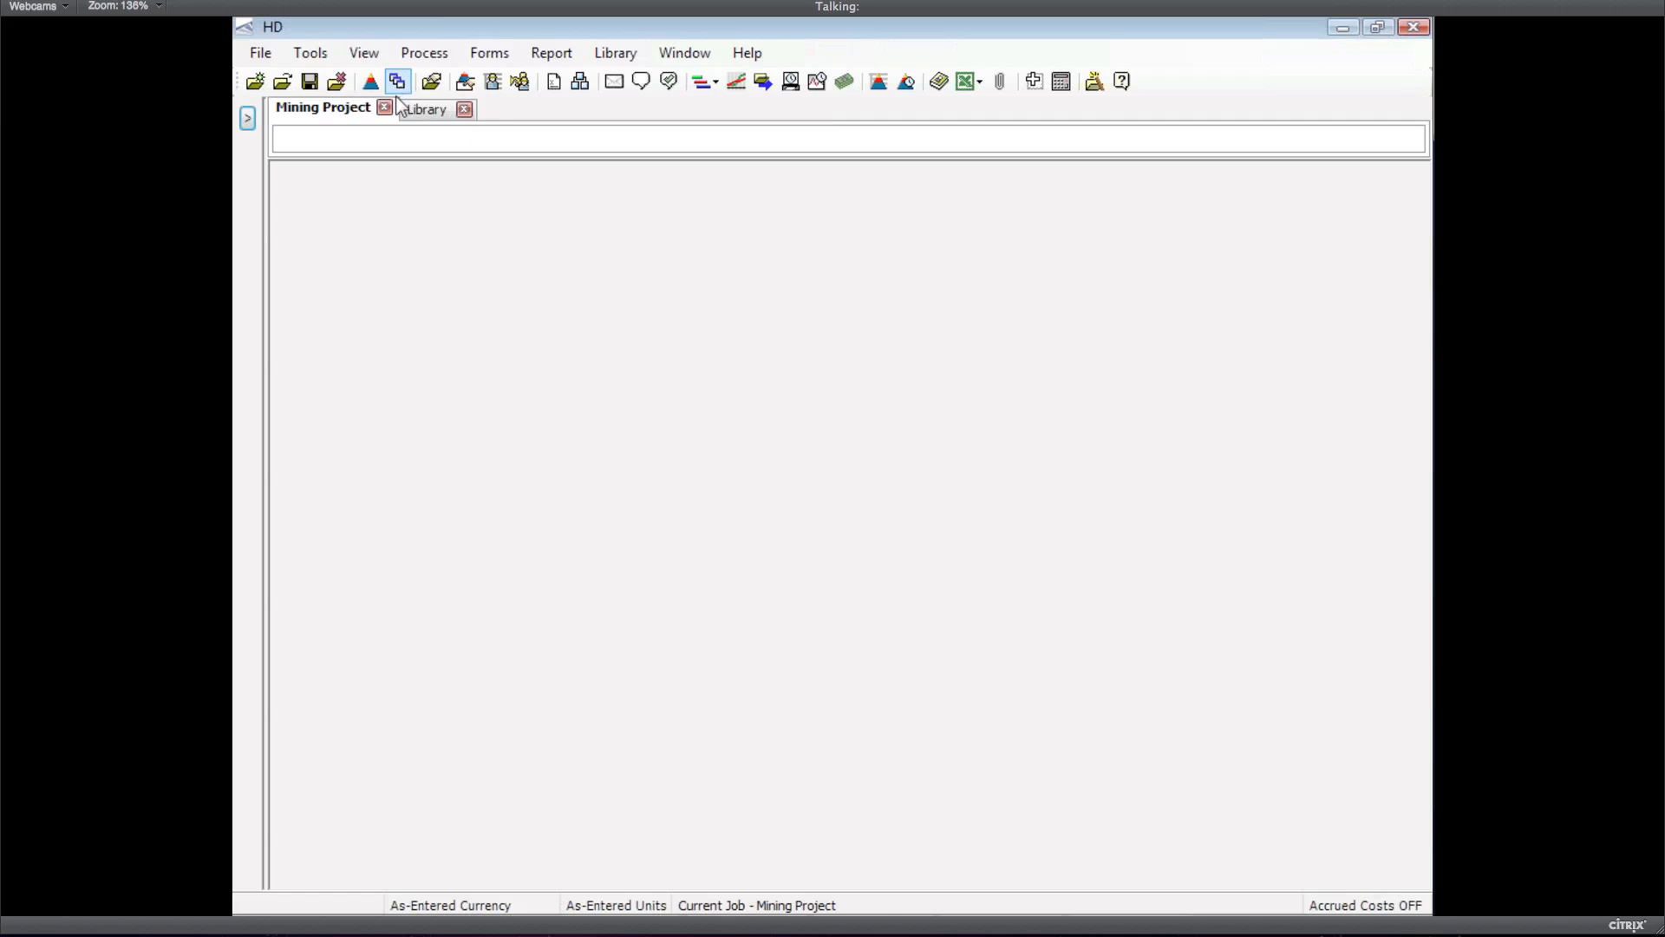
Open the Mining Project's CBS Register and apply the saved '_Import qty' view
click(581, 82)
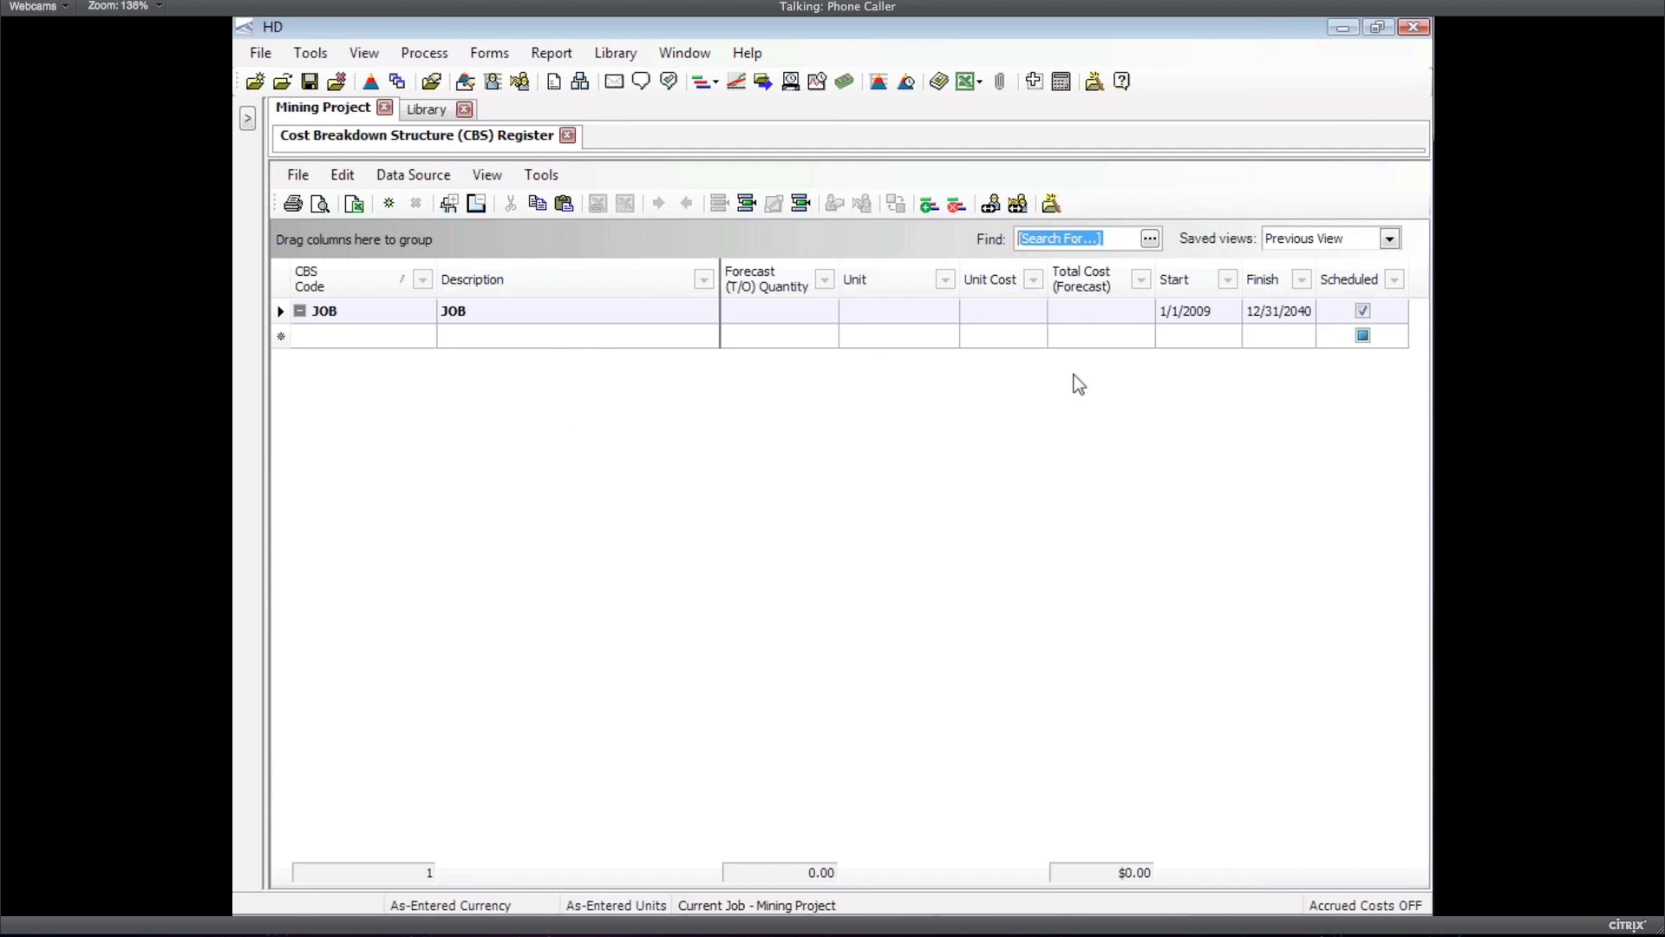
click(1390, 247)
drag(1419, 380, 1417, 326)
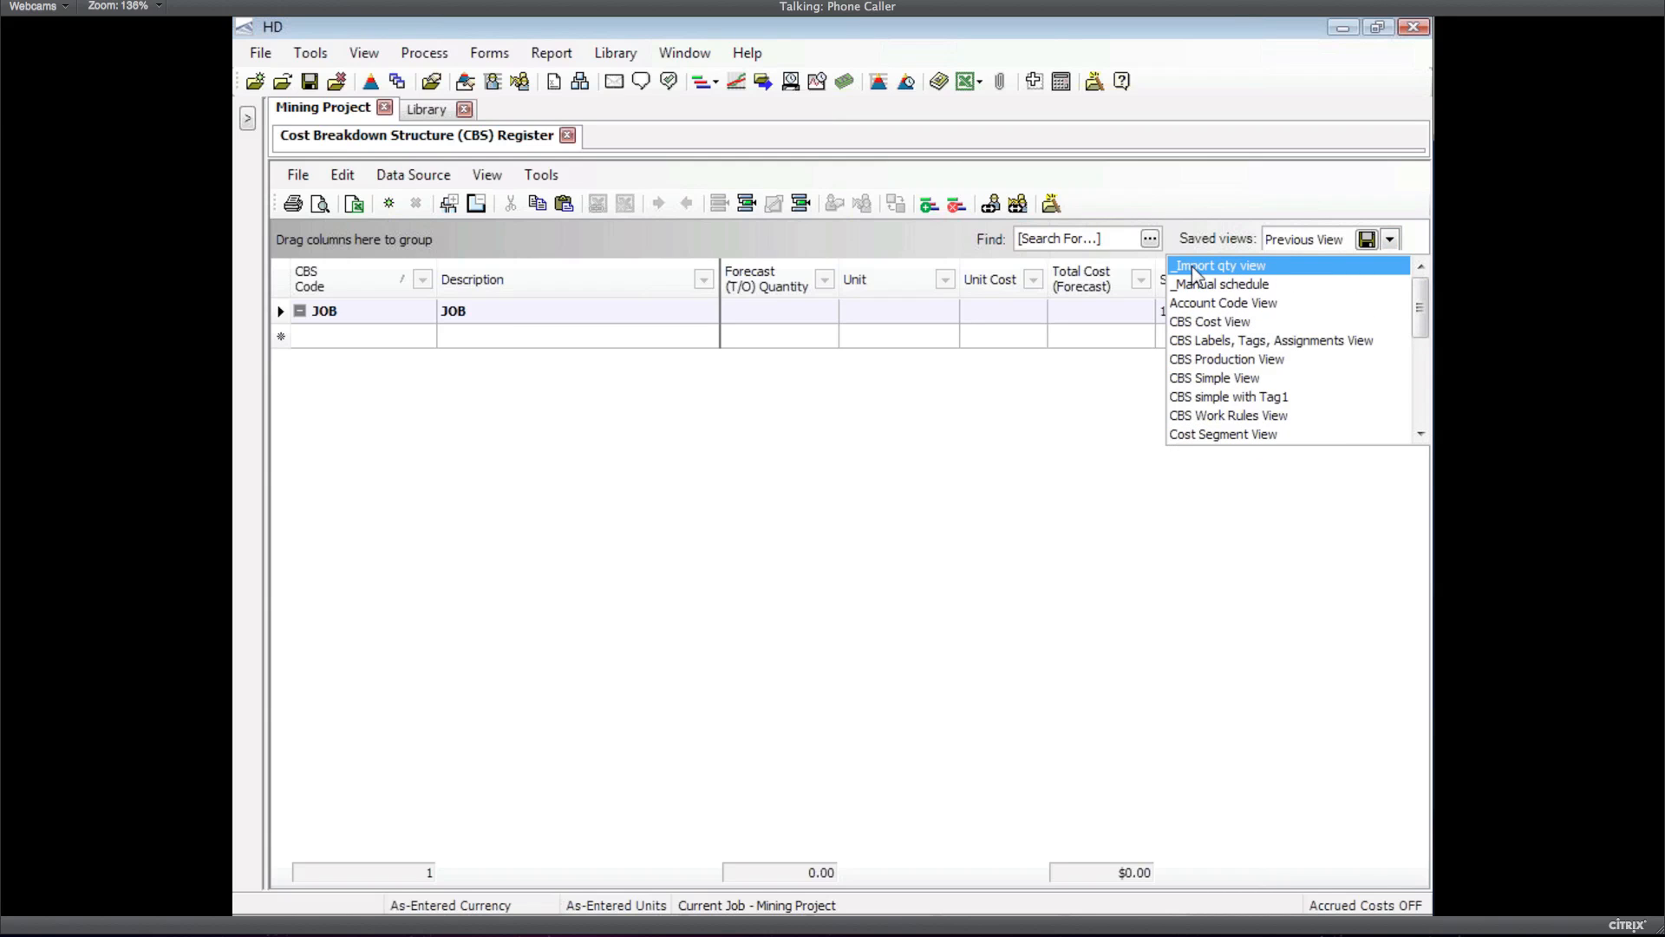
click(1195, 274)
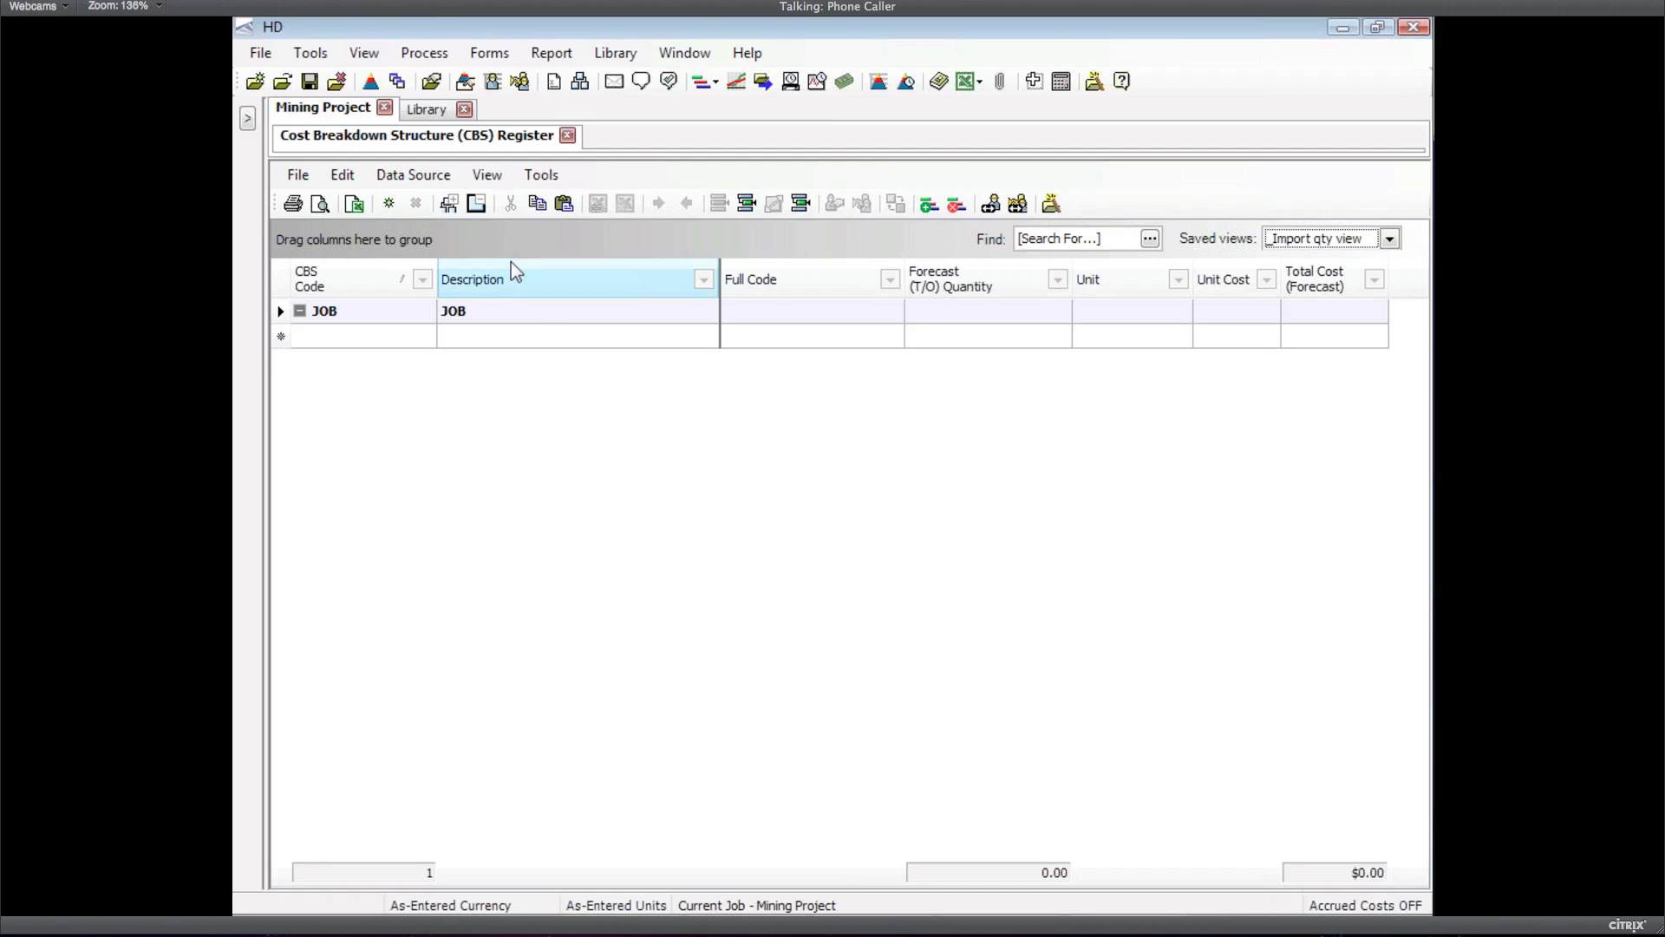
click(429, 179)
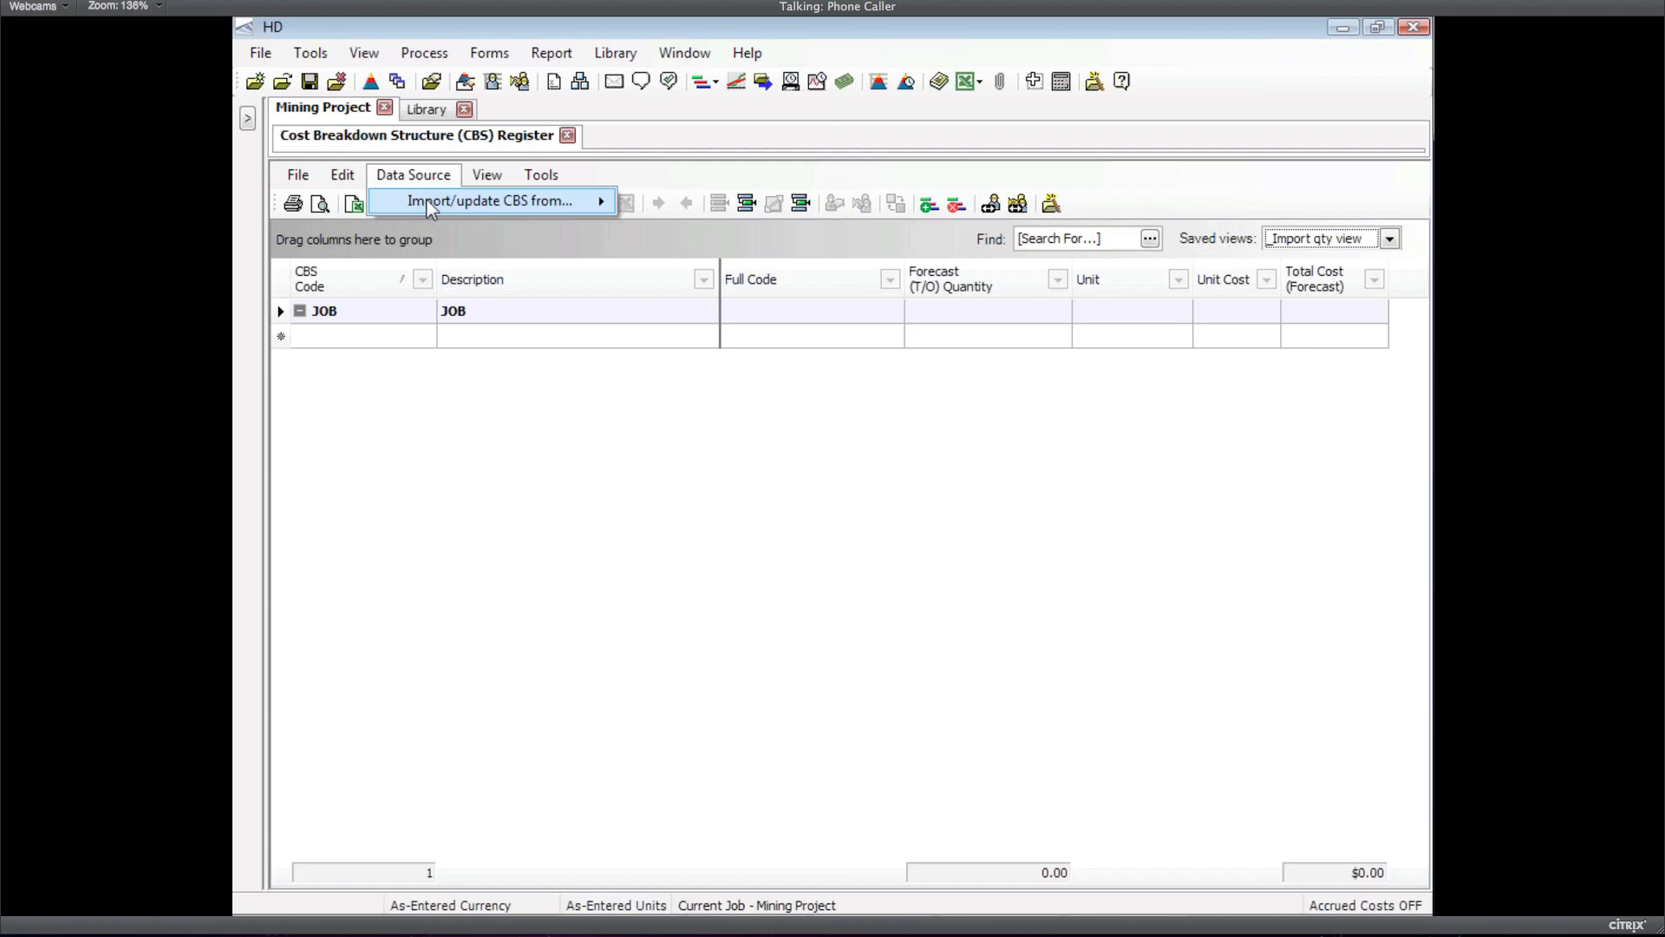
mouse_move(429, 206)
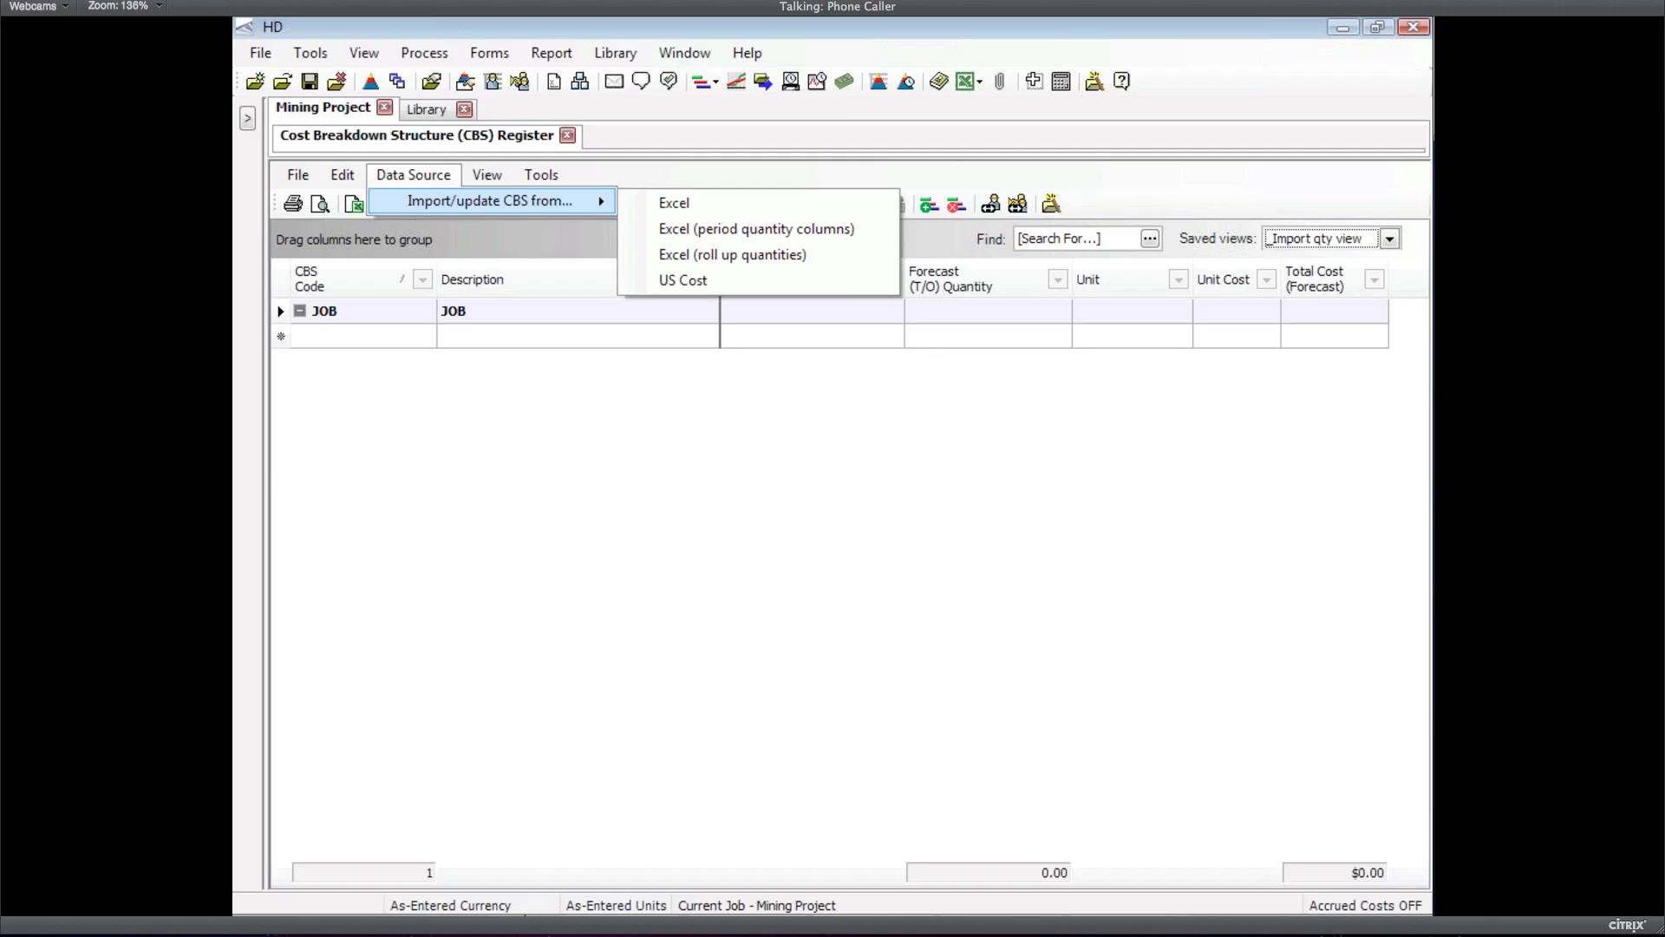
mouse_move(694, 906)
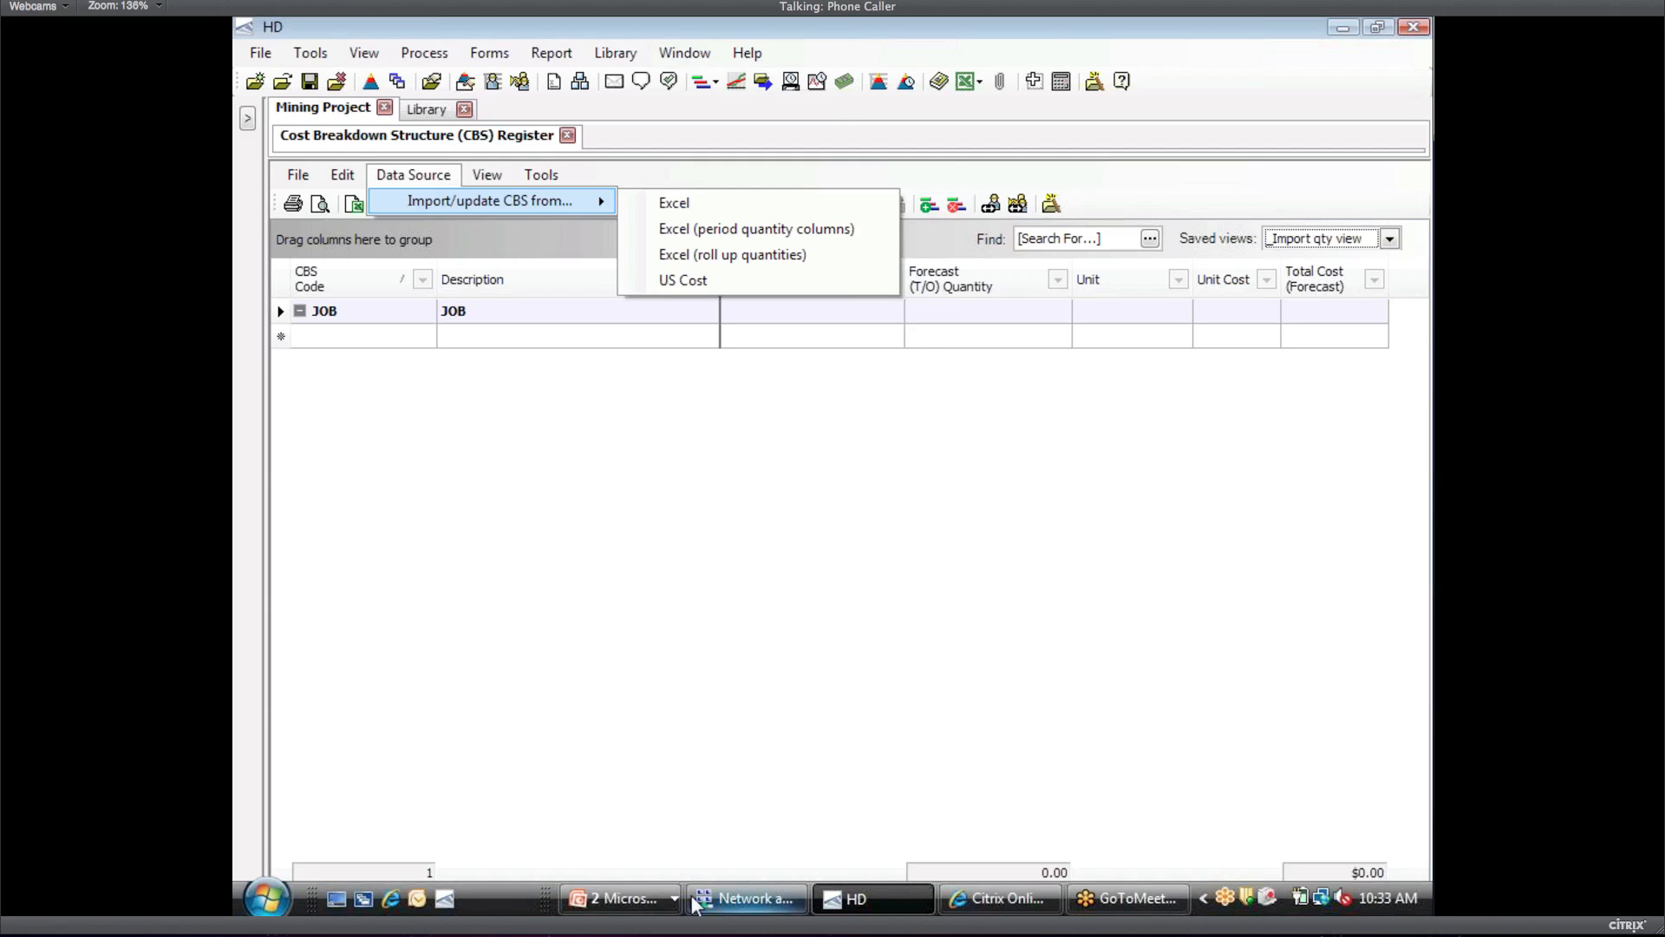
click(267, 901)
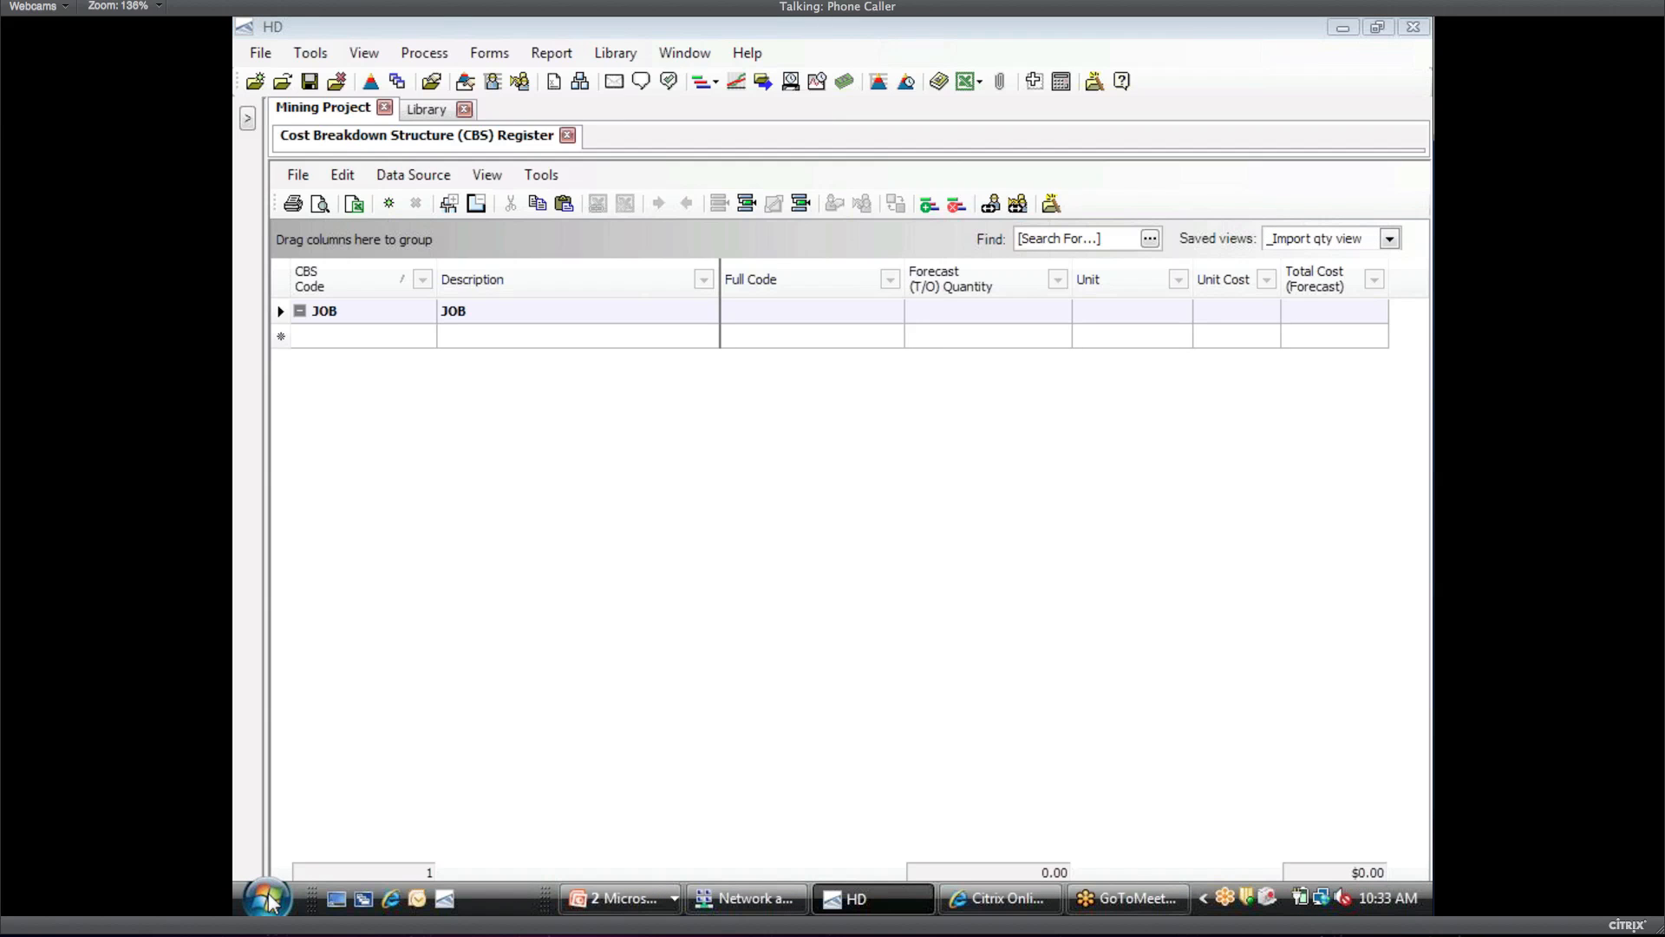
Launch Excel 2007 and open the recent 'EPS_by_AFE subset' workbook
click(267, 900)
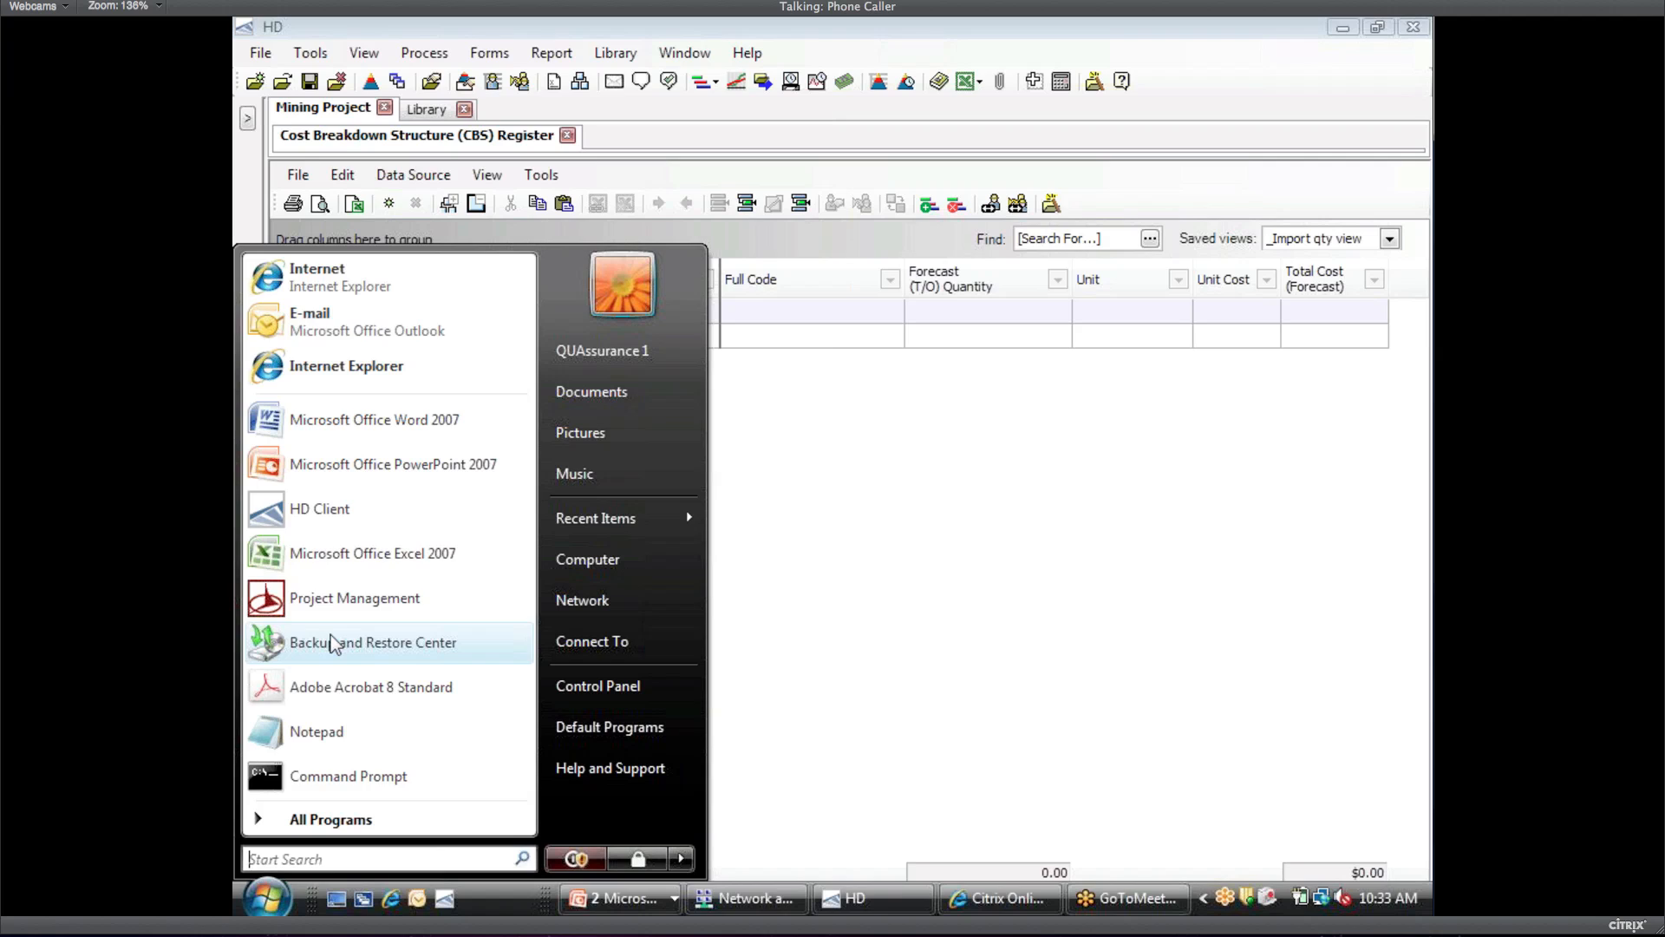
click(824, 529)
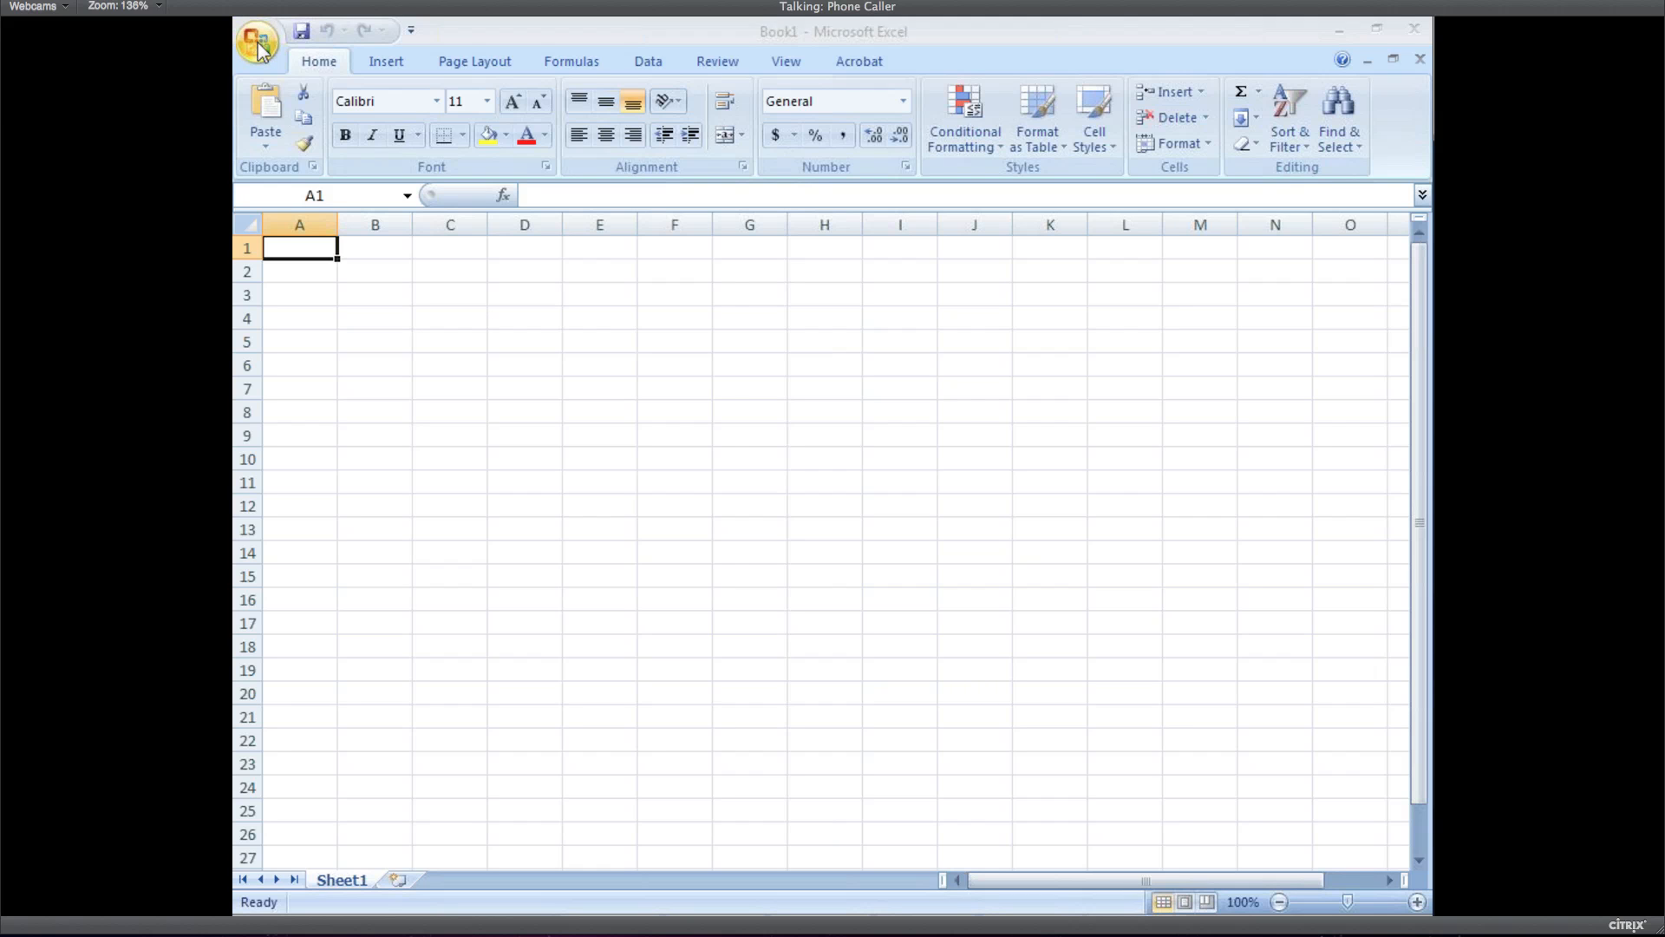
click(258, 44)
click(258, 43)
click(258, 43)
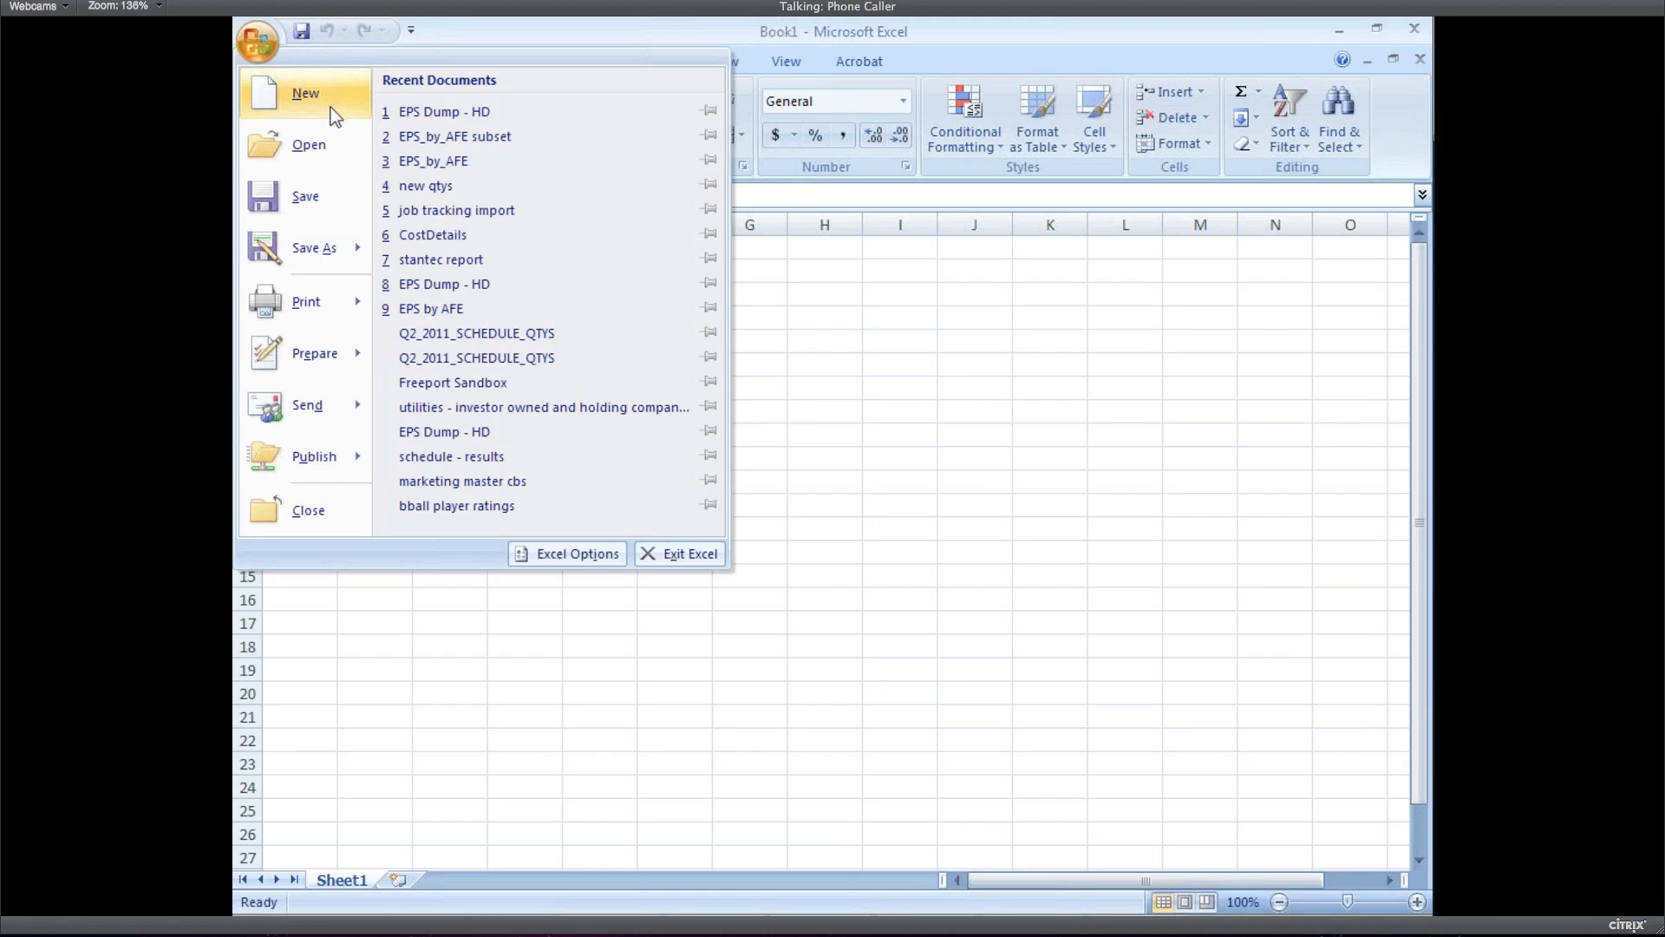
click(461, 139)
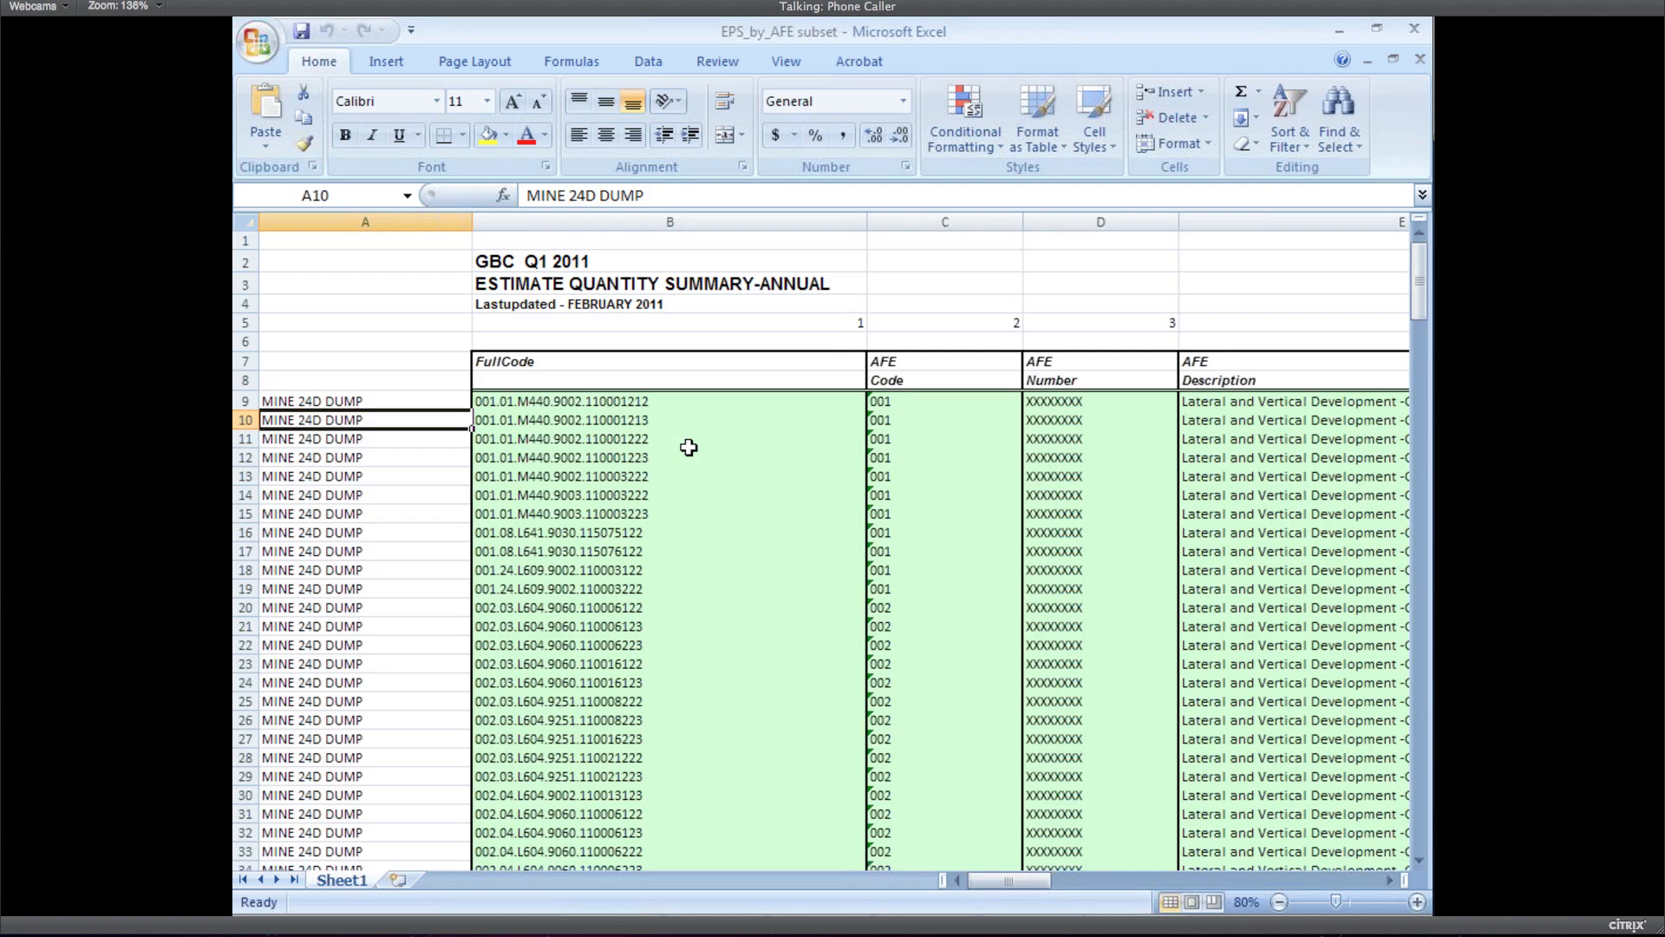
Inspect the AFE Code, AFE Description, Facility Code and AG Code columns across to 2008
key(Right)
key(Right)
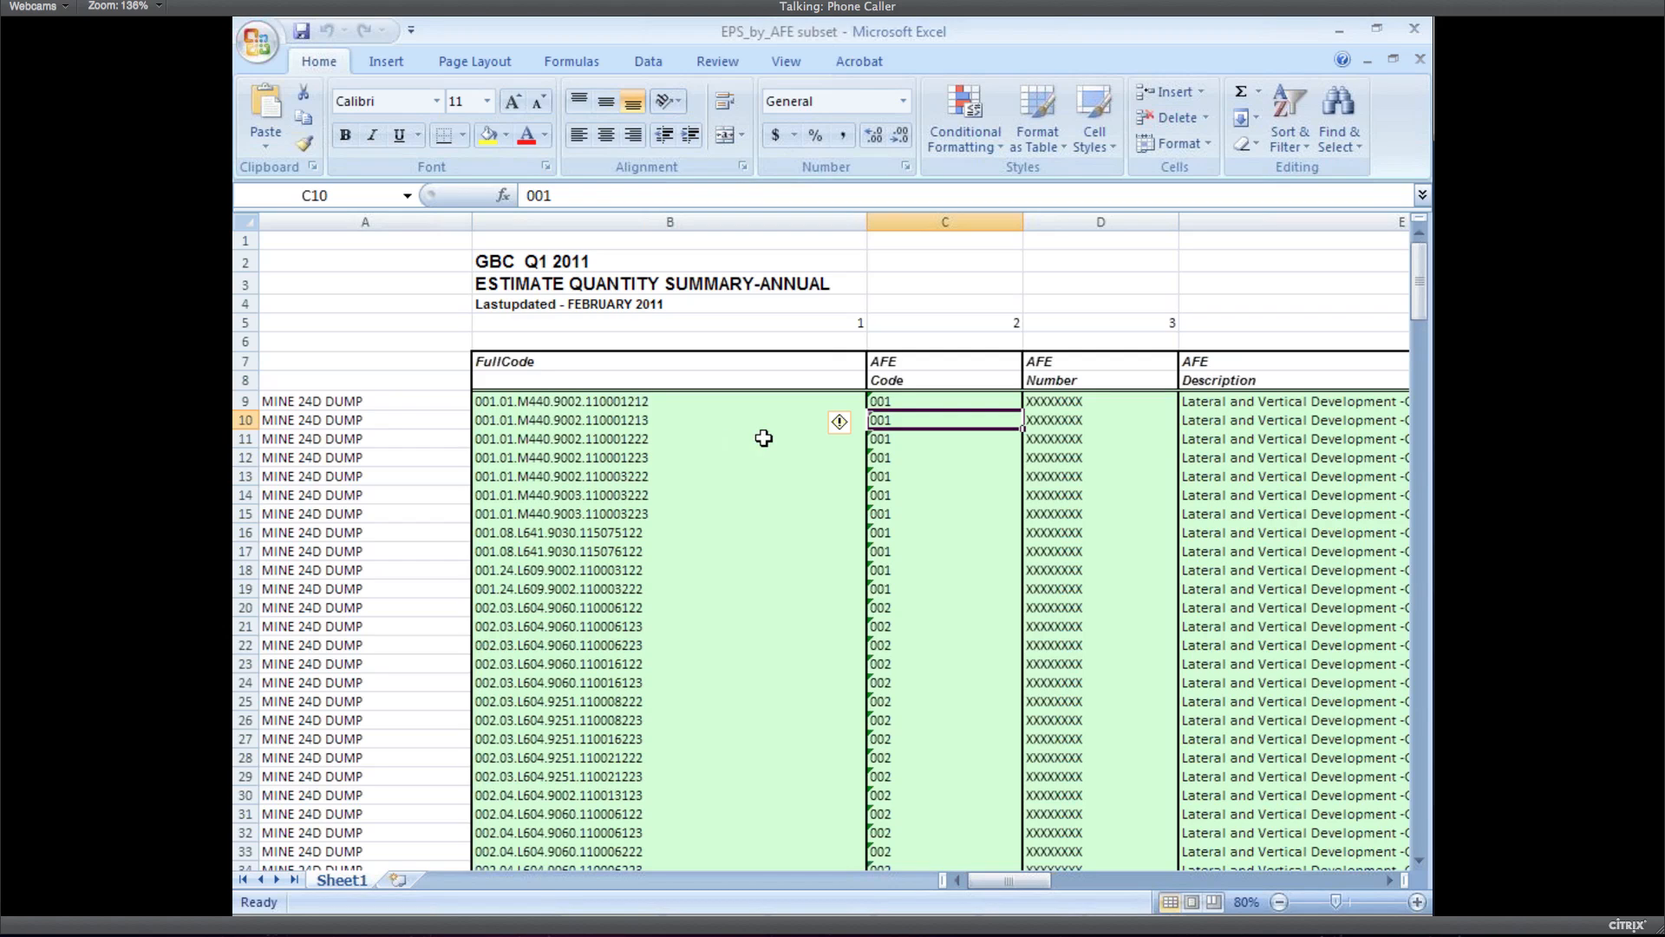
key(Right)
key(Right)
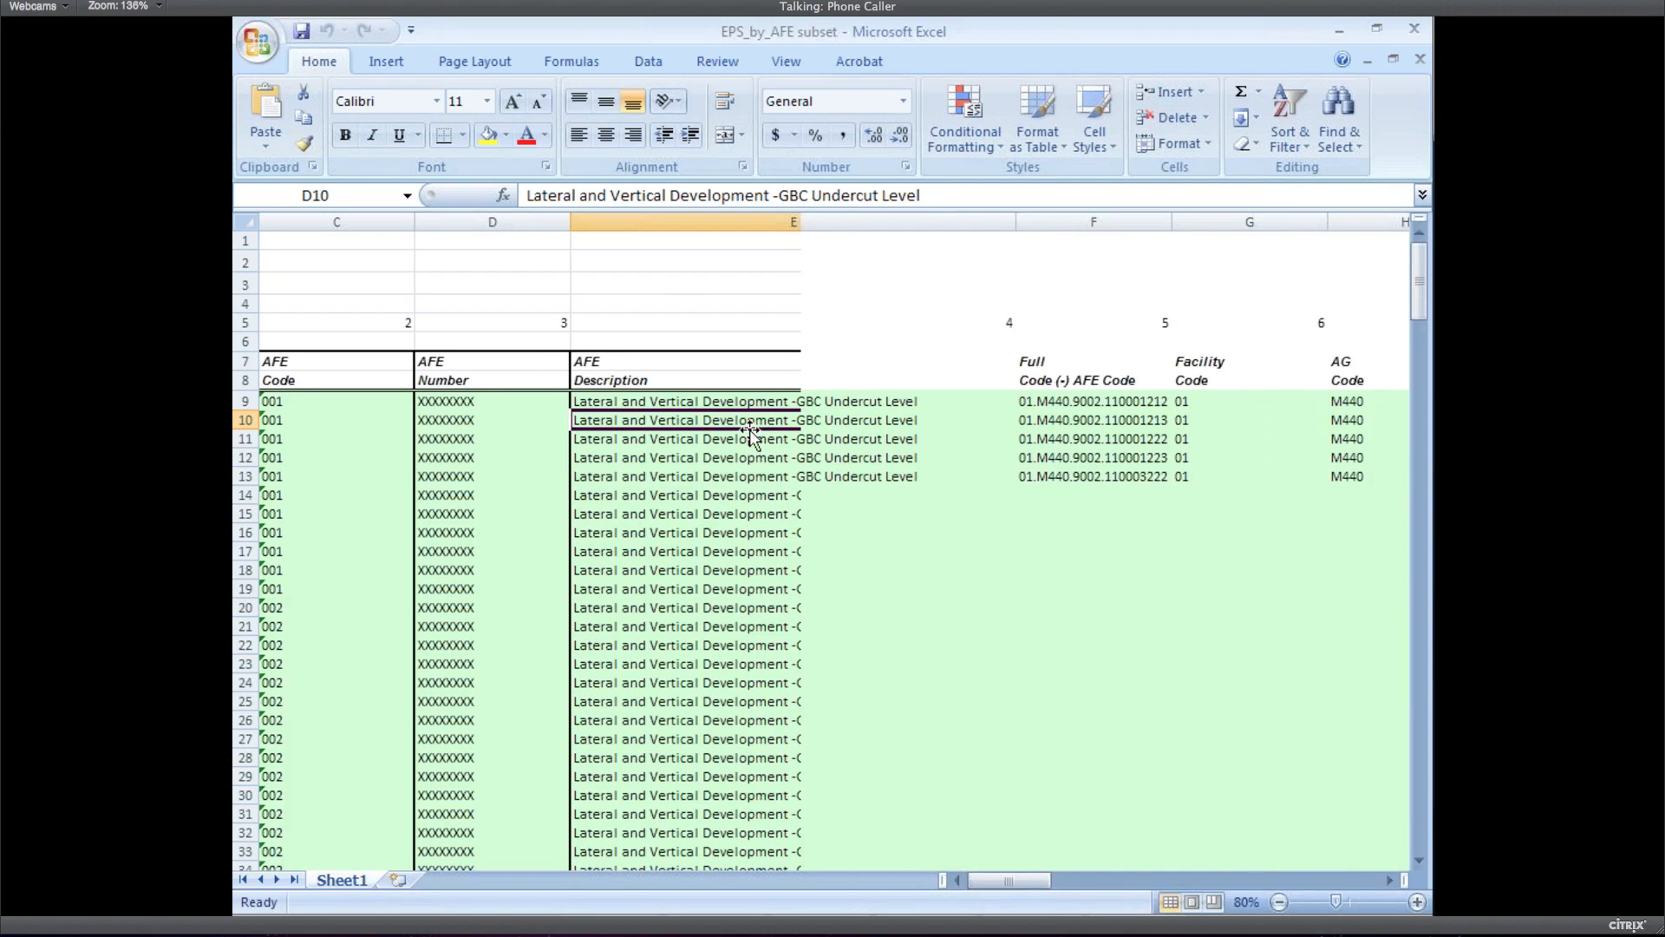
key(Right)
key(Right)
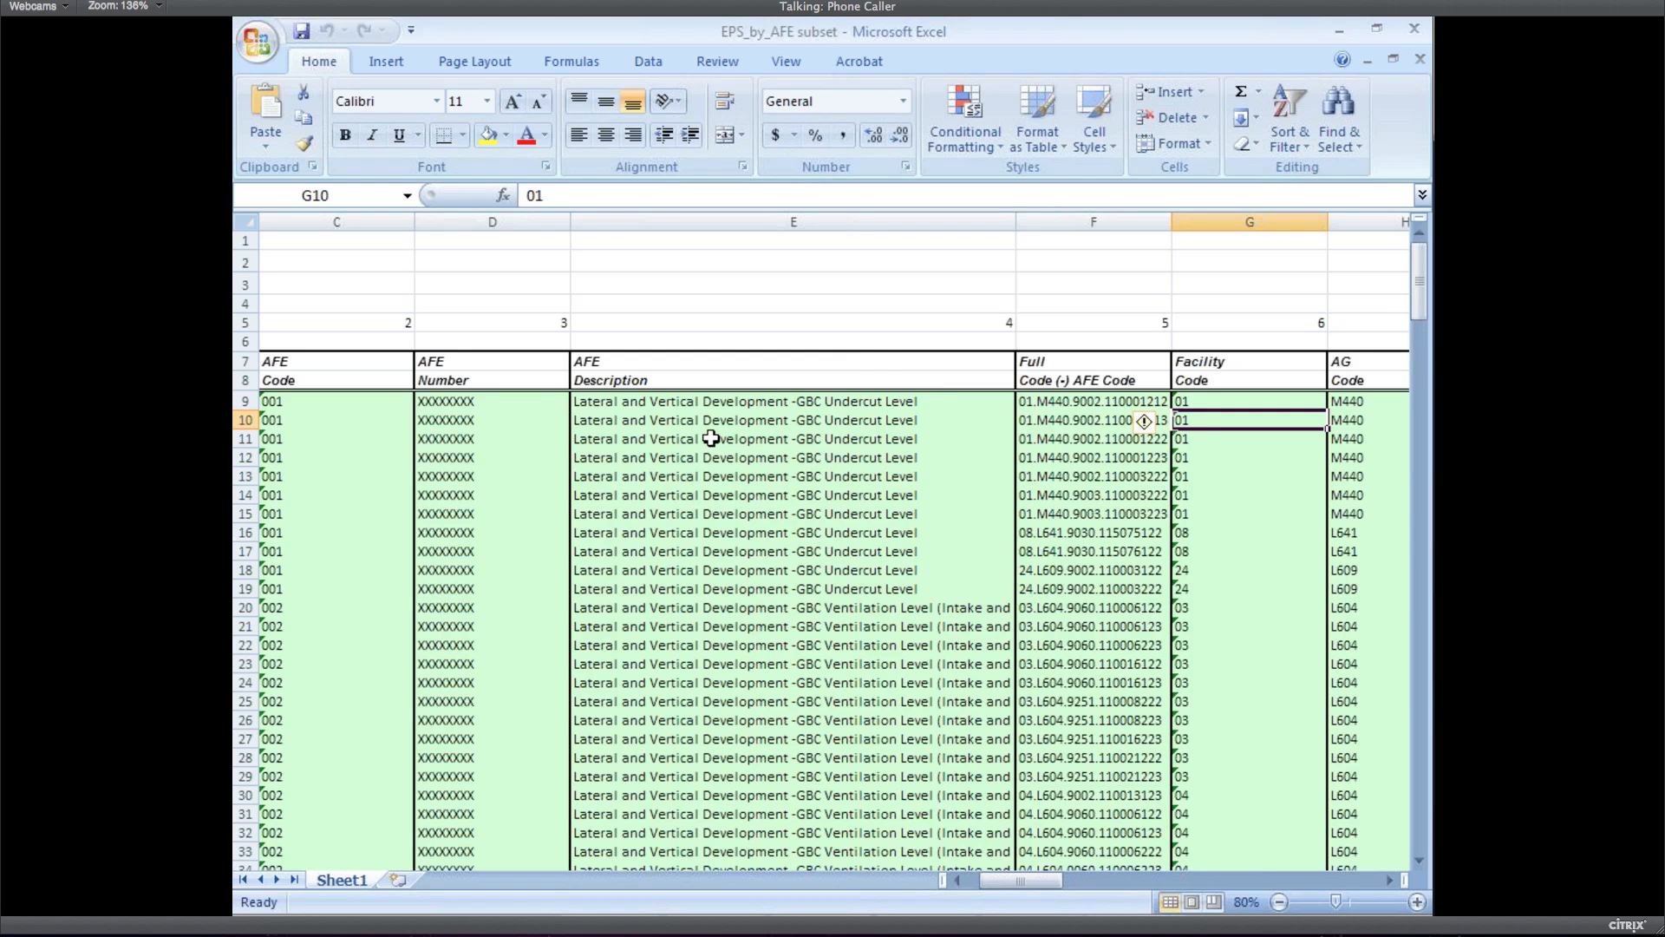
key(Right)
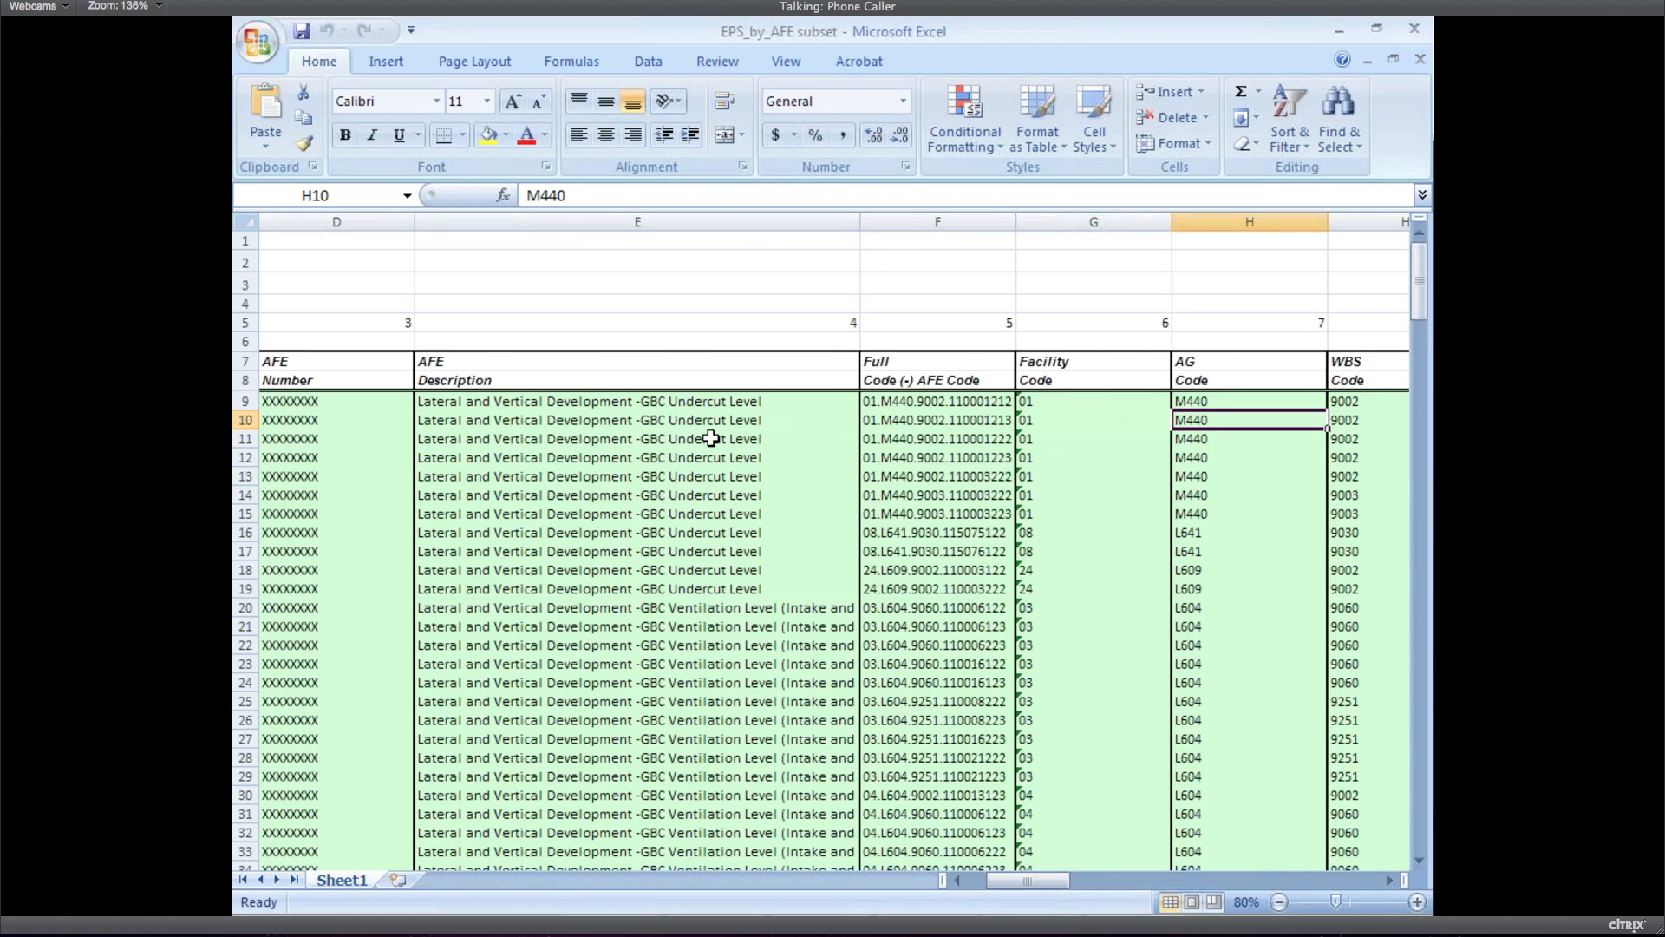
key(Right)
key(Right)
key(Right)
key(Right)
key(Right)
key(Right)
key(Right)
key(Right)
key(Right)
key(Right)
key(Right)
key(Right)
key(Right)
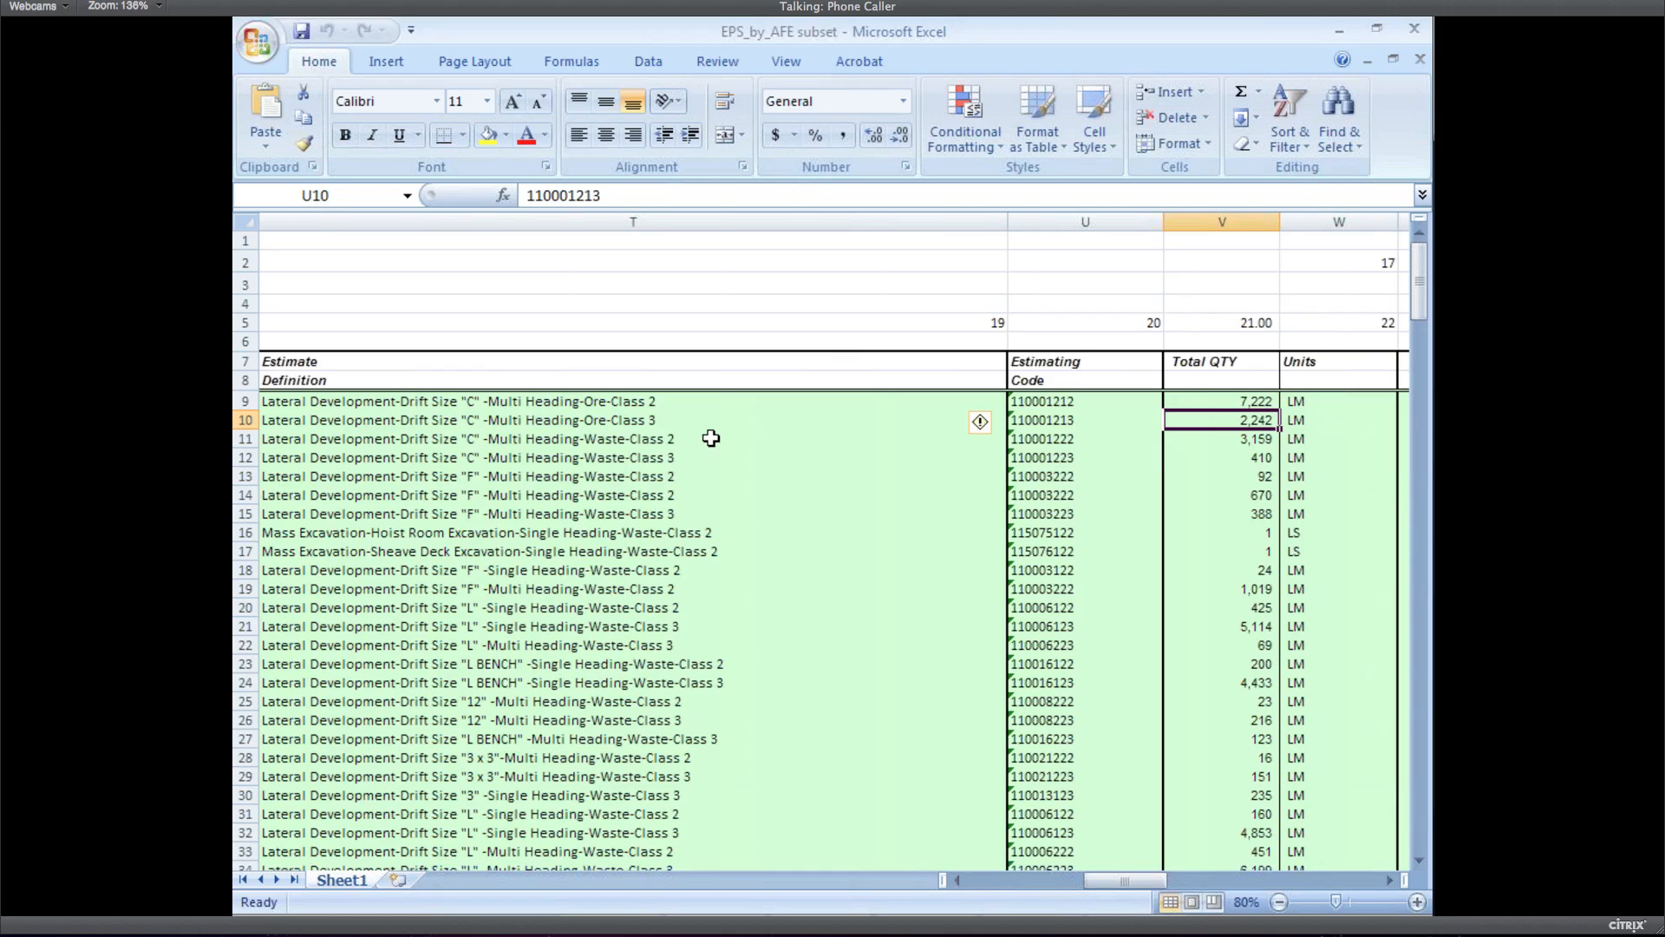
key(Up)
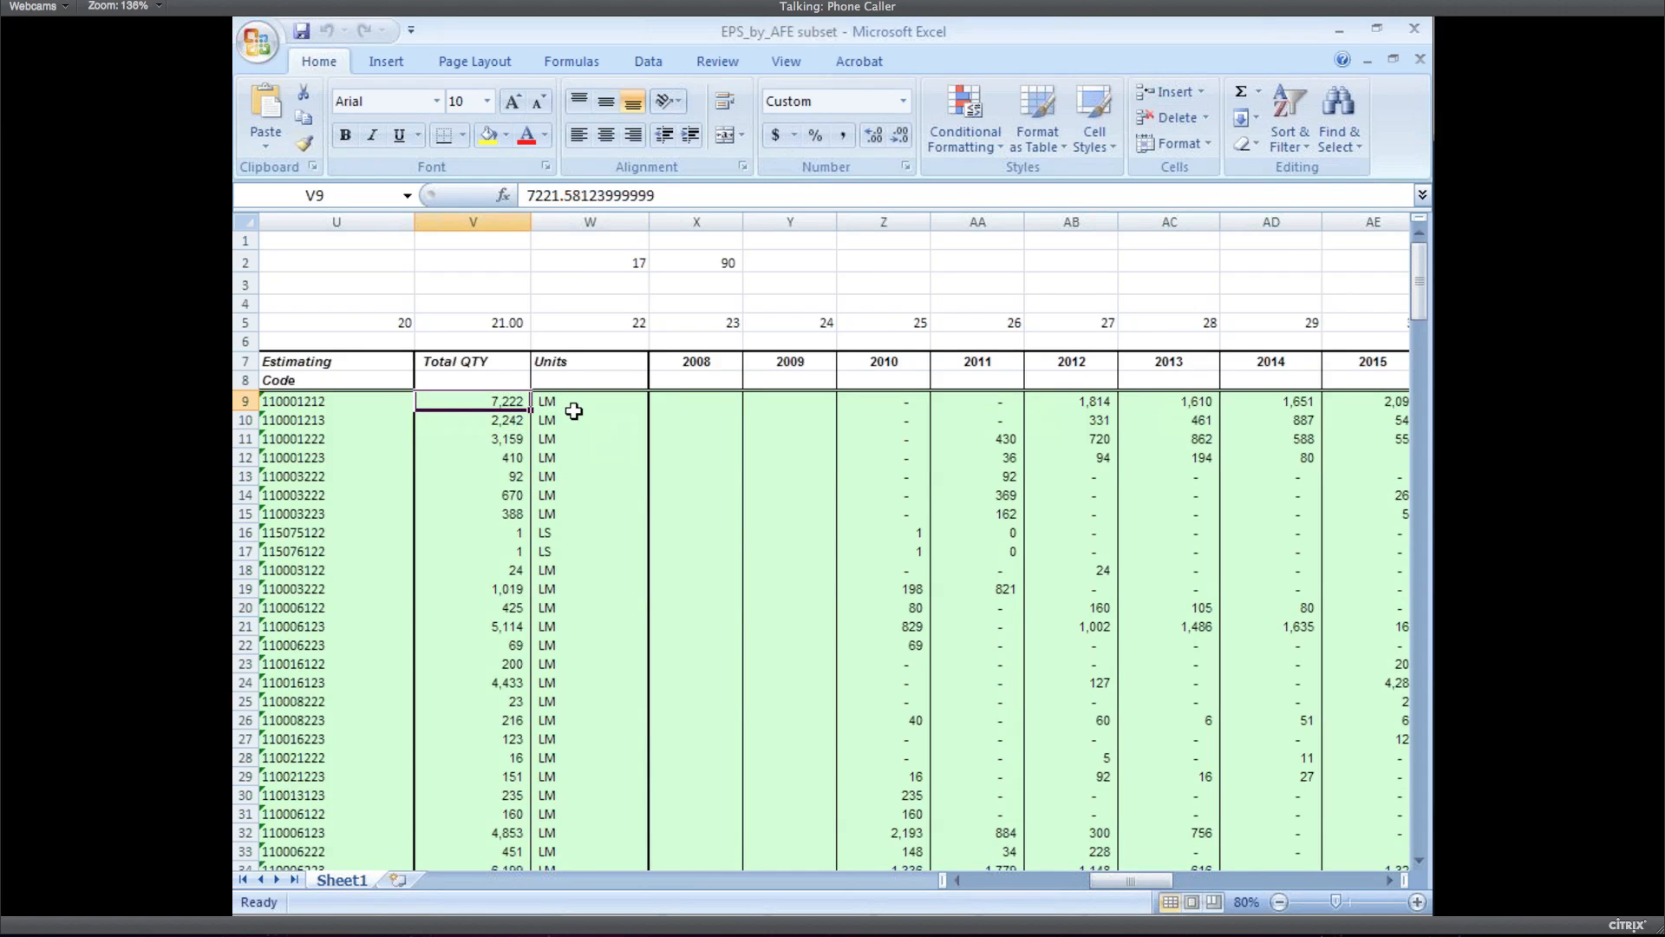
key(Right)
key(Right)
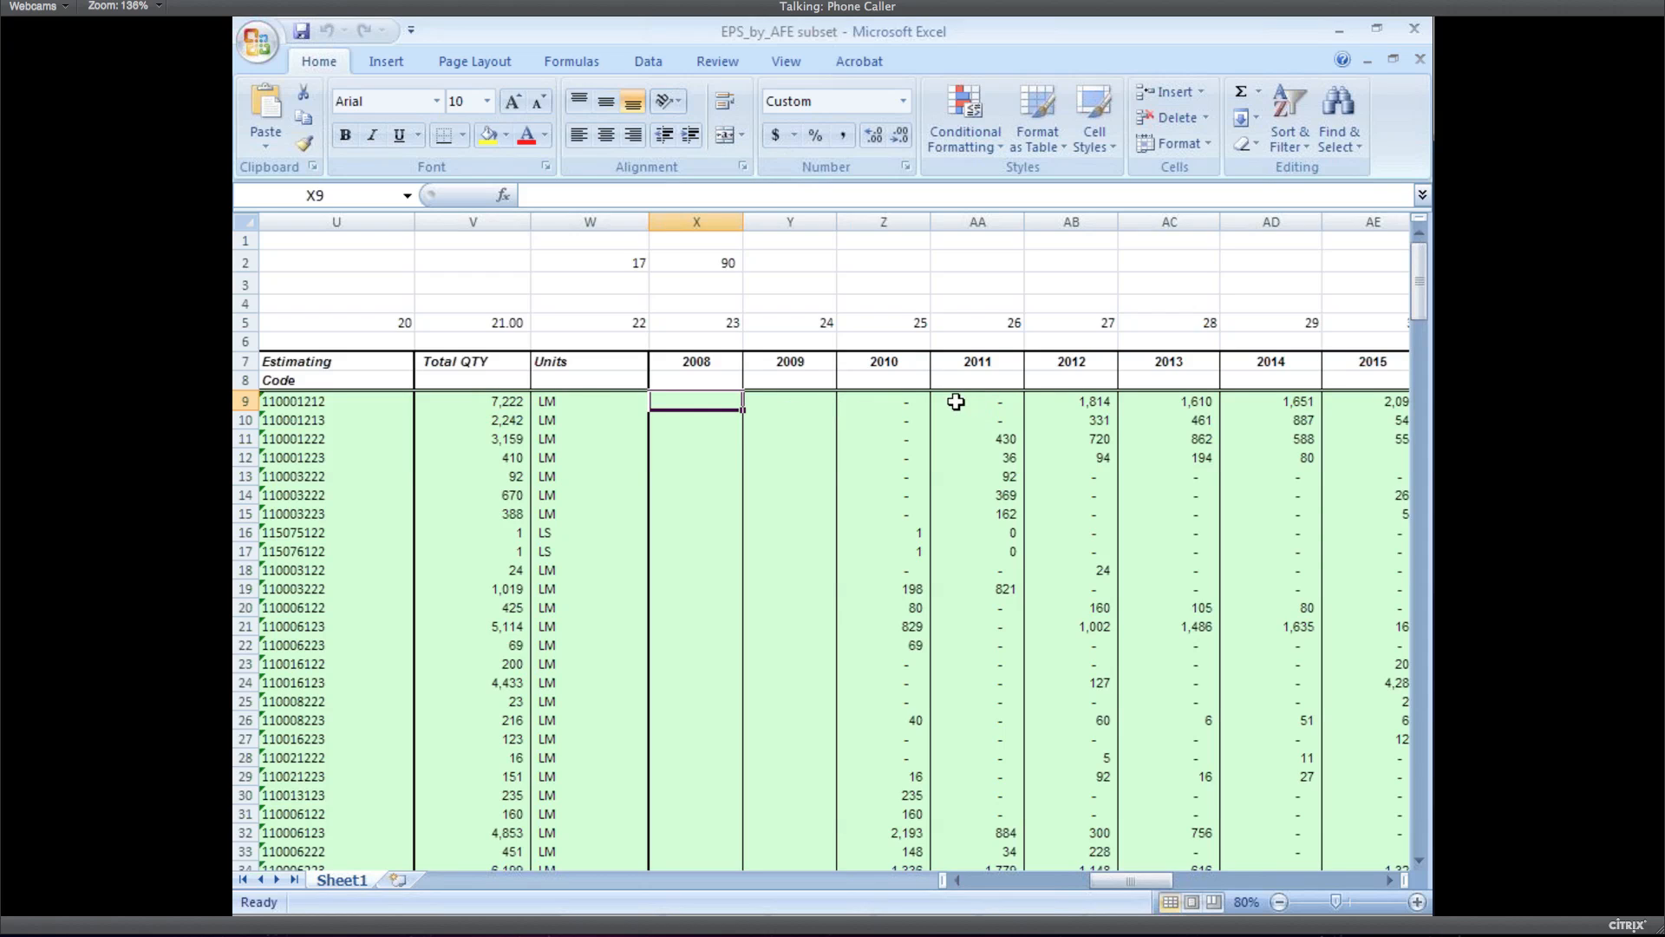
Check the first item's yearly quantities for 2012, 2013, 2014 and 2016
click(1080, 401)
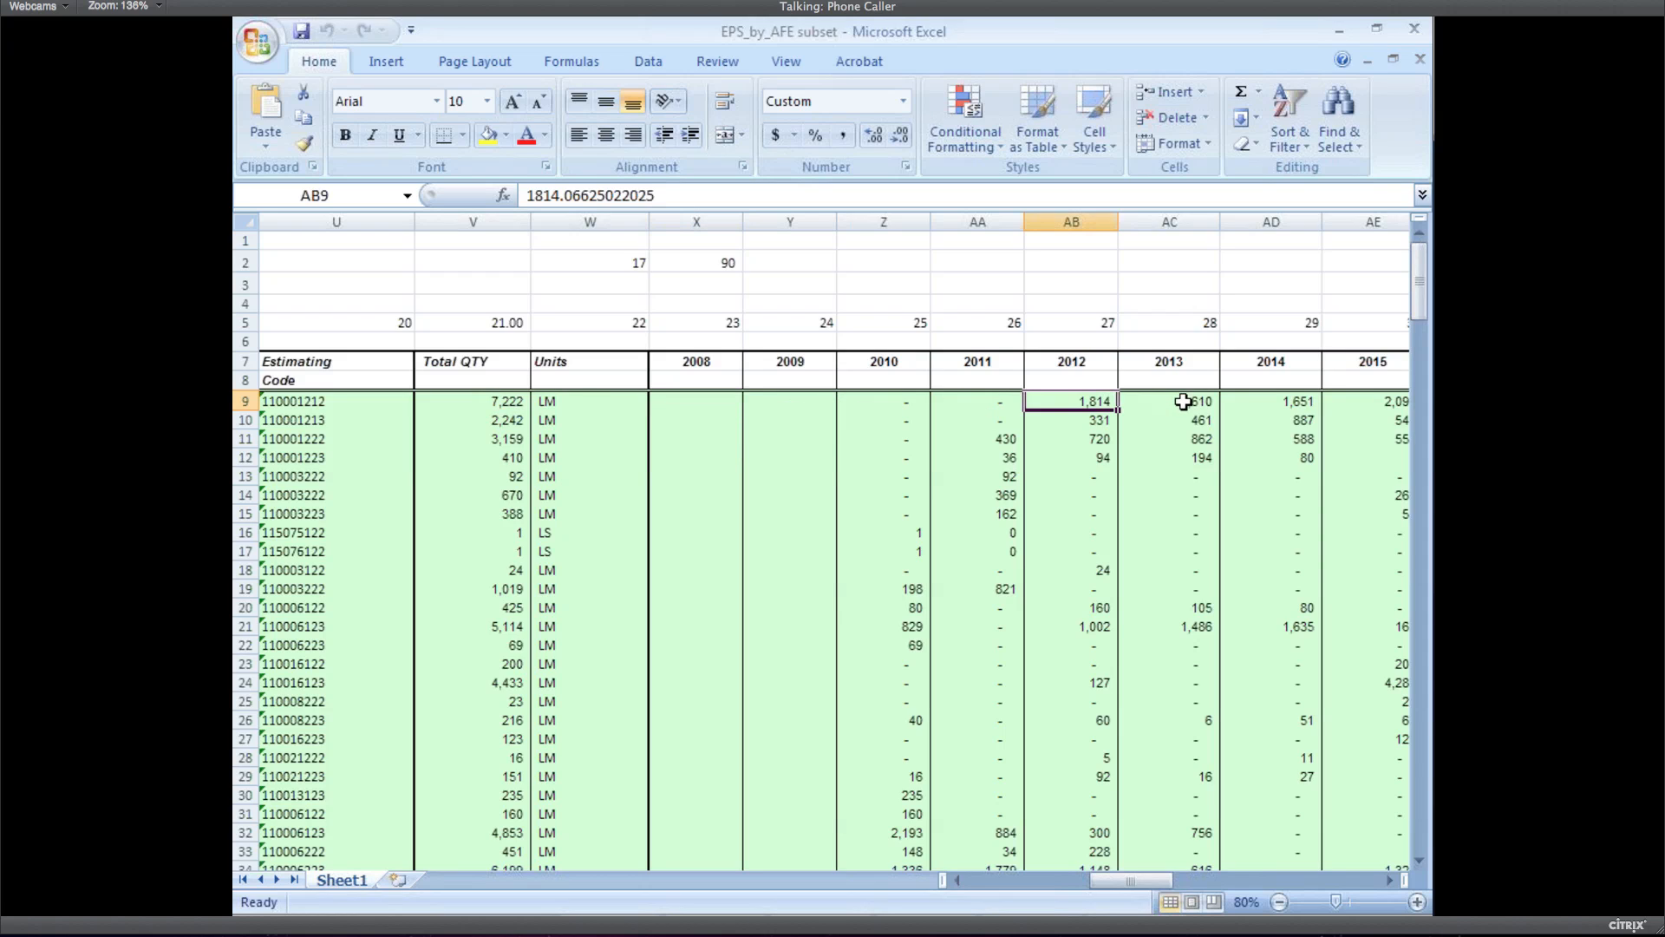
click(1179, 400)
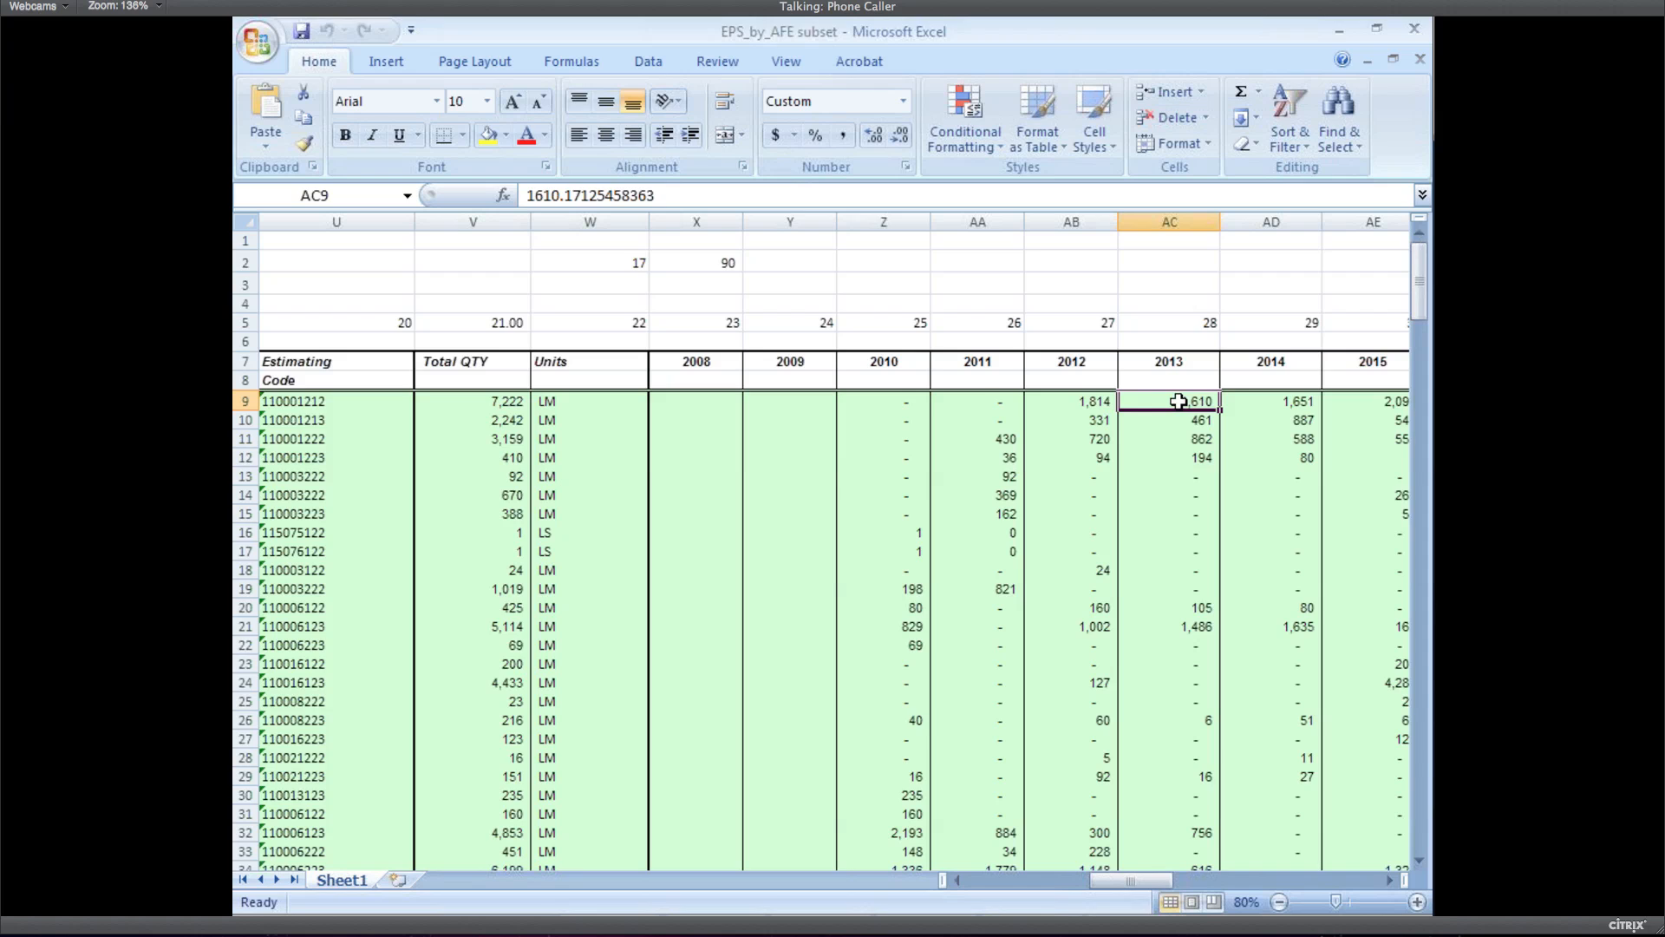
key(Left)
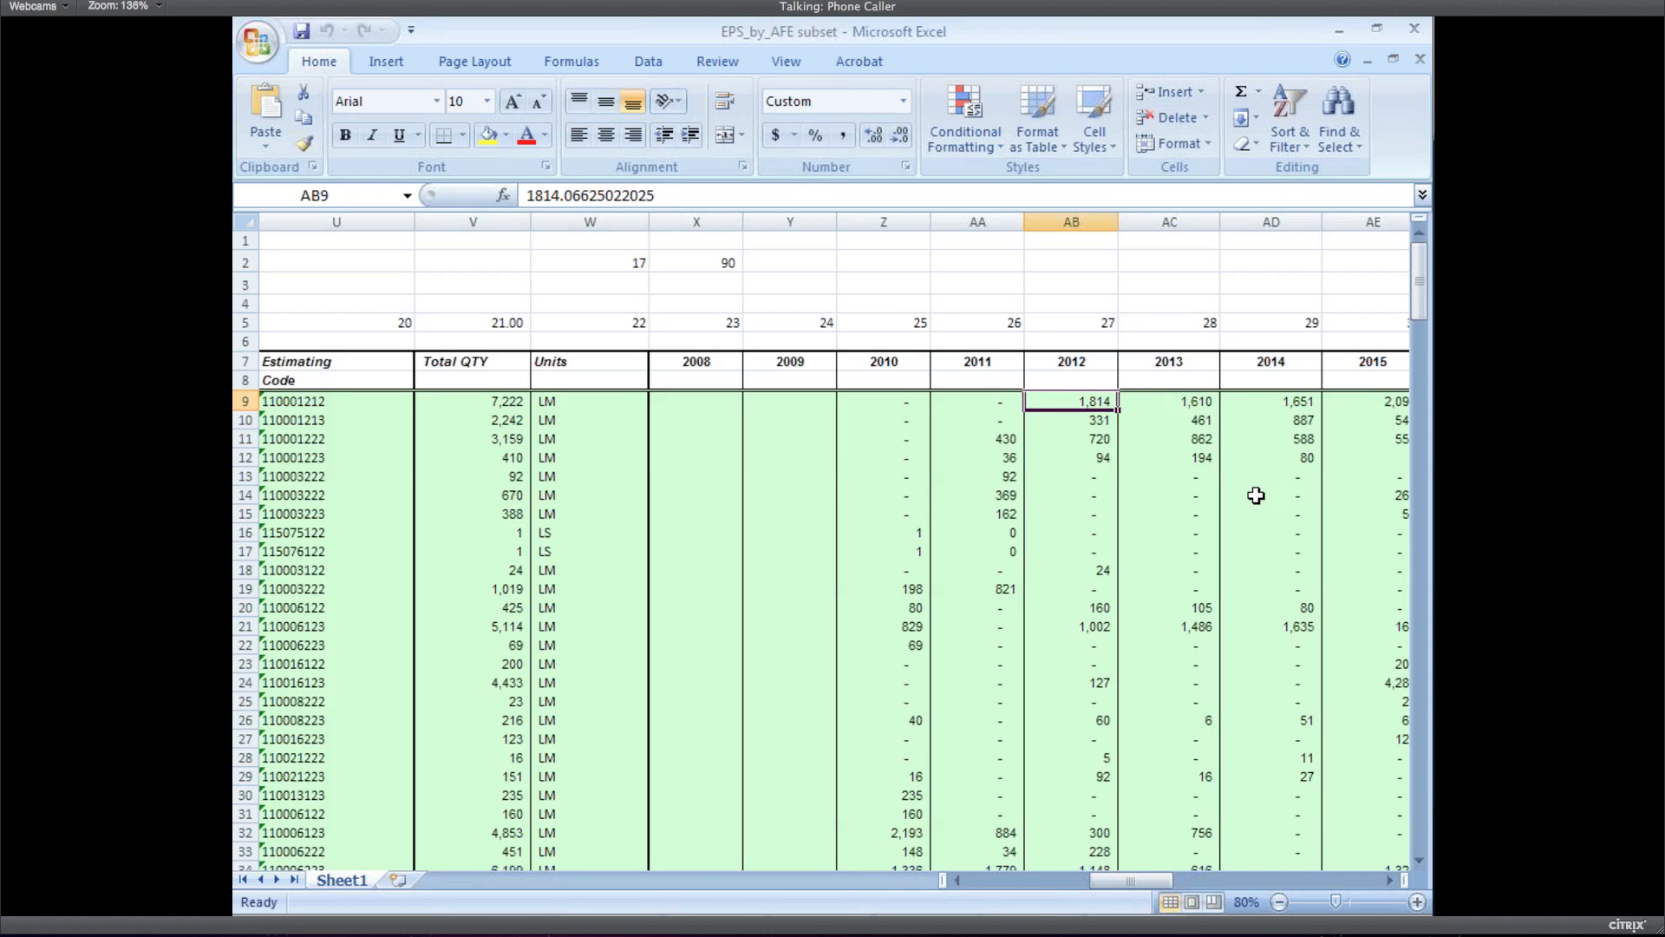
key(Right)
key(Right)
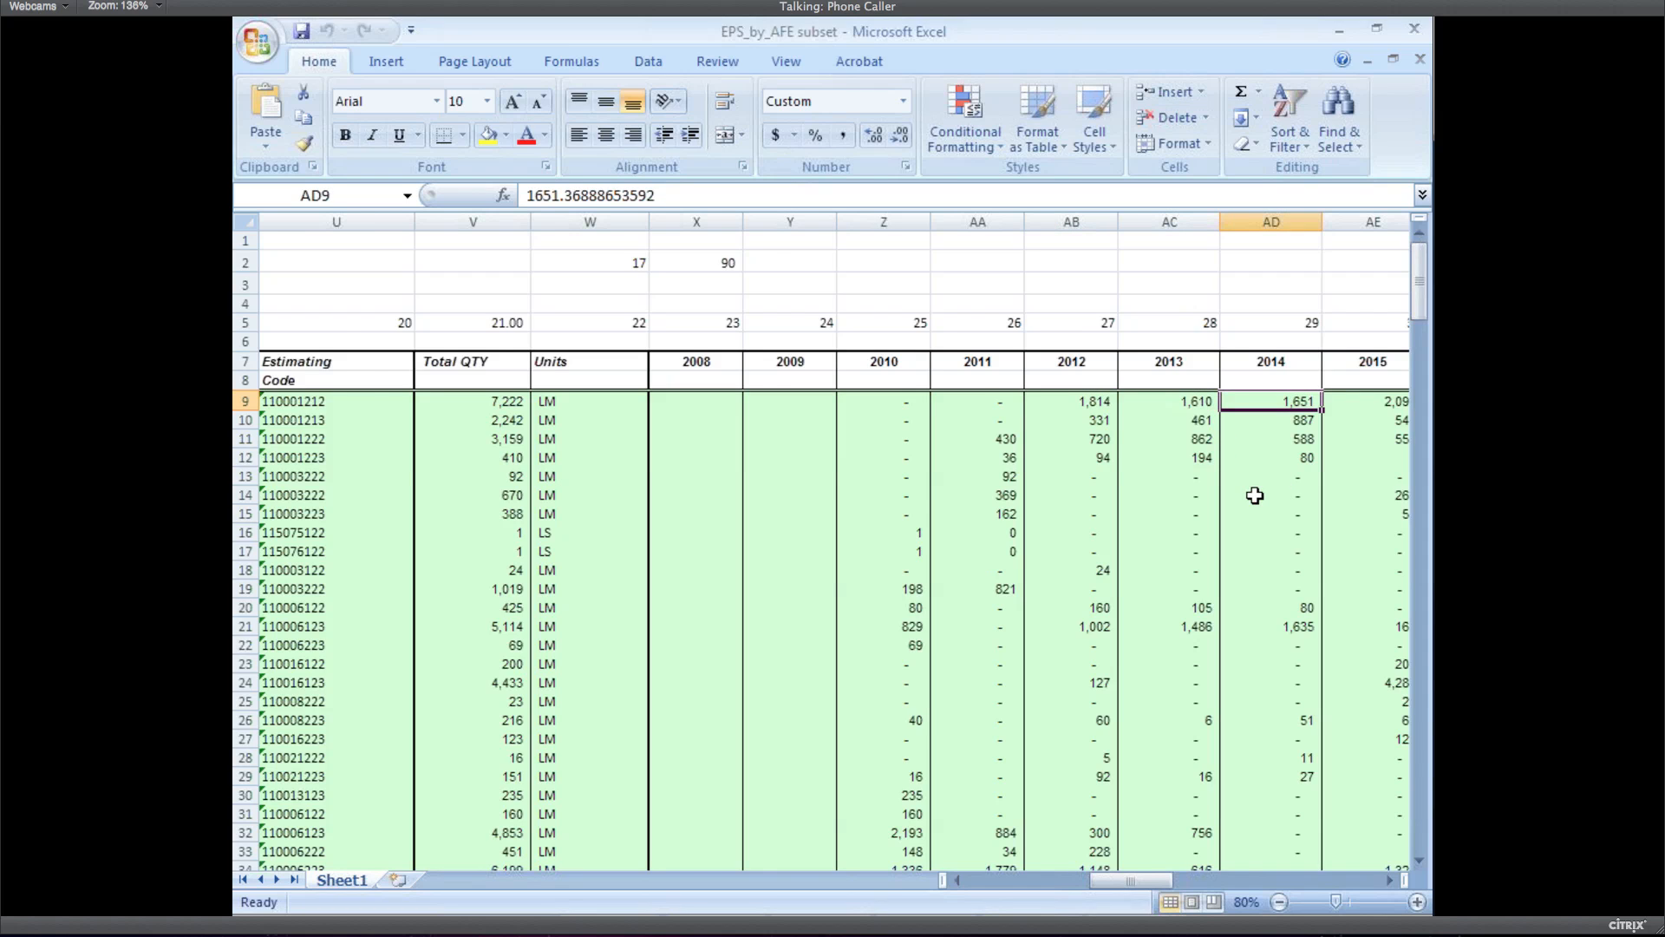
key(Right)
key(Right)
key(Right)
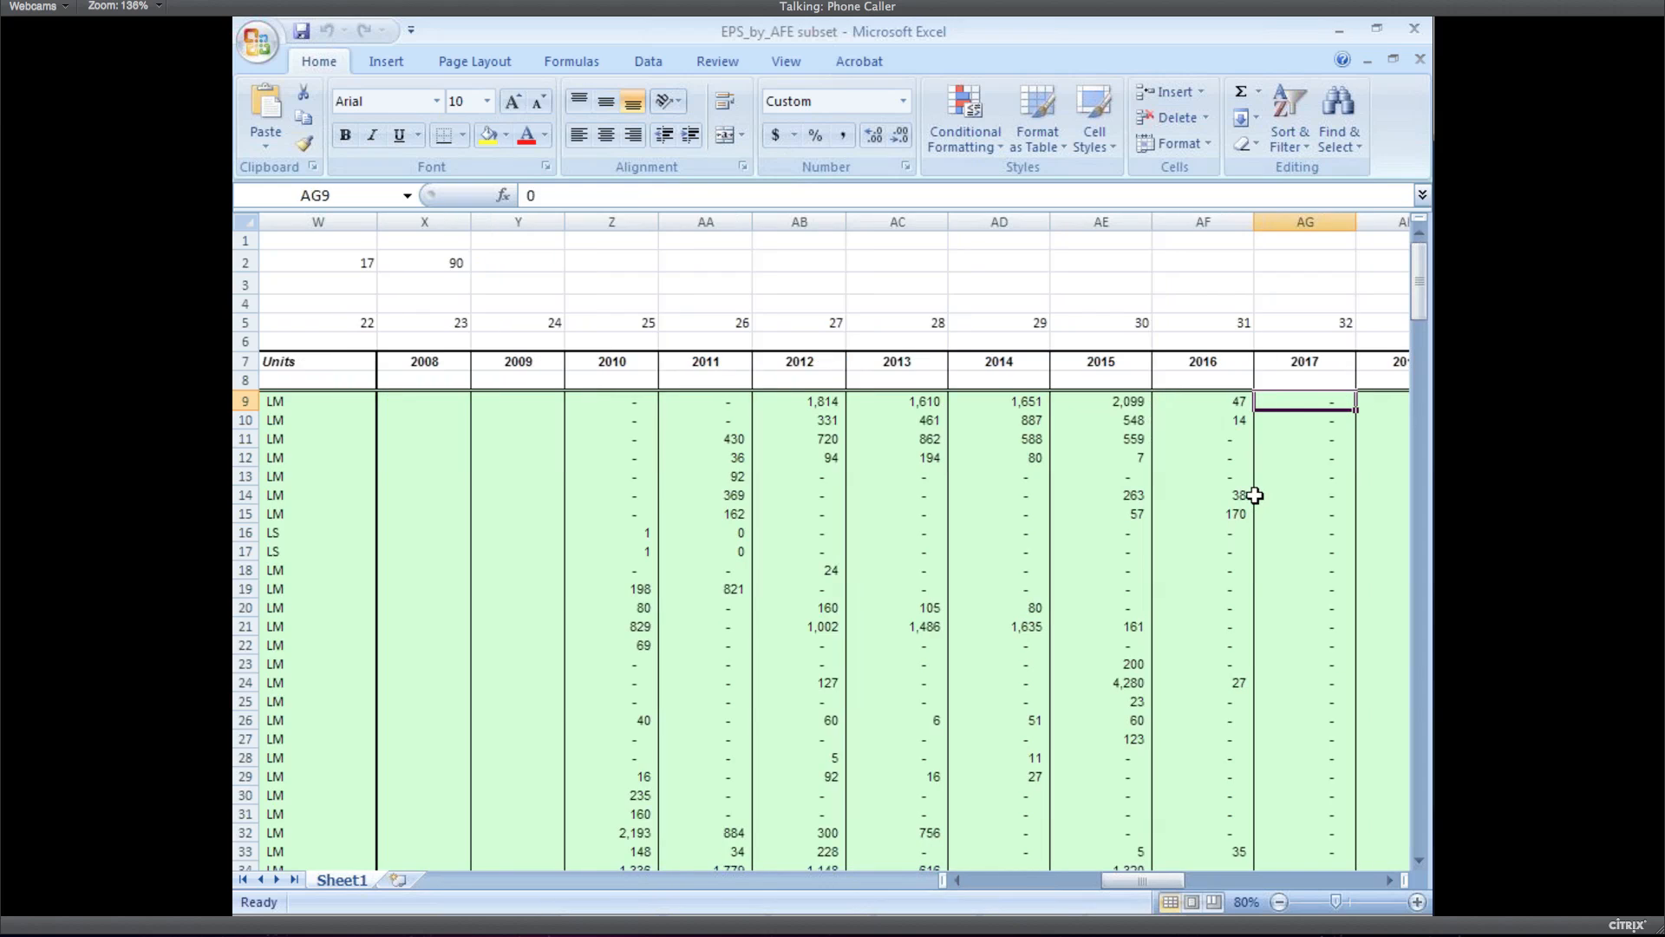
click(1121, 405)
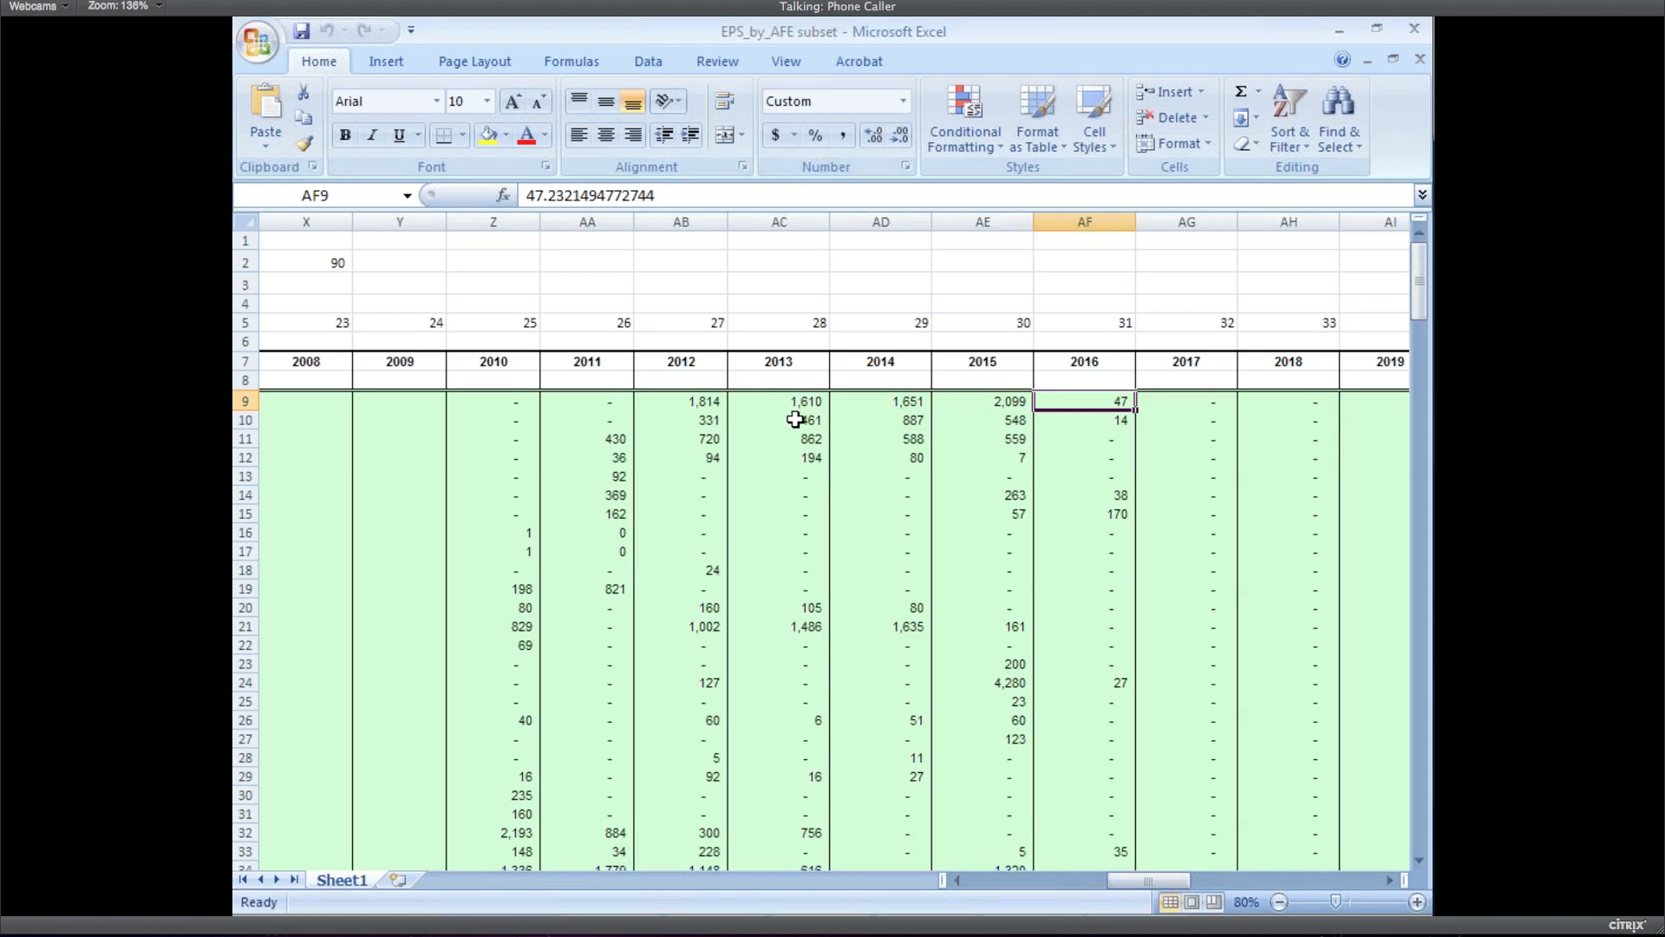
key(Left)
key(Left)
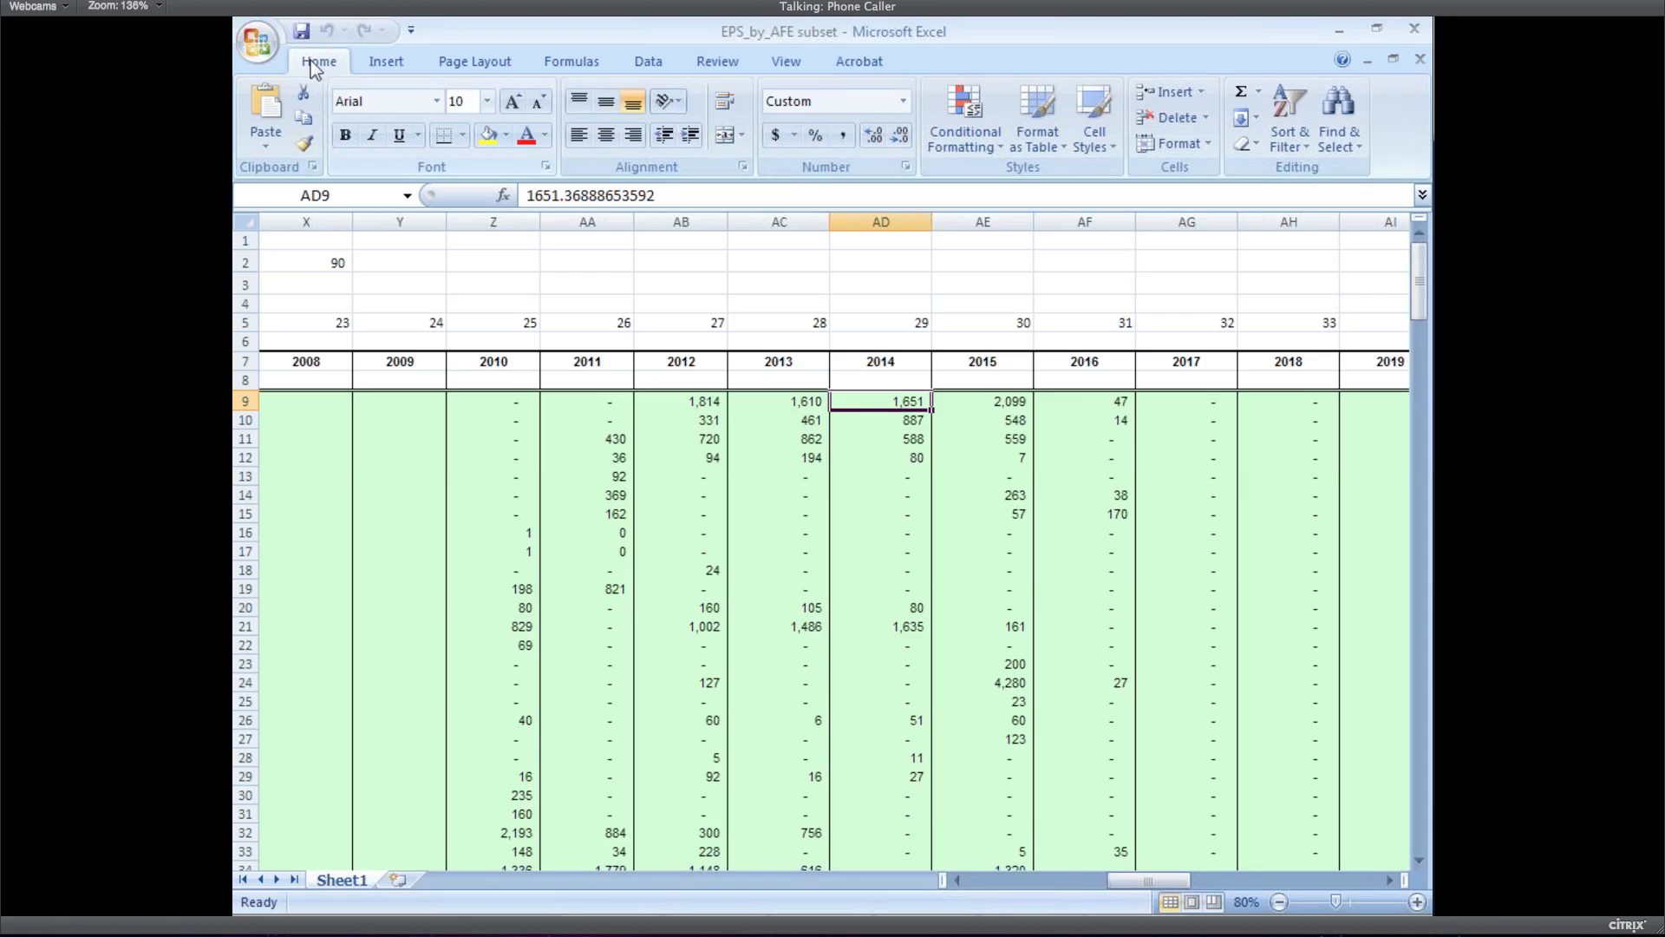
click(257, 41)
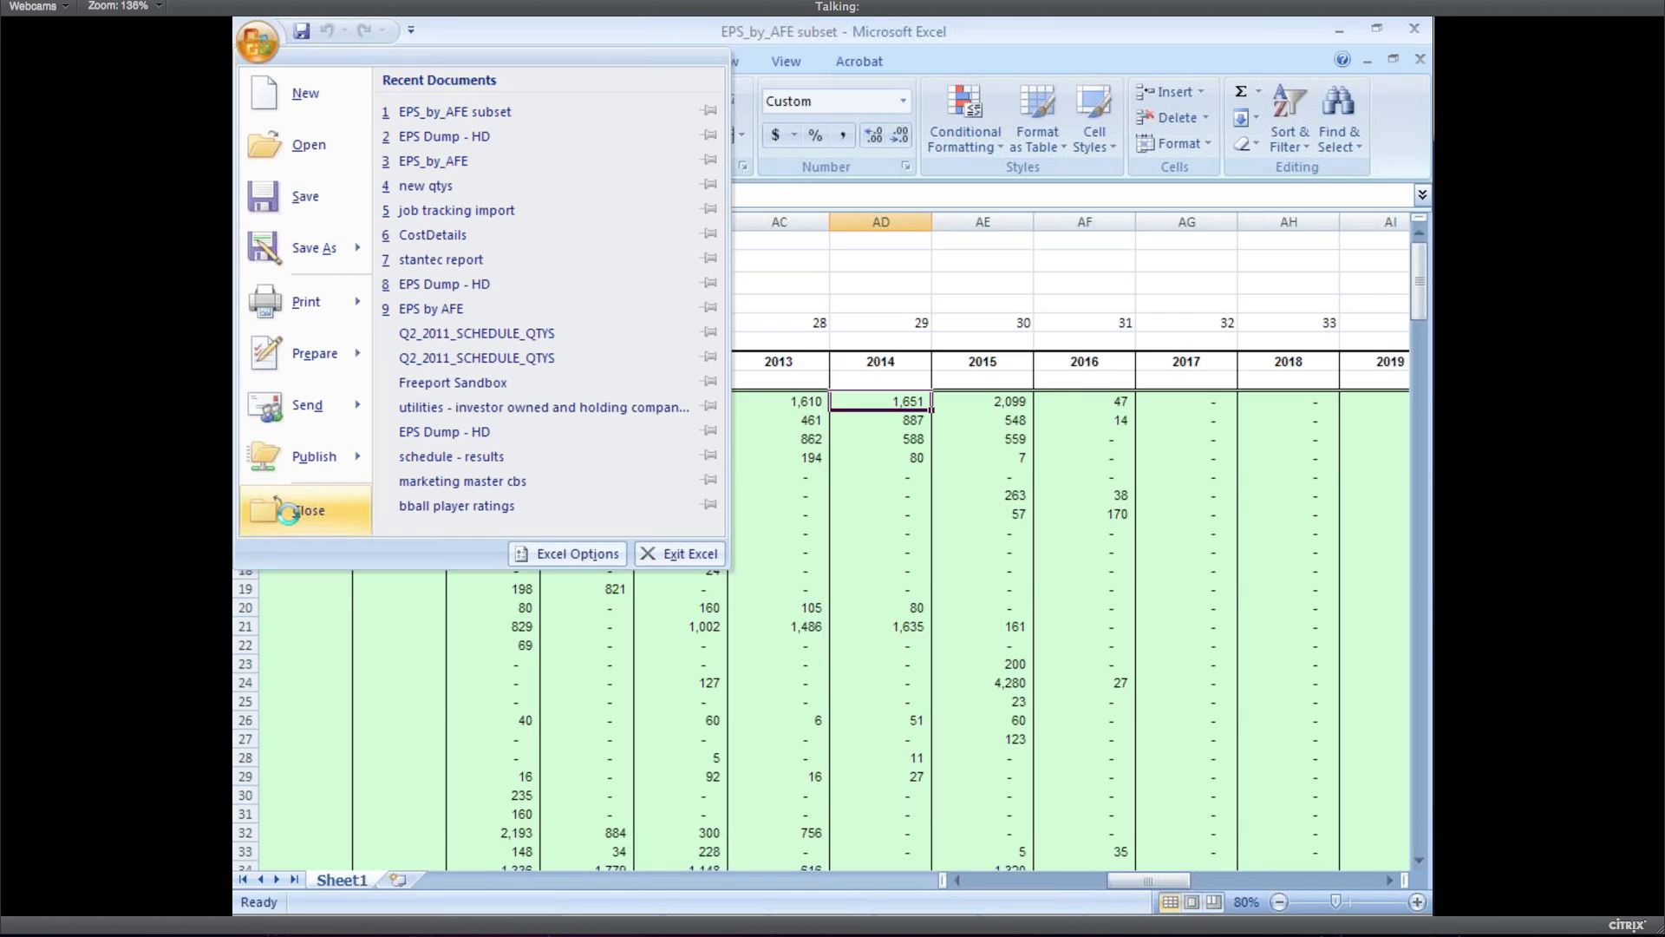
Close the workbook and start HD's CBS import from Excel with period quantity columns
click(289, 511)
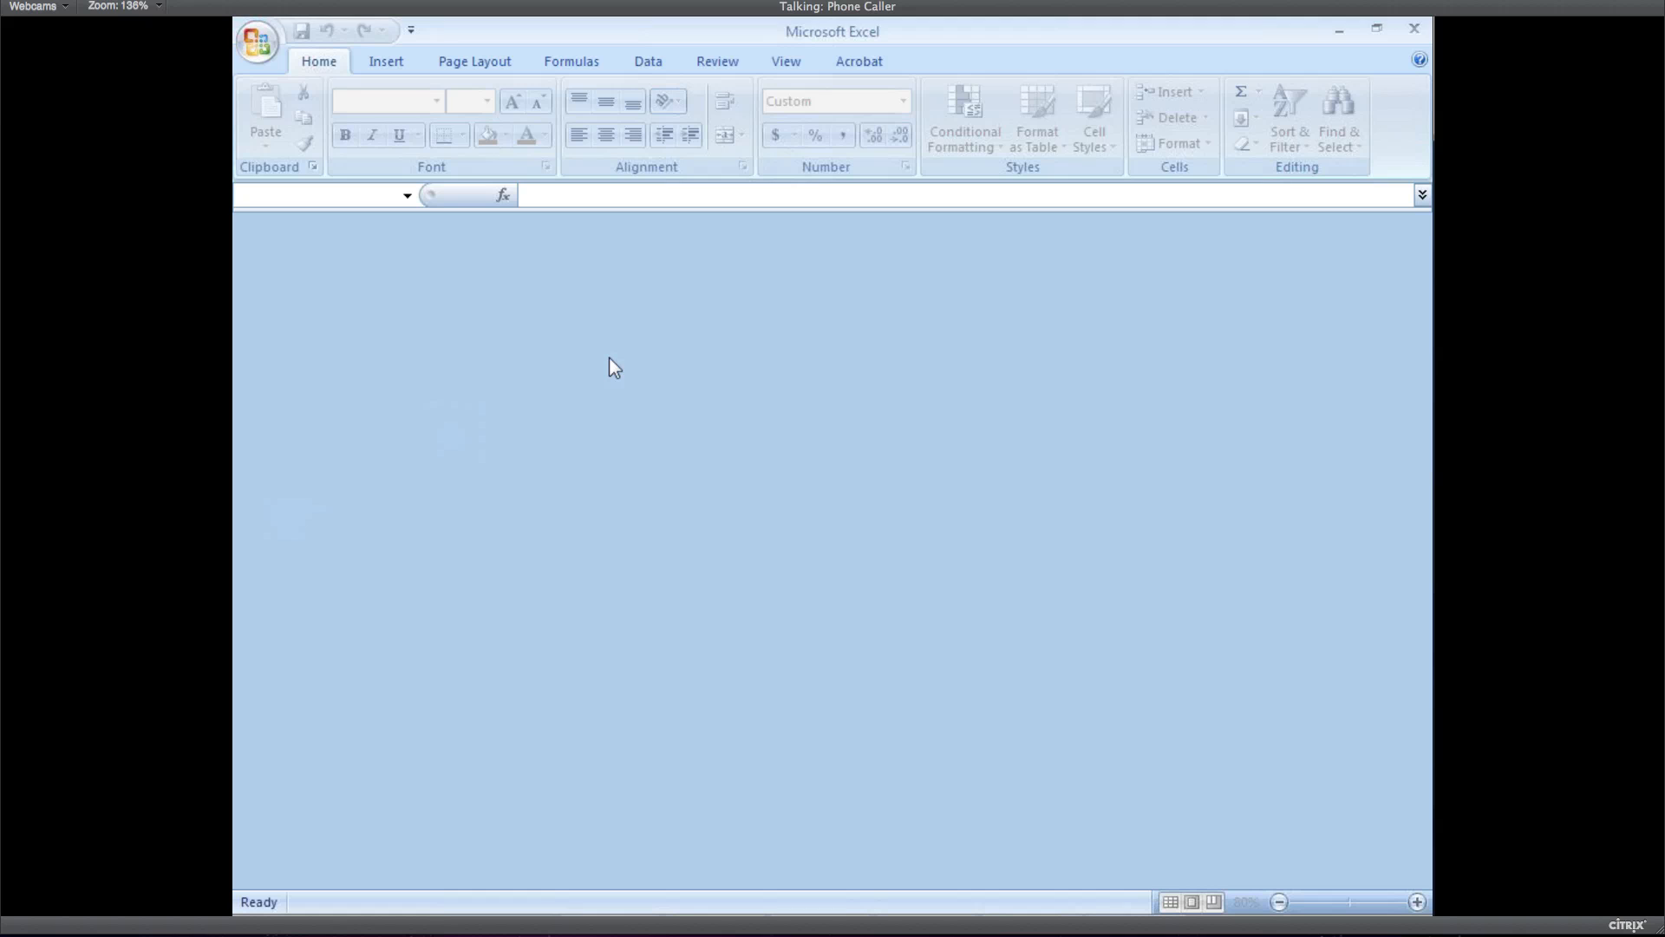
key(alt+Tab)
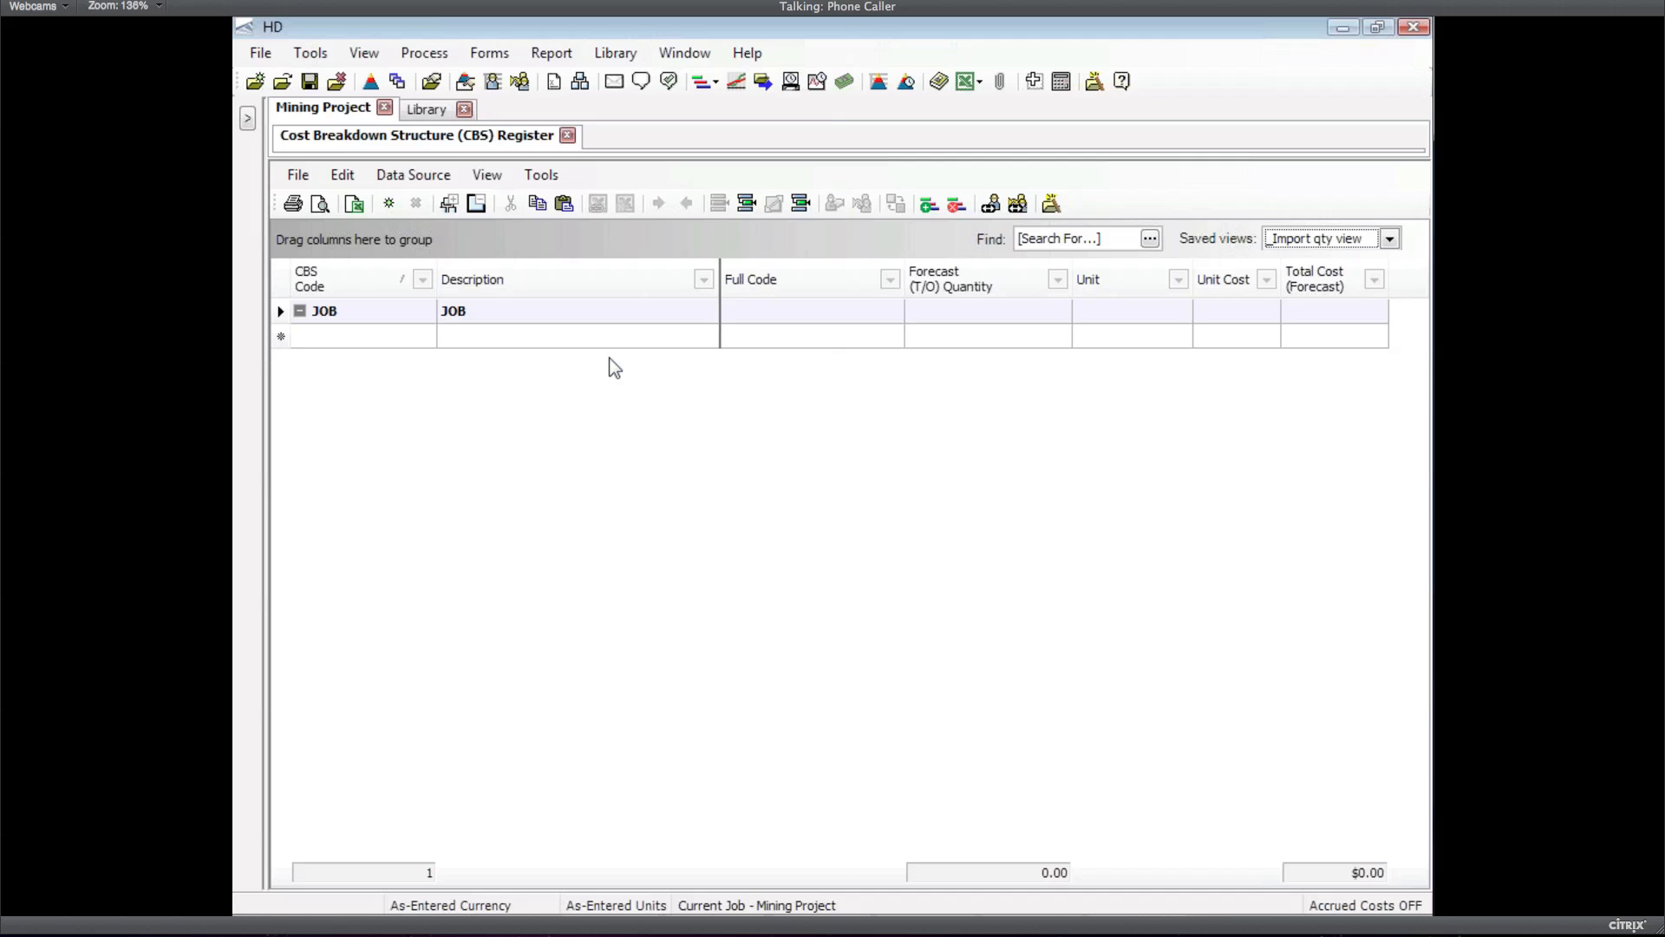
click(433, 178)
mouse_move(438, 201)
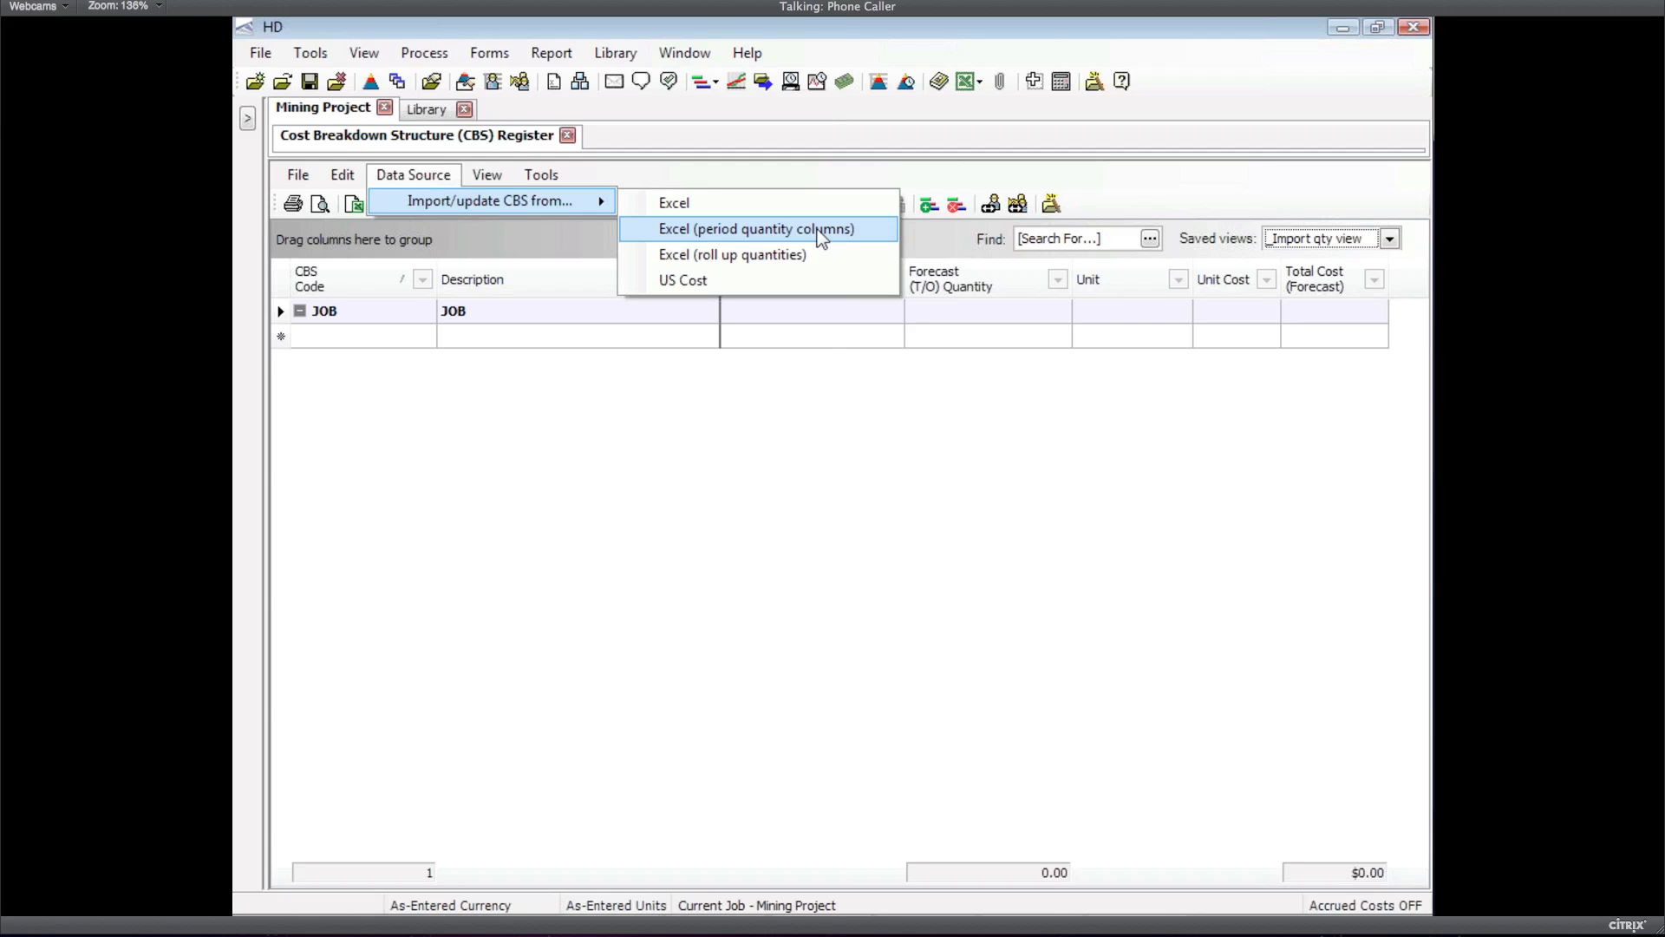
click(822, 230)
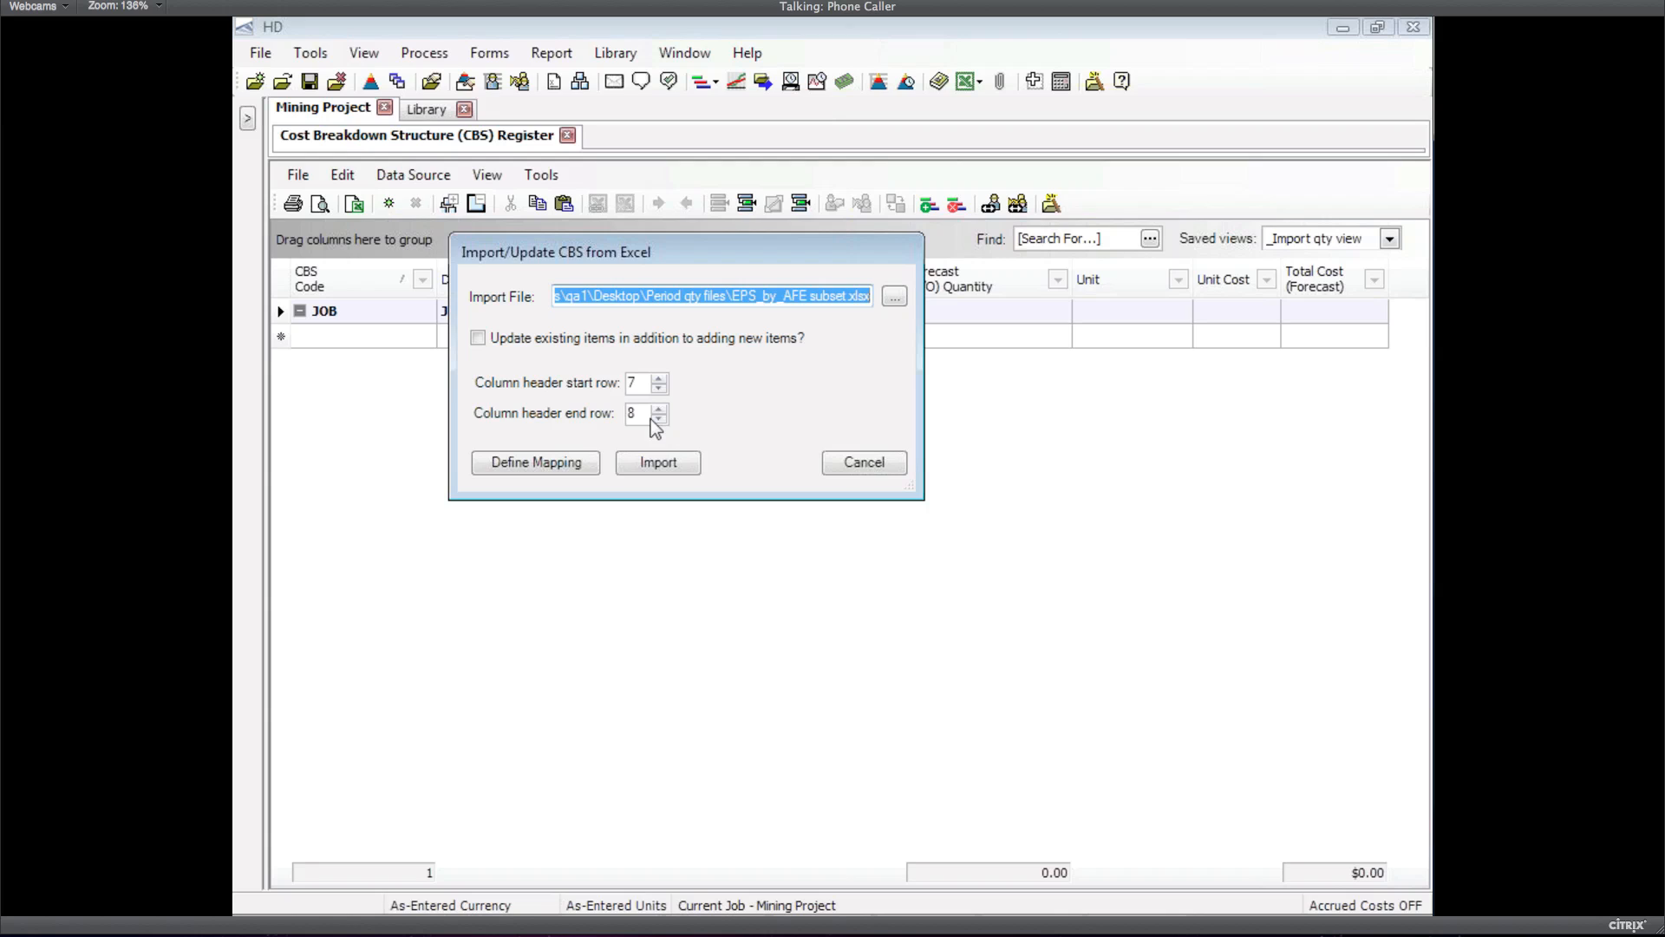
click(552, 465)
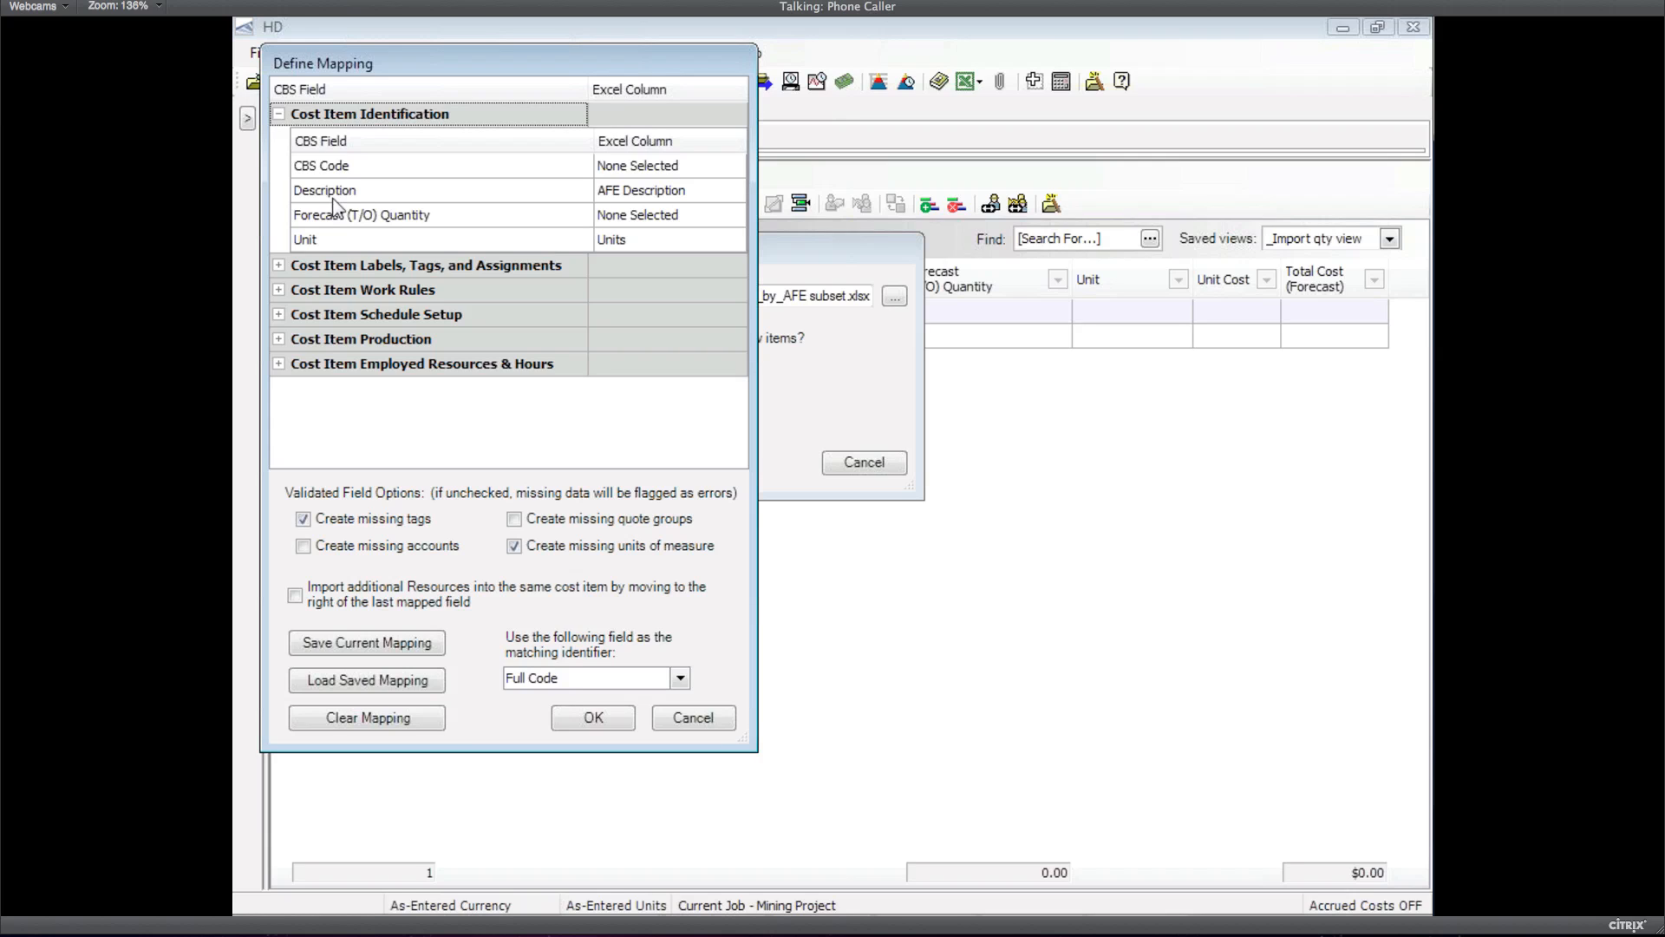
click(682, 720)
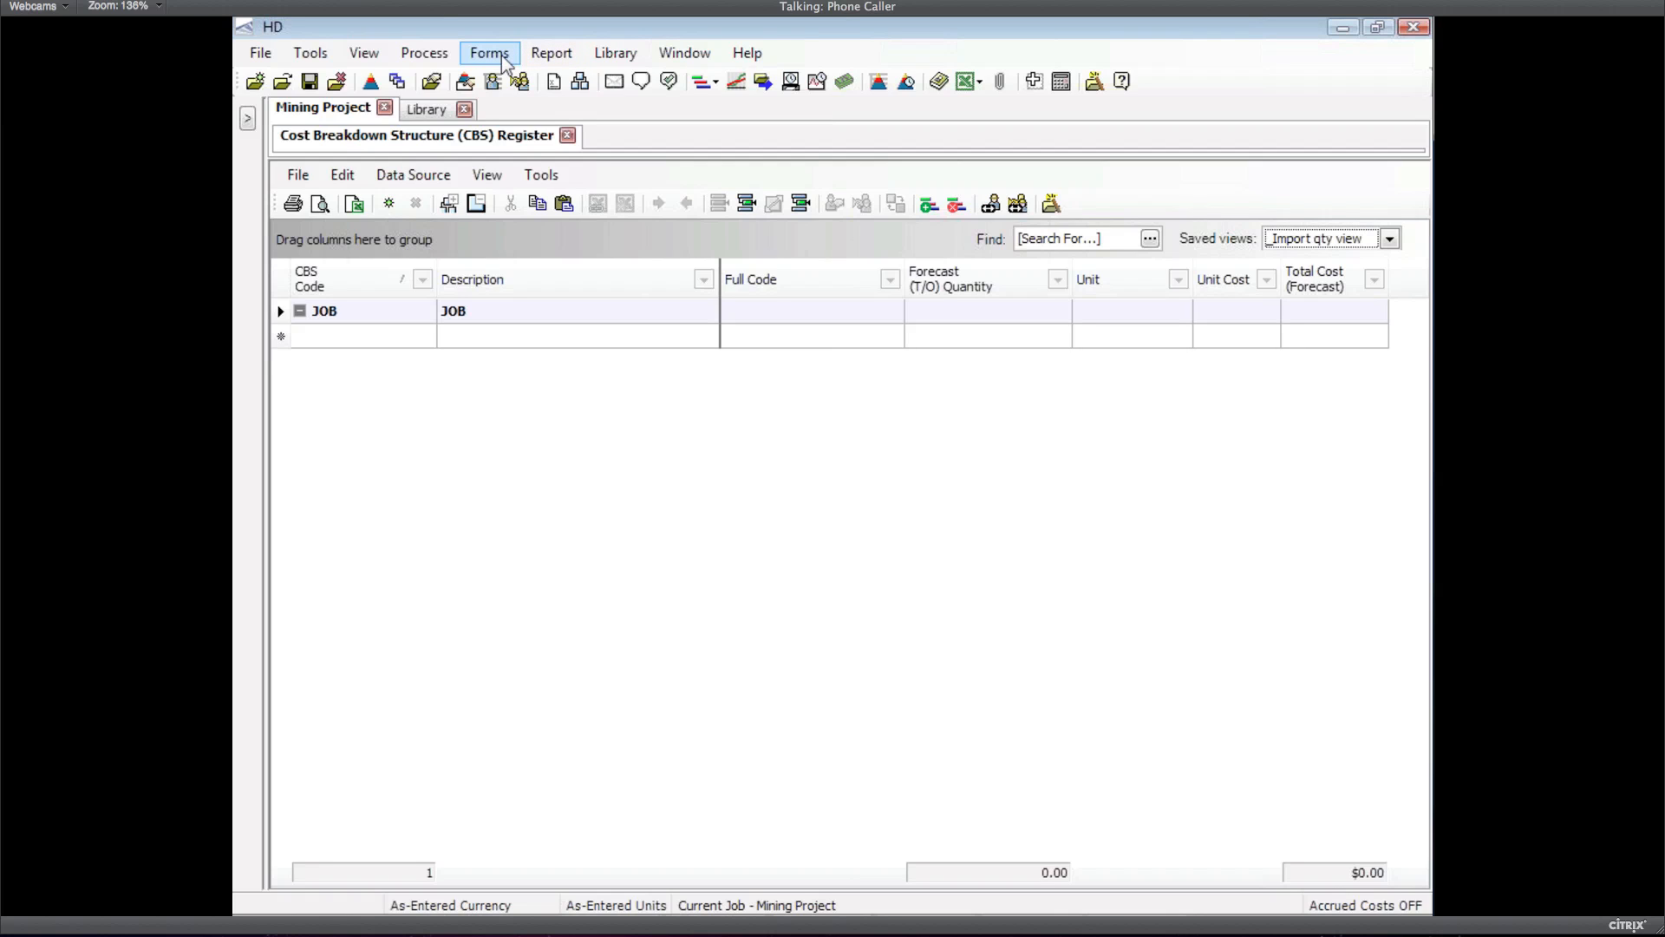
Set the cash flow period to Year in the Mining Project's Job Properties and confirm
click(490, 54)
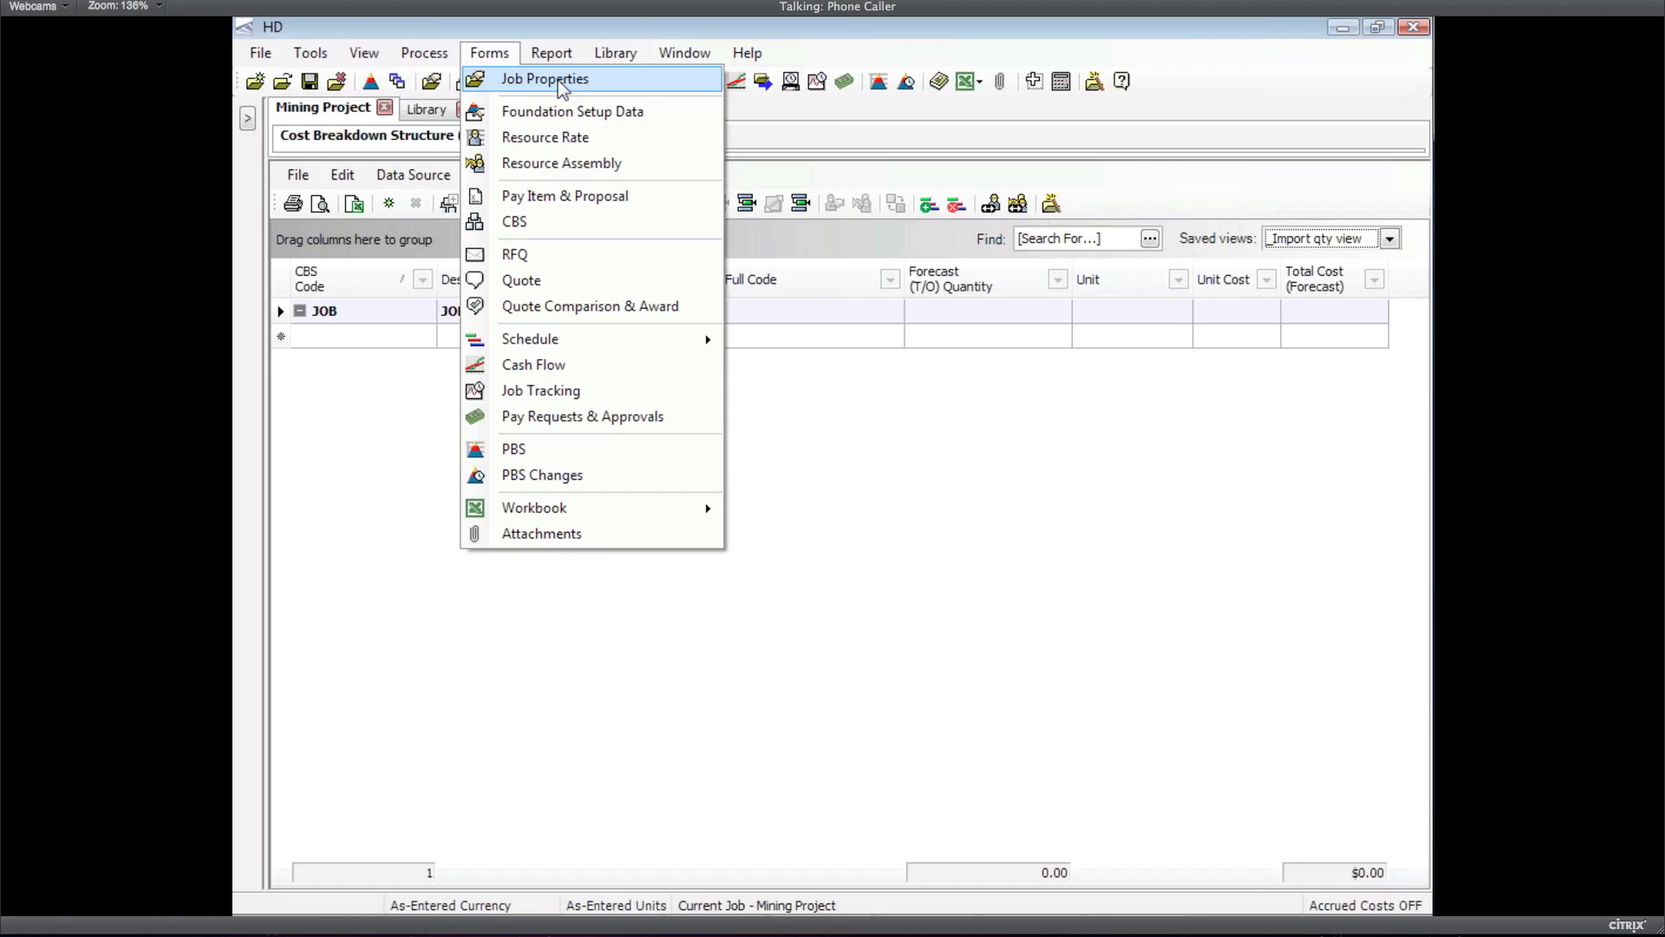
click(559, 78)
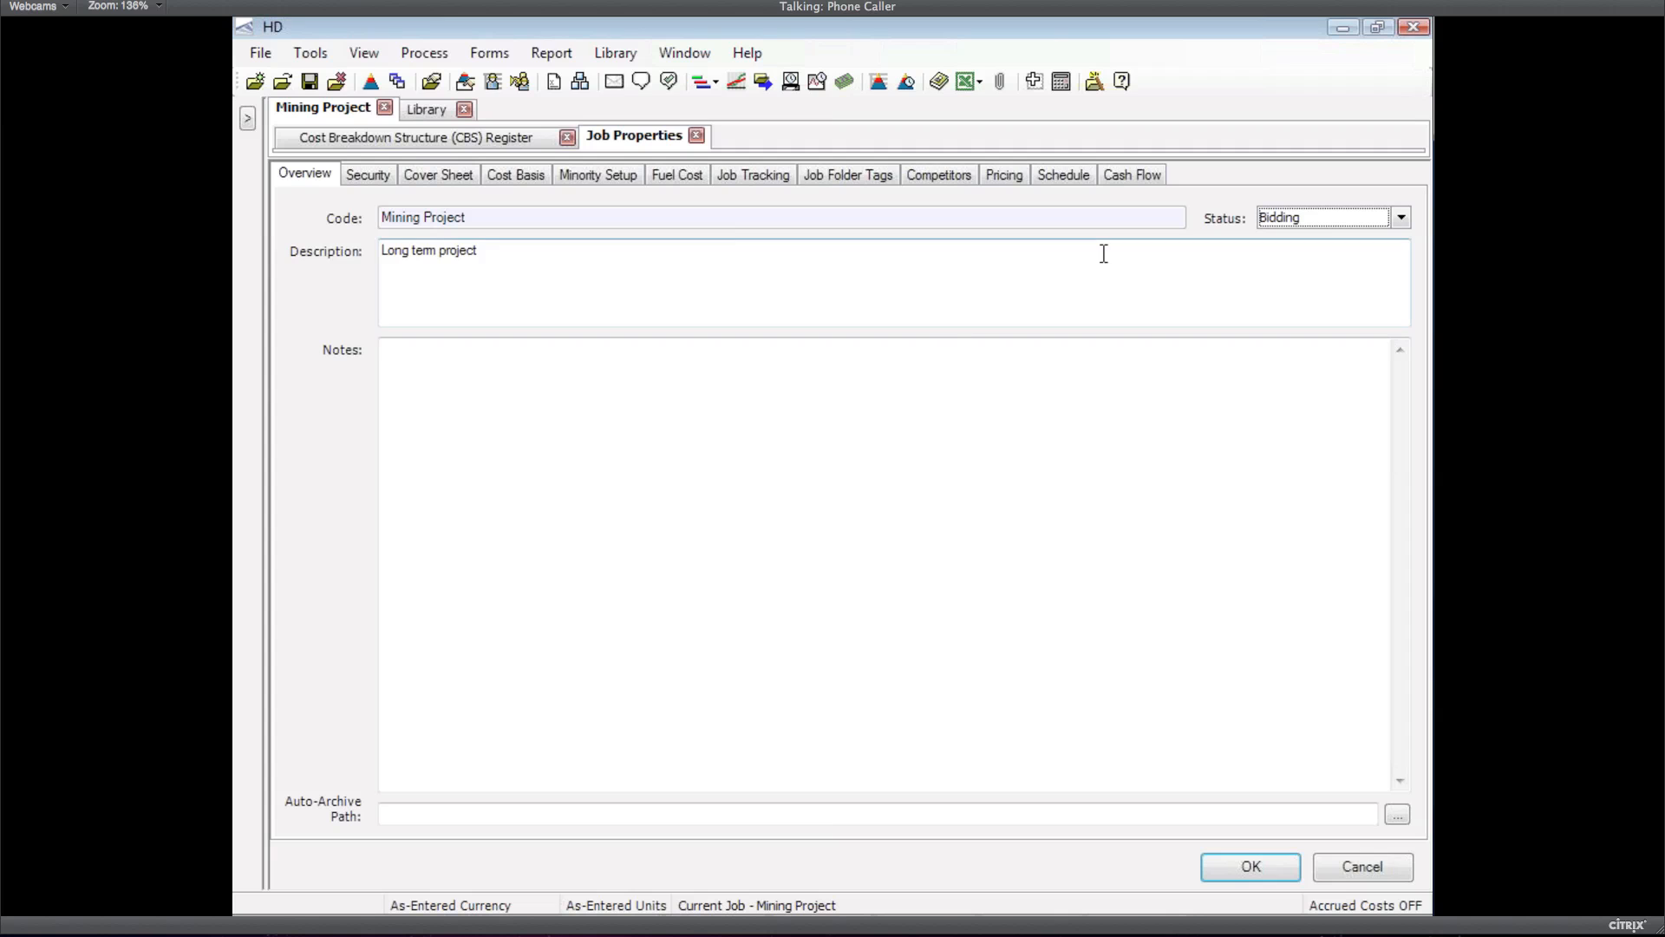
click(1131, 175)
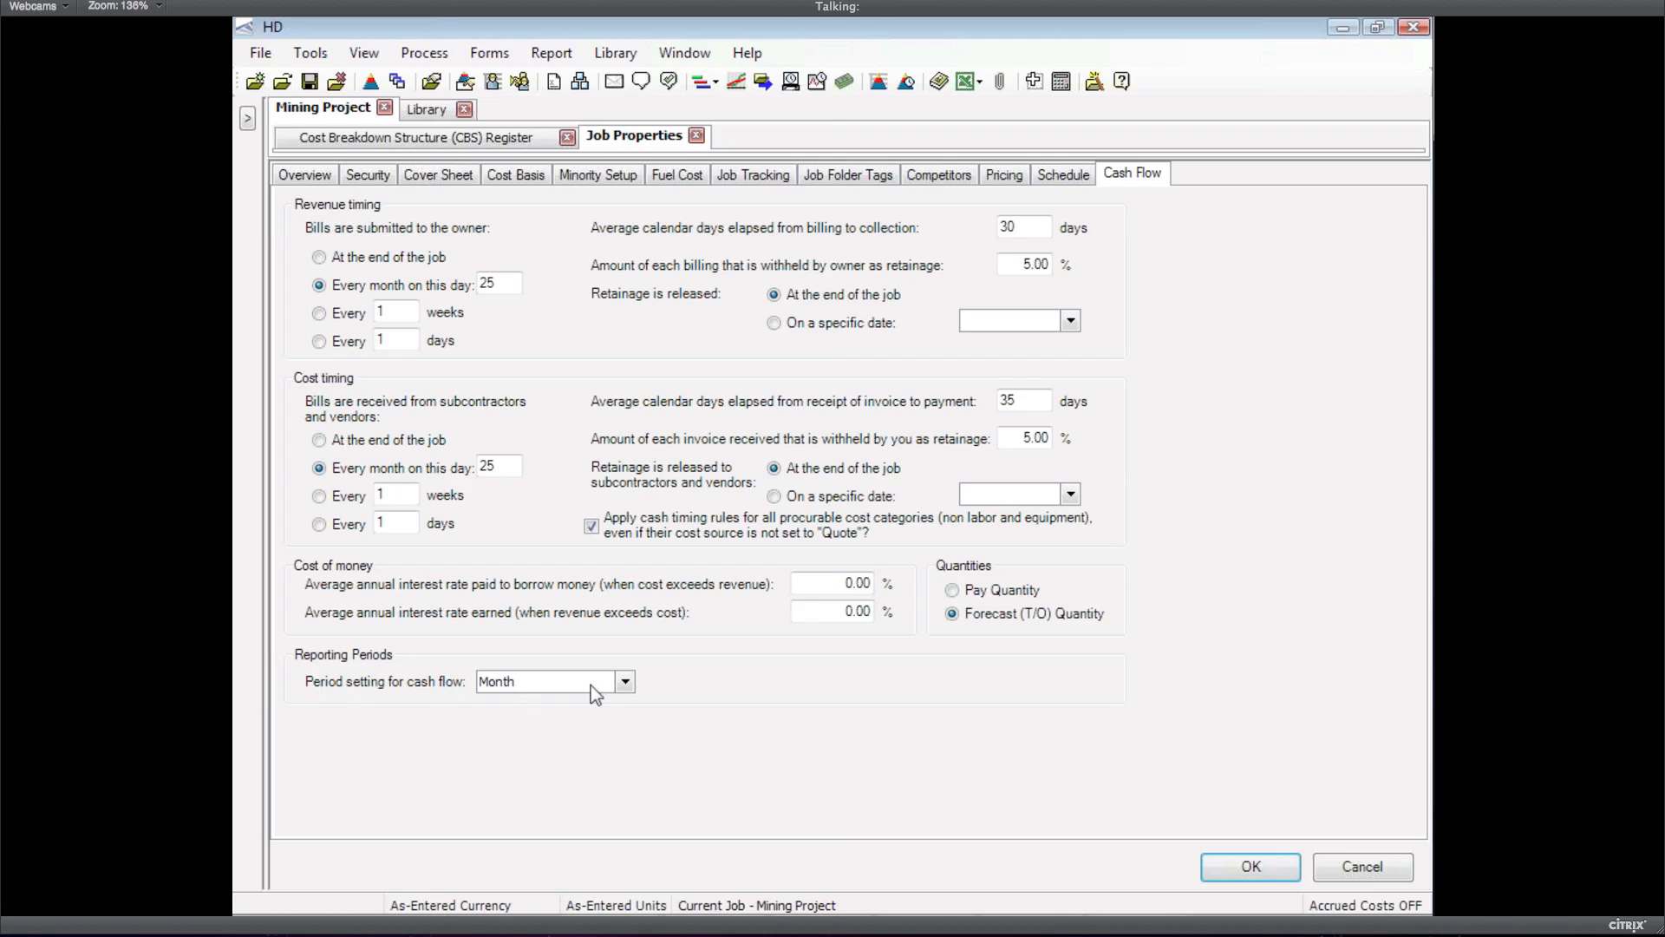
click(625, 682)
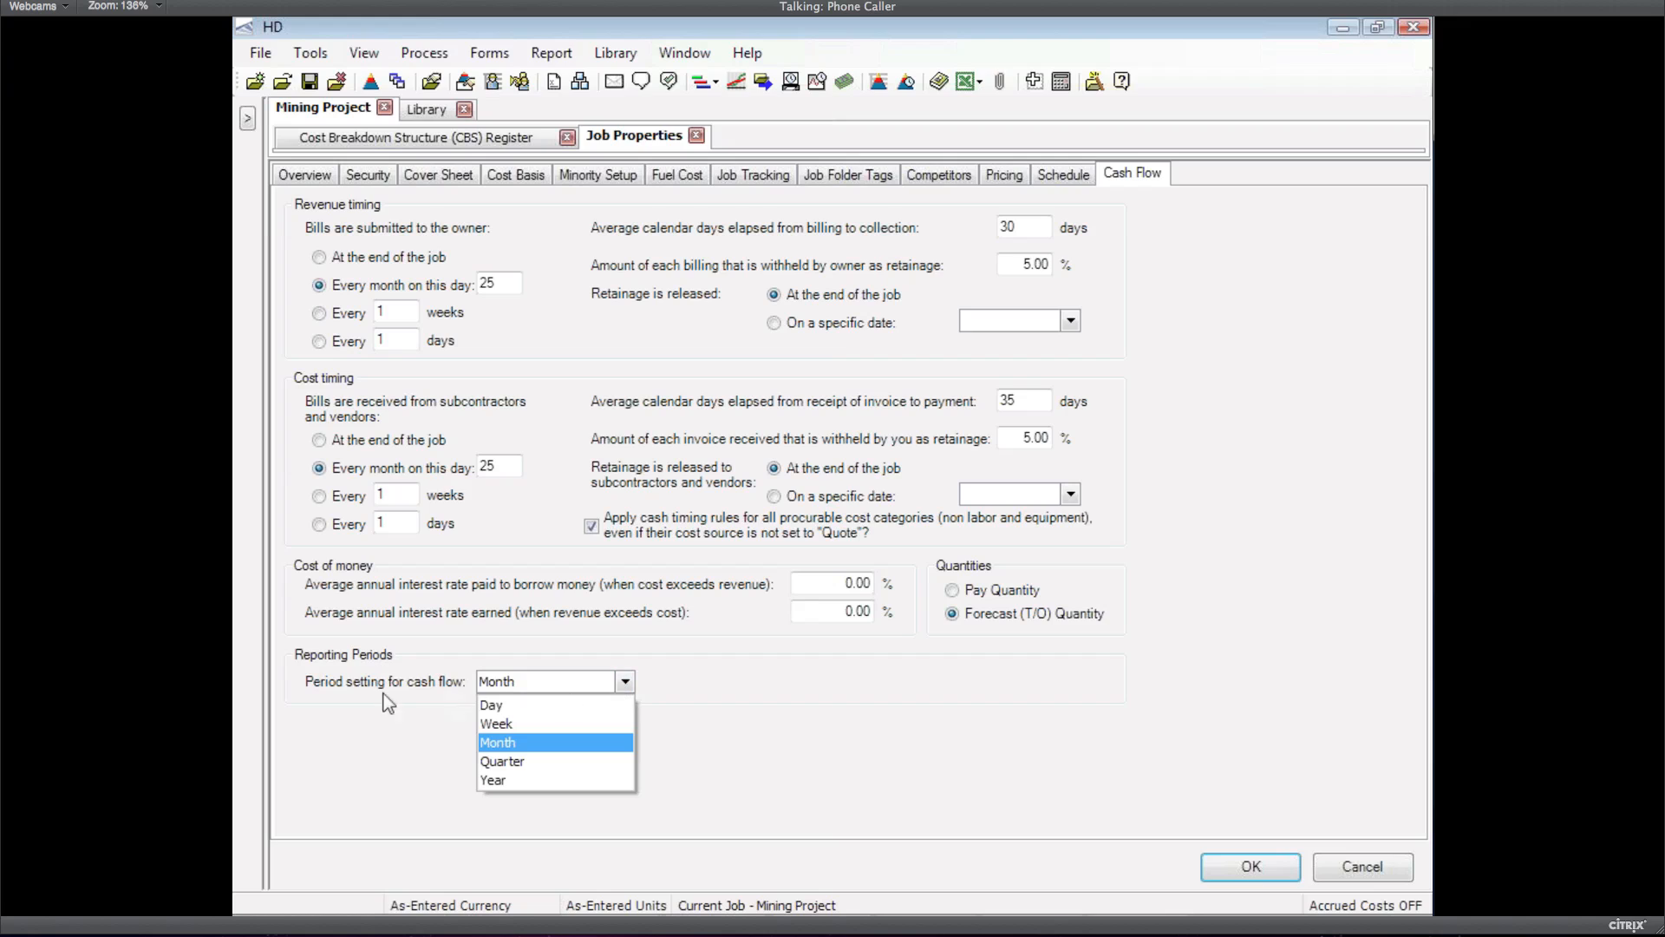
click(492, 781)
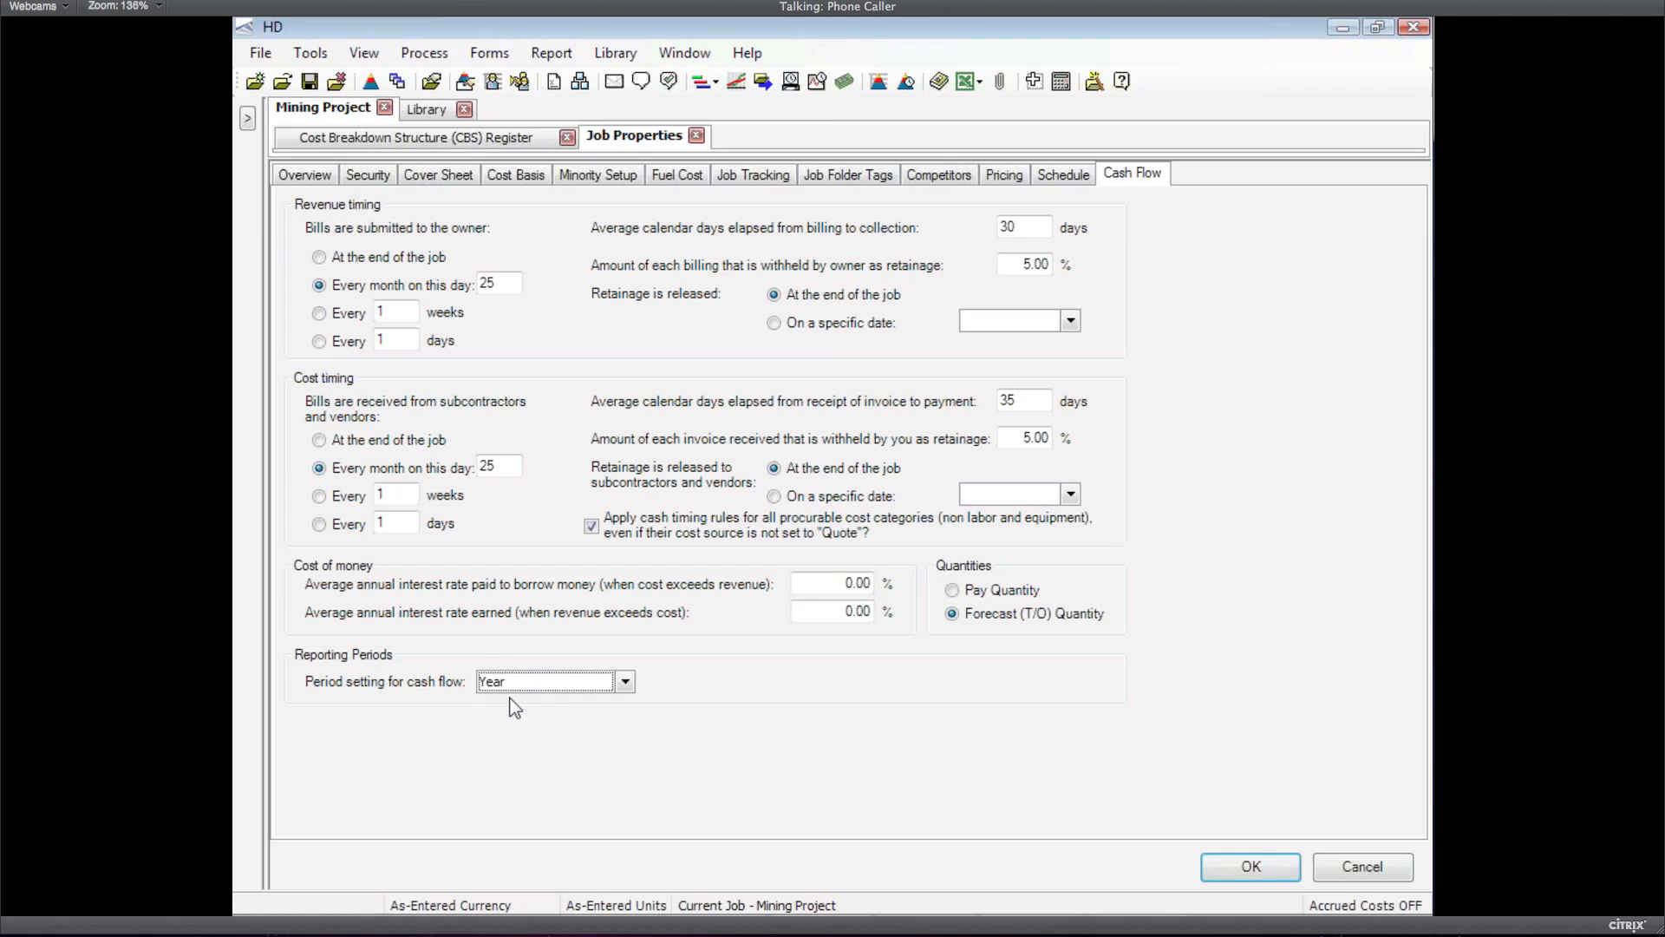
click(1251, 867)
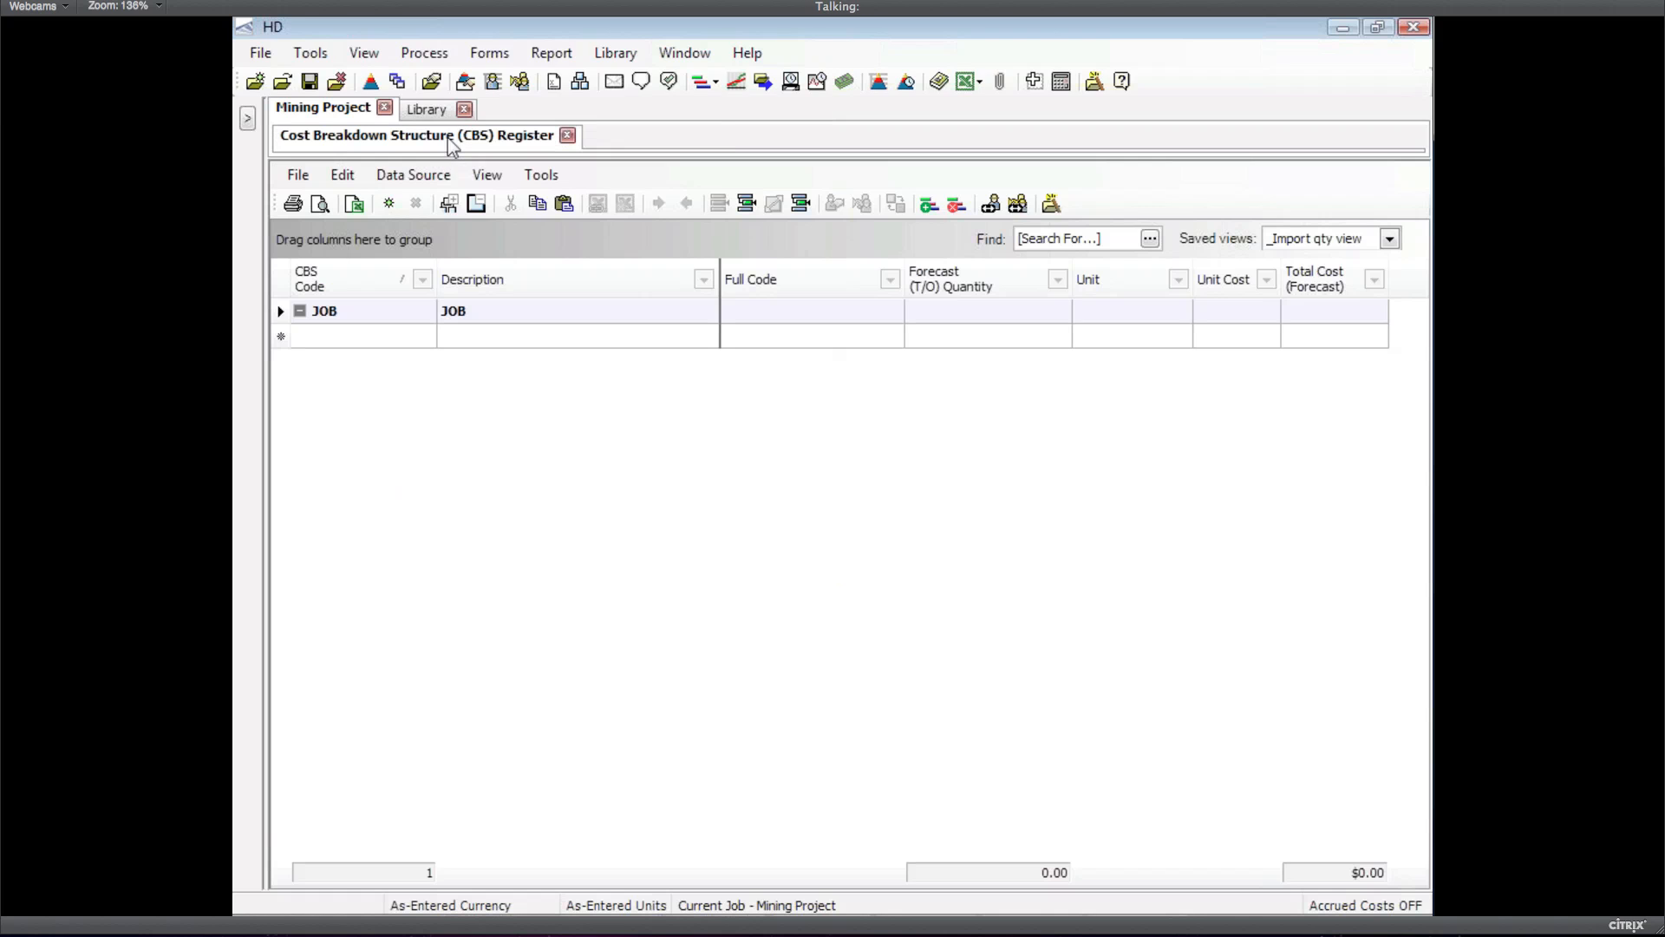
Restart the Excel period-quantity CBS import and open its column mapping
click(414, 174)
mouse_move(446, 200)
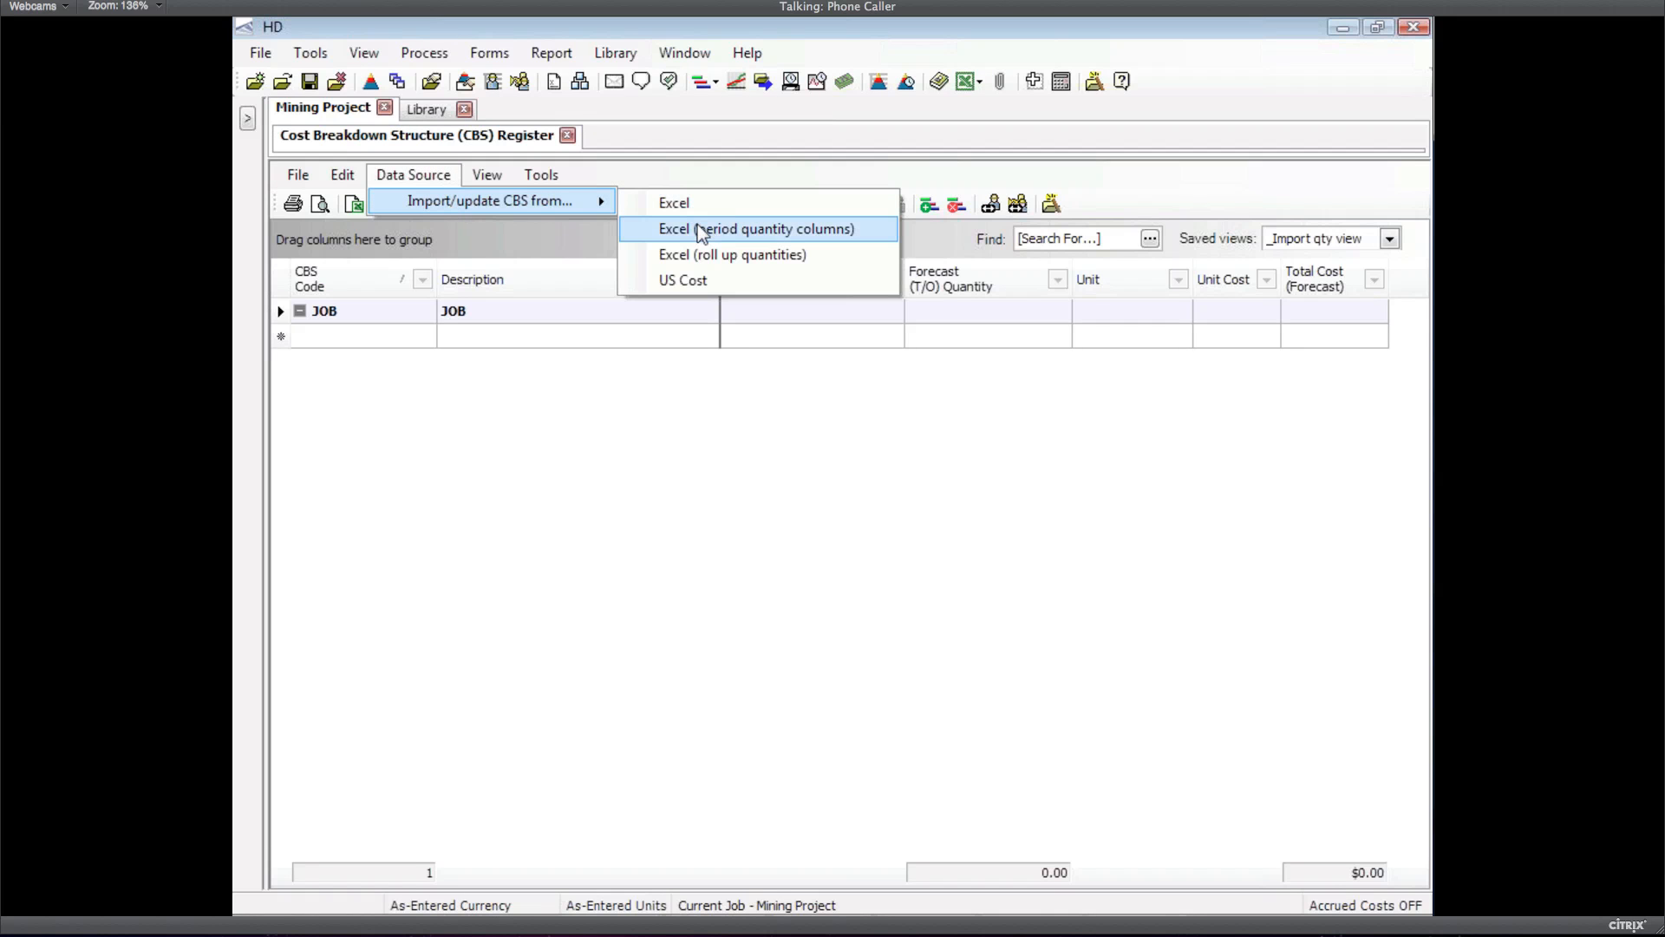
click(742, 230)
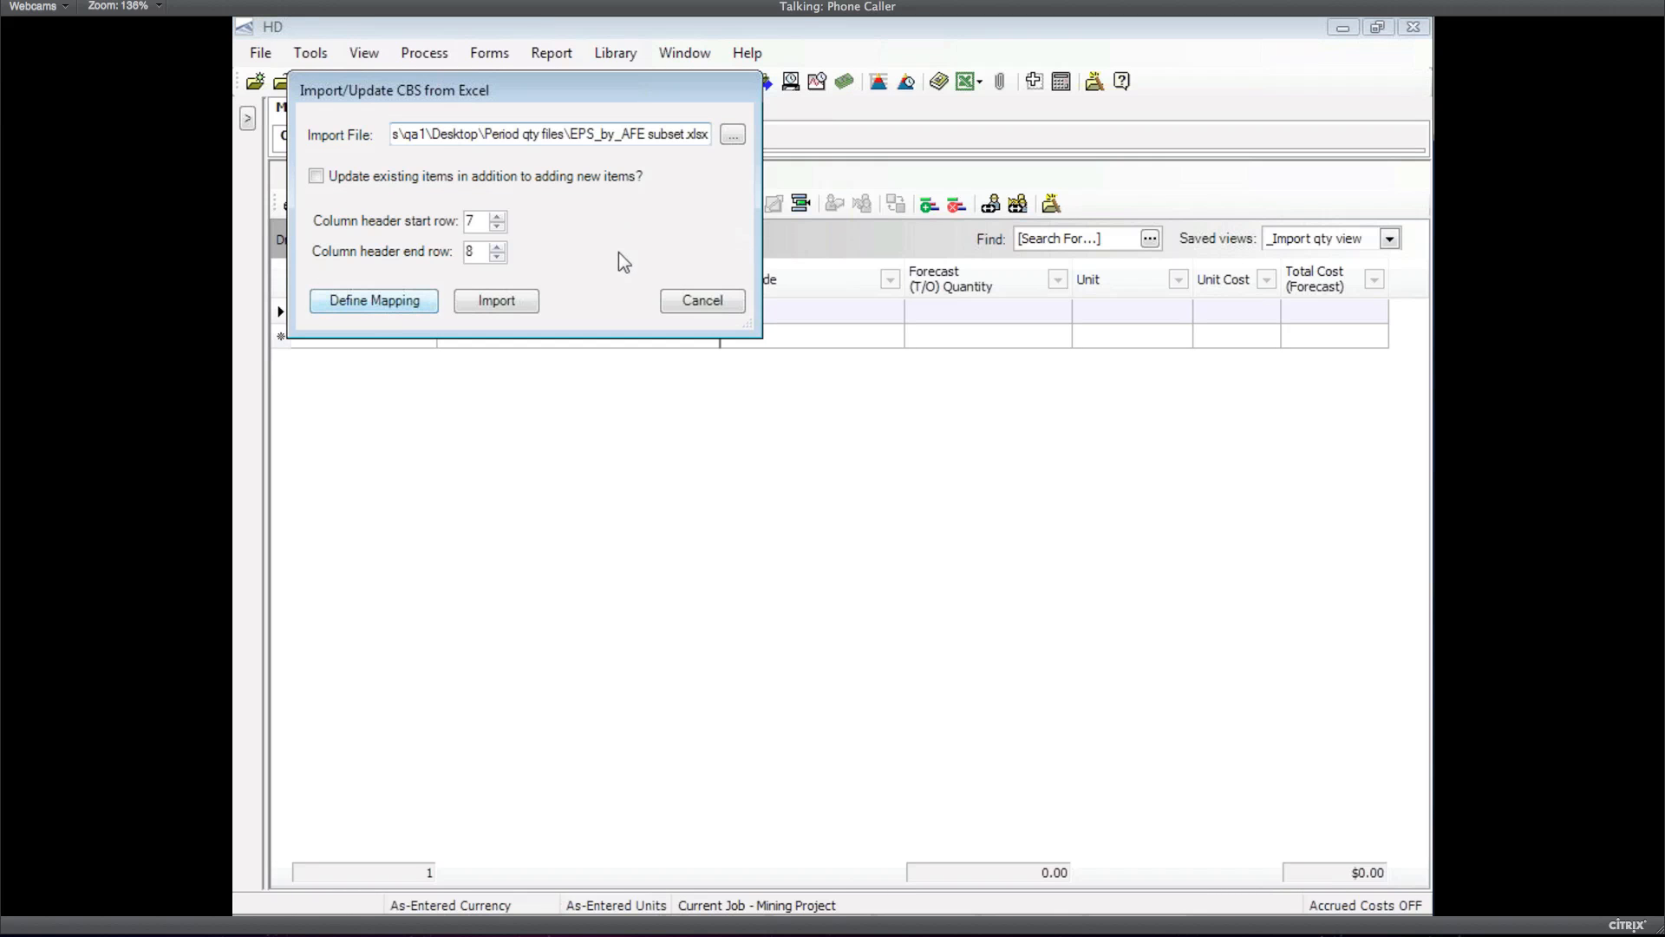
key(Return)
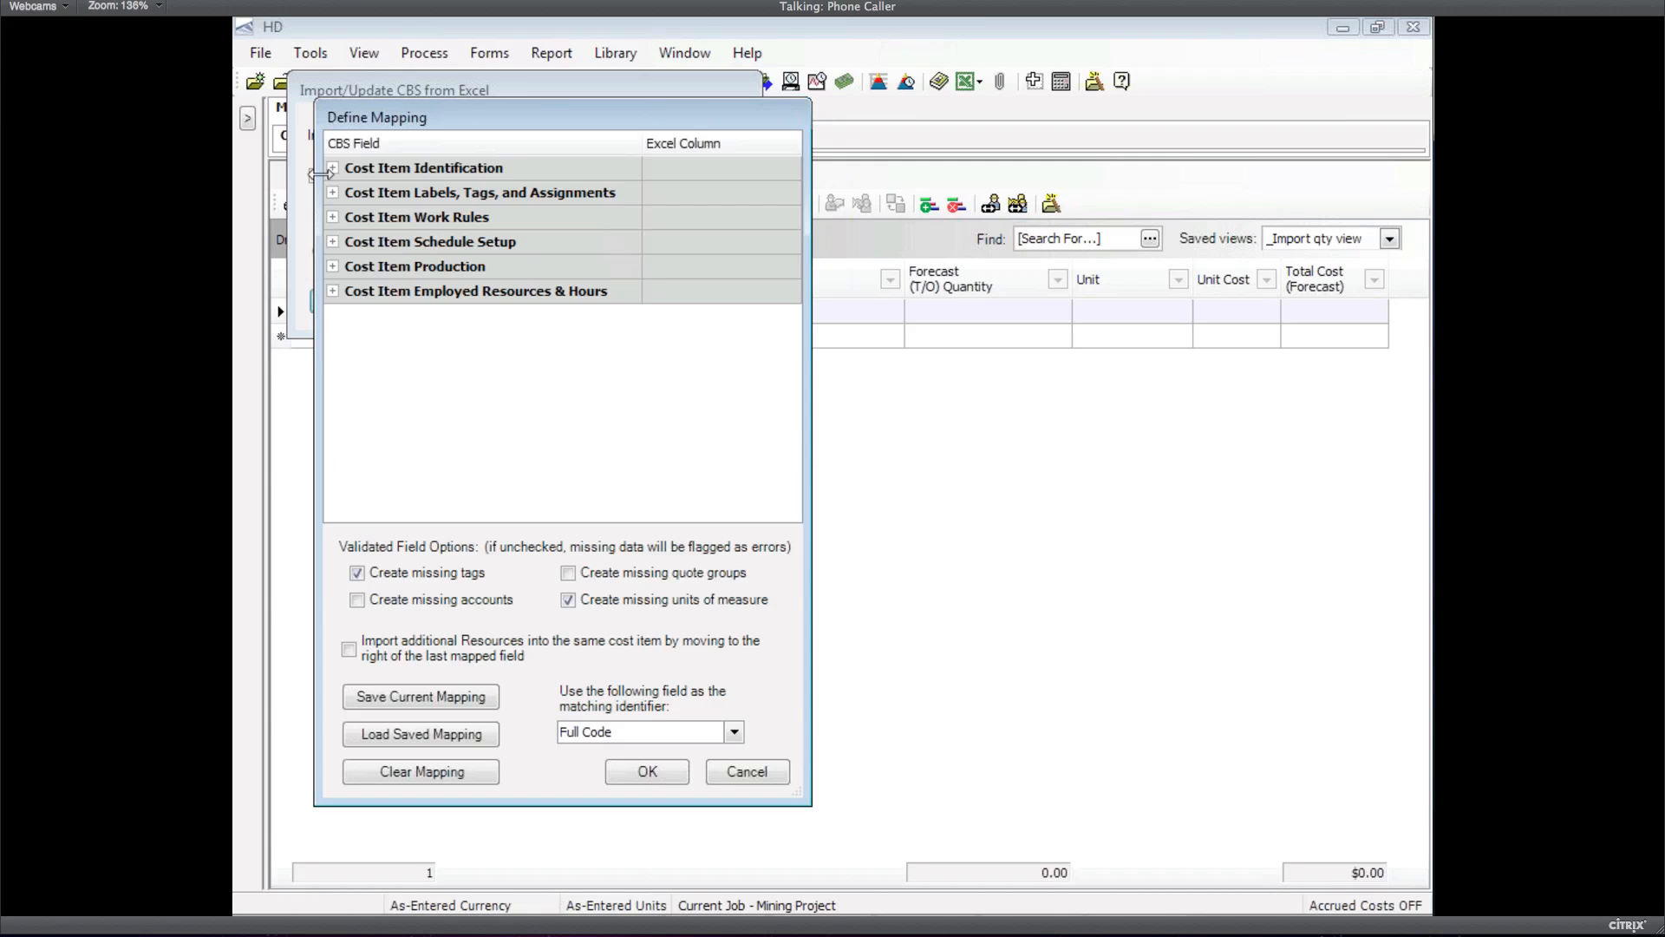
Review the Identification and the Labels, Tags and Assignments mapping groups
click(333, 169)
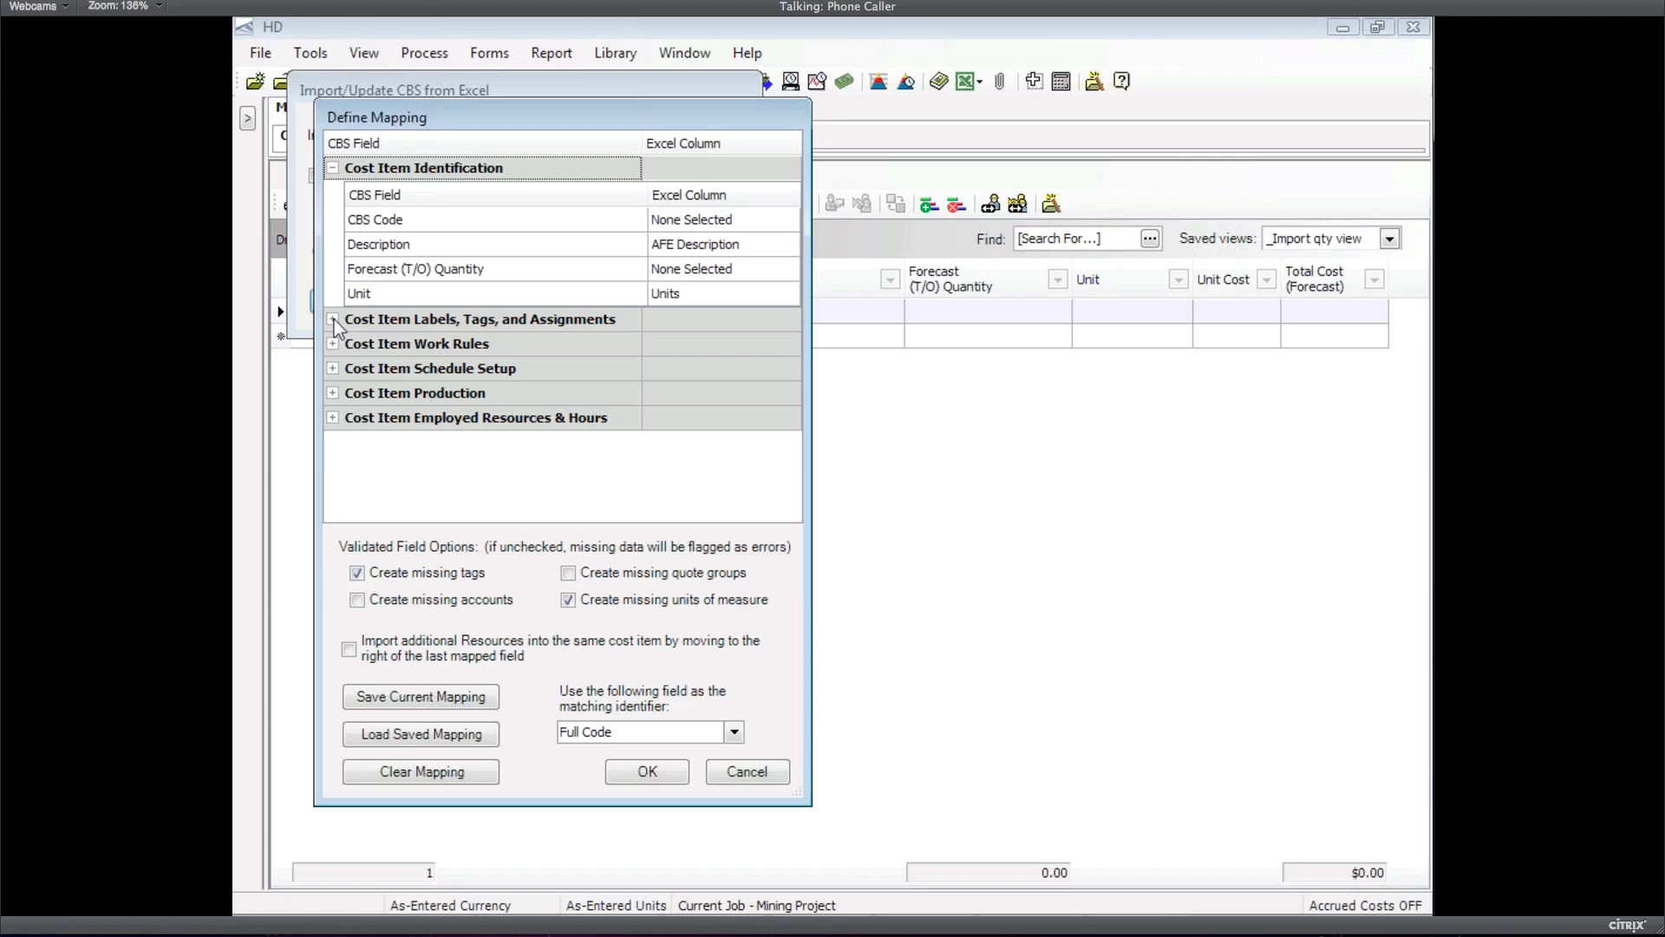
click(333, 168)
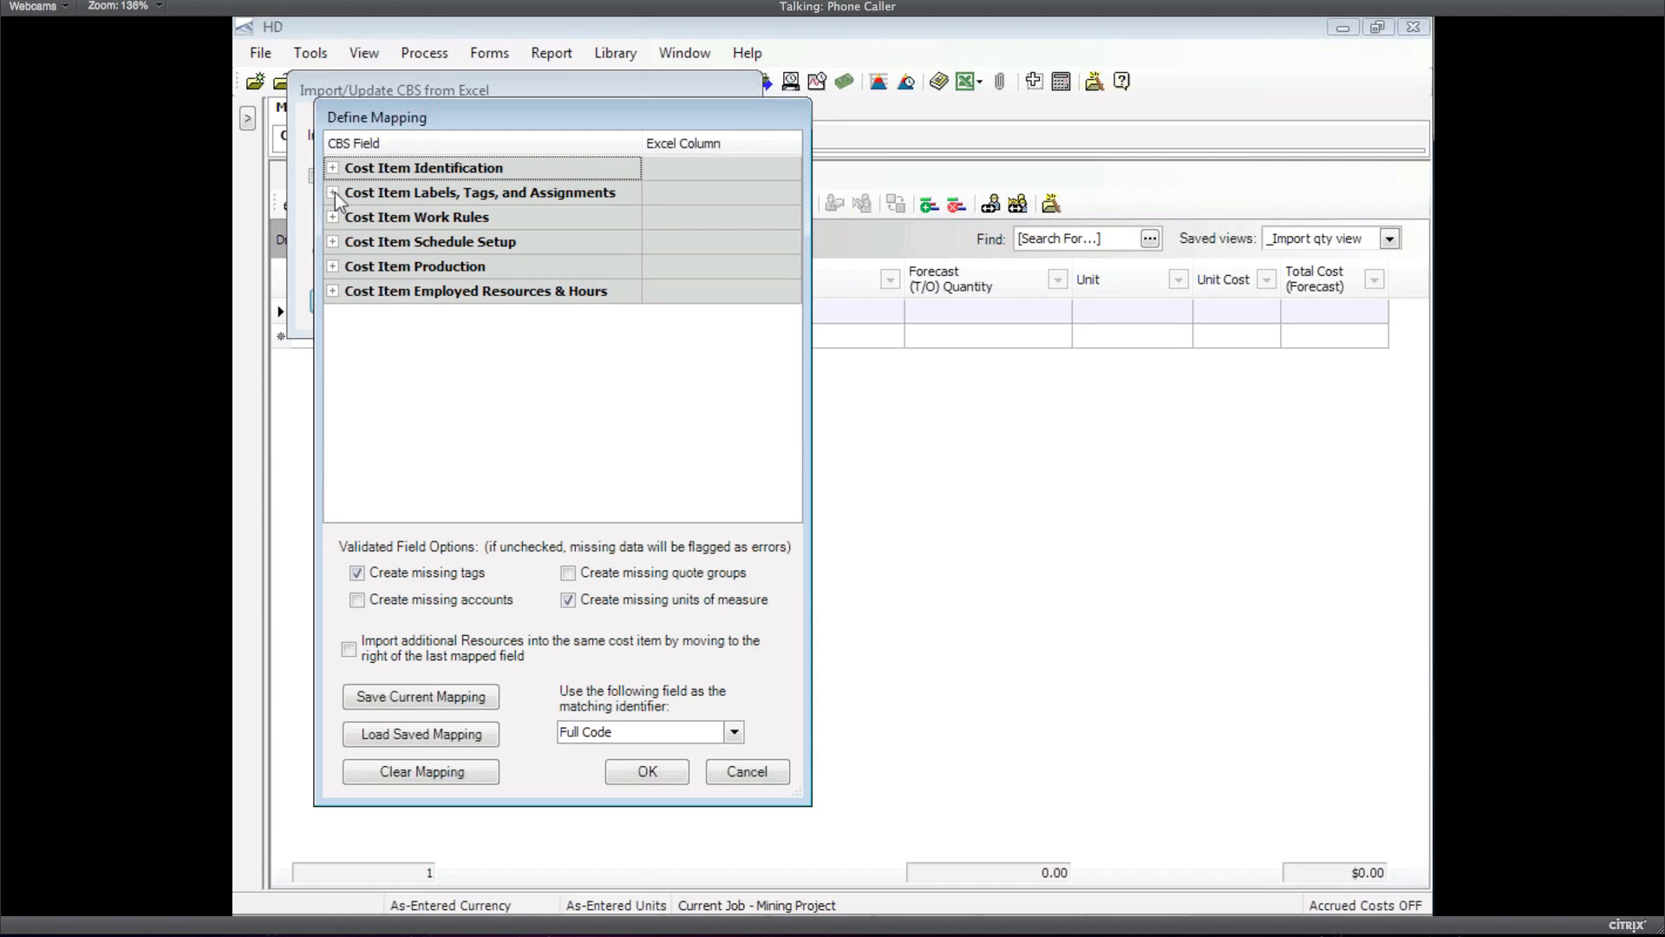
click(333, 193)
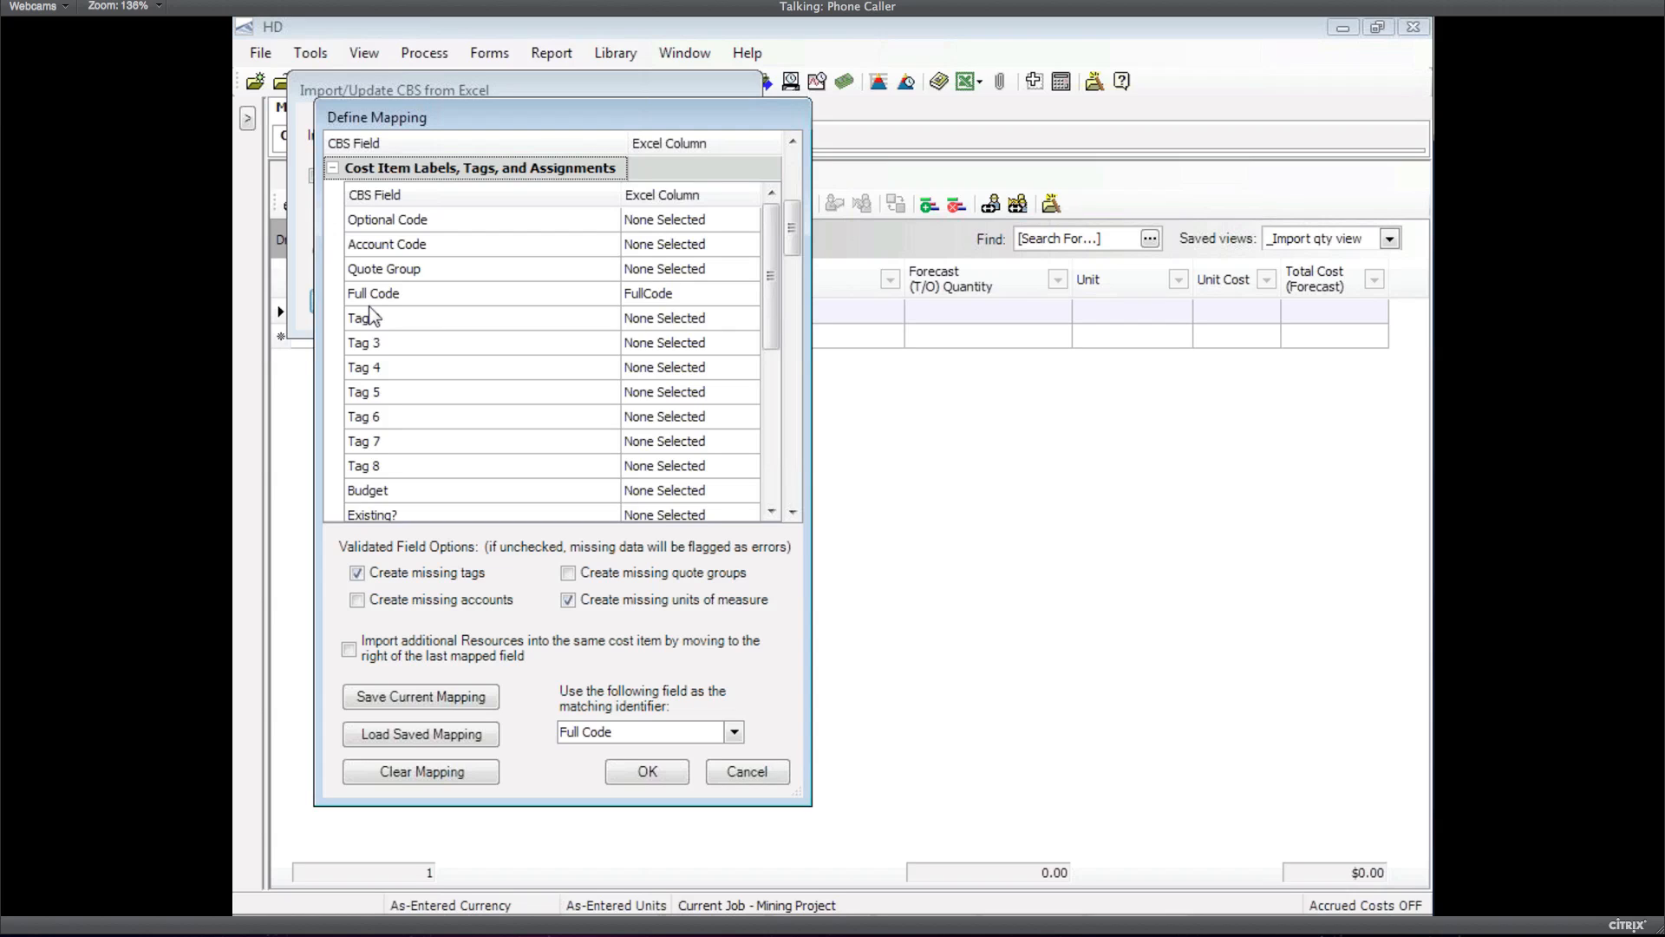
click(332, 169)
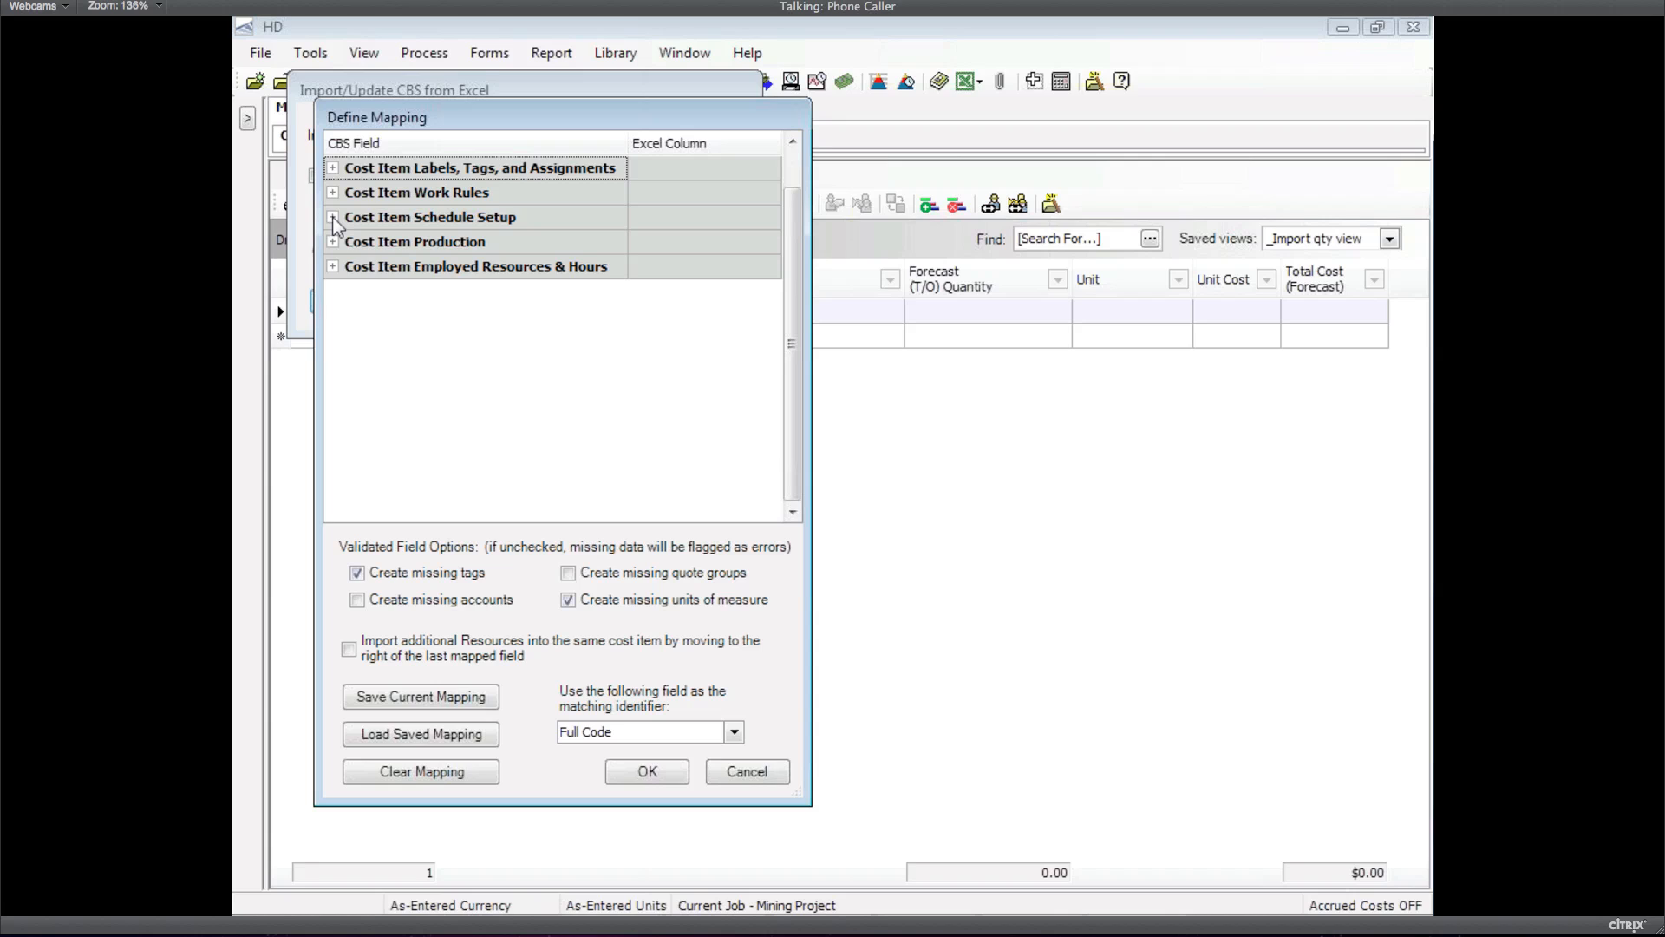
Map Period Quantity Range Start to the 2008 column and End to 2044, then accept
click(332, 218)
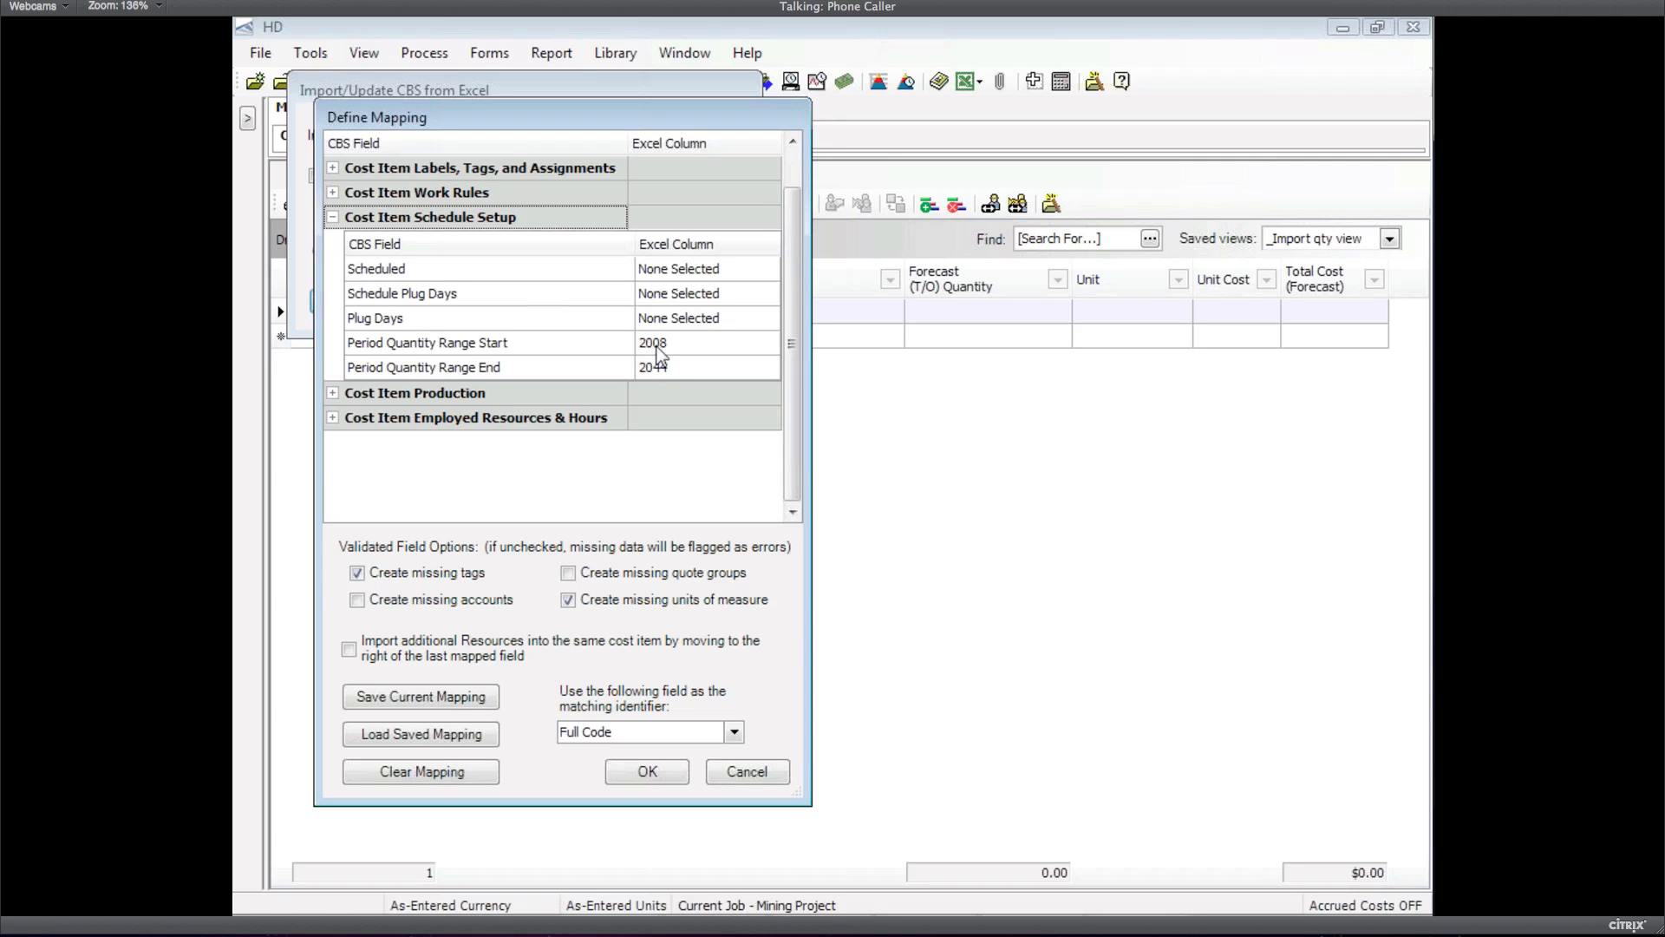
click(657, 348)
click(767, 343)
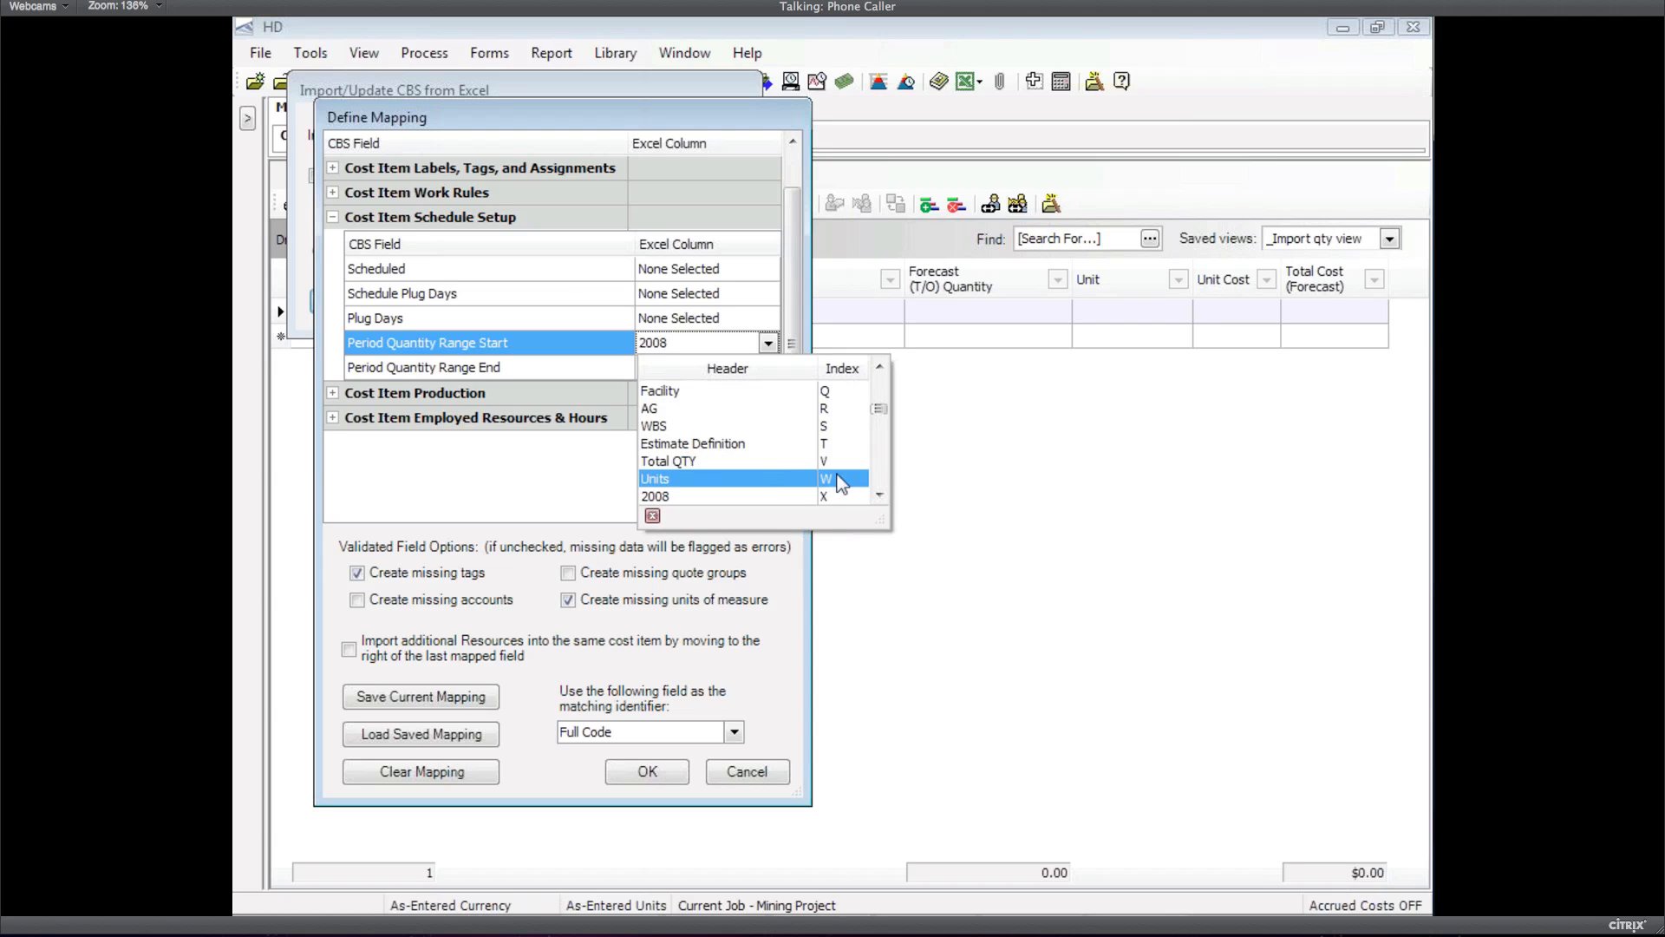
click(879, 495)
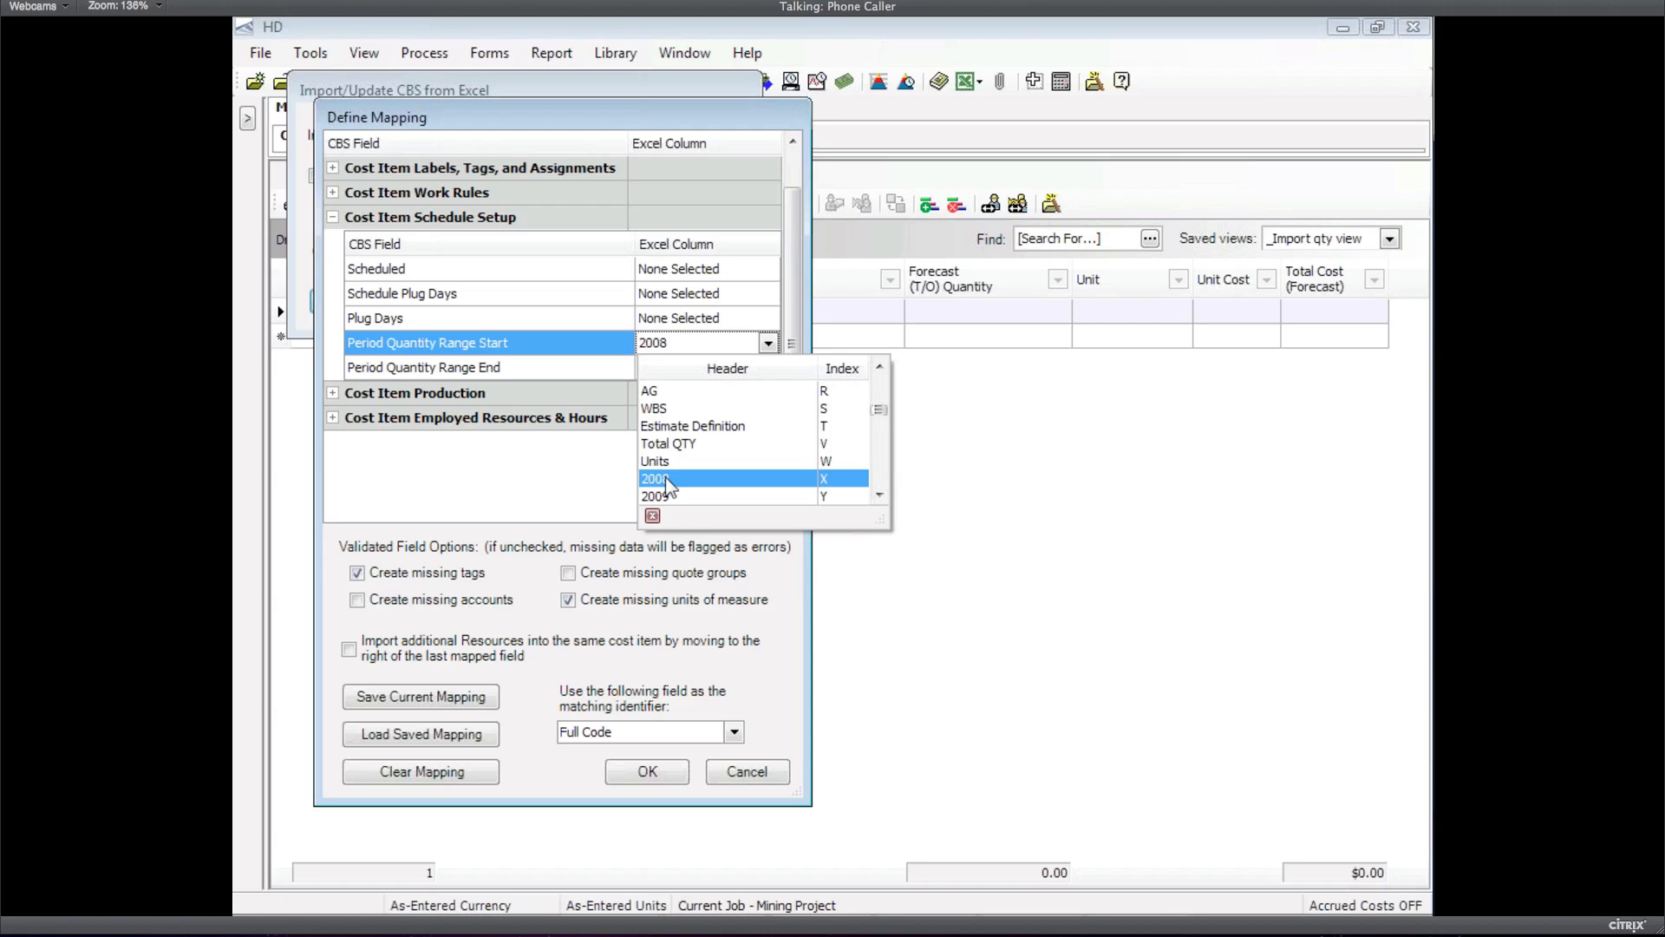
click(668, 480)
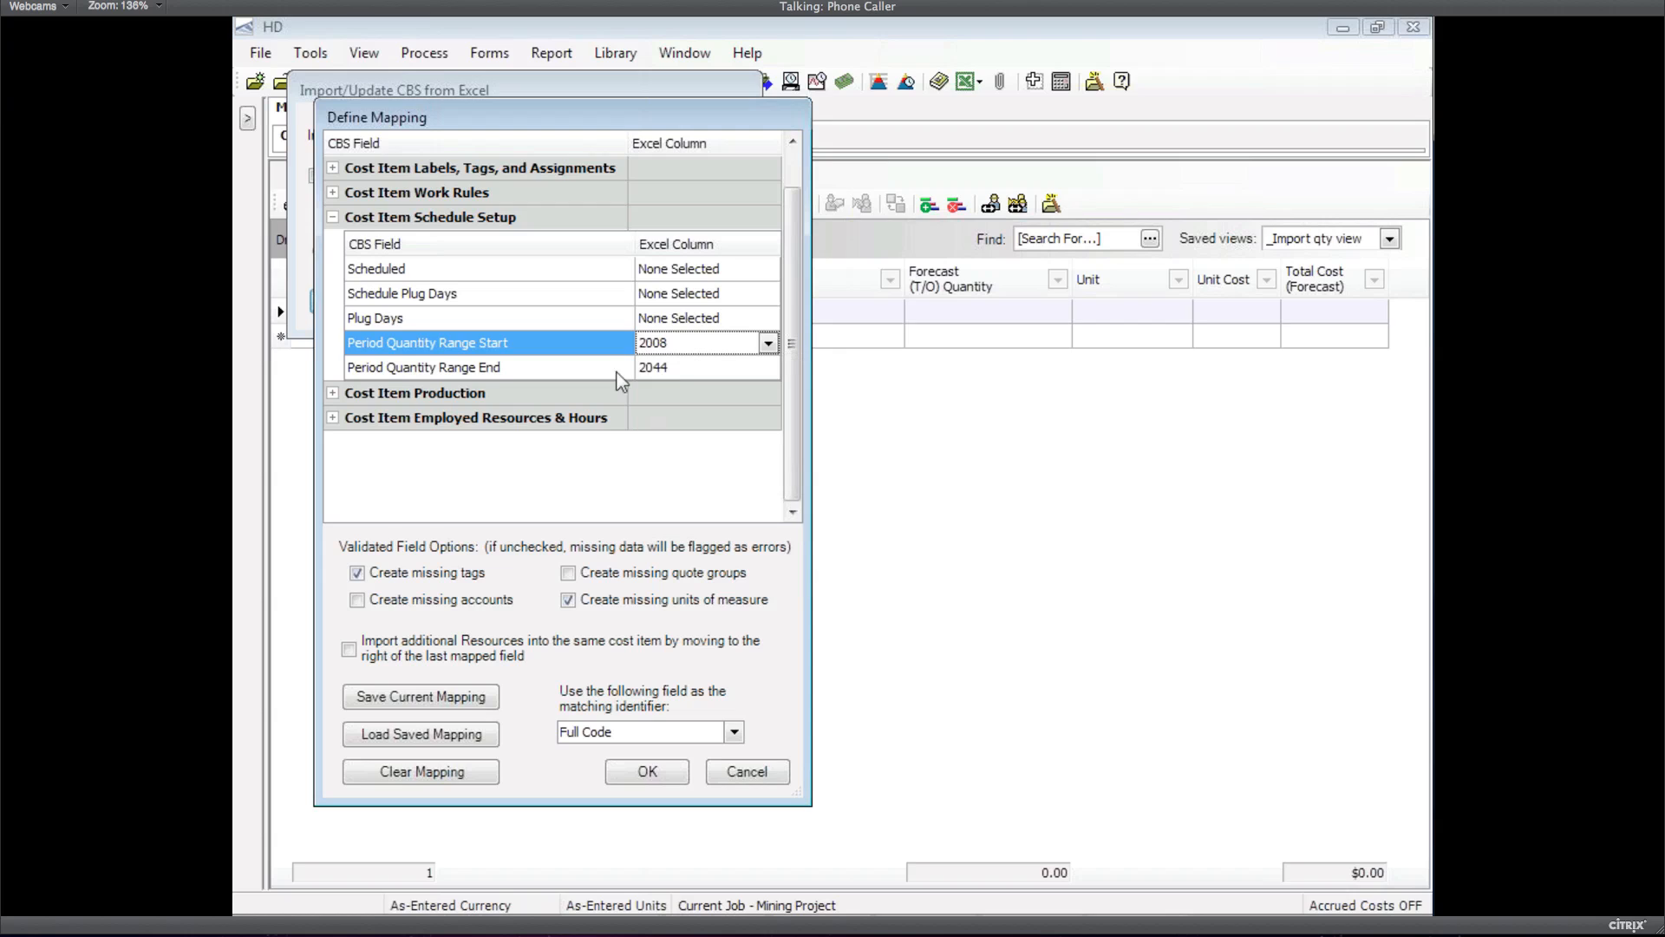
click(674, 368)
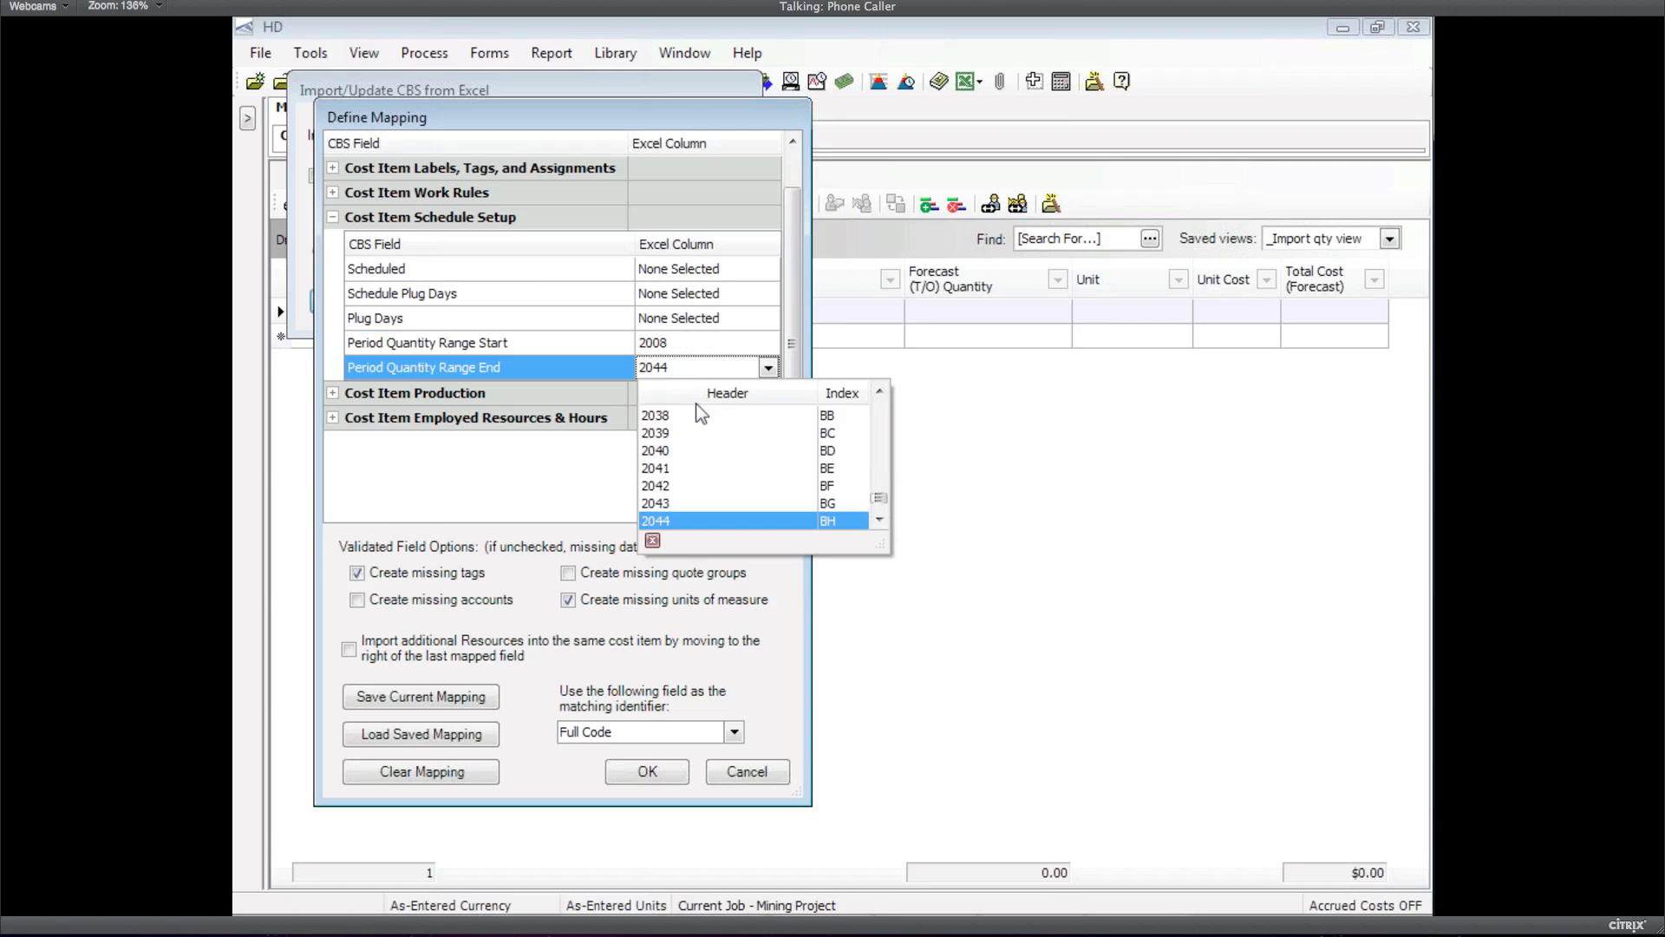
click(648, 519)
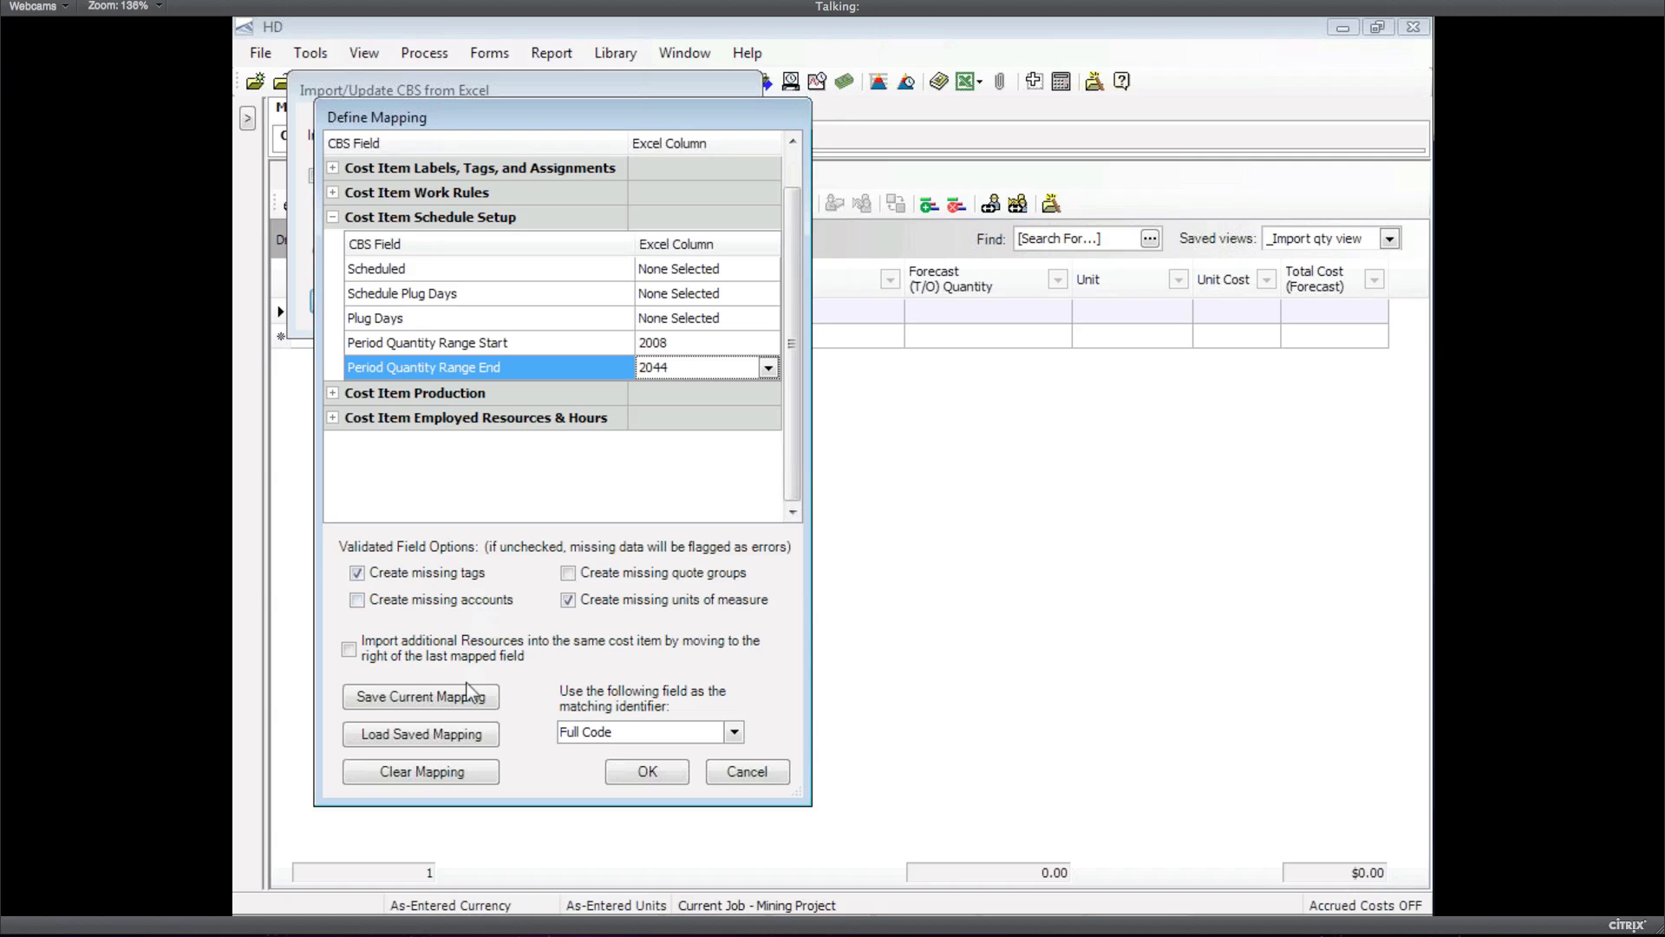
click(647, 772)
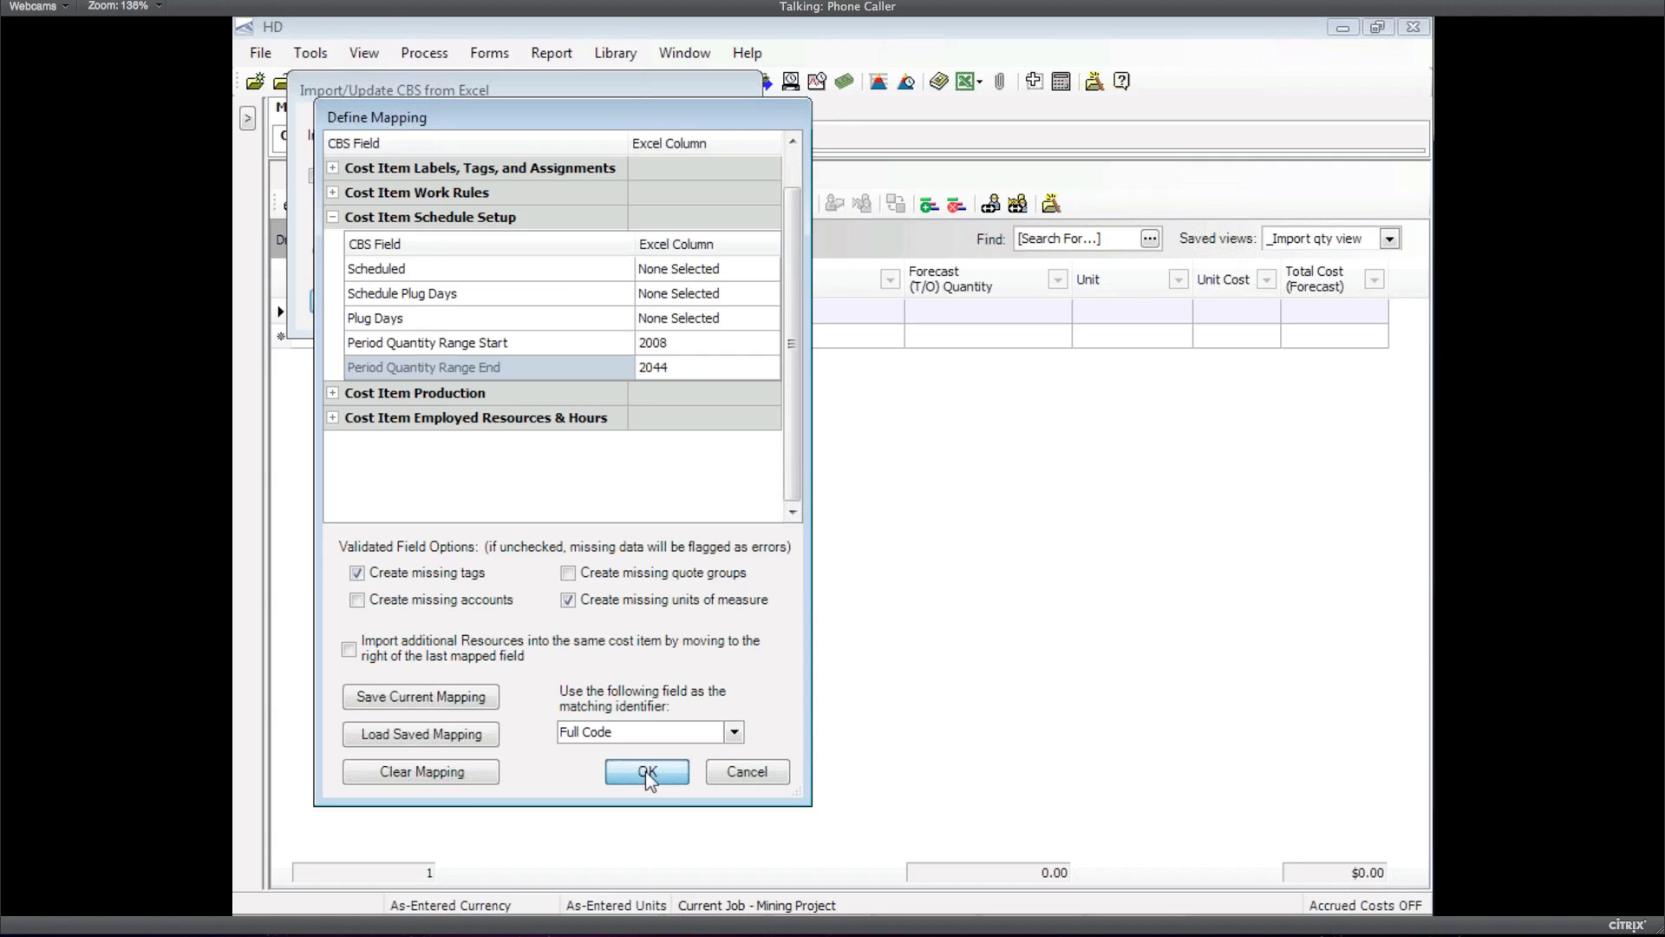
click(647, 772)
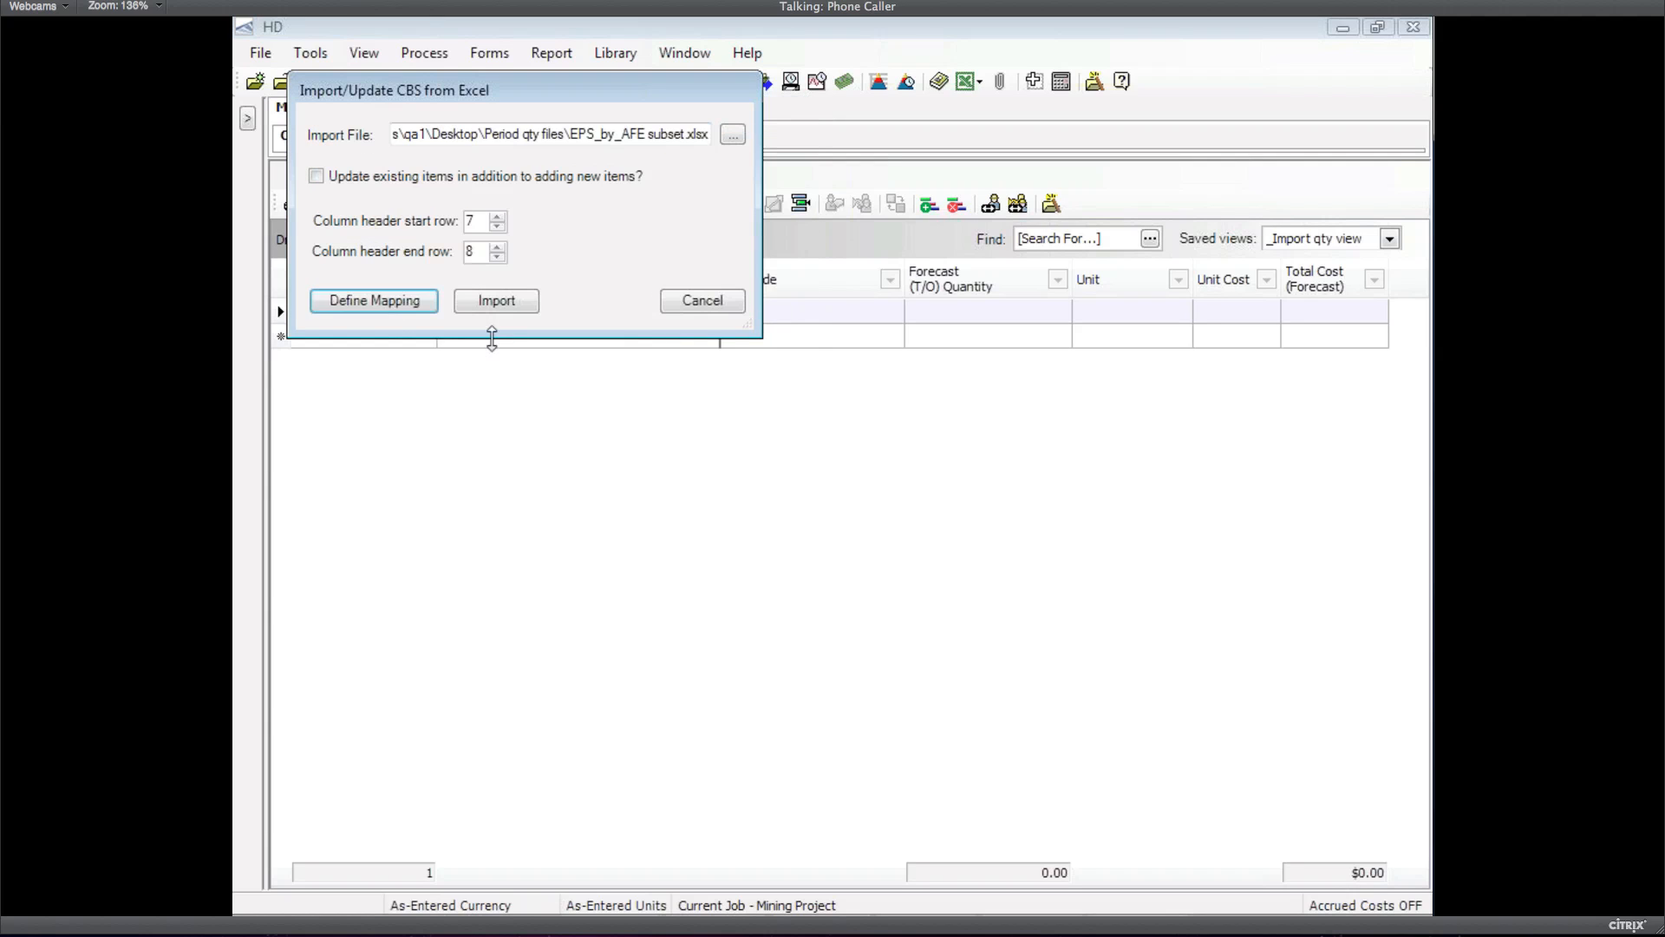
Run the import, saving the job first, to load 104 cost items with forecast quantities
key(Return)
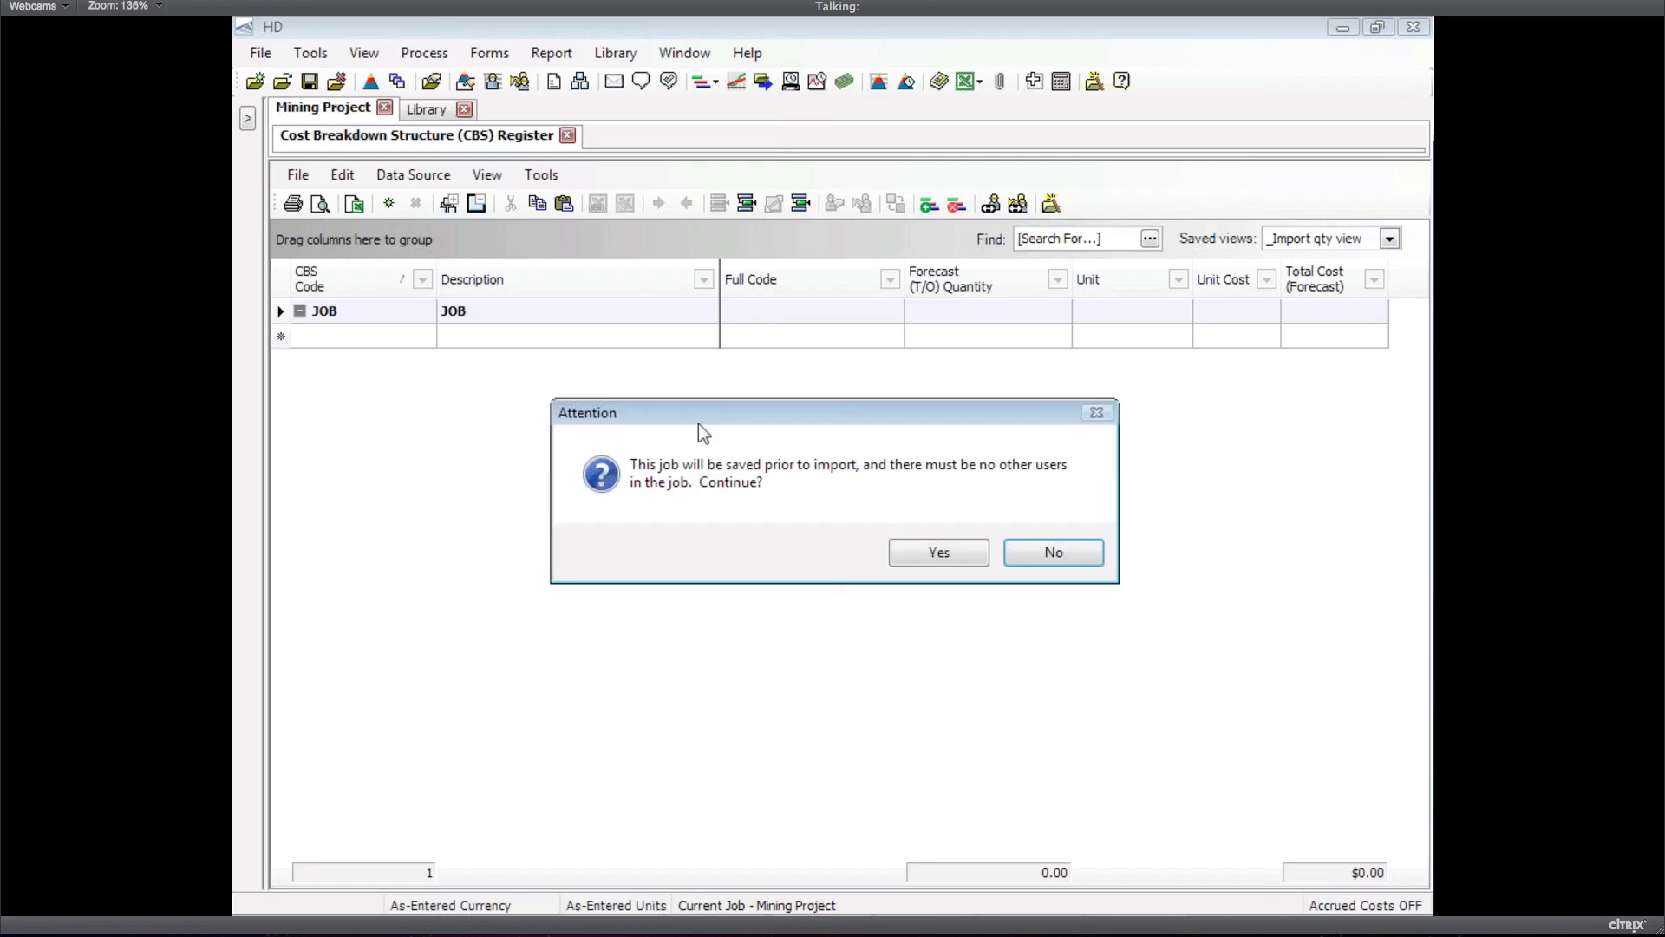
click(934, 556)
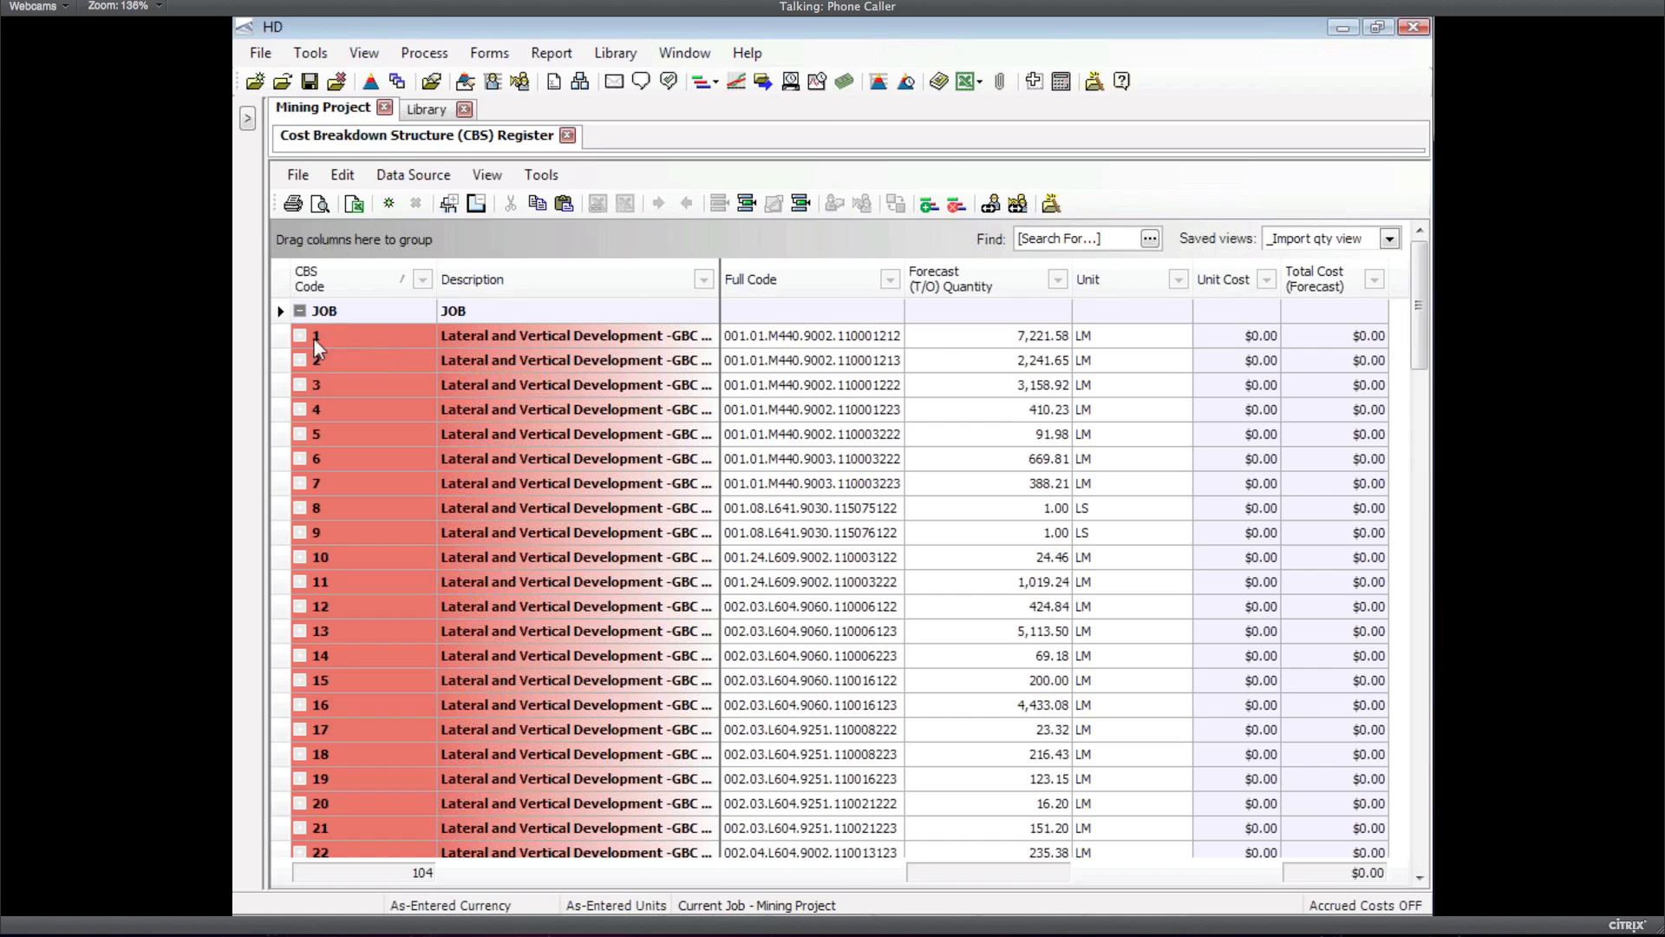
Open the GBC Undercut cost item's setup and show its 2012–2016 period quantities
click(285, 338)
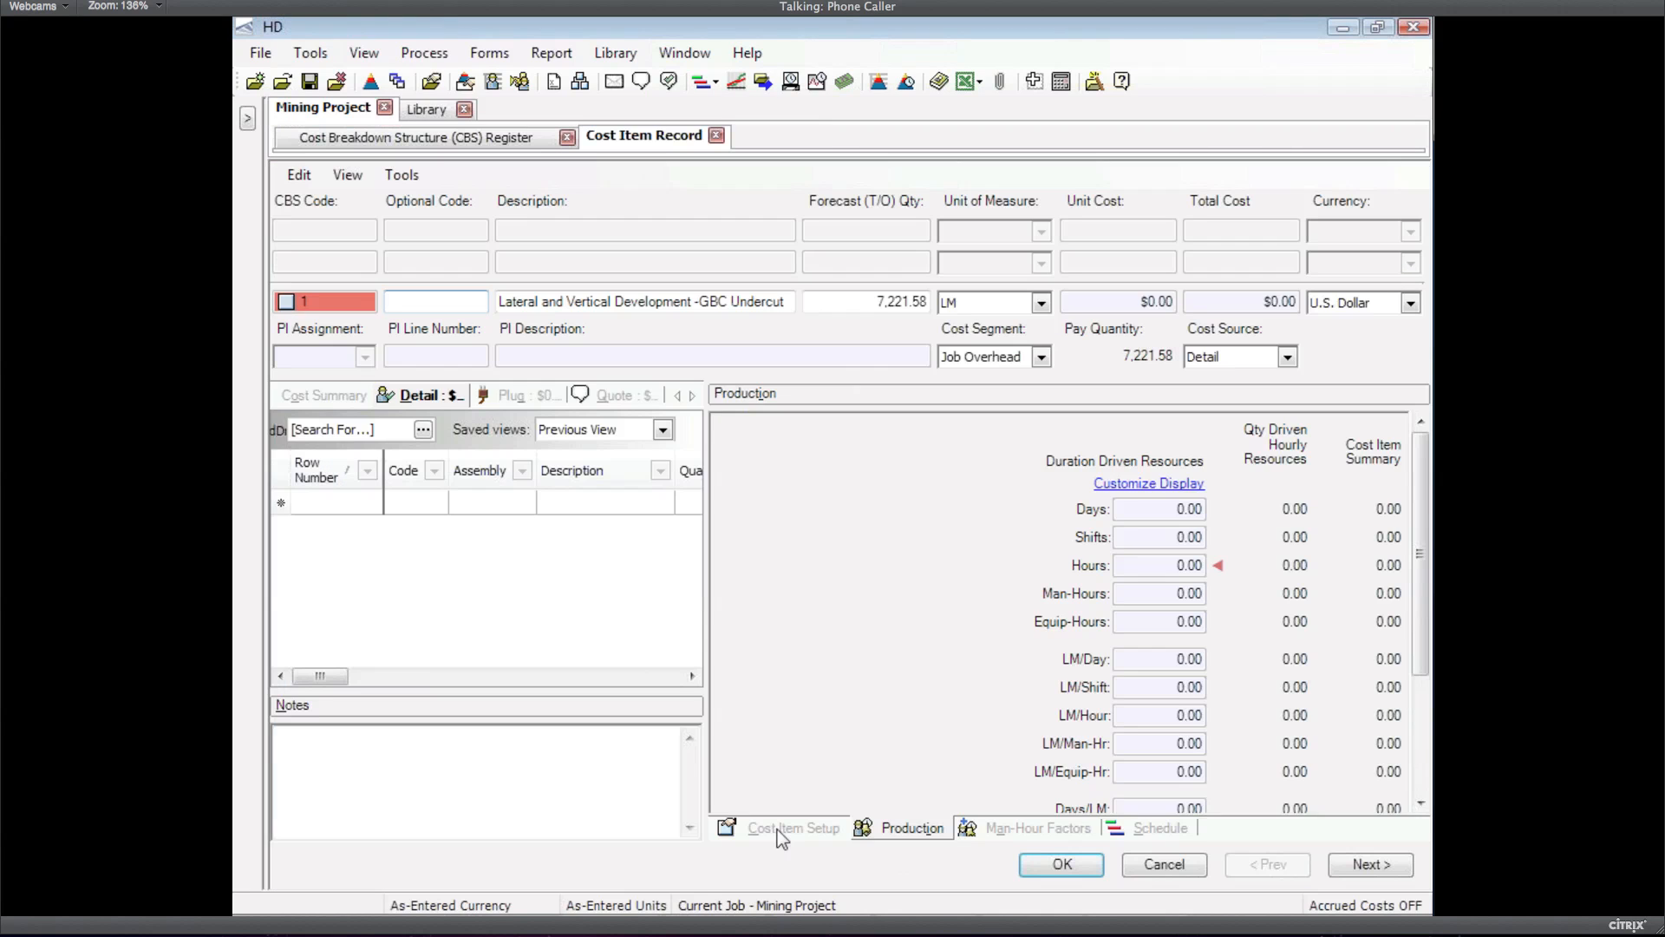
click(778, 829)
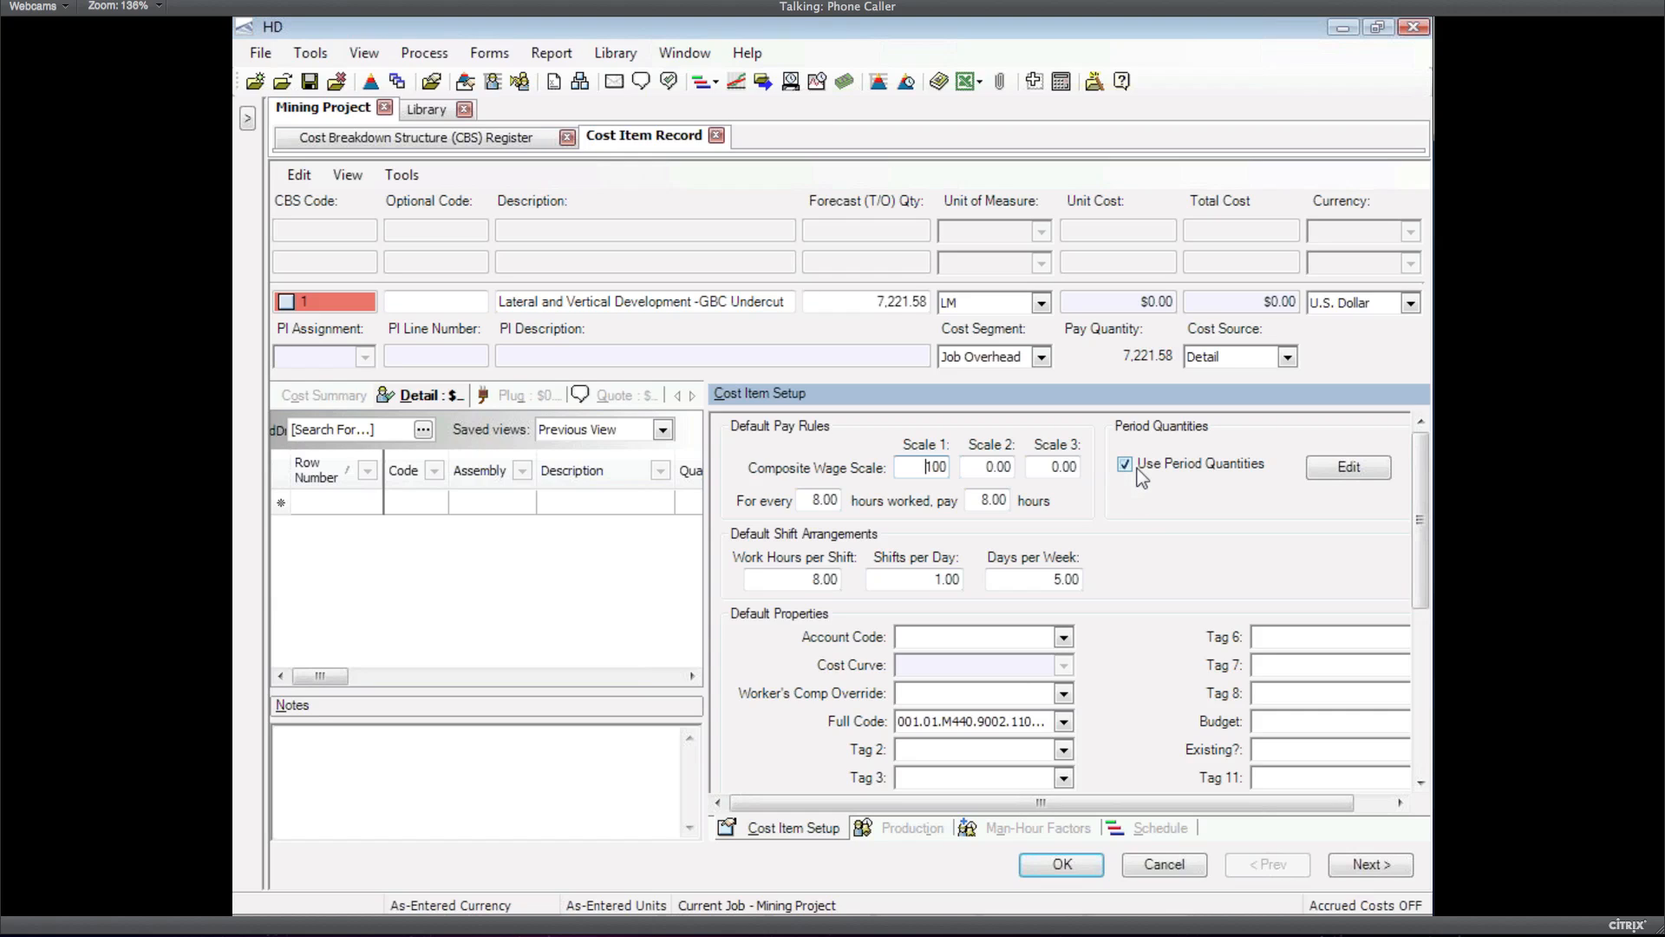
click(1349, 467)
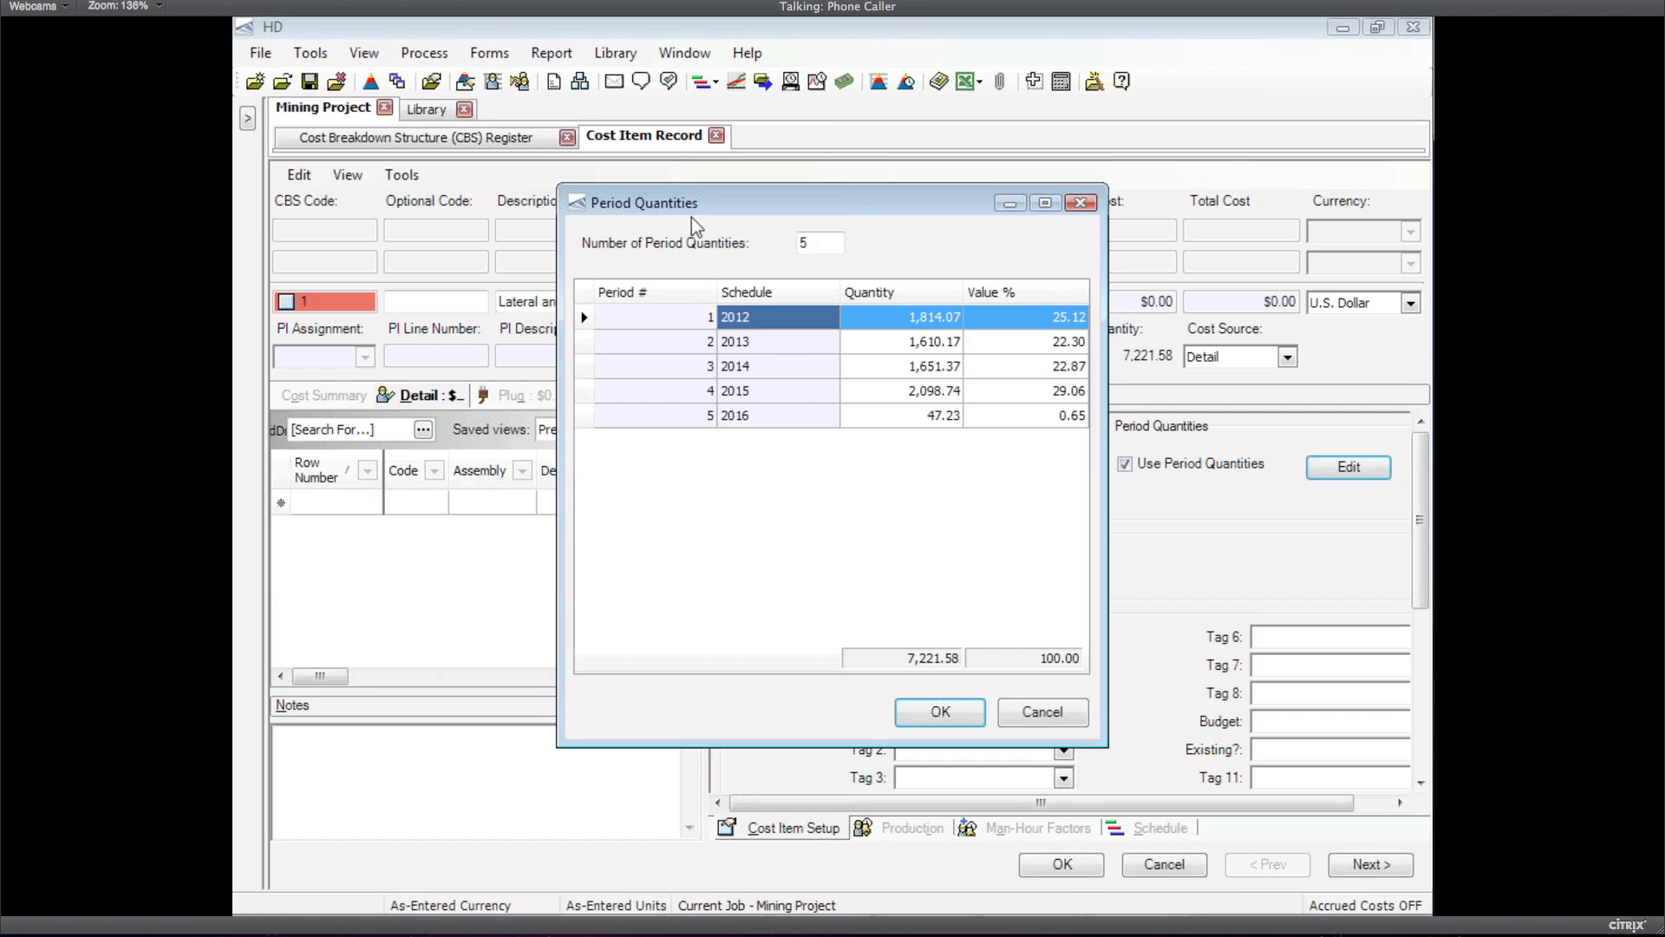
Review the 2012 and 2013 quantities, close Period Quantities, and select all register items
drag(701, 224, 622, 244)
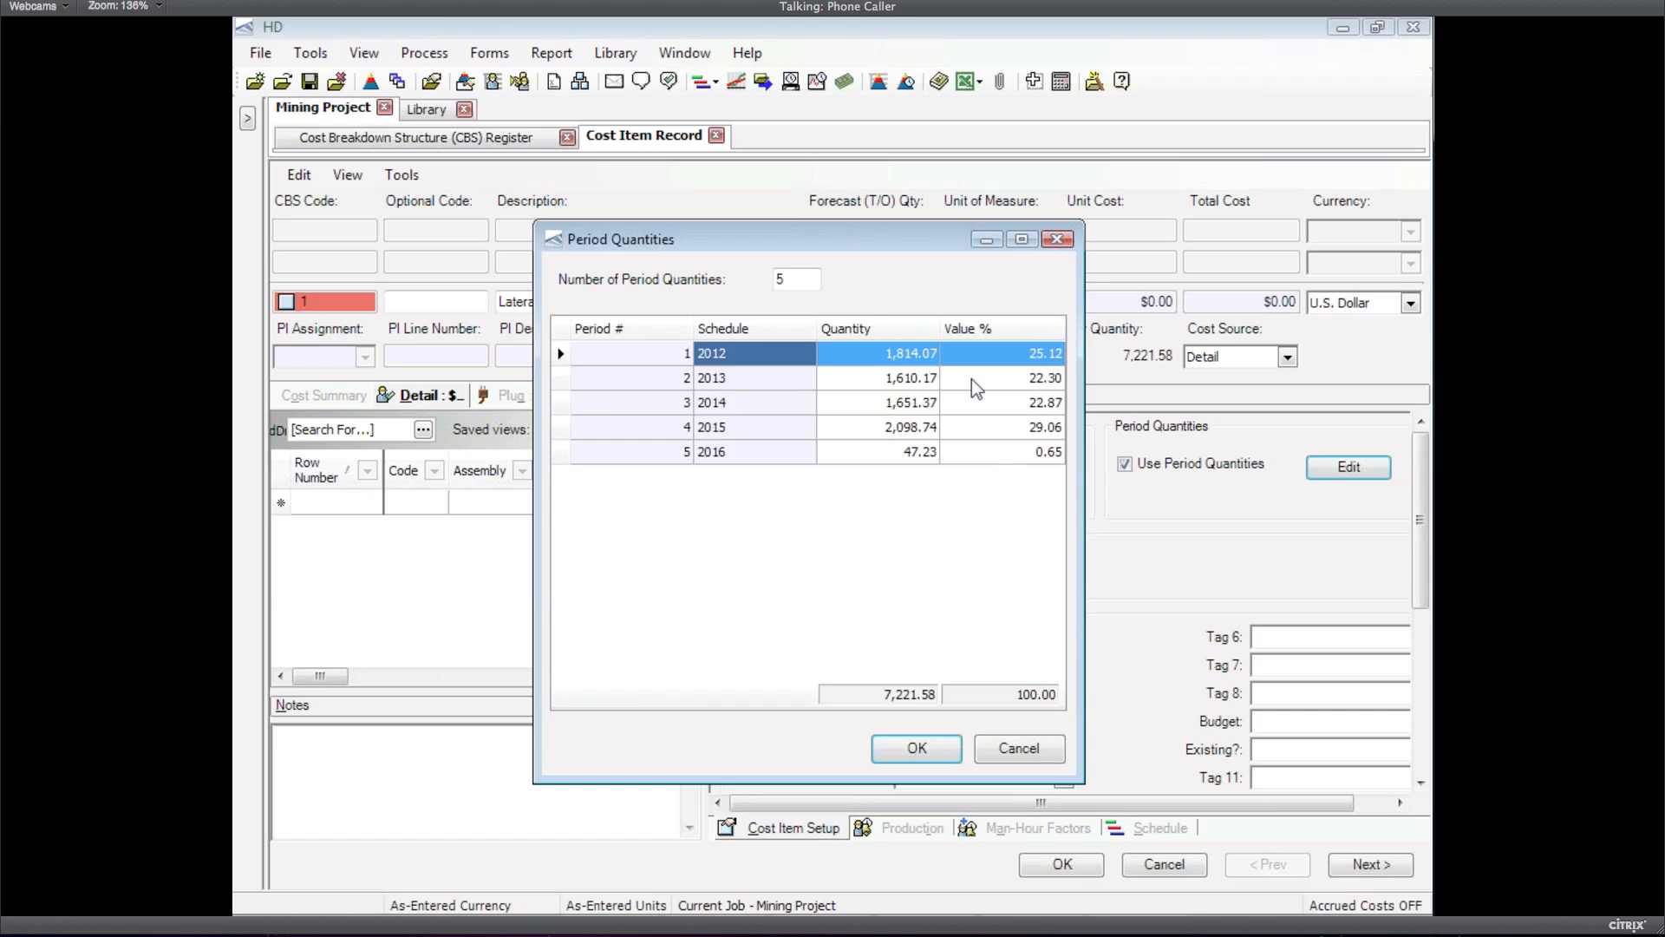
click(876, 351)
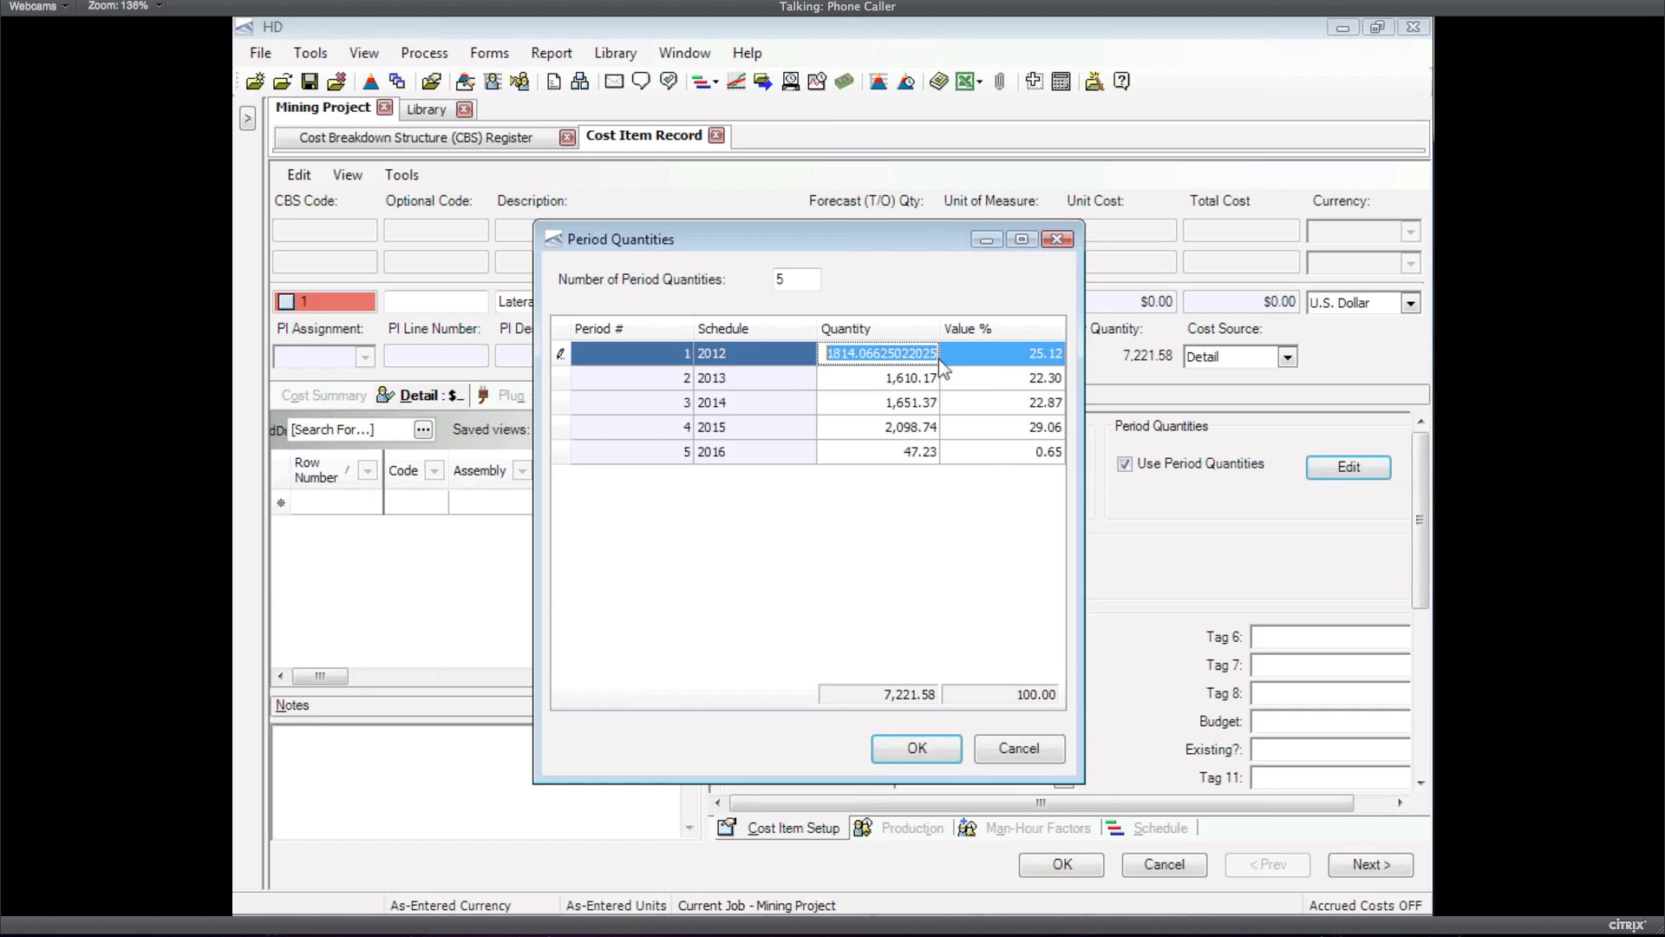
click(908, 379)
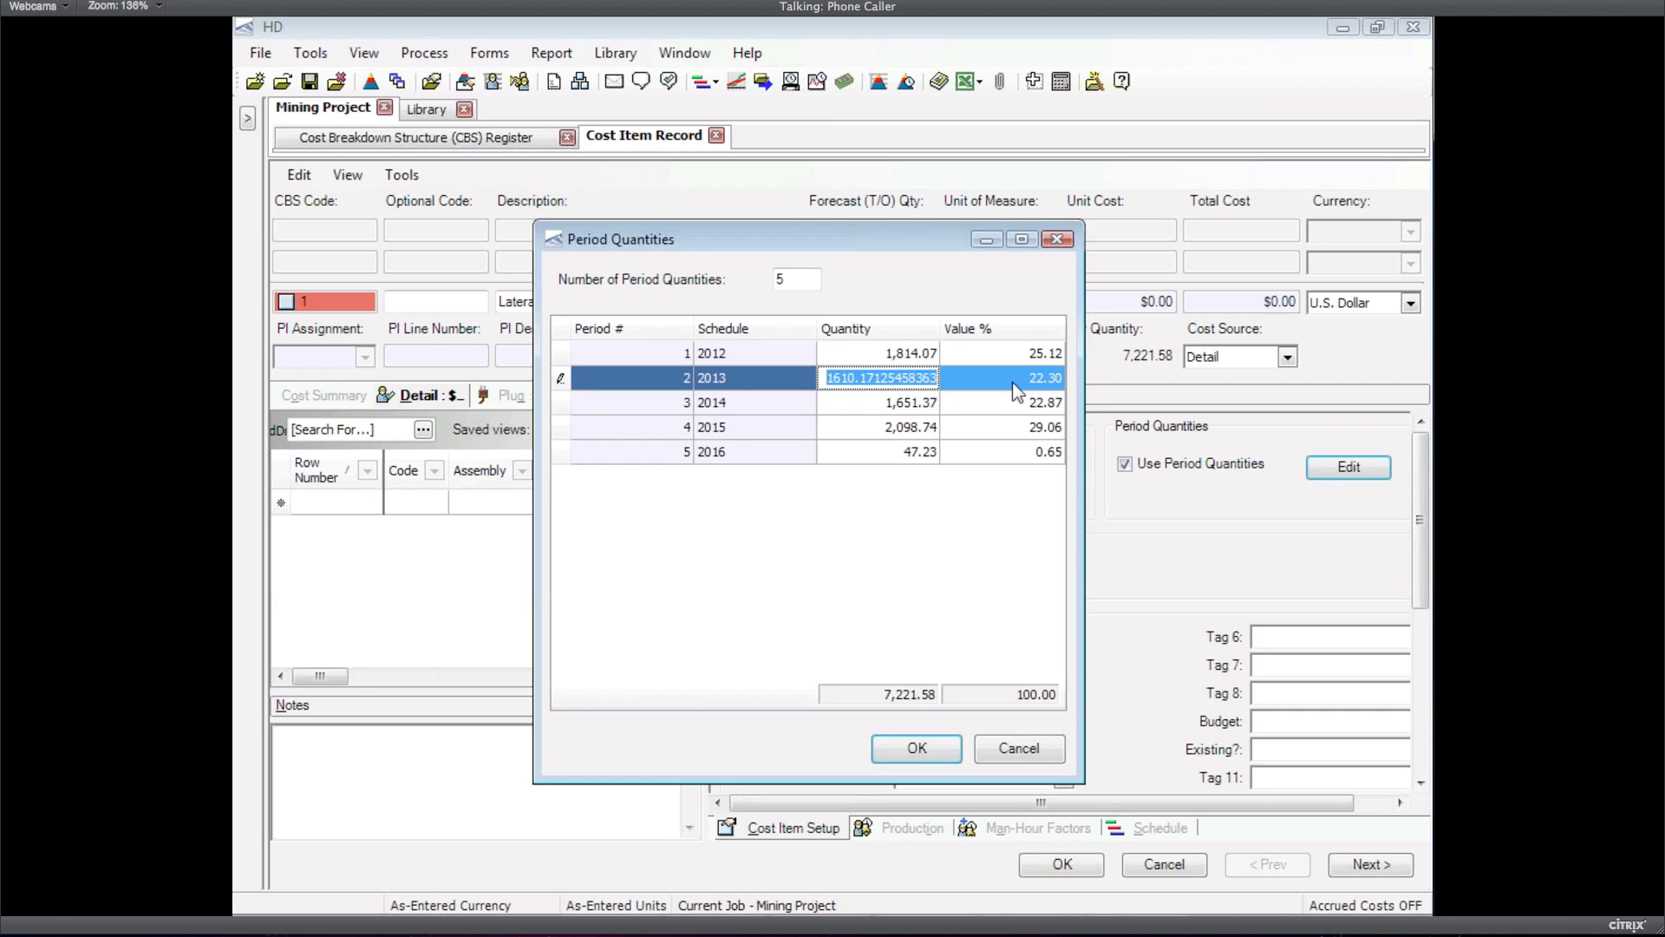
click(928, 751)
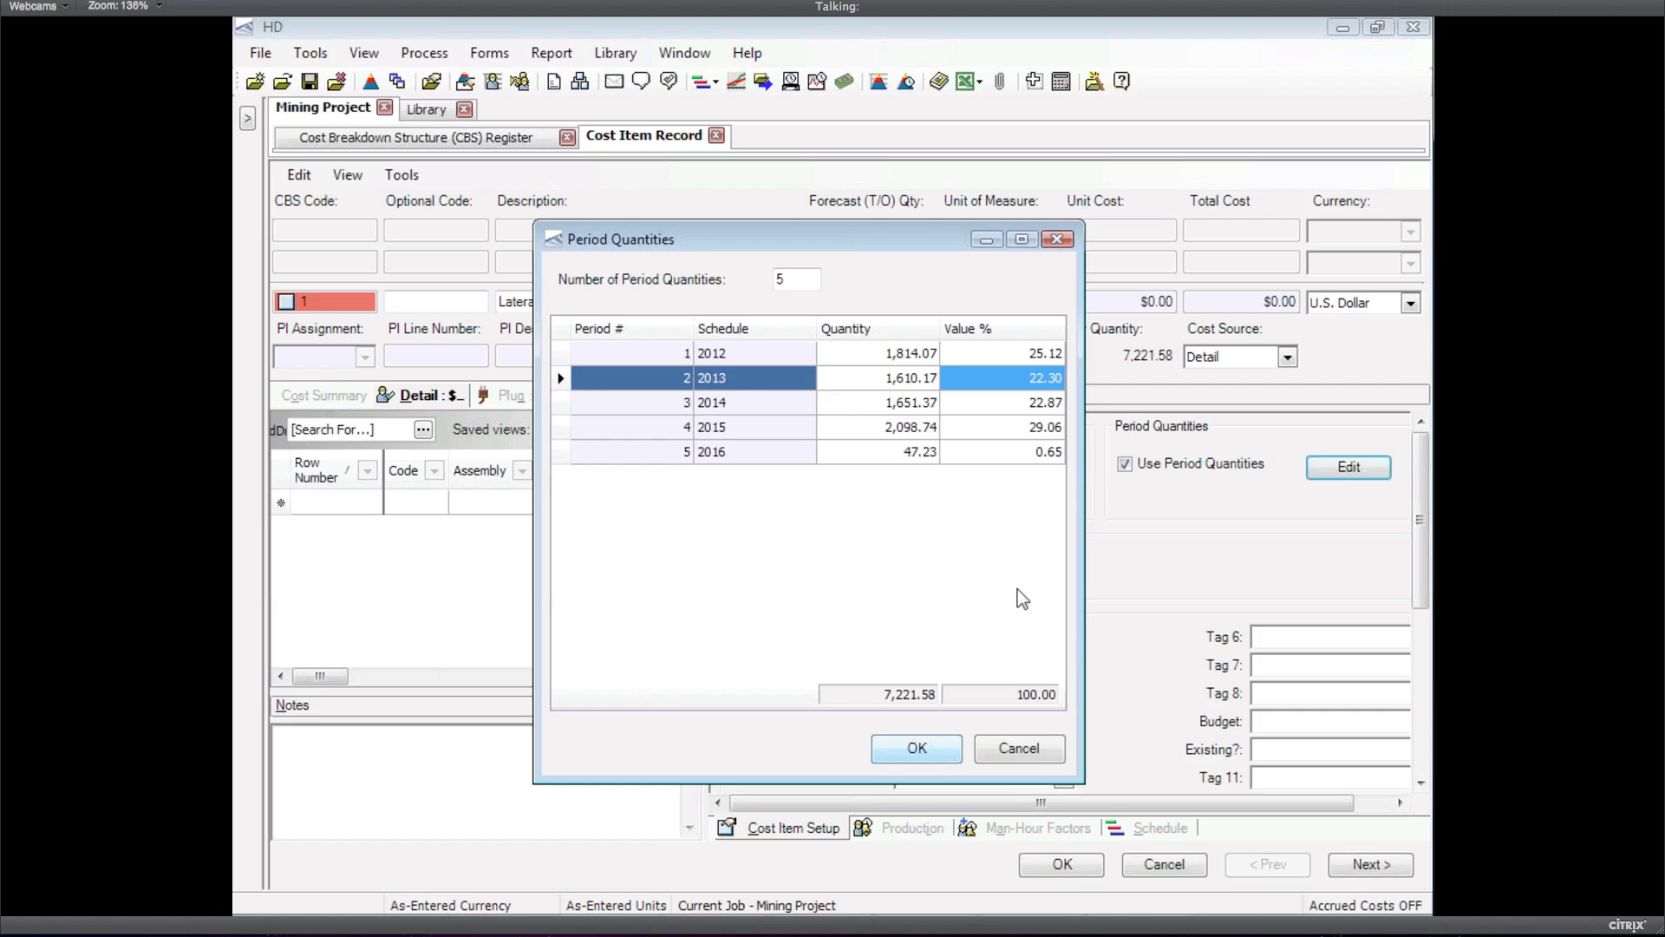
key(Return)
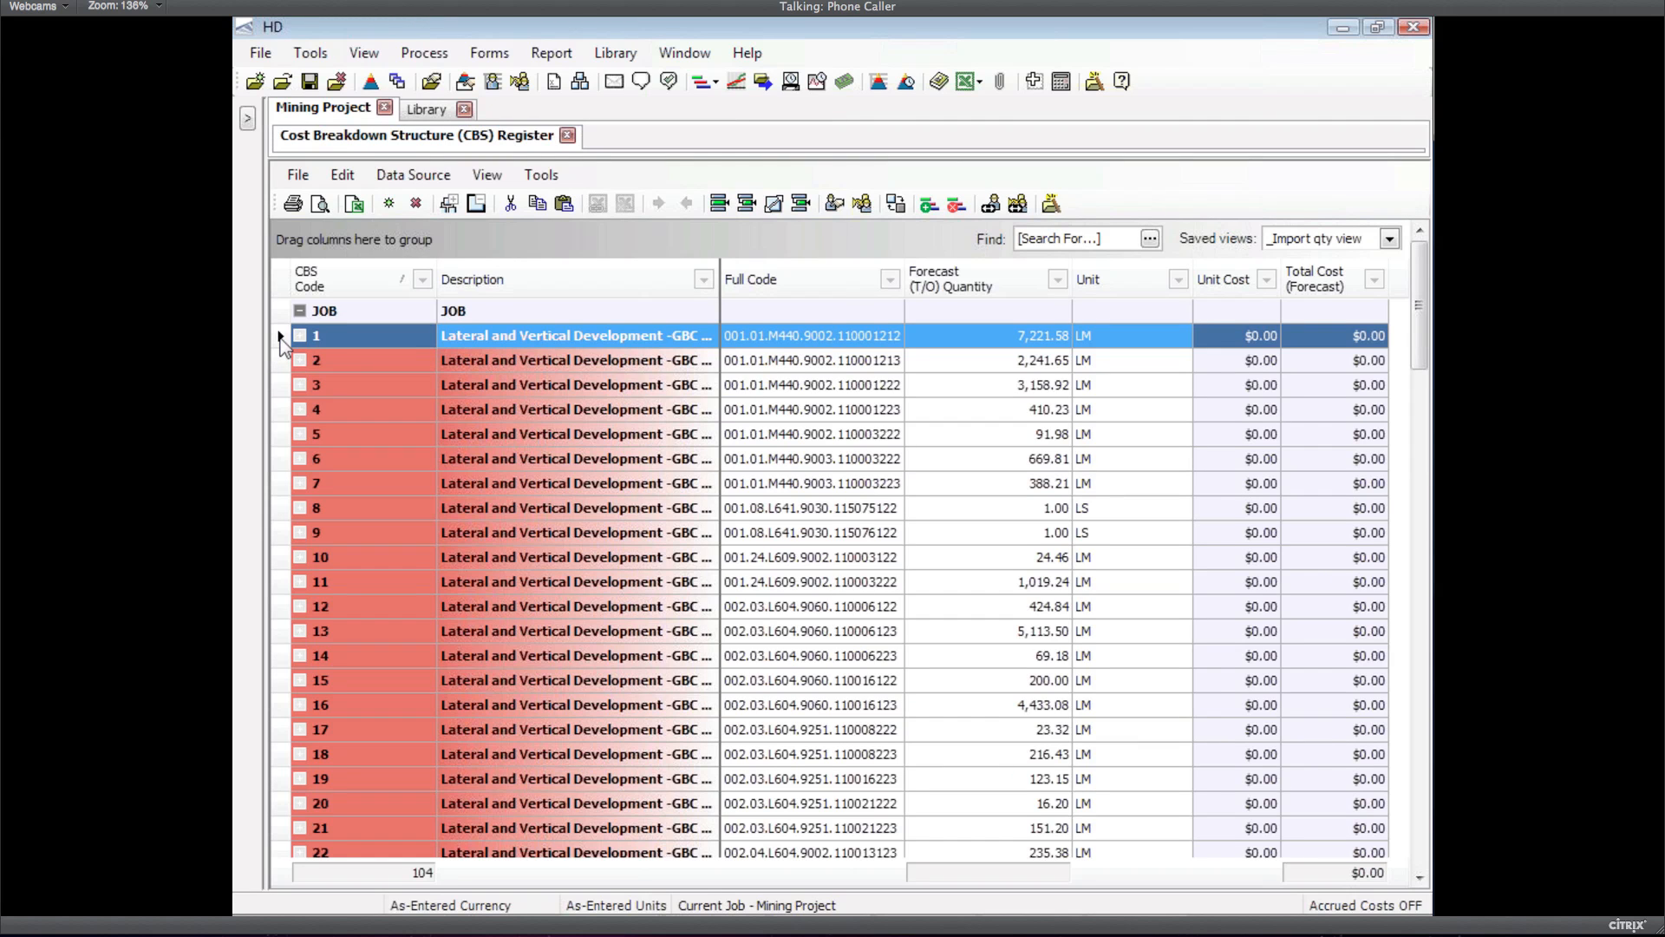
key(ctrl+a)
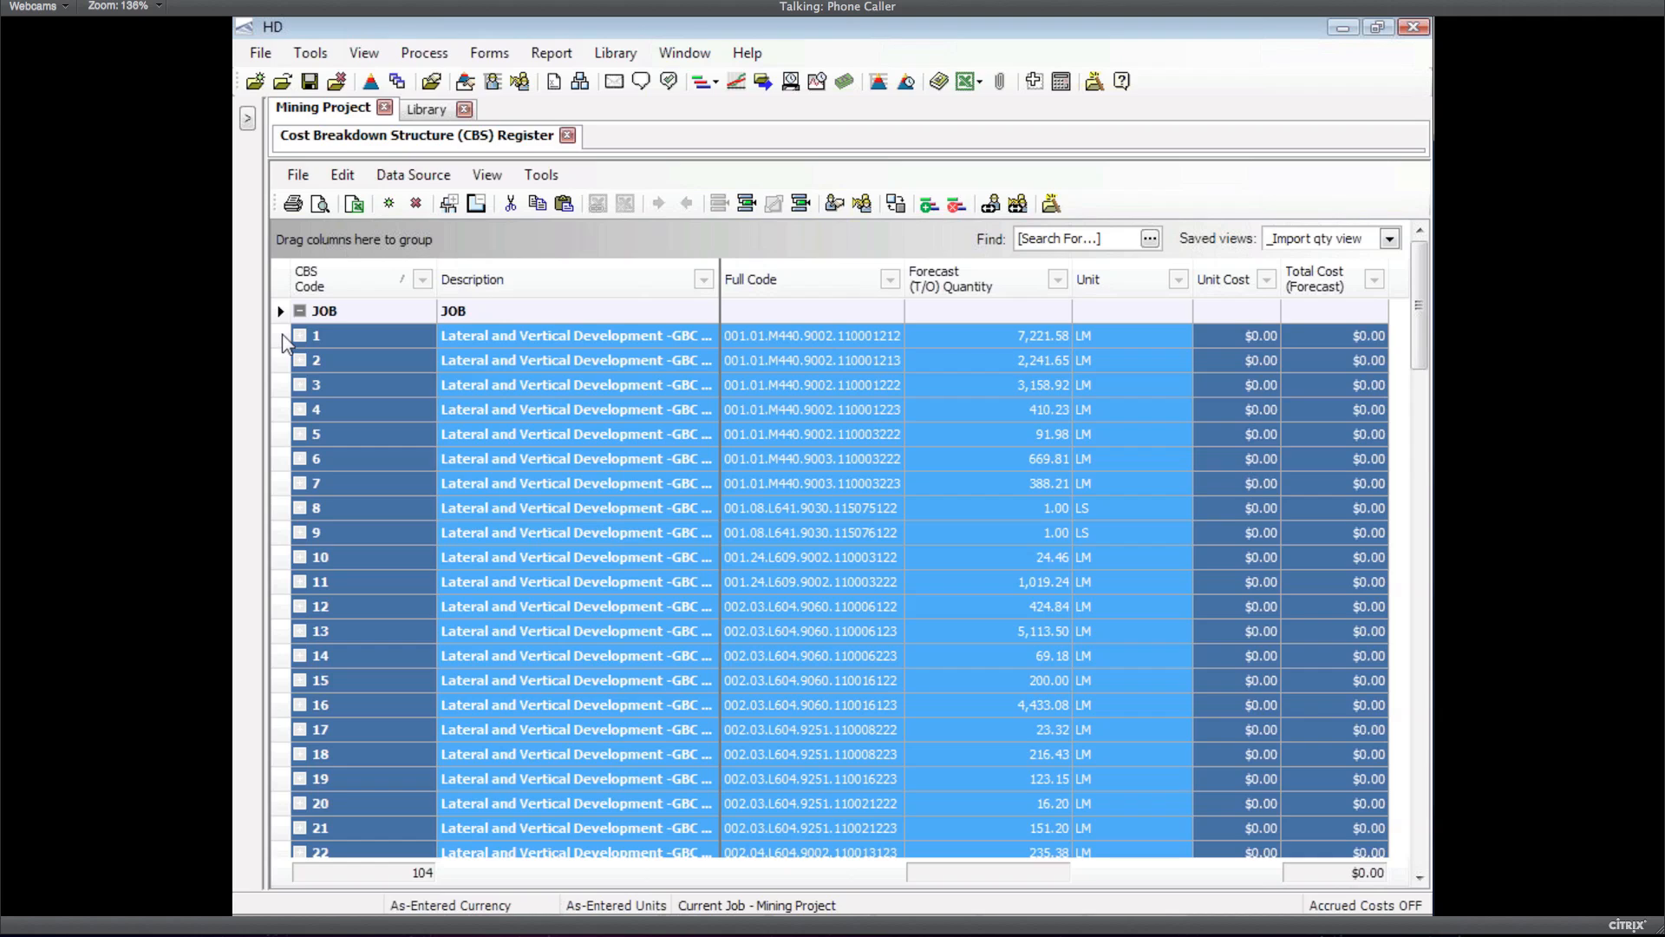
Insert the LCREW labour-crew assembly into all selected CBS cost items
right_click(283, 335)
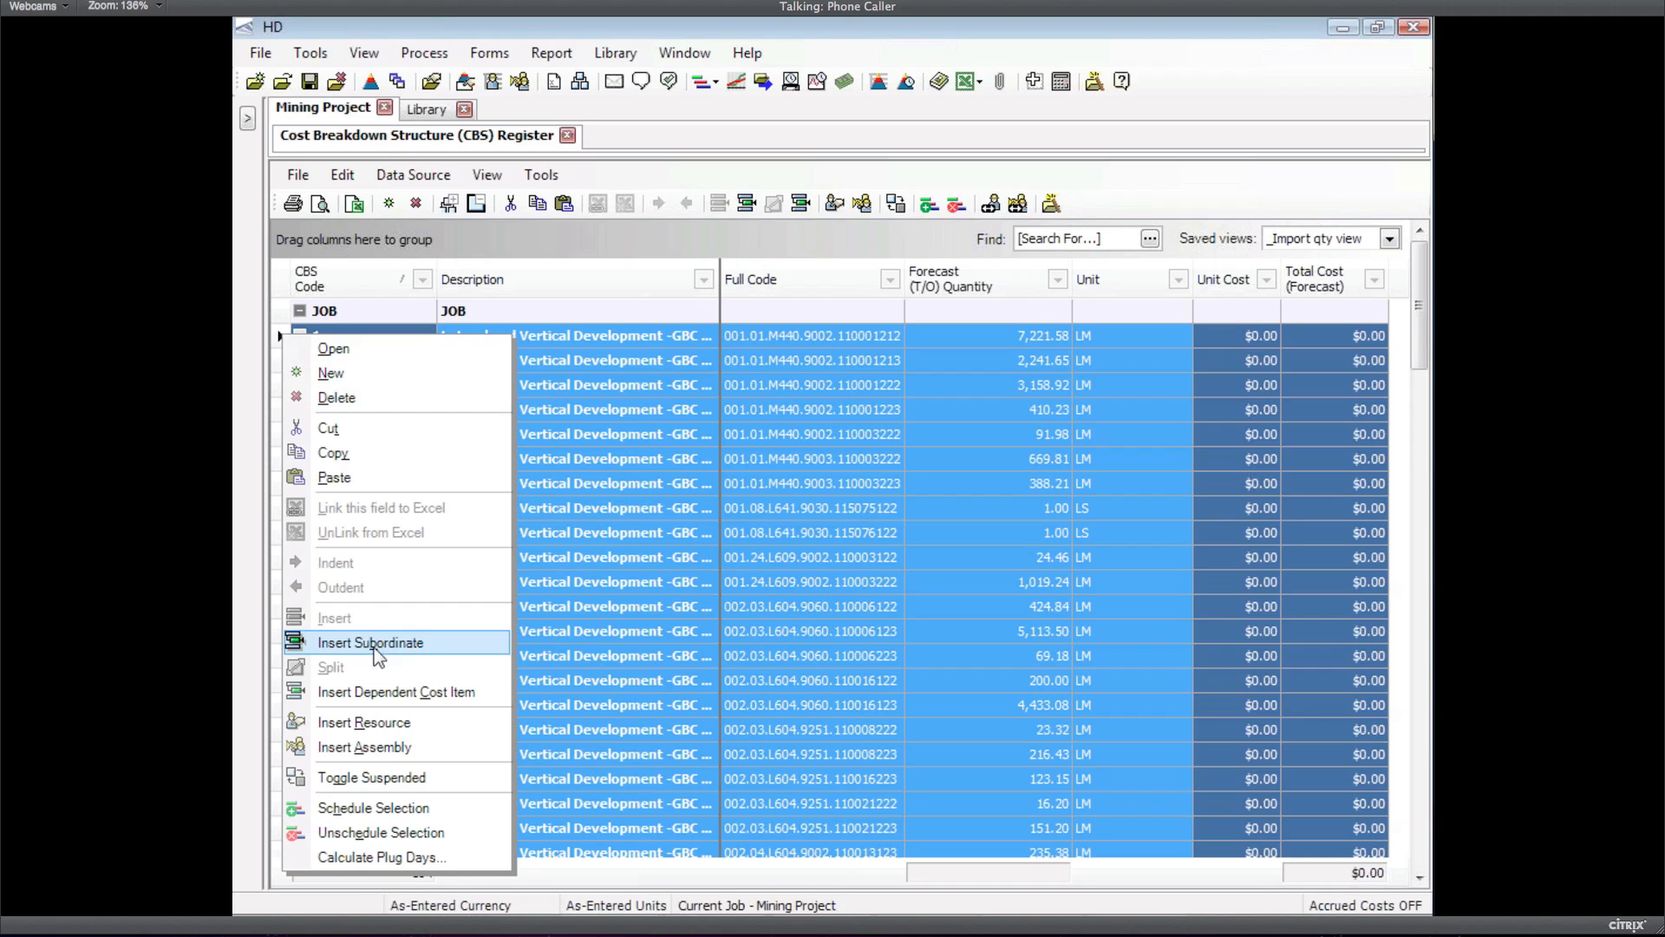
click(390, 749)
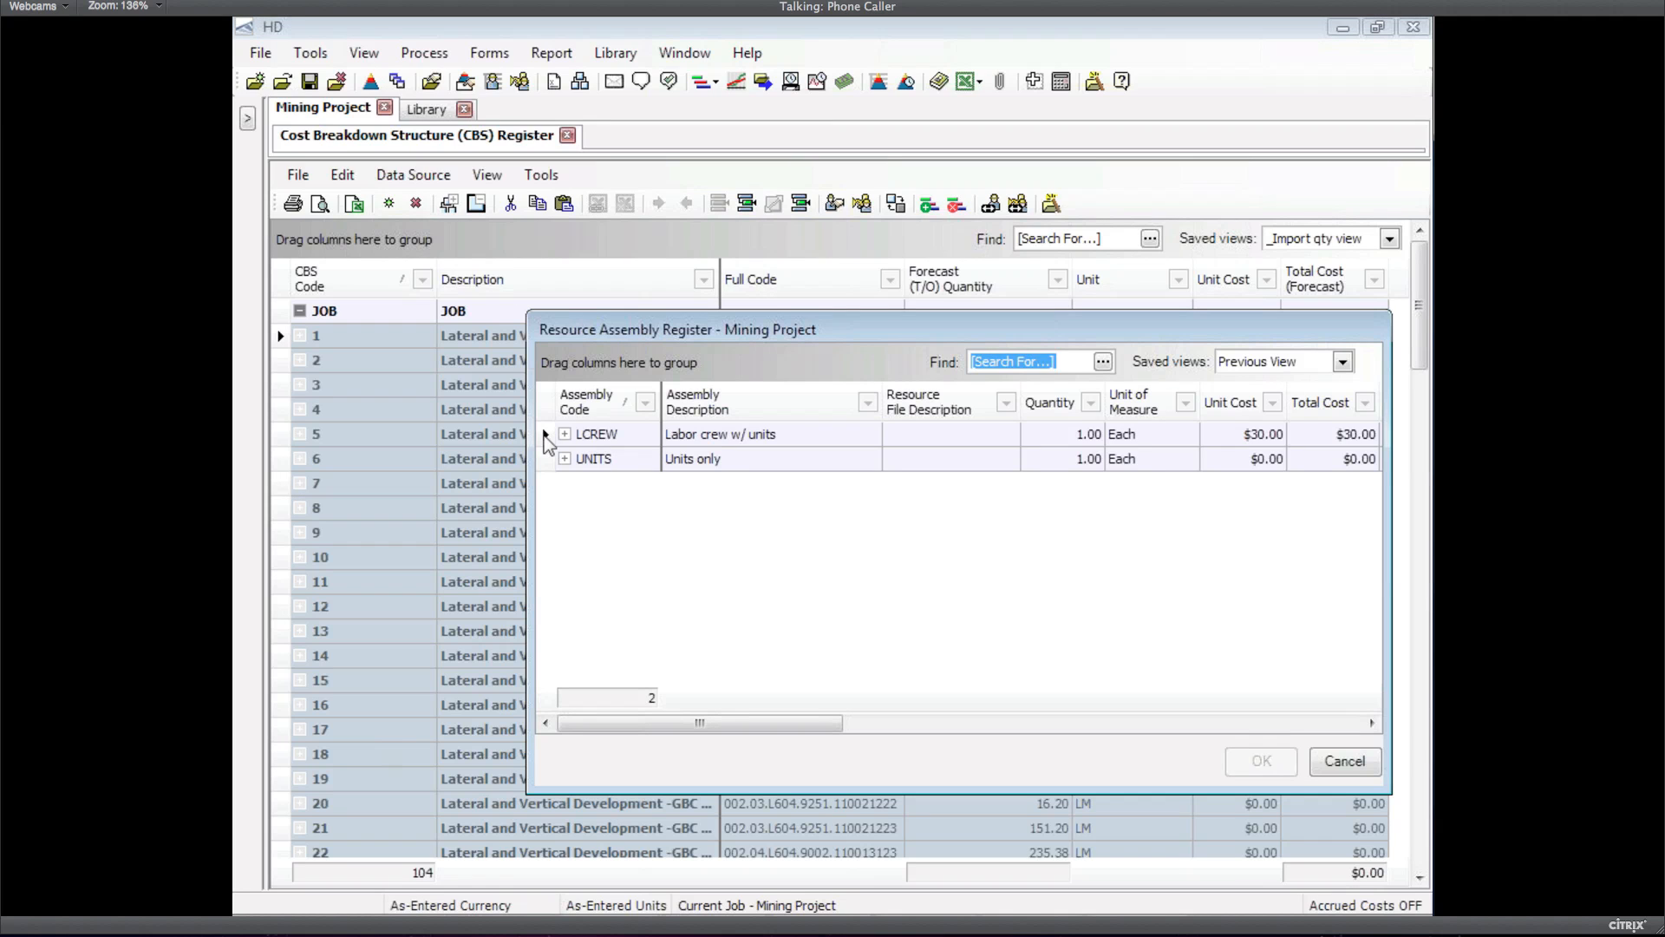
click(547, 435)
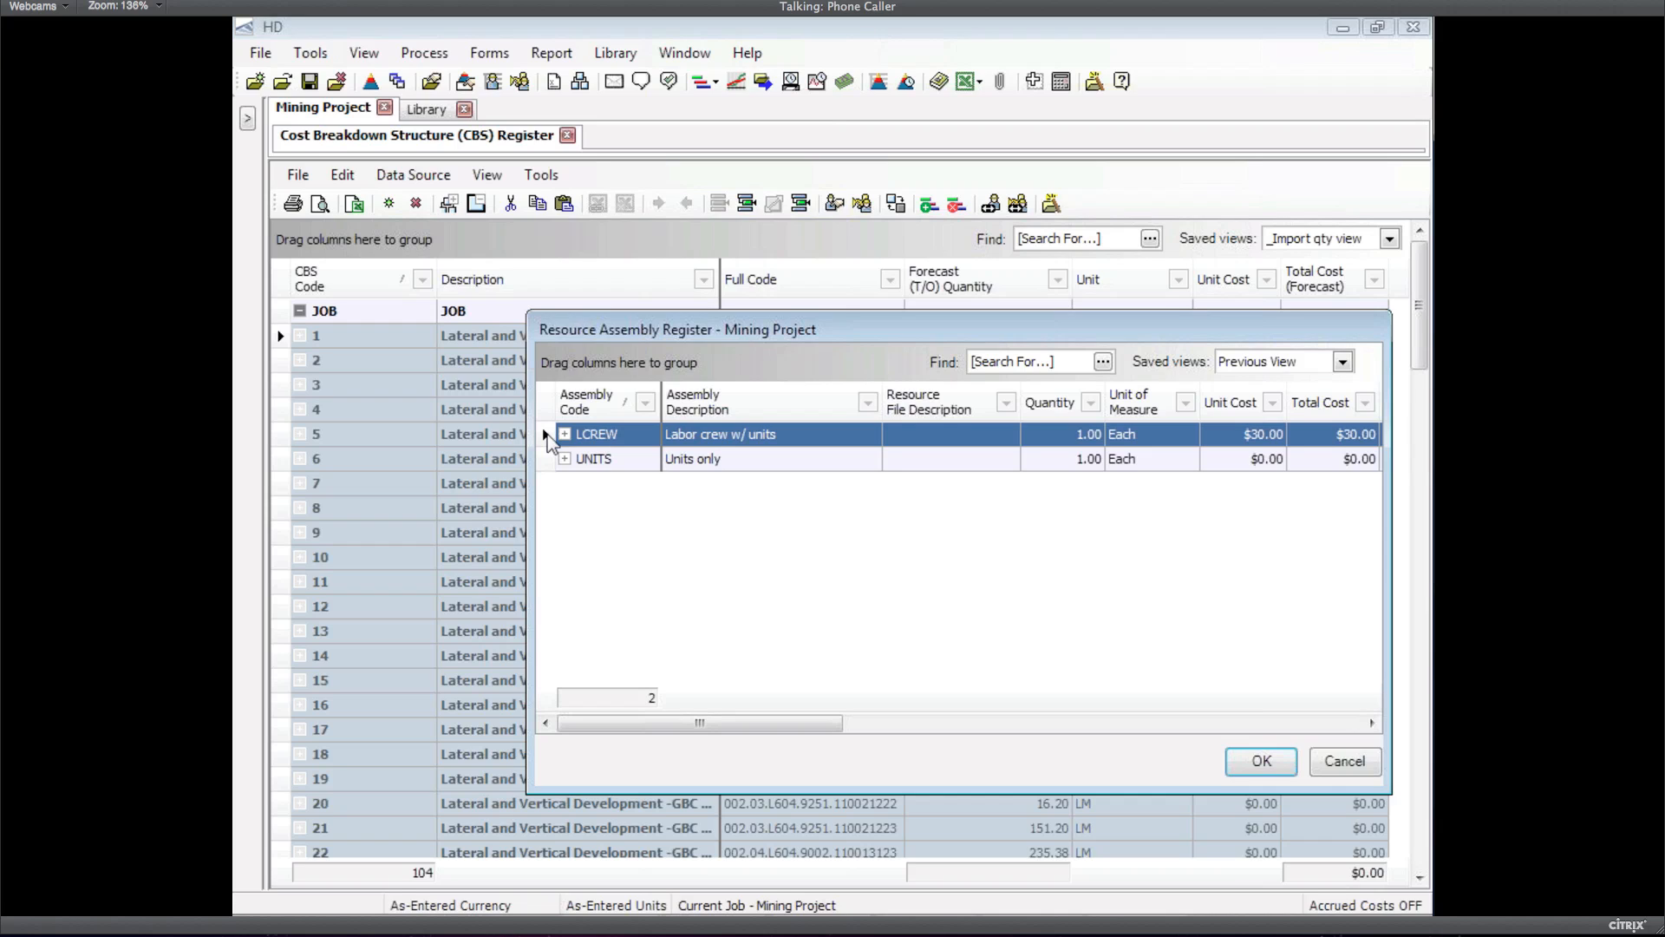
double_click(586, 455)
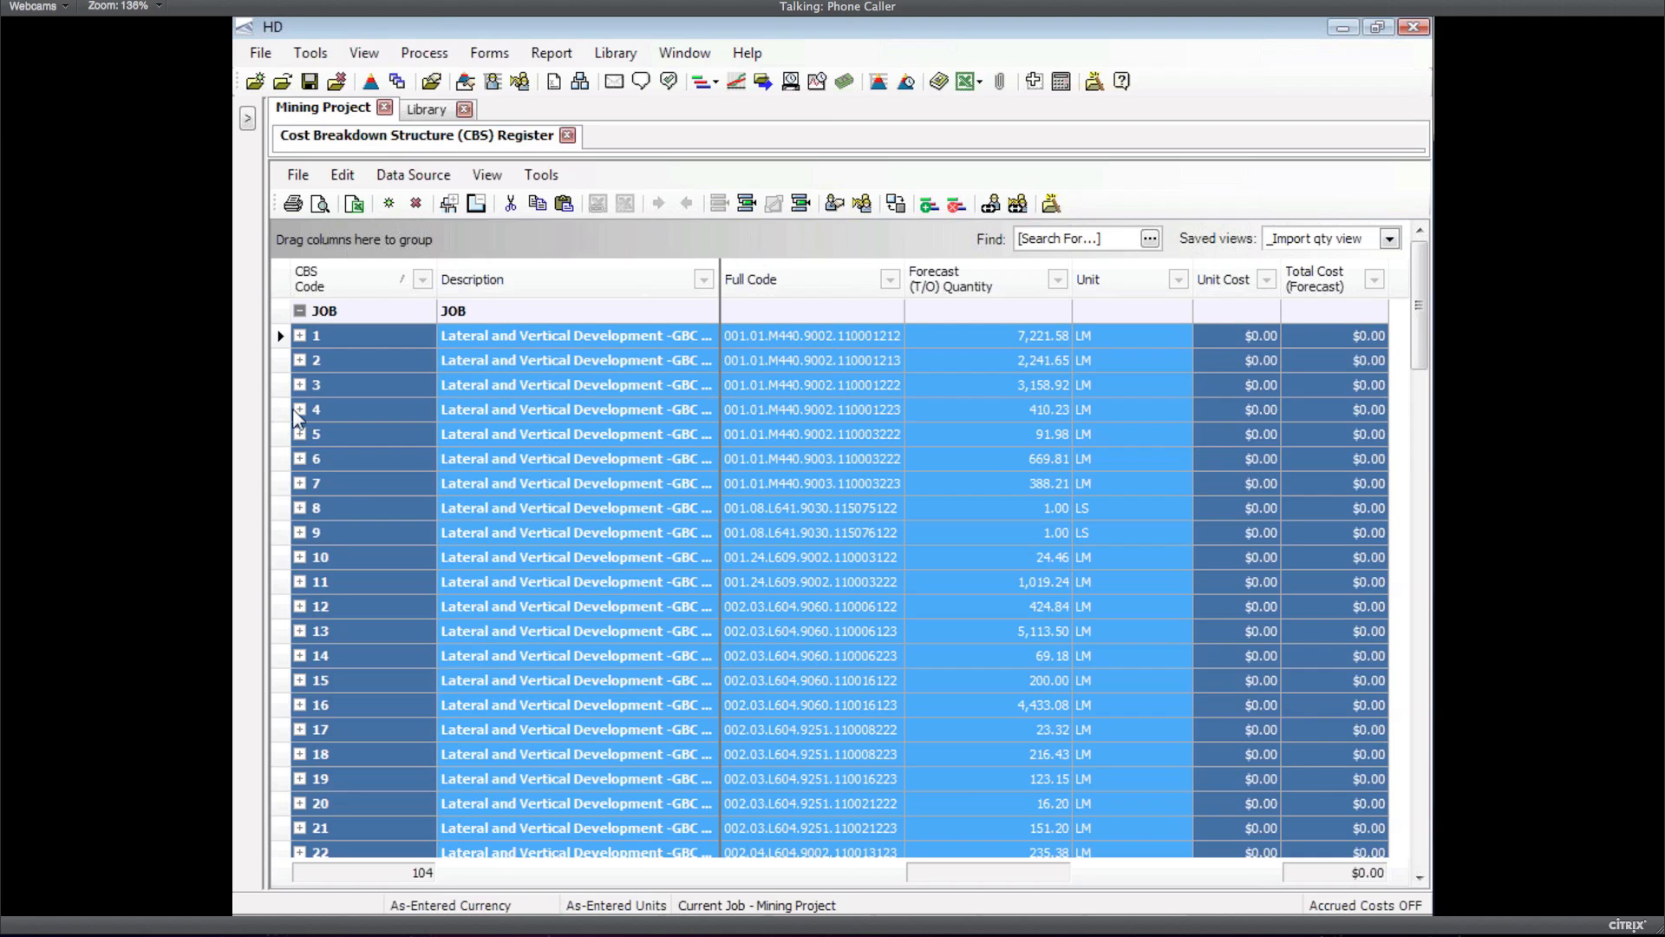
Set a Man-Hours/Varies production rate of 5 on all cost items, giving $150.00 unit costs
right_click(281, 343)
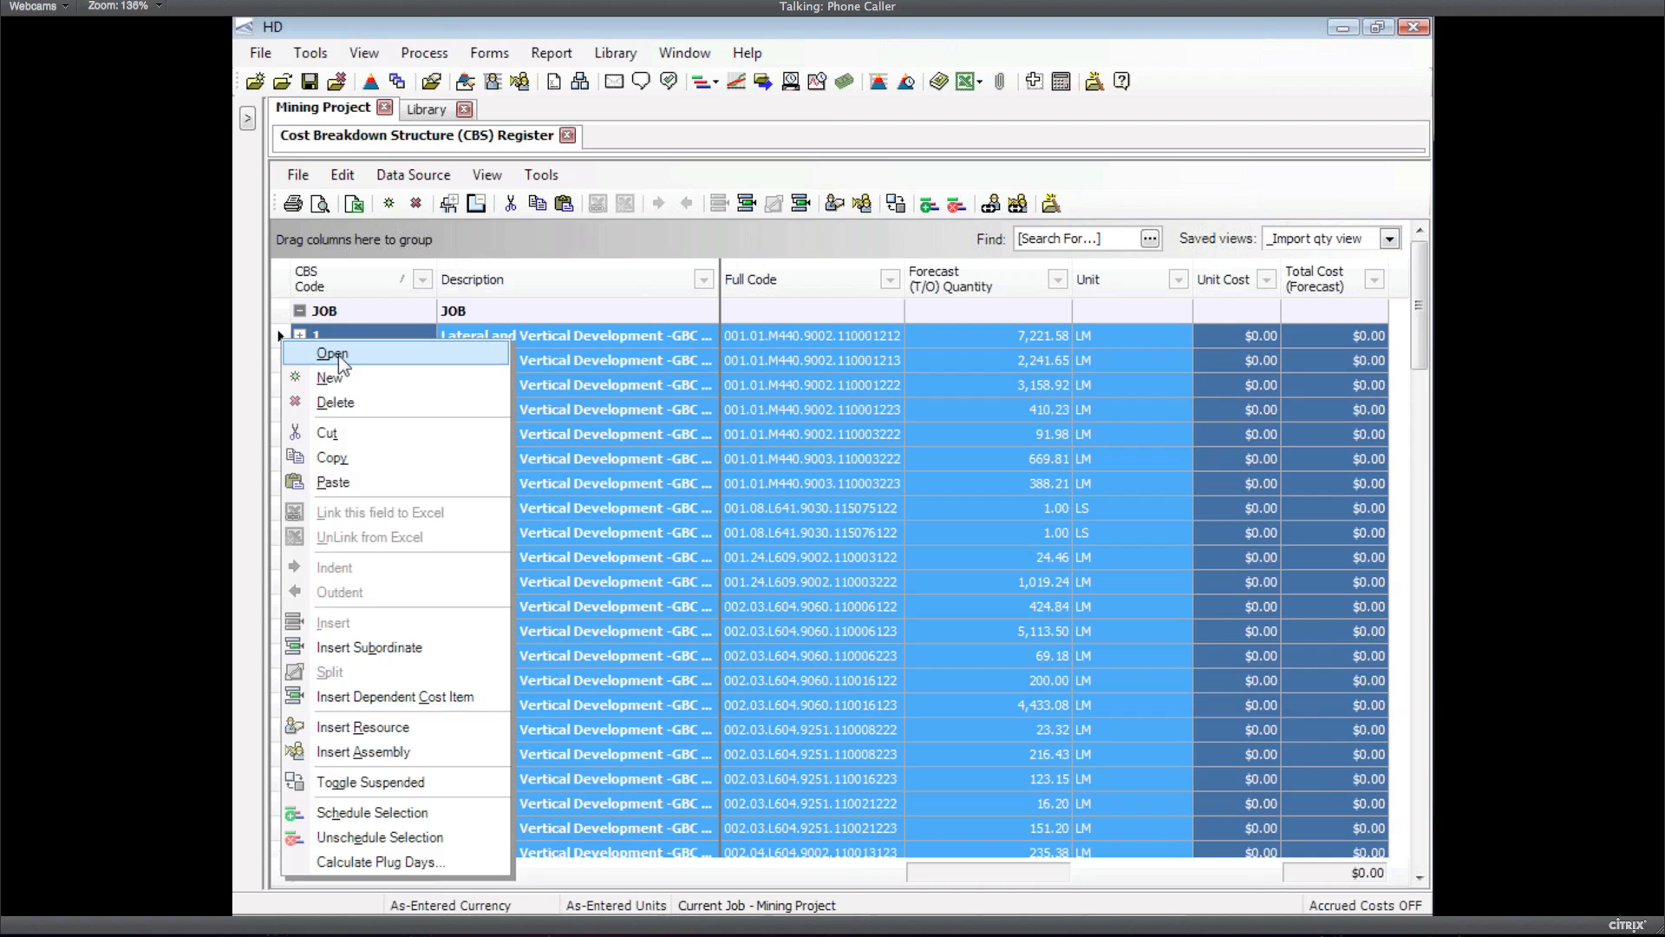
click(339, 356)
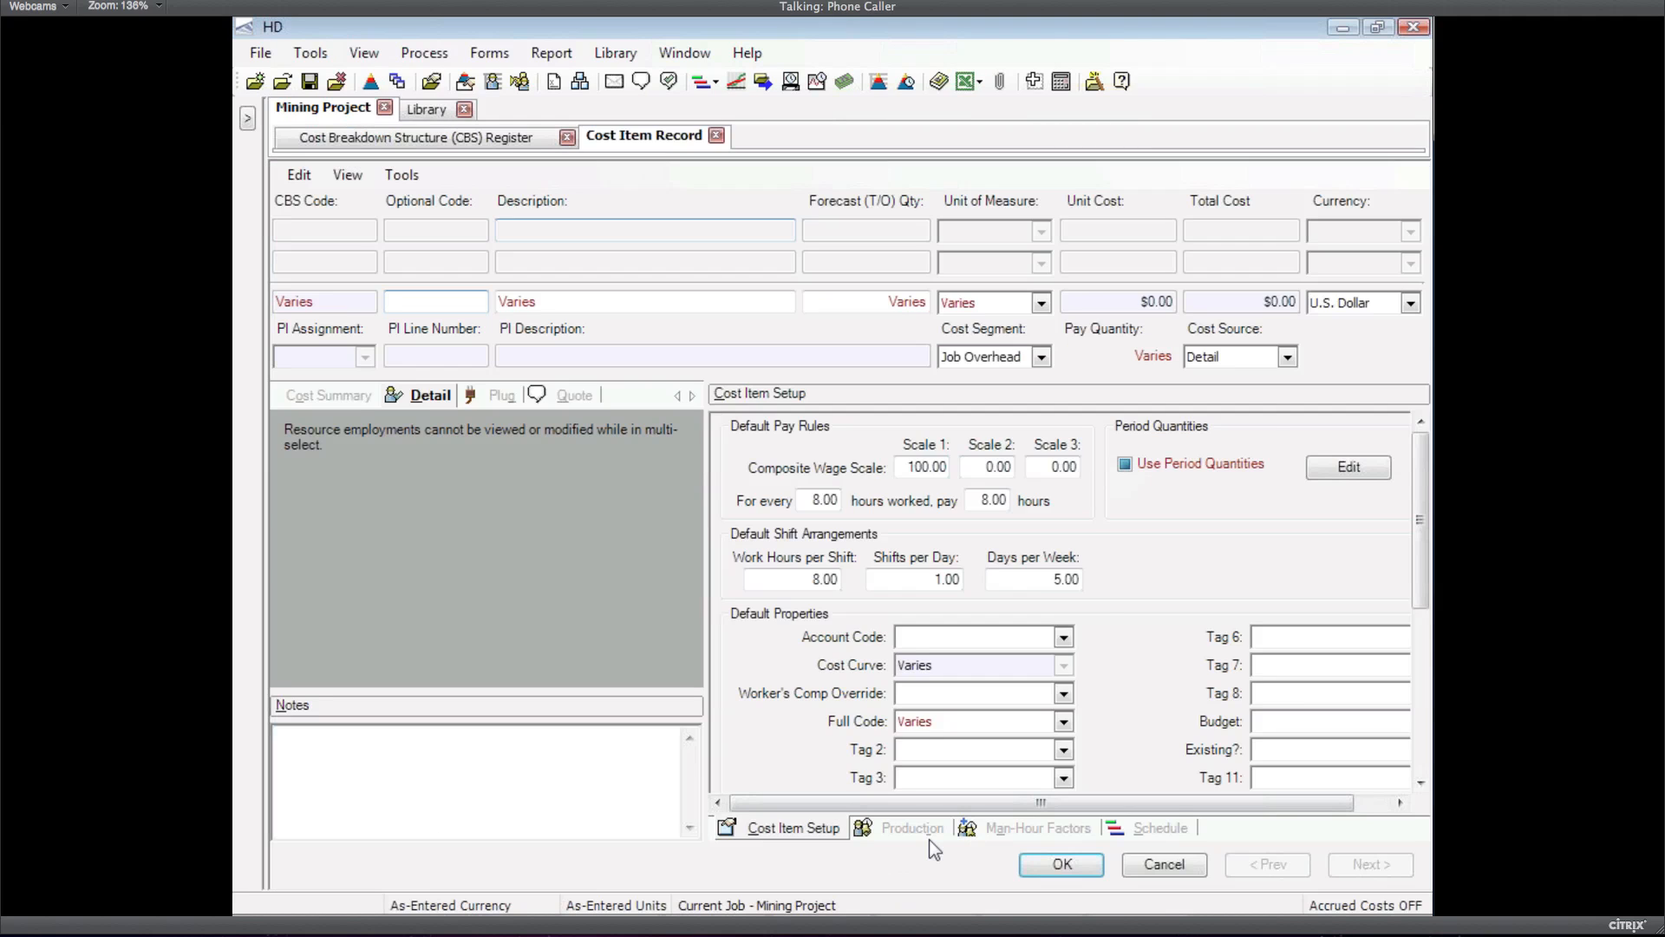
click(910, 828)
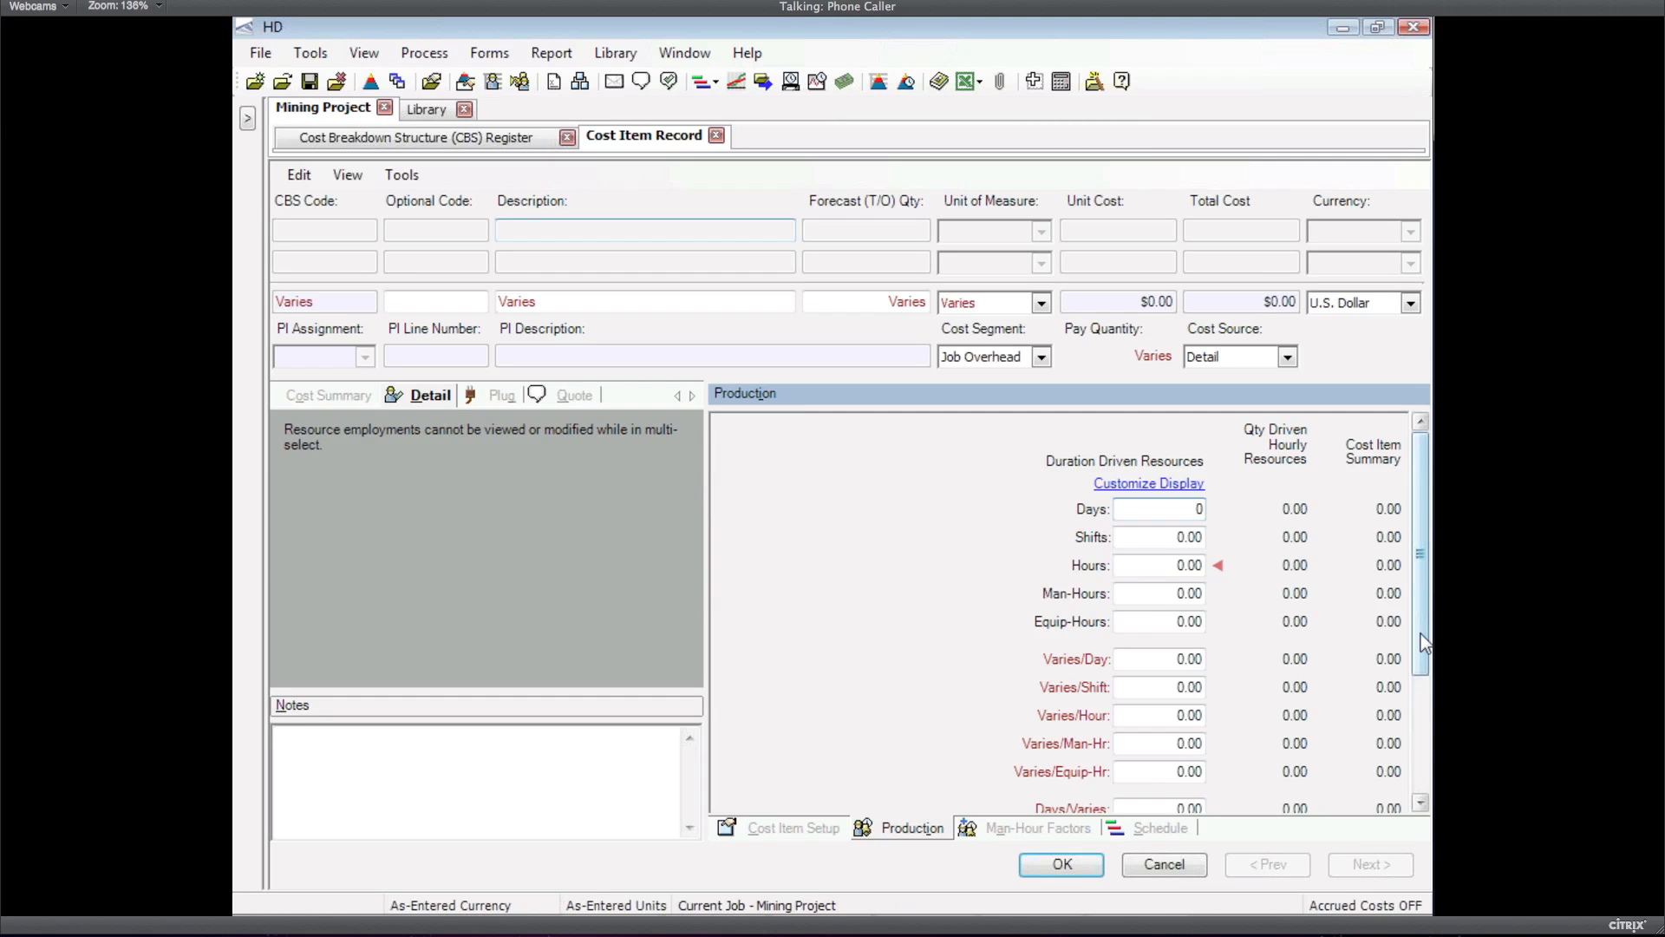
drag(1421, 643, 1419, 744)
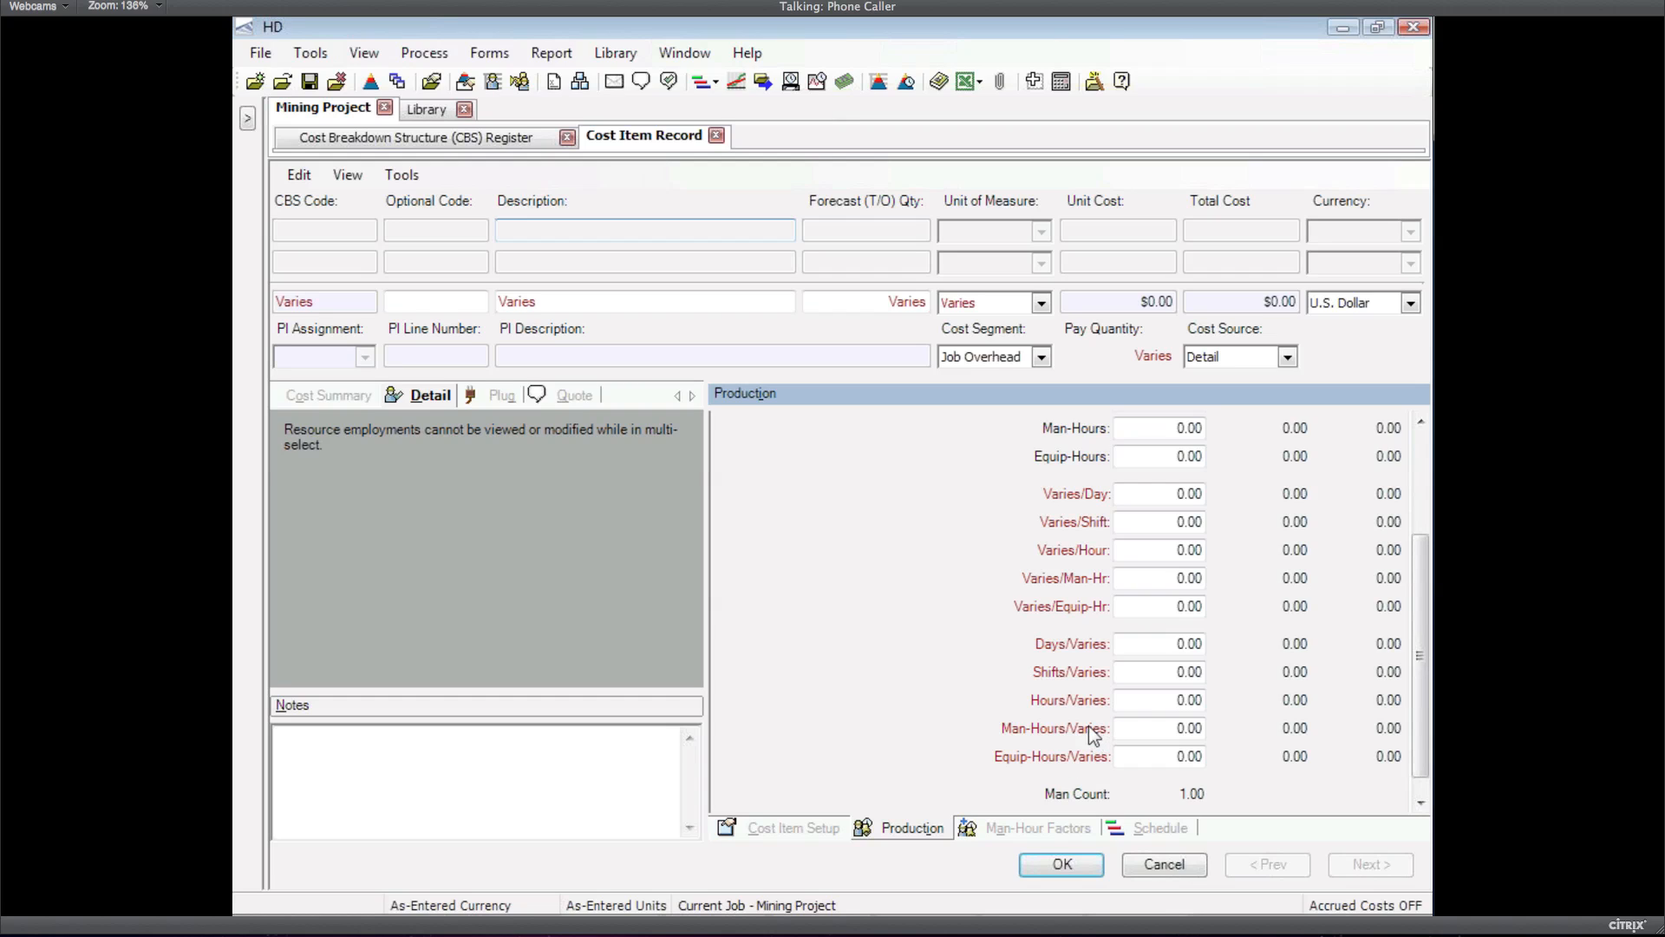
click(1156, 728)
text(5)
key(Tab)
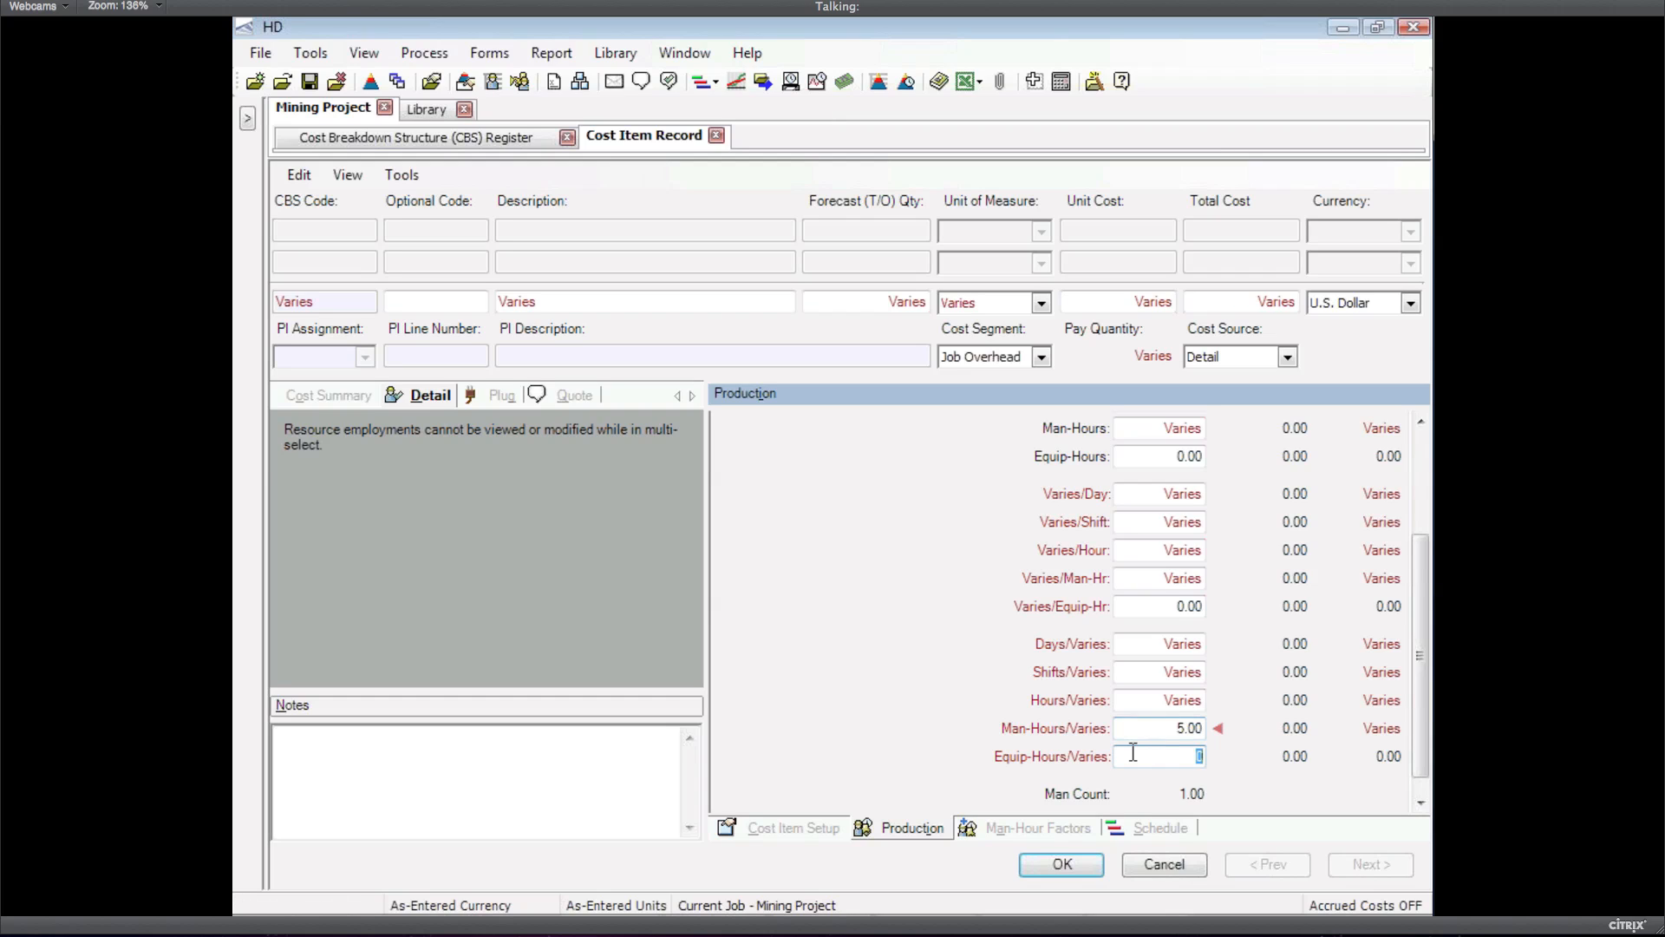
click(1076, 866)
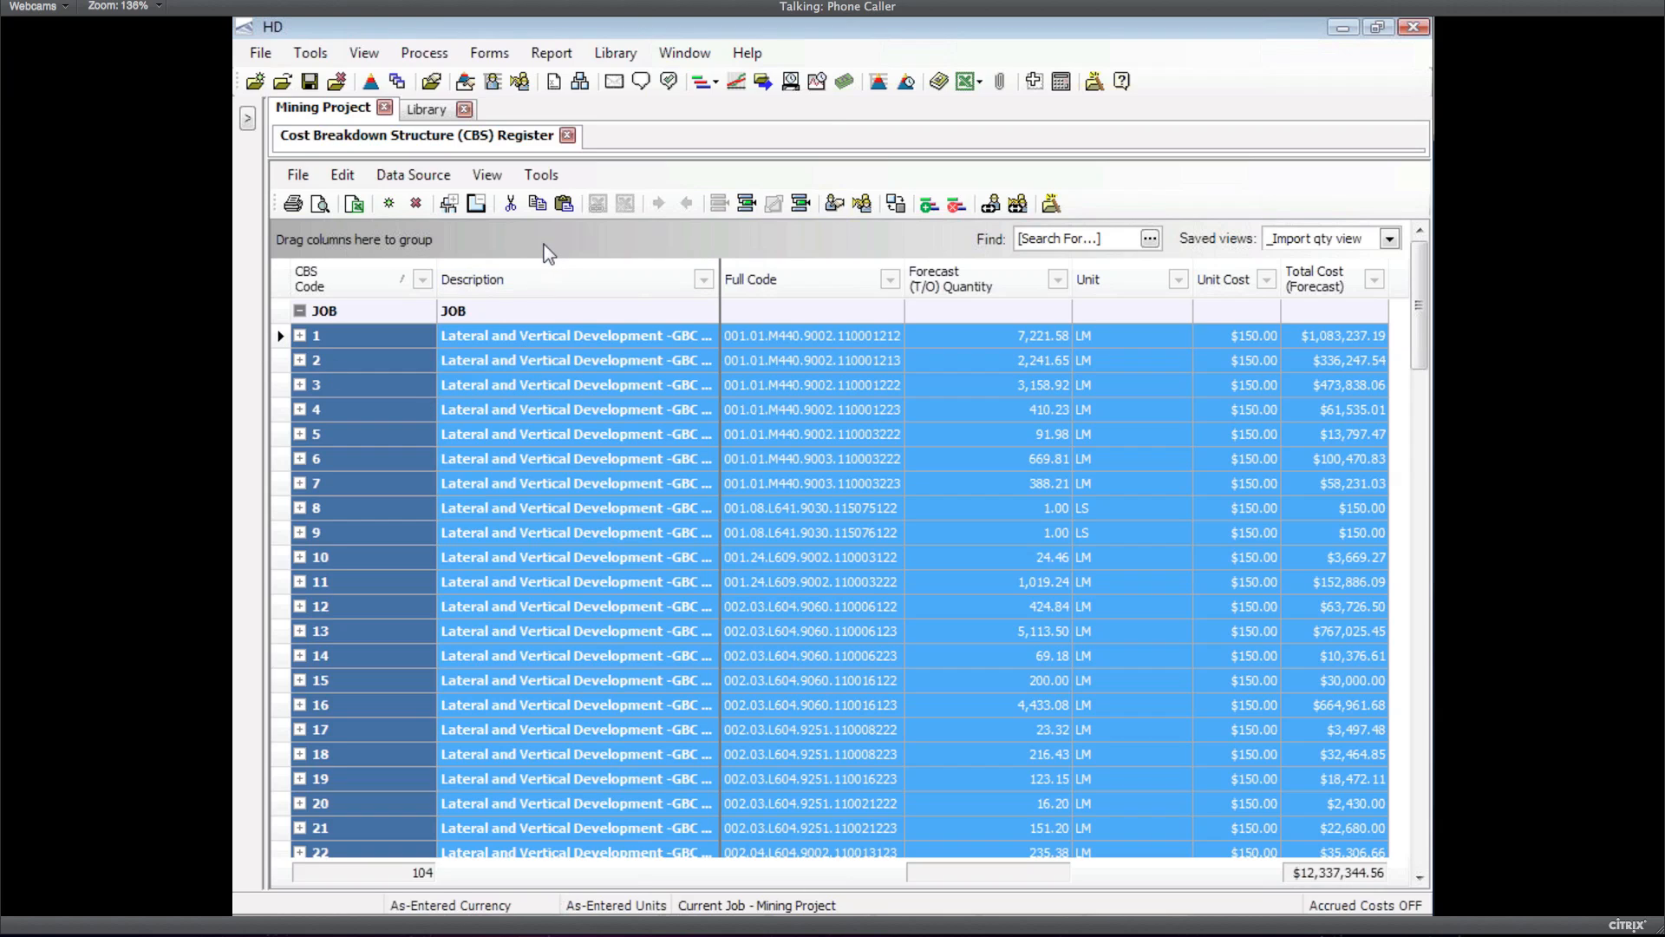
Open the Cash Flow chart and its display settings (Year periods, Total Cost Forecast)
click(736, 81)
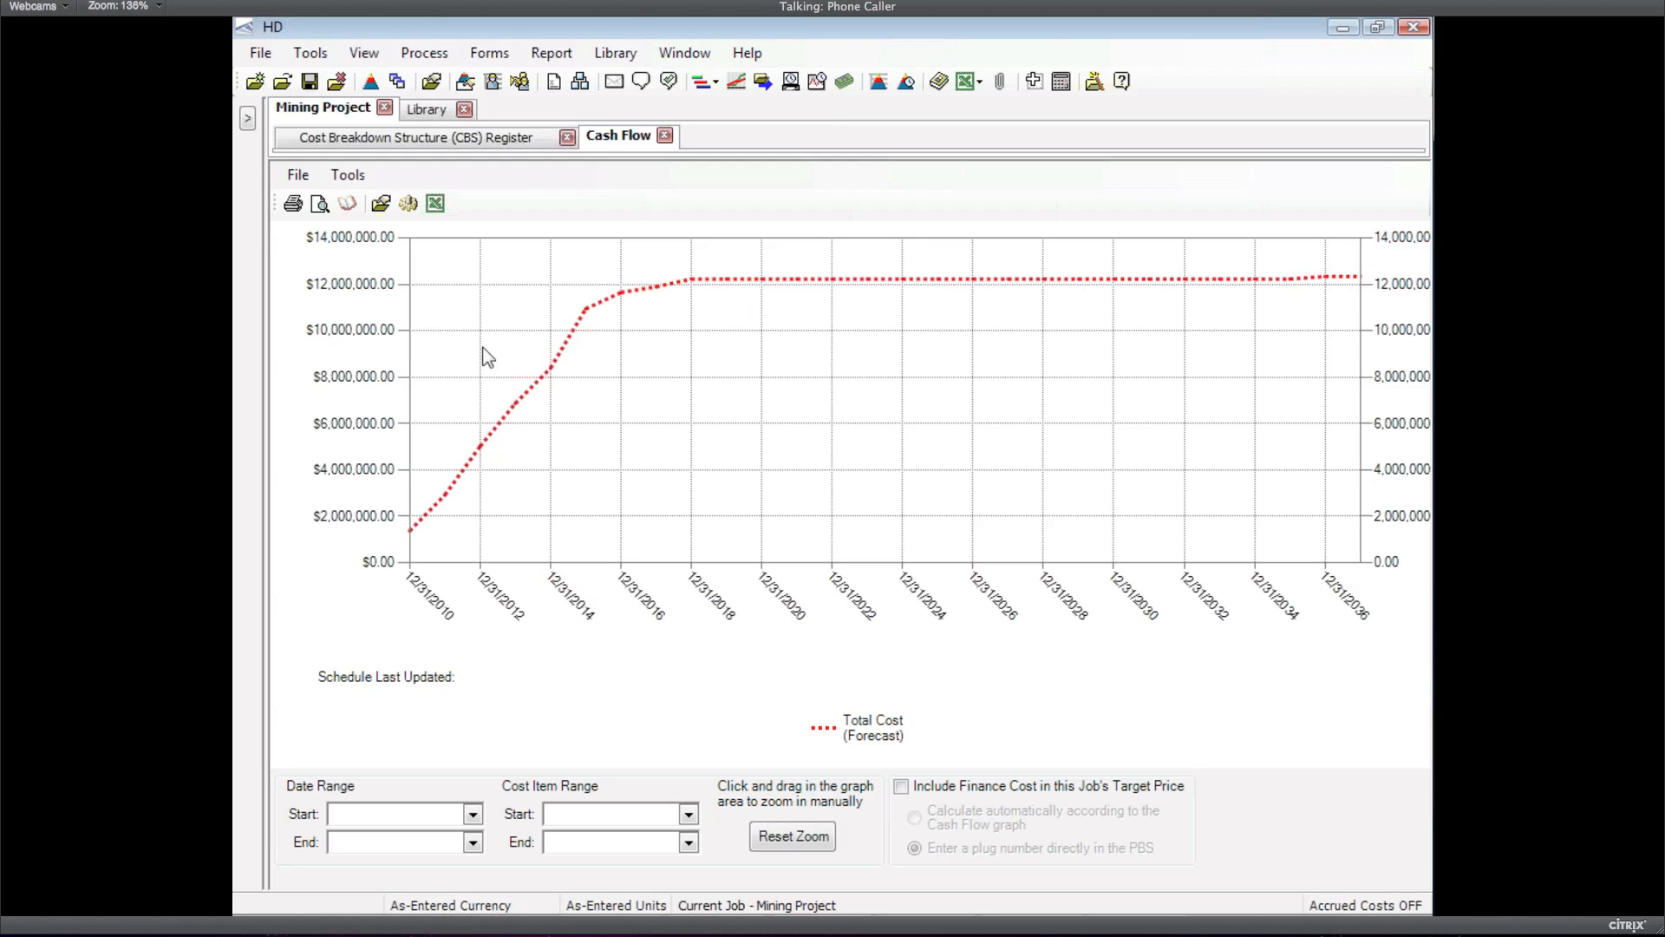
click(409, 204)
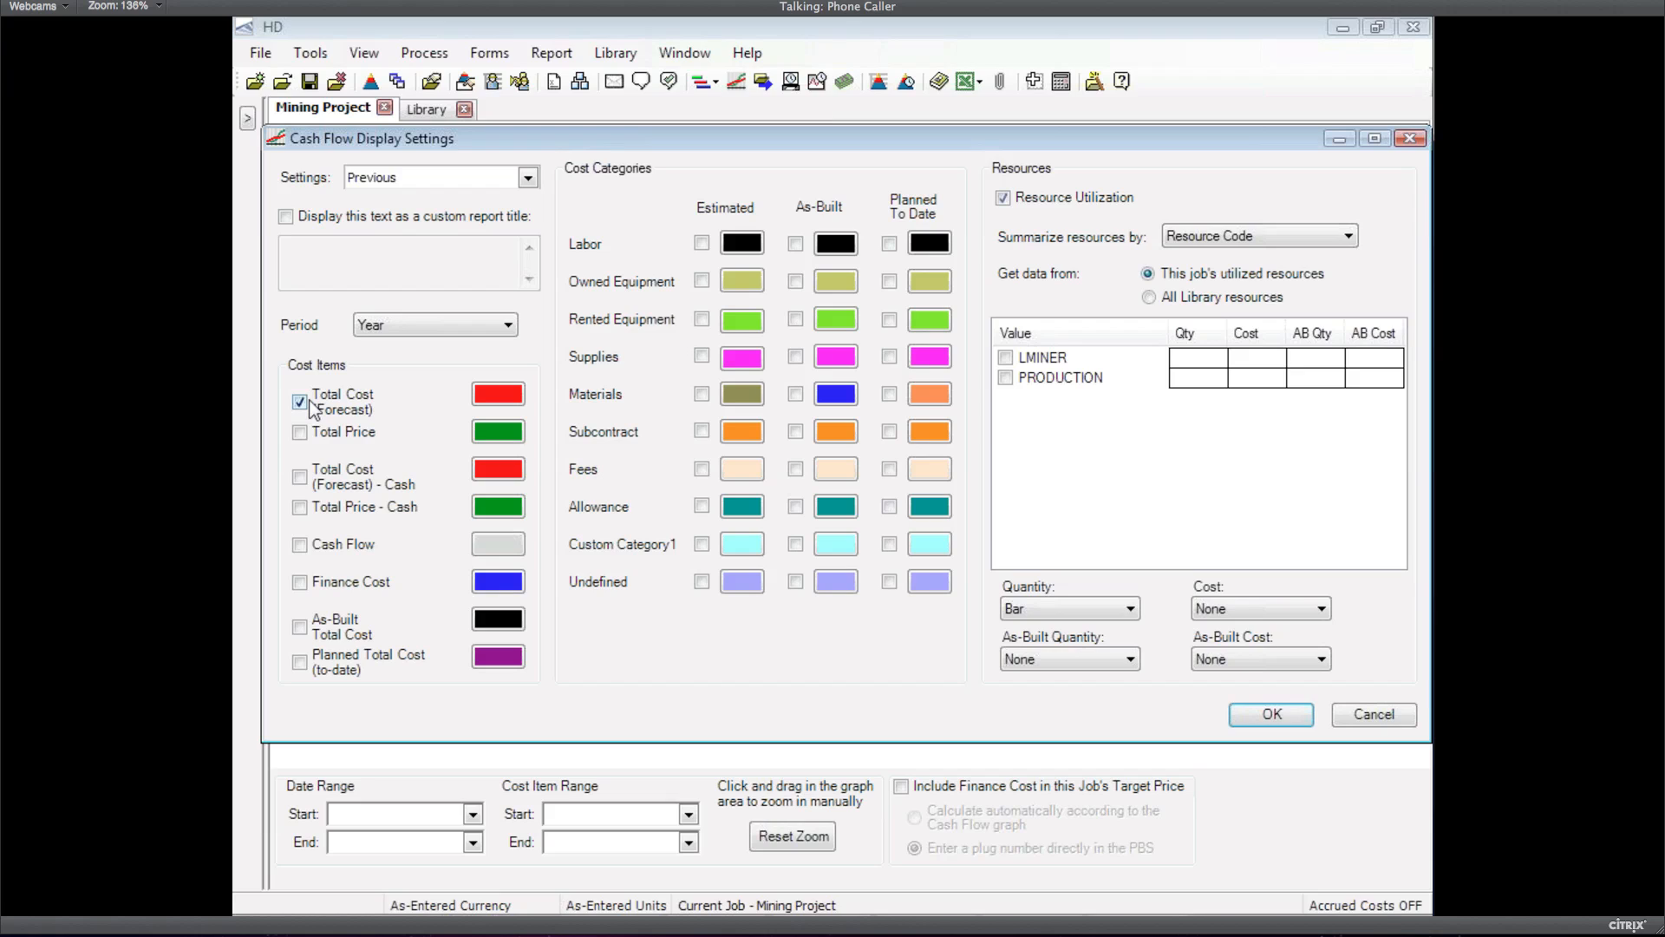
Add the LMINER and PRODUCTION resources to the chart, with PRODUCTION quantity bars in blue
click(1006, 357)
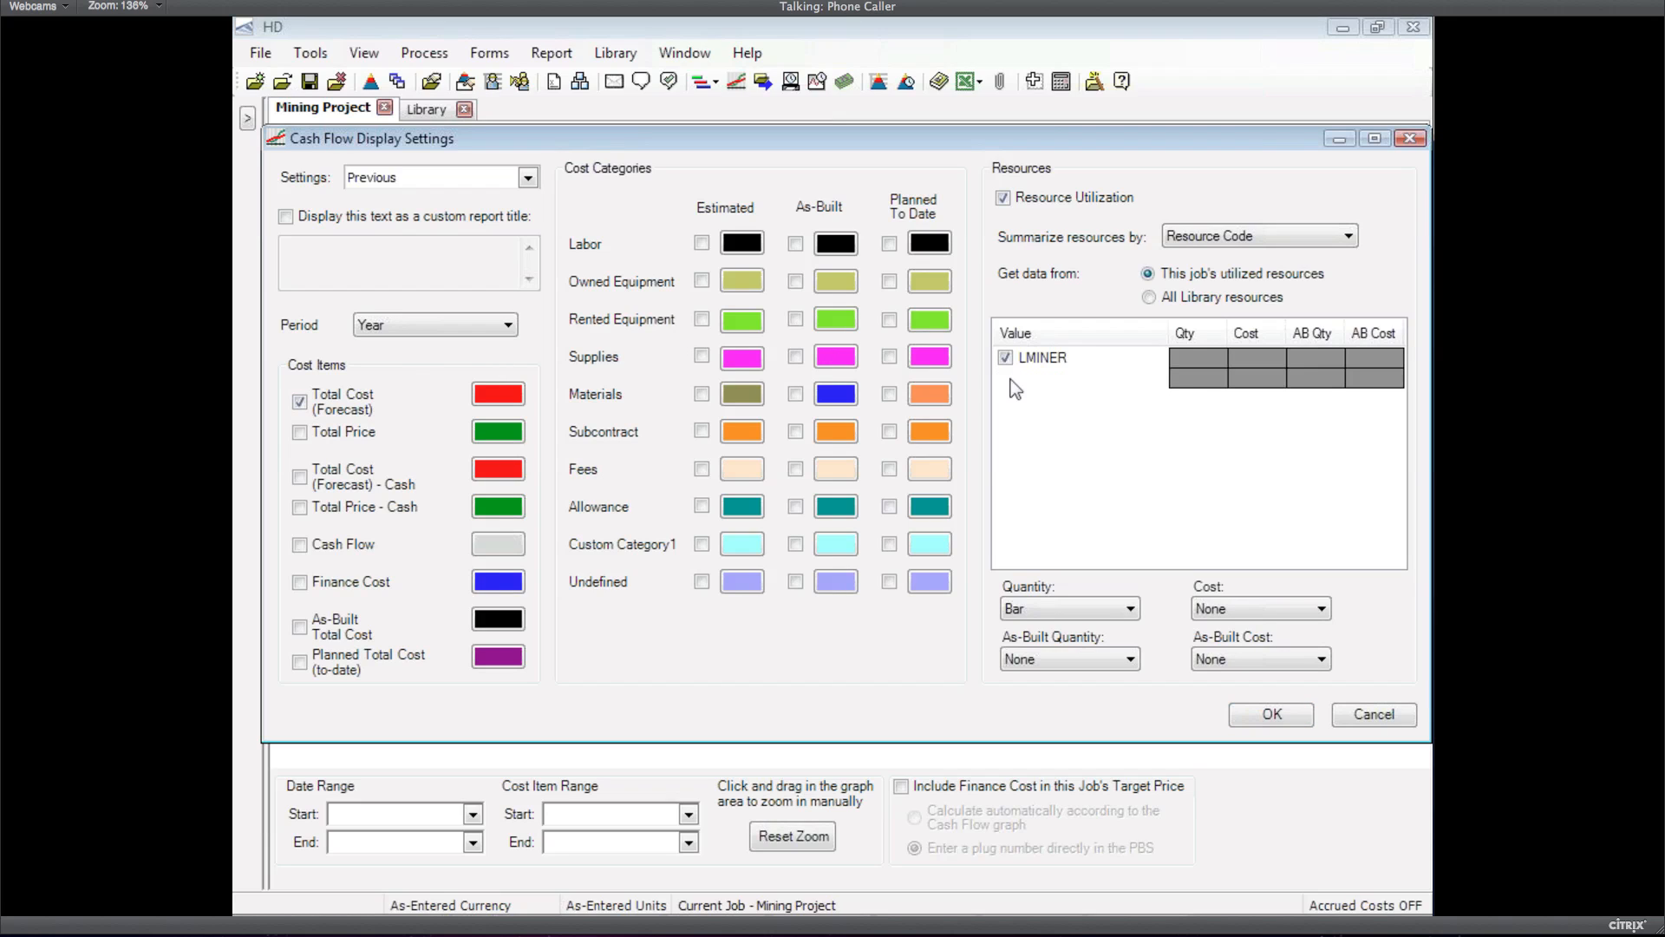
click(1213, 385)
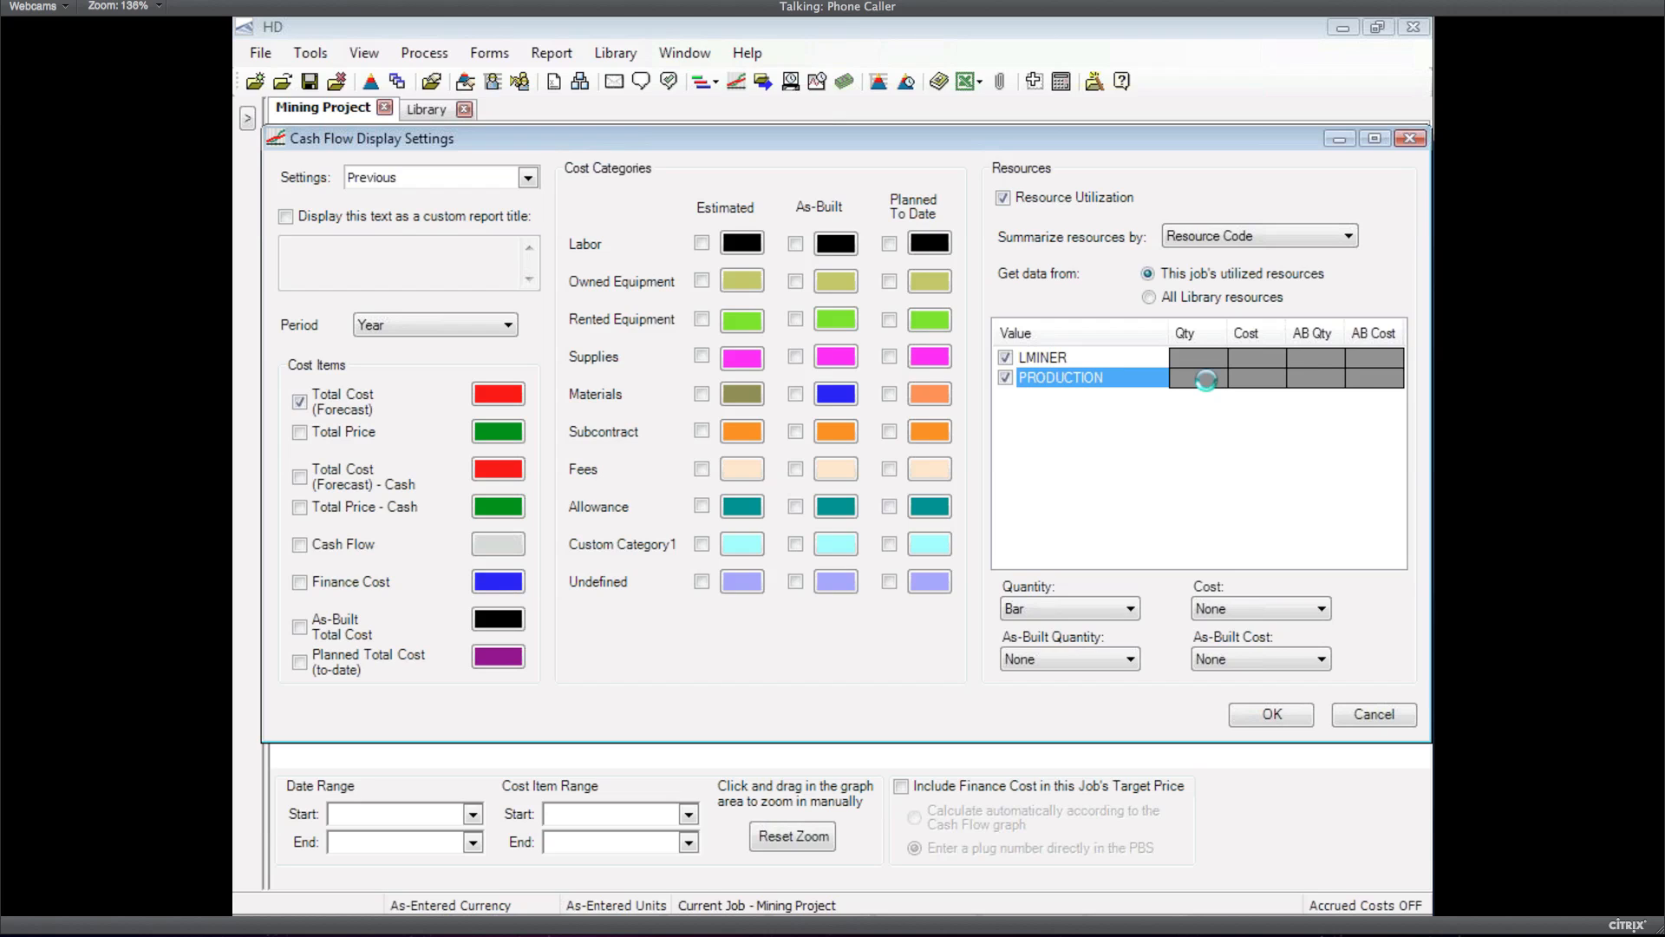
click(978, 275)
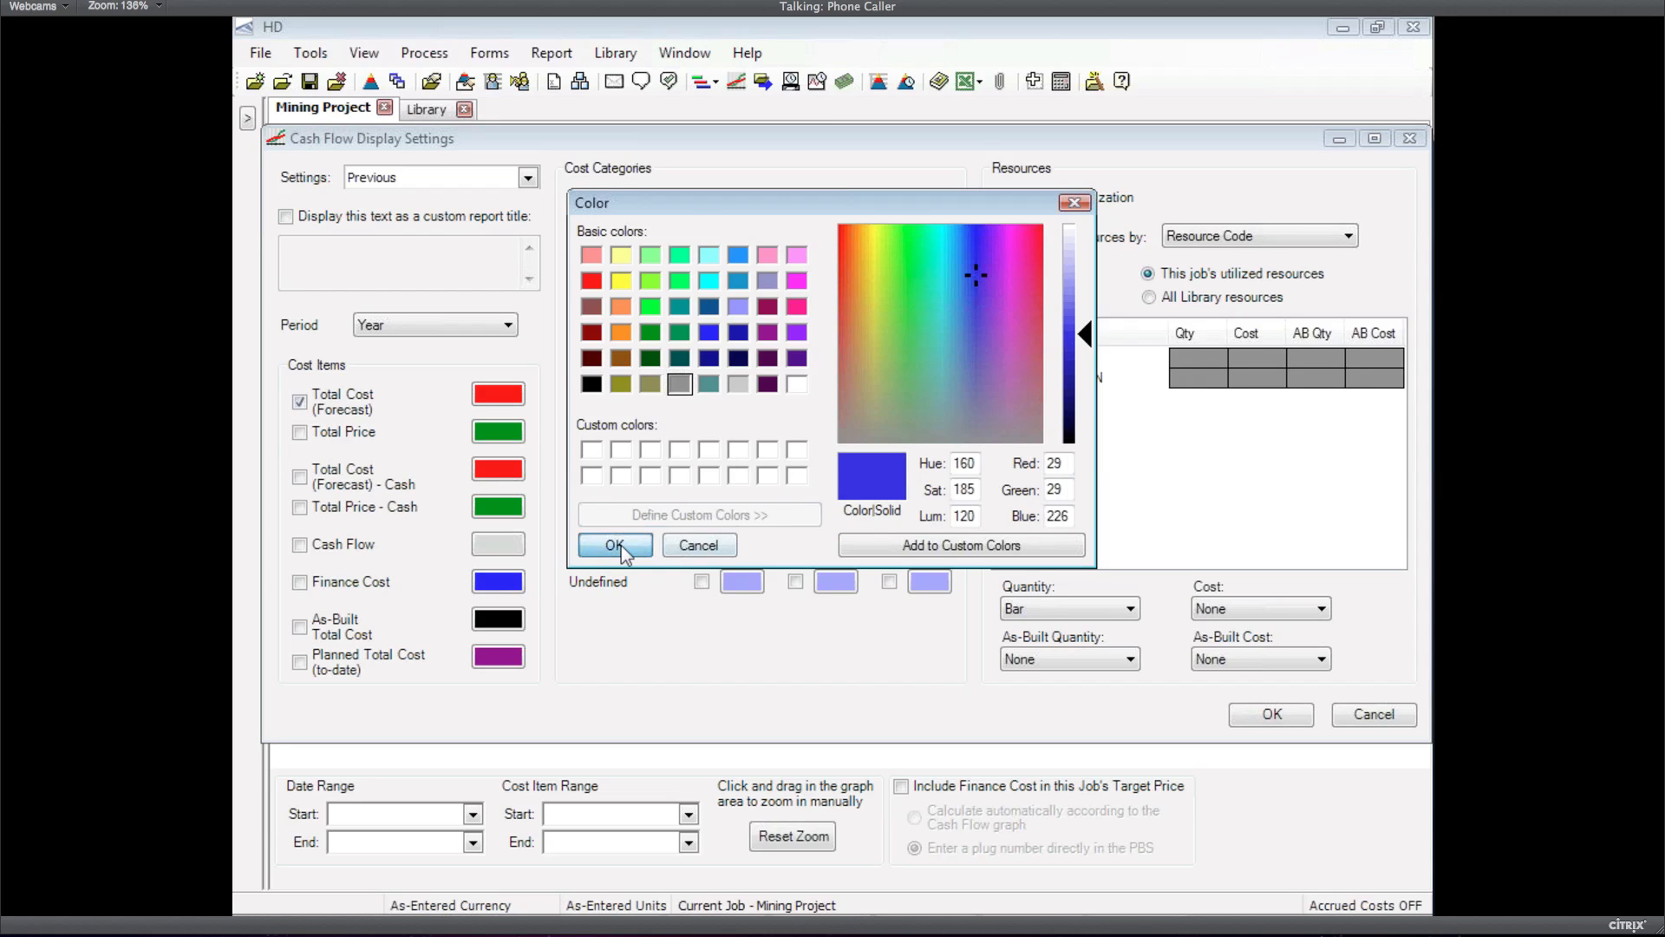
click(619, 548)
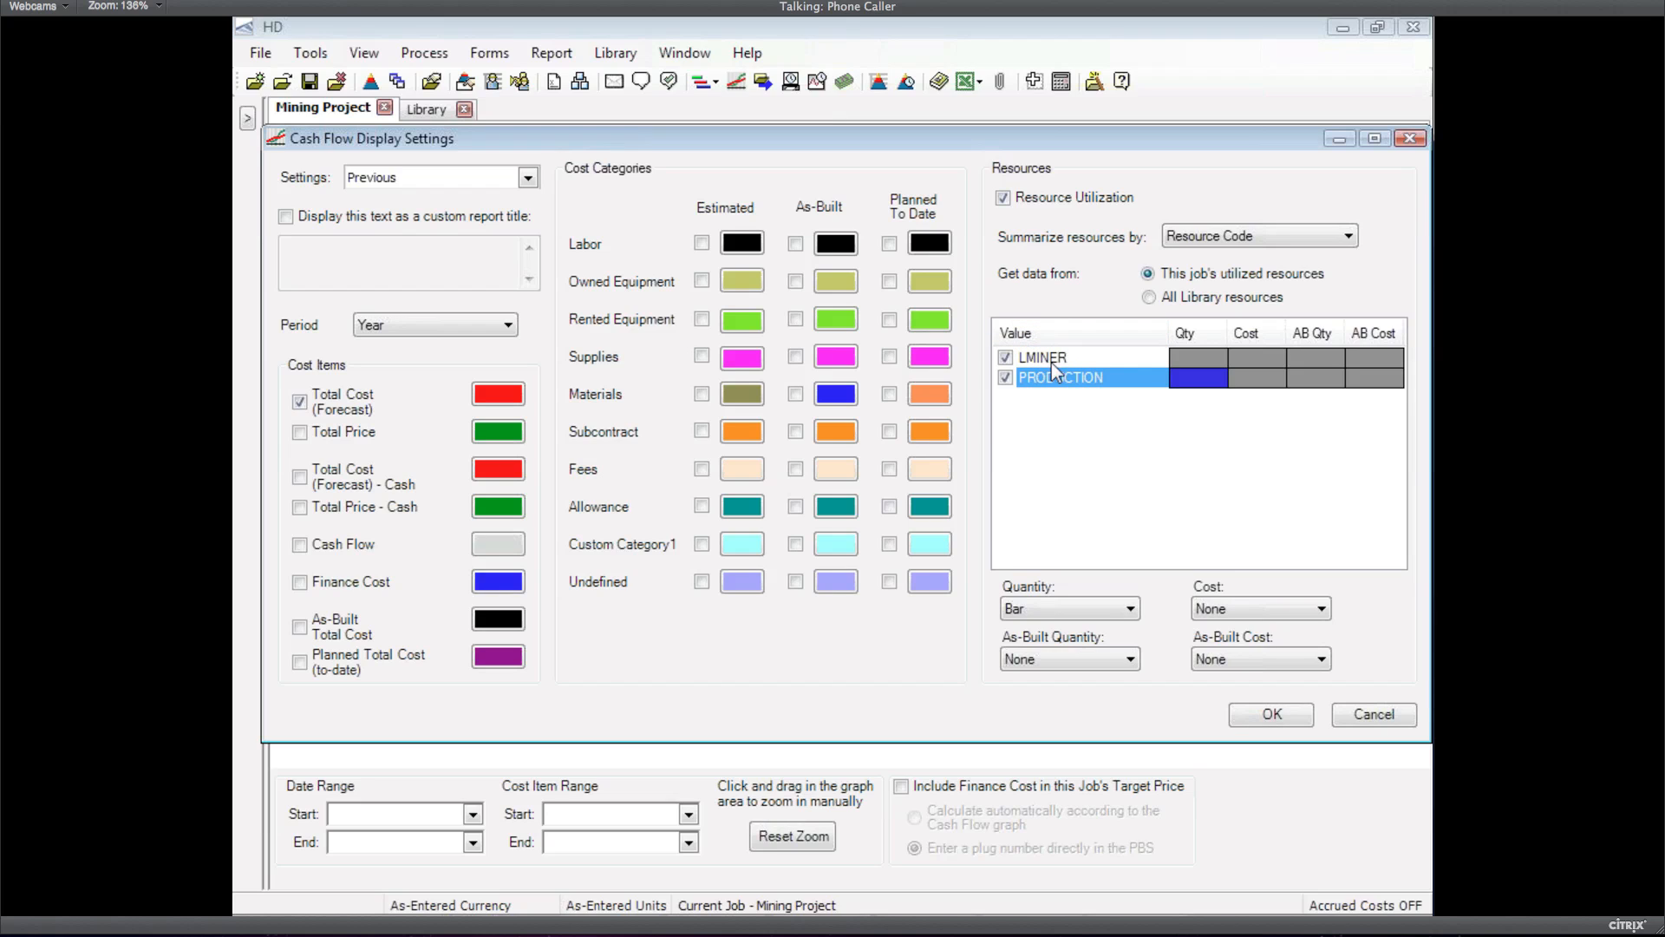
click(1263, 721)
Show the resource quantities in UNIT as the unit of measure
click(617, 271)
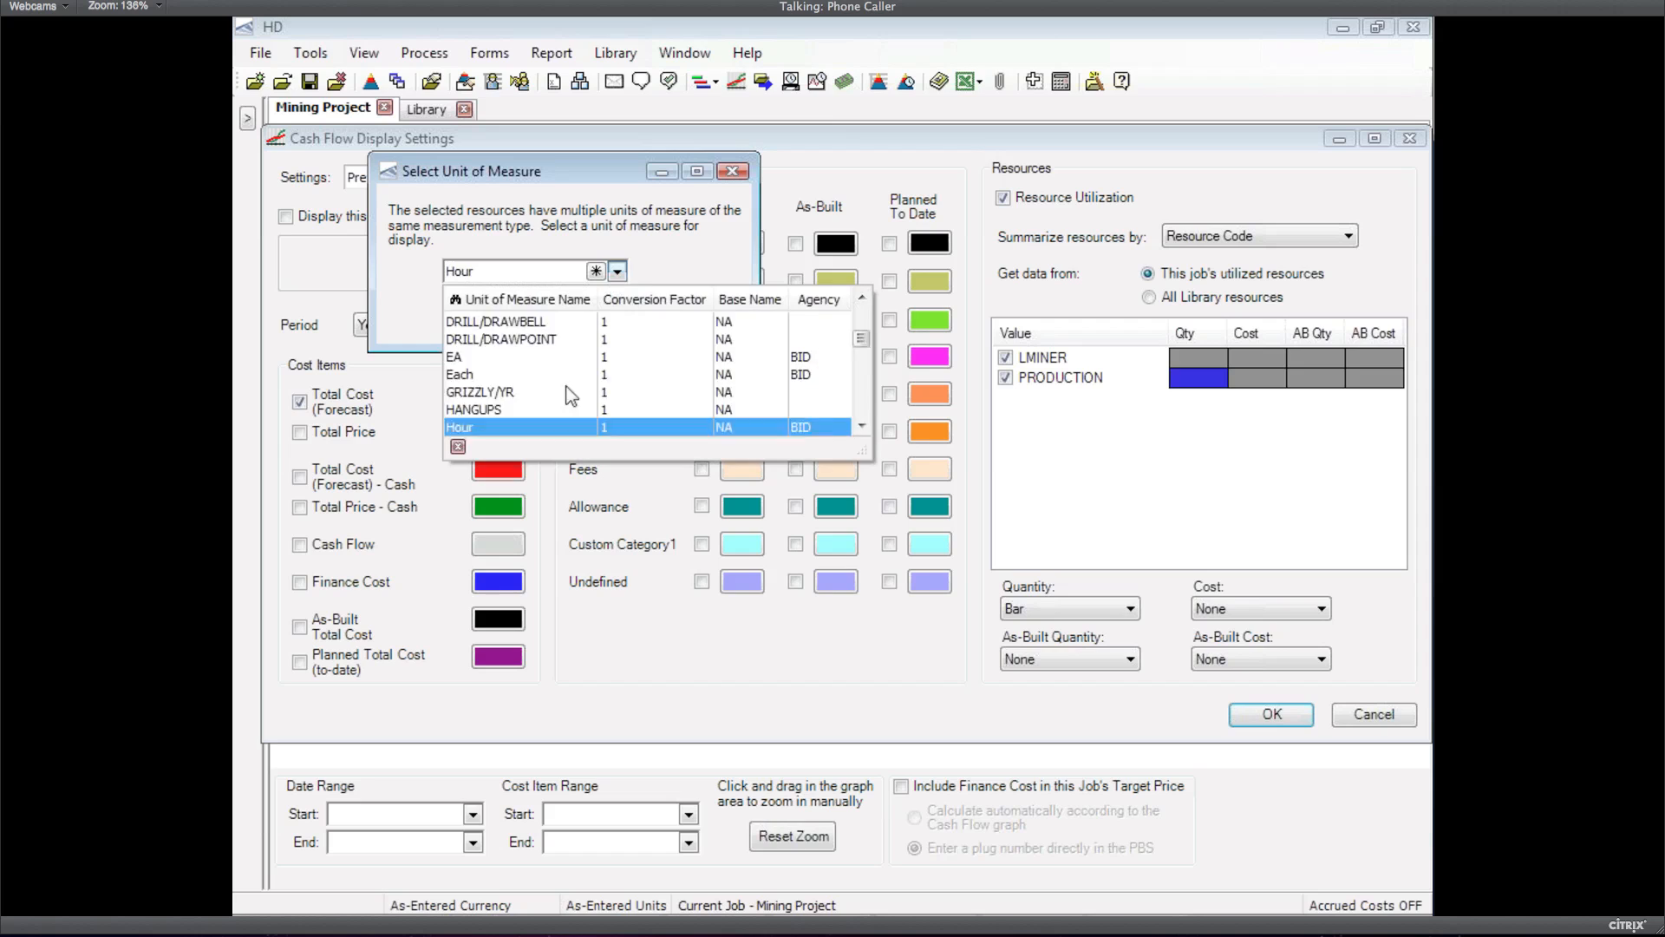
scroll(583, 401, down, 5)
scroll(582, 401, down, 5)
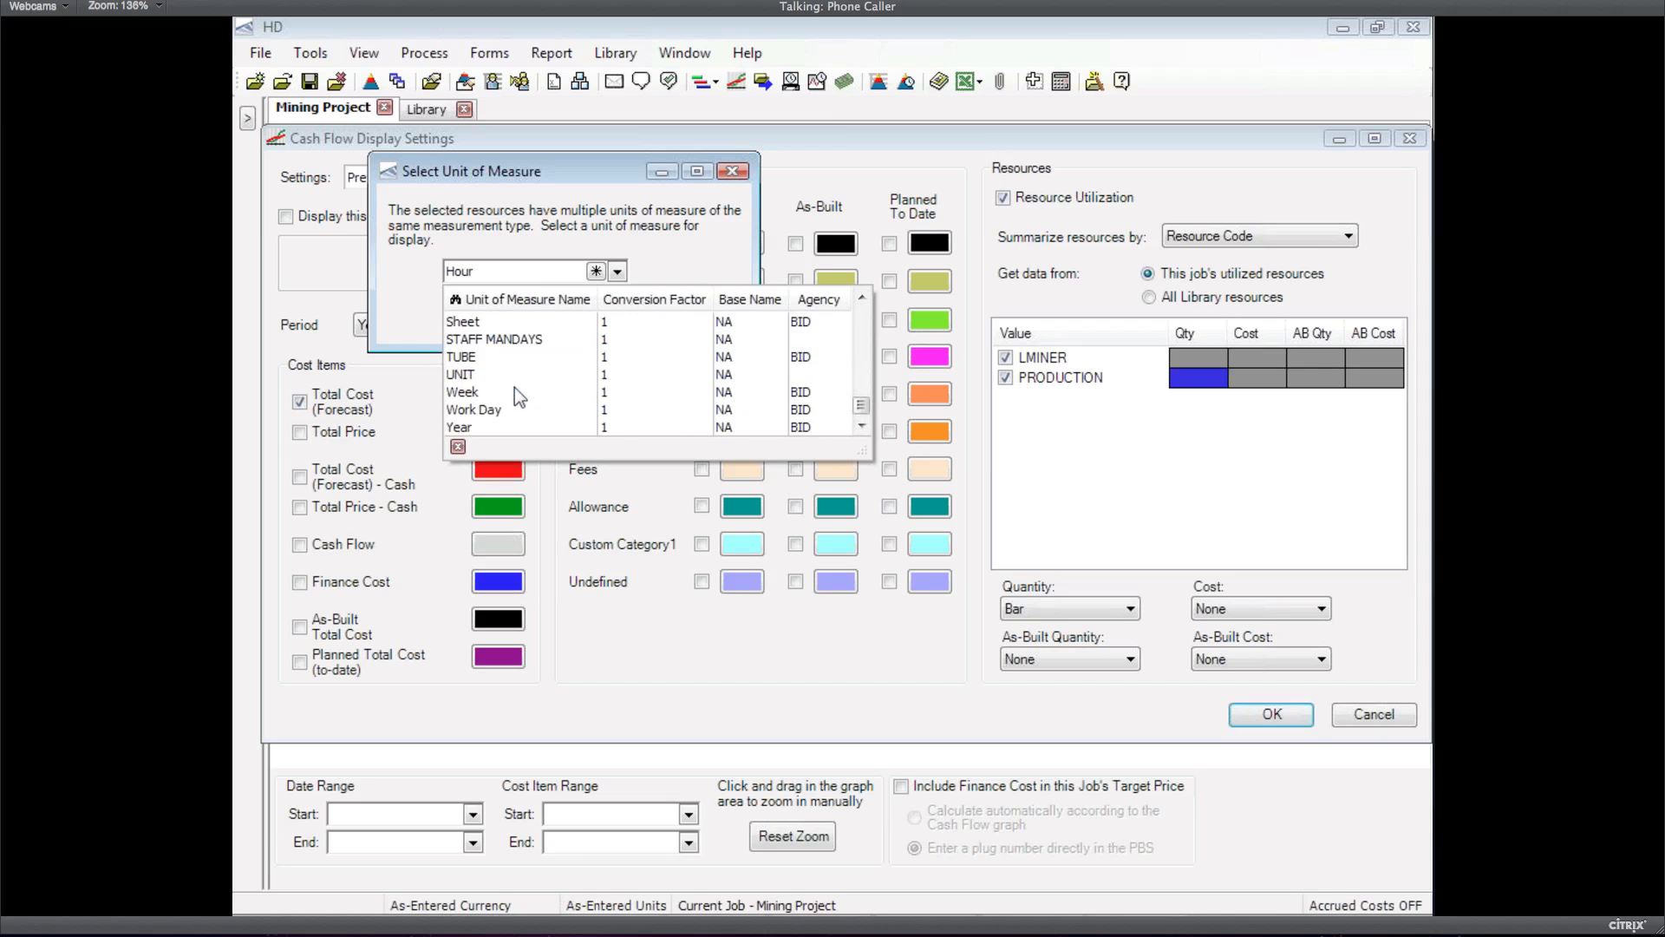
click(461, 374)
click(588, 313)
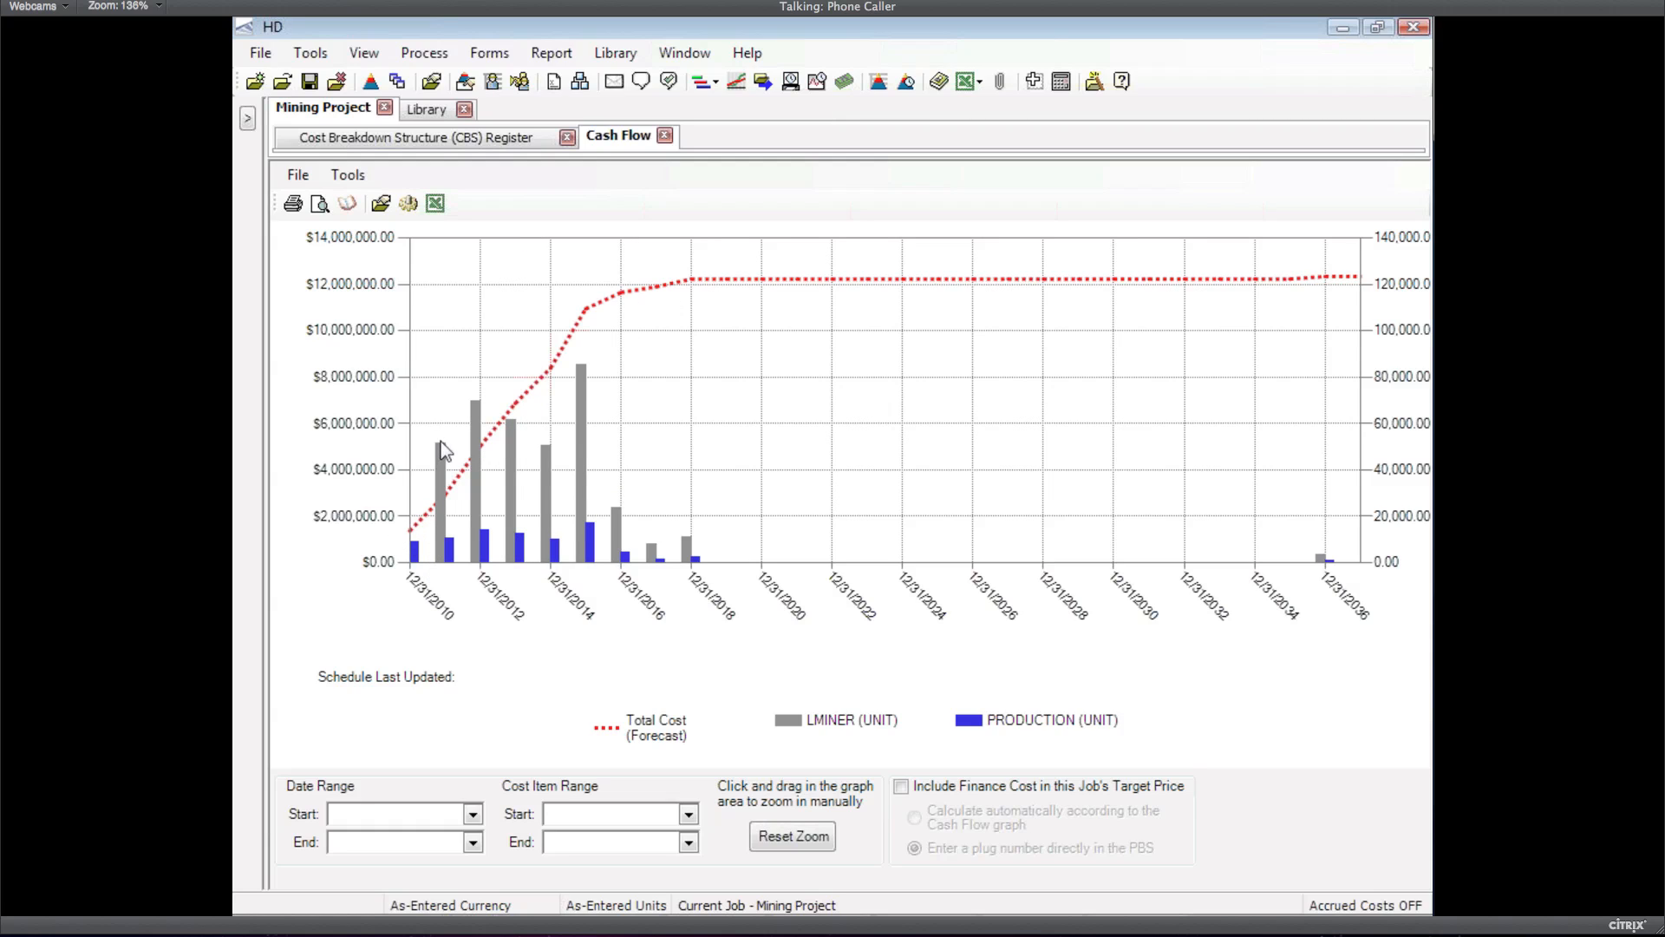
mouse_move(444, 455)
mouse_move(454, 542)
key(super)
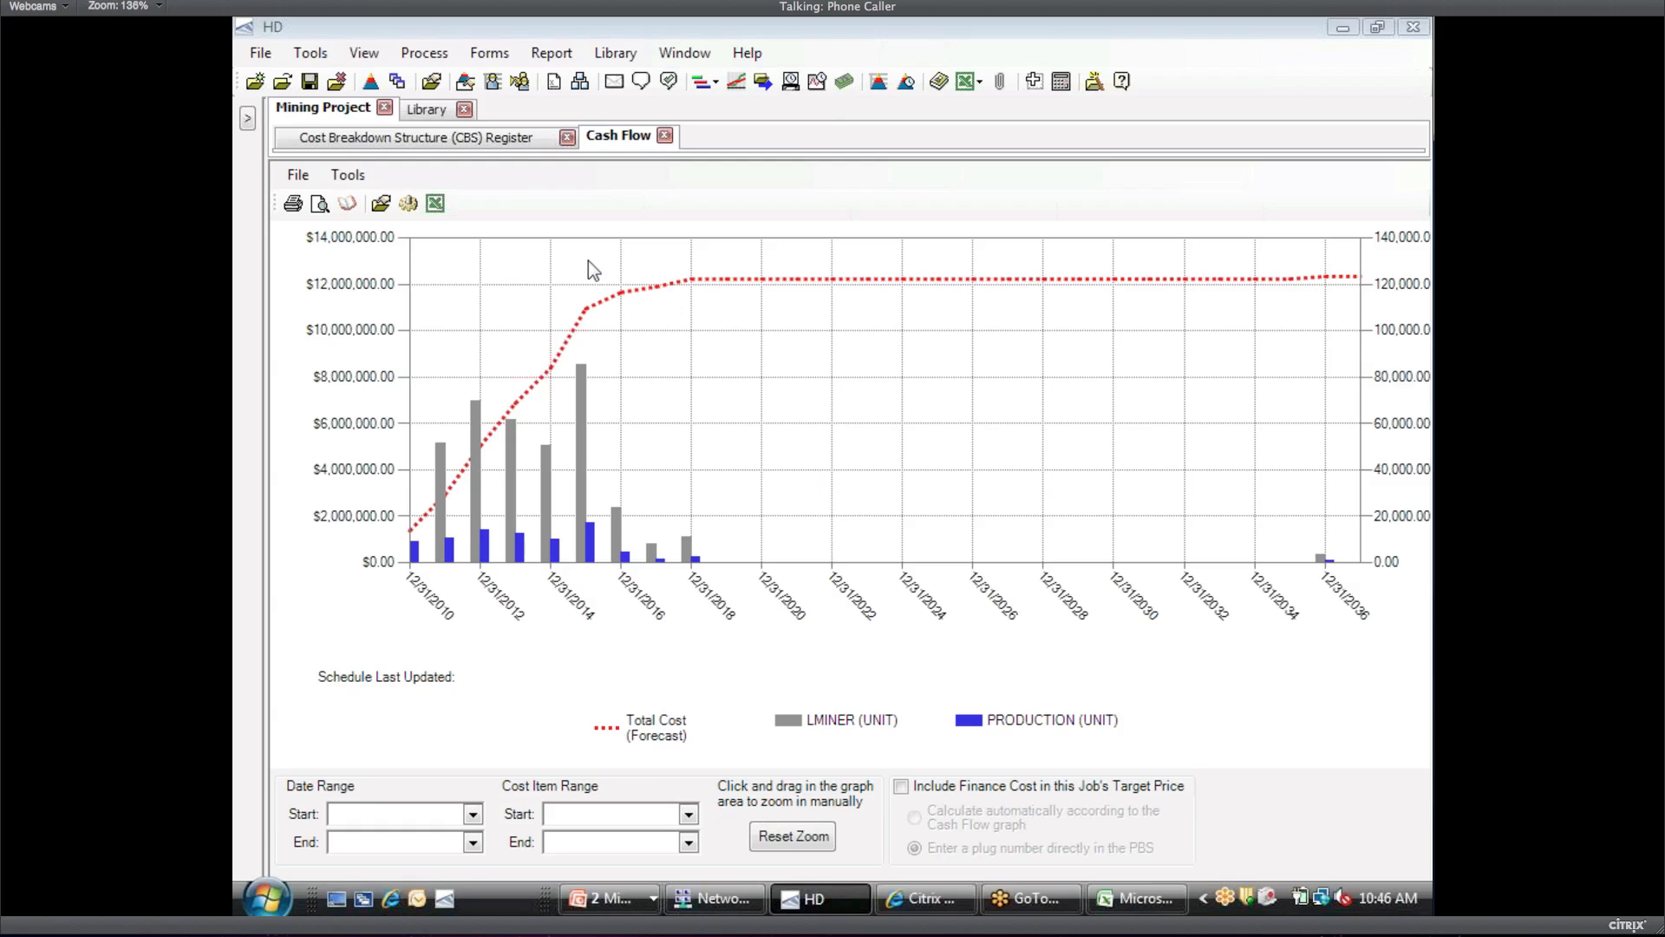
click(420, 352)
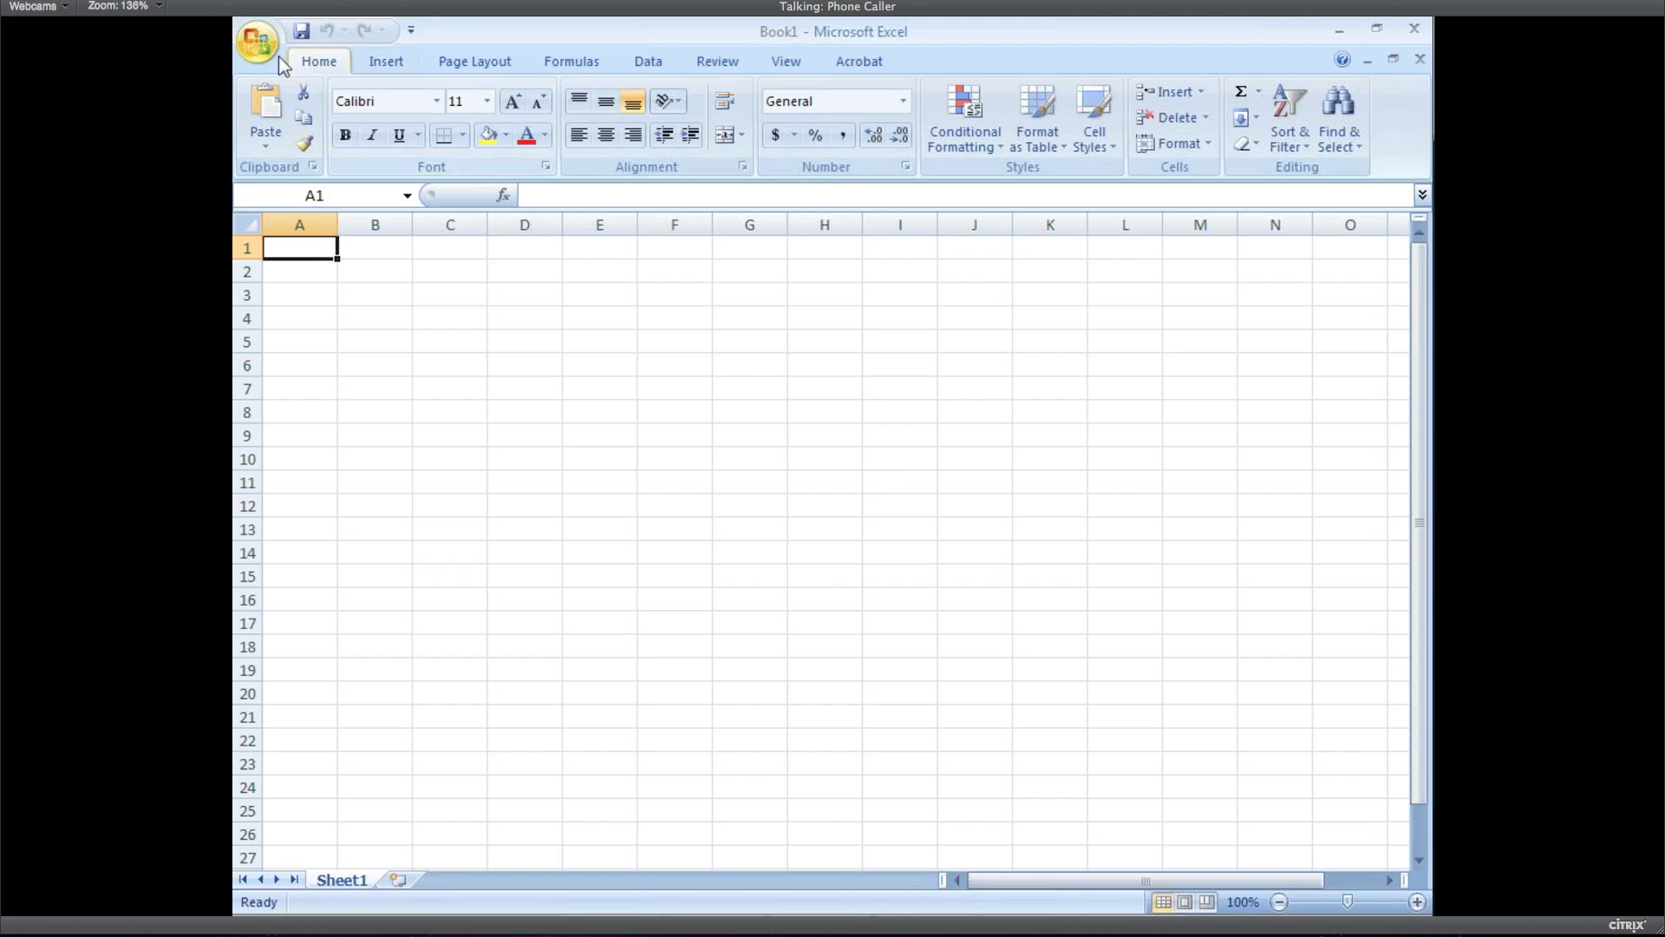
Open the EPS Dump - HD workbook from Excel's recent documents
click(276, 53)
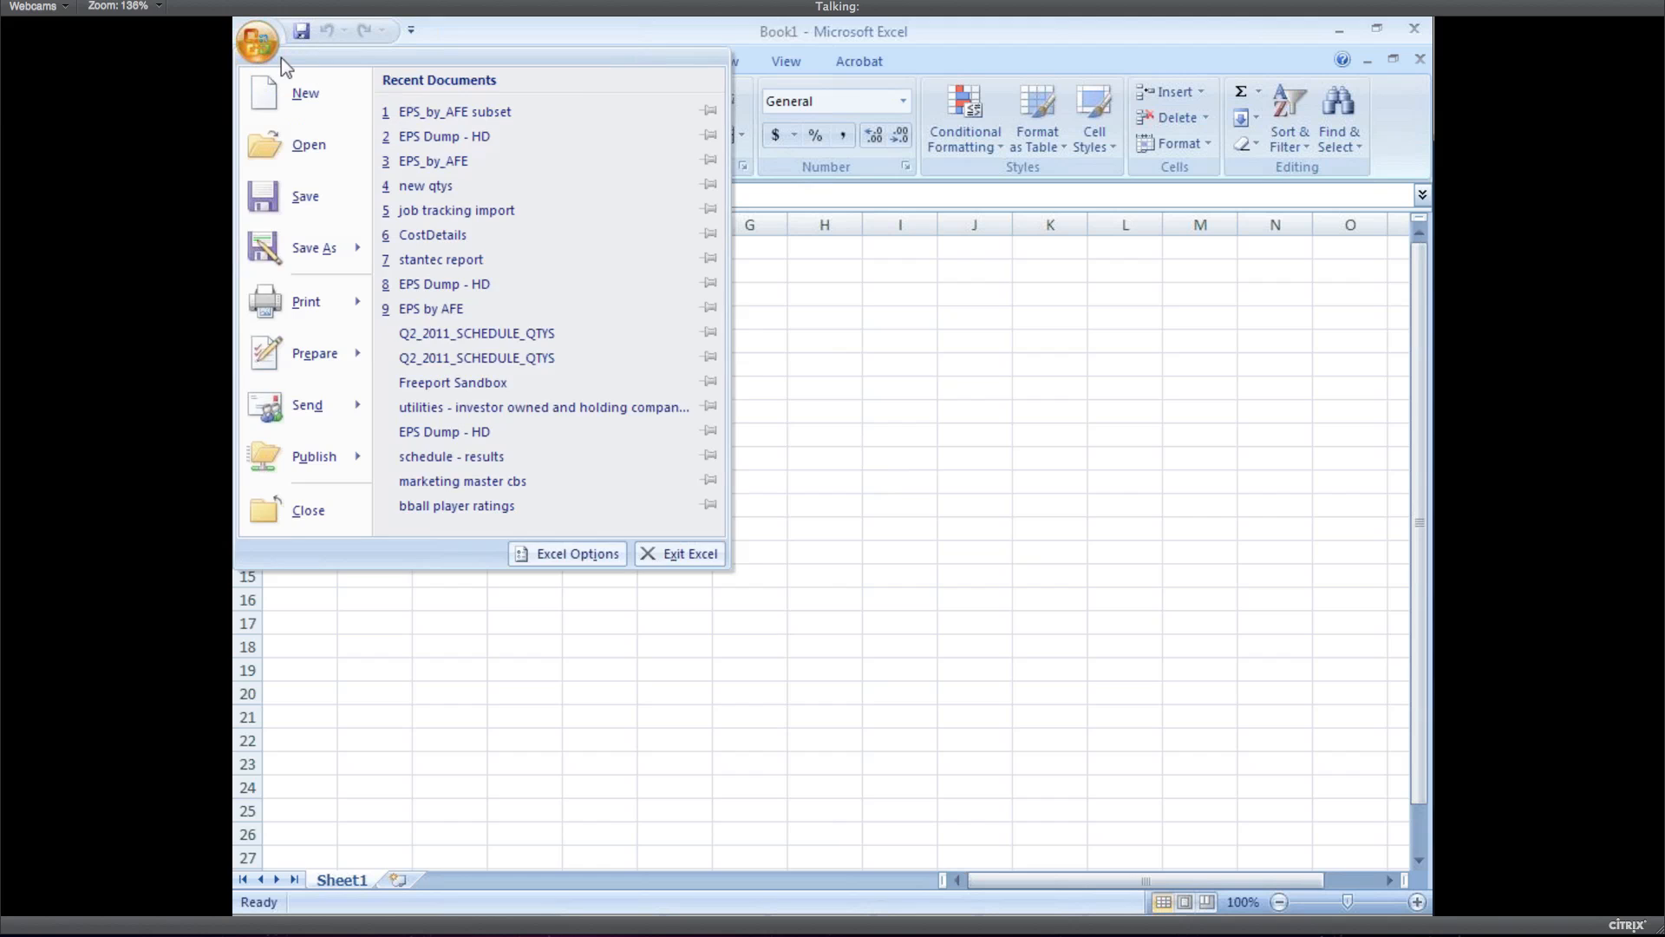
click(442, 137)
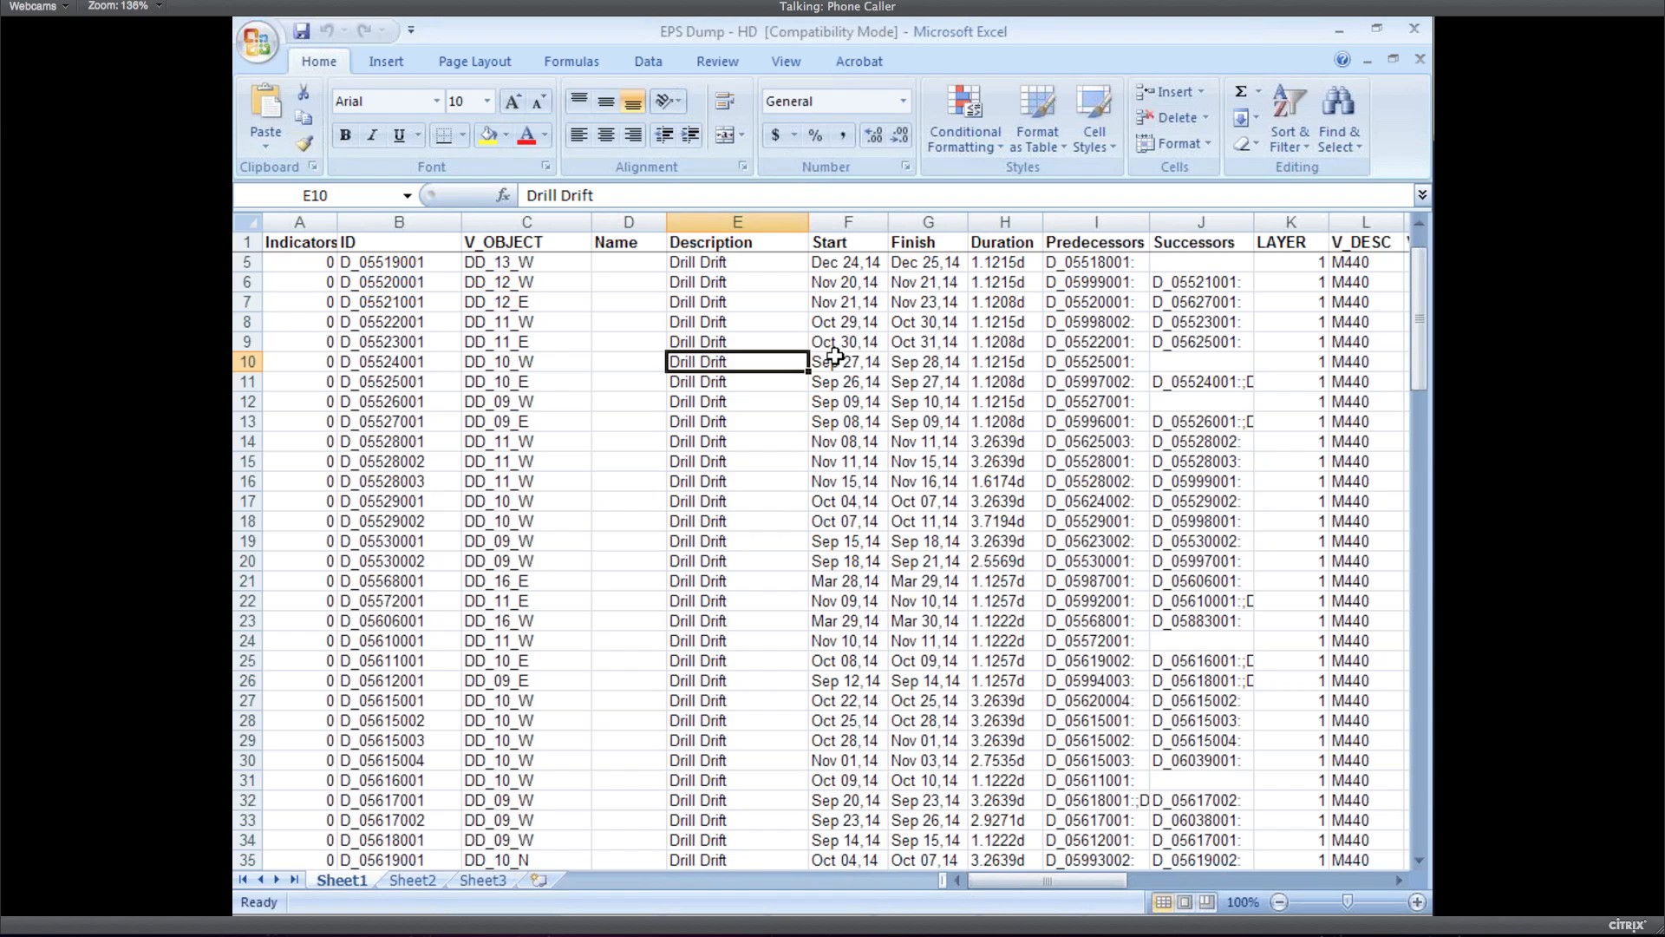
key(ctrl+Home)
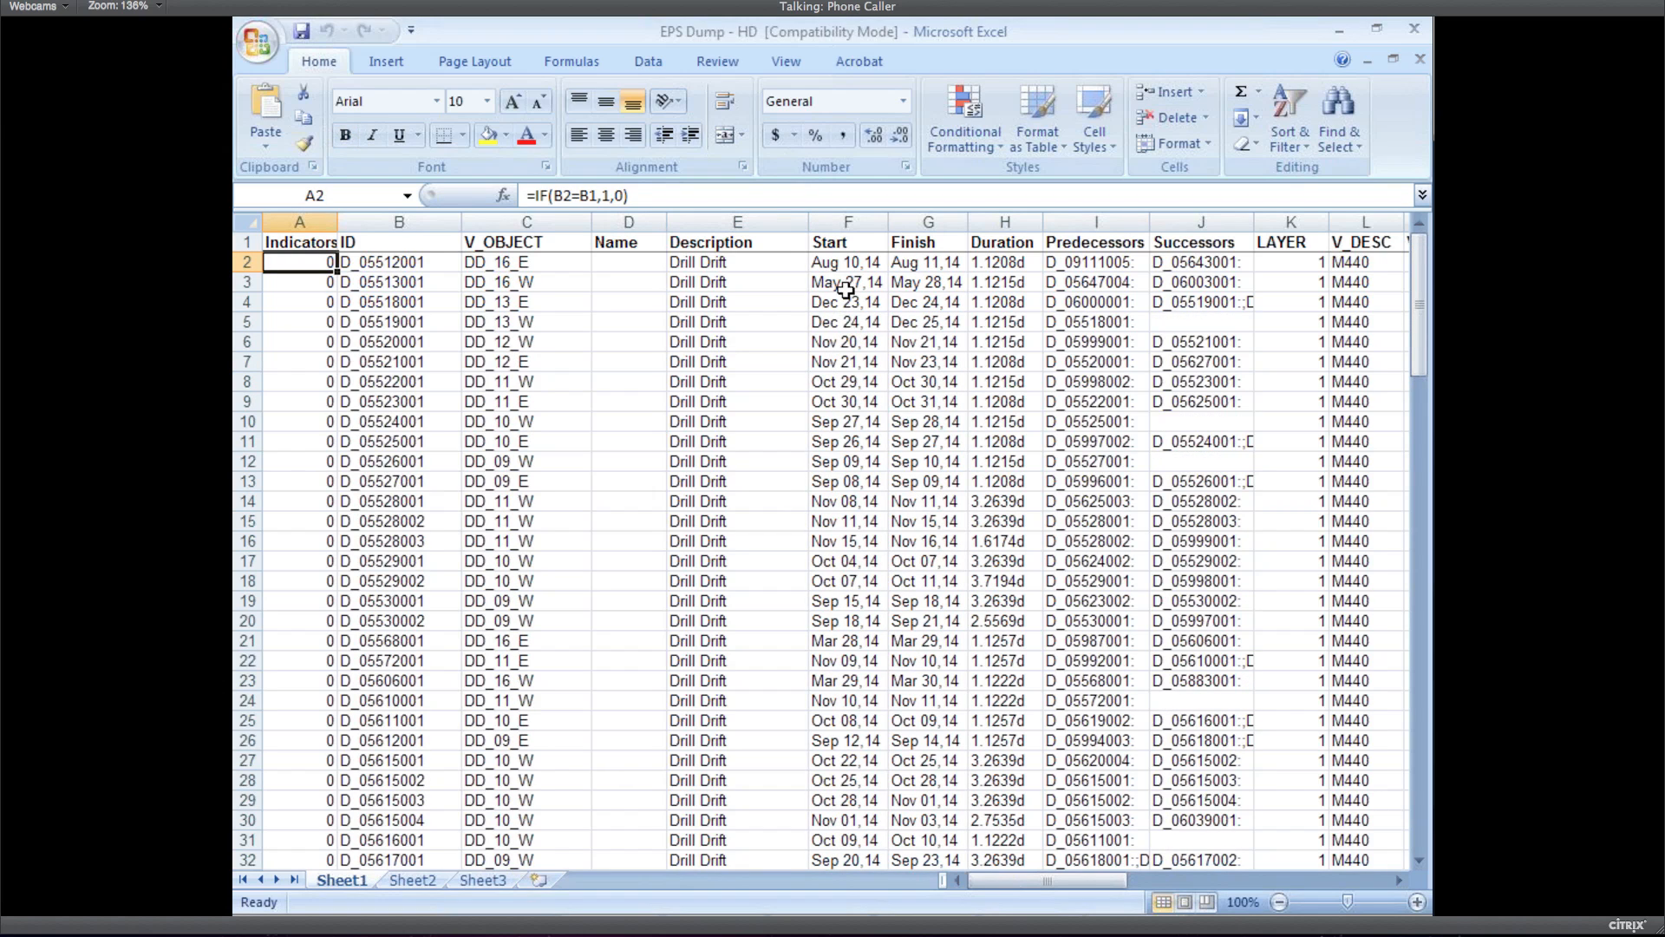
click(705, 263)
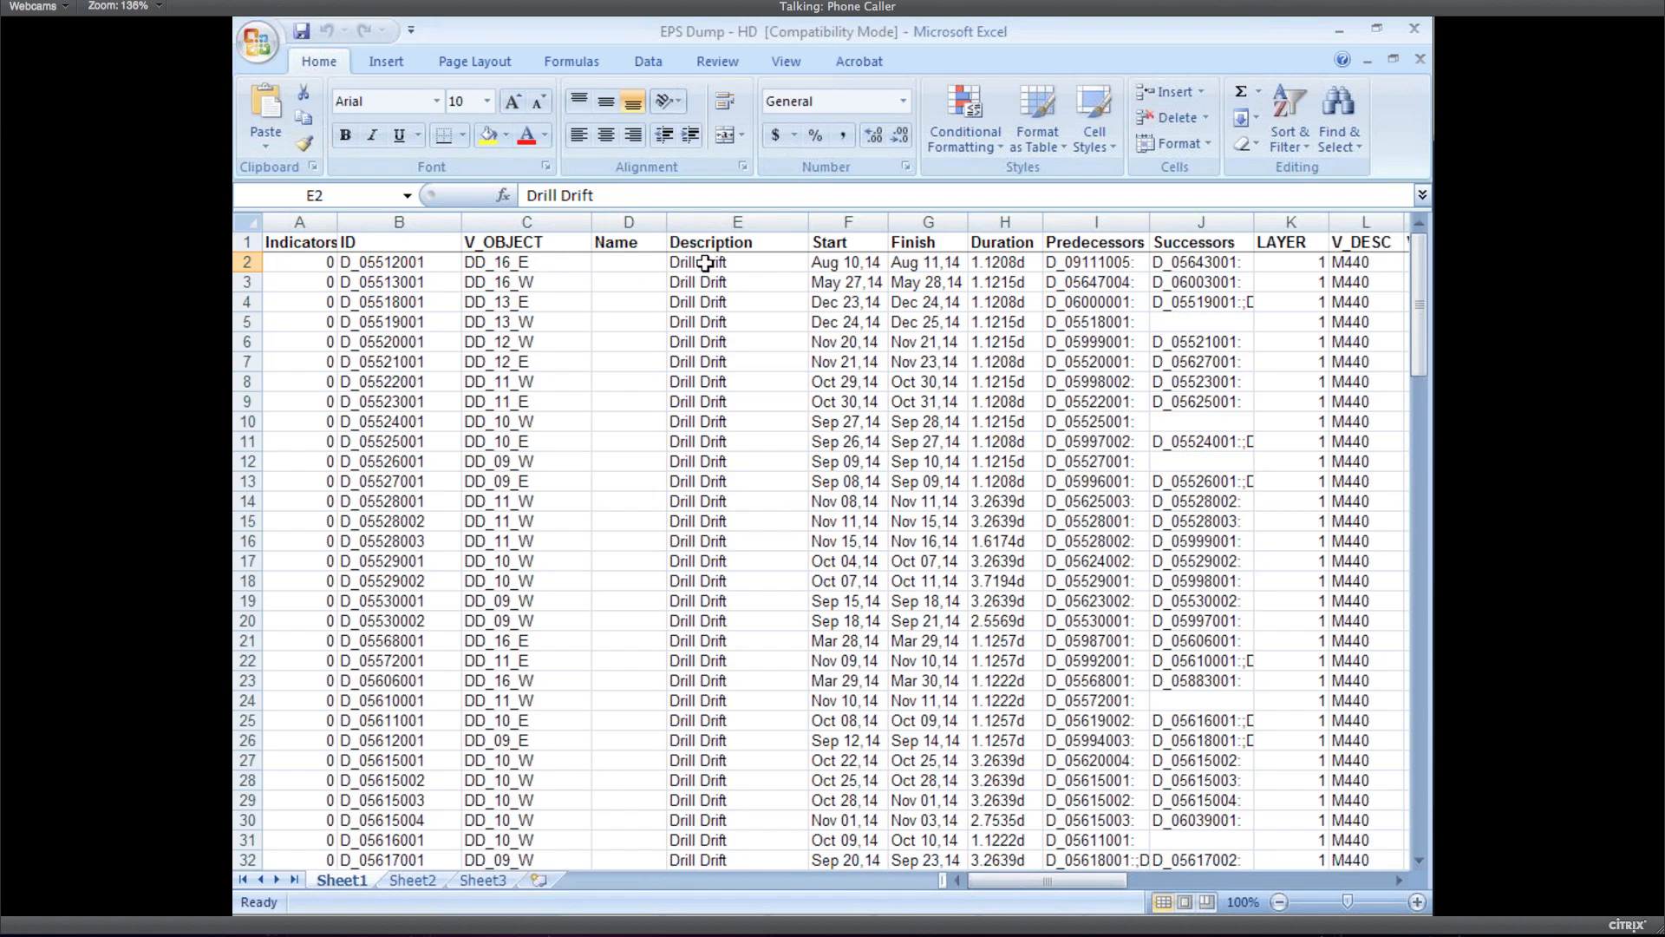
key(Right)
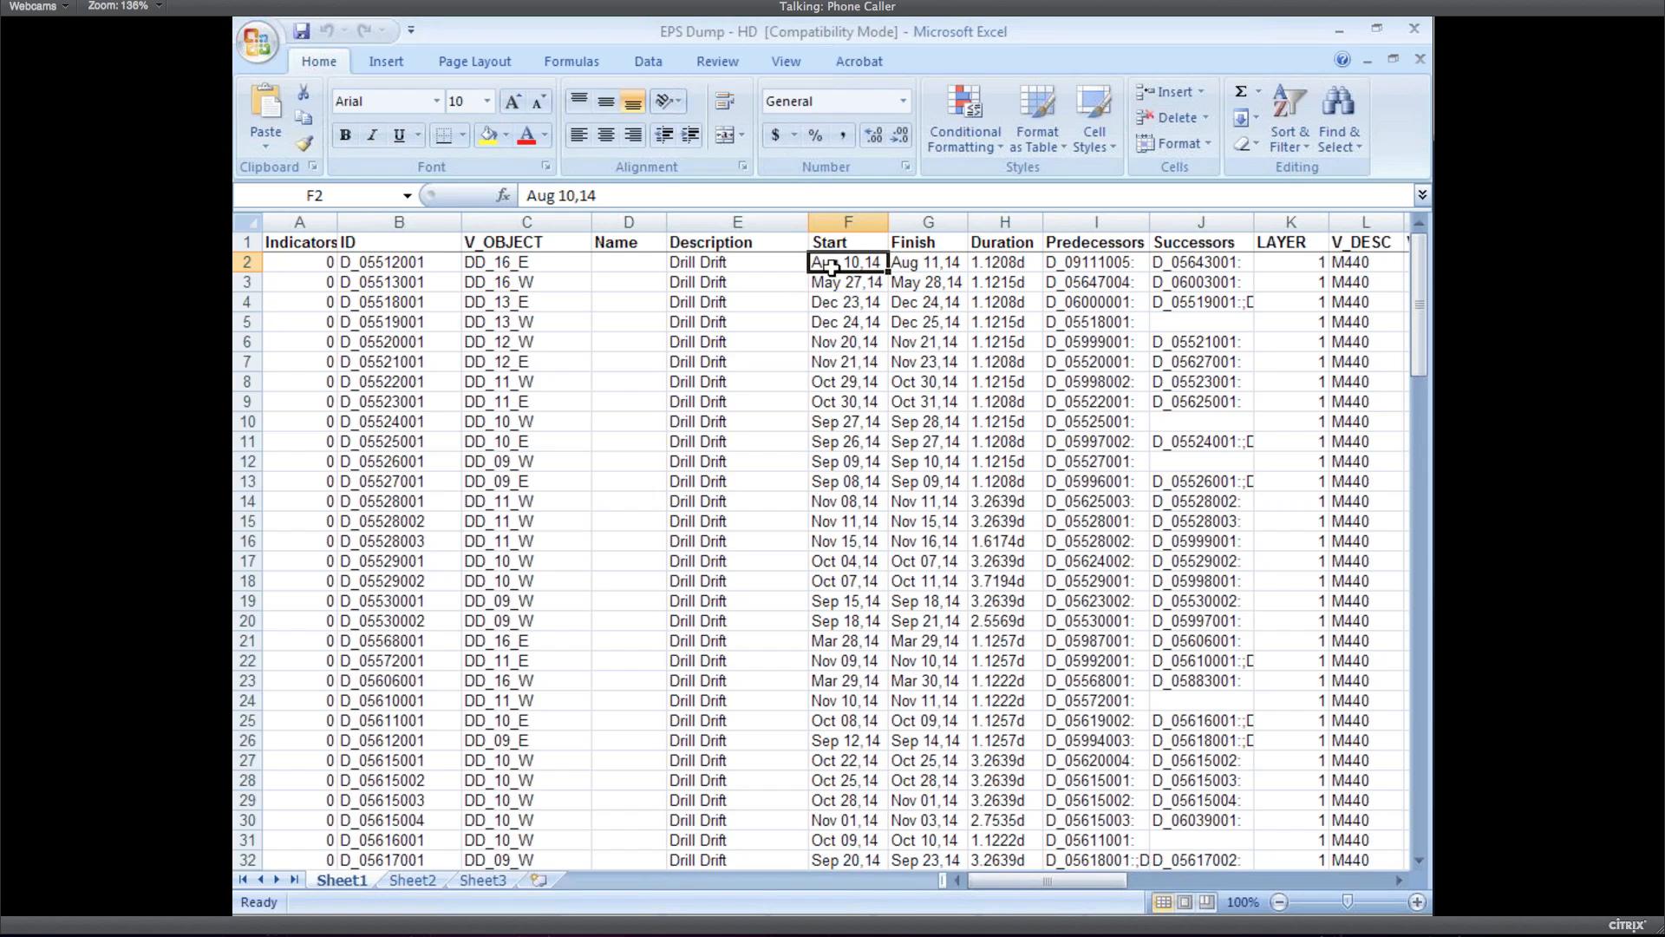
key(Left)
key(Left)
key(Left)
key(Left)
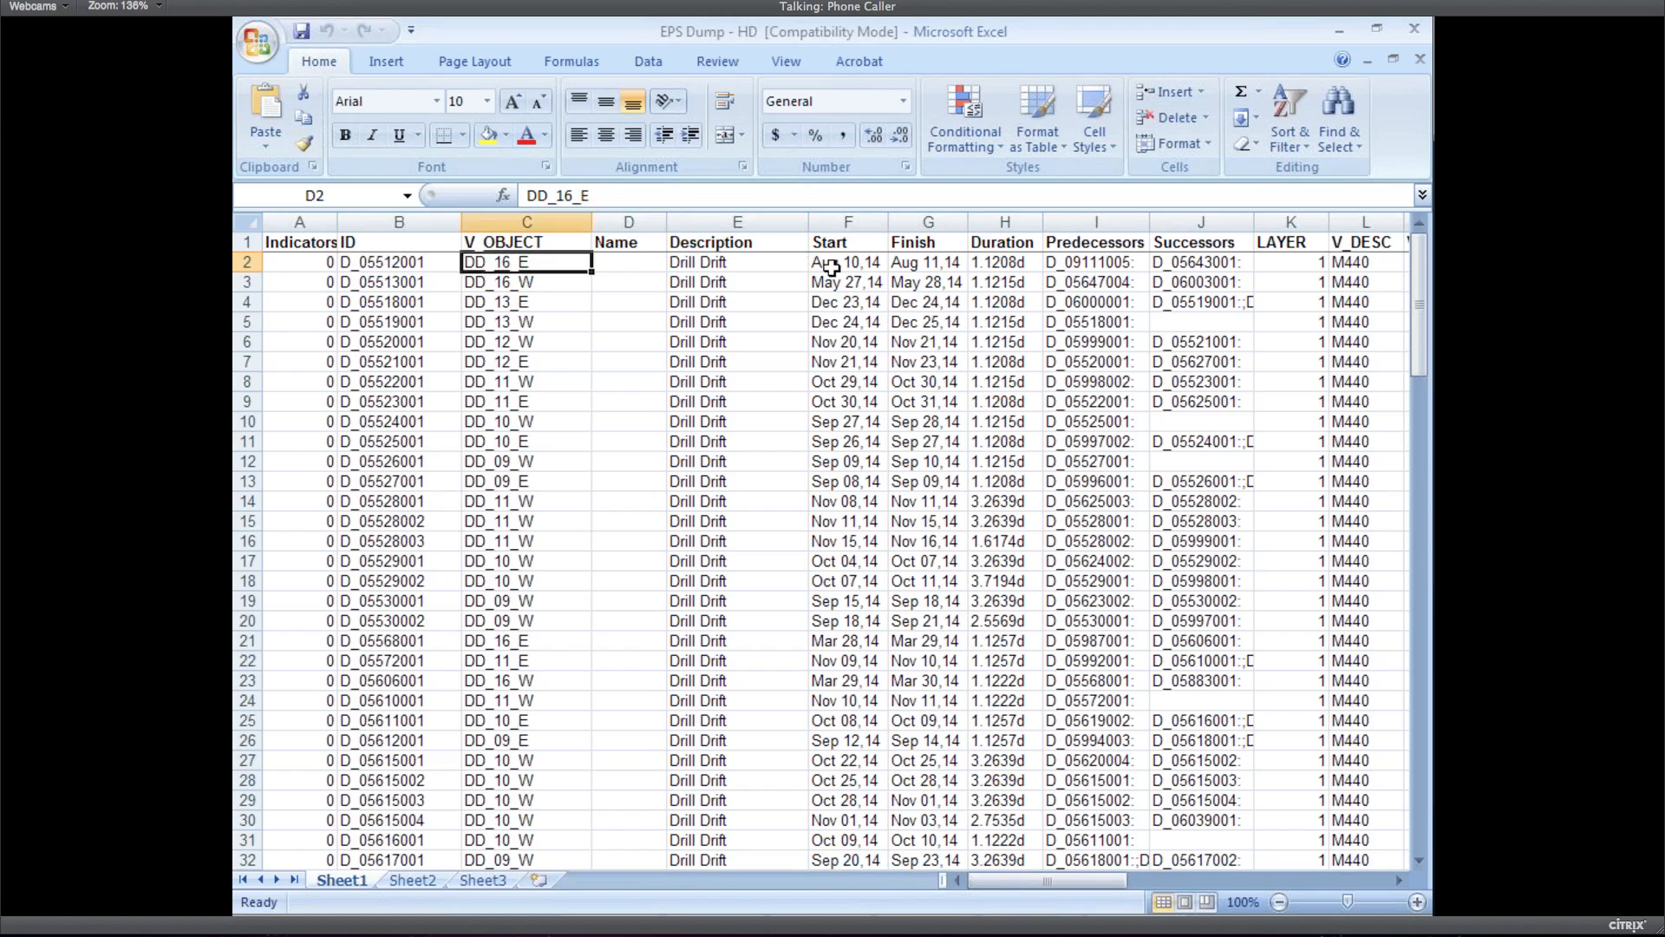
key(Right)
key(Right)
key(Right)
key(Right)
key(Right)
key(Right)
key(Right)
key(Right)
key(Right)
key(Right)
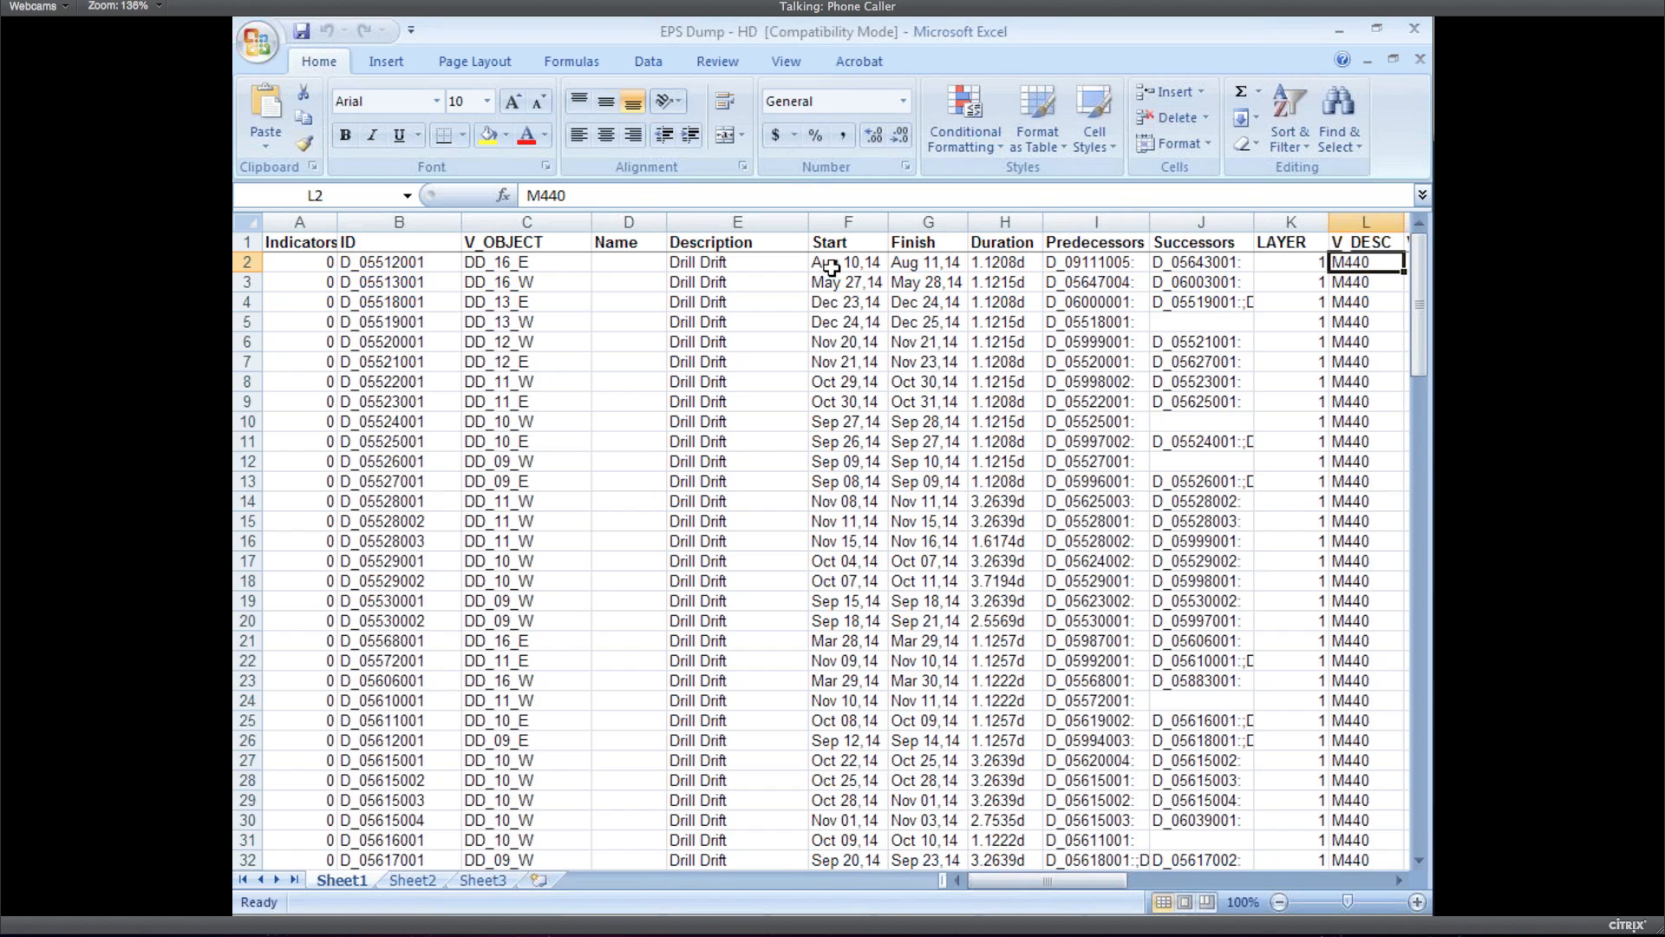
key(Right)
key(Right)
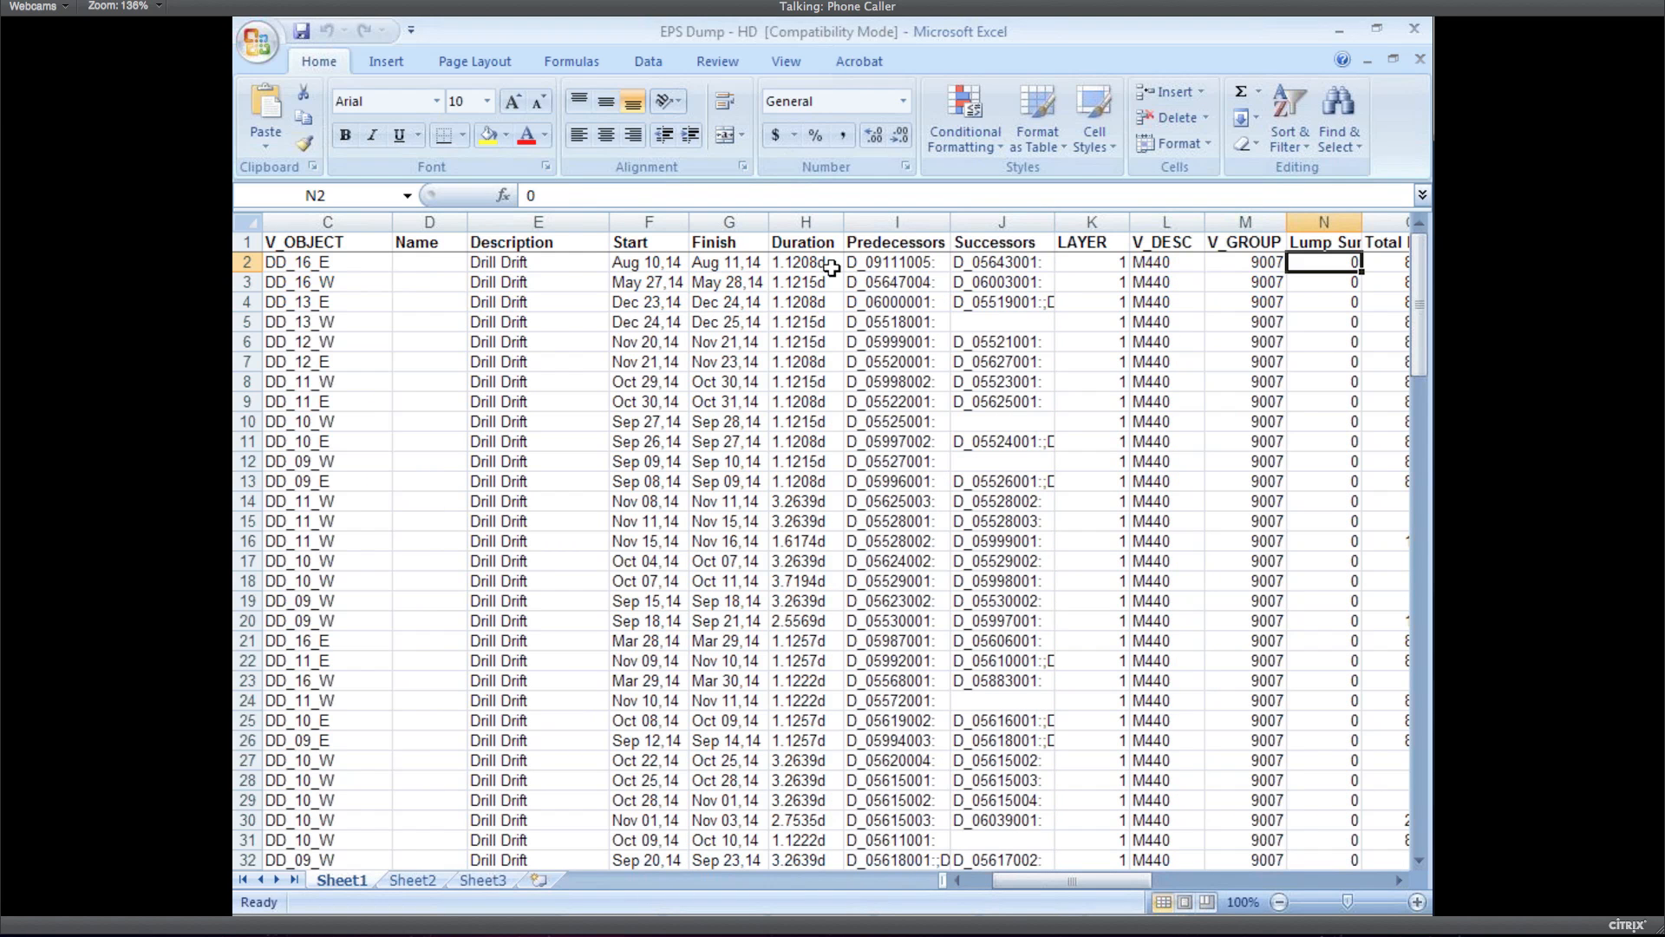
click(1385, 264)
click(573, 264)
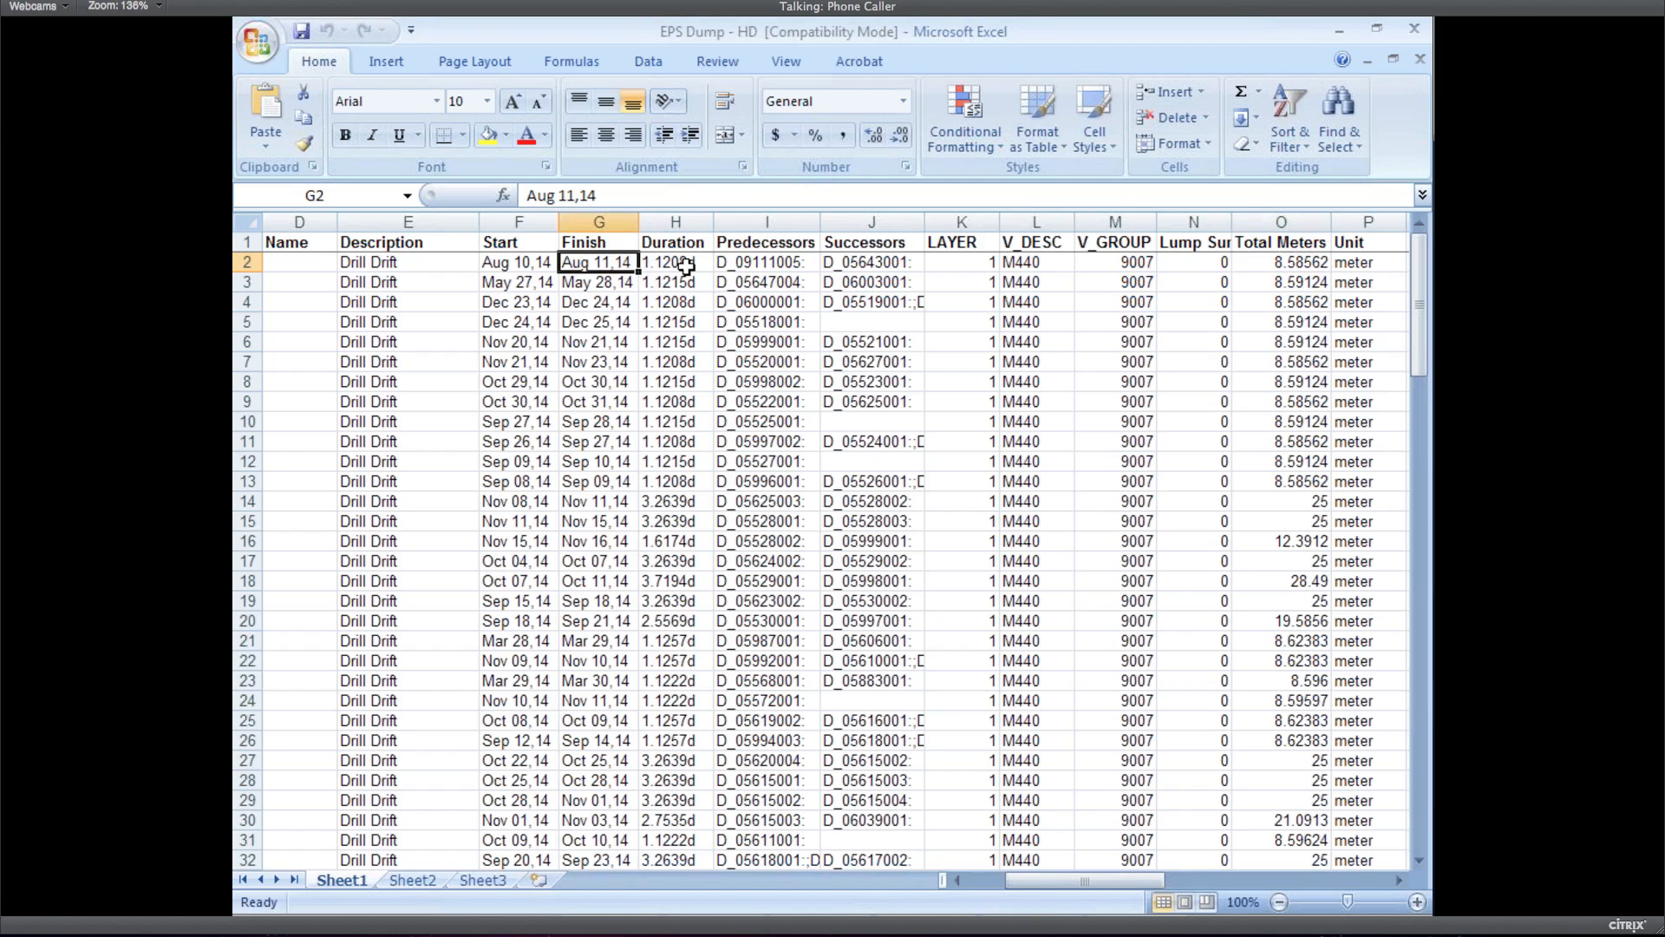
key(Left)
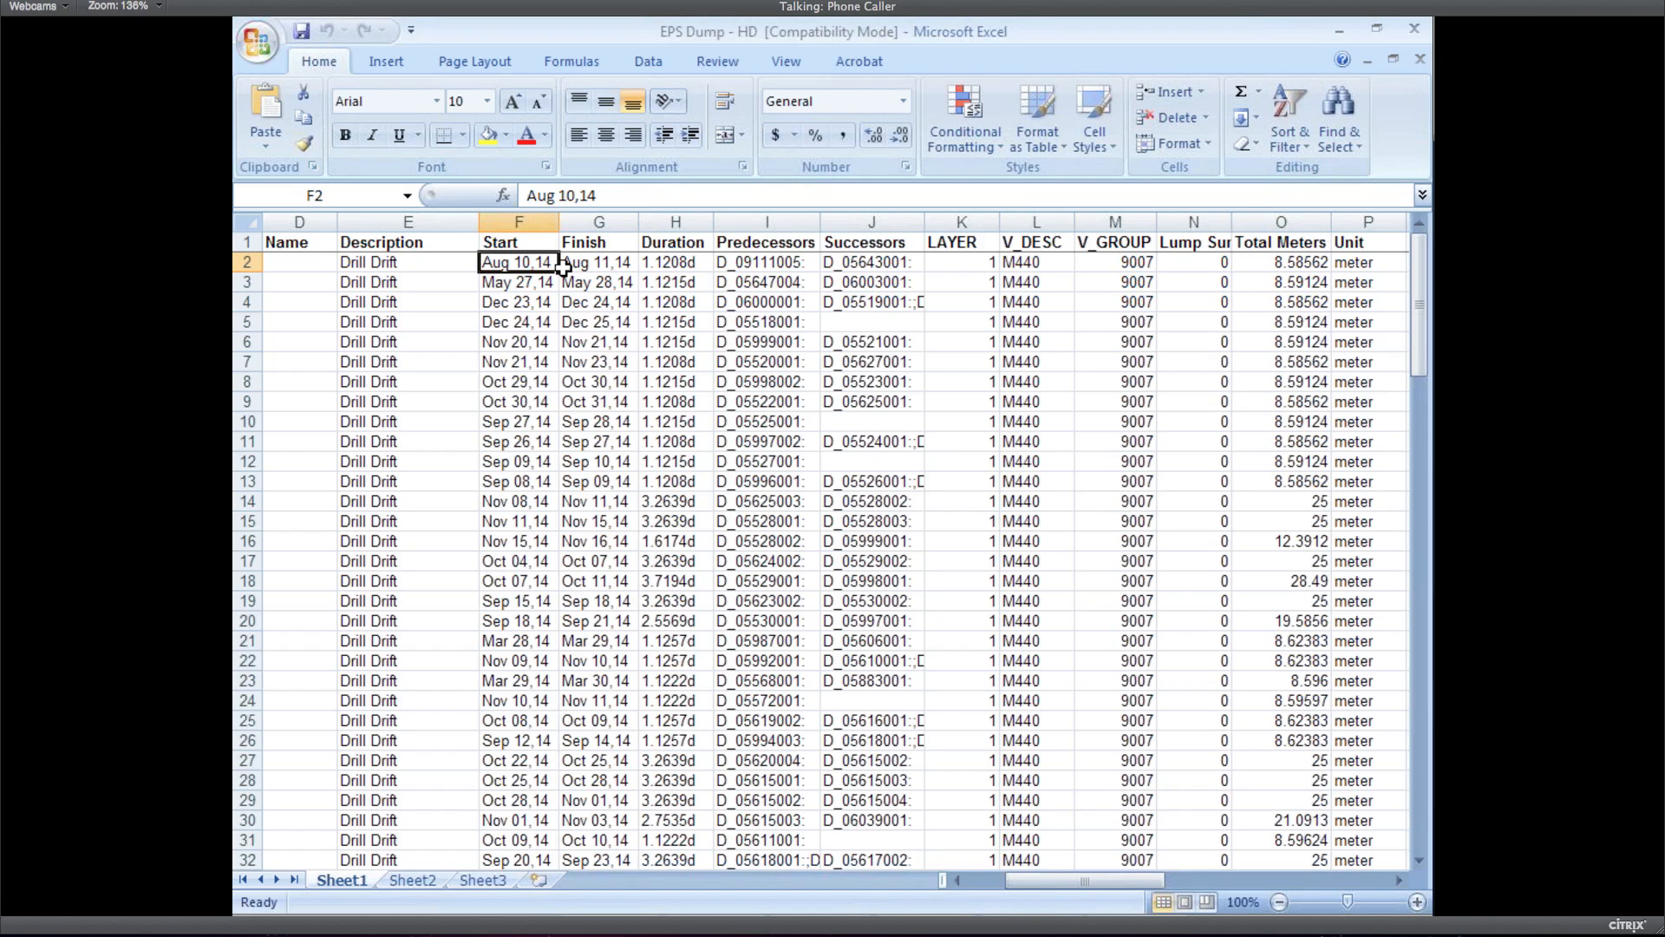
click(599, 265)
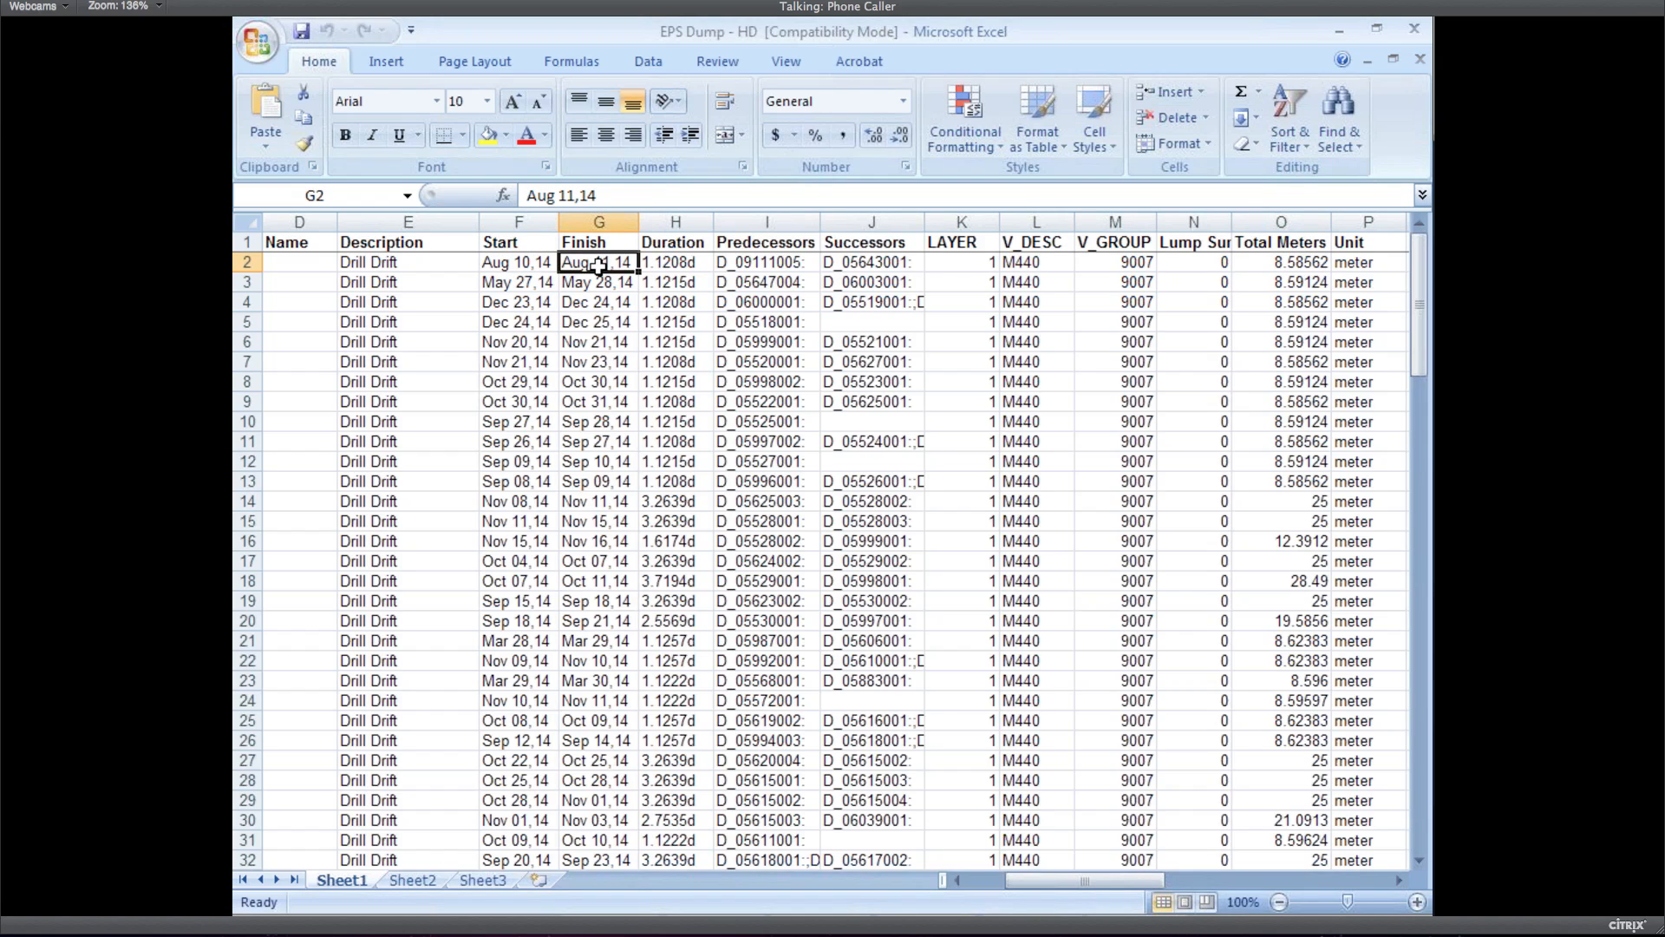
key(Left)
key(Left)
key(Left)
key(Left)
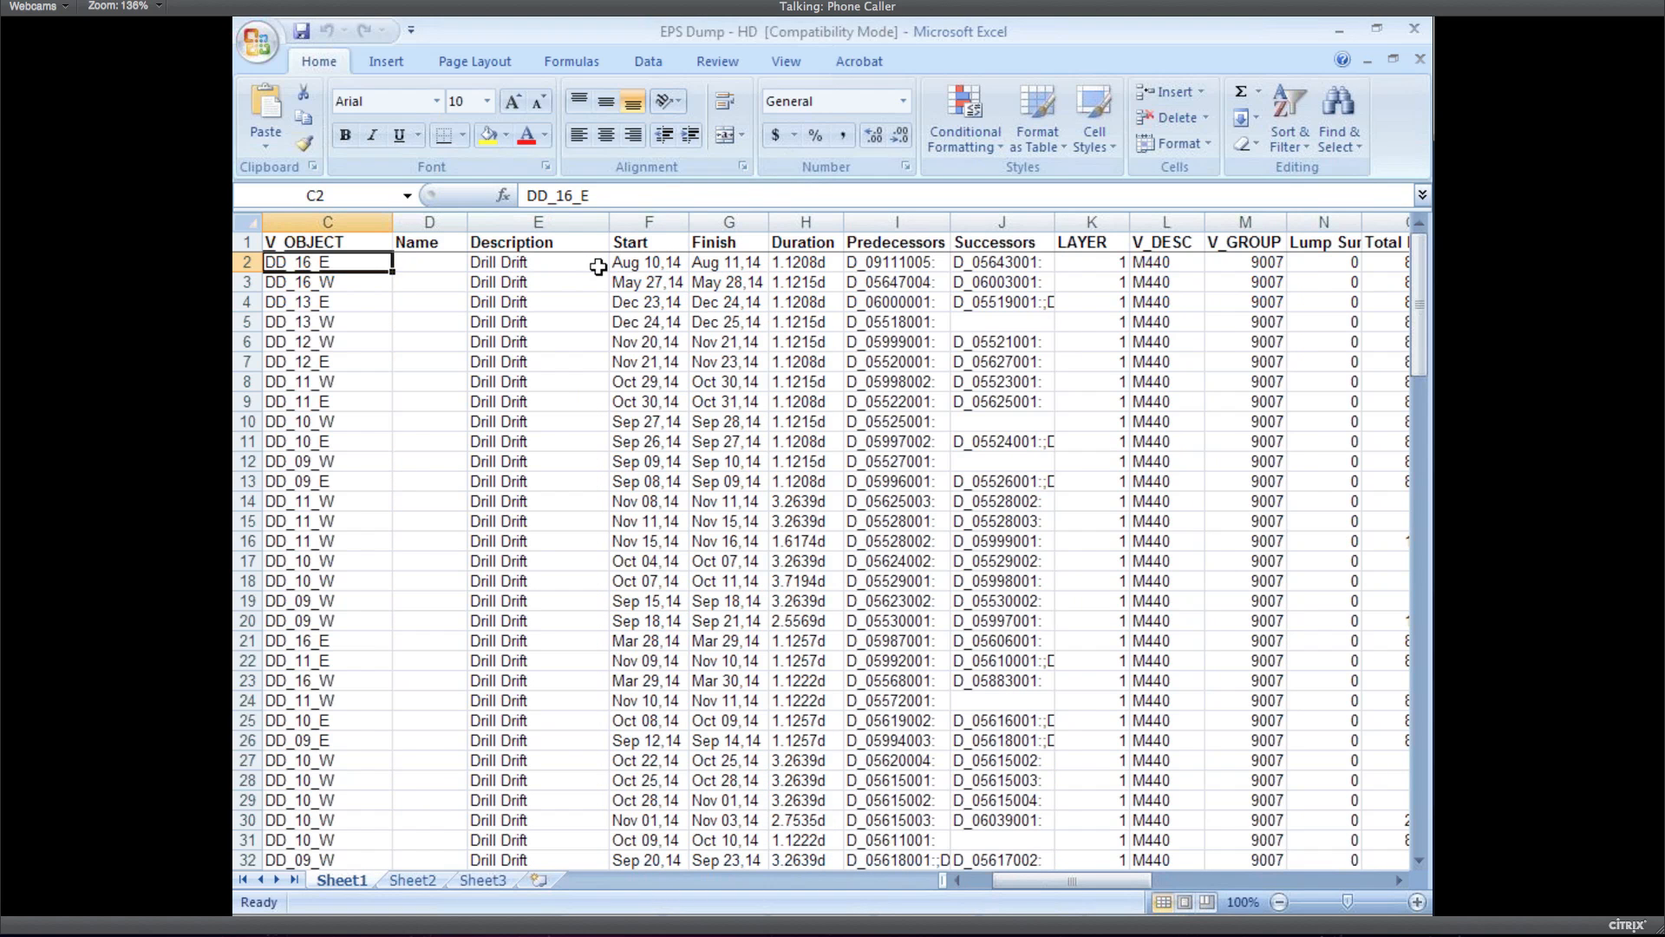
key(Left)
key(Left)
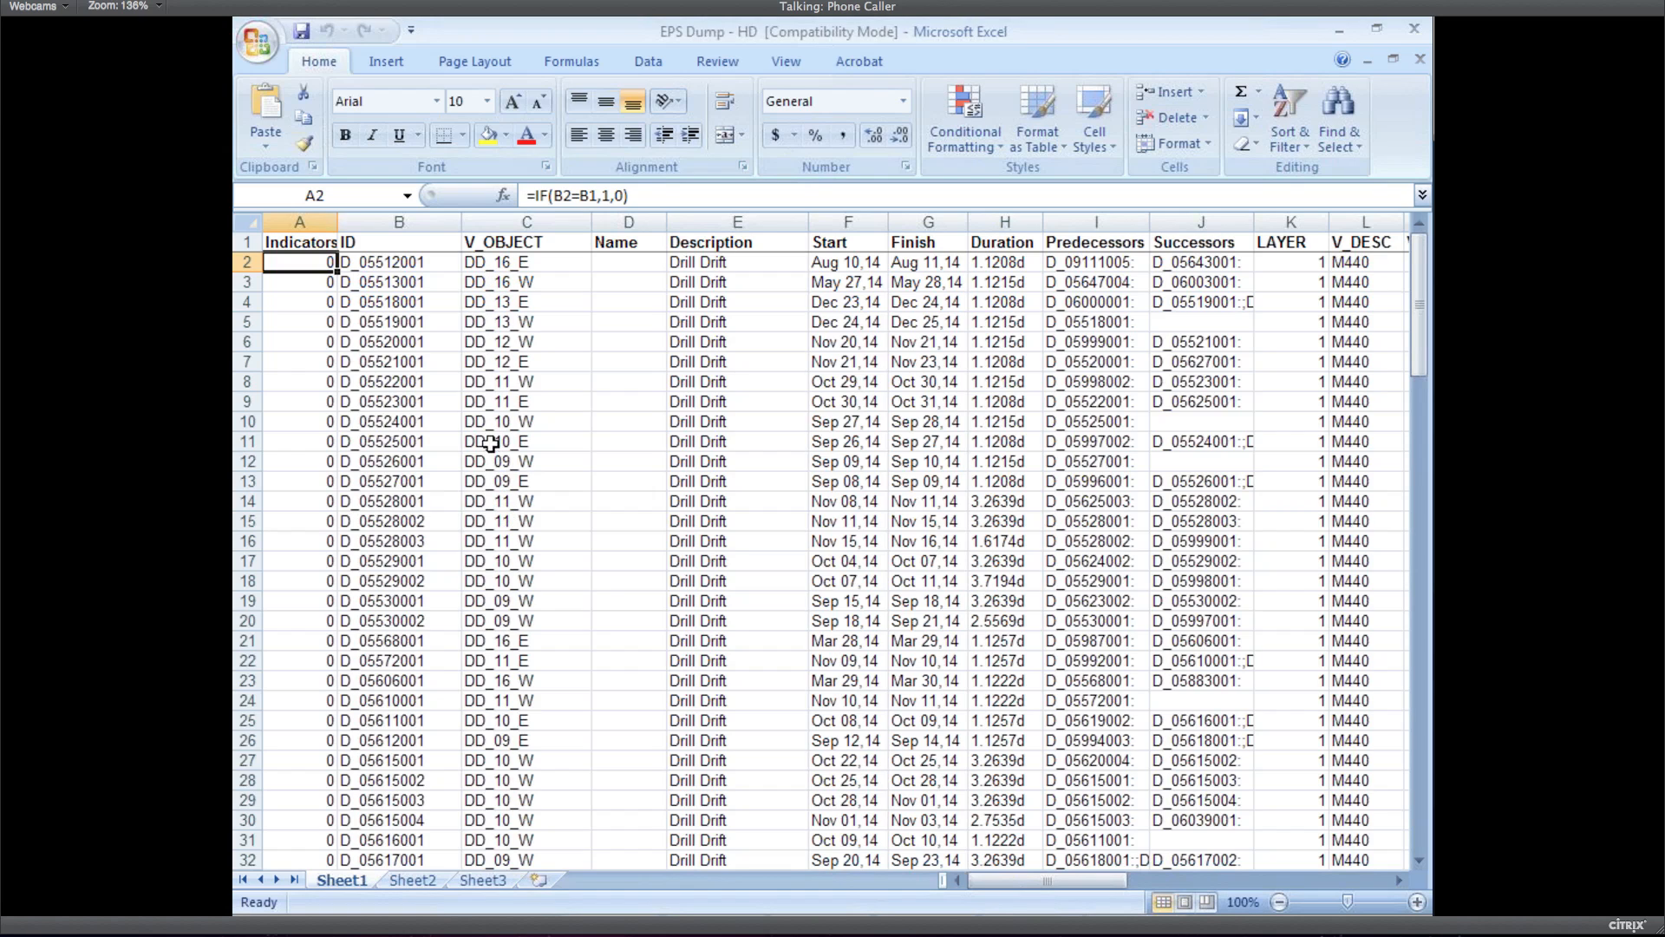
Inspect V_OBJECT values and Start dates in rows 10, 17, 18, 28 and 29
click(481, 421)
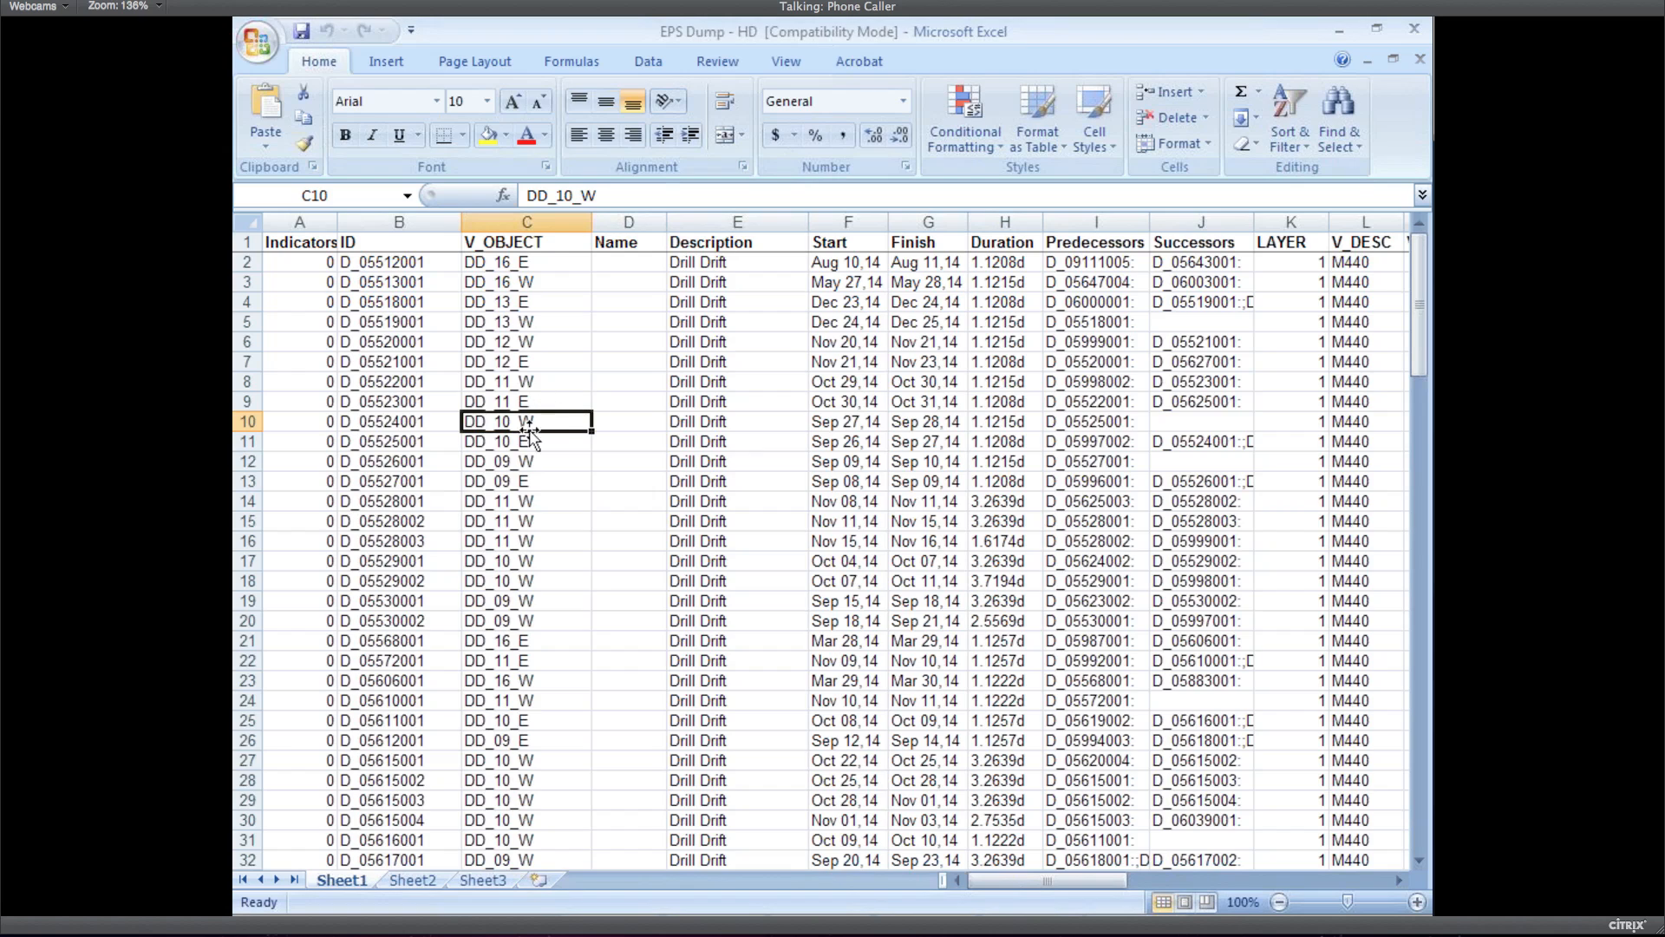
click(502, 560)
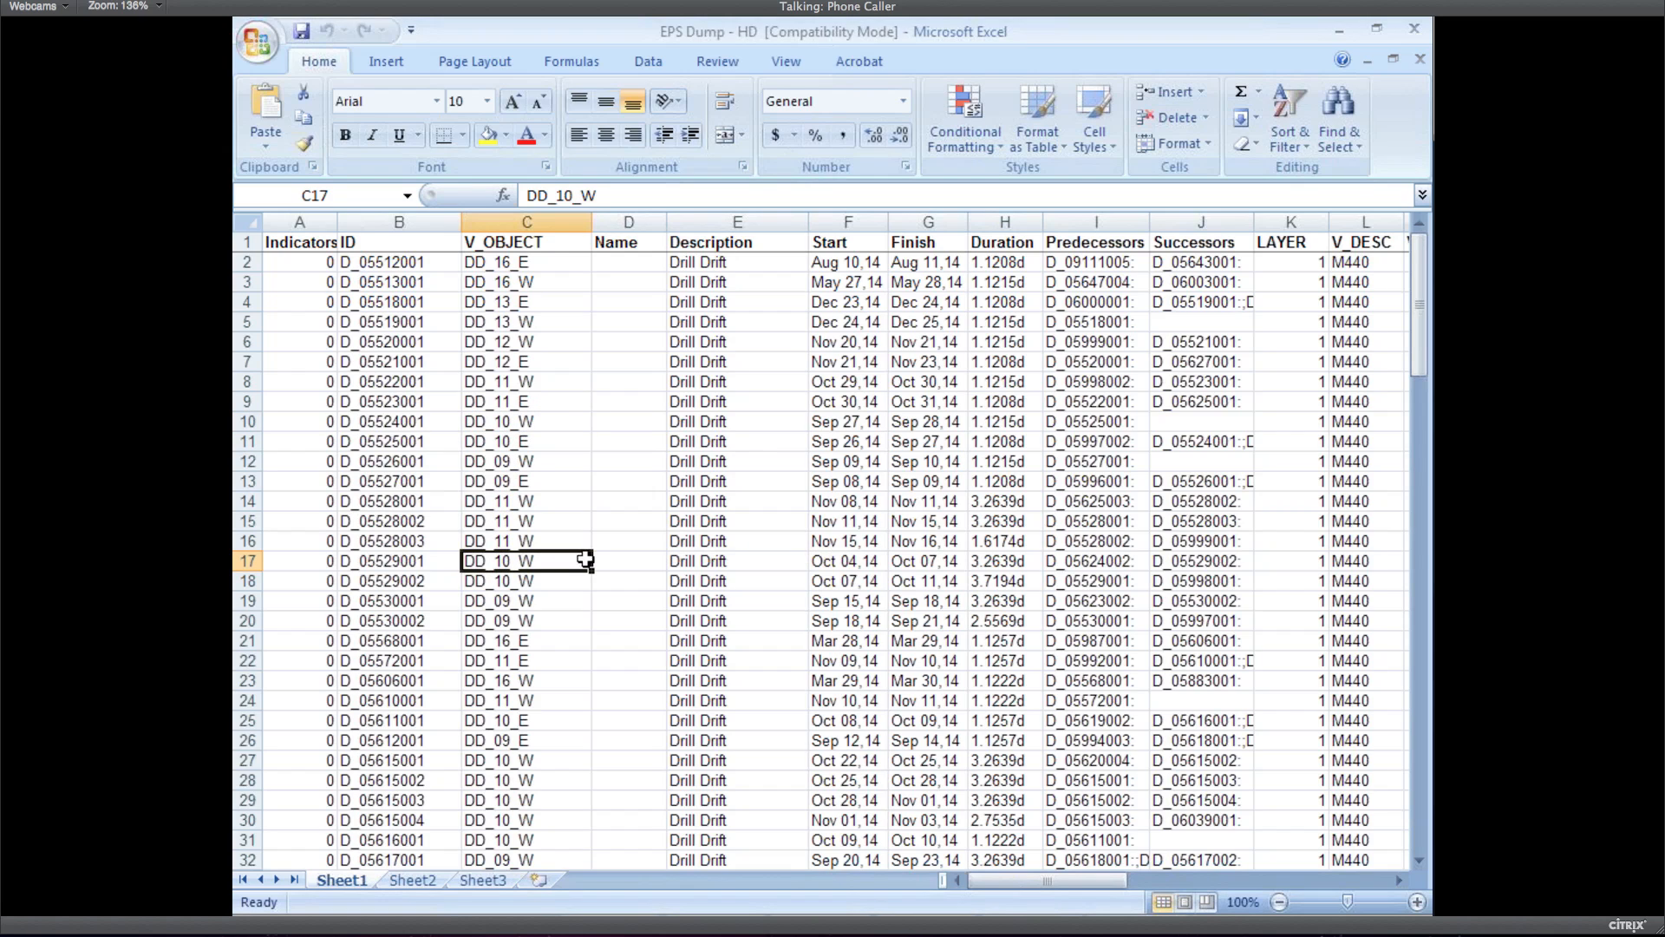
key(Down)
click(841, 581)
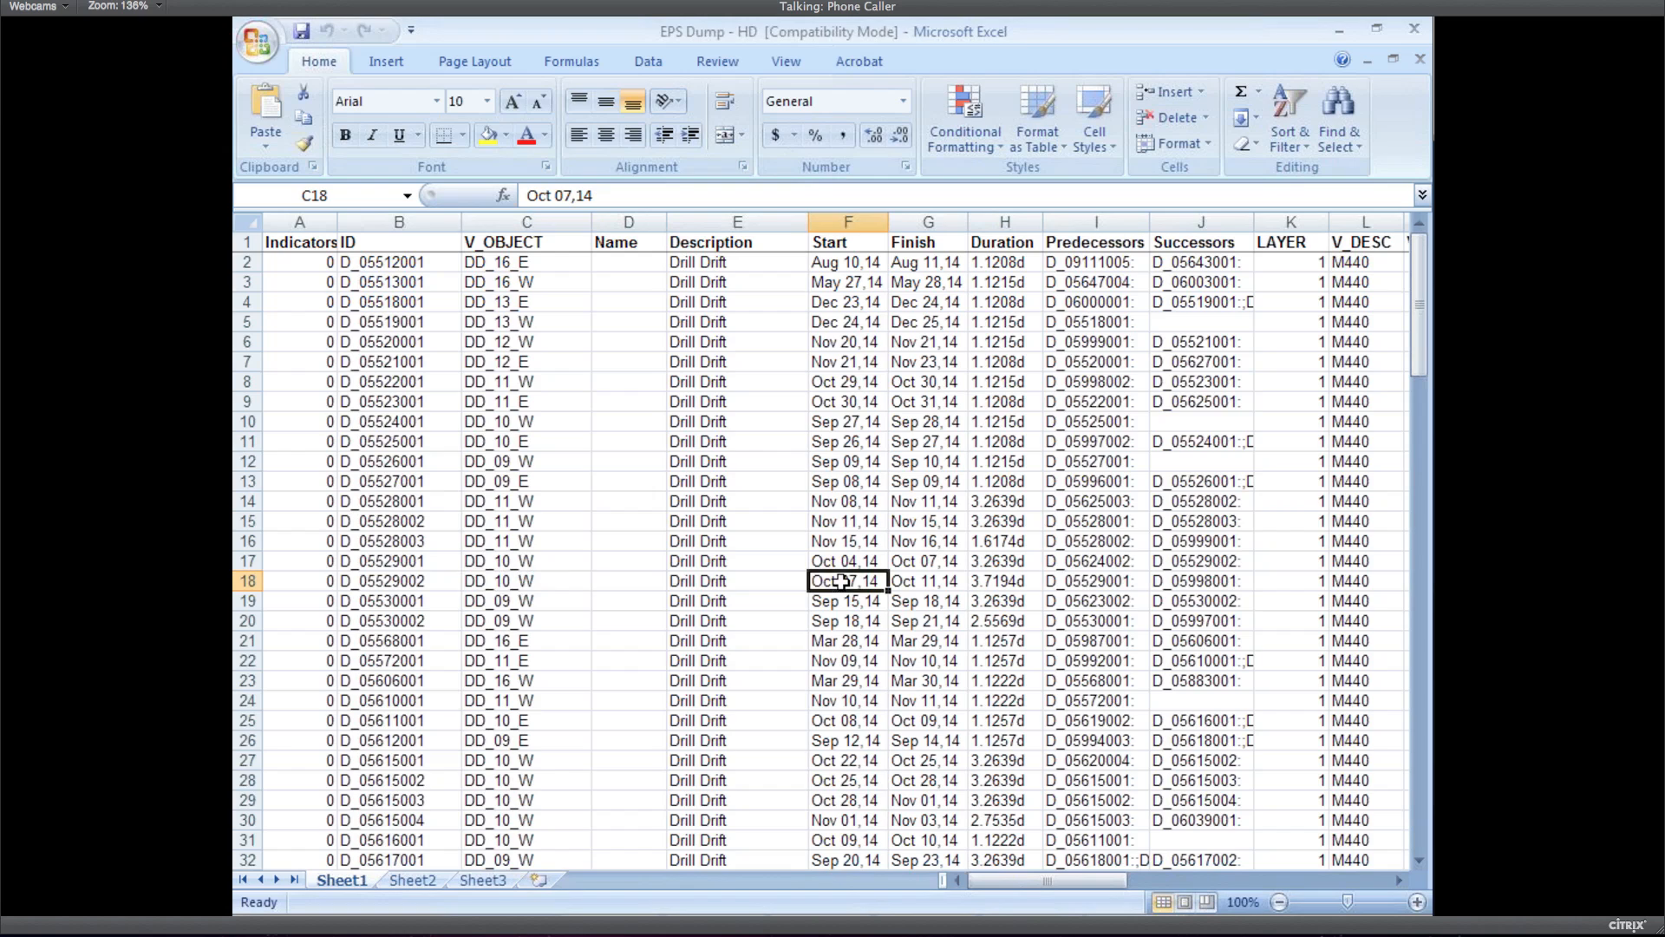
click(490, 781)
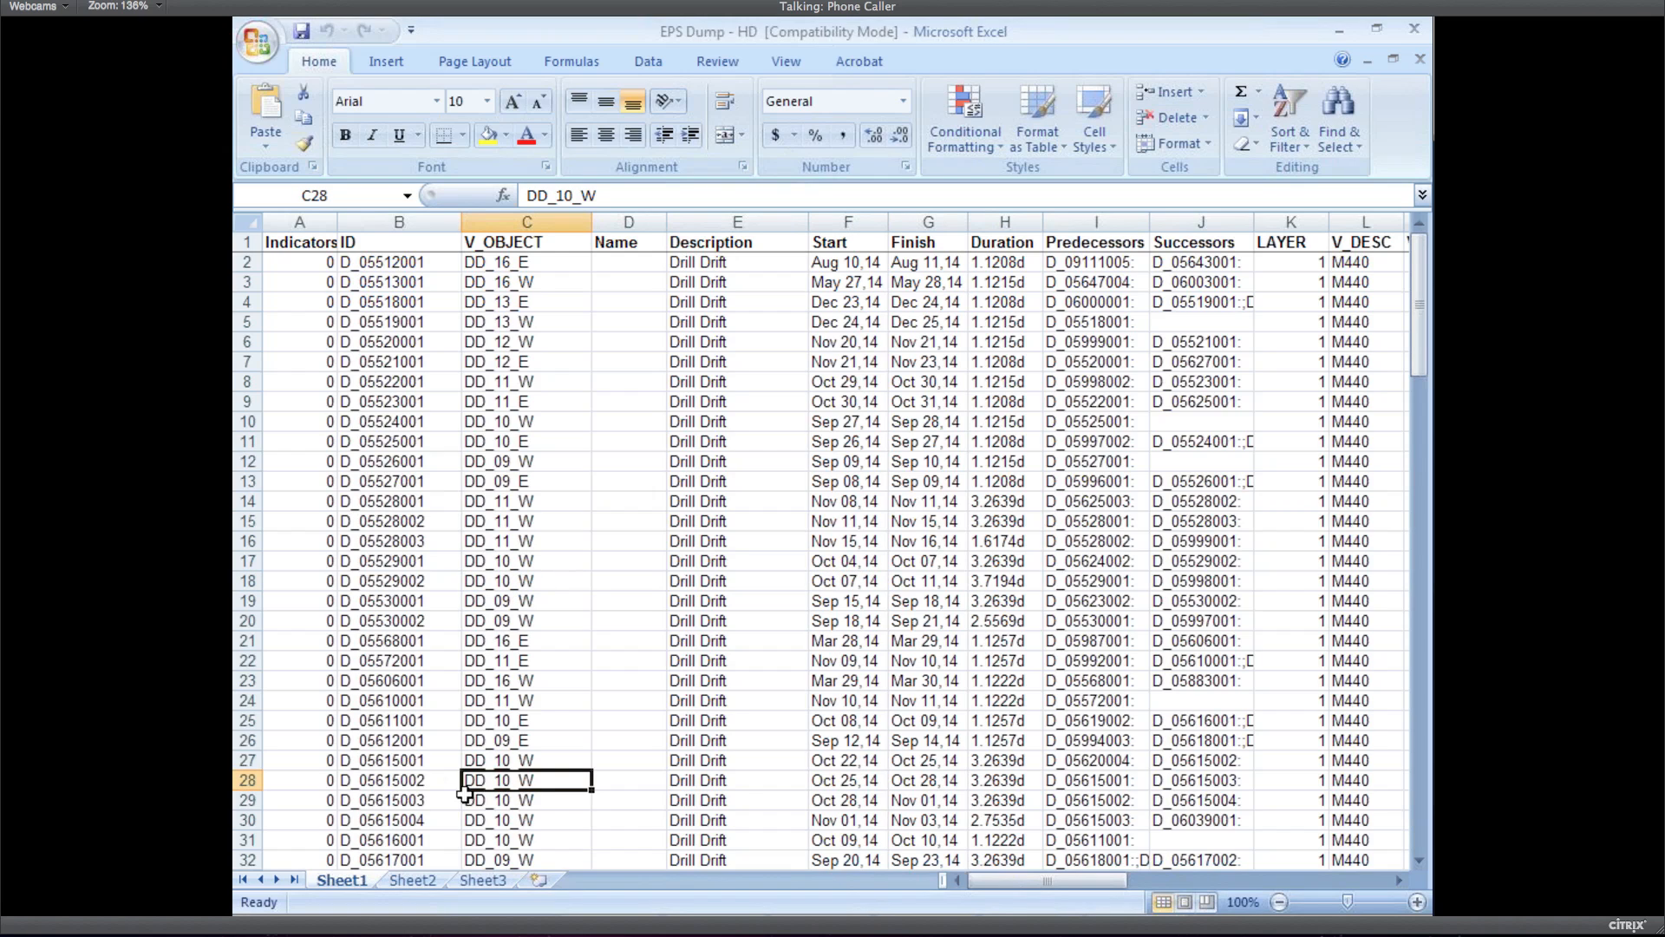
click(839, 783)
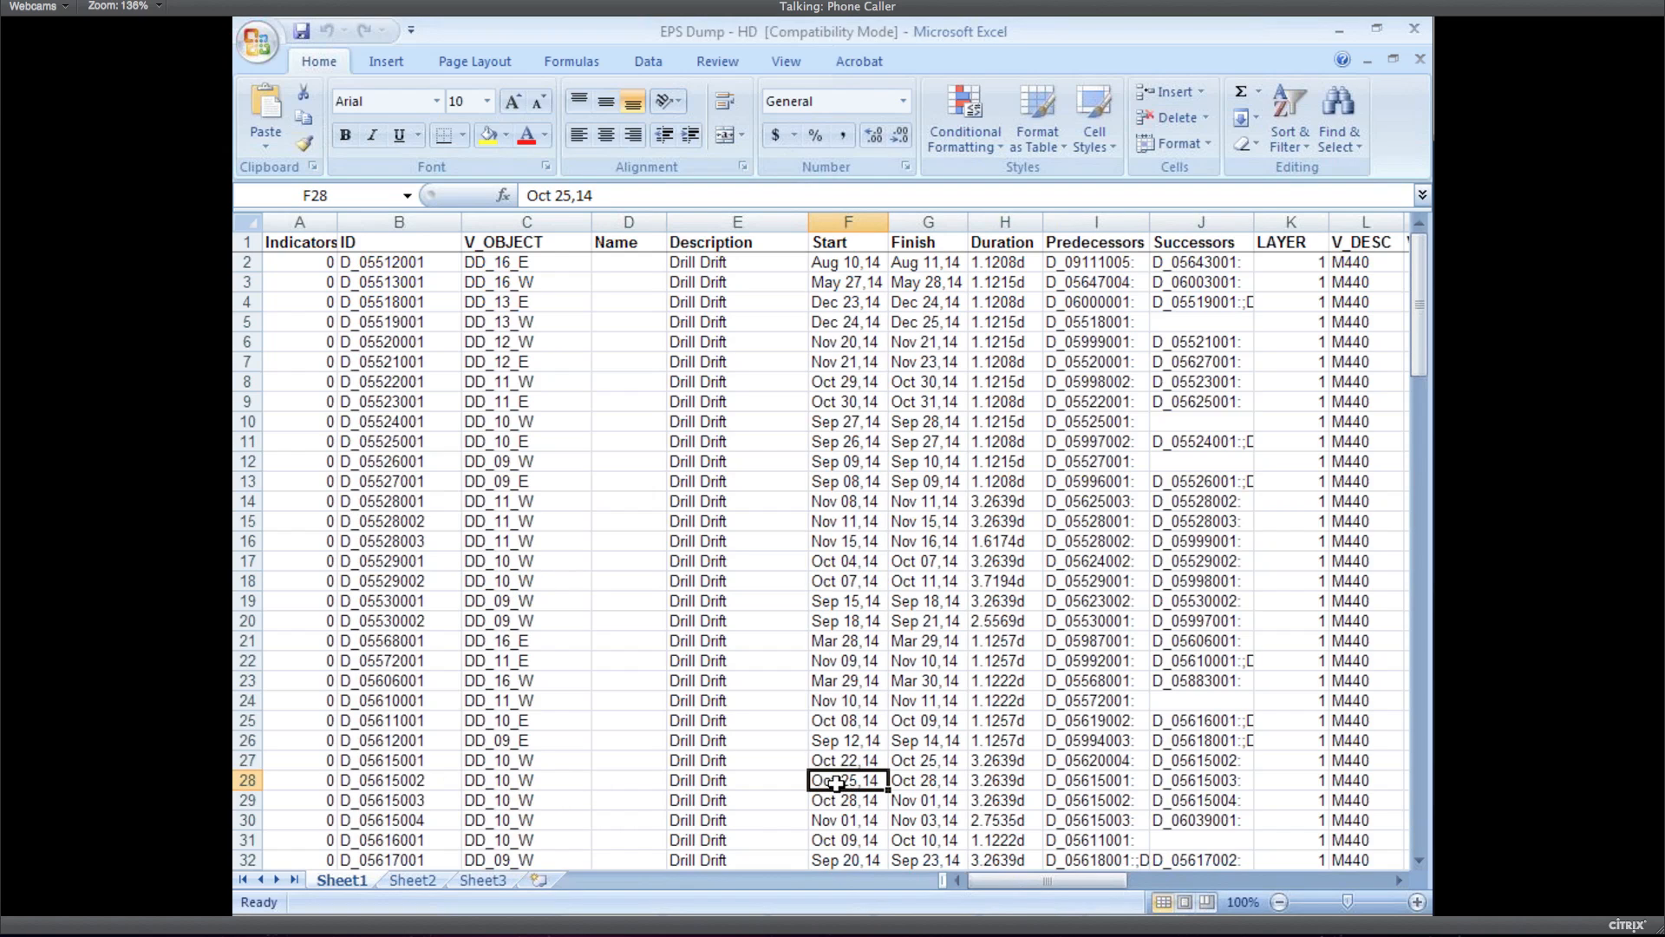
click(832, 800)
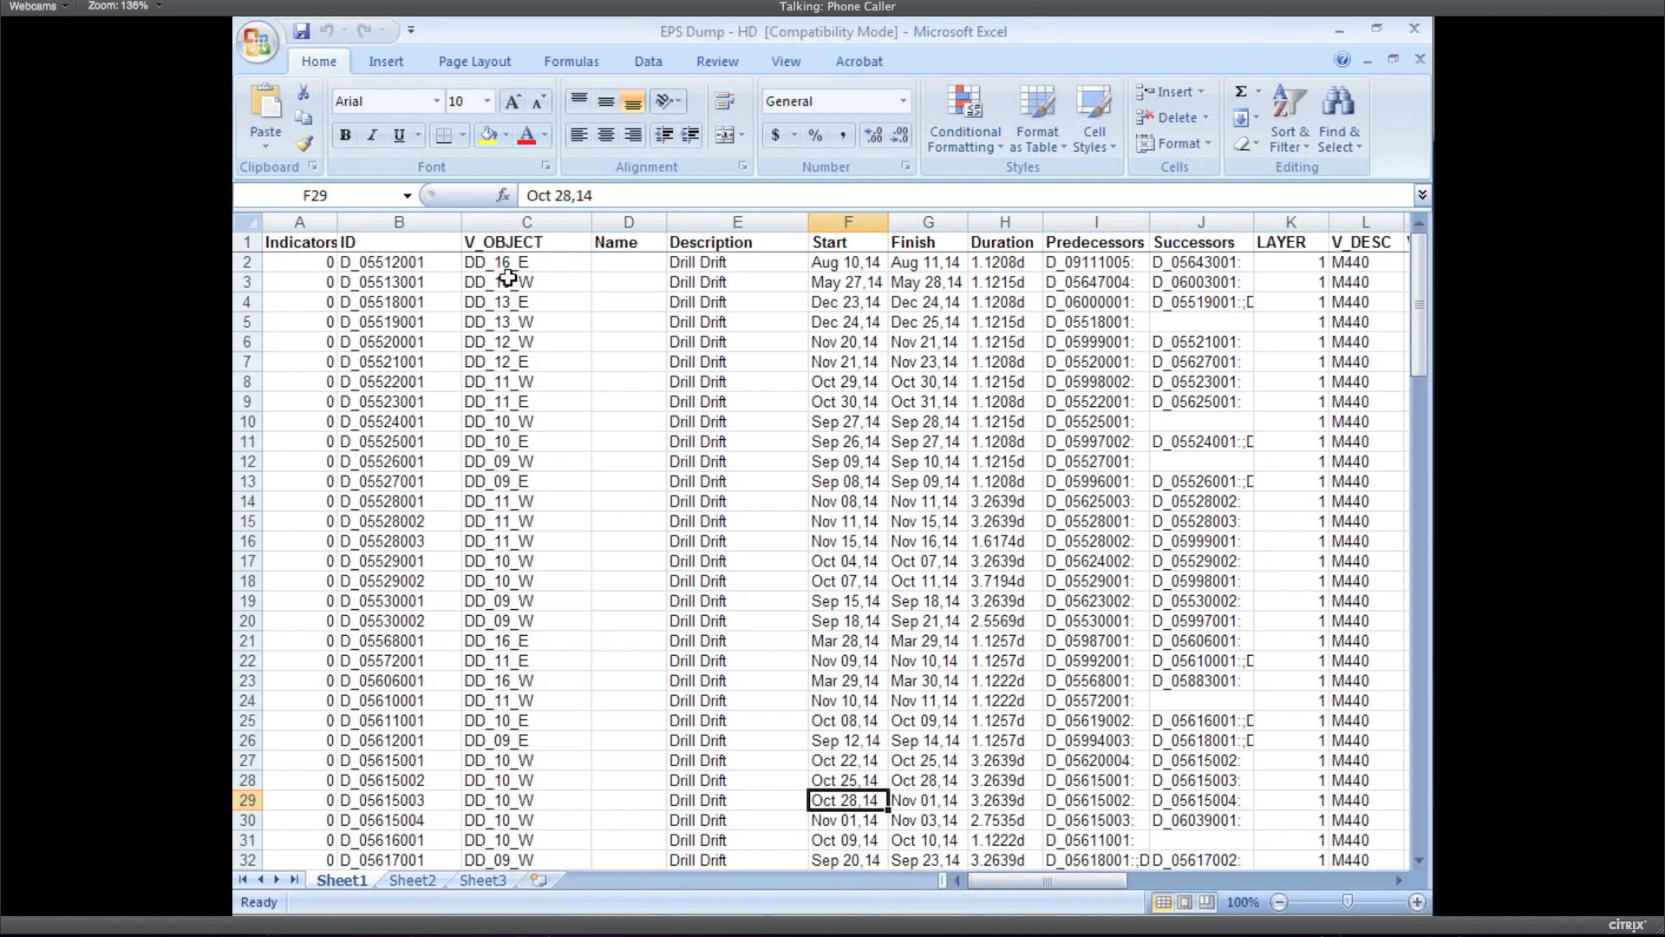
Check V_OBJECT values DD_16_W and DD_13_W and Start date May 27,14, then return to HD
click(502, 283)
click(525, 322)
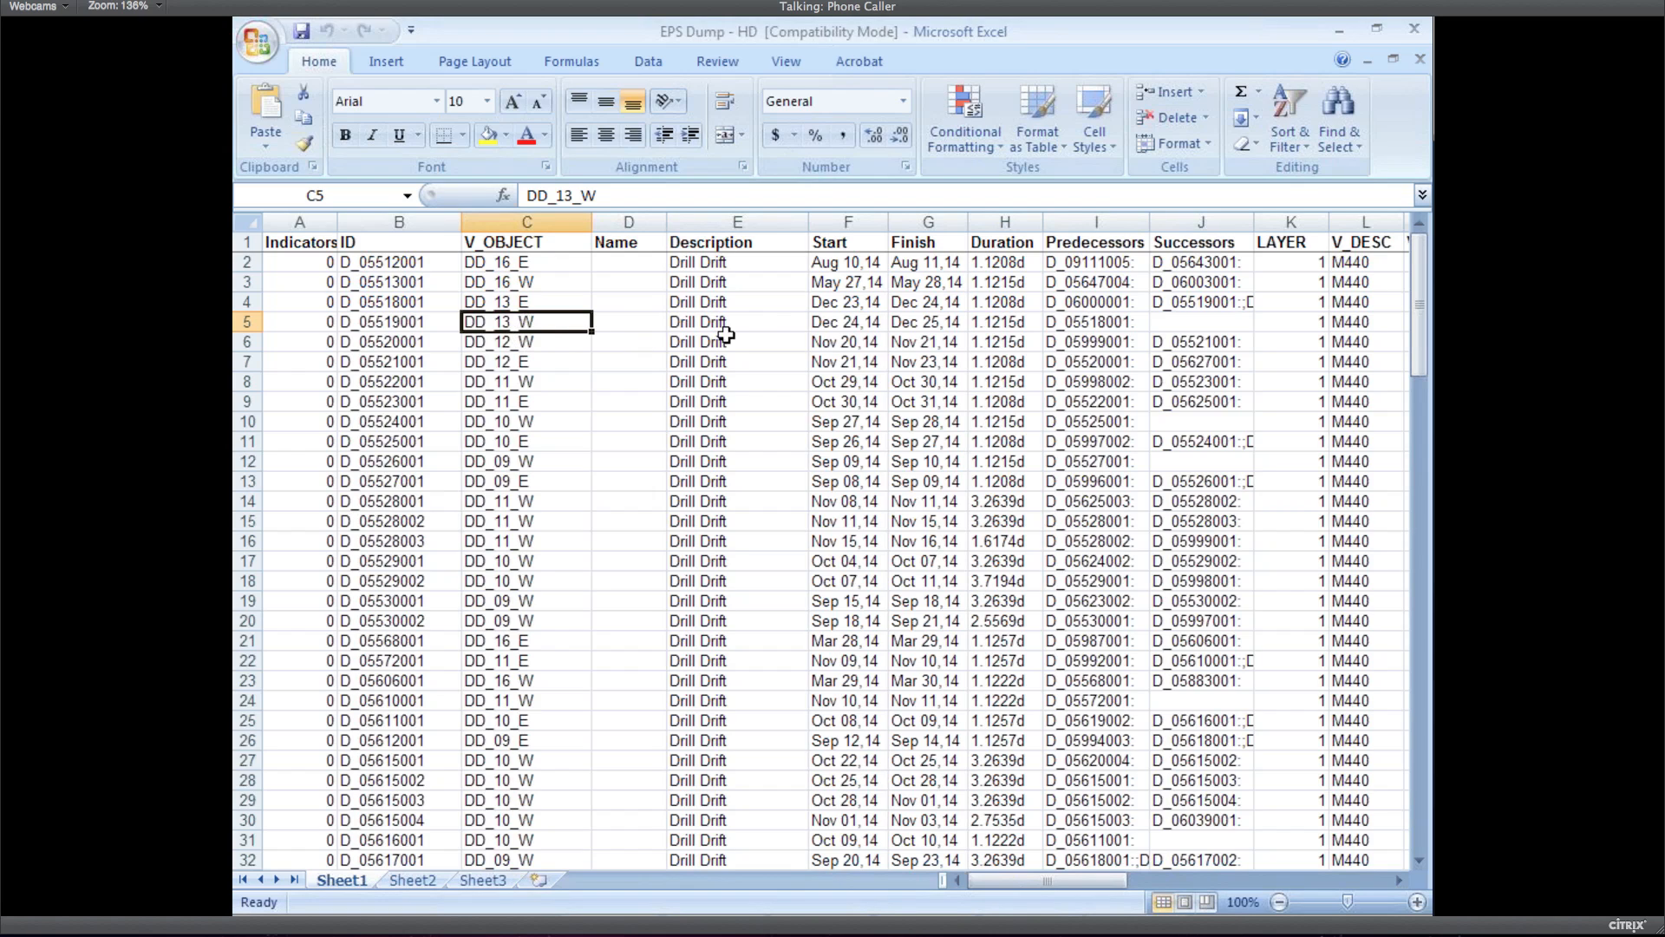
click(827, 285)
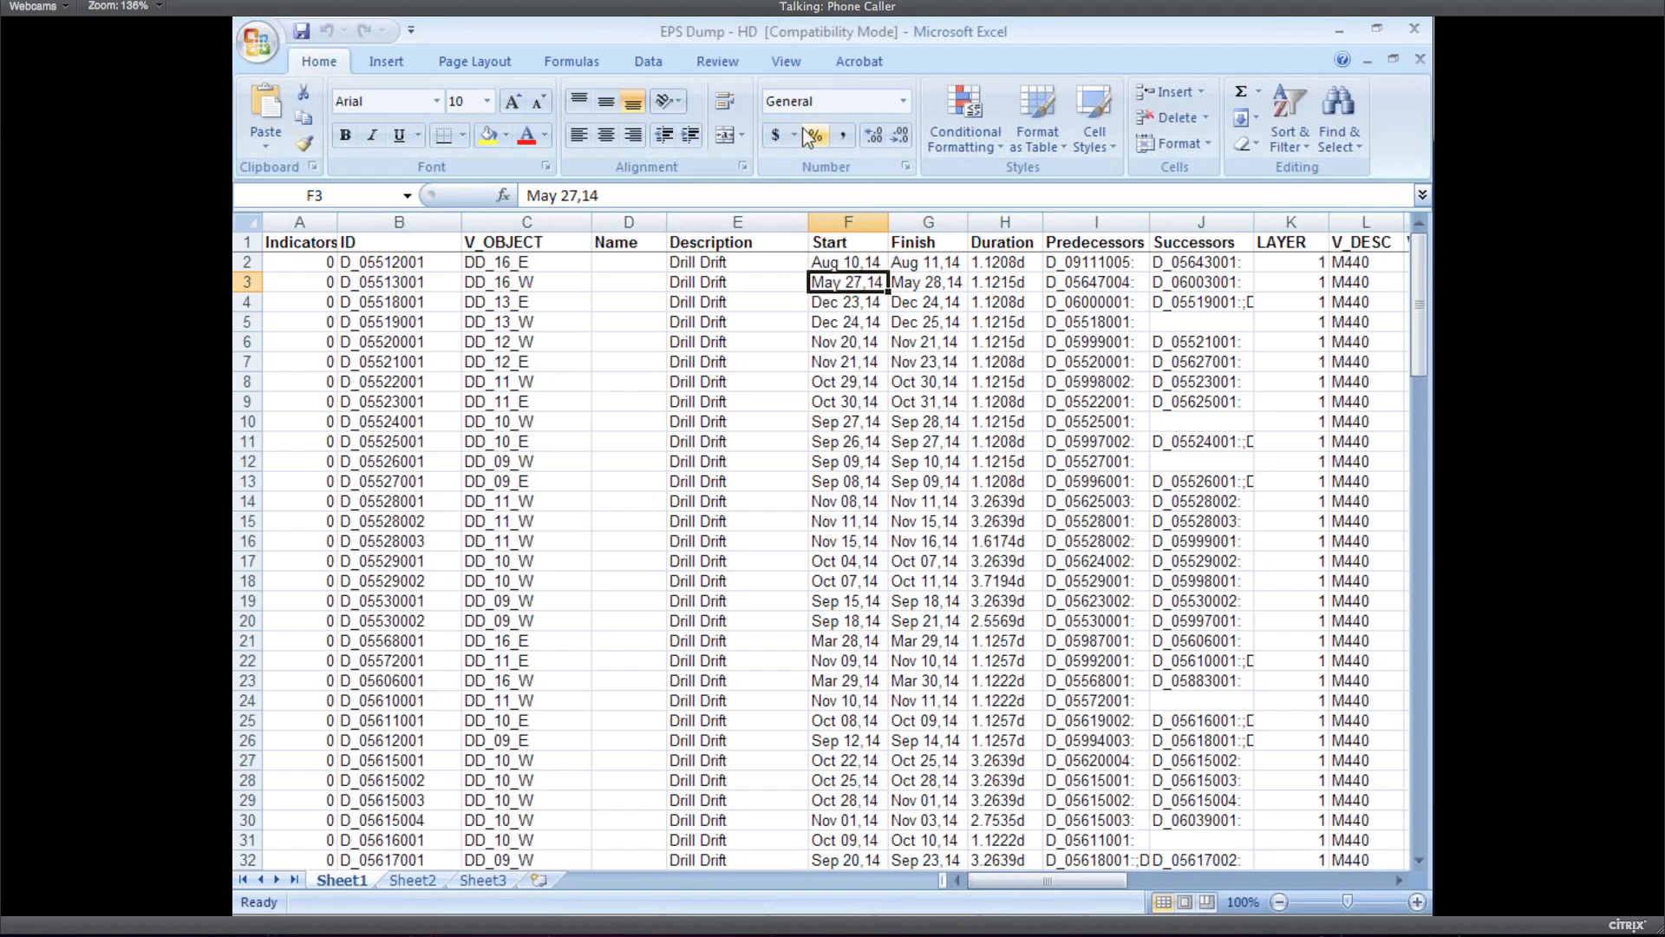
click(814, 906)
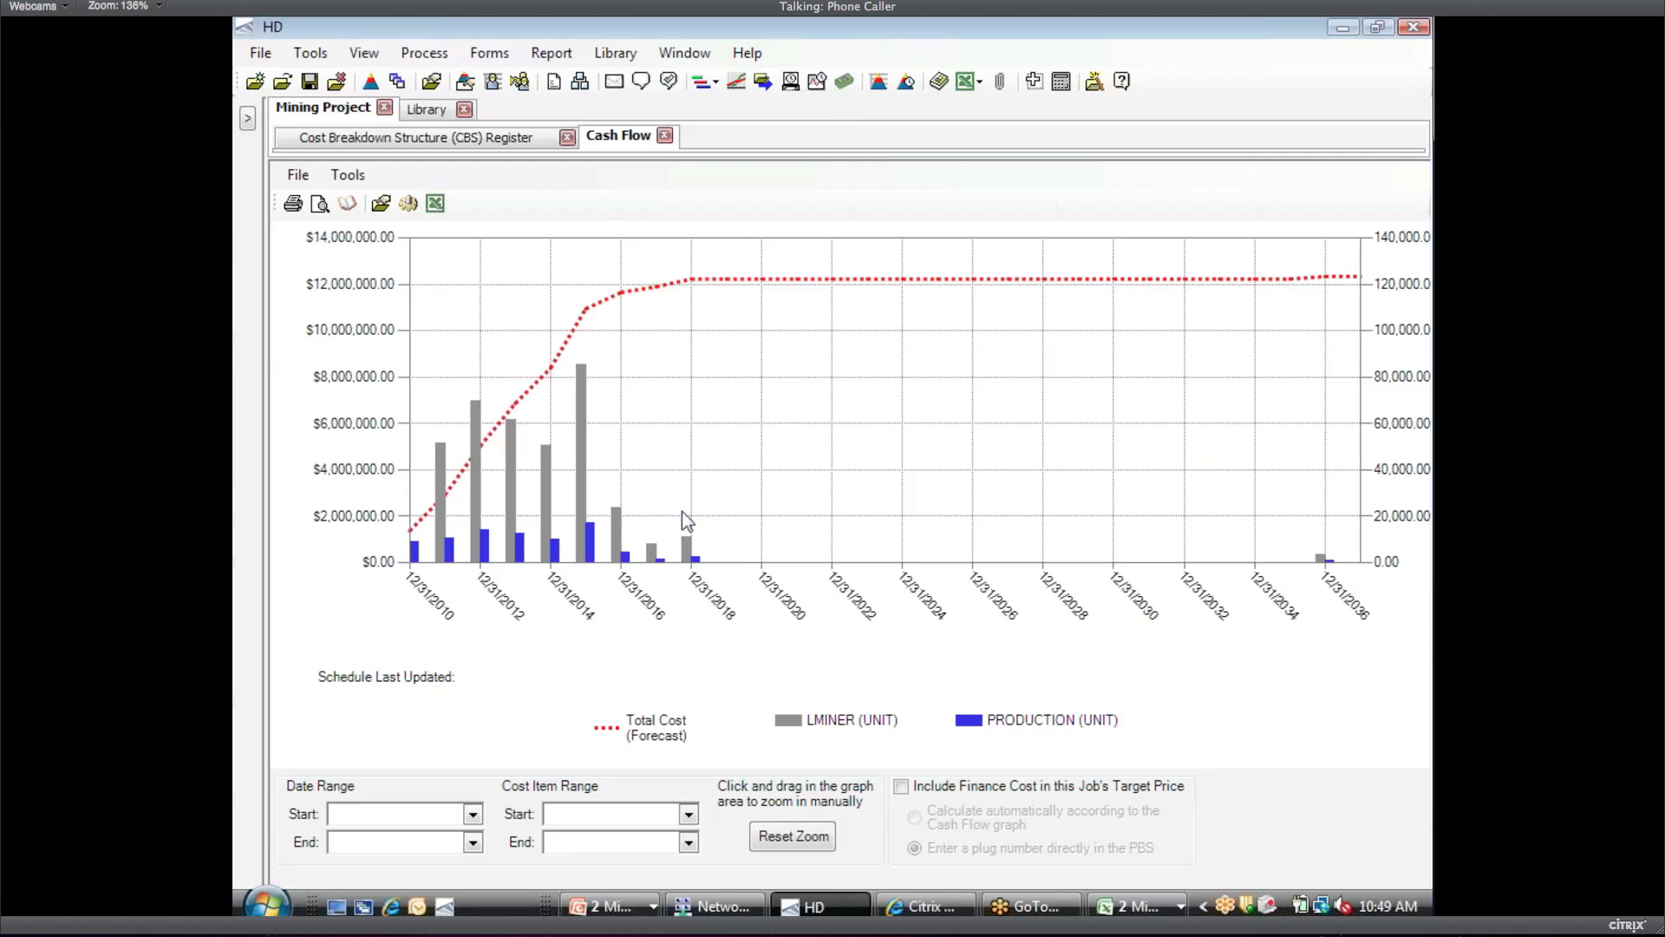
Delete all CBS items, then set up an Excel roll-up-quantities import of EPS Dump - HD.xls
click(668, 136)
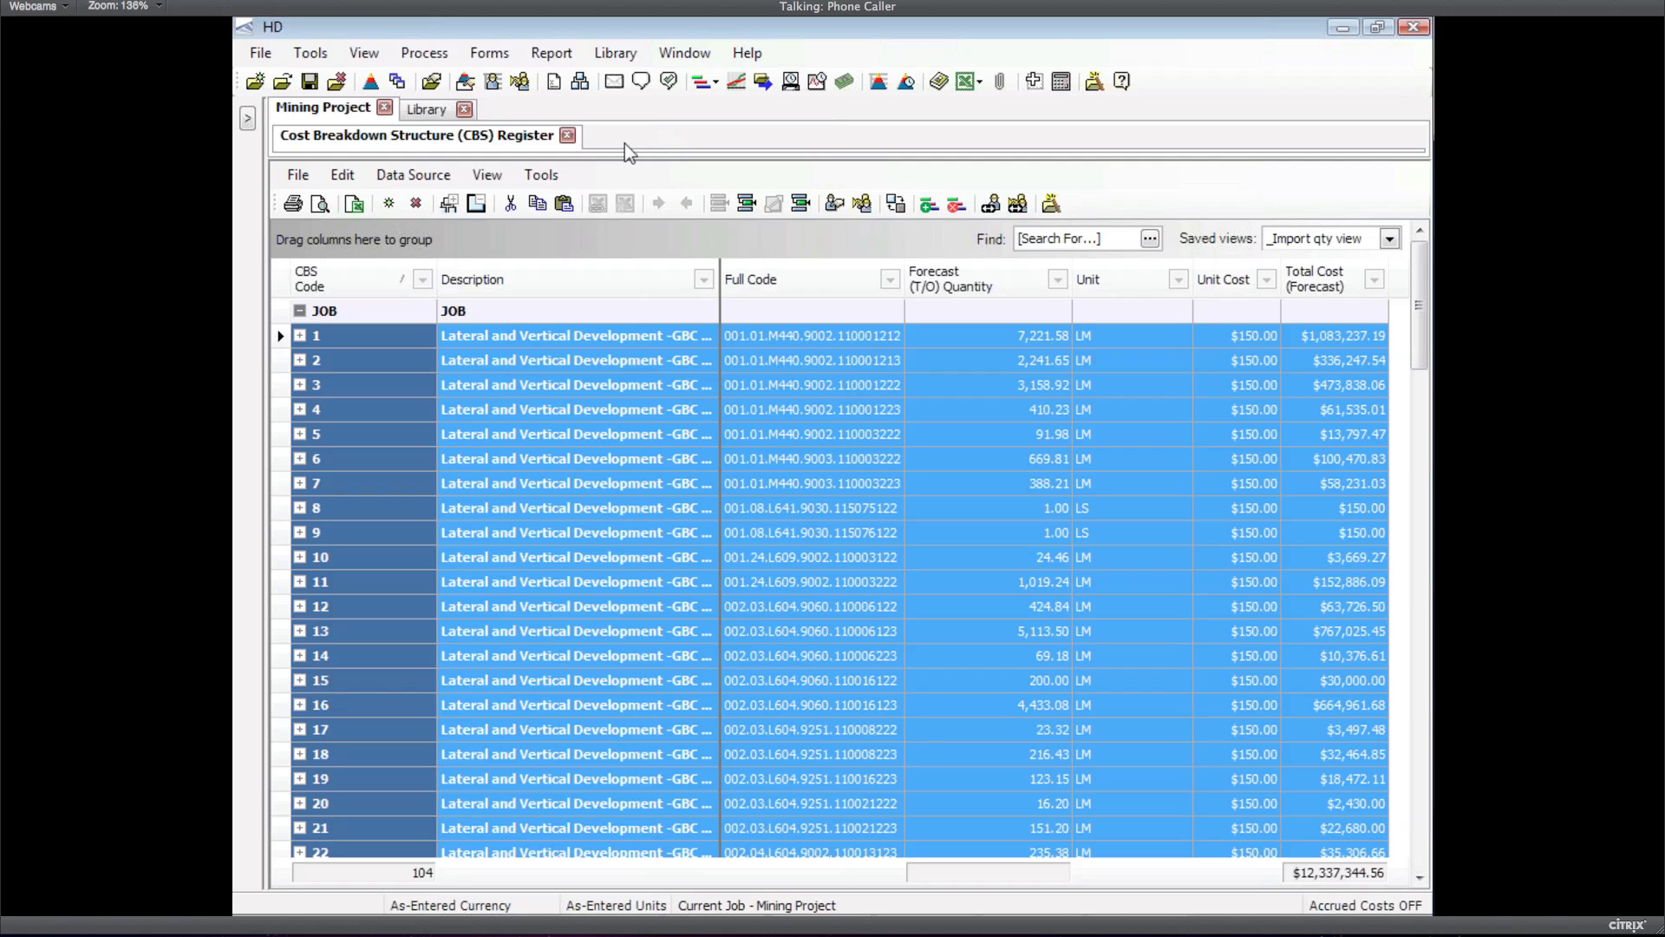
key(Delete)
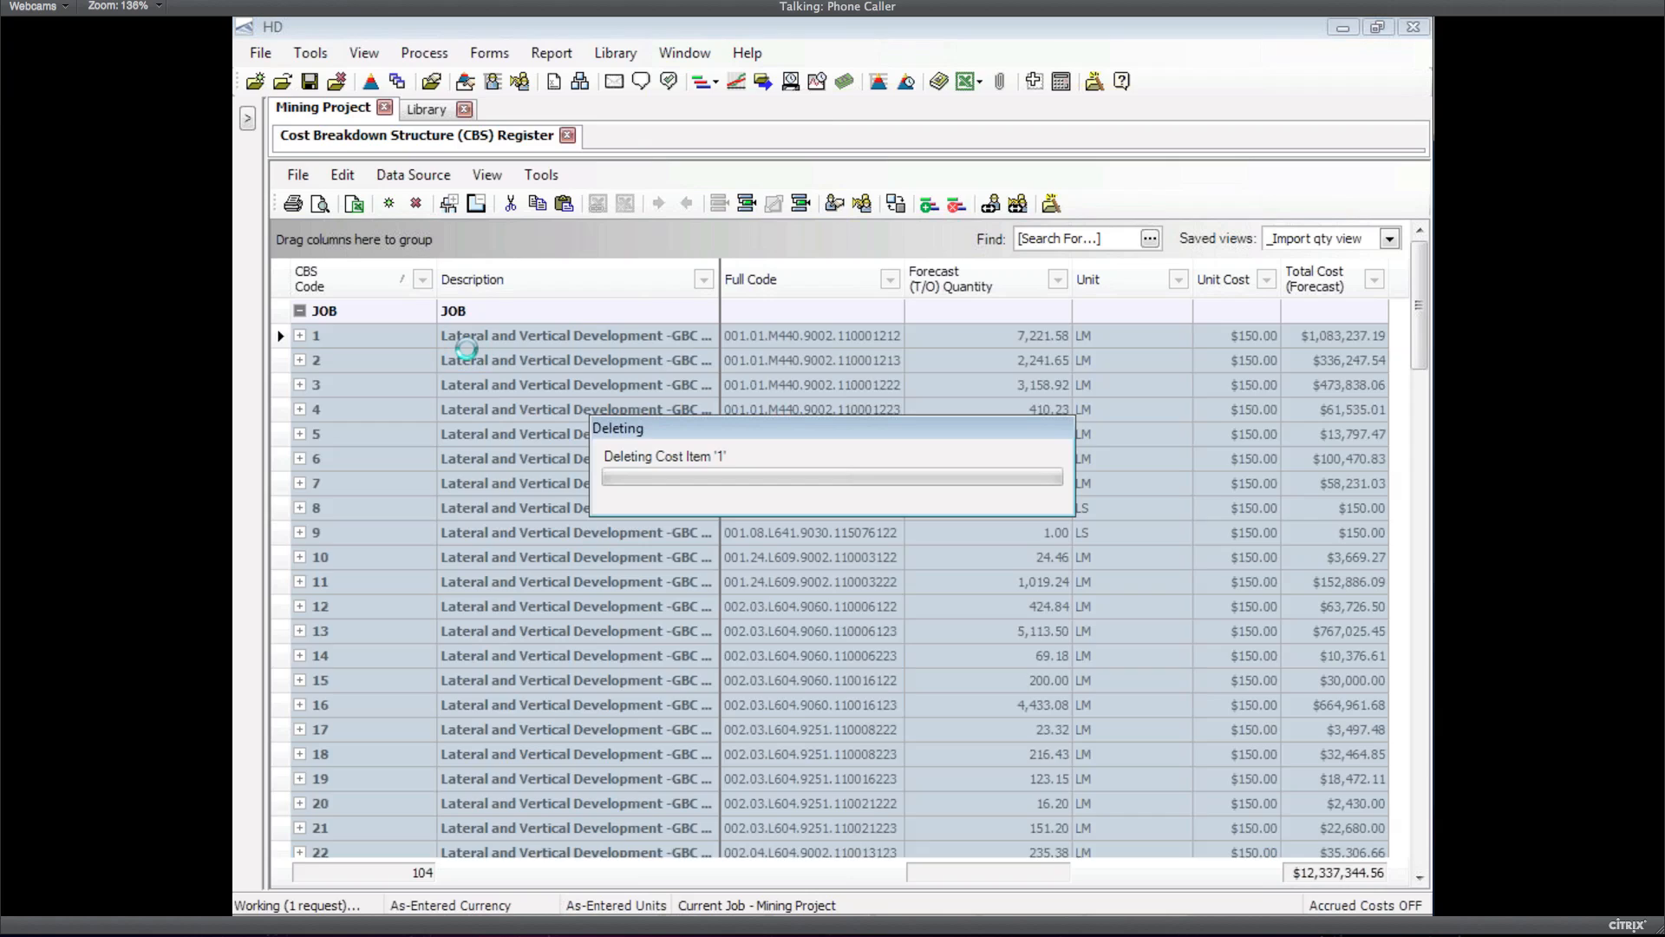
click(414, 175)
mouse_move(490, 201)
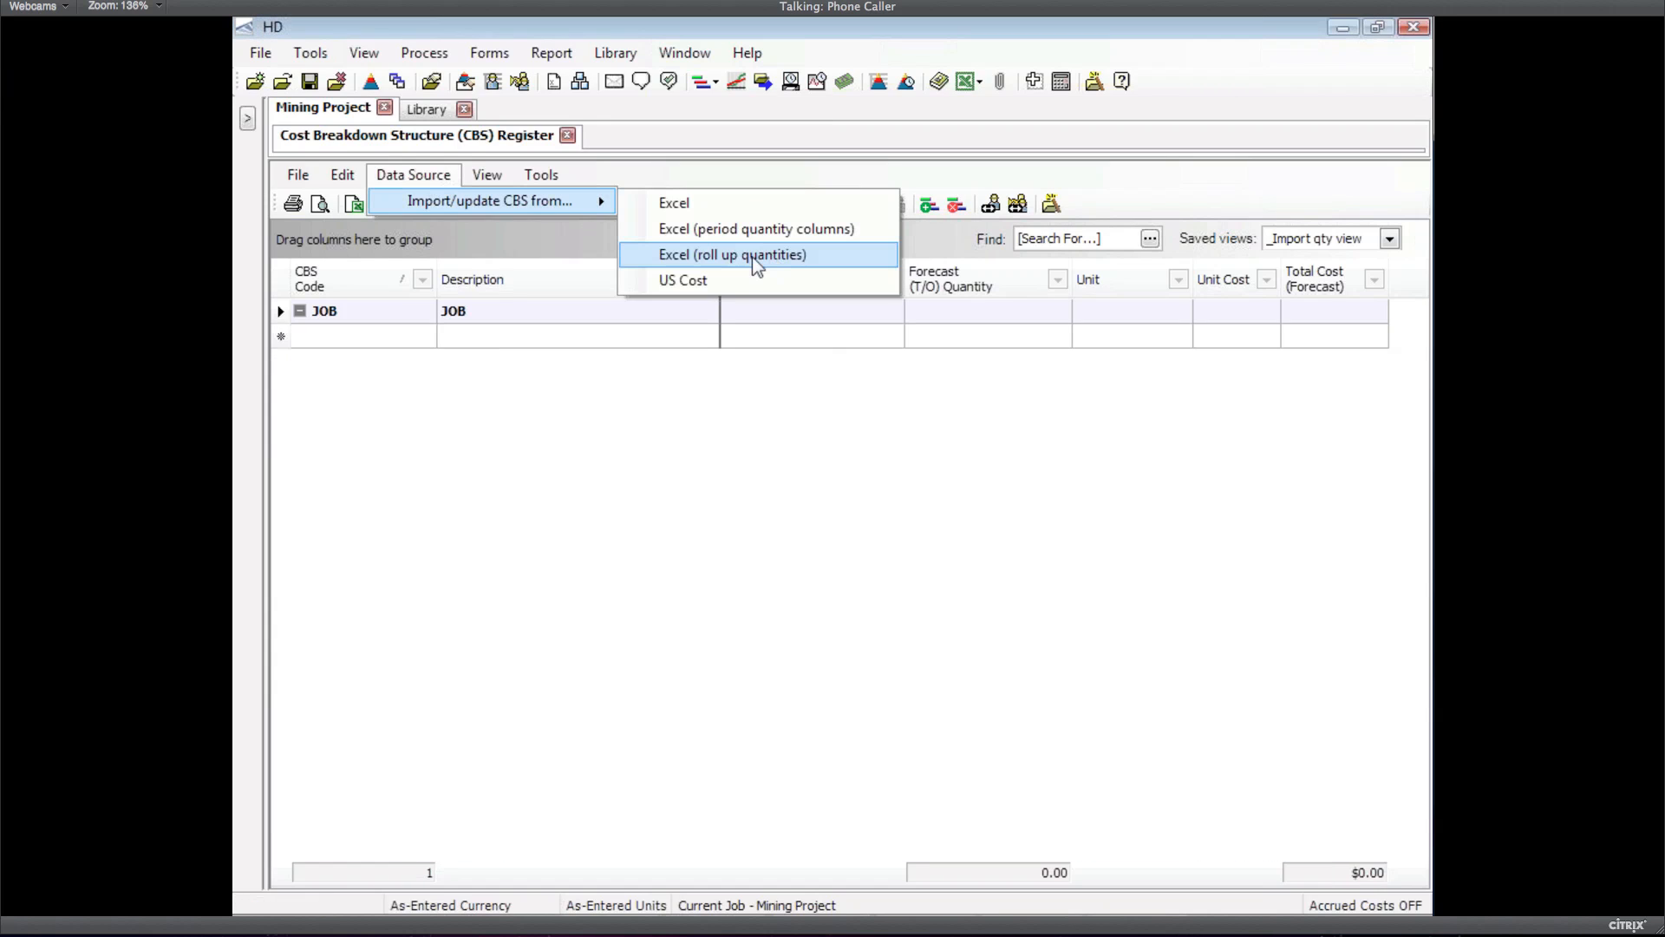
click(756, 265)
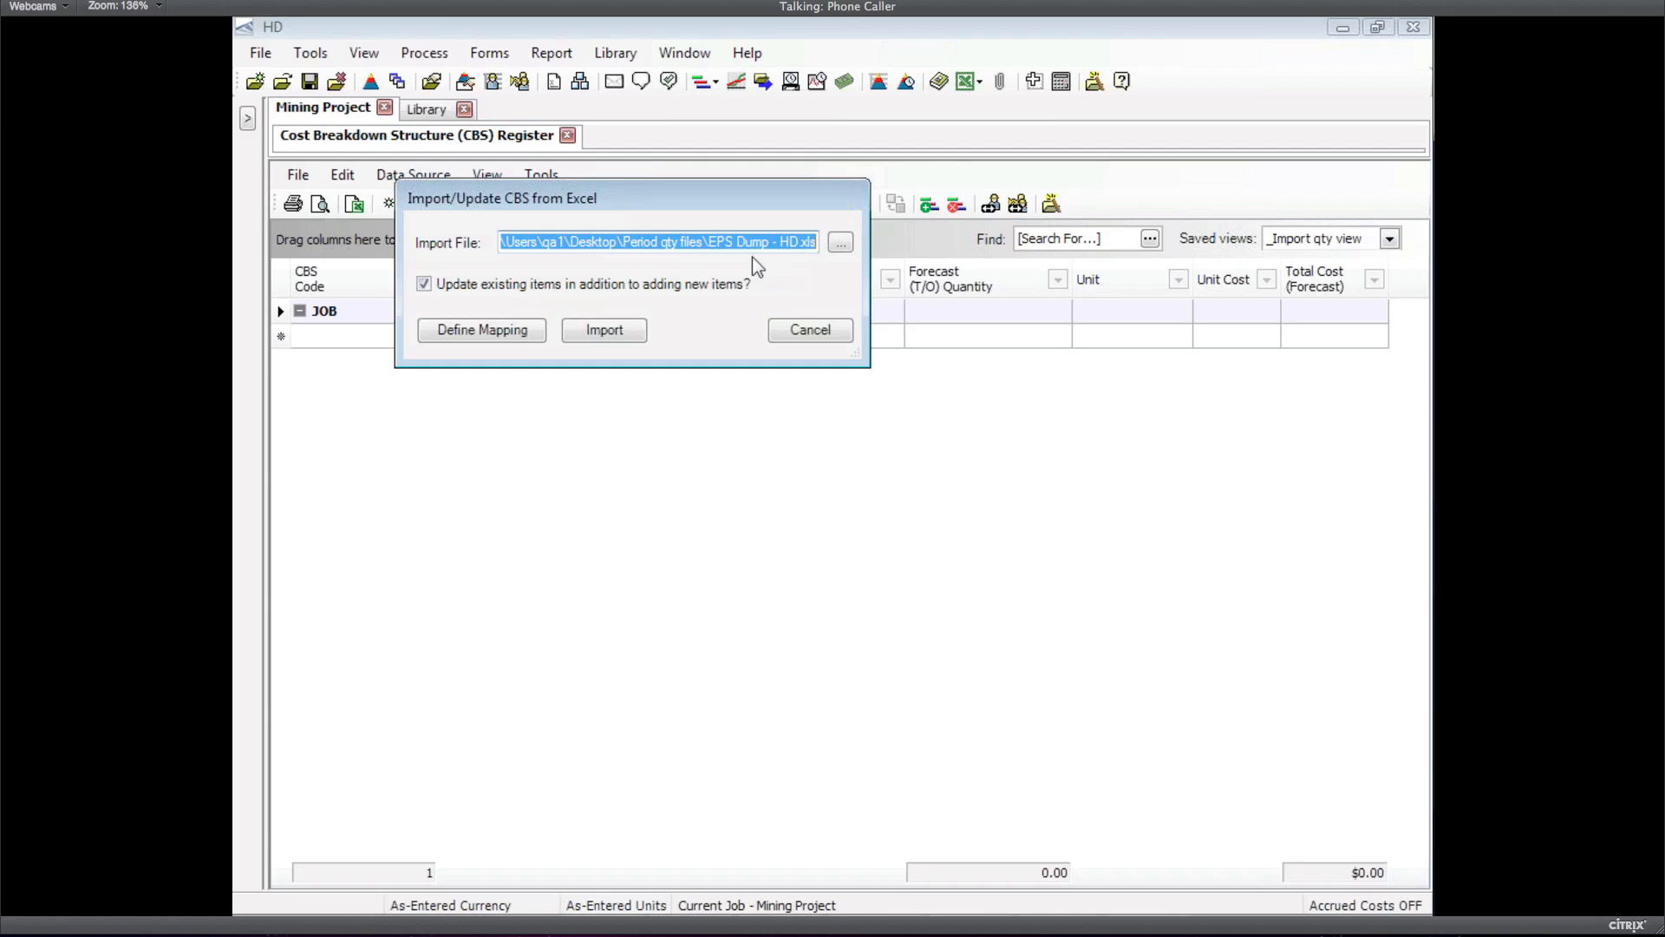
click(839, 244)
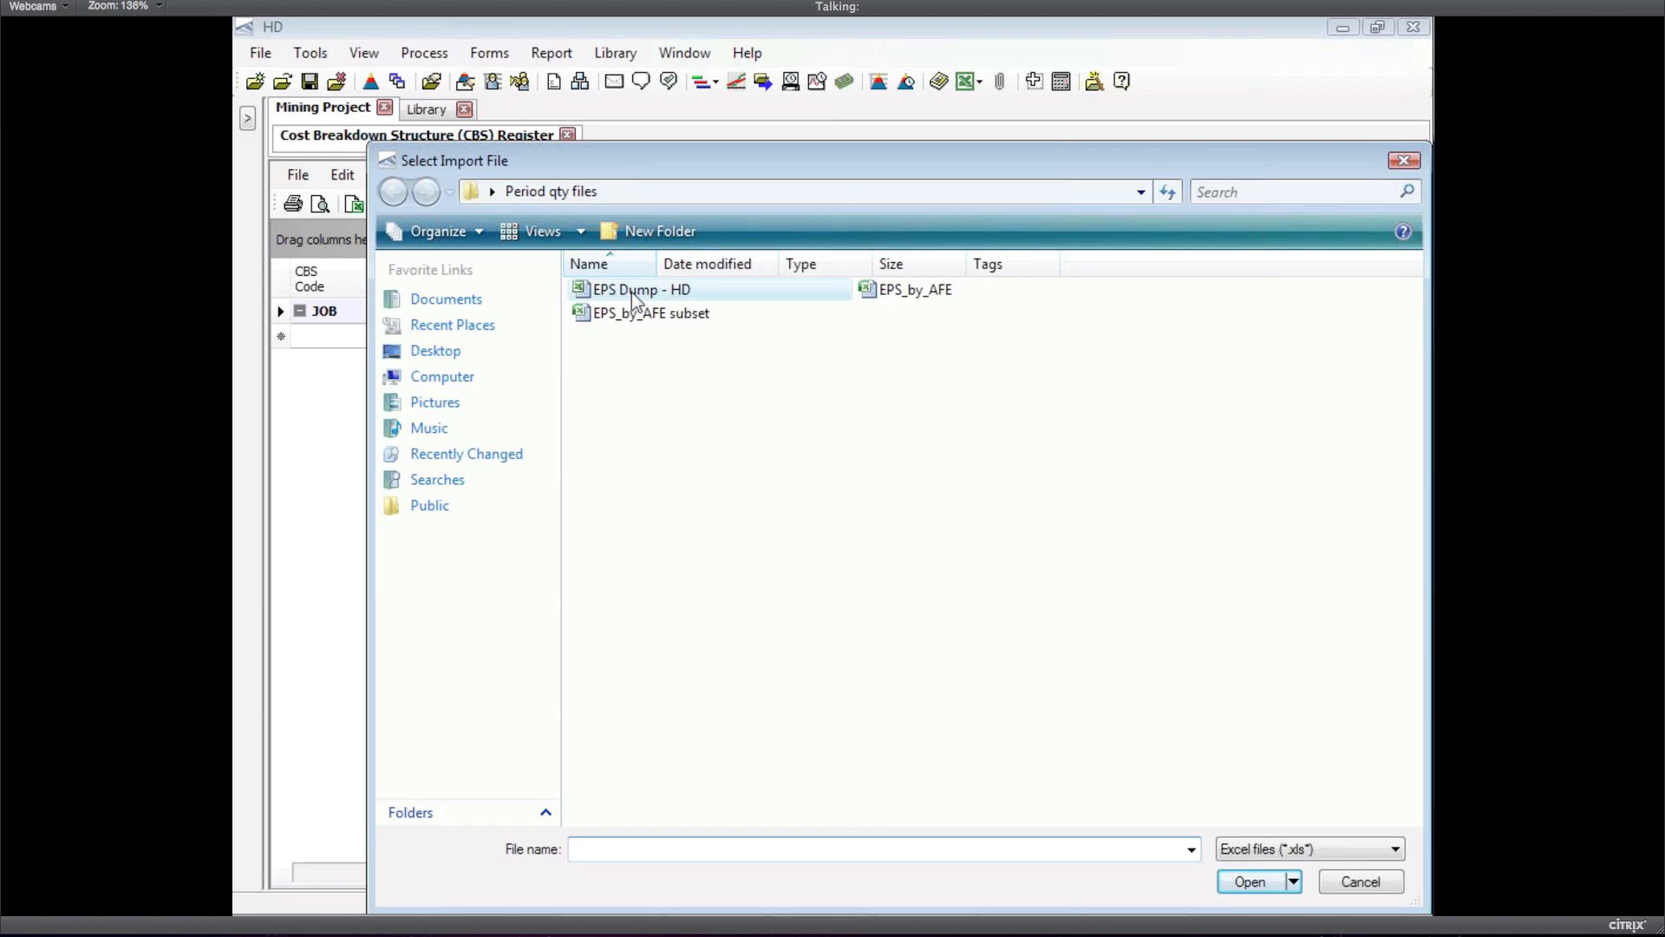
double_click(631, 291)
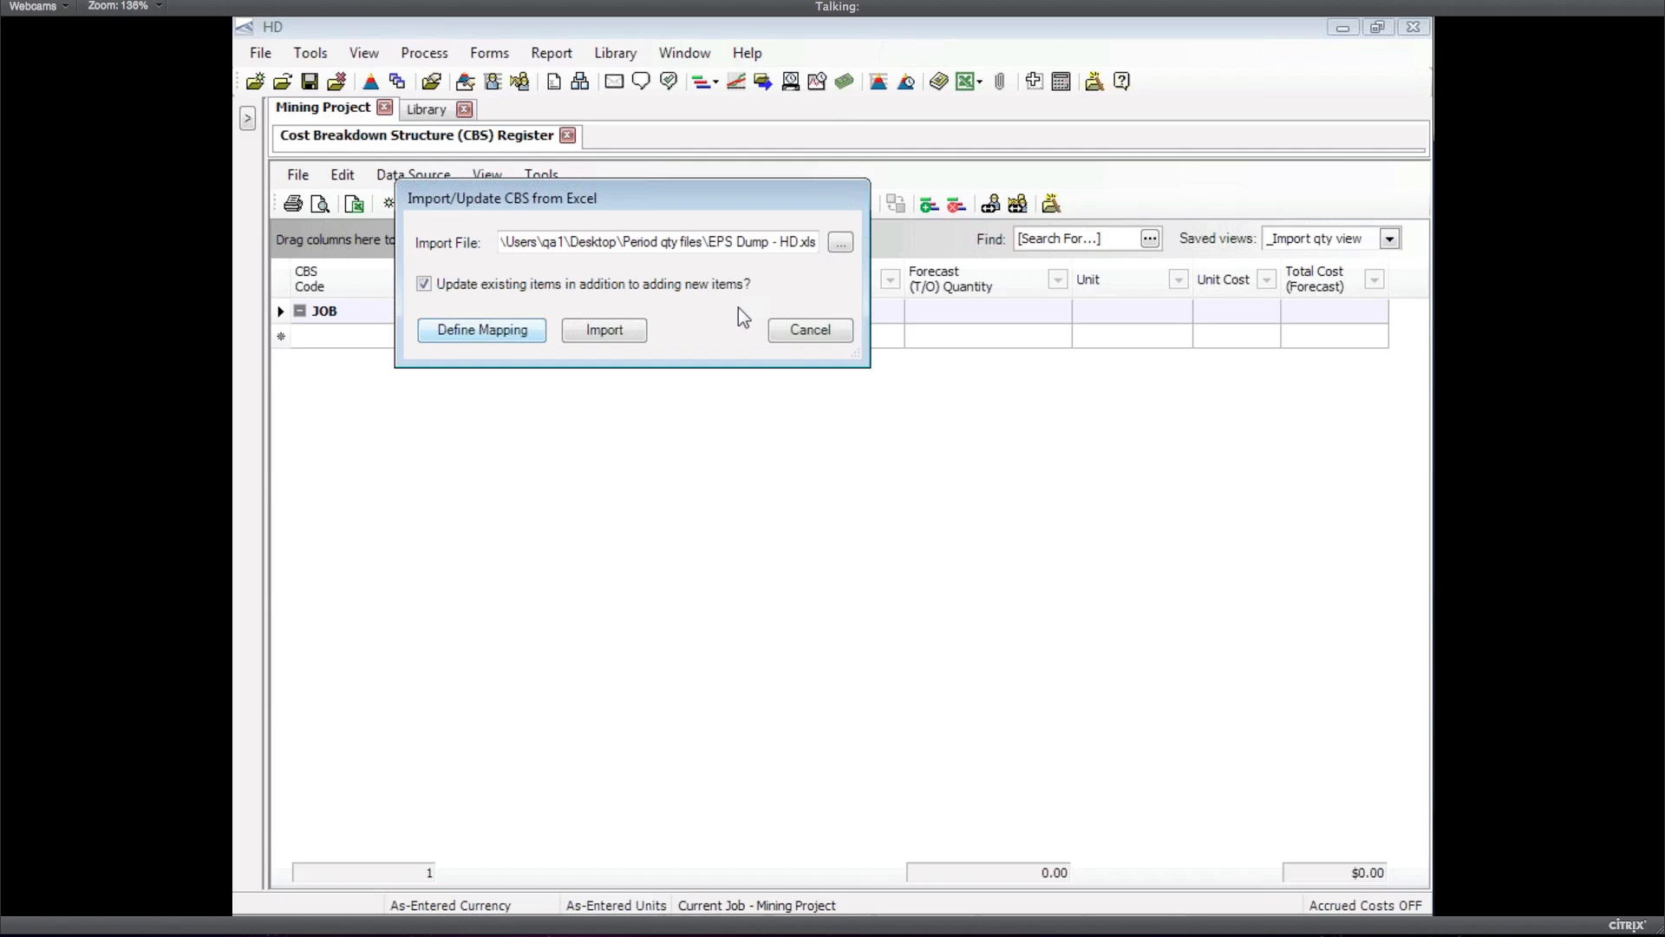
key(Return)
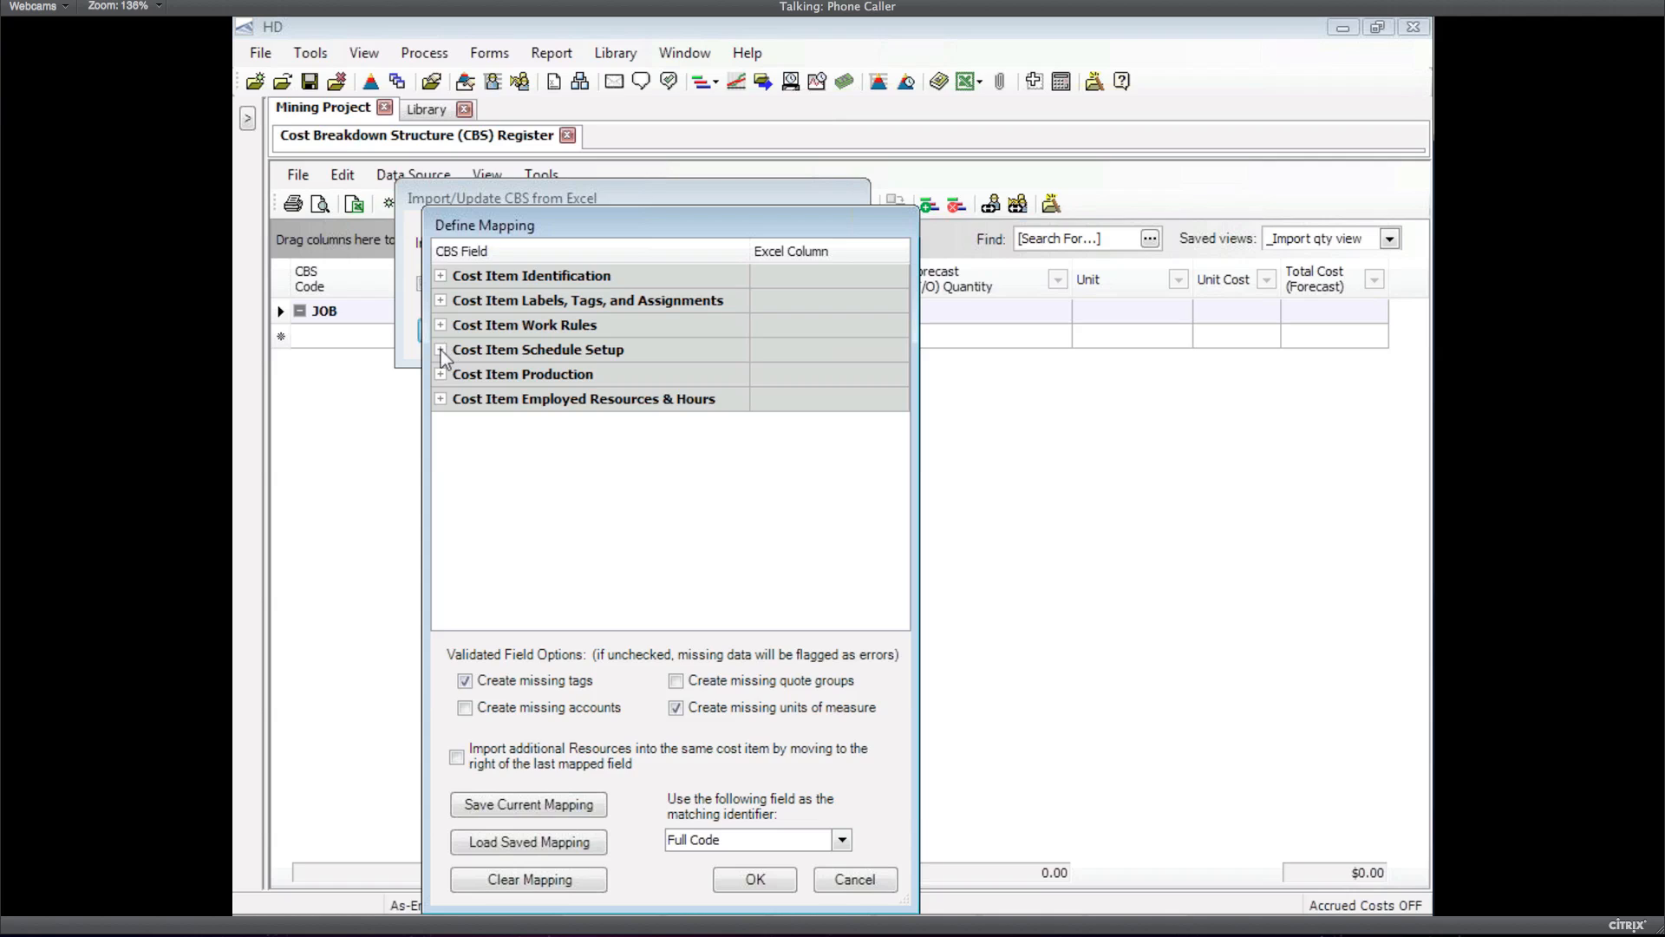
Map Start and Finish under Cost Item Schedule Setup to the sheet's columns, then switch to Excel
click(441, 350)
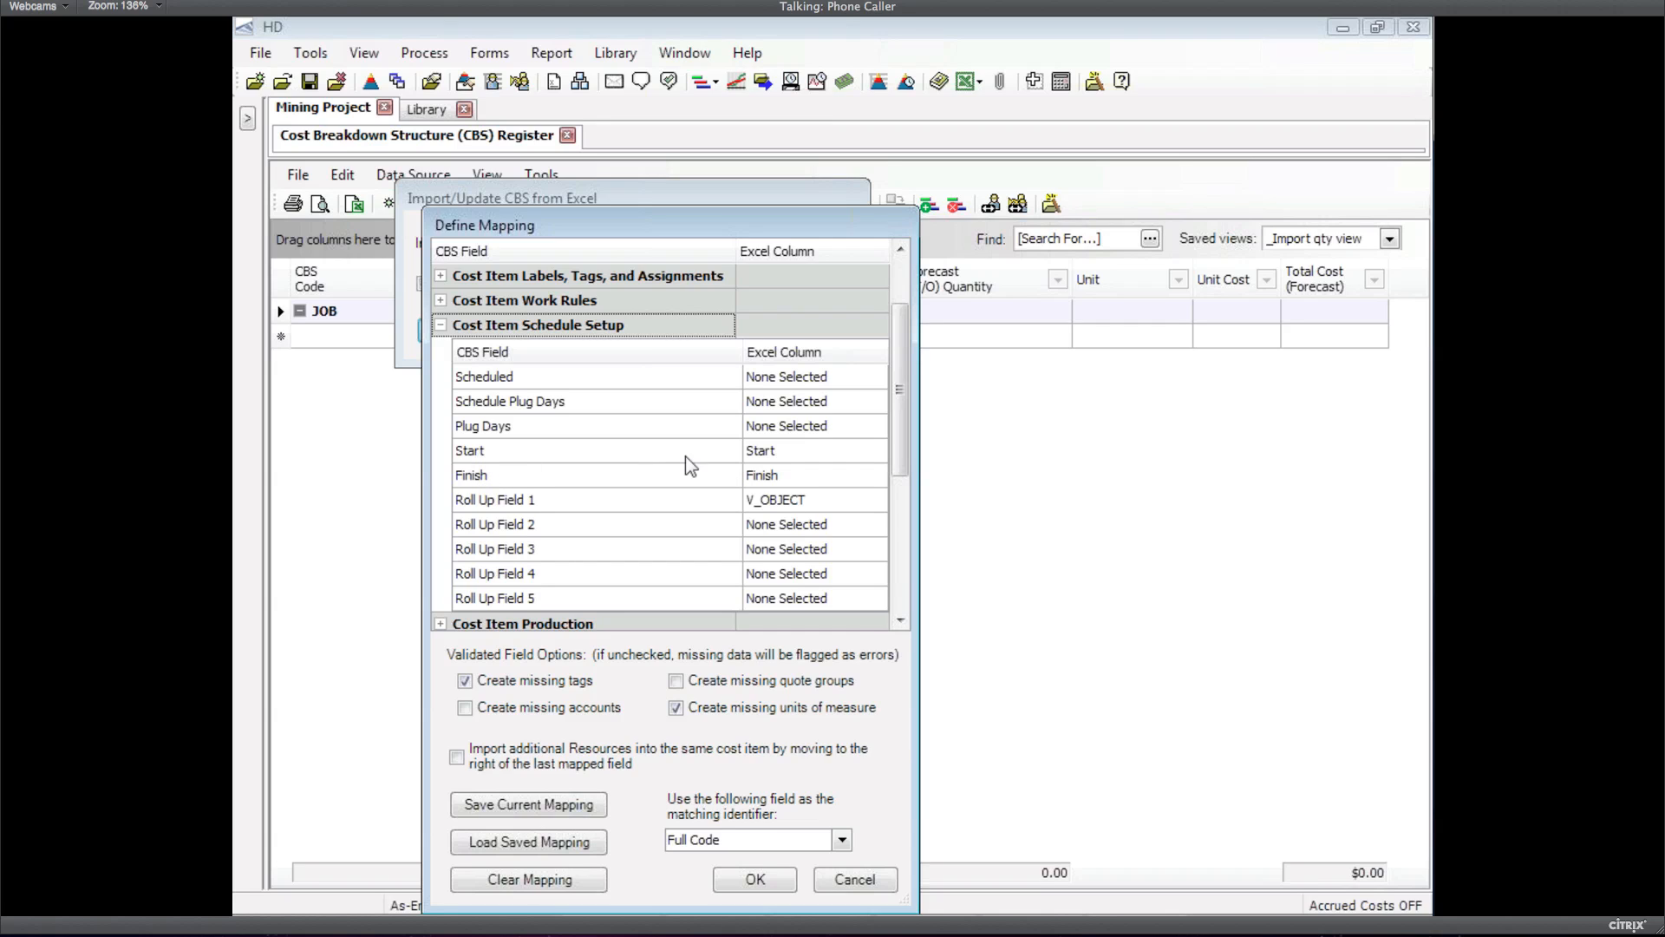
click(760, 453)
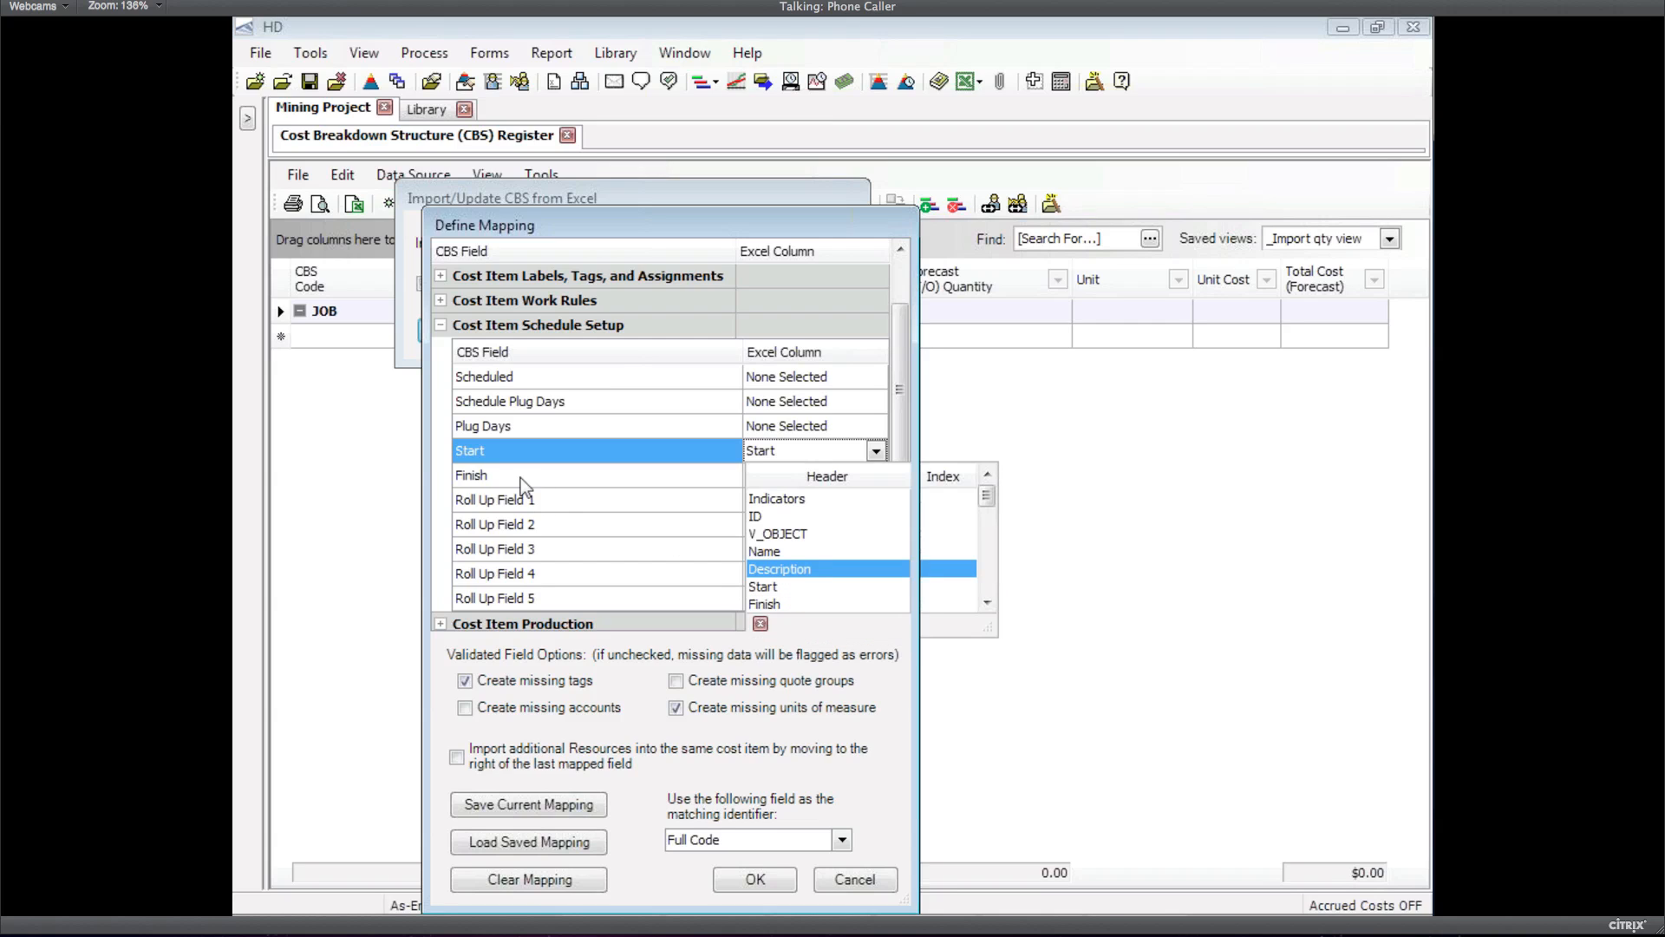
click(778, 477)
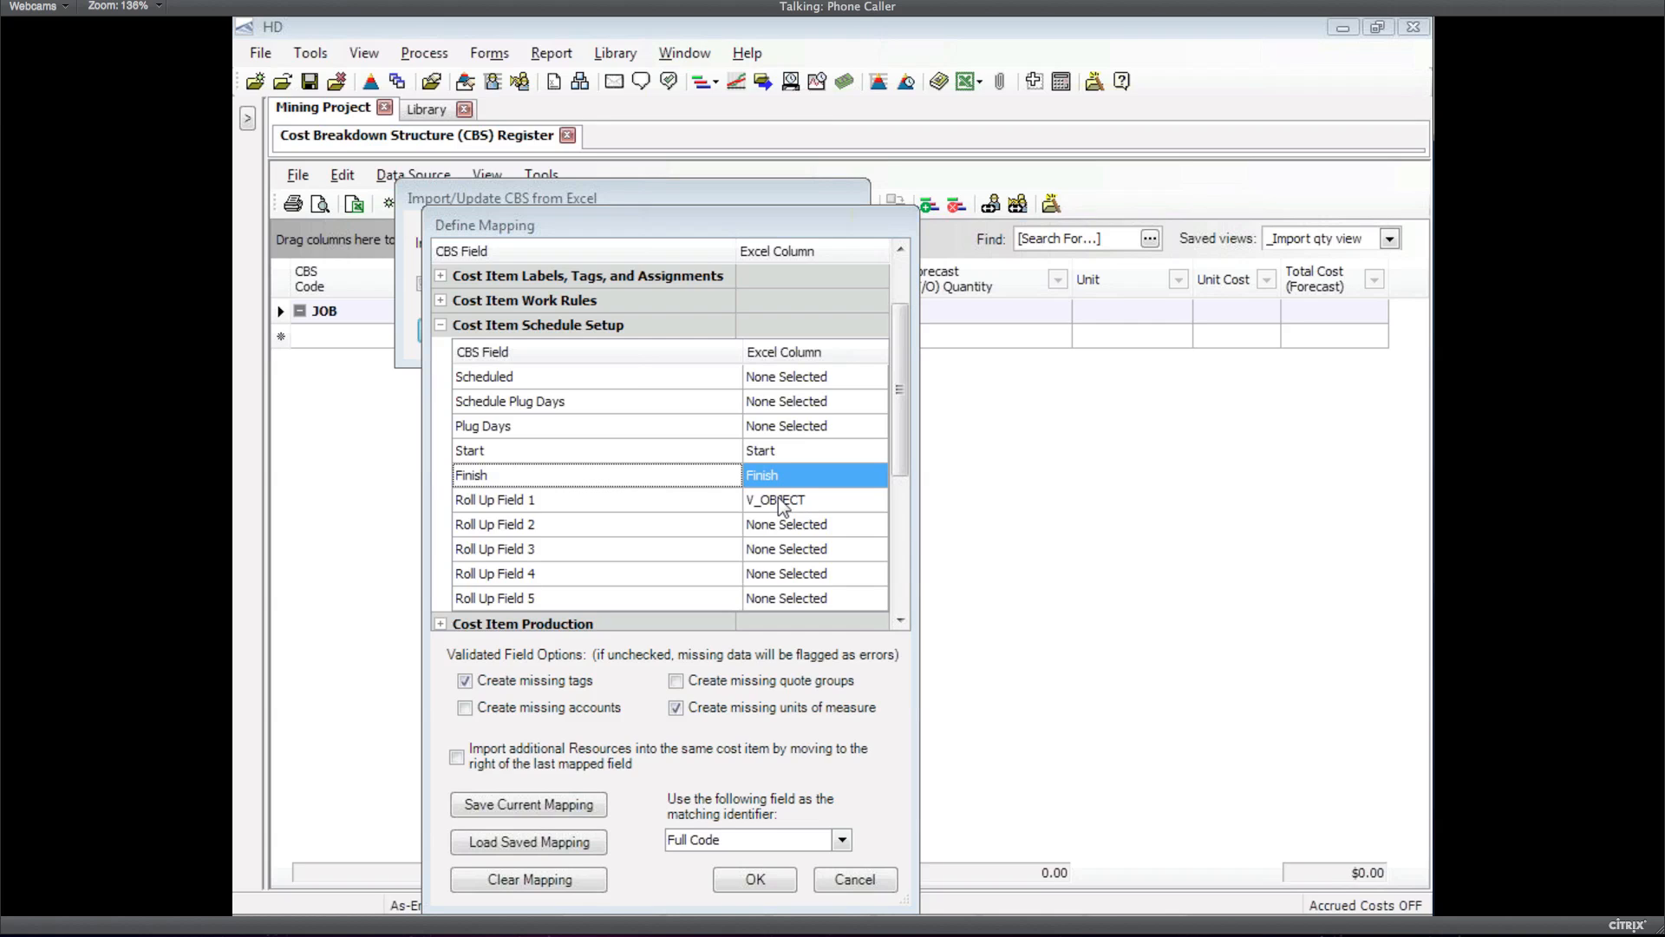
key(alt+Tab)
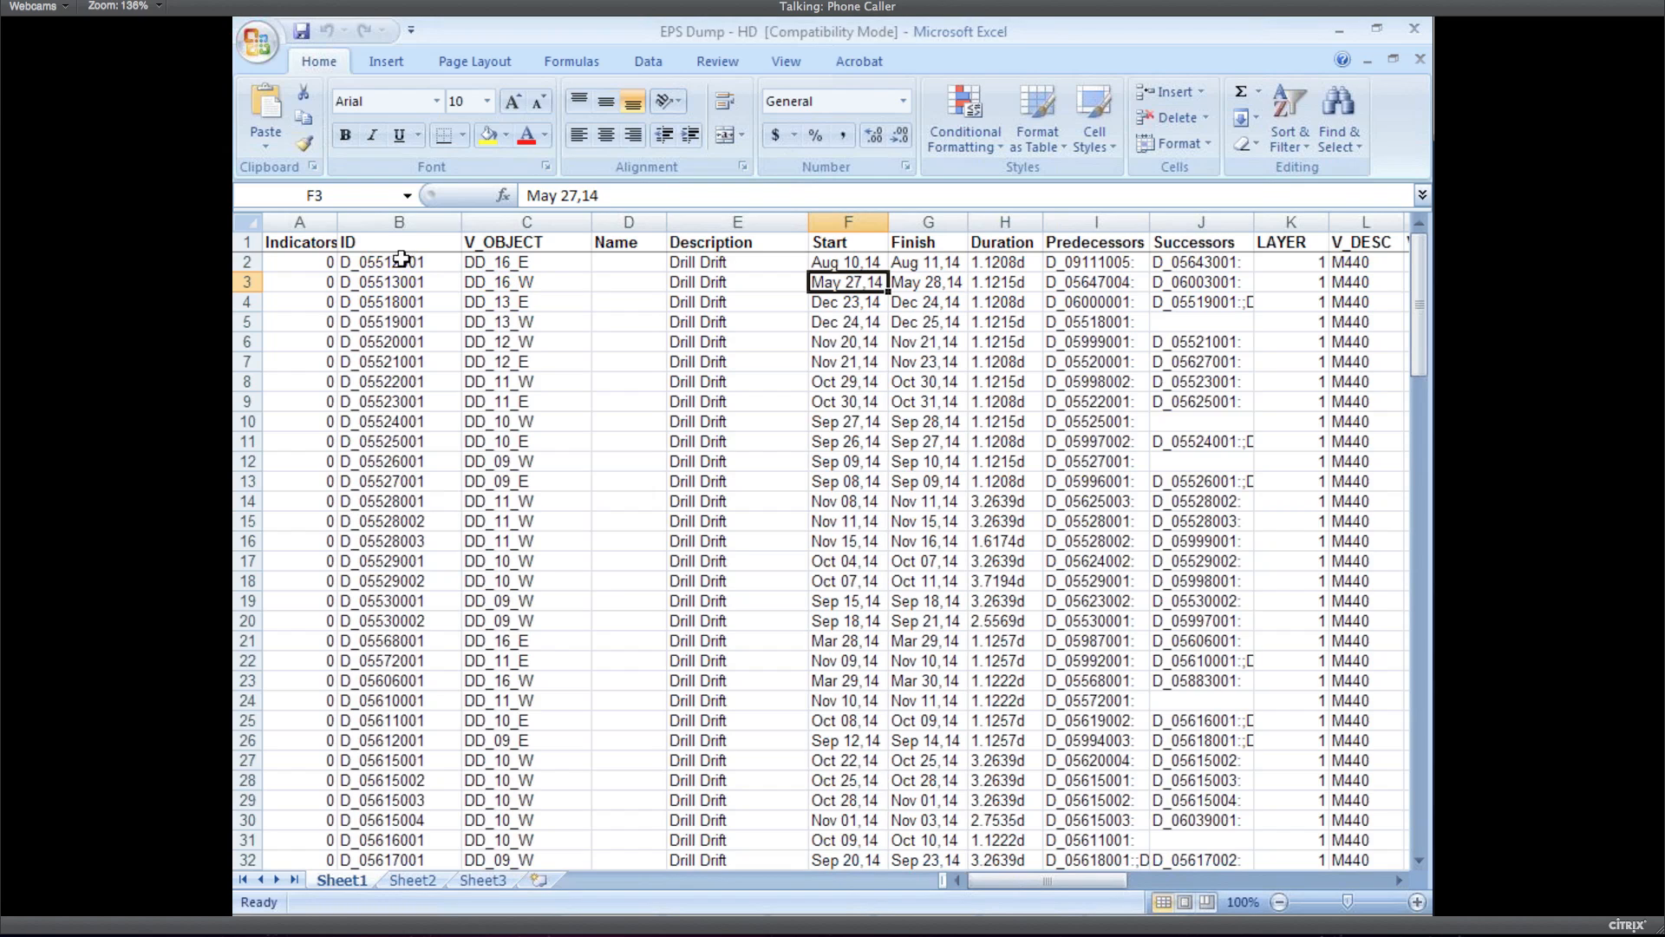
Check the ID and V_OBJECT headers in cells B1 and C1, then go back to HD
click(373, 246)
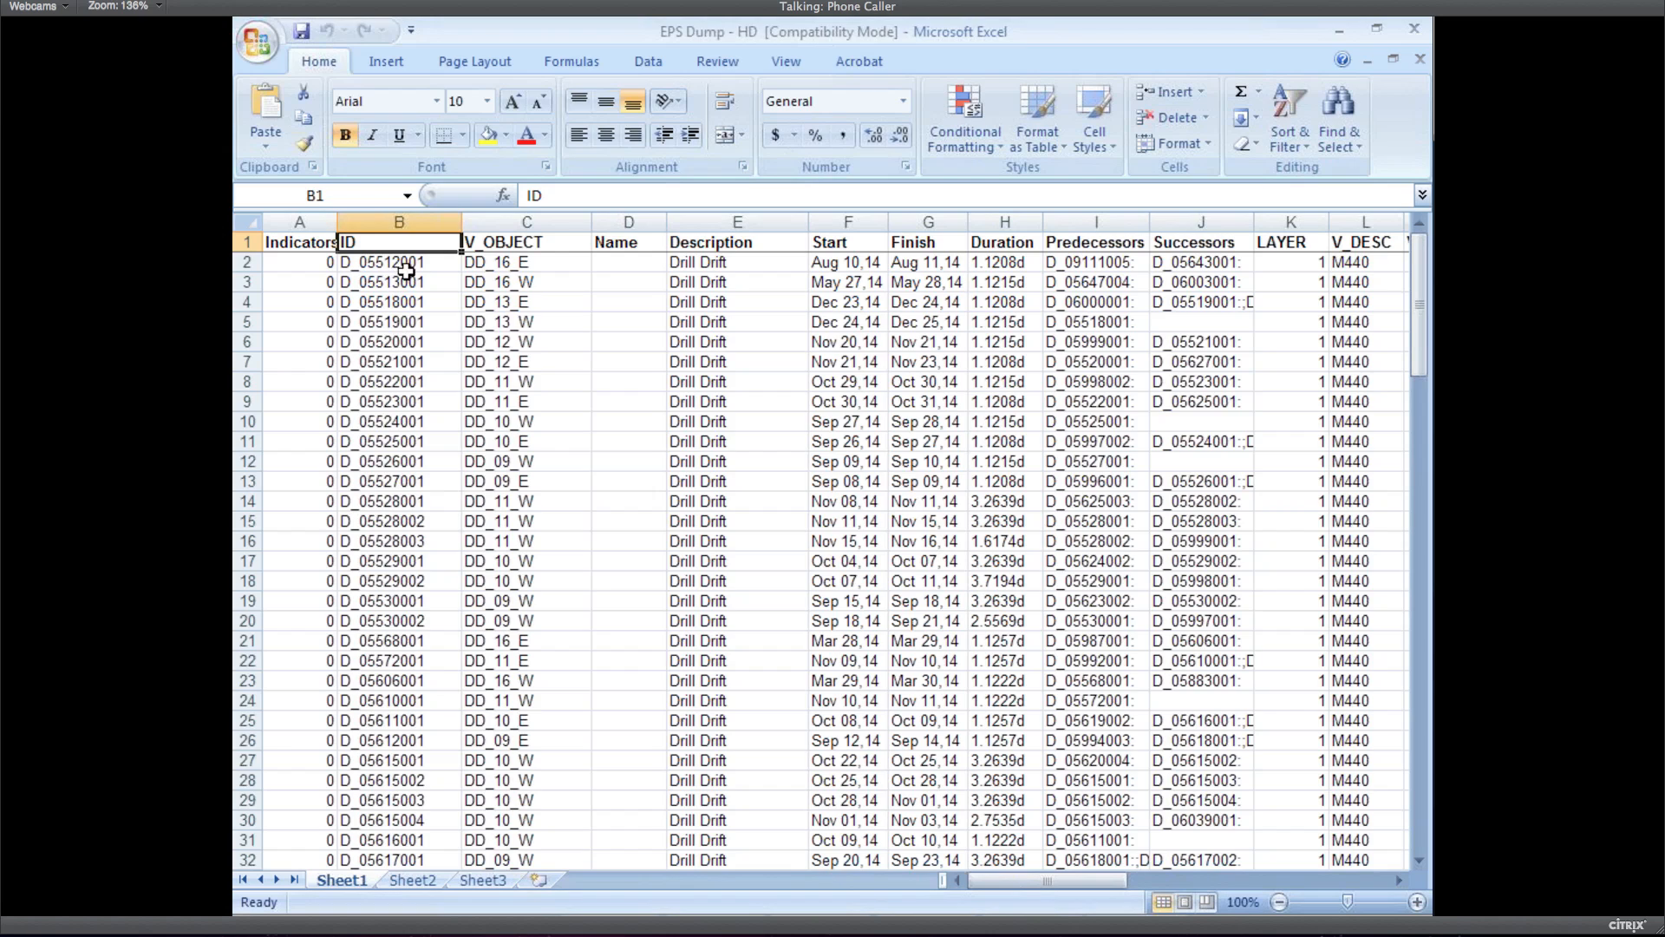
click(523, 245)
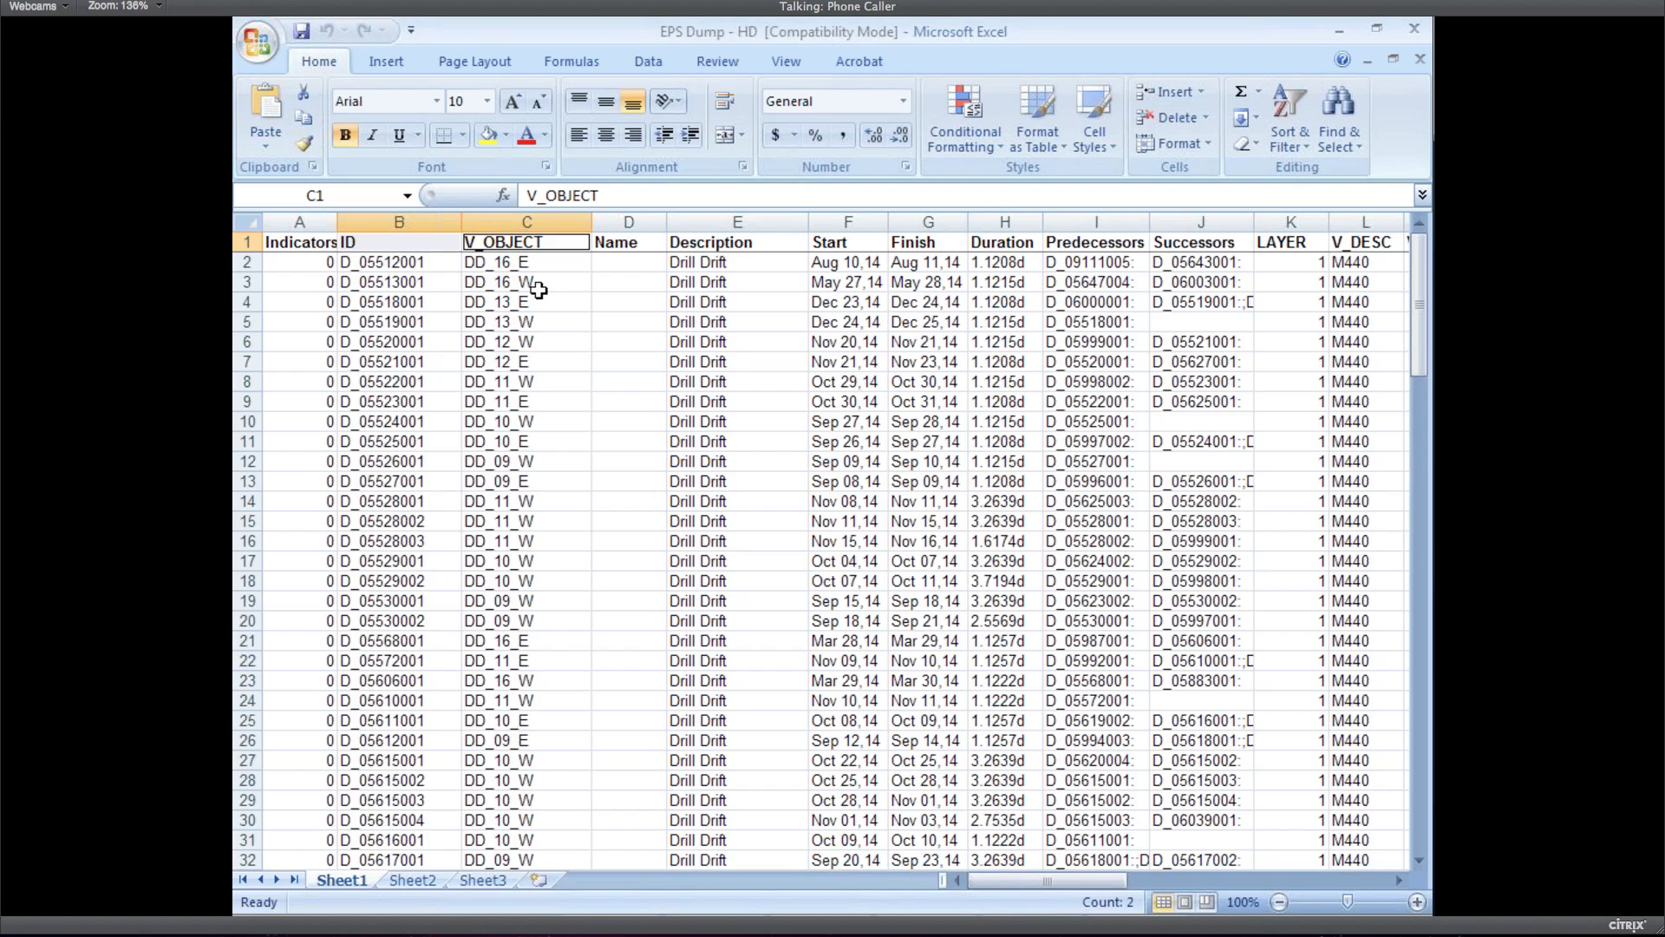
key(alt+Tab)
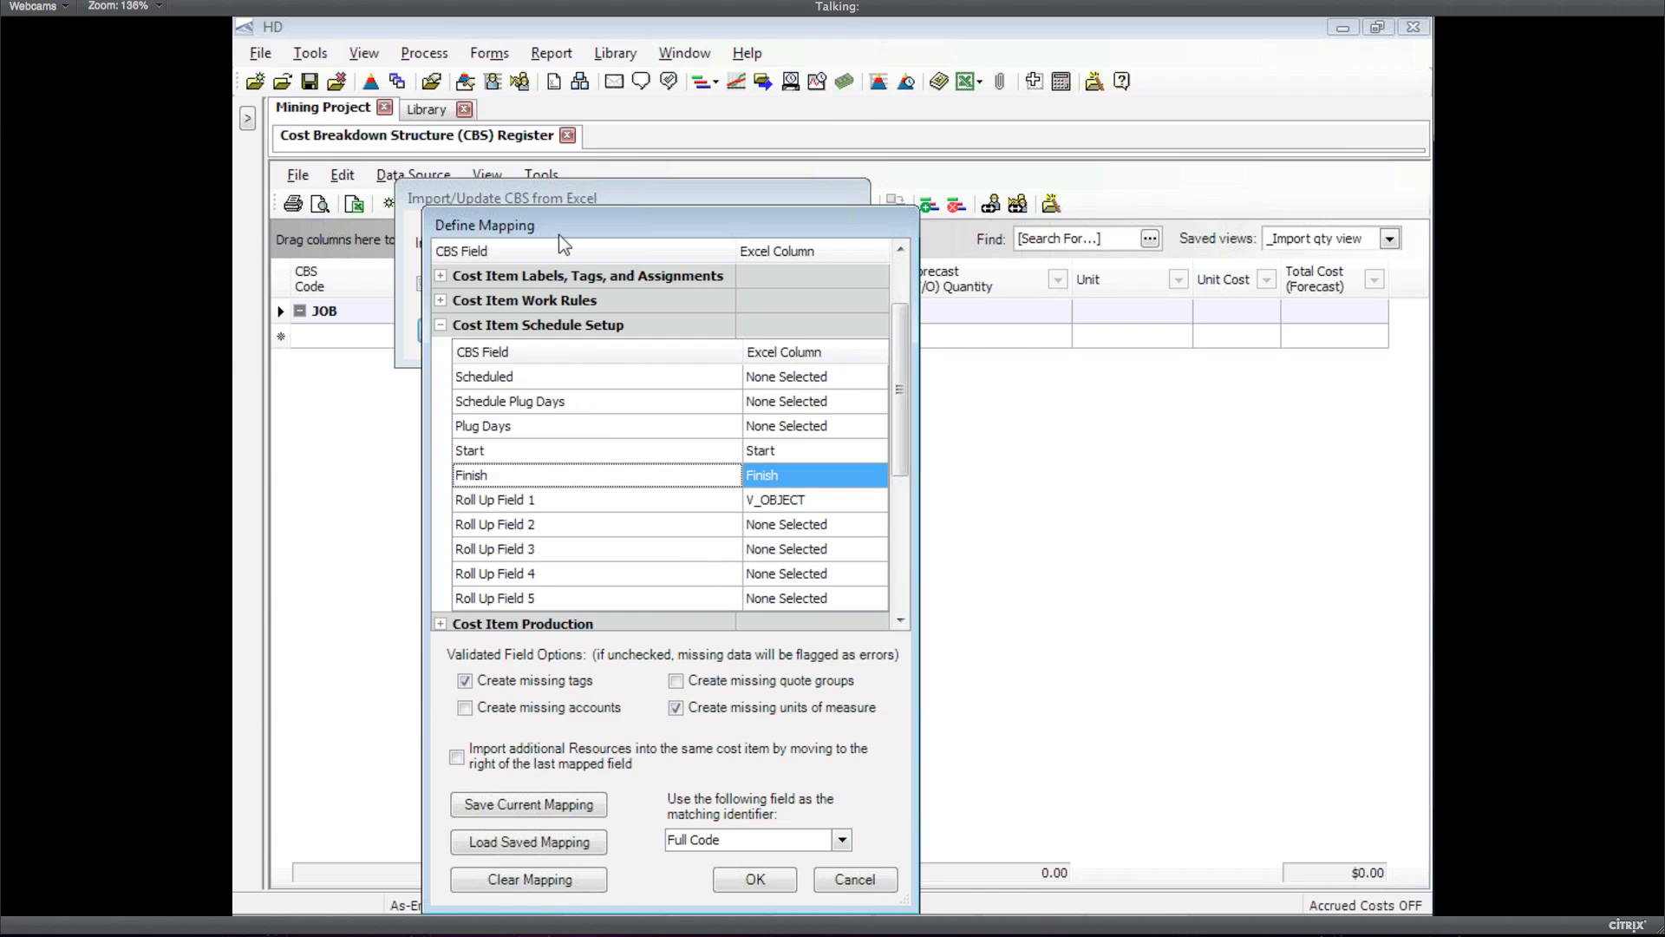
Close Define Mapping and the Import/Update CBS dialog without importing, then switch to the slides
drag(559, 234, 569, 141)
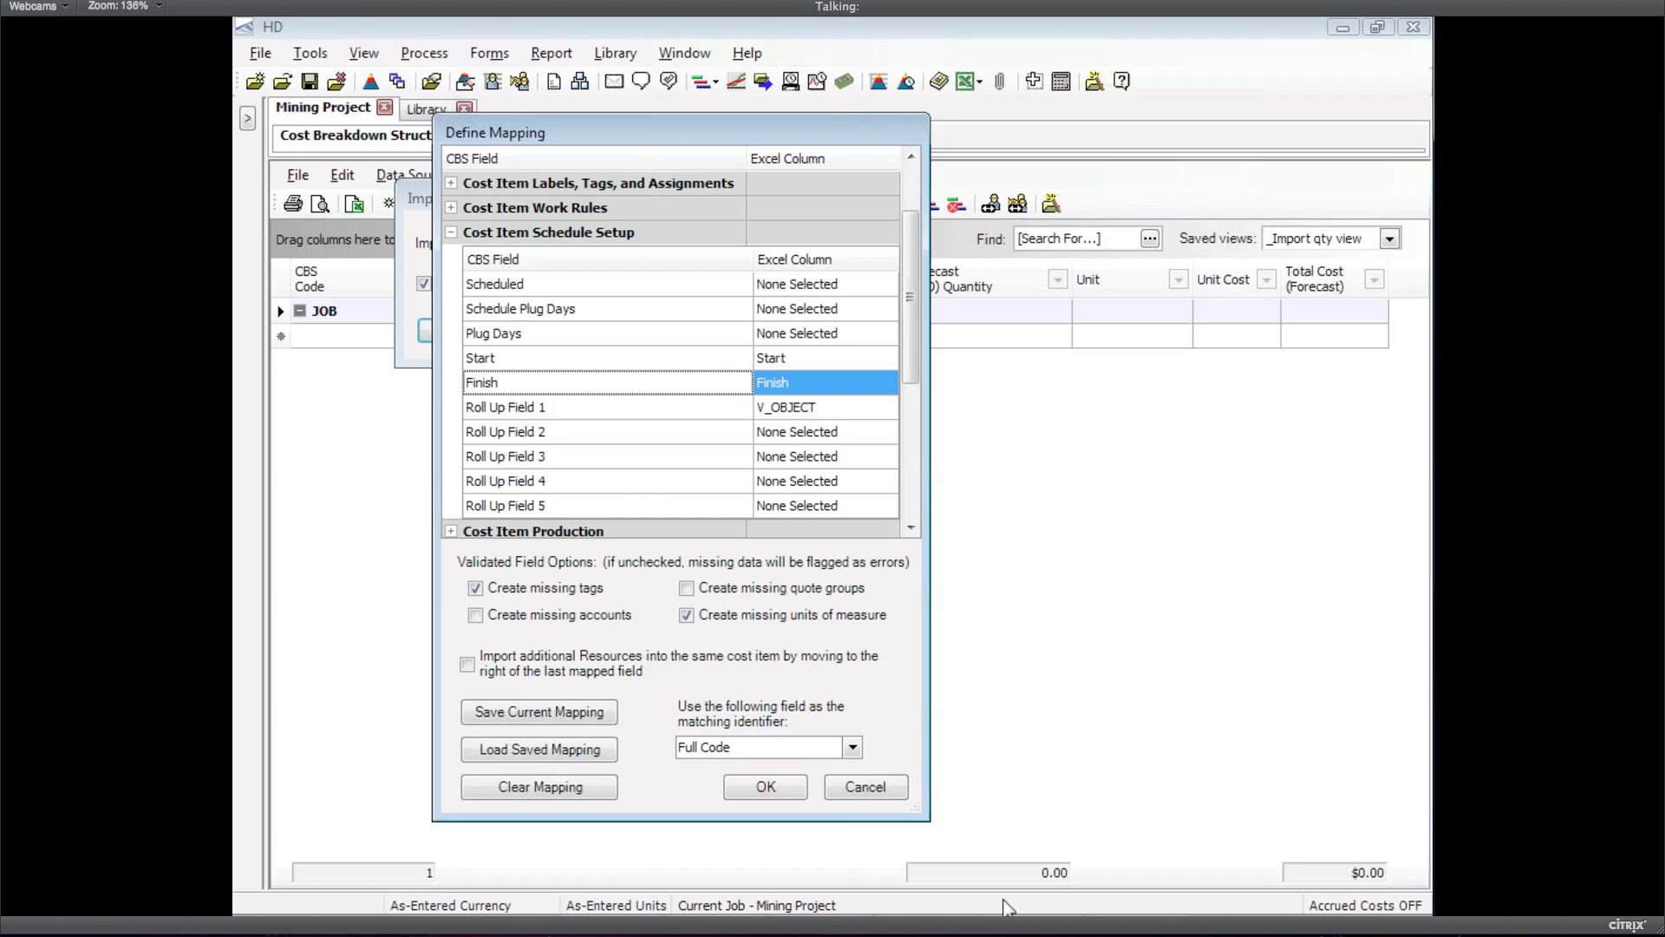
click(867, 784)
click(794, 336)
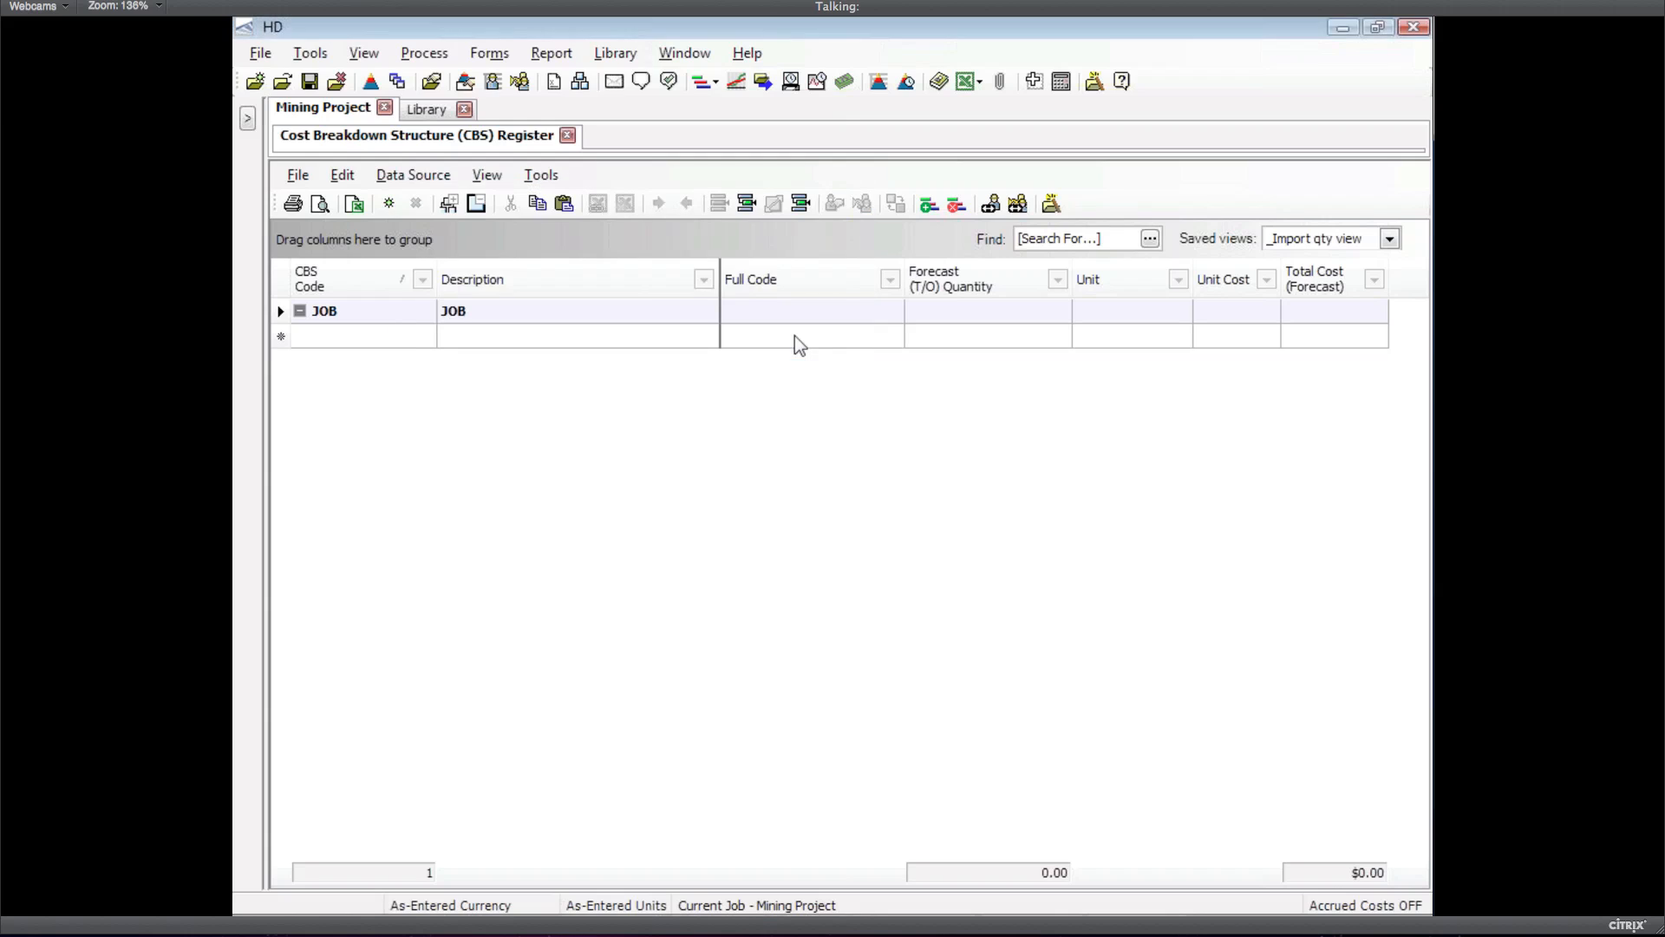
key(alt+Tab)
key(alt+Tab)
key(alt+Tab)
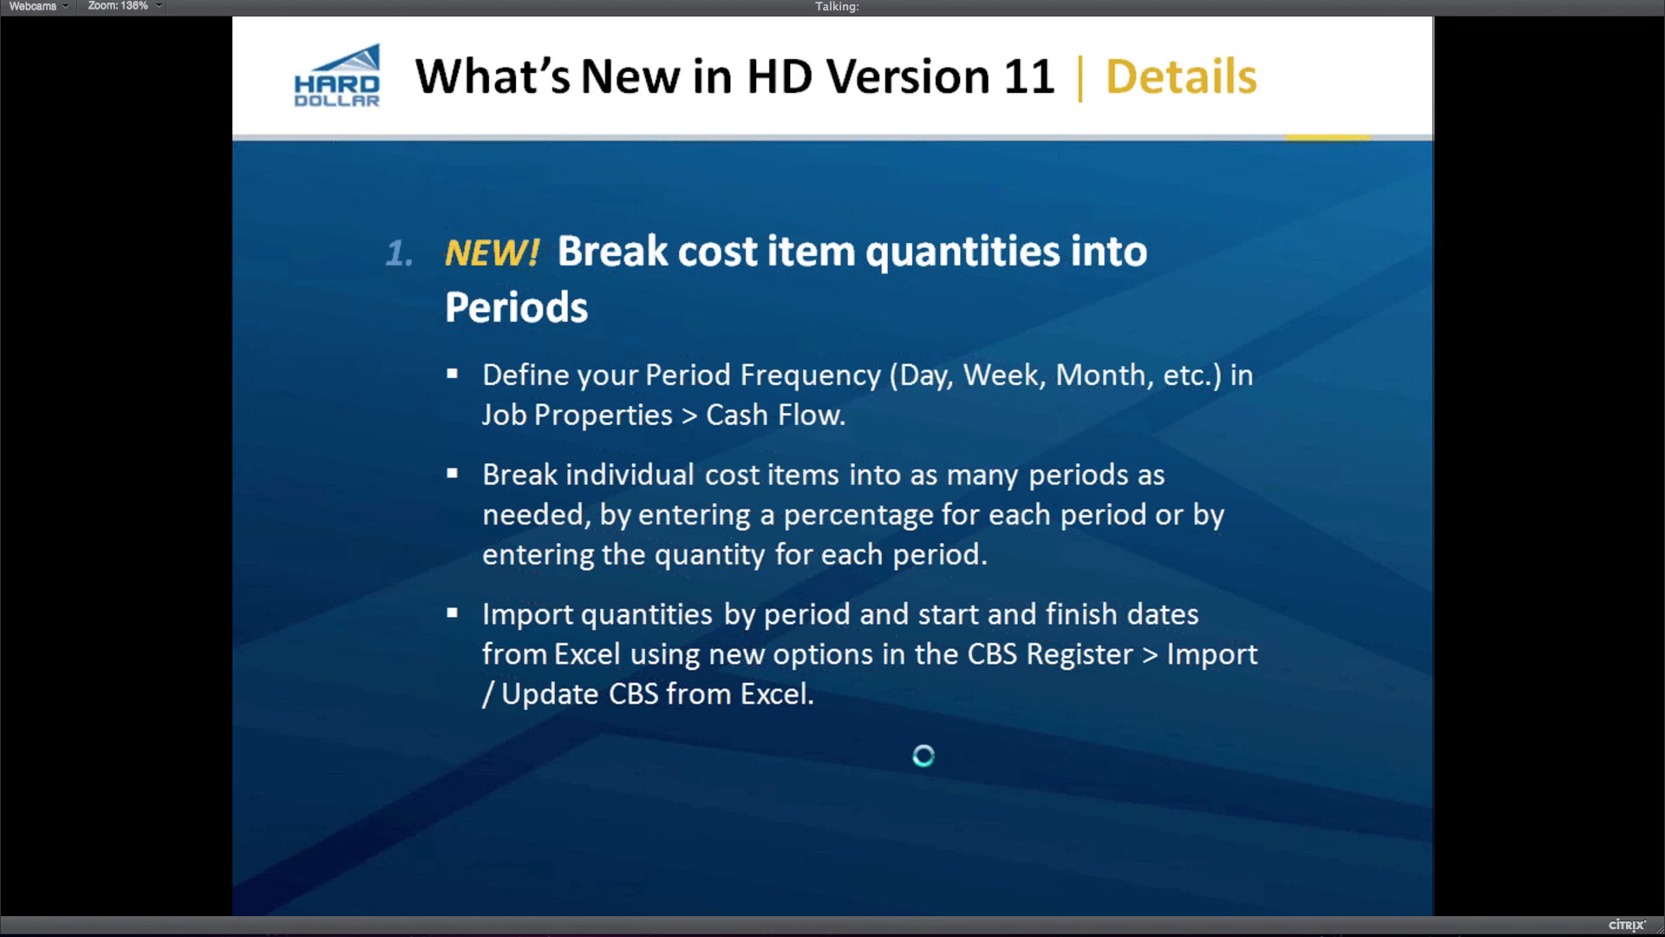
Advance the presentation to slide 2, 'ENHANCED! More flexibility for Dependent Cost Items'
click(361, 380)
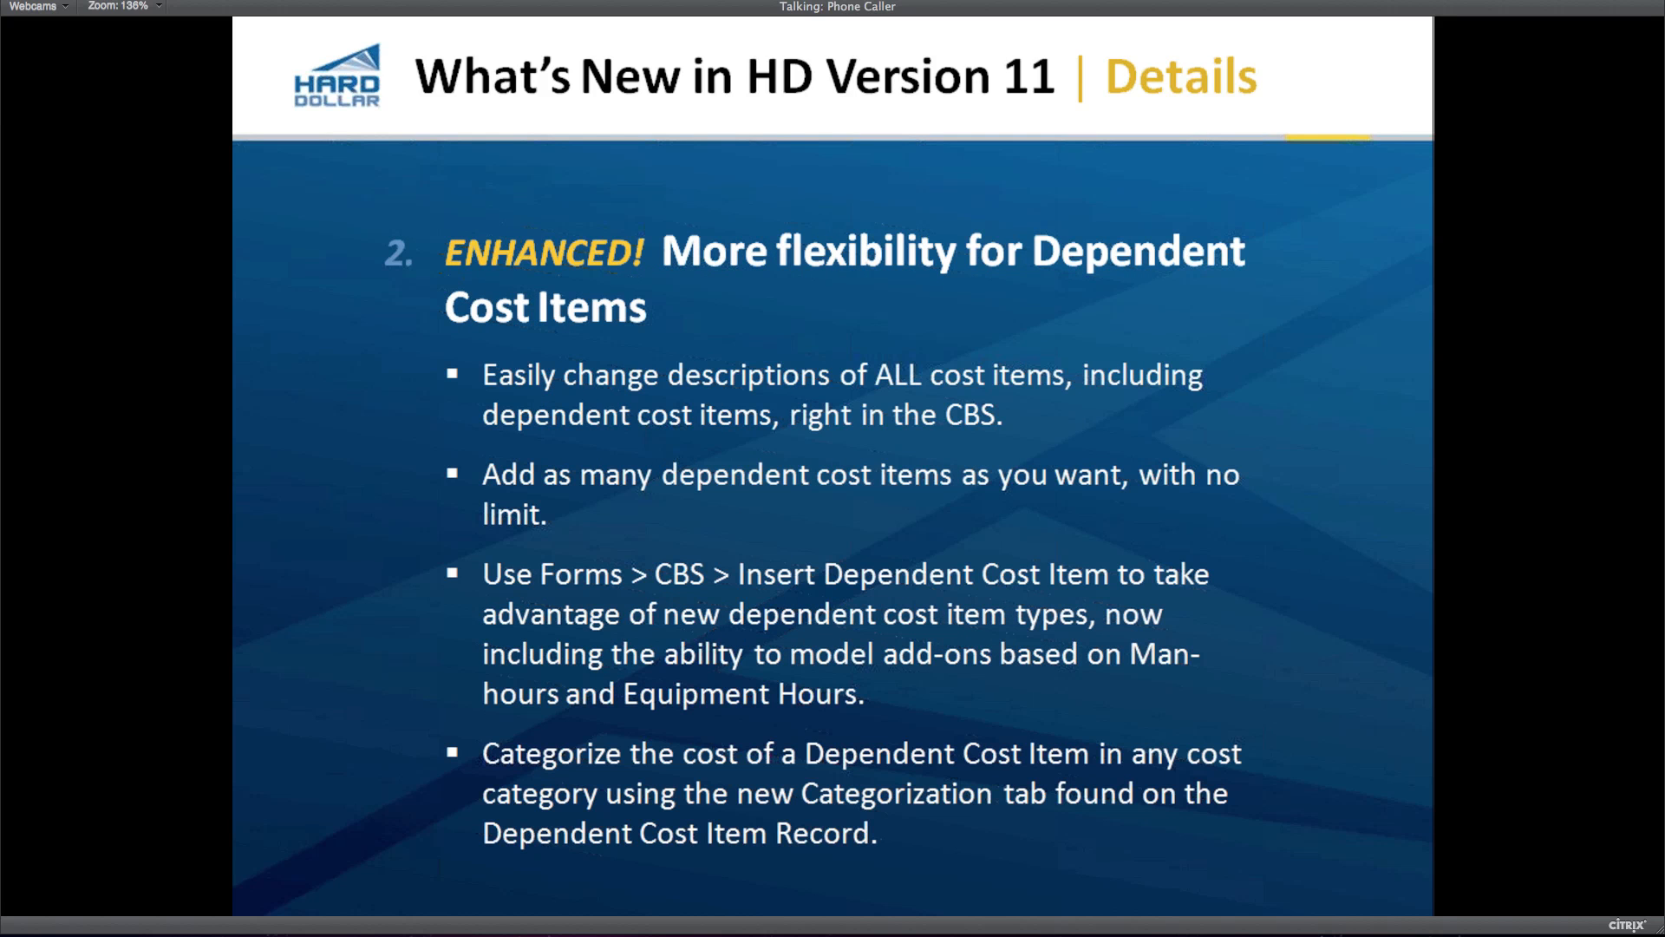
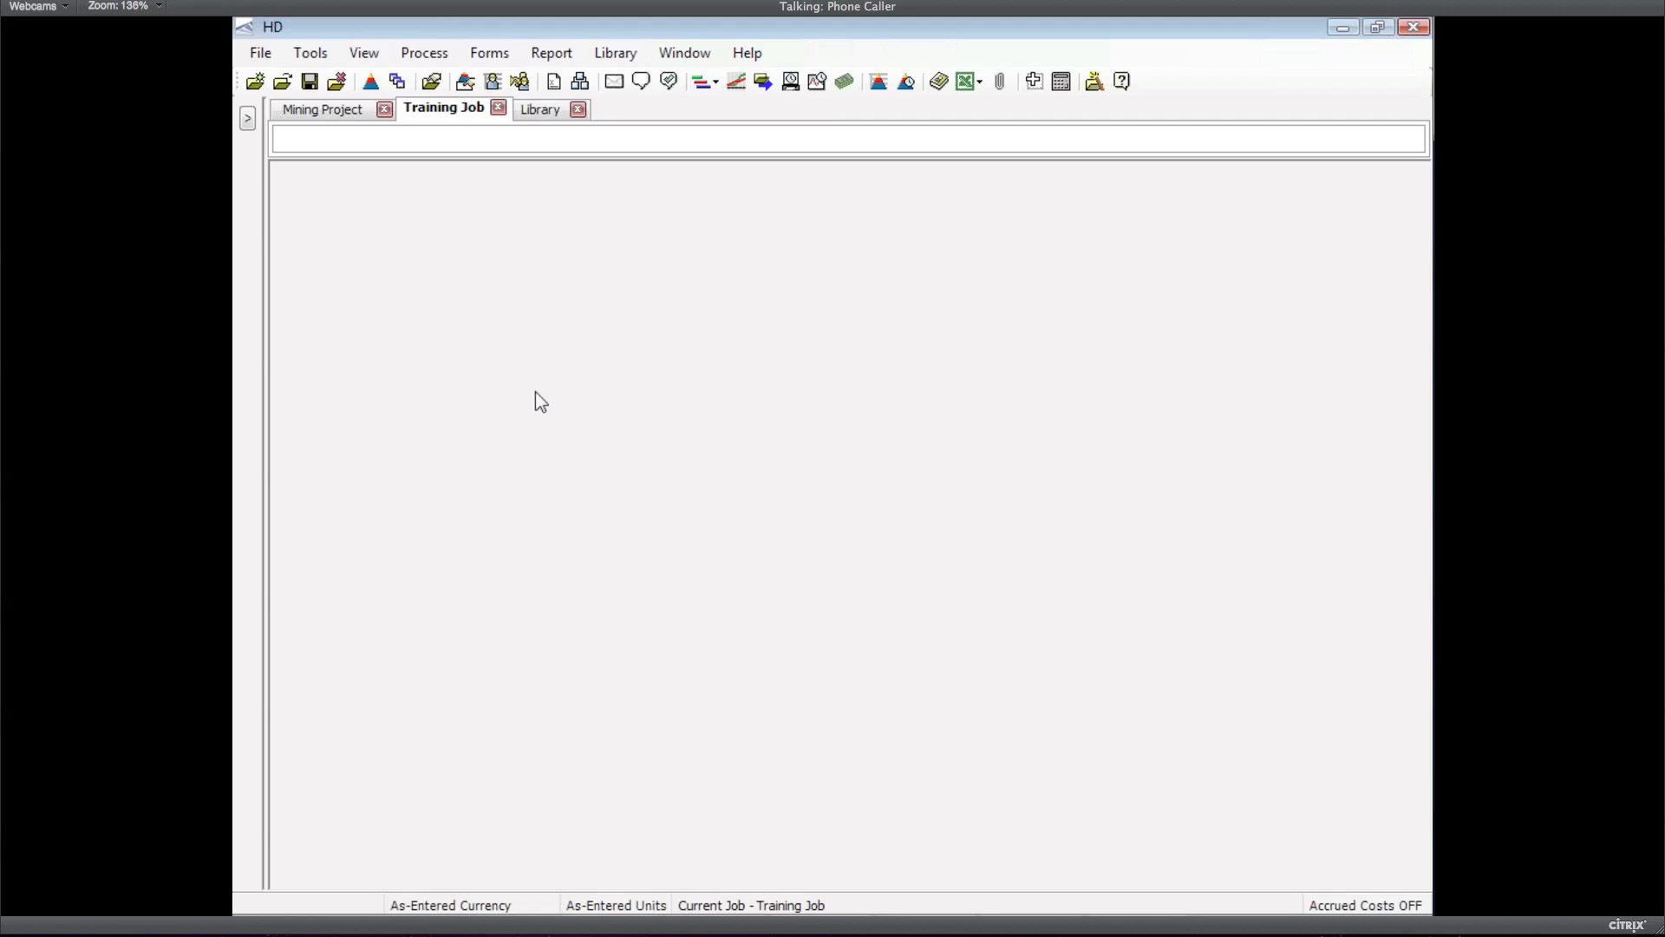
In the Training Job's CBS register, rename the Direct Cost Add-On item to 'Contingency'
click(581, 82)
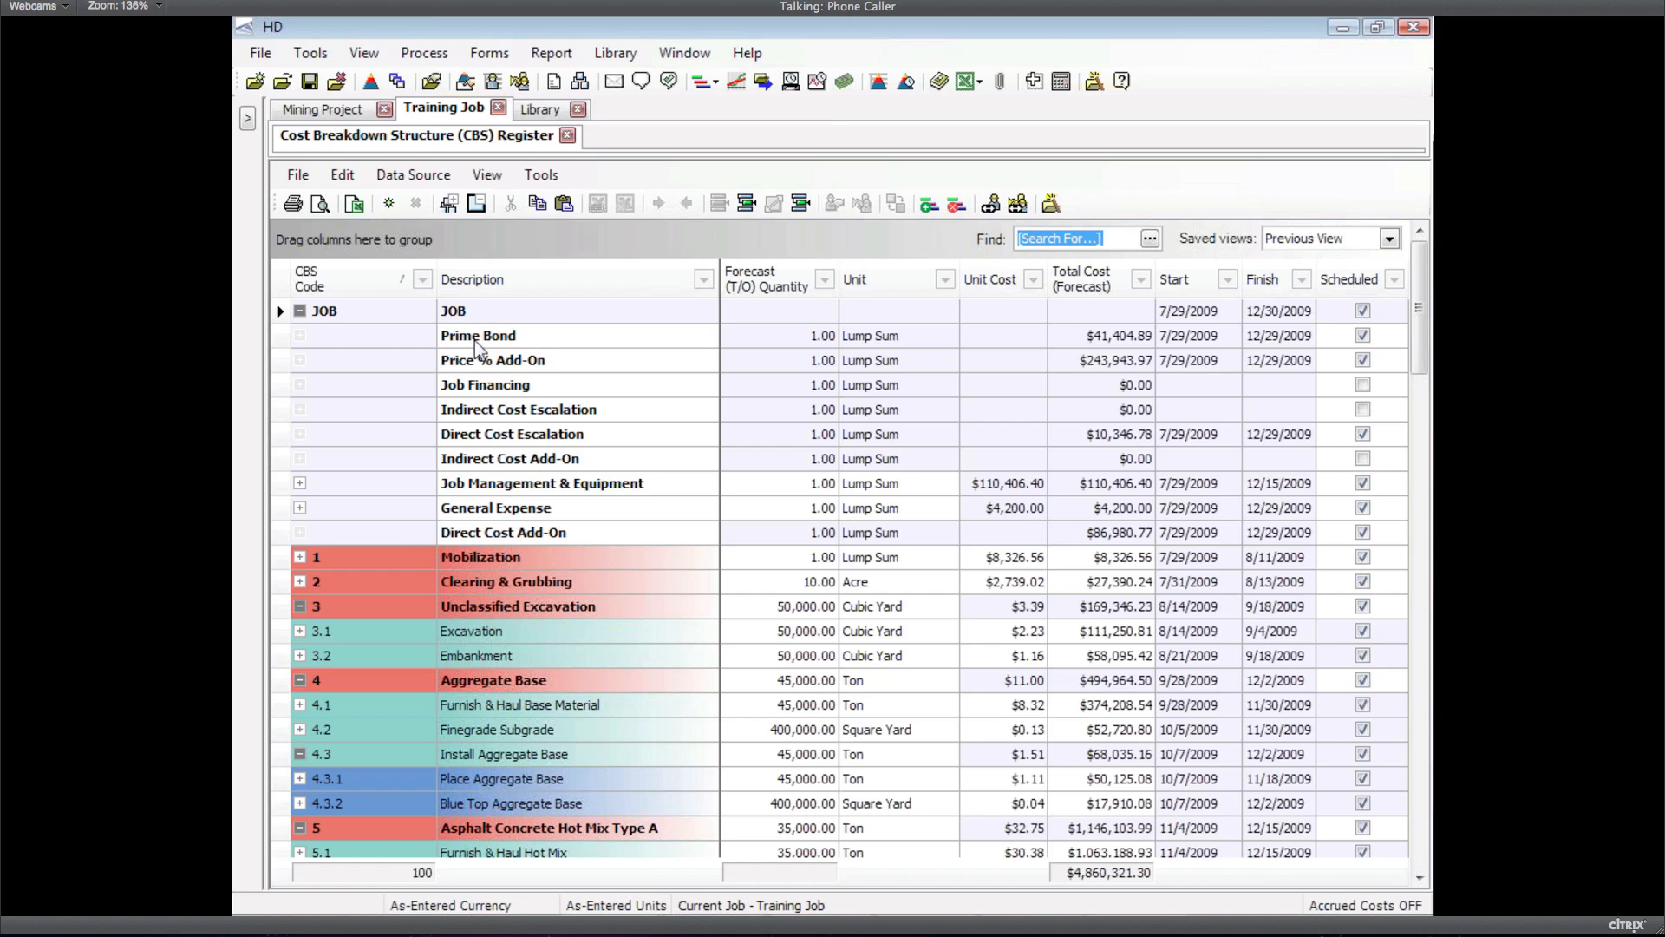
click(474, 336)
key(Down)
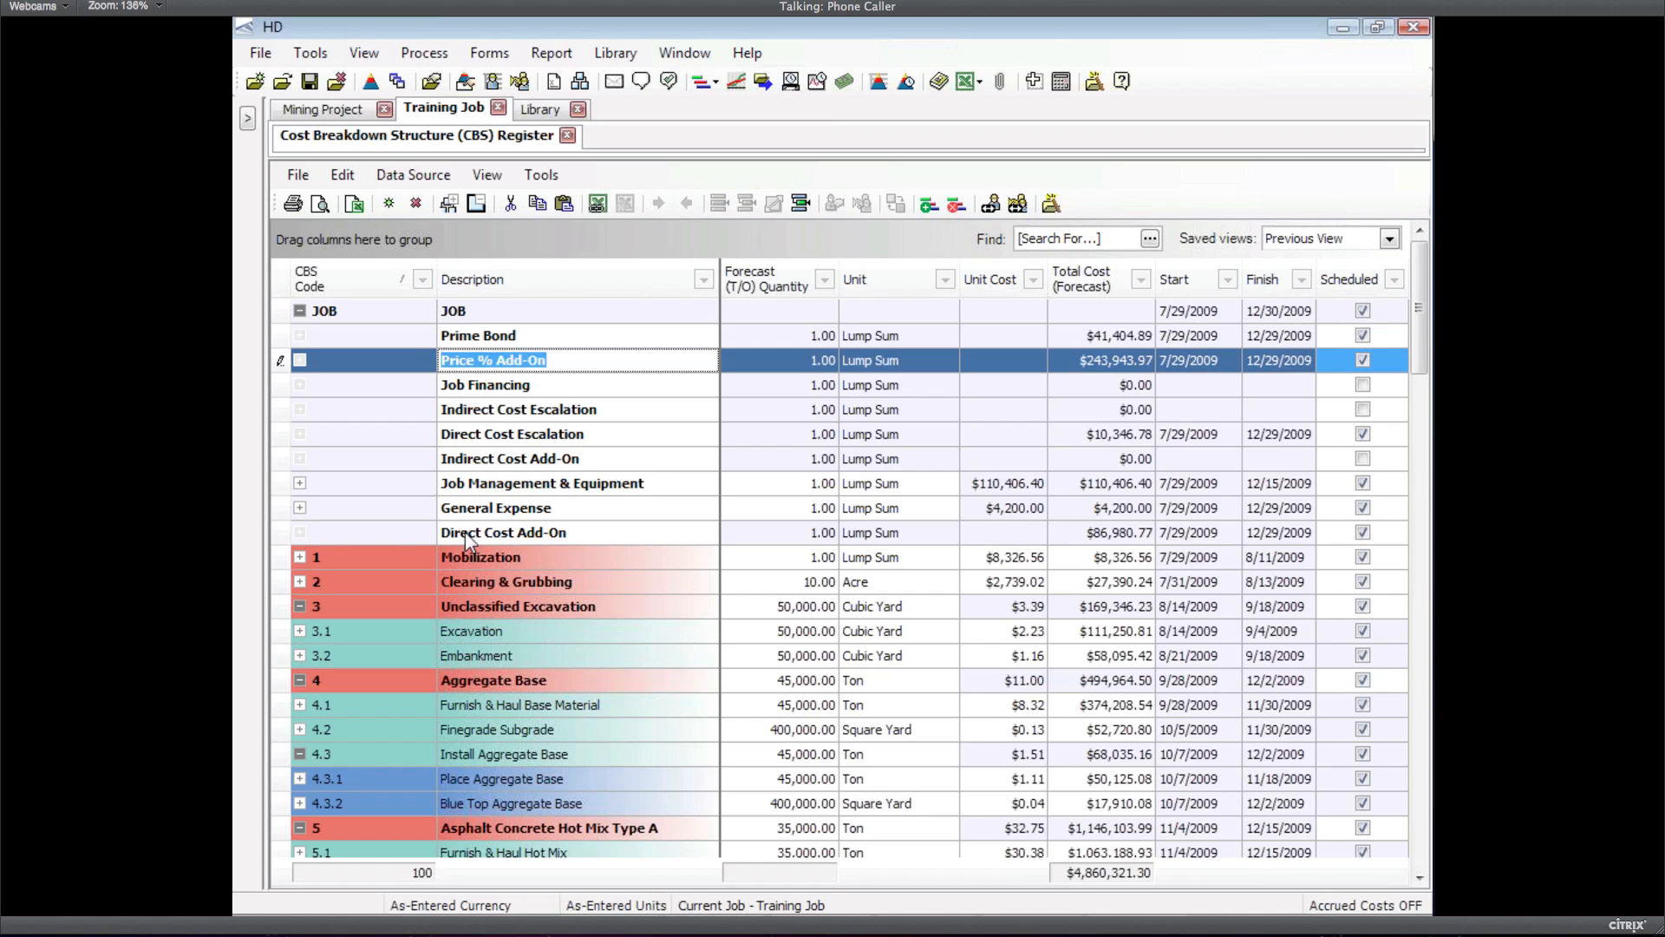
click(468, 536)
text(C)
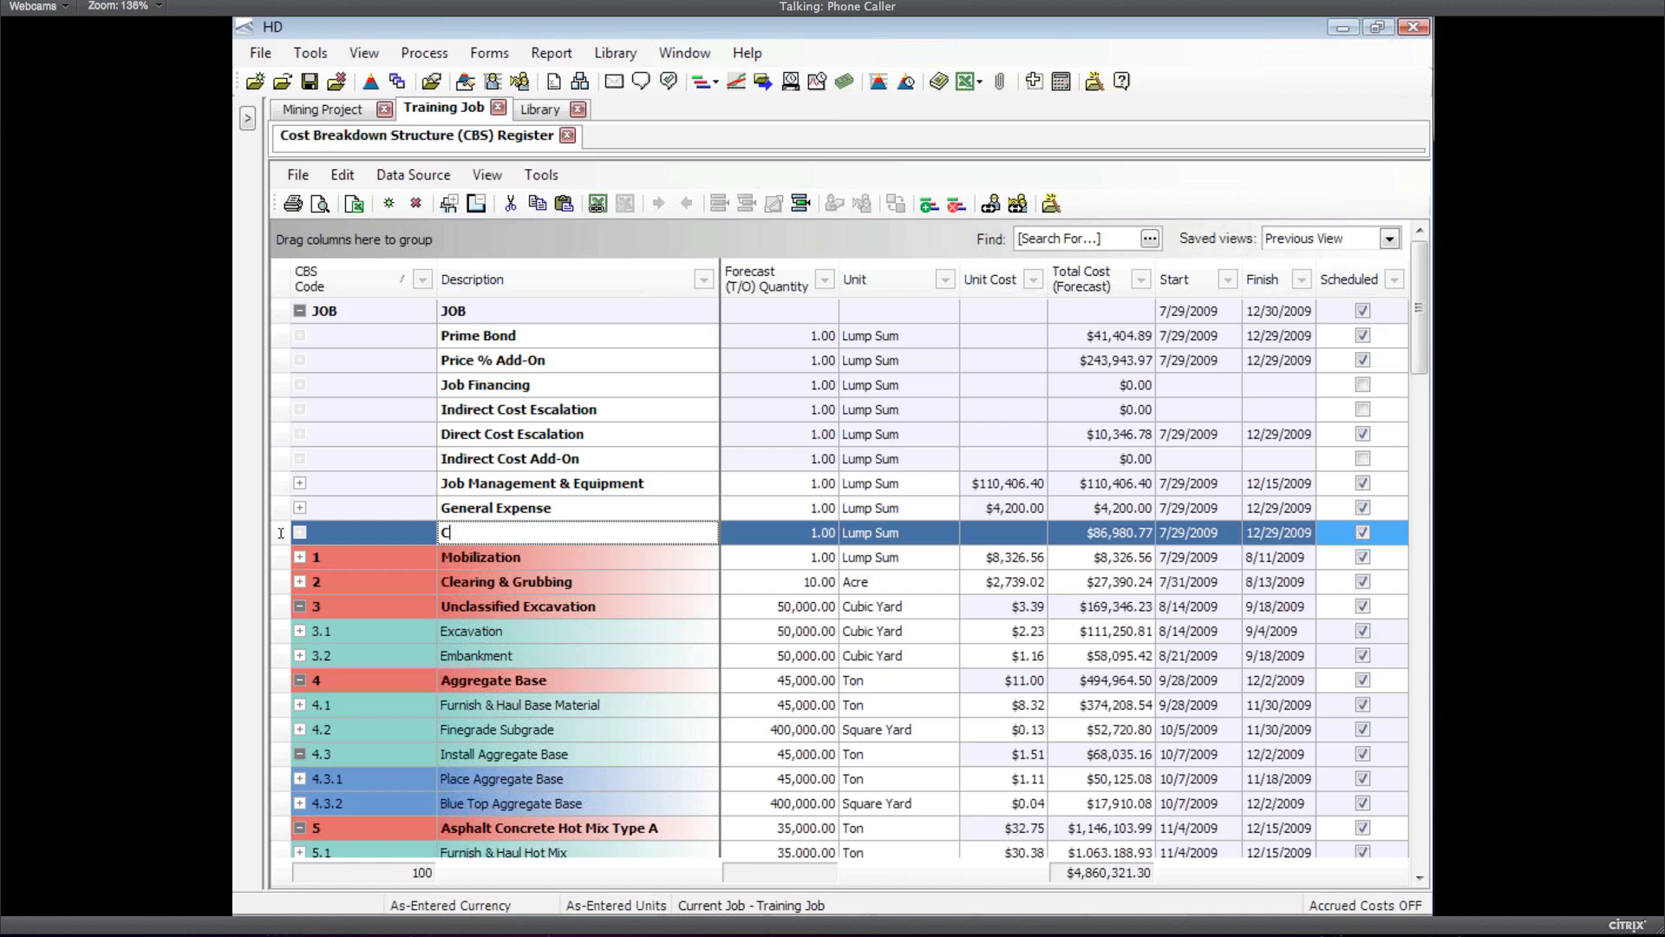
text(ontingency)
key(Up)
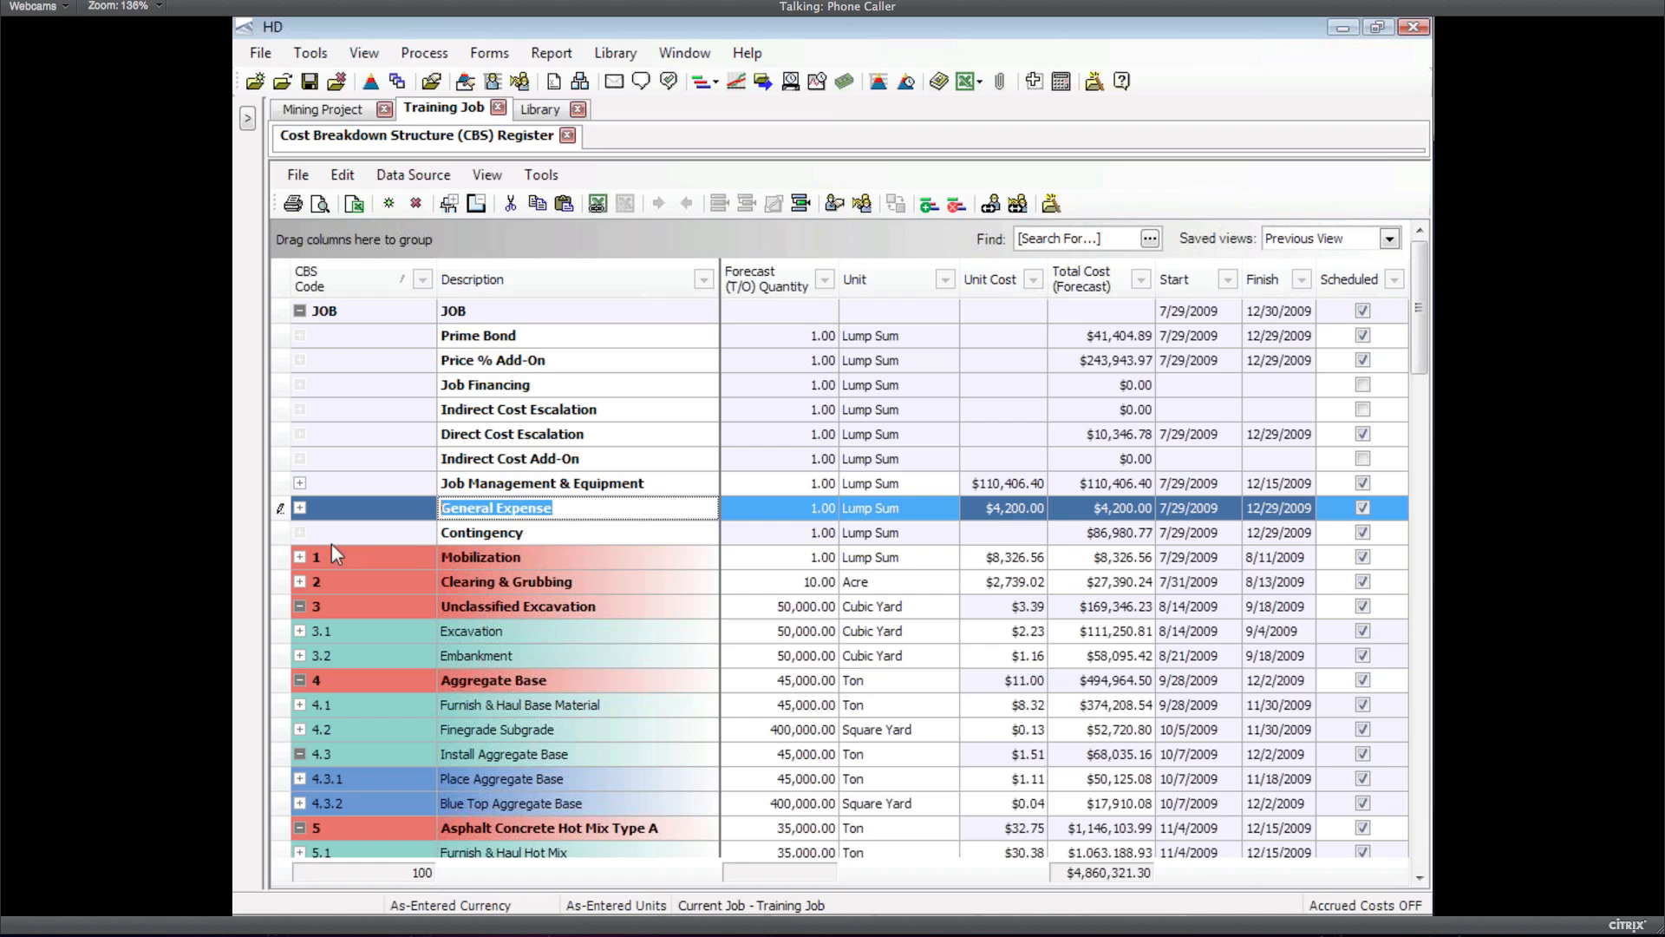
click(284, 533)
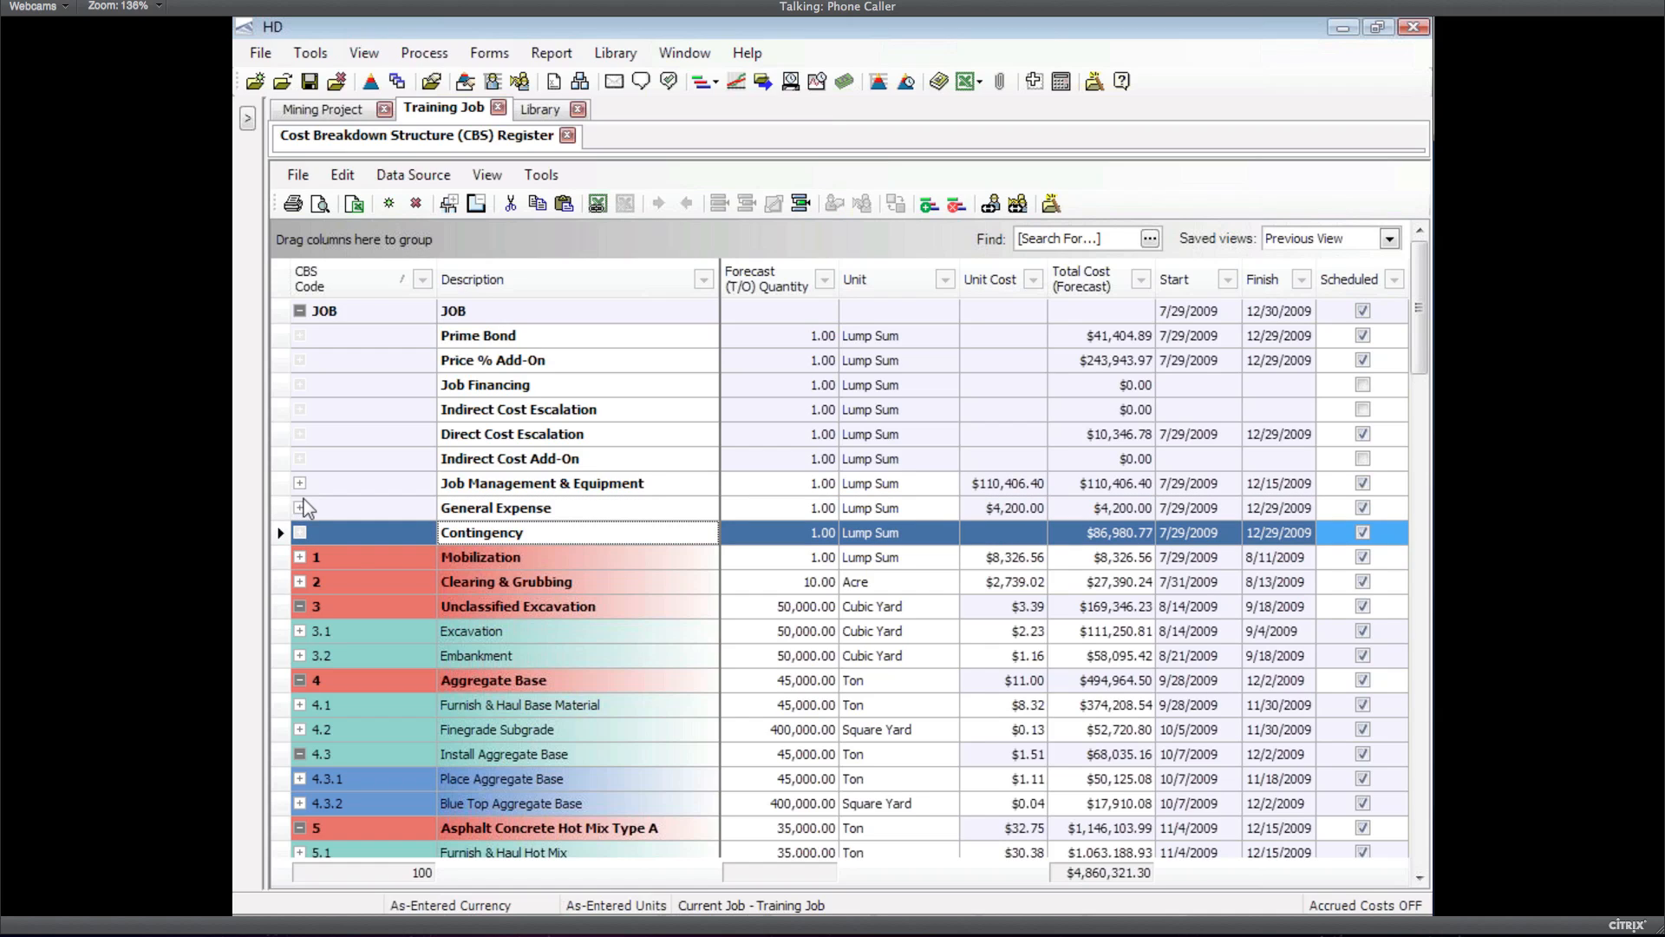
Move the Contingency row up to sit directly above General Expense
drag(284, 533, 304, 498)
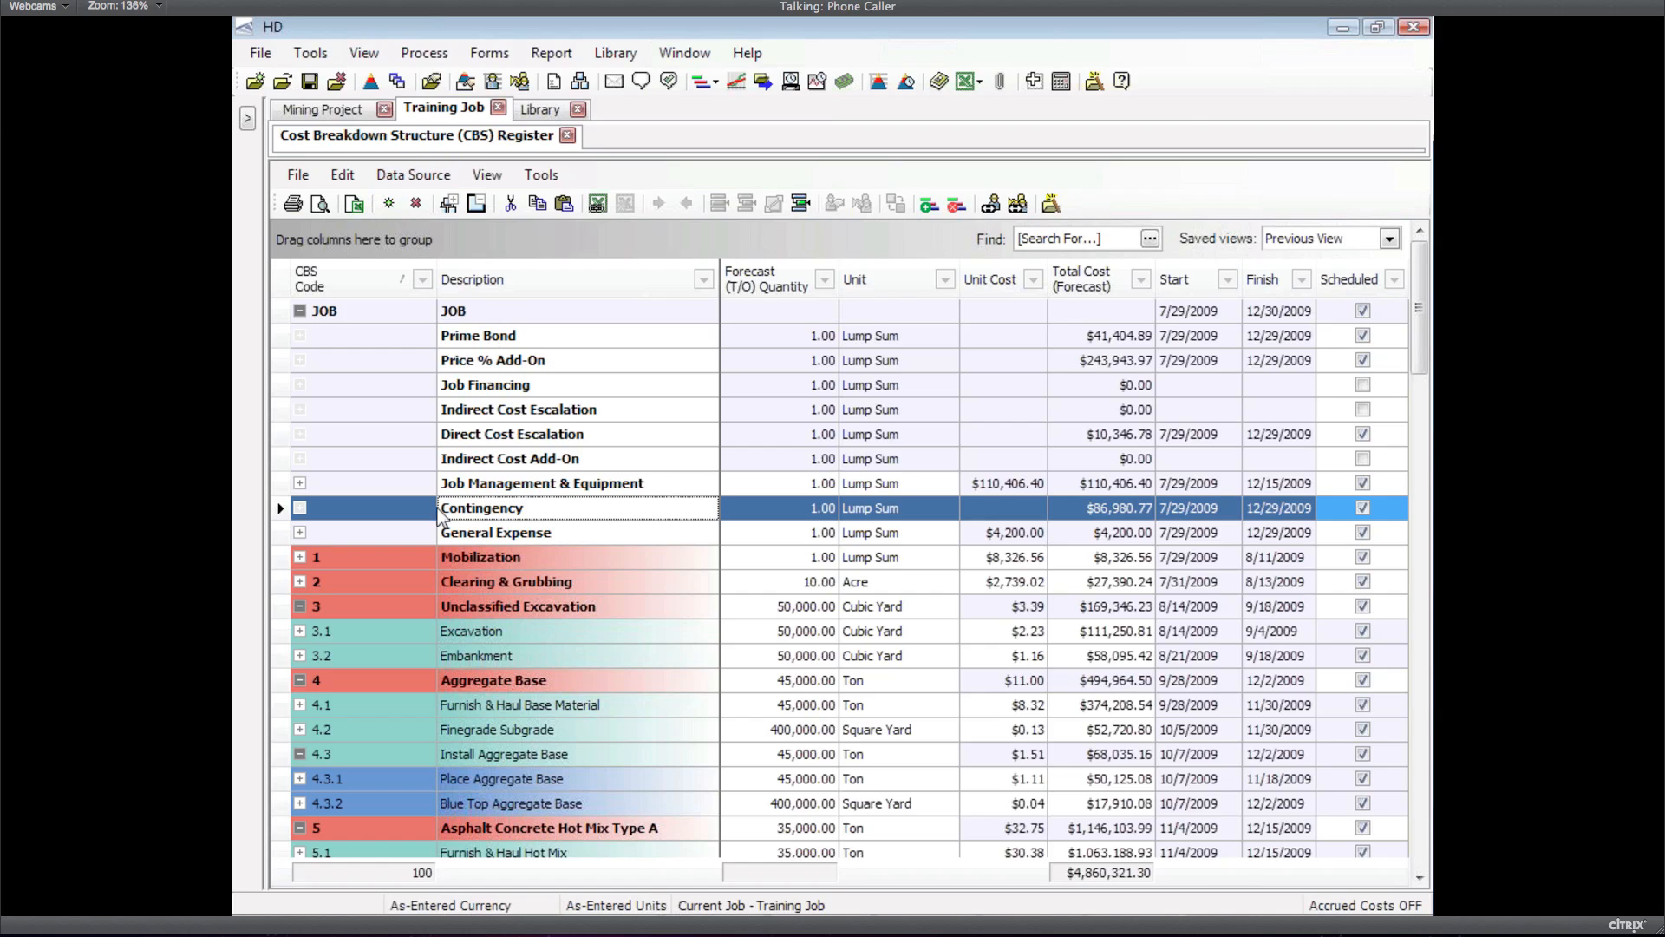
click(343, 175)
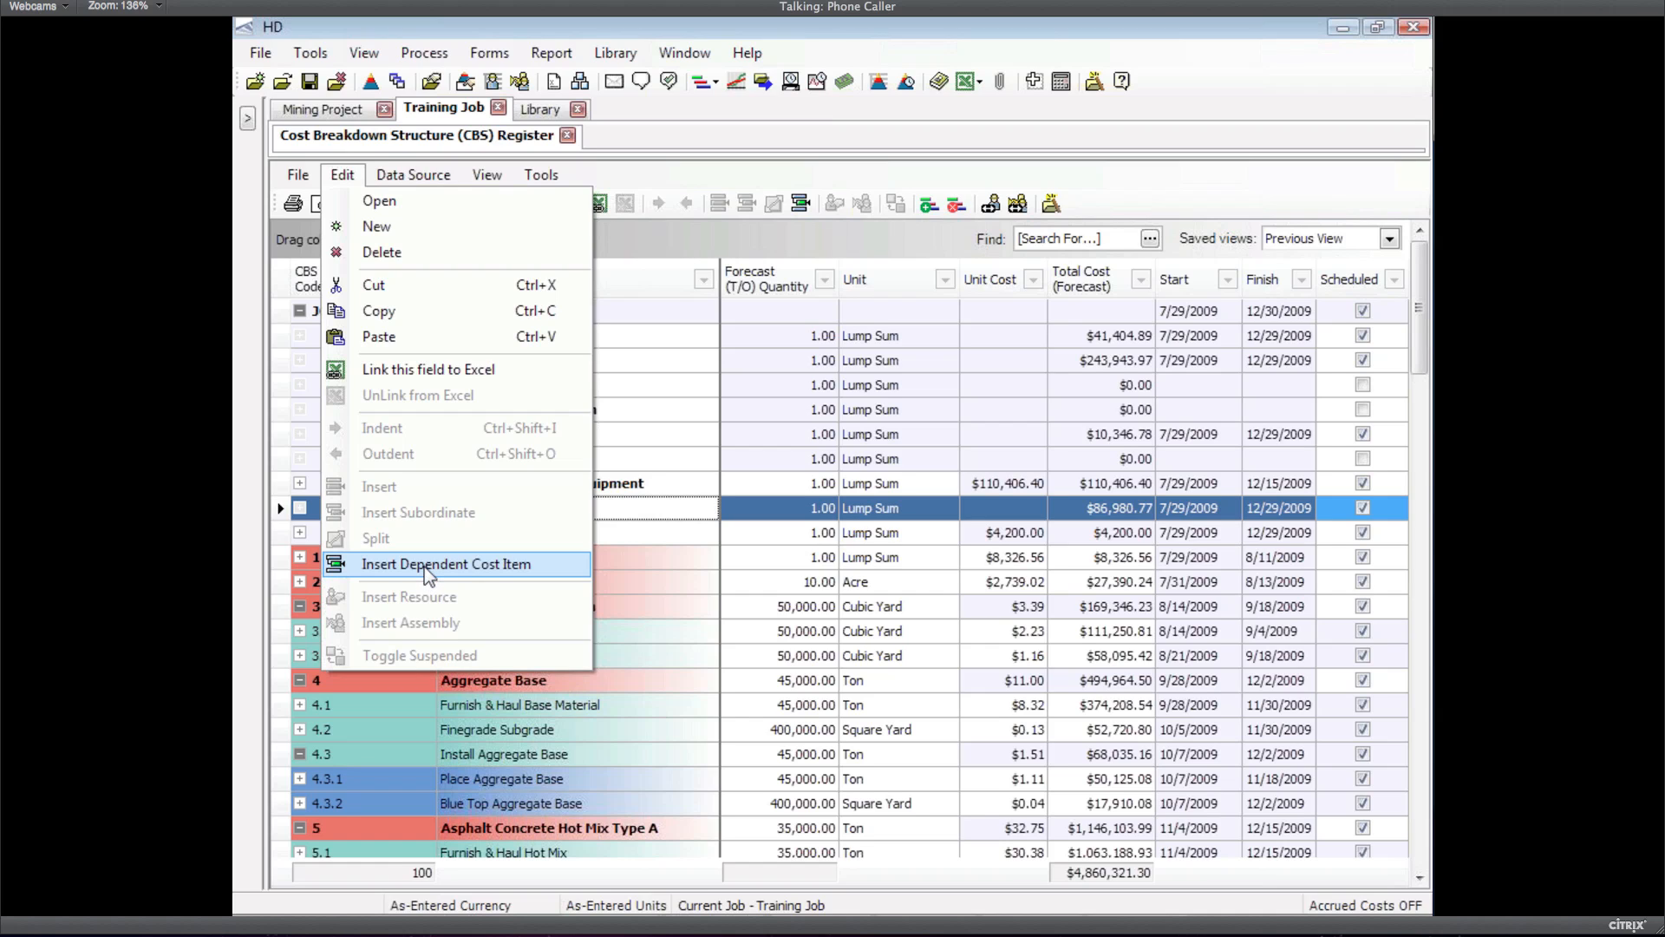
click(424, 566)
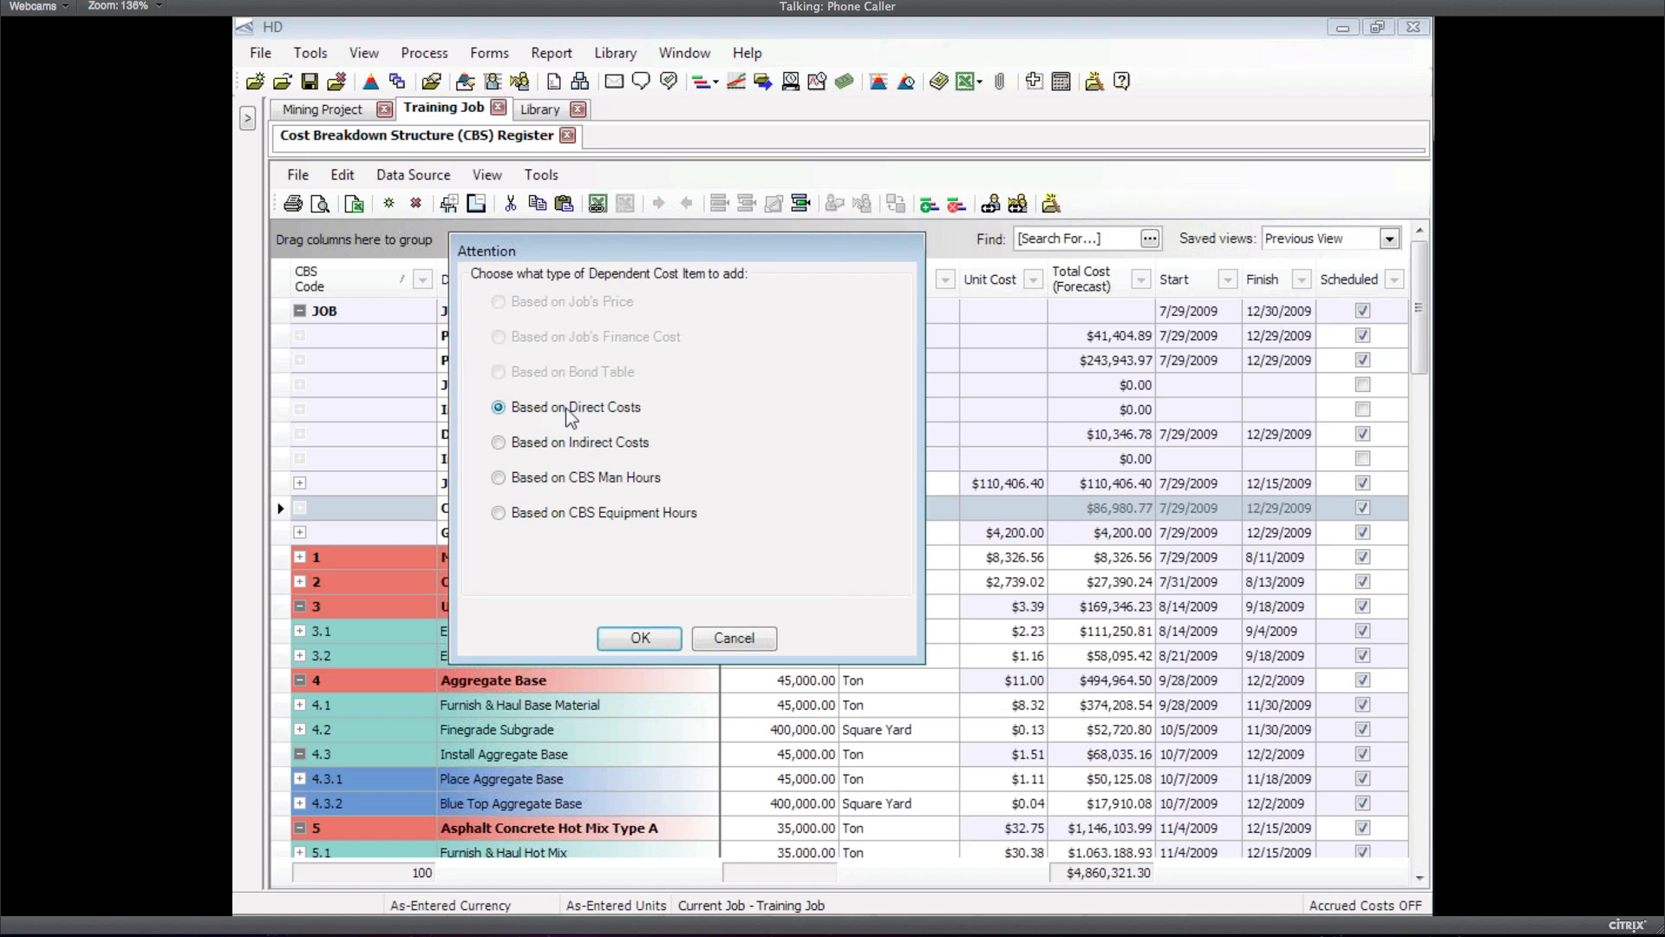
click(639, 640)
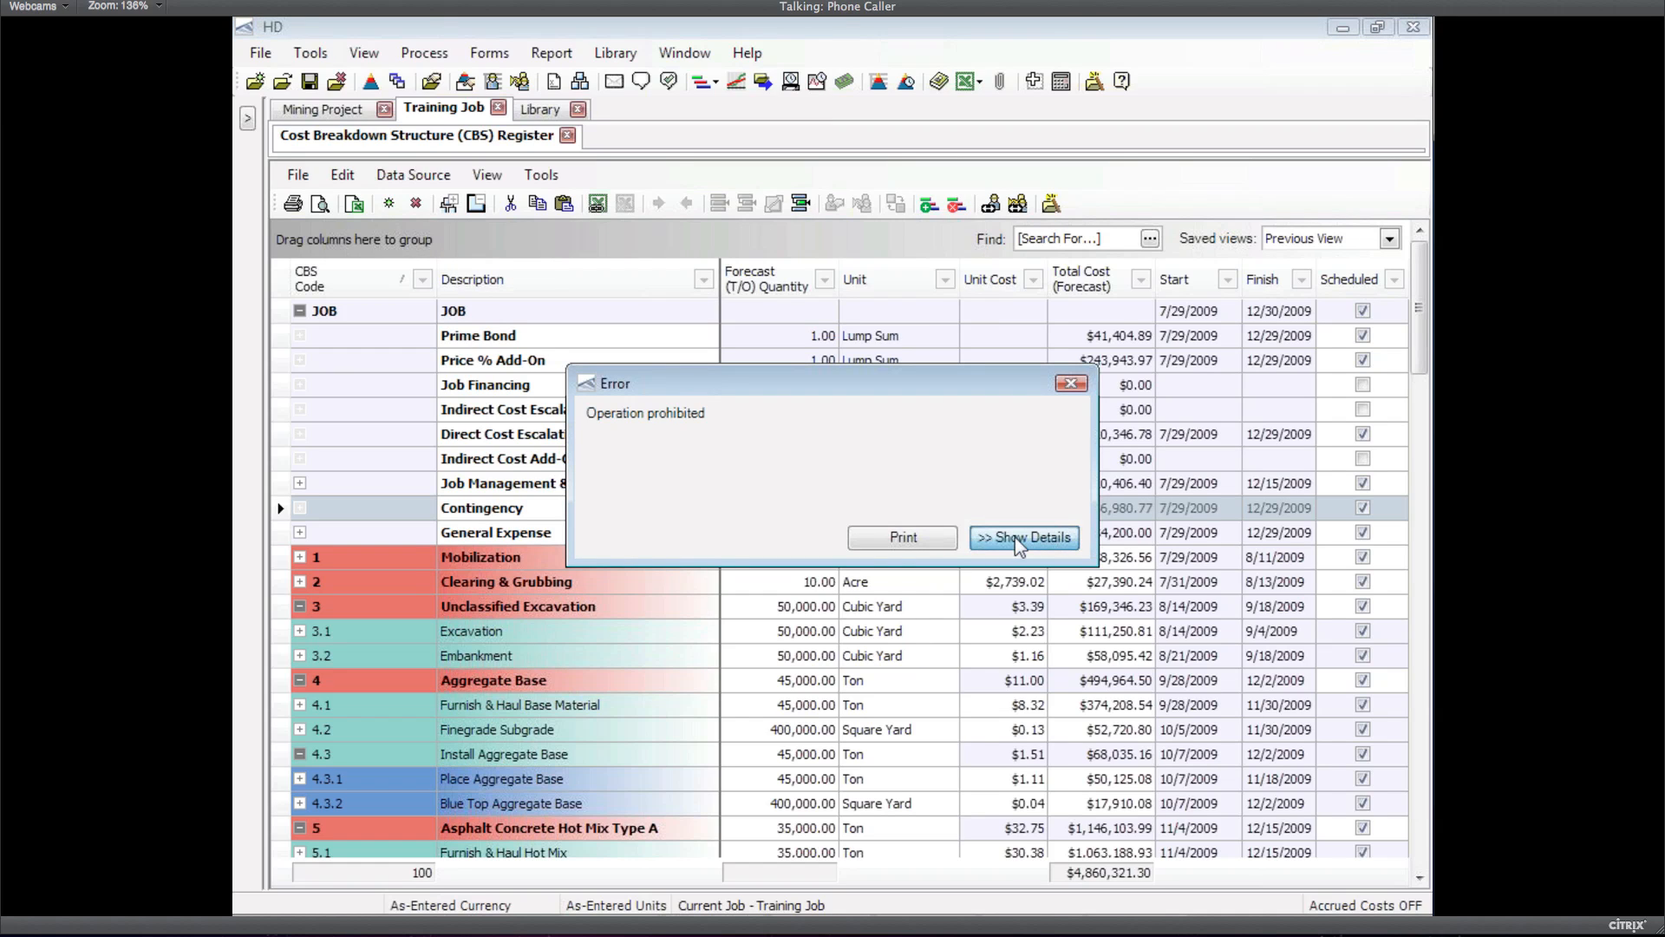
click(1020, 542)
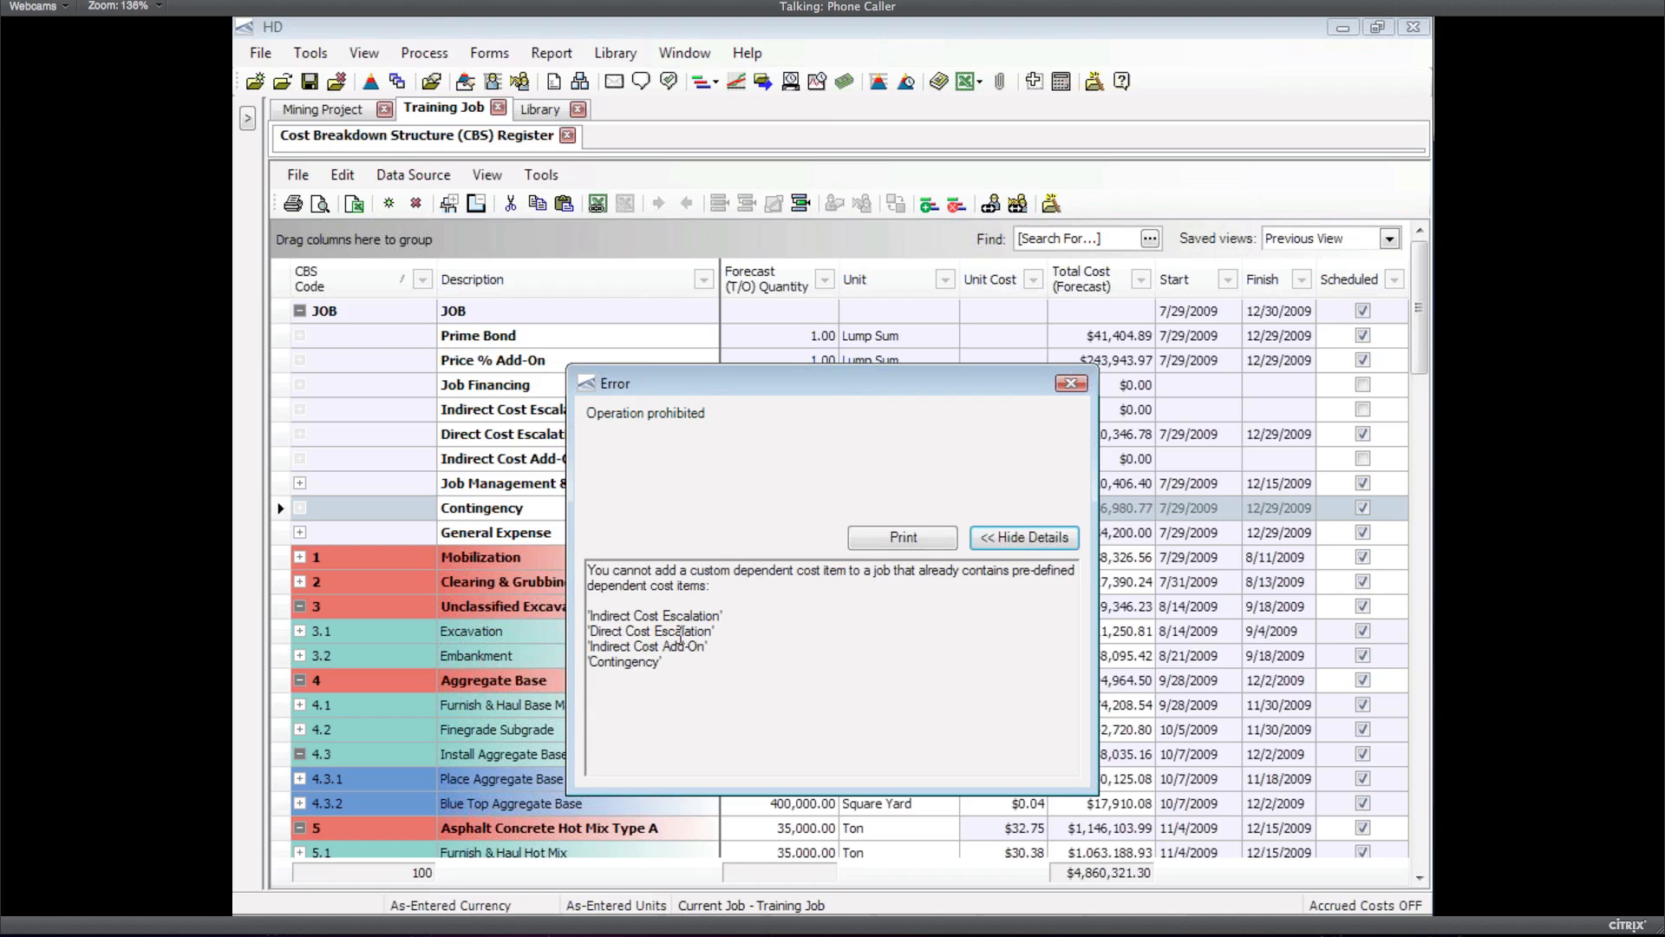
click(1072, 386)
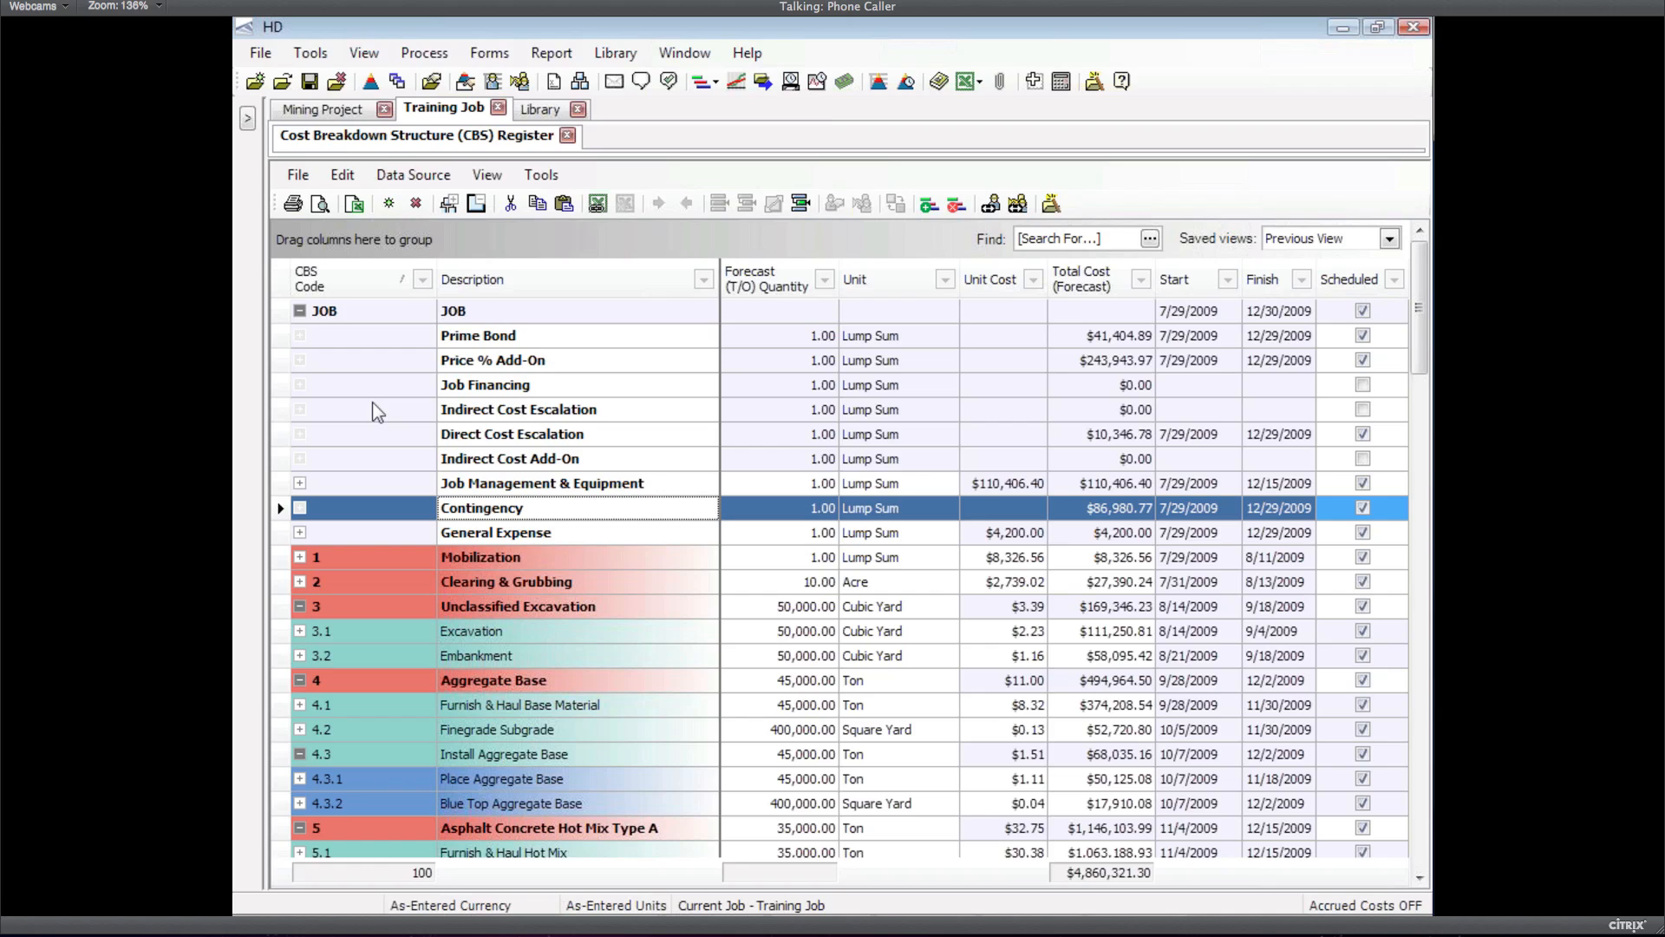
Select the nine JOB items from Prime Bond through General Expense
click(491, 486)
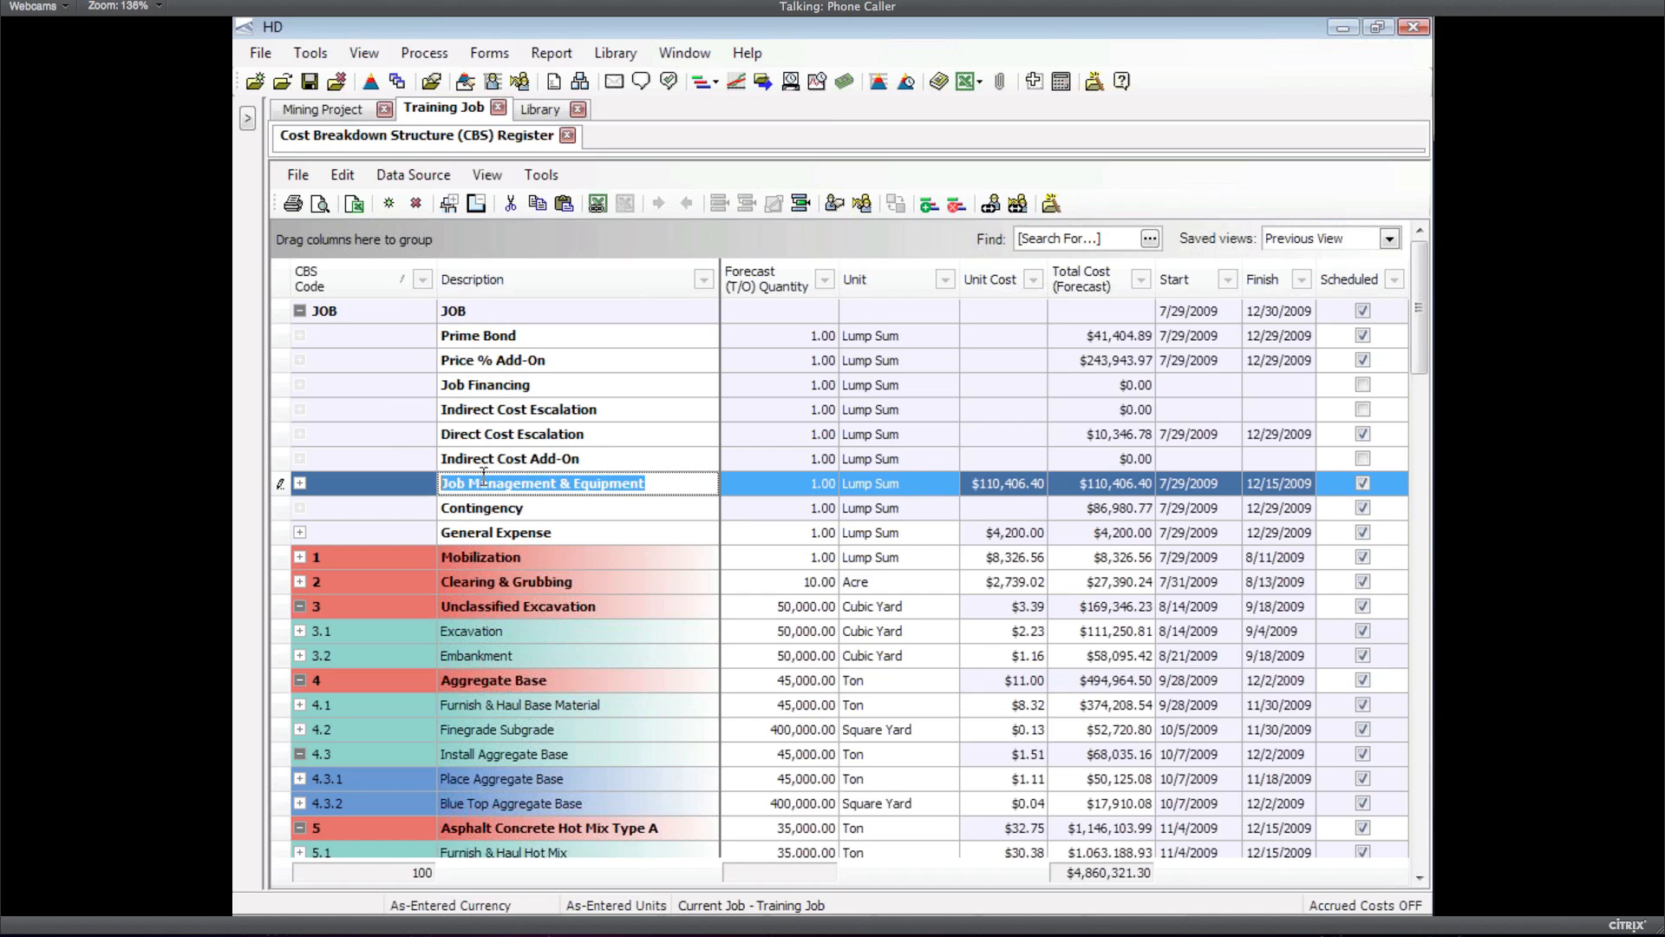
key(Up)
key(Up)
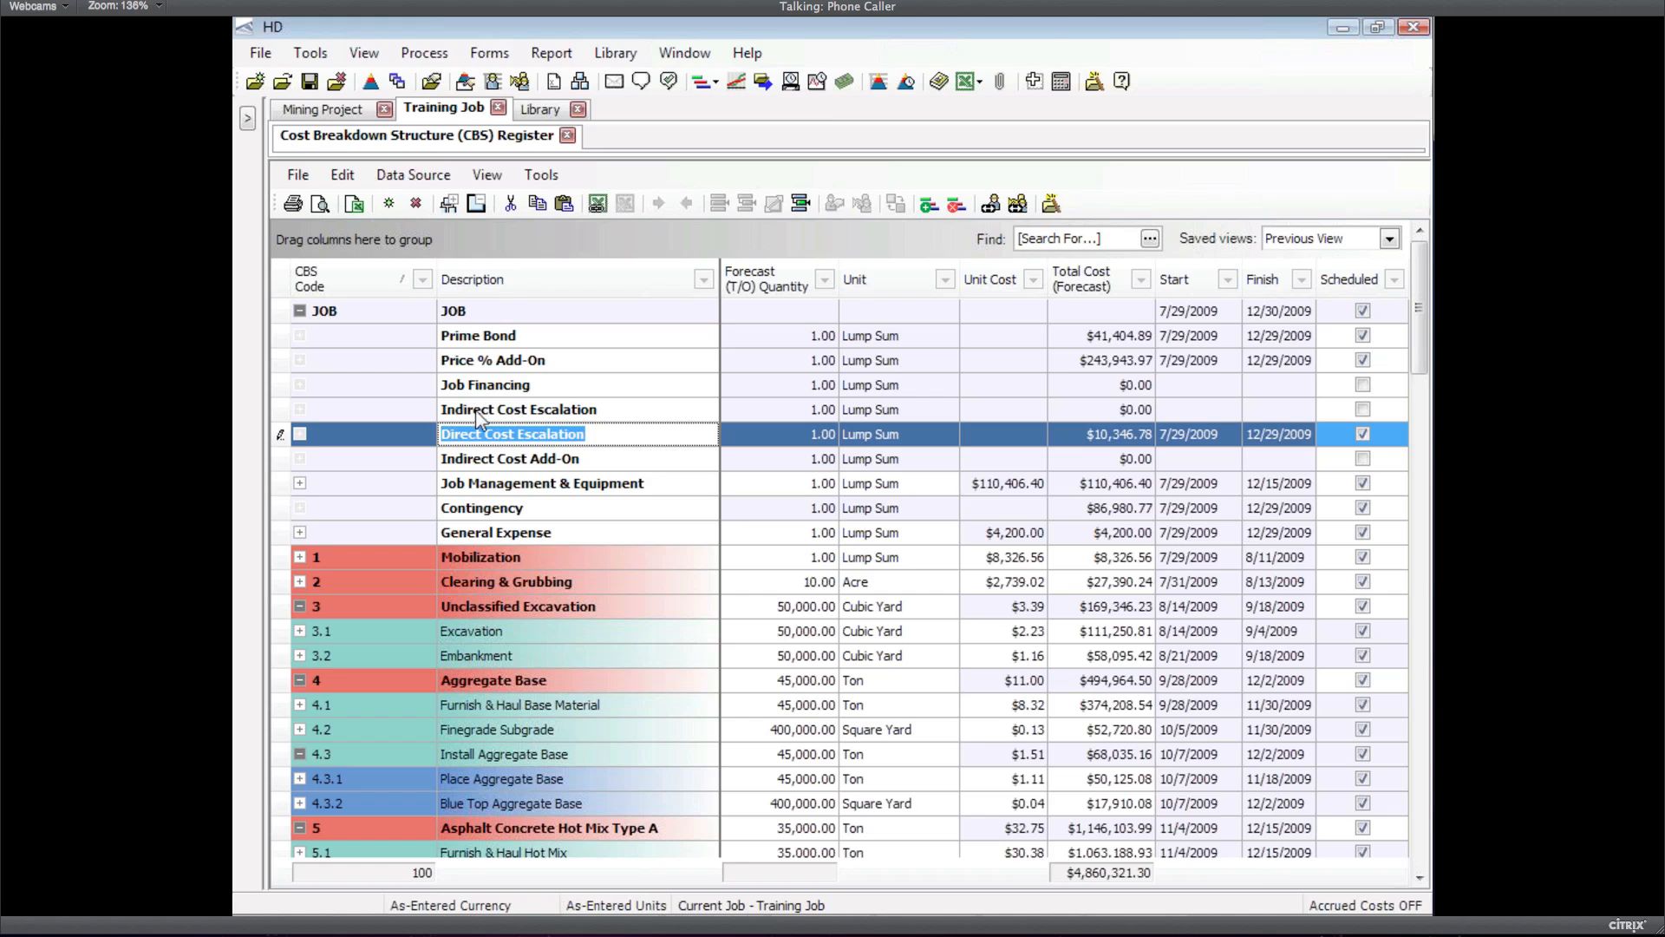
click(492, 535)
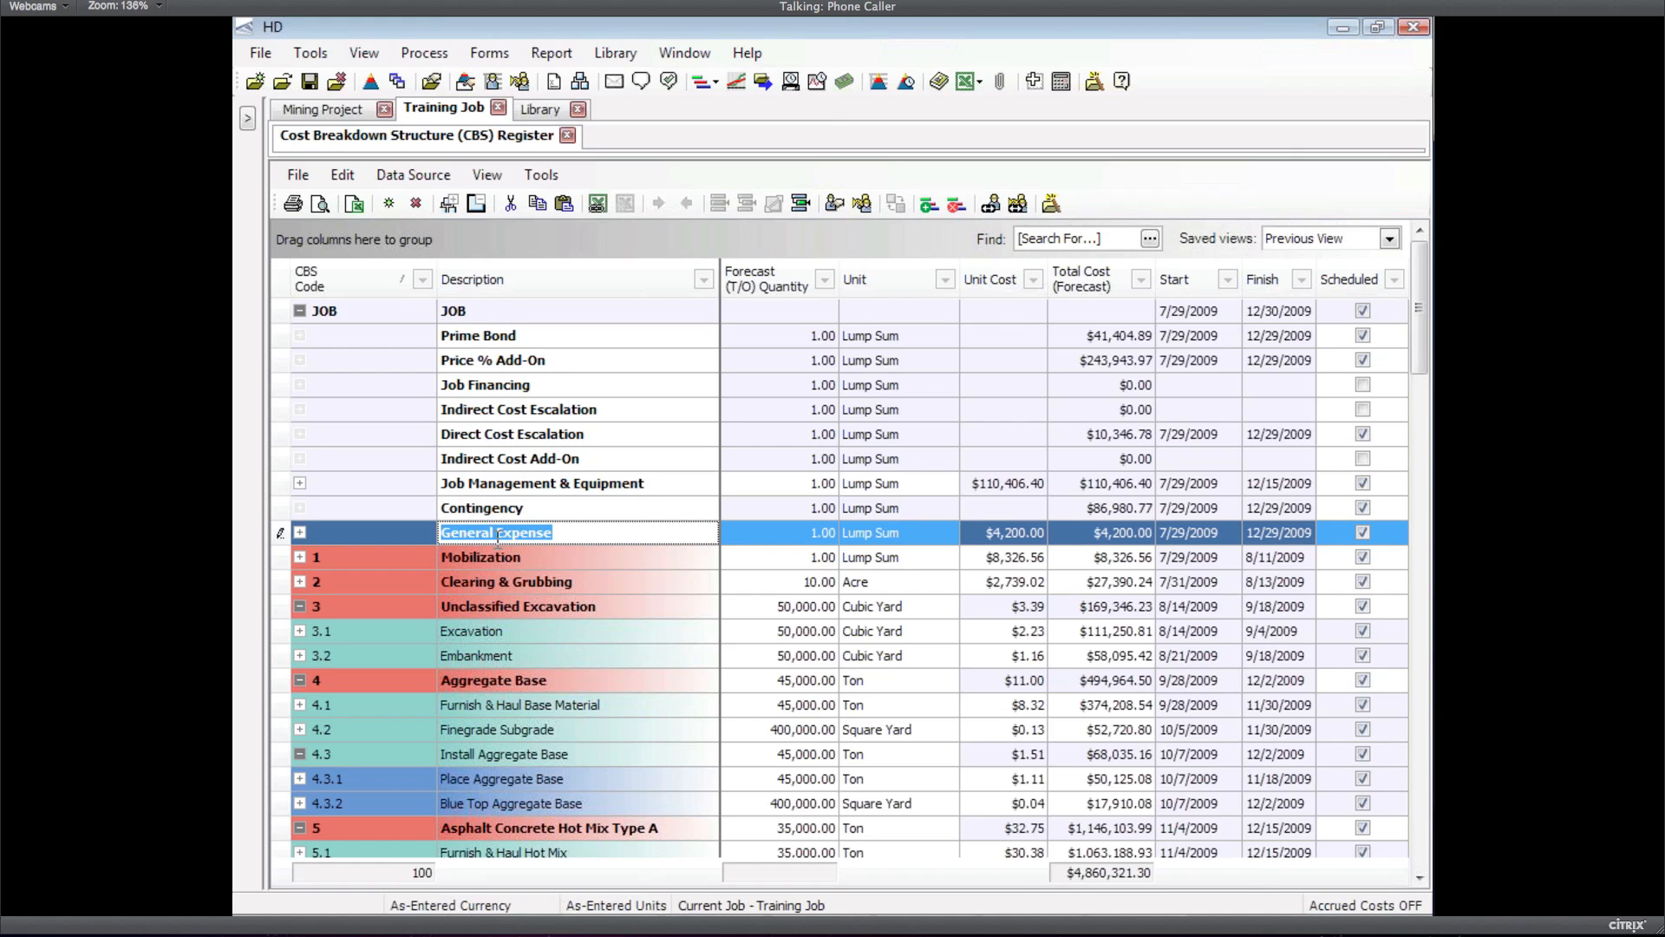
click(284, 511)
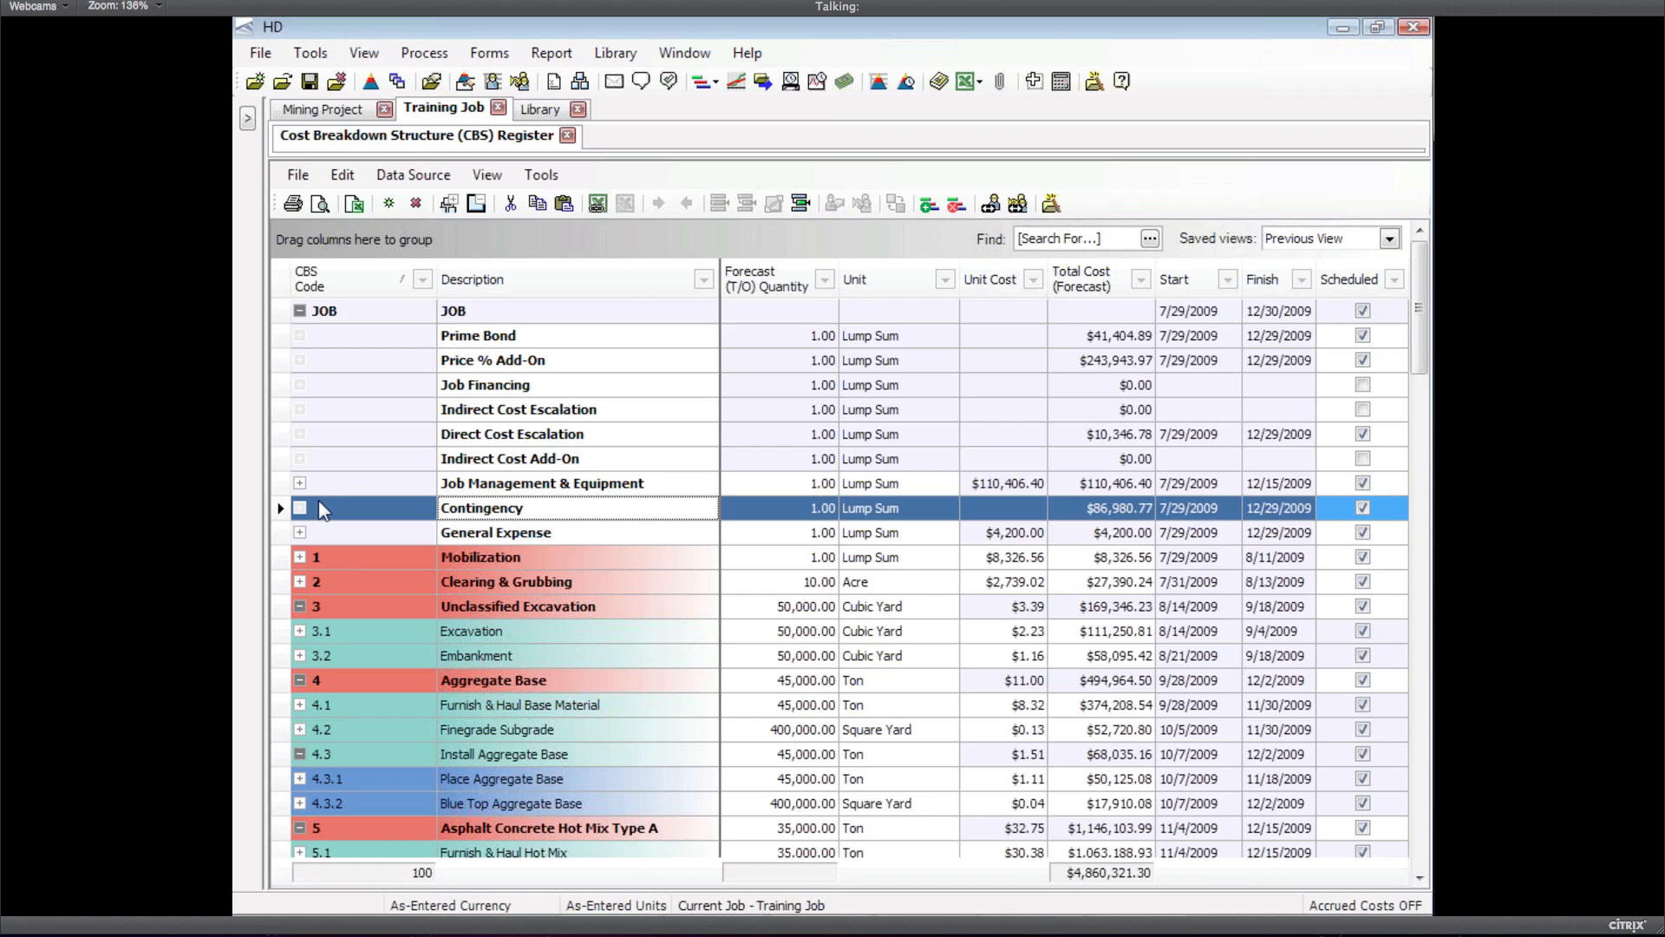
click(284, 337)
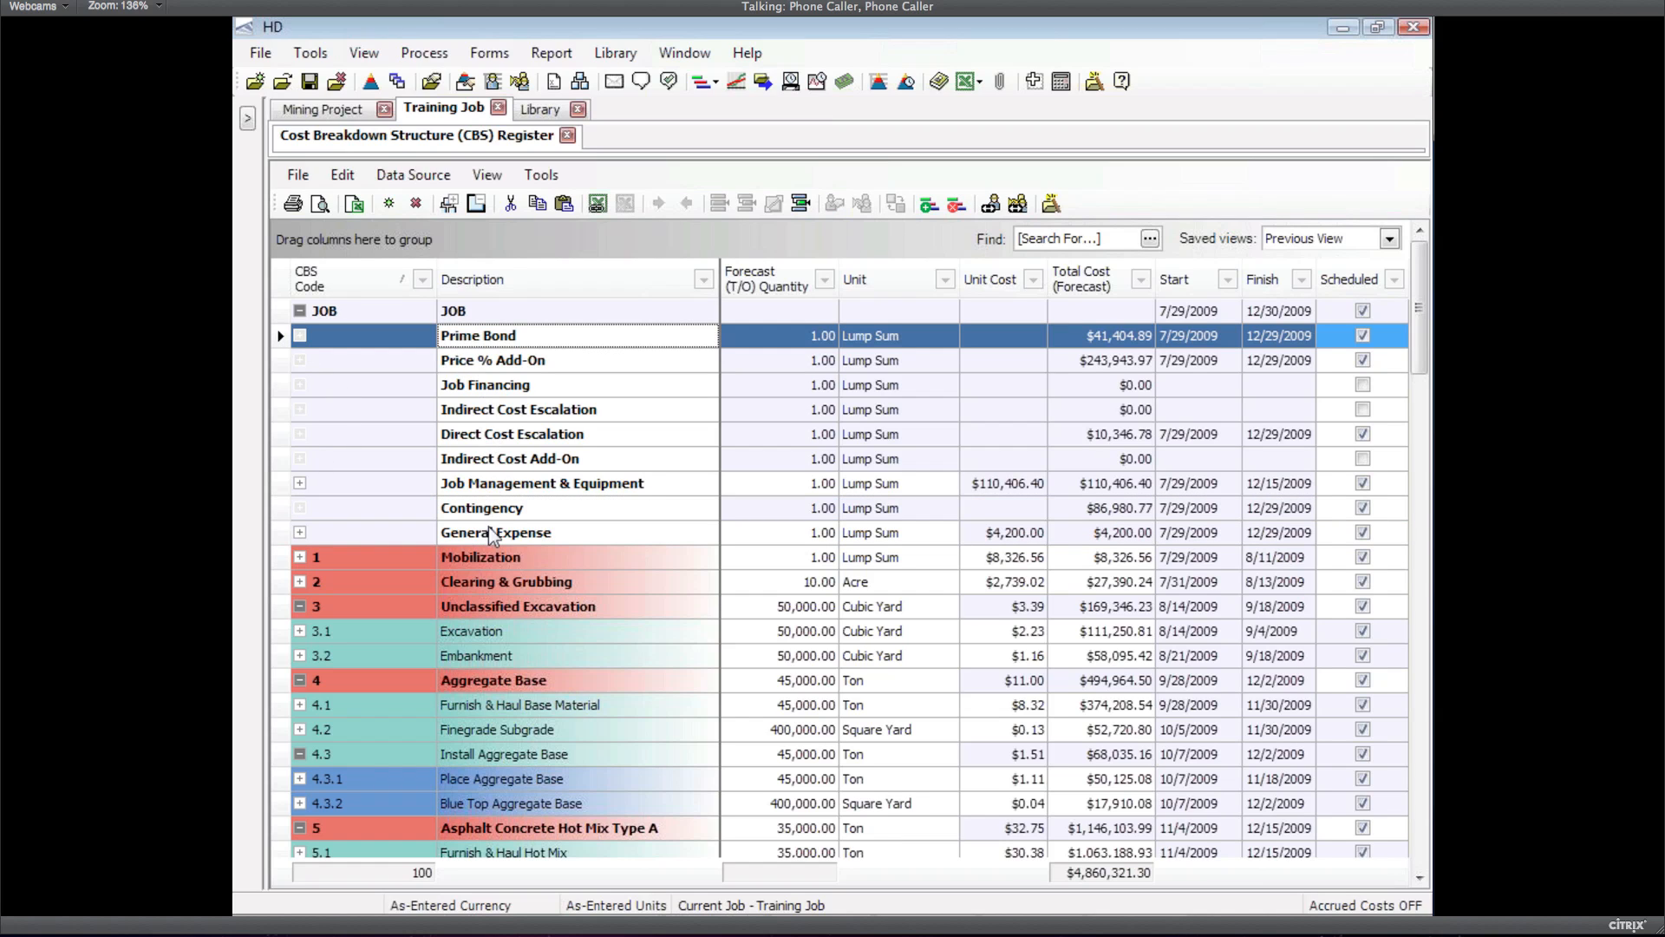
shift+click(285, 533)
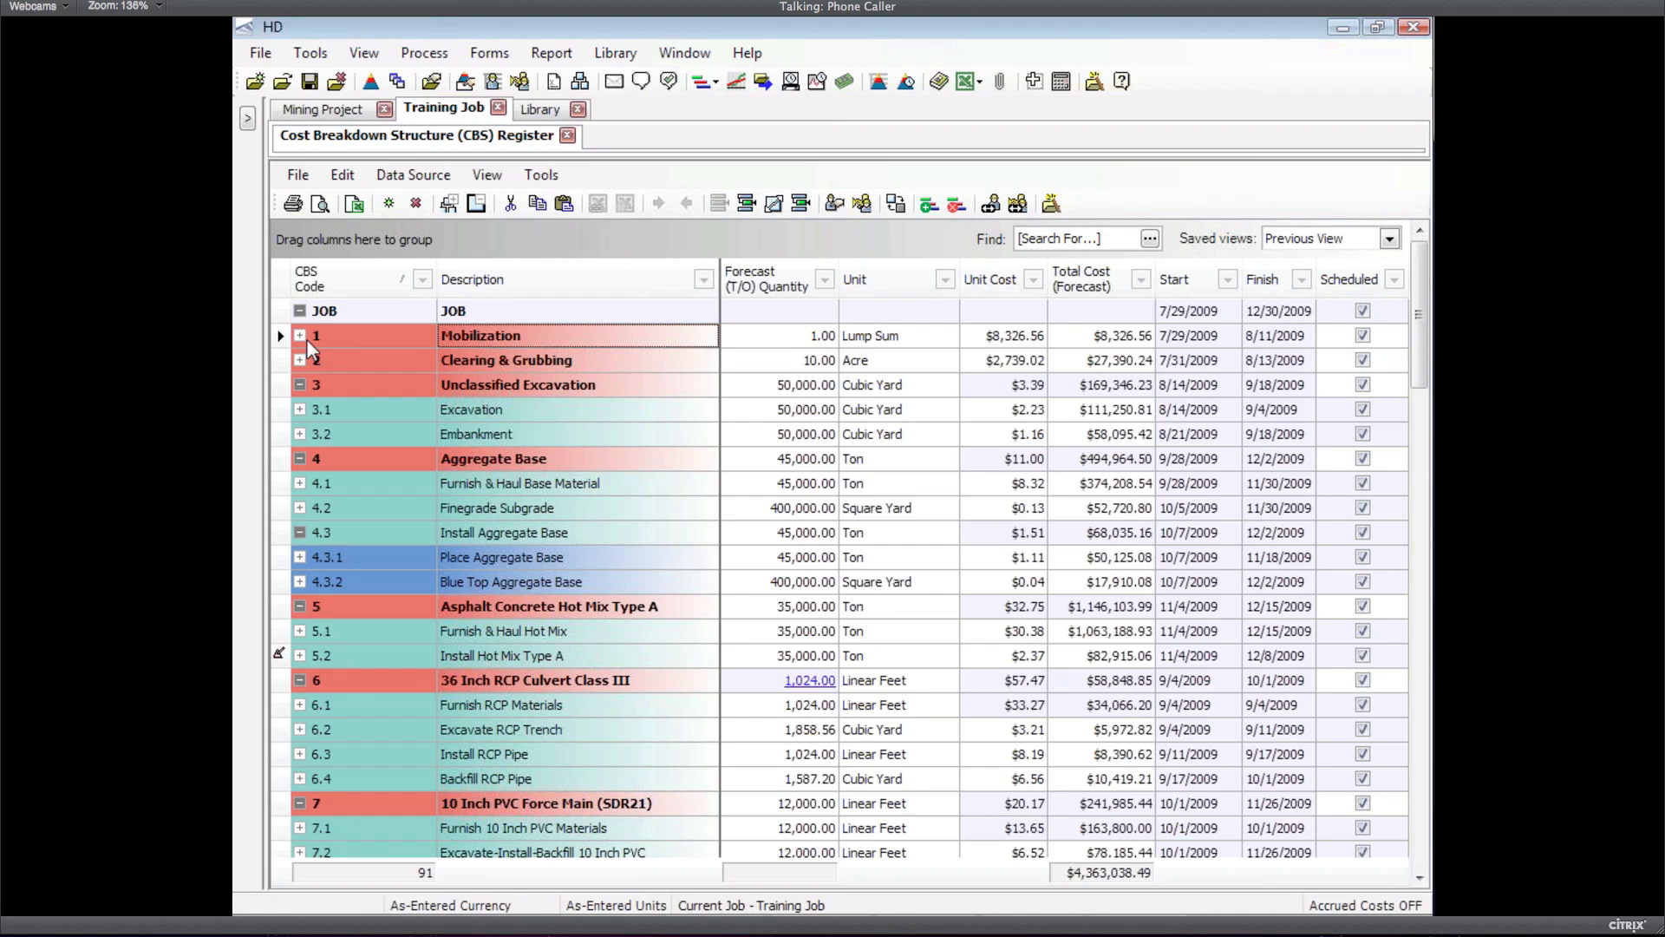
Delete the nine JOB items and insert a new dependent cost item based on direct costs
click(306, 338)
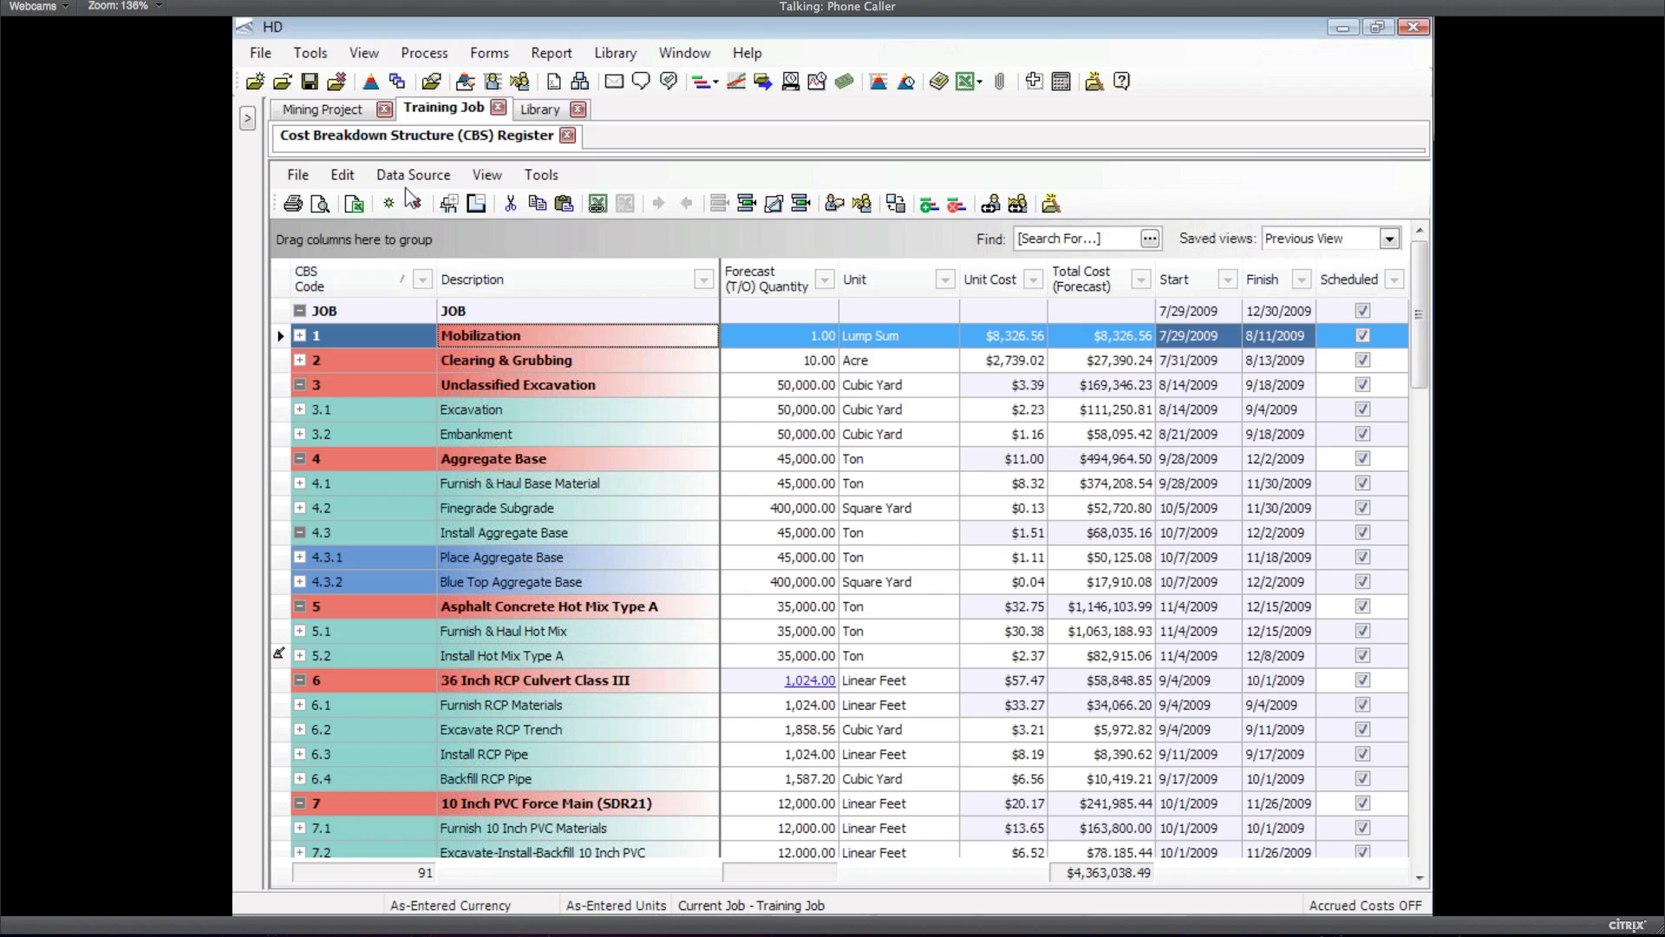
click(342, 175)
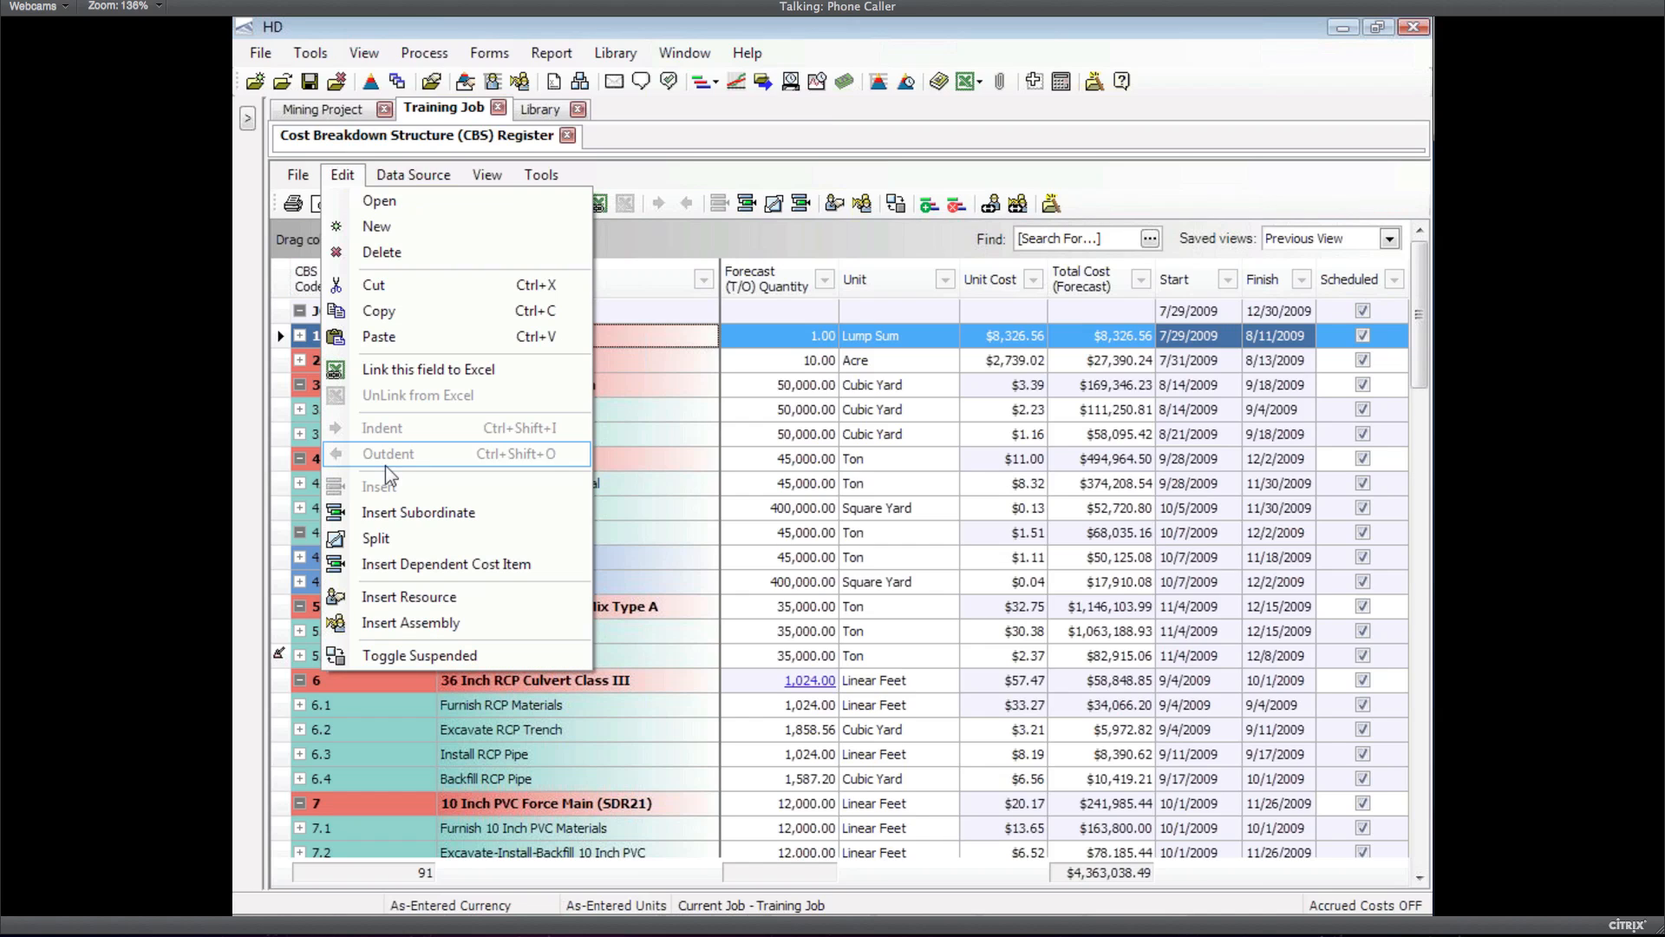
click(414, 564)
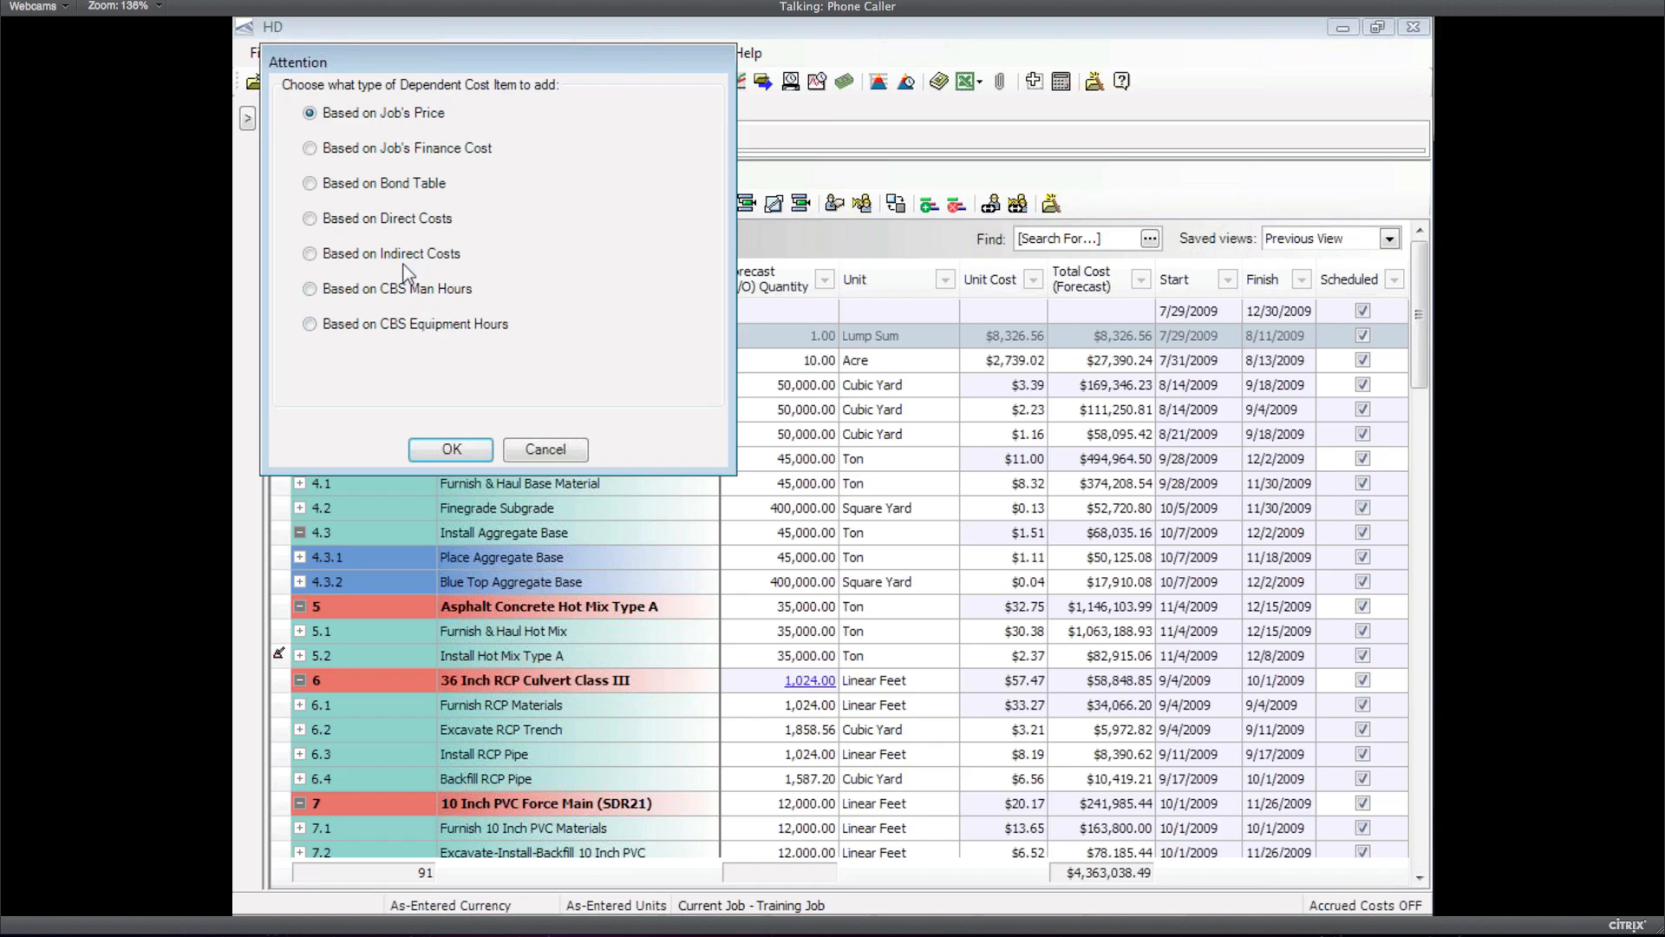
click(311, 220)
click(452, 449)
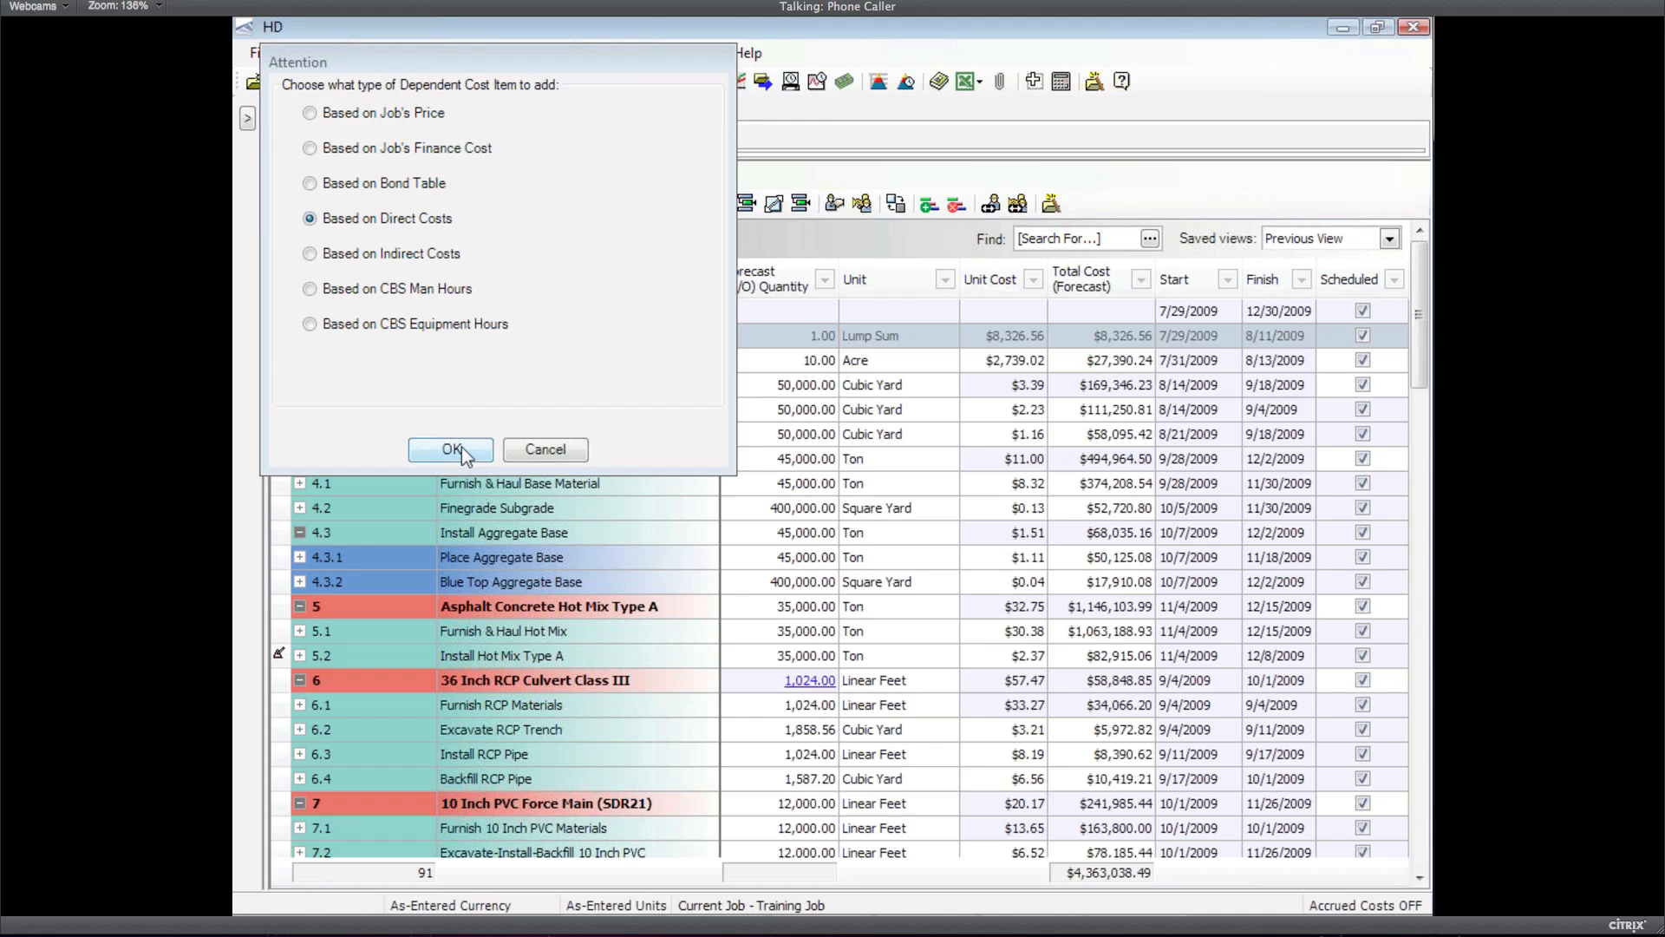
click(451, 449)
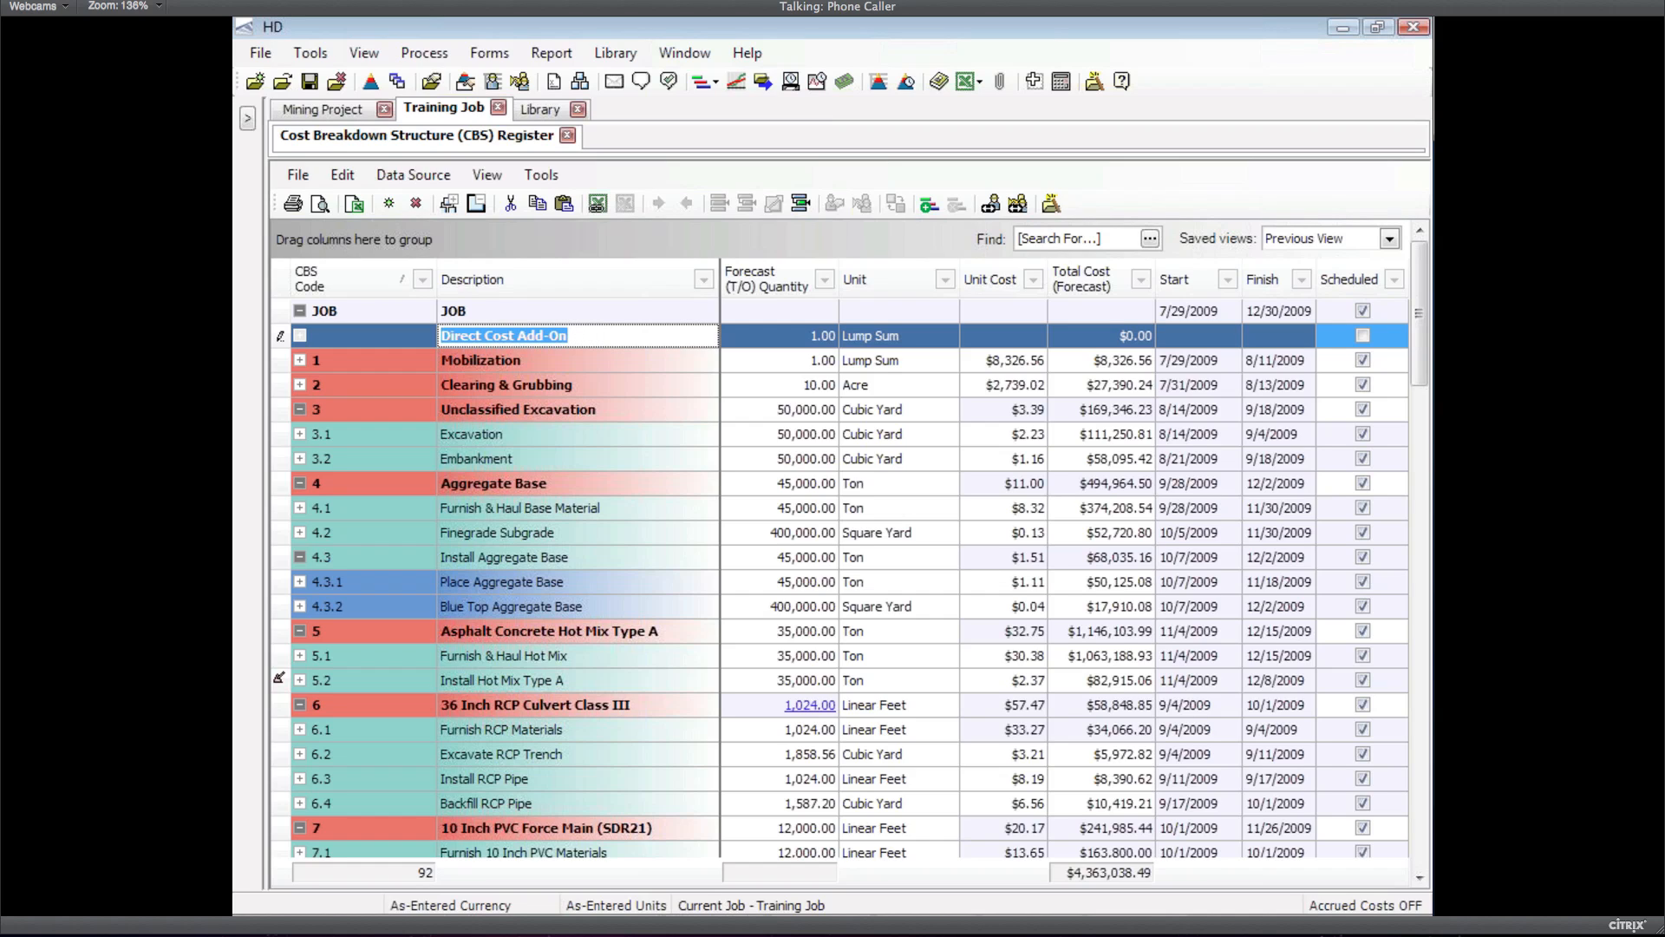
Name the new dependent item 'Risk contingency'
text(Risk contingency)
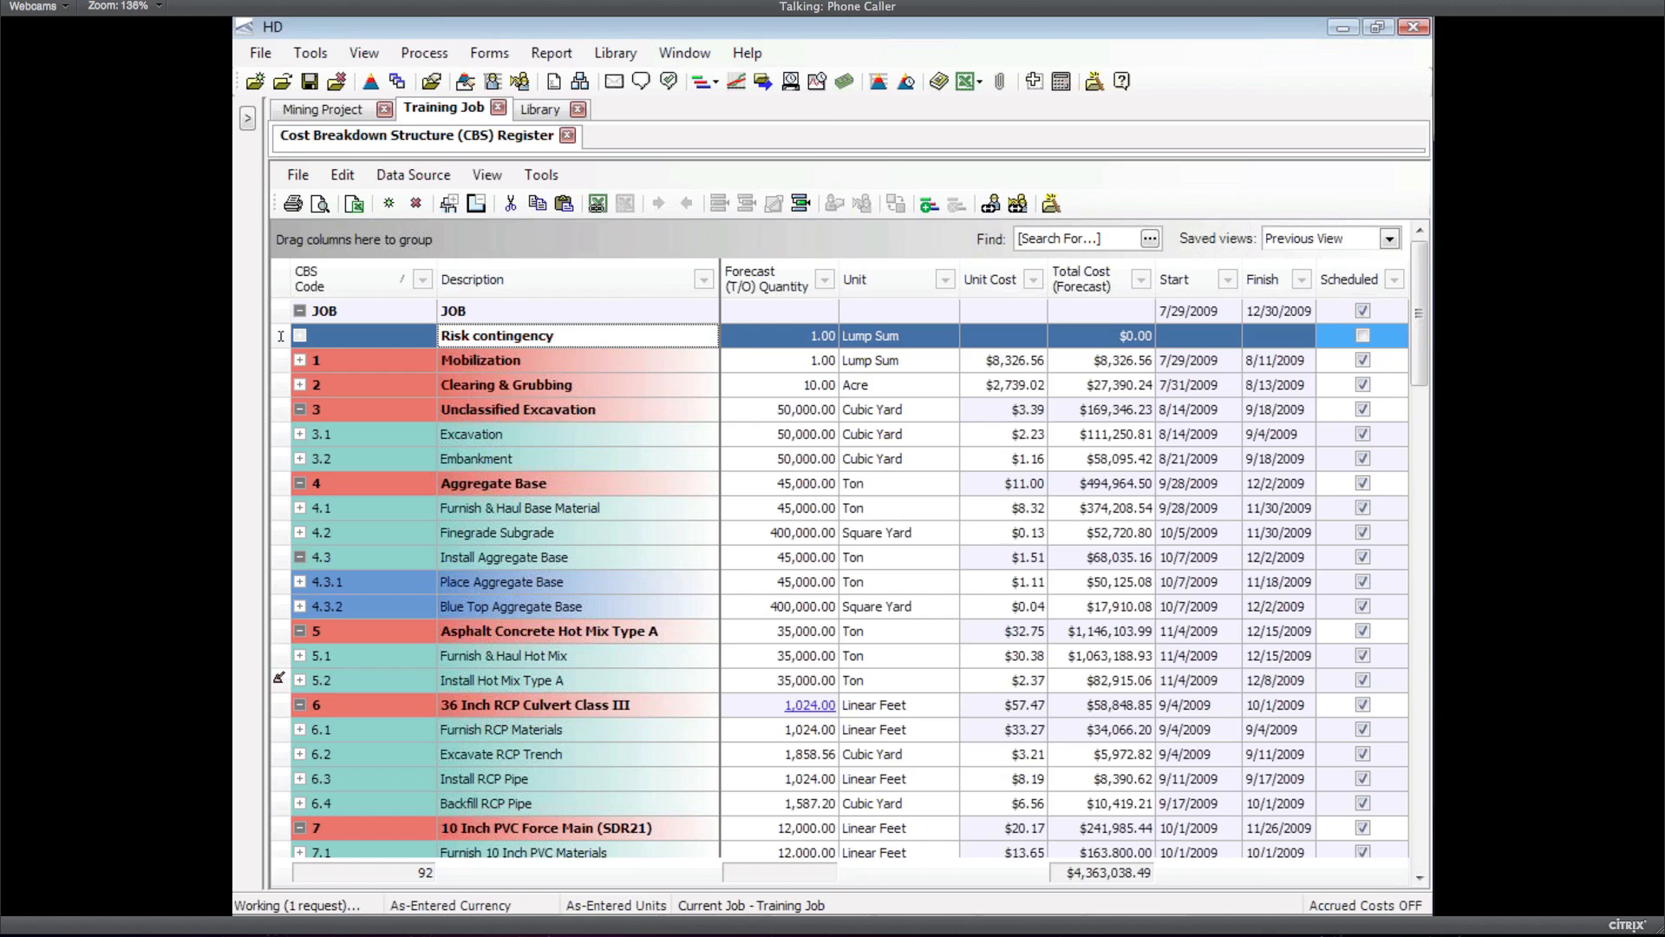
key(Up)
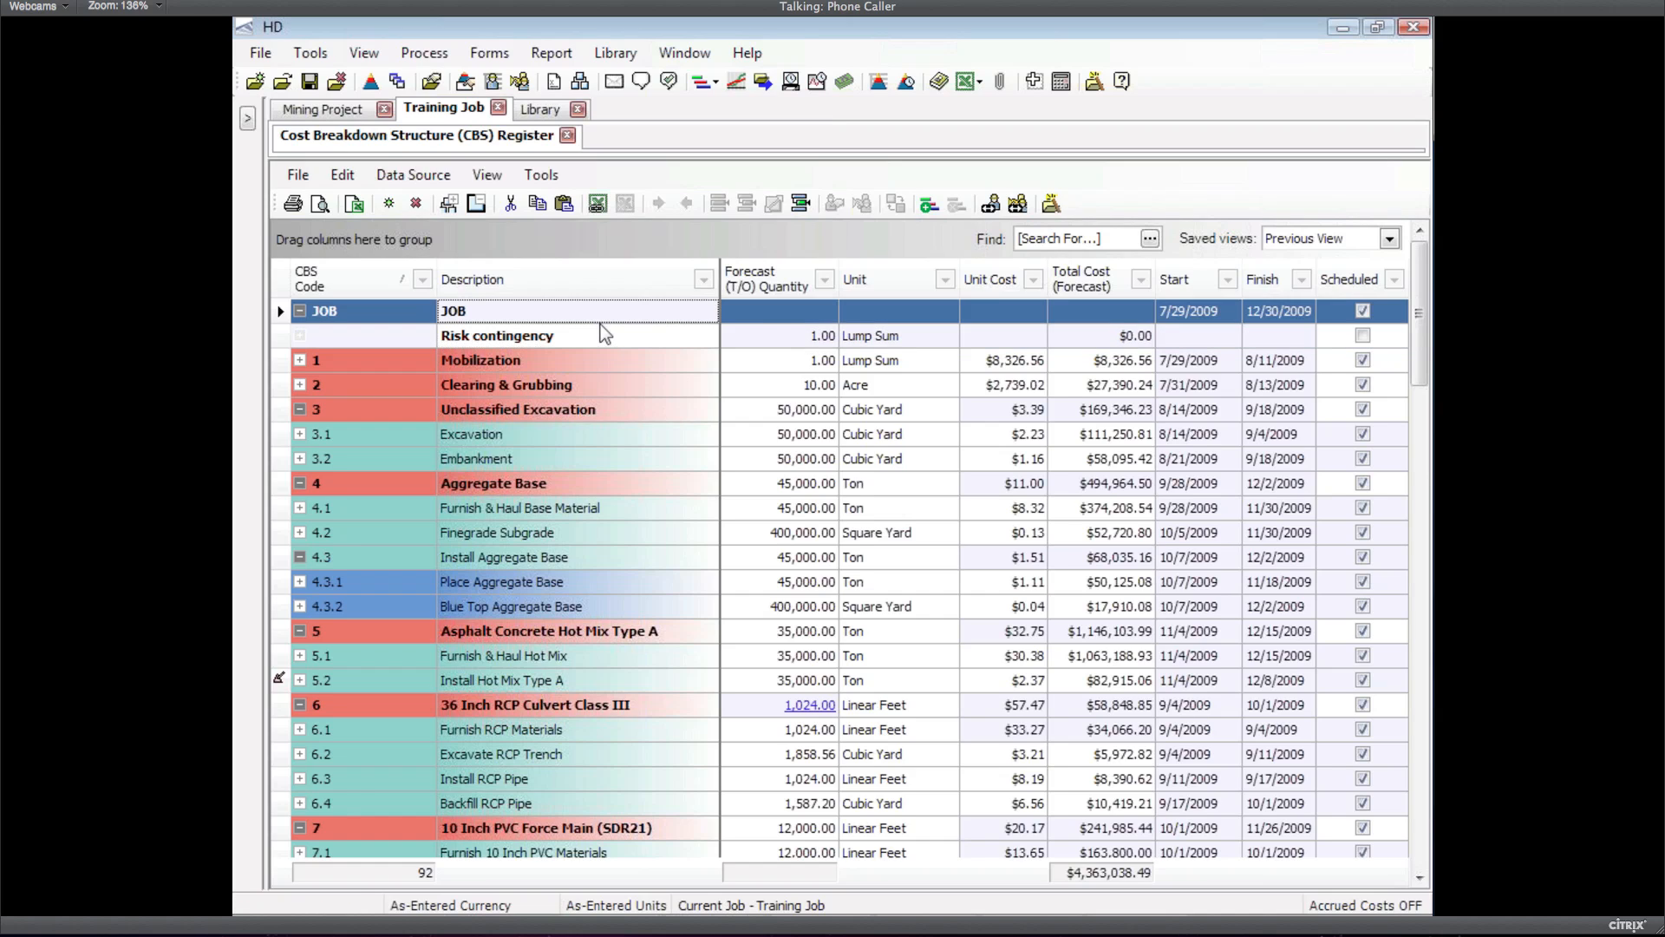
click(281, 337)
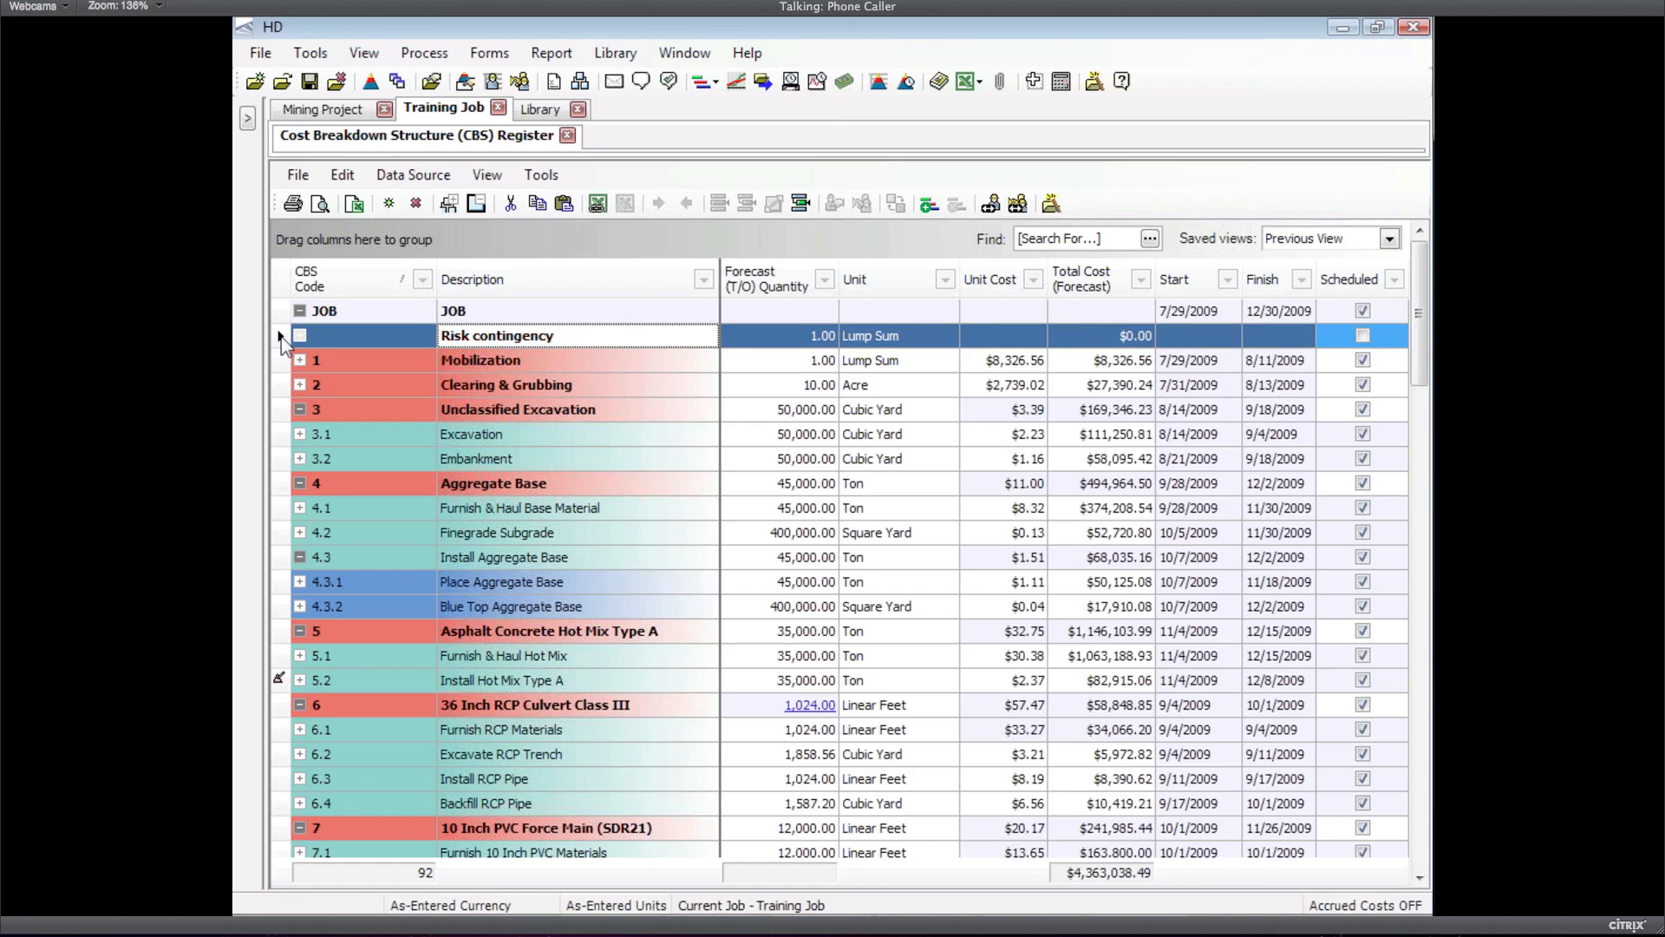
In the Risk contingency add-on record, add a line 'Add-on for bridge materials'
double_click(617, 344)
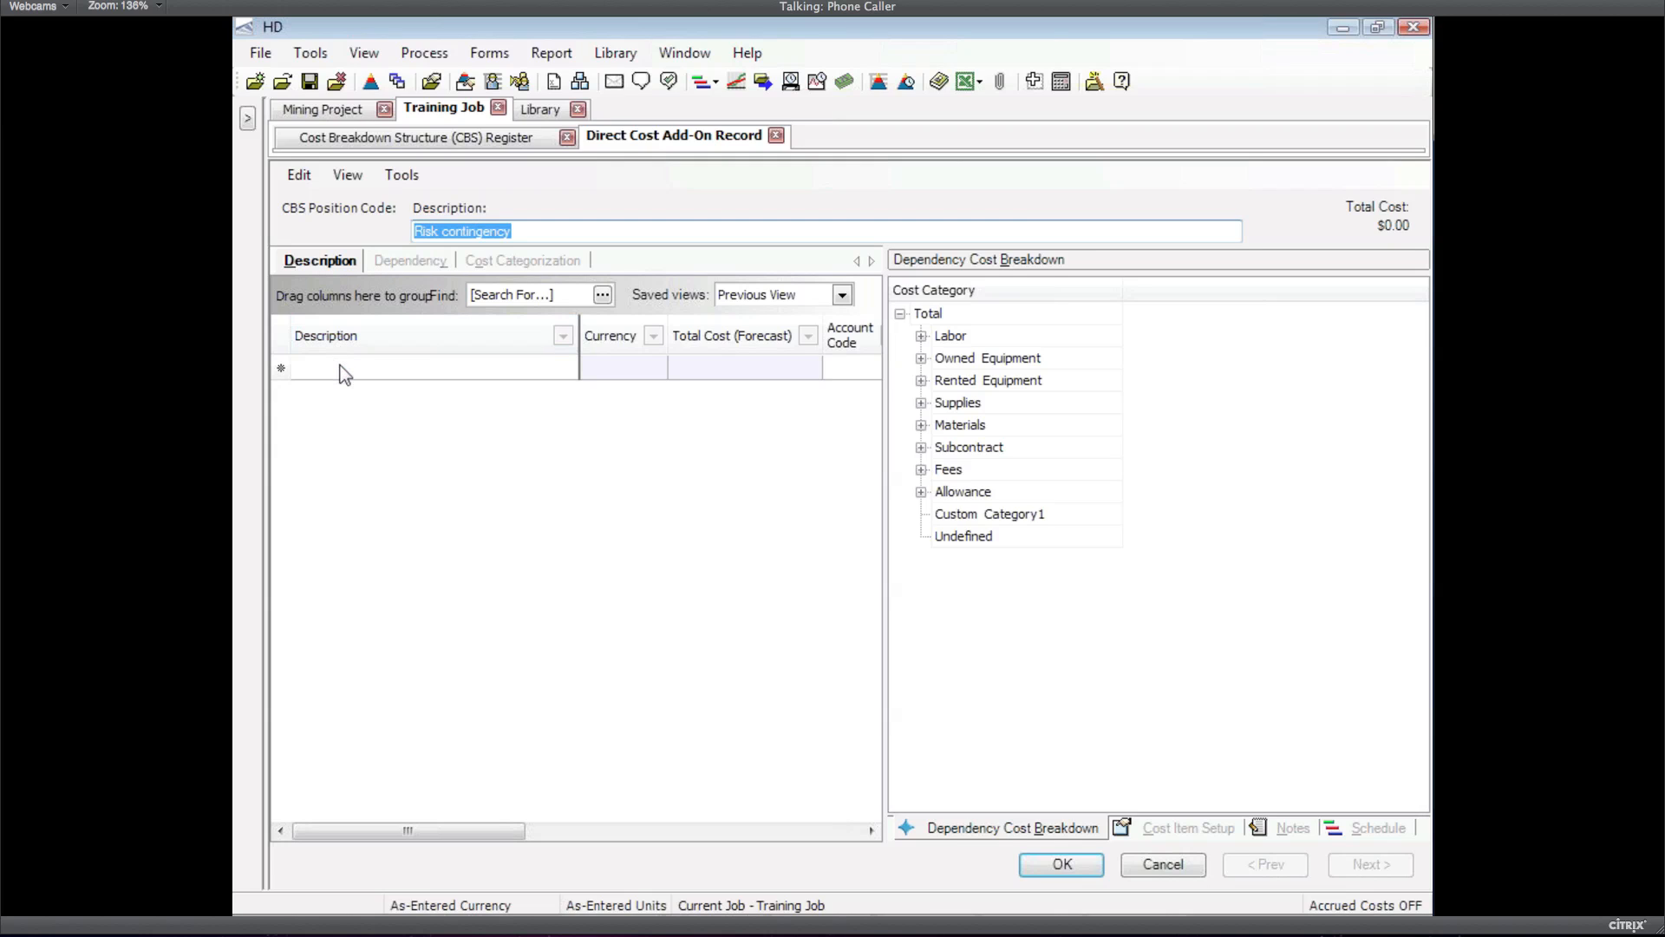
click(419, 369)
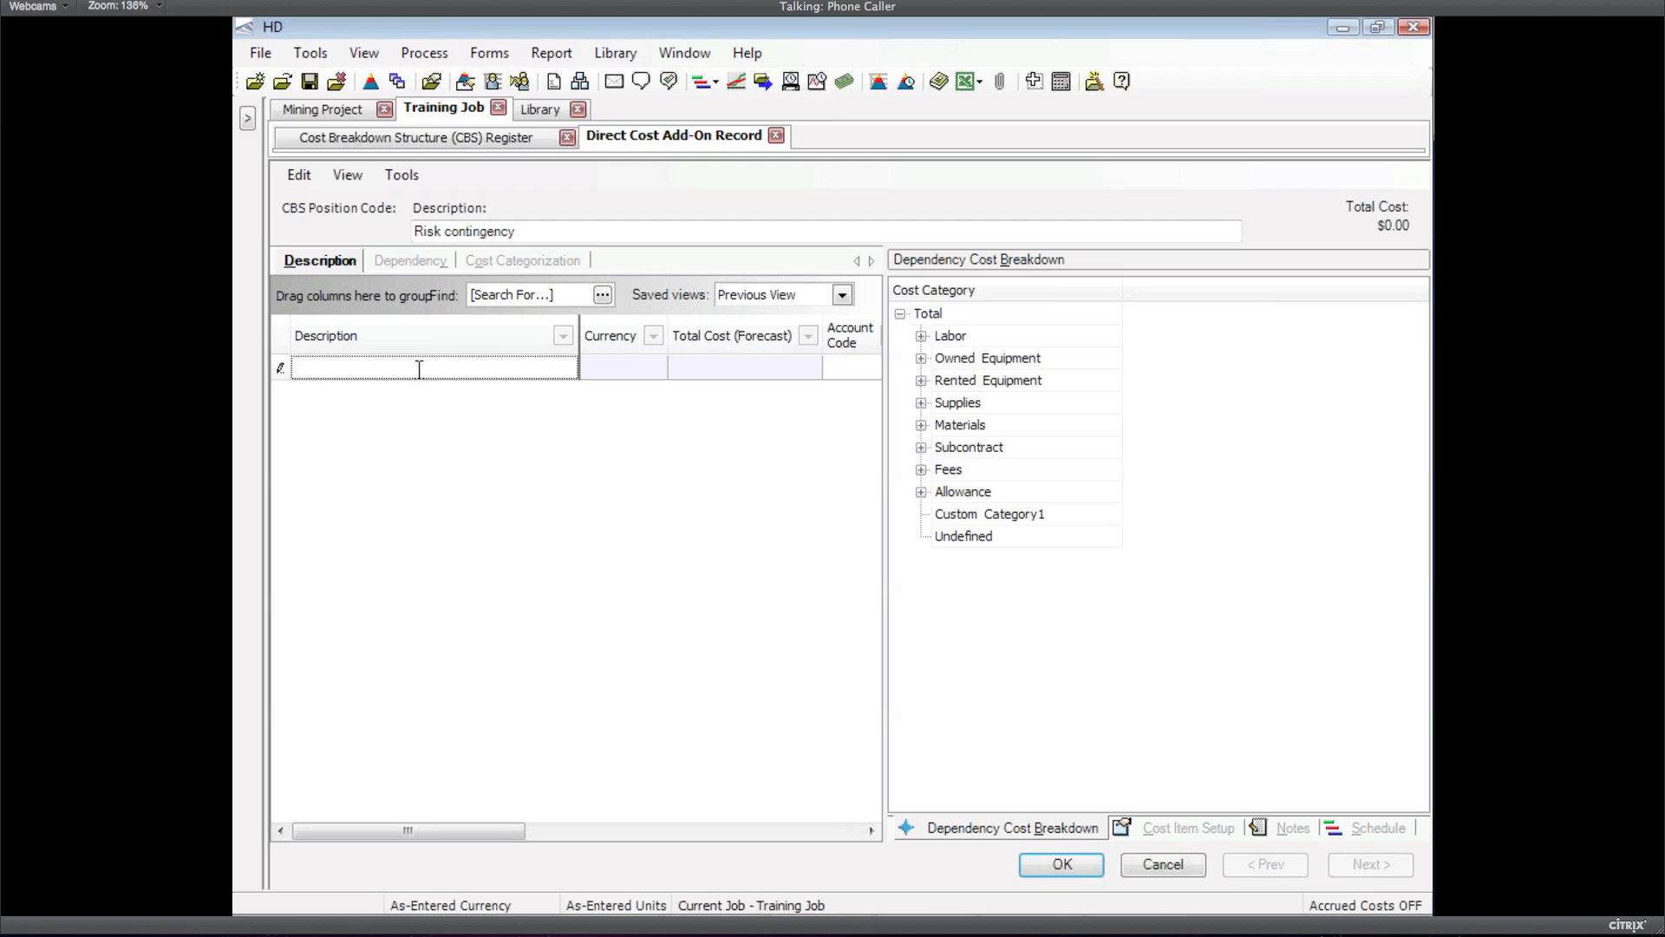
text(Add-on for bridge materials)
key(Return)
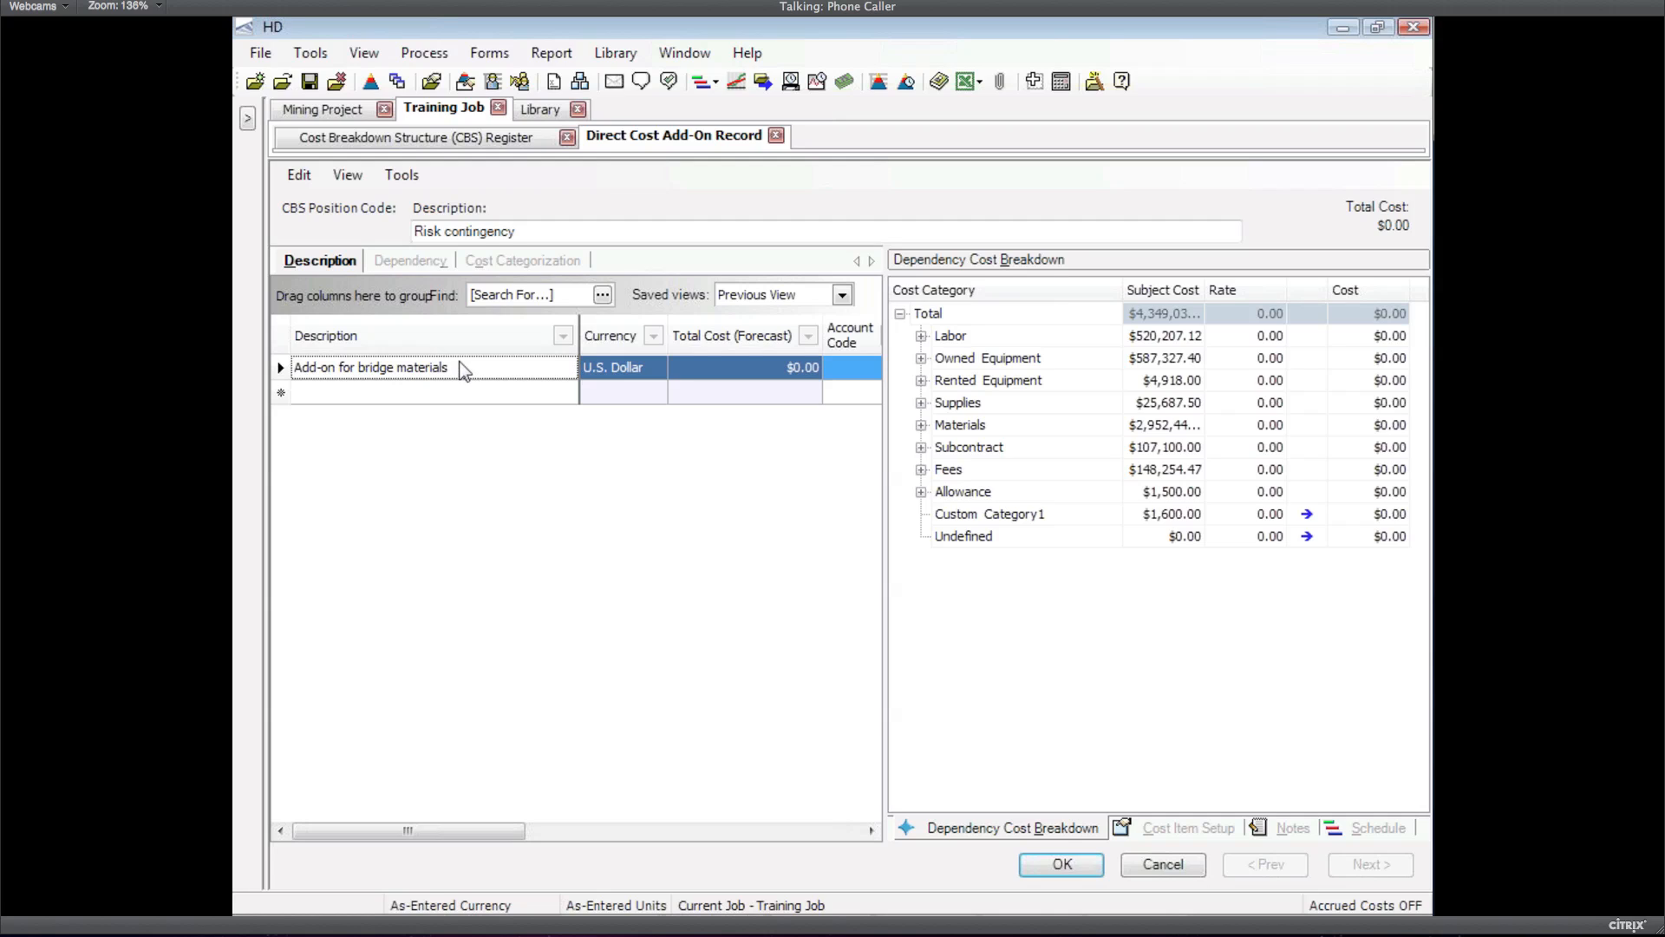
Filter the add-on's subject cost to Tag 2 = Bridge items, totalling $375,808.70
click(404, 263)
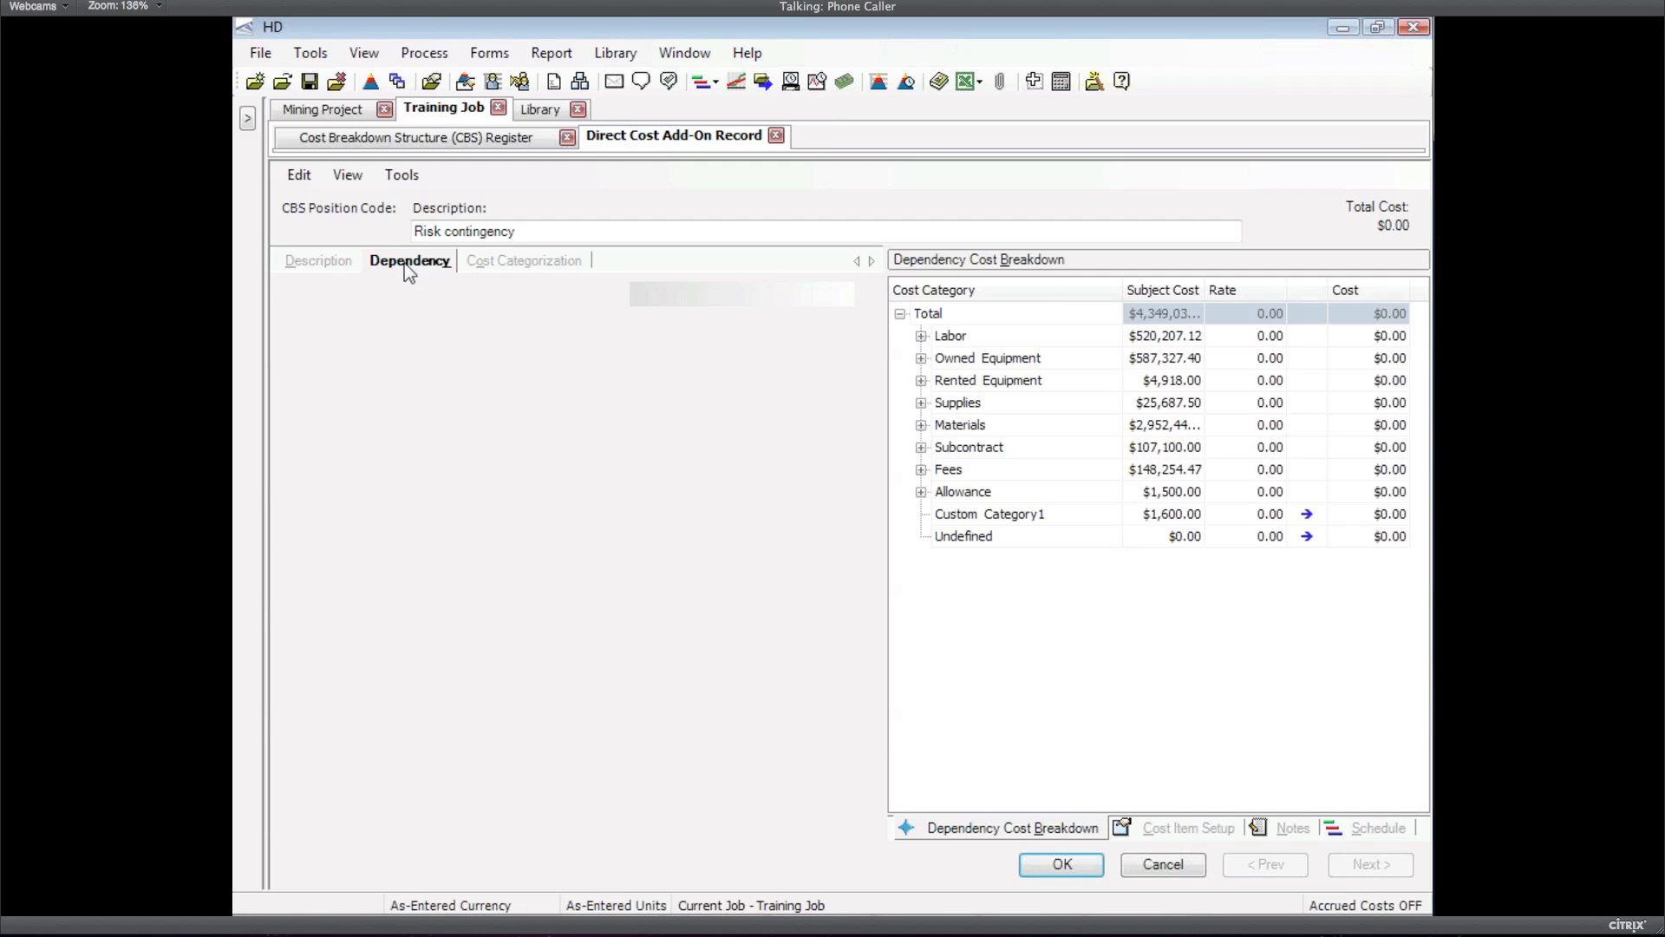
click(841, 295)
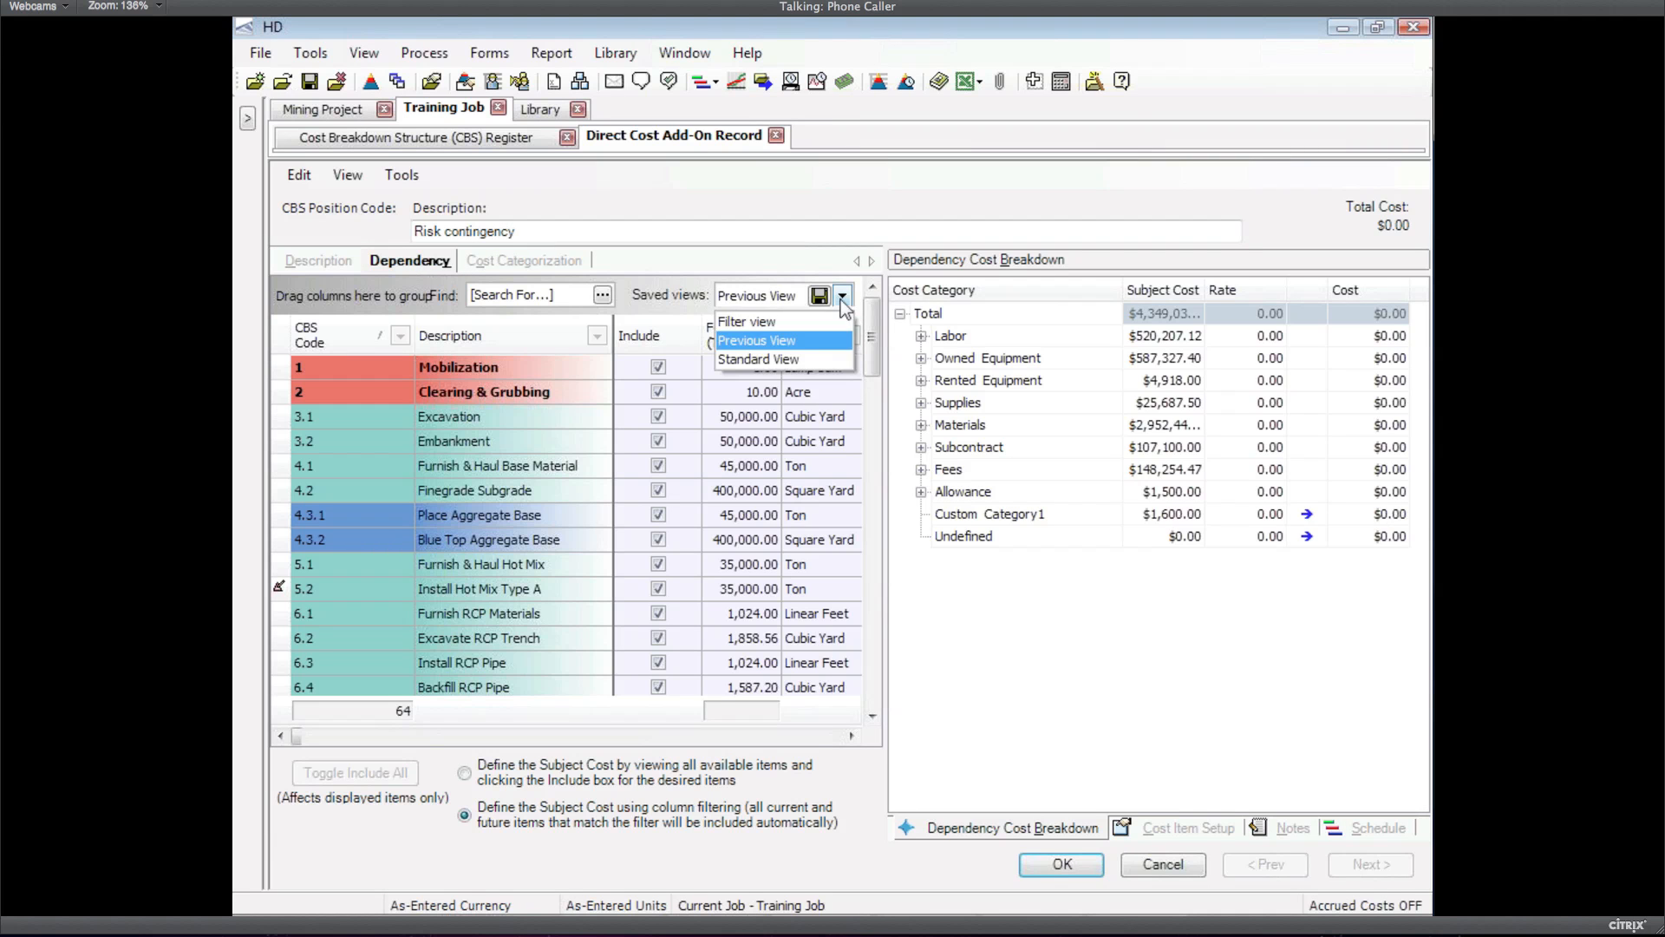
click(765, 323)
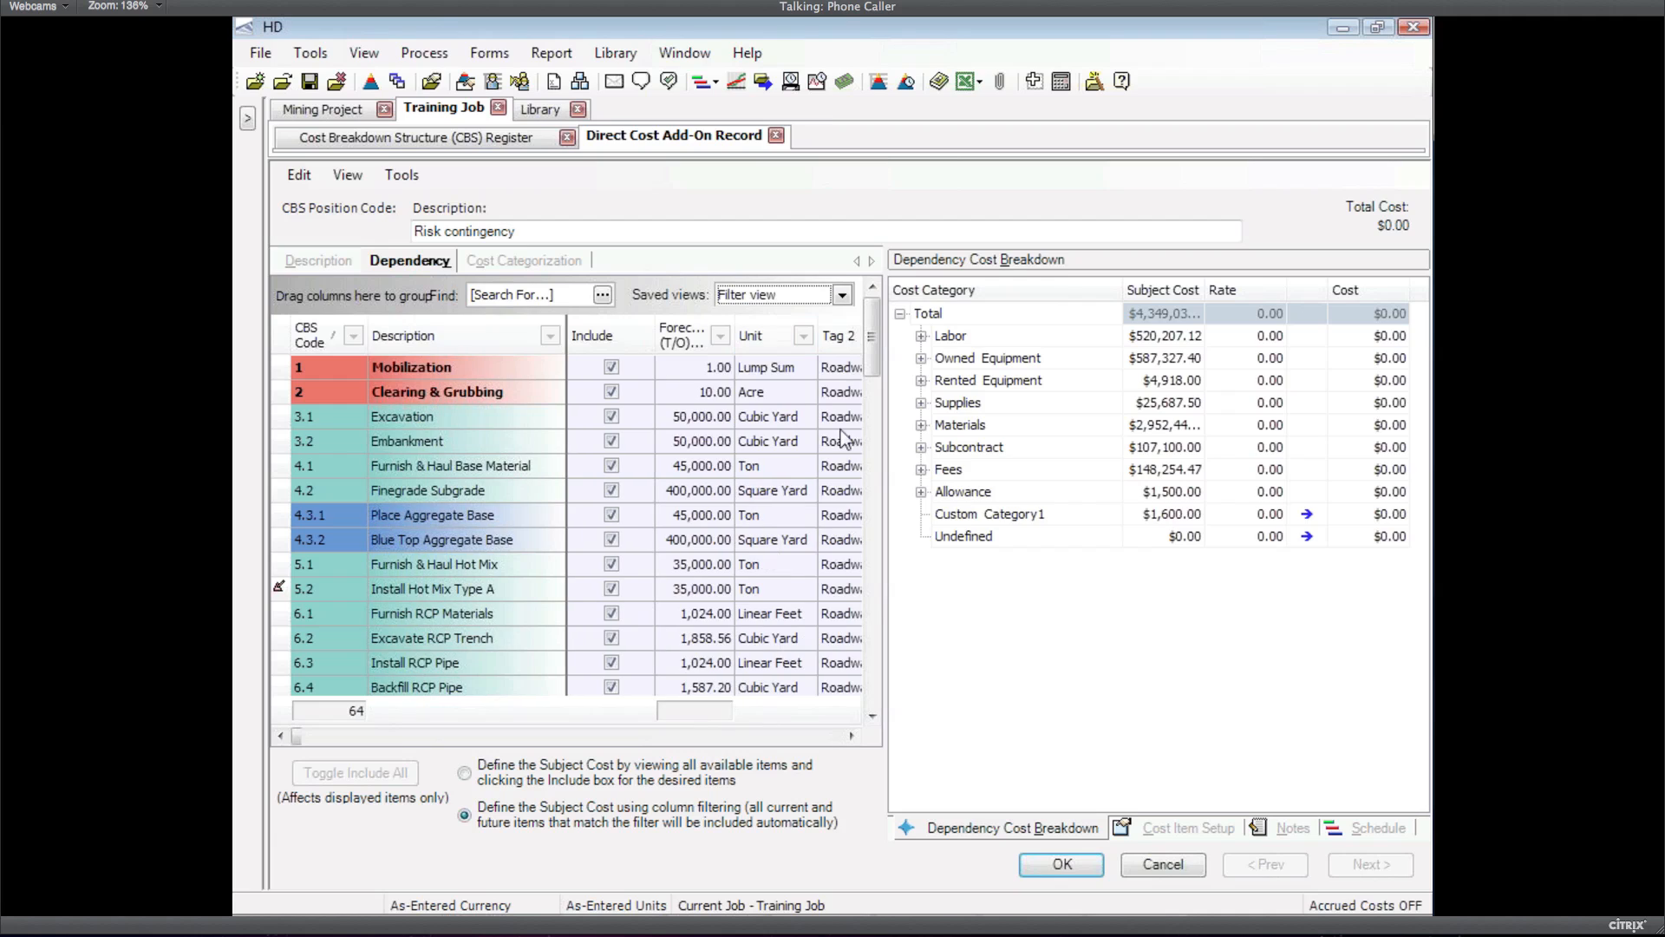
click(314, 738)
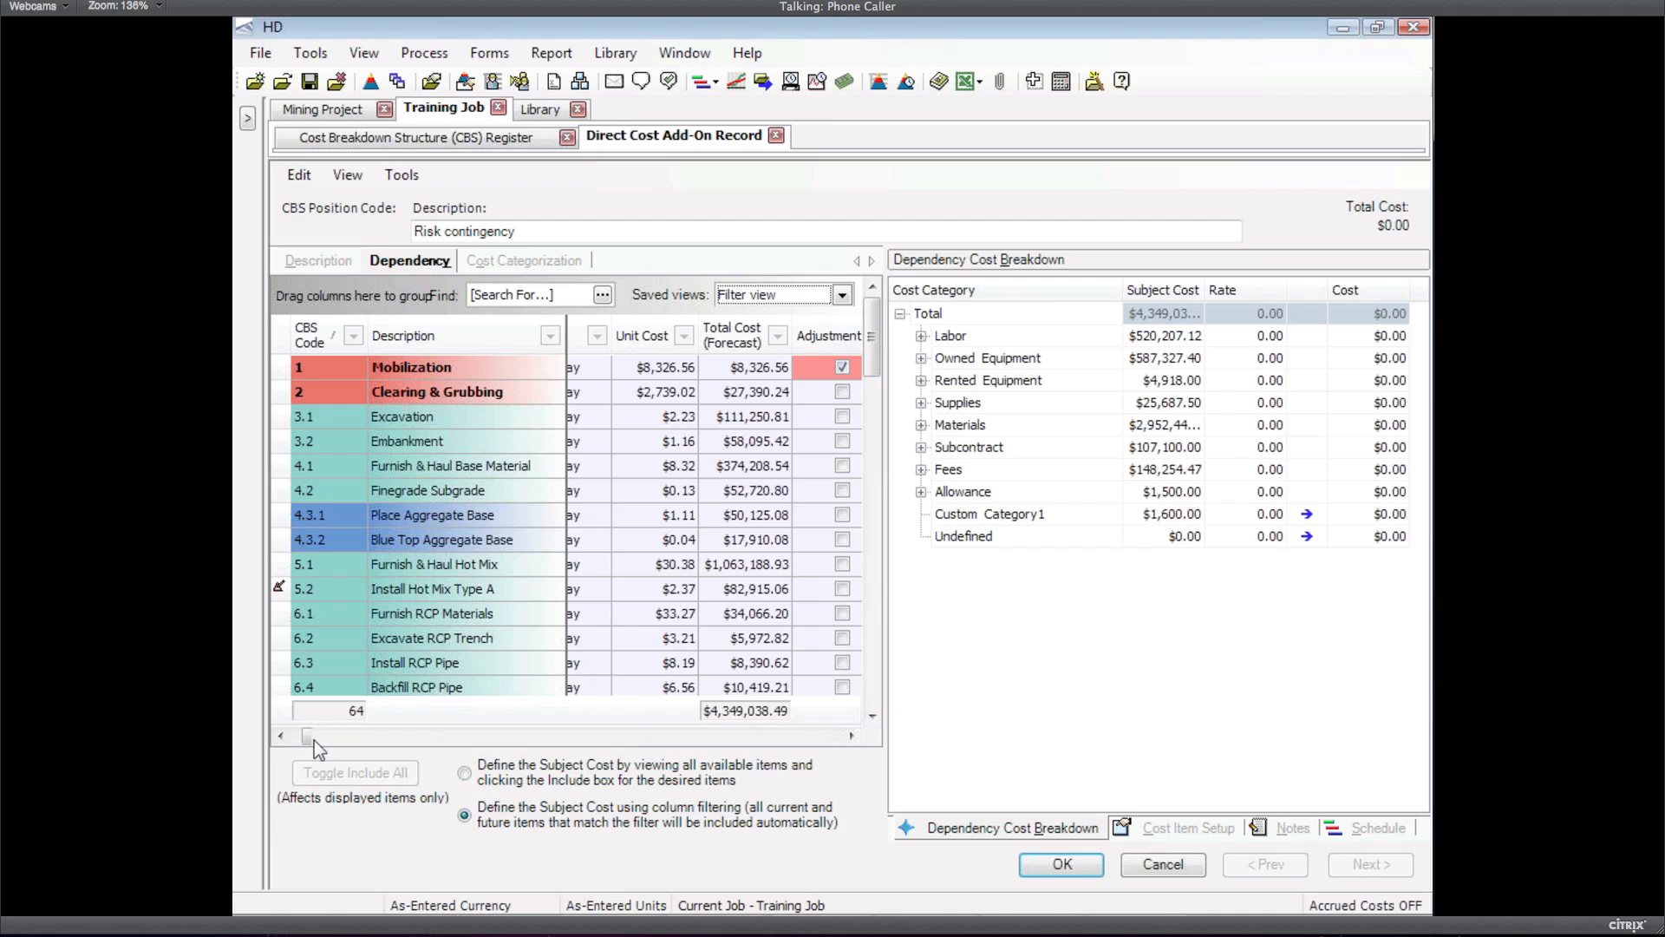
click(282, 736)
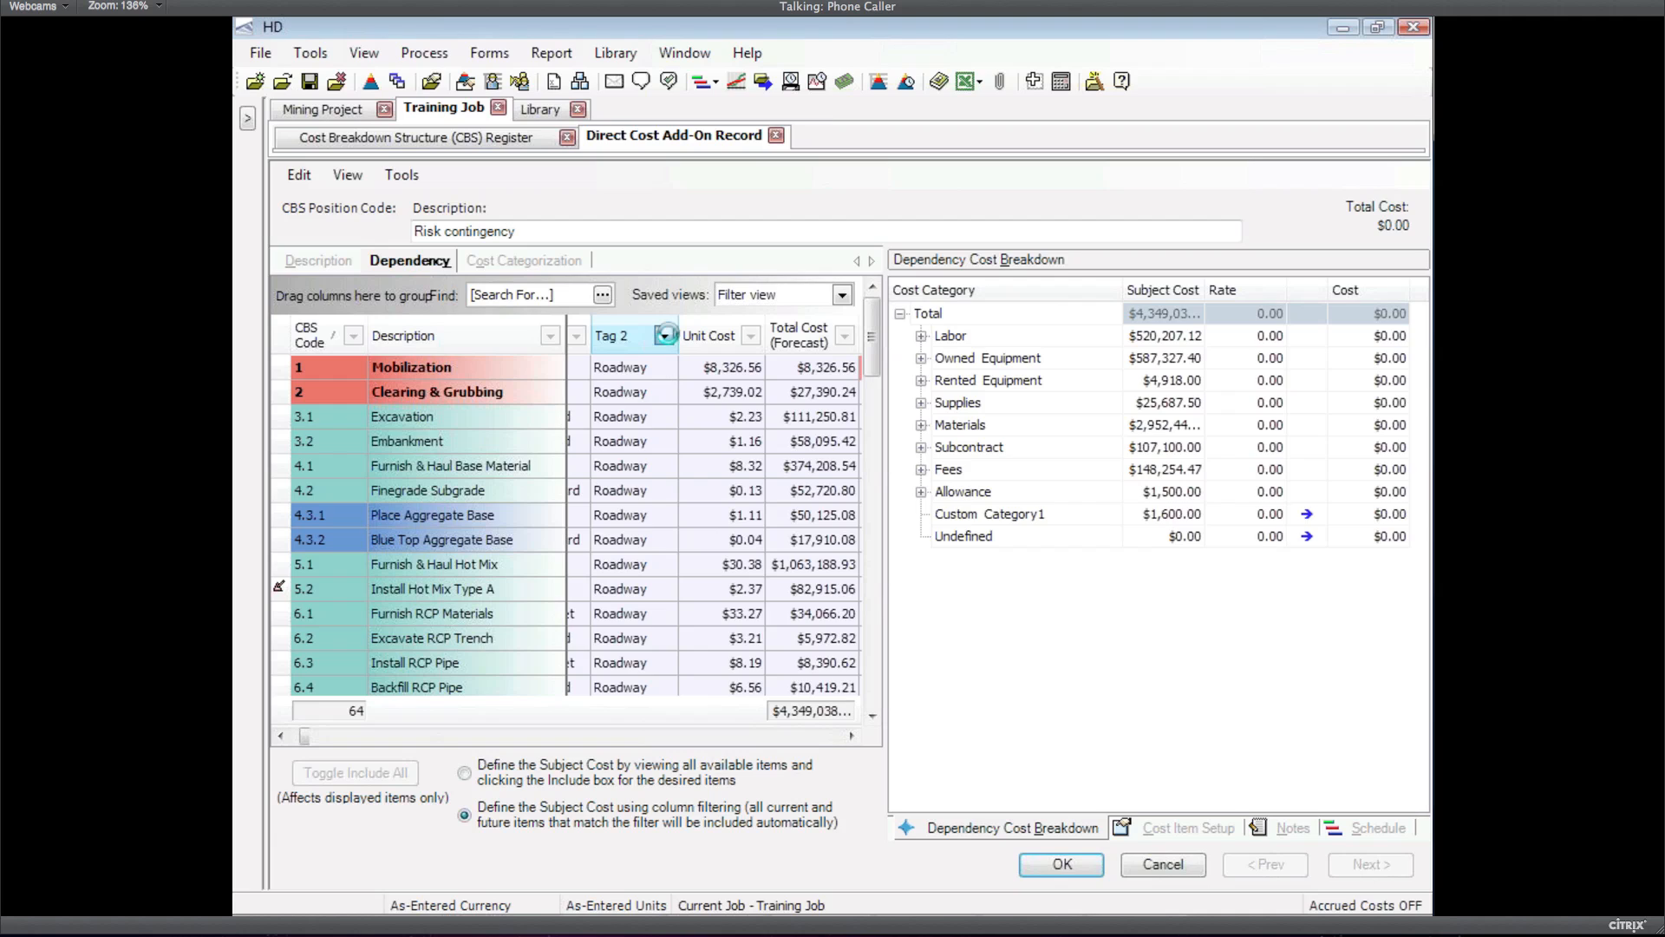
click(664, 336)
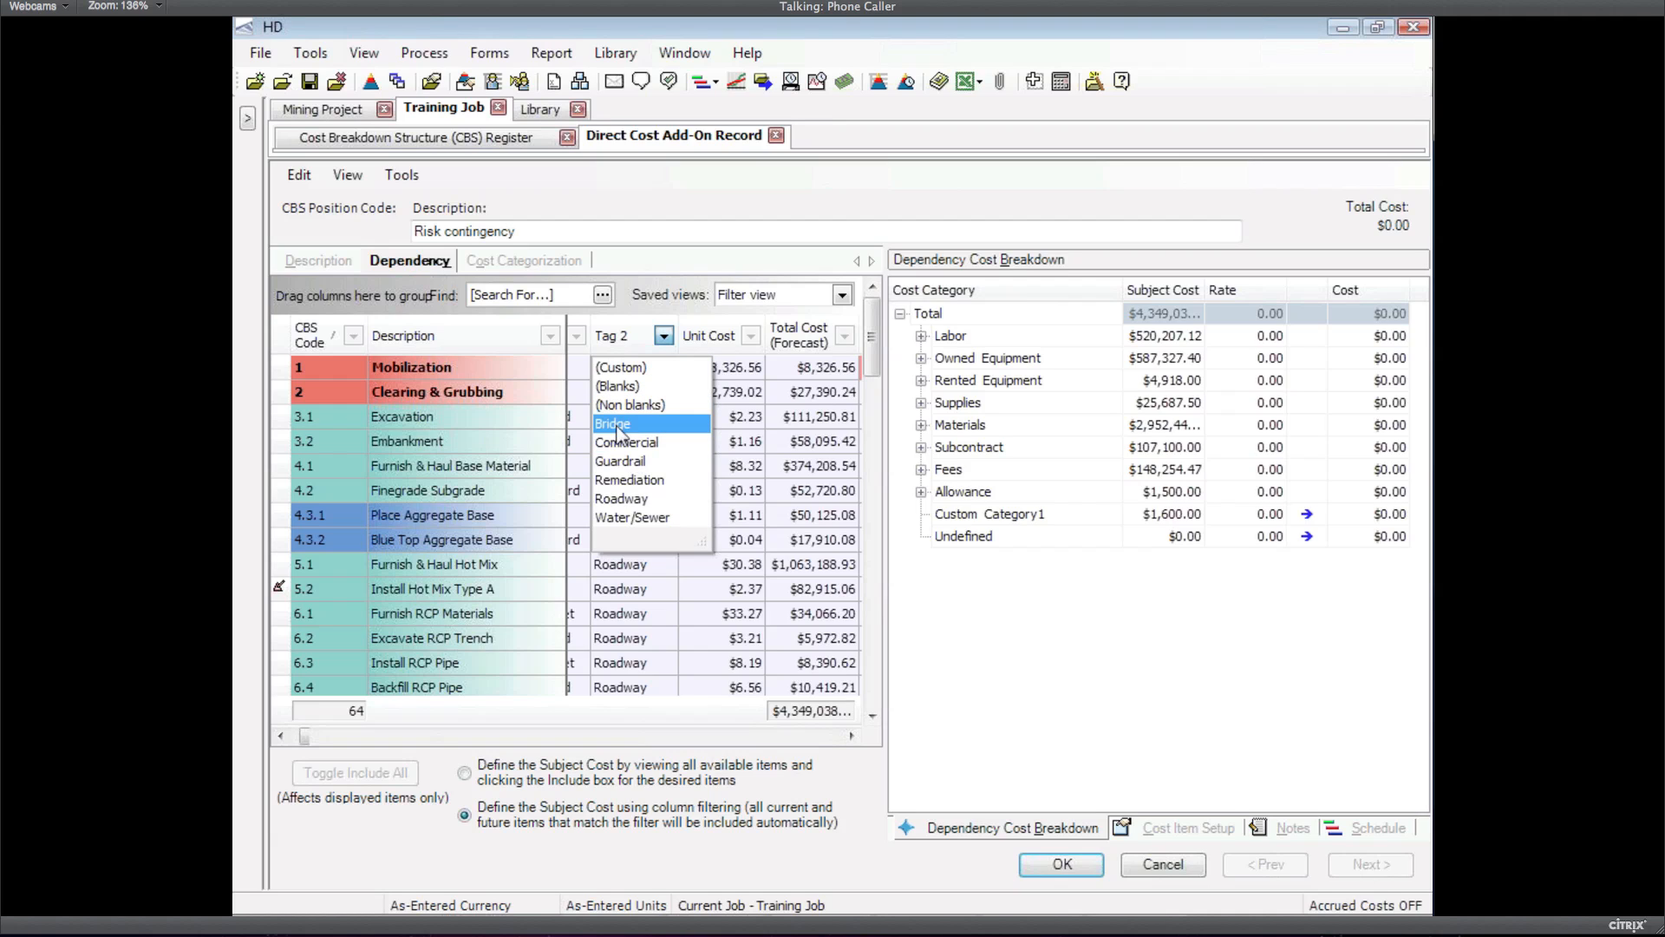
click(618, 425)
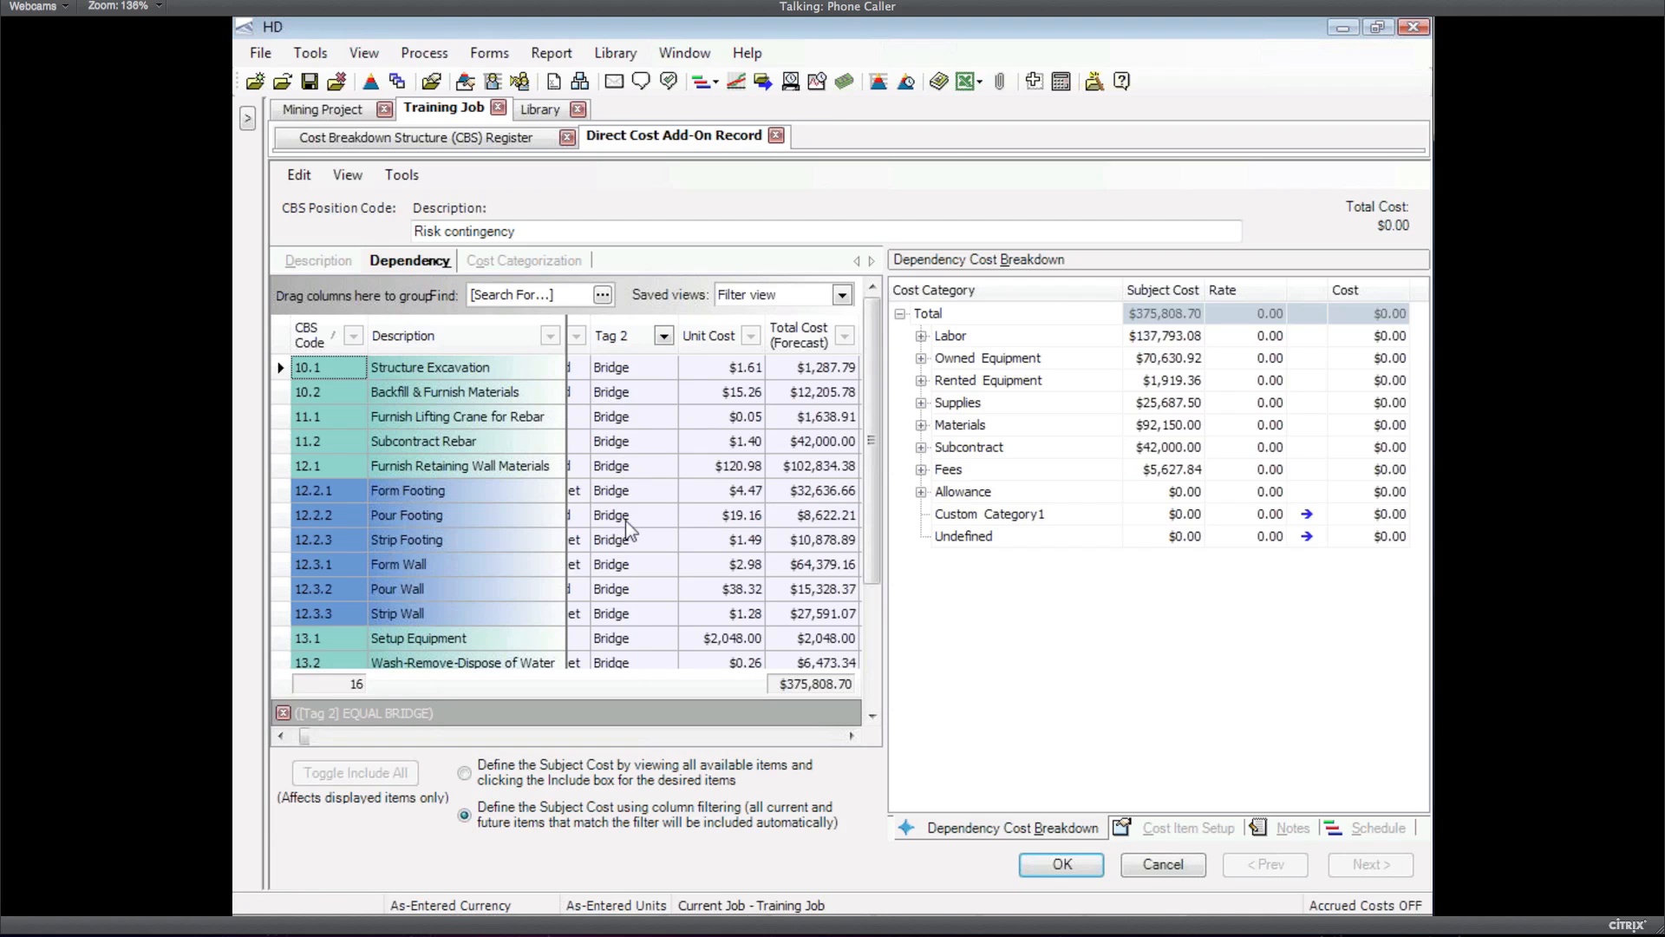
click(330, 264)
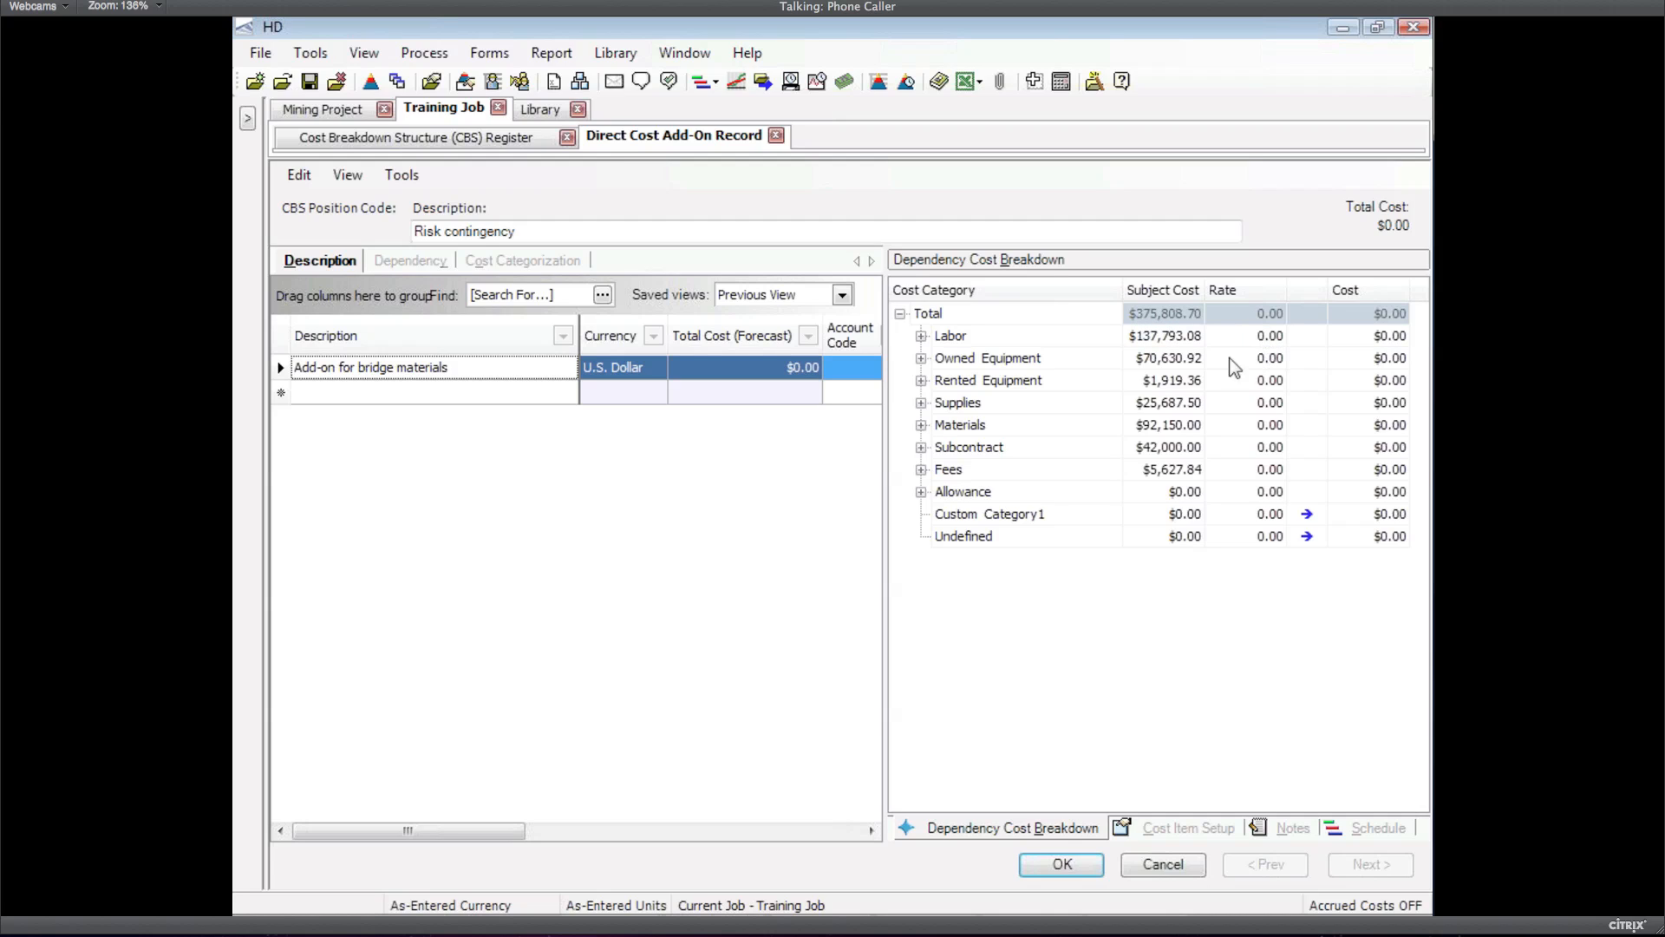
Give the bridge add-on a 5.00 Materials rate, costing $4,607.50
click(1269, 425)
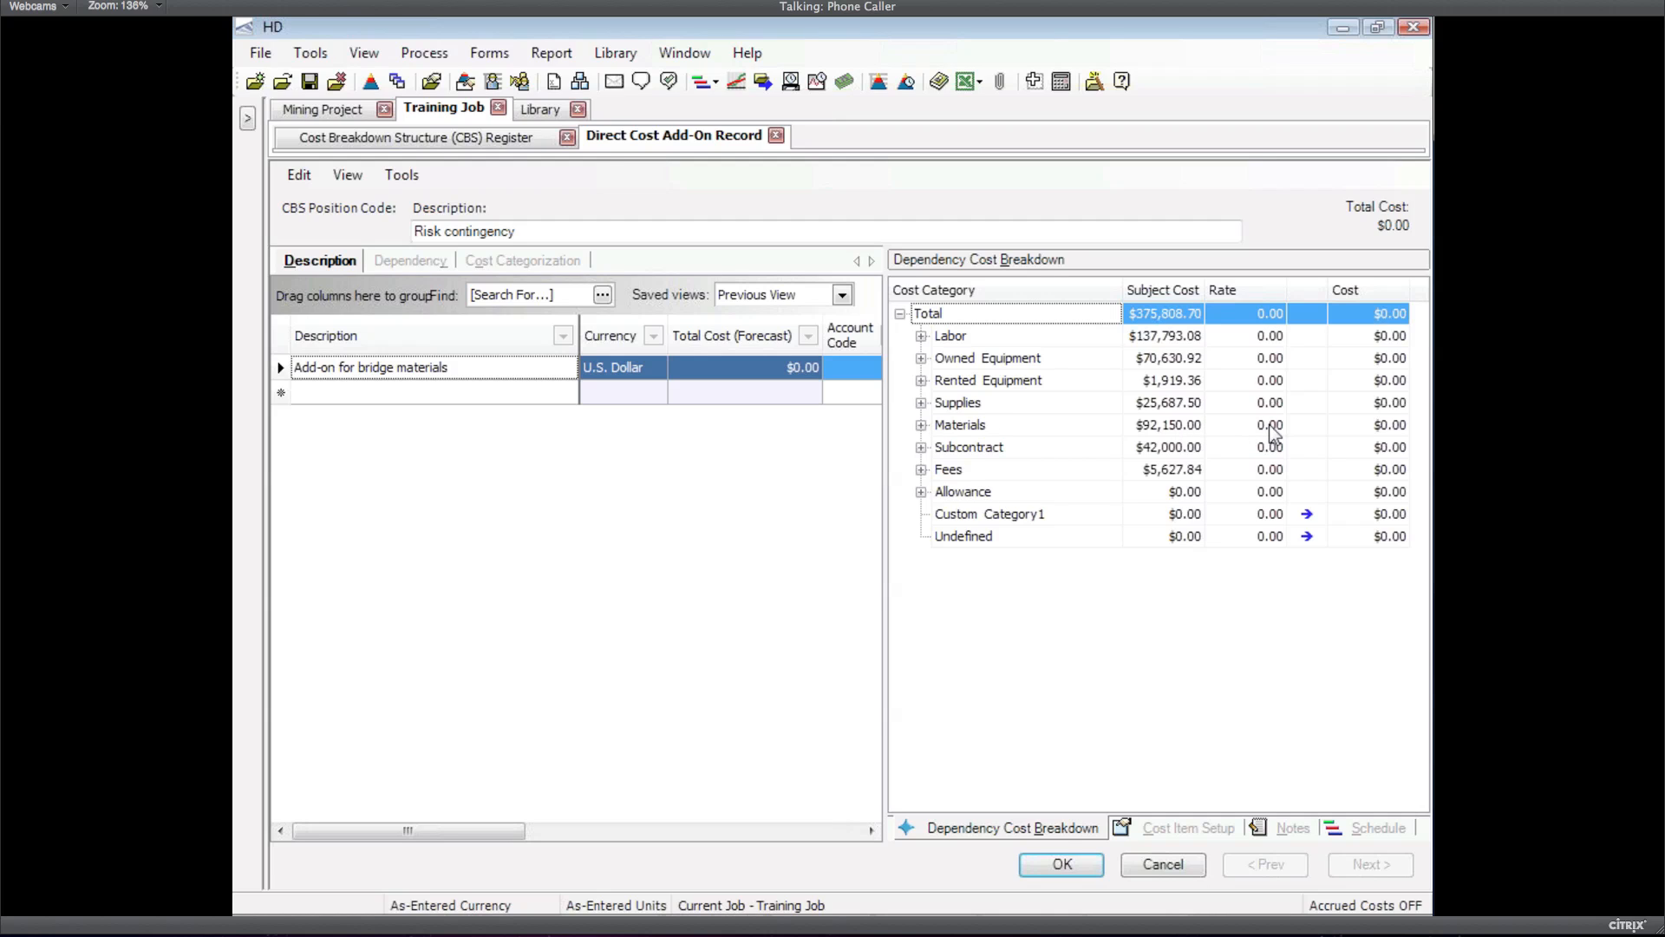
click(1272, 429)
text(5)
key(Return)
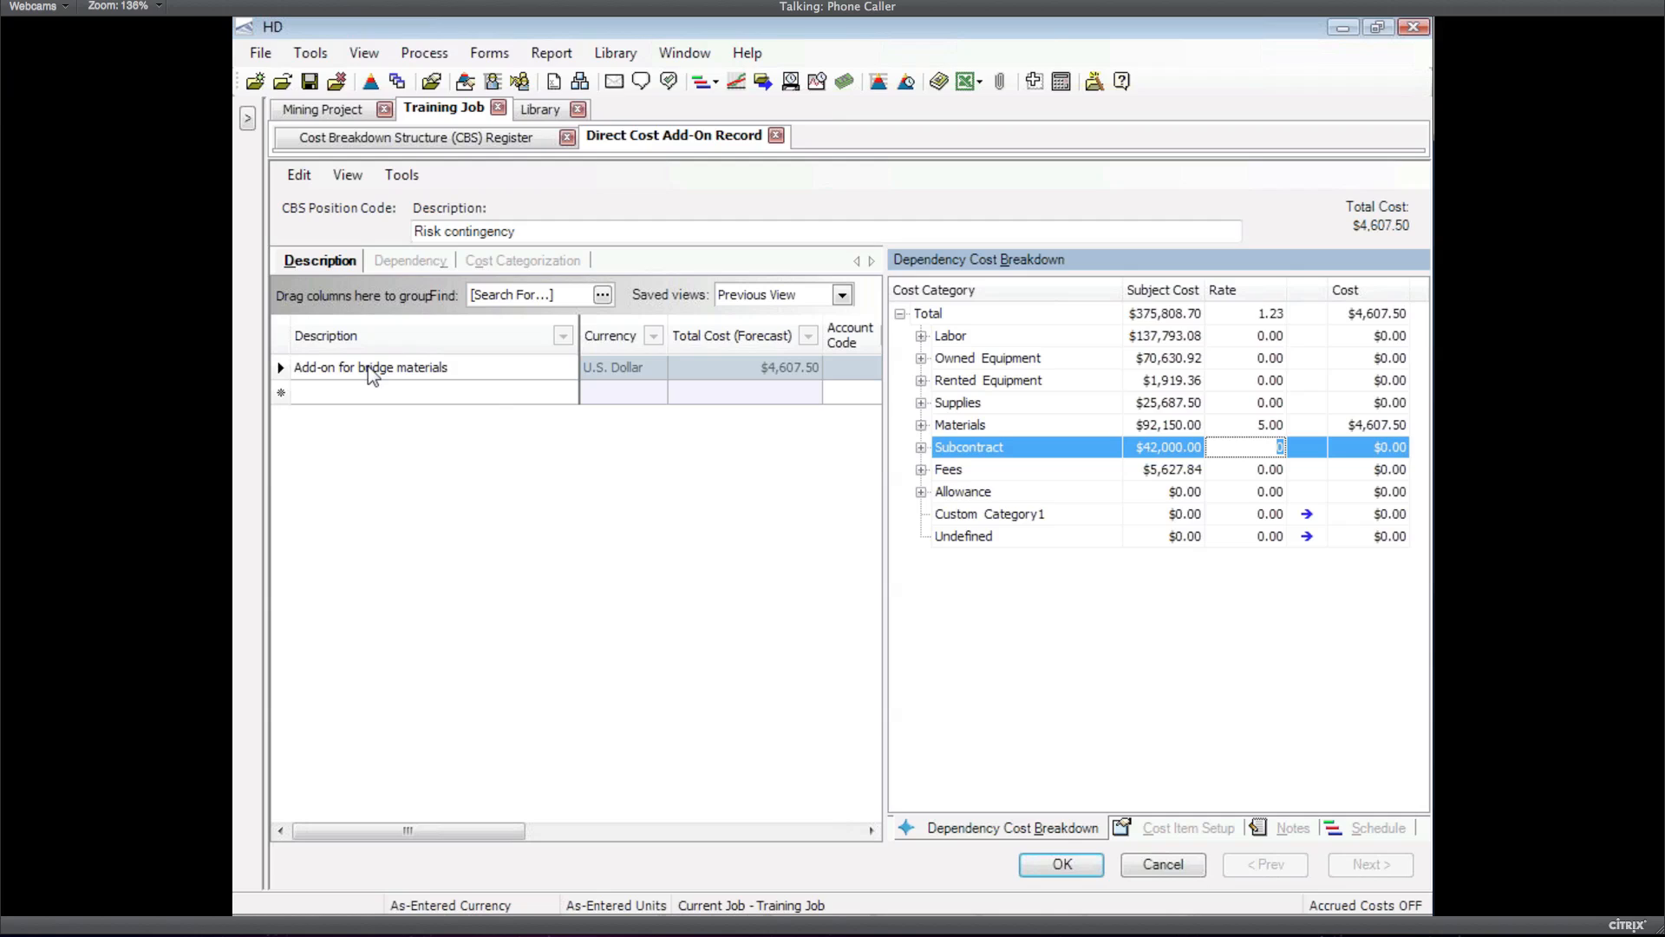
click(469, 366)
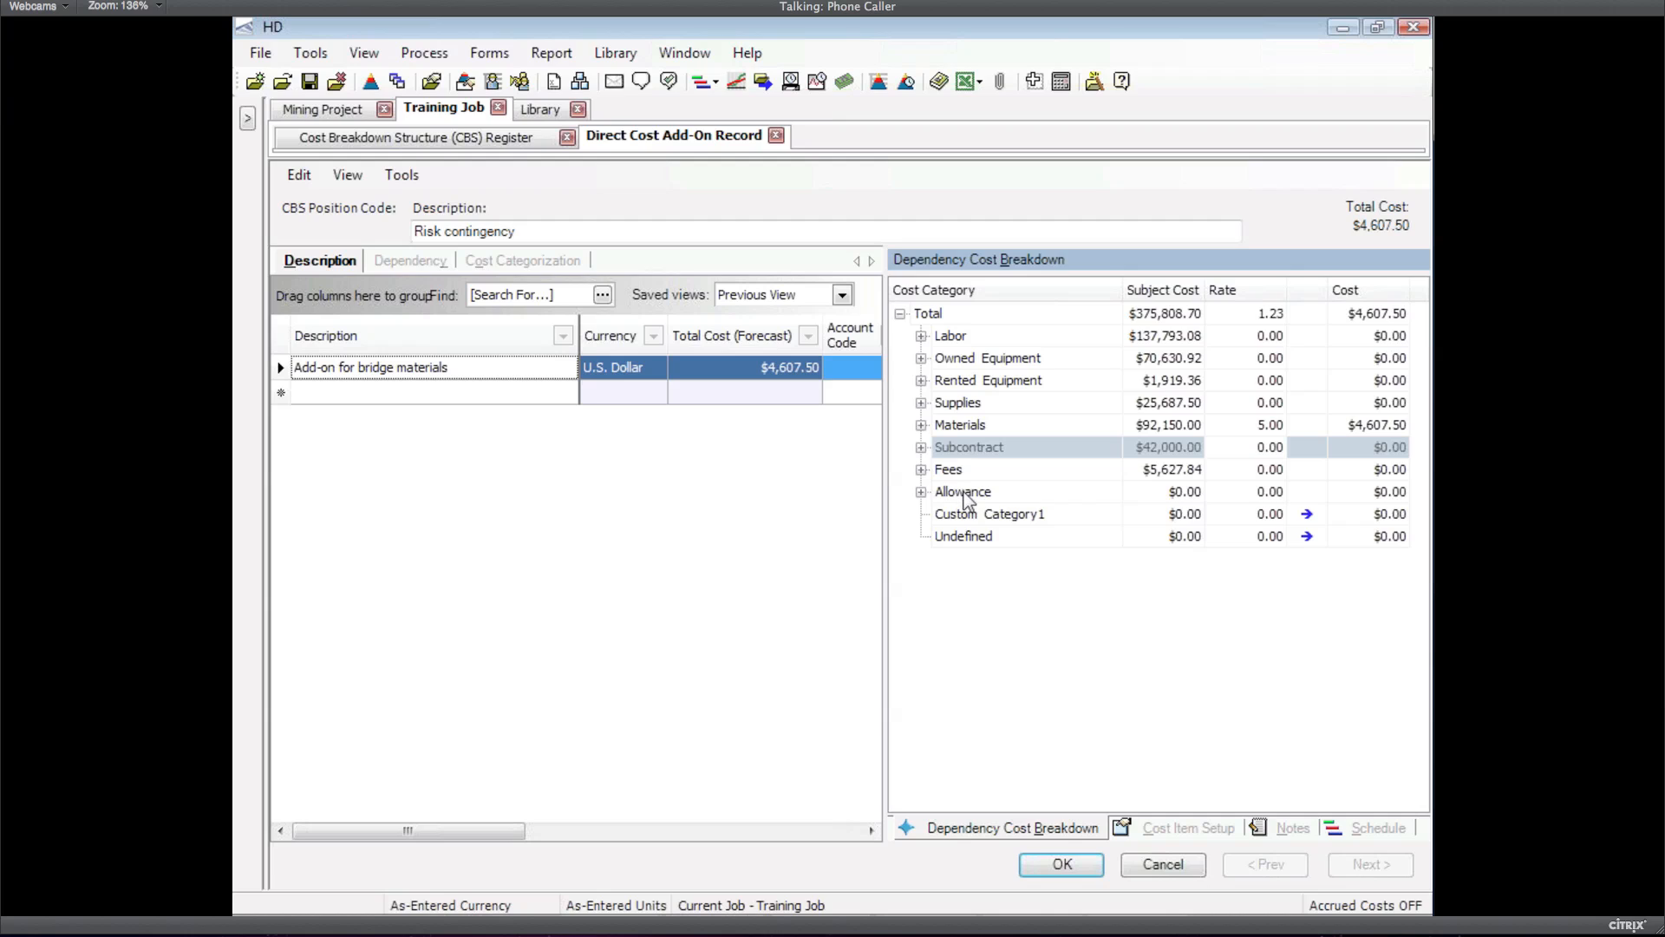
click(528, 264)
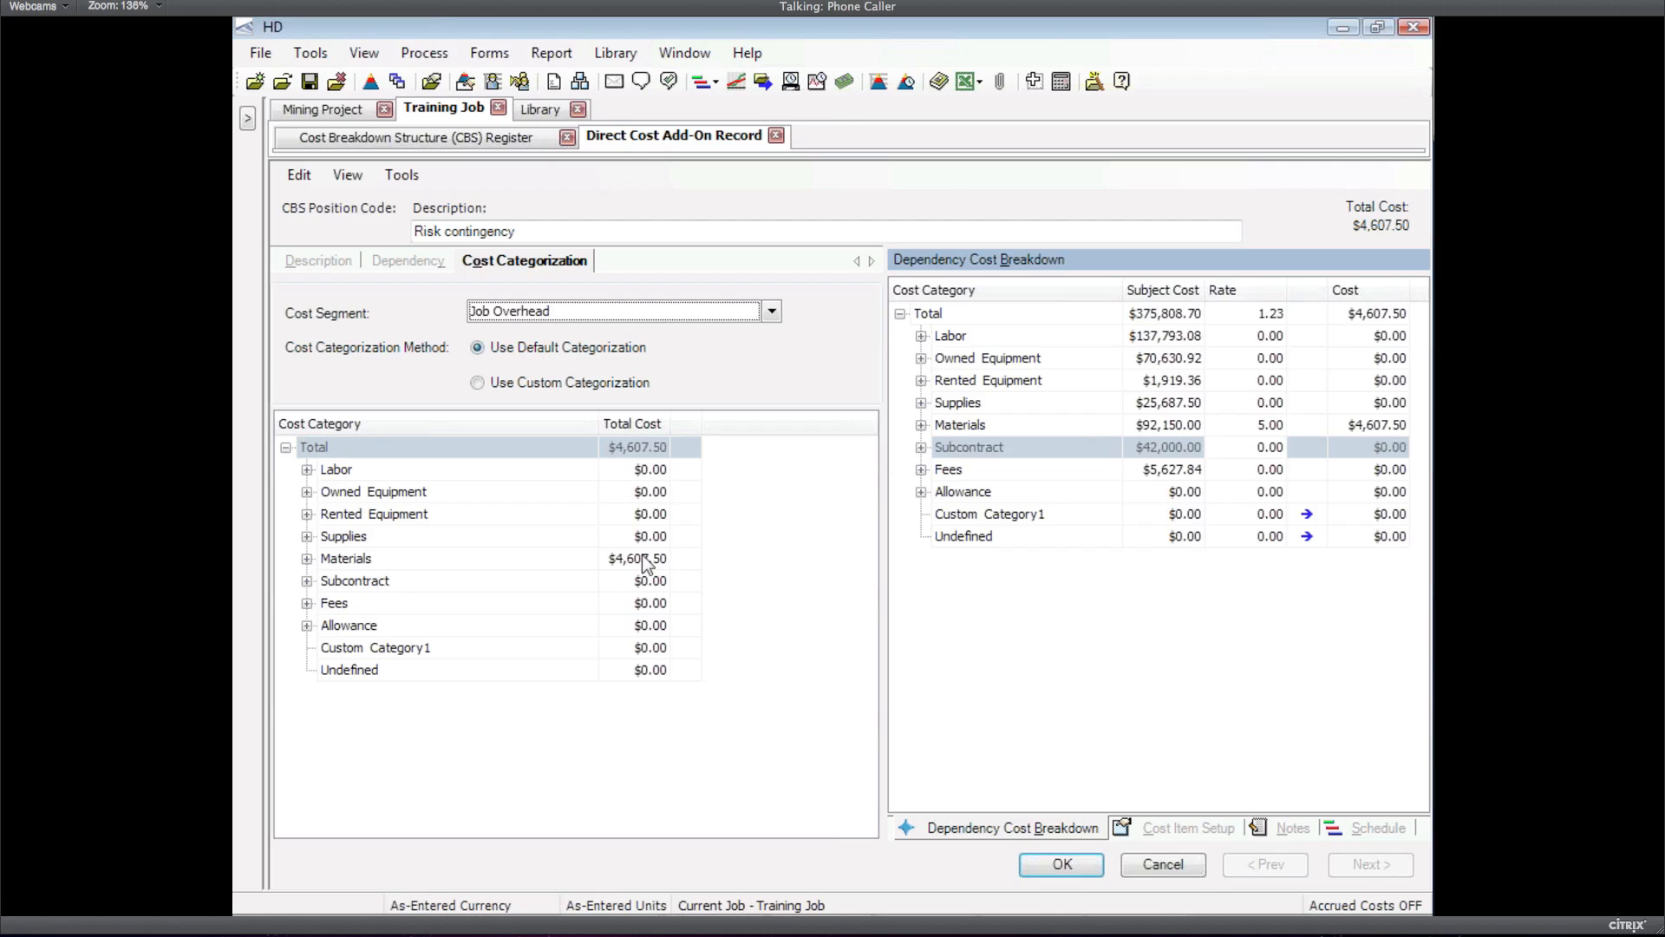
Custom-categorize the bridge materials add-on under Allowance > Risk Allowance
click(479, 383)
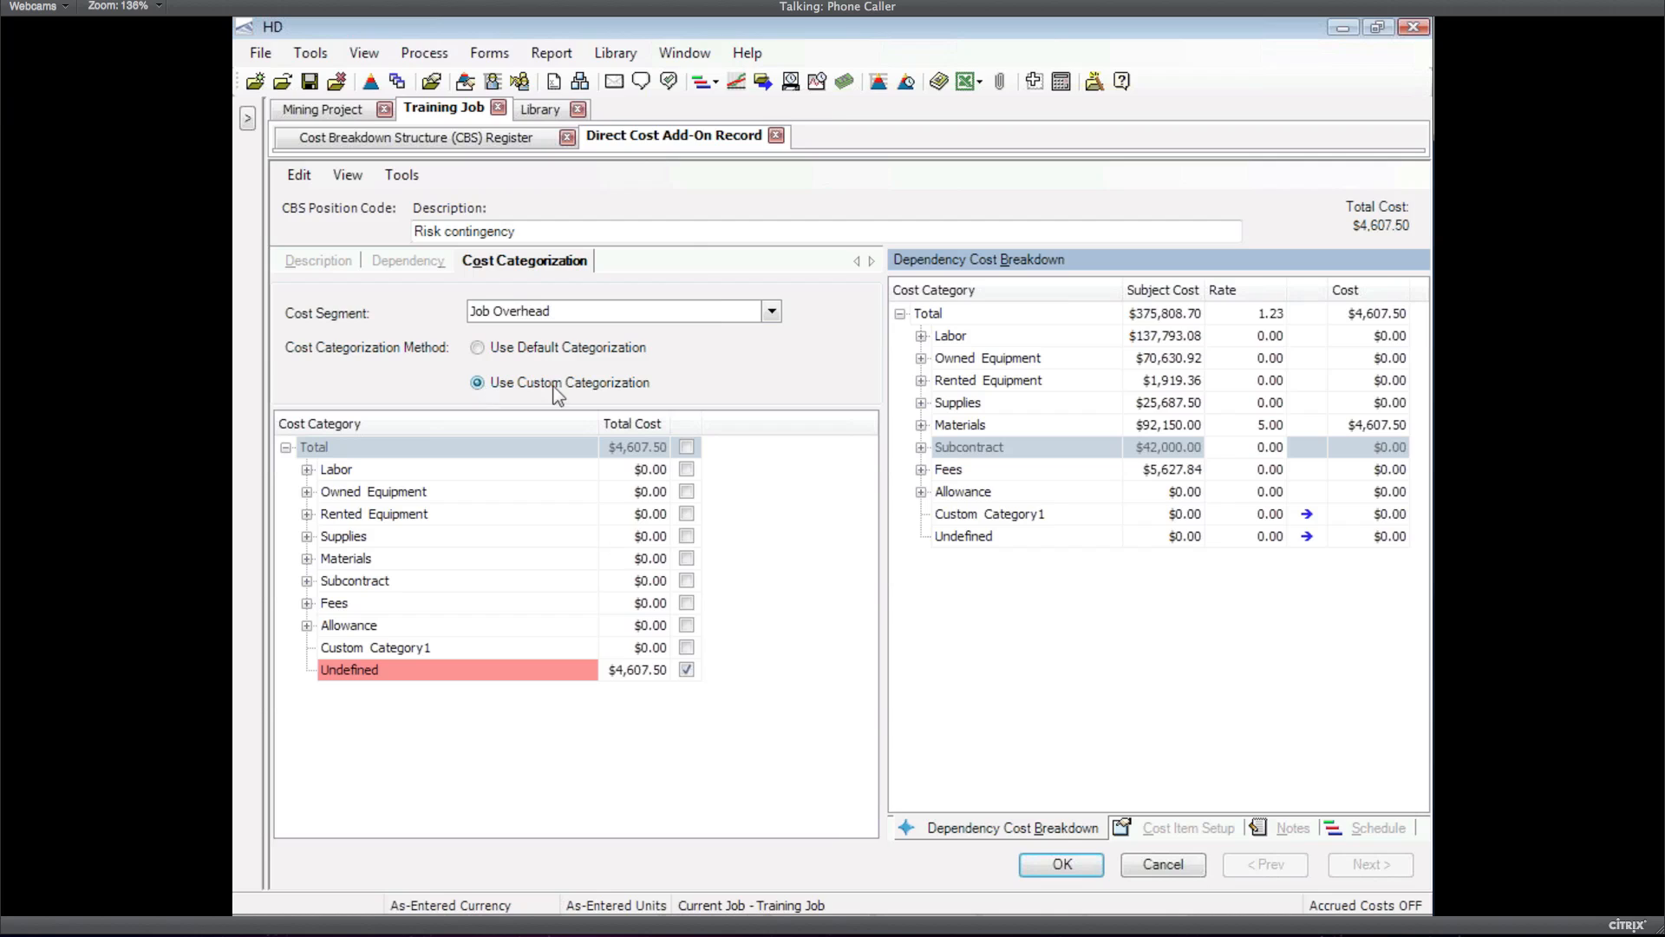
click(686, 625)
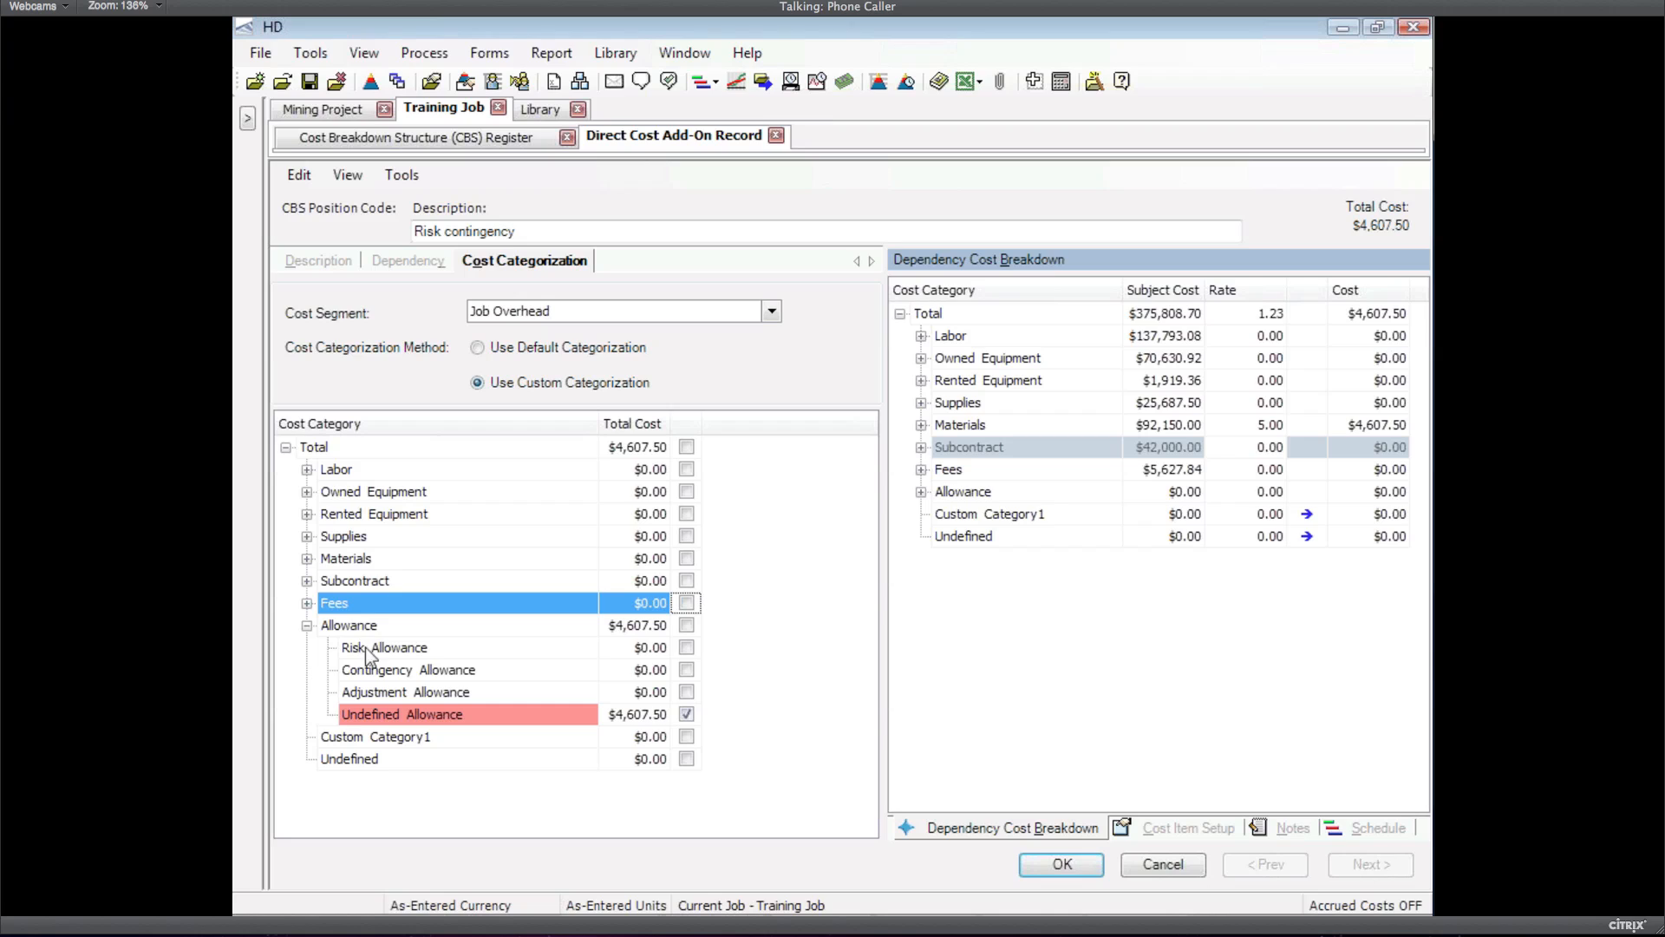
click(686, 648)
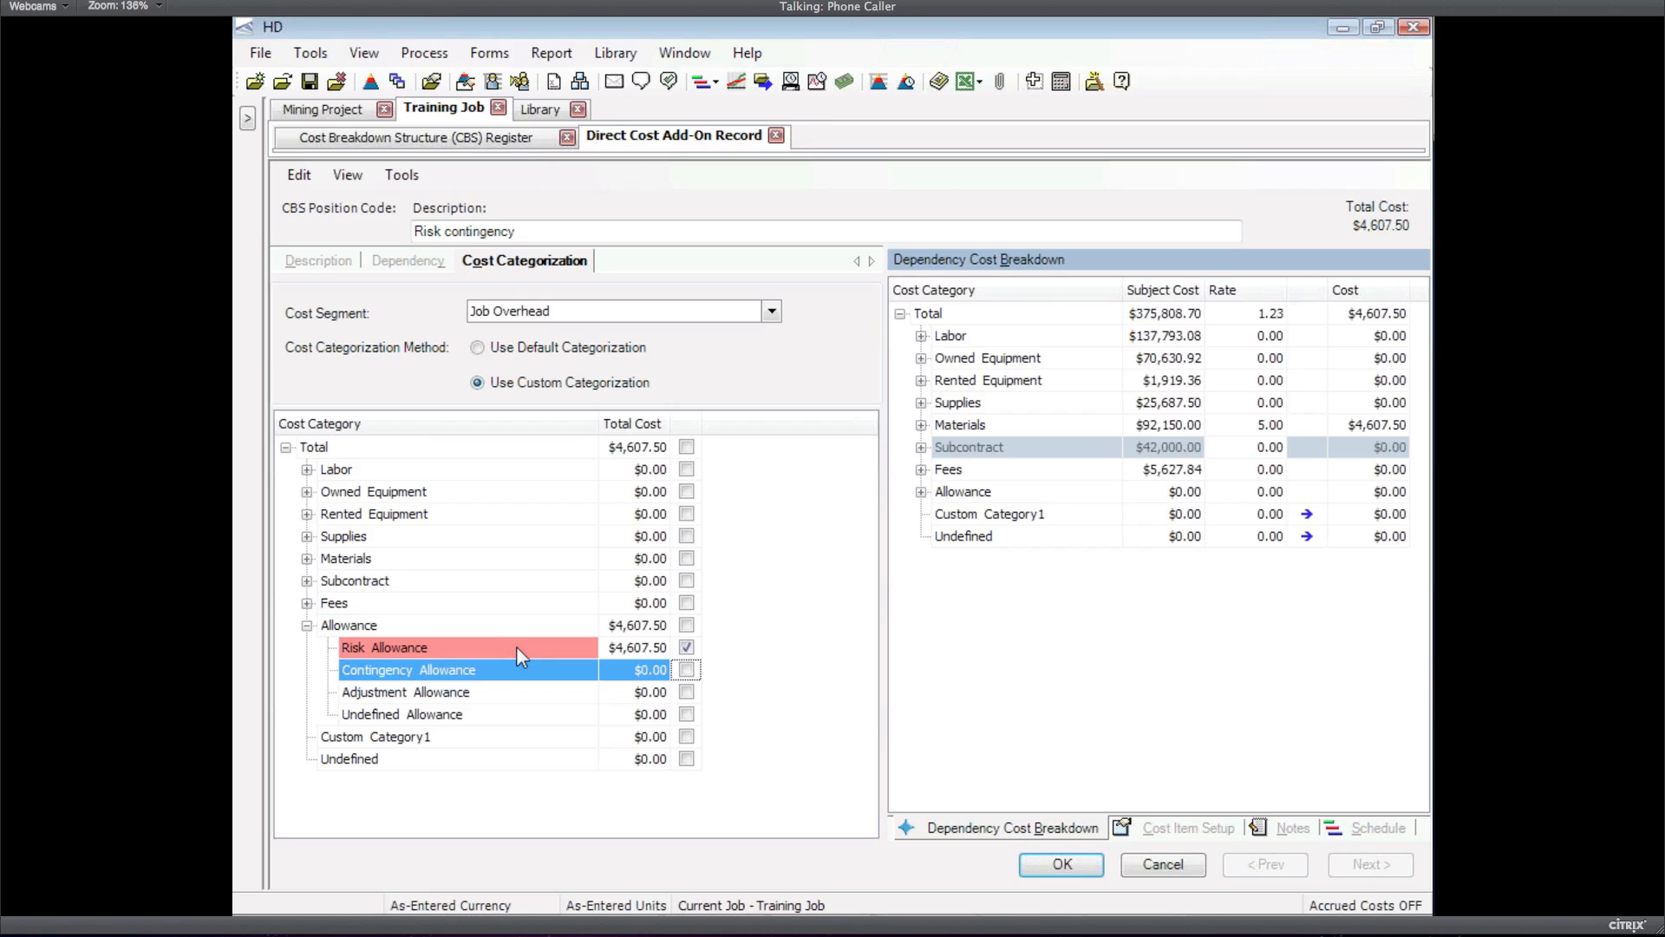
click(319, 261)
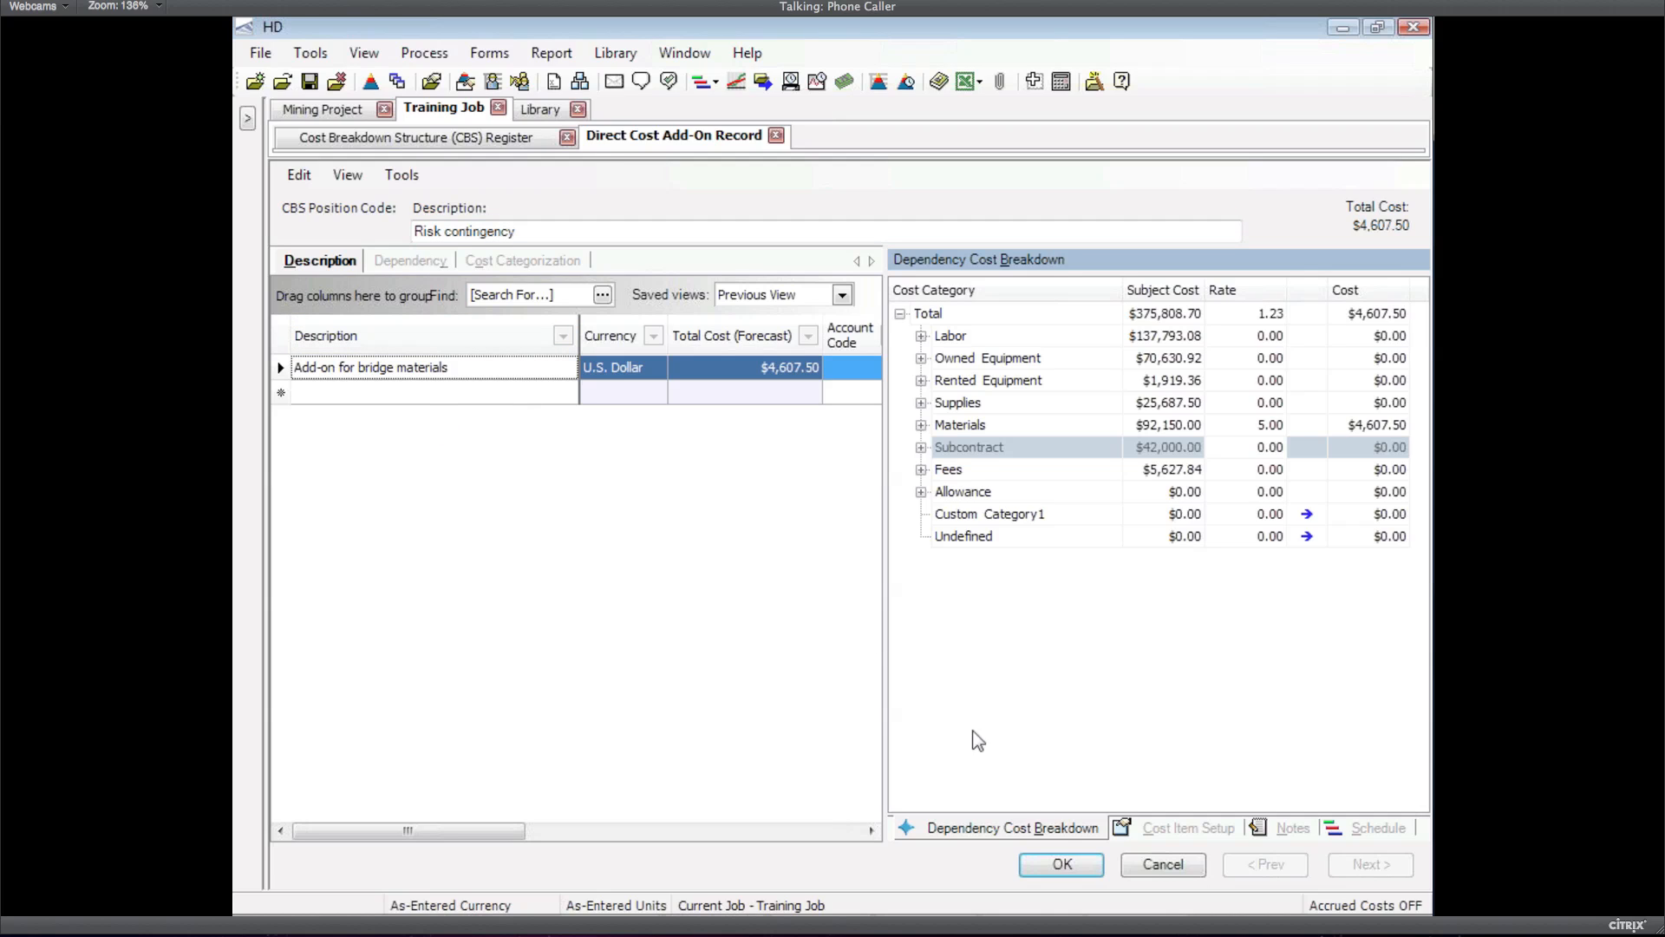
Save the Risk contingency record and insert another dependent item based on direct costs
click(1062, 865)
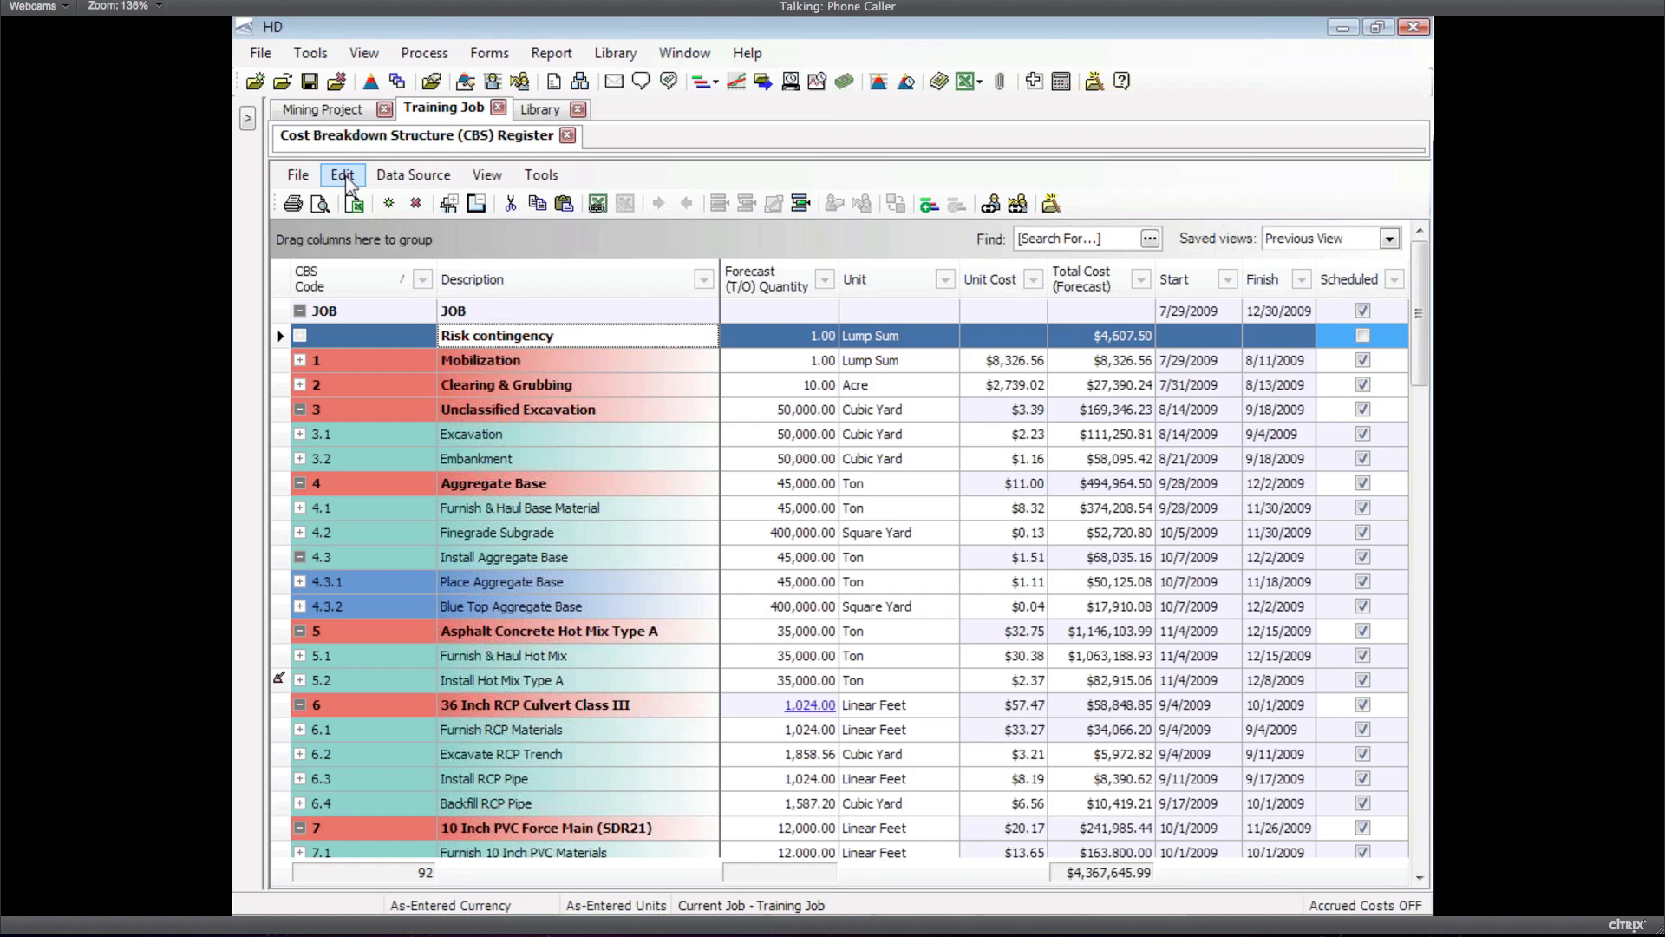
click(344, 176)
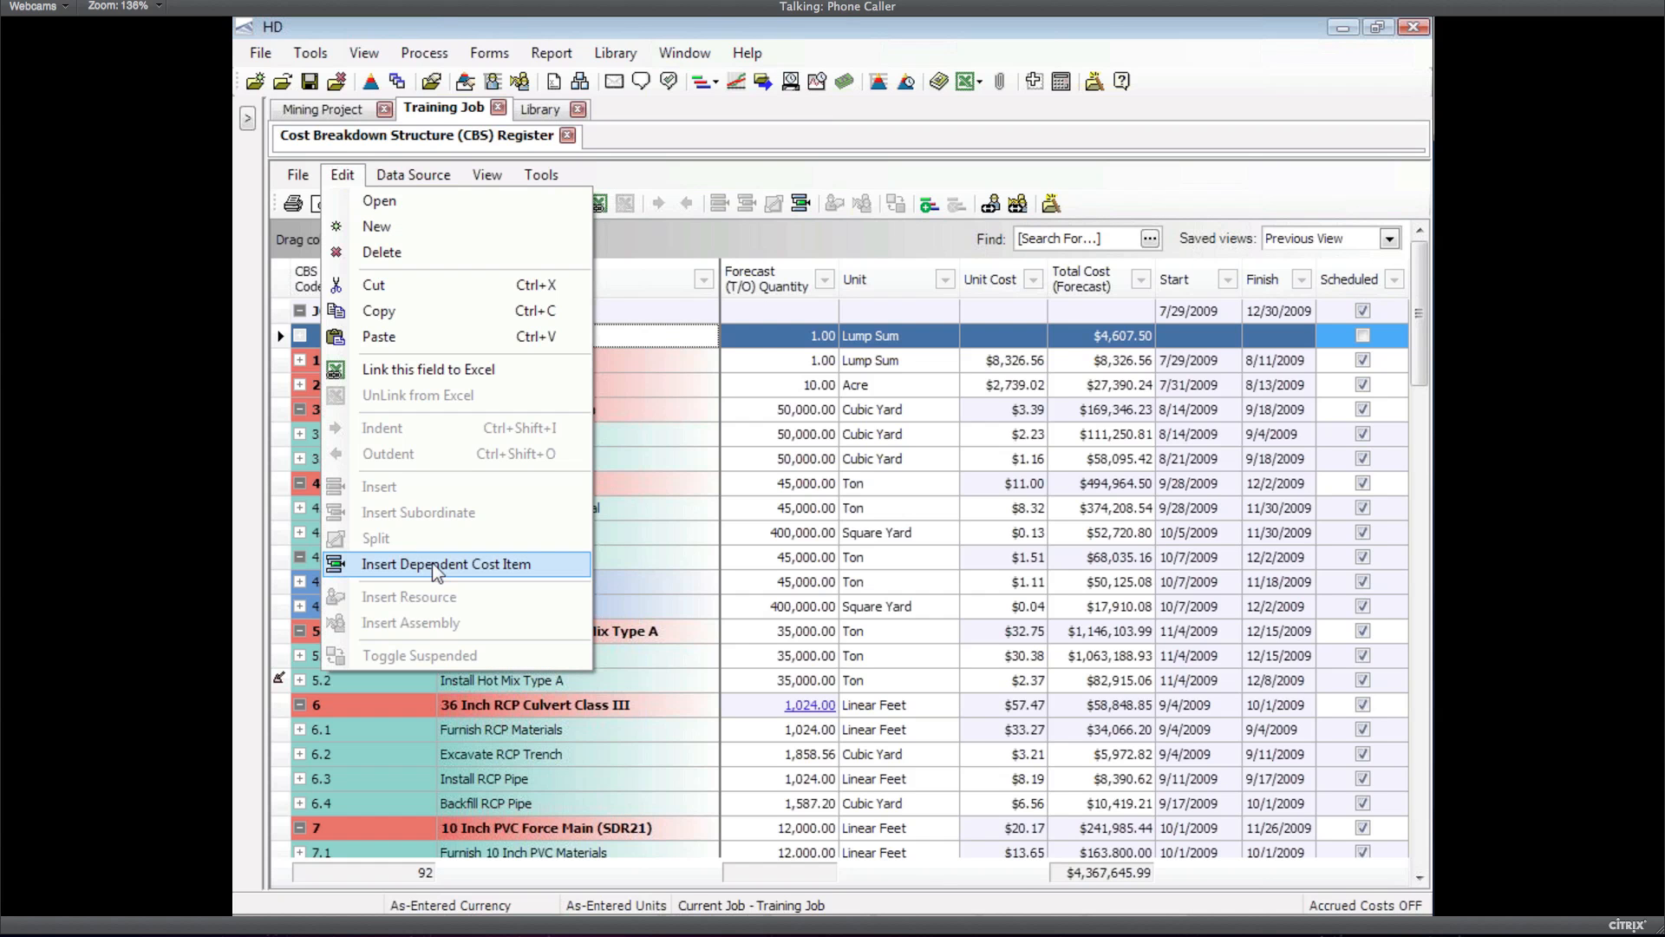
click(434, 572)
click(413, 251)
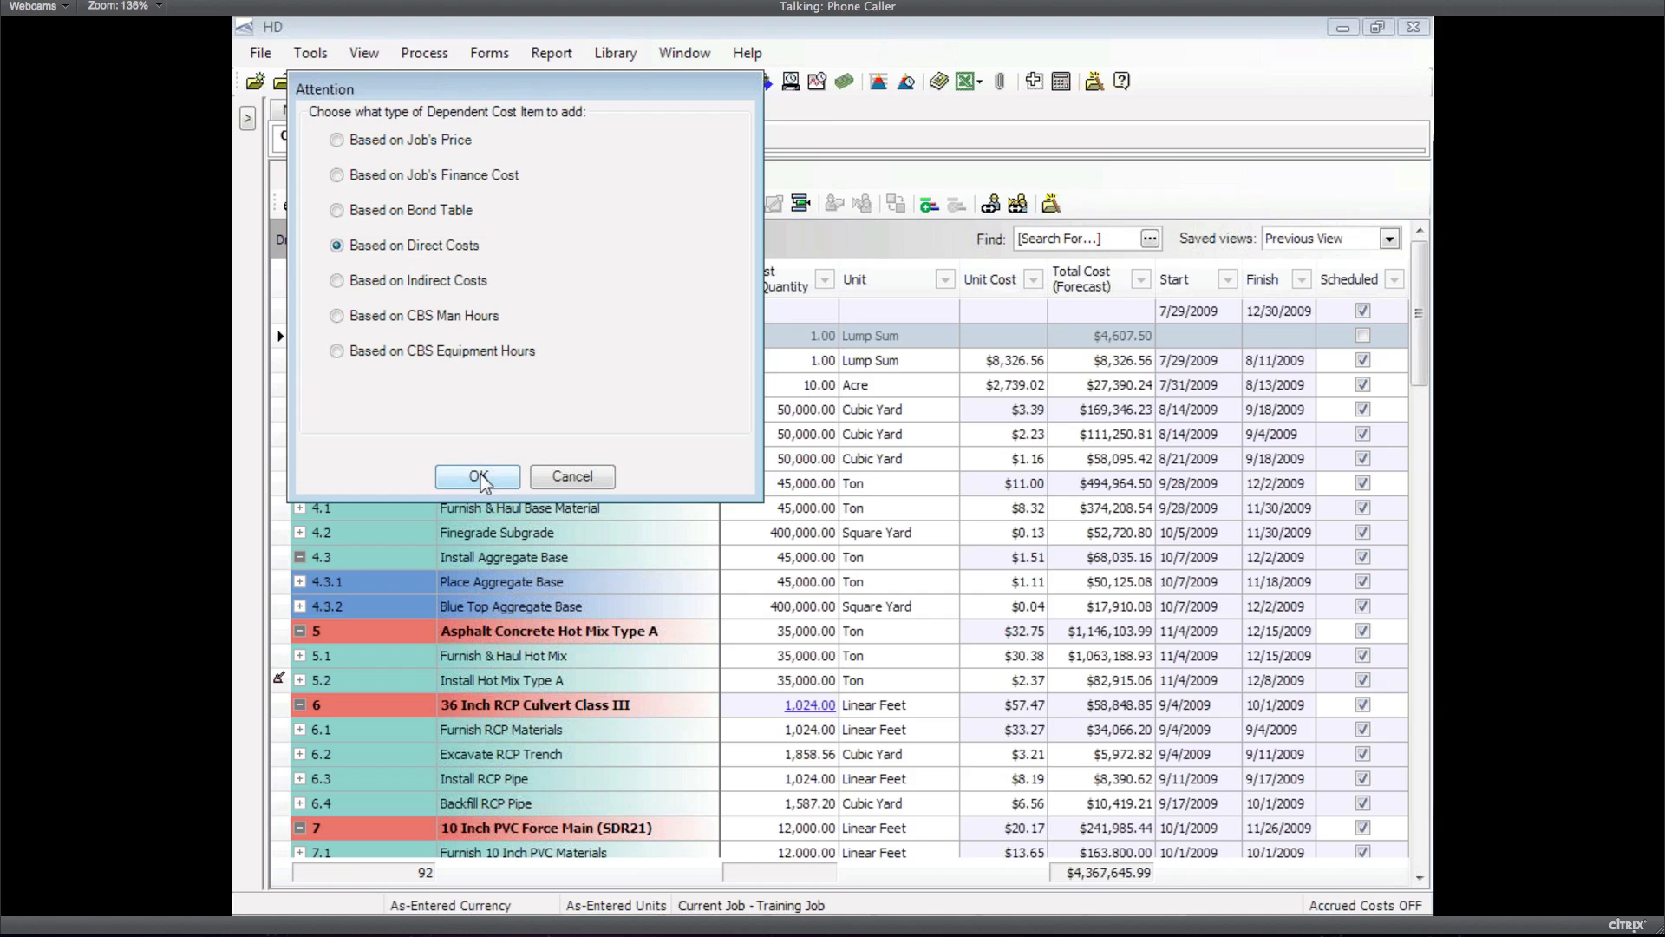
click(479, 479)
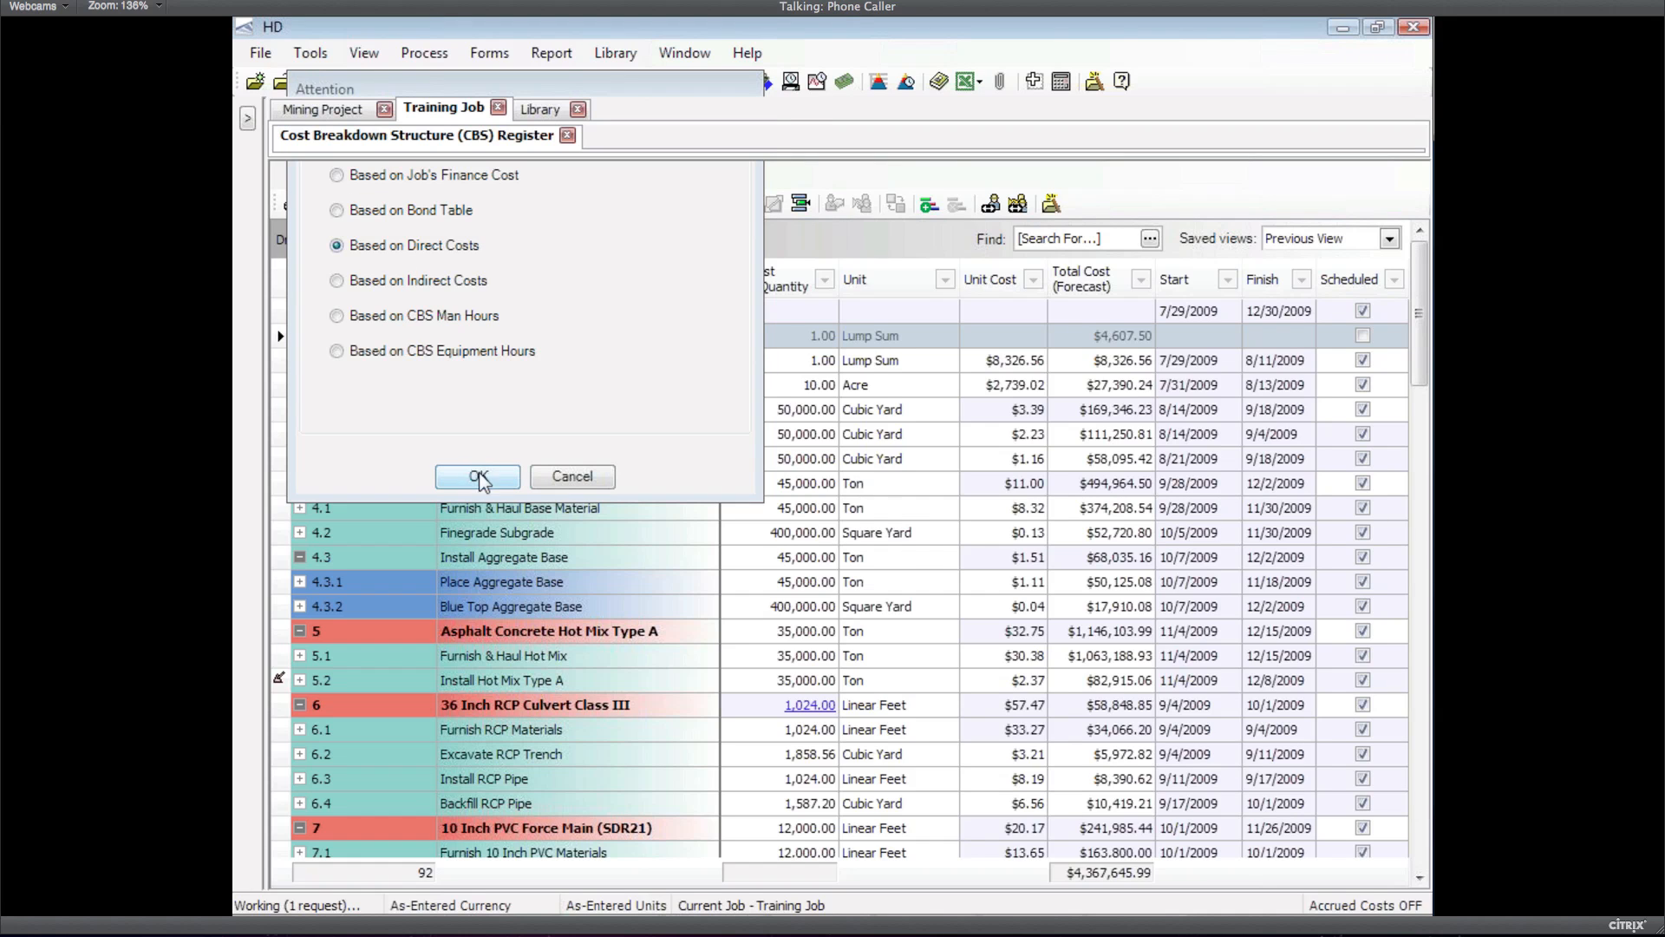
Rename the first item 'Risk contingency - bridge', name the new one 'General risk cont', and open its record
key(Up)
text(- b)
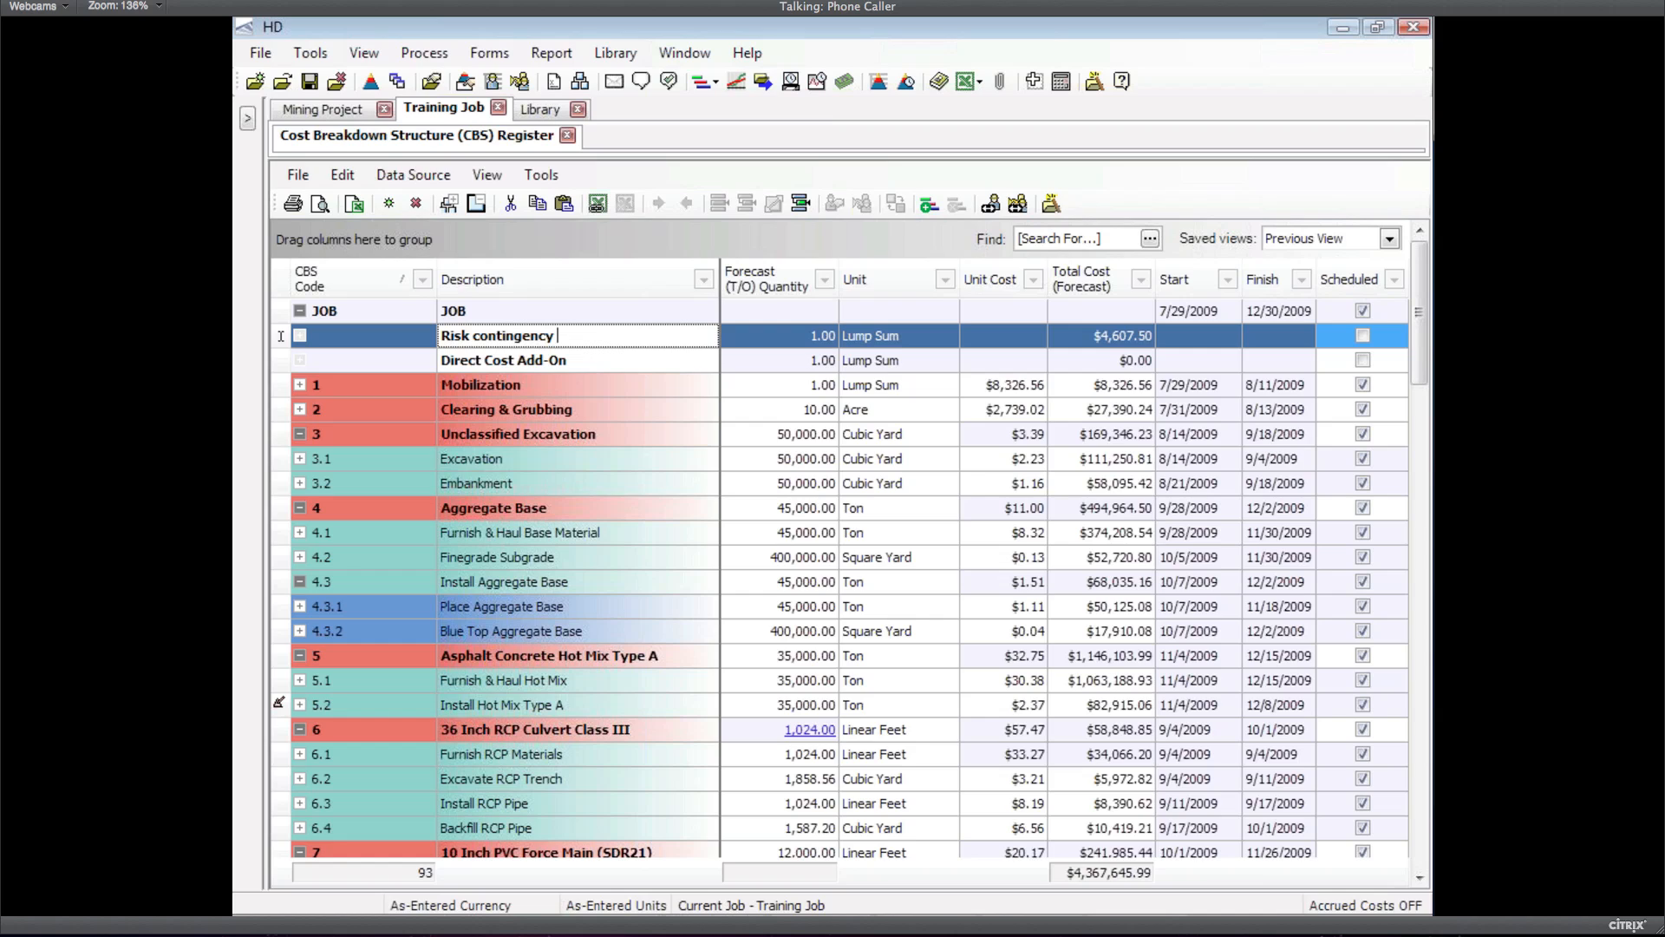
text(ridge)
click(590, 362)
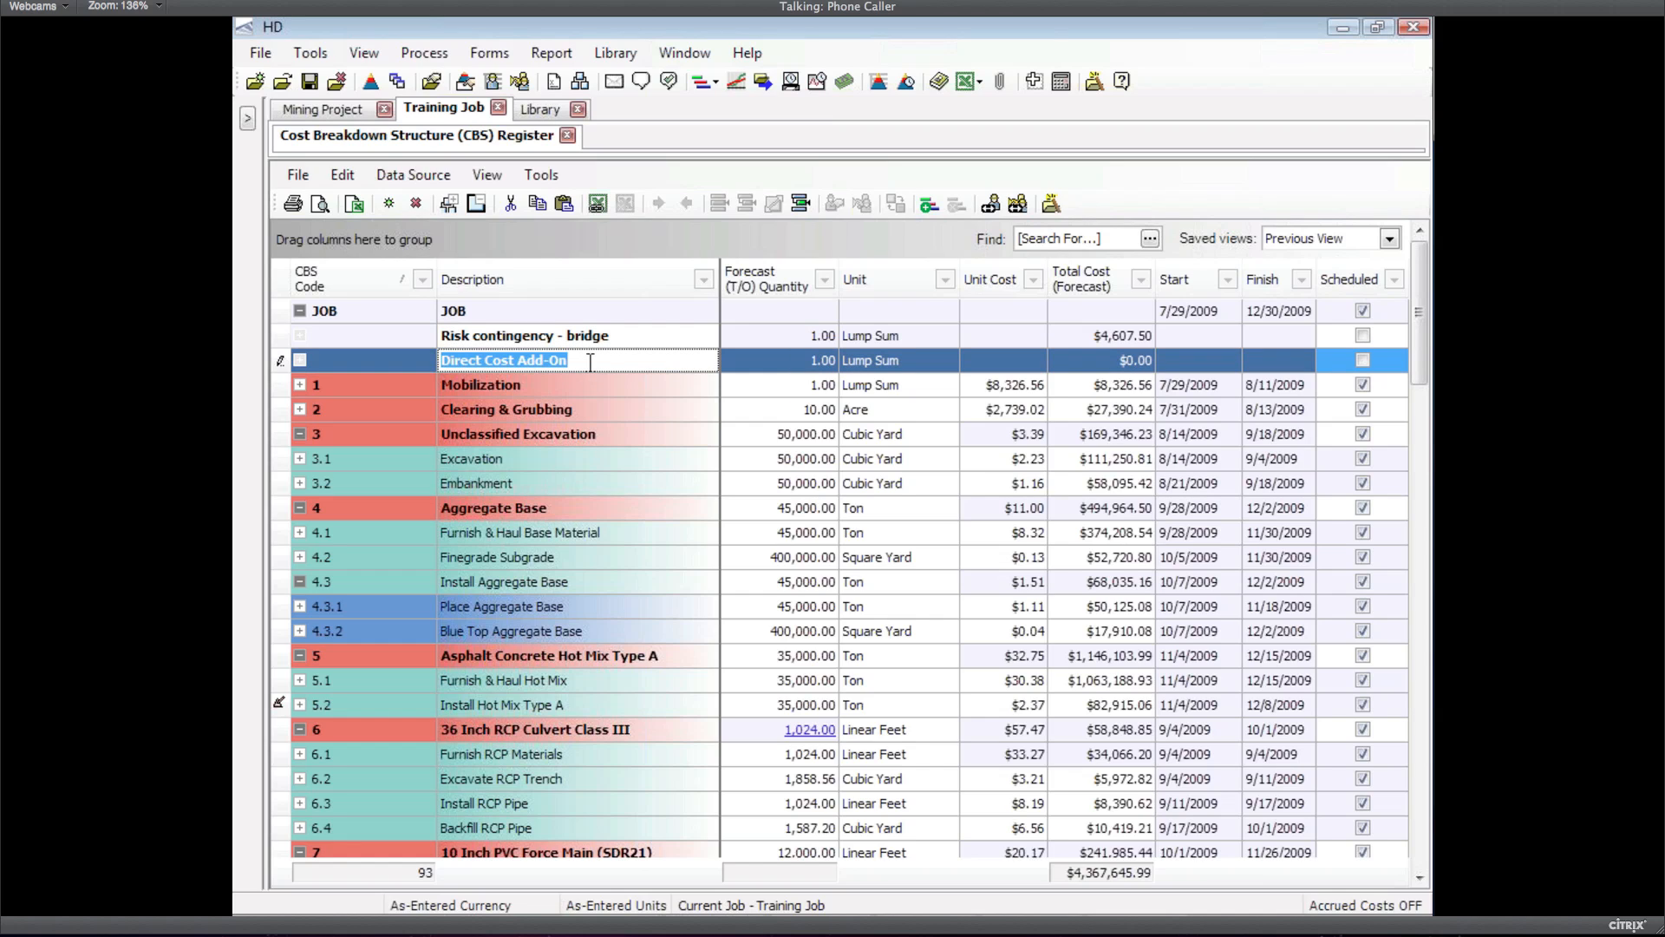
text(General risk cont.)
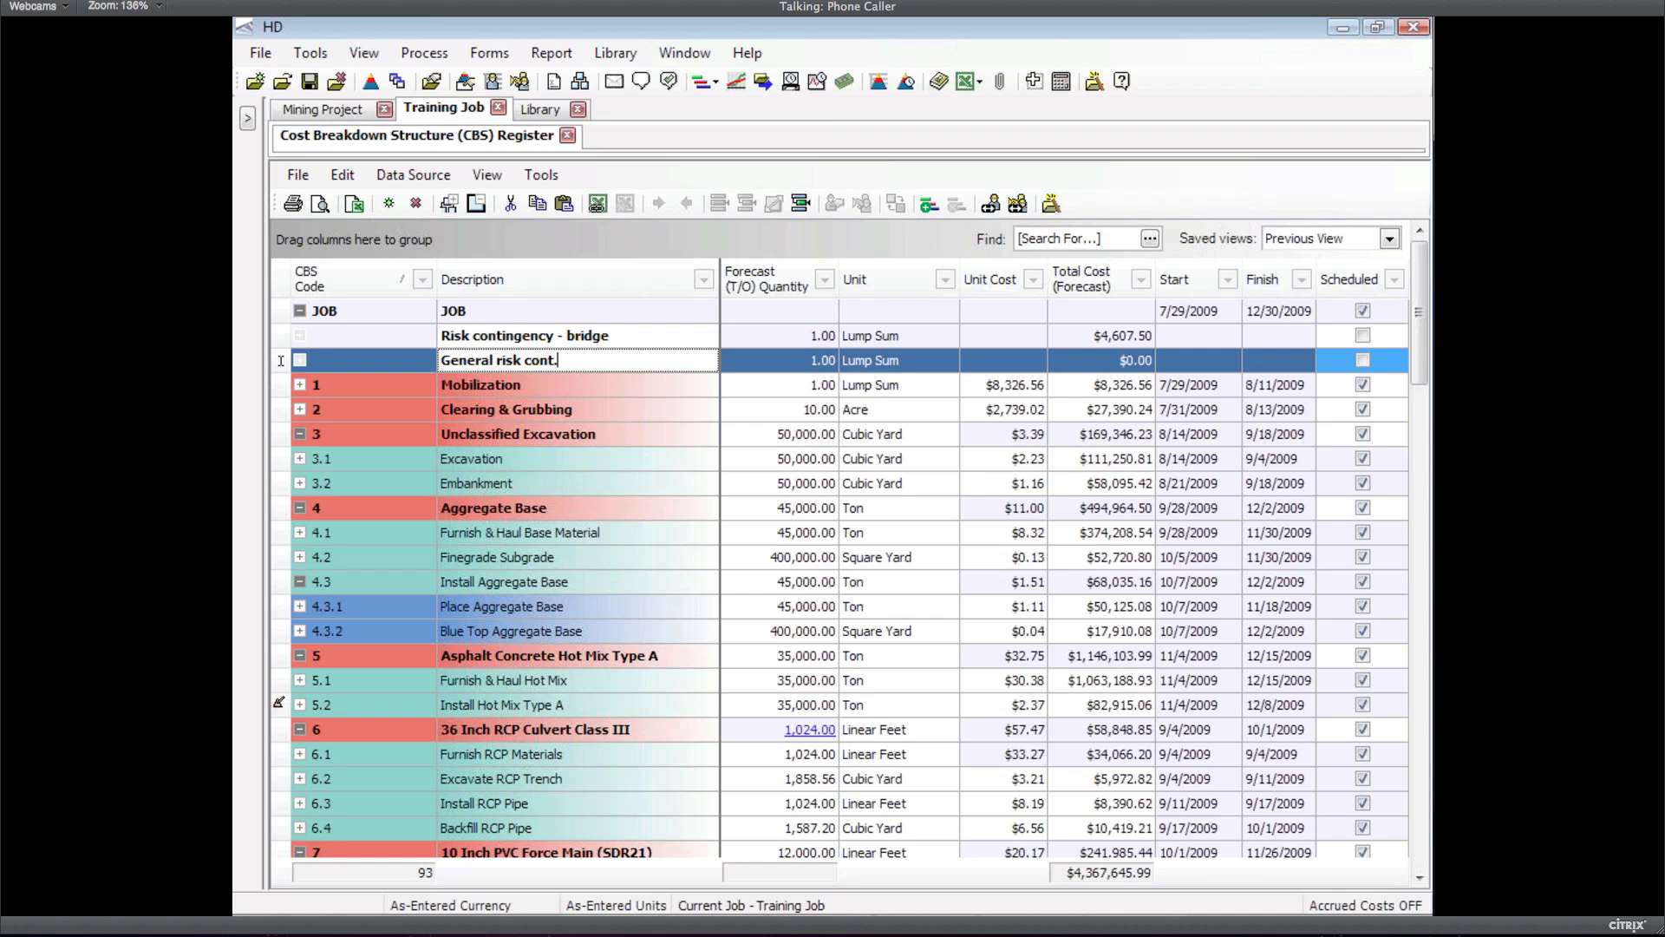
double_click(280, 361)
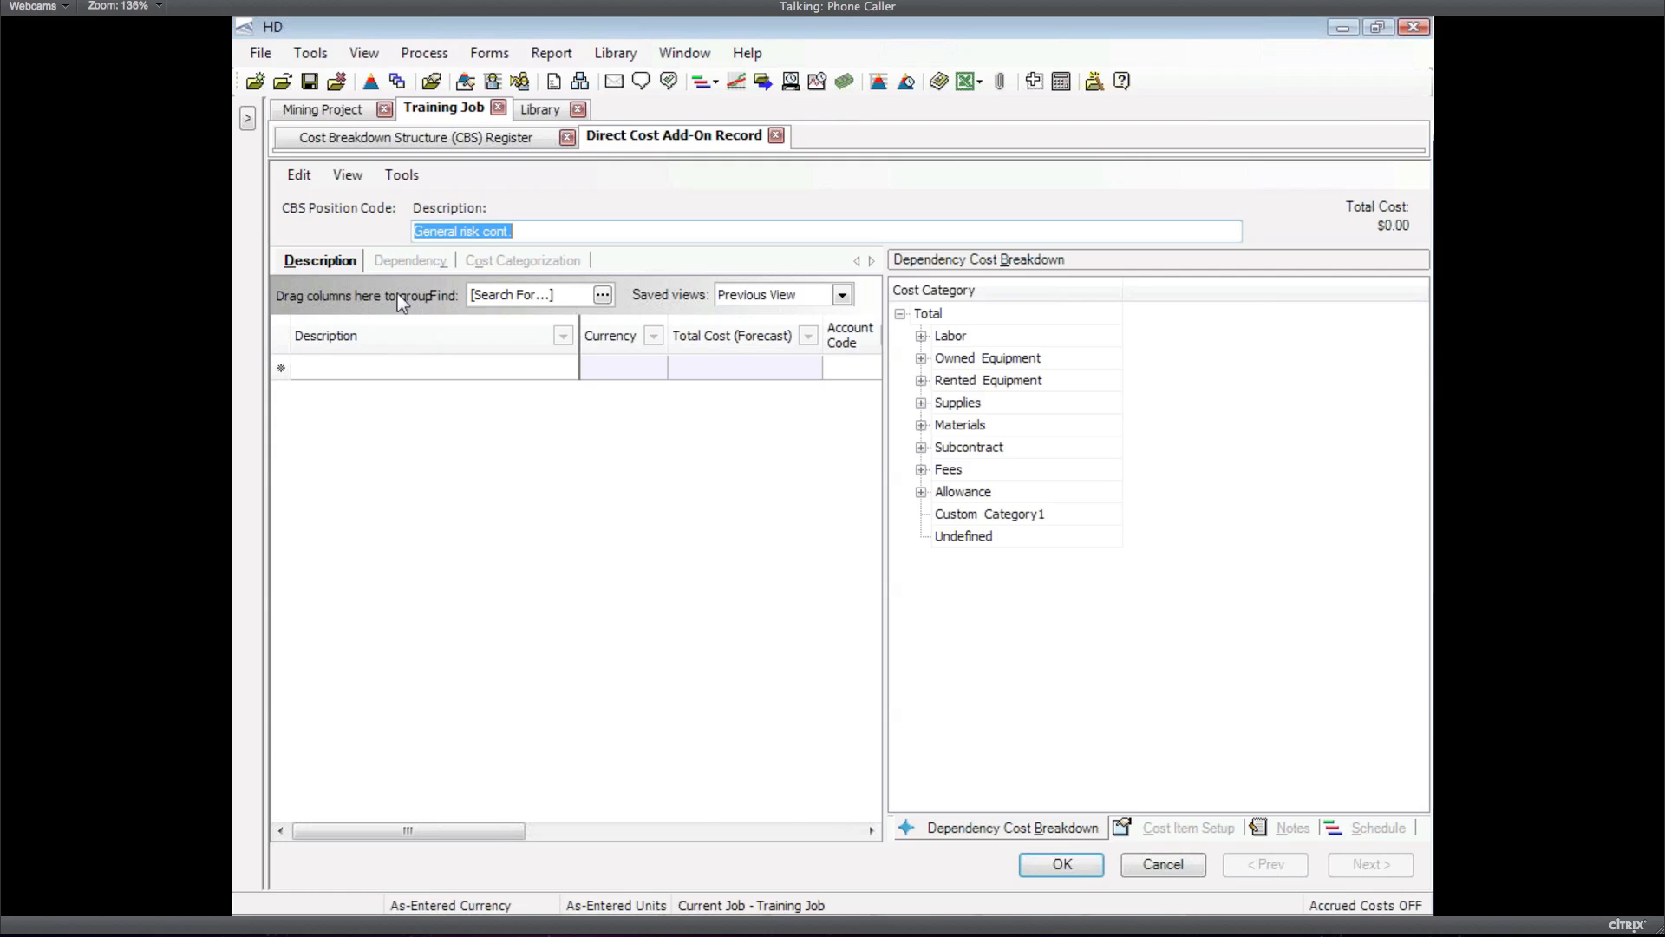
Add a description line 'General contingency' to the General risk cont. record
click(404, 260)
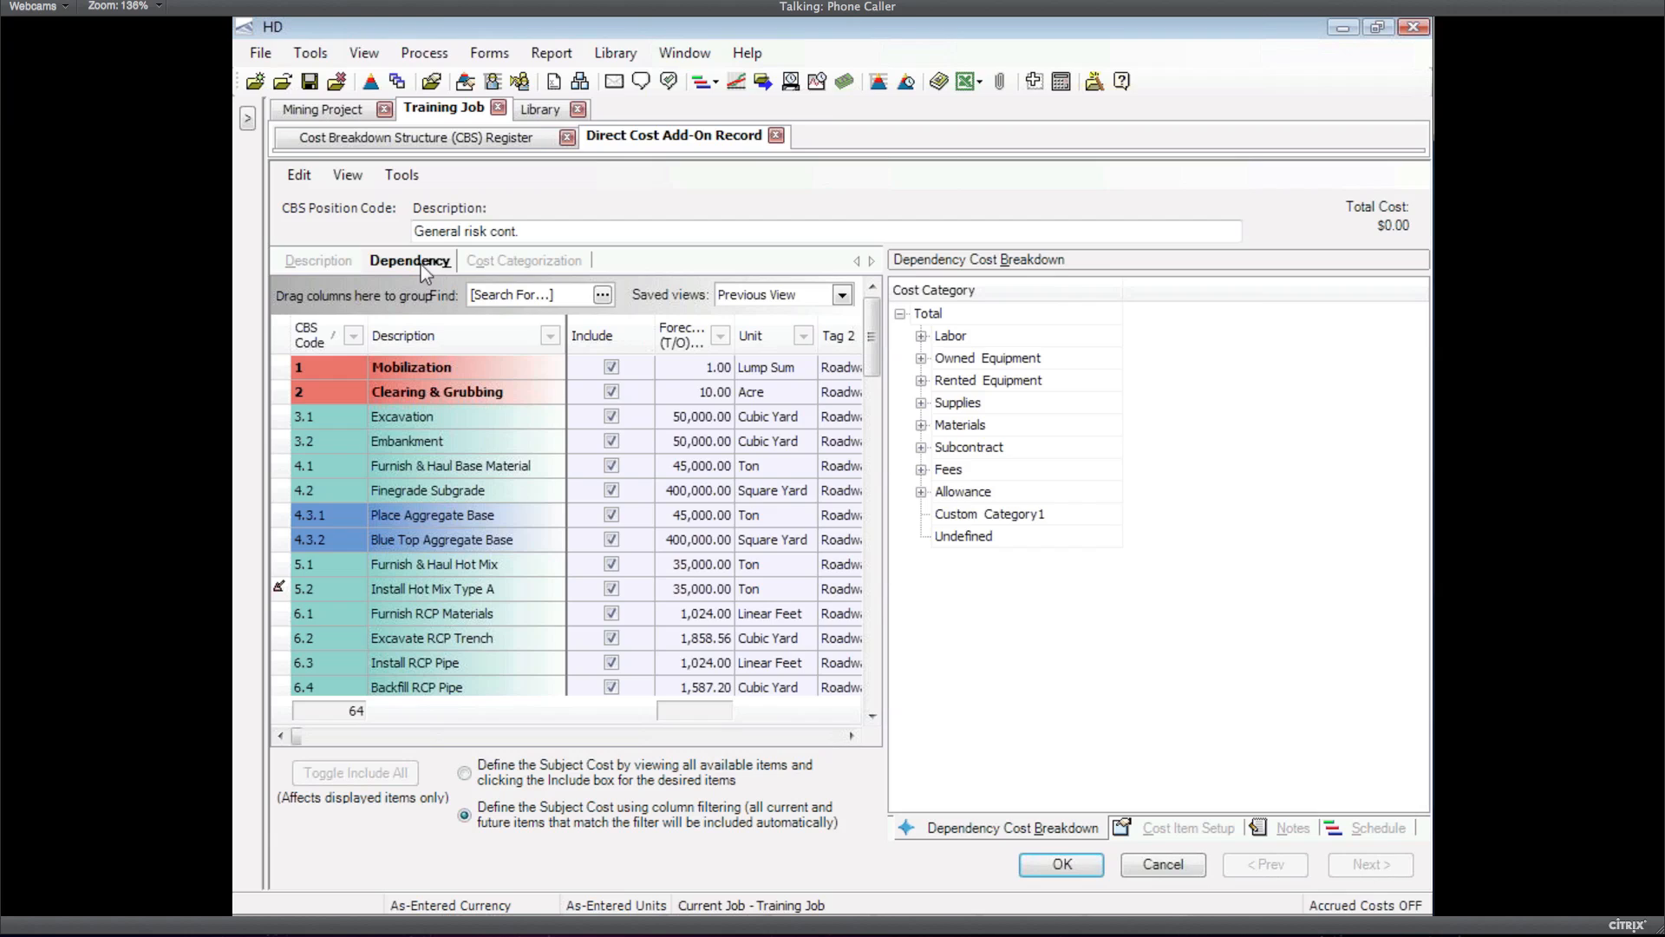
click(324, 265)
click(378, 364)
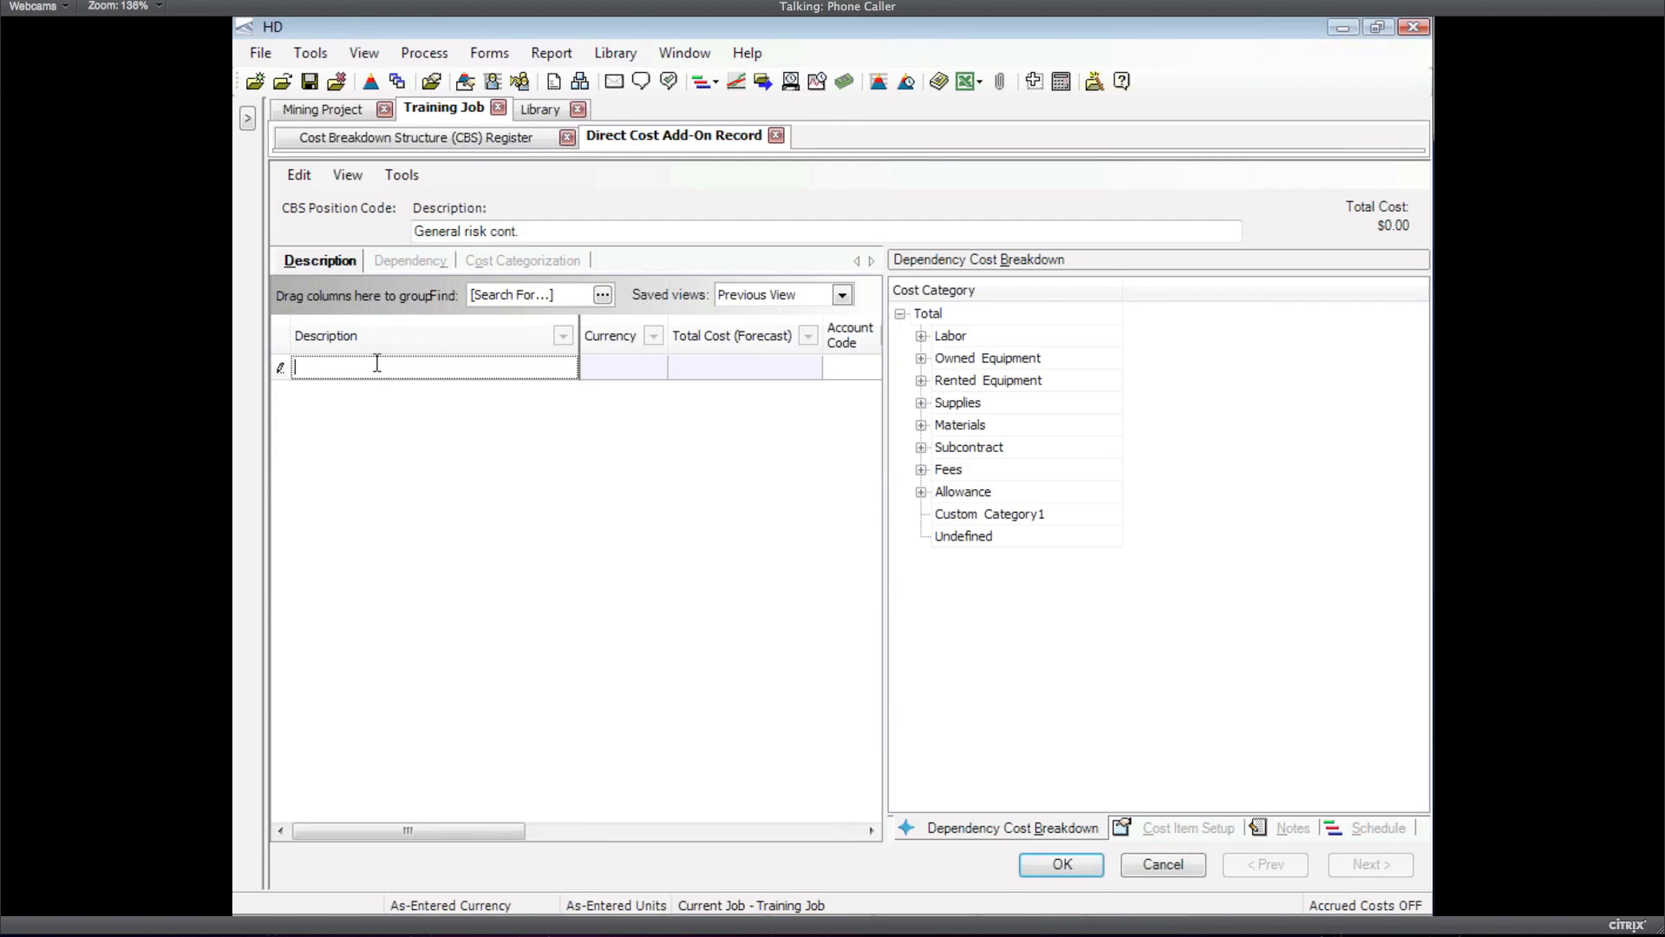
text(General contiongency)
click(375, 368)
key(BackSpace)
click(983, 371)
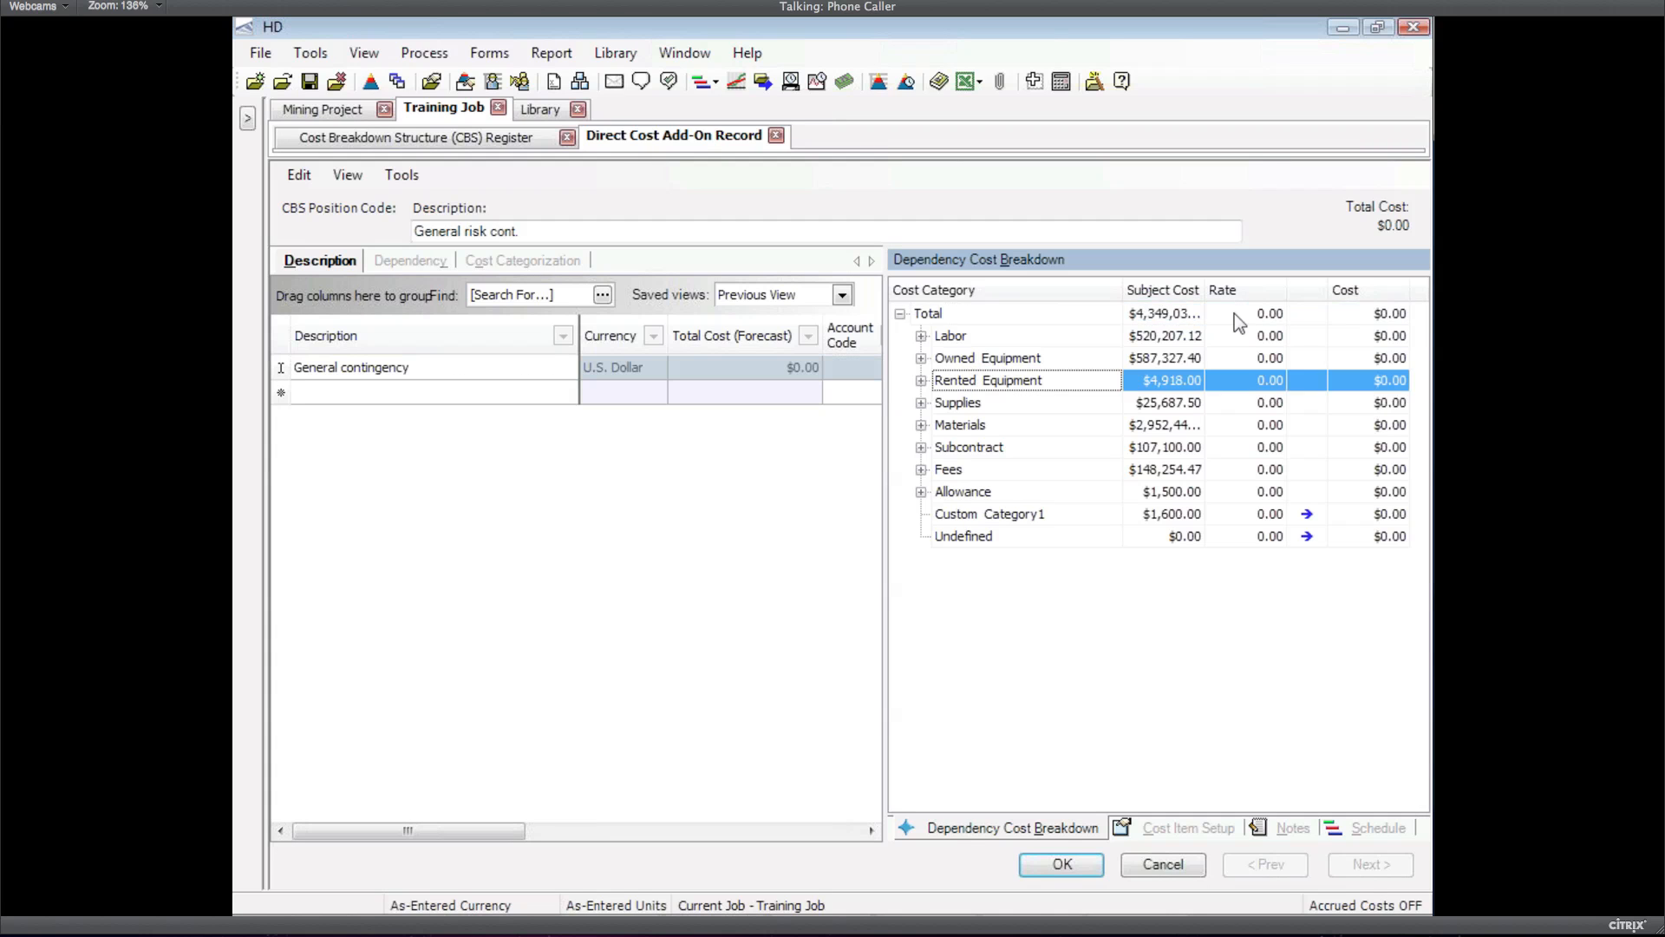
Set a 10% total rate across all cost categories and save, giving $434,903.85
click(1235, 314)
text(10)
key(Return)
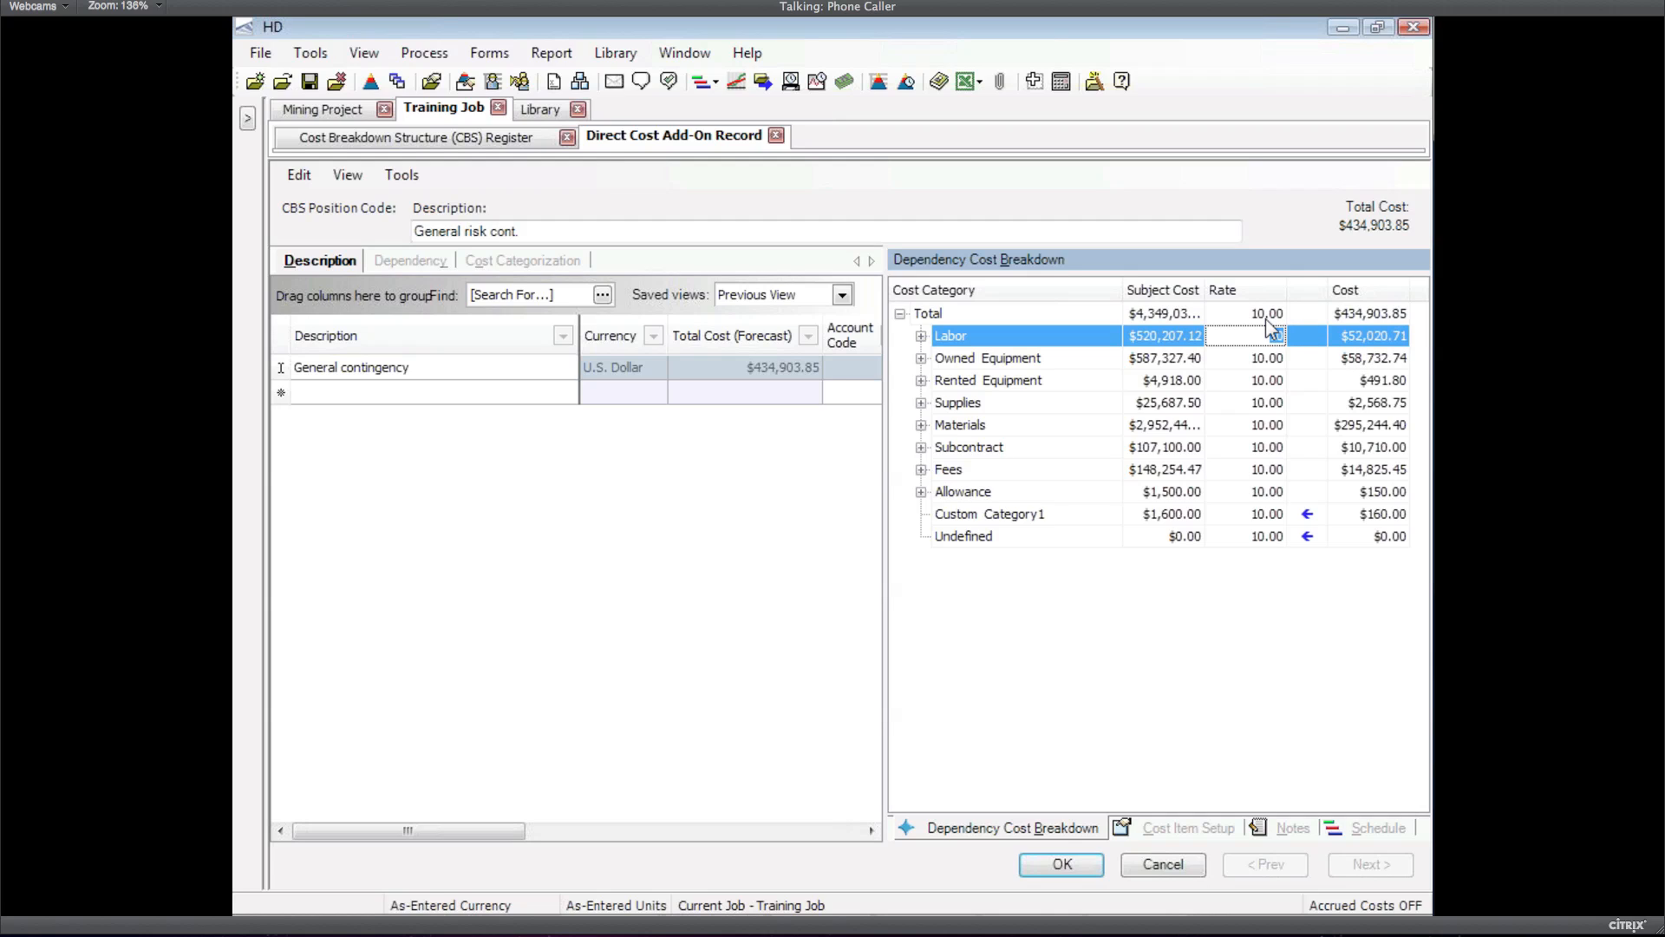
click(1067, 864)
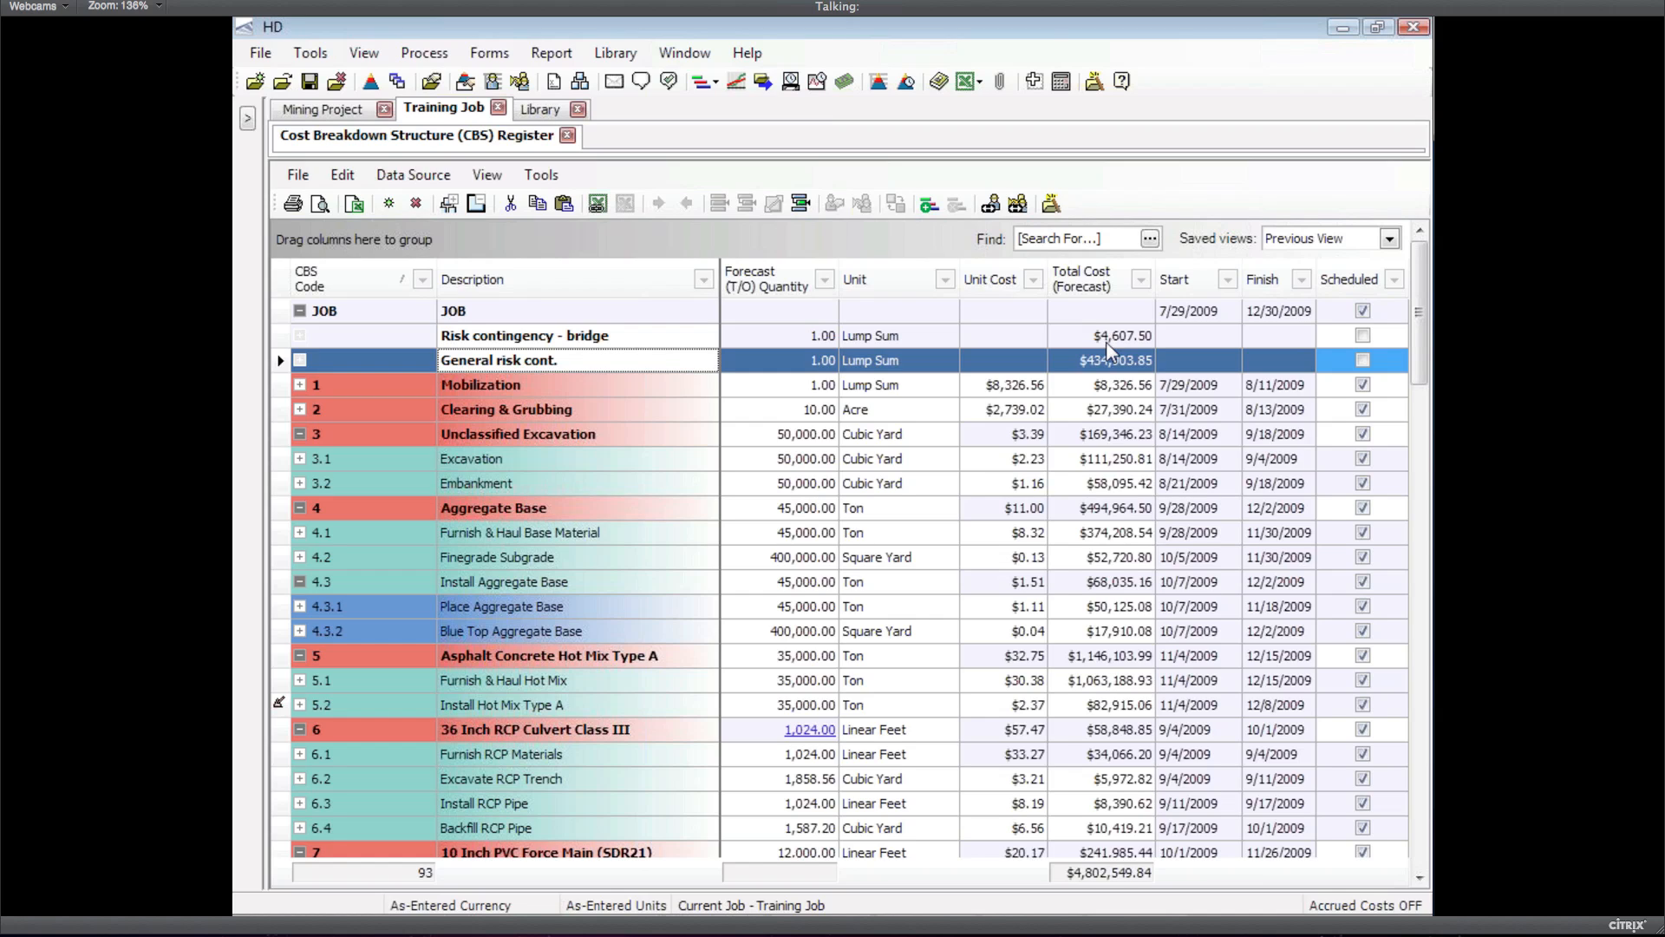
Insert a dependent cost item after the Risk contingency - bridge row, based on CBS man-hours
click(284, 336)
click(339, 178)
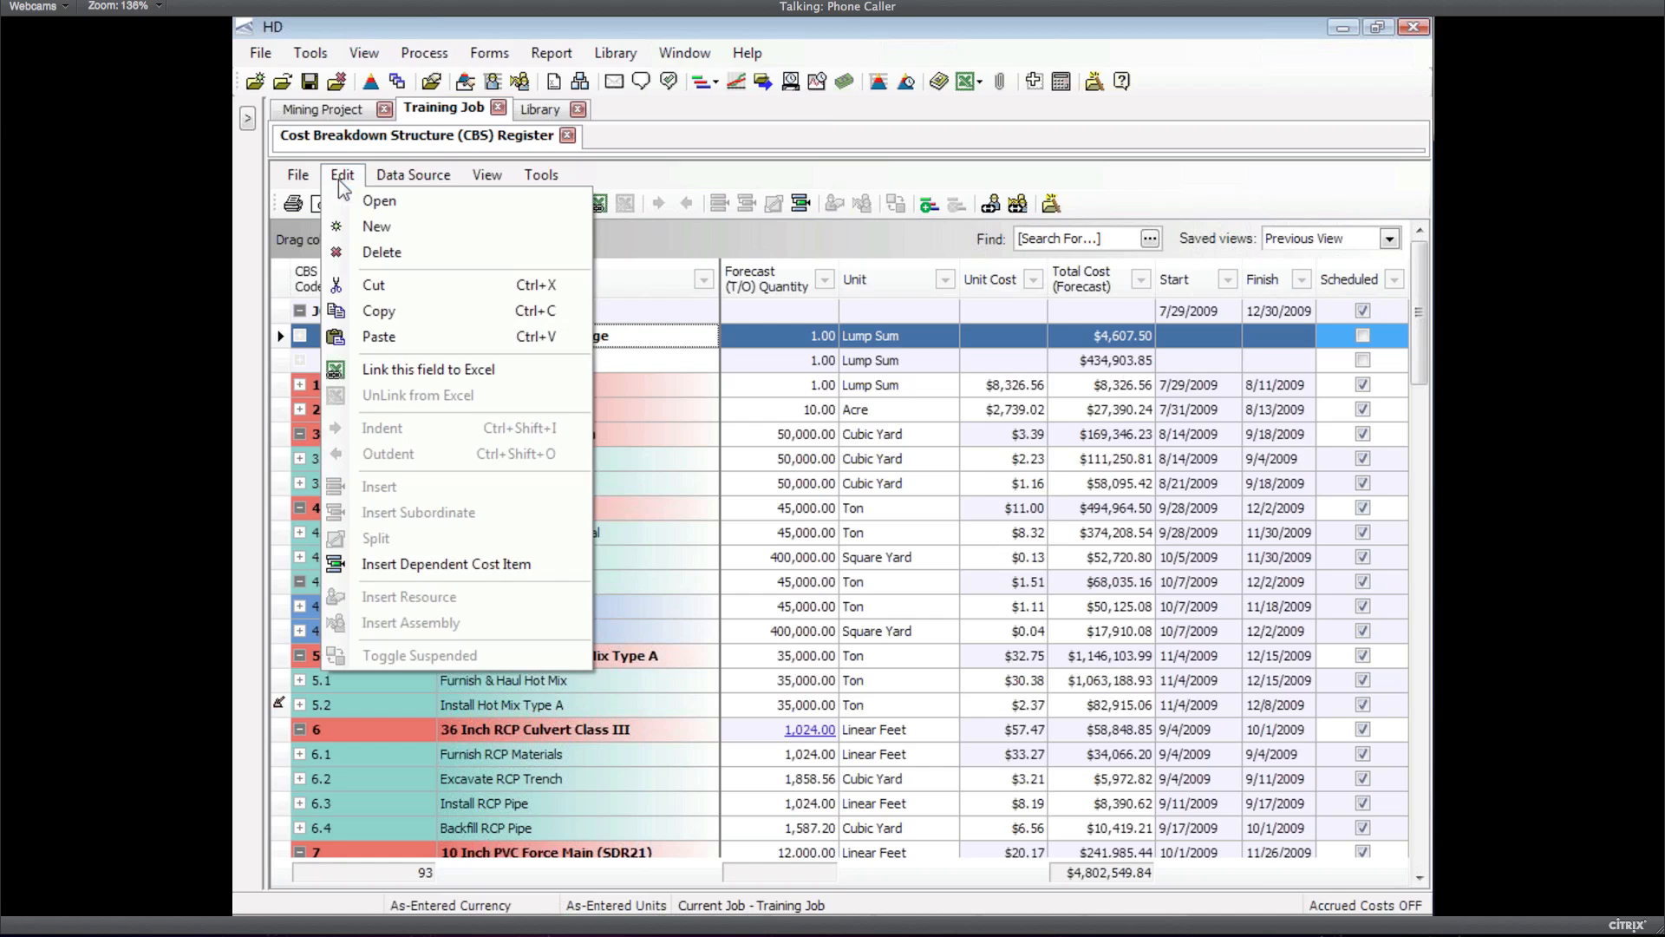
click(415, 575)
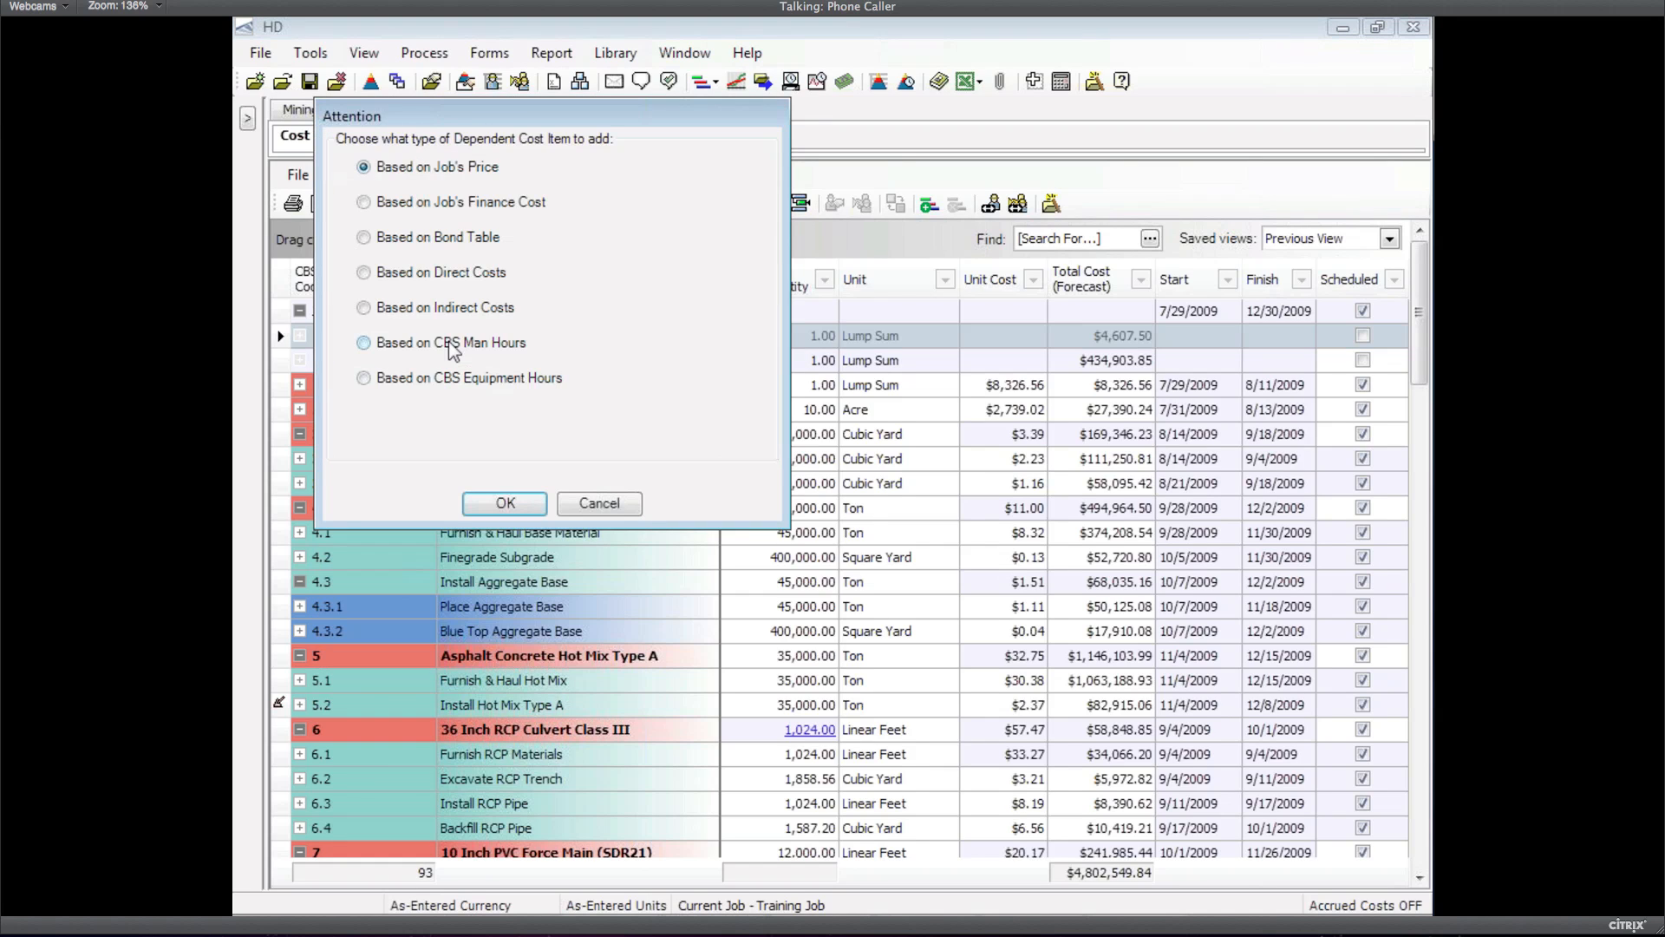
click(449, 341)
Create the CBS Man Hour Add-On and give its record a 'supplies add-on' description line
click(519, 504)
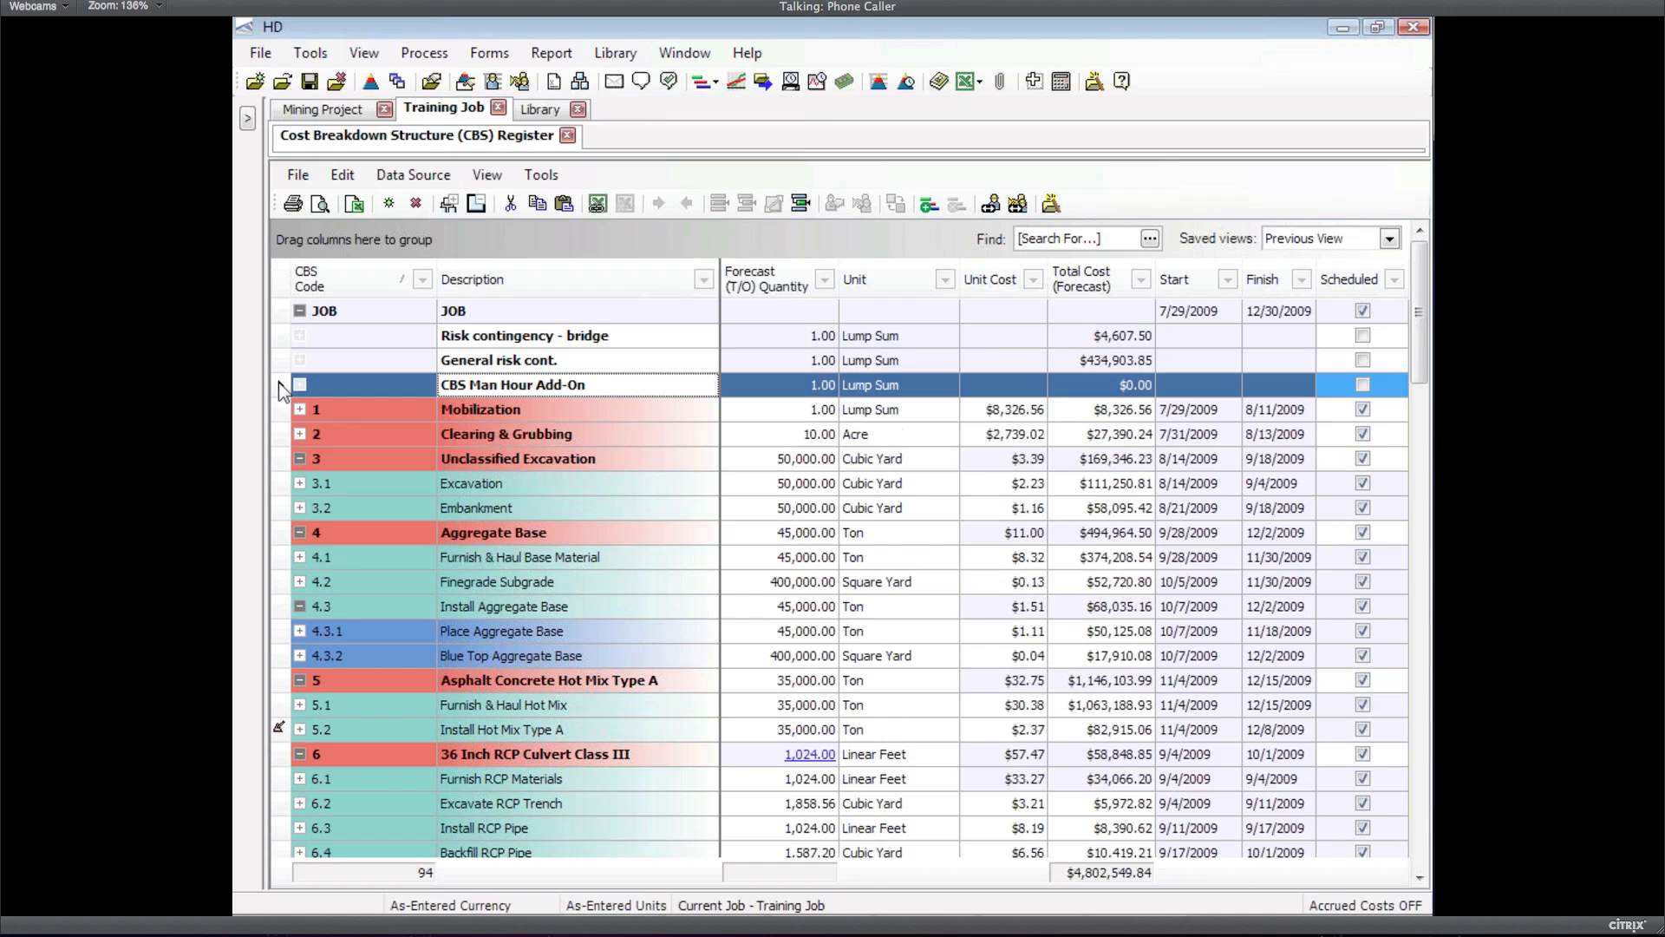
double_click(483, 385)
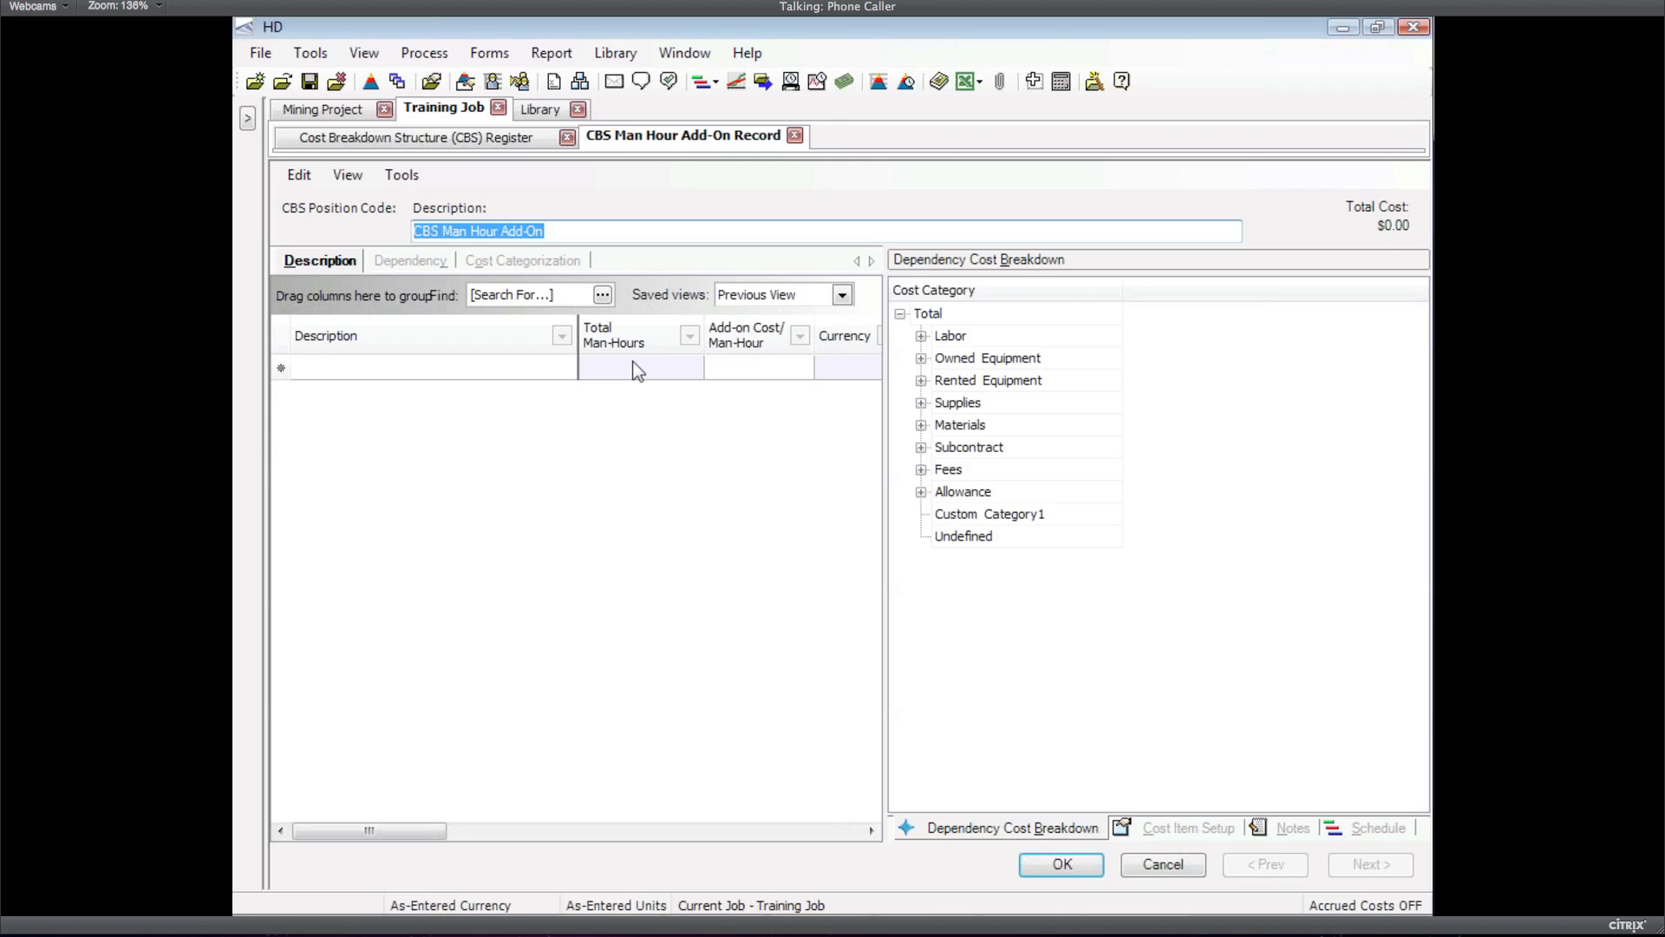
click(420, 373)
text(general)
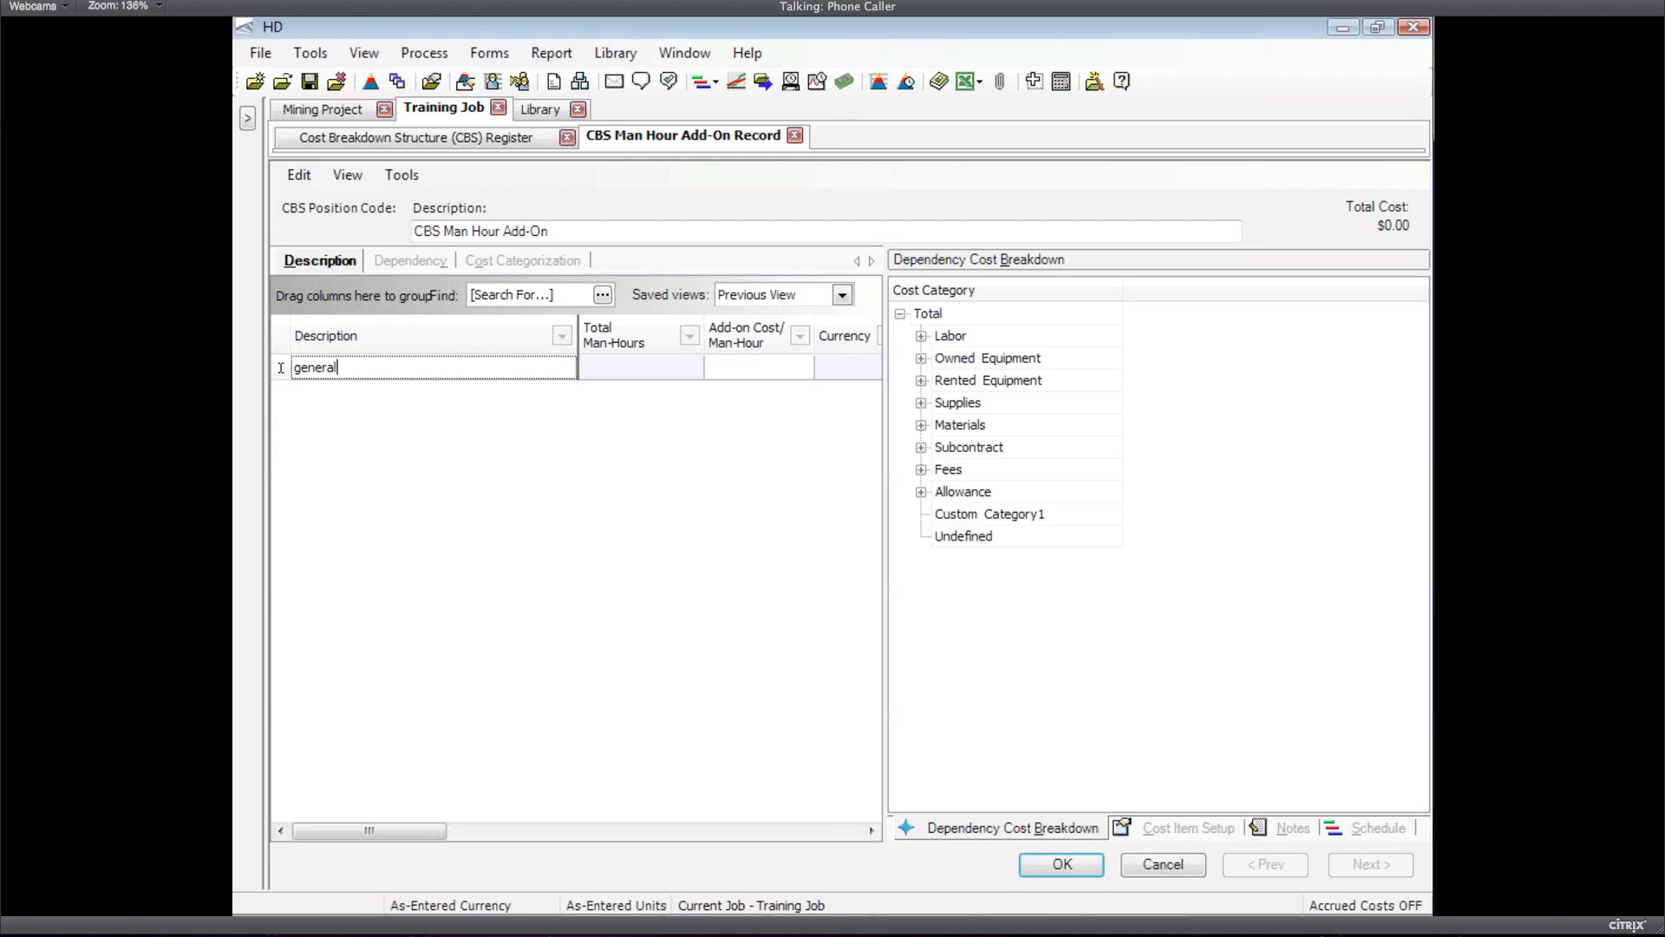
key(BackSpace)
key(BackSpace)
key(BackSpace)
key(BackSpace)
key(BackSpace)
key(BackSpace)
text(supplies add-on)
key(Return)
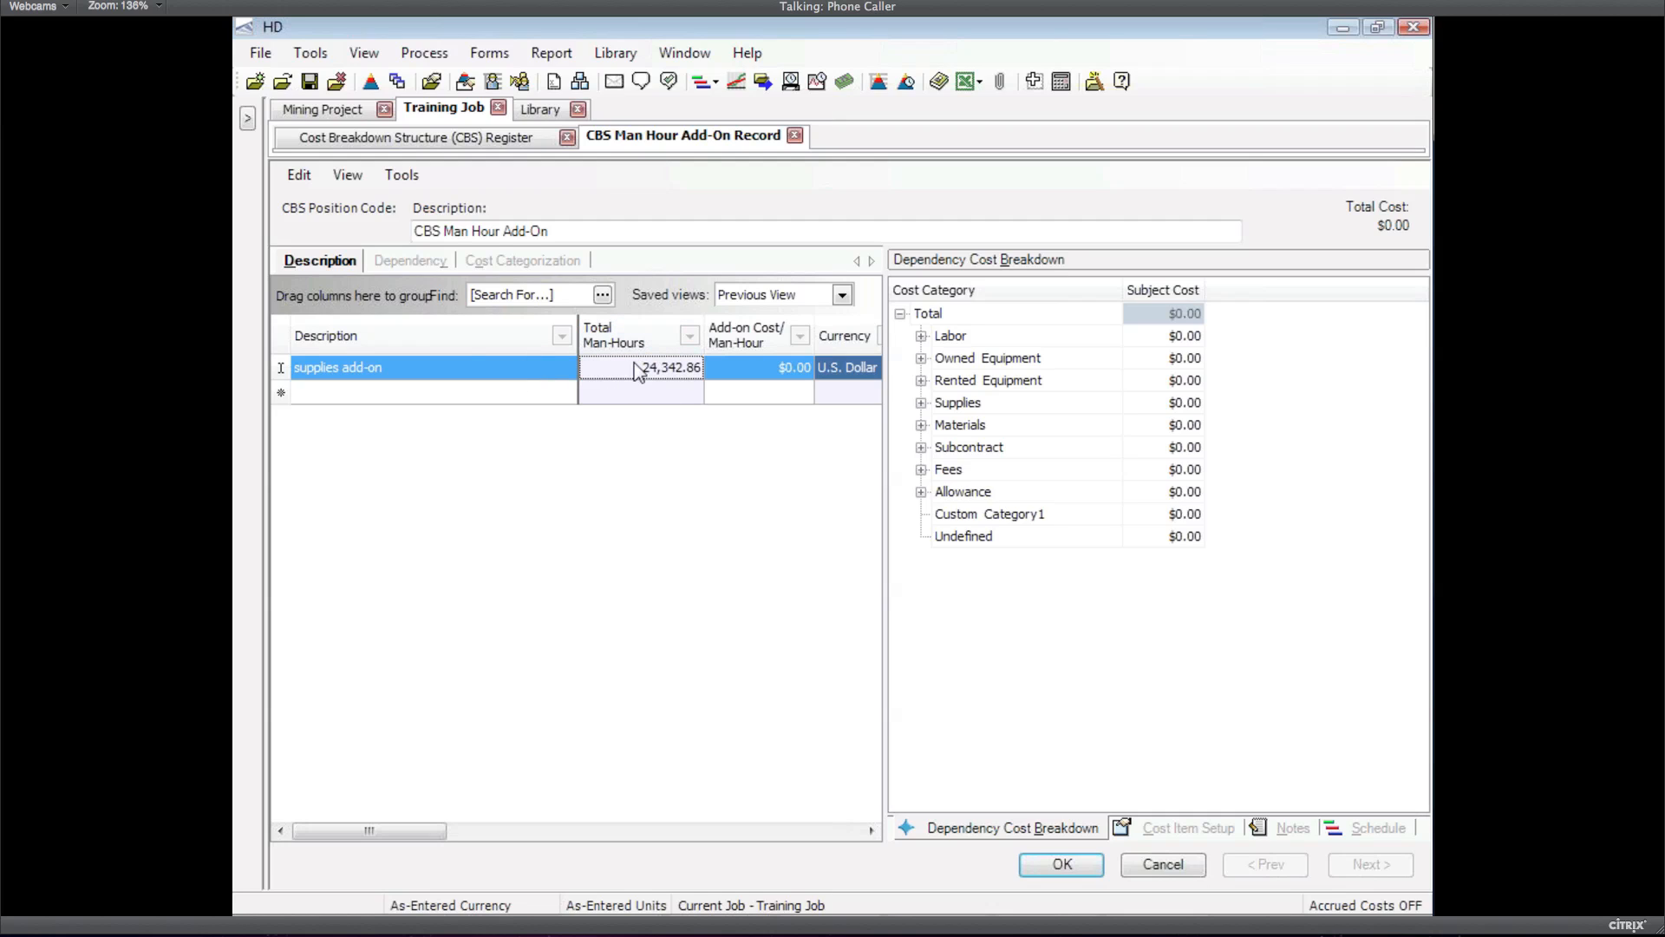
Limit the add-on's dependencies to Tag 2 = Roadway items, cutting man-hours to 10,882.67
click(411, 263)
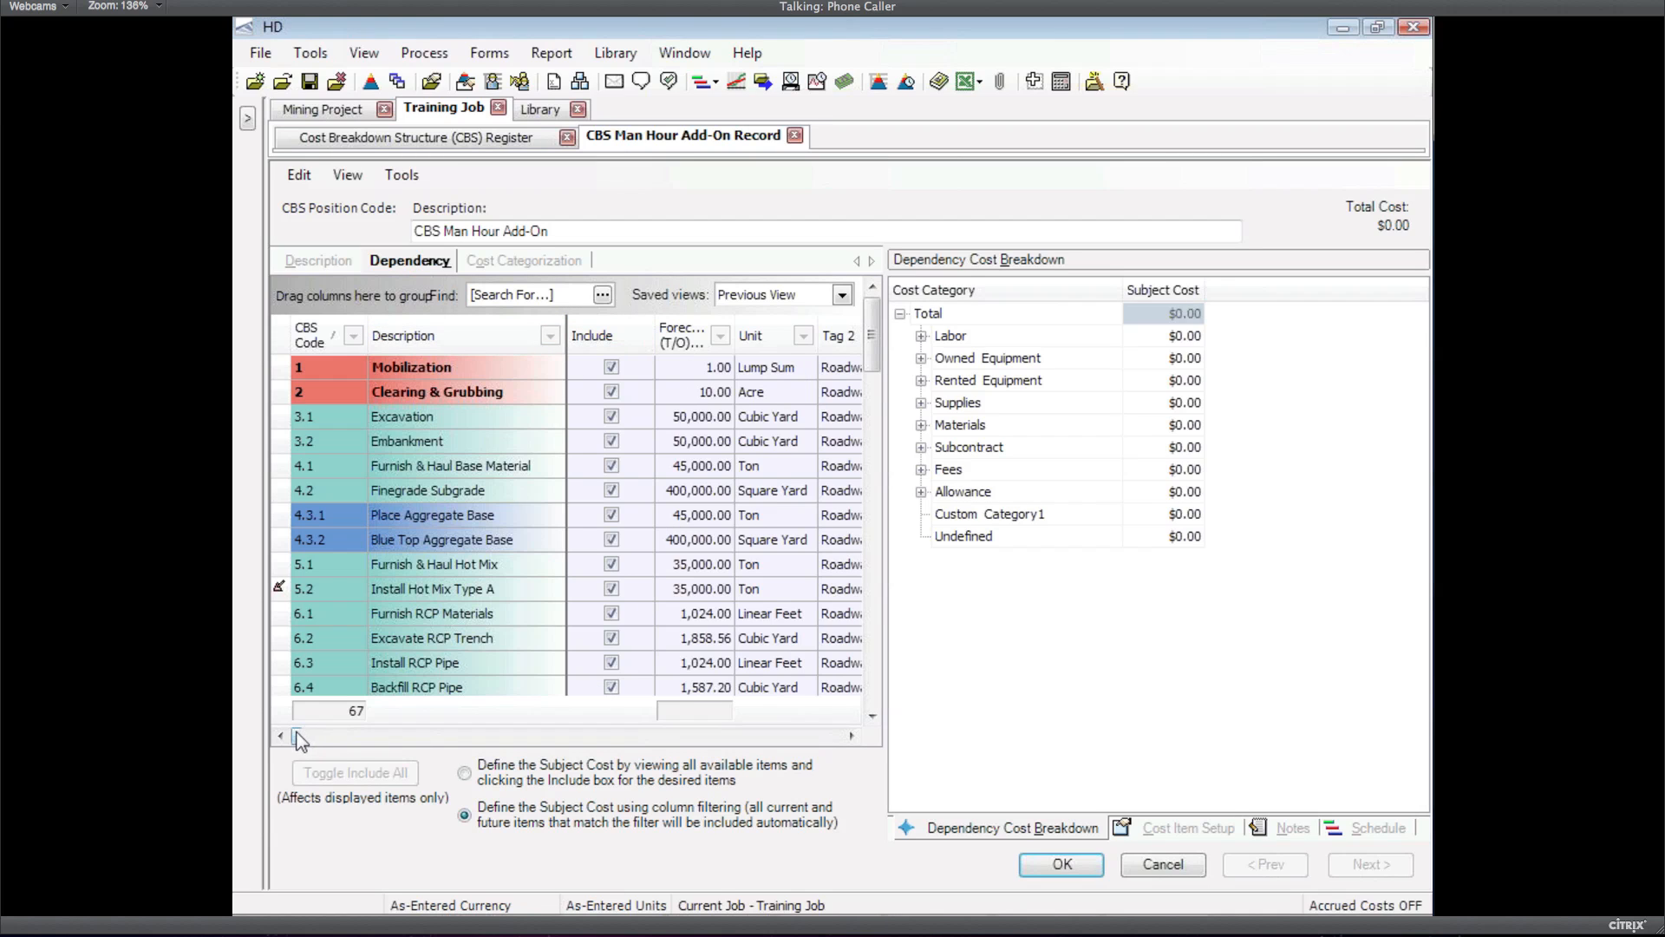
drag(298, 735, 306, 736)
click(802, 336)
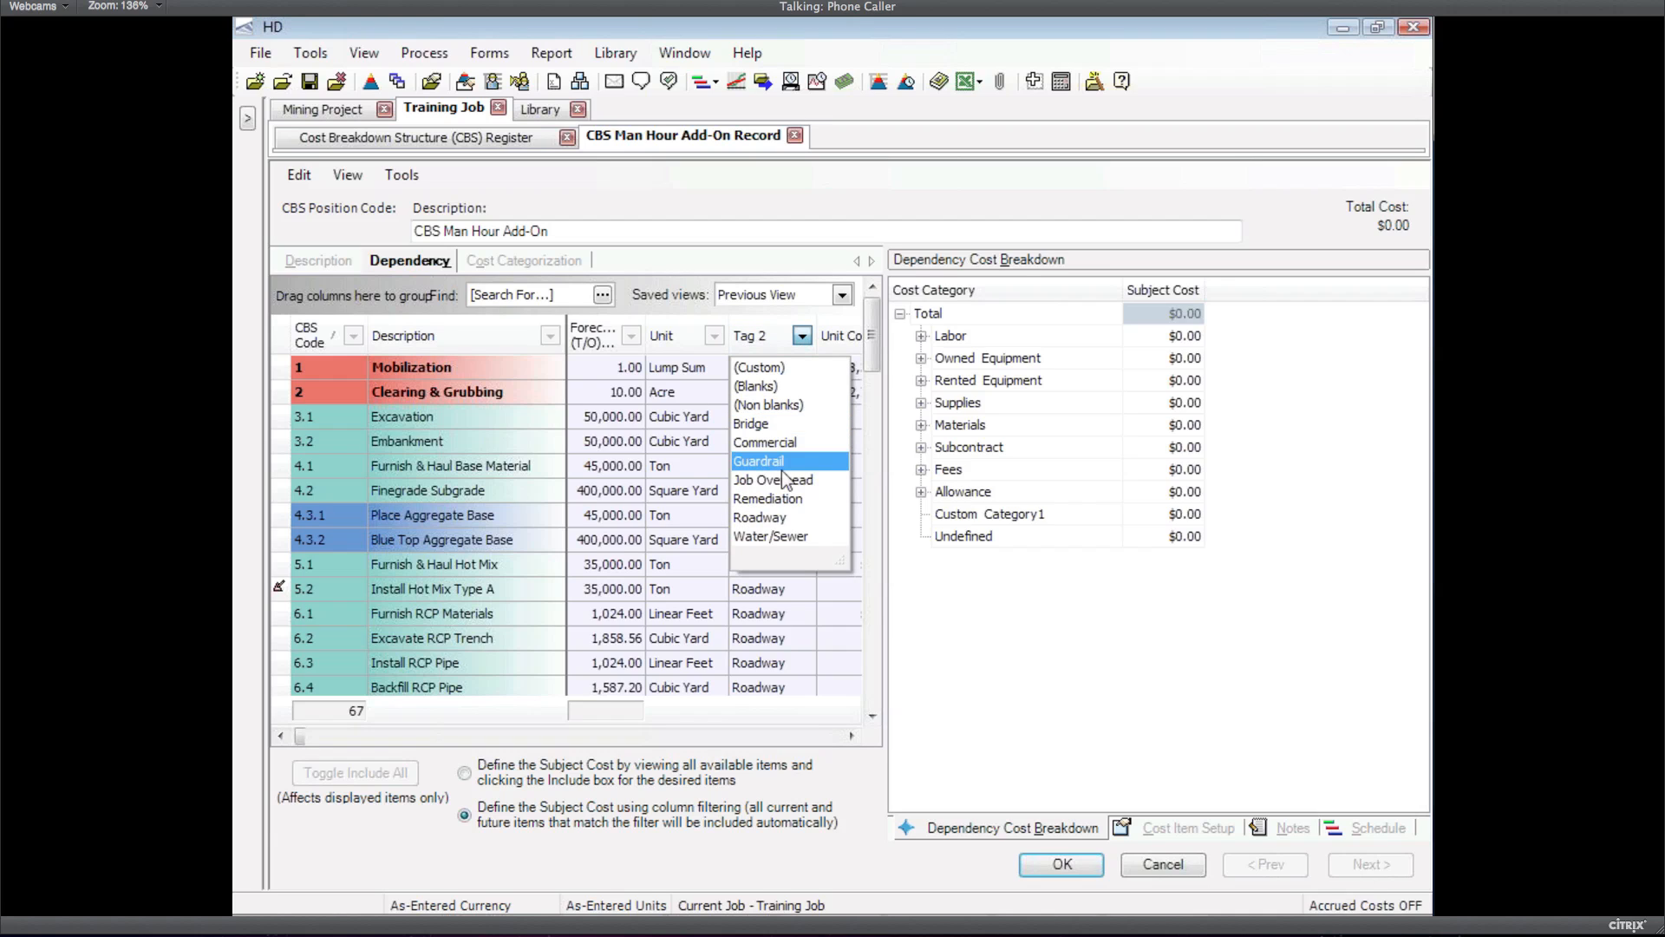
click(759, 517)
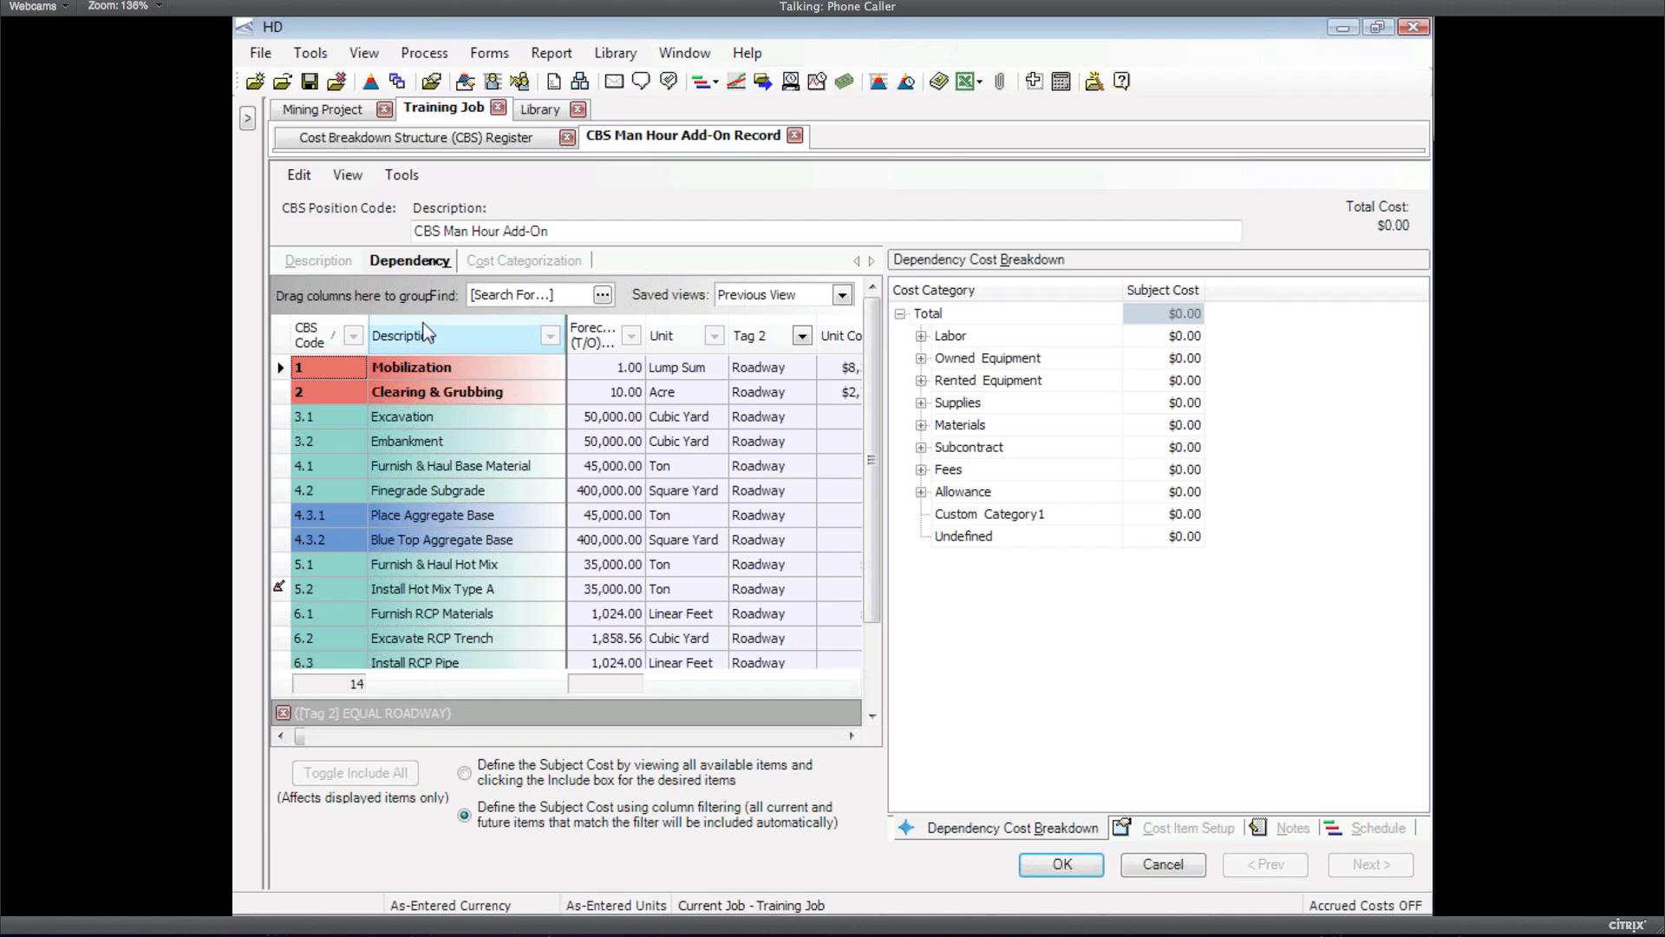
click(335, 265)
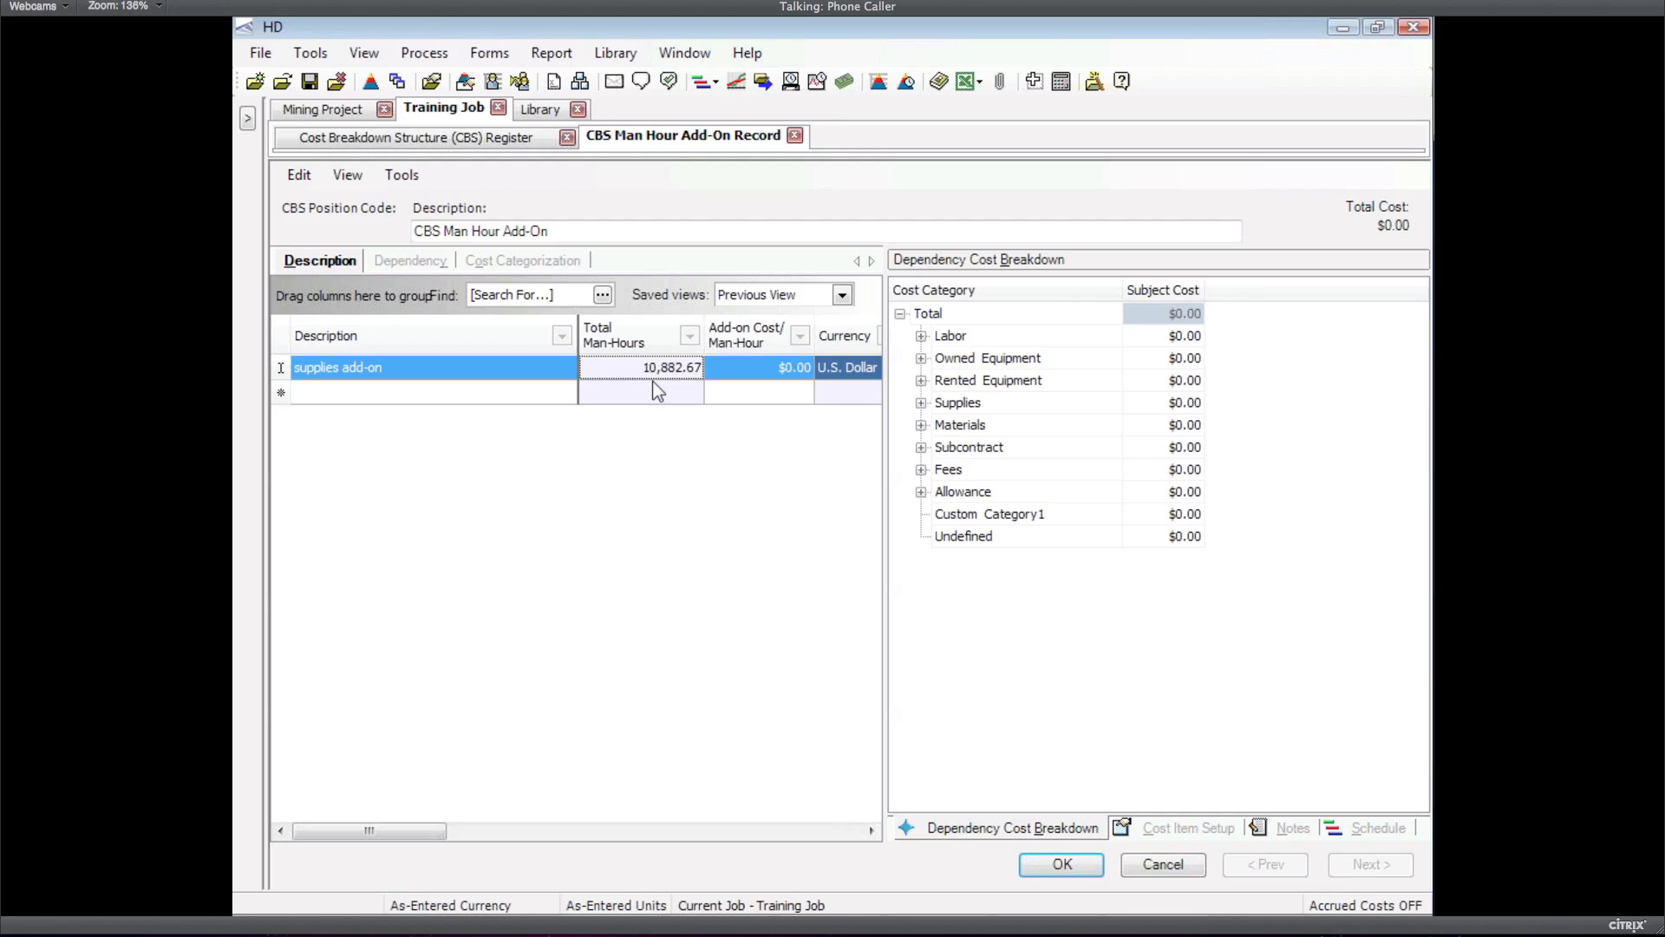
Charge $5.00 per man-hour on the supplies add-on line and save, totalling $54,413.36
click(781, 373)
text(5)
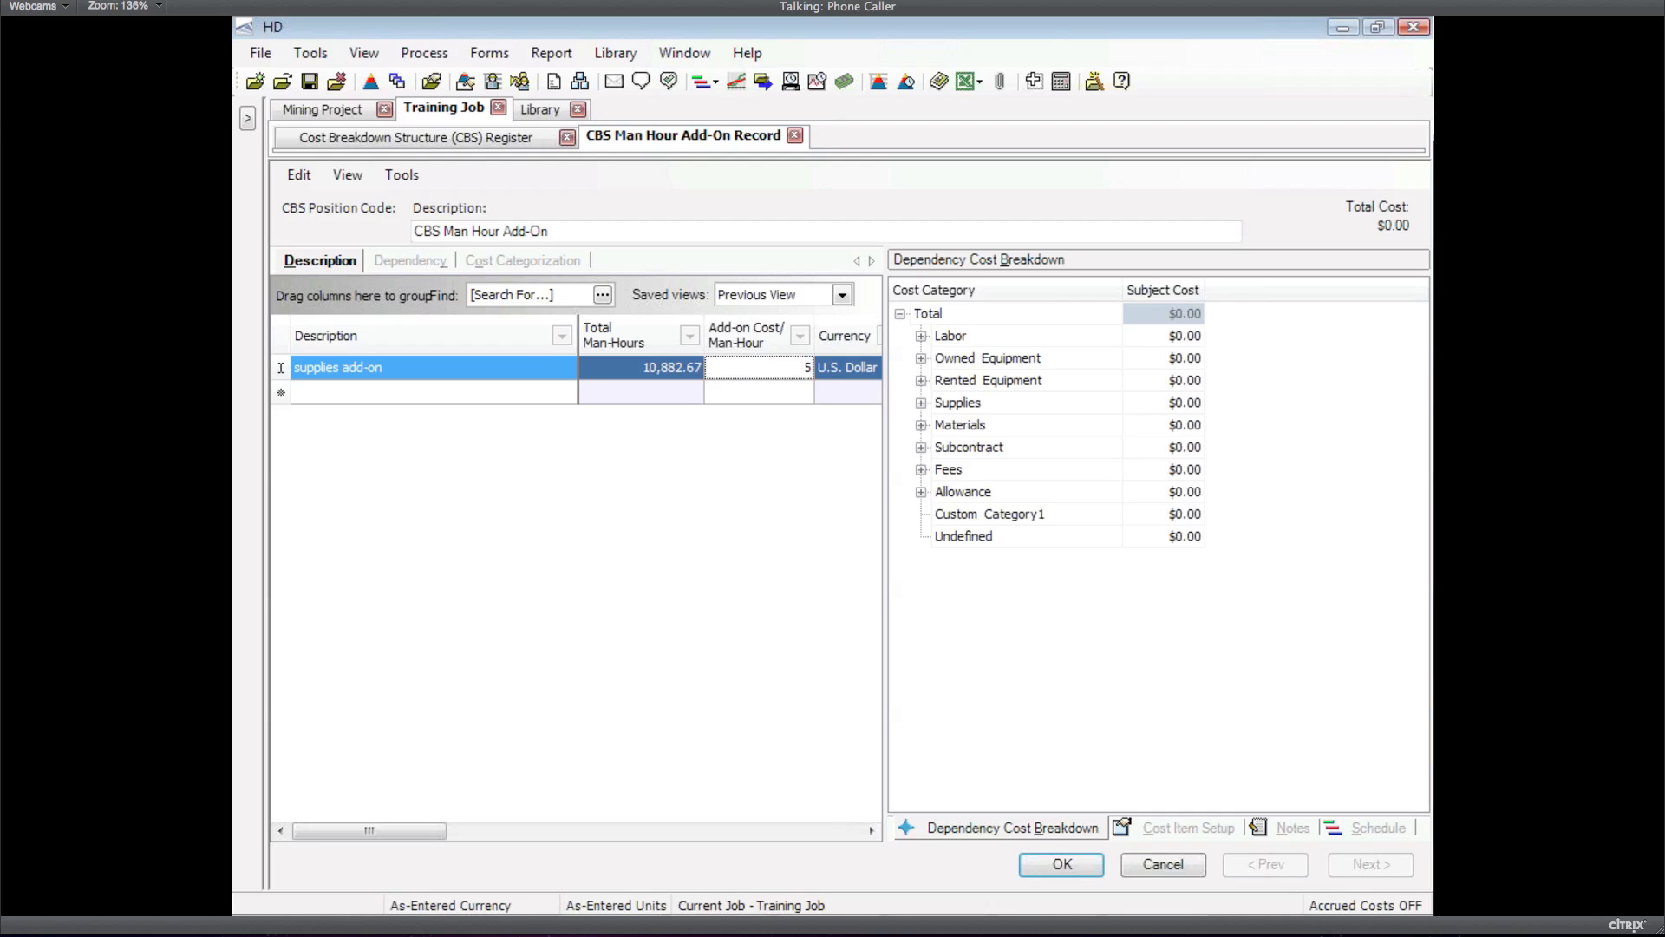
key(Tab)
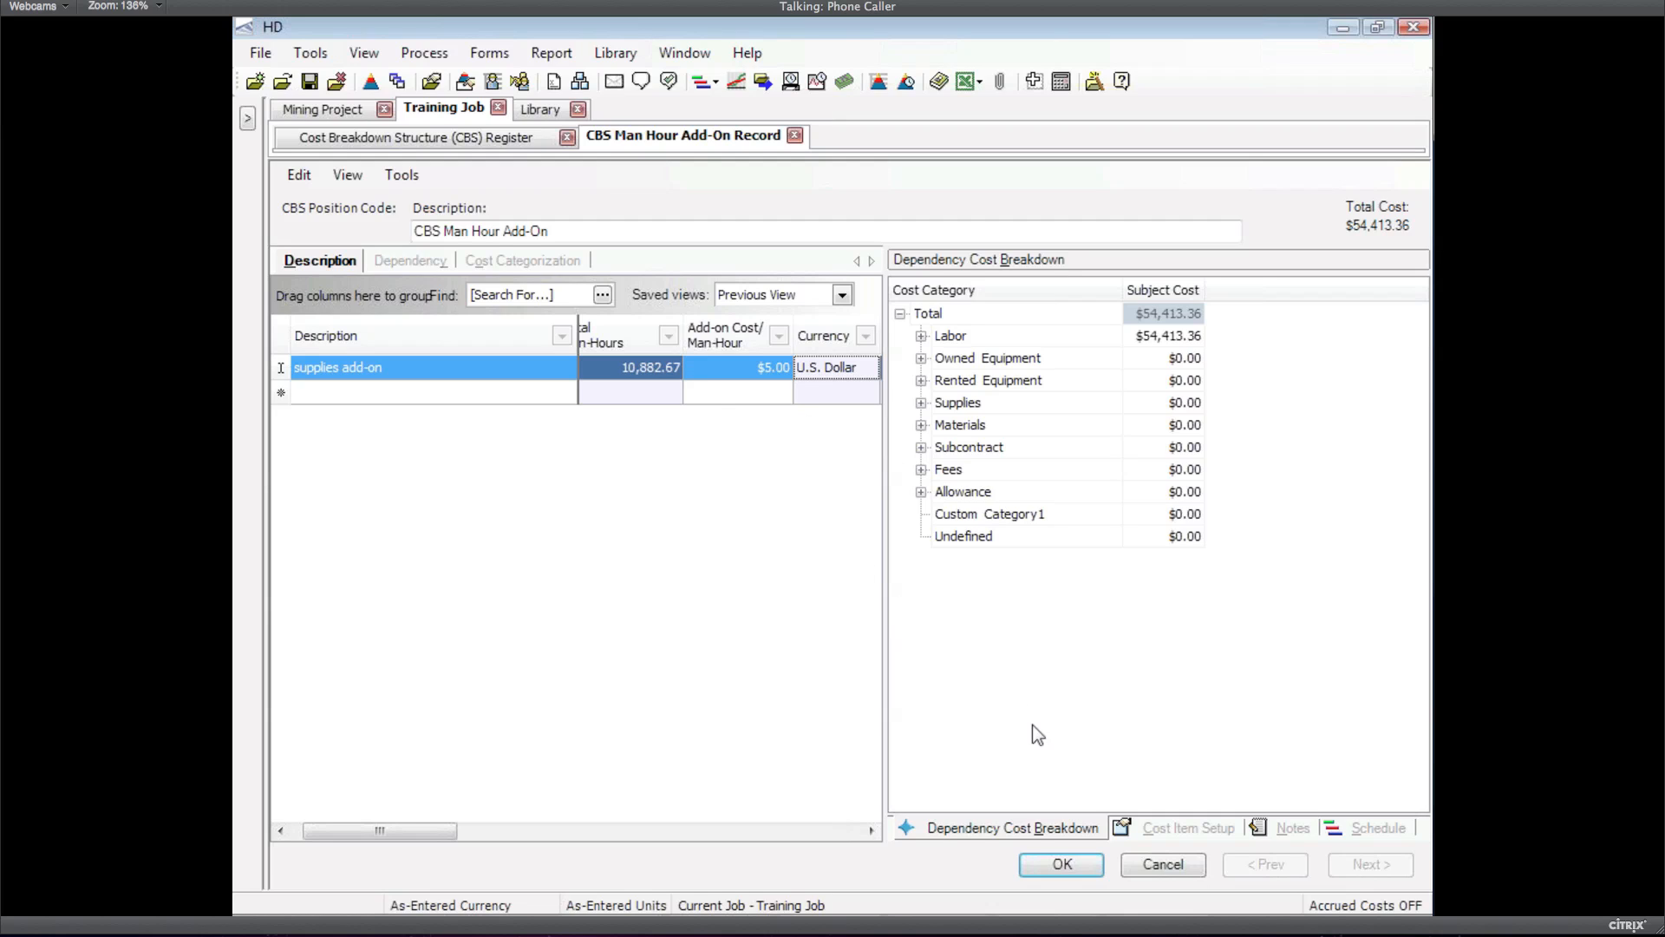
click(1081, 857)
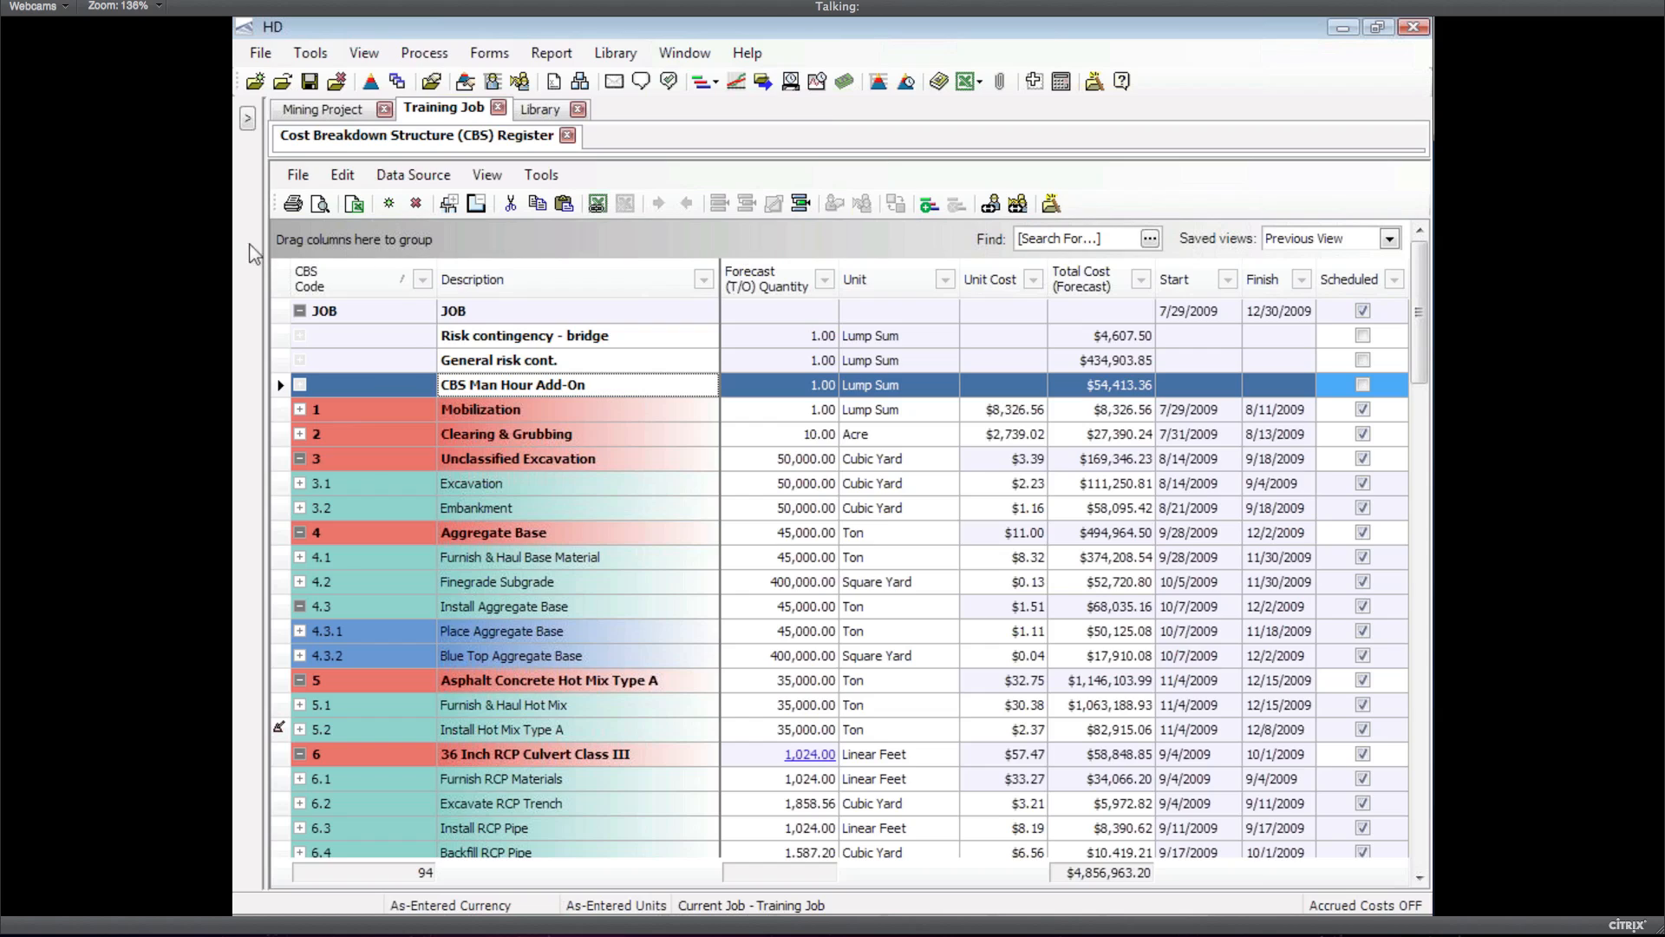
Switch away from HD's Training Job window using Alt+Tab
click(670, 113)
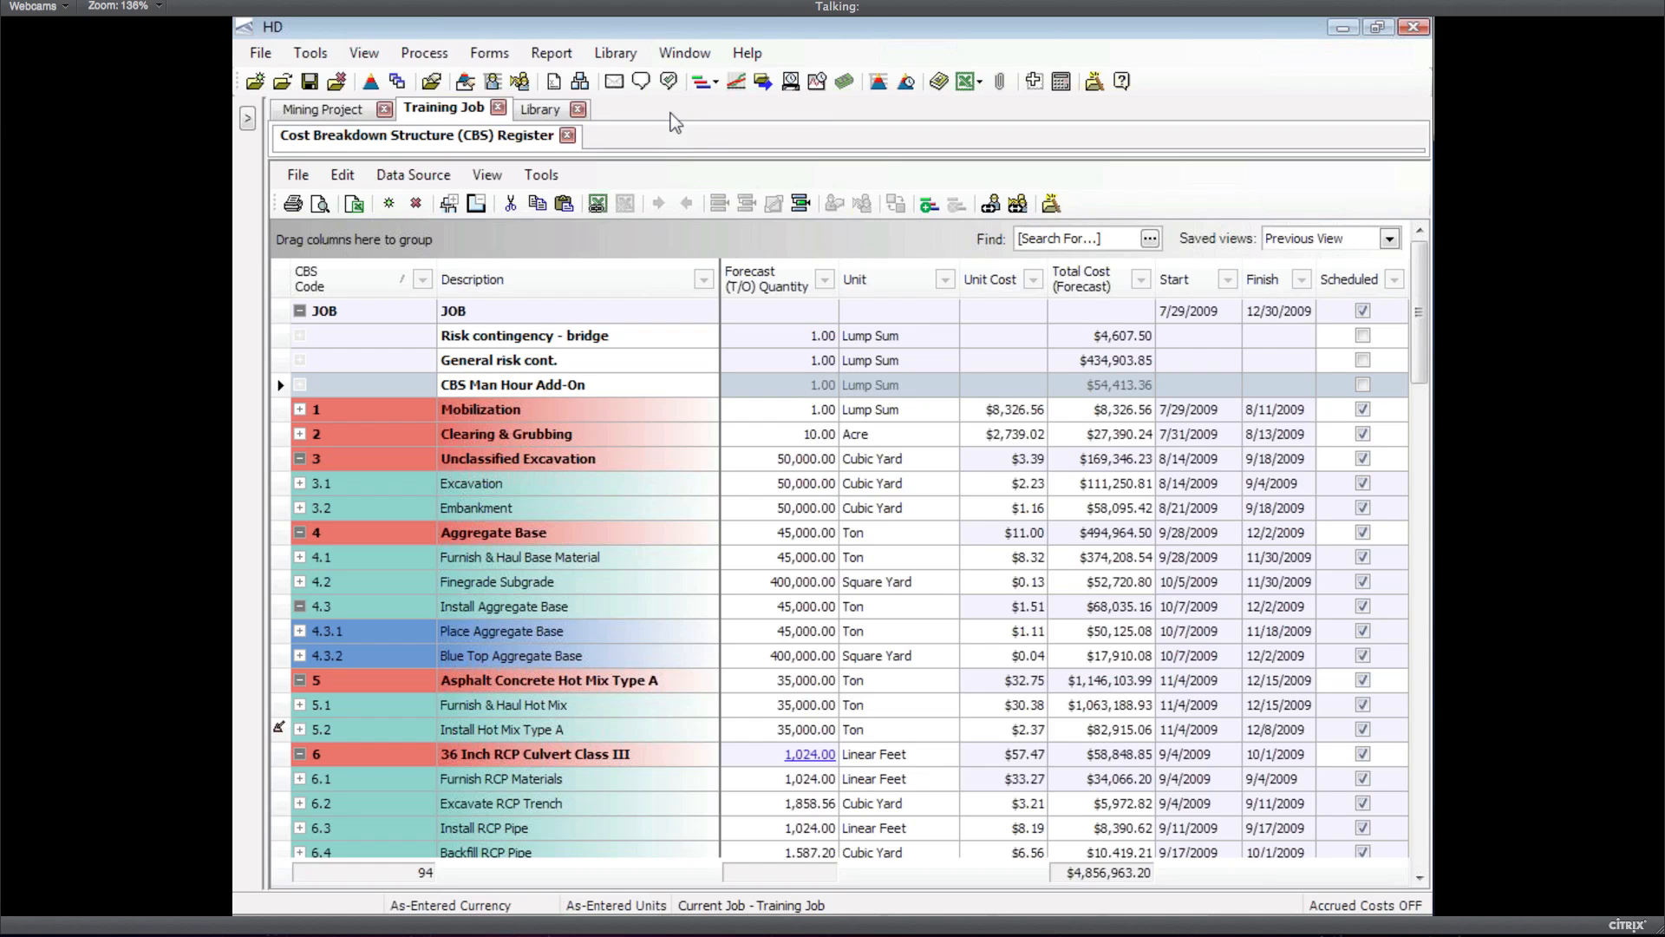
key(alt)
key(alt+Tab)
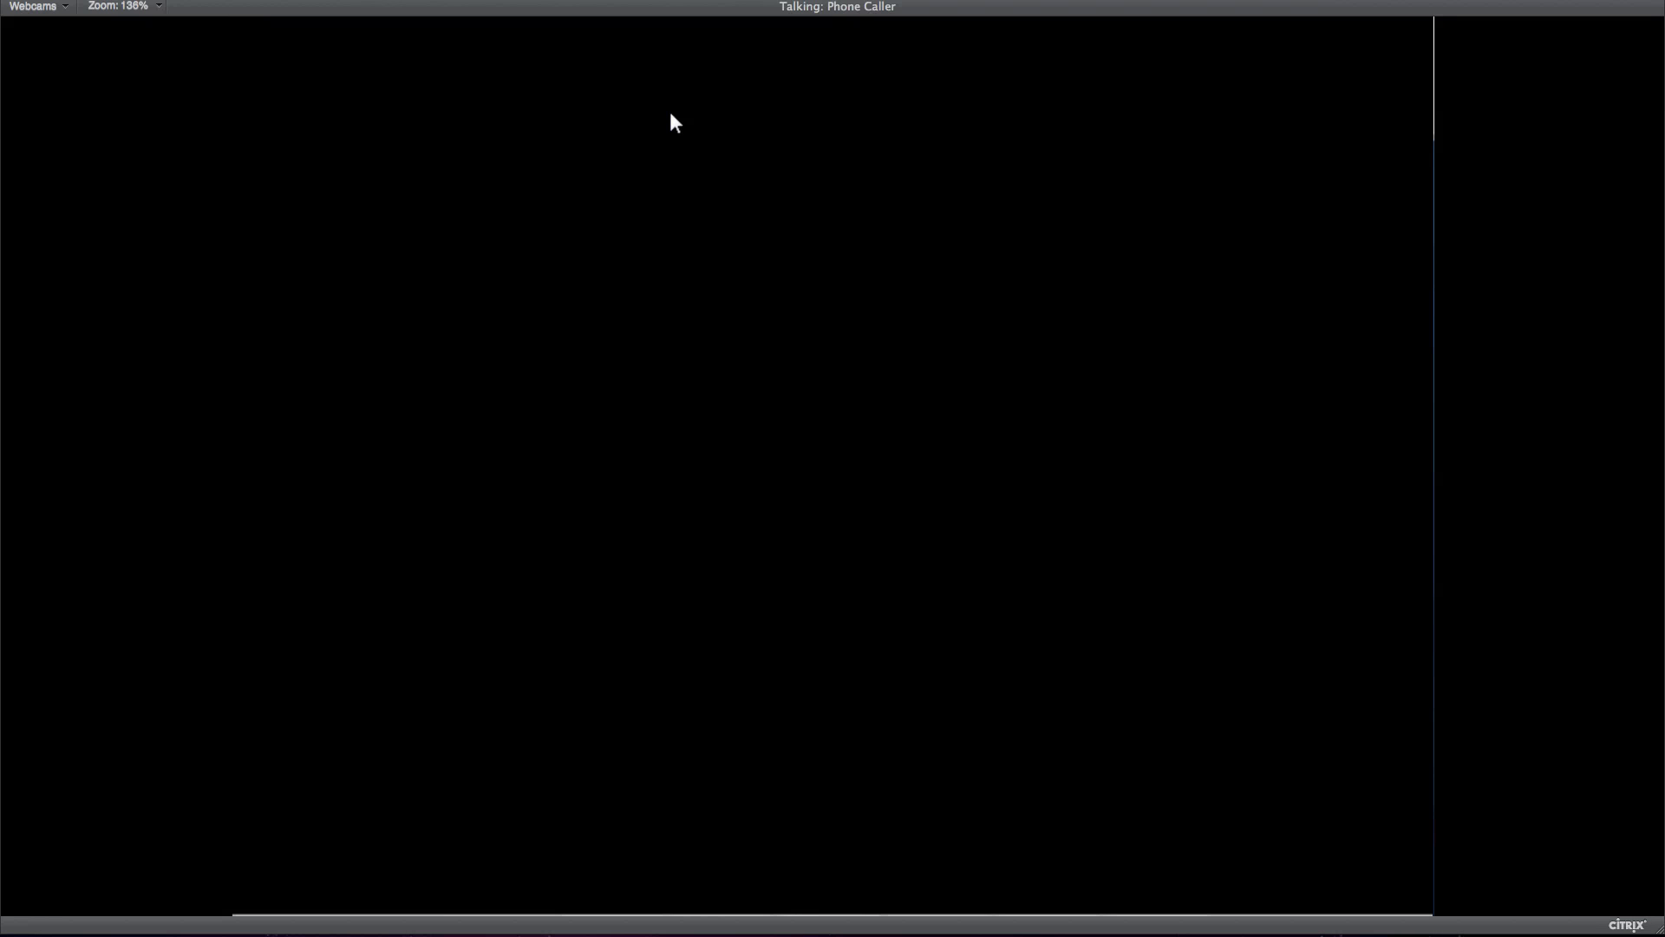
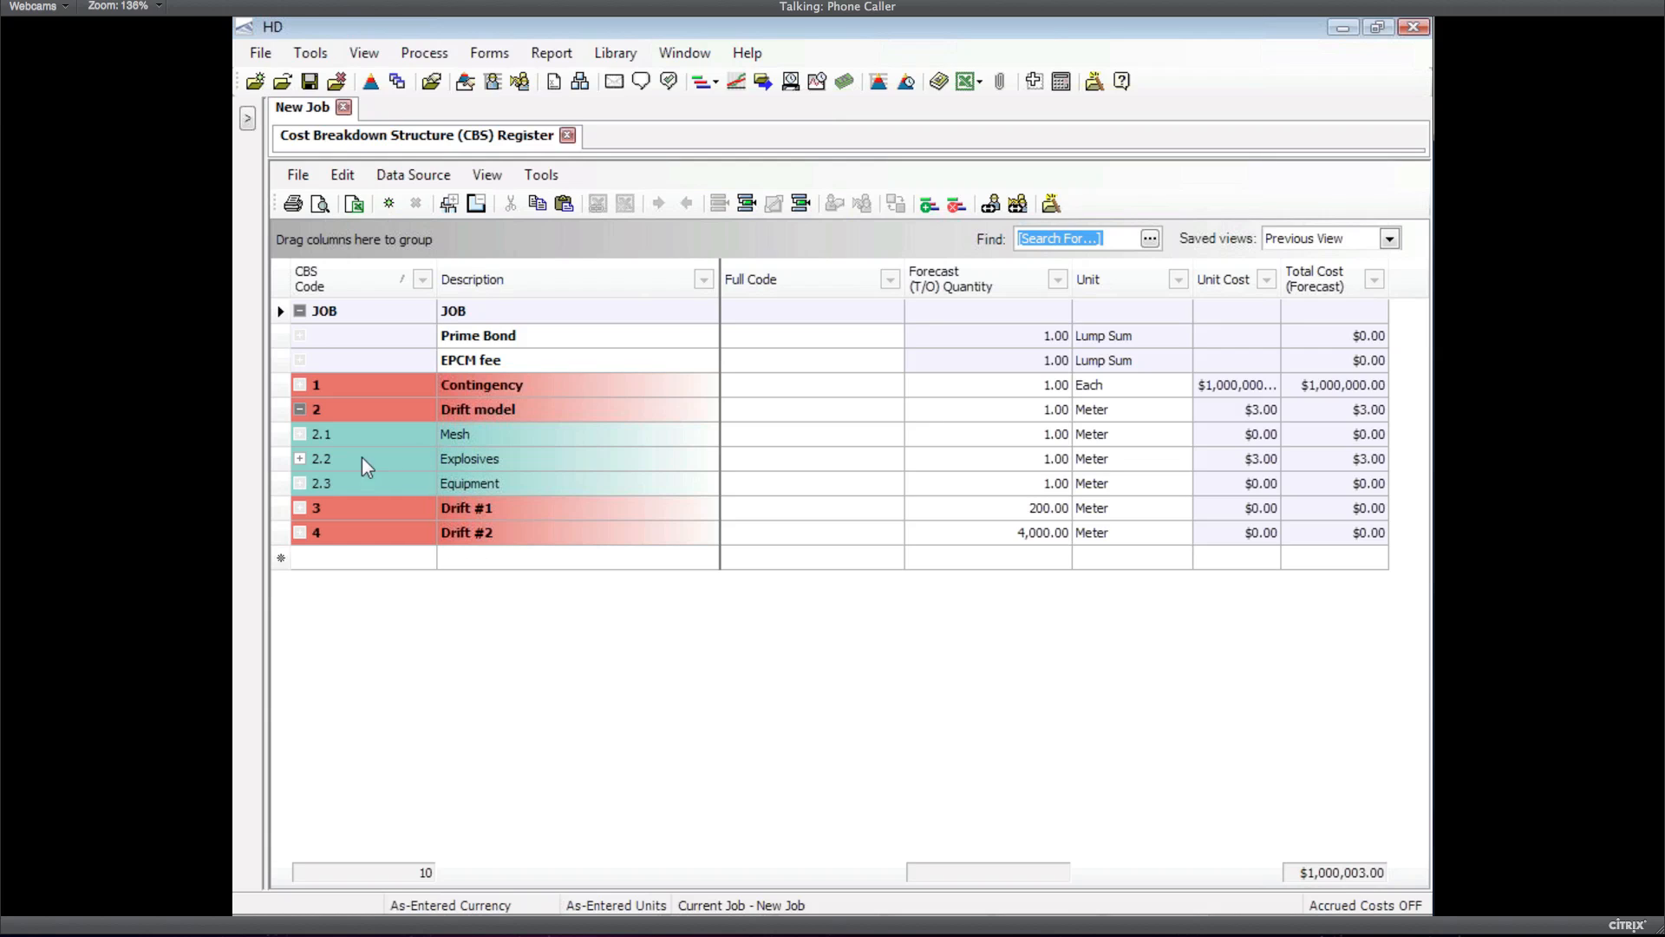
click(281, 508)
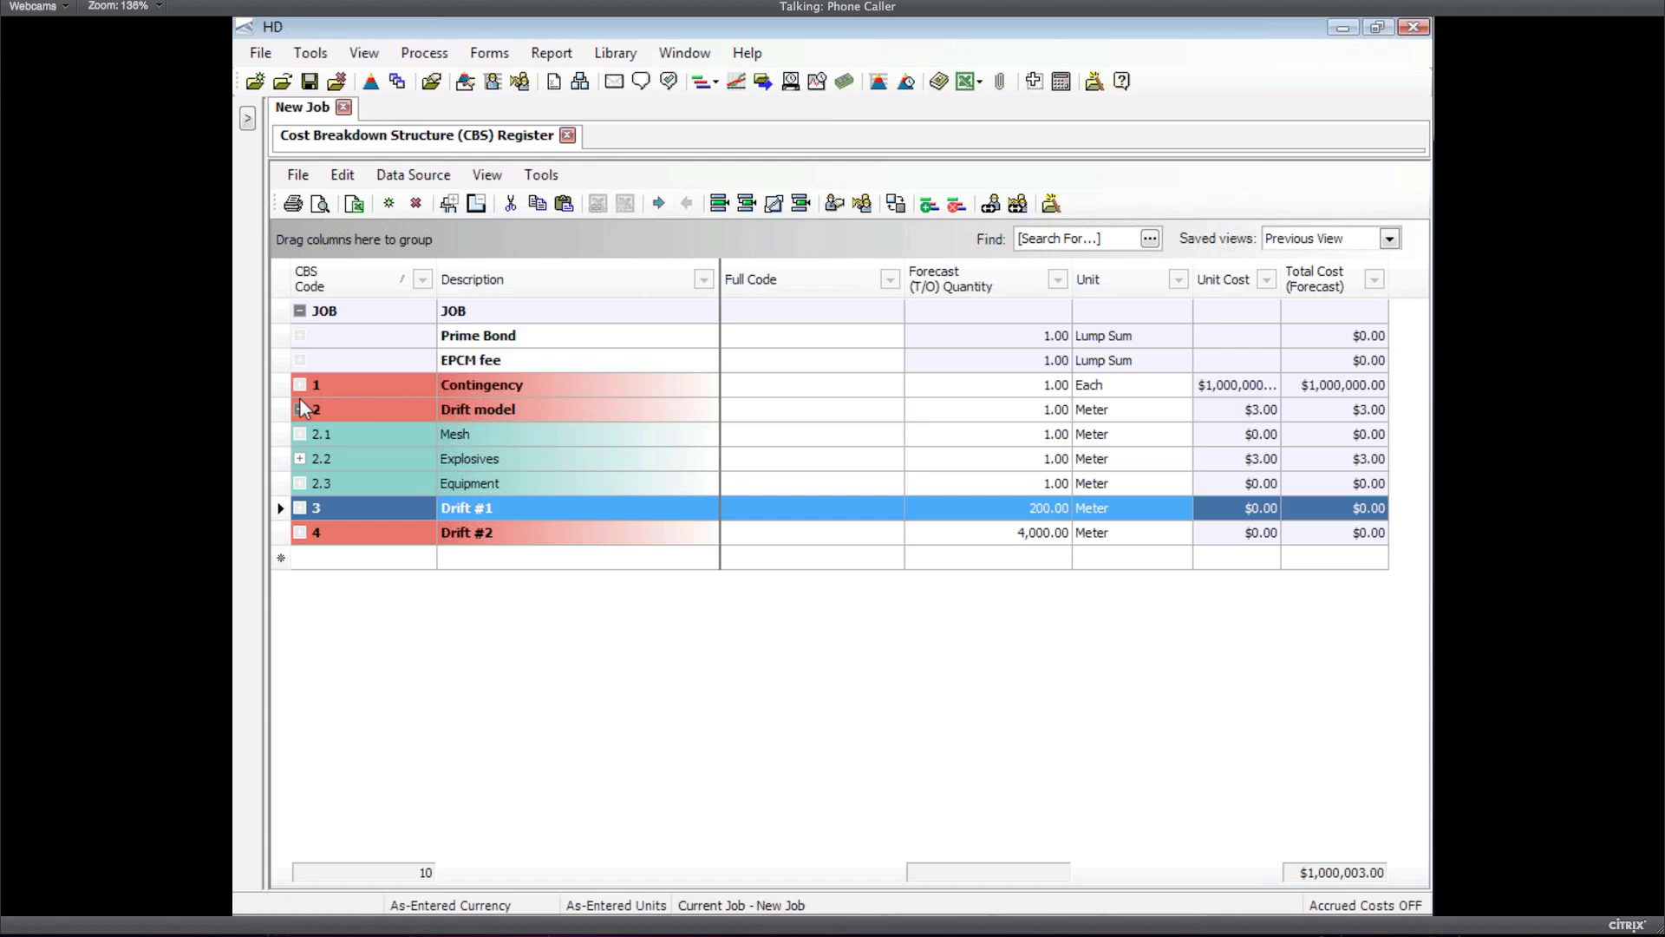
click(473, 412)
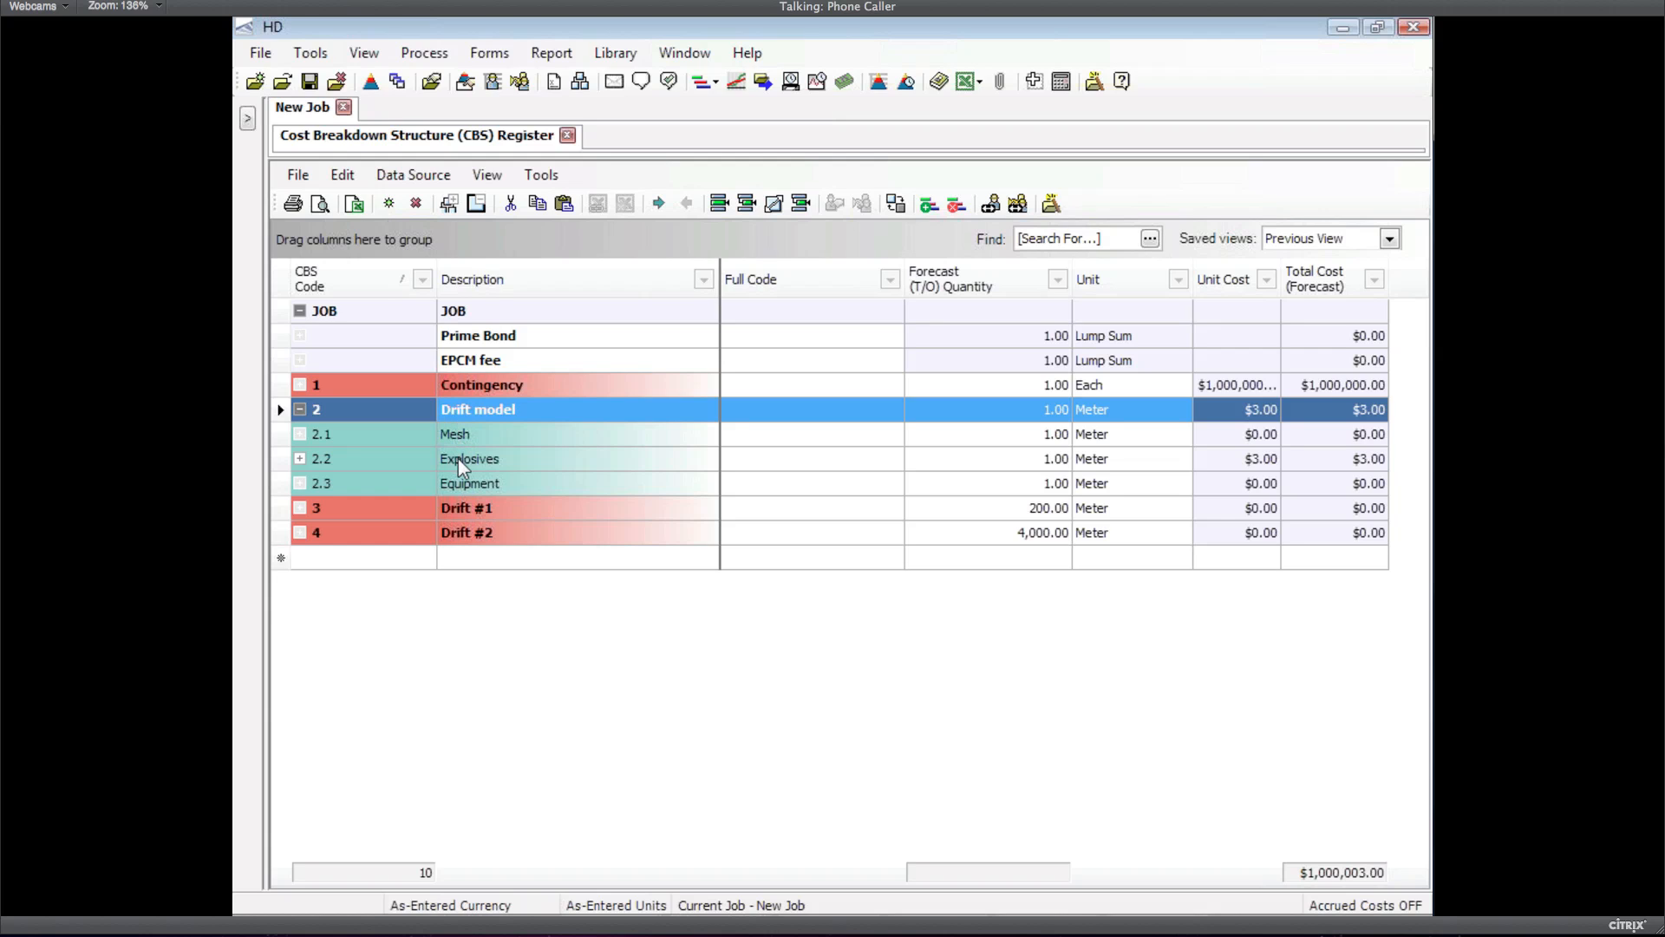
Expand Explosives to show its Detonators and Anfo resources and widen the Code column
click(300, 459)
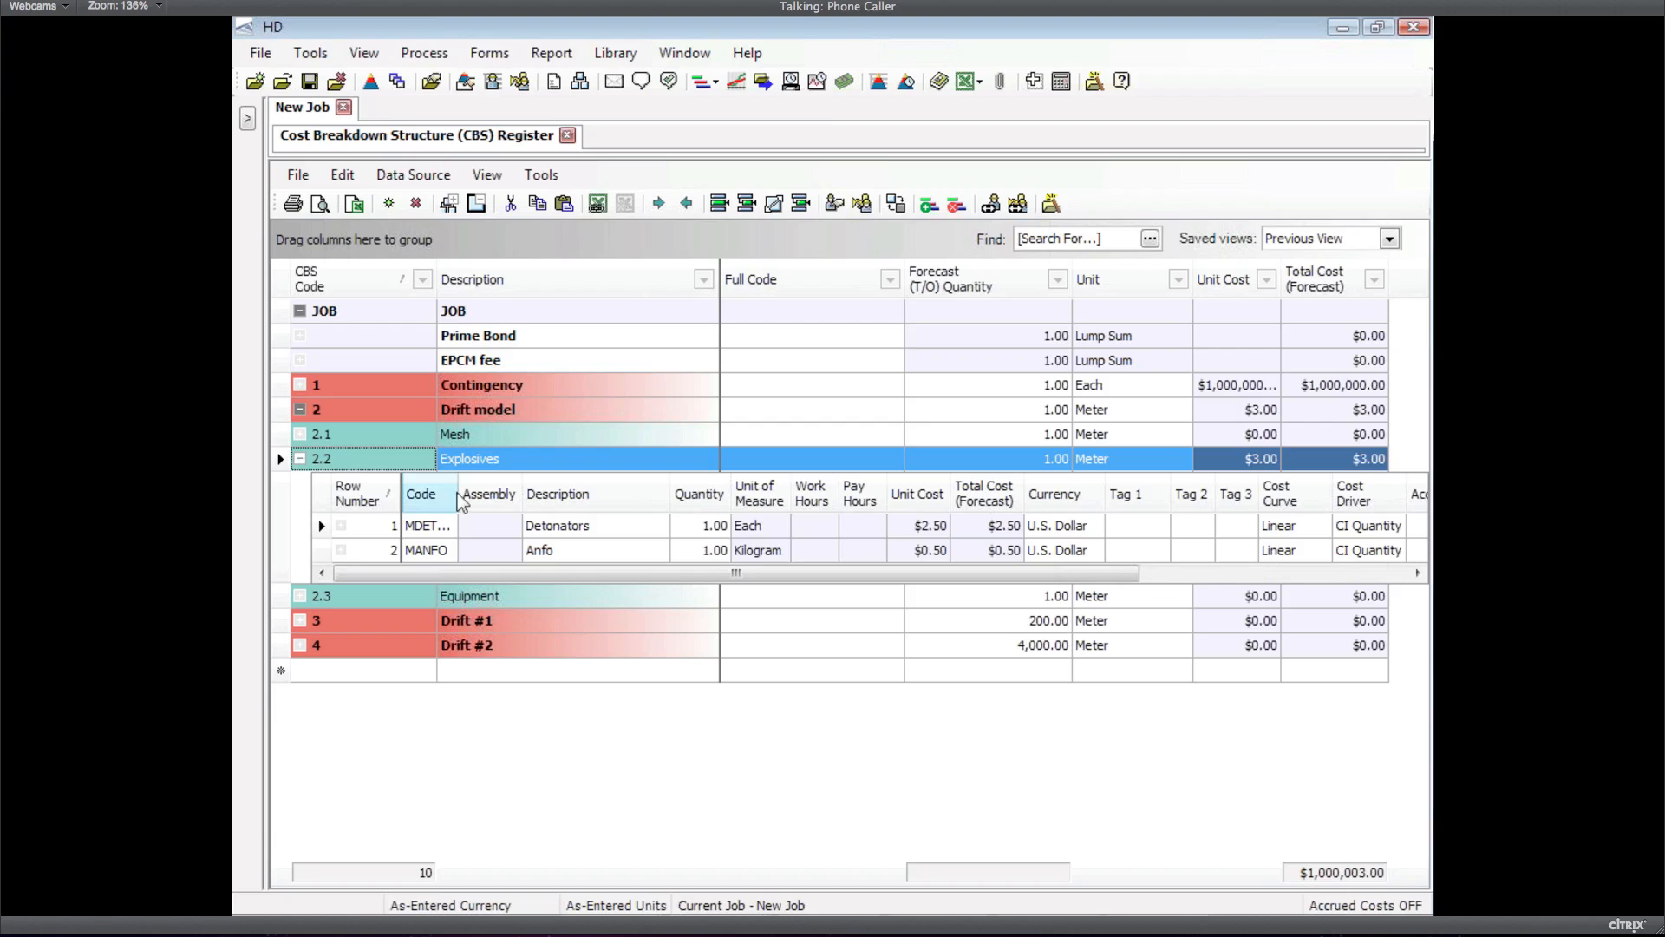
drag(457, 492, 489, 492)
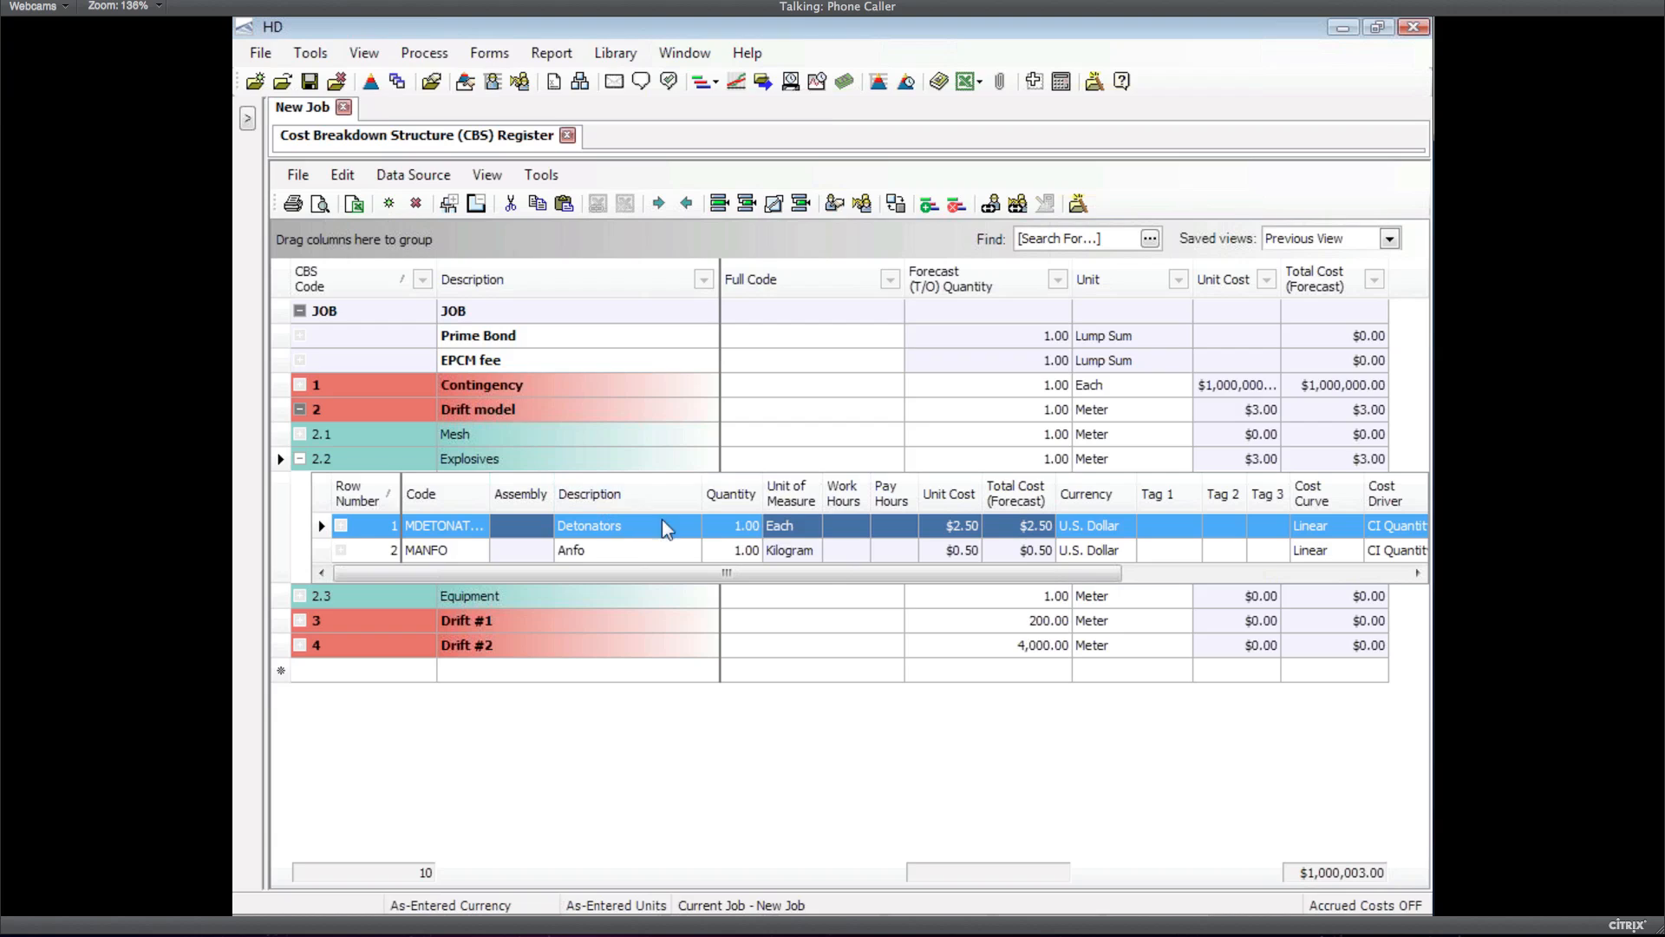
right_click(746, 529)
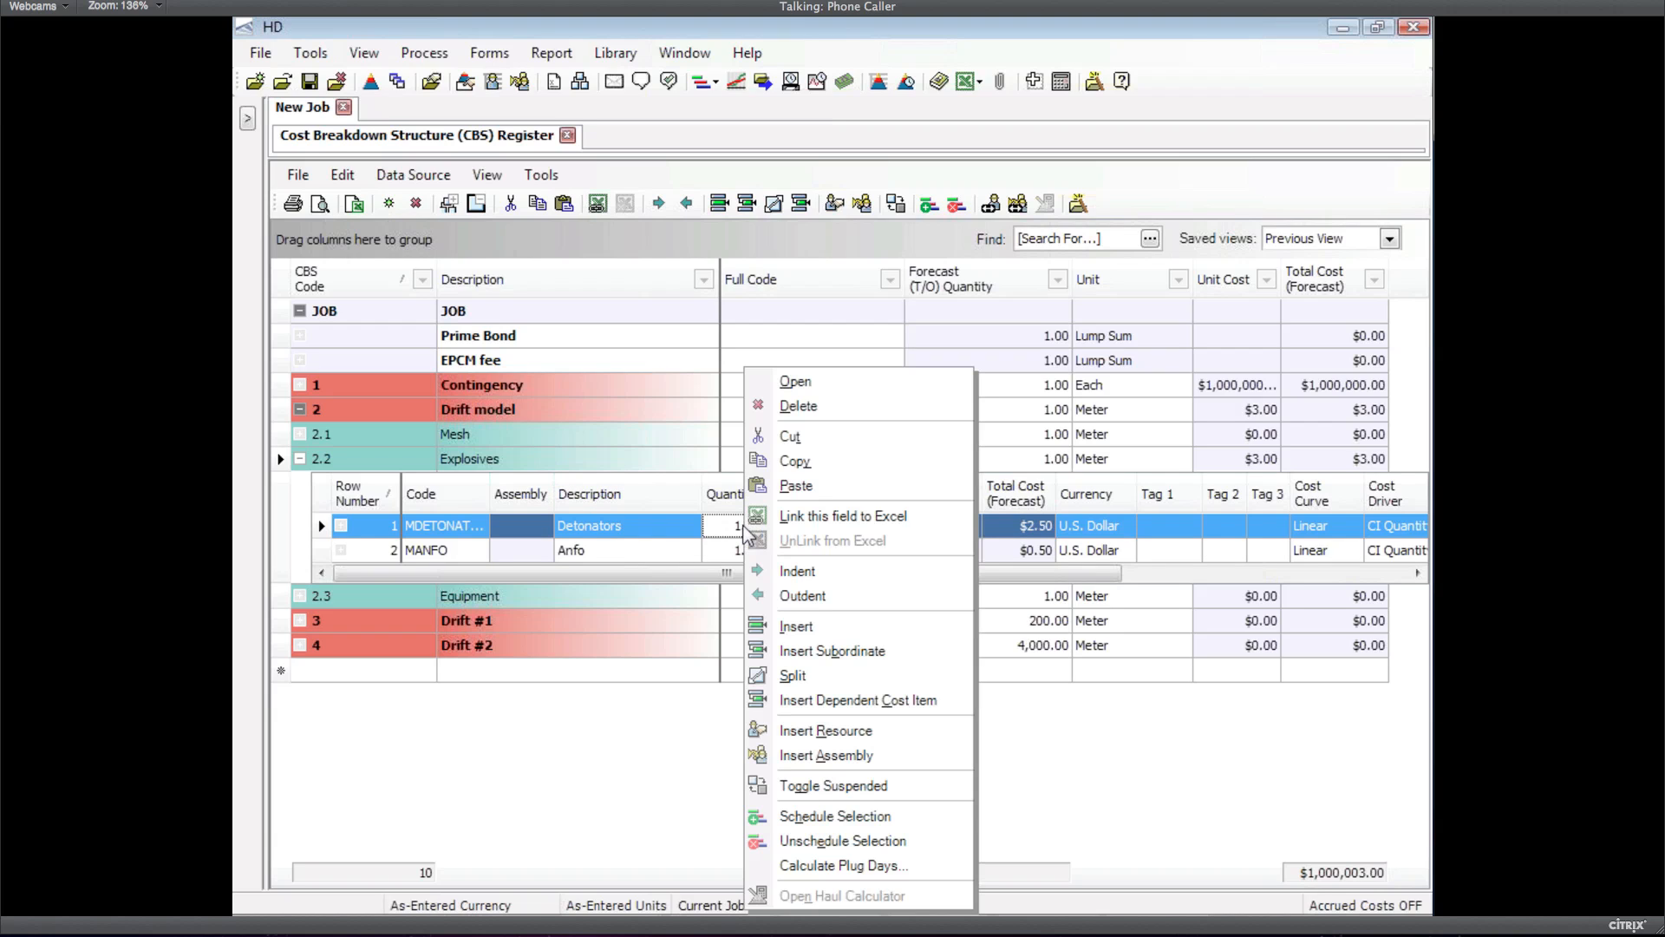
Link Detonators quantity to Excel, grouping cell names by worksheet, showing Performance, prorated to parent quantity
click(864, 518)
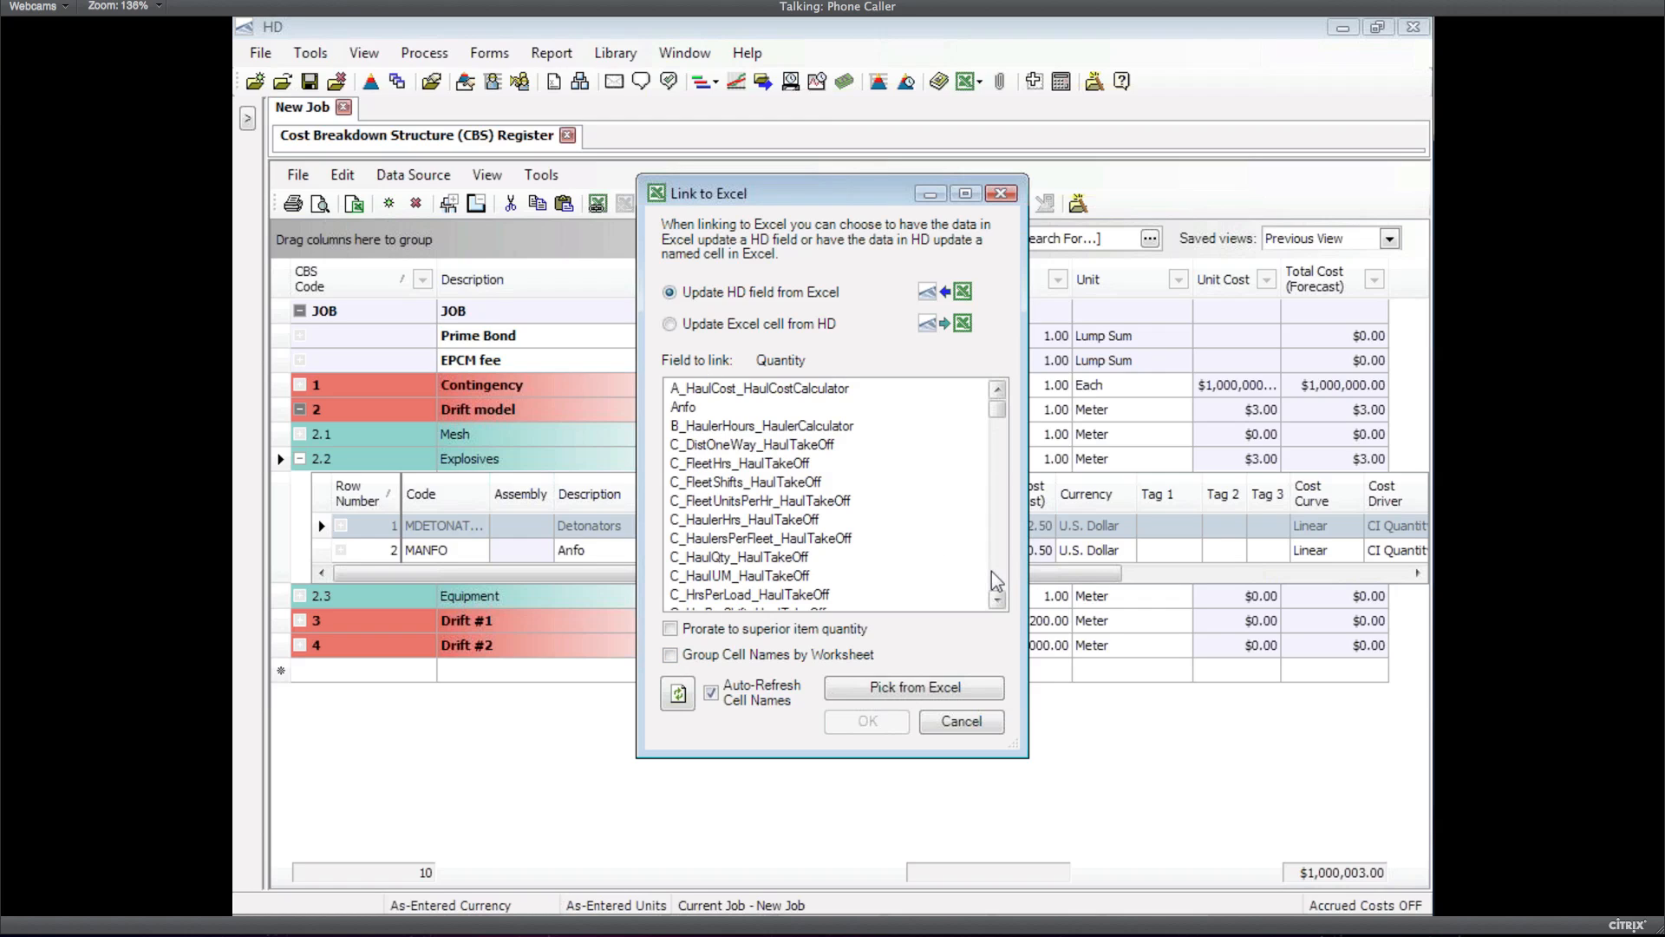
scroll(990, 571, down, 4)
scroll(991, 571, down, 10)
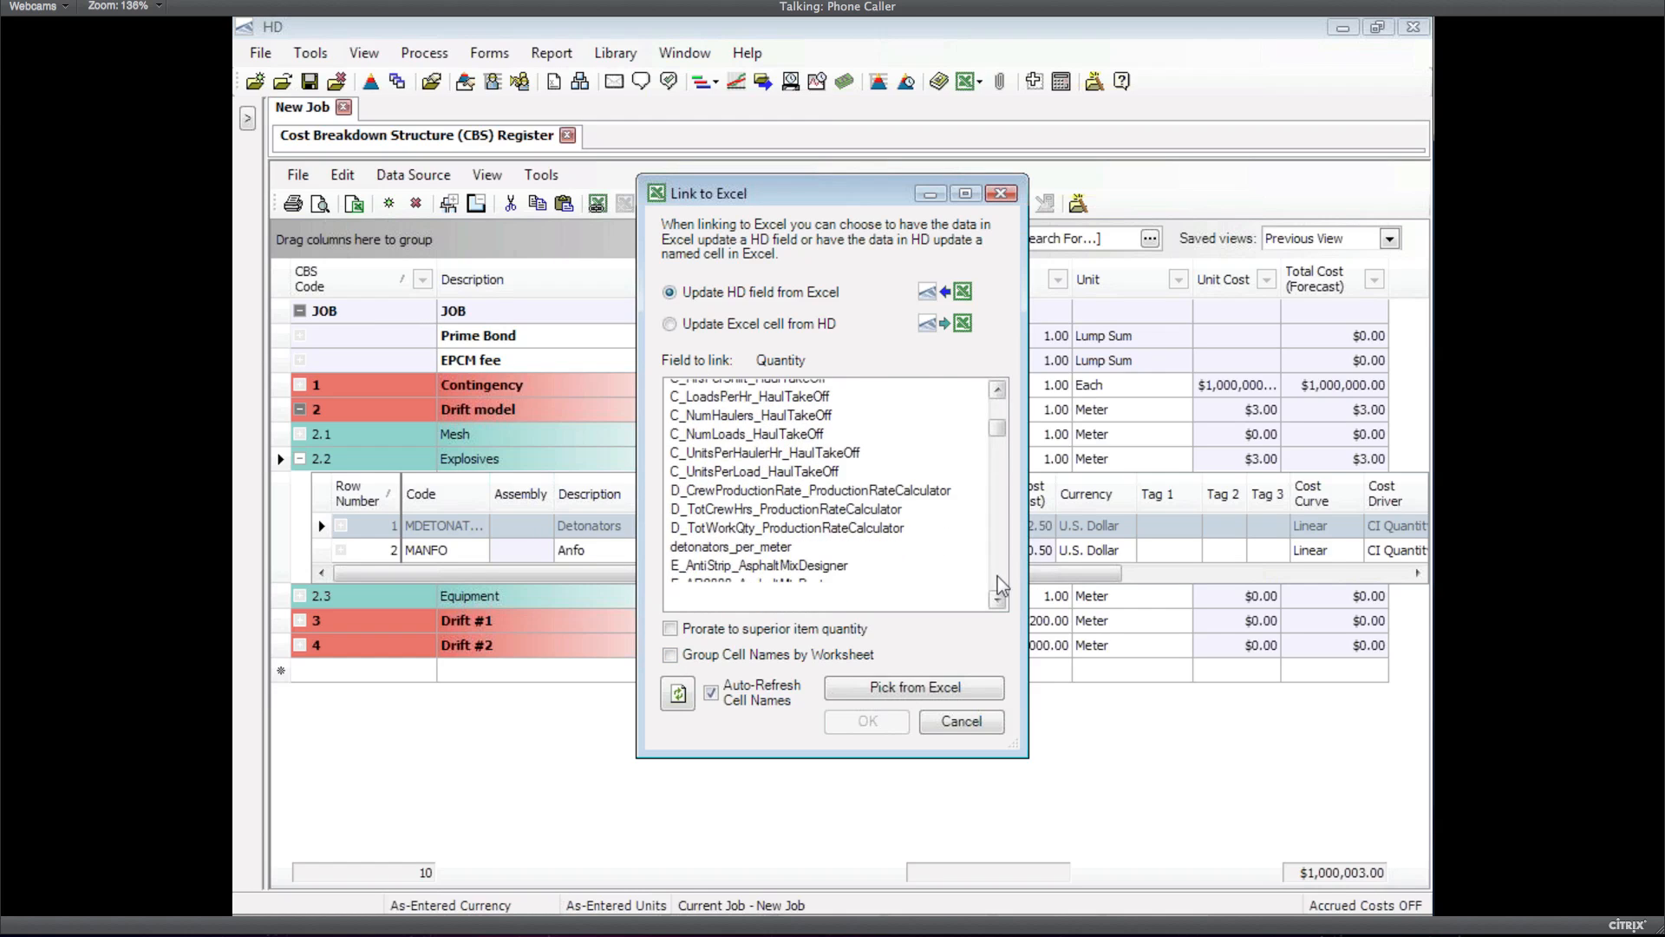
drag(995, 539, 997, 536)
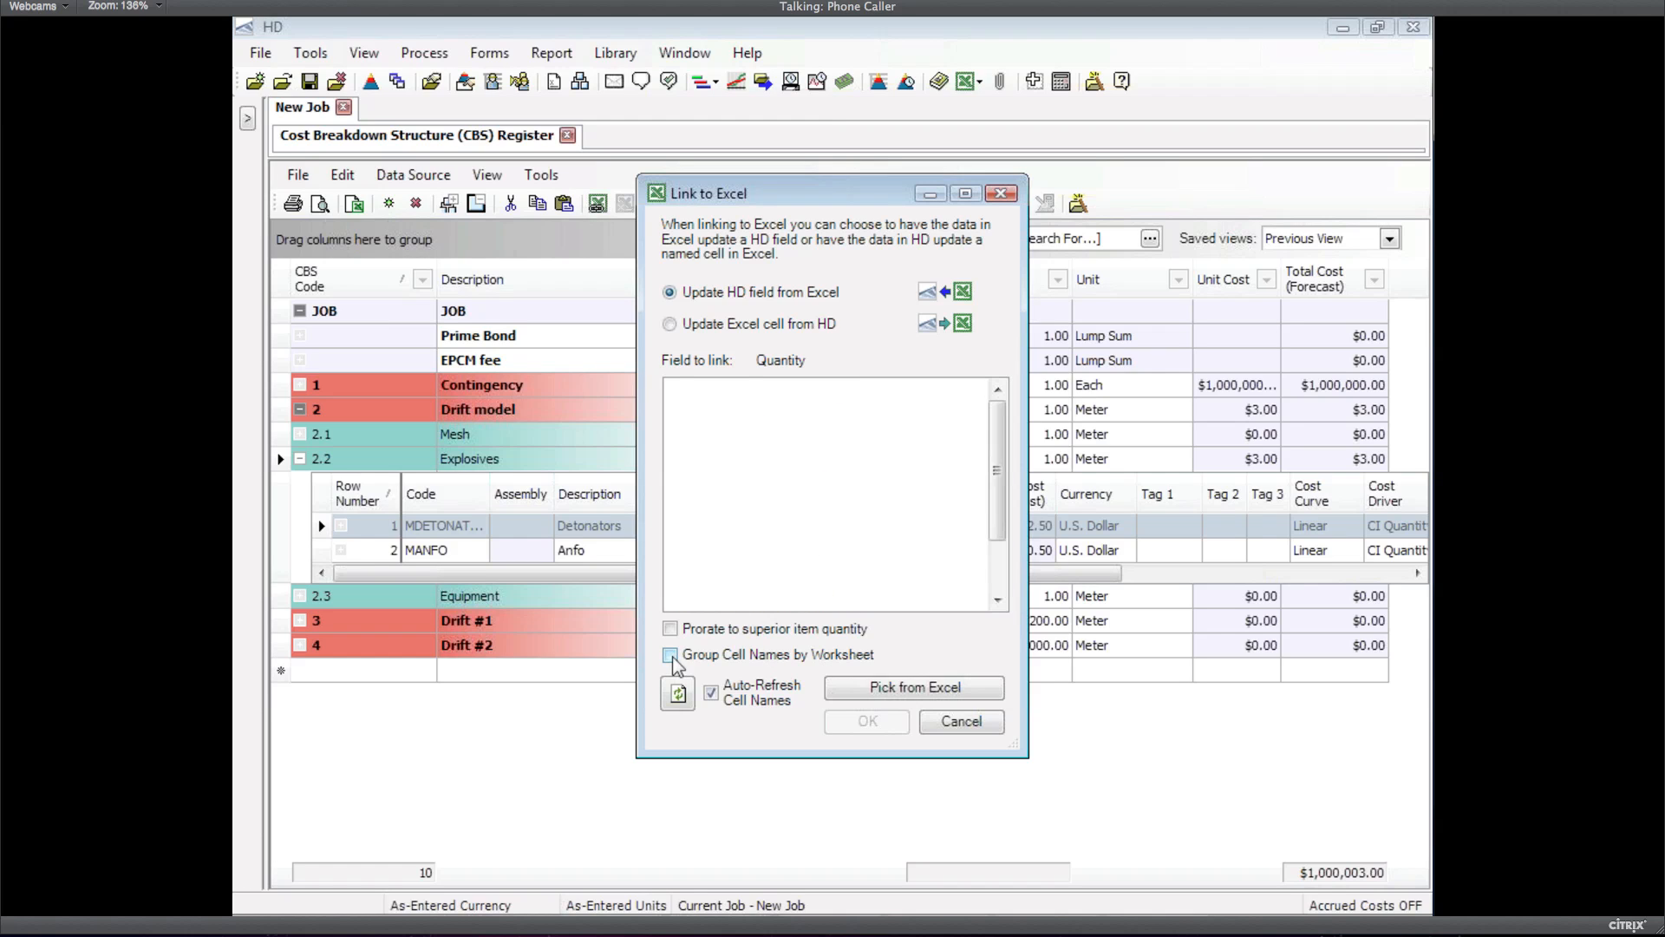
click(671, 655)
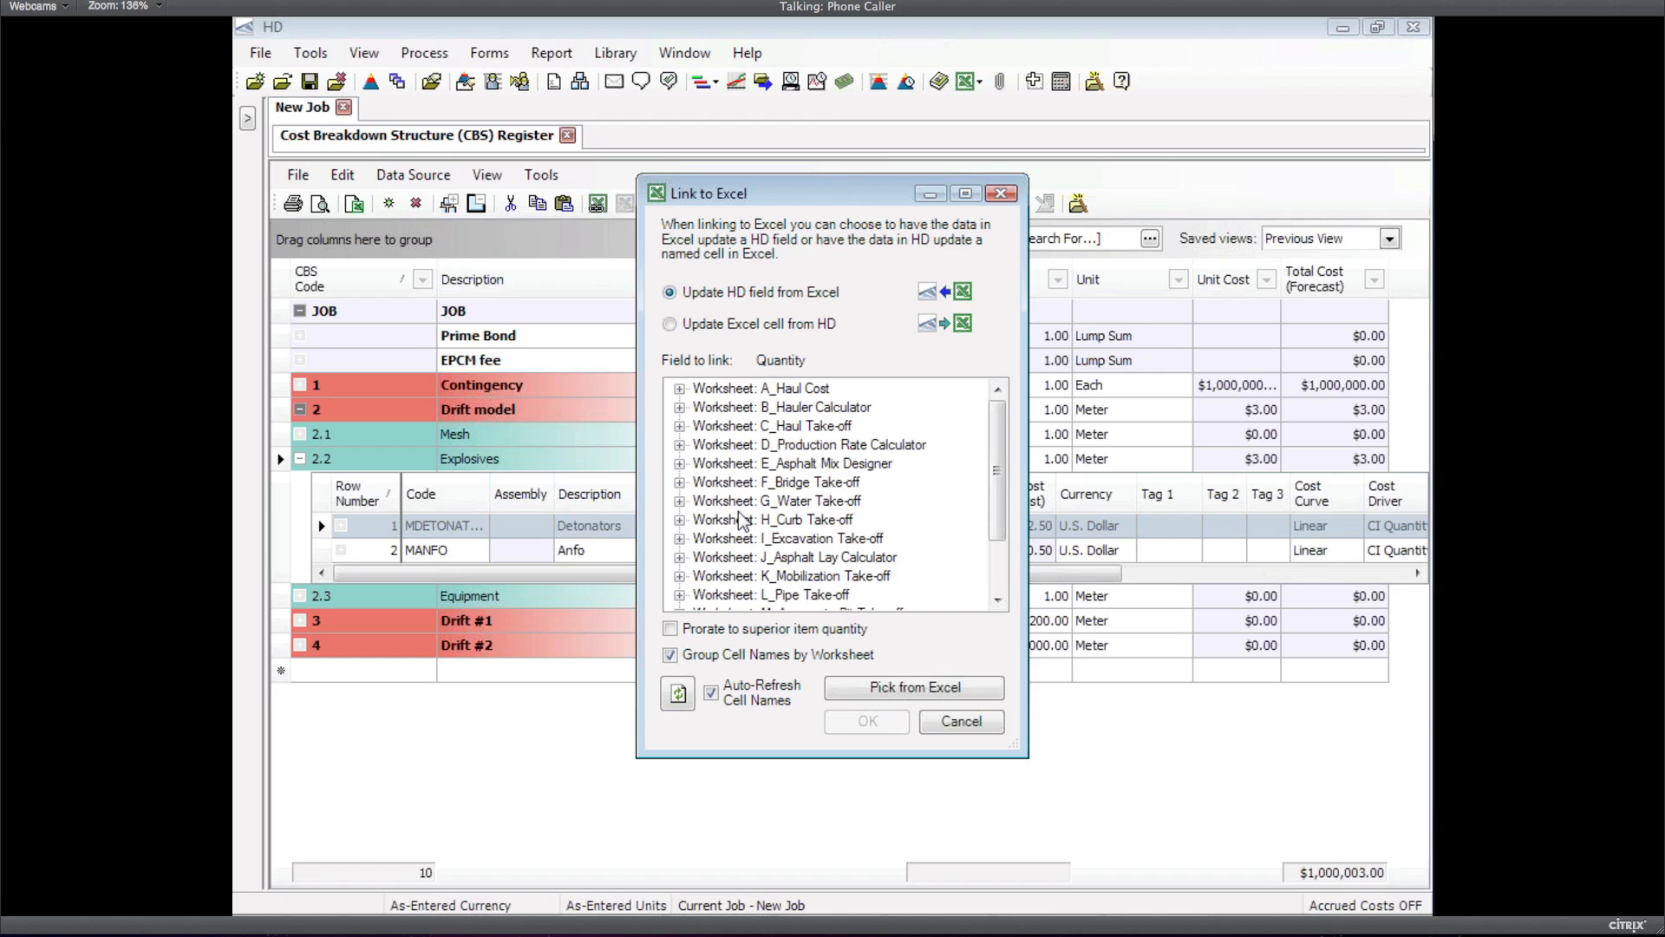
click(680, 389)
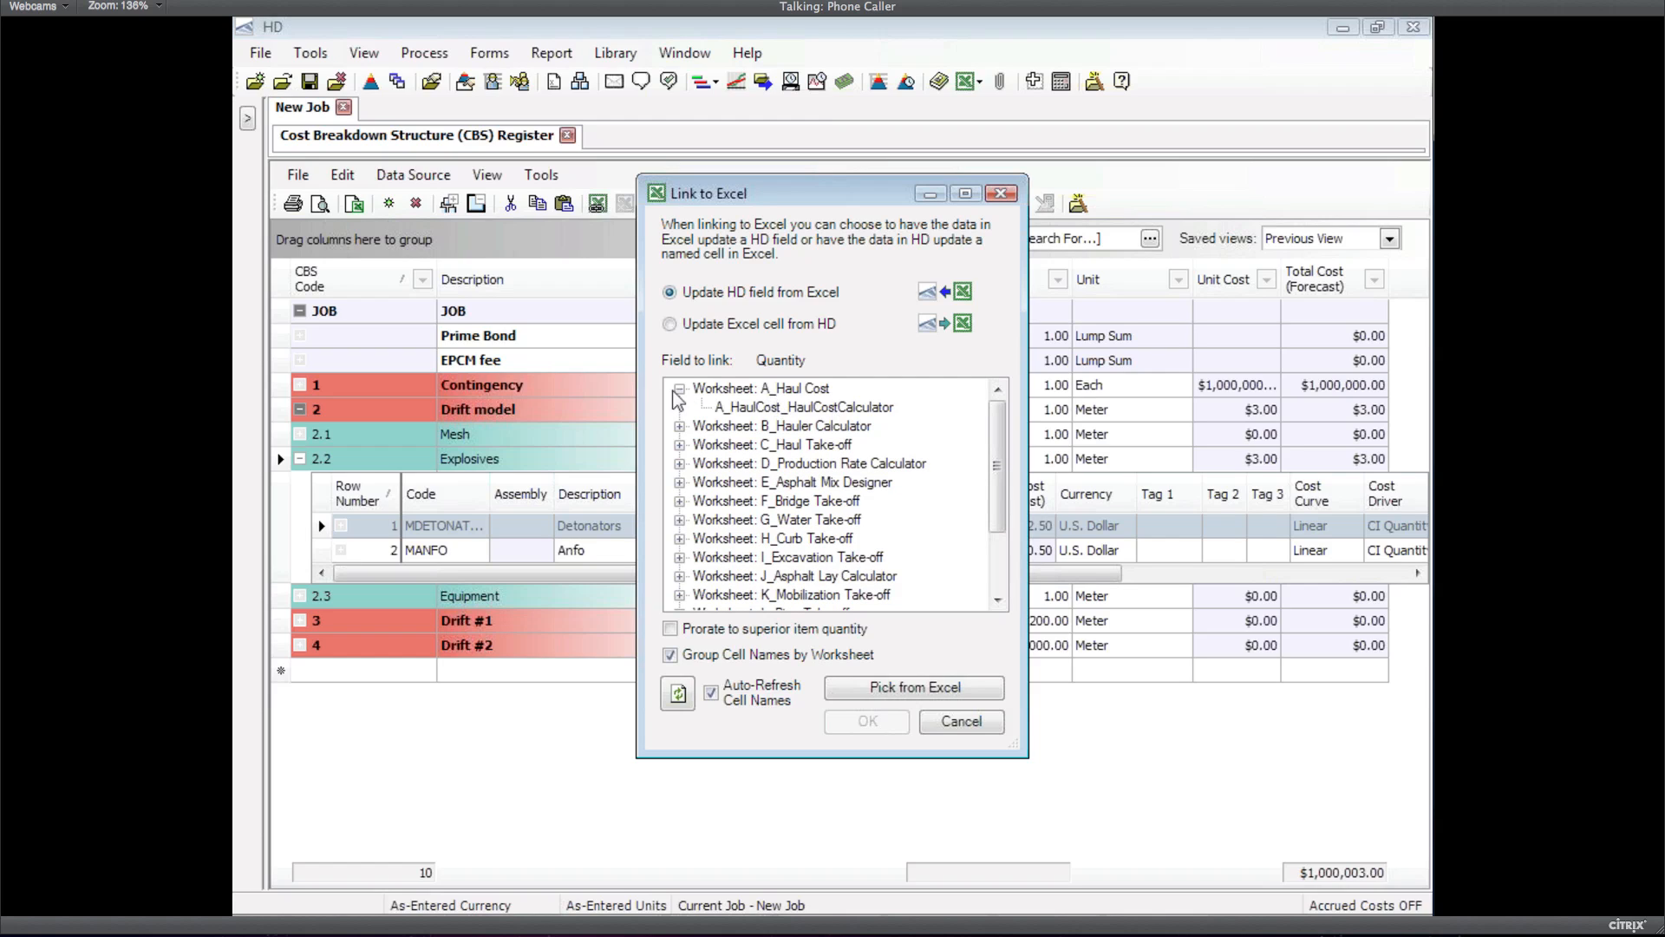
click(682, 390)
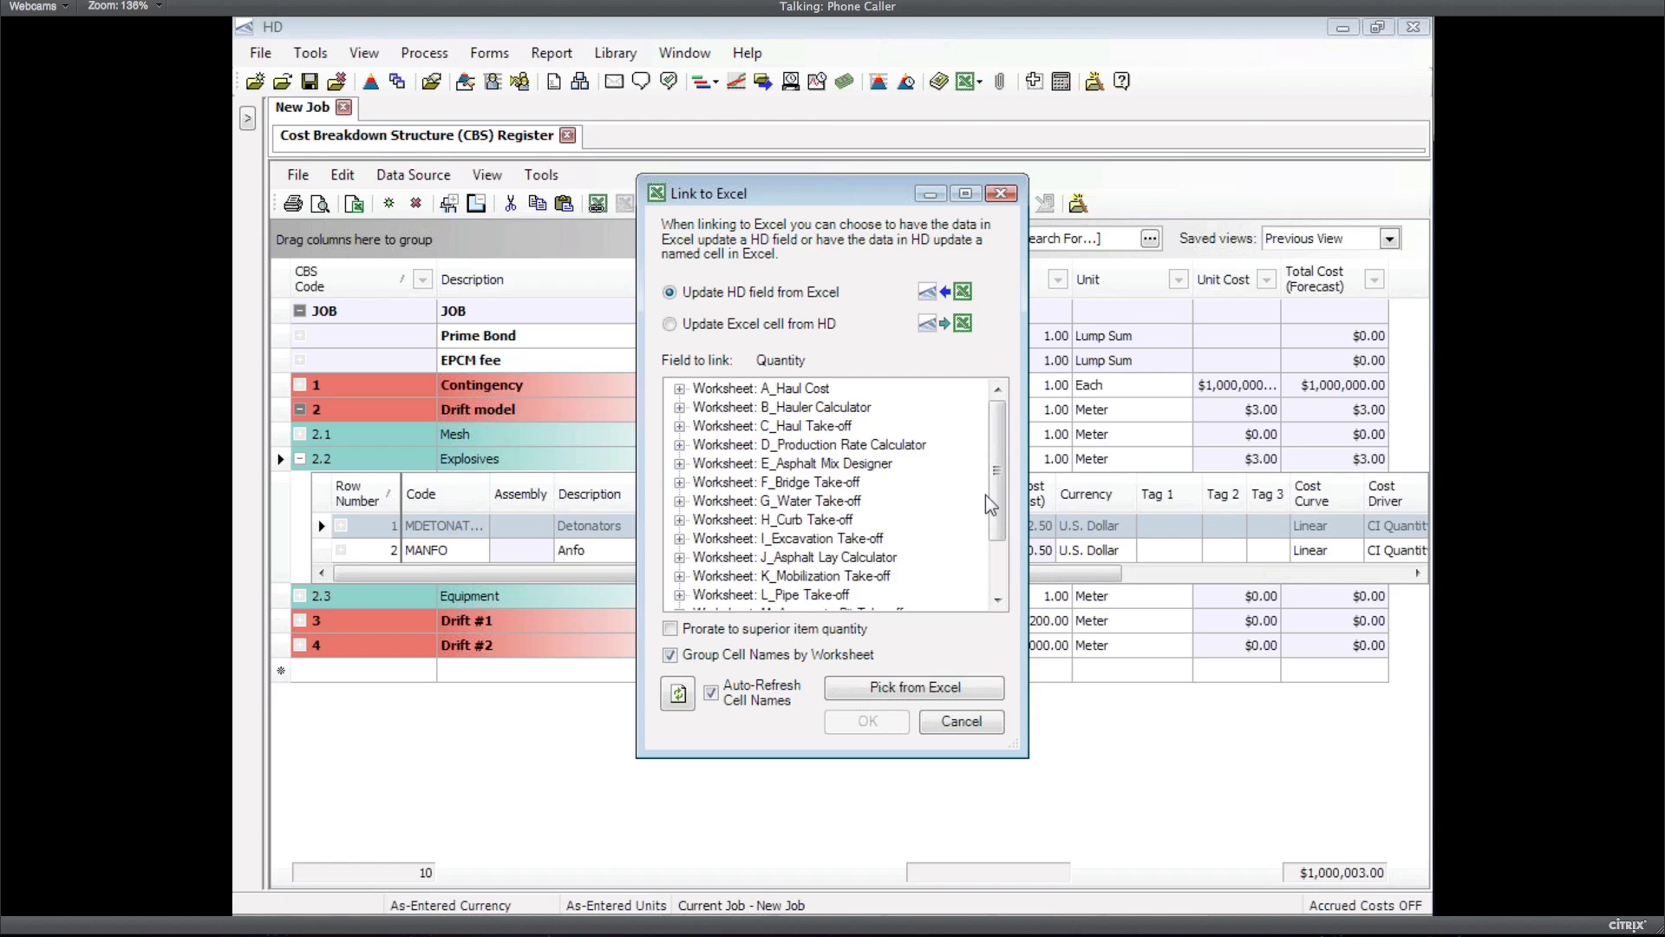
scroll(992, 491, down, 2)
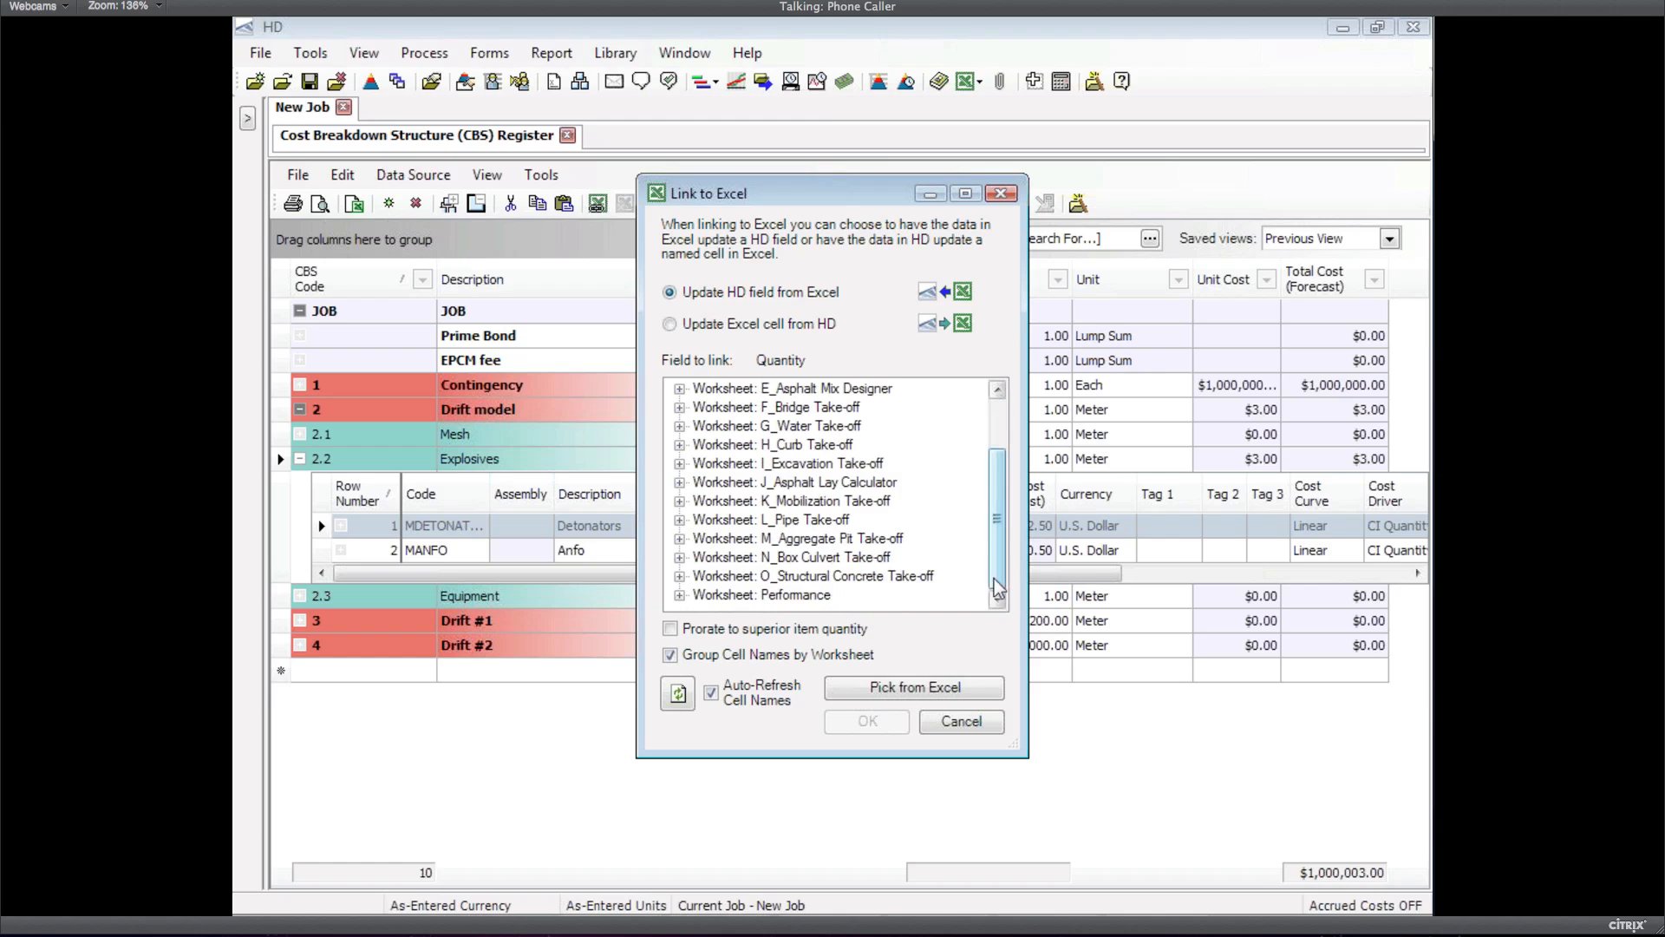
click(679, 595)
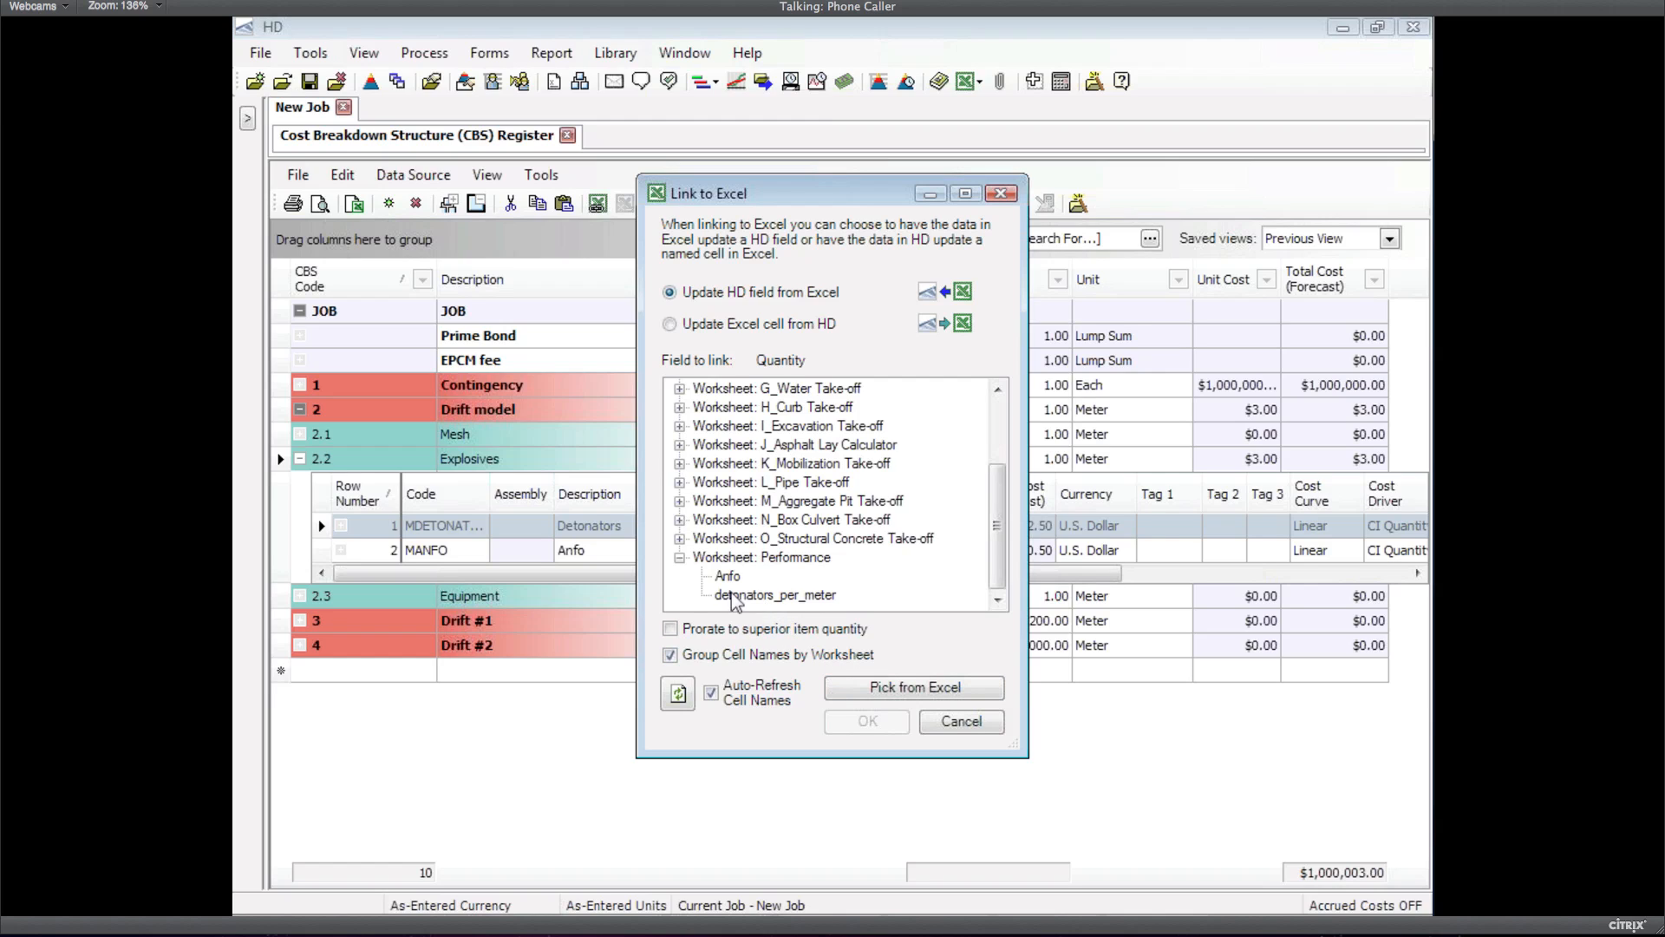
click(671, 631)
Review the calculator's standard detonator and Anfo values and waste factors in cells C2–C7
click(936, 689)
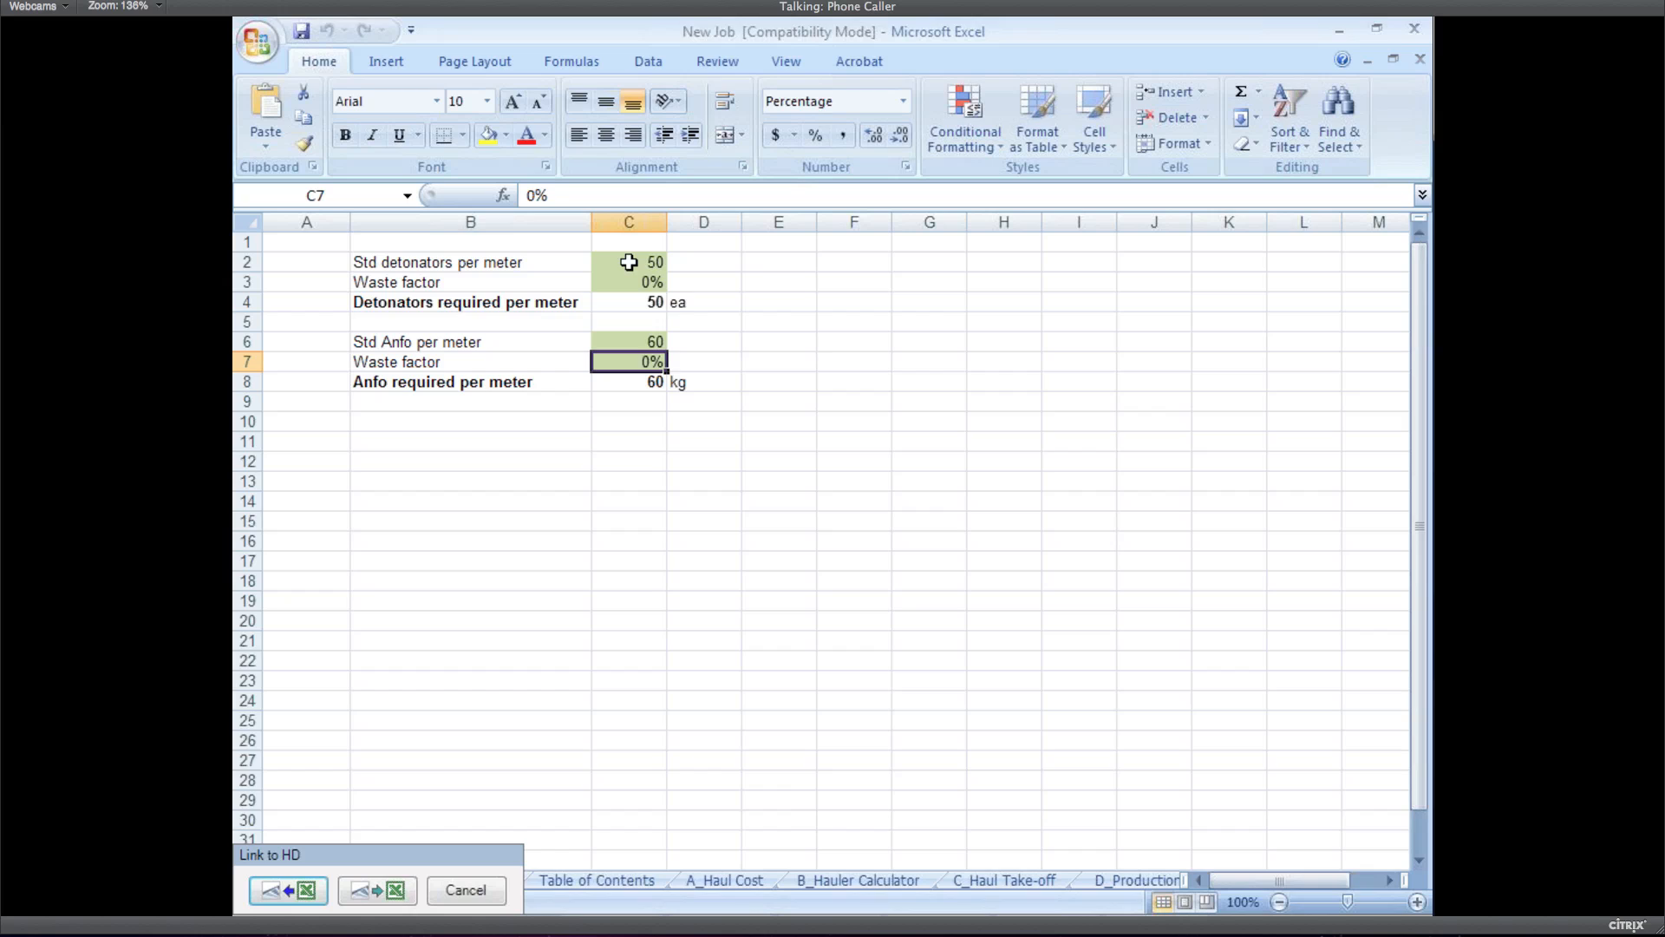
click(629, 262)
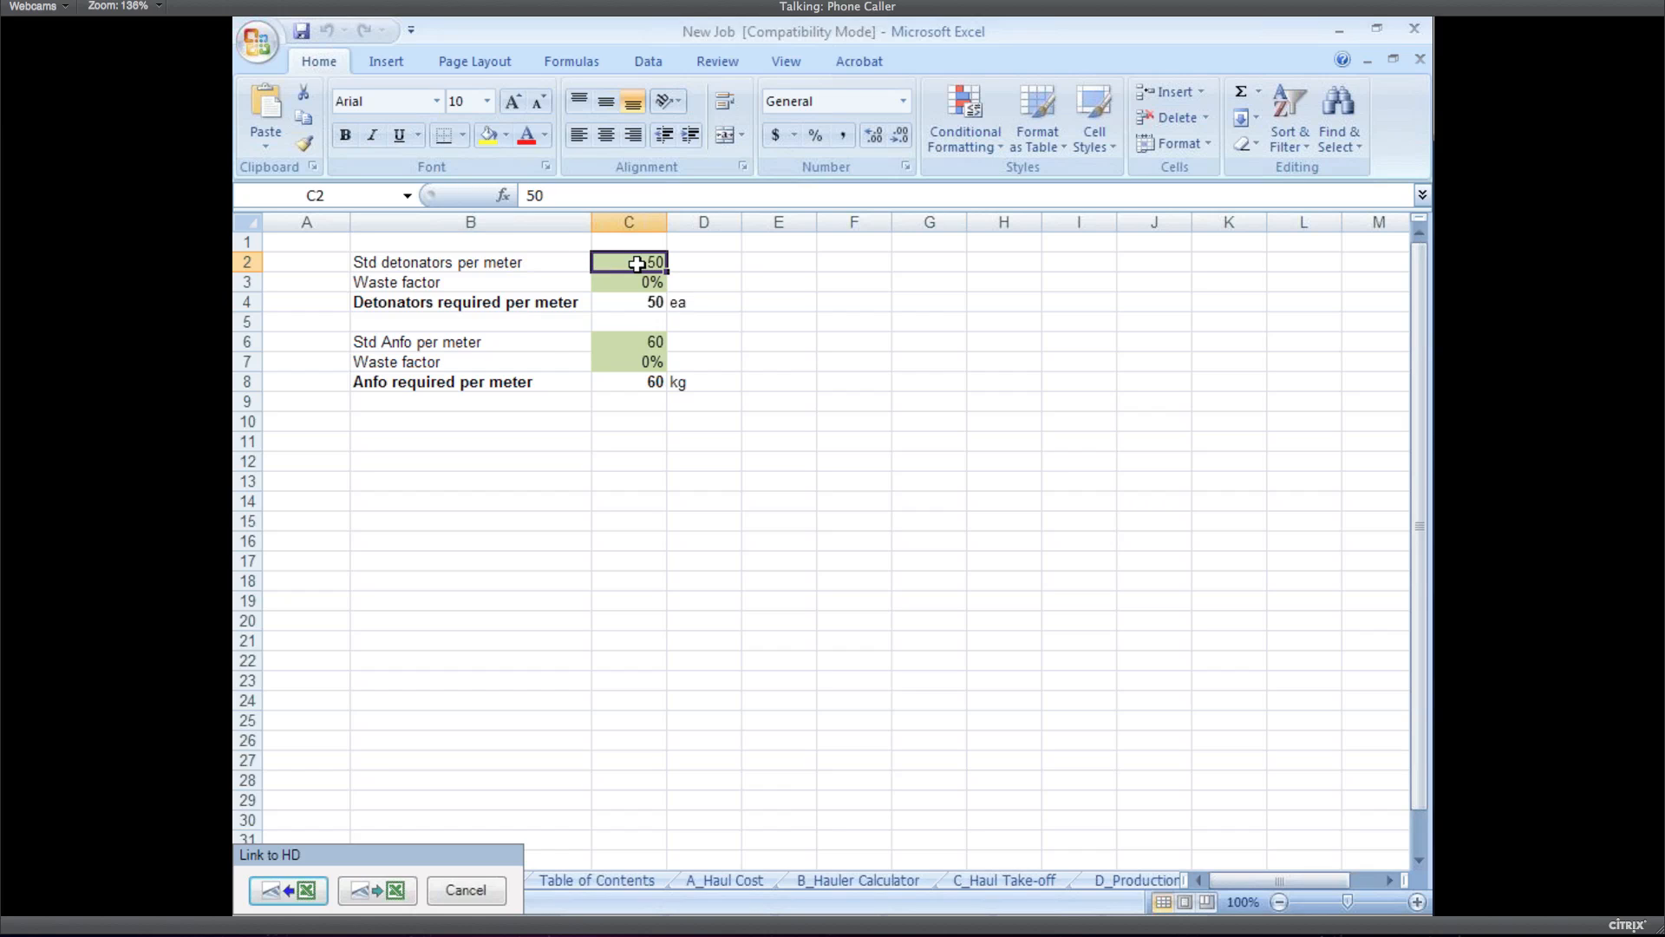
click(401, 346)
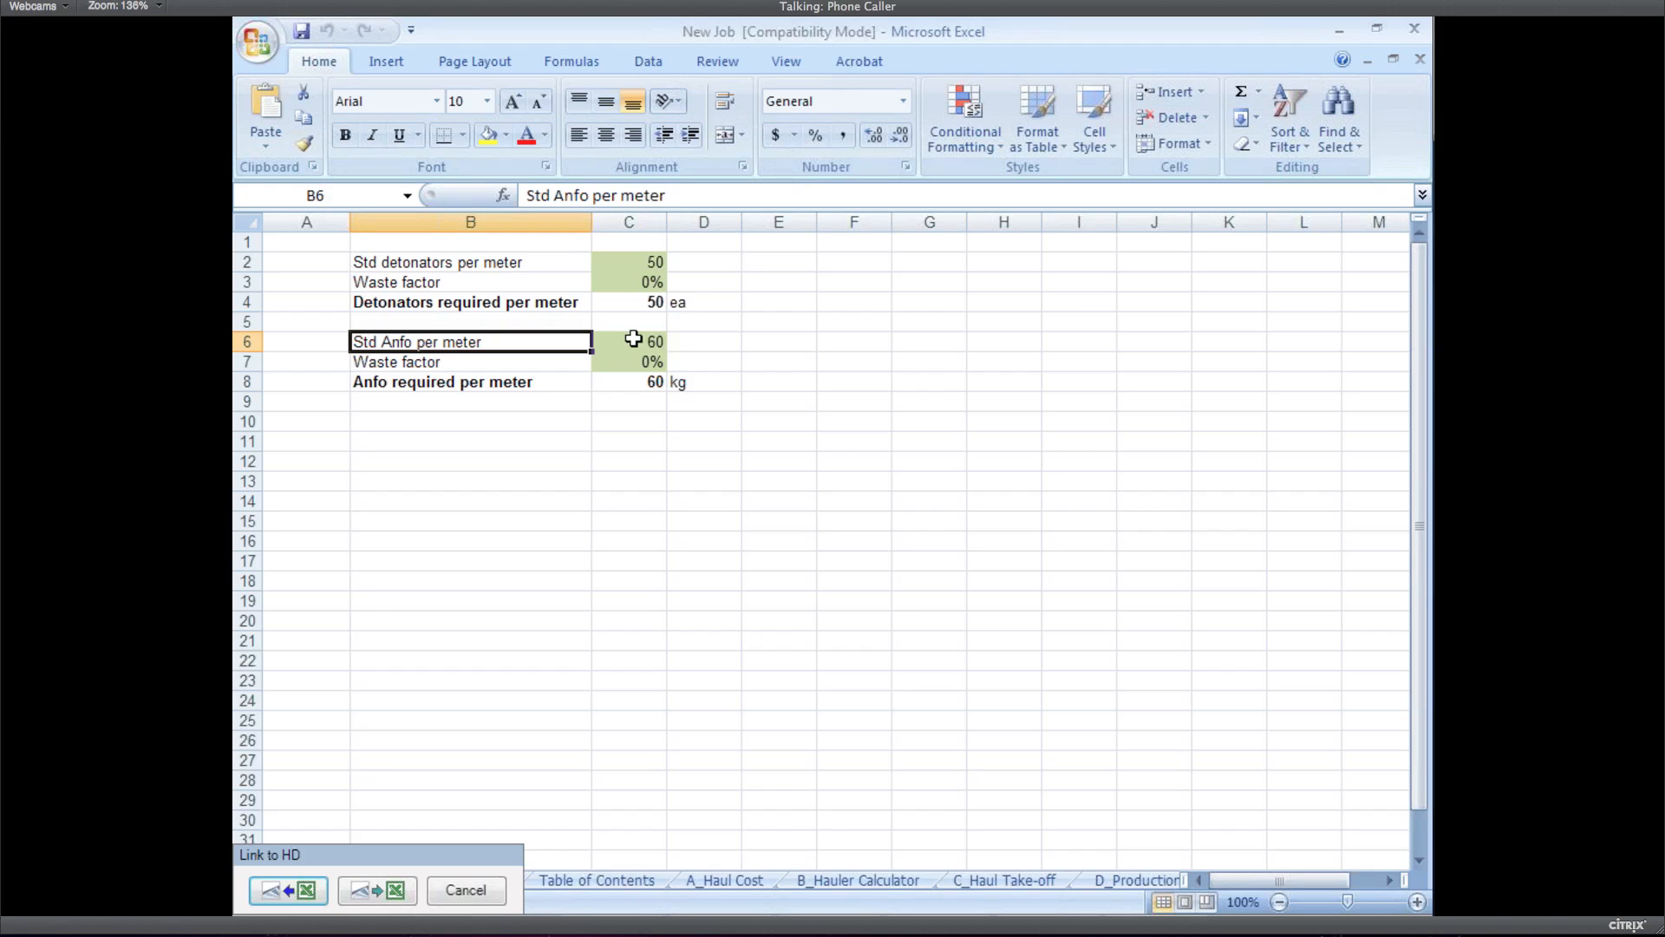
click(640, 338)
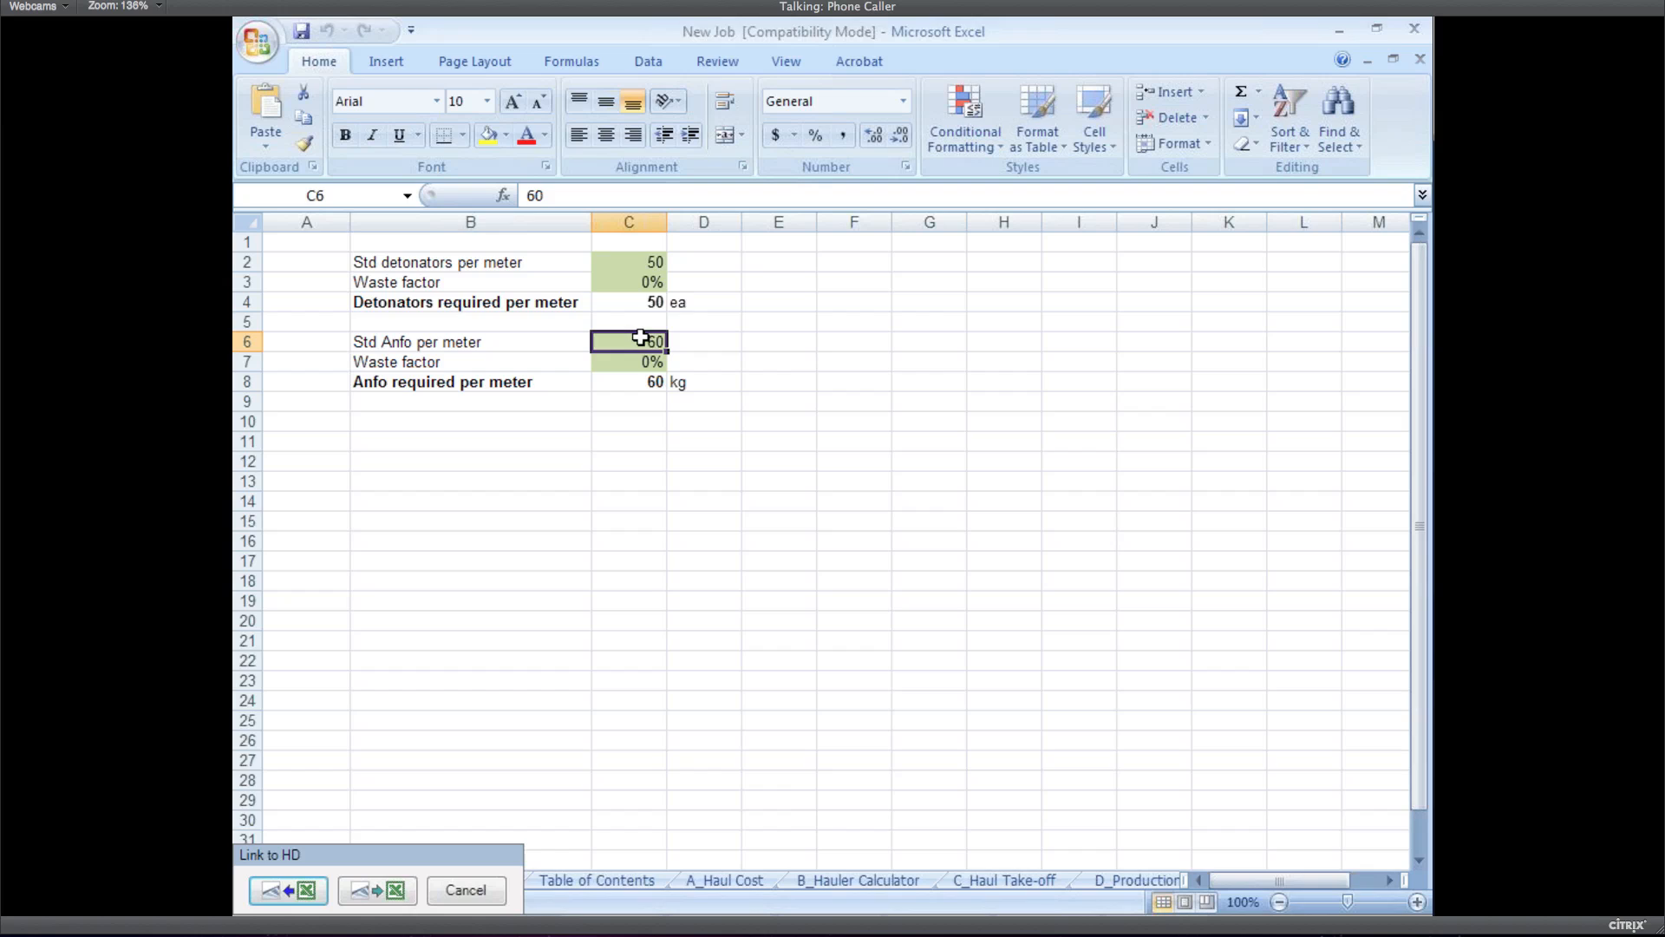
click(644, 281)
click(649, 364)
click(639, 278)
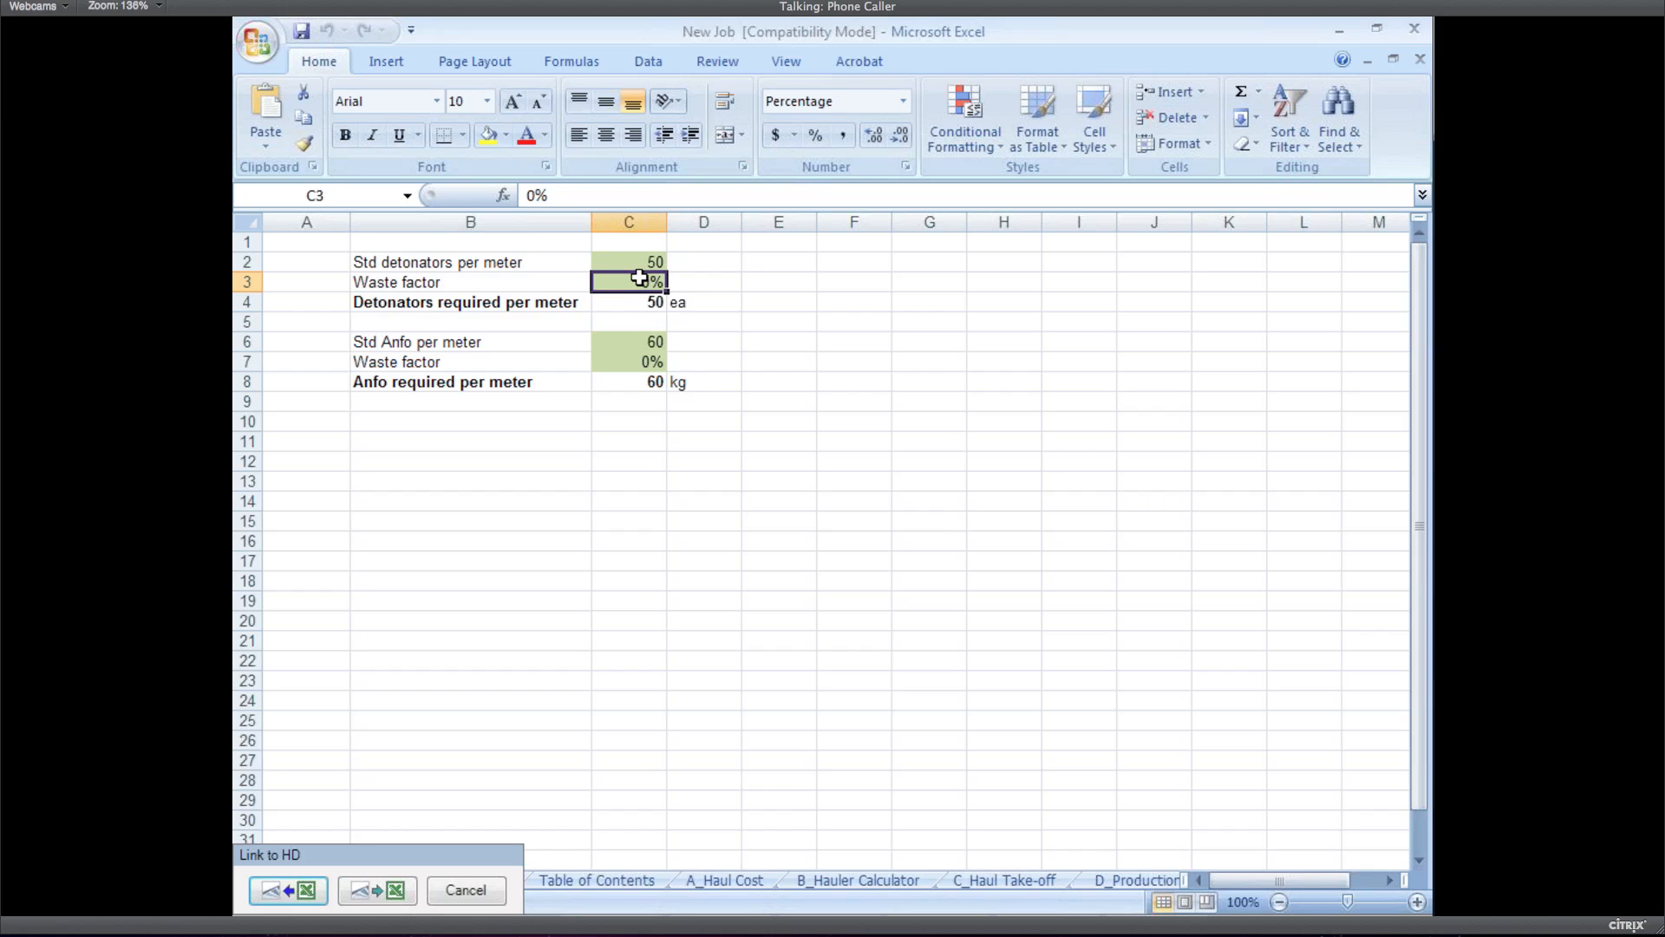
Set the C3 and C7 waste factors to 10% and link detonators_per_meter (C4) to HD
text(5)
key(Return)
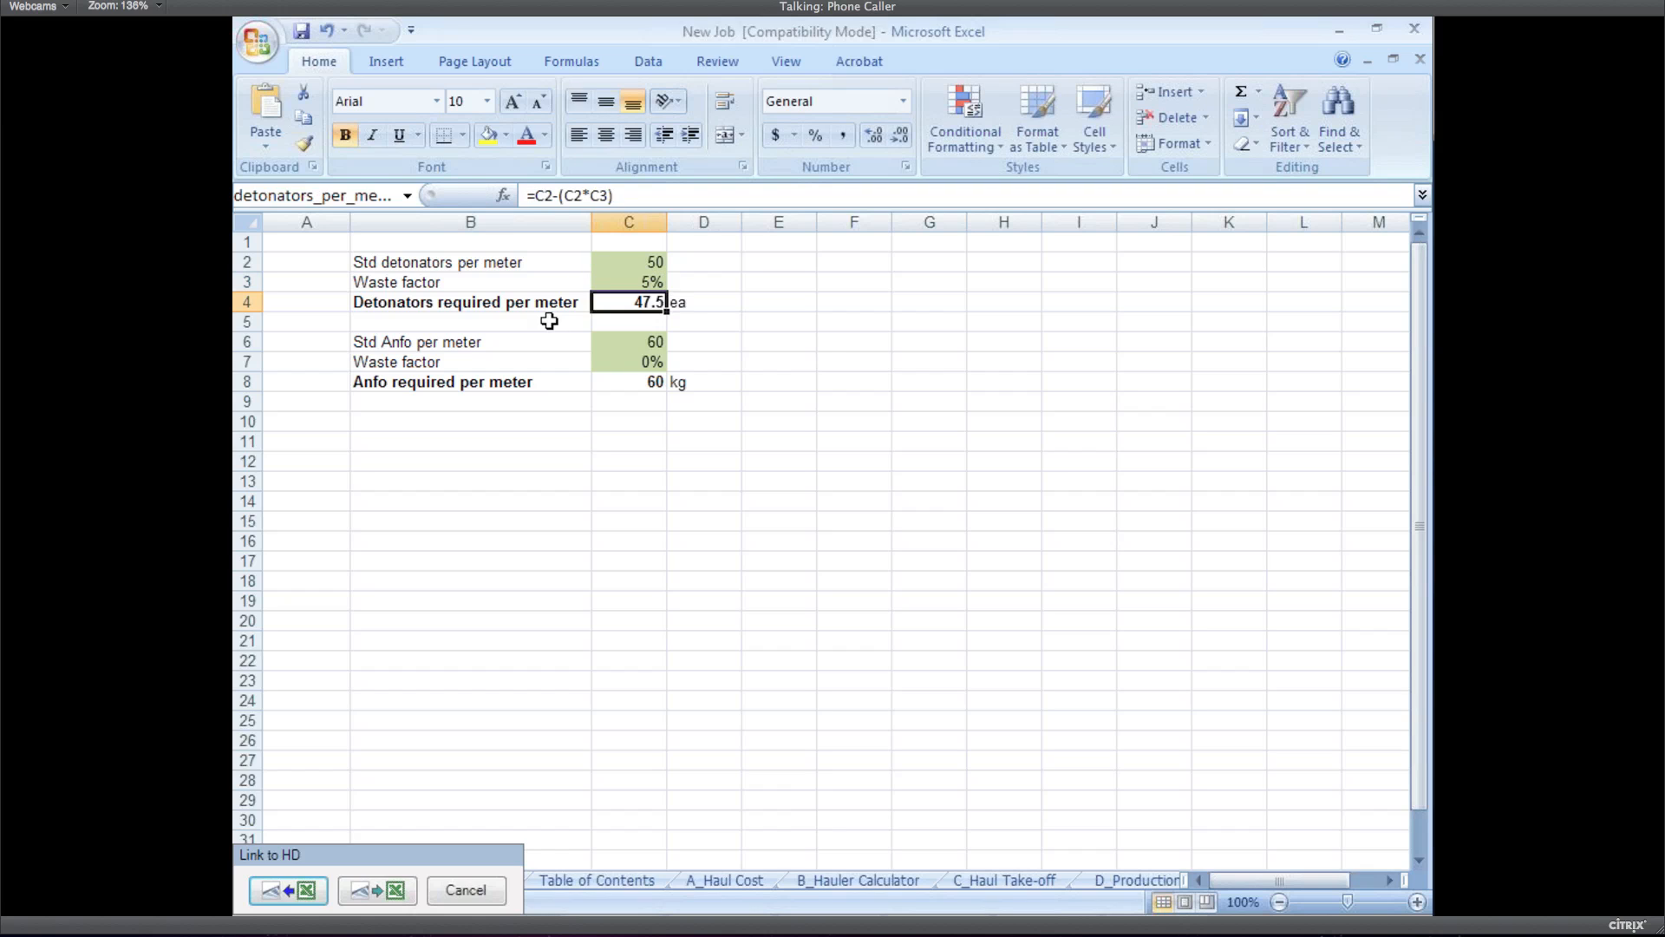
key(Up)
text(10)
key(Return)
key(Down)
key(Down)
key(Down)
key(Down)
text(10)
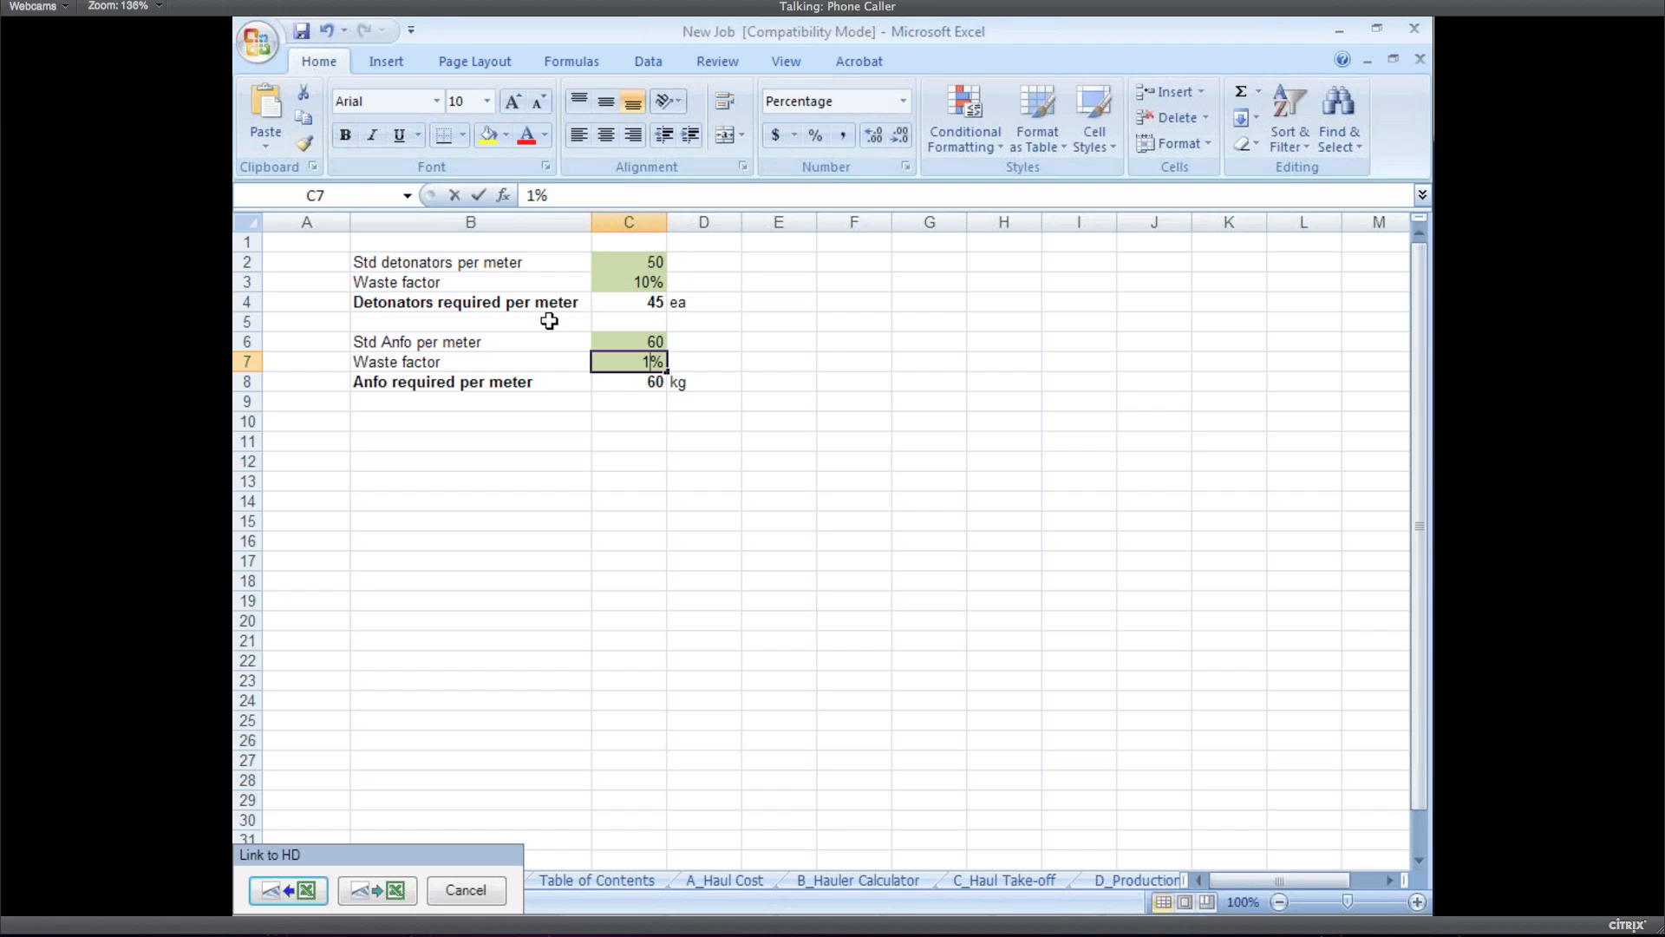
key(ctrl+Return)
key(Return)
key(Up)
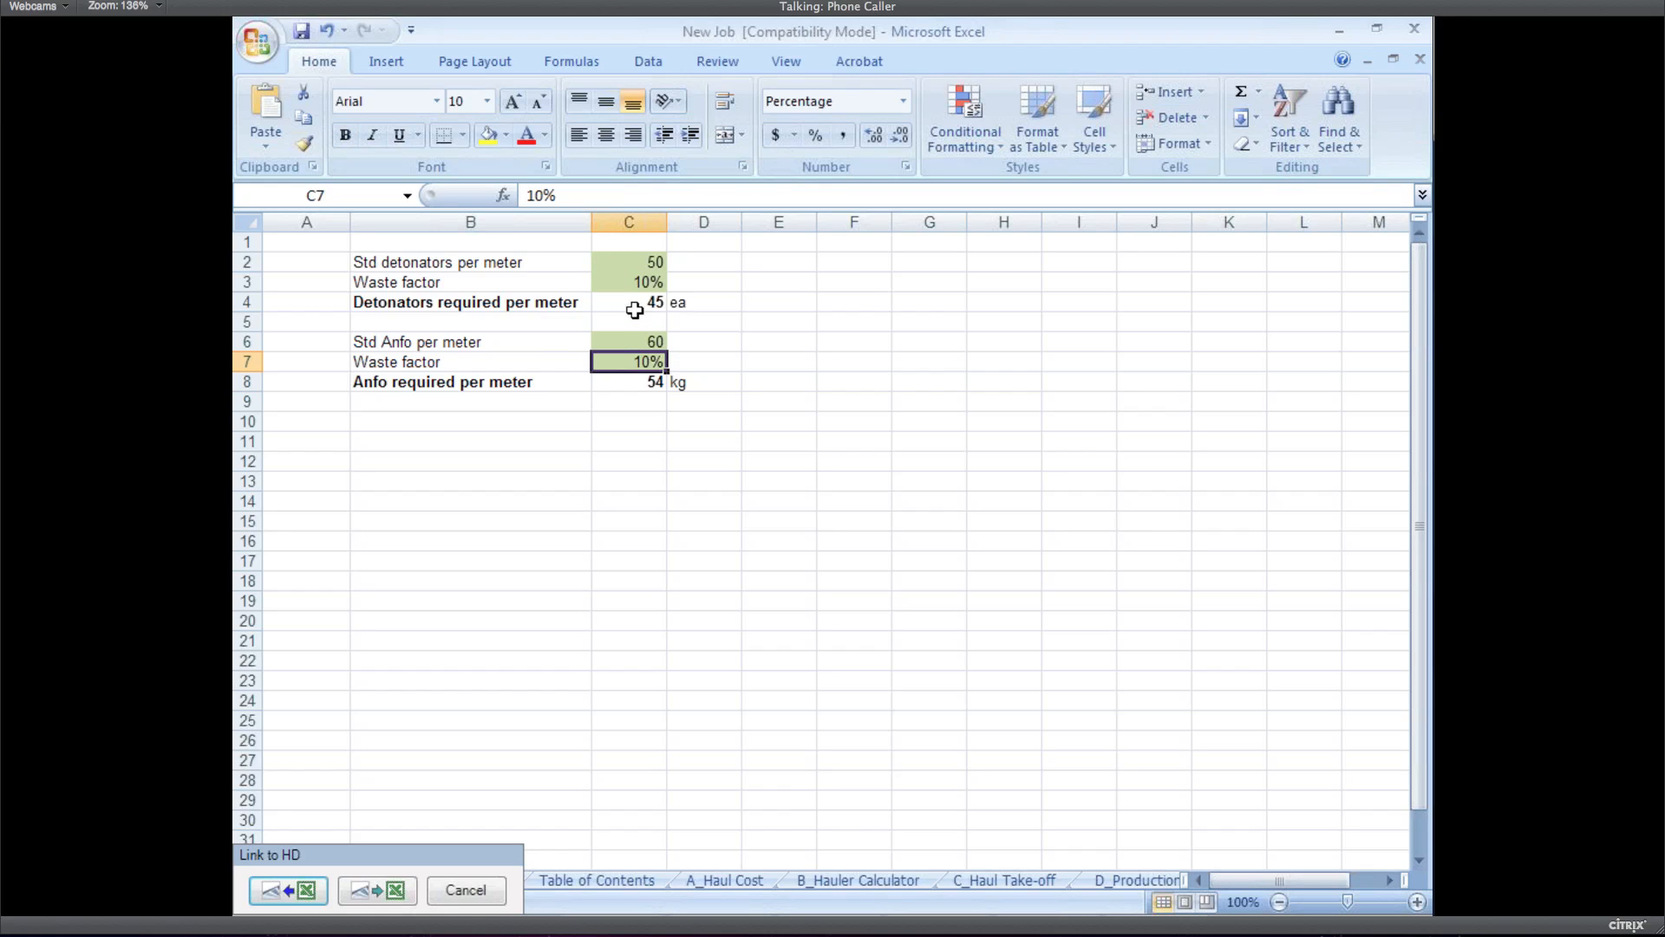
click(641, 303)
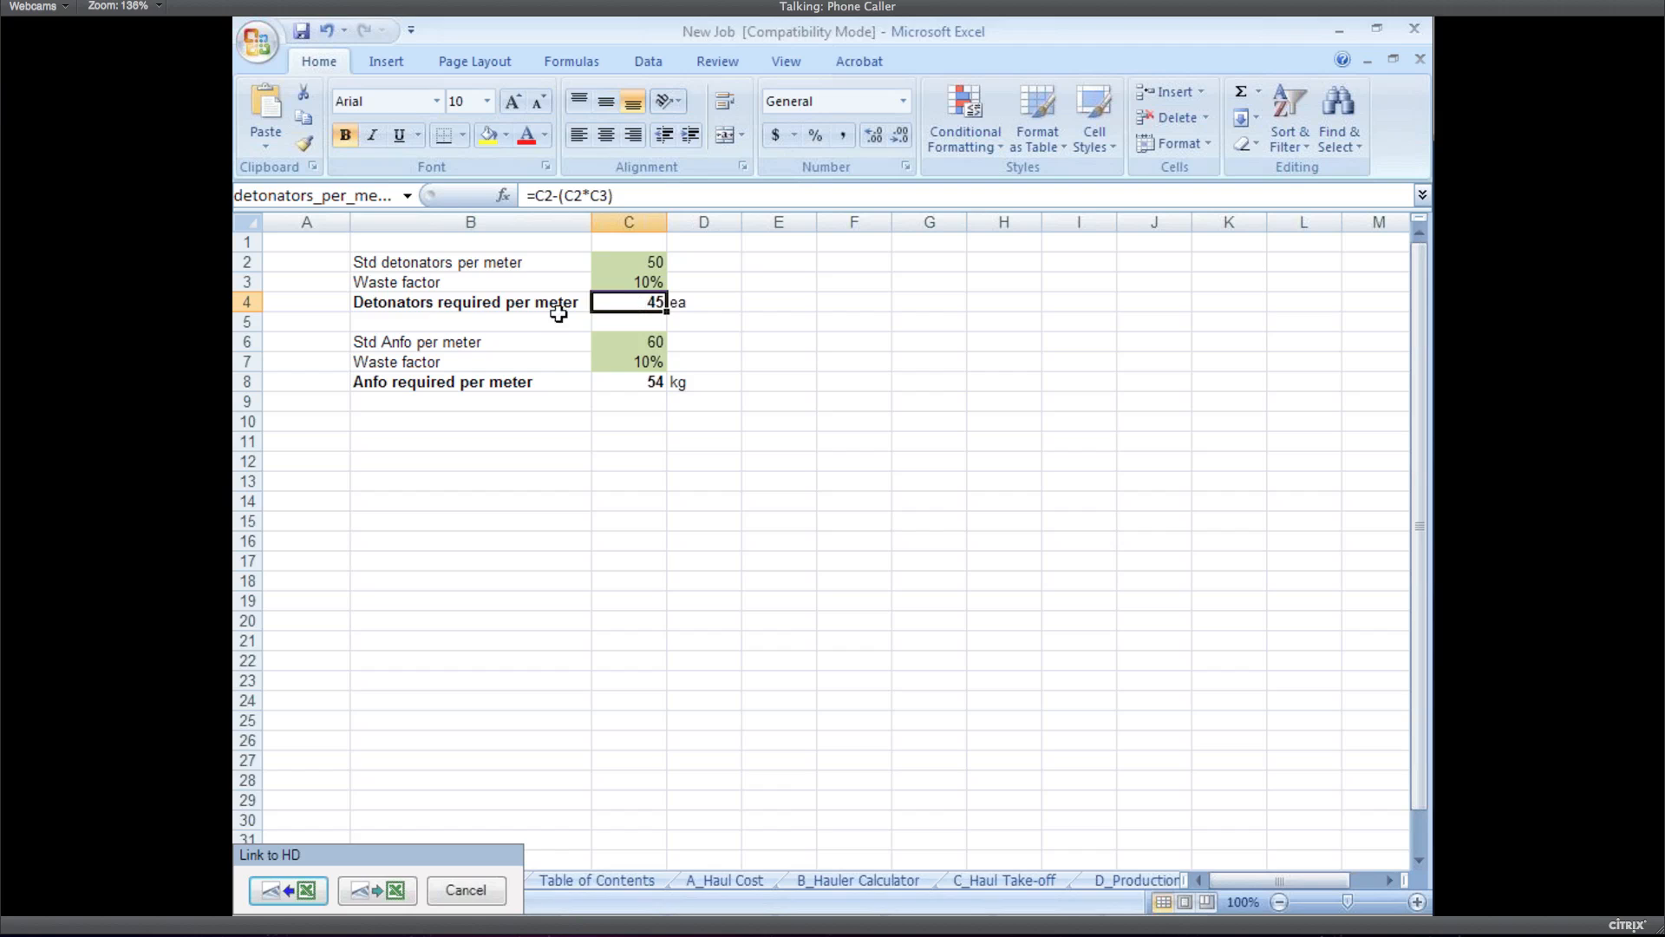
click(292, 888)
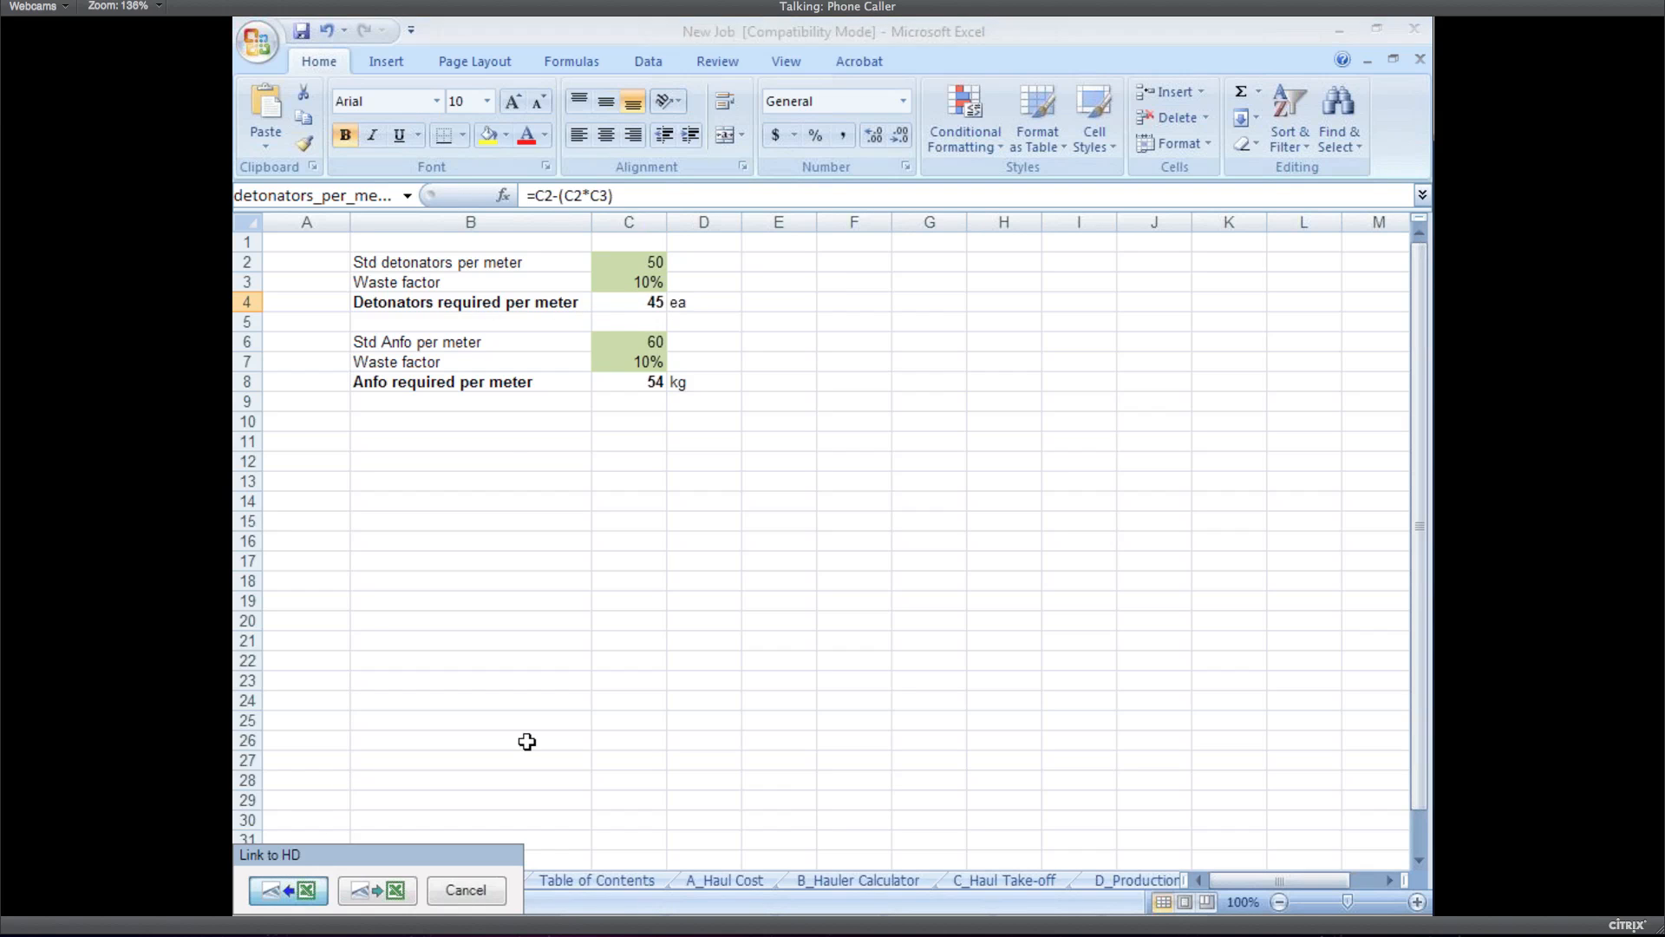
Accept the unsaved-workbook warning so Detonators reads 45.00, then select the Anfo quantity
click(772, 577)
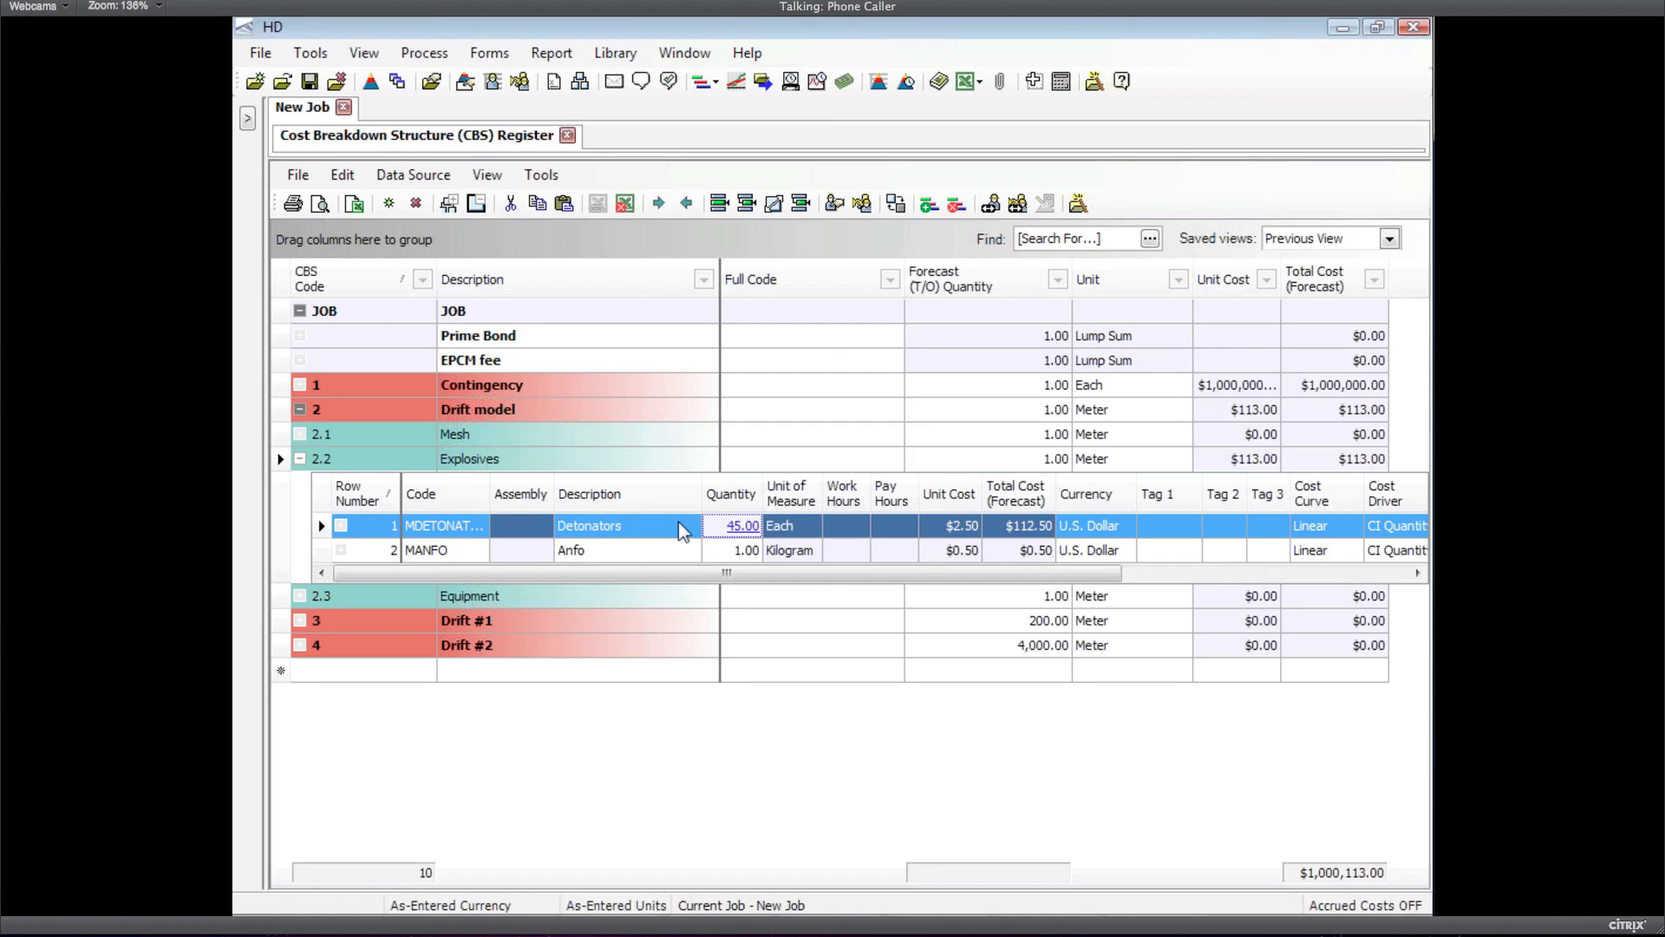
click(744, 552)
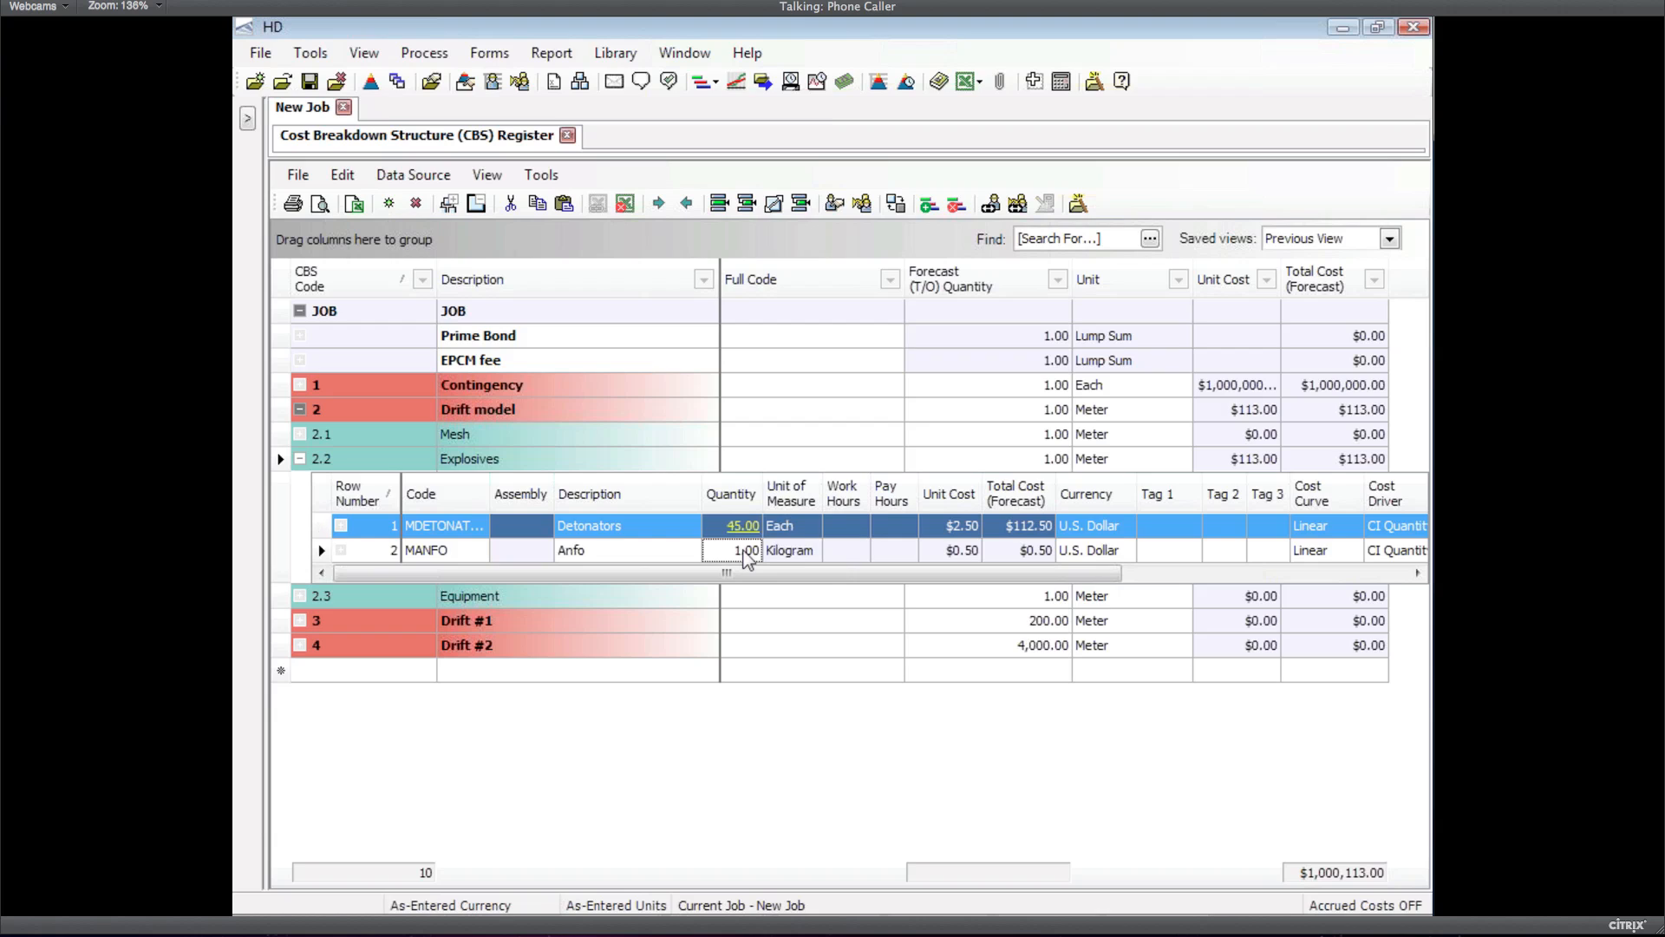
Link the Anfo quantity to the Performance sheet's Anfo named cell, giving 54.00 kg ($27.00)
right_click(745, 552)
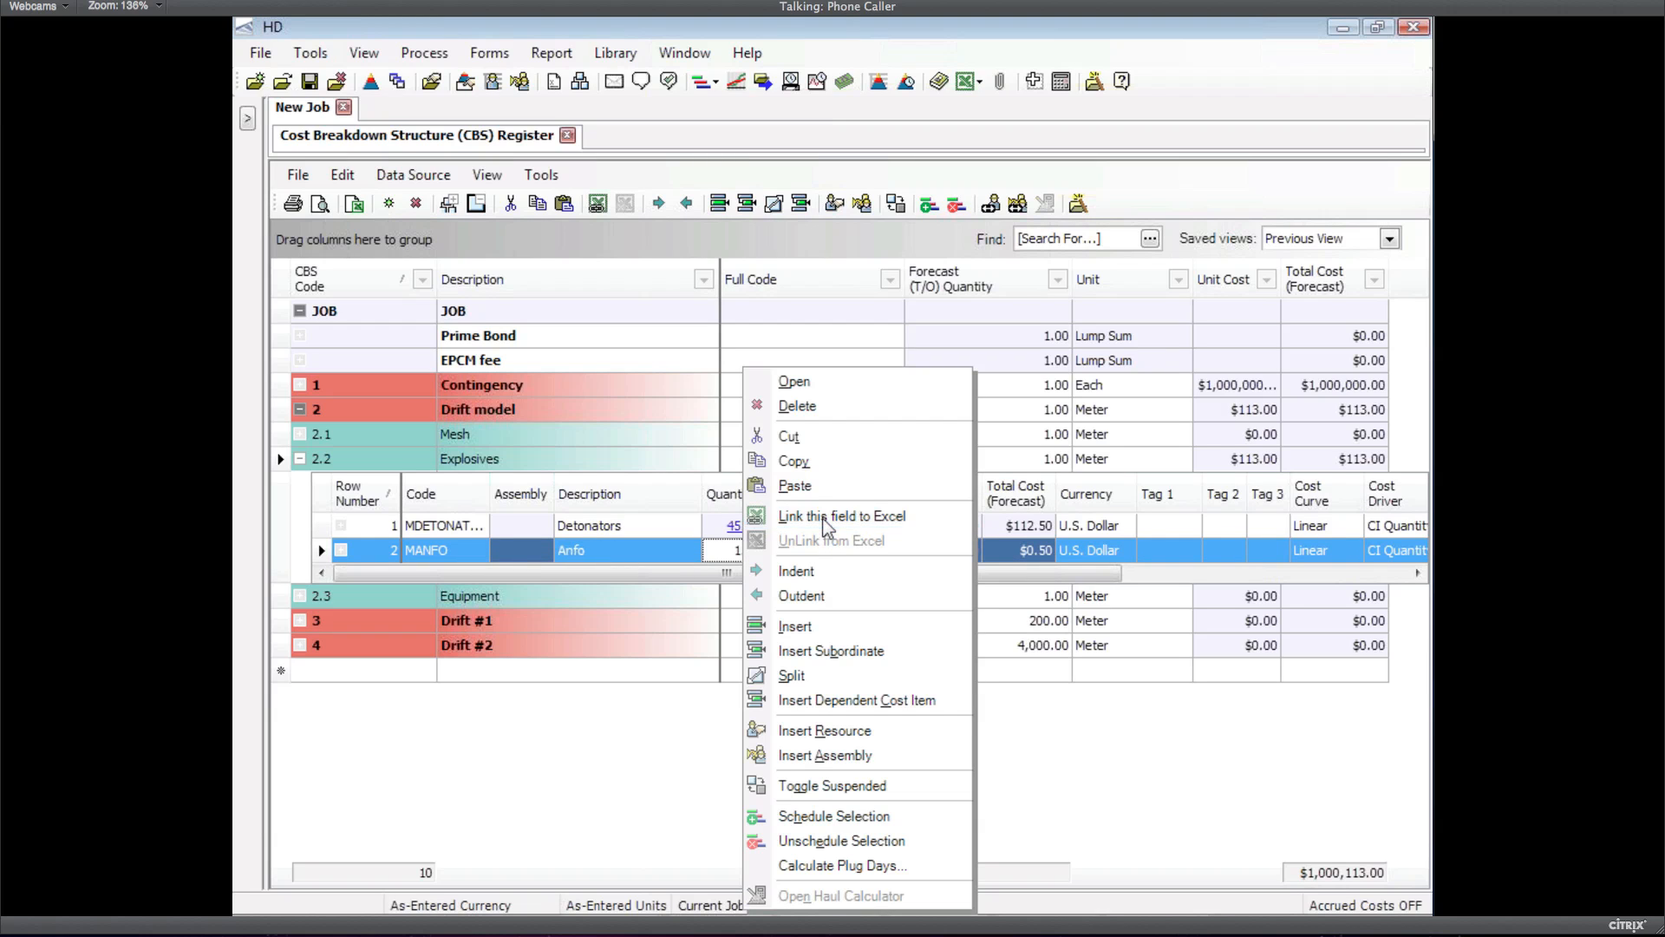
click(827, 524)
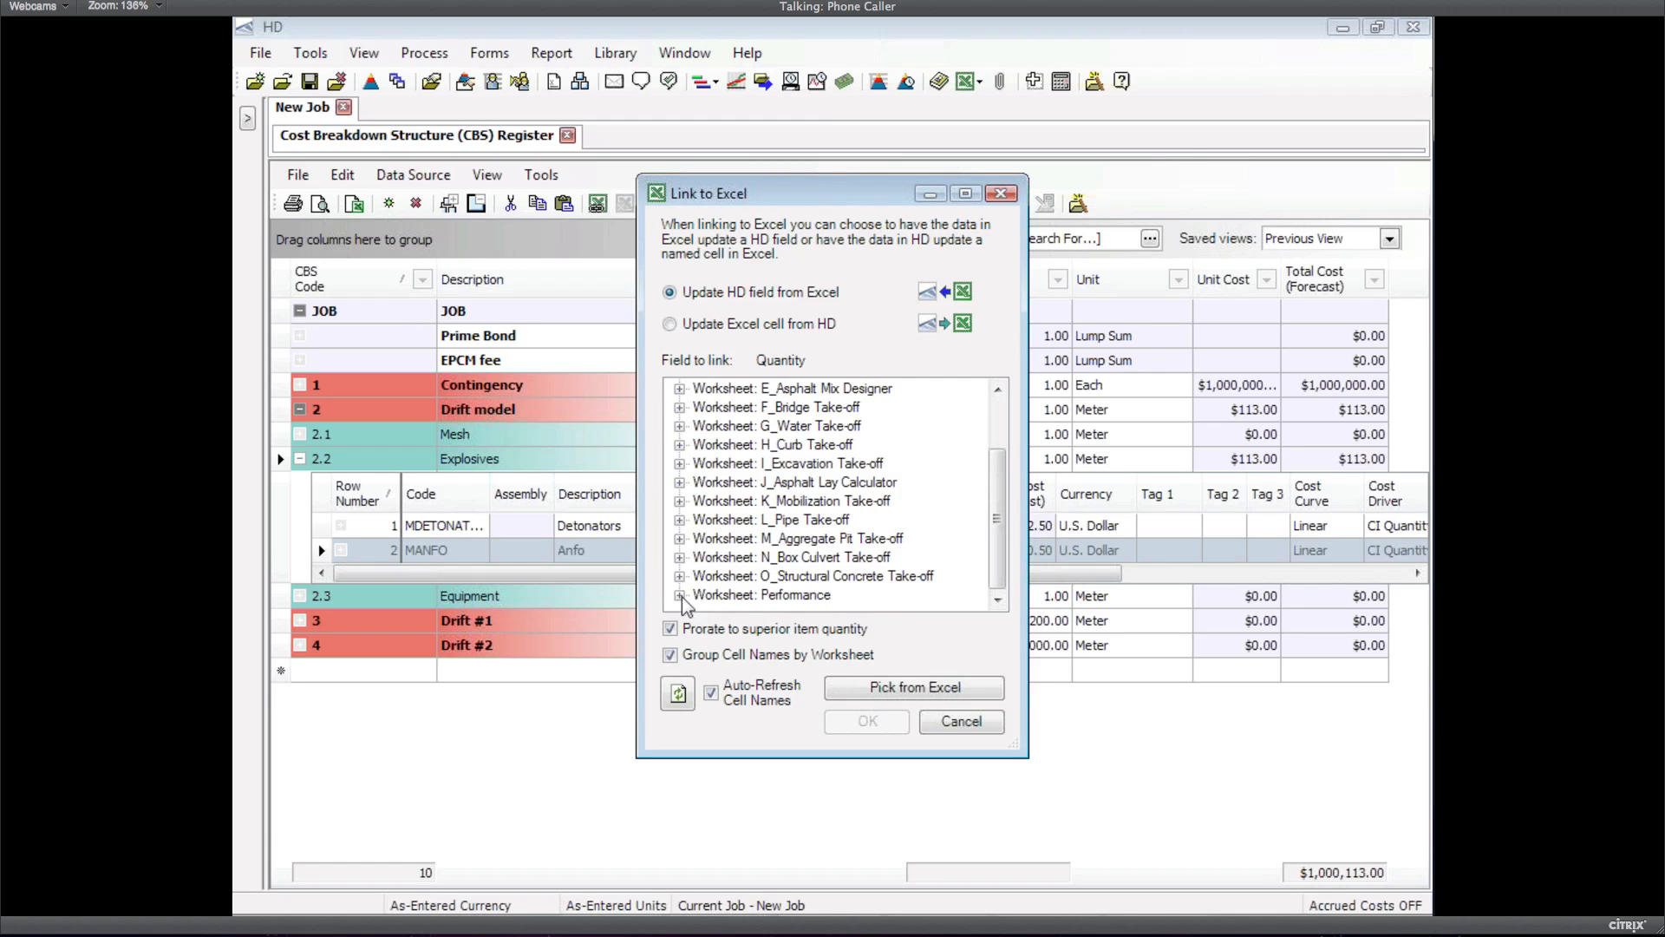
click(680, 595)
click(729, 577)
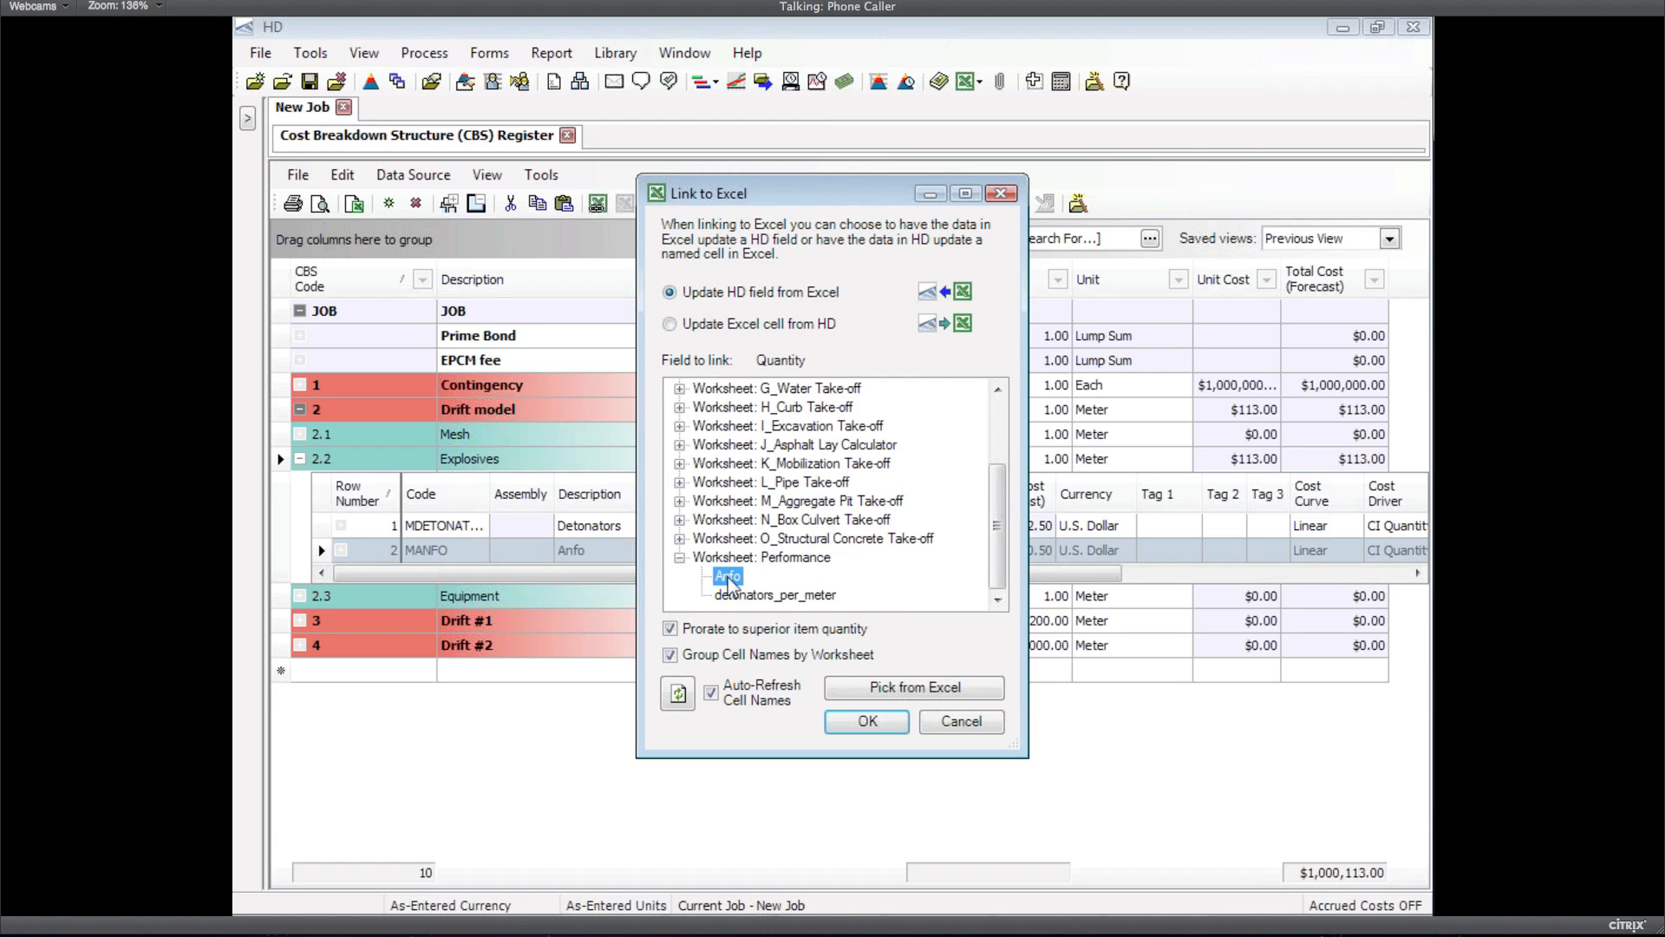
click(870, 722)
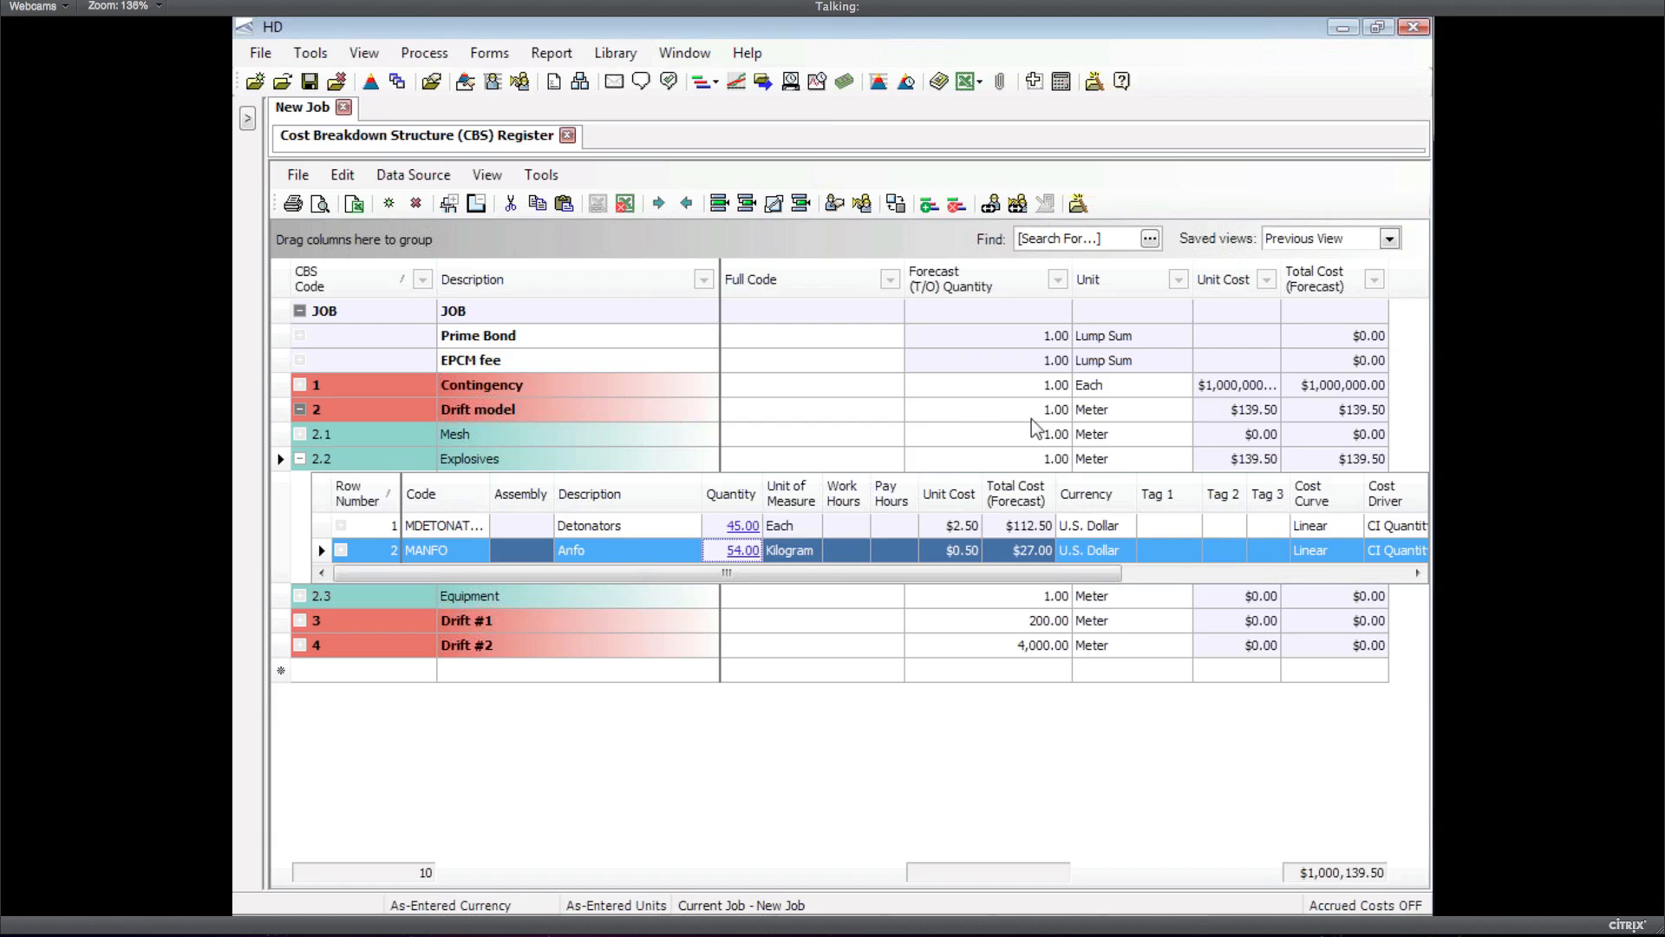
Check the linked quantities' tooltips, then collapse row 2.2 Explosives, leaving the forecast at $1,000,139.50
mouse_move(743, 530)
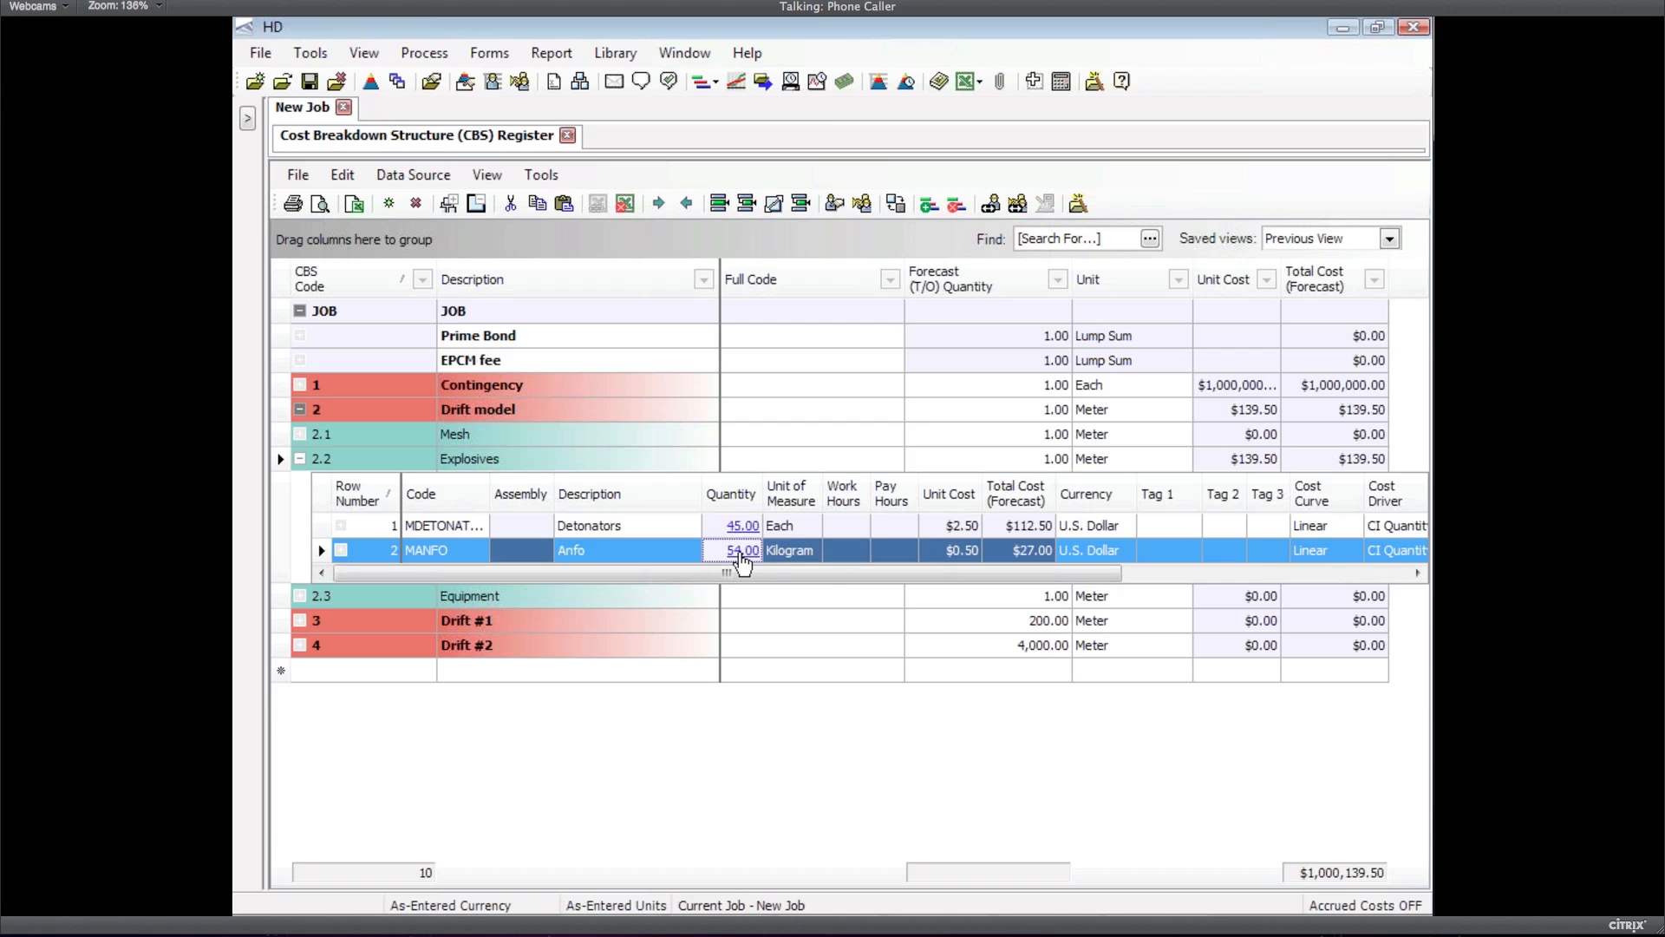
mouse_move(742, 562)
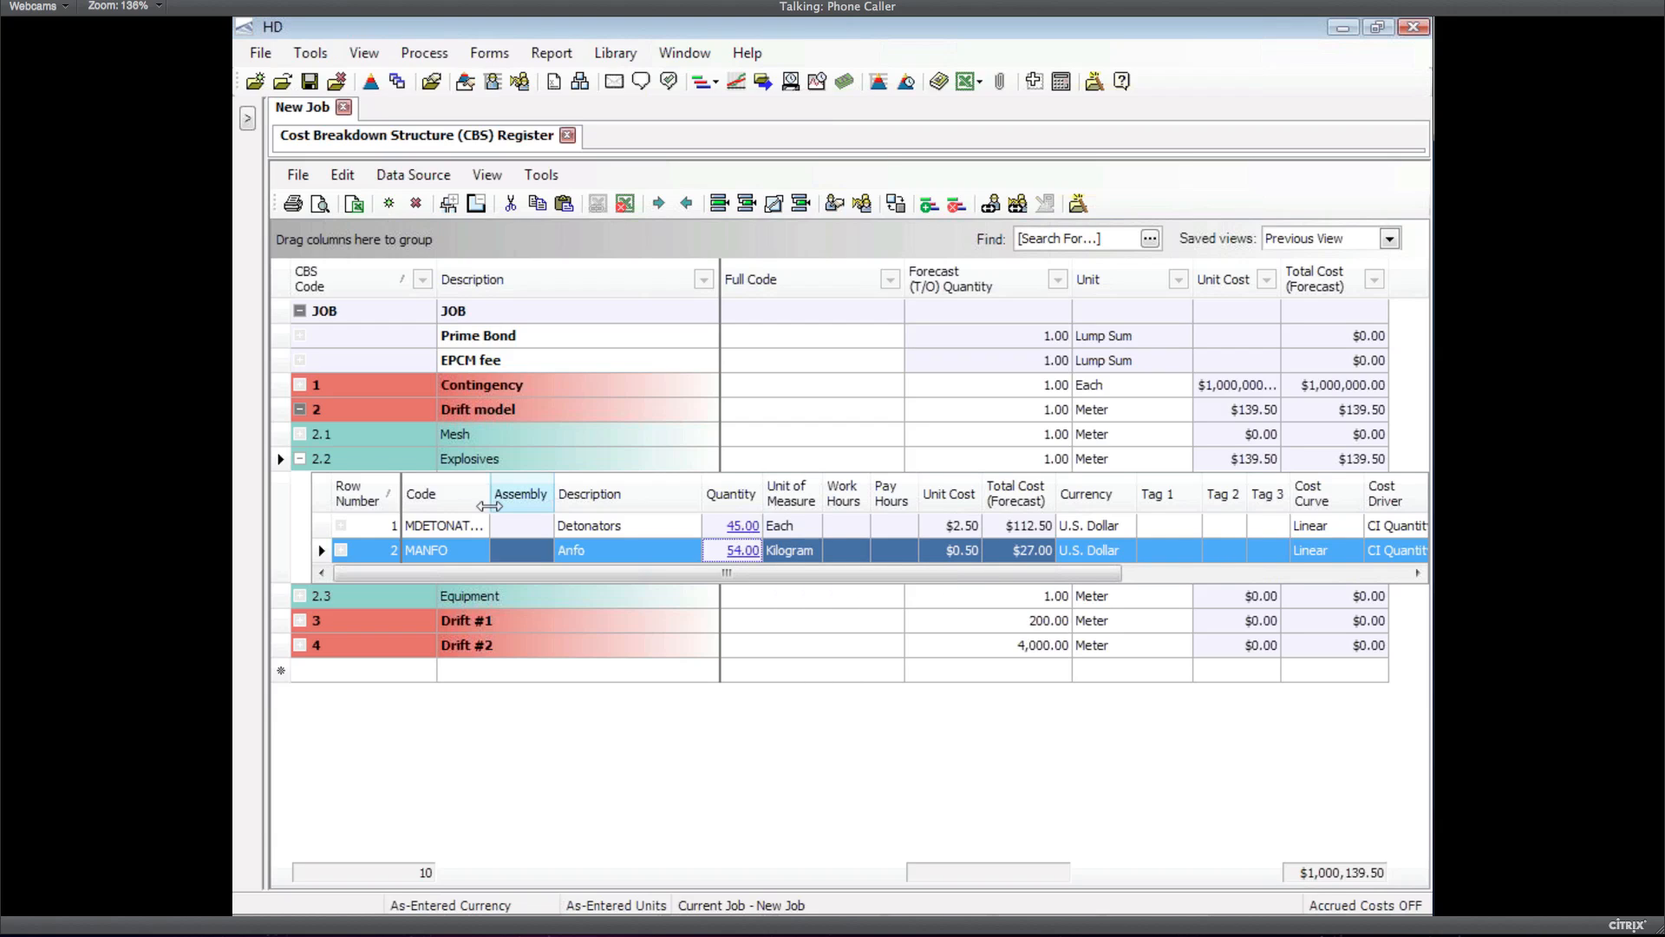
click(300, 460)
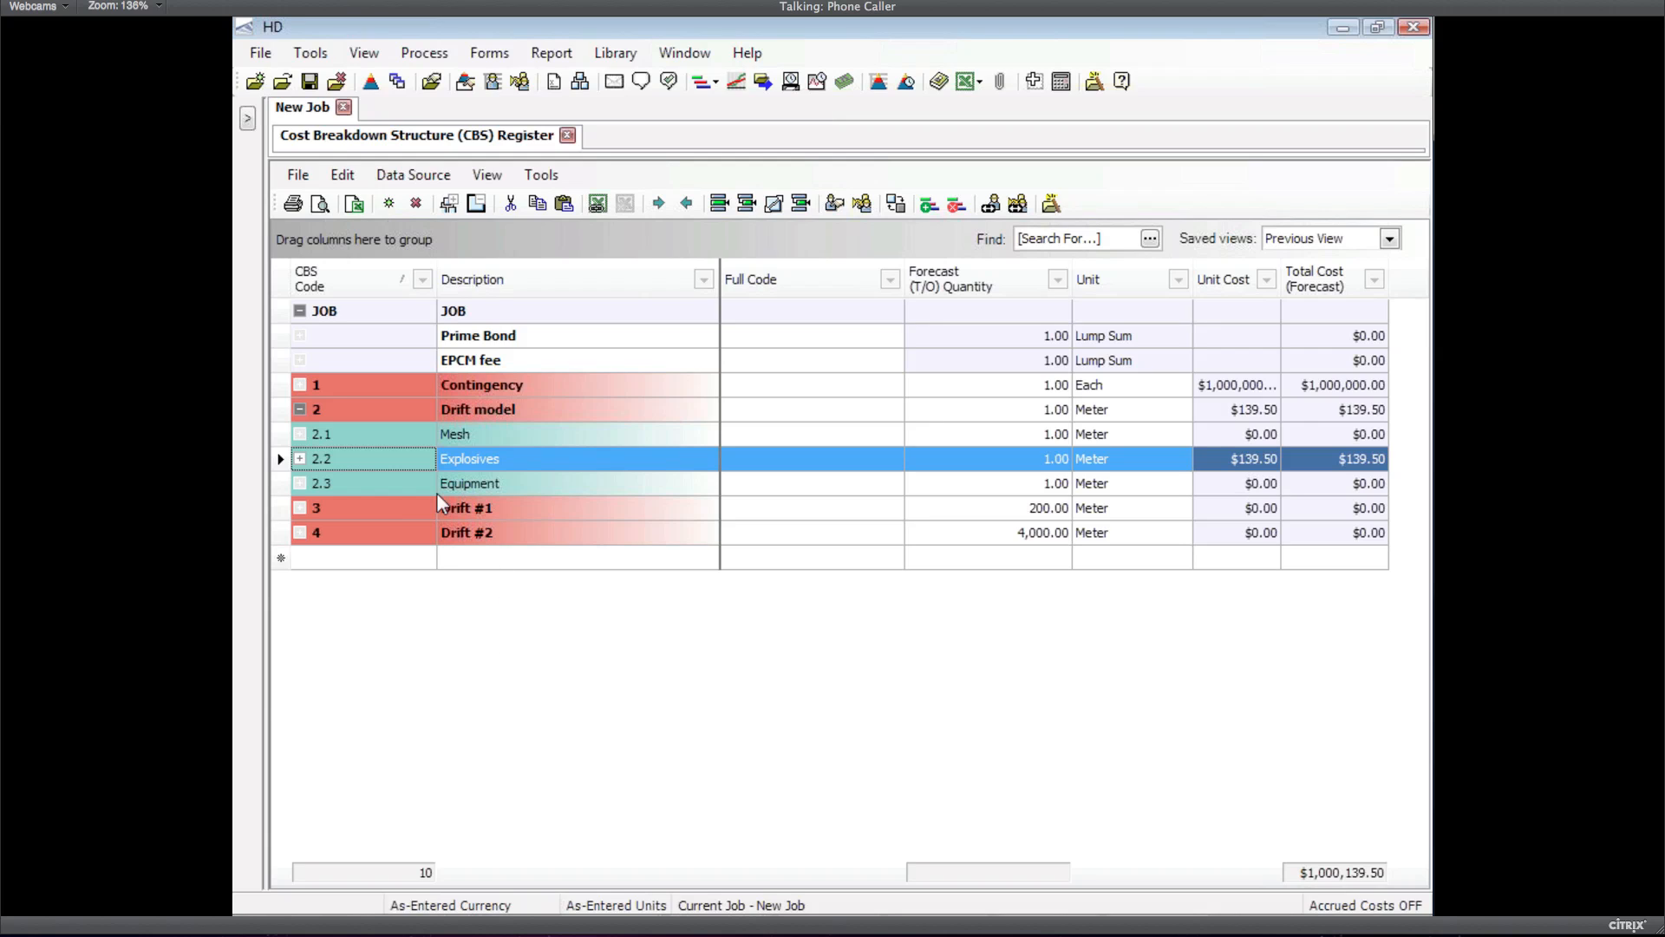
Paste Explosives into Drift #1 as 3.1, scaled by driver to 200 meters ($27,900.00)
right_click(282, 466)
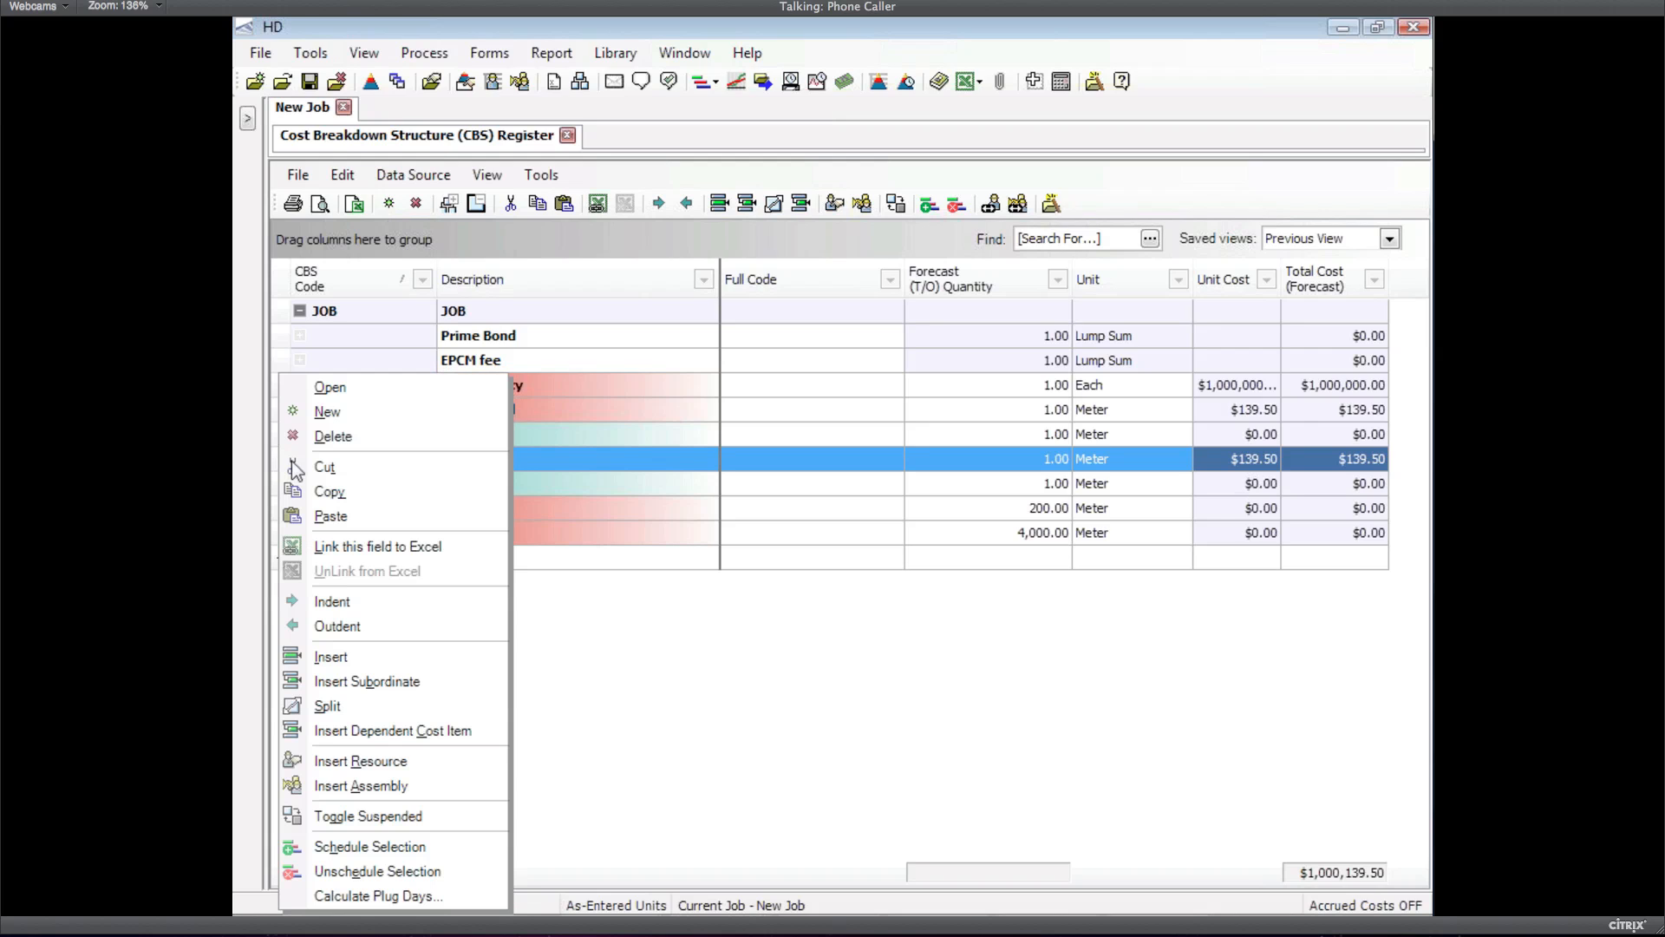
click(338, 495)
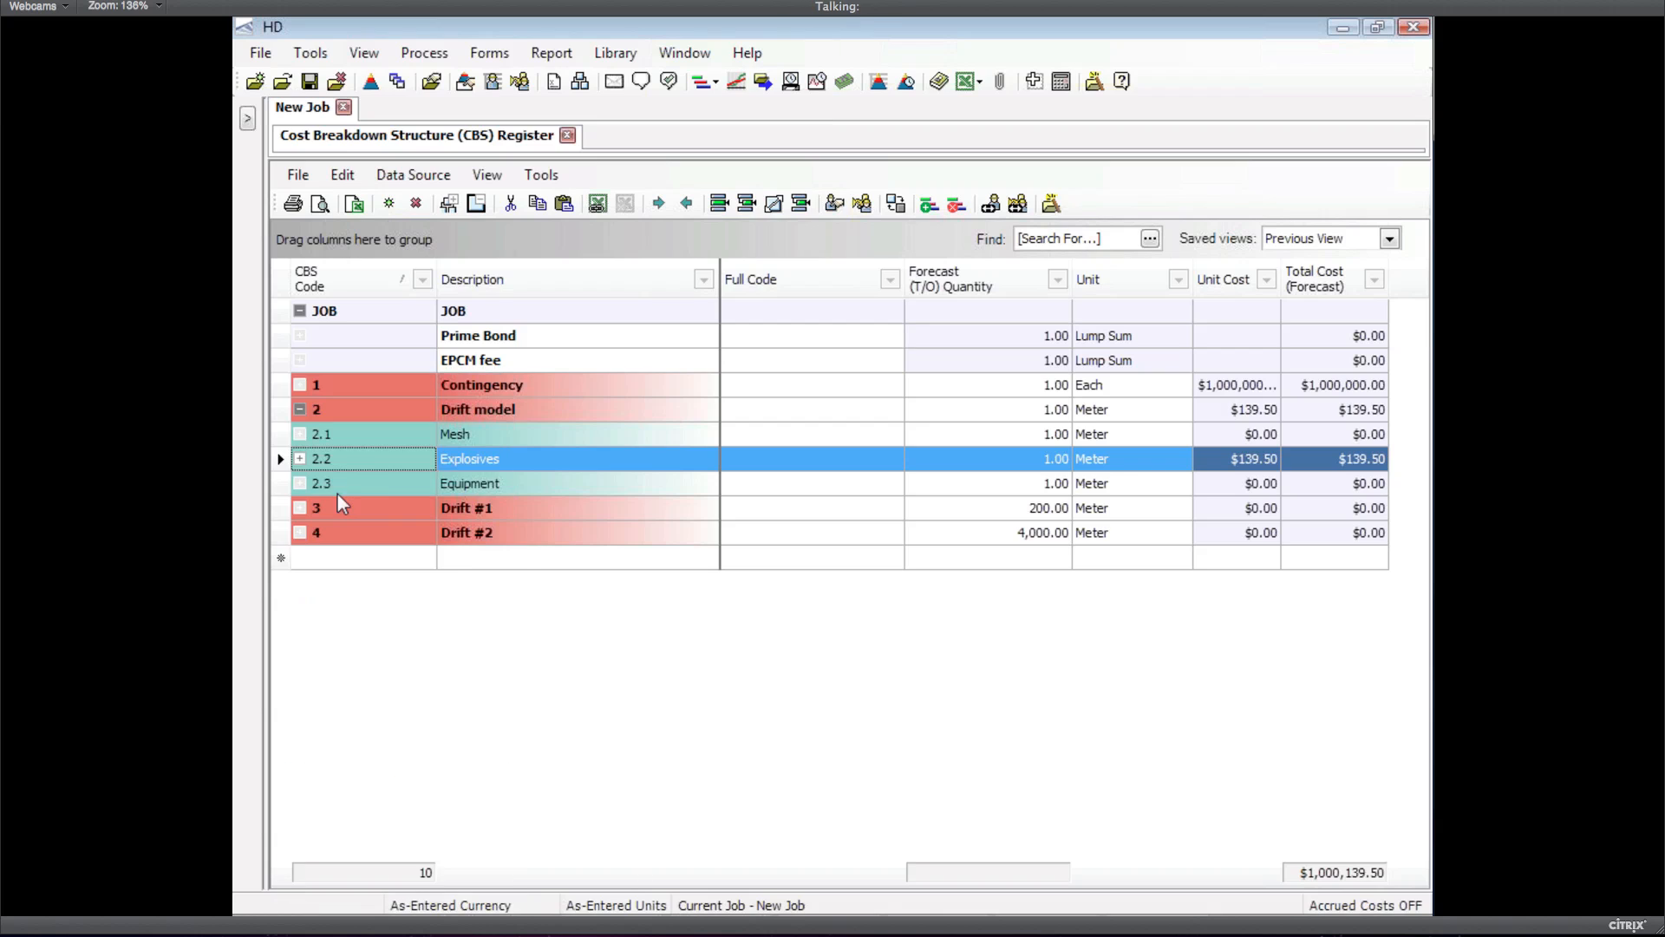
click(281, 510)
right_click(283, 516)
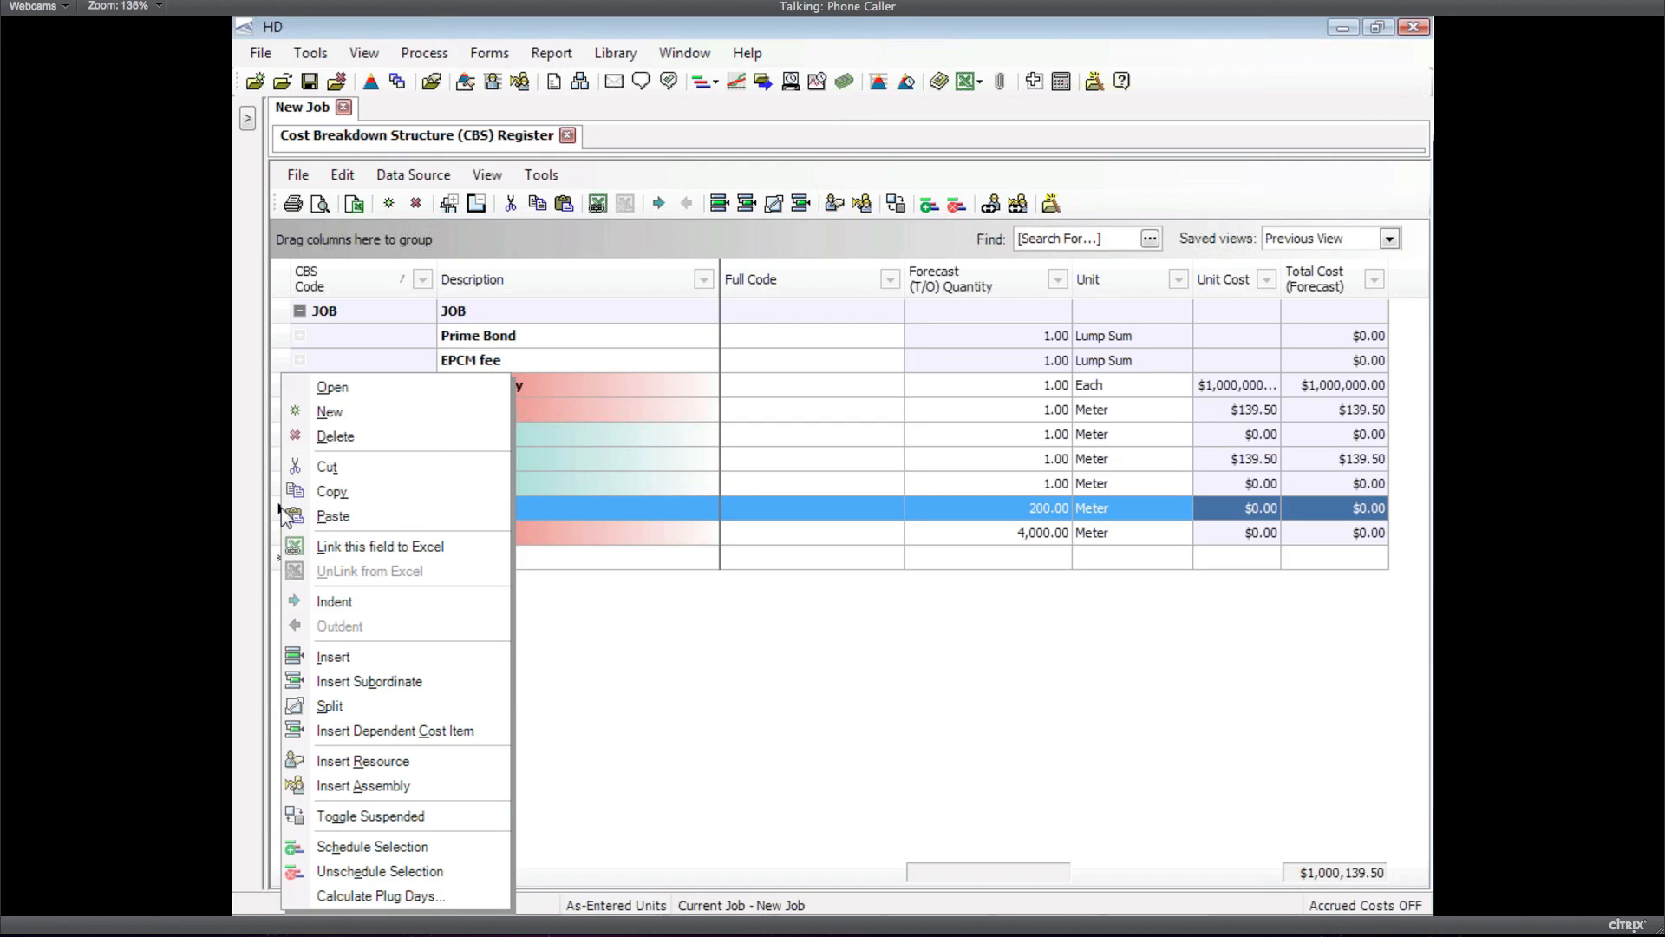
click(331, 518)
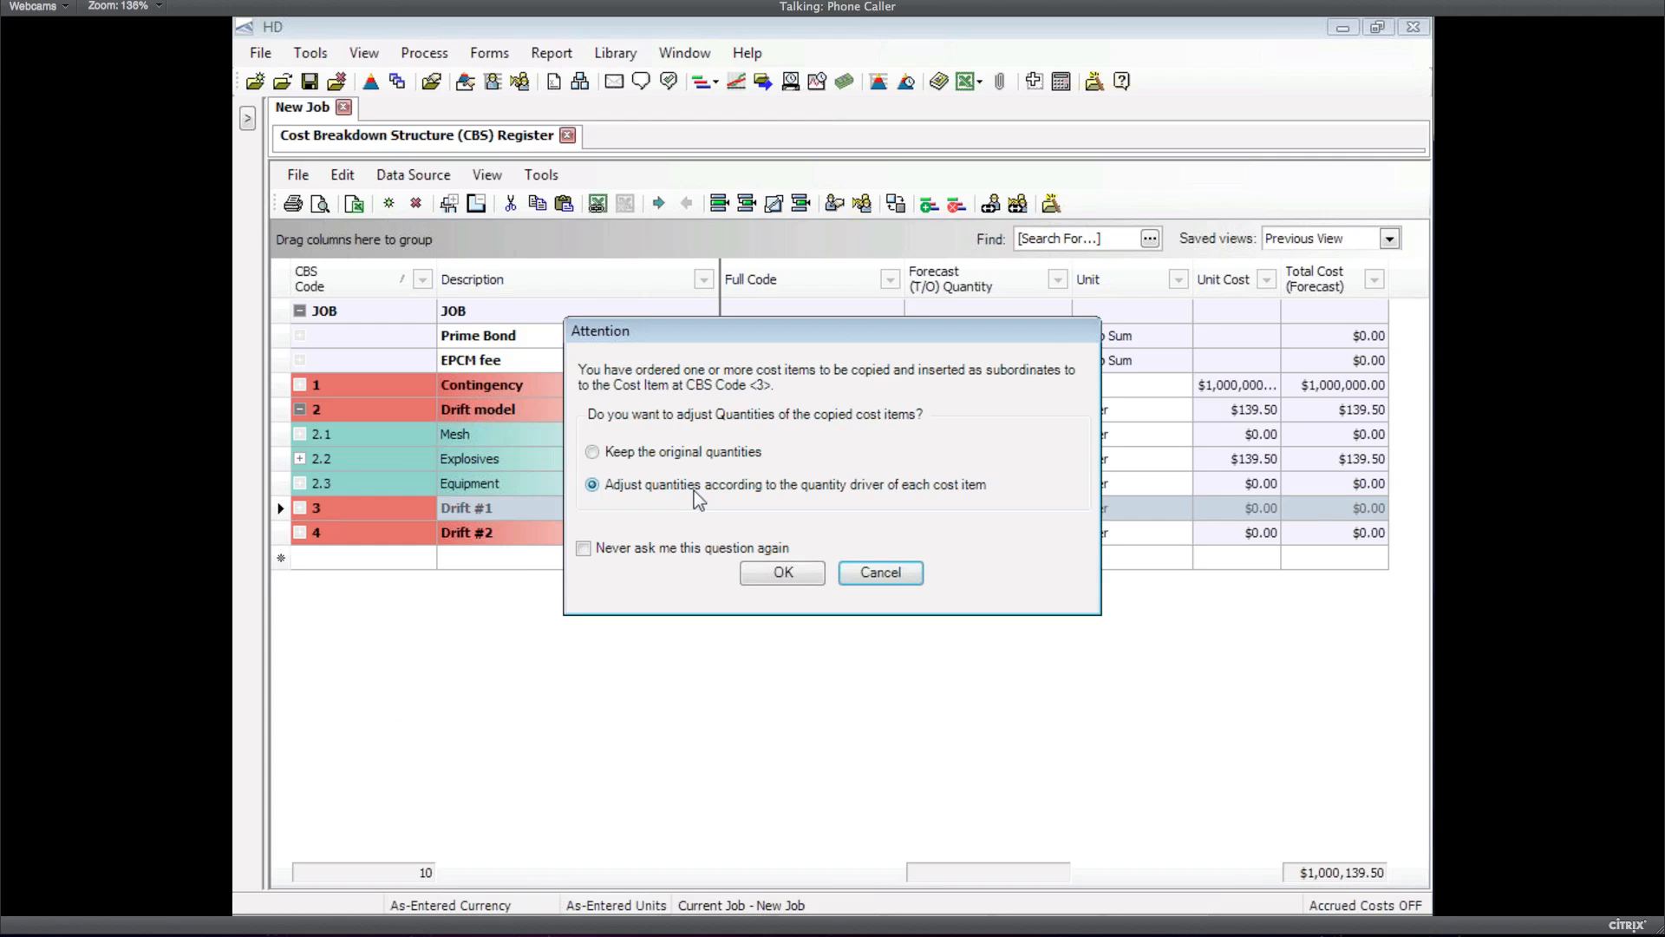
click(785, 571)
click(785, 572)
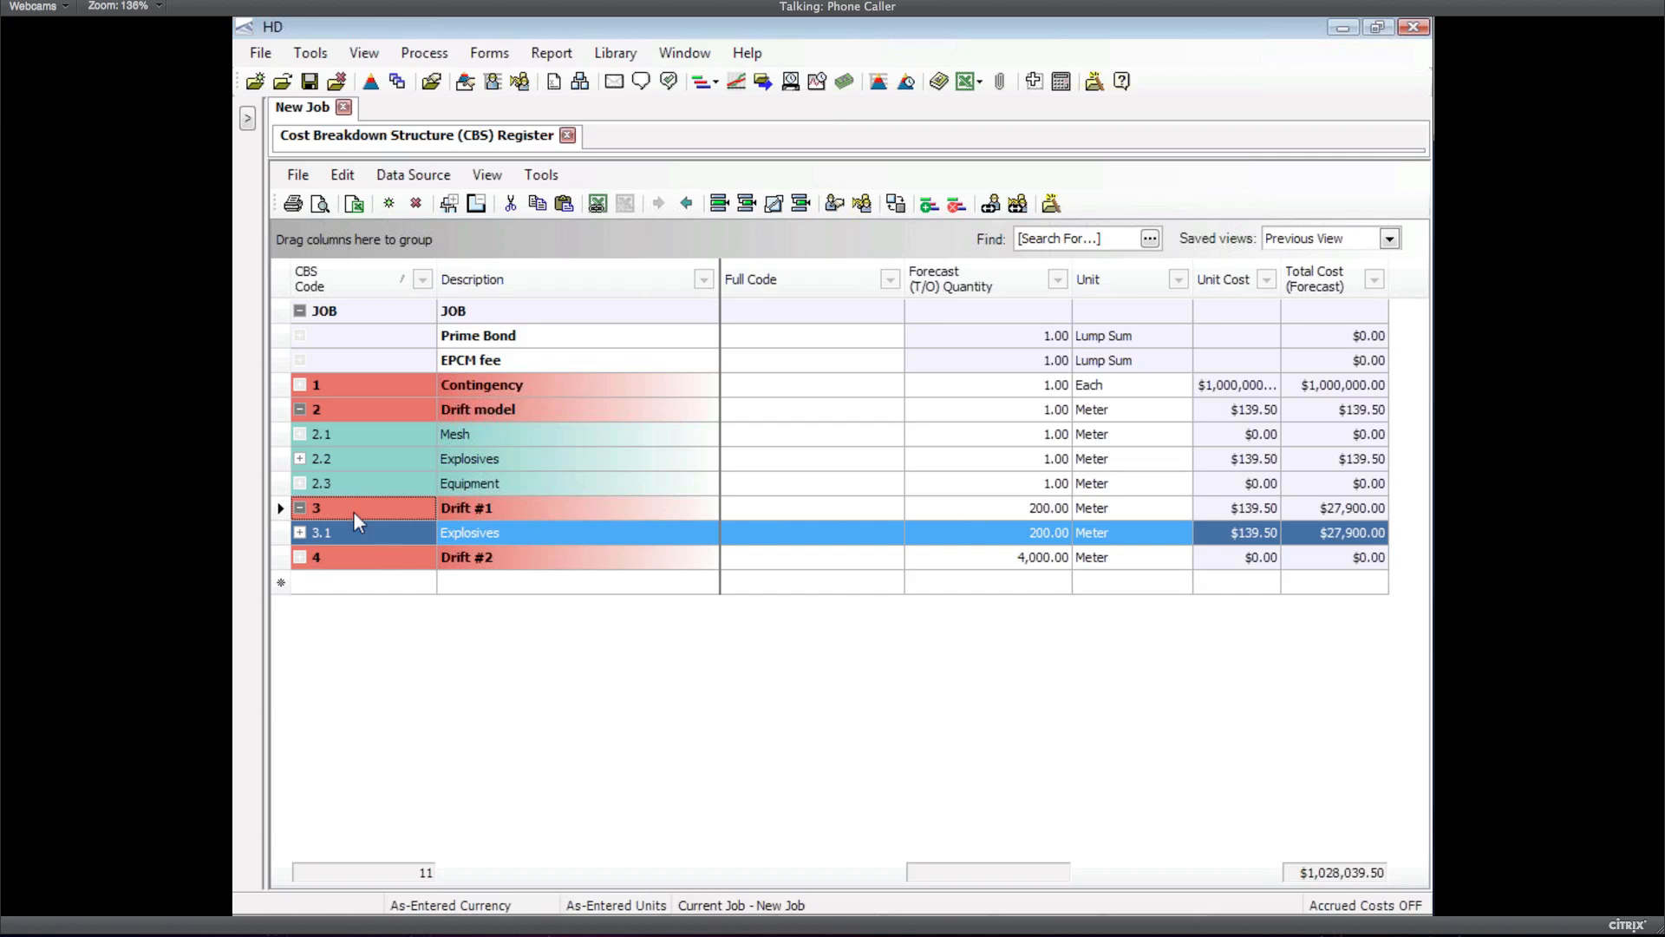
click(305, 530)
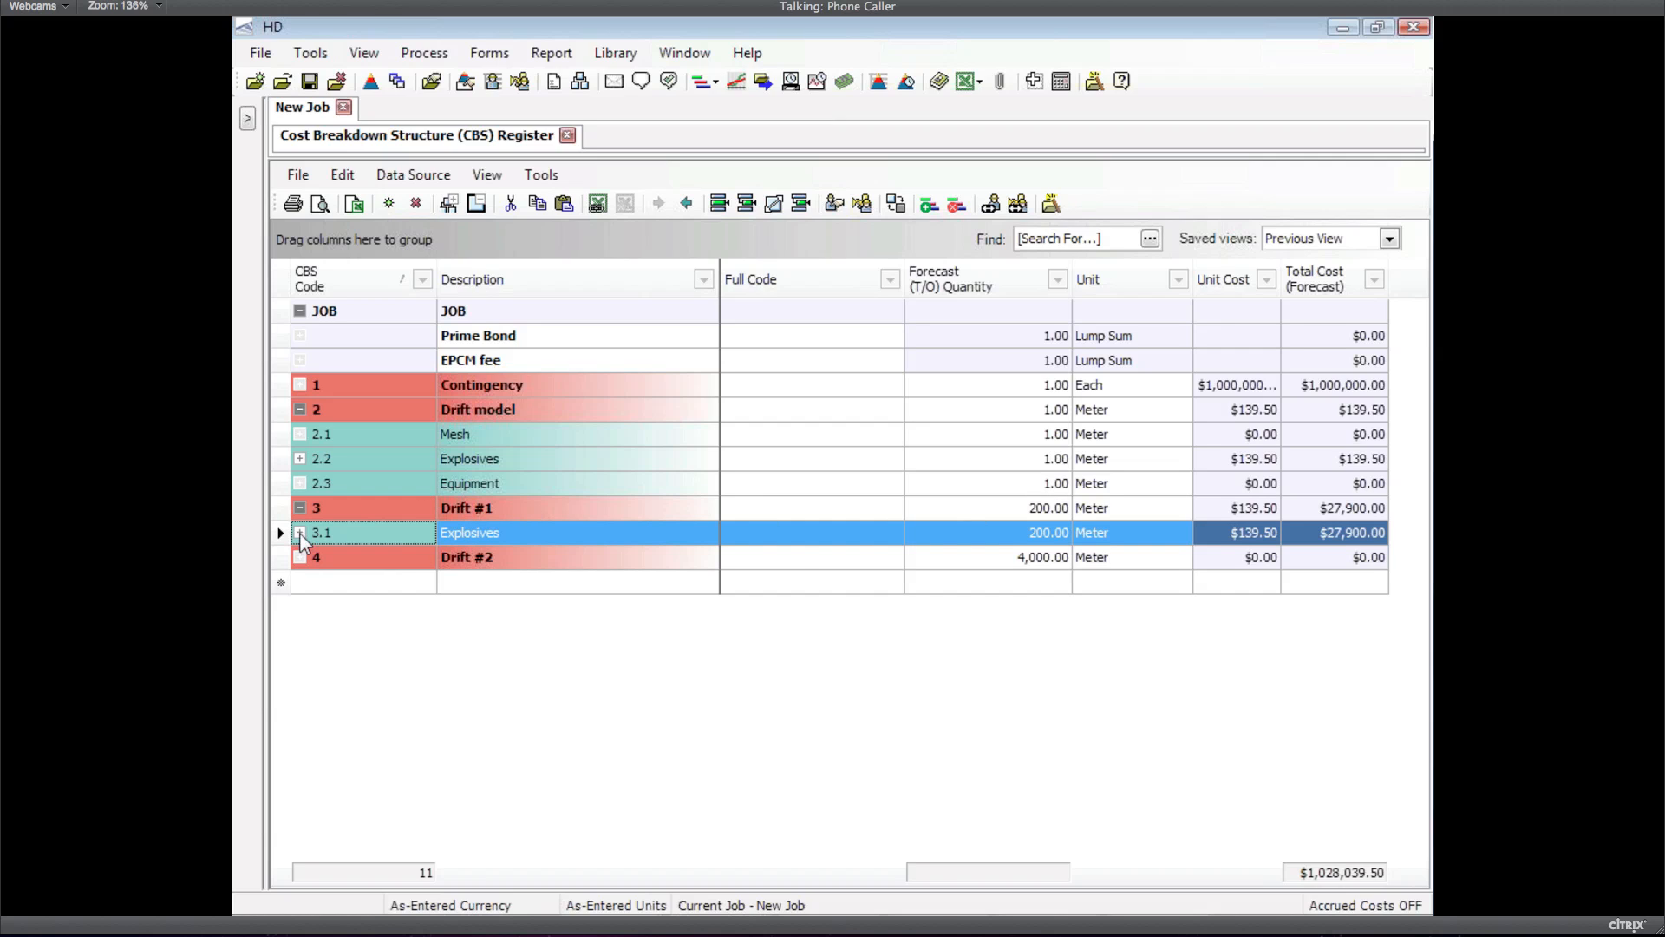
click(300, 534)
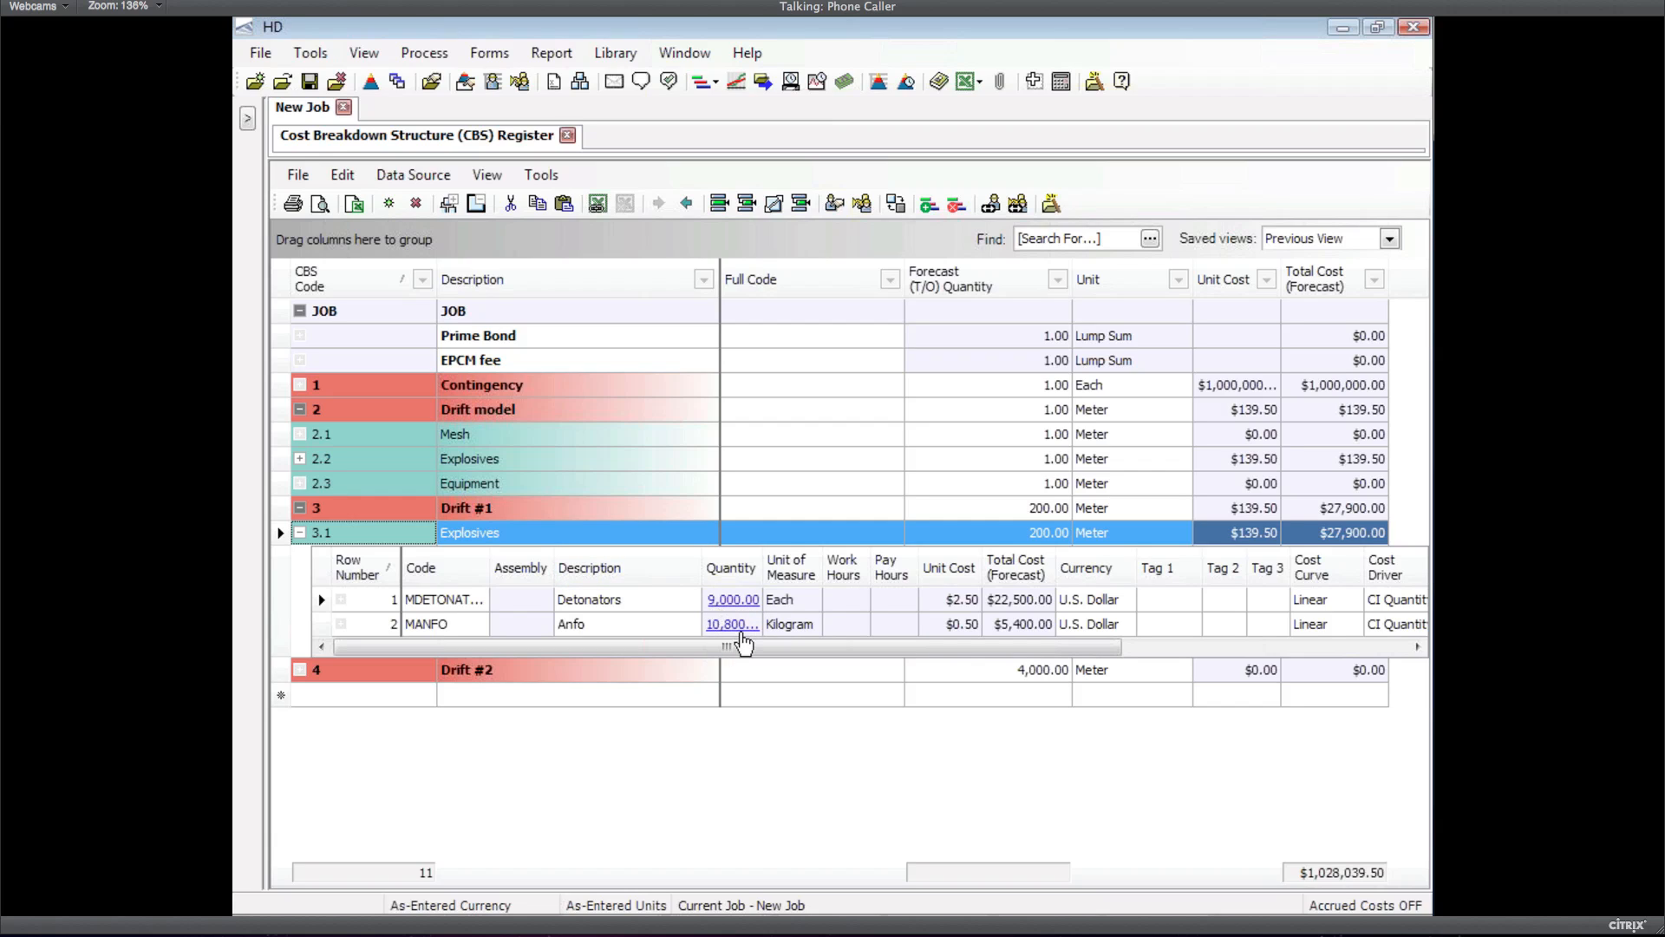
mouse_move(730, 636)
mouse_move(733, 612)
click(299, 532)
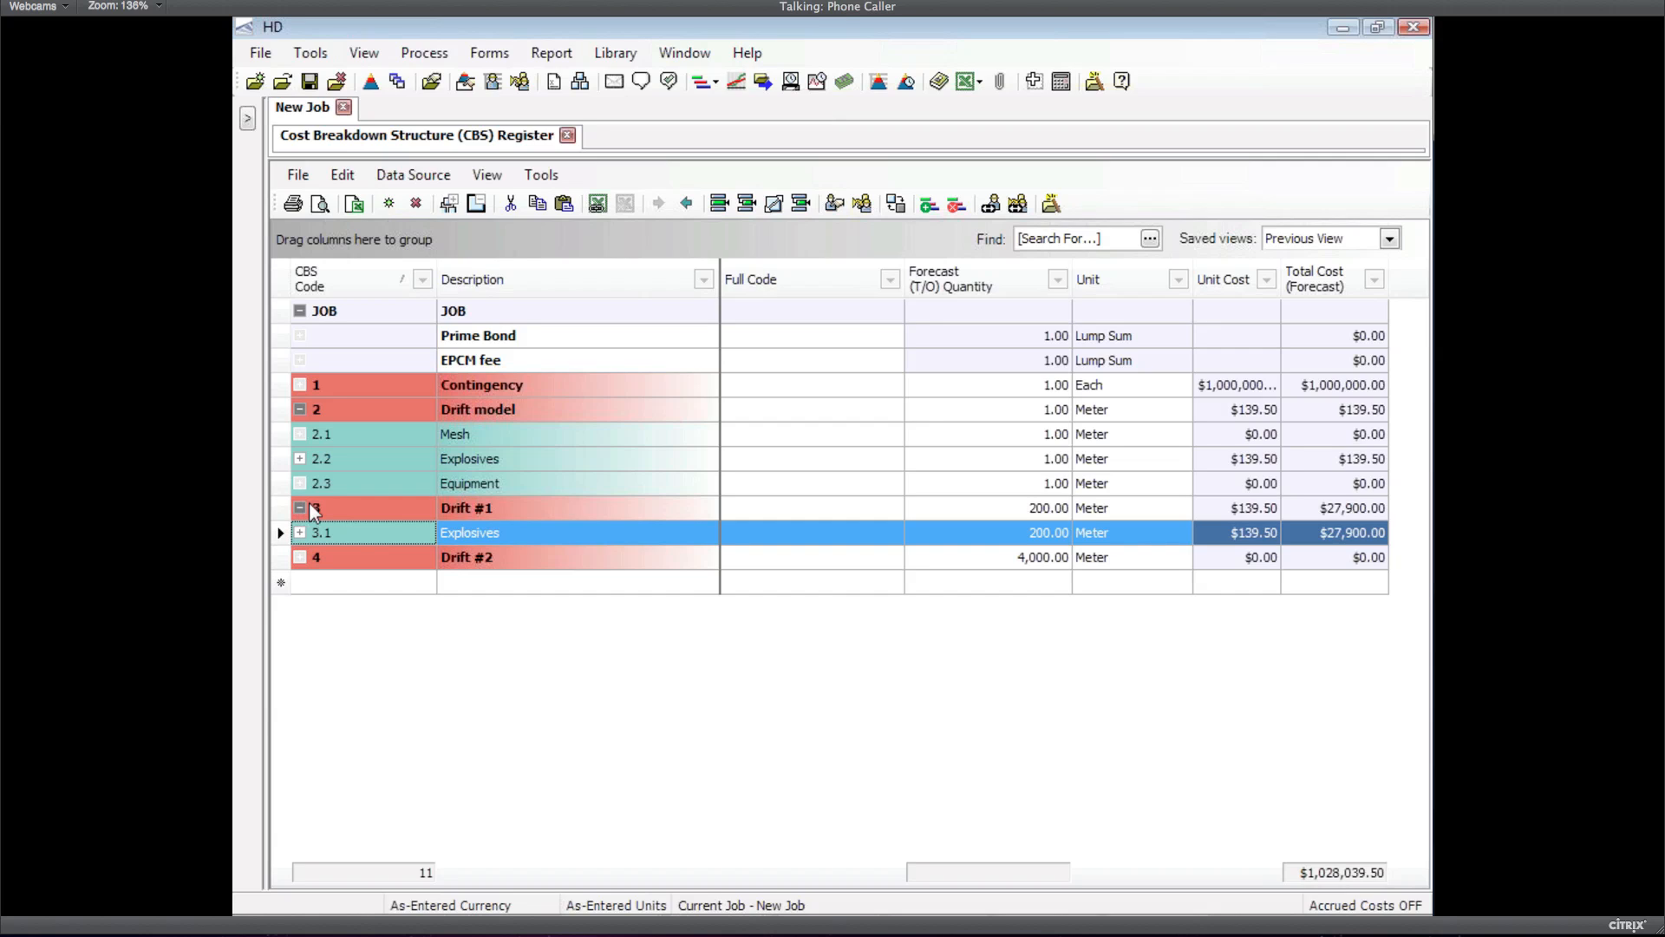
click(278, 436)
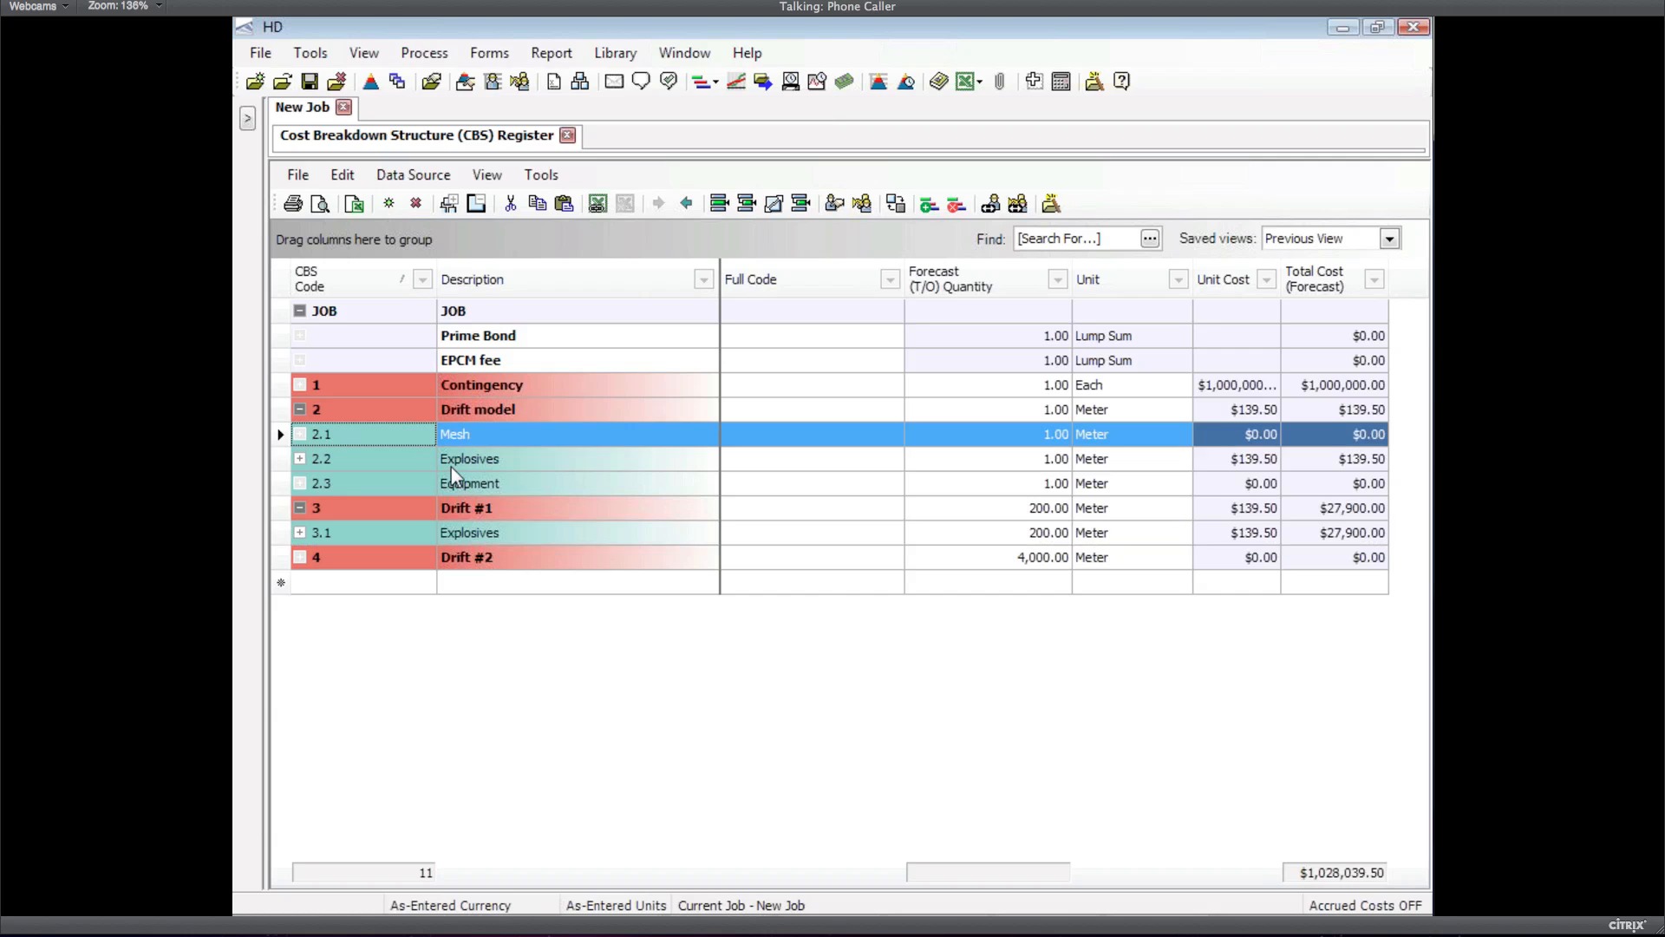
click(1016, 434)
right_click(1016, 434)
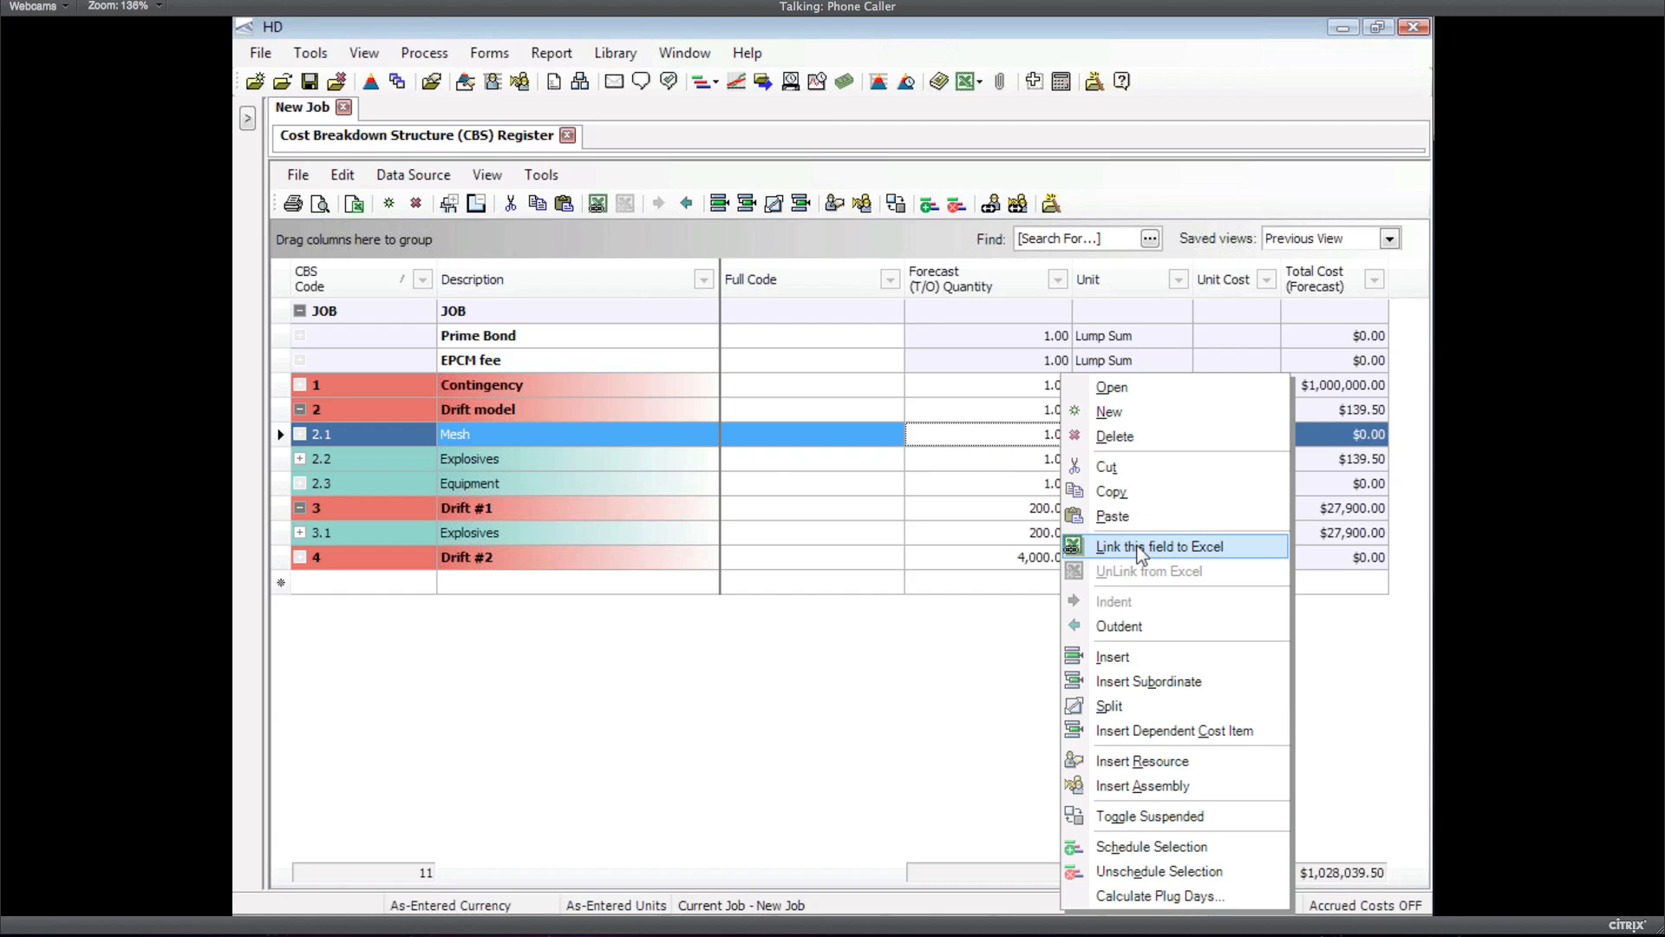
click(282, 438)
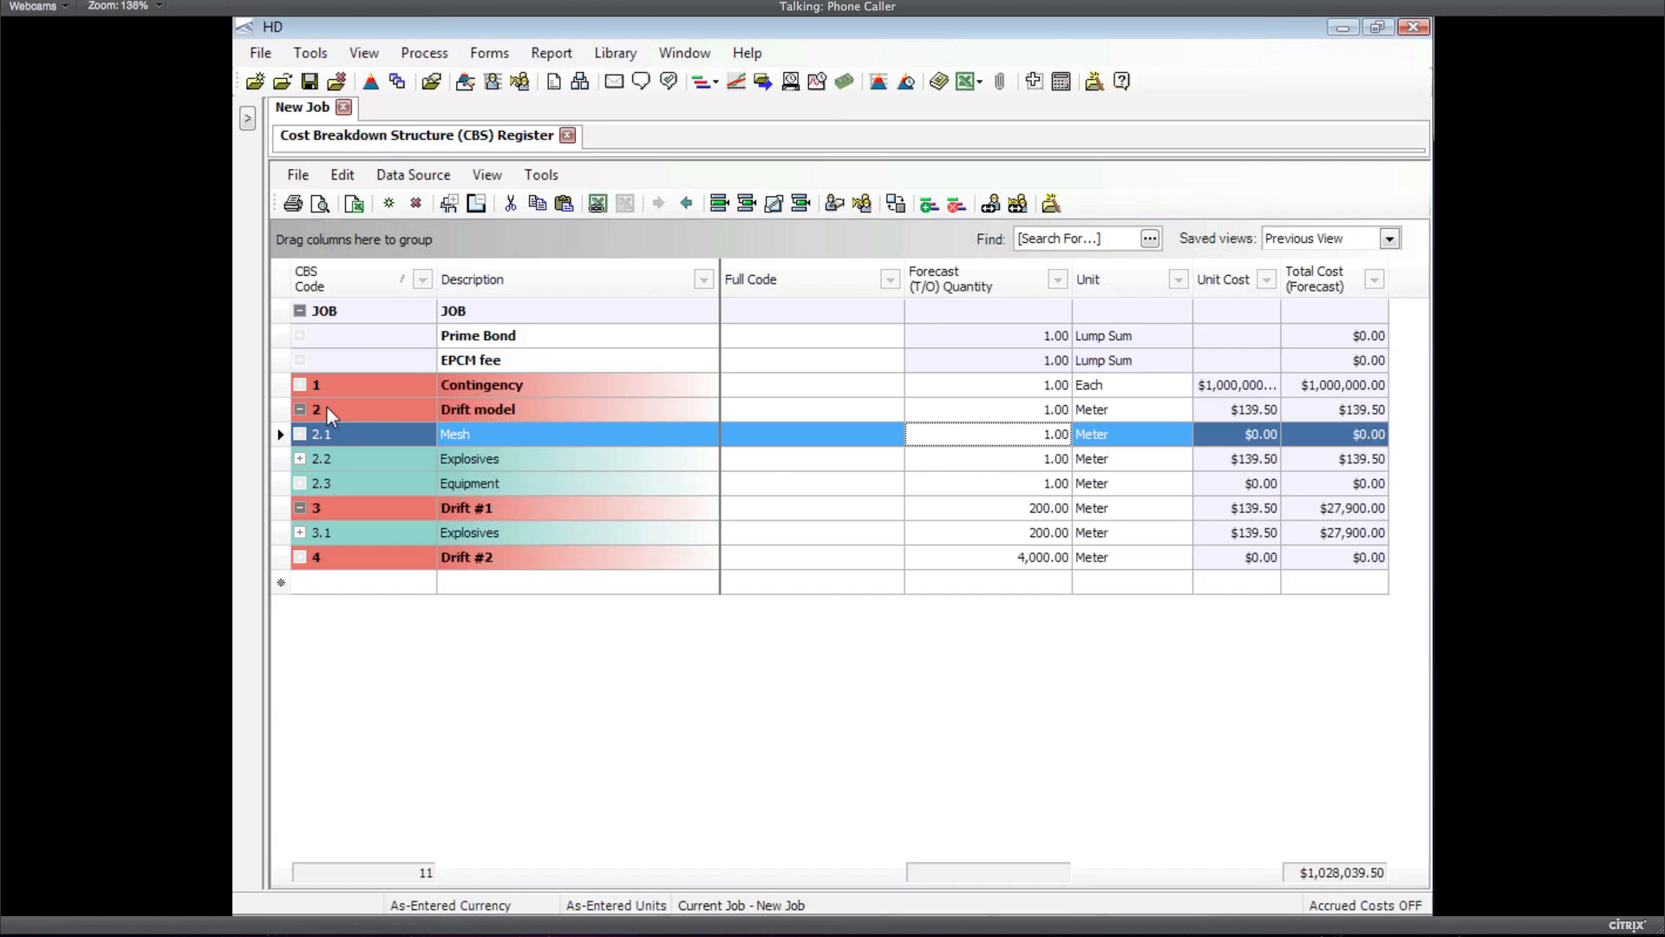
click(302, 464)
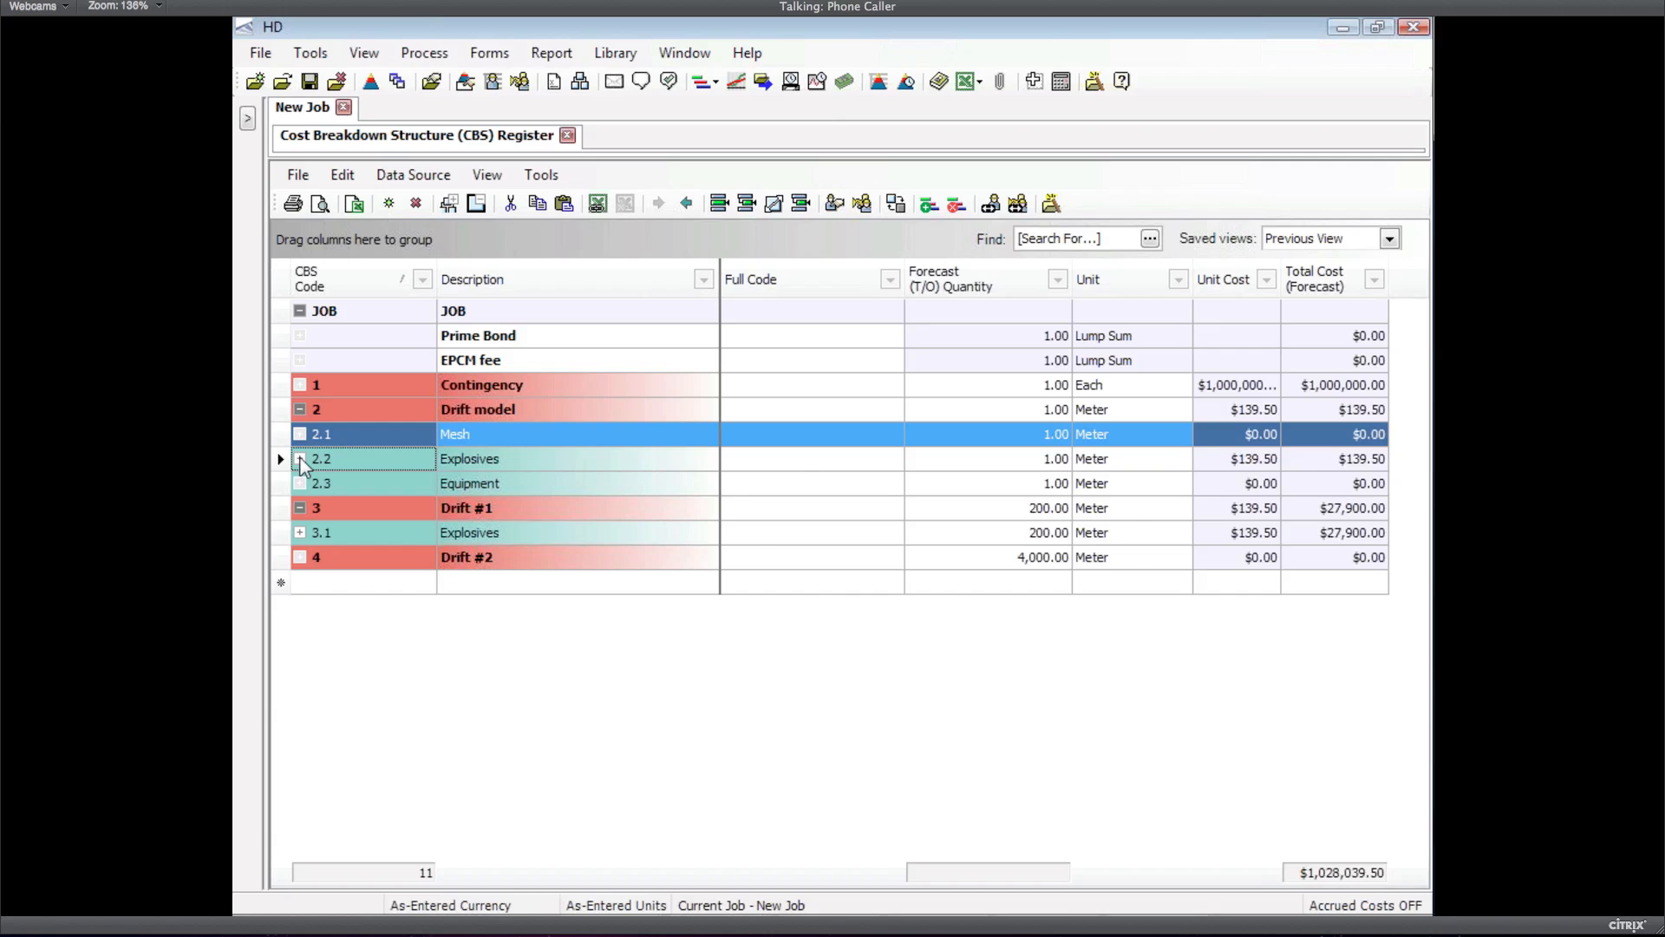
click(301, 464)
mouse_move(720, 539)
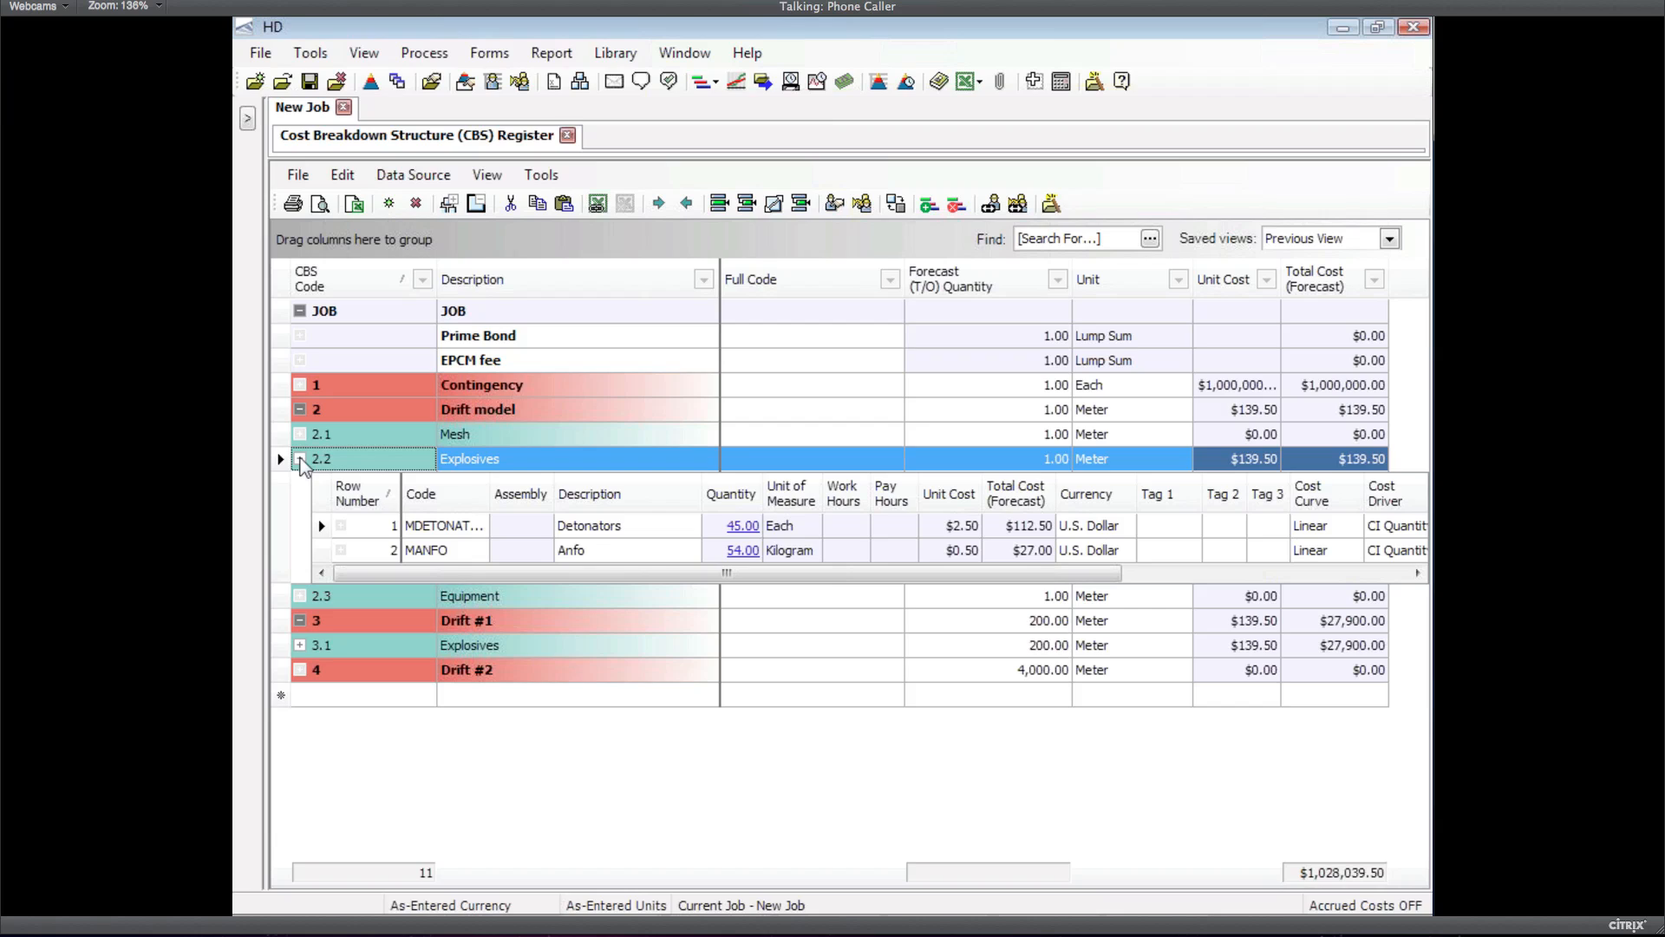
click(300, 459)
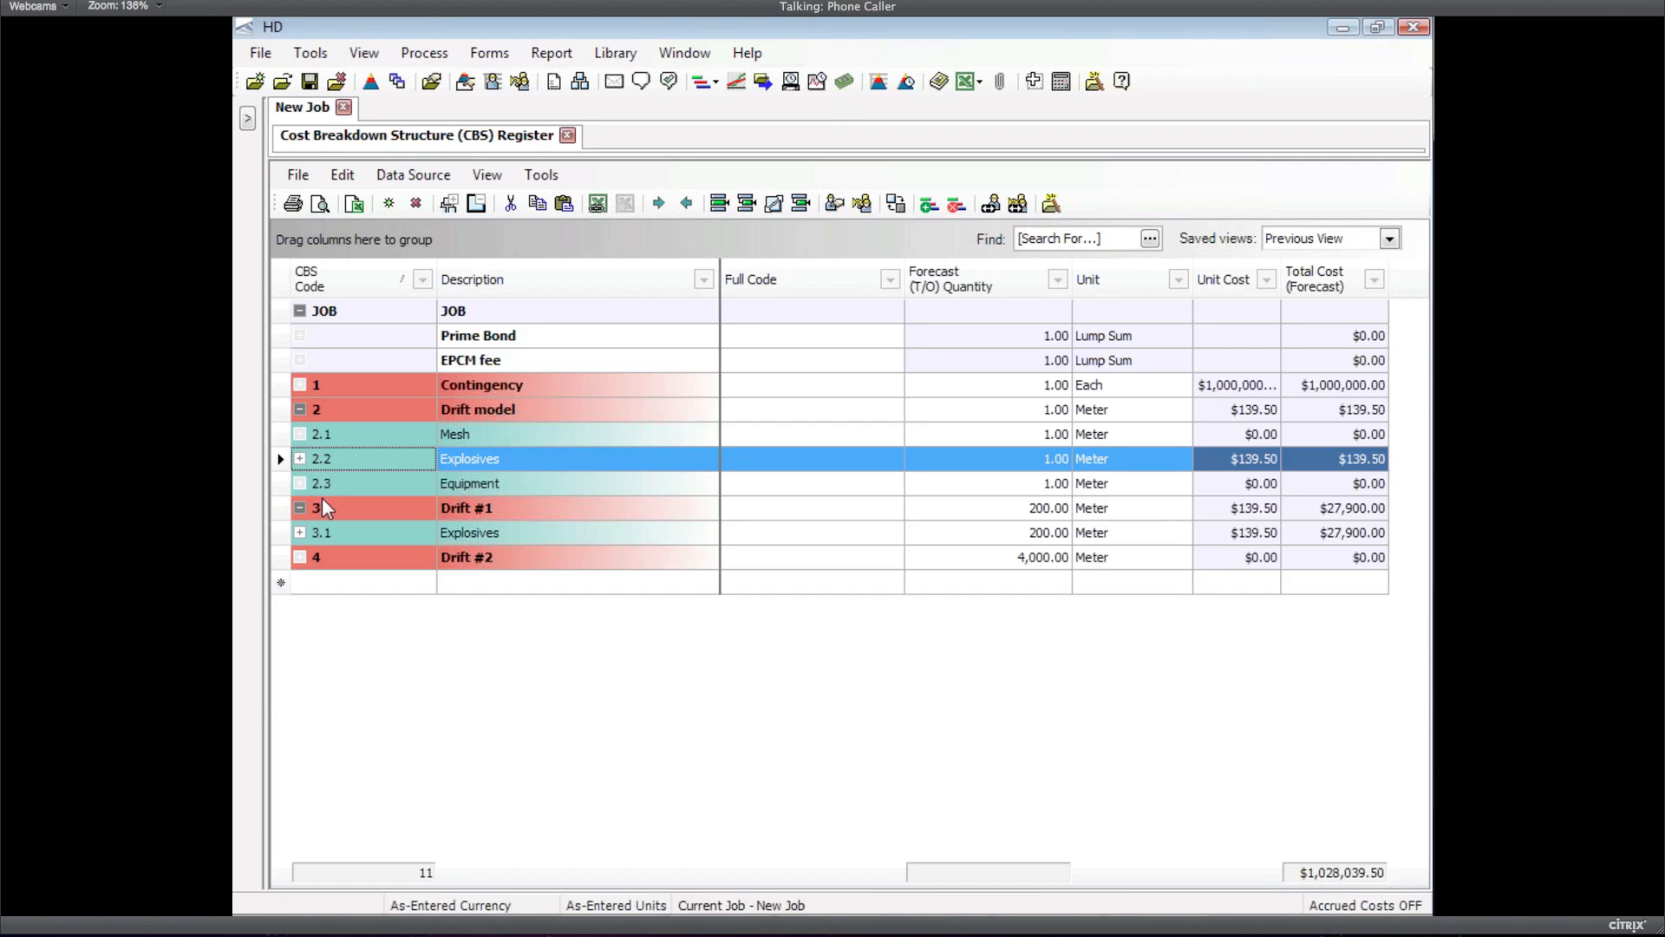
click(284, 531)
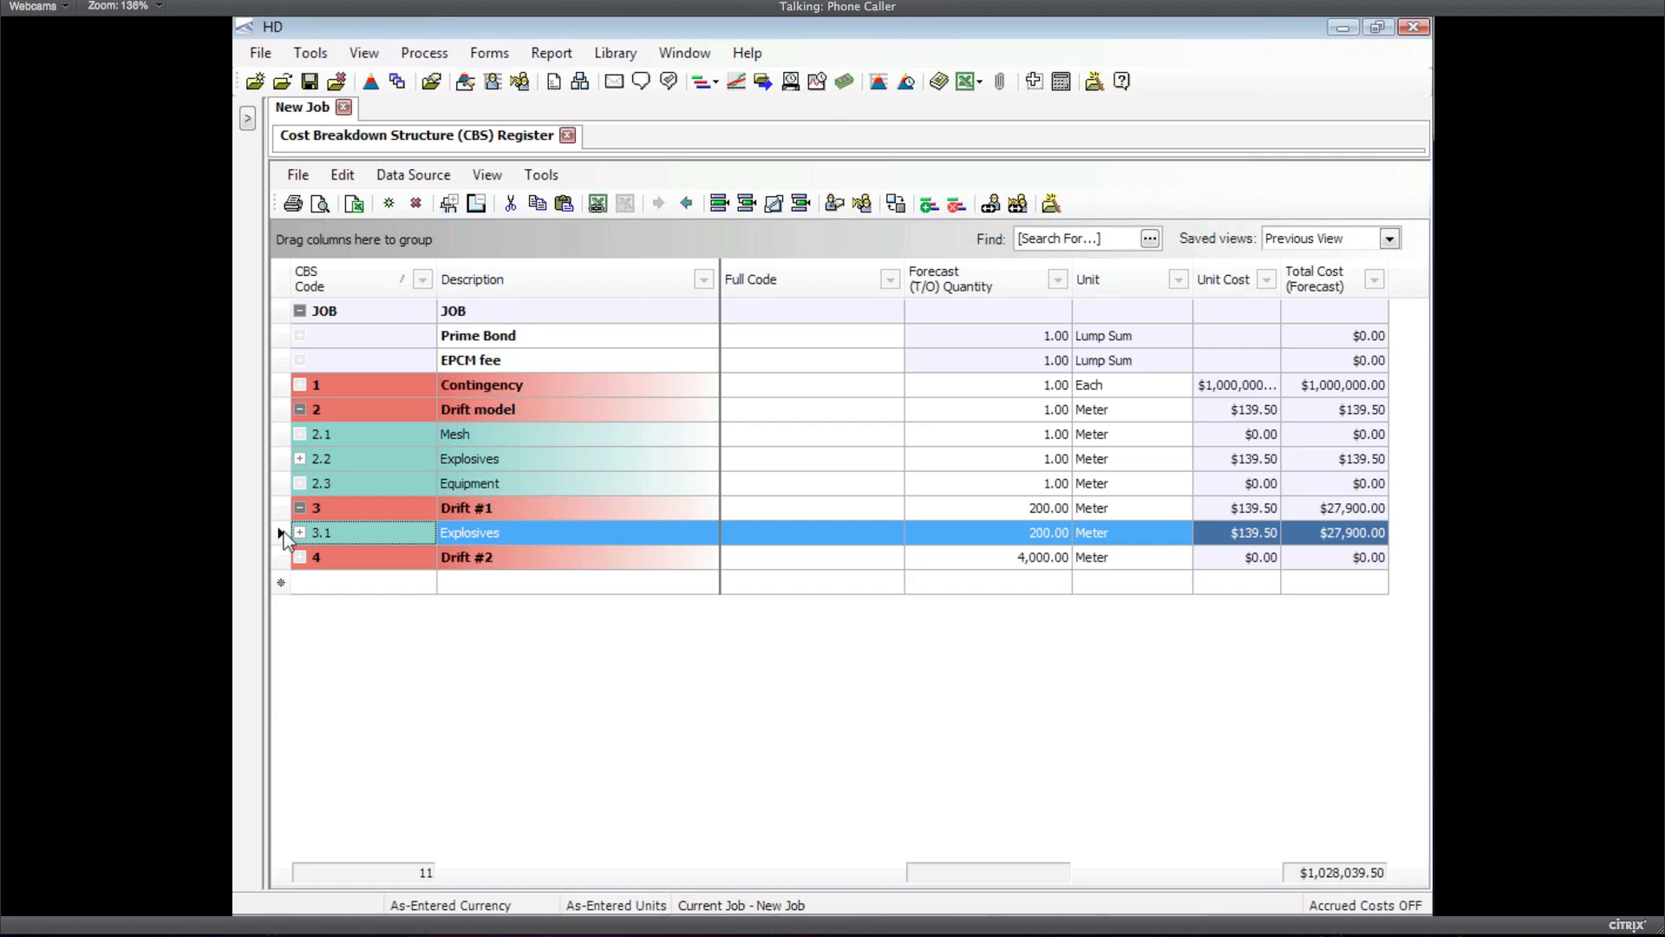
Drag 3.1 Explosives onto Drift #2, scaling by driver to 4,000 meters ($558,000.00)
drag(323, 539, 335, 565)
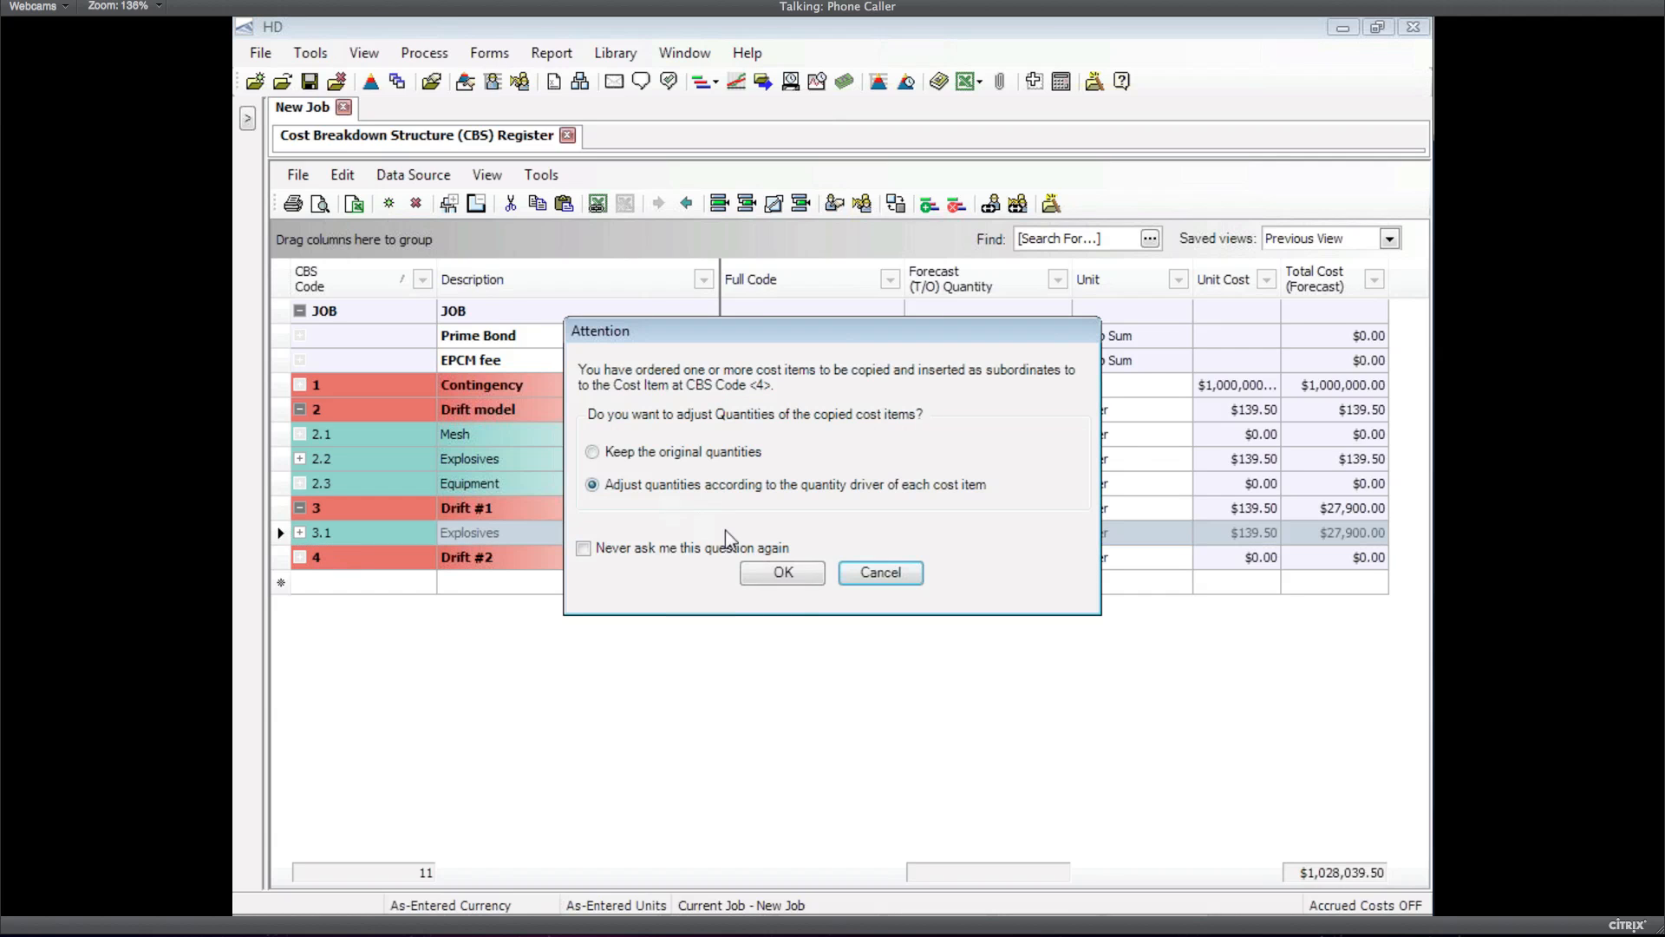
click(783, 574)
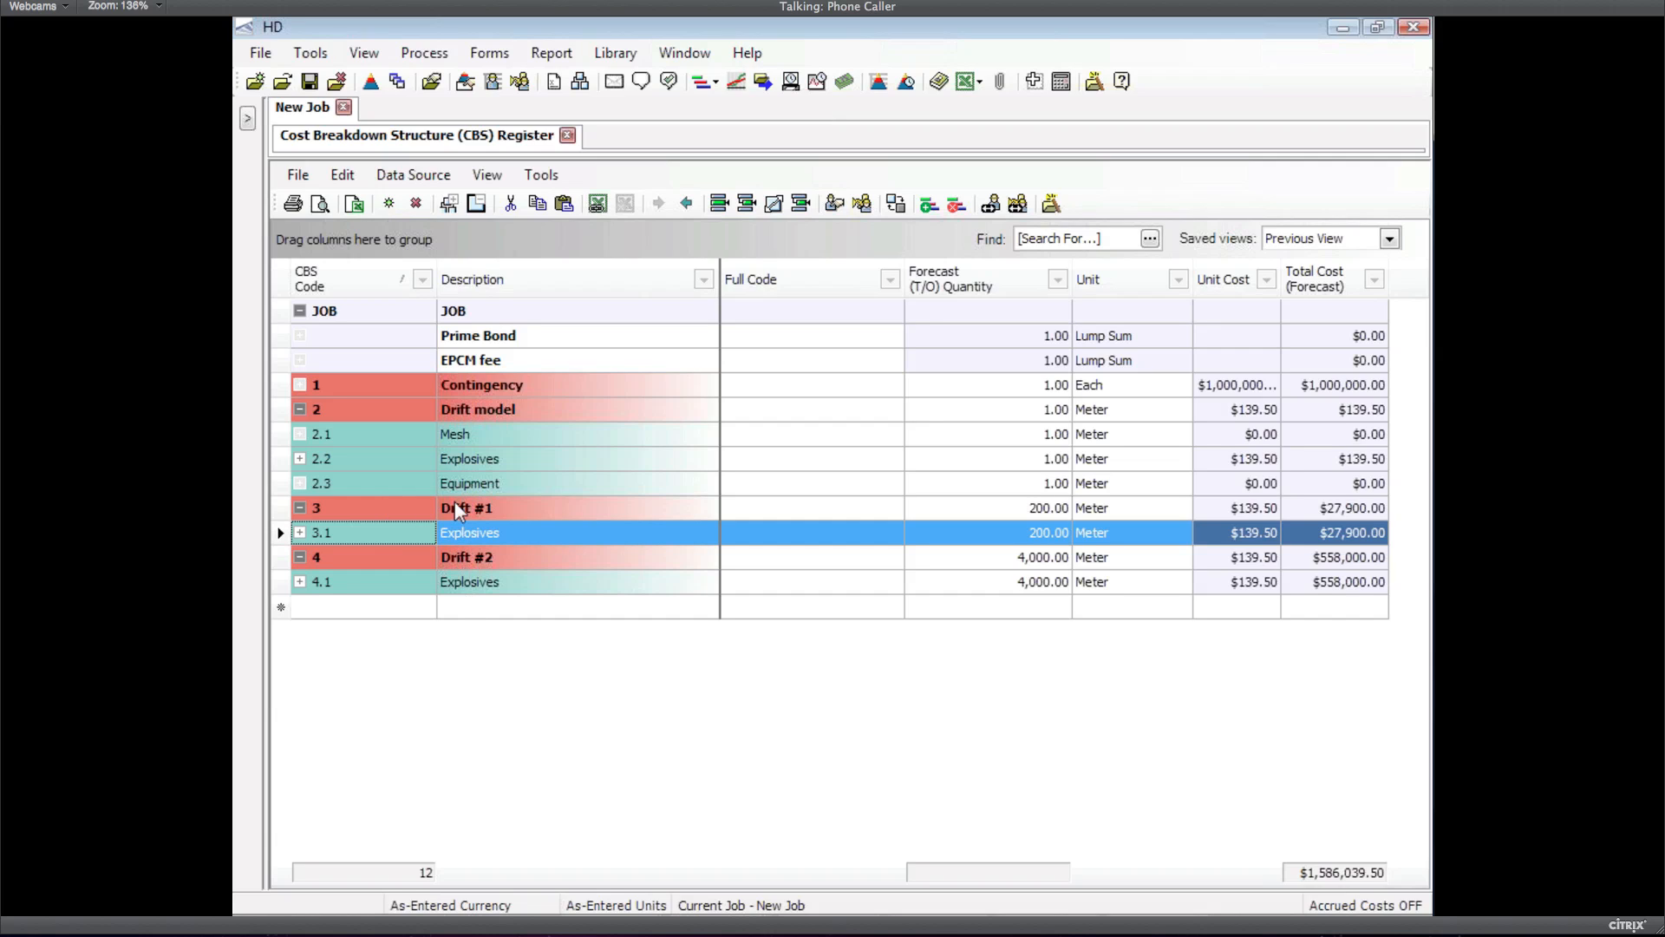
Expand 3.1 and 4.1 Explosives to compare Detonators ($22,500 vs $450,000) and Anfo ($5,400 vs $108,000)
click(301, 534)
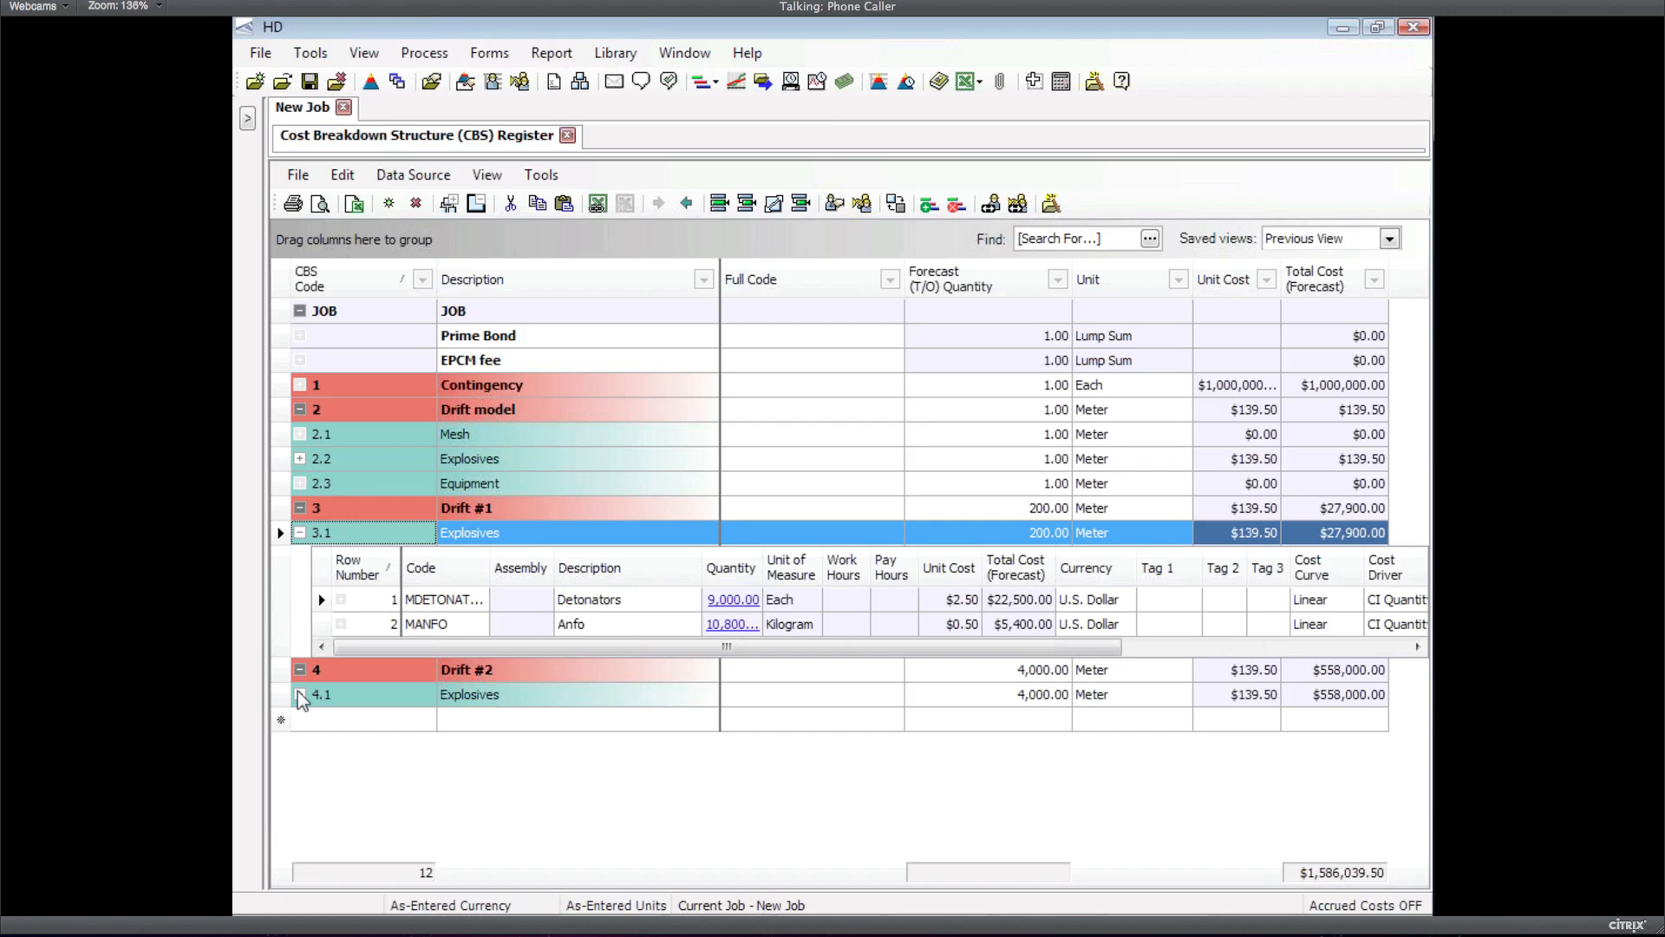
click(300, 697)
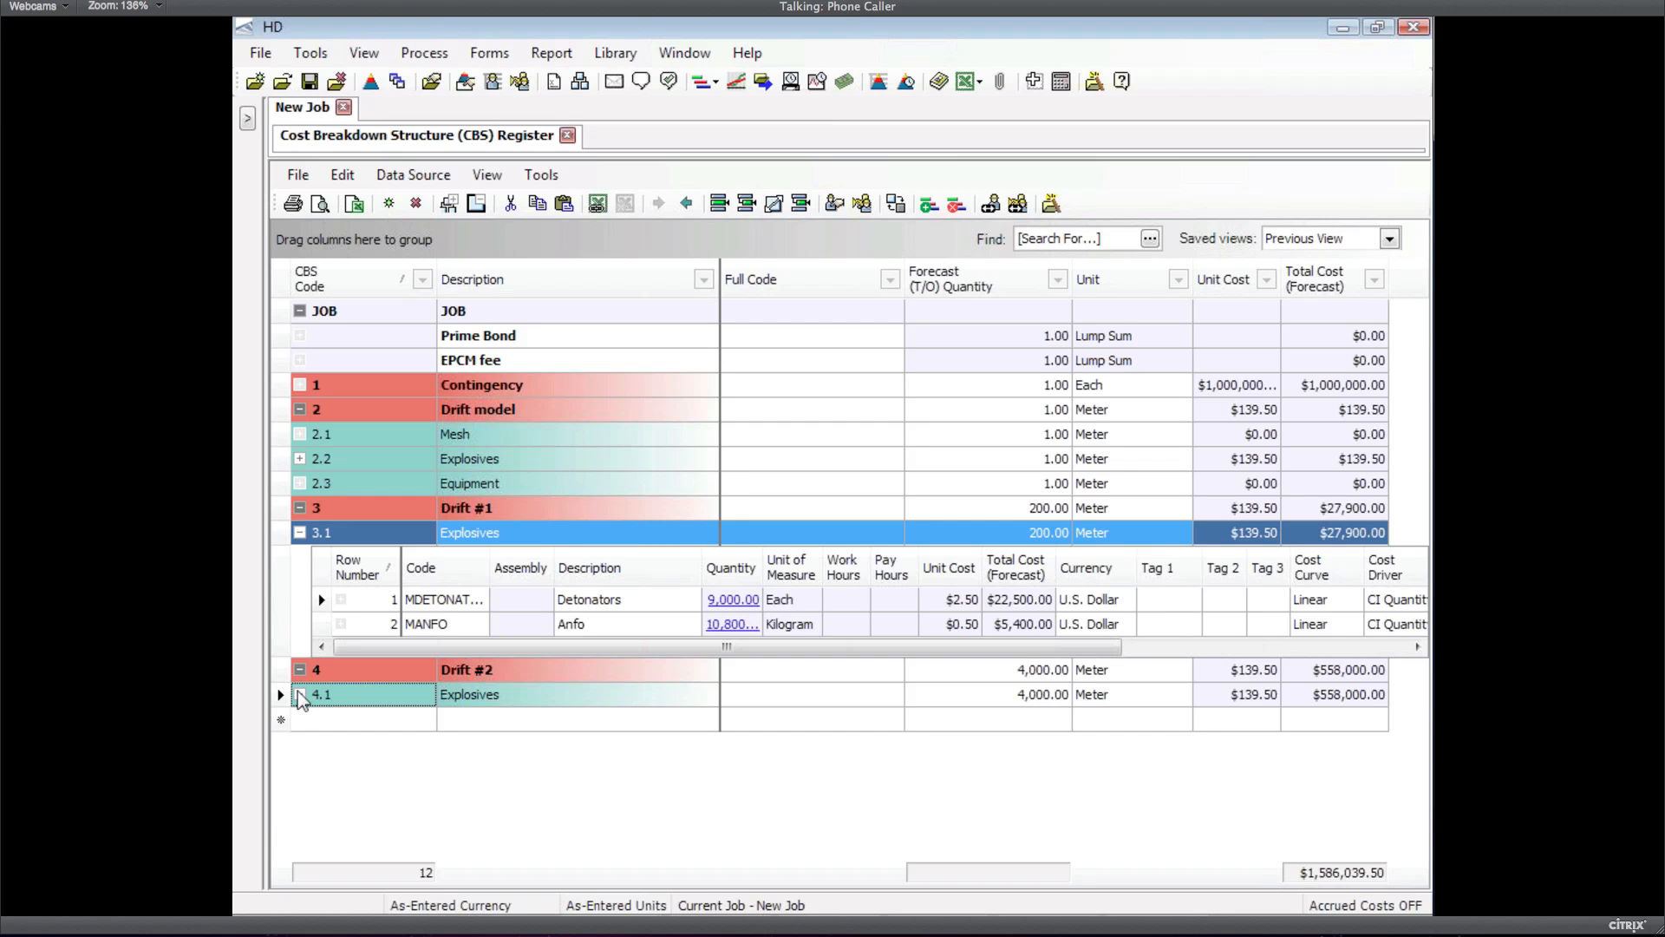
click(300, 695)
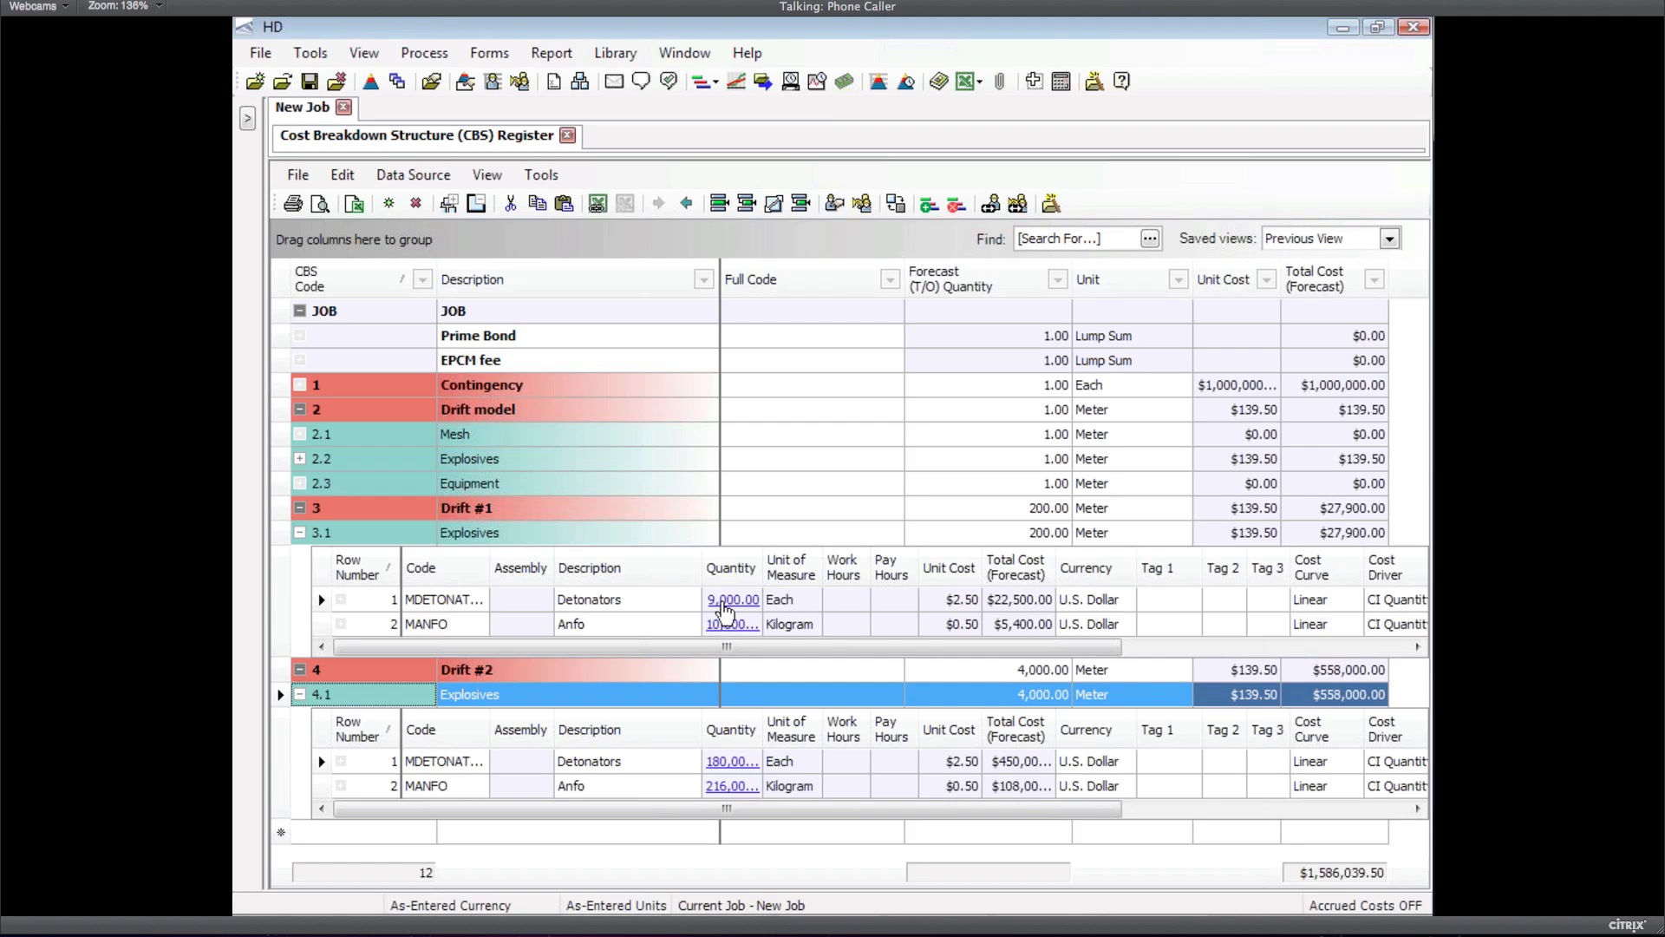
mouse_move(730, 603)
Jump to the Detonators quantity's Excel cell and set the waste factors to 50%
click(738, 601)
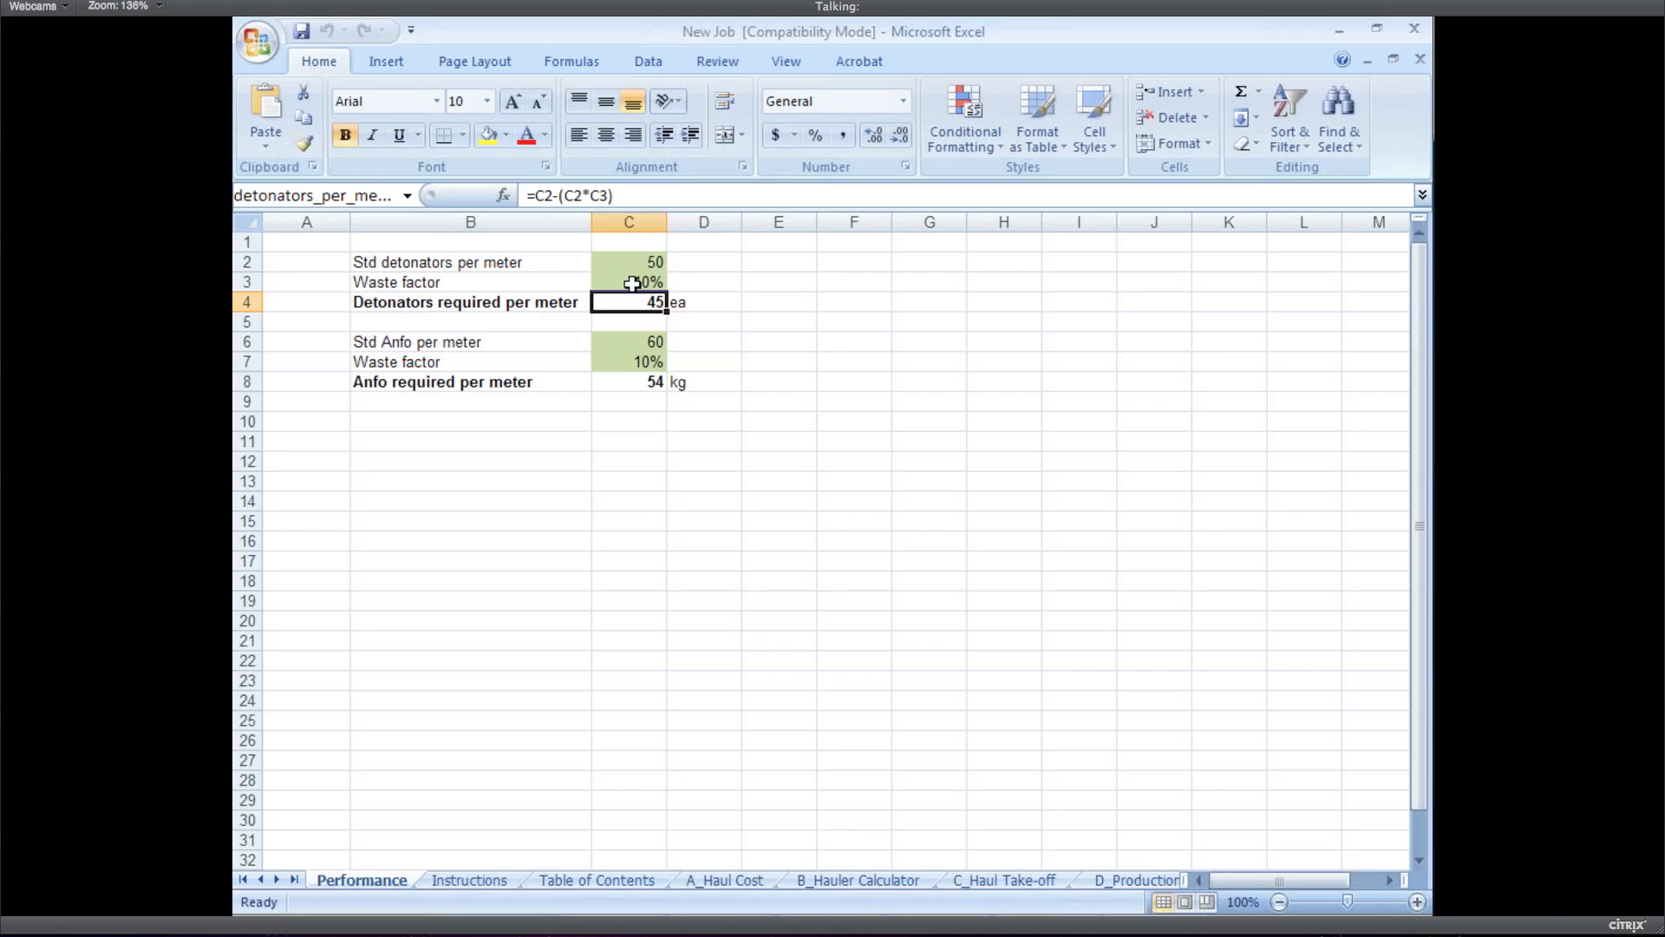
click(630, 282)
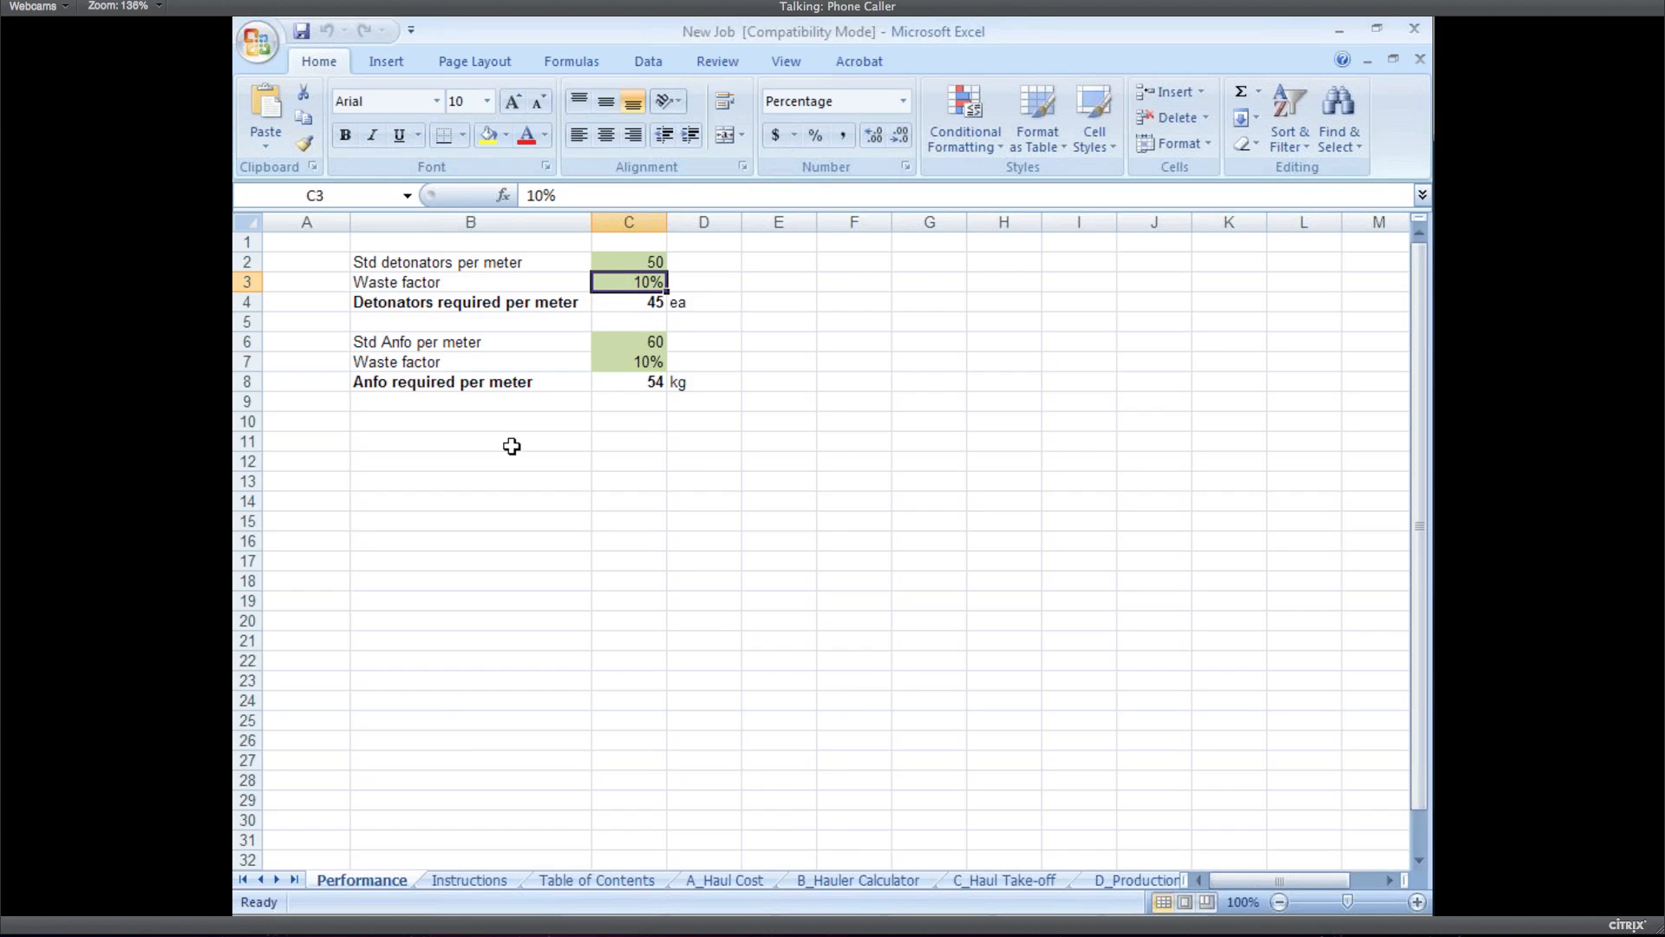
text(5)
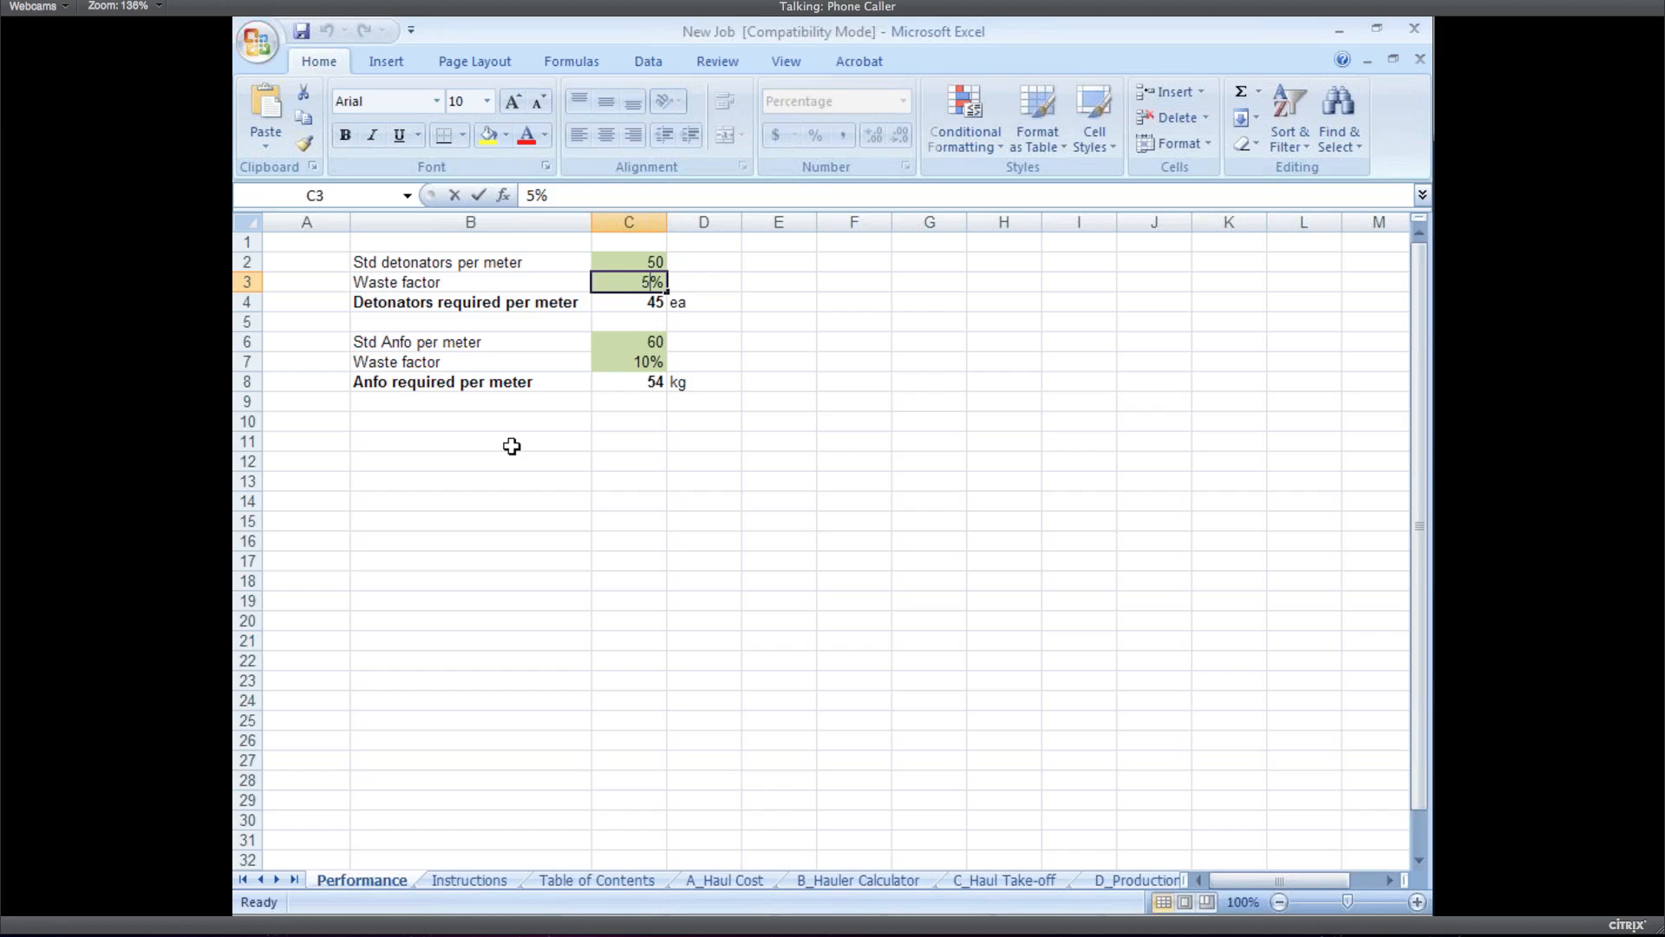
text(0)
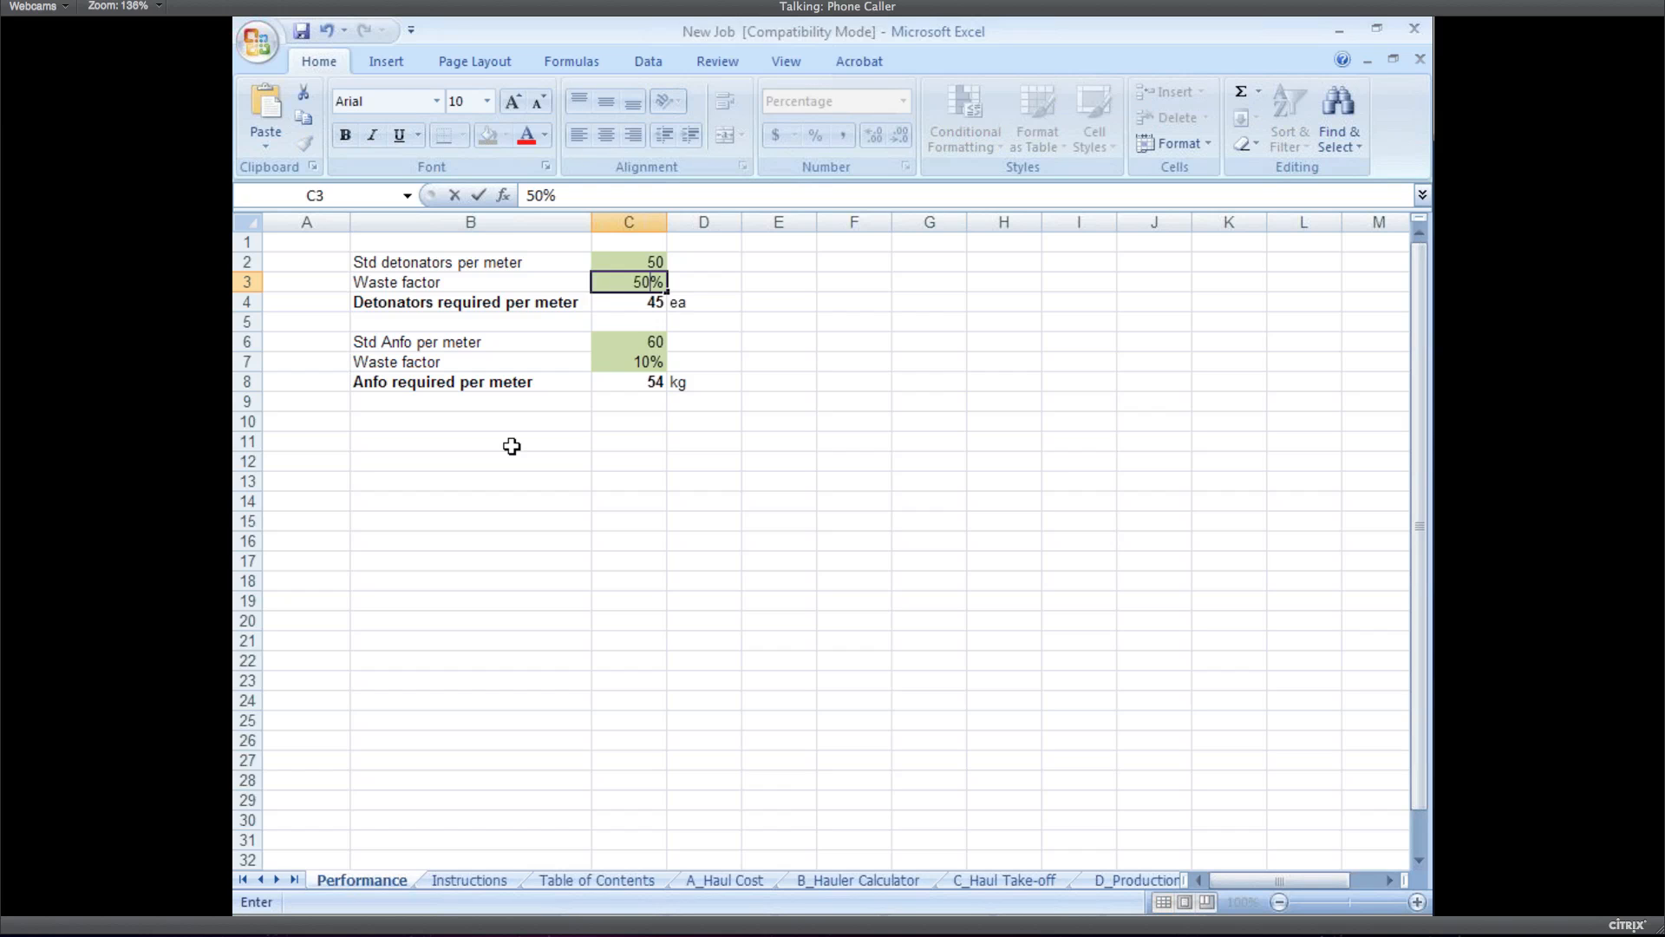
key(Return)
key(Down)
key(Down)
key(Down)
text(50)
key(Return)
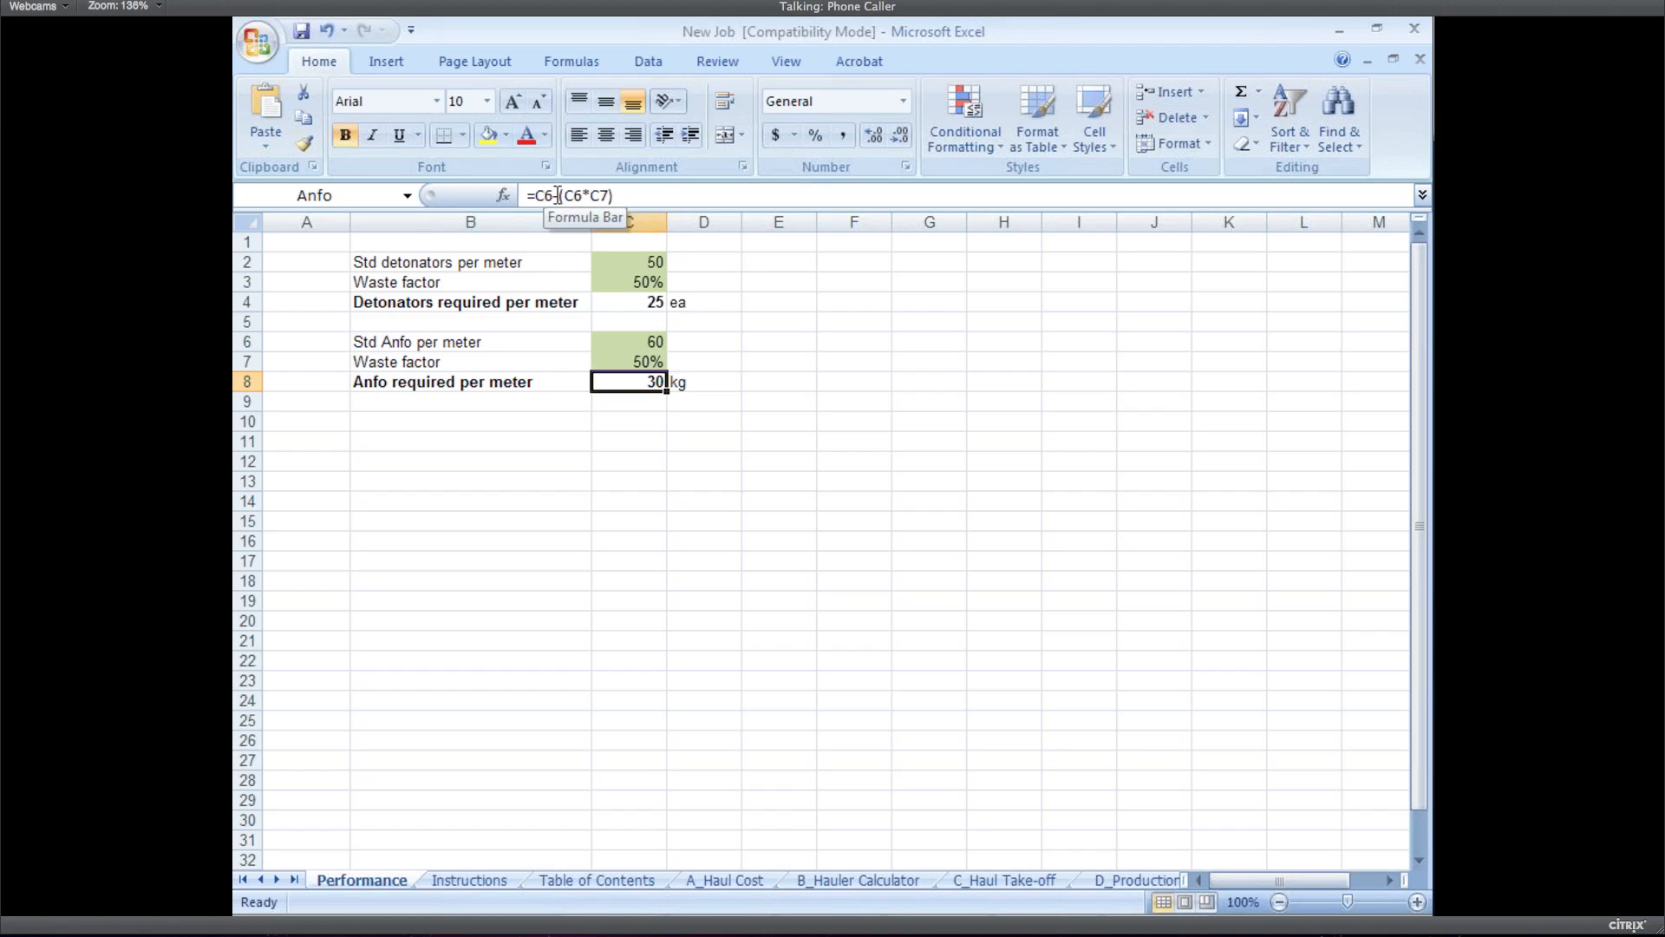
Change the Anfo and detonators formulas from subtracting to adding the waste factor
click(557, 196)
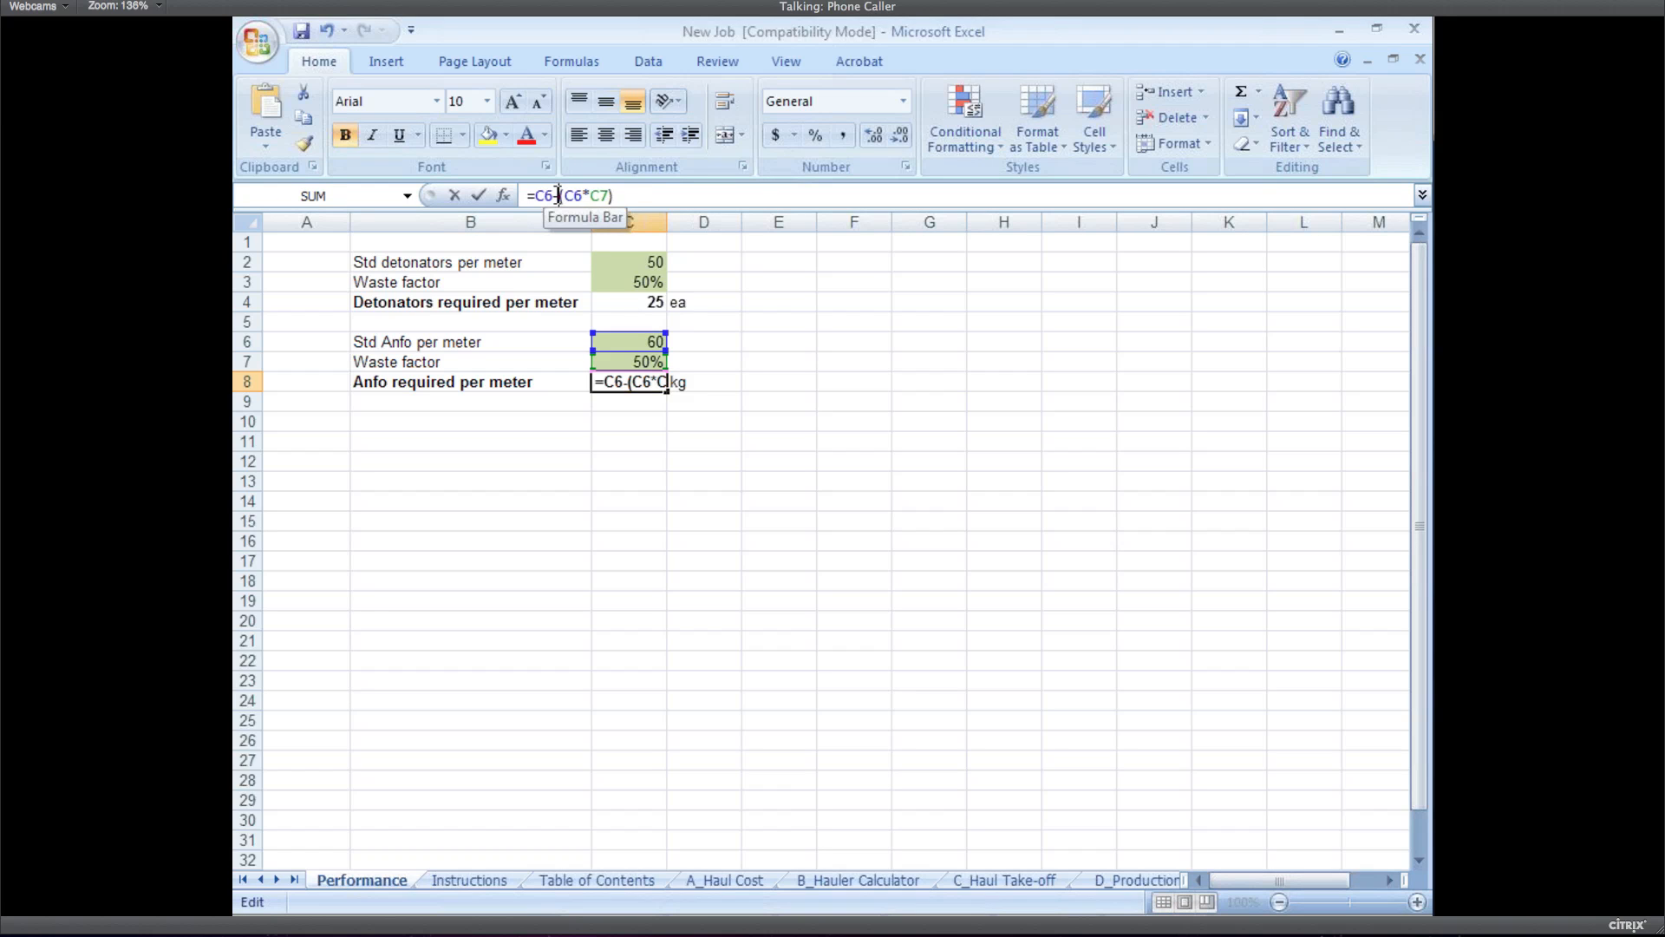
key(BackSpace)
text(+)
key(Return)
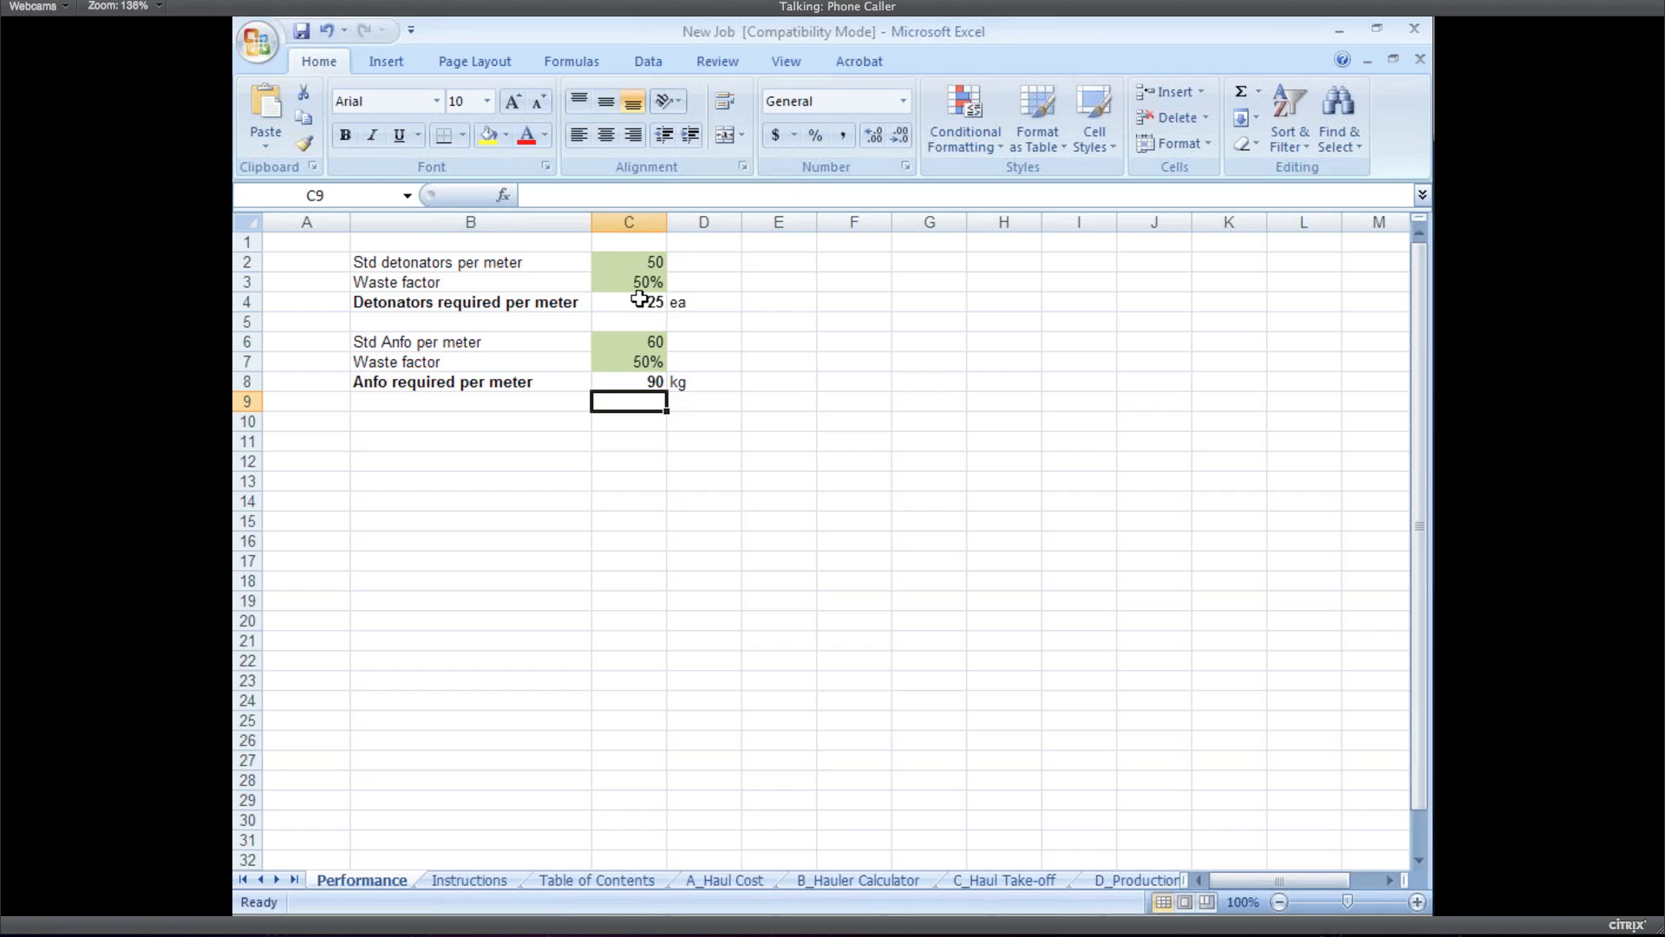
click(640, 299)
double_click(636, 300)
key(BackSpace)
text(+(C2*C3)
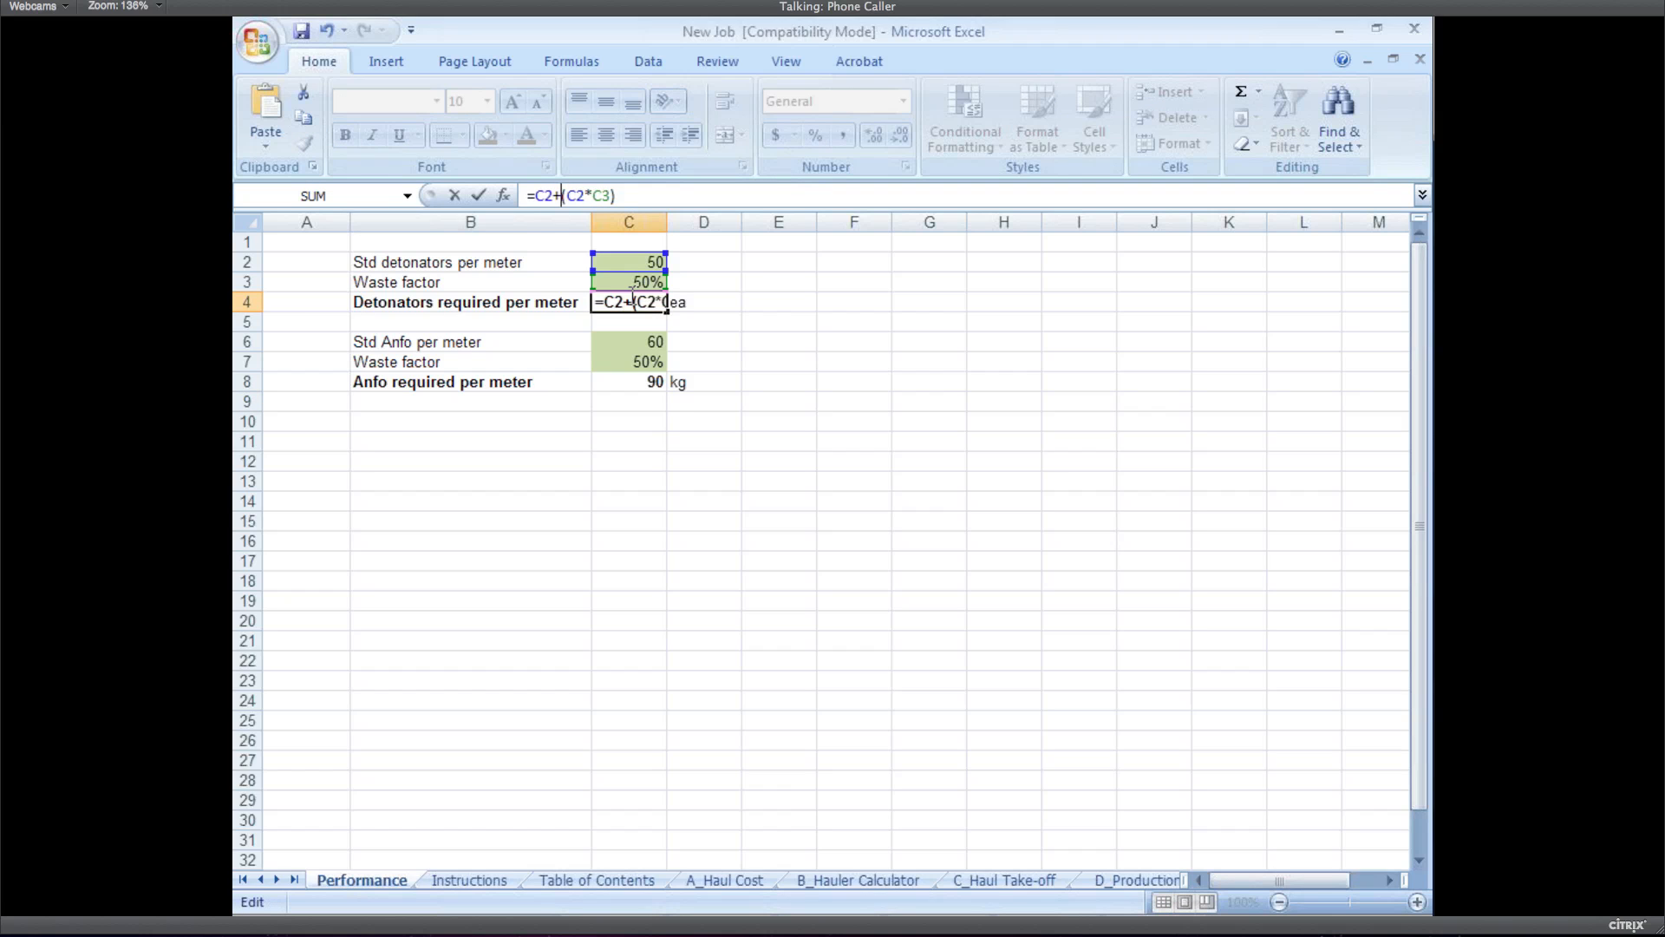
key(Return)
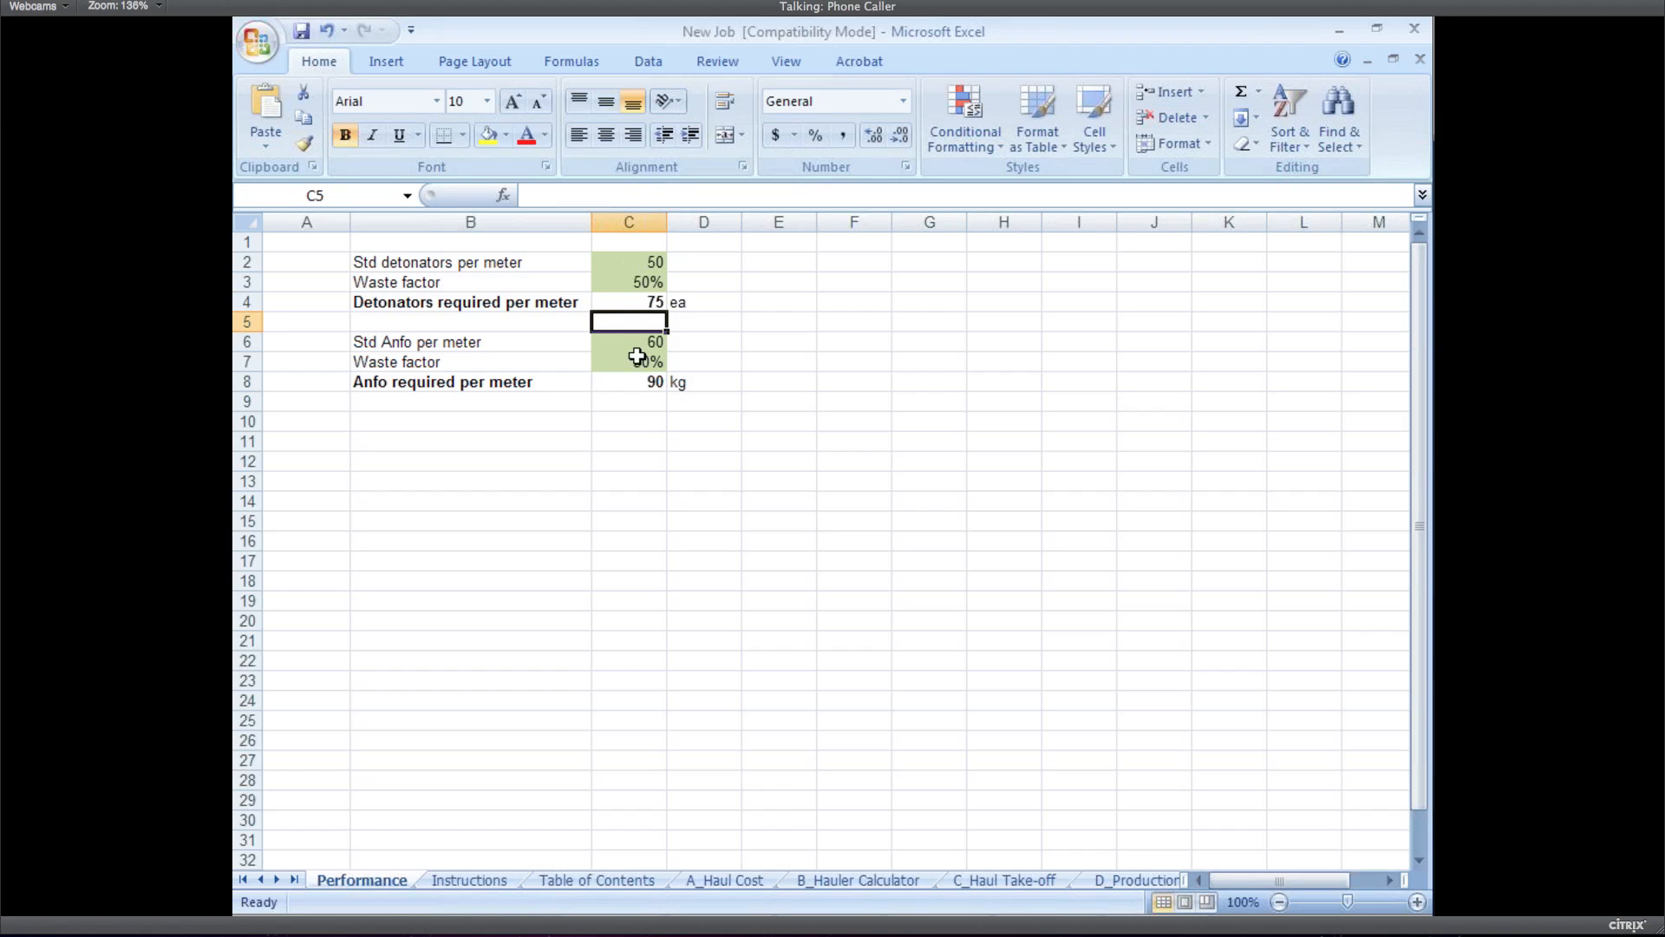
Check the 75 detonators and 90 kg Anfo per meter results, then close Excel past the warning
click(639, 301)
click(651, 386)
click(639, 301)
click(651, 383)
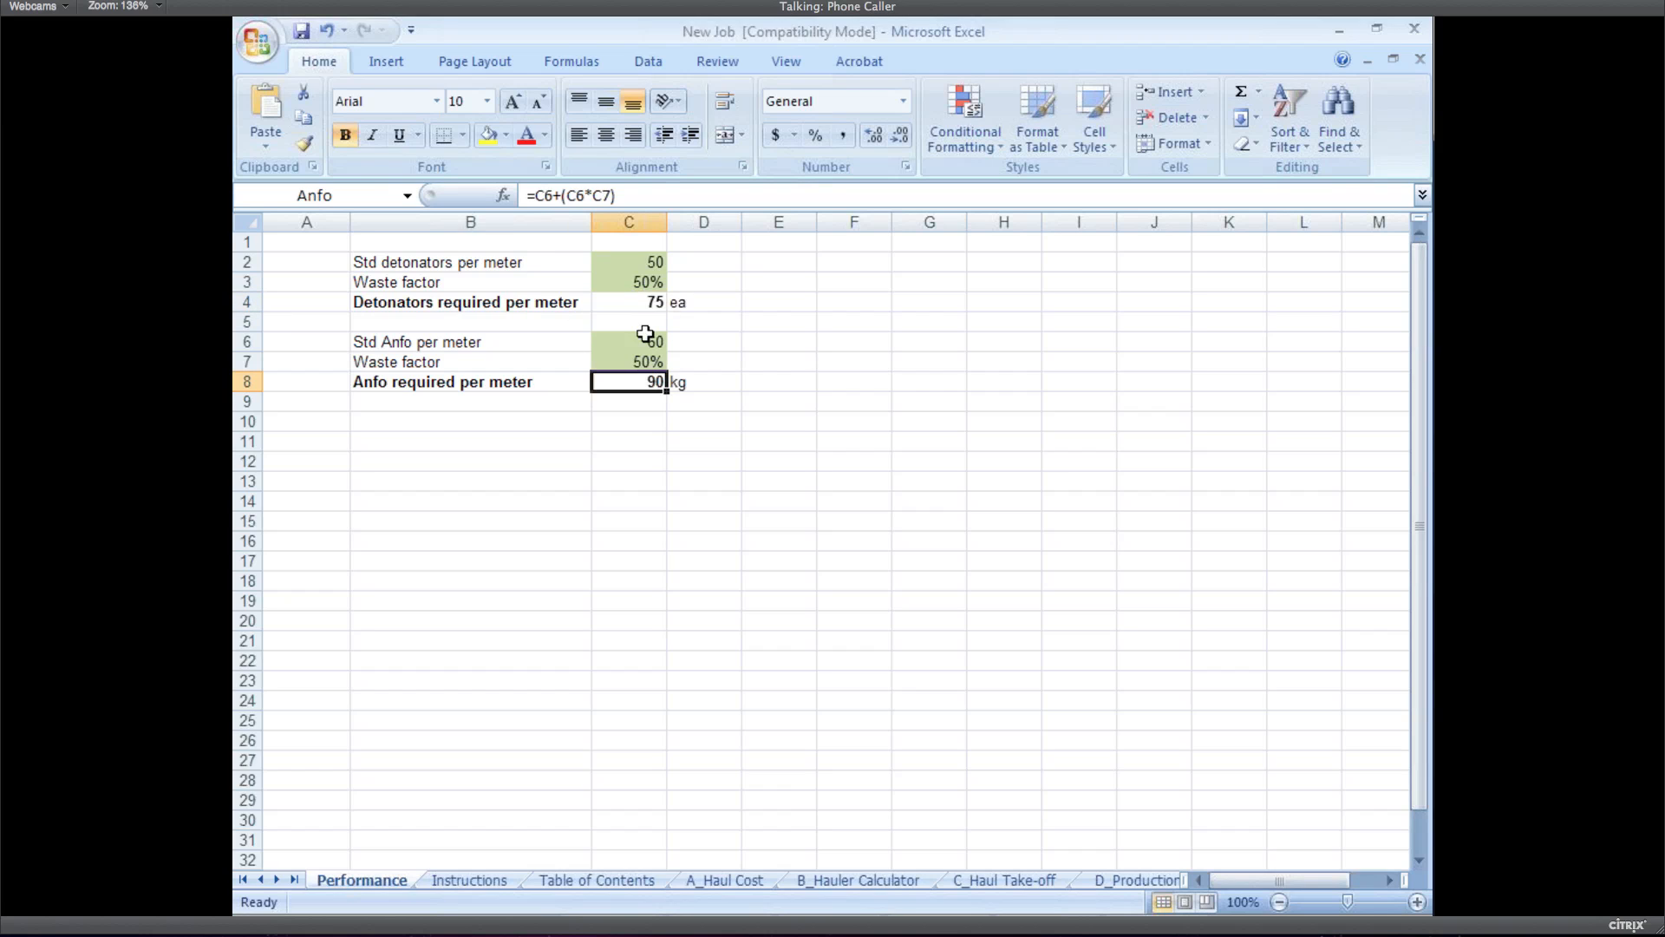
click(640, 299)
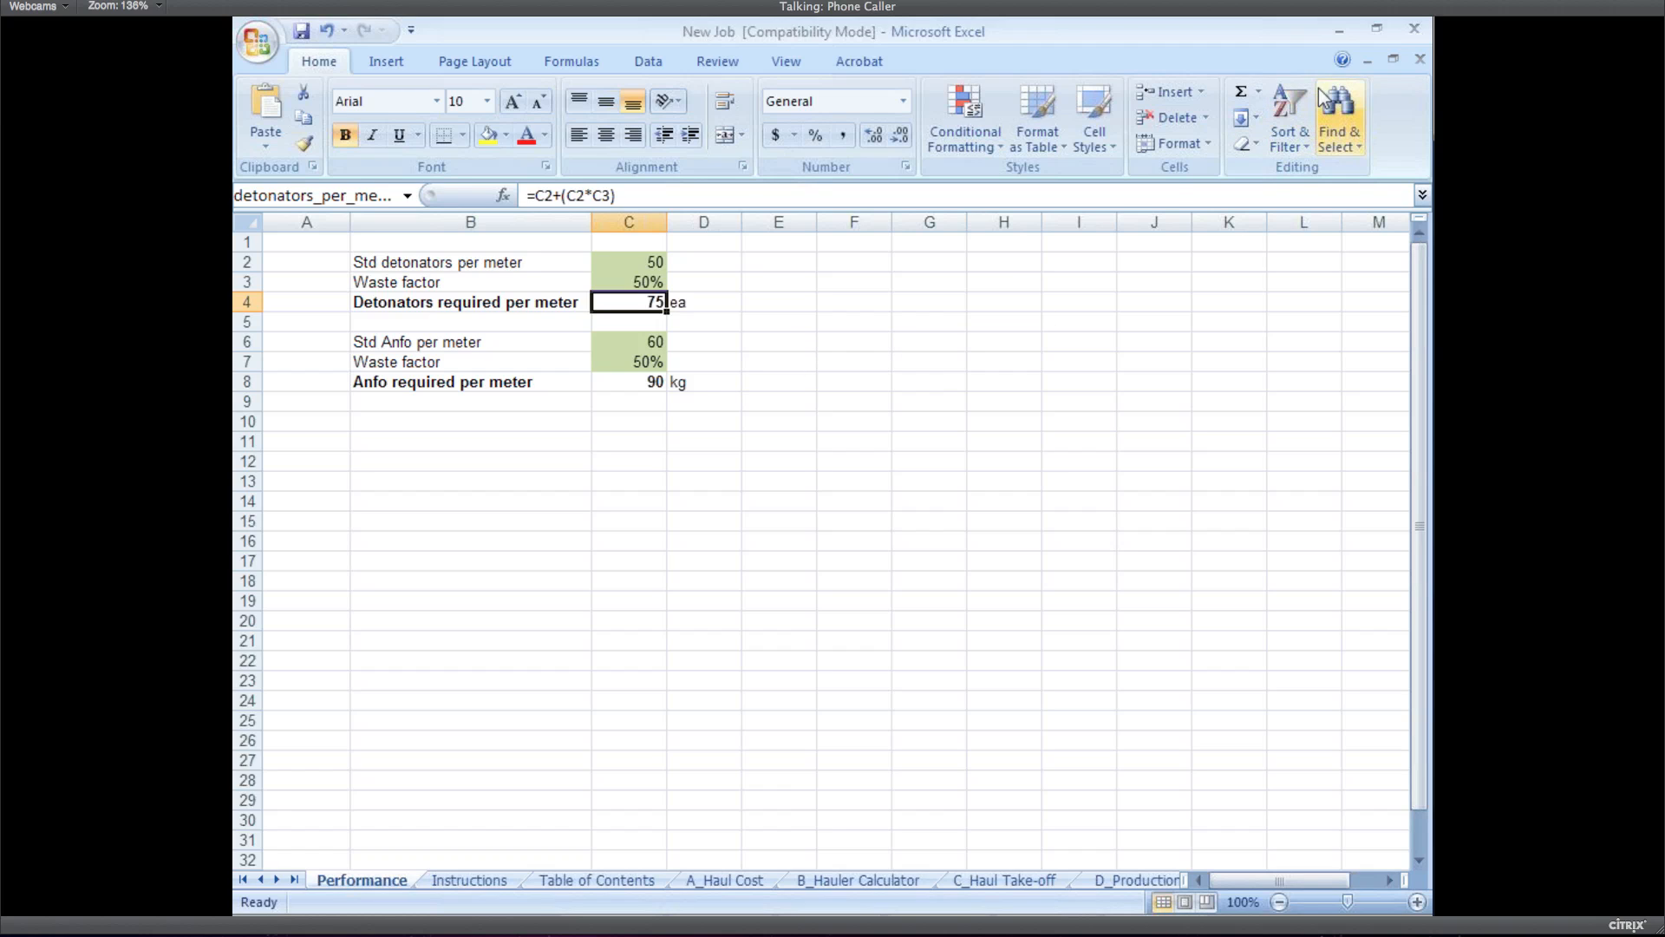
click(1414, 28)
click(751, 582)
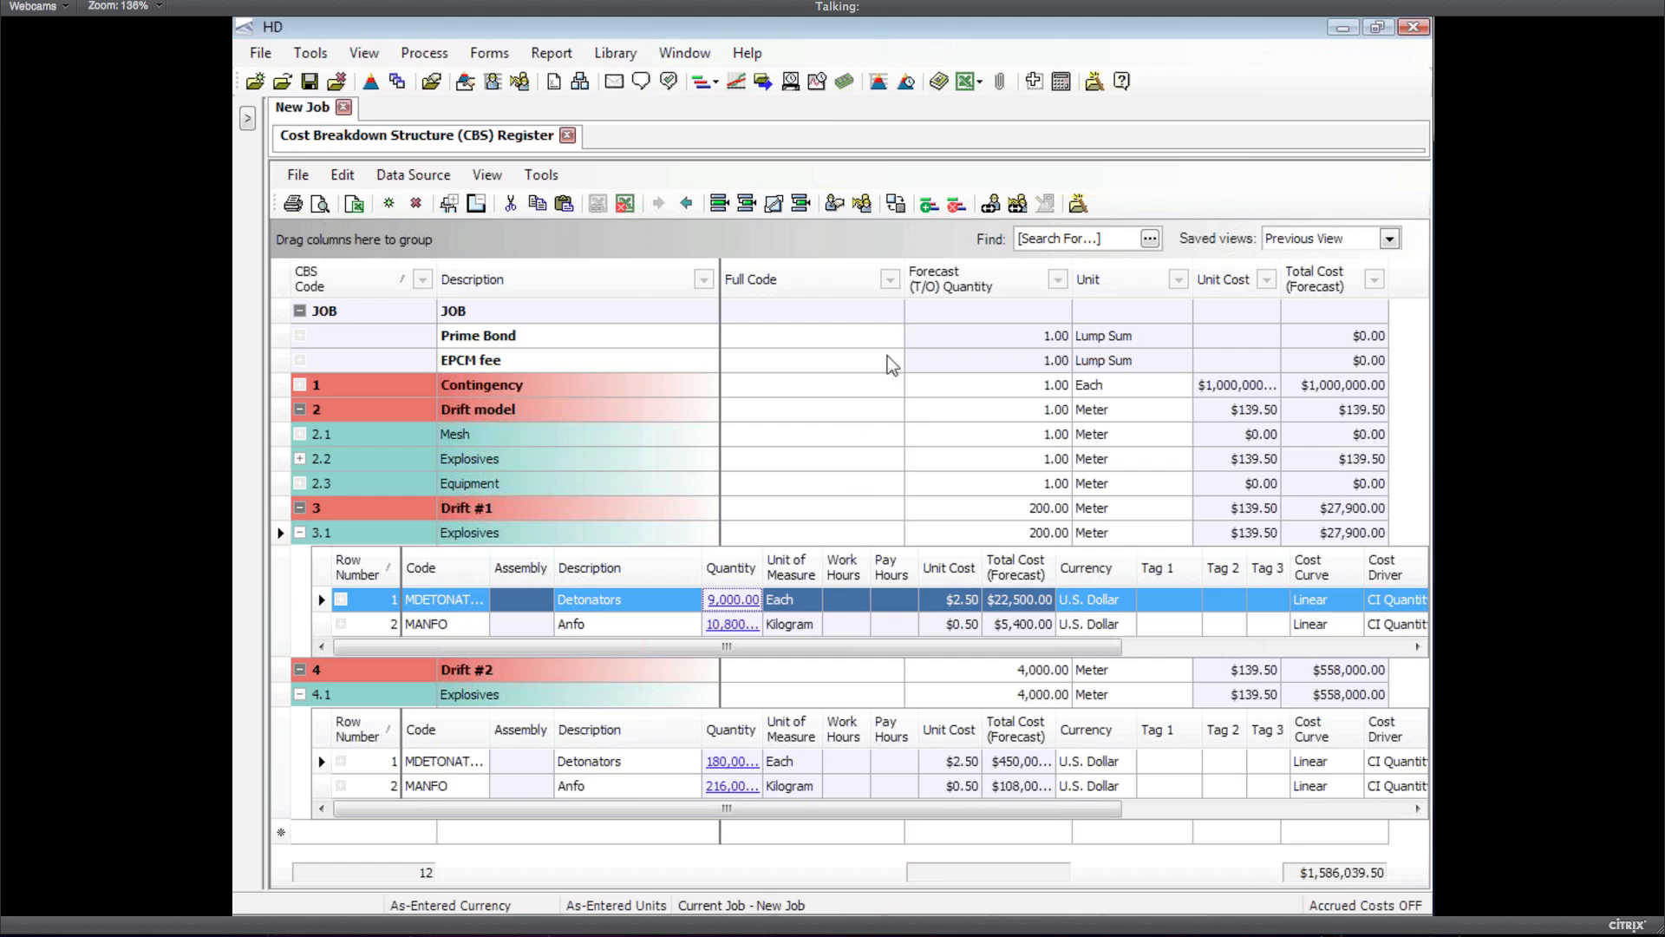
Update the active job from Excel so Explosives costs $232.50 per meter and the job totals $1,976,732.50
click(980, 84)
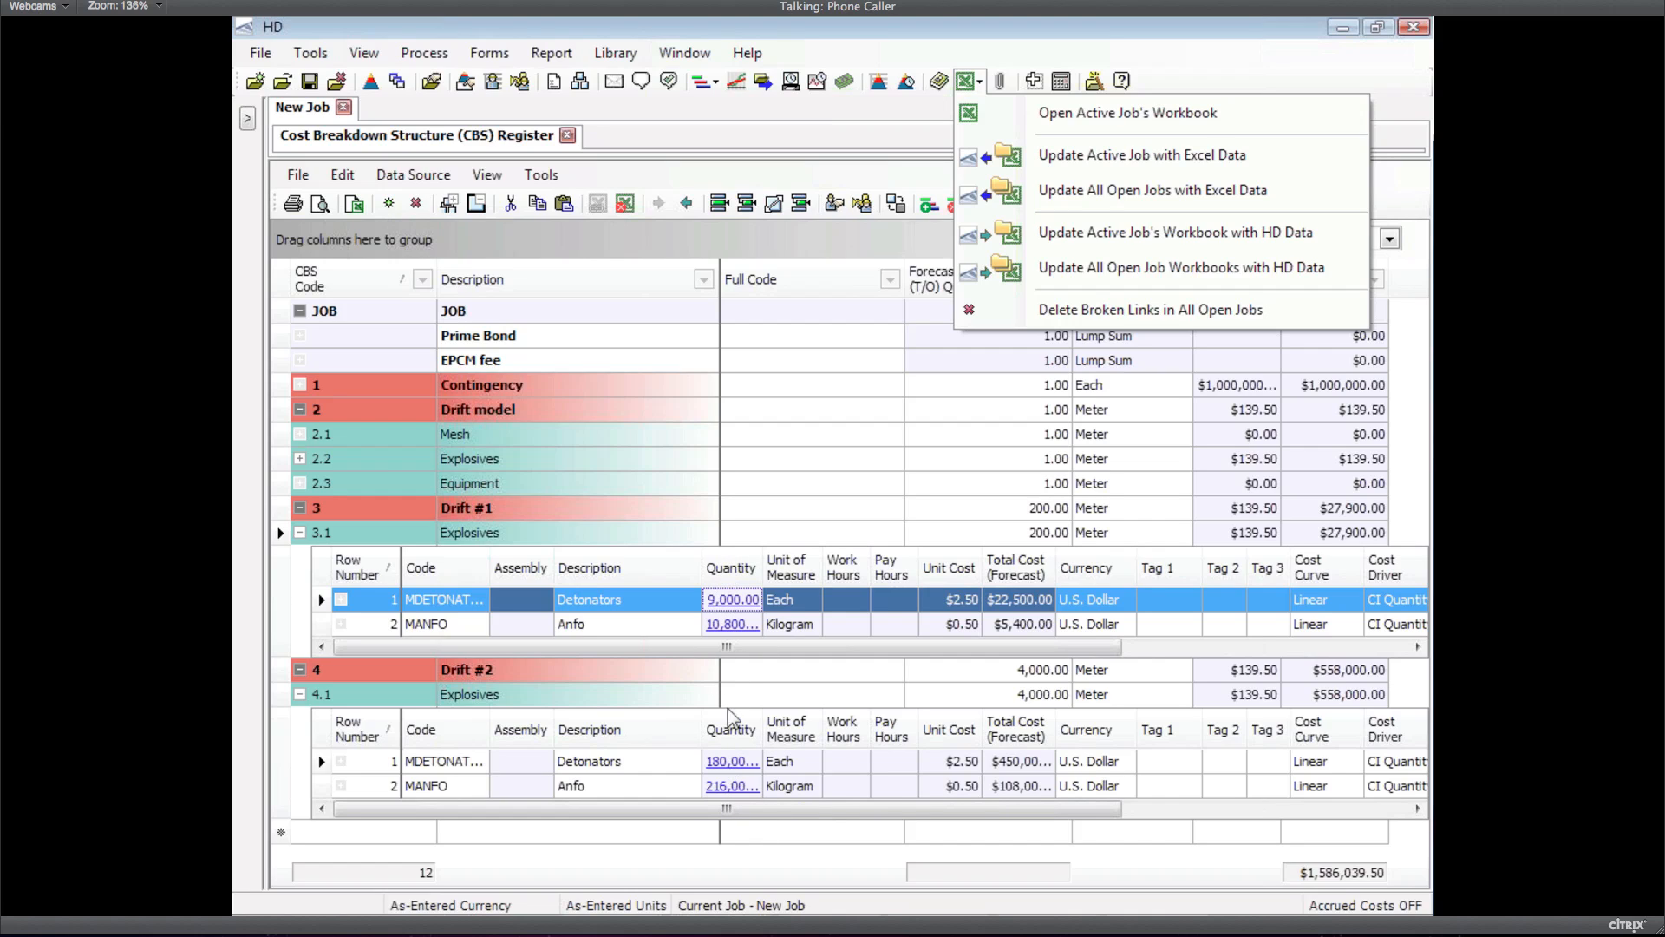
click(1098, 158)
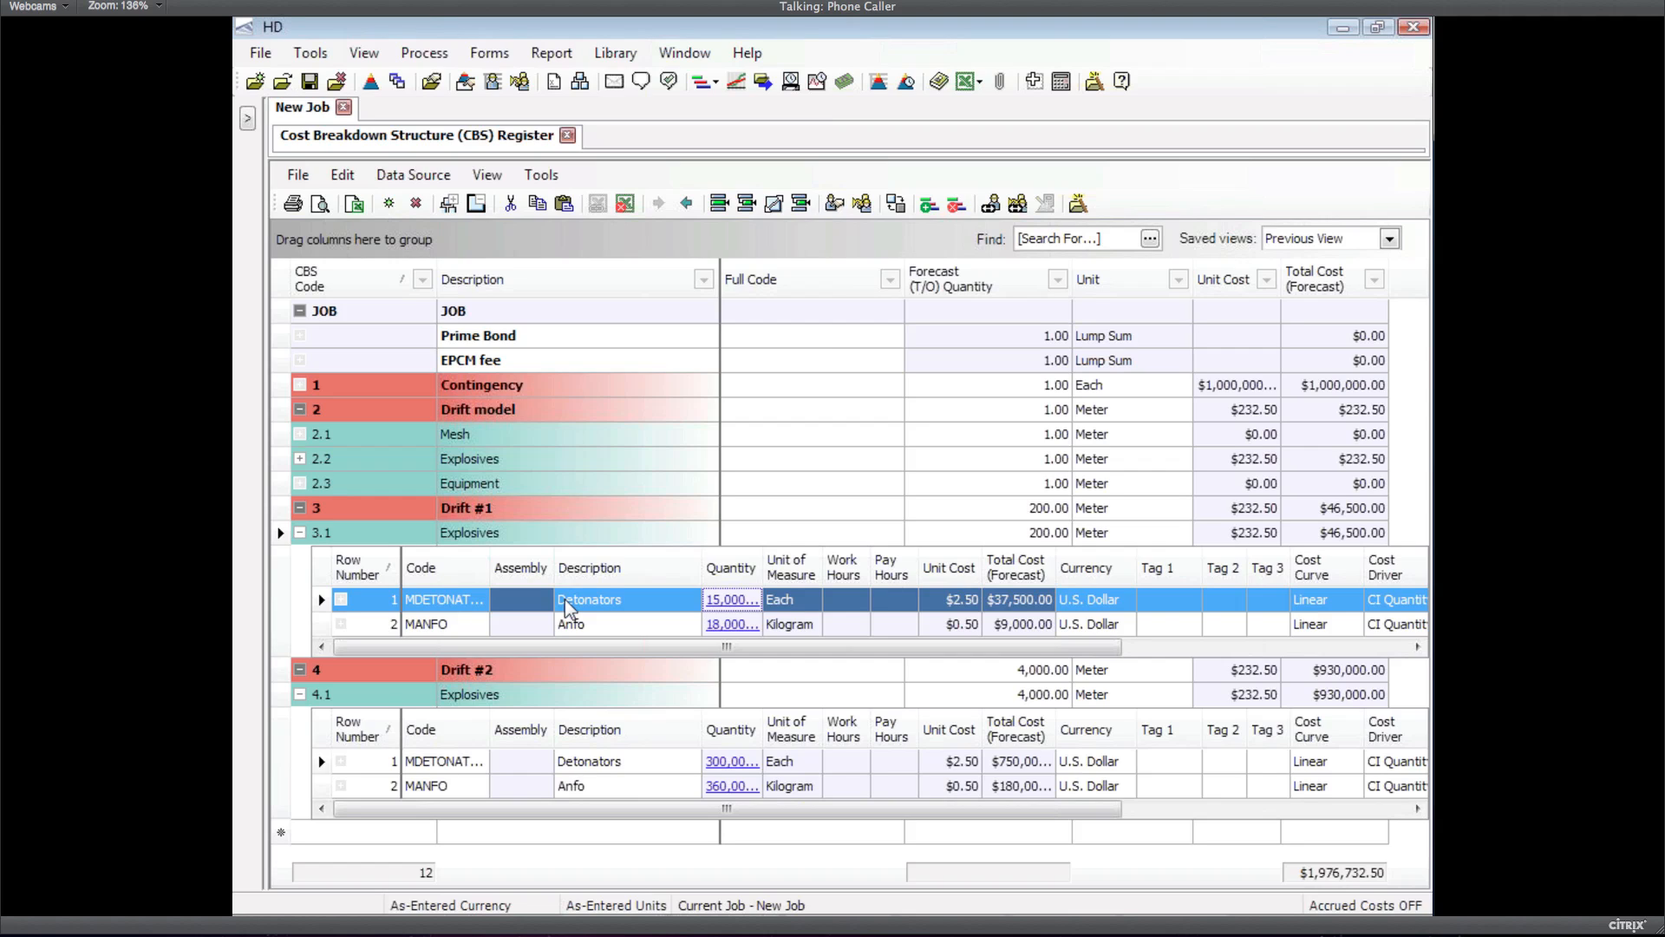
Collapse the Explosives details on rows 3.1 and 4.1, leaving only Drift #2 selected
click(300, 532)
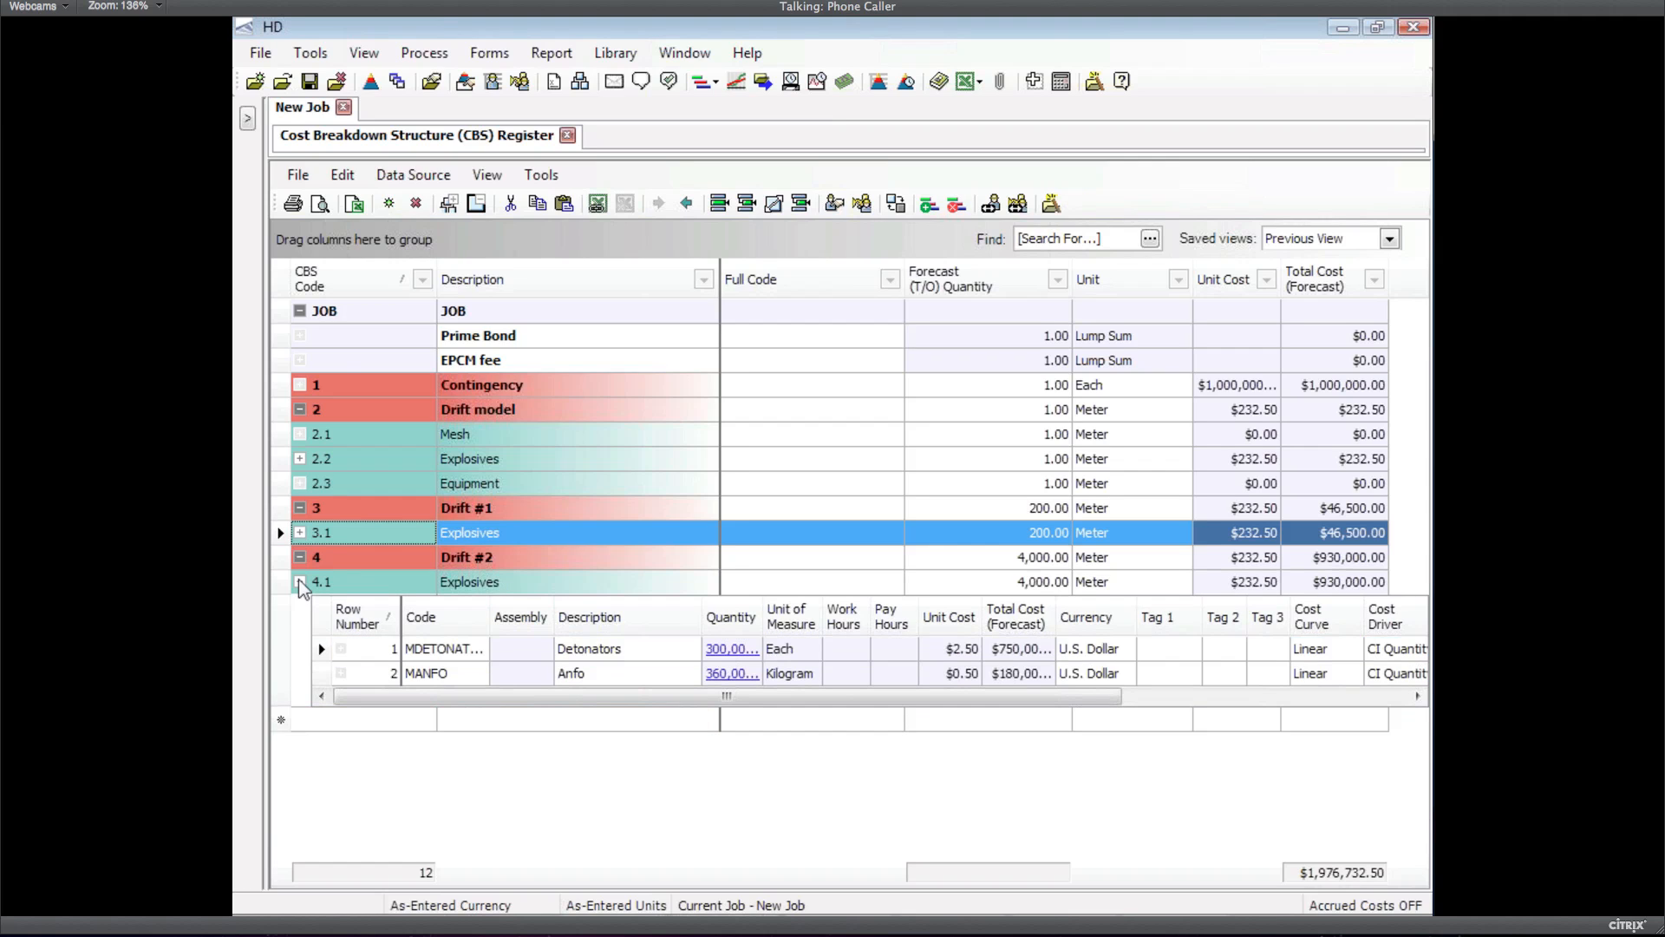
click(300, 581)
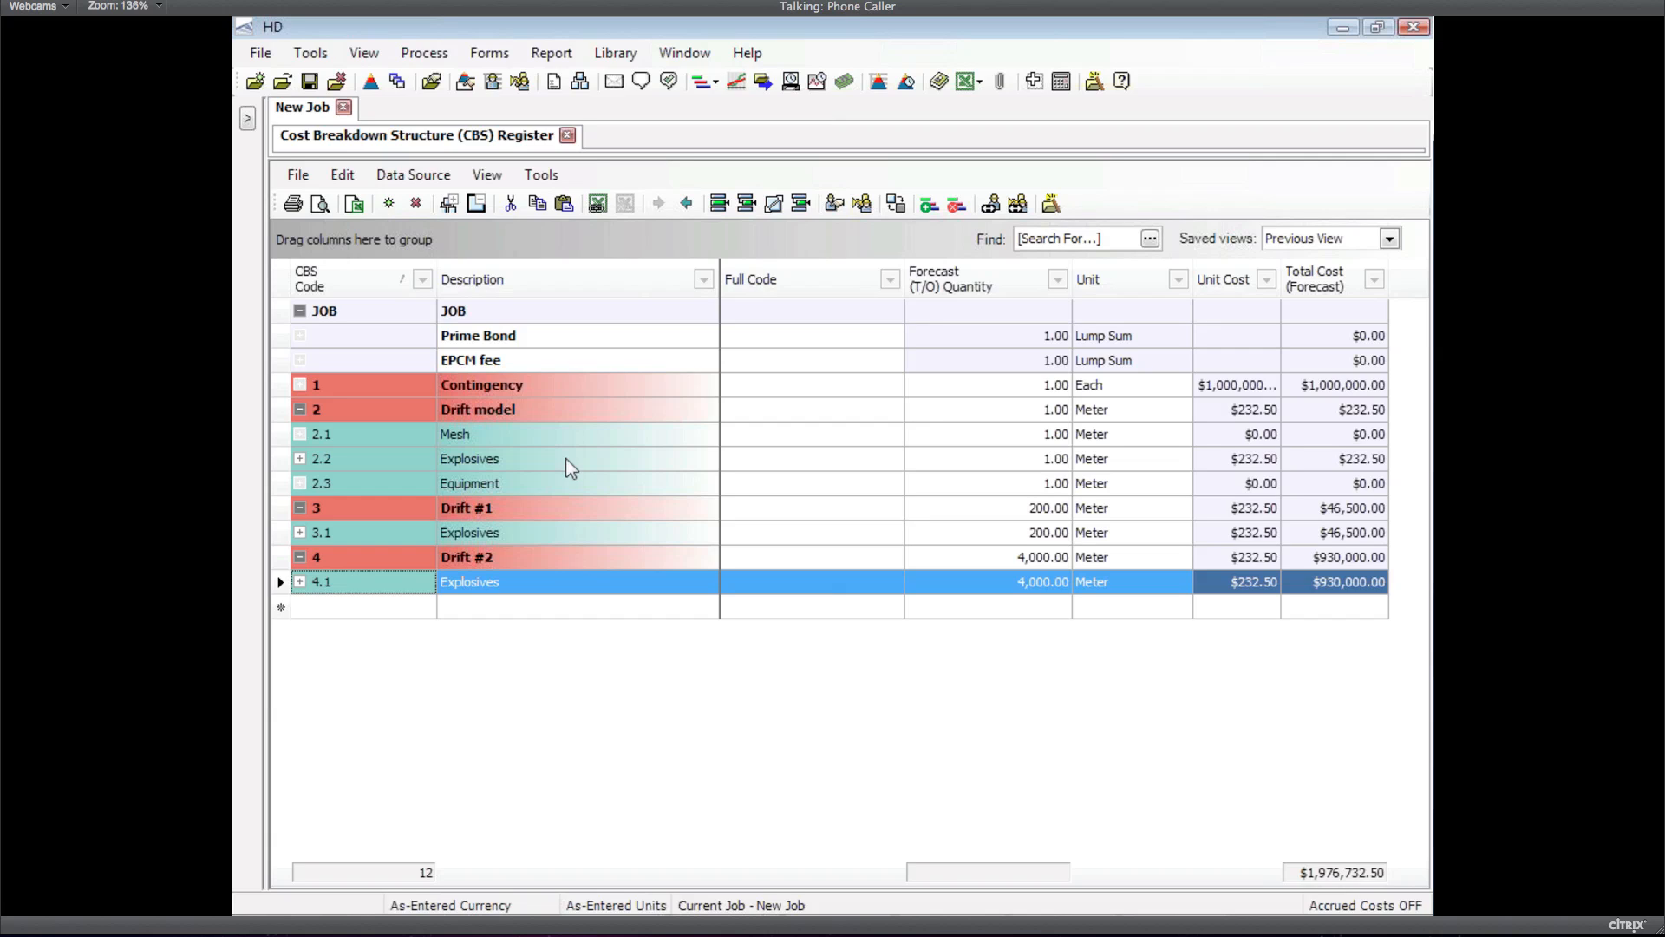
click(281, 512)
key(shift+Down)
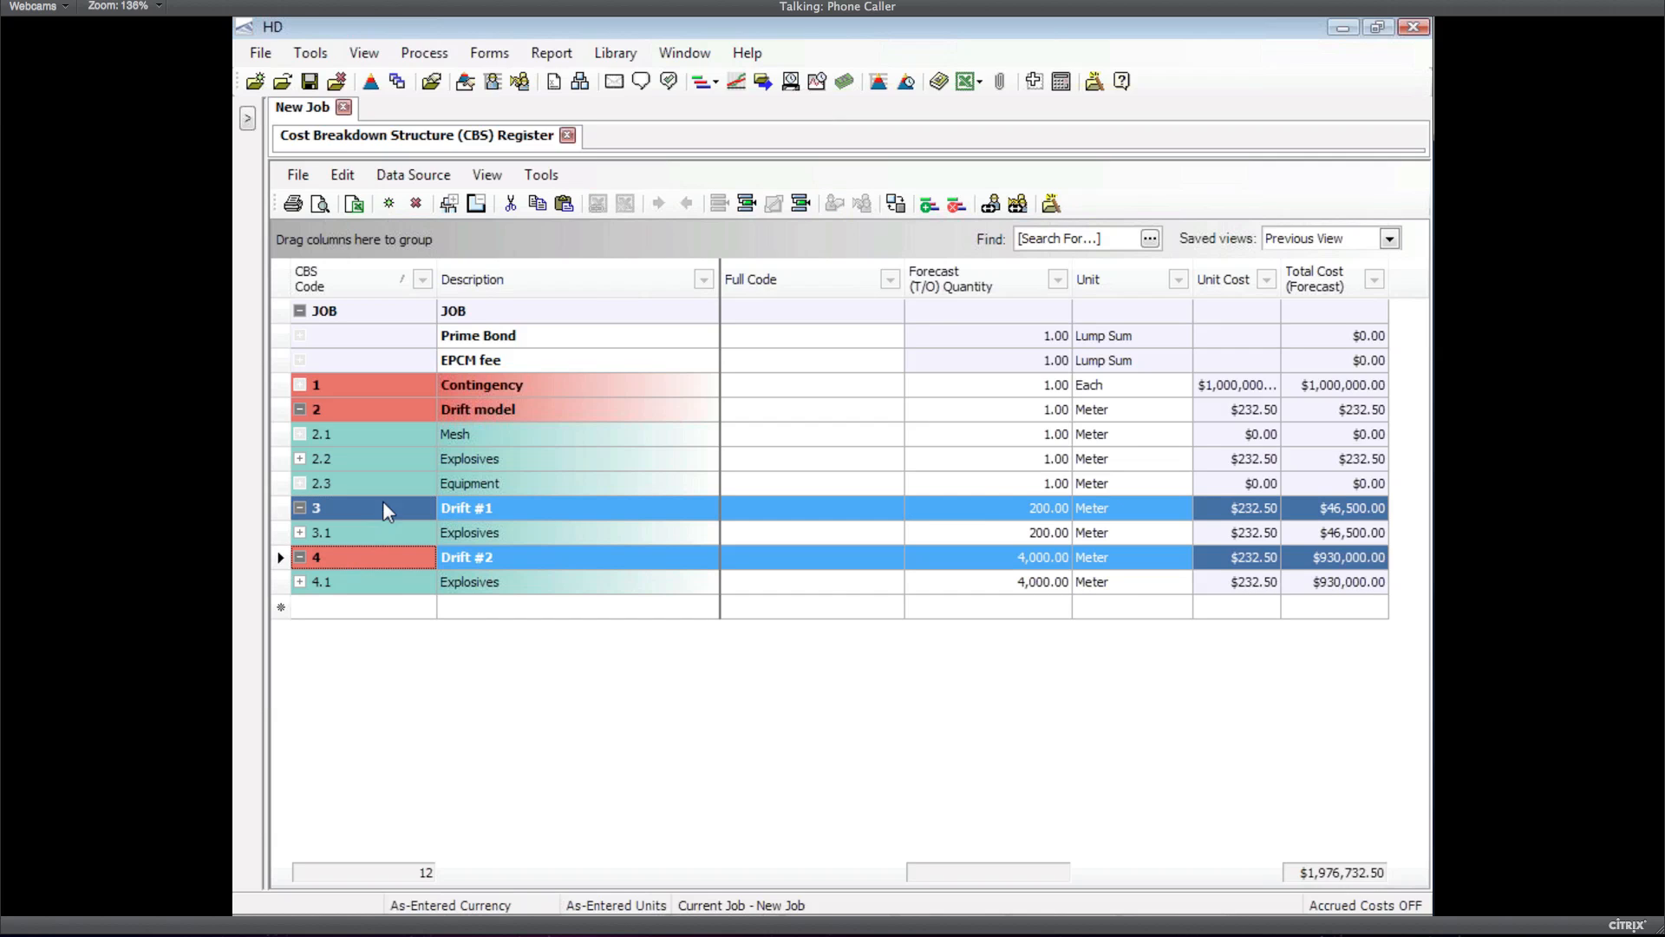
right_click(278, 510)
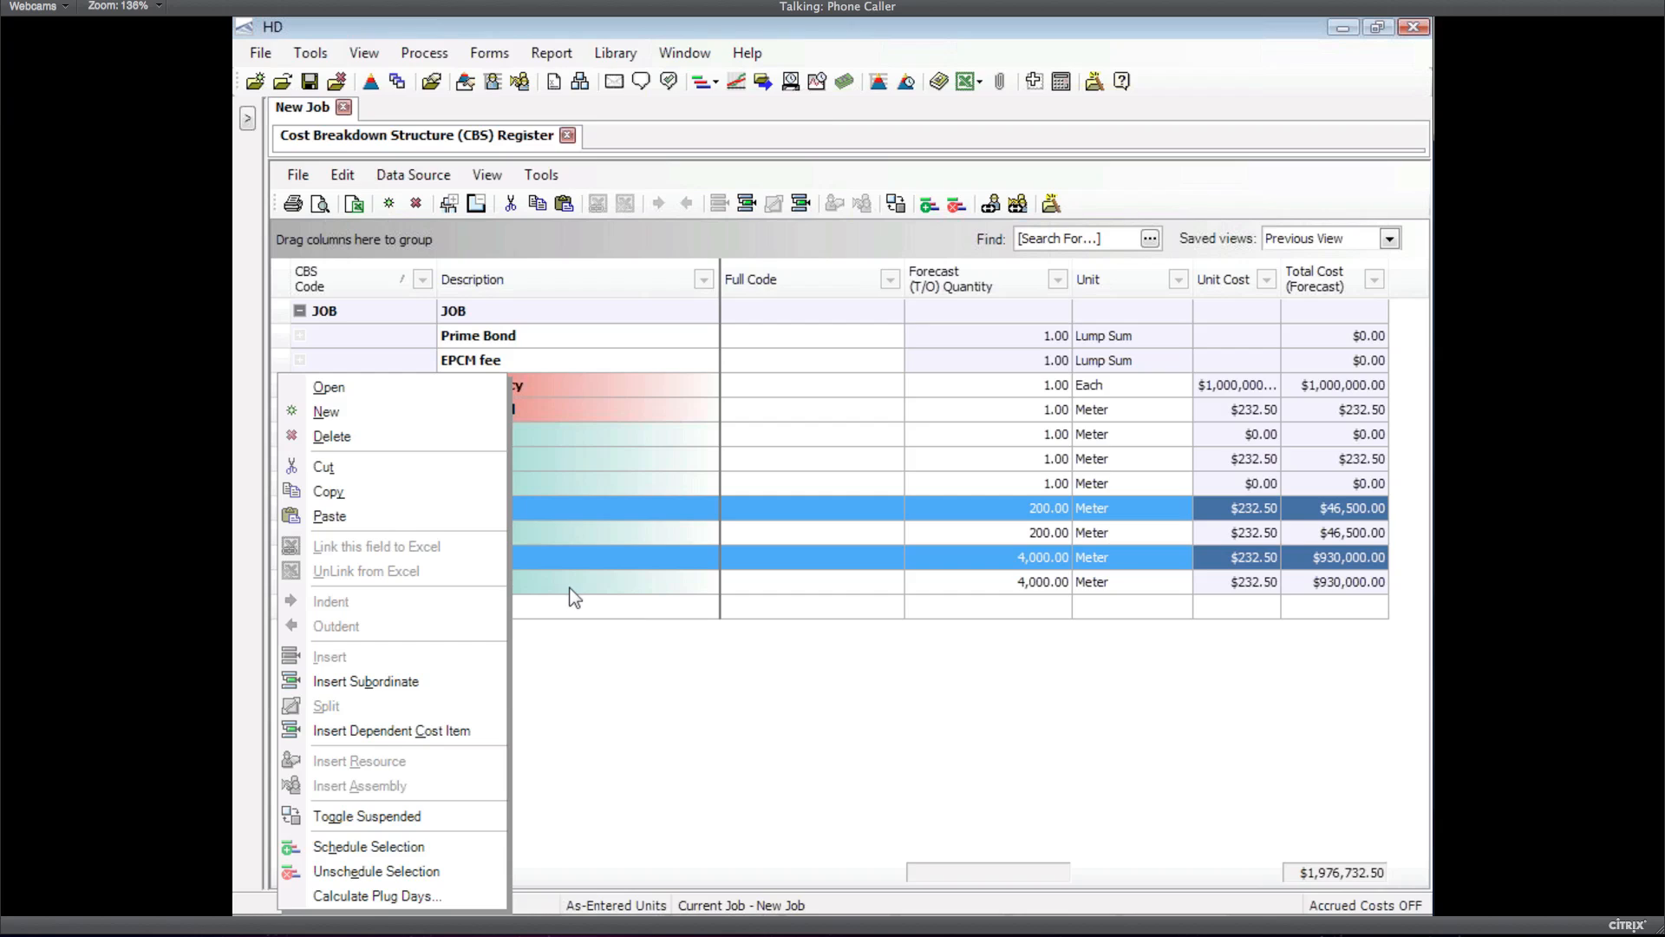
click(592, 633)
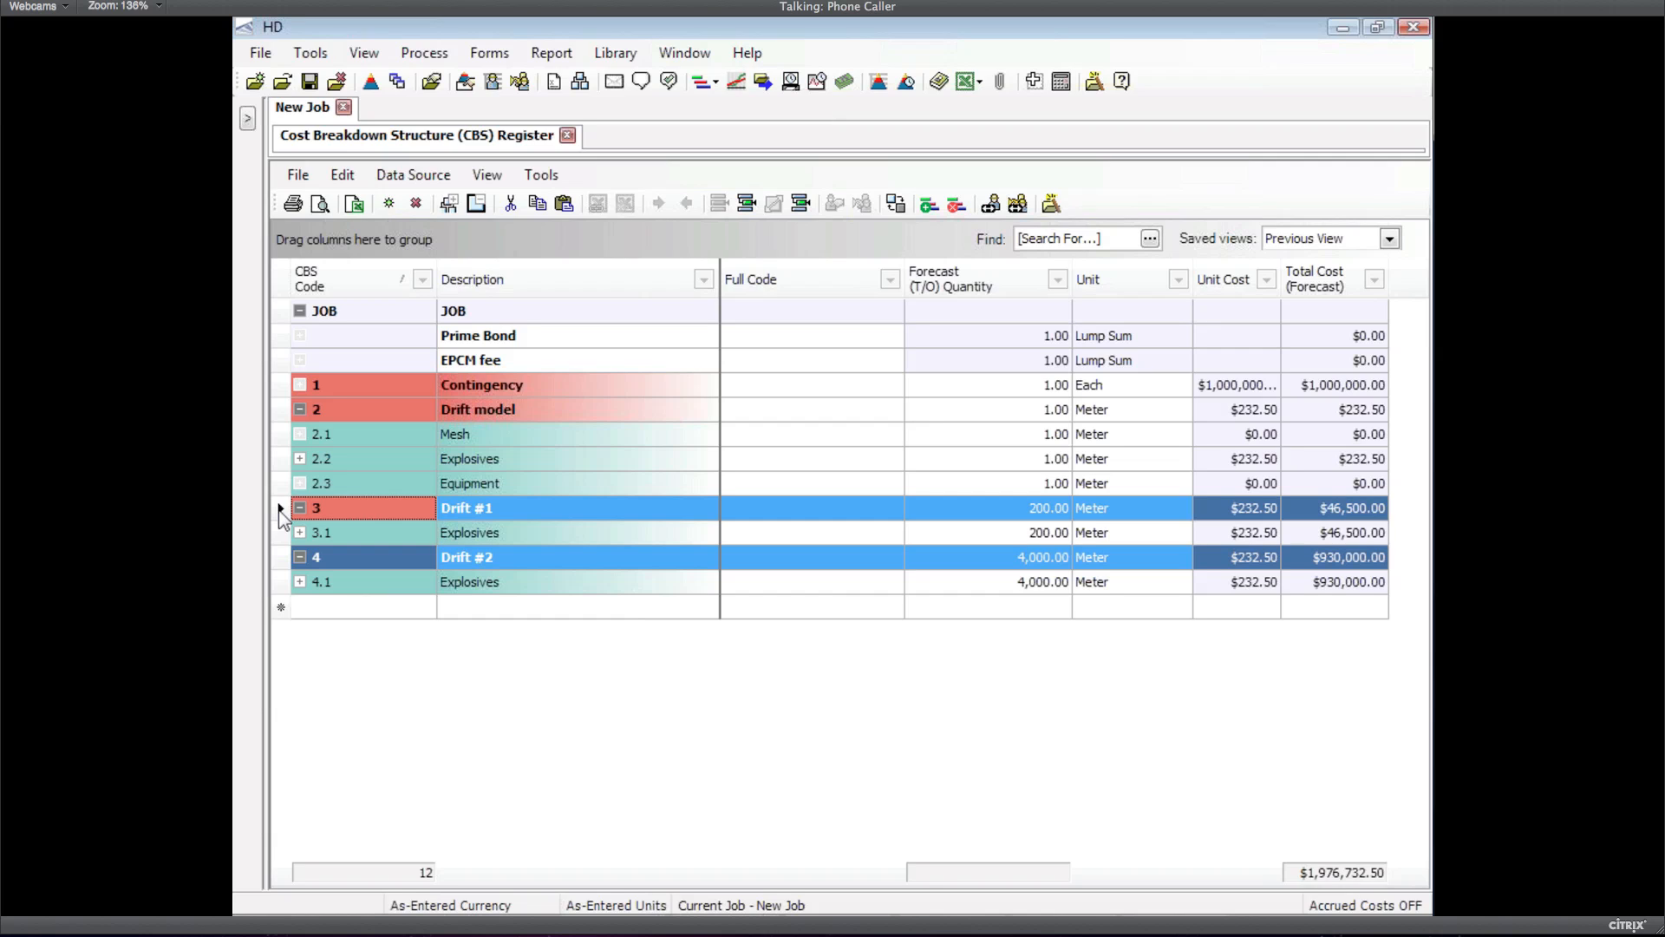
click(283, 560)
click(316, 558)
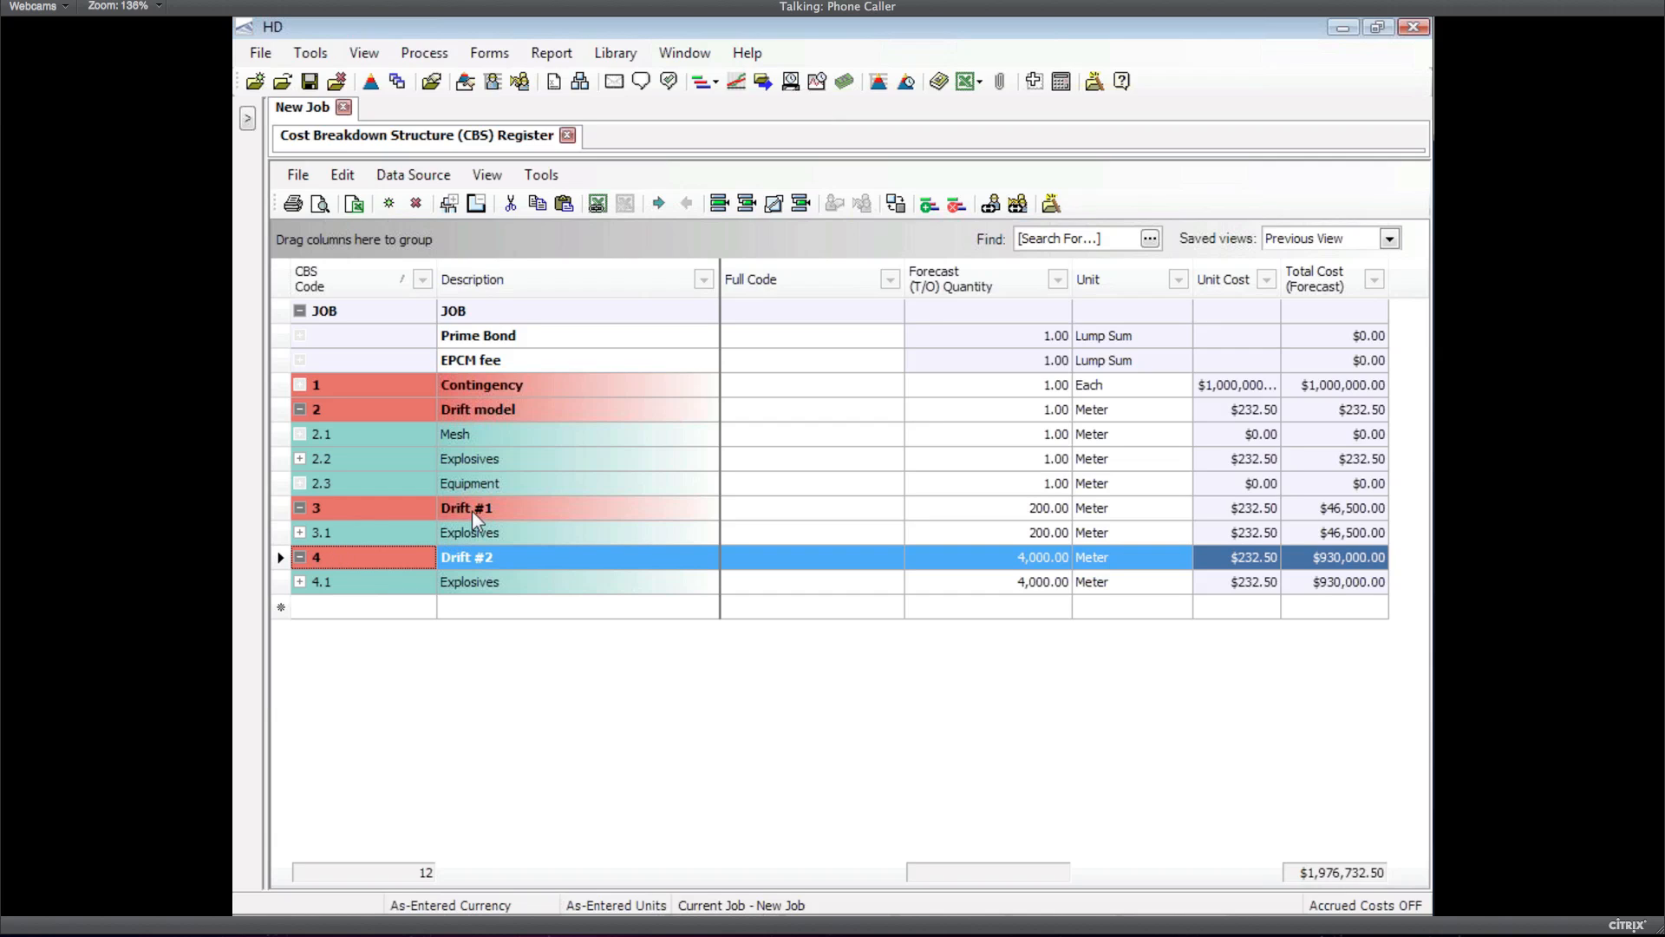
Expand Explosives items under both drifts and begin editing Drift #1's 200 meter forecast quantity
click(300, 531)
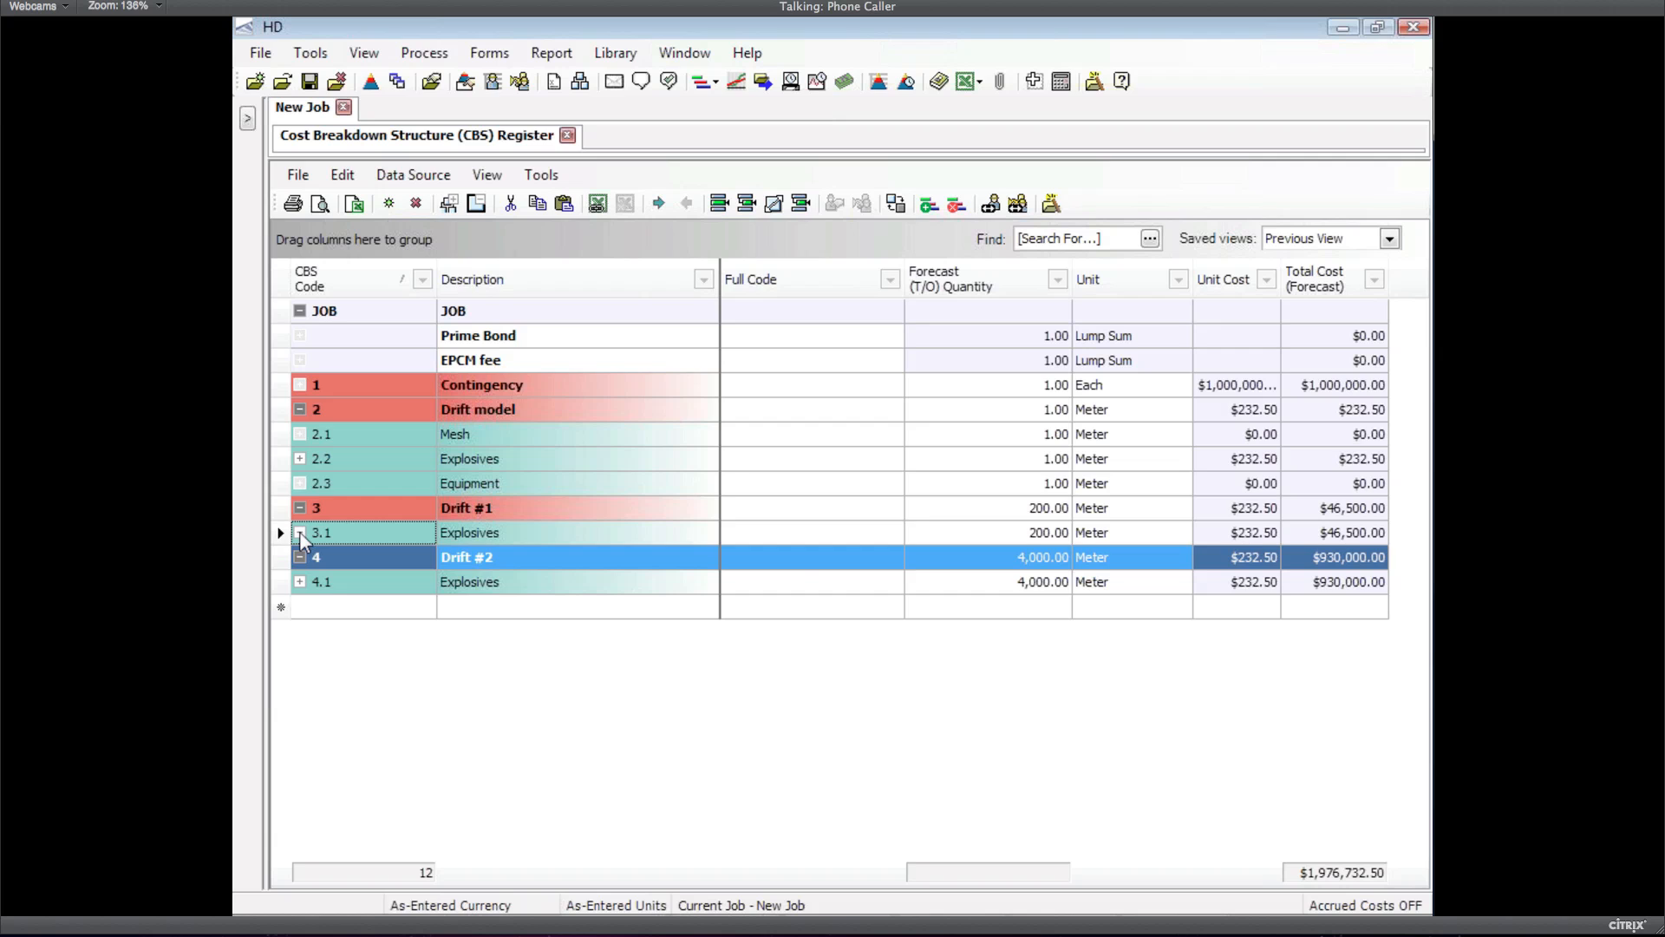
click(299, 531)
click(300, 697)
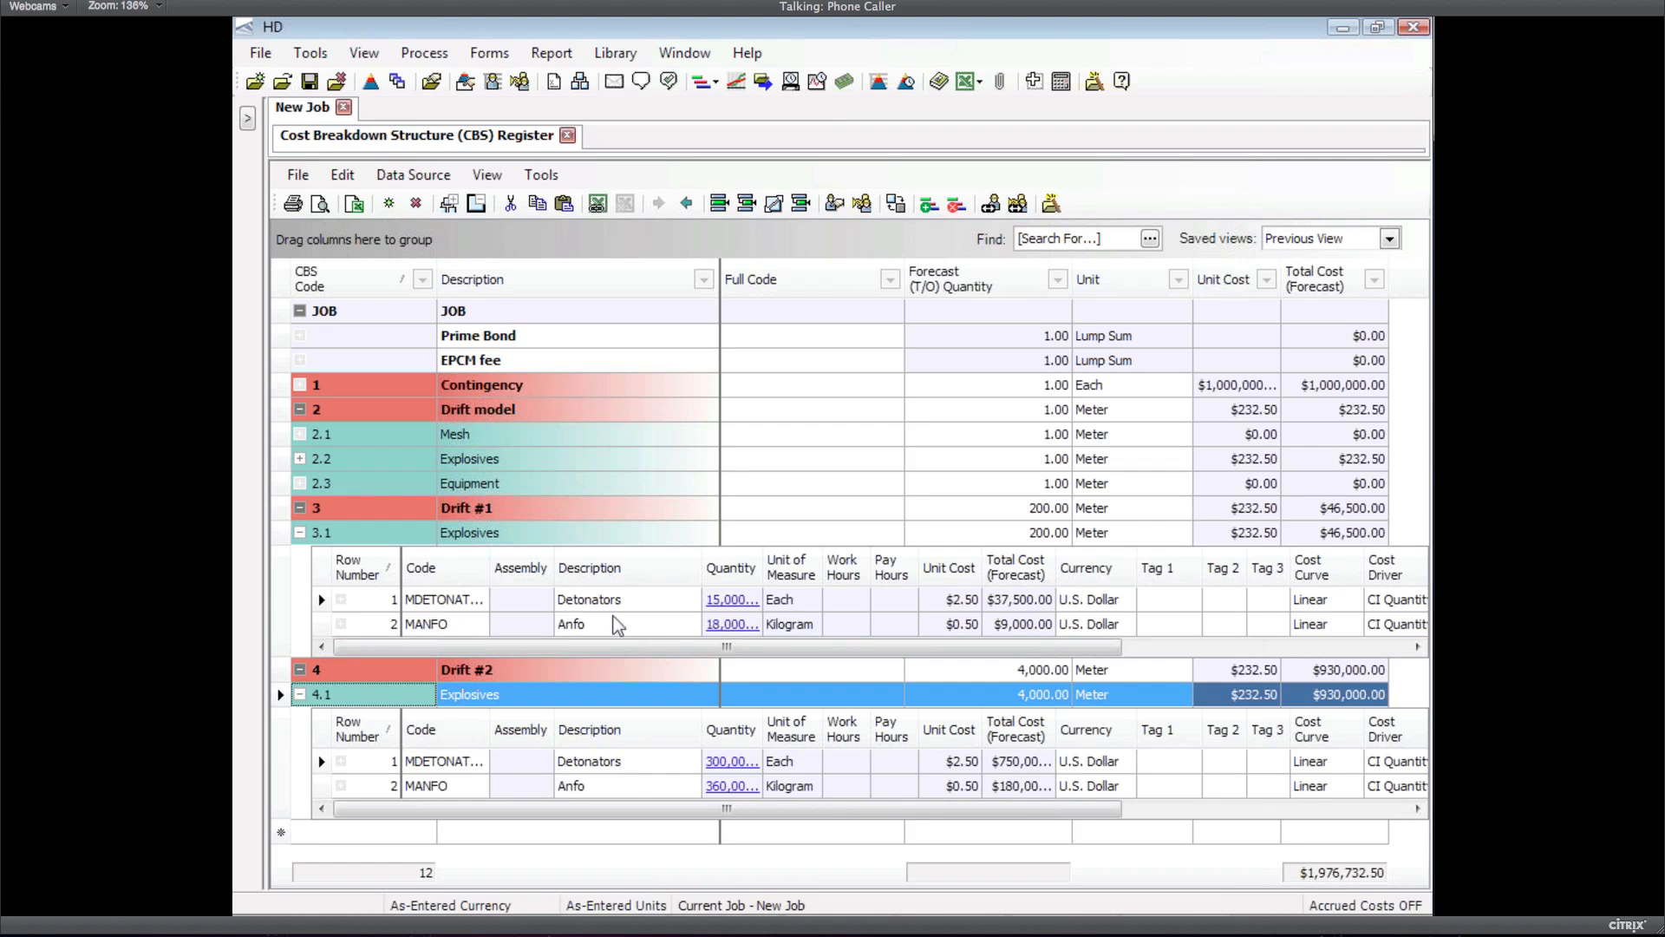
click(285, 512)
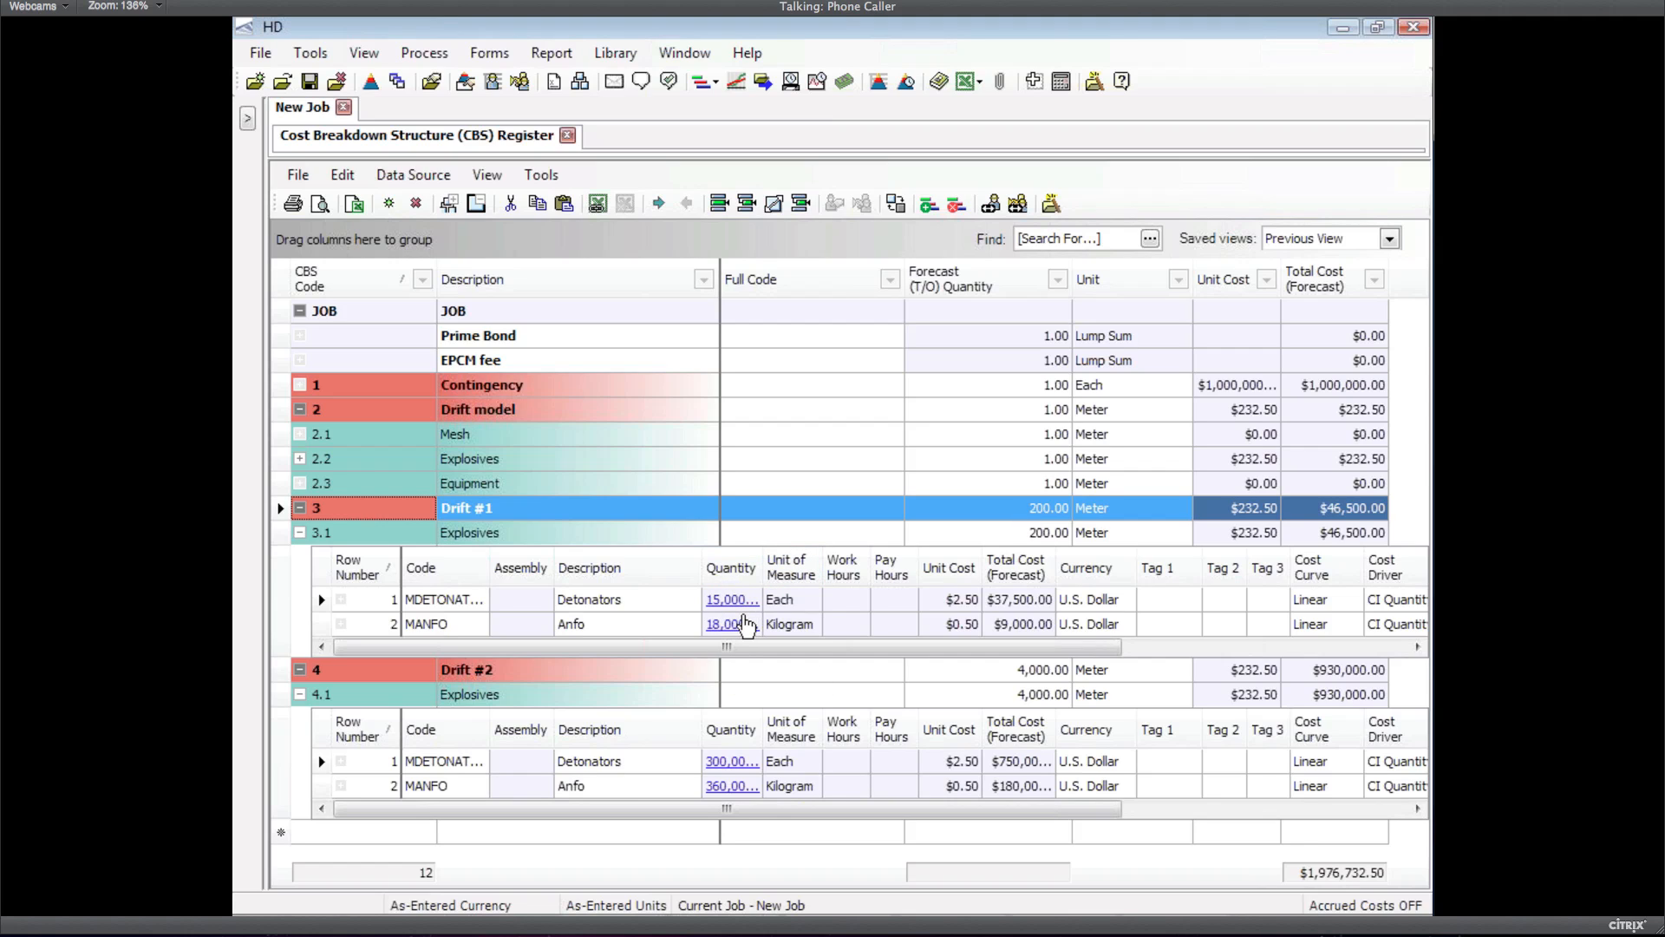
mouse_move(723, 607)
click(1036, 512)
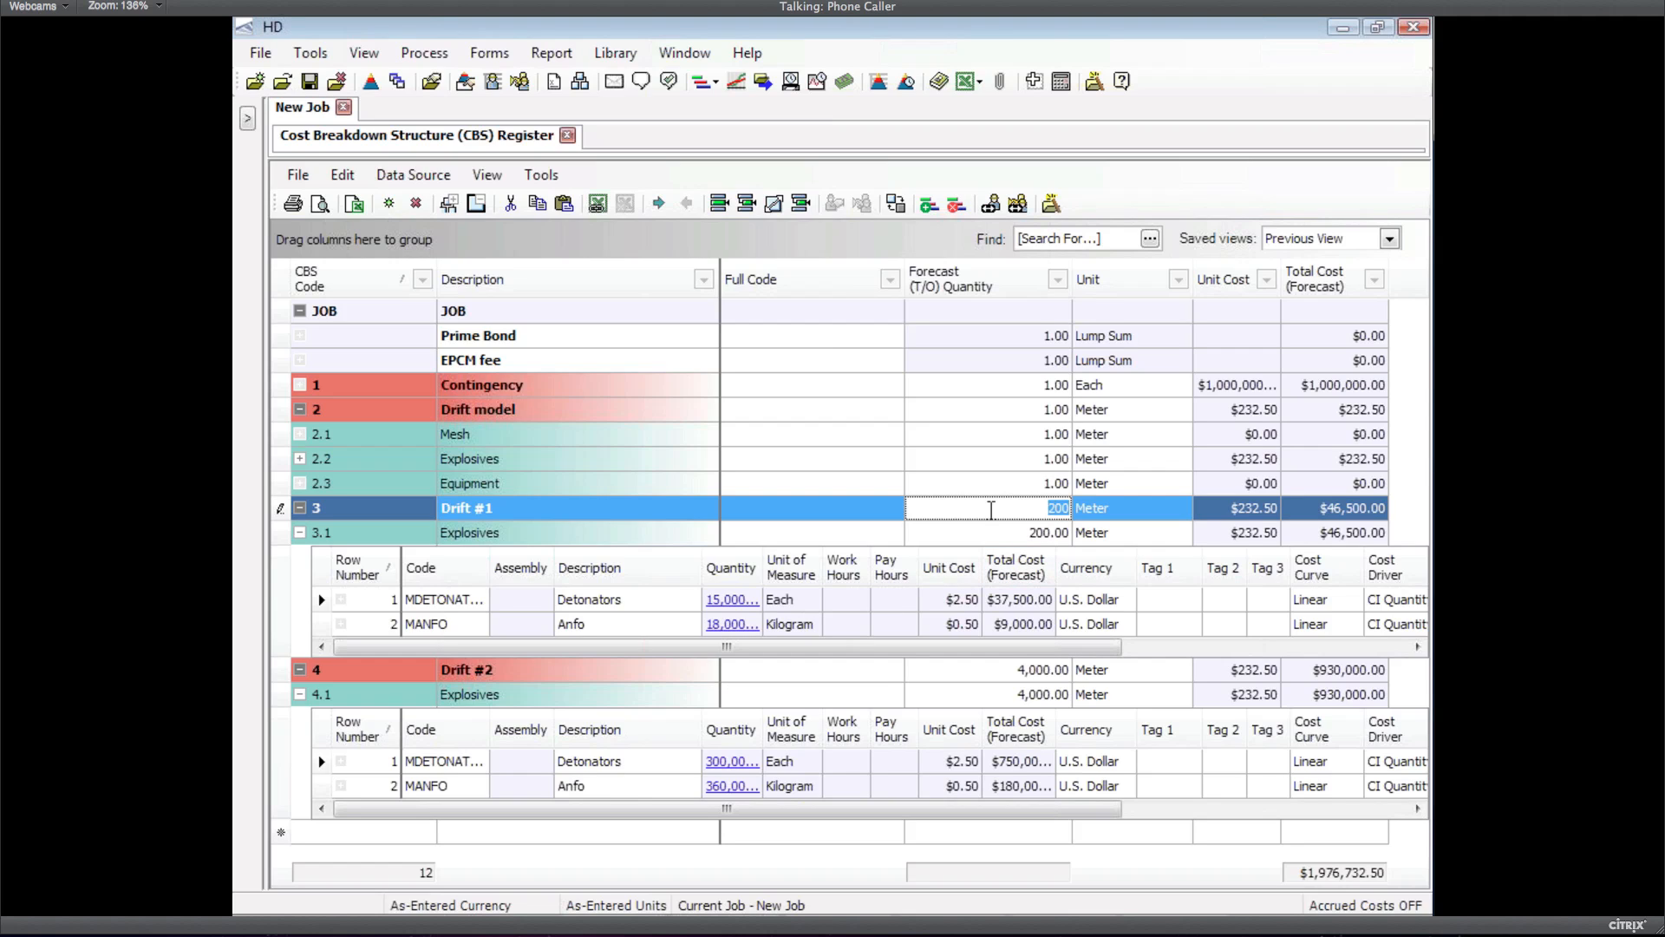
Change Drift #1's forecast quantity from 200 to 400 meters
click(990, 511)
key(Delete)
text(4)
key(Tab)
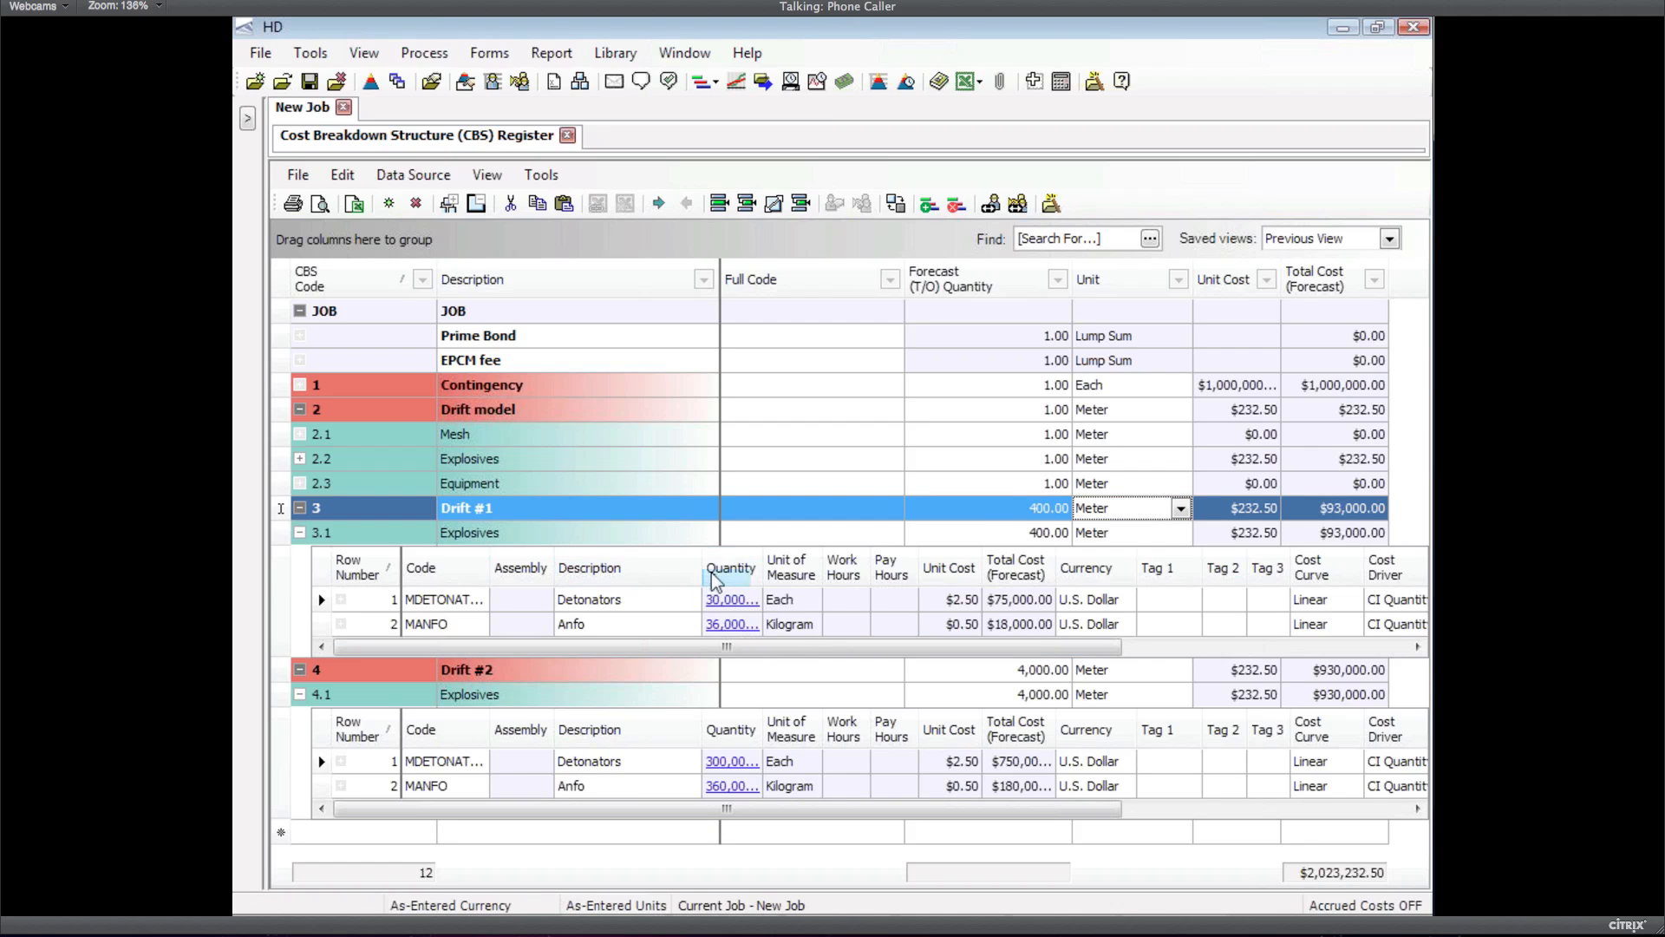
Collapse rows 3 and 4.1, then return to PowerPoint on the billing-rate reports slide
mouse_move(709, 603)
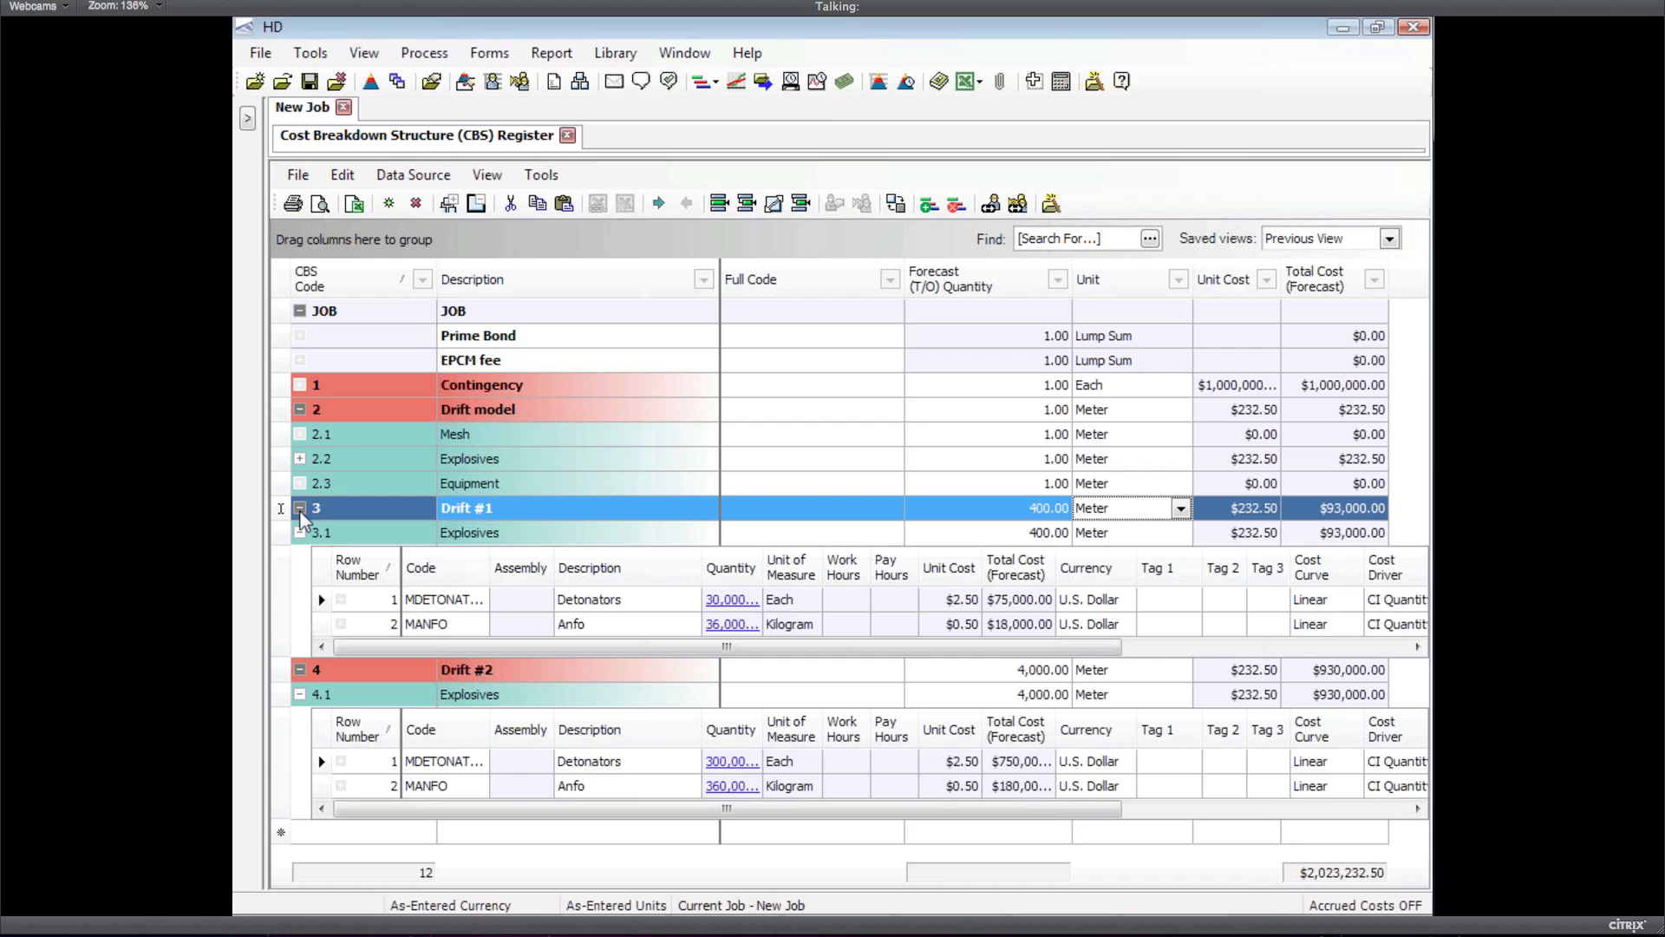
click(299, 509)
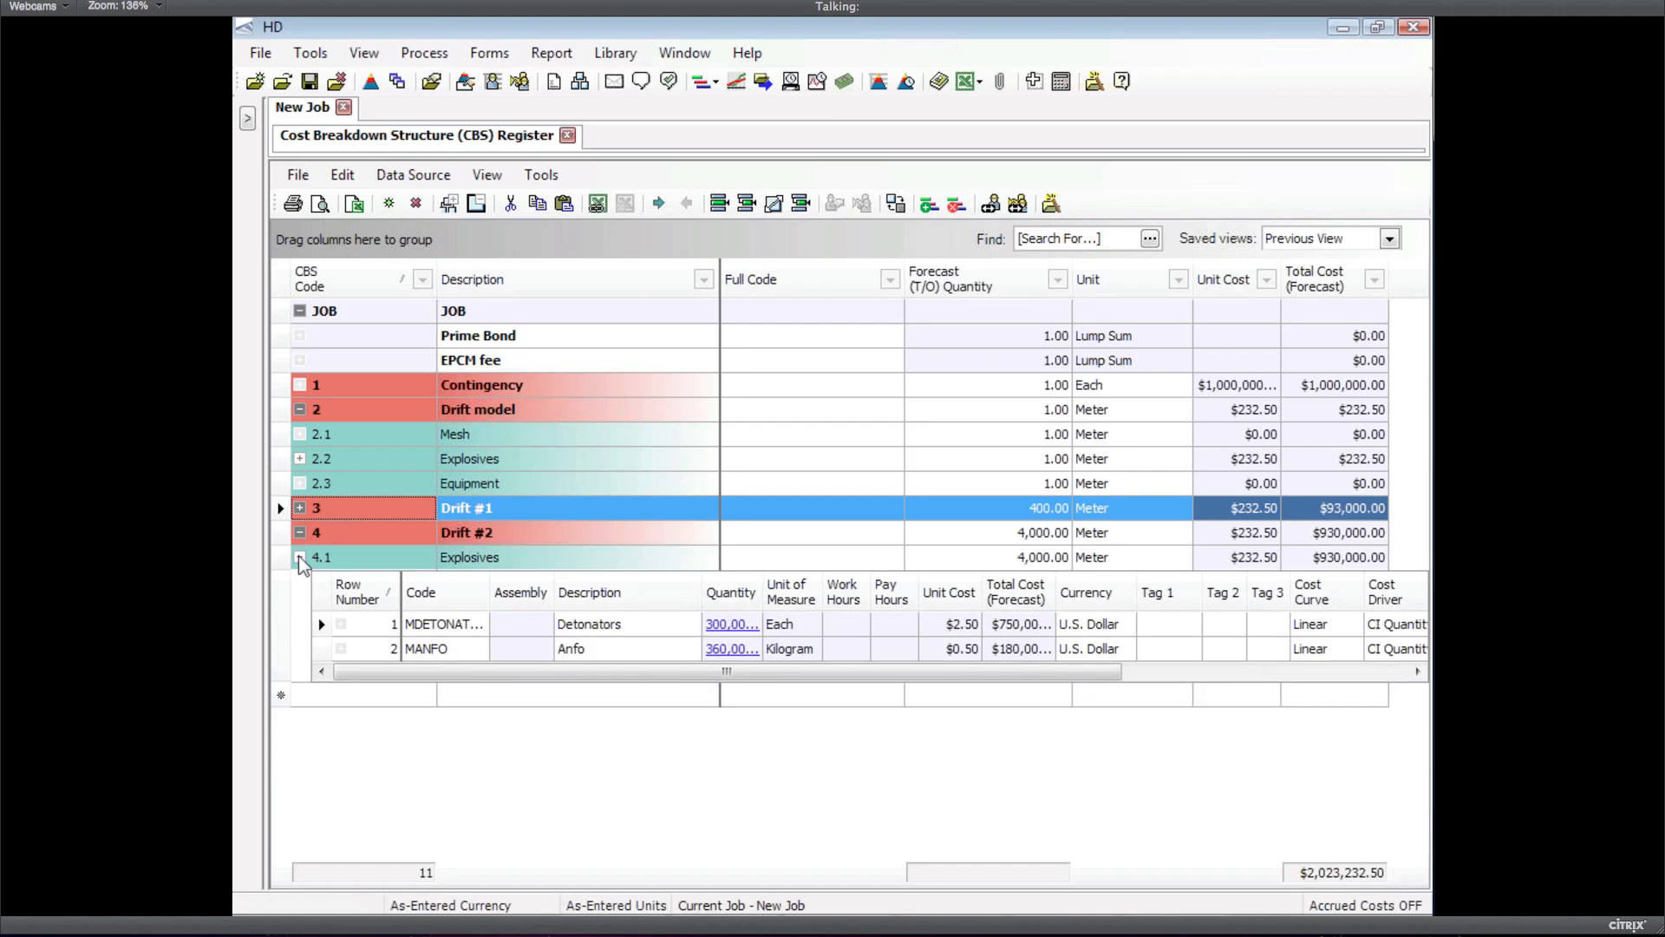
click(300, 558)
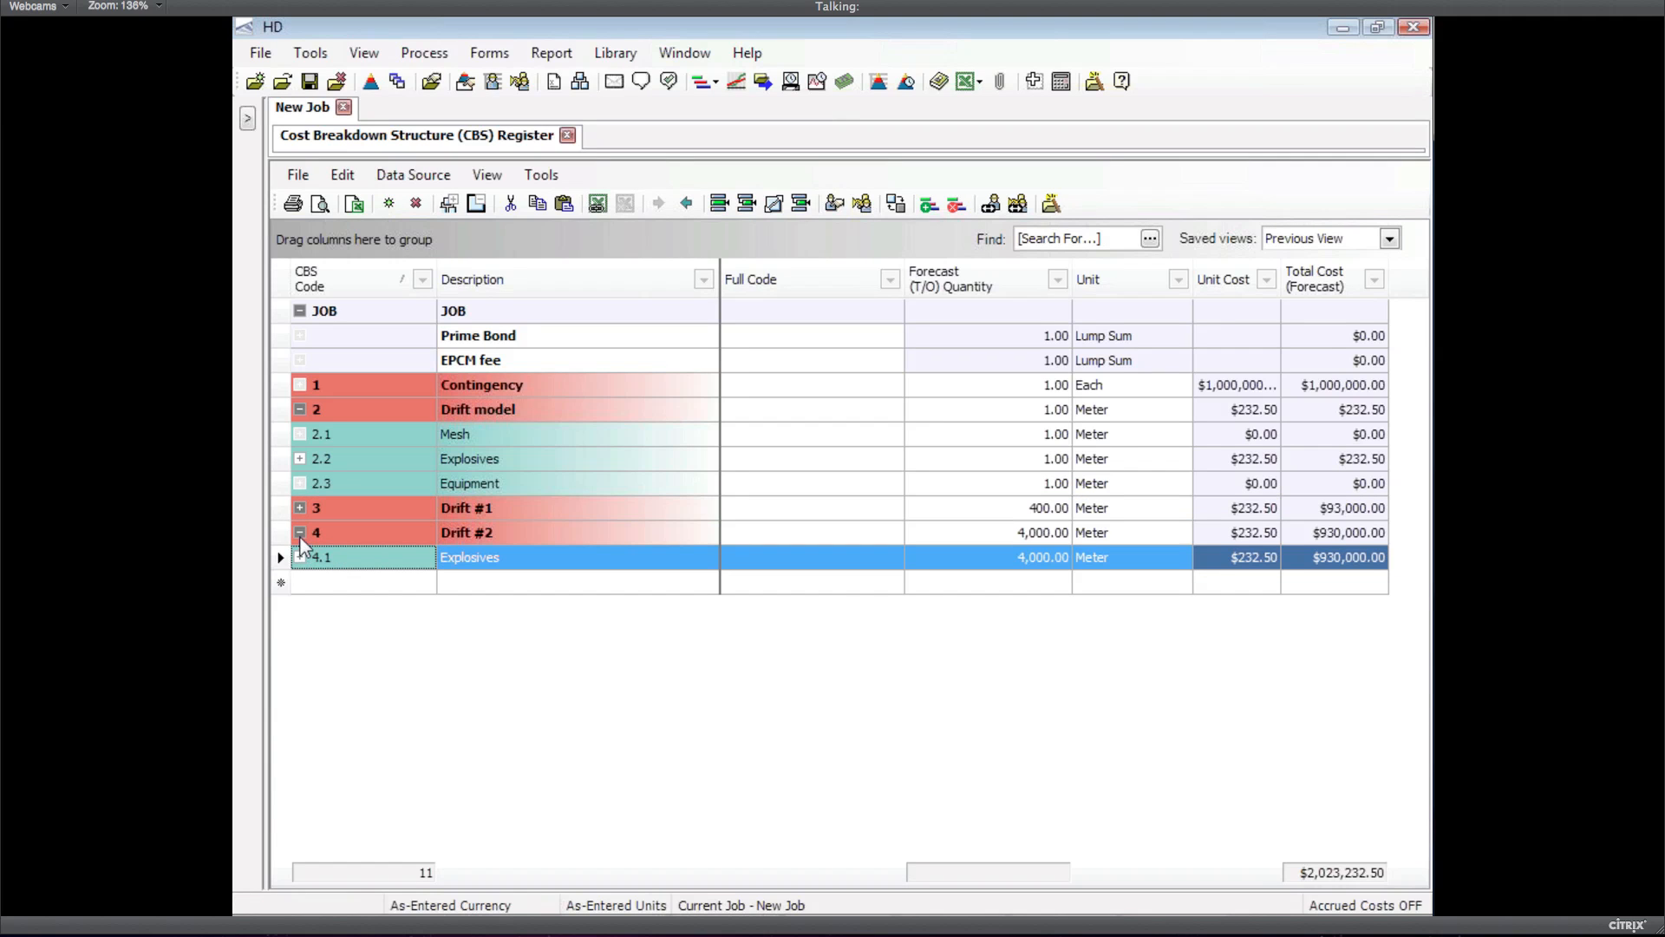
click(285, 531)
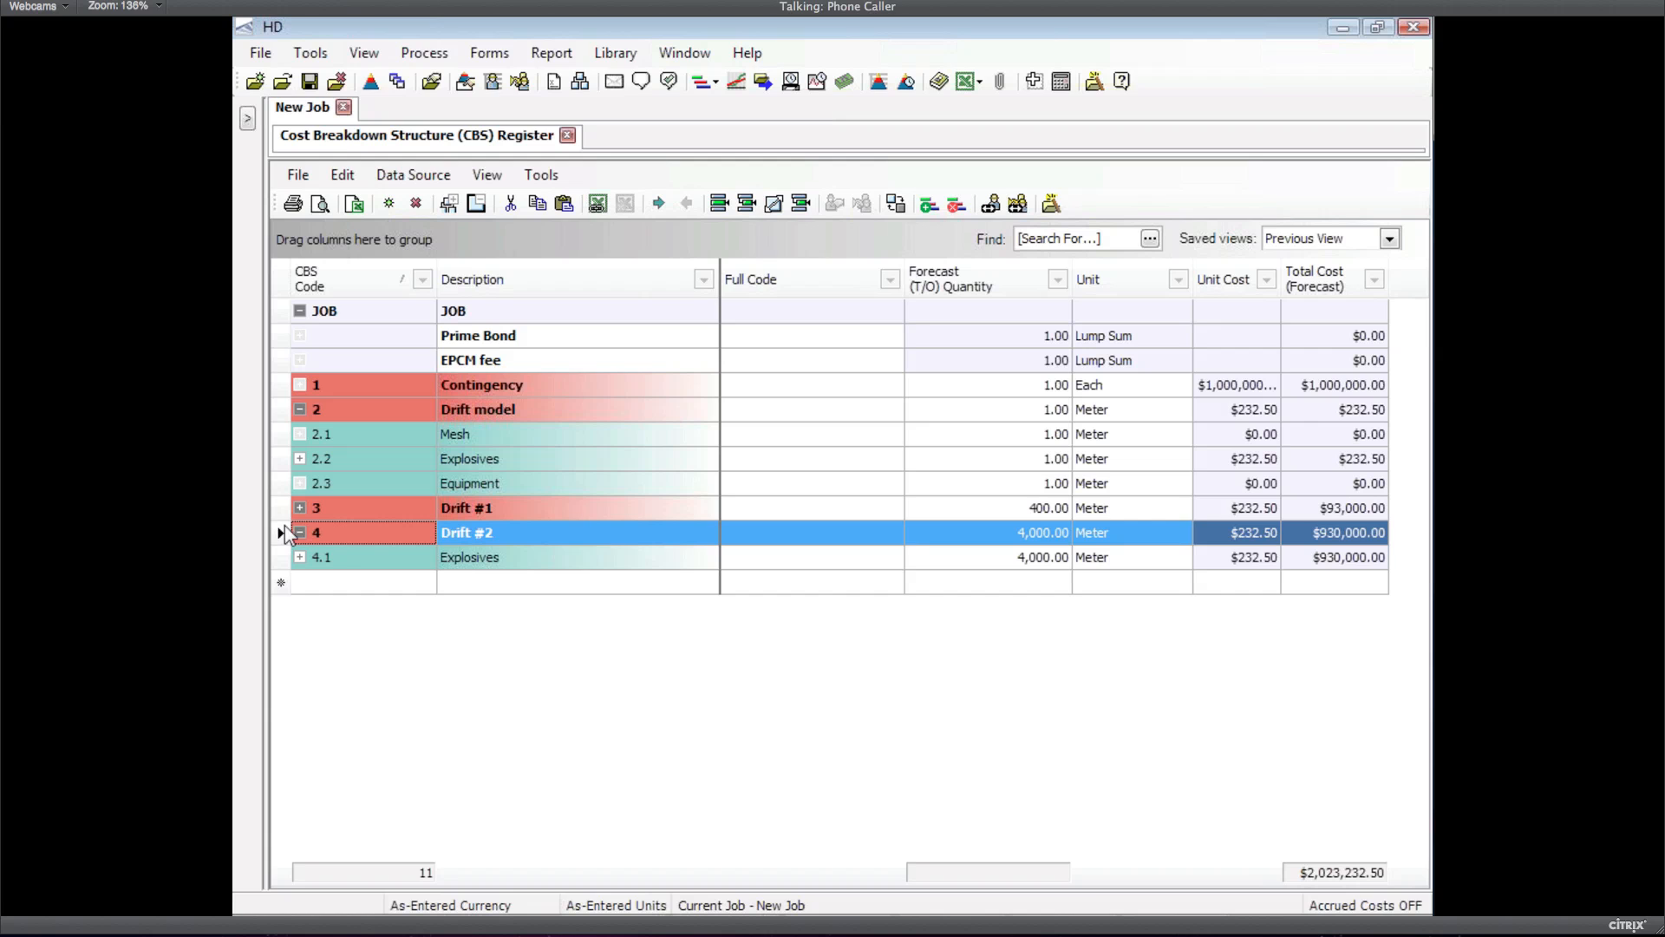
key(alt+Tab)
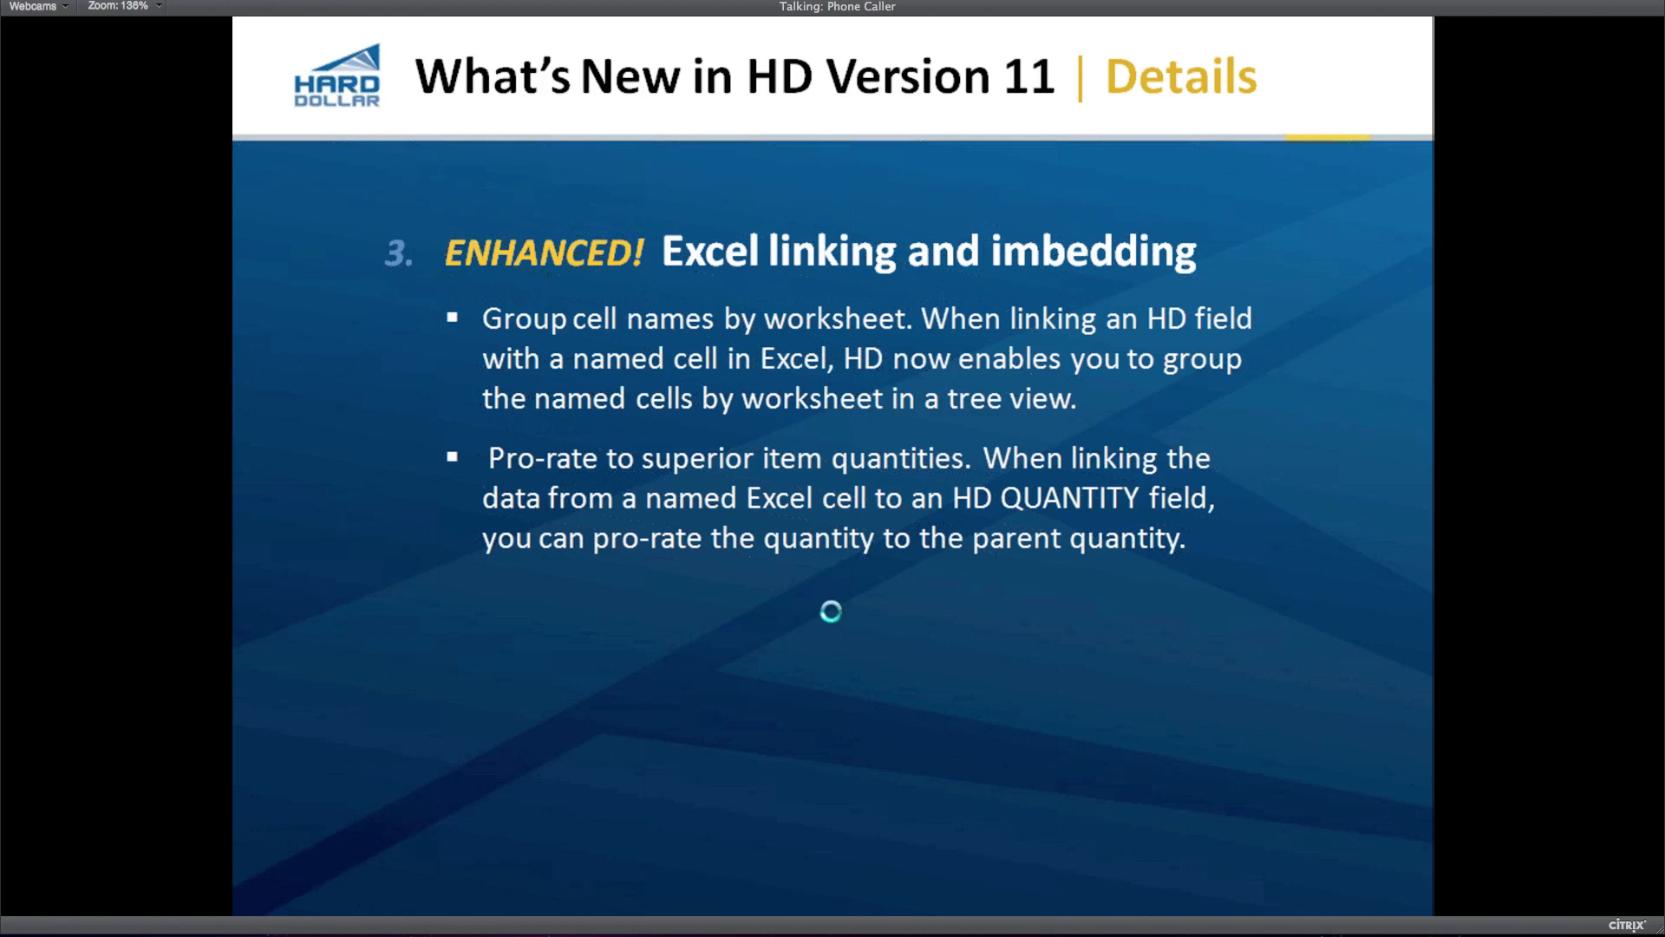
key(Right)
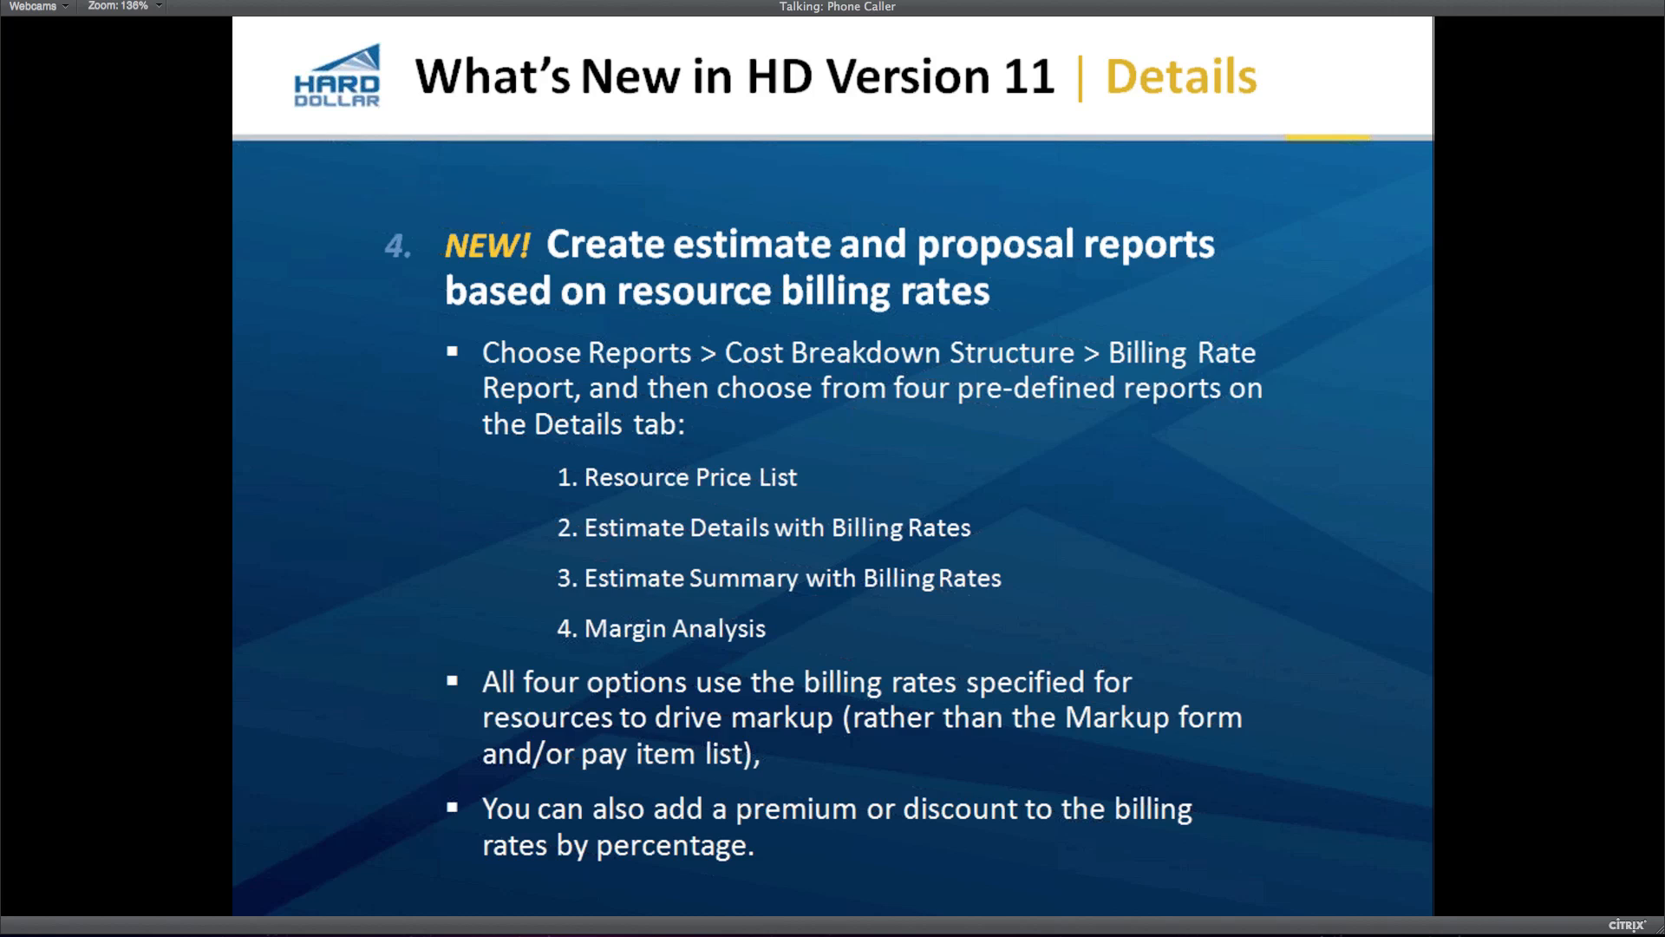
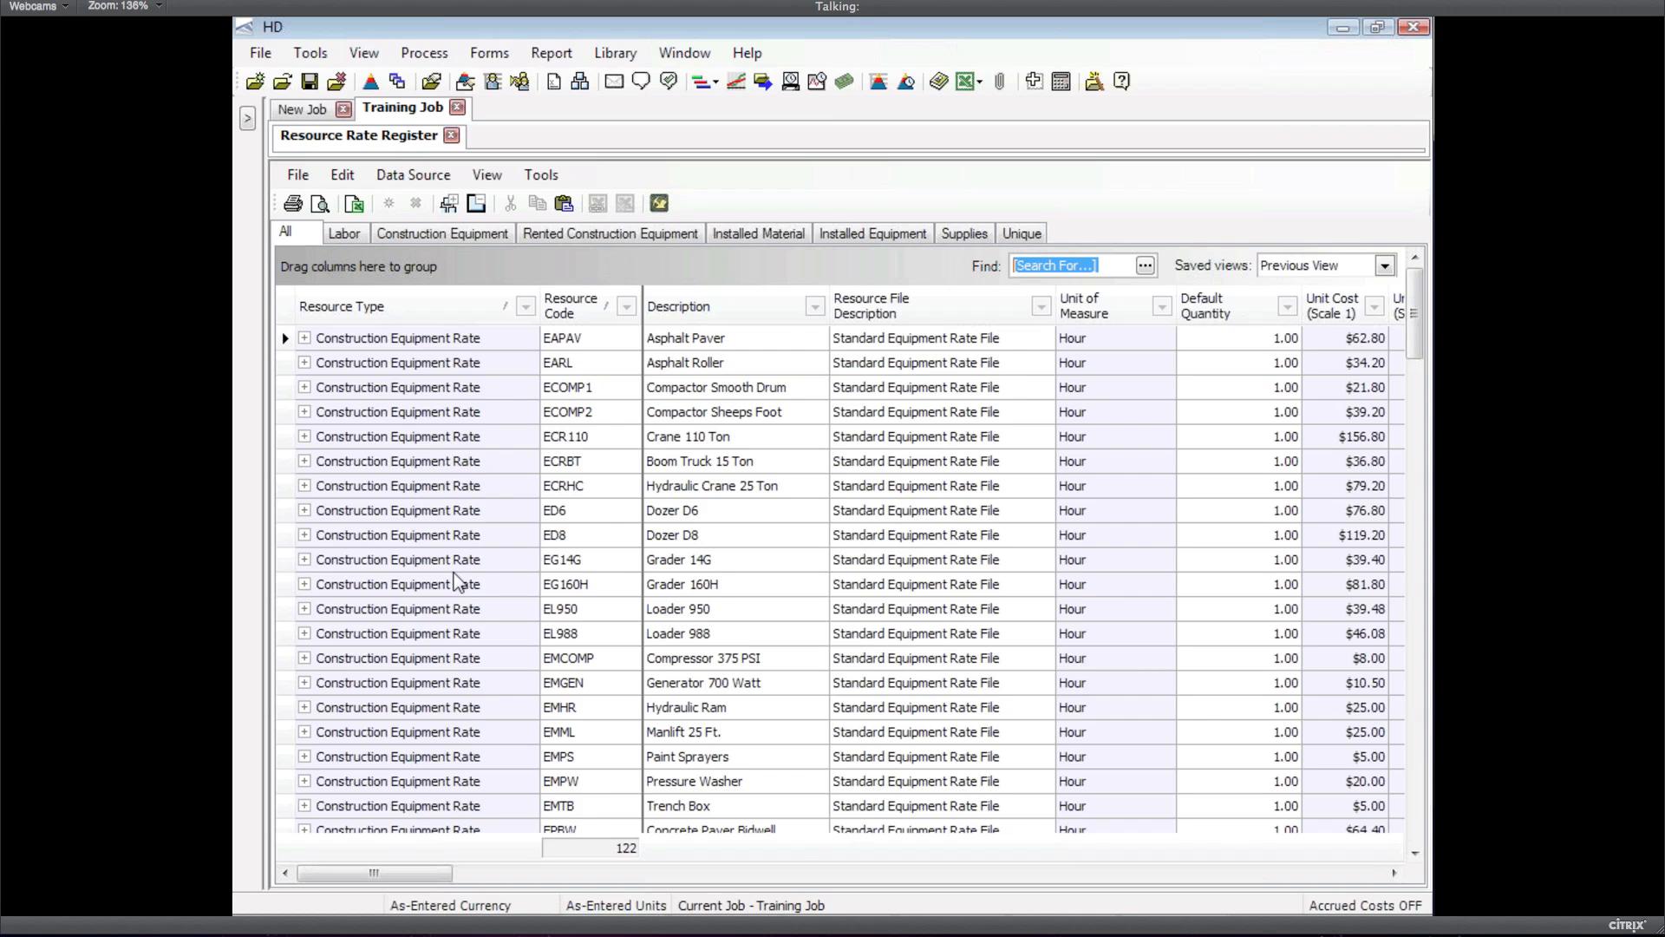
Switch the Training Job's Resource Rate Register to the Labor tab, showing 22 labor rates
click(344, 233)
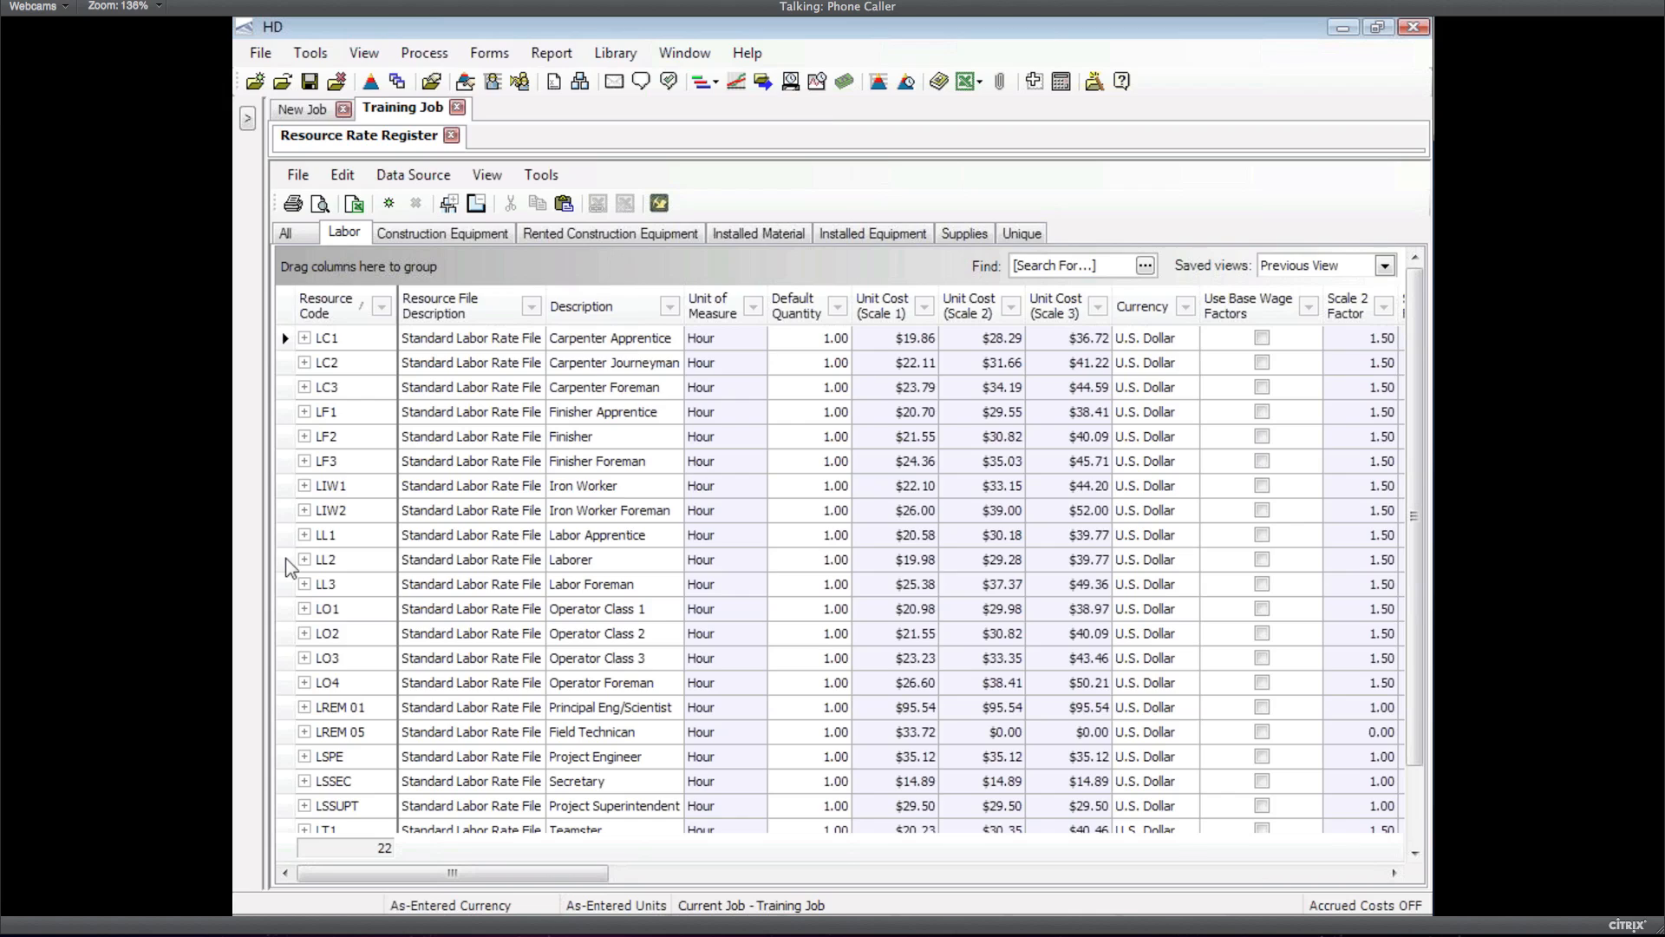
Open the LL2 Laborer rate record and view its $19.98 Scale 1 charge breakdown
click(289, 562)
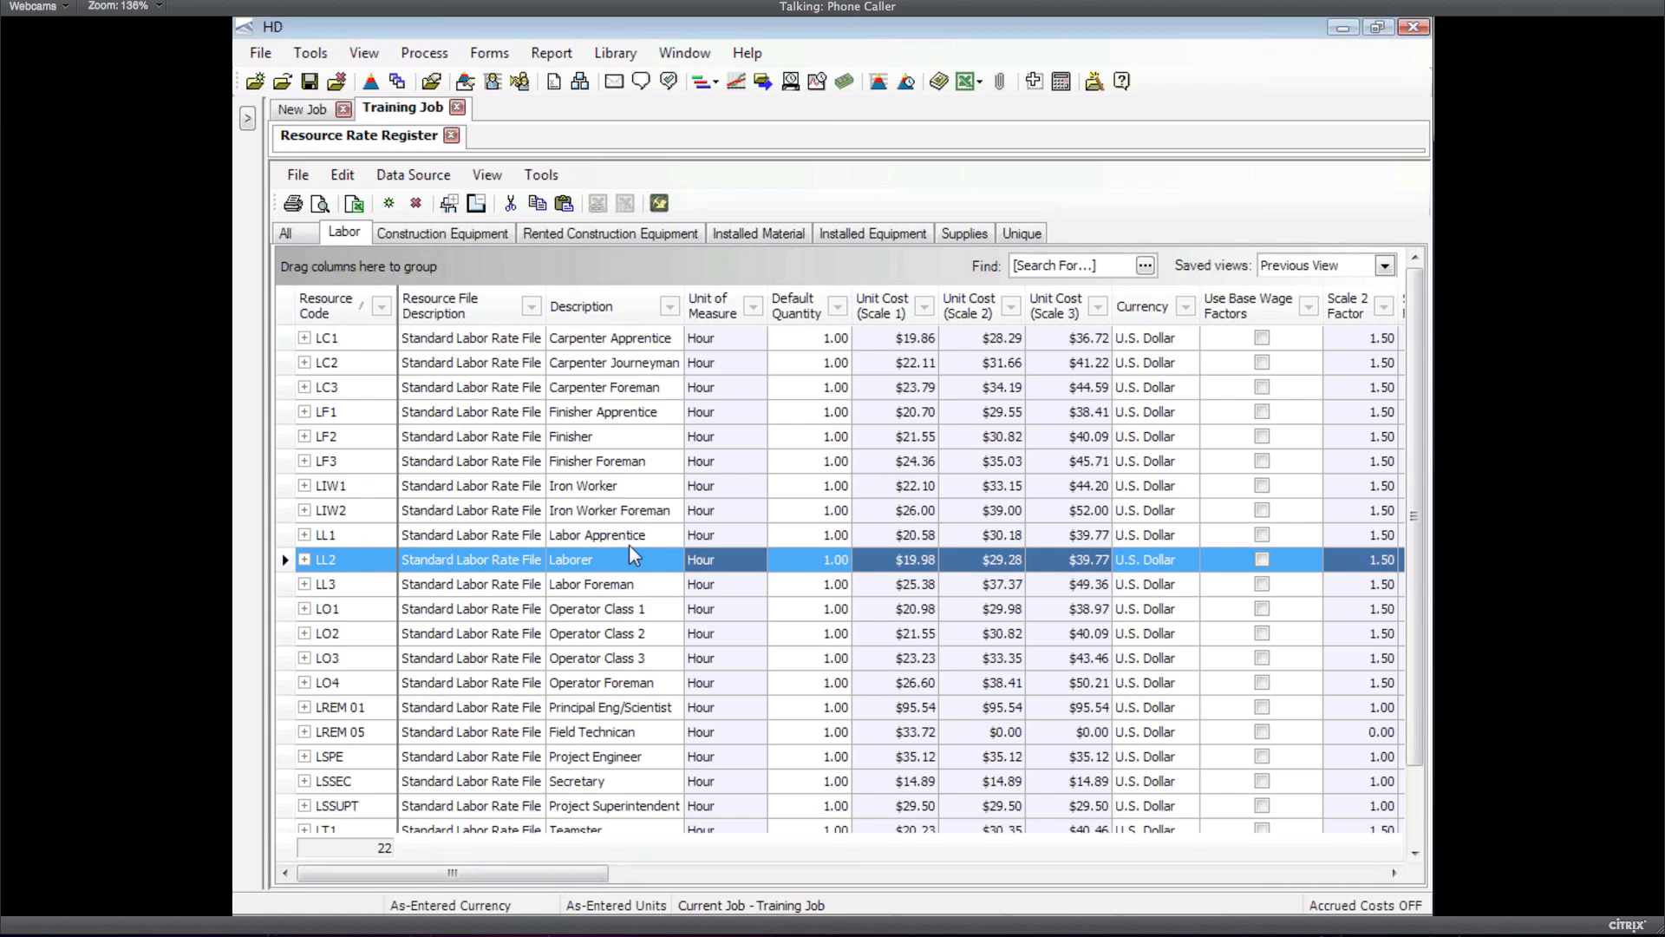
double_click(628, 555)
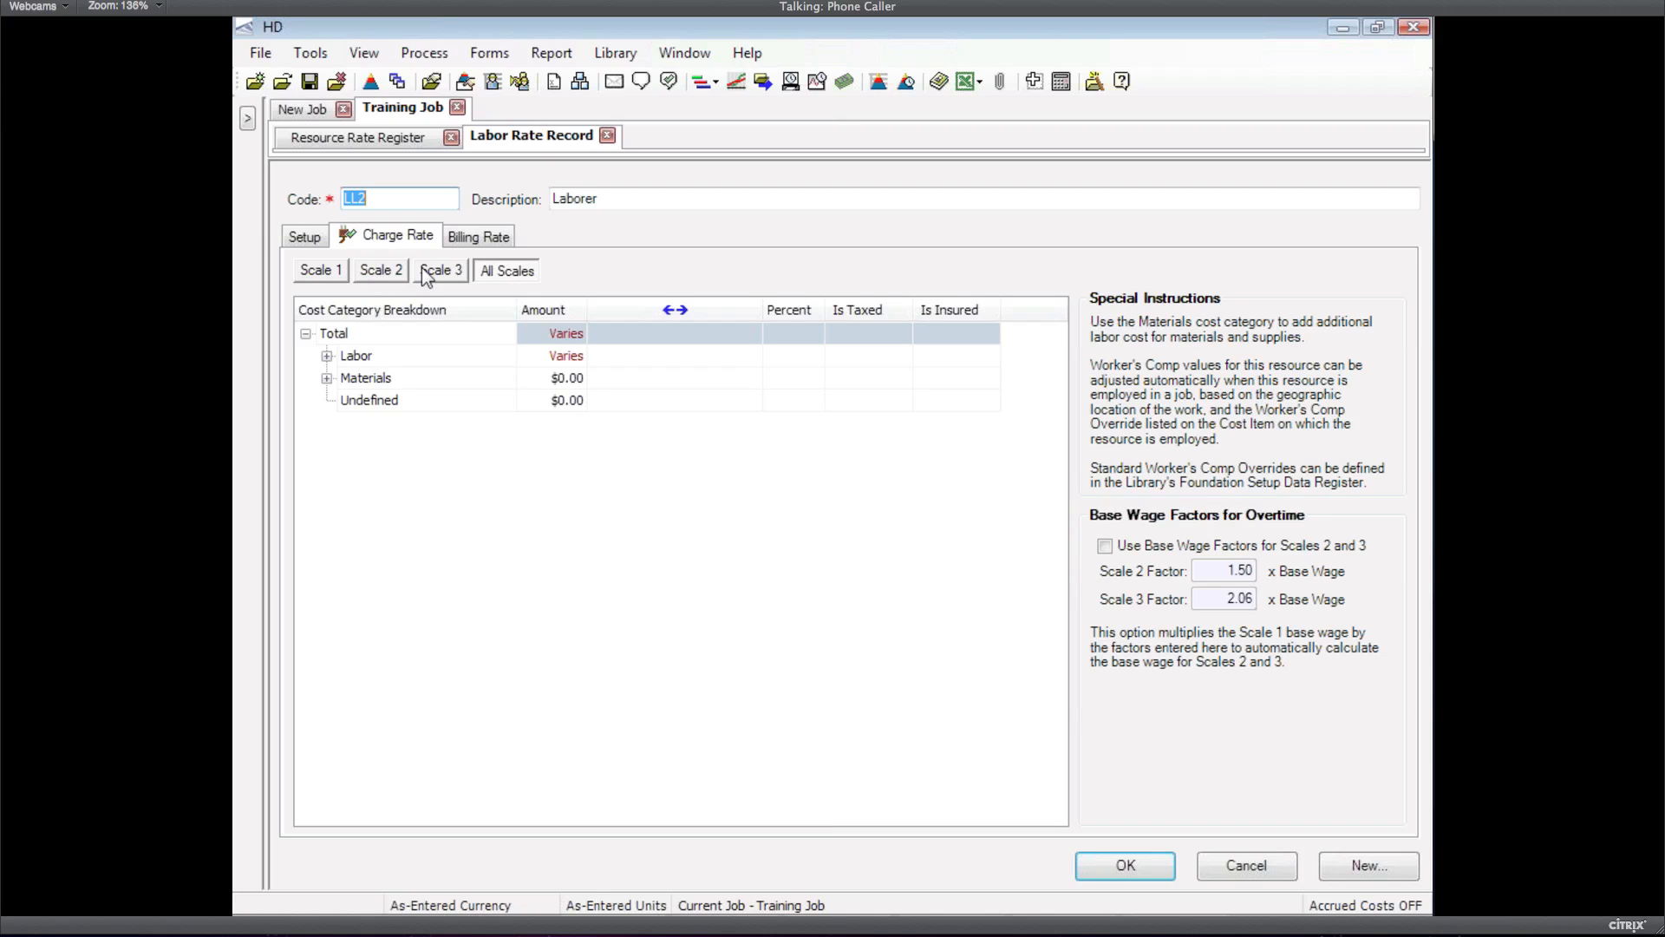
click(309, 271)
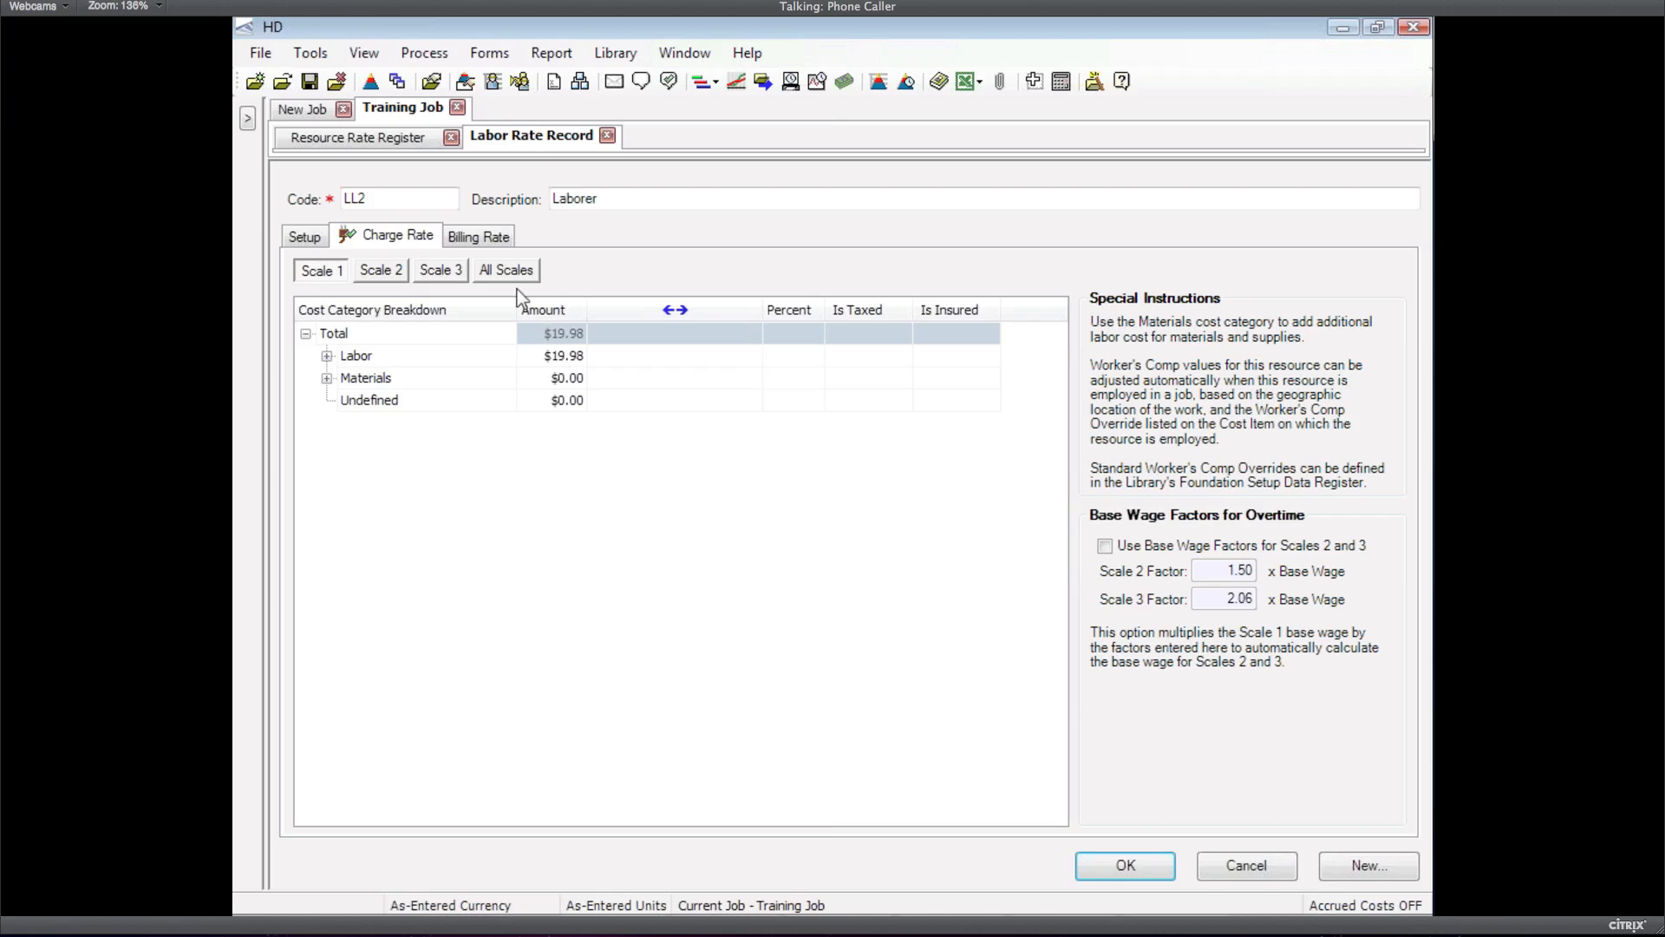
Show LL2's billing rates for all three scales and start editing the Scale 1 markup
click(484, 238)
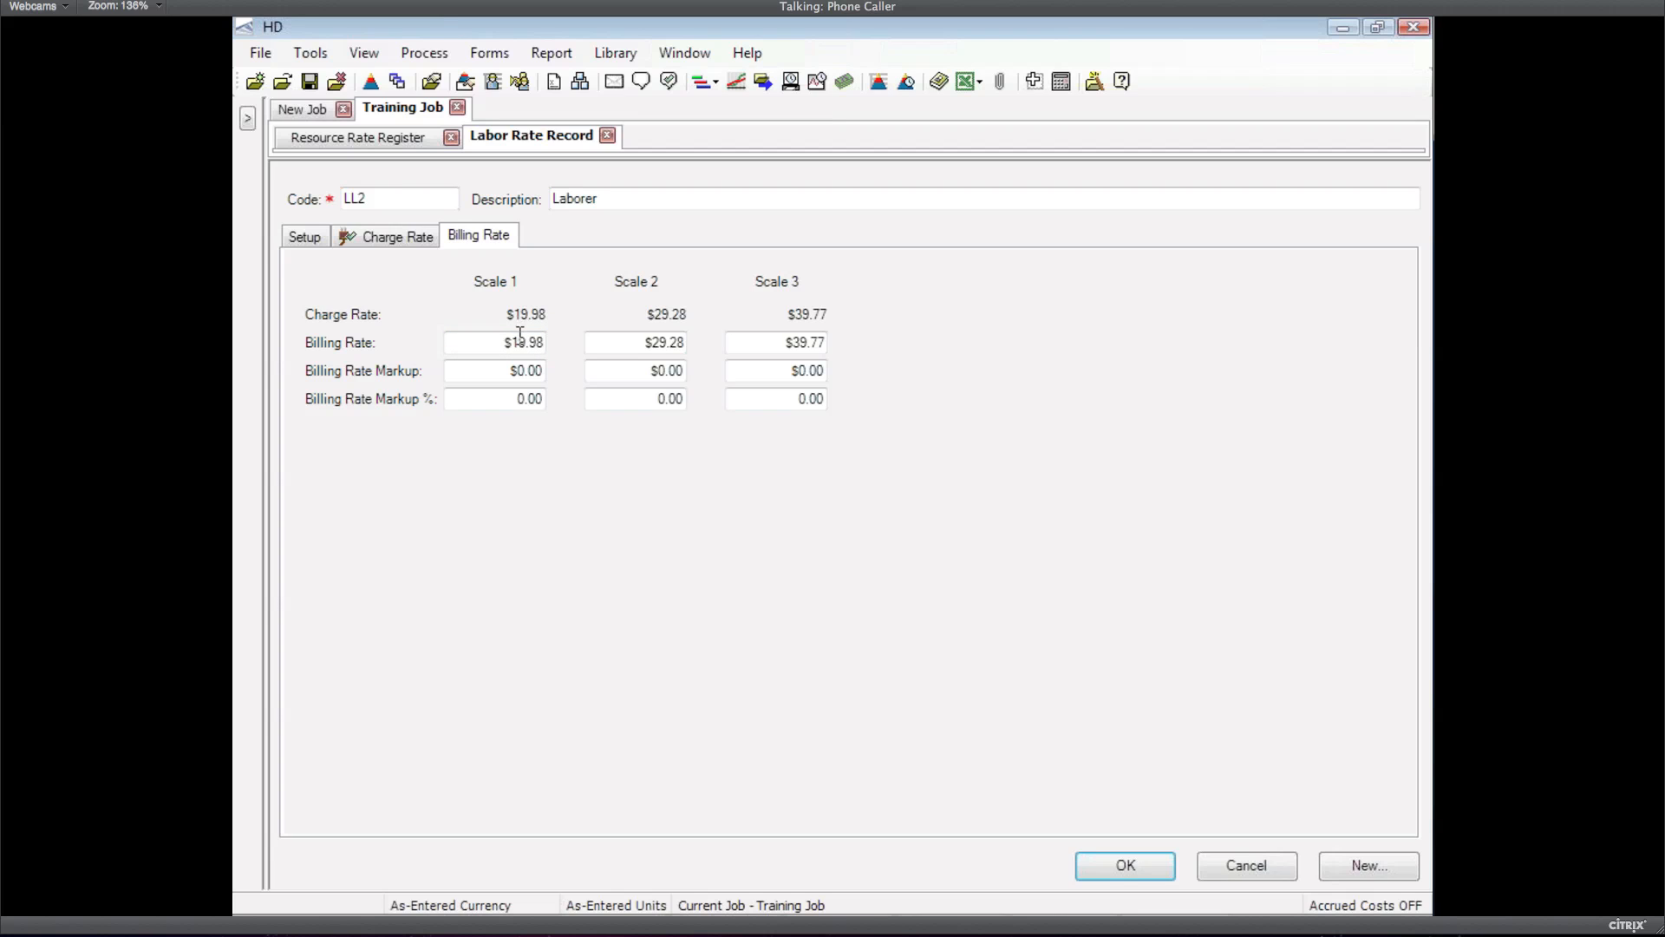
click(523, 398)
Enter a 10% billing markup for LL2 on Scales 1, 2 and 3
text(10)
key(Tab)
text(10)
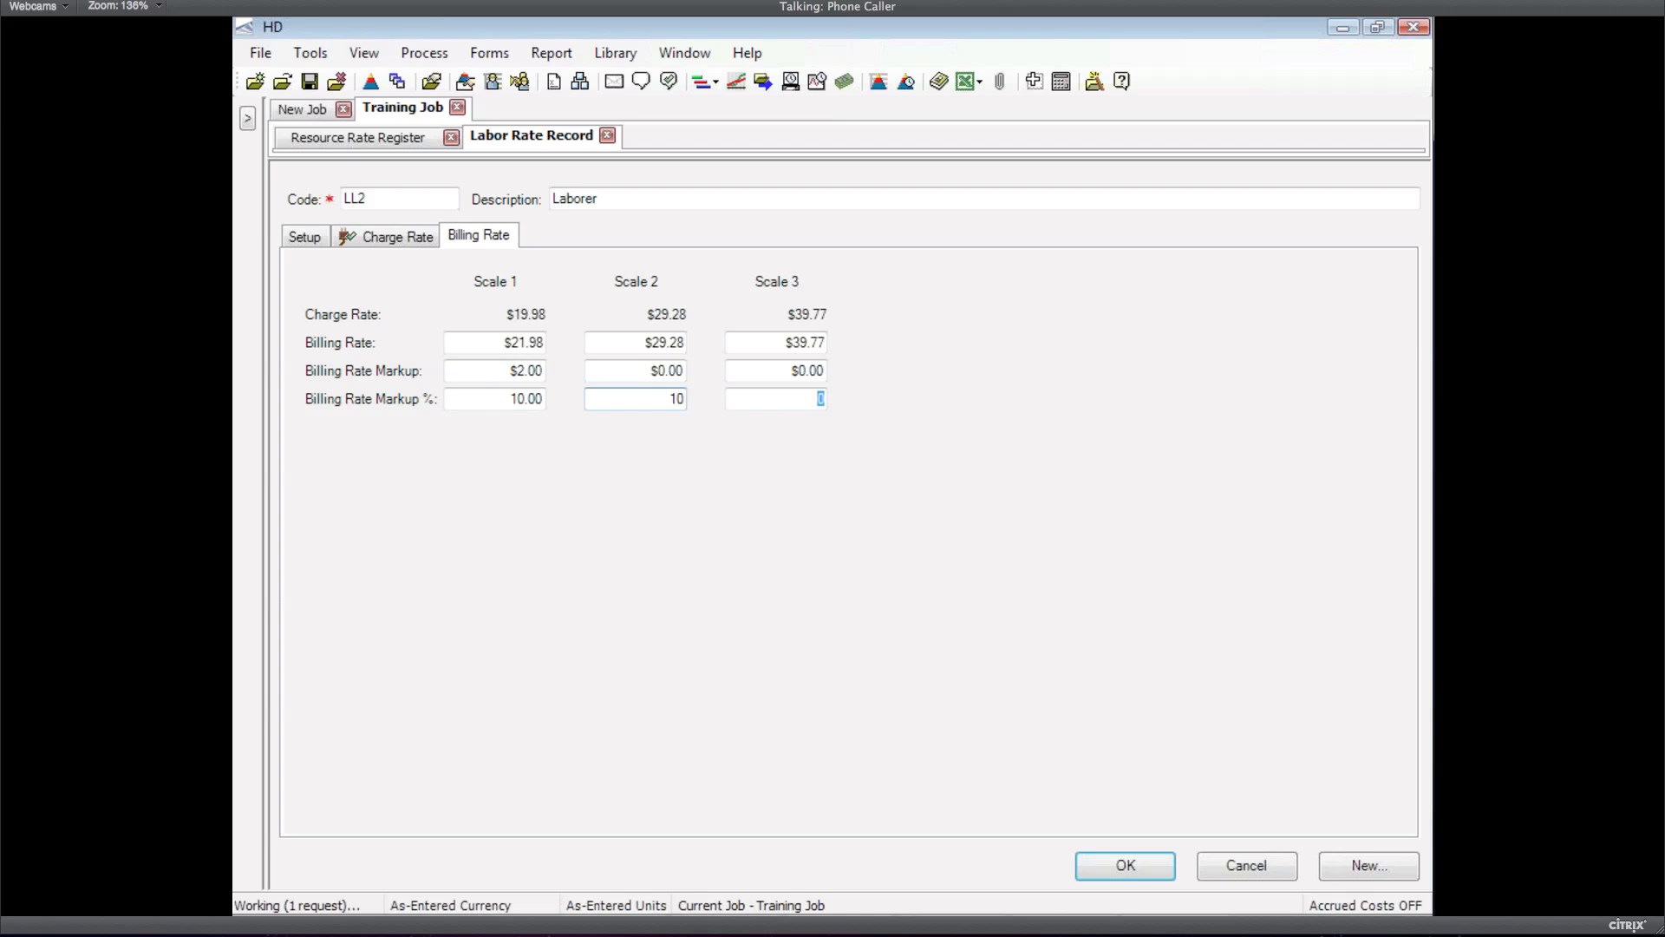
key(Tab)
text(10)
key(Tab)
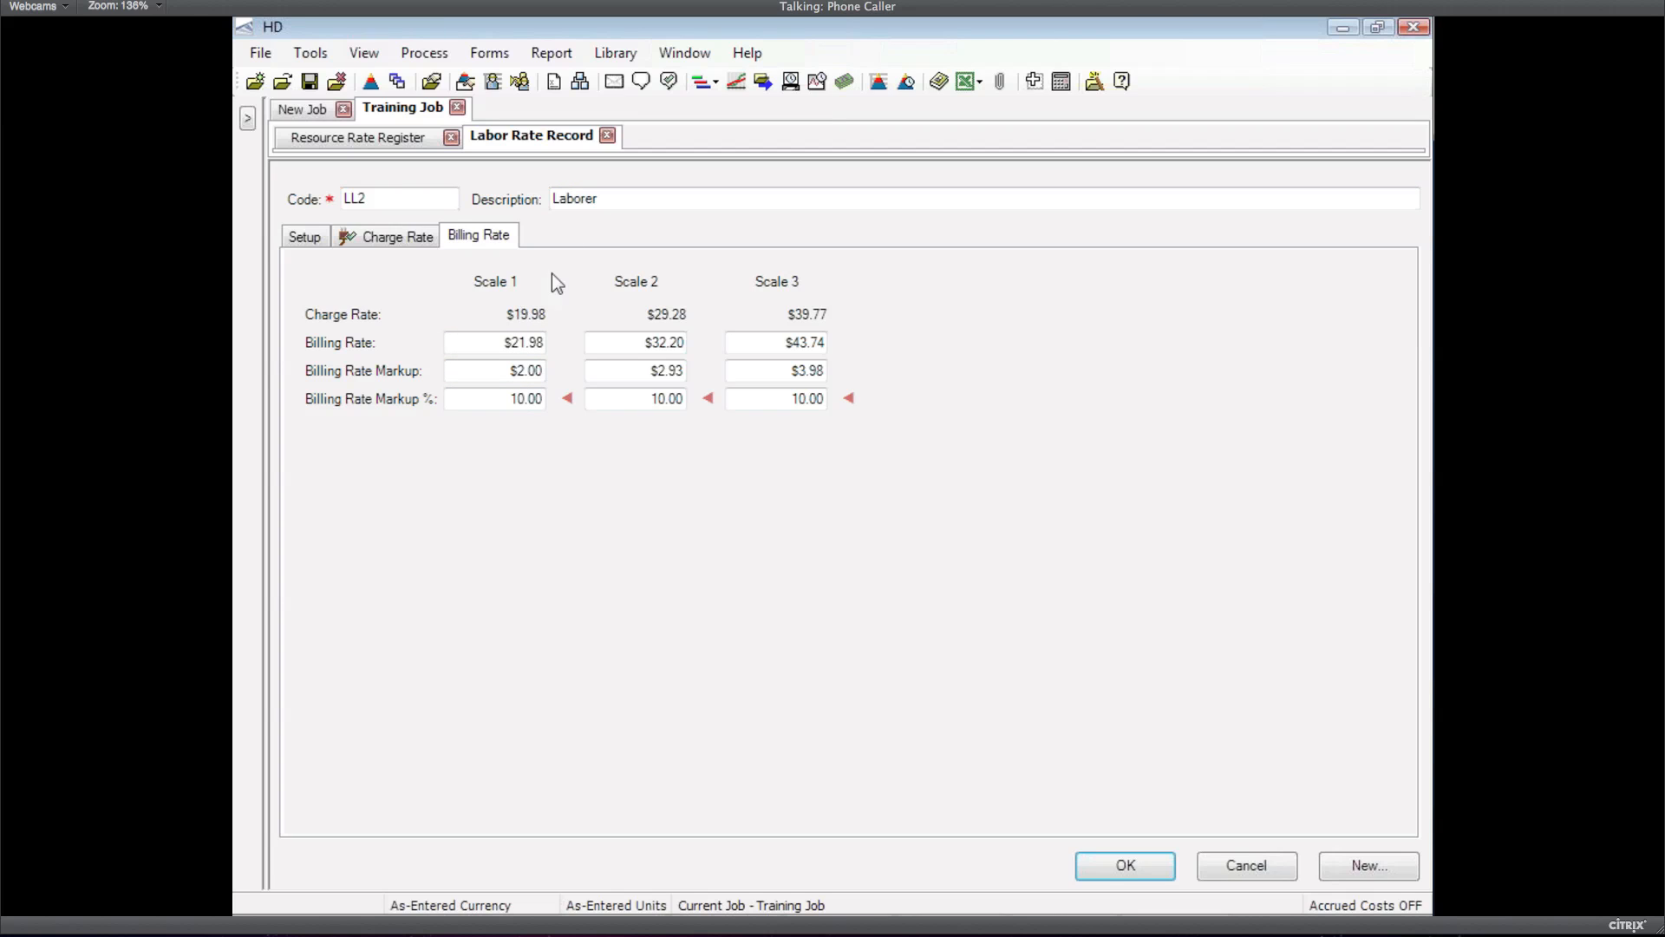
Overwrite LL2's billing rates with $25.00, $35.00 and $50.00 for Scales 1–3
click(519, 345)
text(25)
key(Tab)
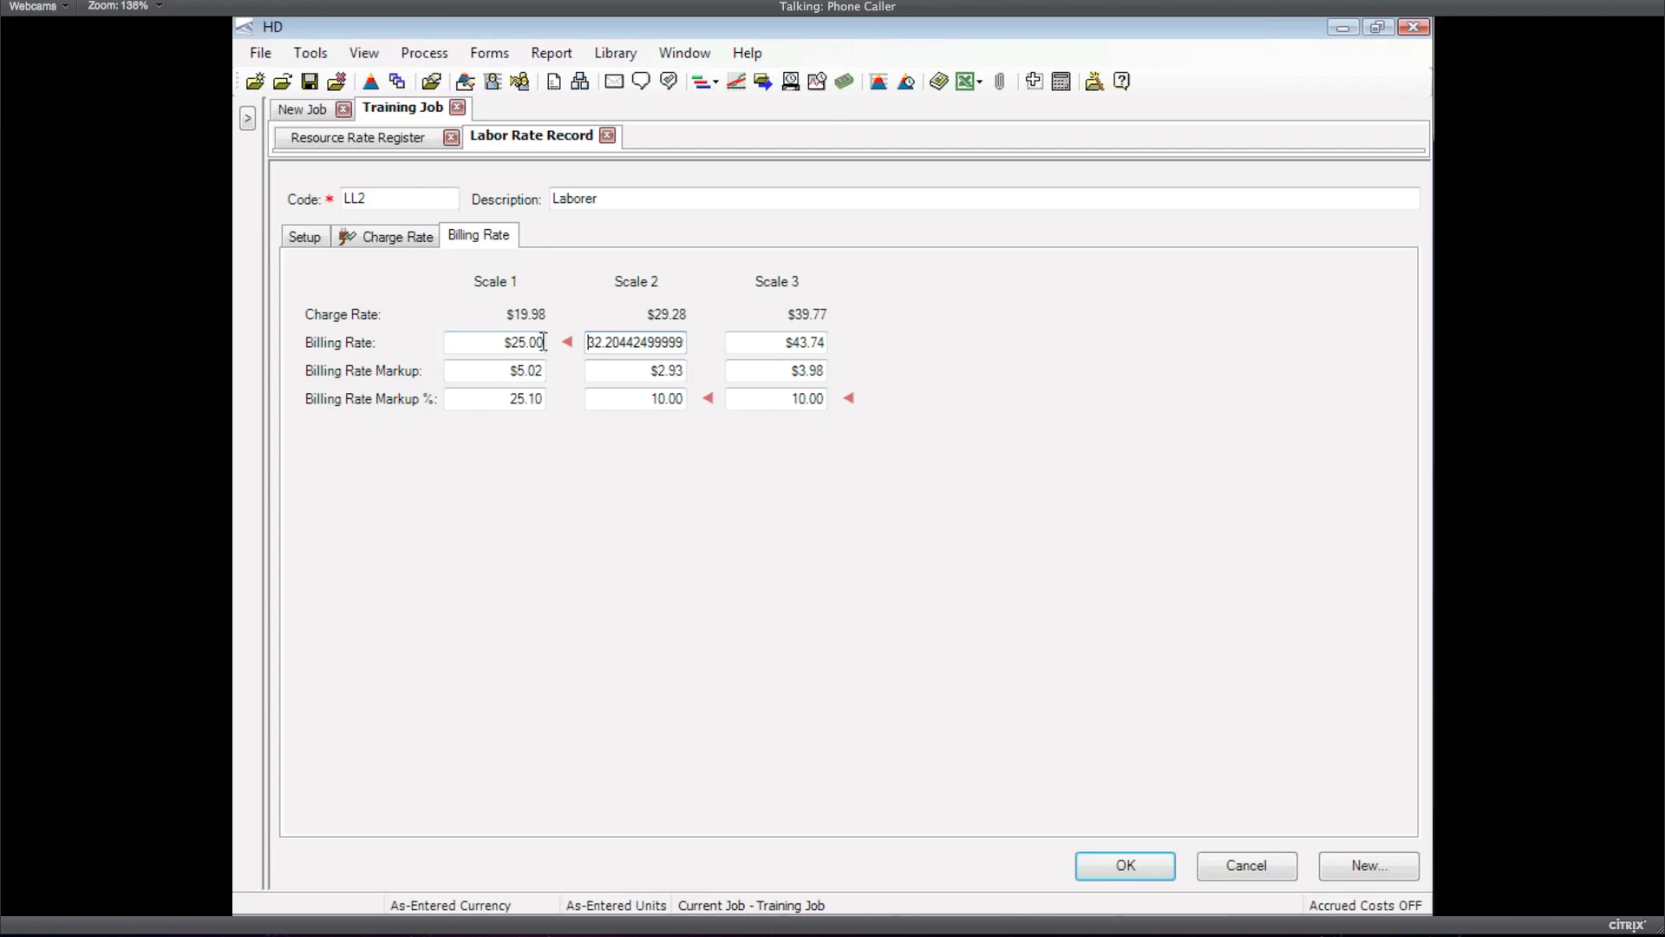
key(Delete)
key(Delete)
key(Delete)
key(Delete)
key(Delete)
key(Delete)
key(Delete)
key(Delete)
key(Delete)
key(Delete)
key(Delete)
key(Delete)
key(Delete)
key(Delete)
key(Delete)
key(Delete)
text(35)
key(Tab)
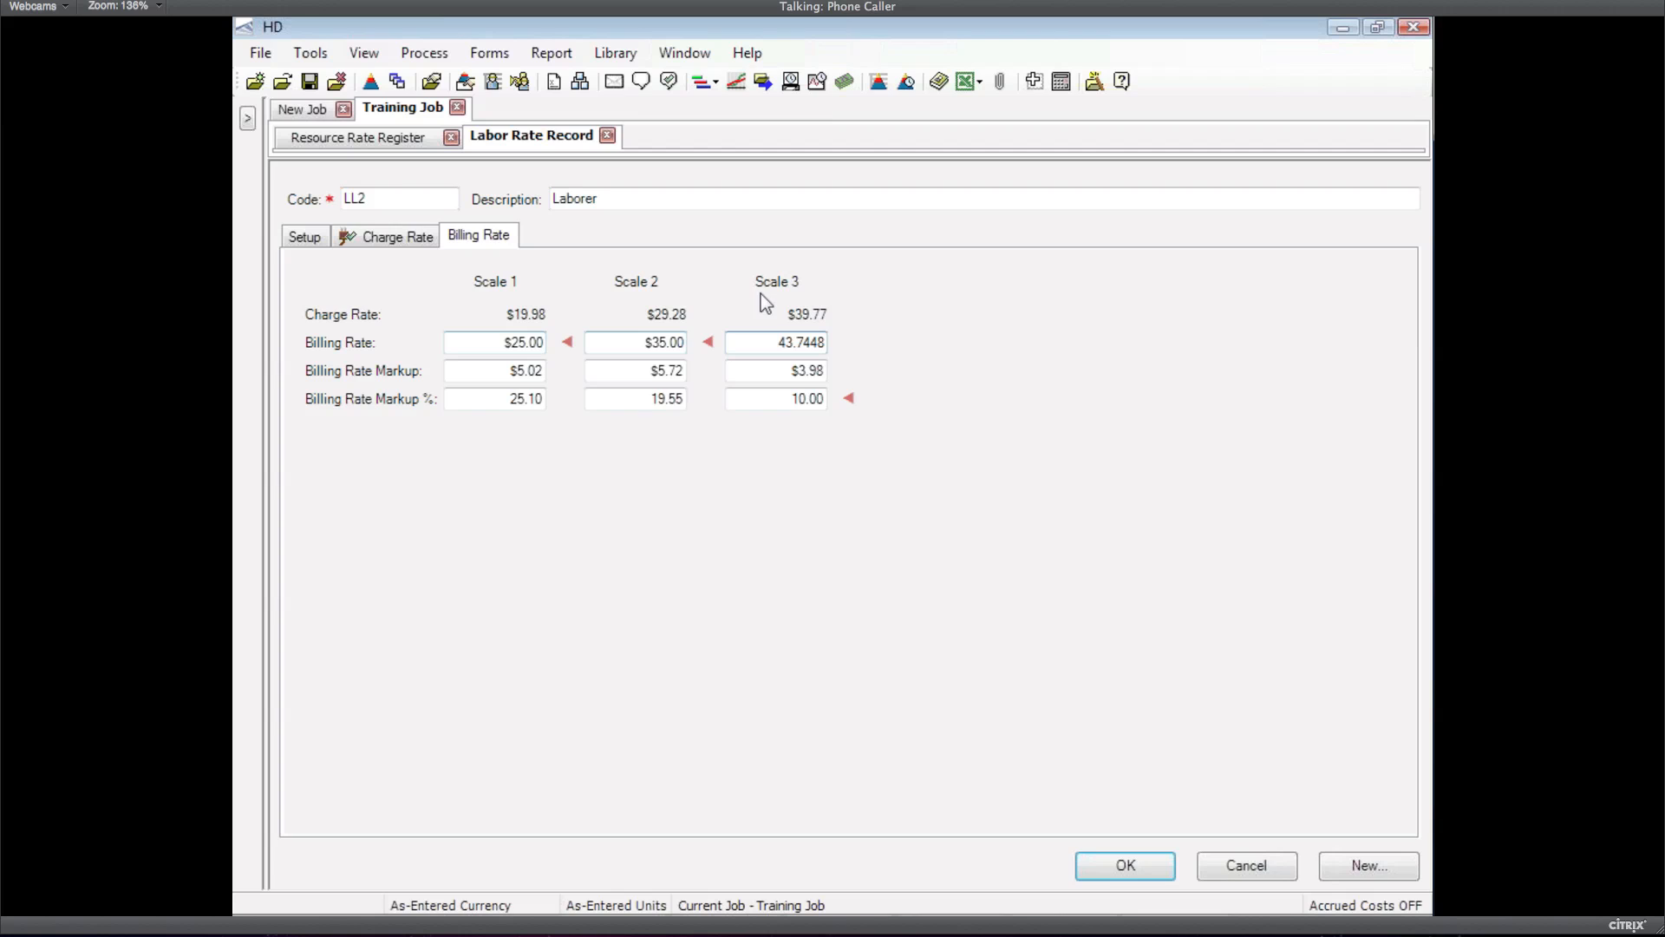
double_click(784, 334)
text(50)
key(Tab)
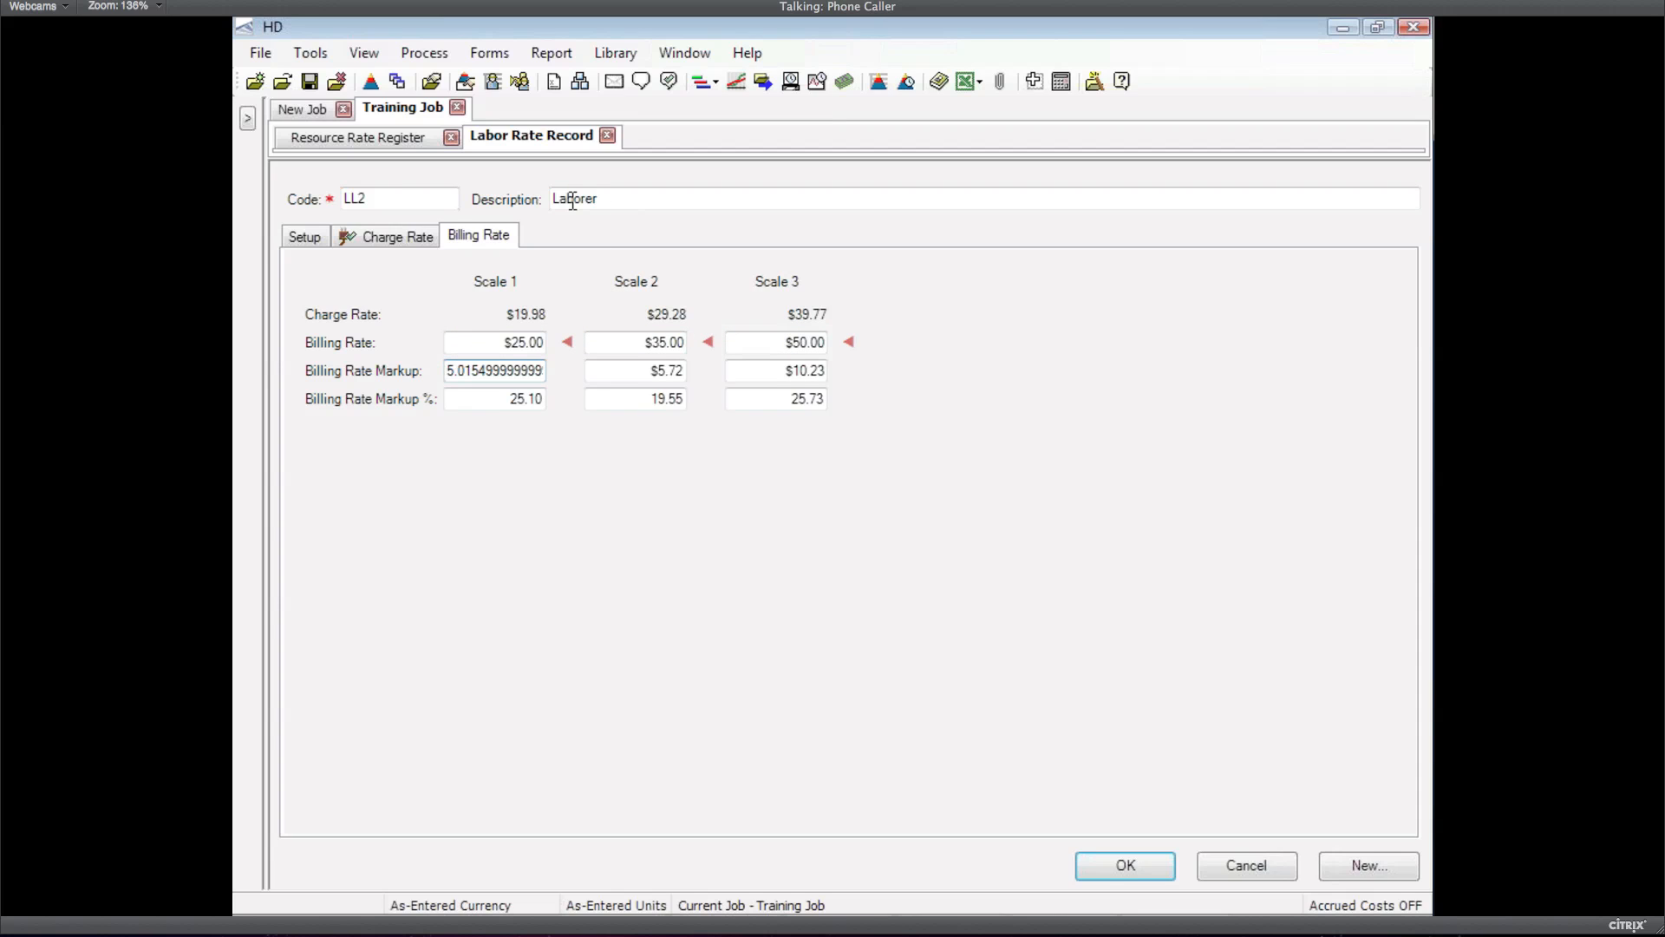
Save the LL2 record, group labor rates by Organizational Category, and collapse the Laborer group
click(1119, 866)
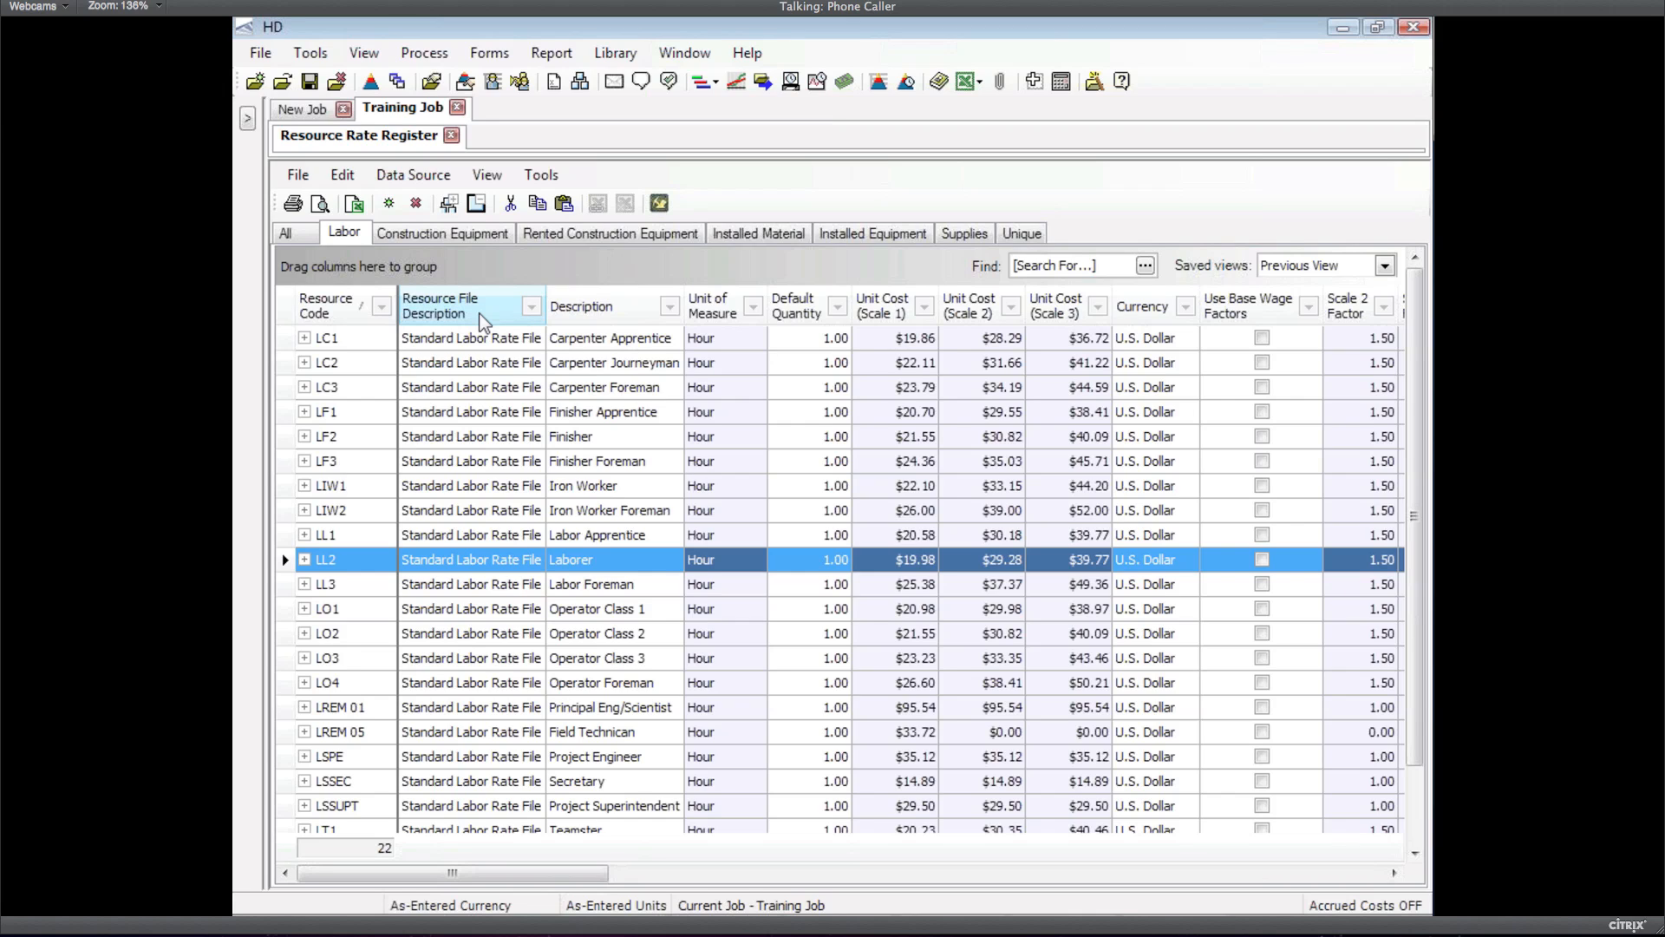
right_click(482, 322)
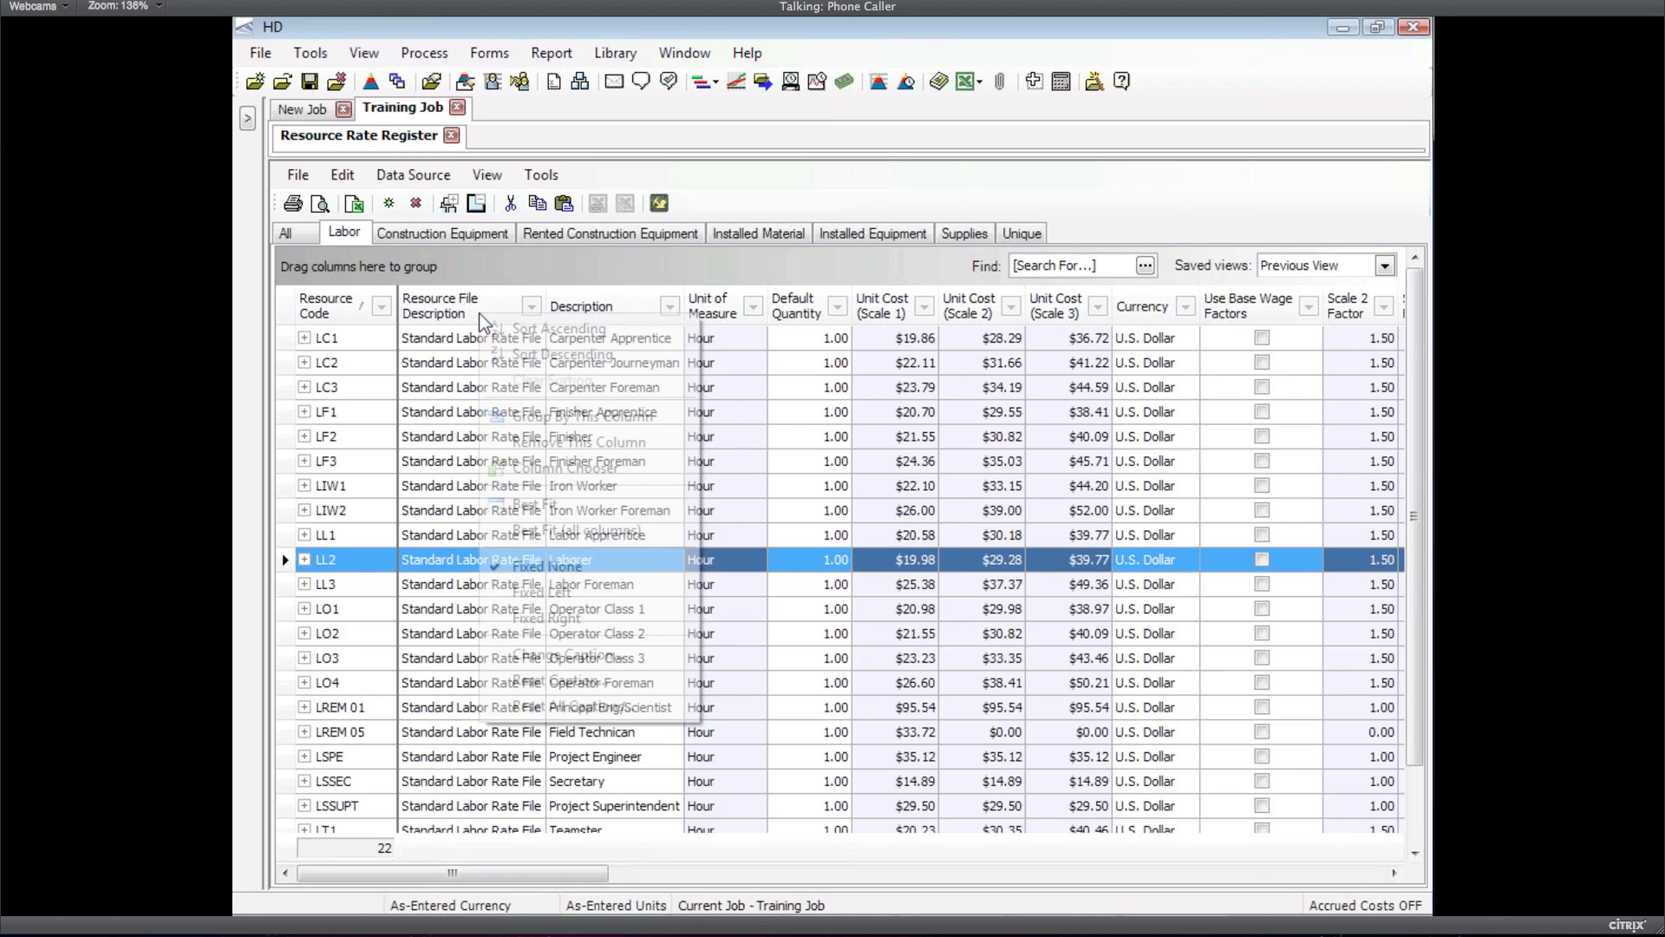
click(604, 878)
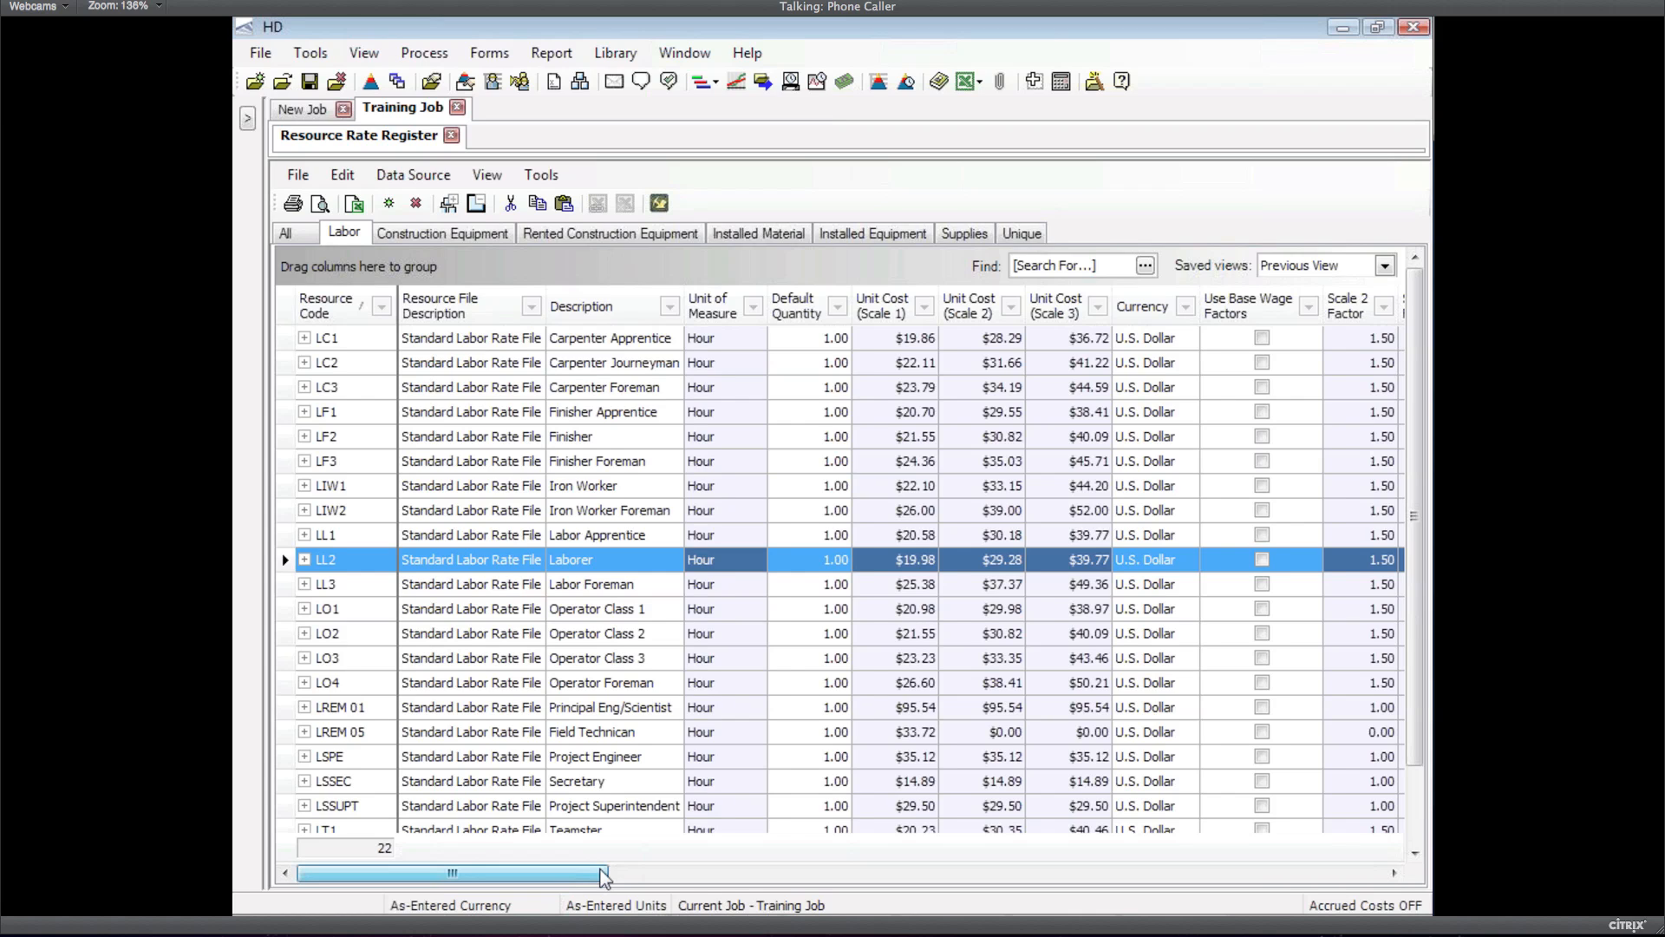
drag(605, 878, 621, 880)
drag(621, 878, 787, 878)
drag(1106, 307, 329, 276)
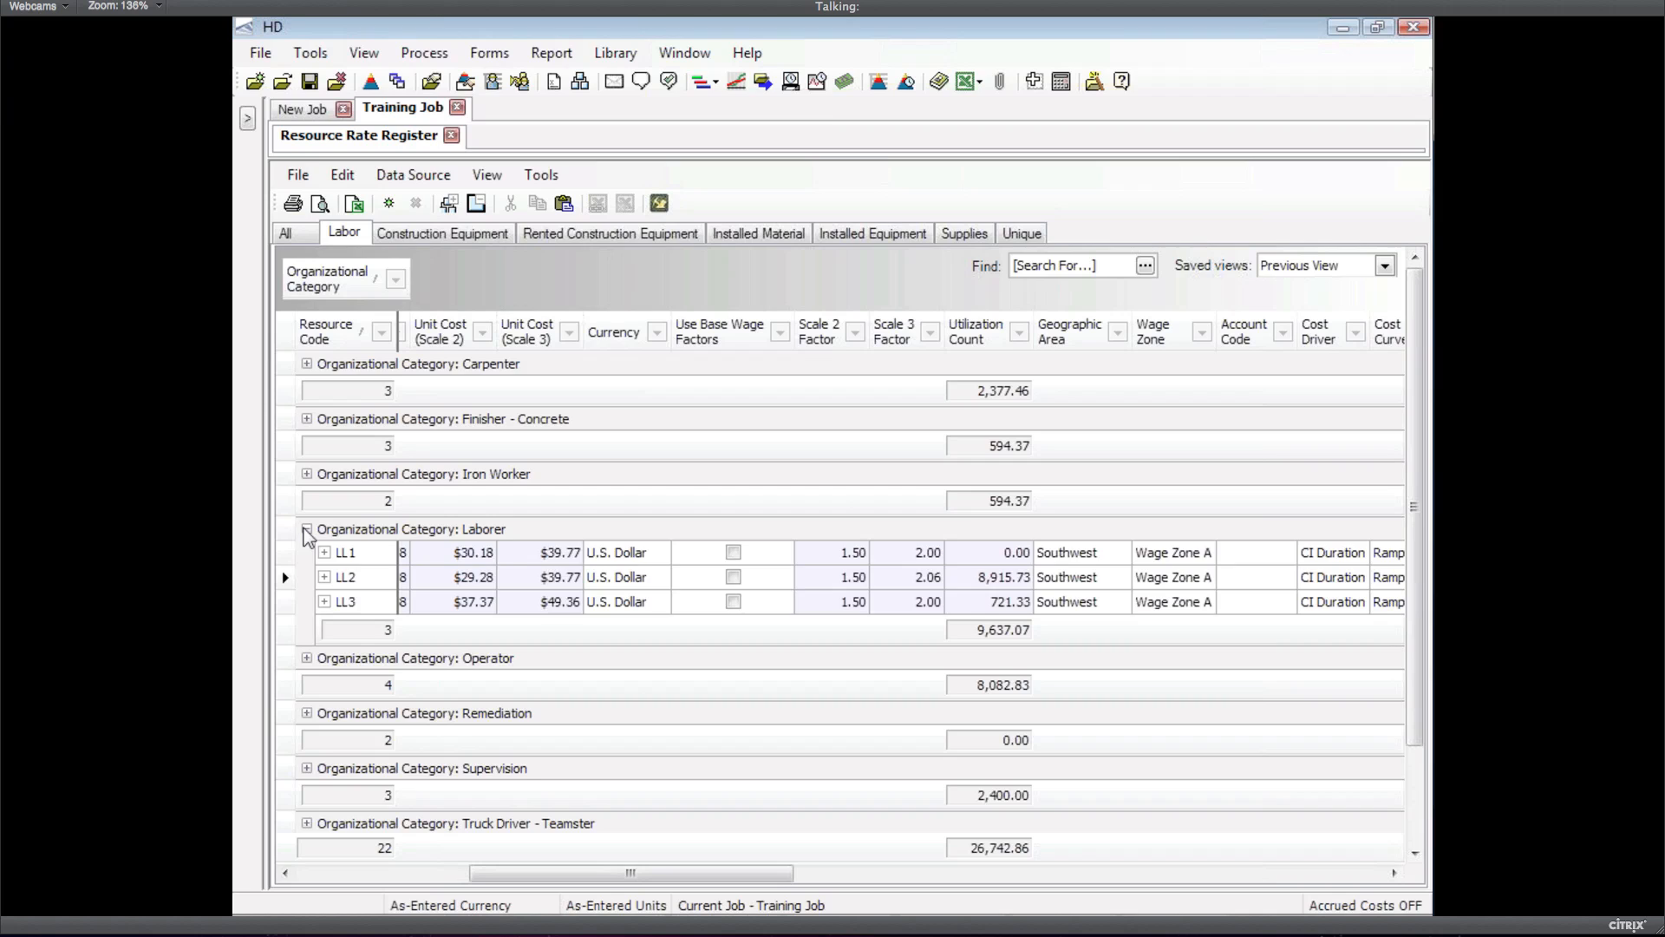
click(306, 529)
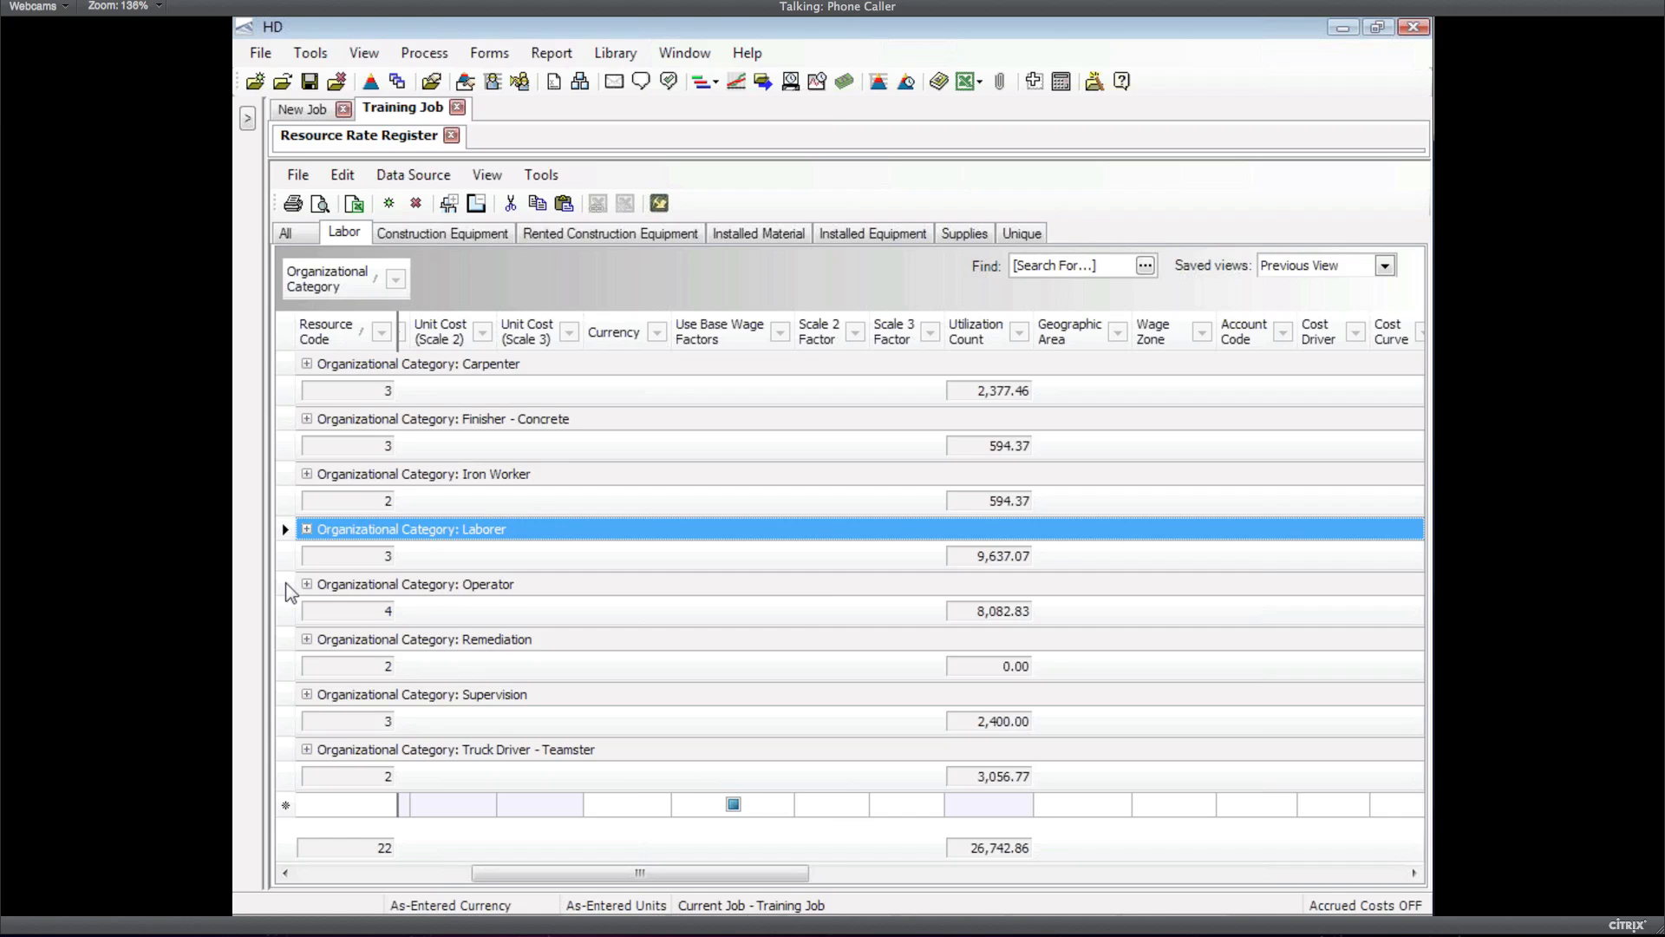
Give the Operator group LO1–LO4 a saved 20% billing markup on Scales 1, 2 and 3
click(347, 584)
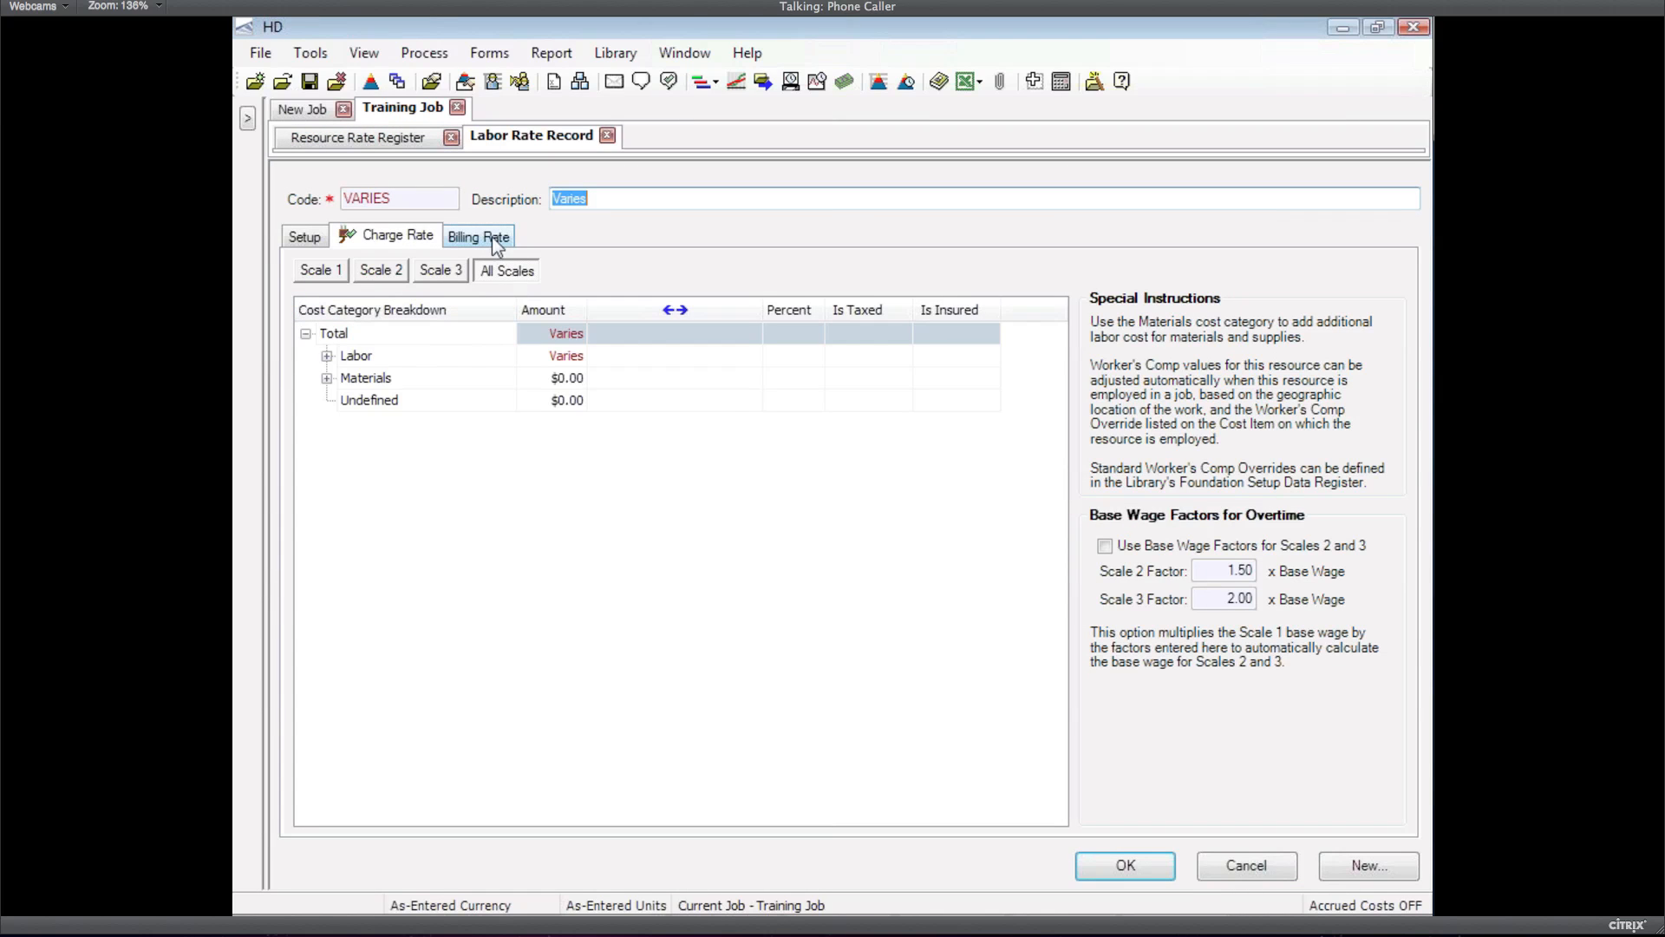
click(496, 239)
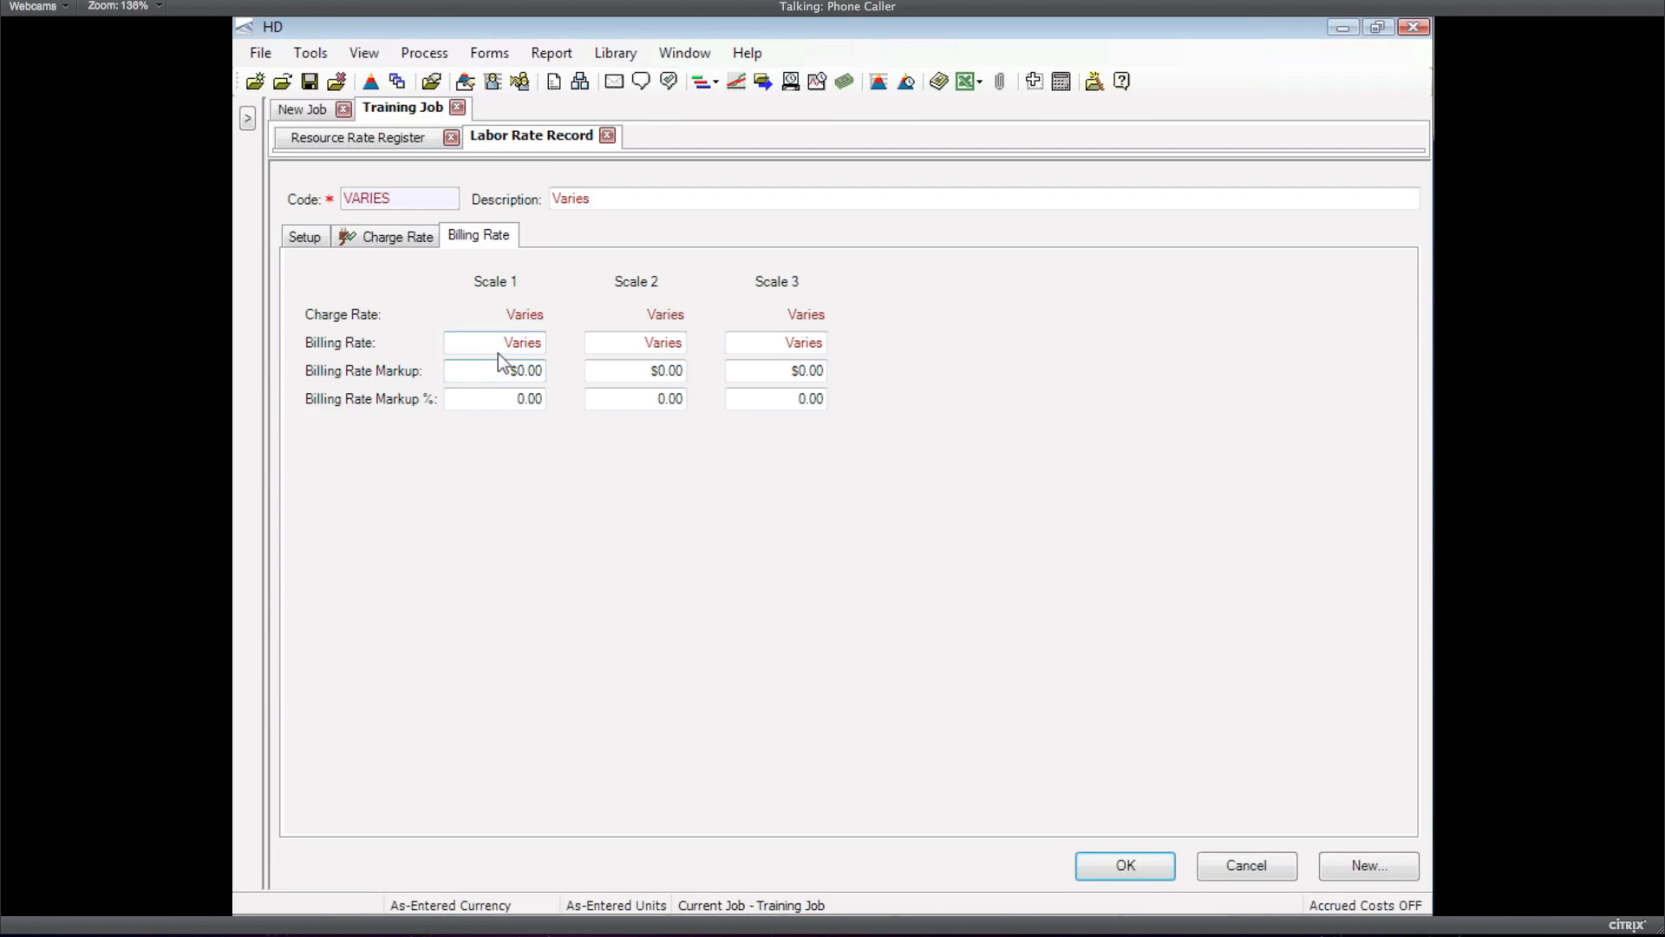
click(521, 399)
text(20)
key(Tab)
text(20)
key(Tab)
text(20)
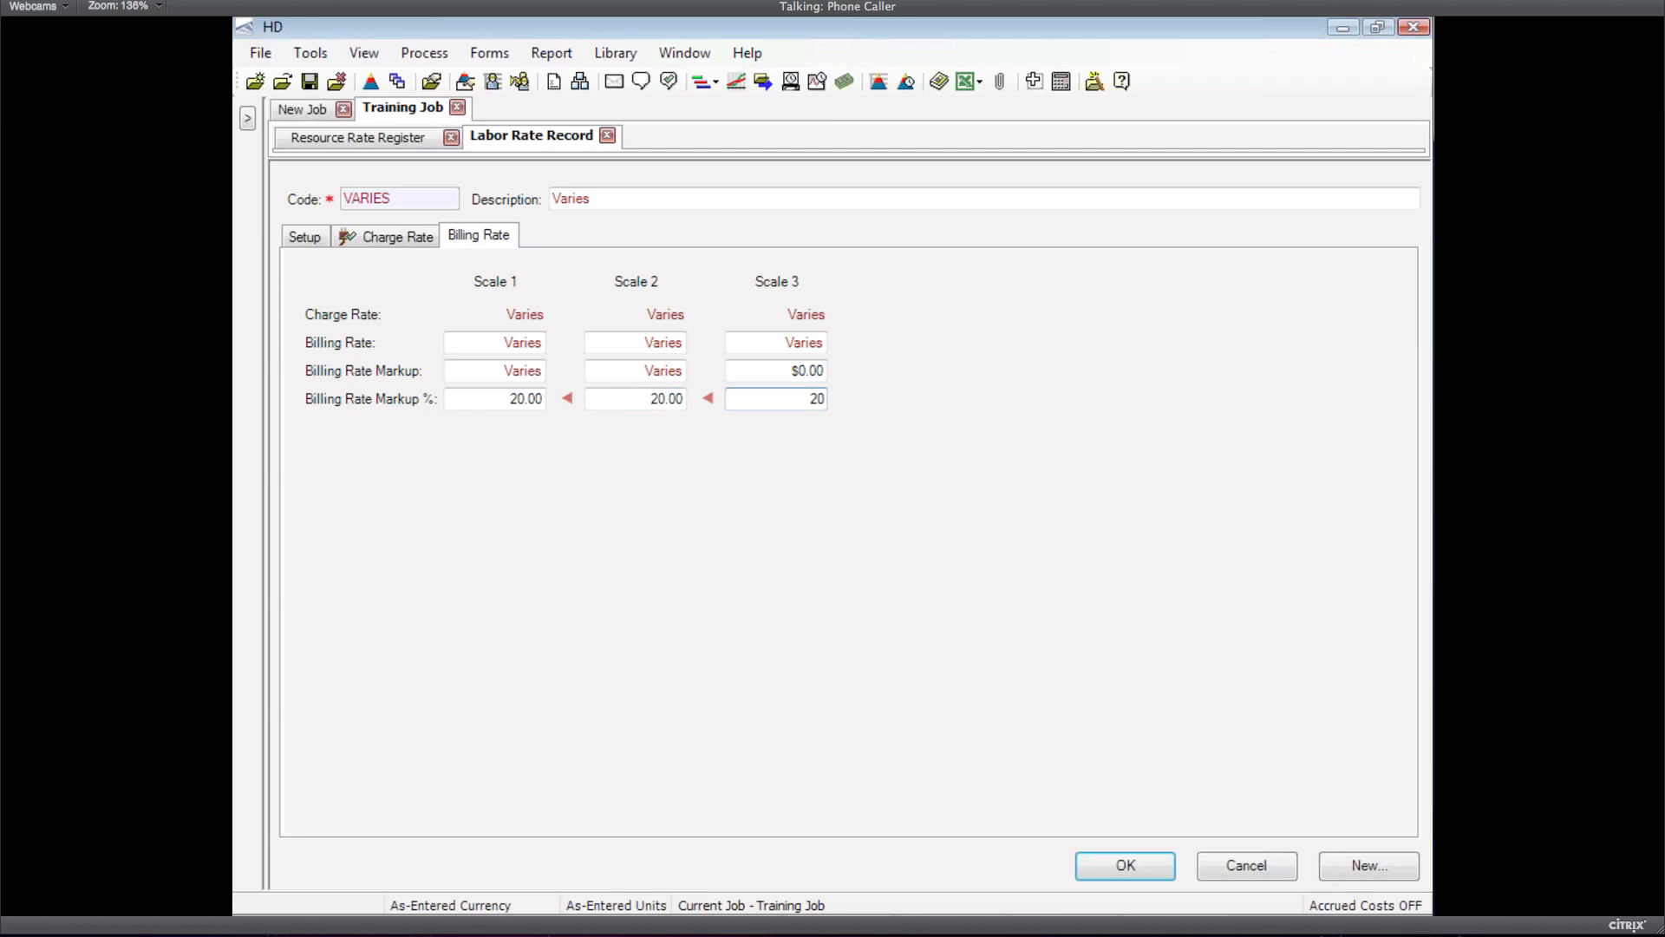
click(1125, 865)
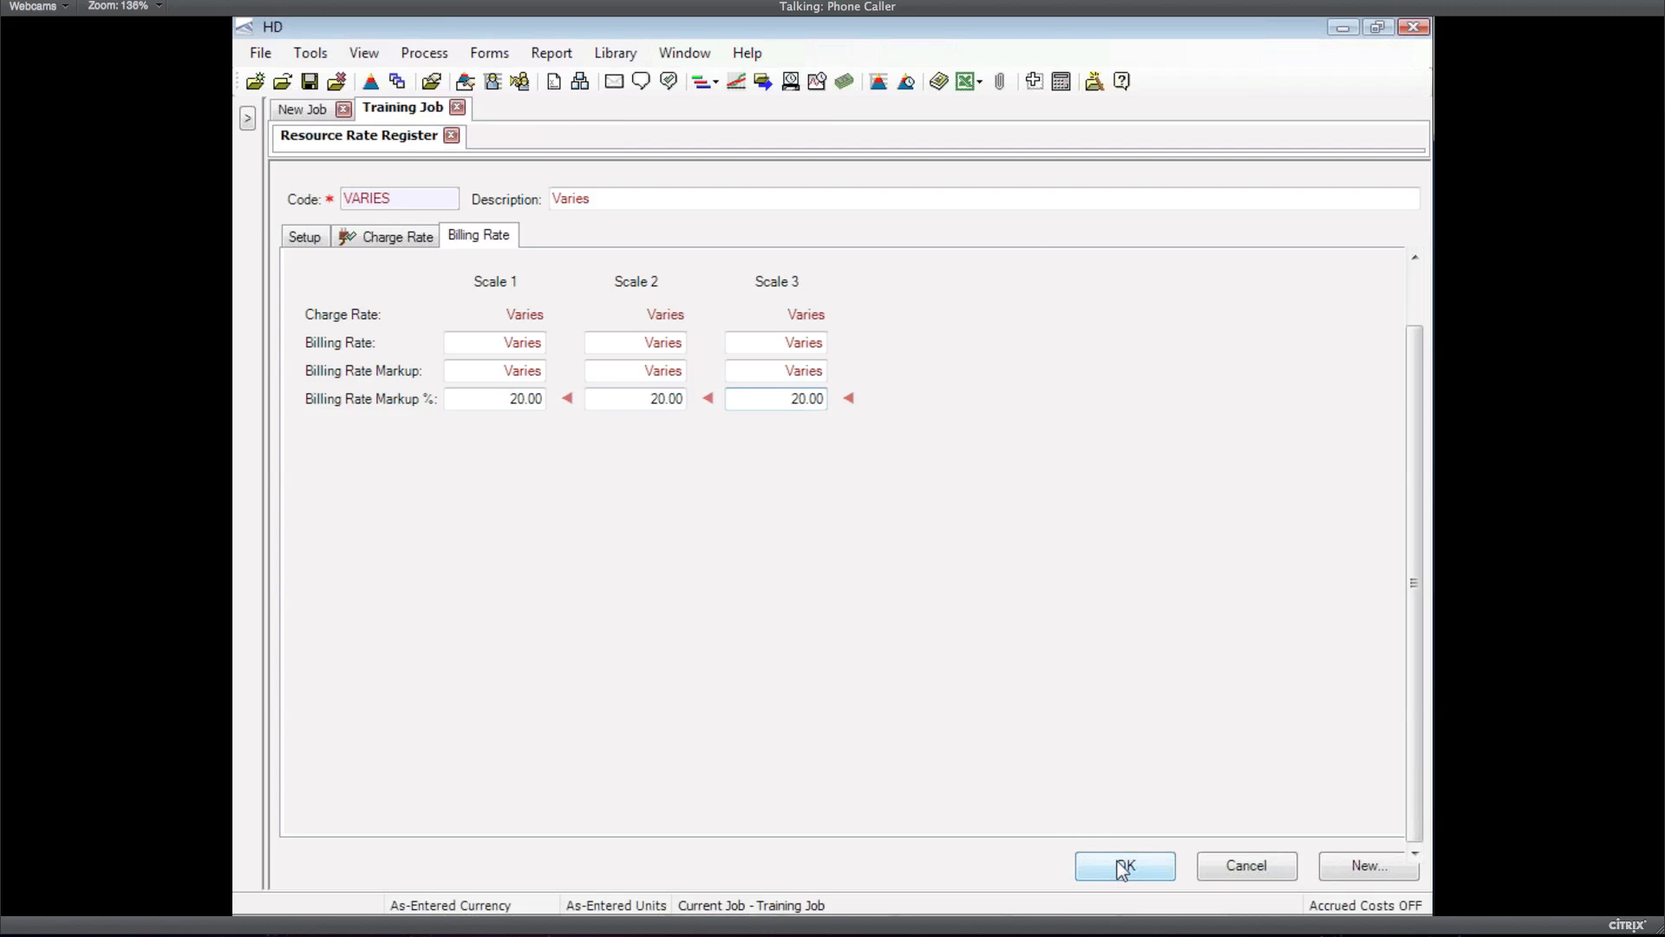
click(1125, 864)
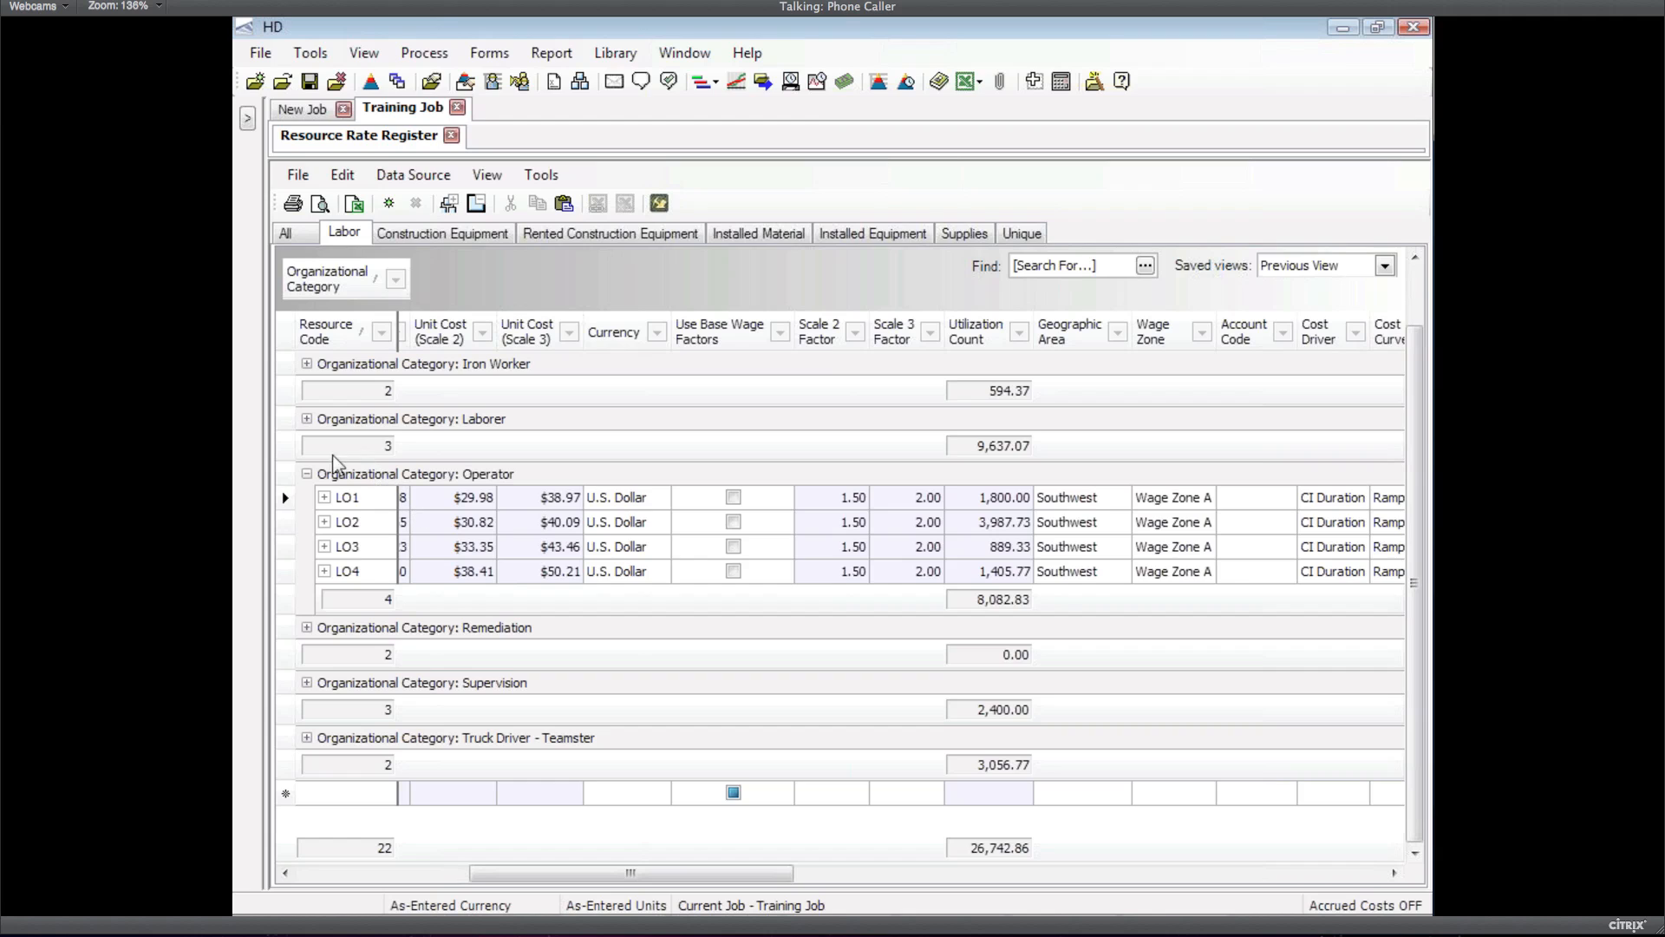
click(291, 420)
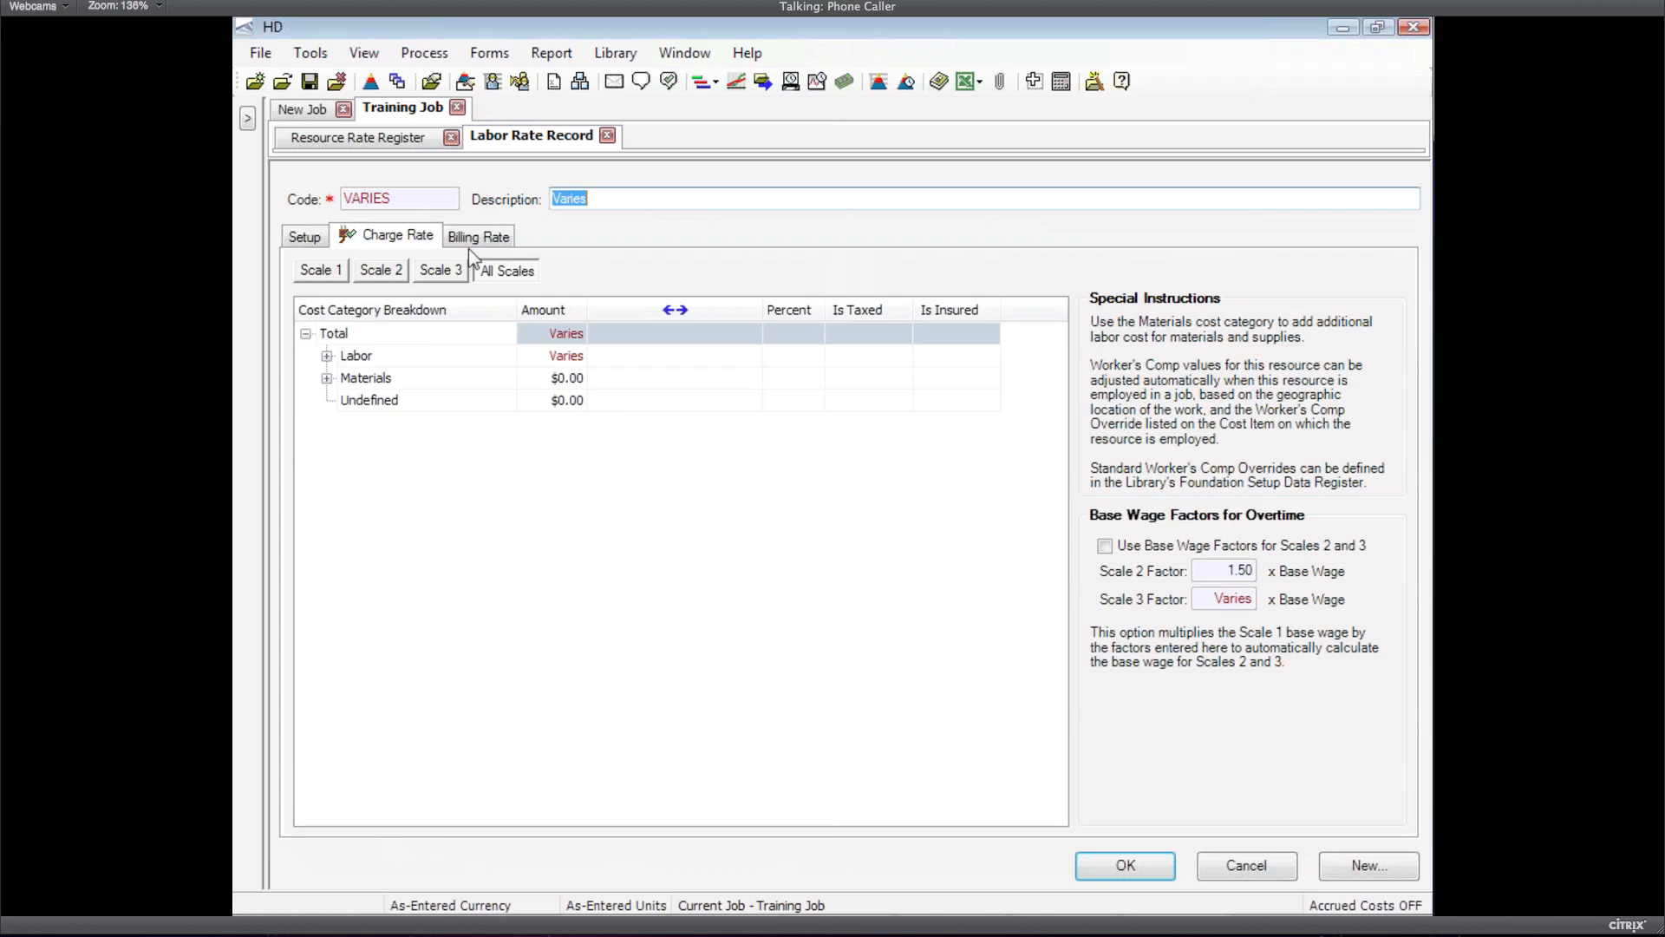
Apply and save a 10% billing markup on all three scales for Laborer rates LL1–LL3
click(479, 235)
click(499, 395)
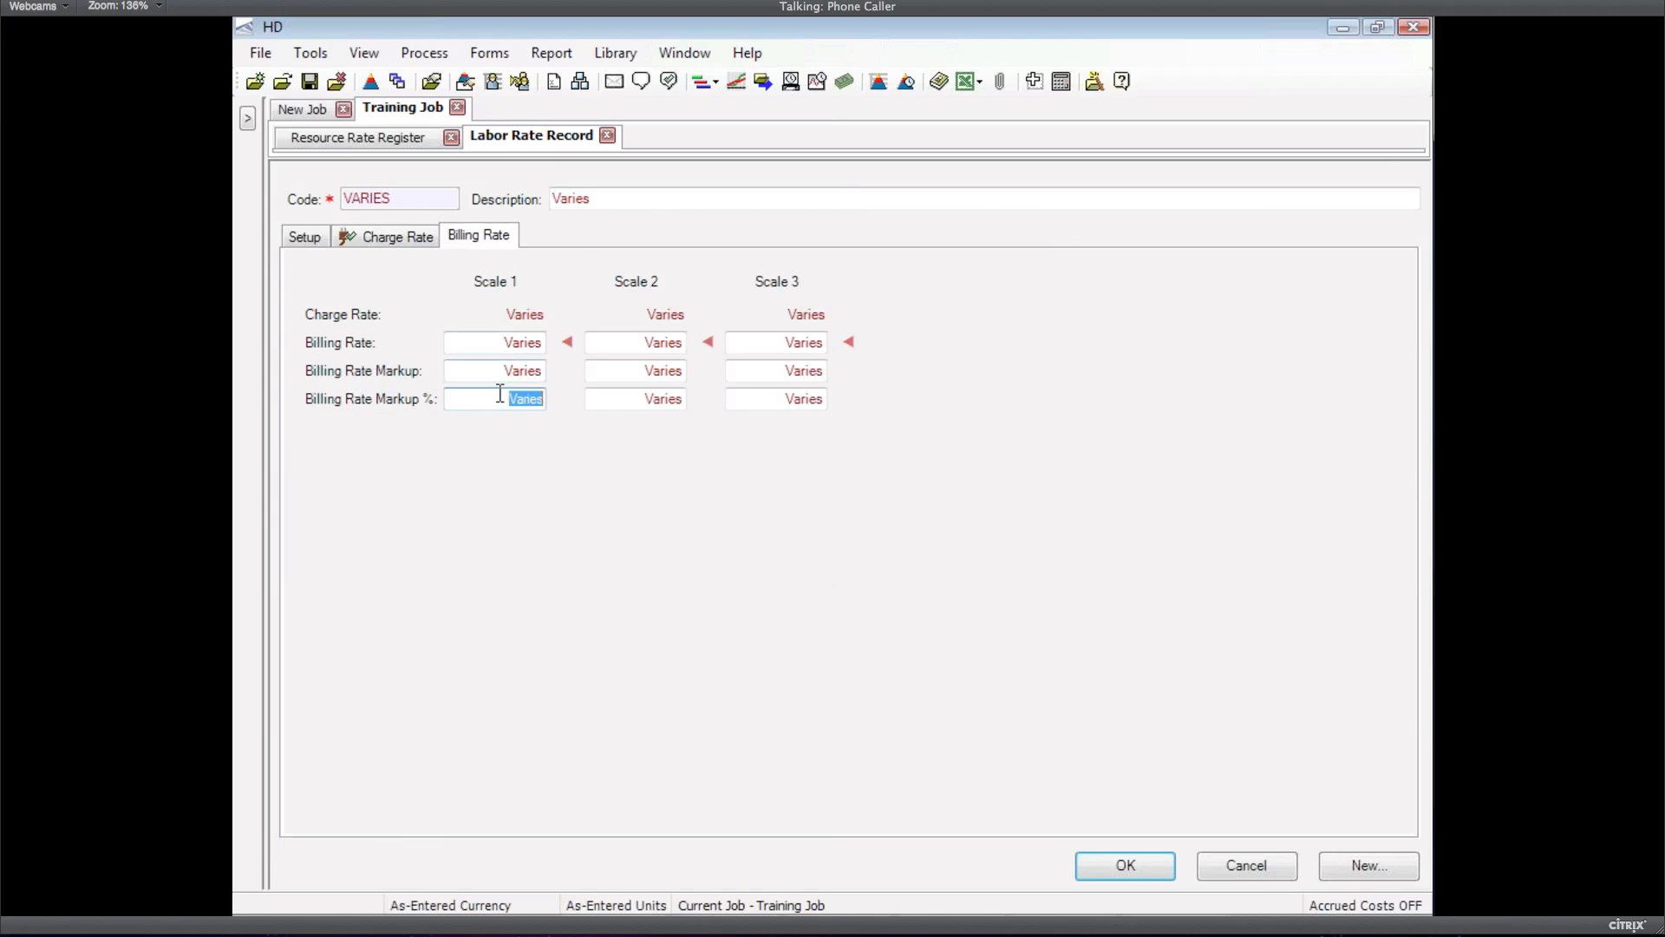
text(10)
key(Tab)
text(10)
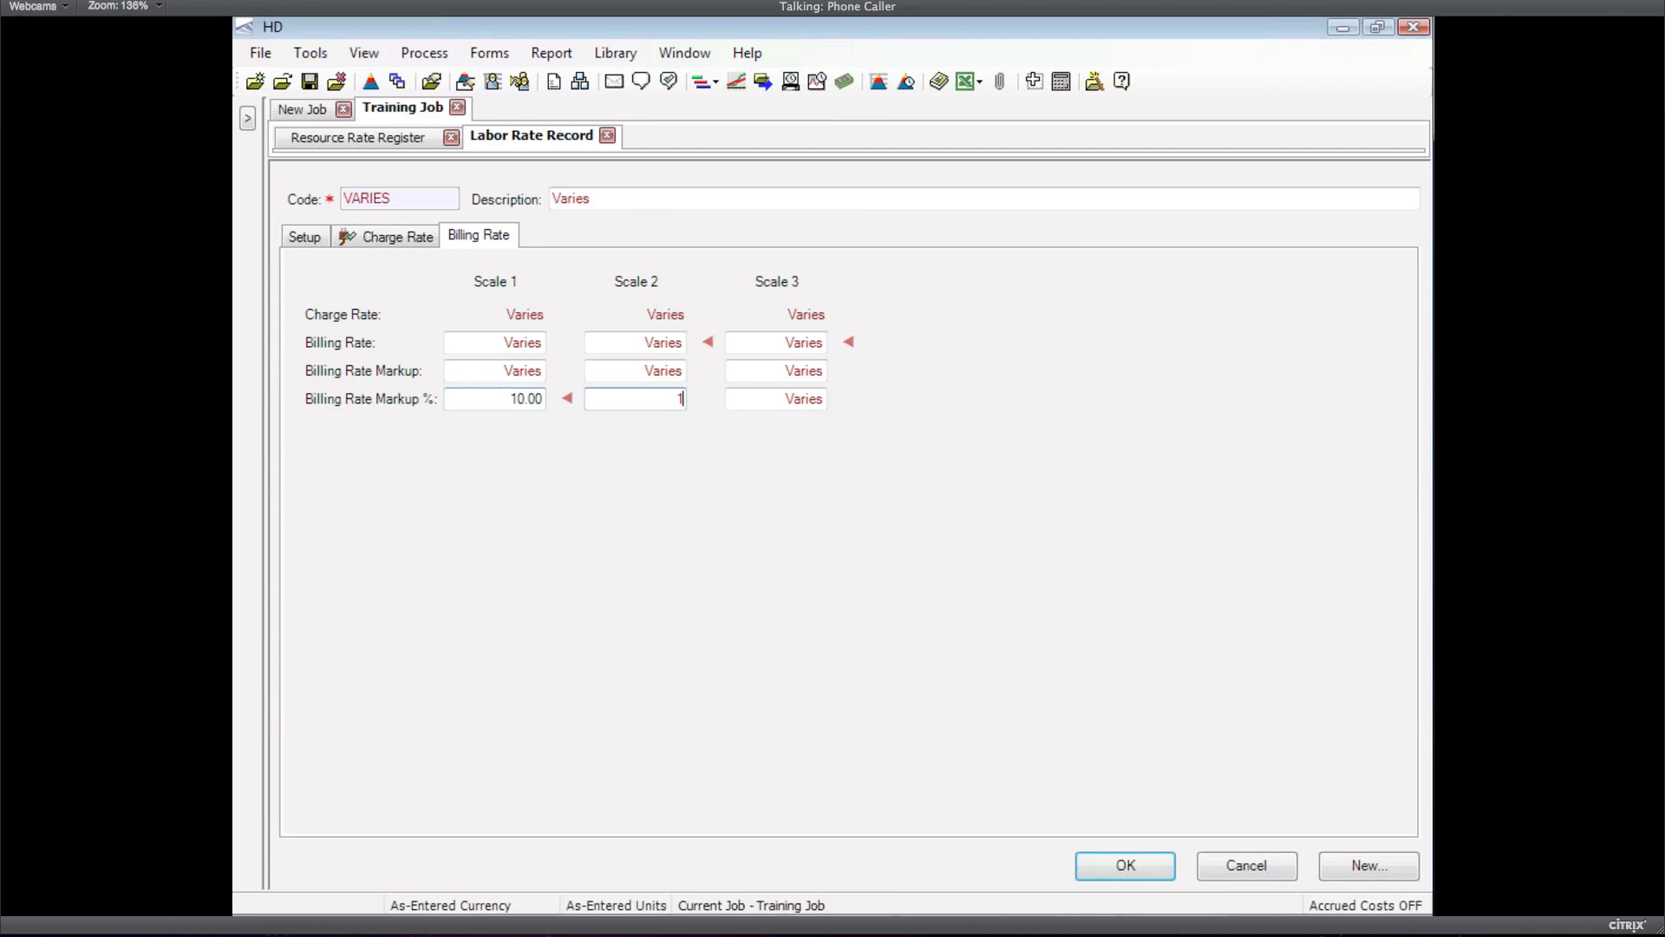
key(Tab)
text(10)
key(Tab)
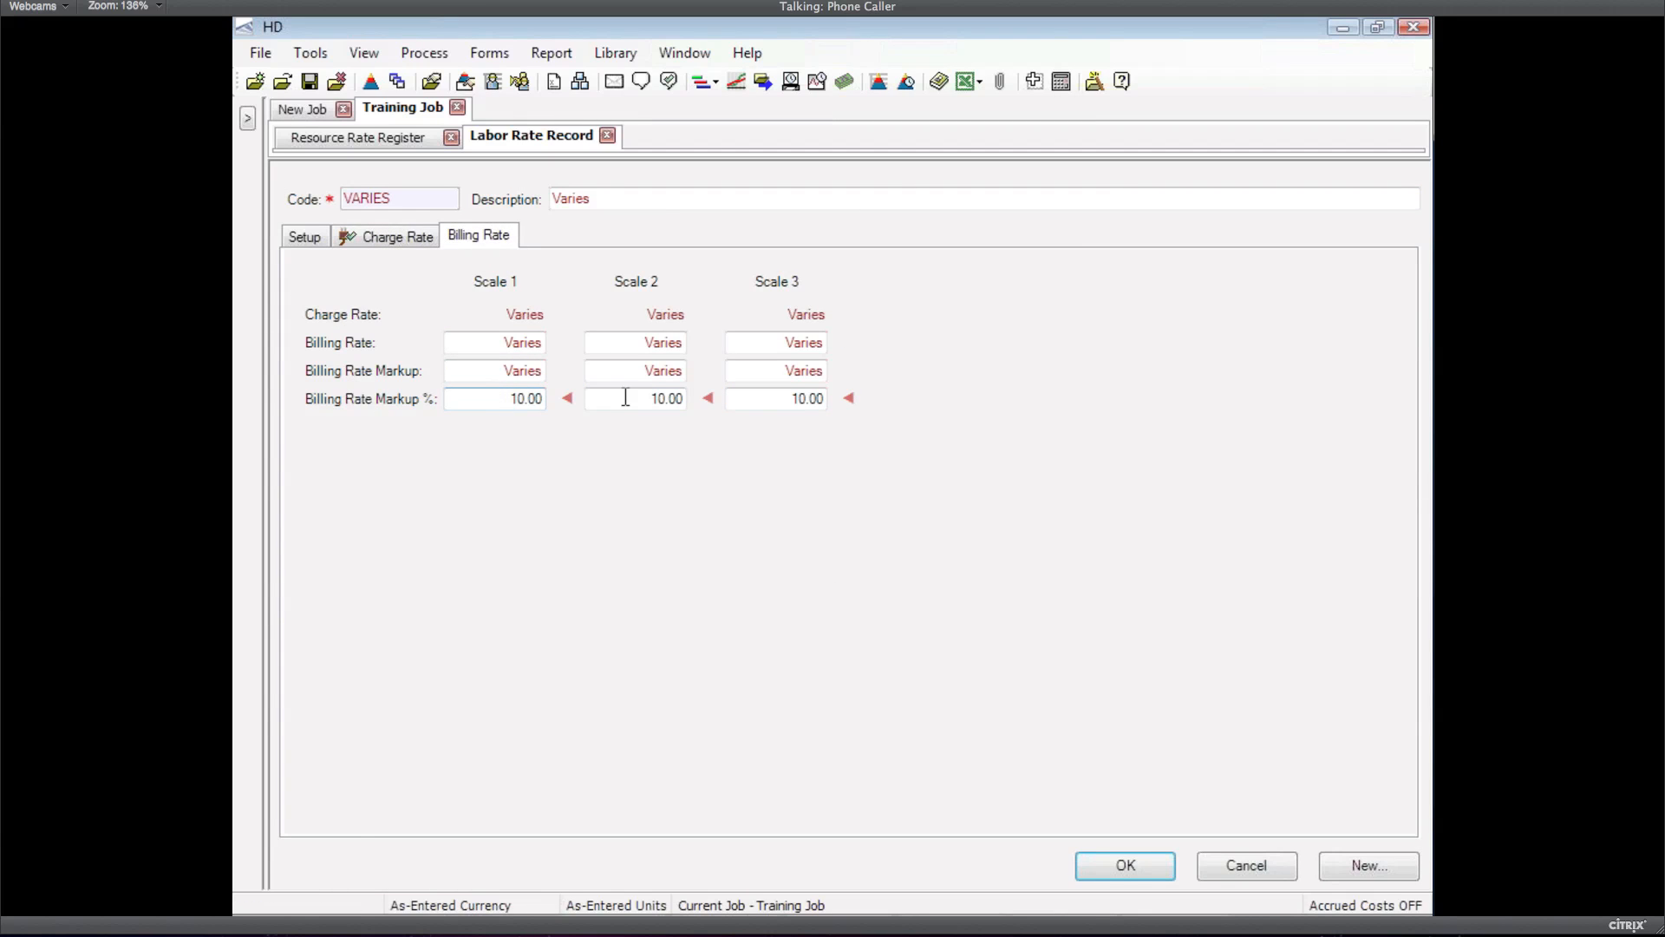
click(1094, 865)
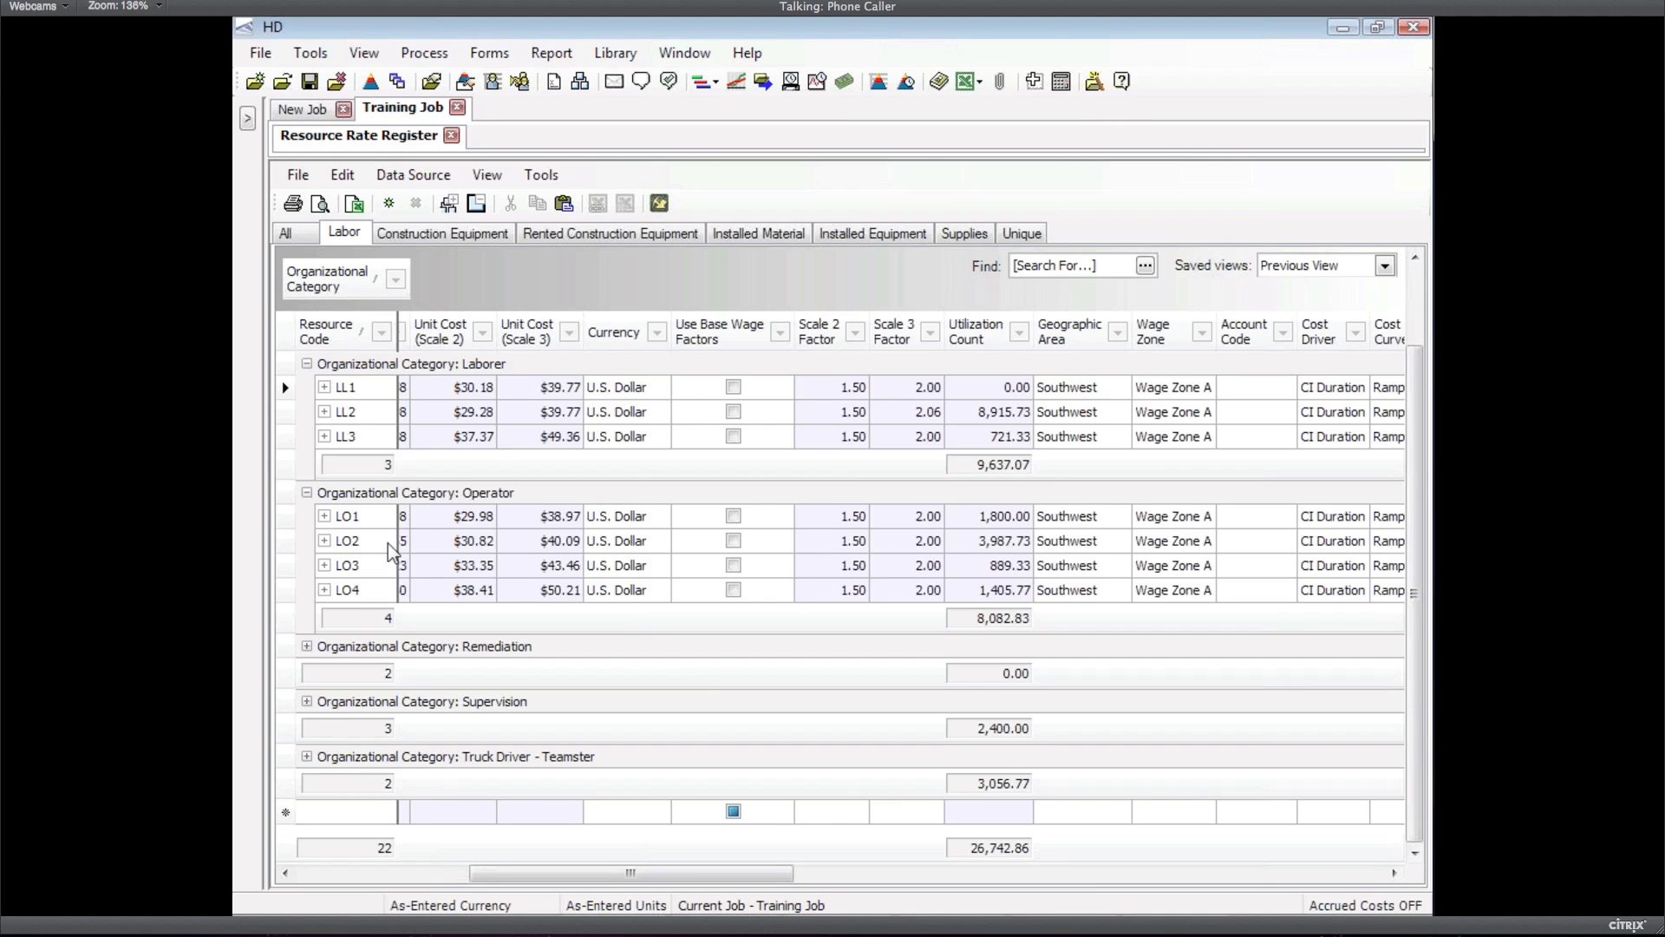
Select all Laborer and Operator resource rows in the labor rate register
click(288, 496)
key(ctrl+a)
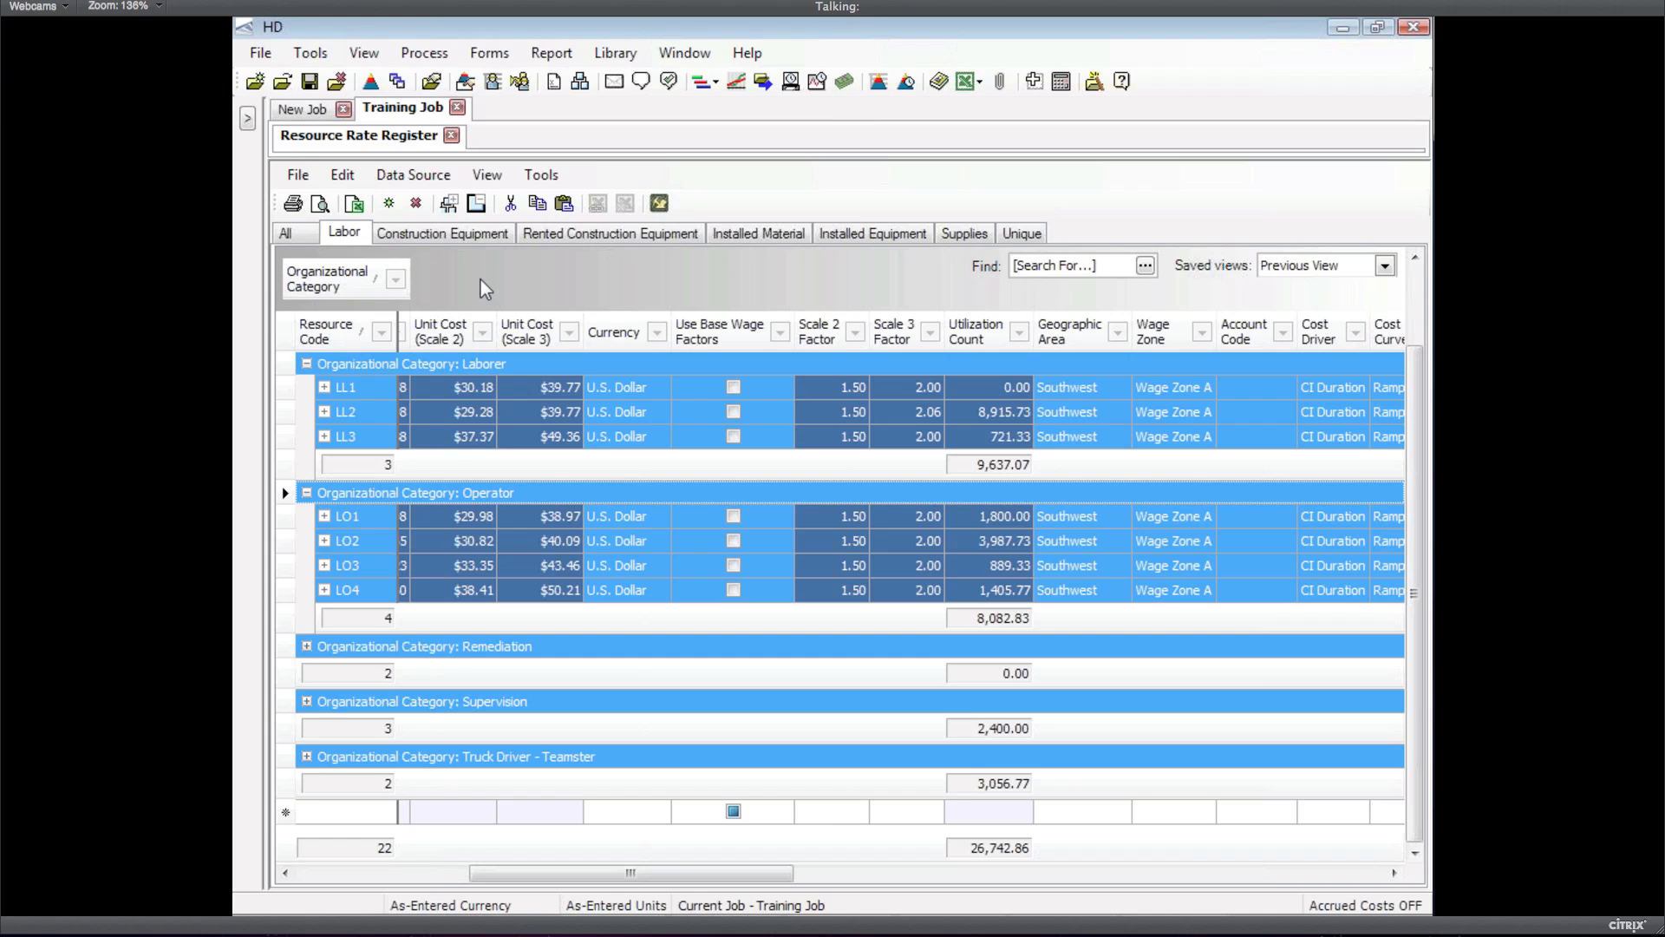
right_click(285, 415)
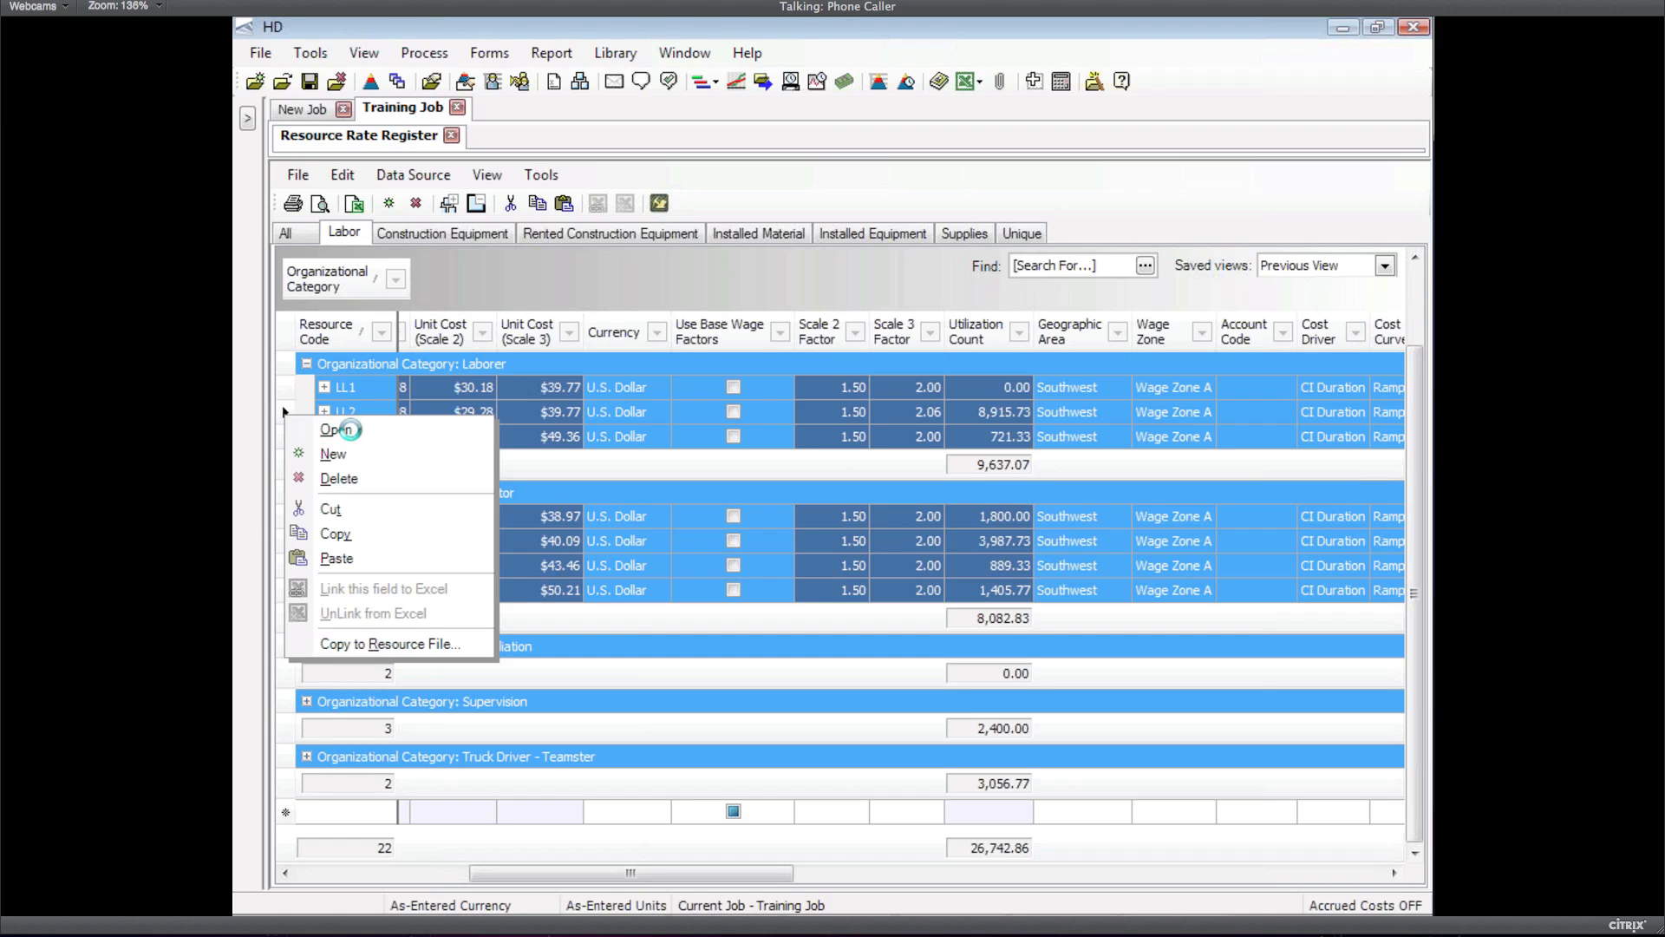
Apply a 10% billing markup on Scales 1–3 to every selected labor rate, then close the register
click(349, 428)
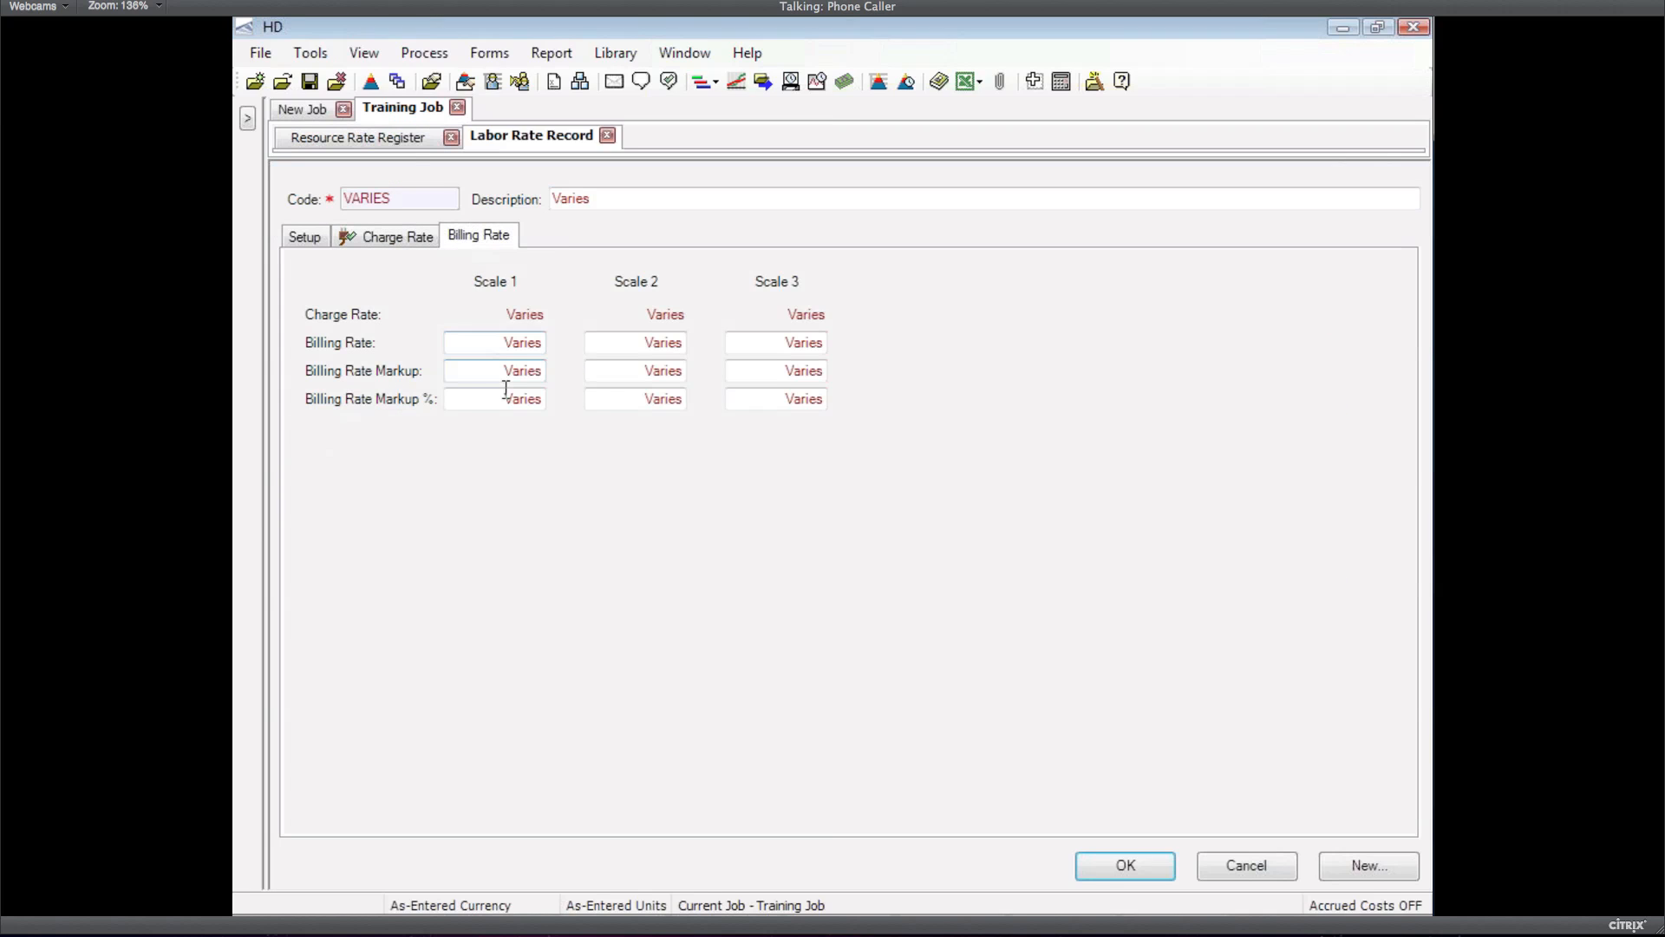
click(509, 399)
text(10)
key(Tab)
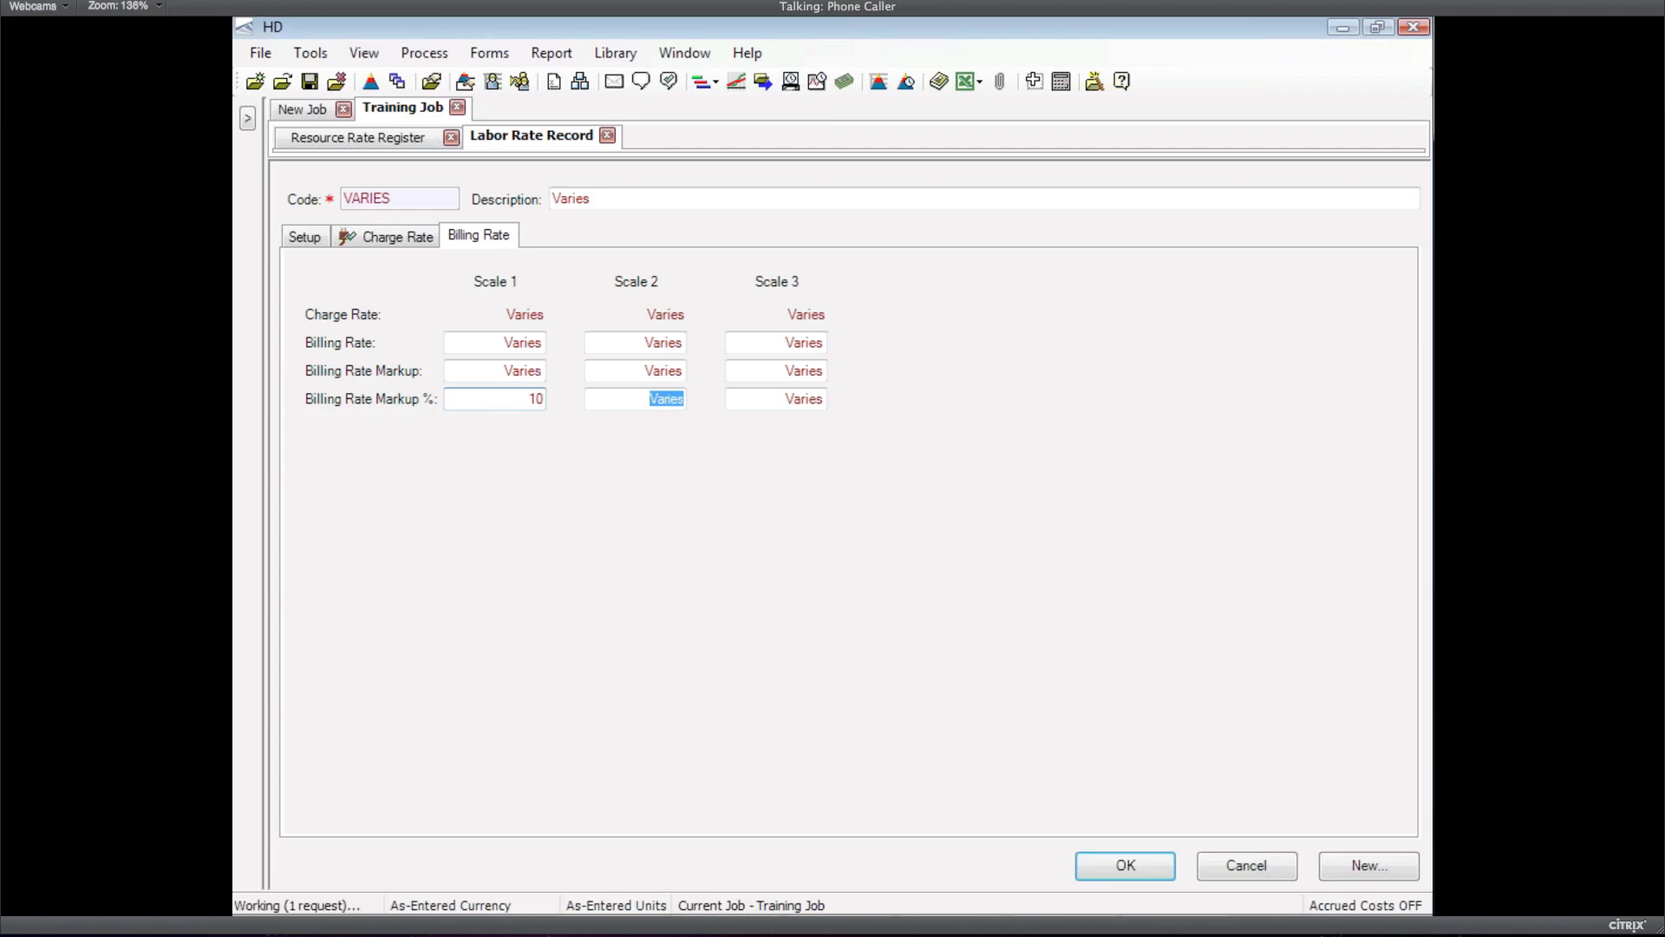
text(10)
key(Tab)
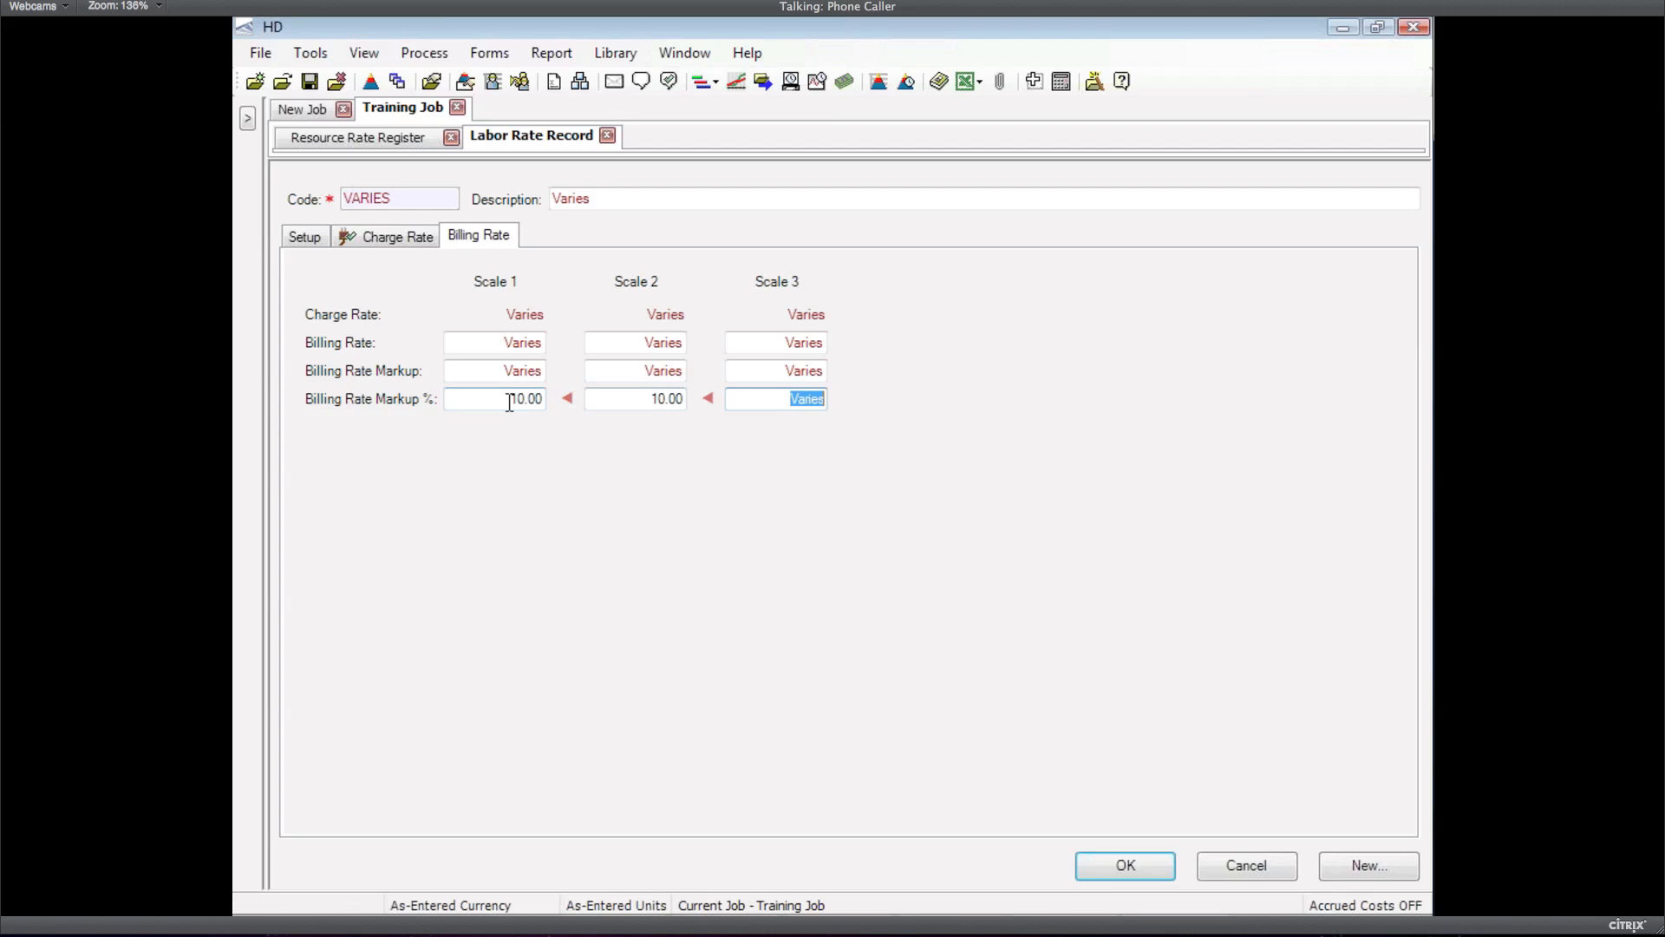
text(10)
key(Tab)
click(1125, 865)
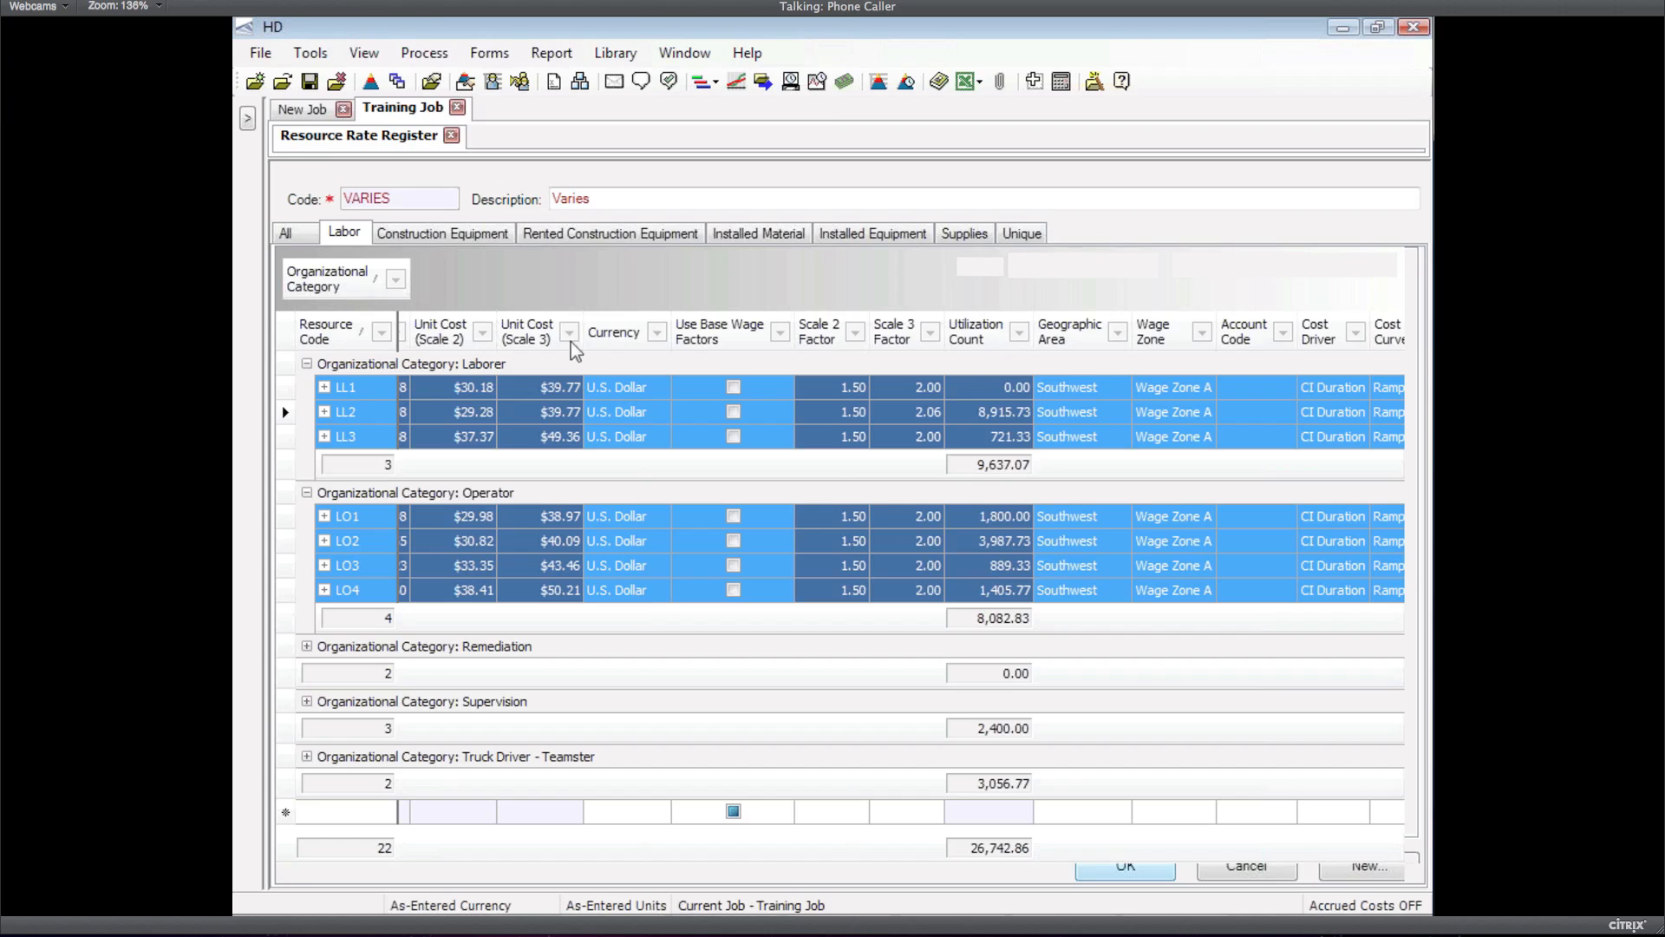
click(452, 138)
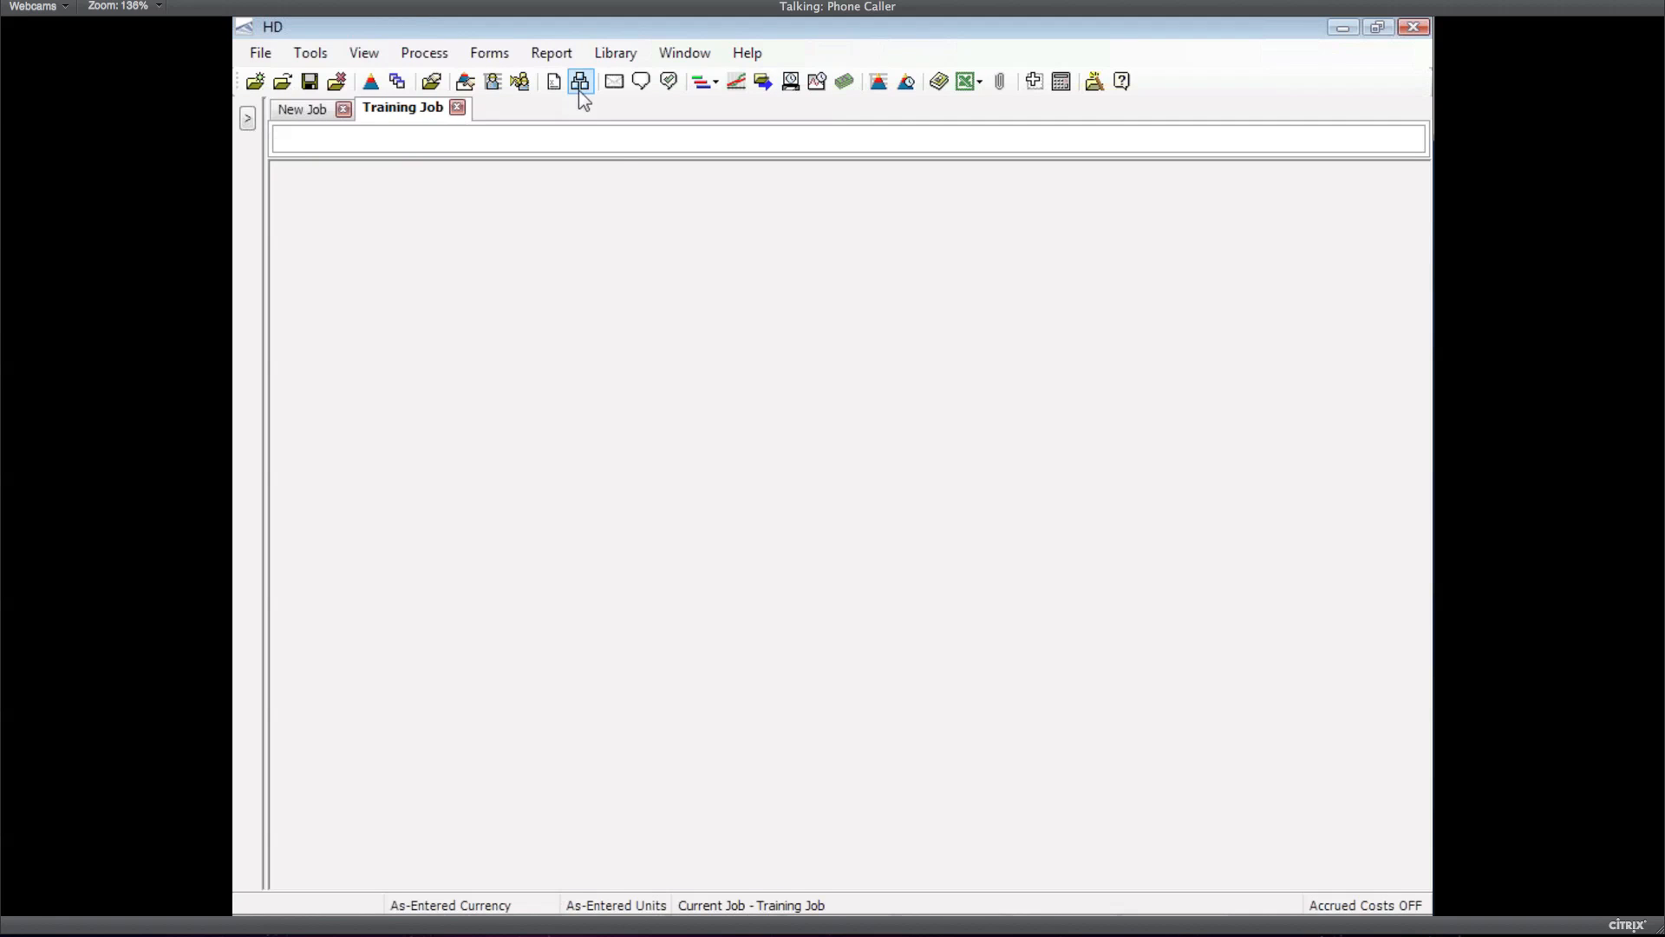
Open the Training Job's Cost Breakdown Structure register from the CBS toolbar button
click(580, 82)
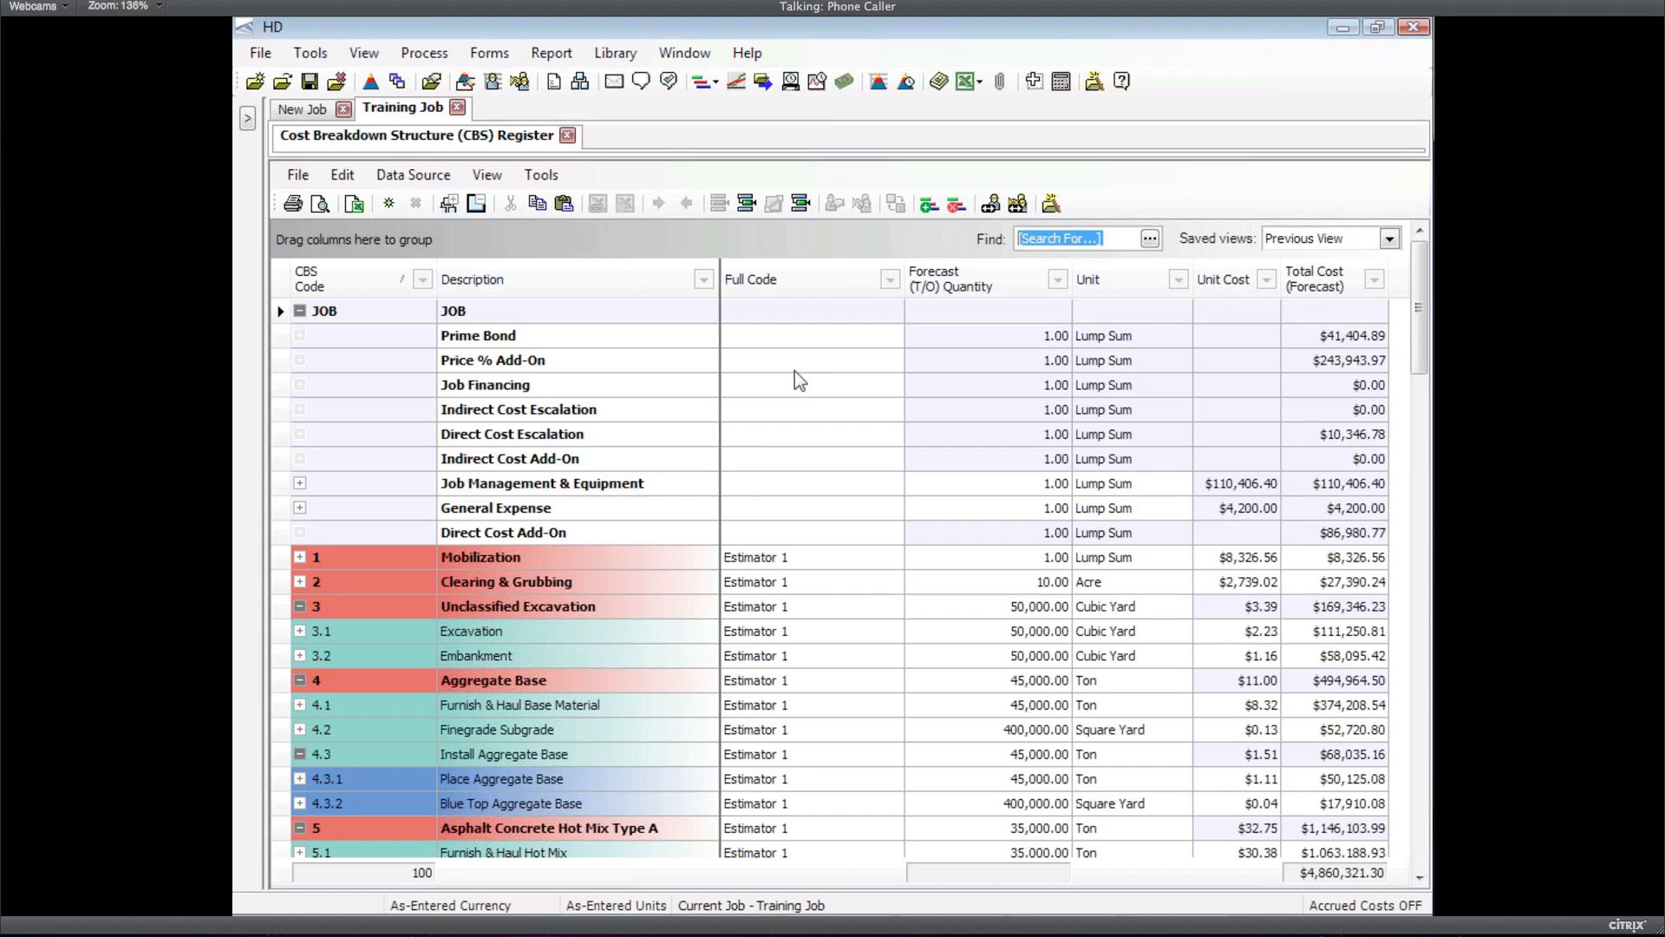
click(300, 631)
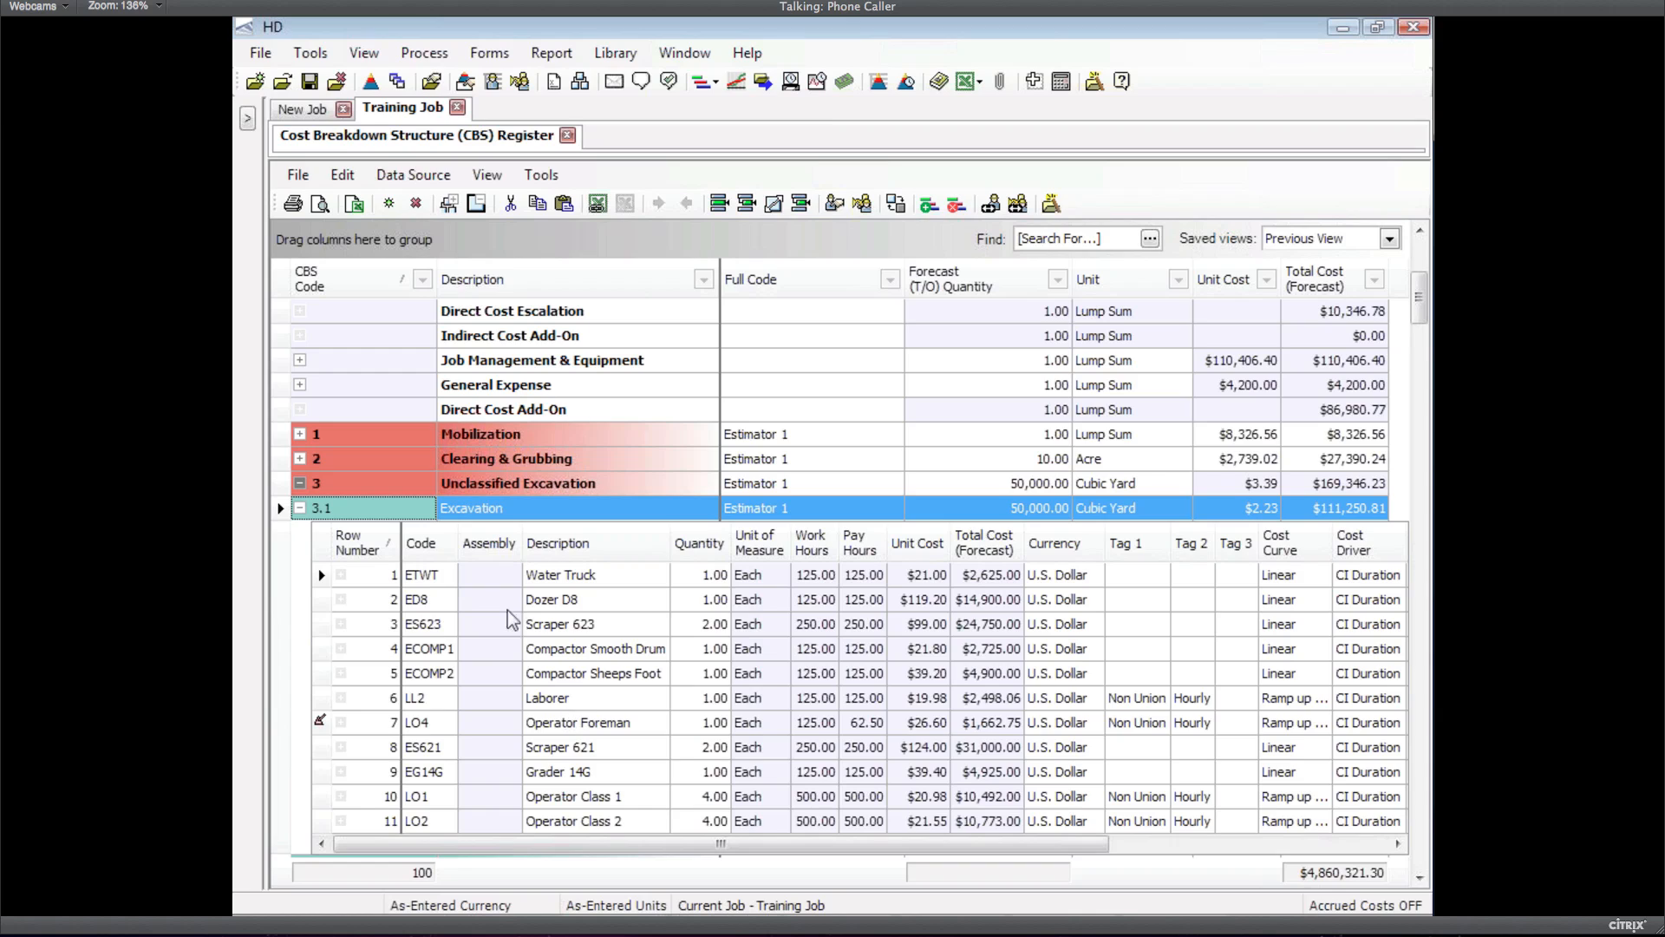
click(299, 509)
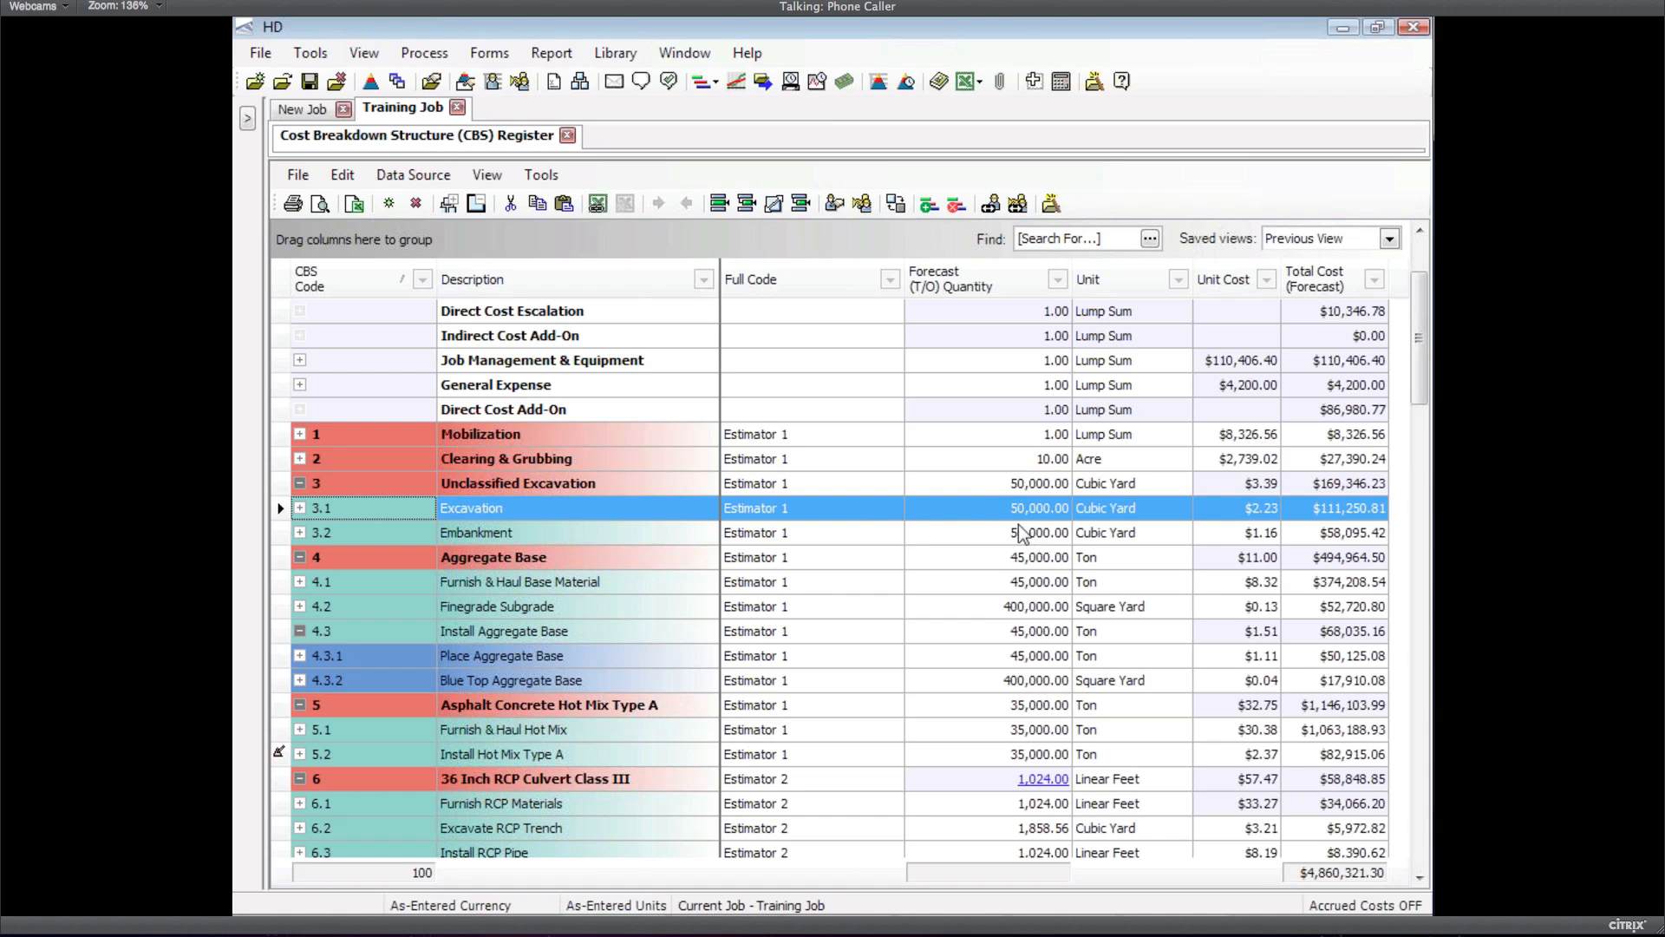
click(488, 55)
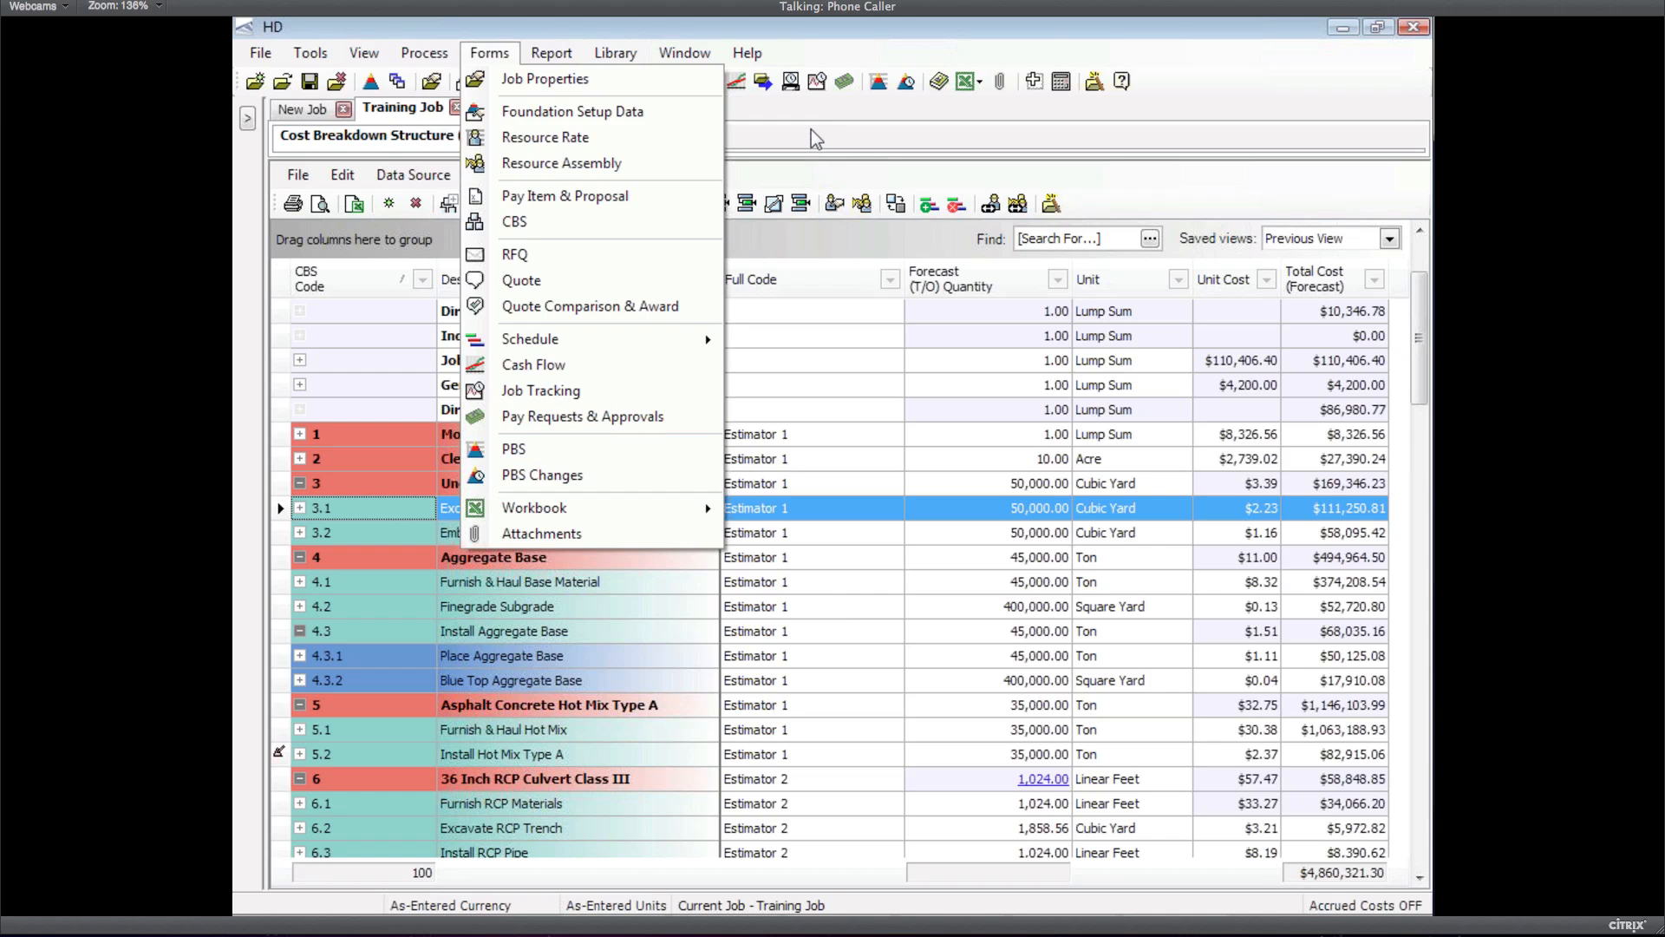
Dismiss the forms list and reopen the Training Job's Cost Breakdown Structure register from the Report menu
click(811, 130)
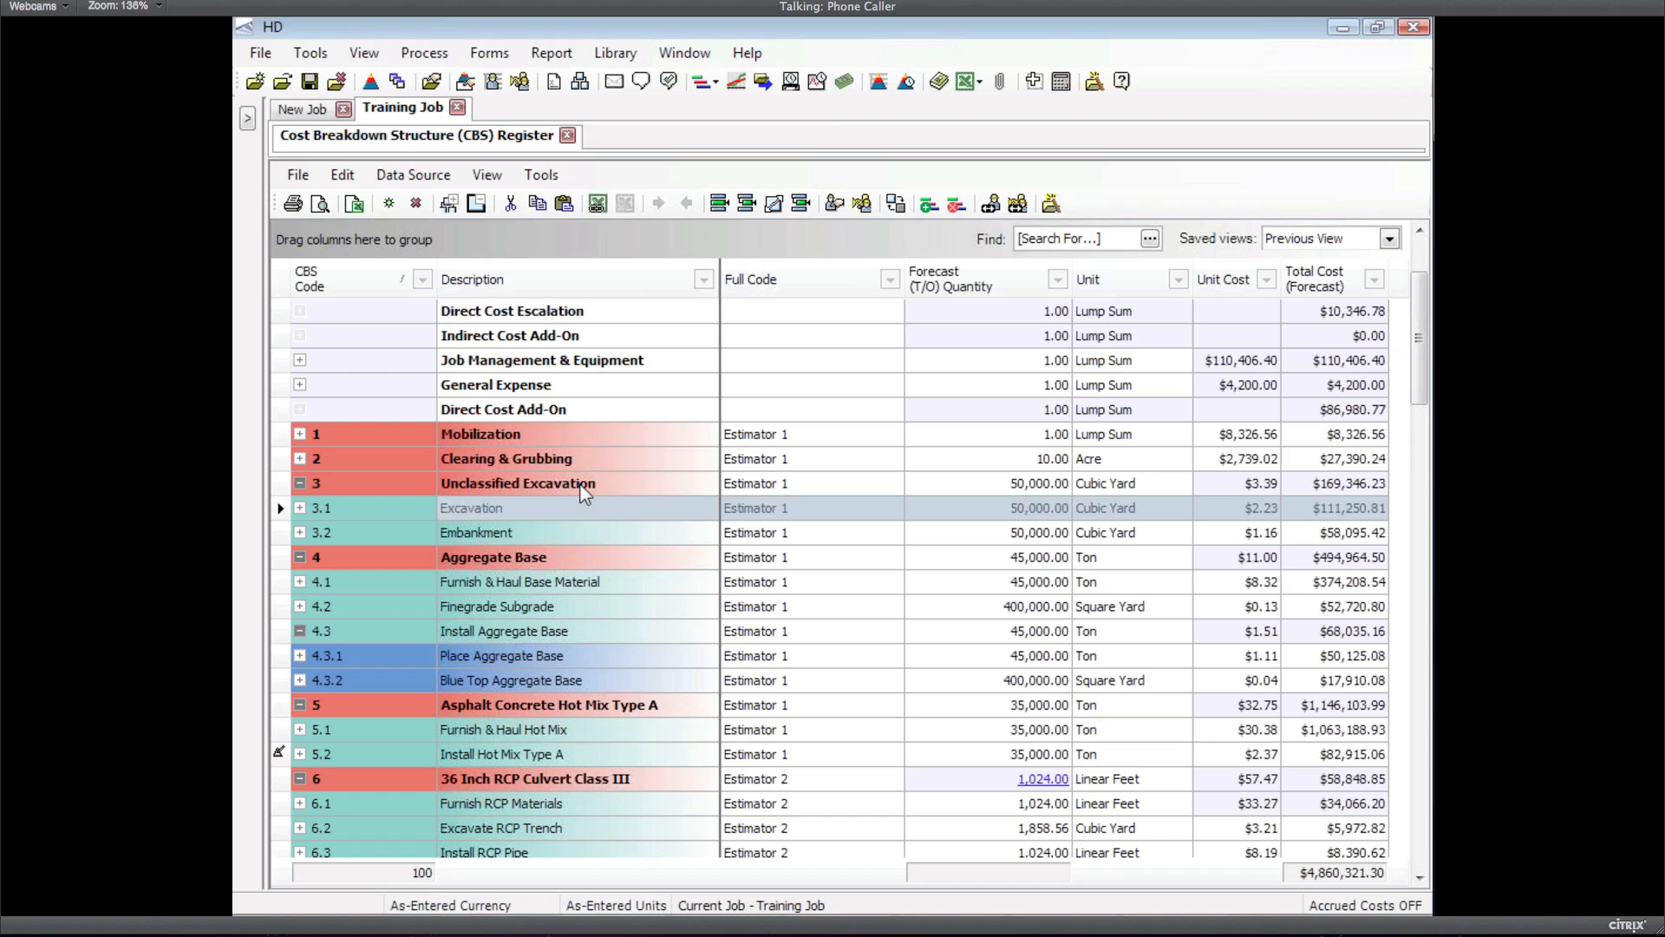
click(537, 58)
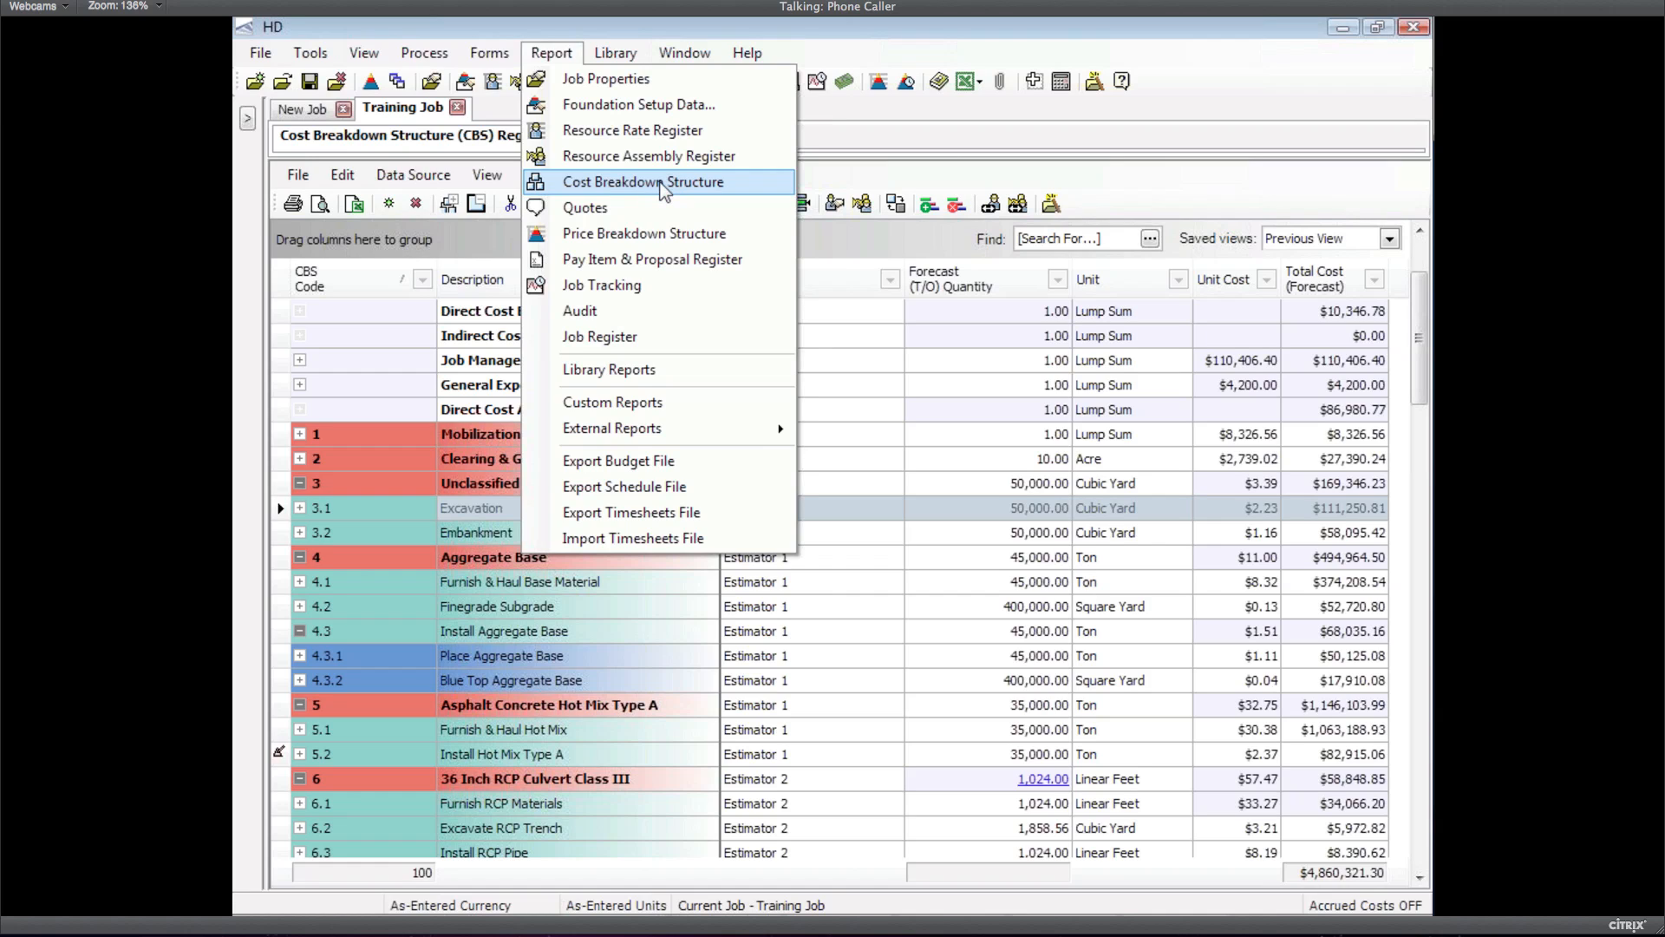
click(663, 188)
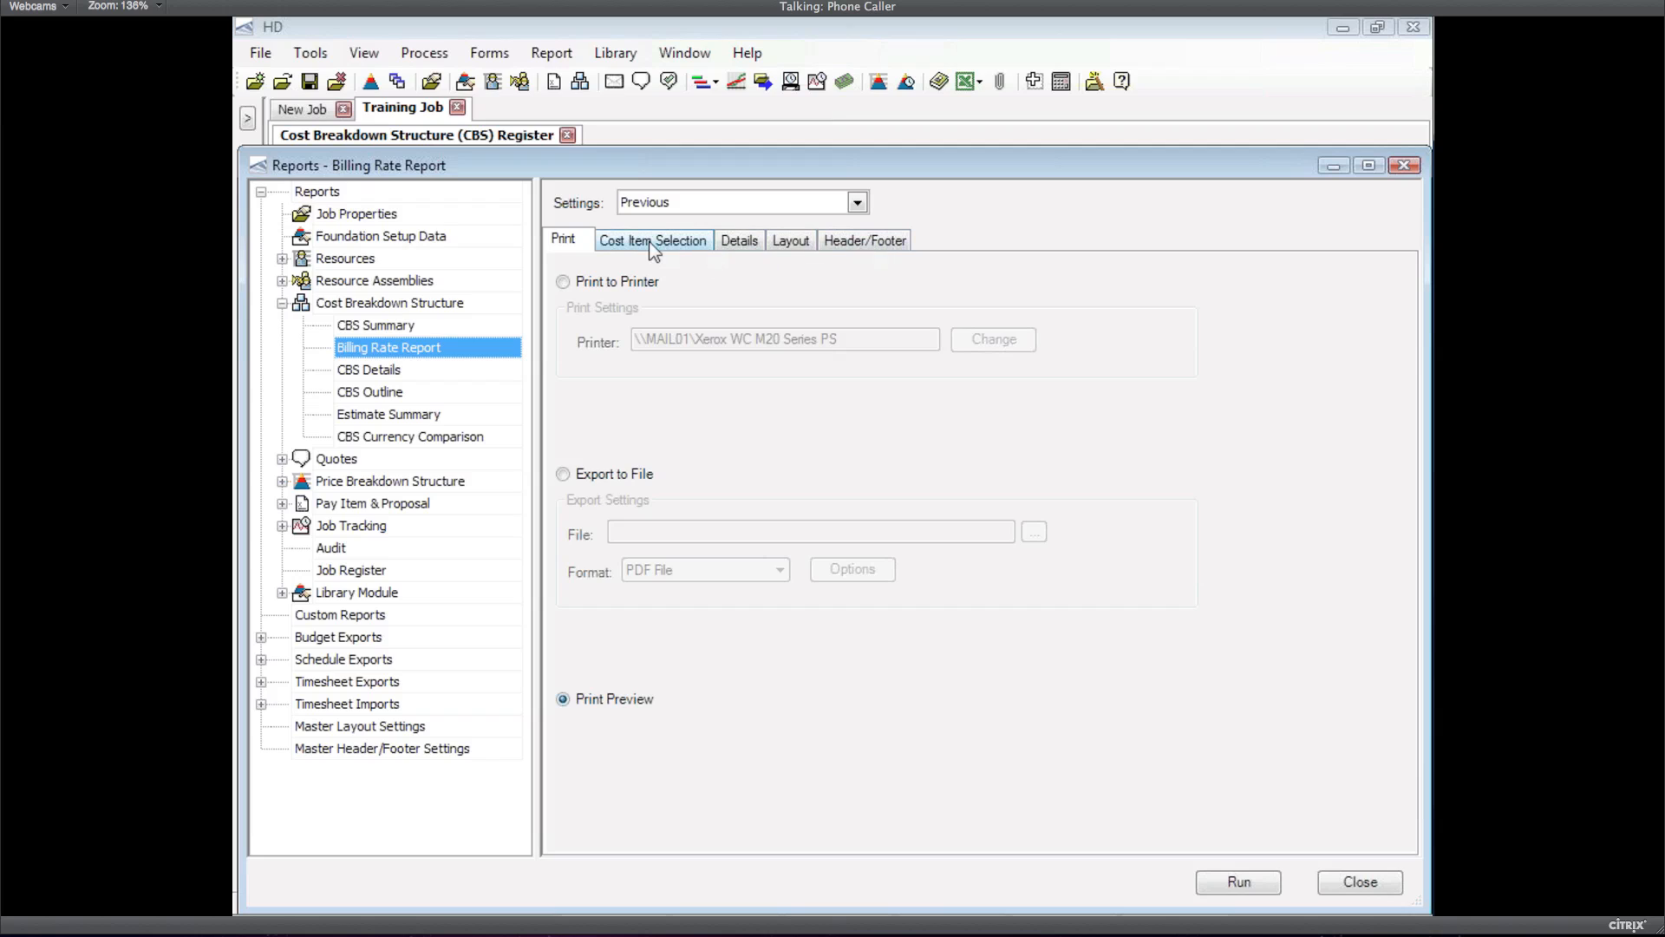
Show the Billing Rate Report's details and pick the Resource Price List report
click(746, 242)
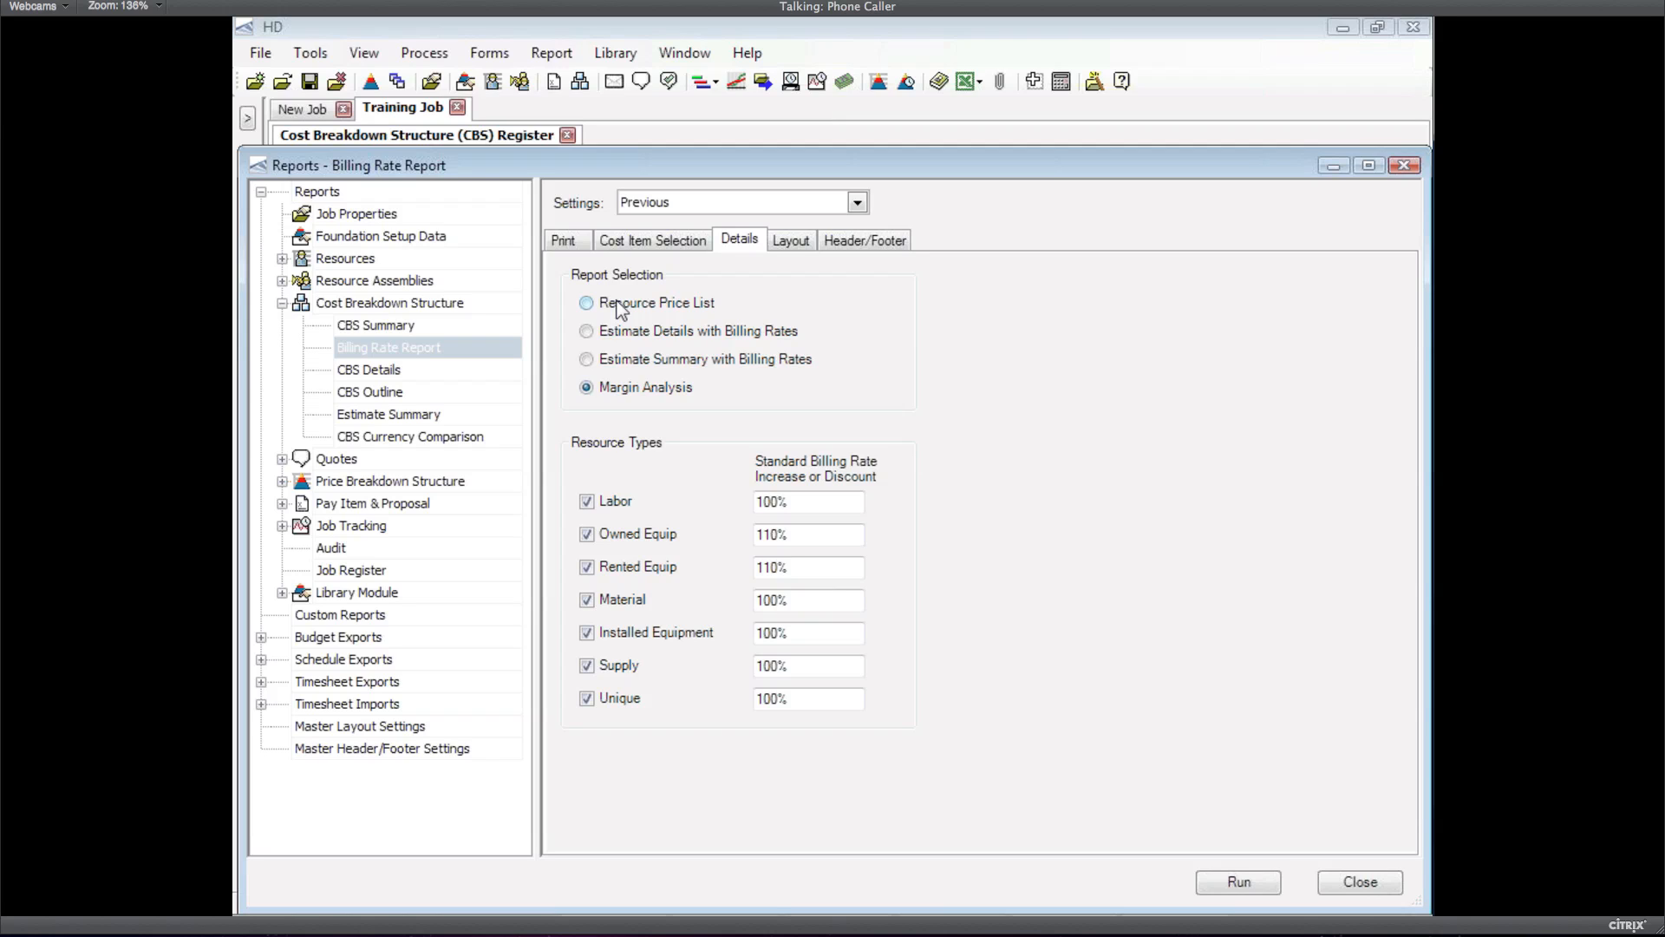
click(588, 303)
Set the Owned Equip and Rented Equip billing rates to 100% and run the Resource Price List
click(786, 538)
text(0)
key(Tab)
text(100)
key(Tab)
click(1238, 880)
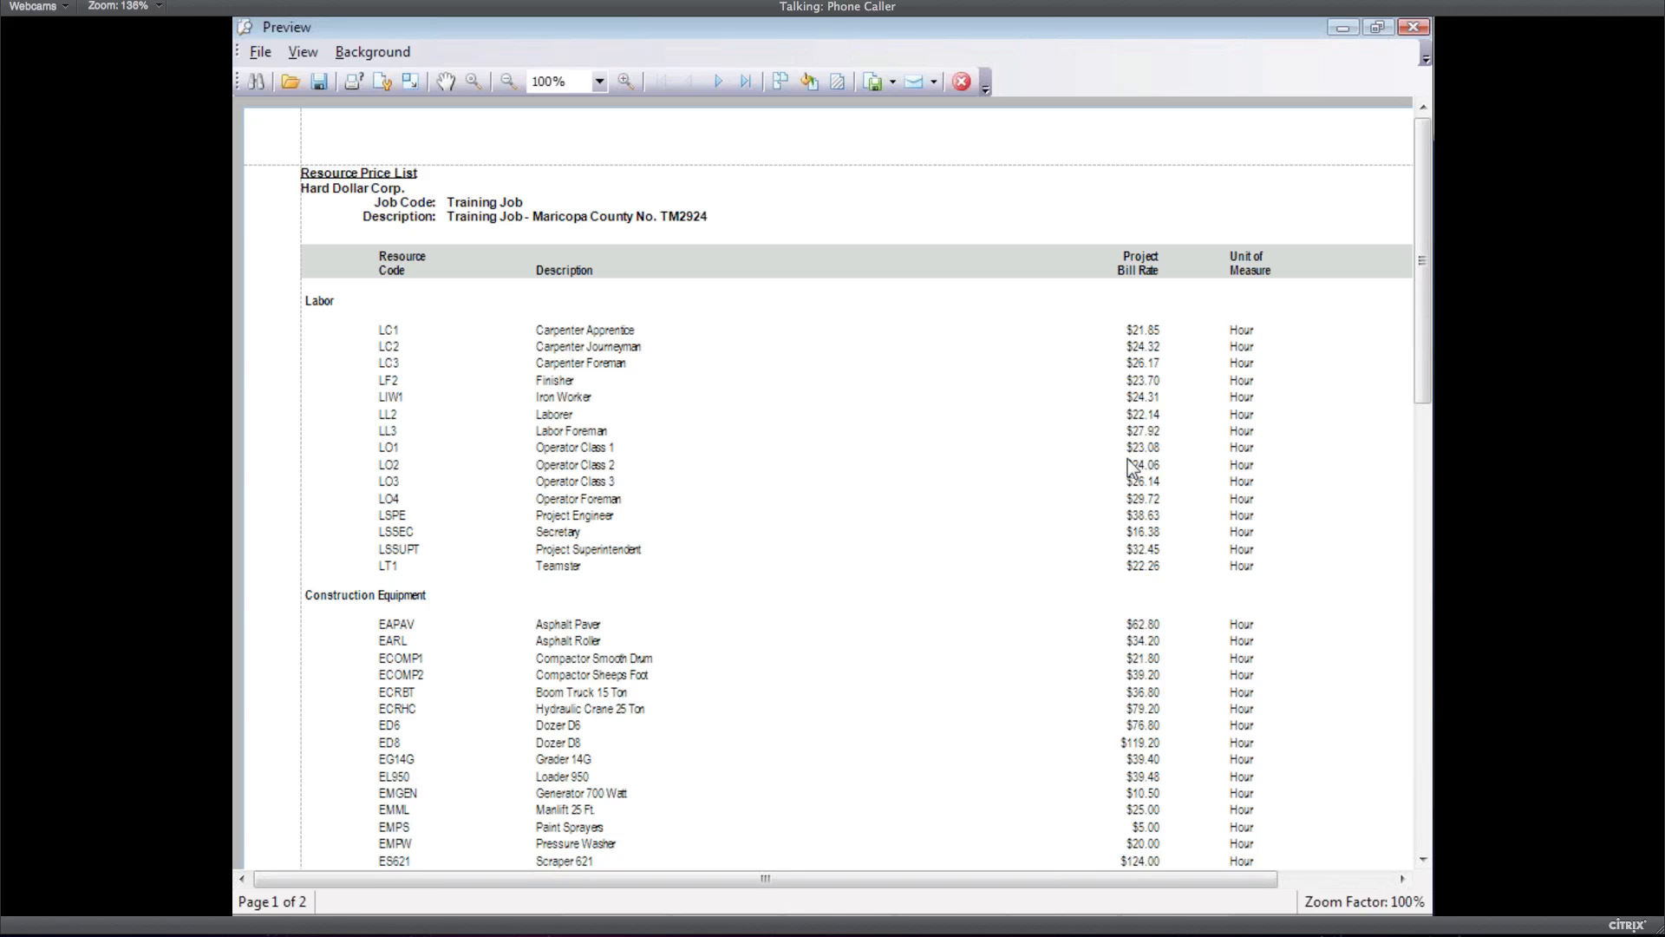
Scroll the Resource Price List preview to review page 2's rates, e.g. Concrete 4000 PSI at $89.25
drag(1423, 413, 1429, 800)
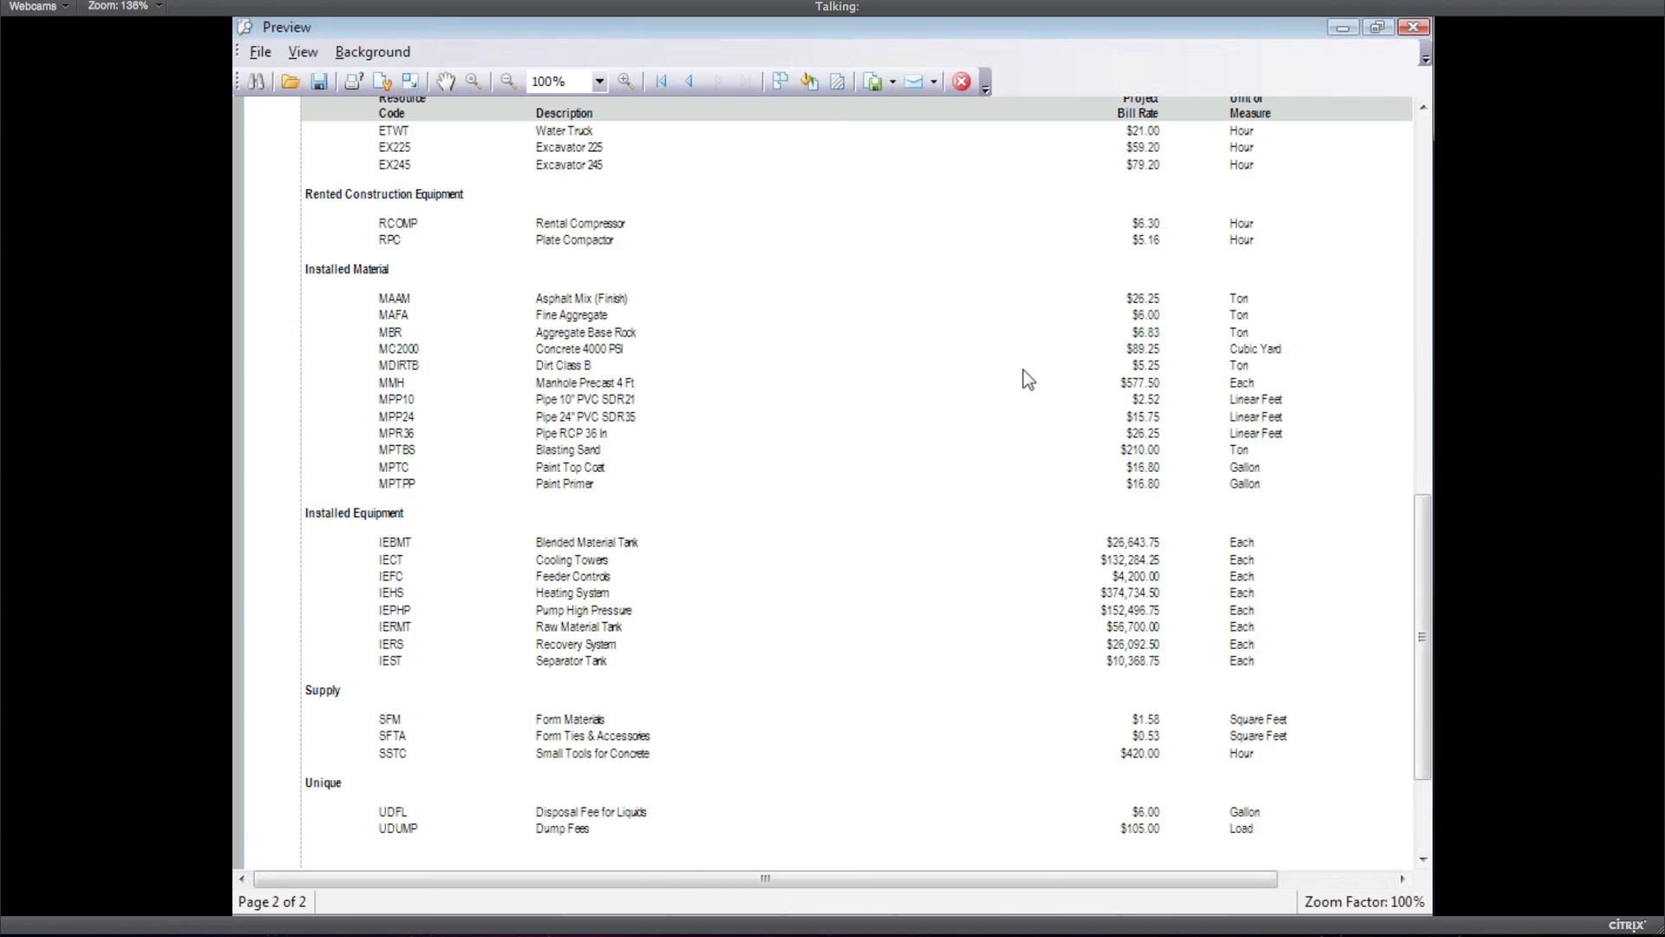
scroll(1028, 379, up, 1)
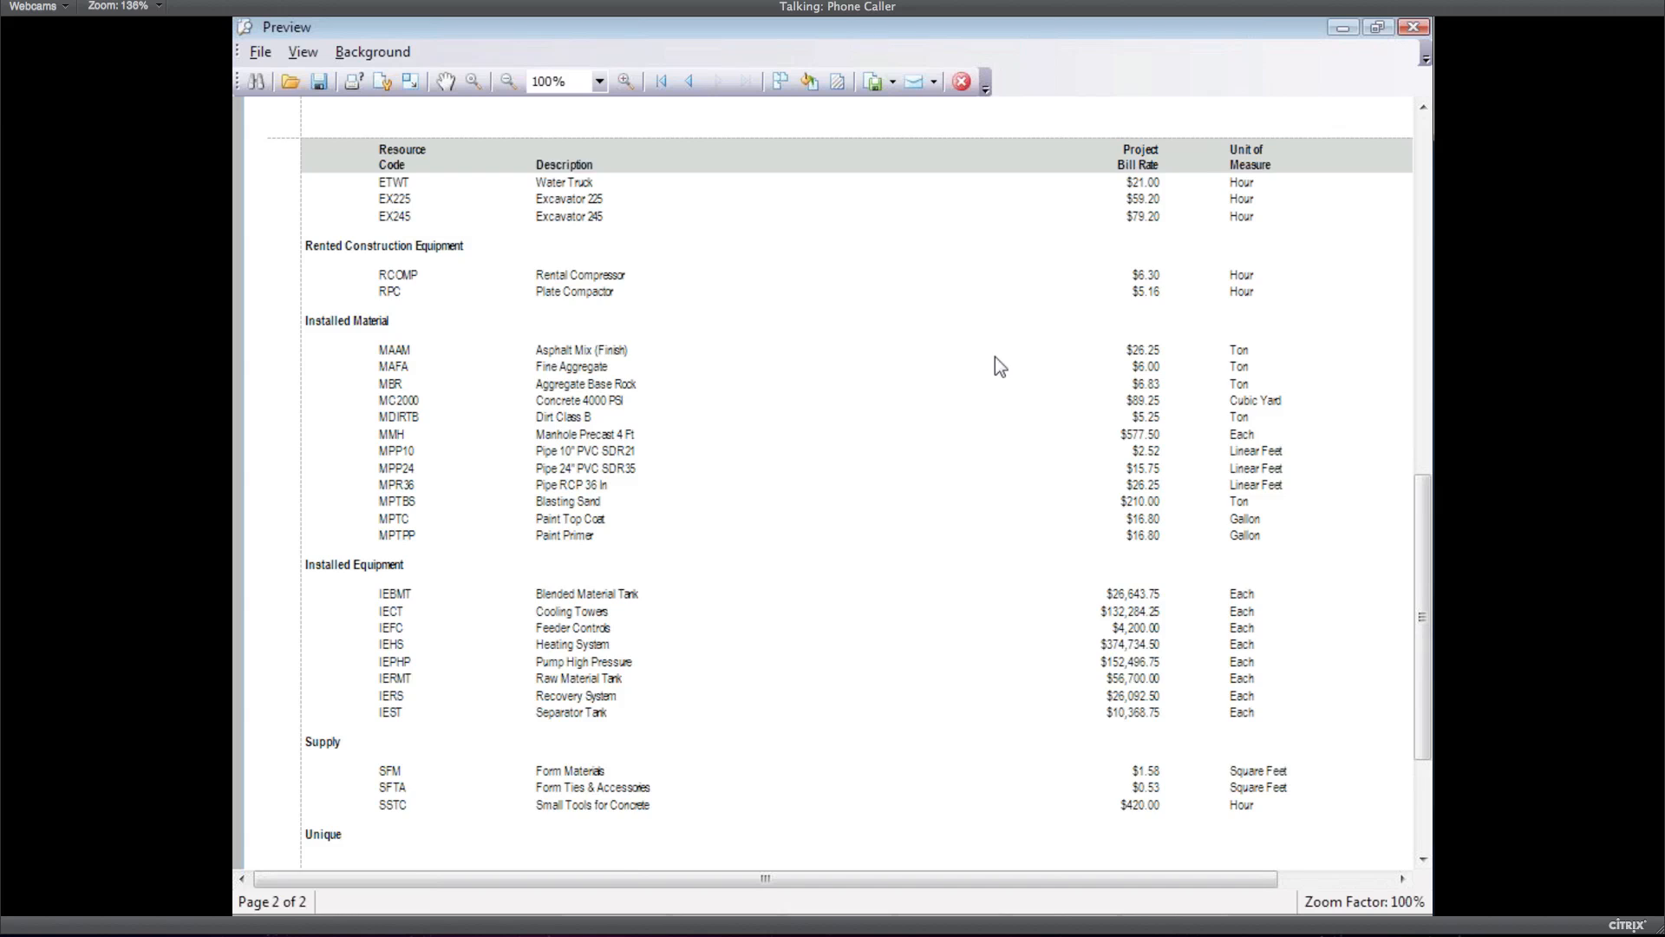
scroll(995, 357, up, 10)
Close the price list preview and run the 8-page Estimate Summary with Billing Rates report
click(961, 86)
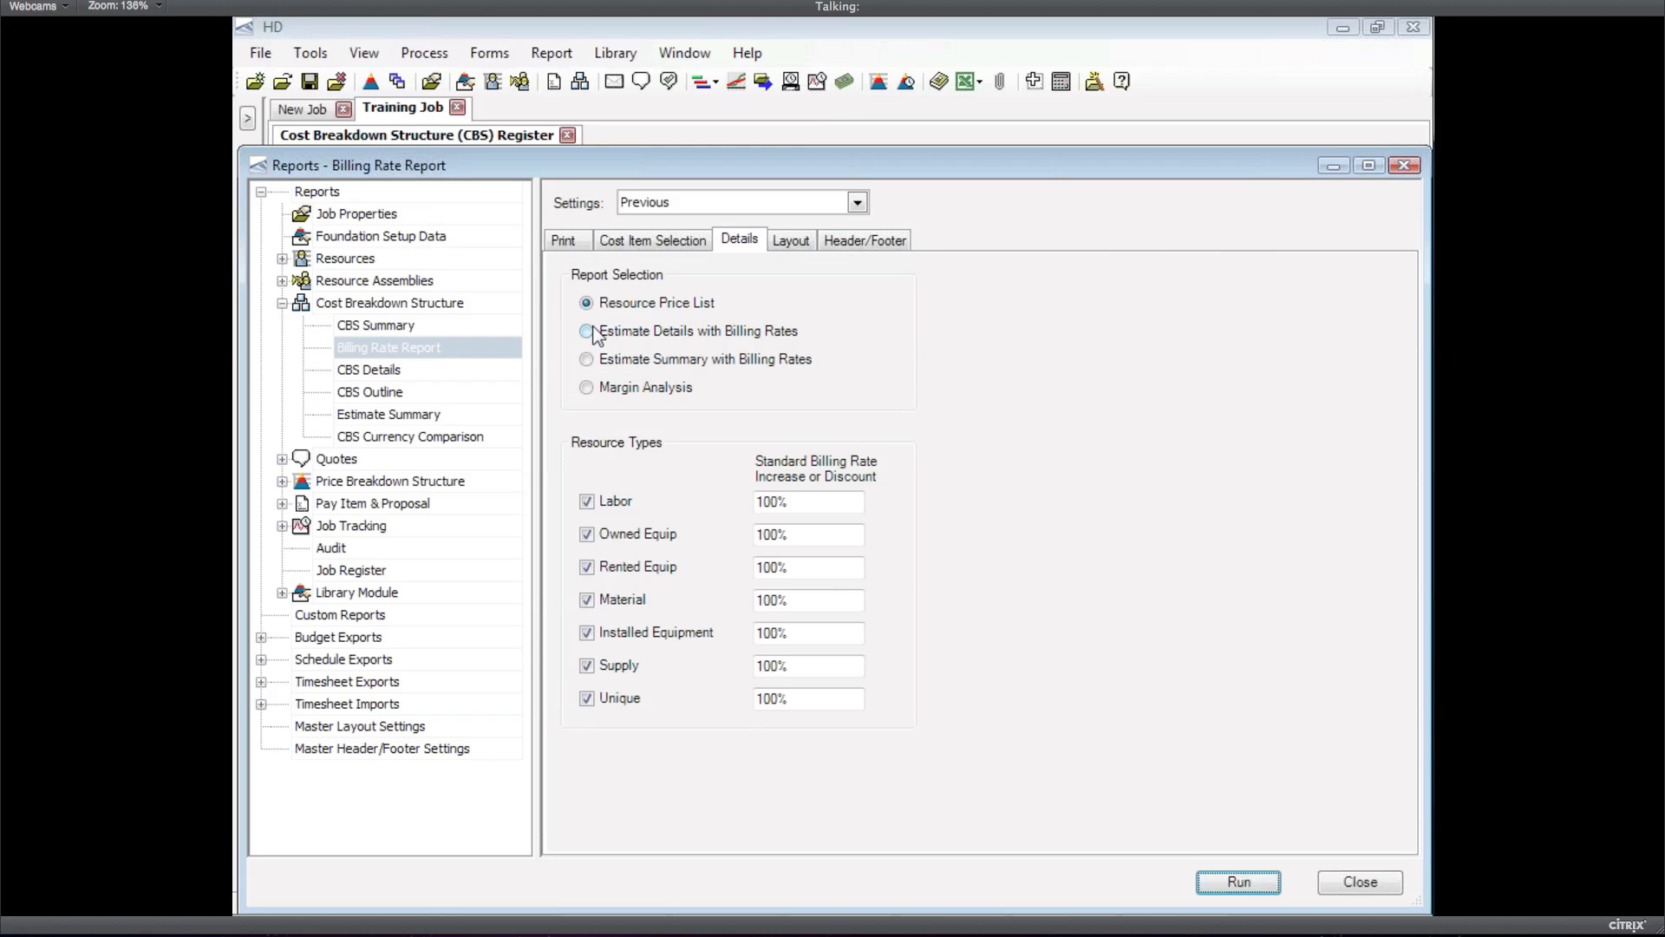
click(594, 333)
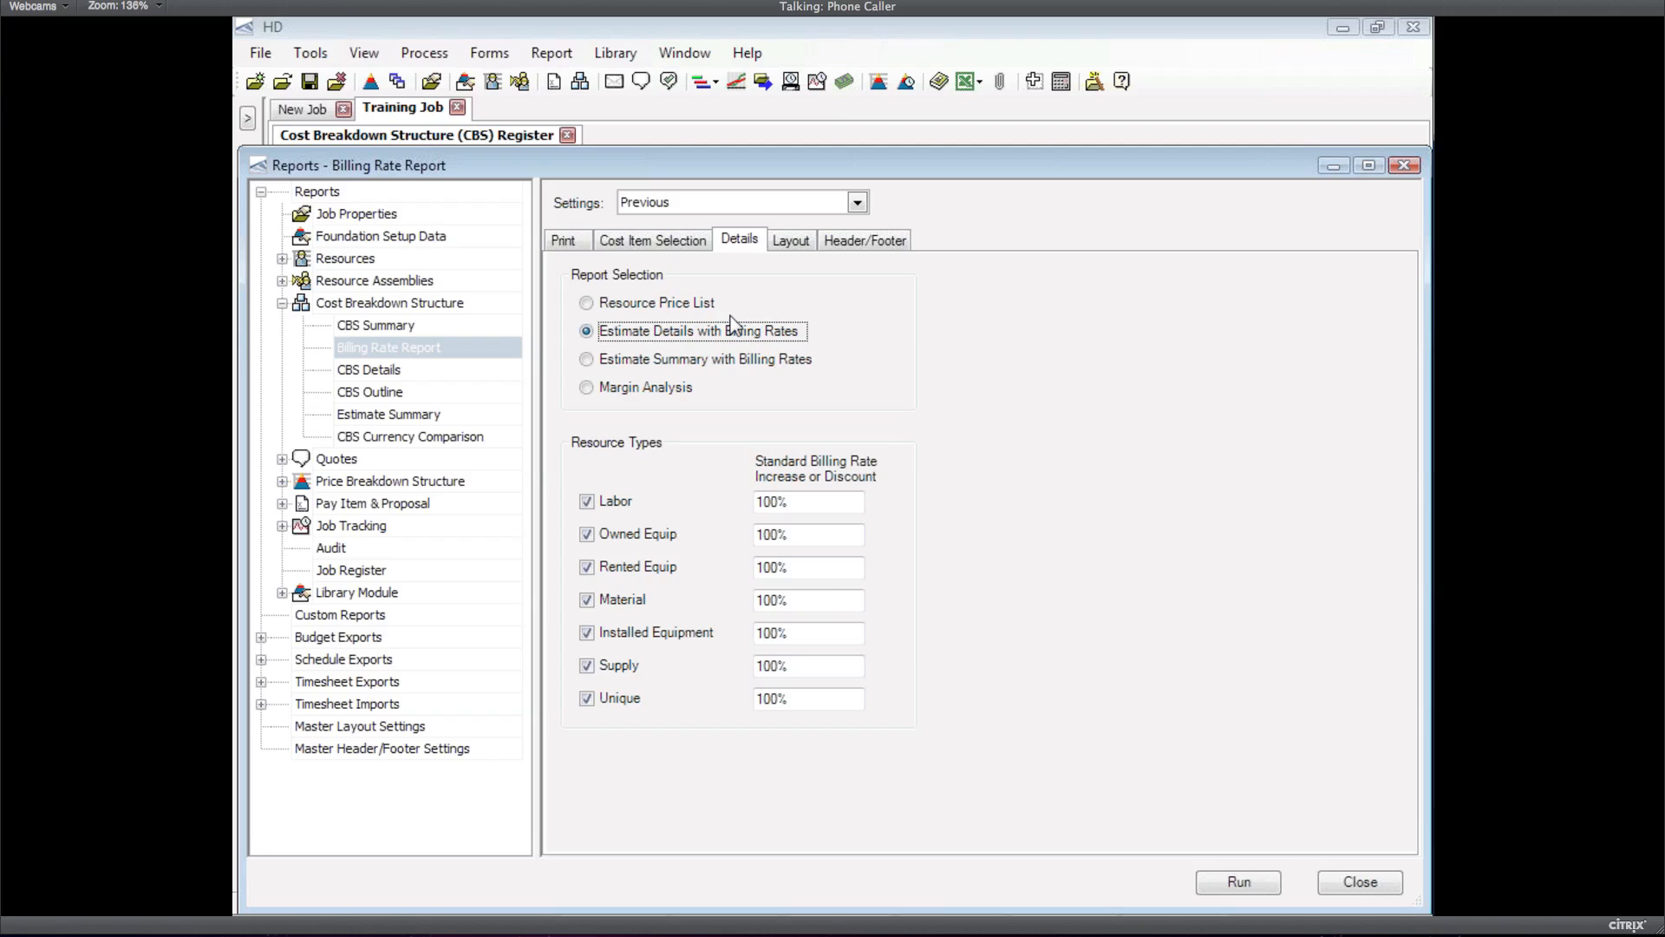
click(730, 359)
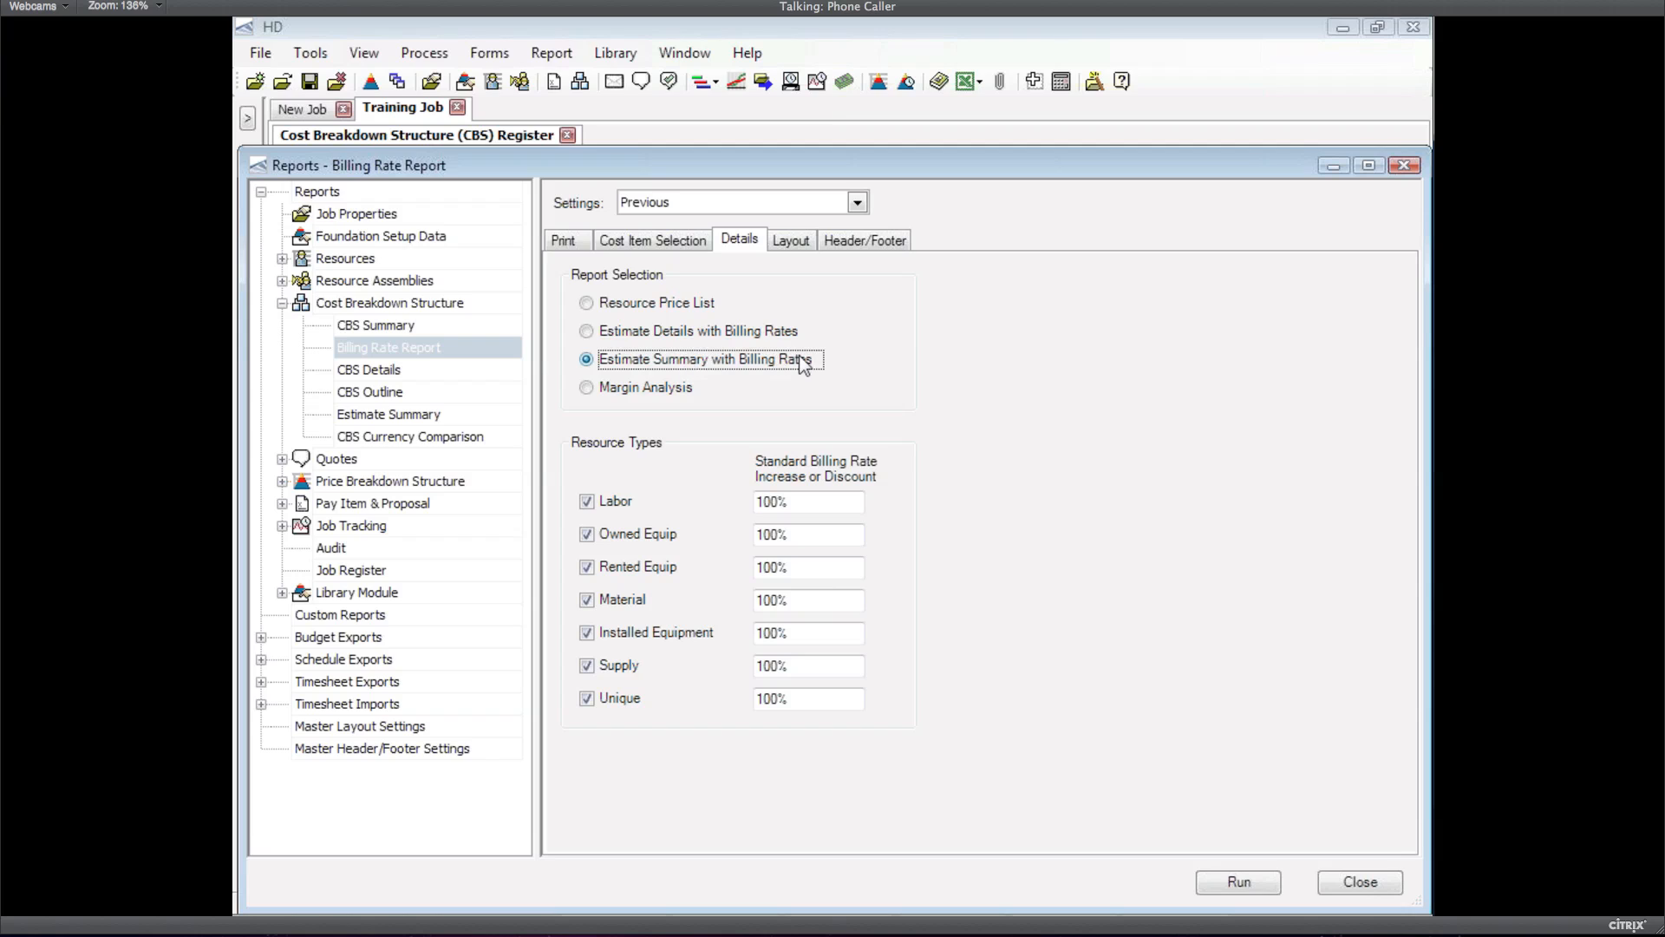
click(1239, 883)
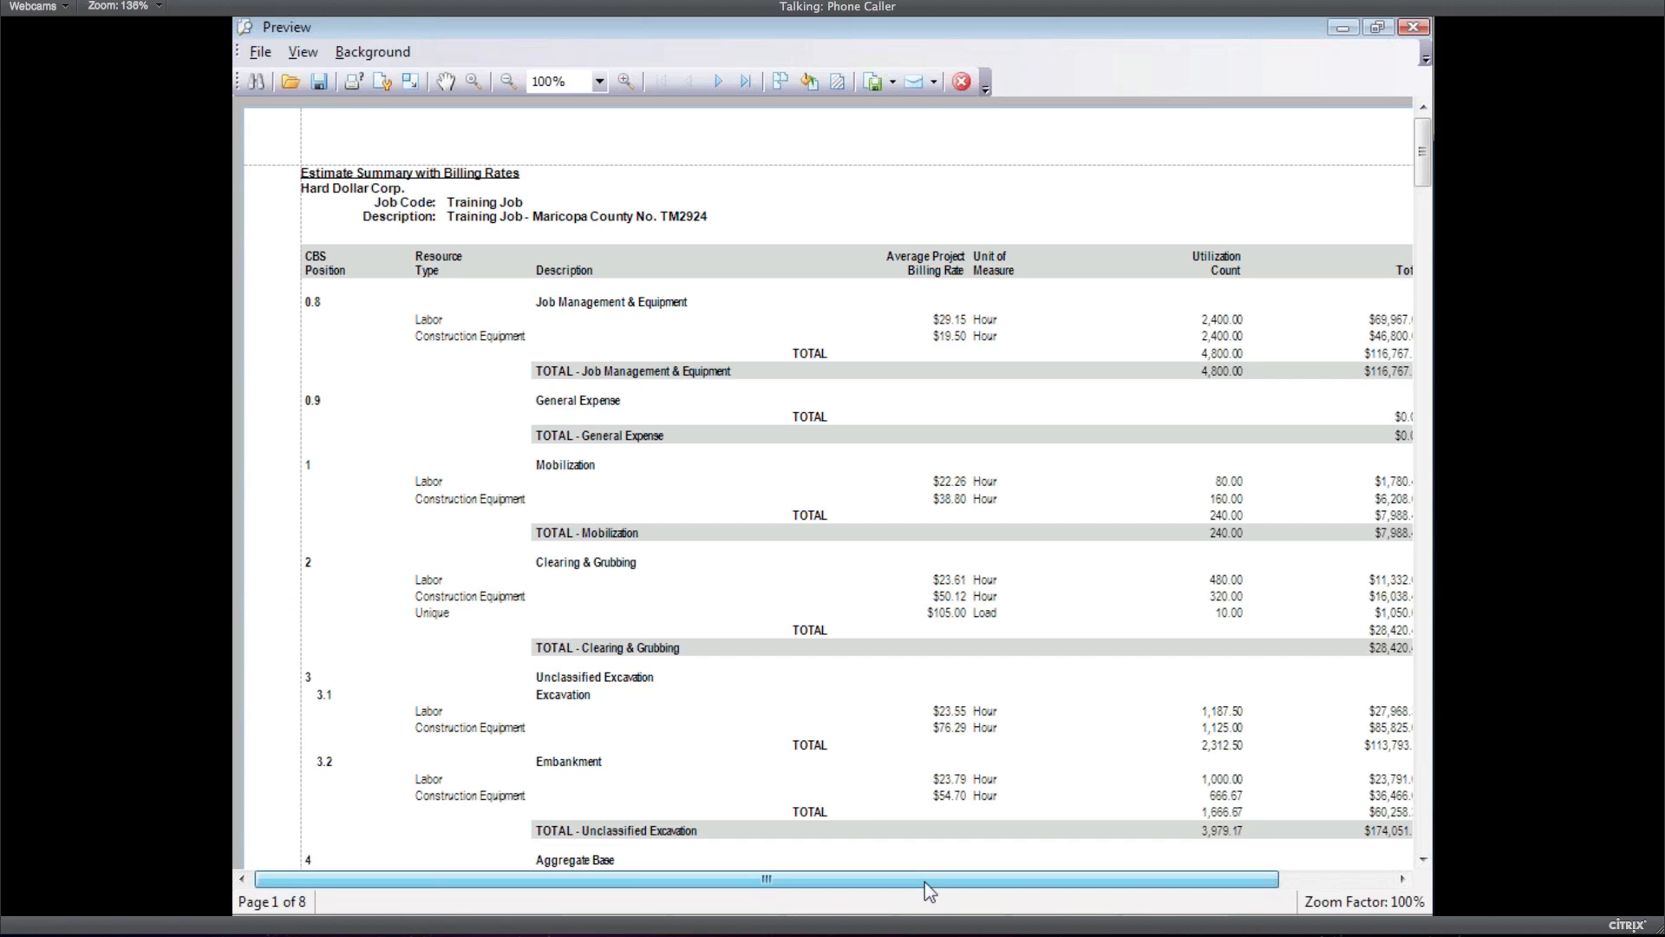
Scroll the summary preview right to show the Total column, e.g. Unclassified Excavation at $174,051.69
drag(925, 882, 1013, 881)
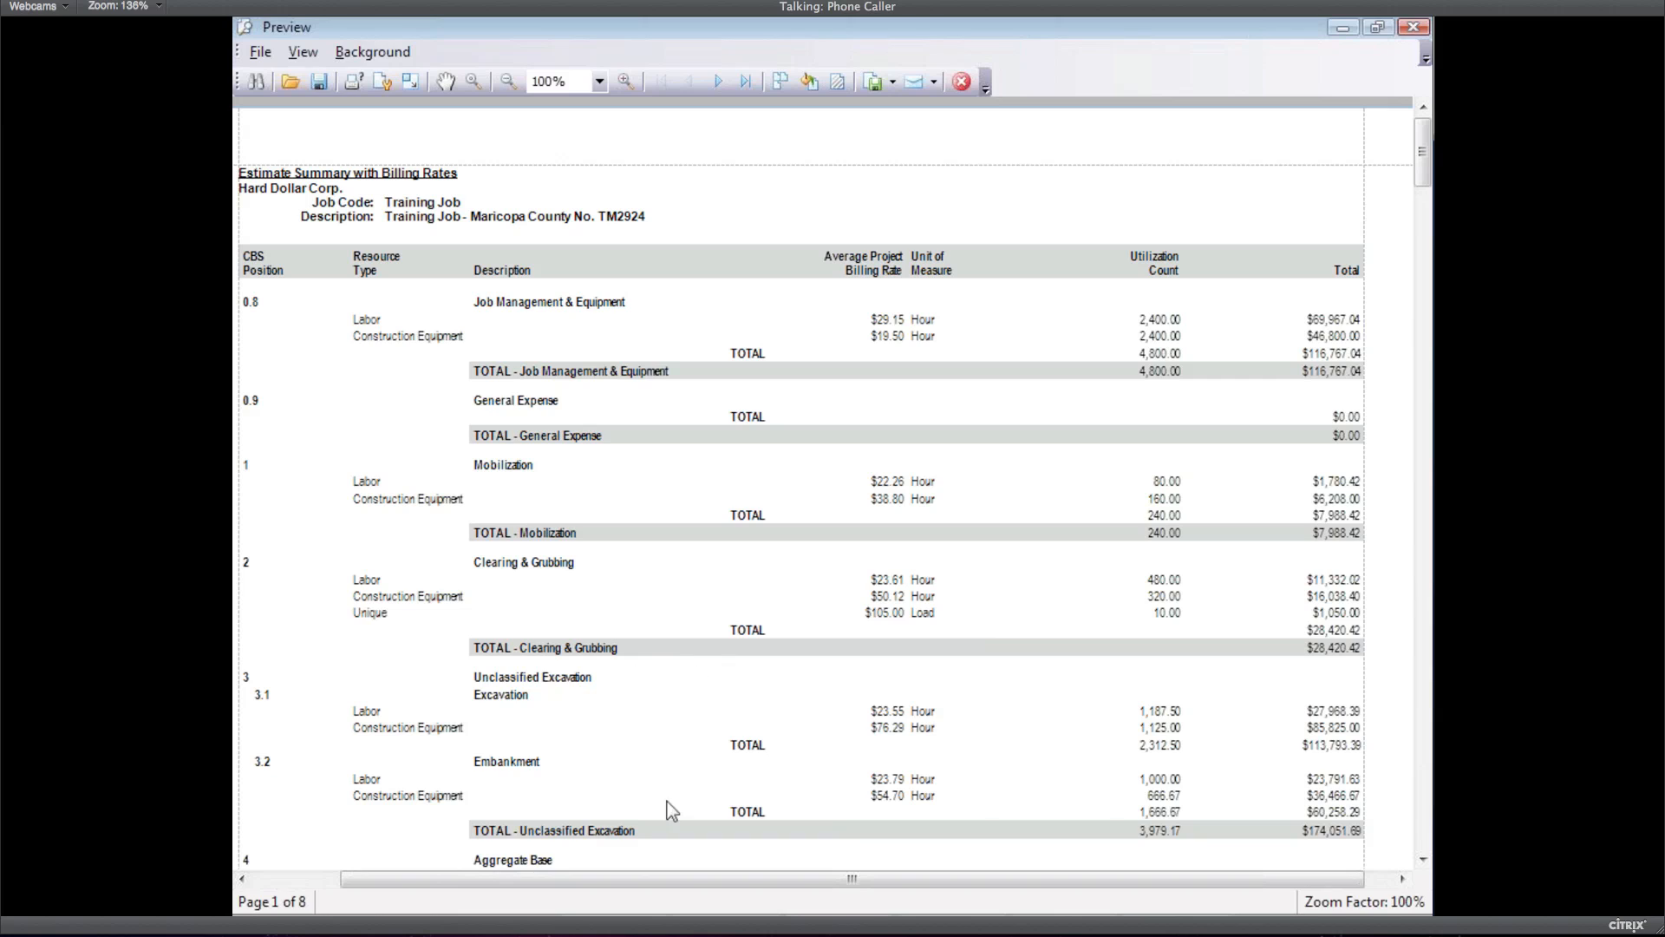
Page down the estimate summary to page 8 and its $4,241,715.04 grand total
click(1423, 820)
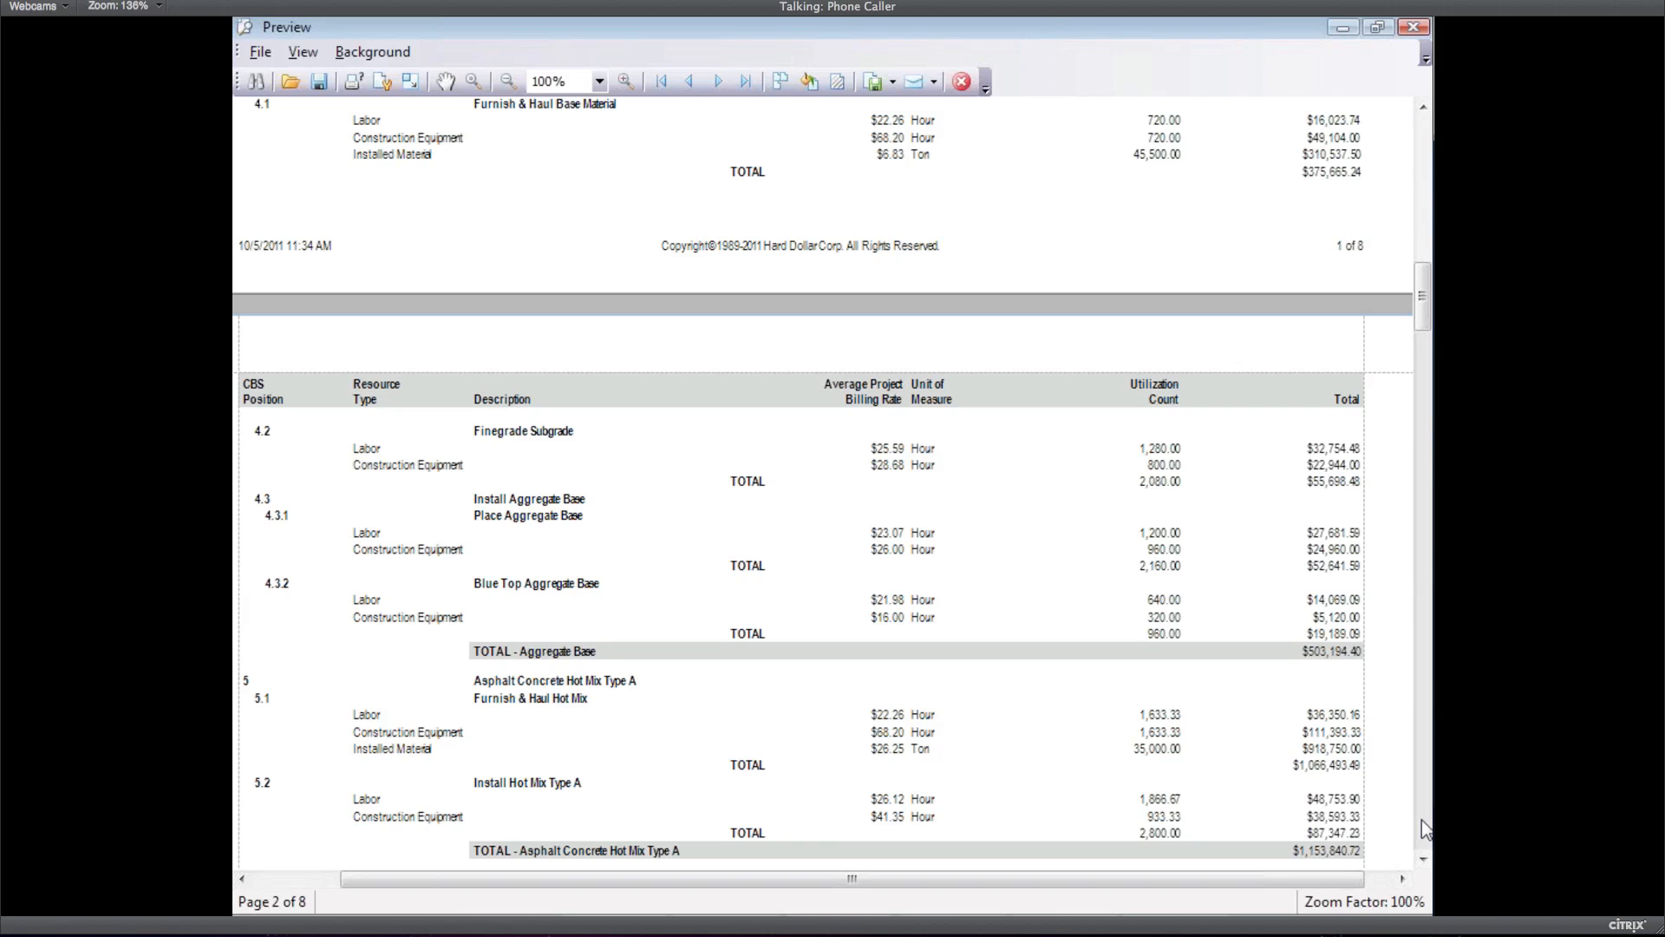
click(1422, 820)
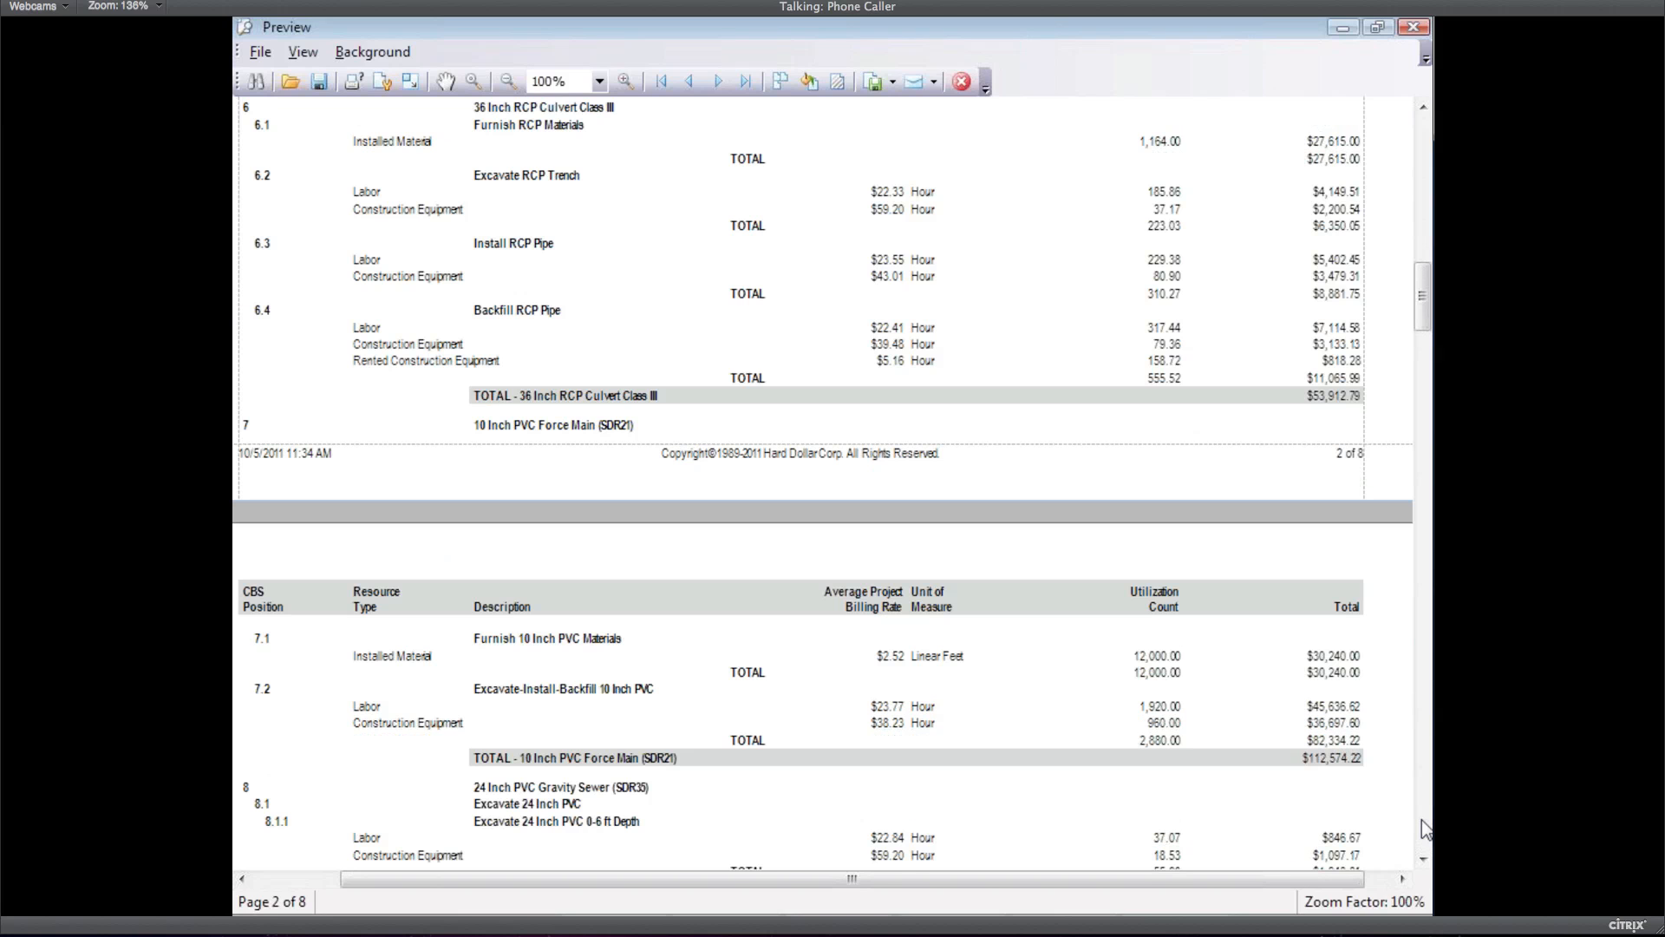
click(1423, 820)
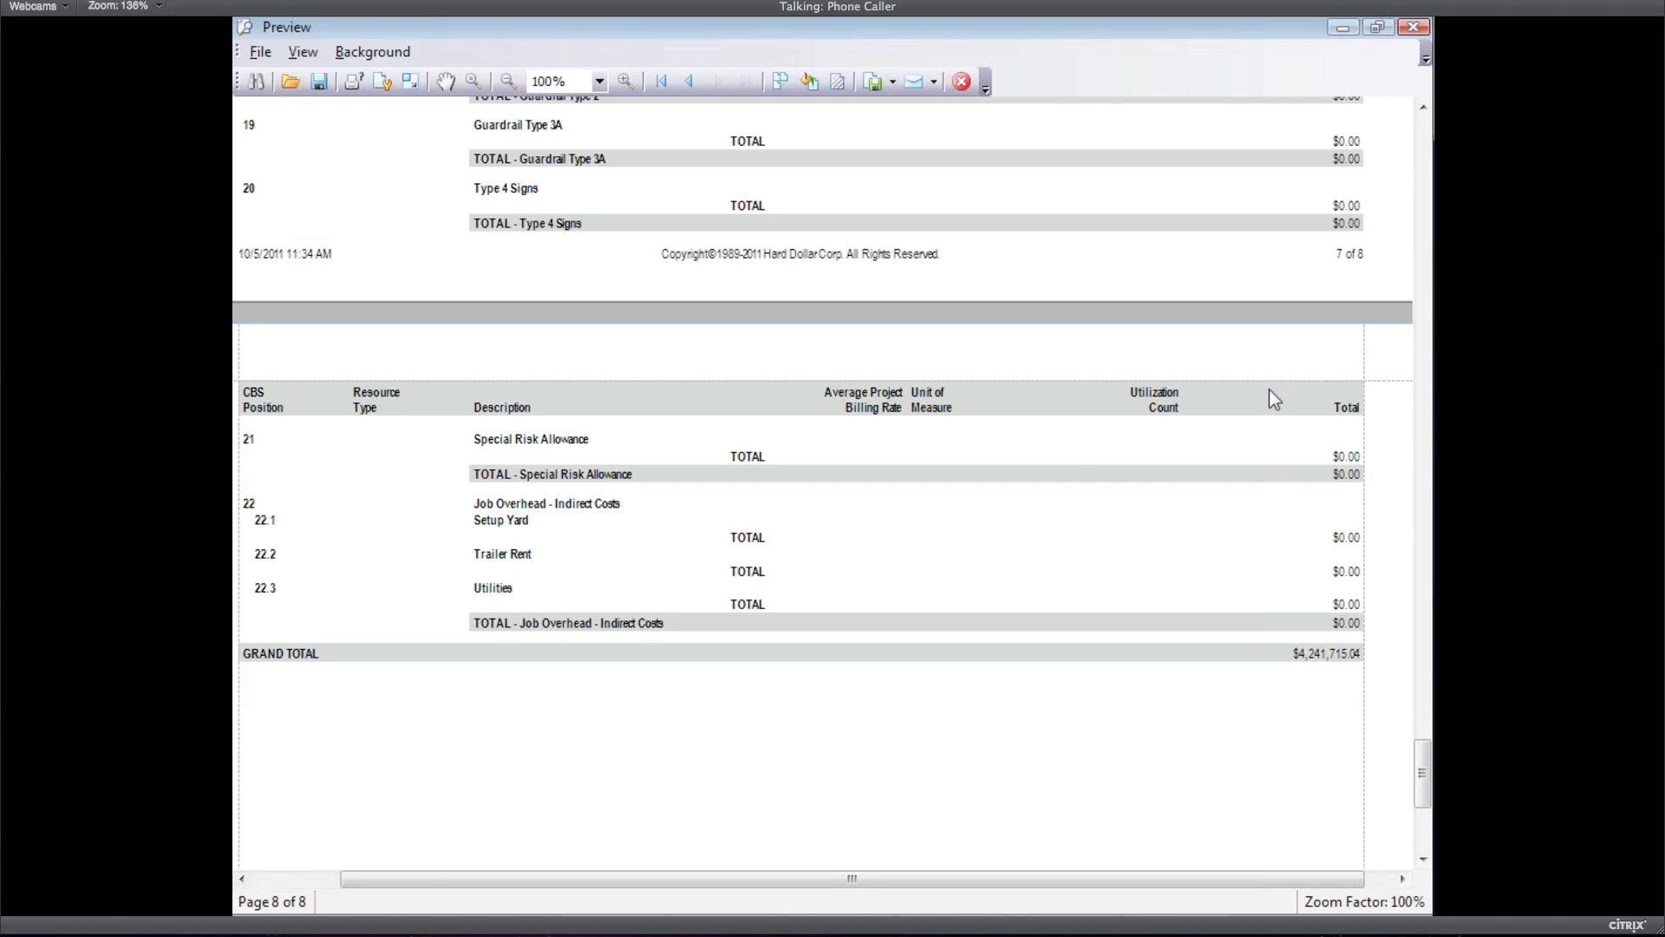
Close the summary, run Estimate Details with Billing Rates, and scroll across the 12-page preview
click(961, 82)
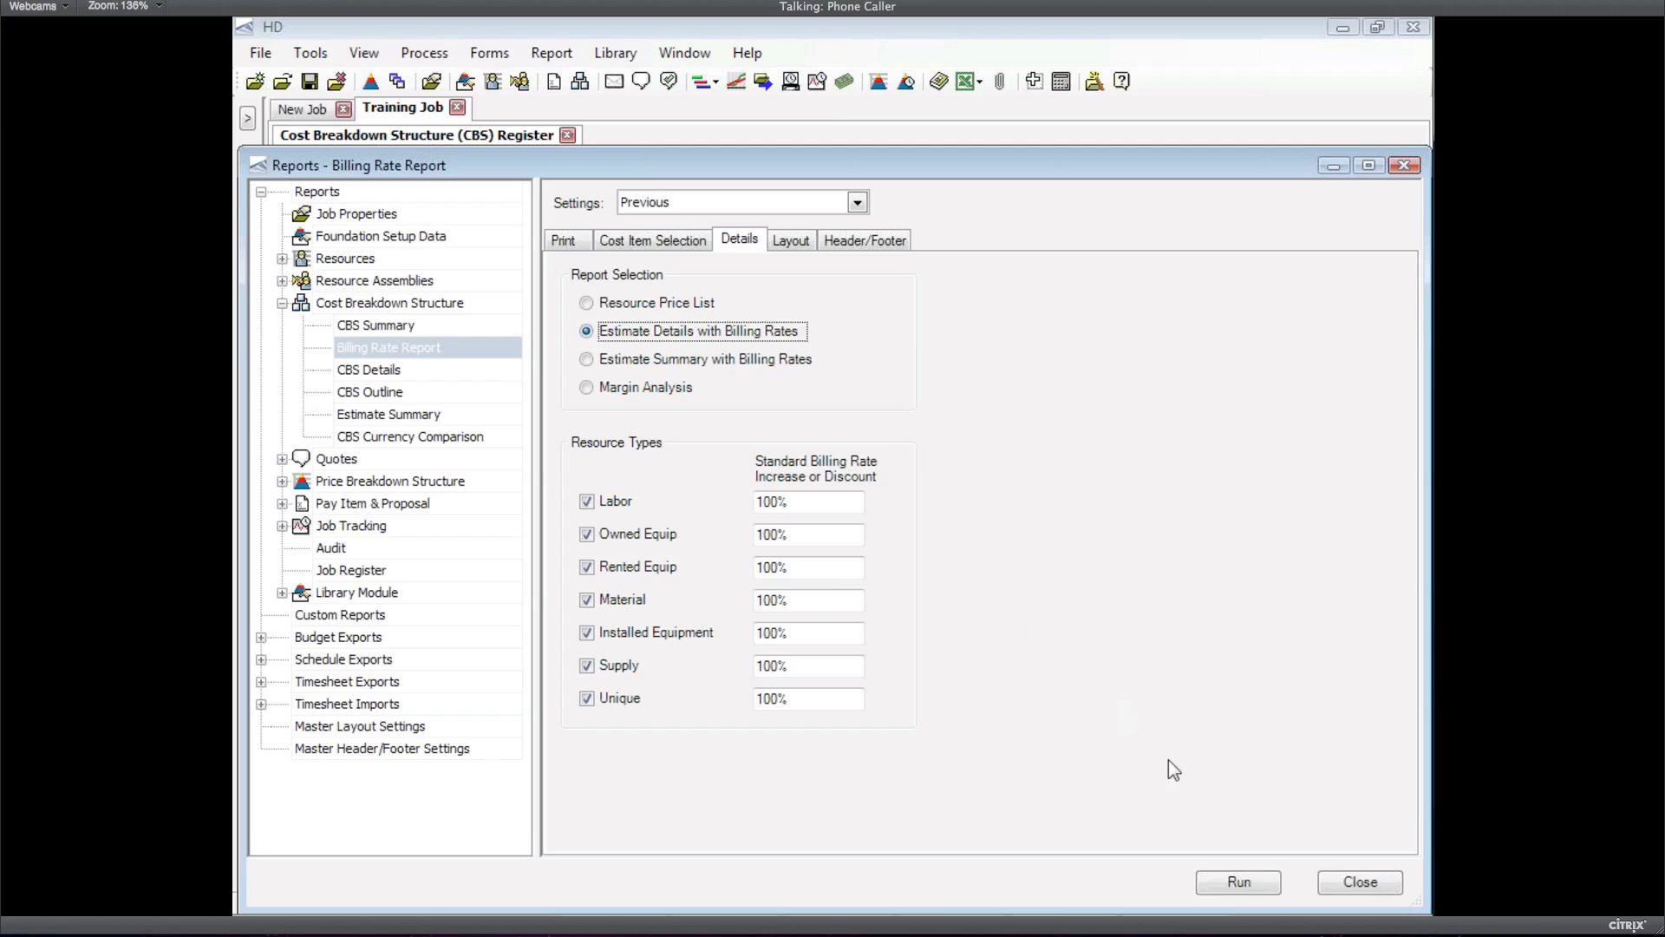
click(1240, 883)
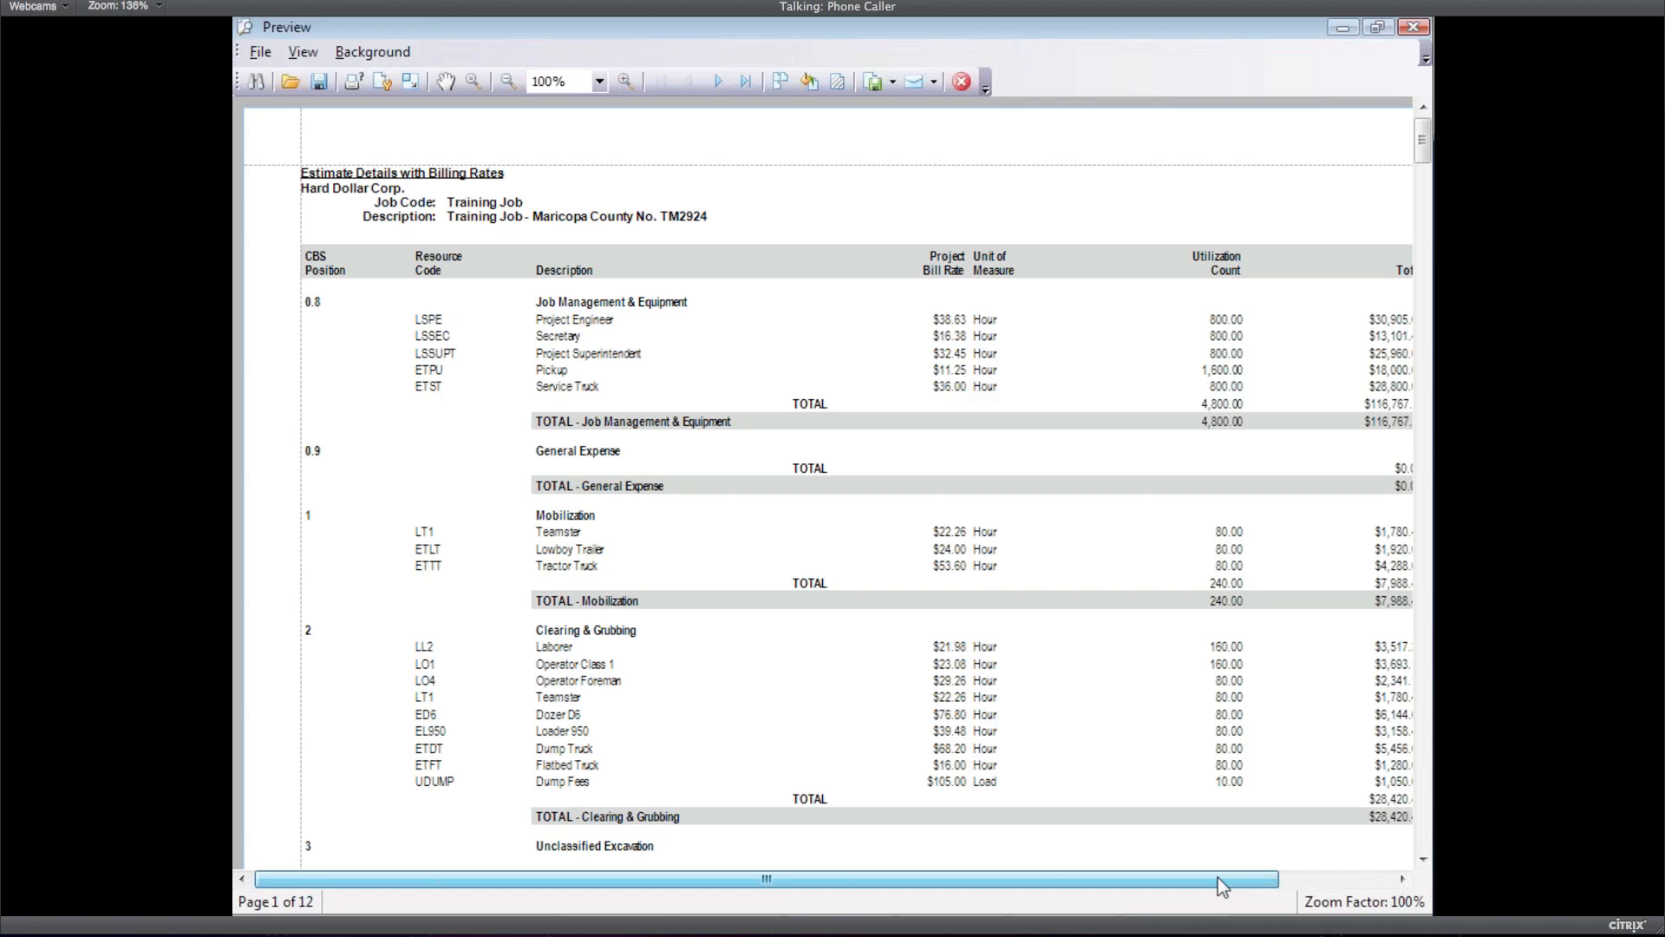
drag(1218, 877, 1296, 877)
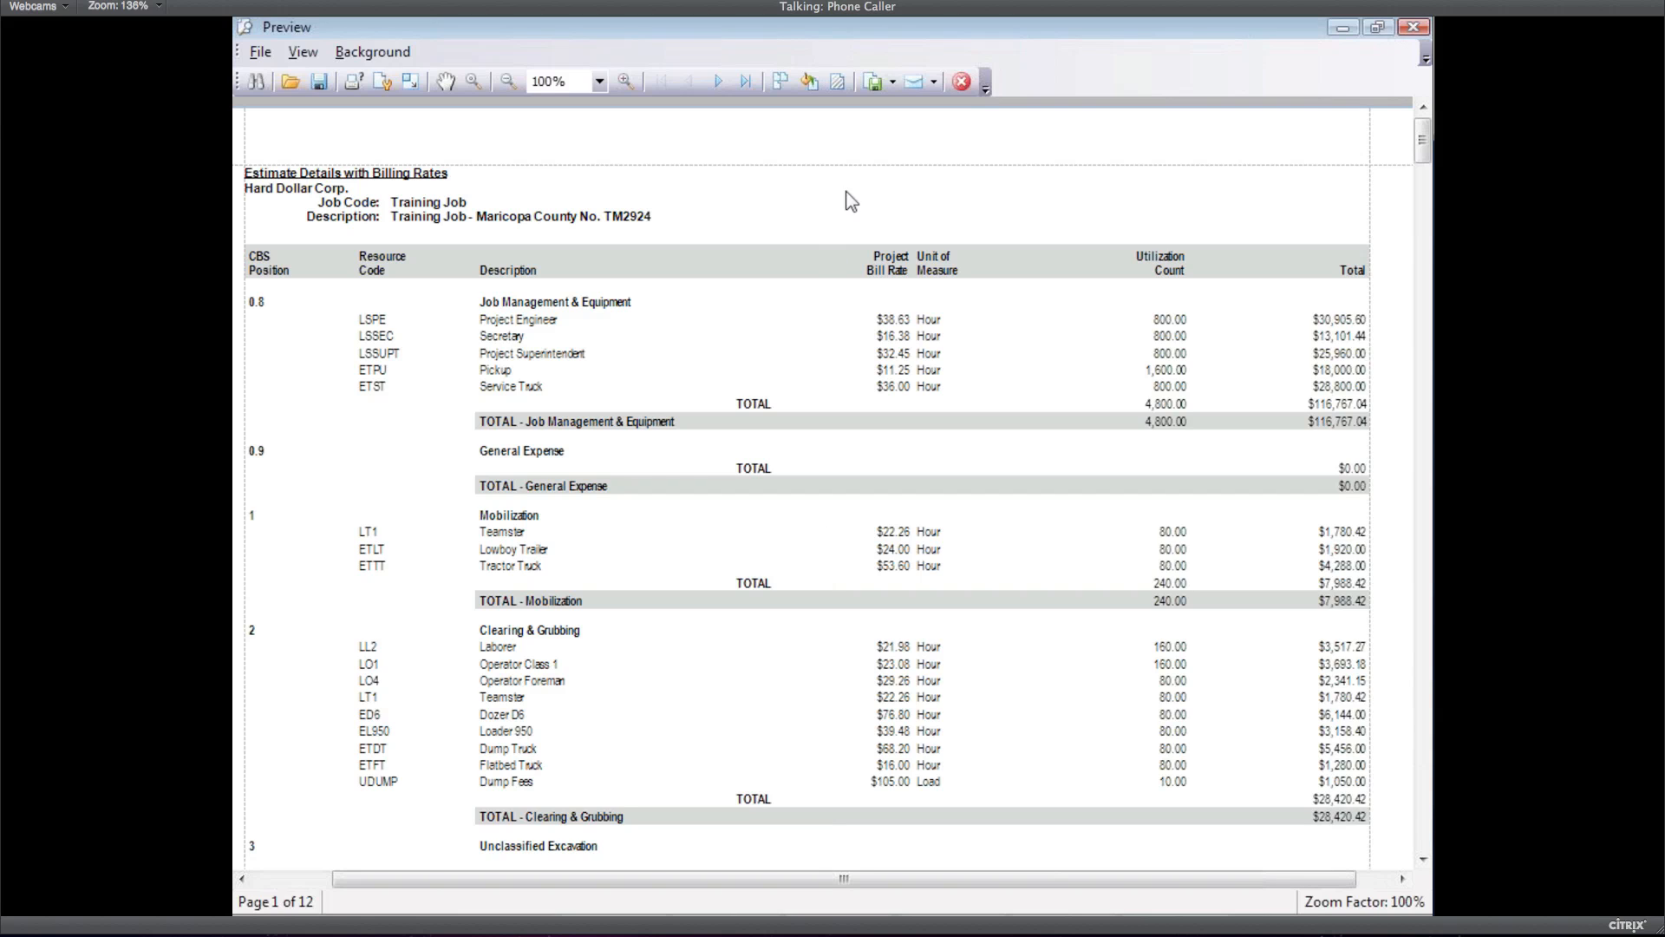
Close the details preview and select Margin Analysis on the Details tab
click(961, 82)
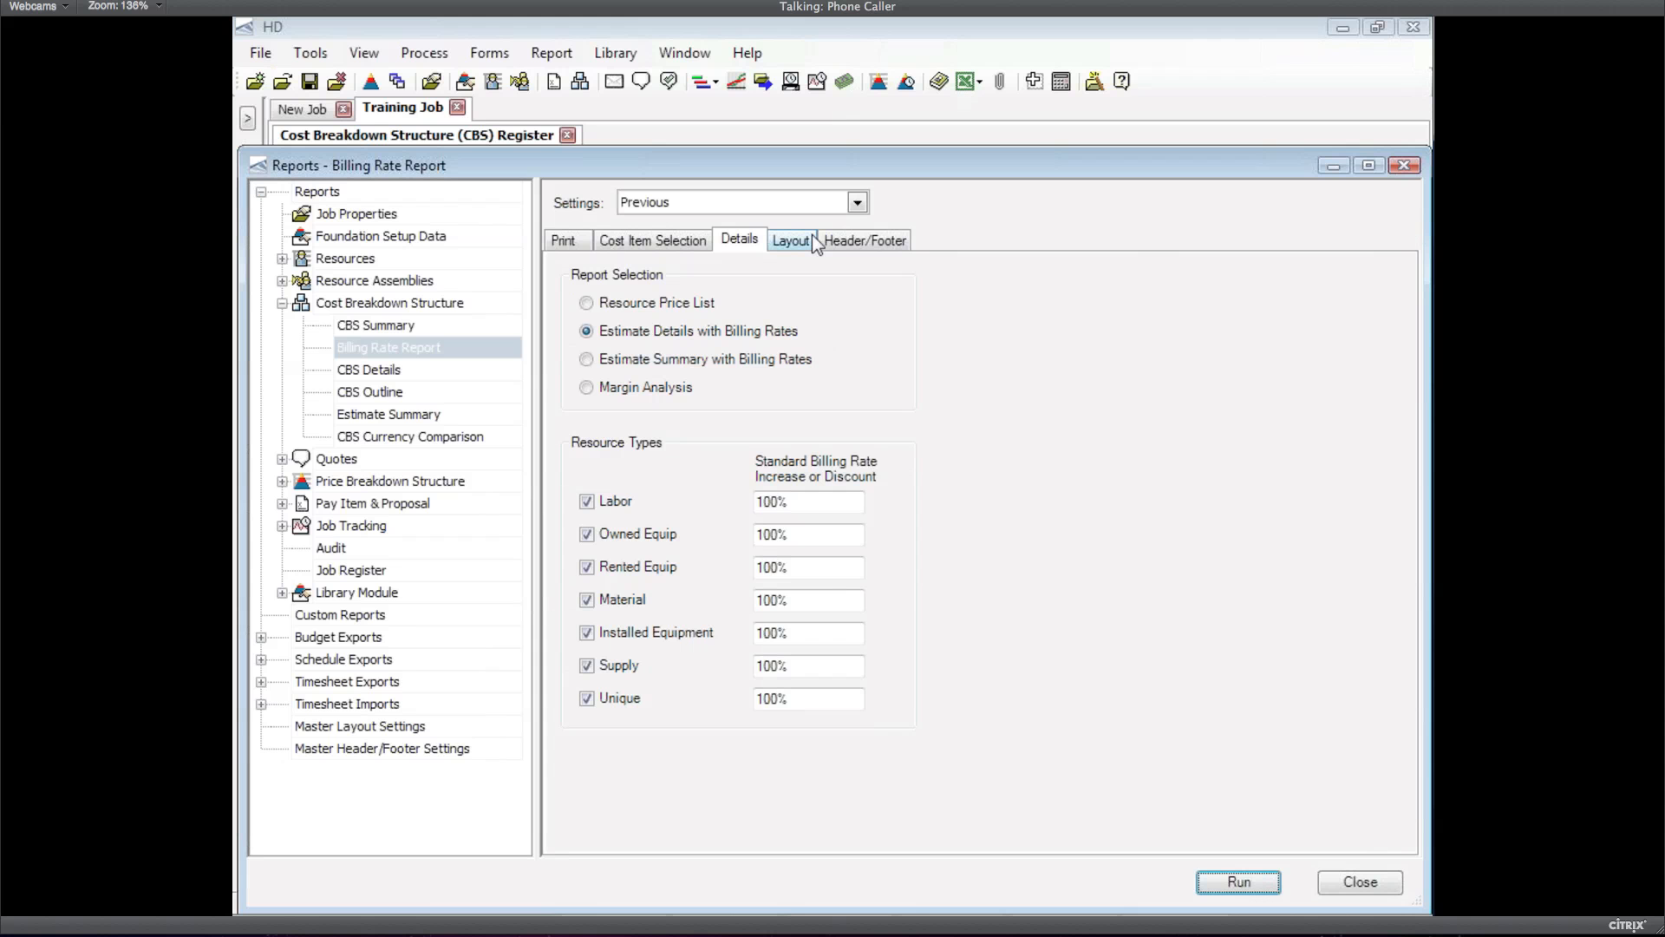
click(642, 389)
Run Margin Analysis and scroll to Unclassified Excavation's $4,705.46 markup at 2.78%
click(1240, 883)
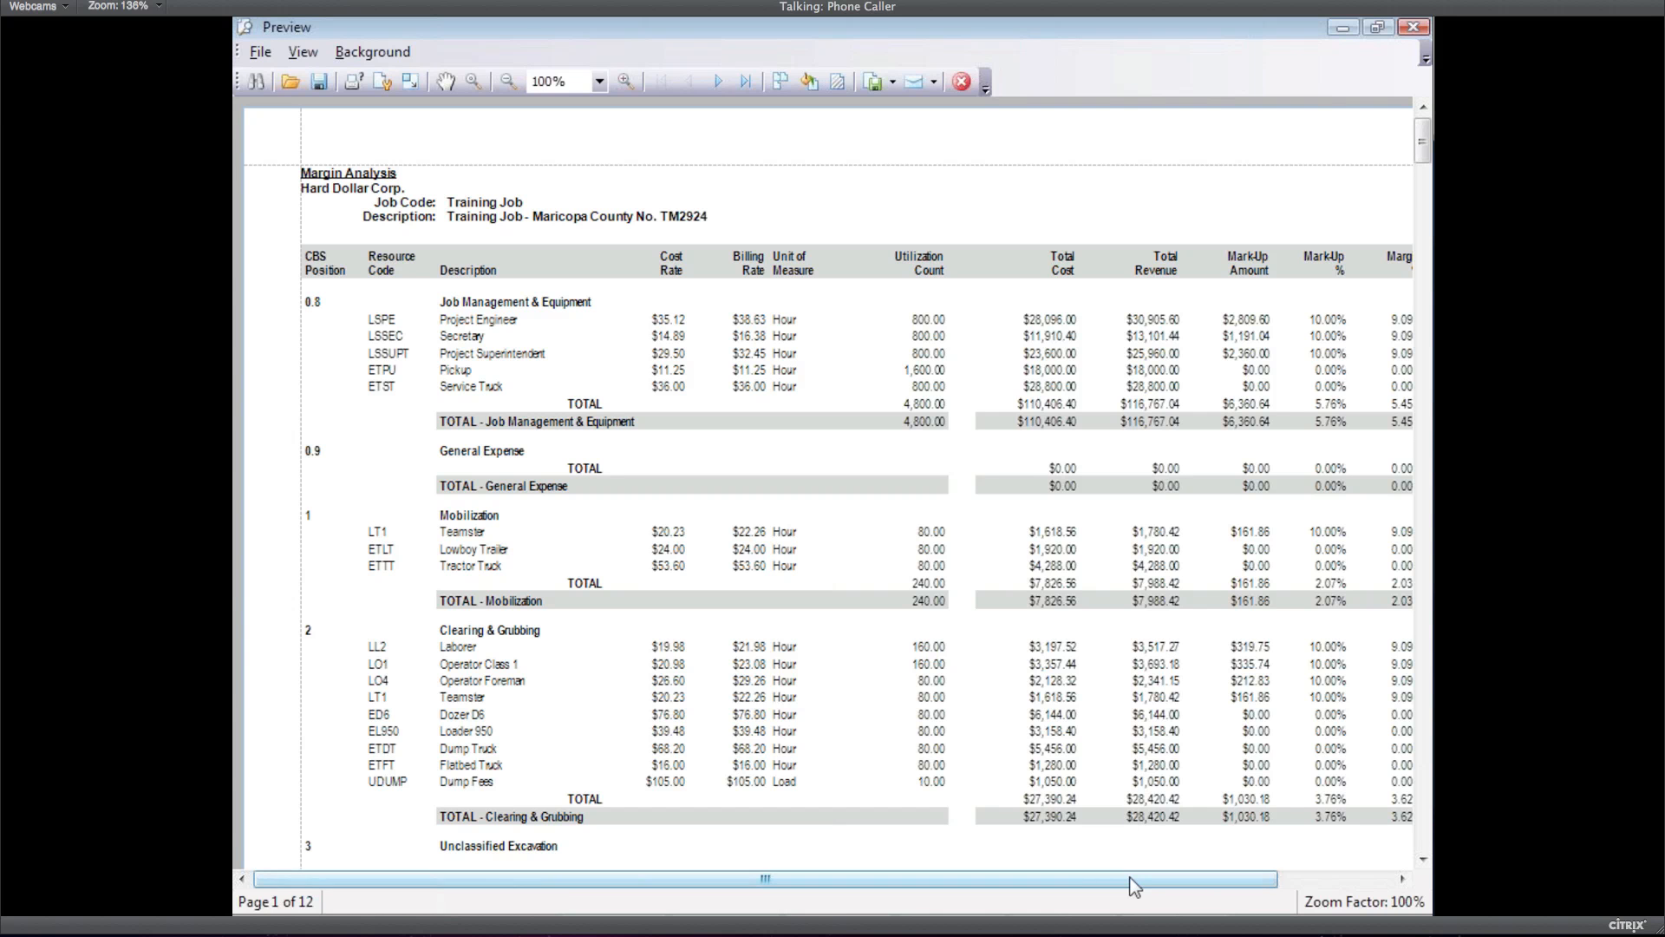
drag(1133, 879, 1242, 880)
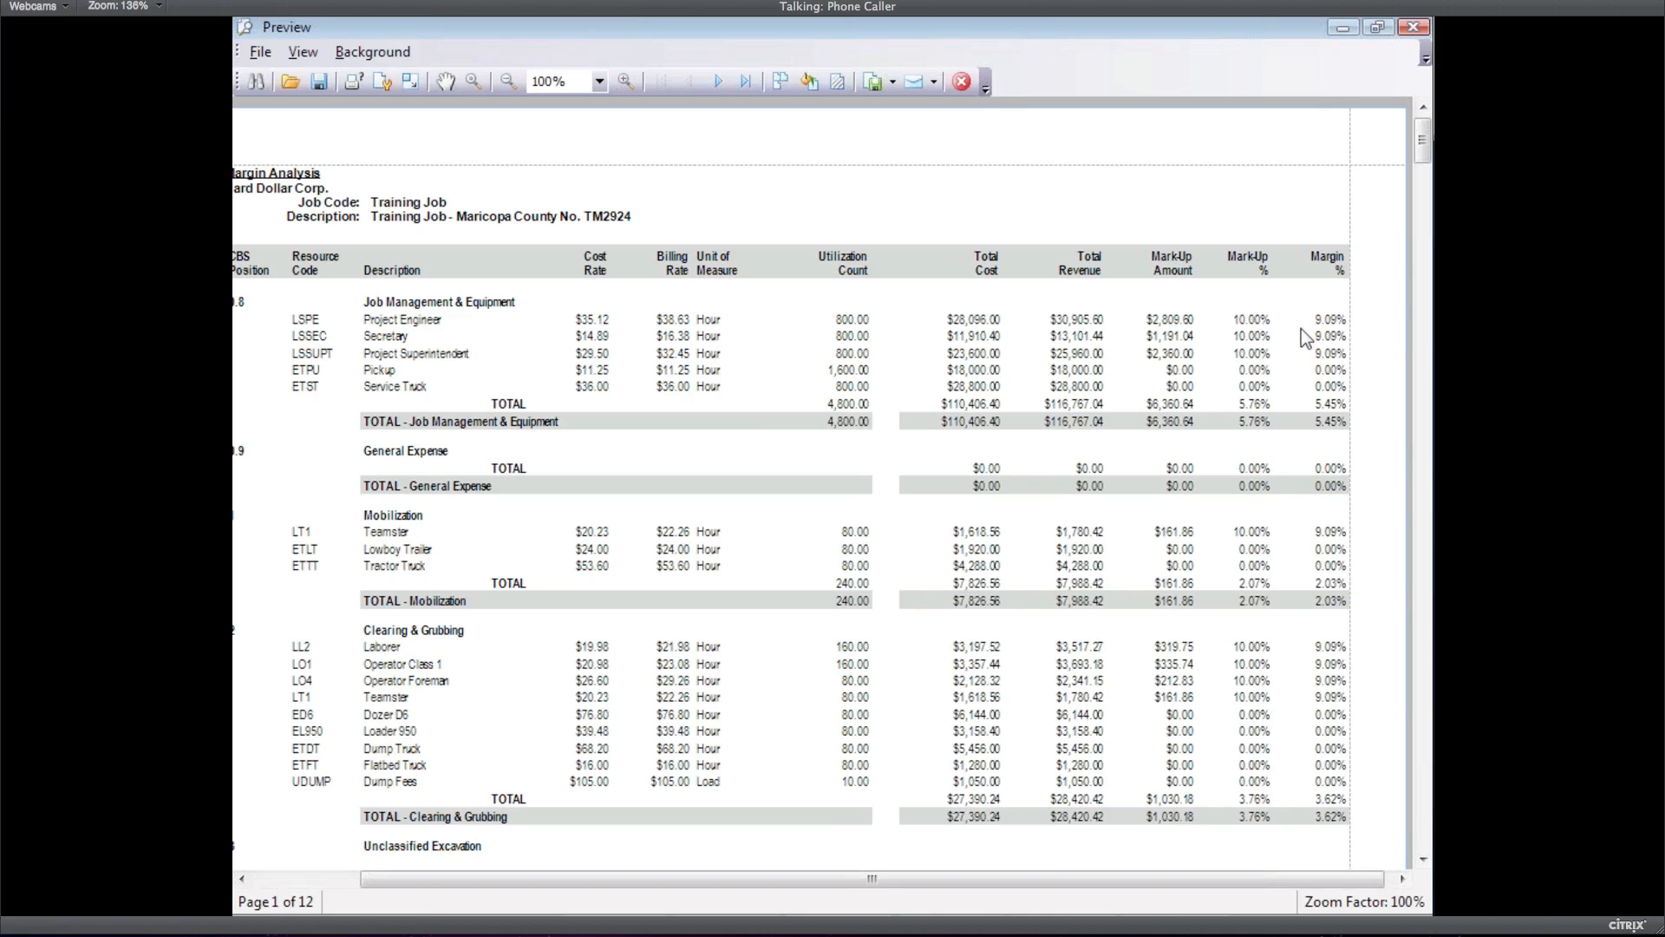
click(1424, 807)
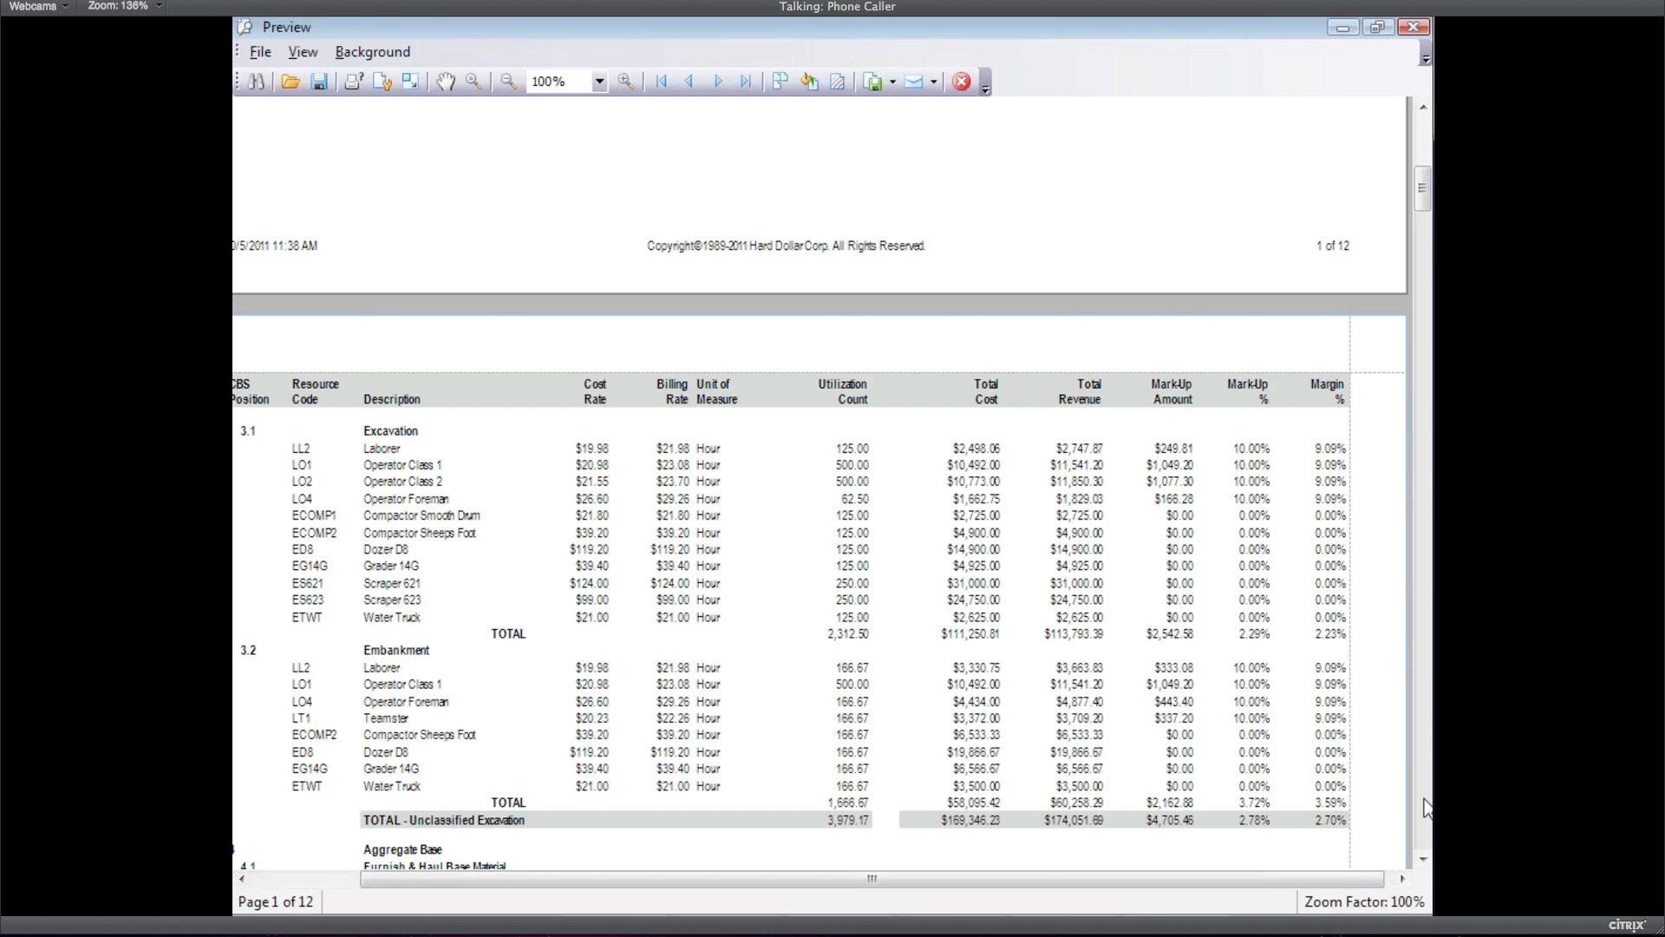
Scroll the Margin Analysis preview to page 12's ($100,529.85) grand total, then close the preview
click(1424, 807)
drag(1422, 251, 1423, 836)
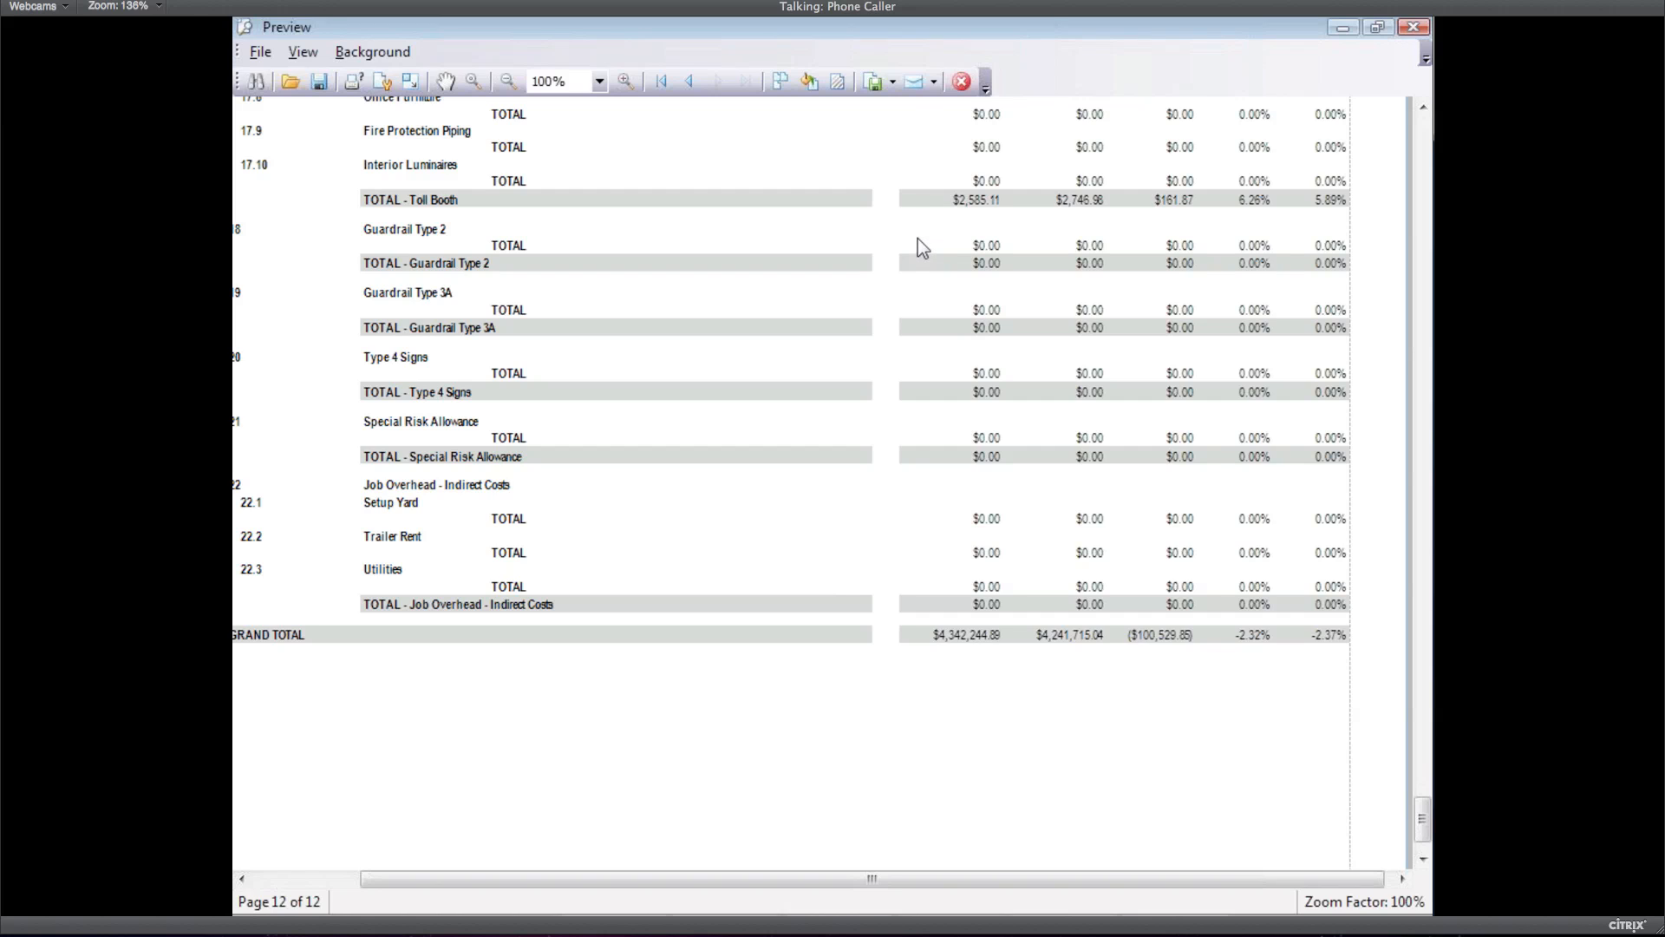
click(961, 83)
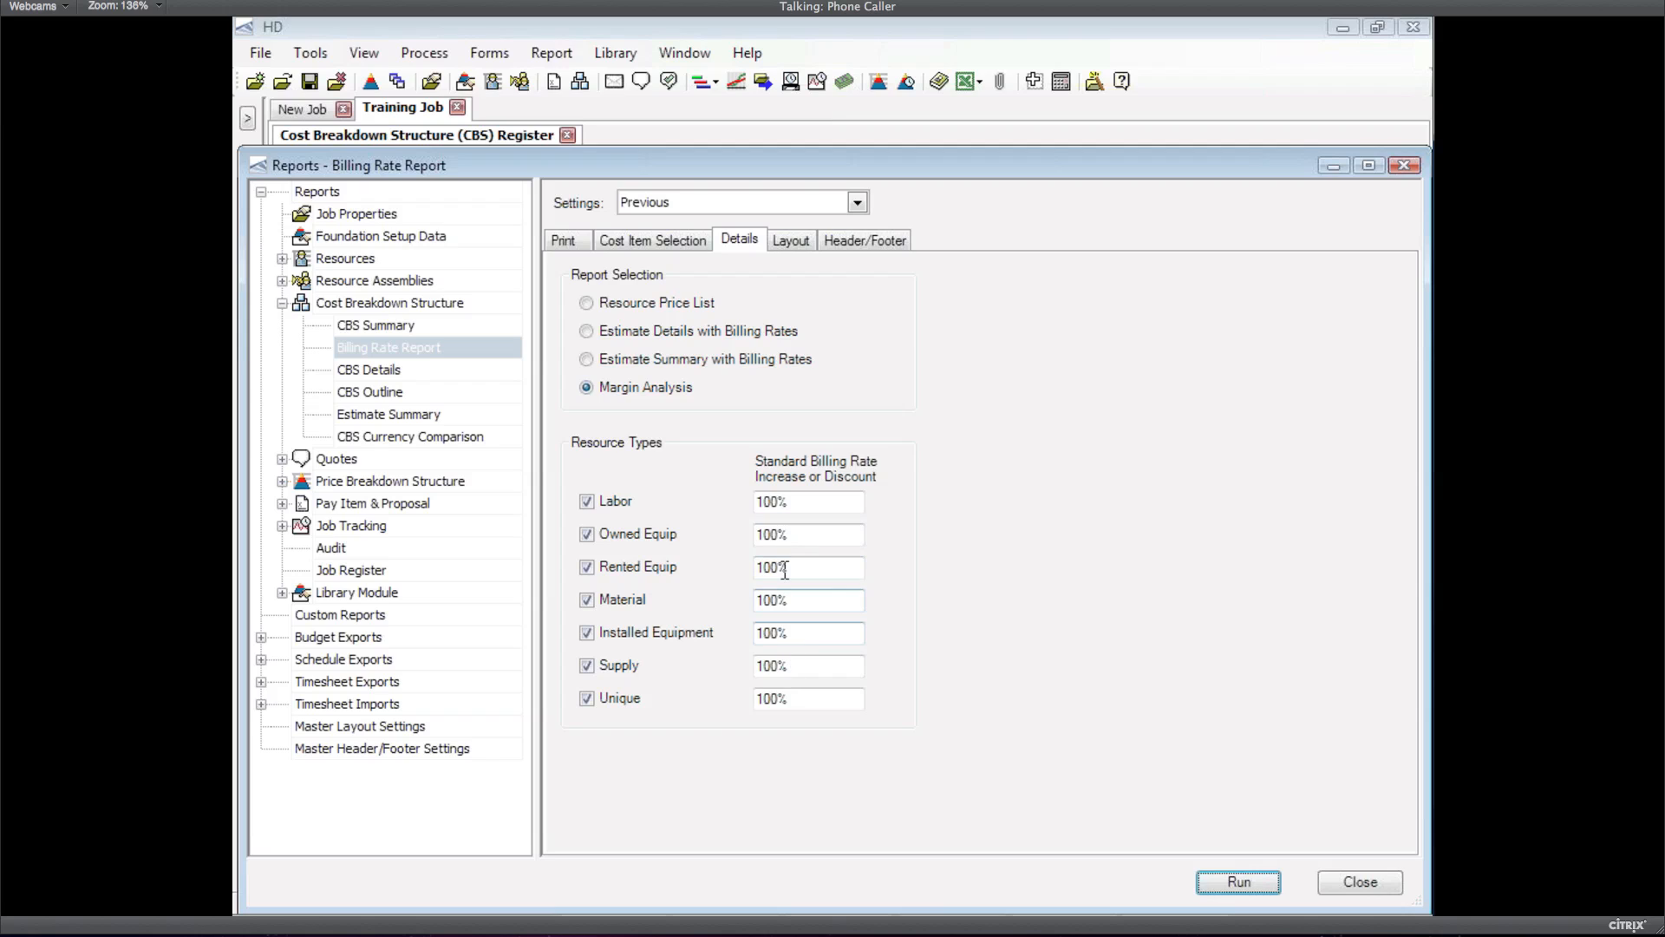
Enter 200% billing rates for Labor, Owned Equip, Rented Equip, Material, Installed Equipment, Supply and Unique, then rerun
drag(791, 502, 693, 481)
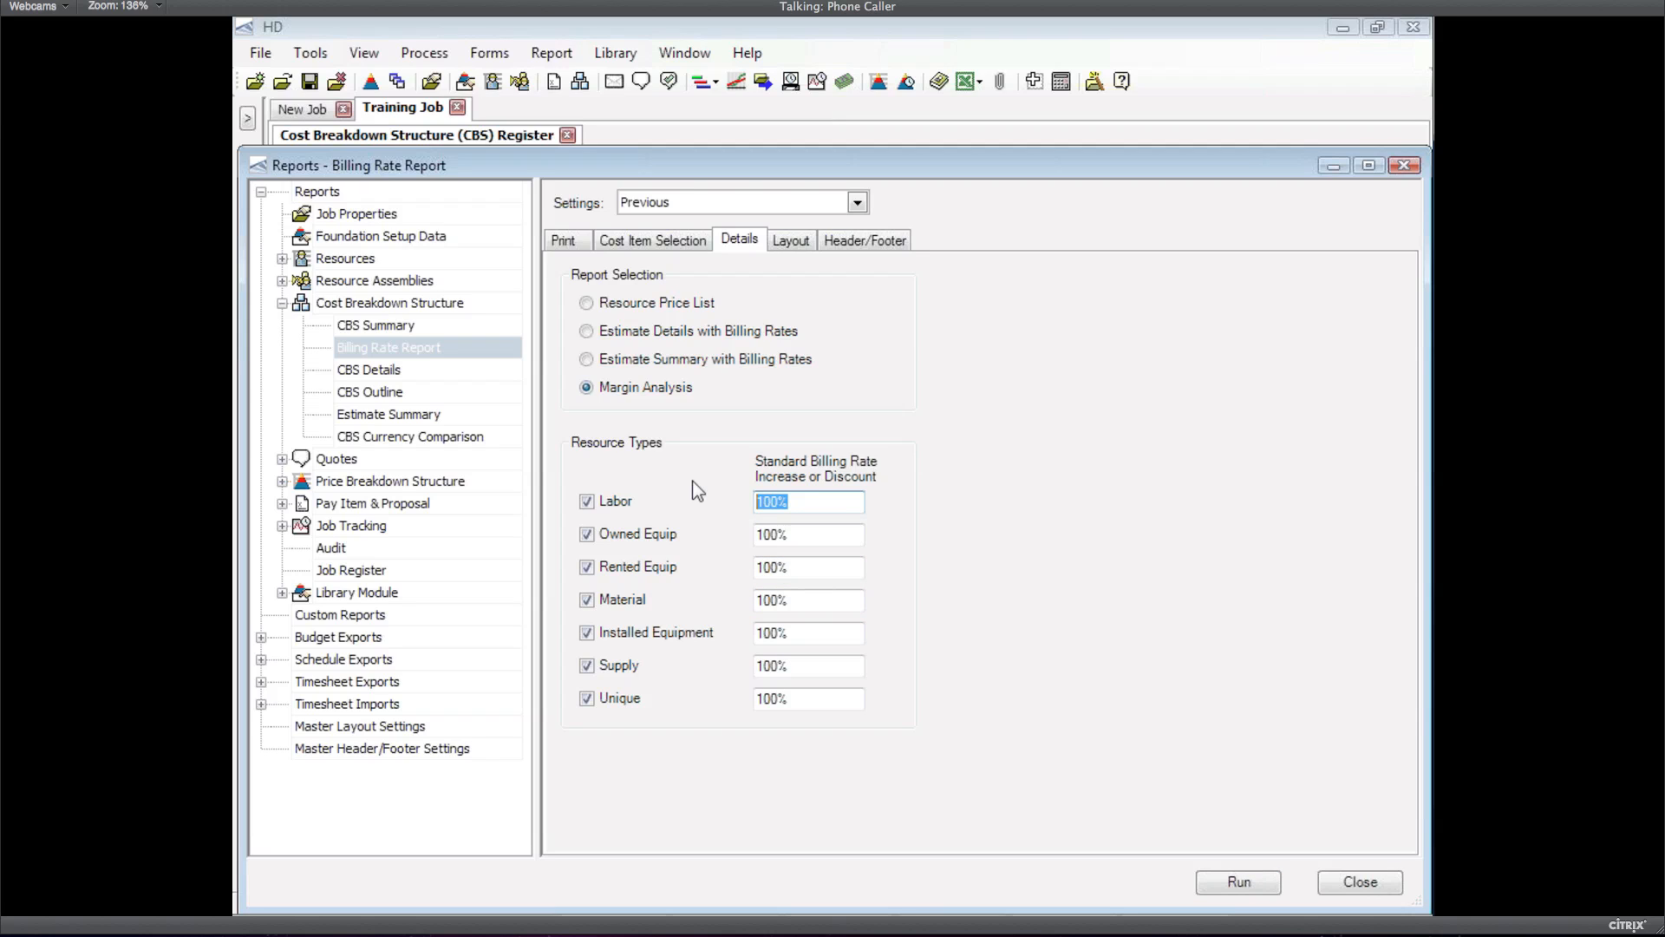
text(200)
key(Tab)
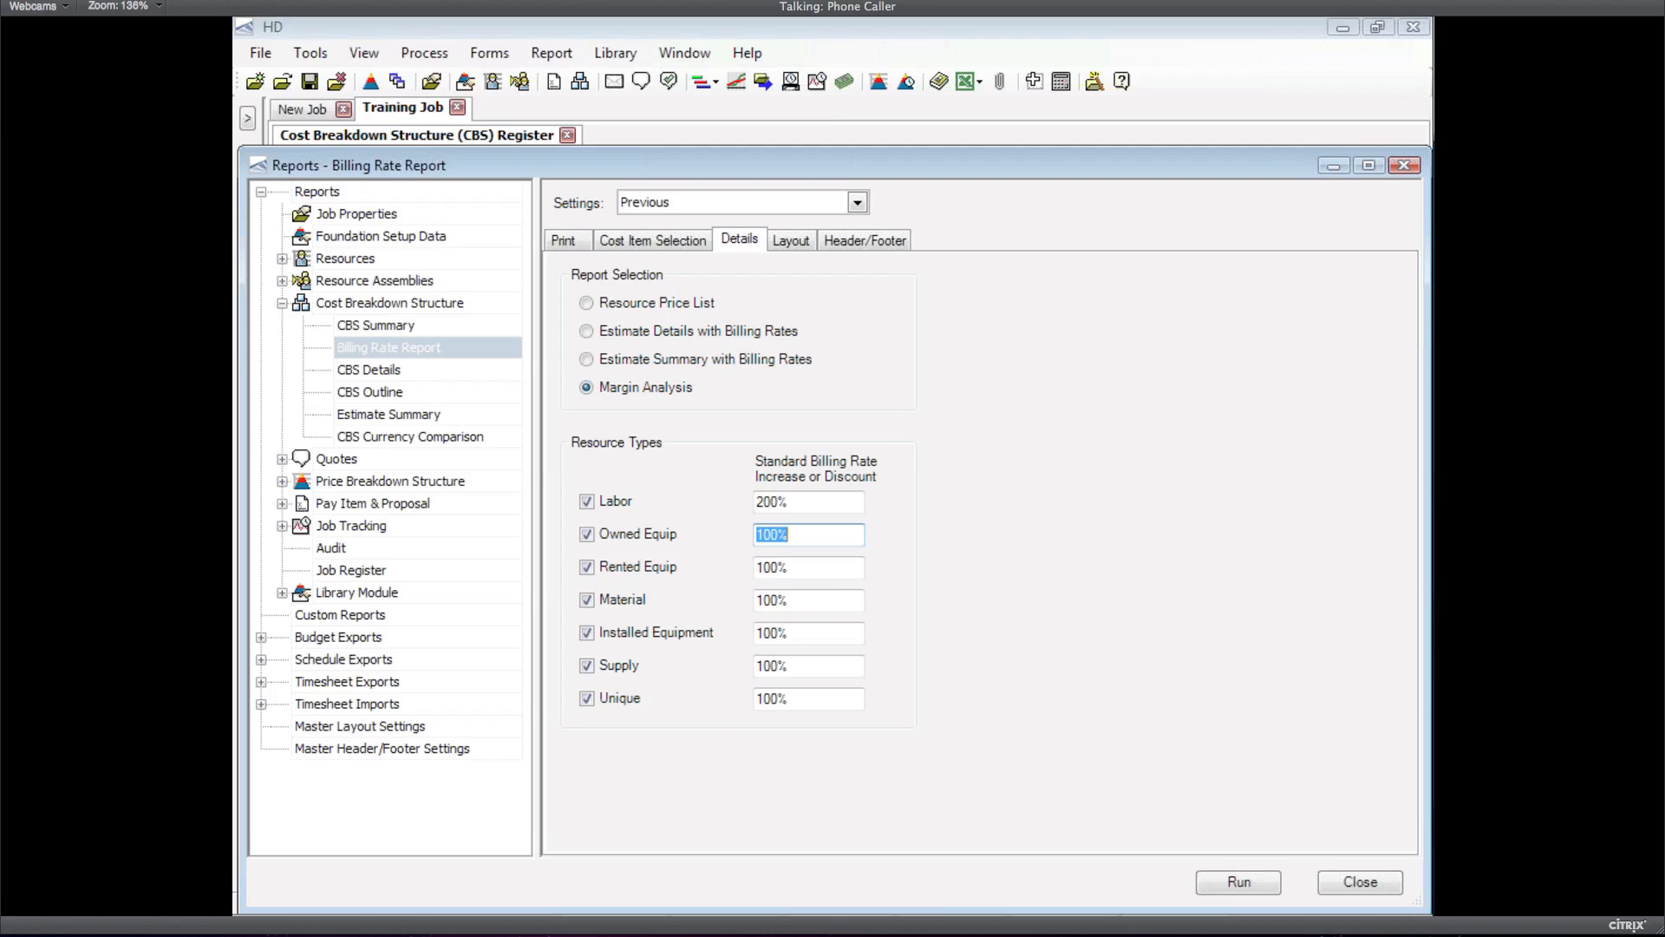
text(200)
key(Tab)
text(200)
key(Tab)
text(200)
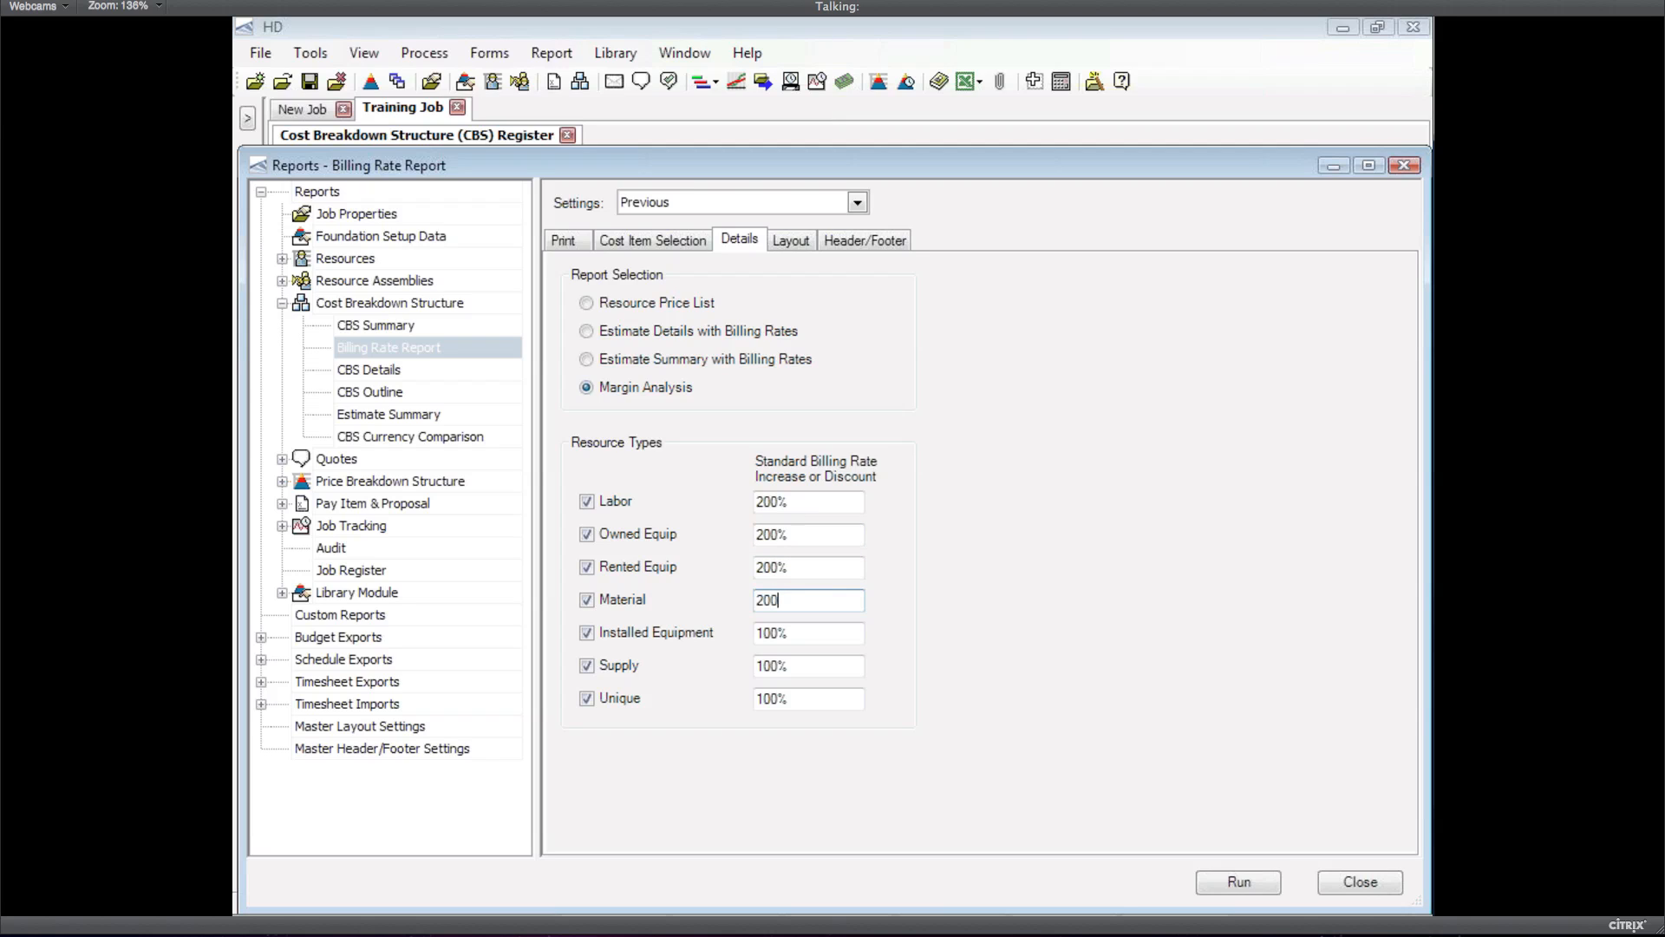
key(Tab)
text(200)
key(Tab)
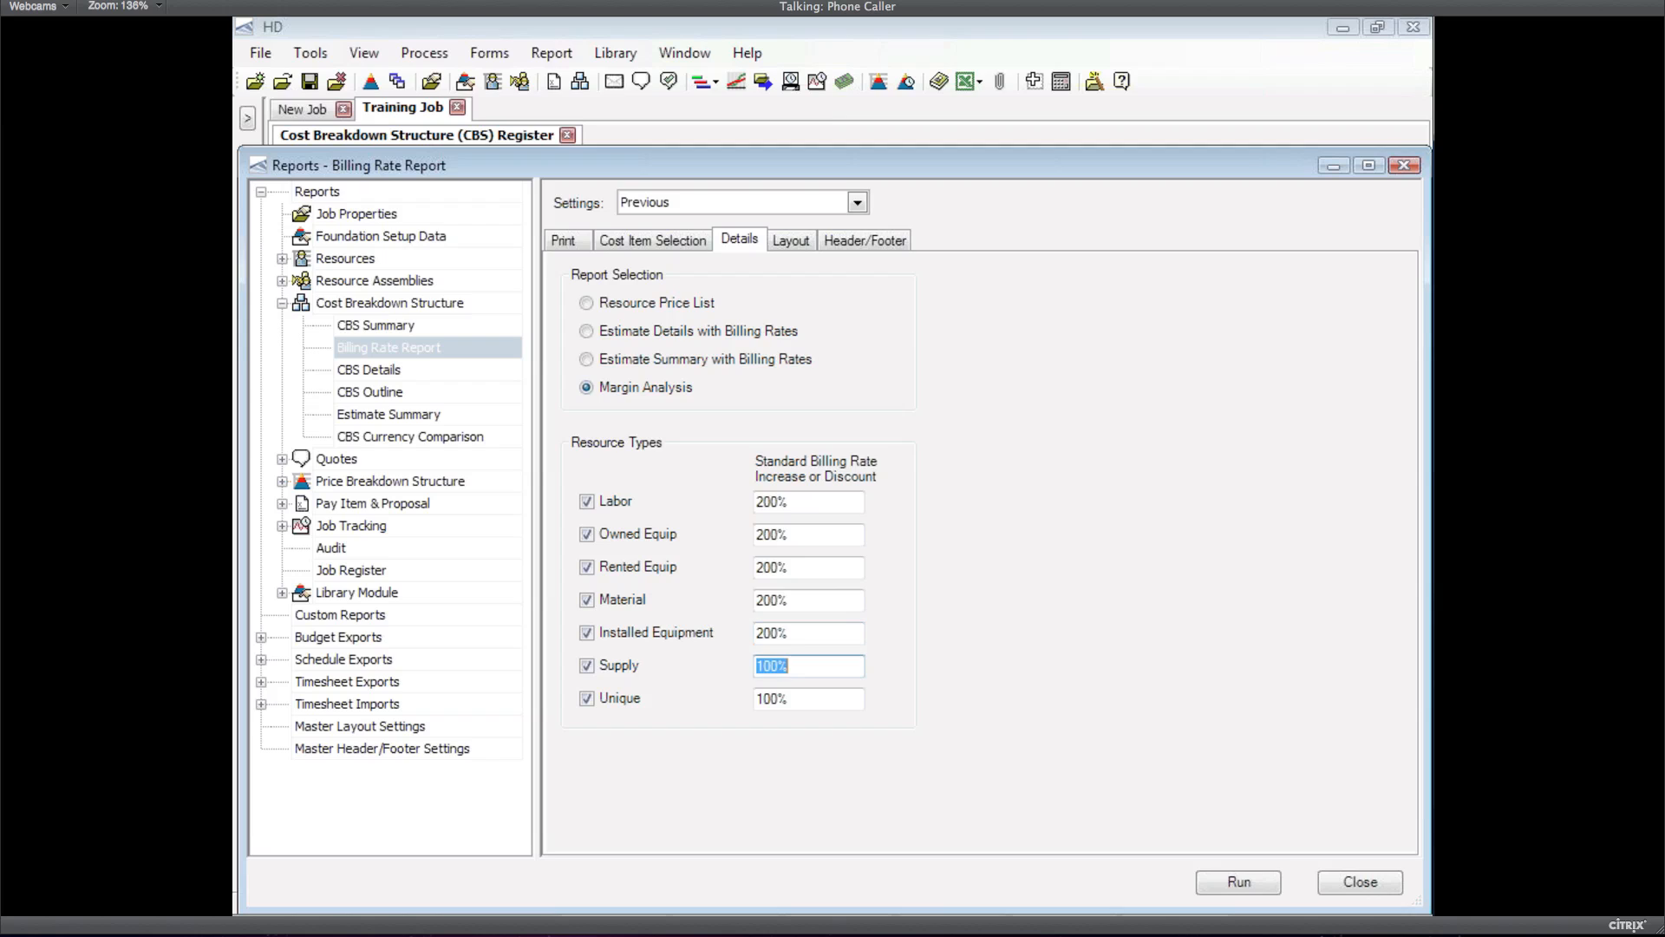
text(200)
key(Tab)
text(200)
key(Tab)
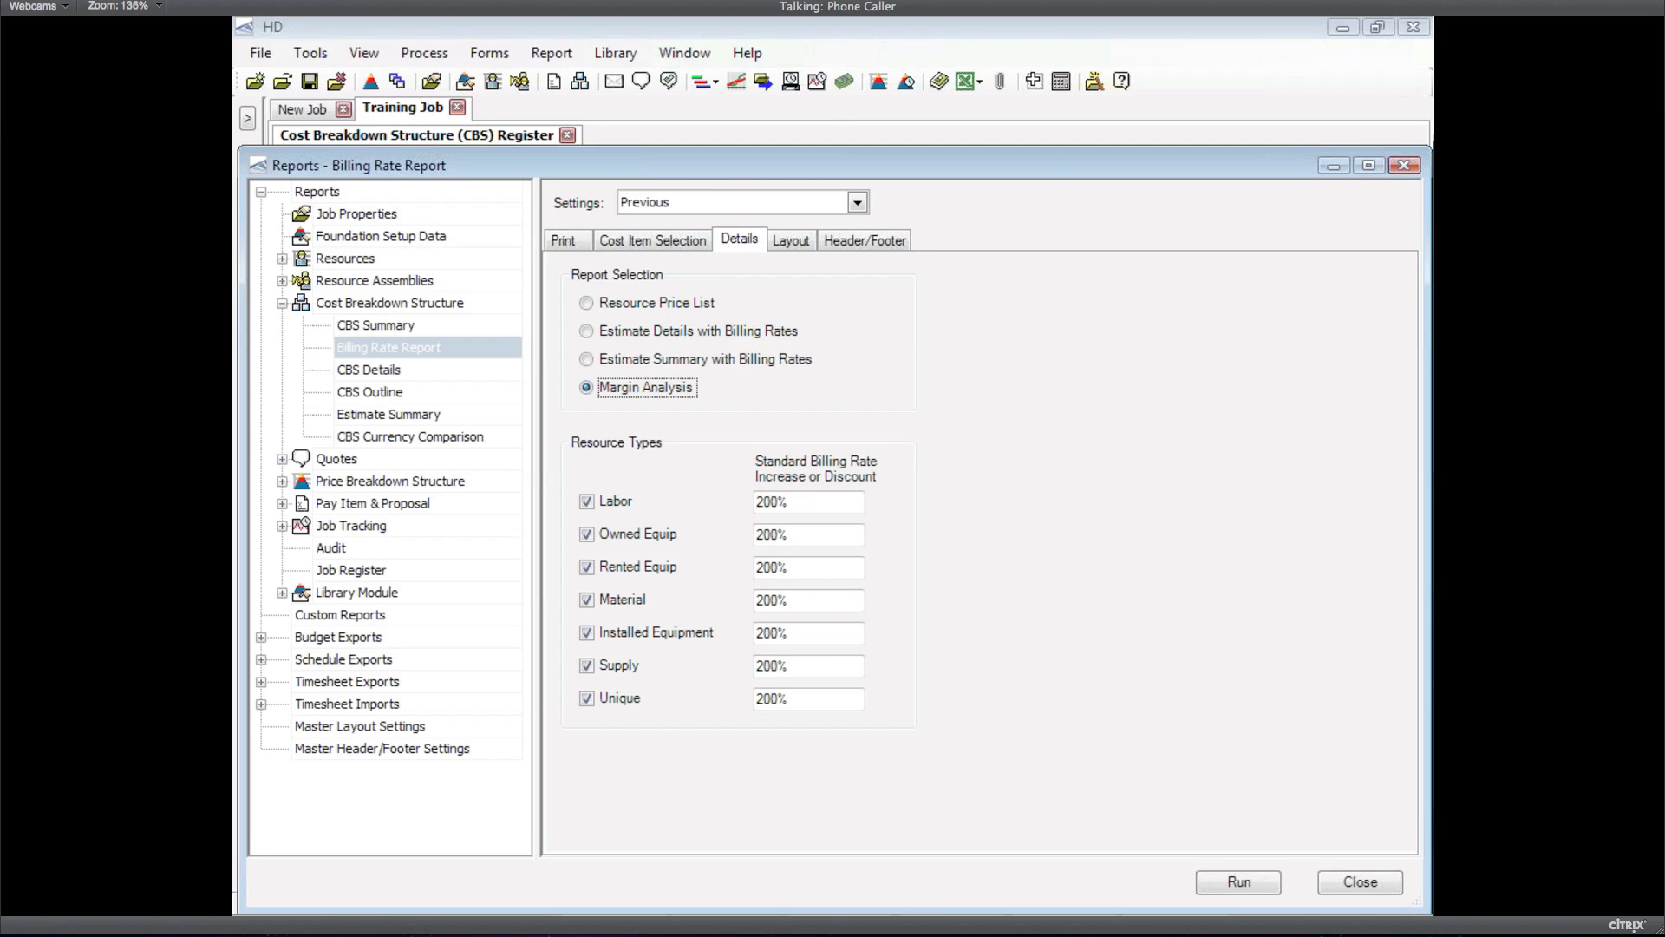
click(1249, 882)
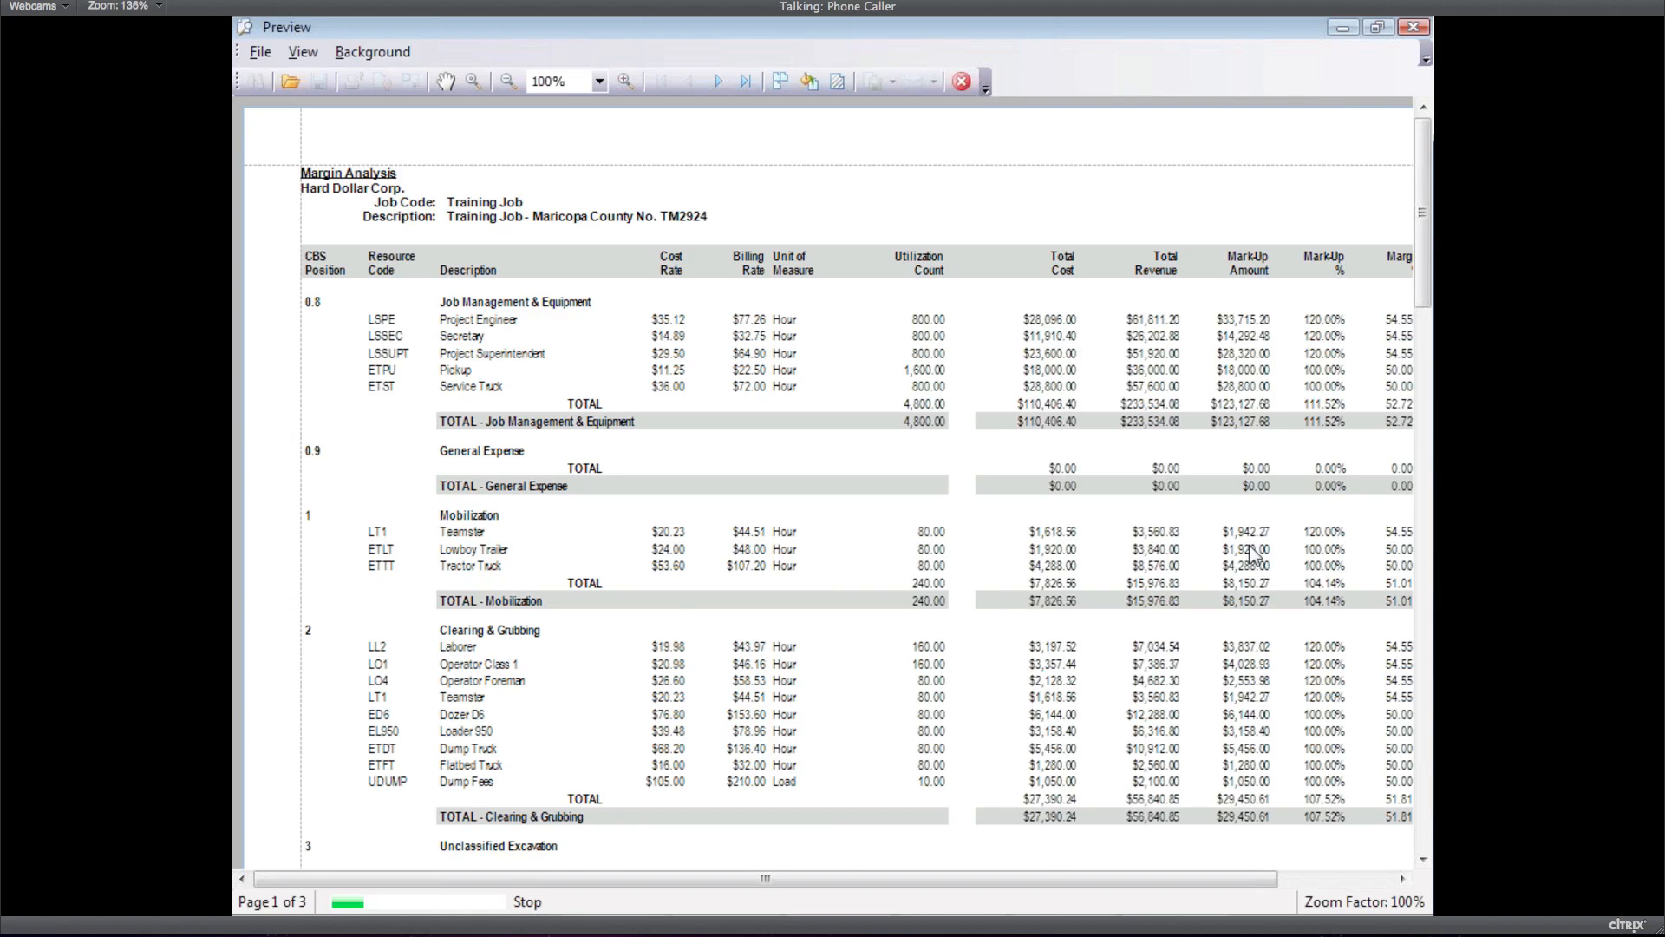
Page down the rerun report to its $4,141,185.19 grand total markup at 48.81% margin
click(1425, 822)
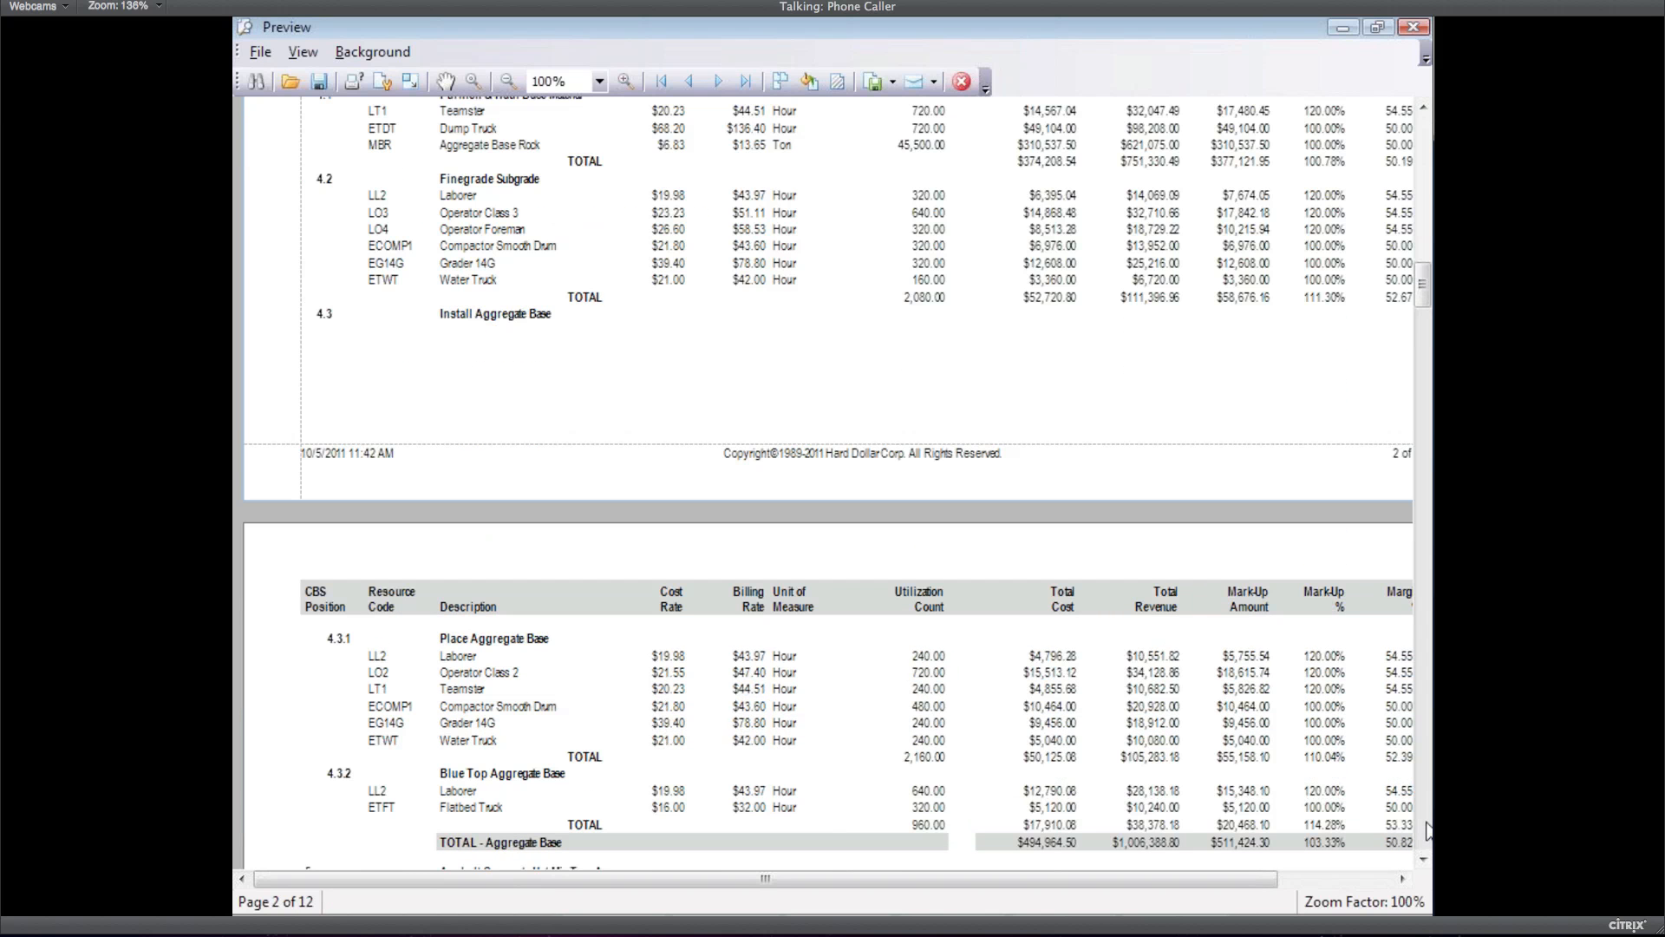
click(1427, 830)
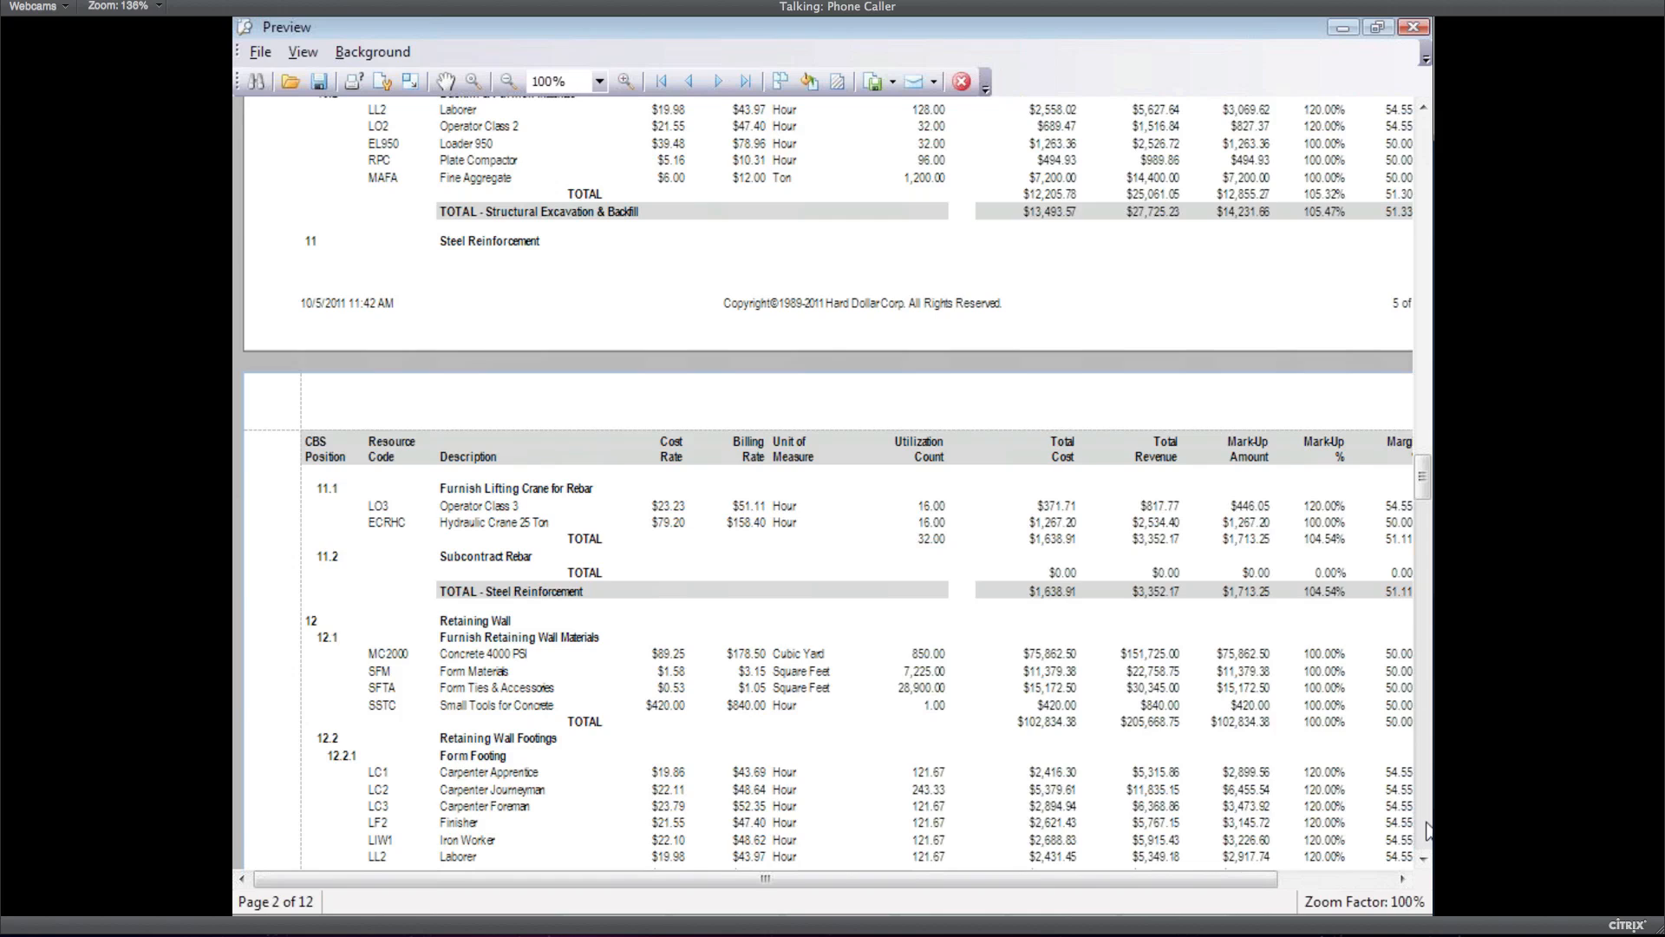
click(1426, 830)
drag(1195, 884, 1279, 879)
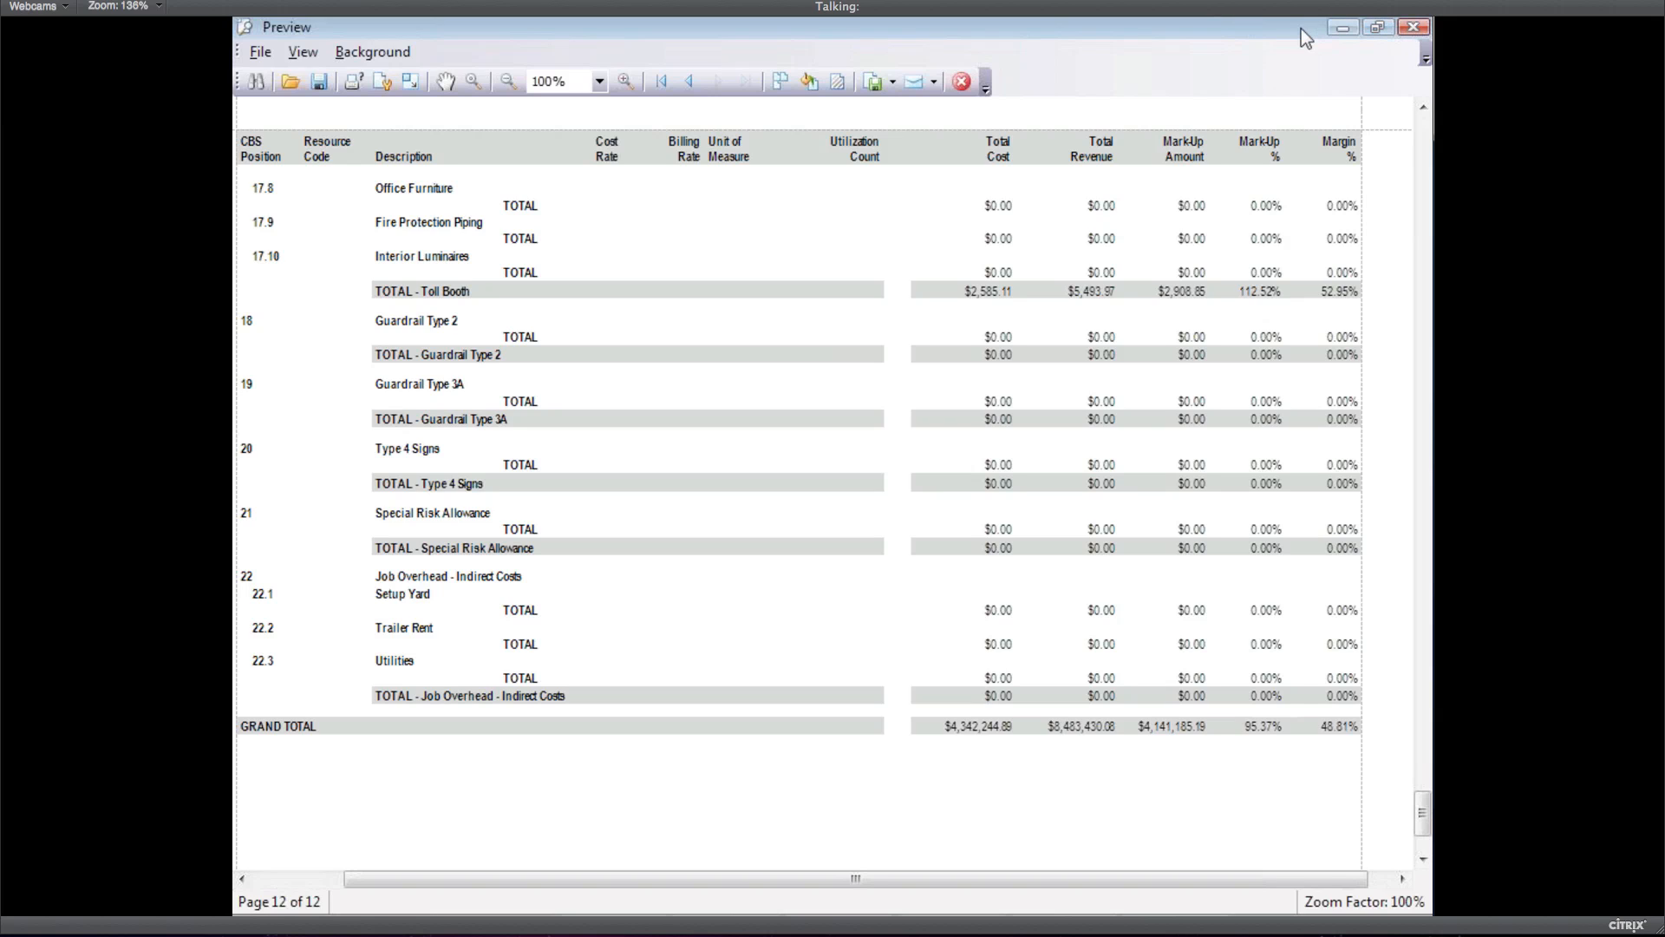
Close the report preview and the Reports - Billing Rate Report window
click(963, 85)
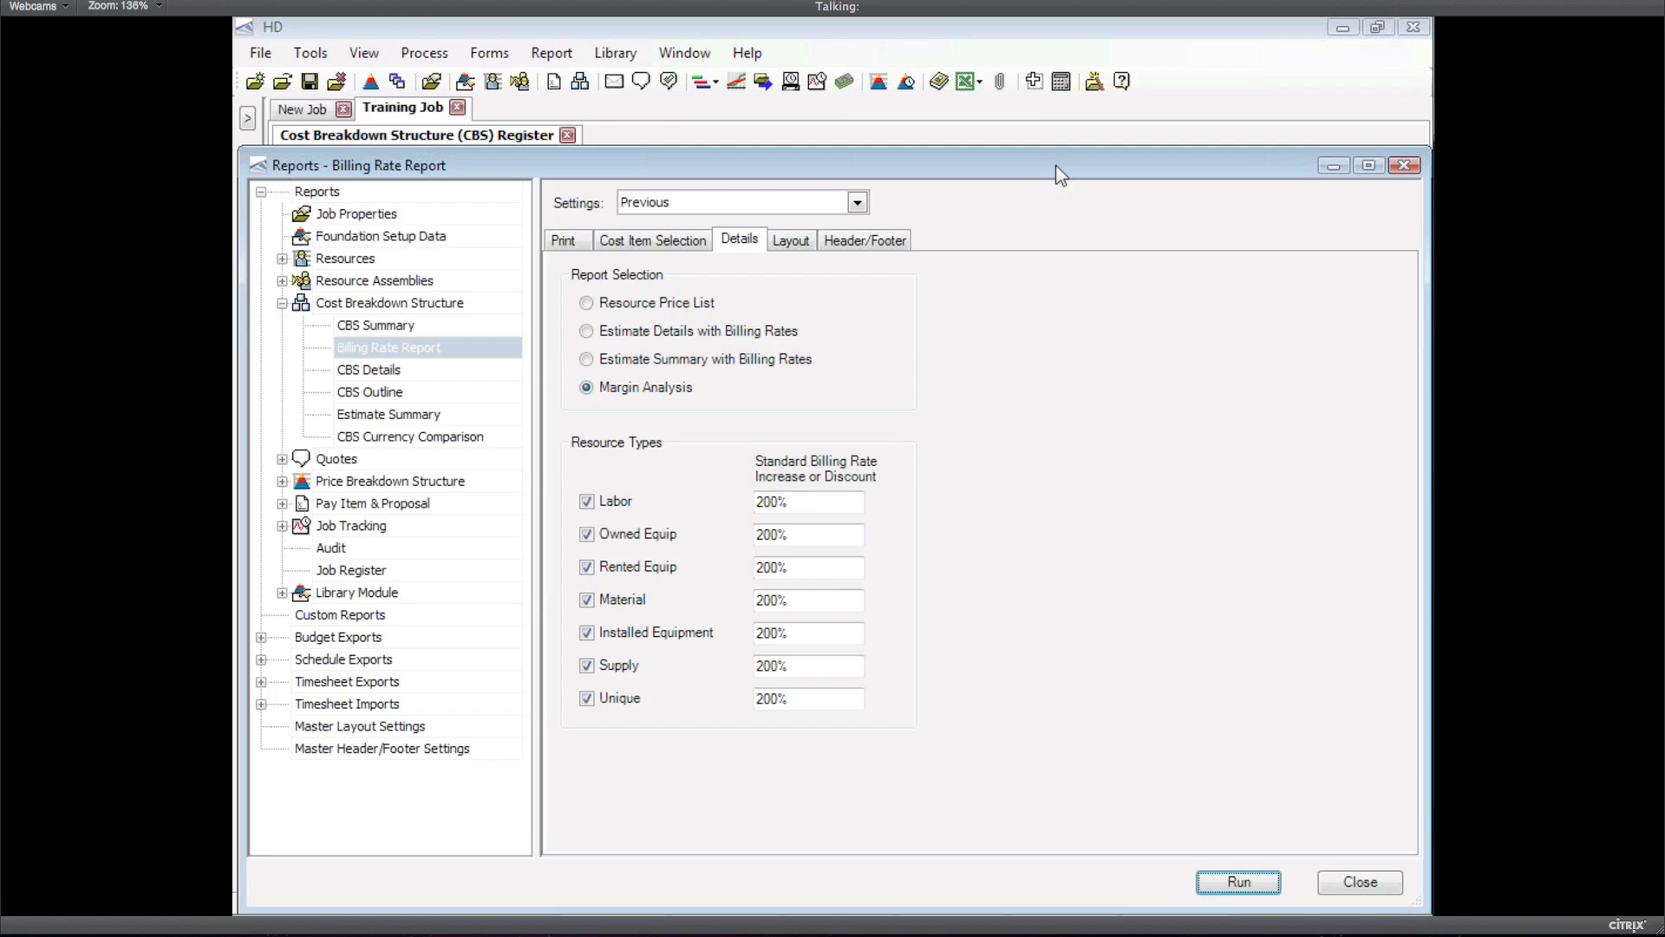
drag(1056, 166, 904, 198)
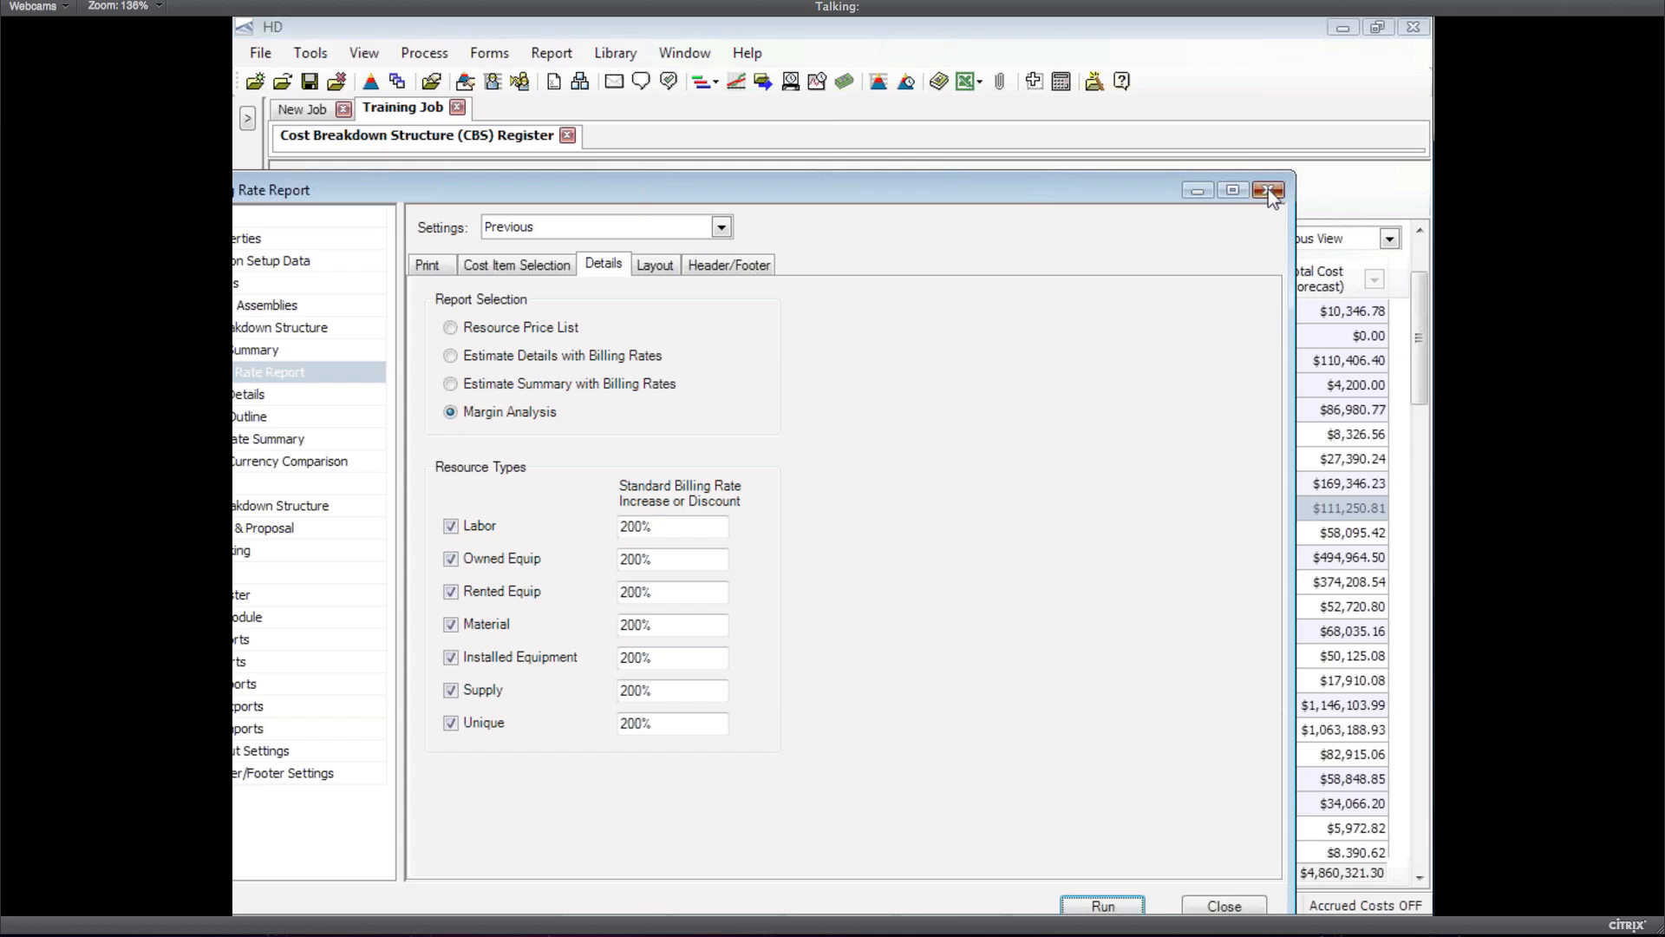
click(1268, 191)
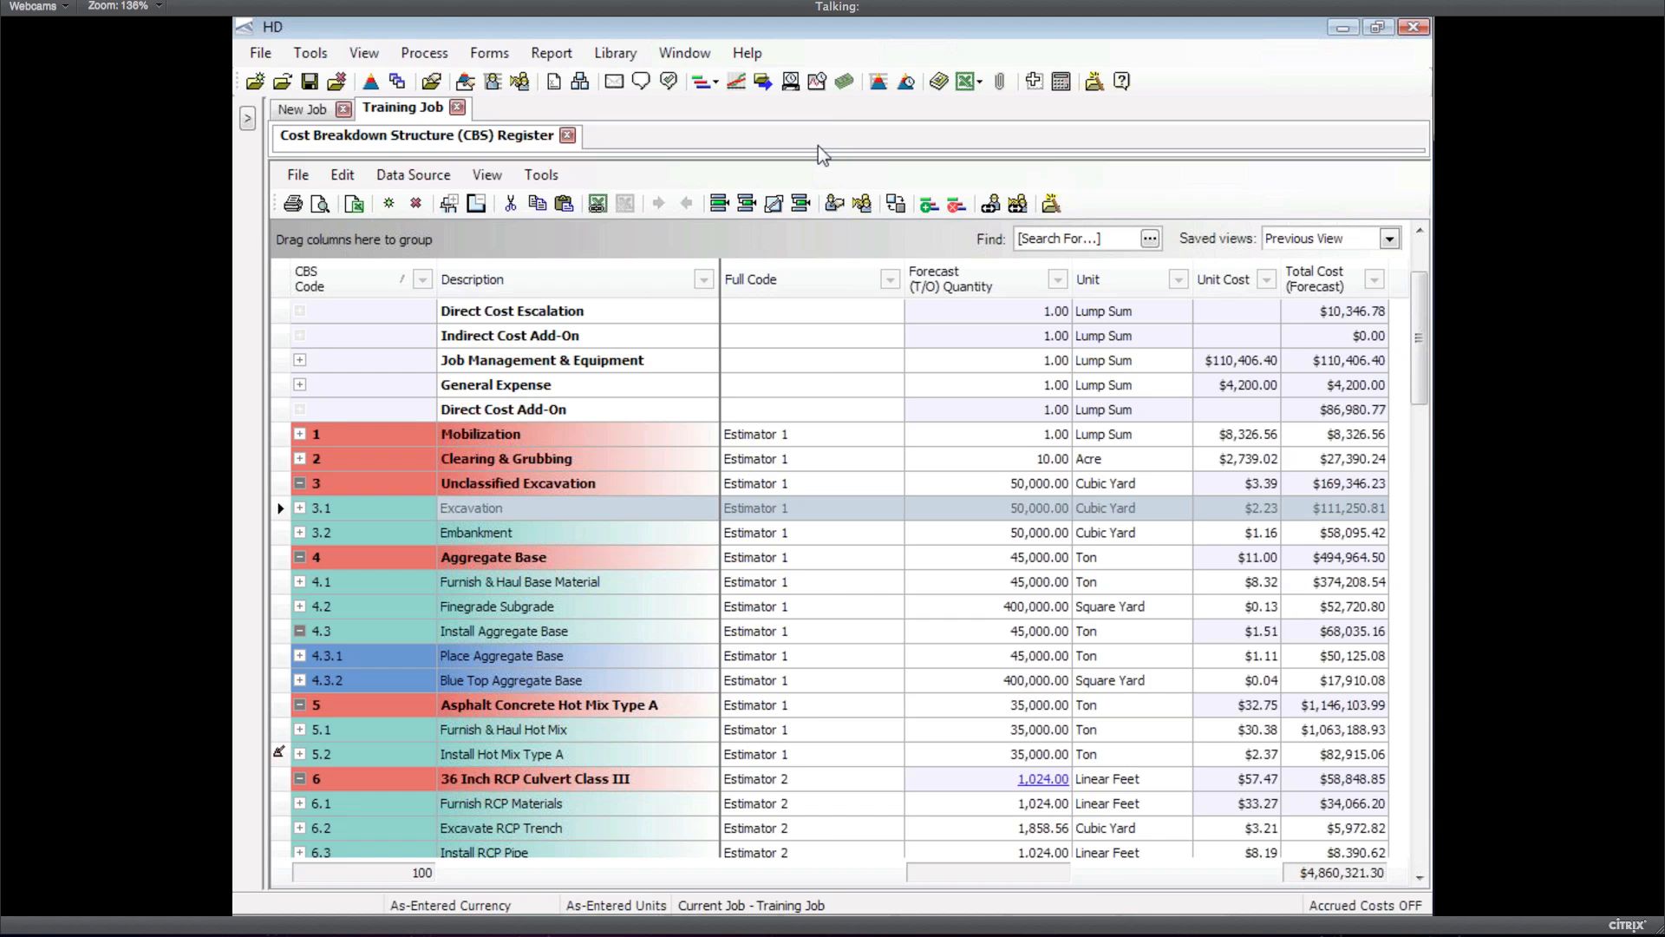
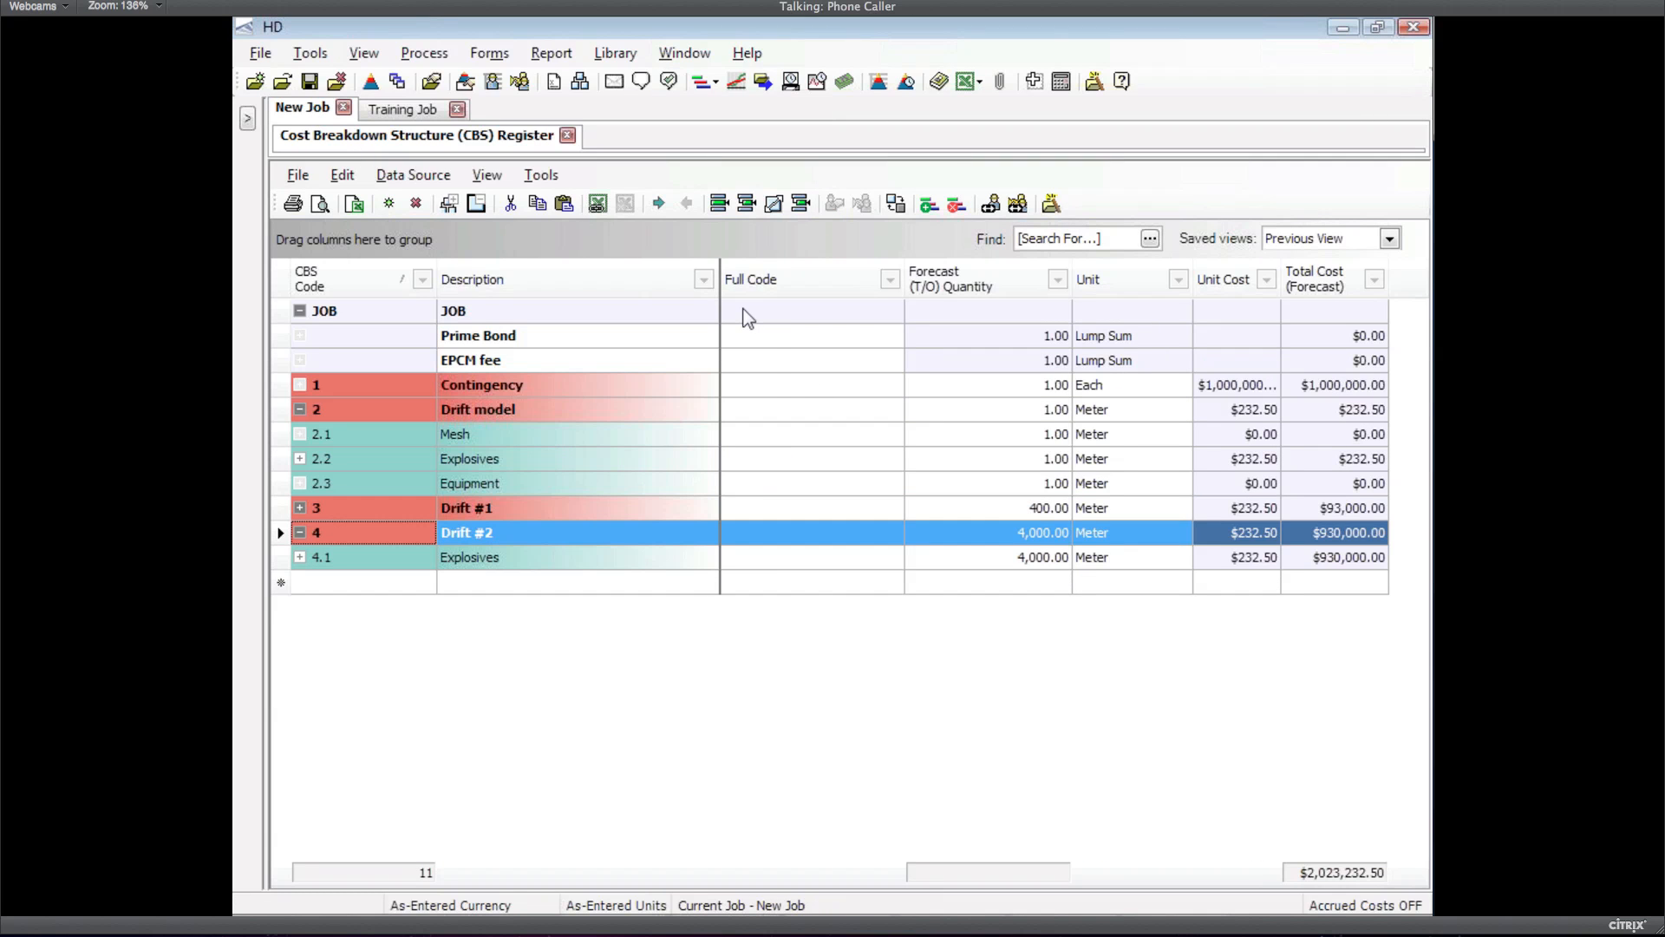
Open the column options menu on the Full Code header of New Job's CBS Register
right_click(806, 282)
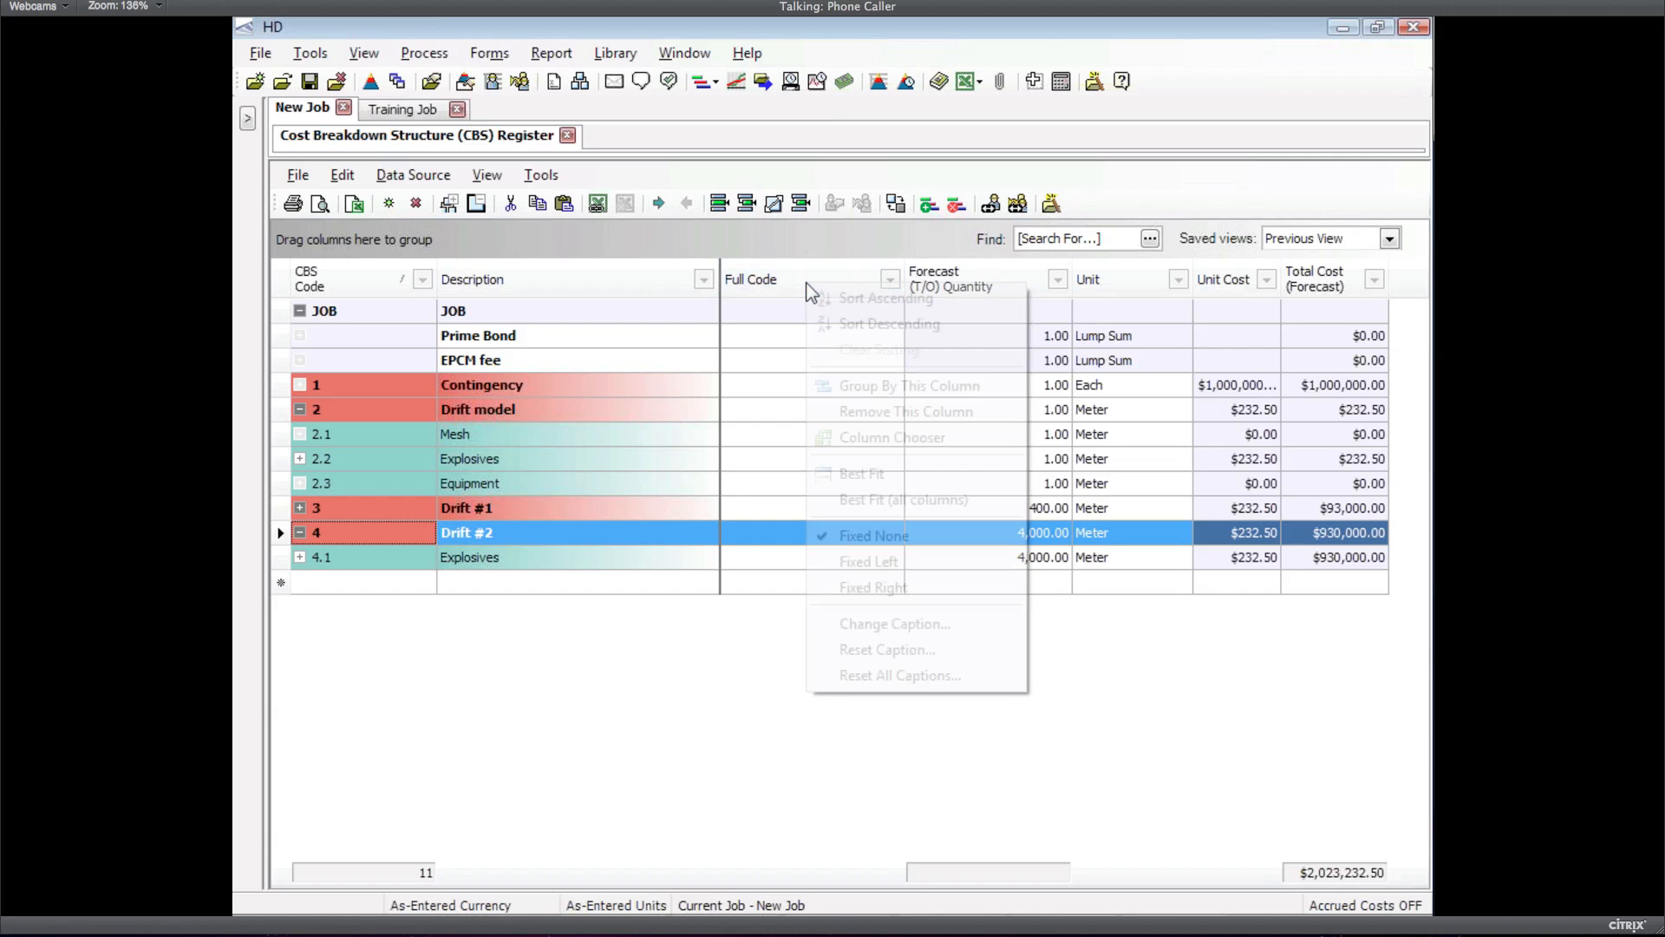
Add the Cost Curve column beside Description, widen it, and try the Cash Flow chart
click(888, 438)
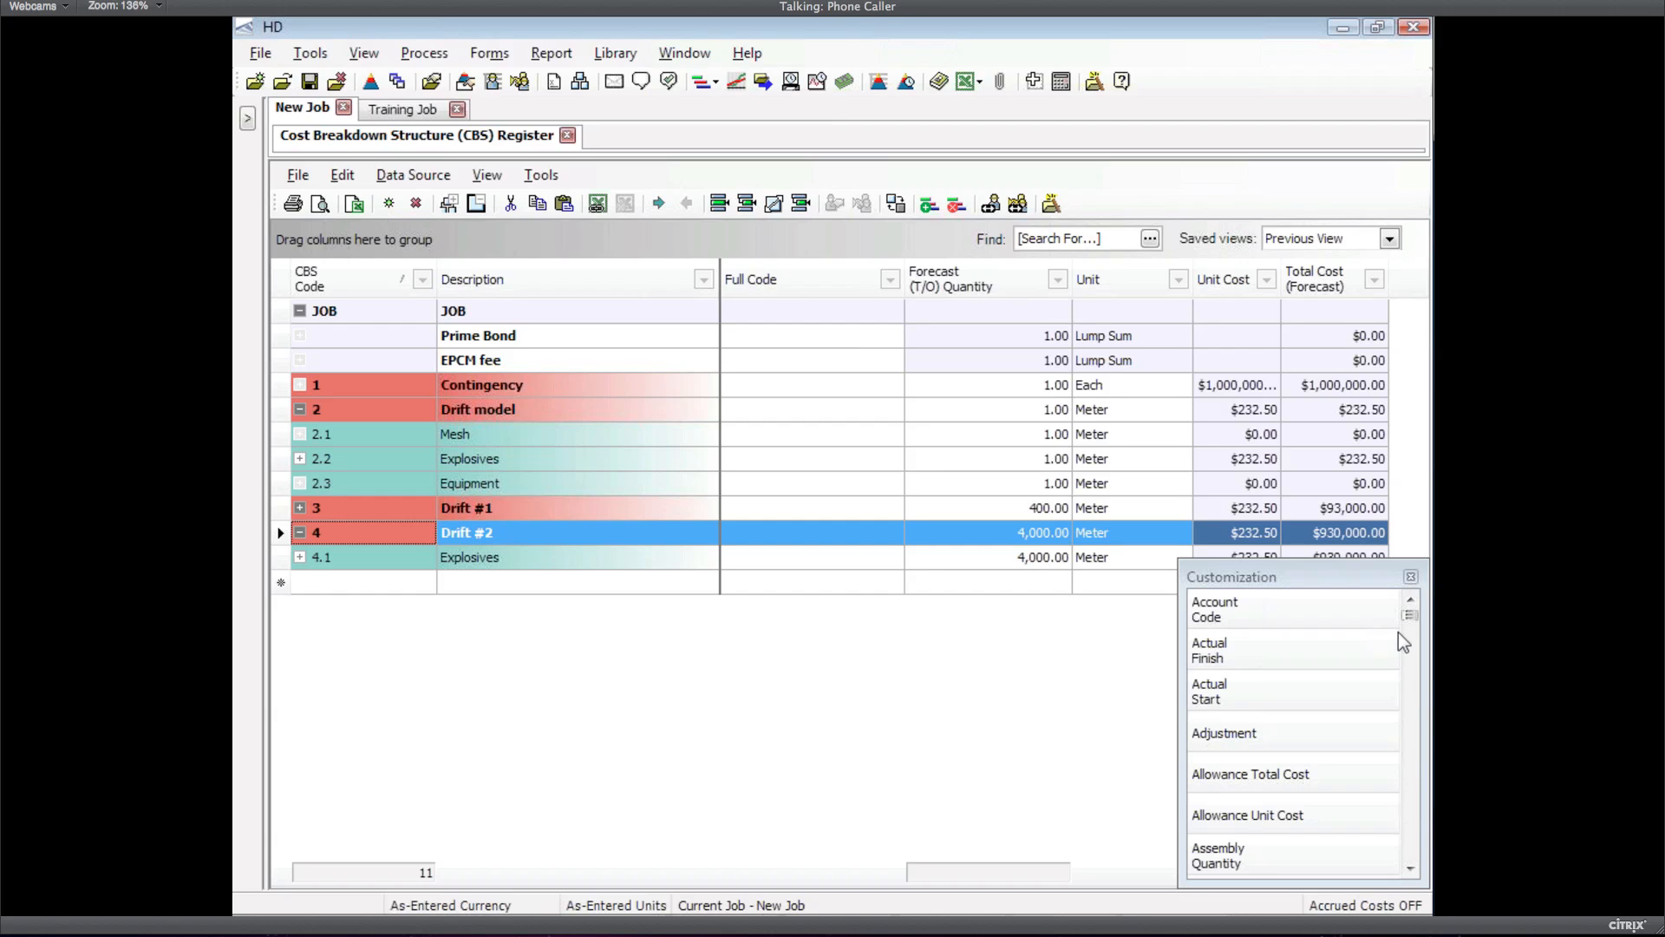
click(1408, 714)
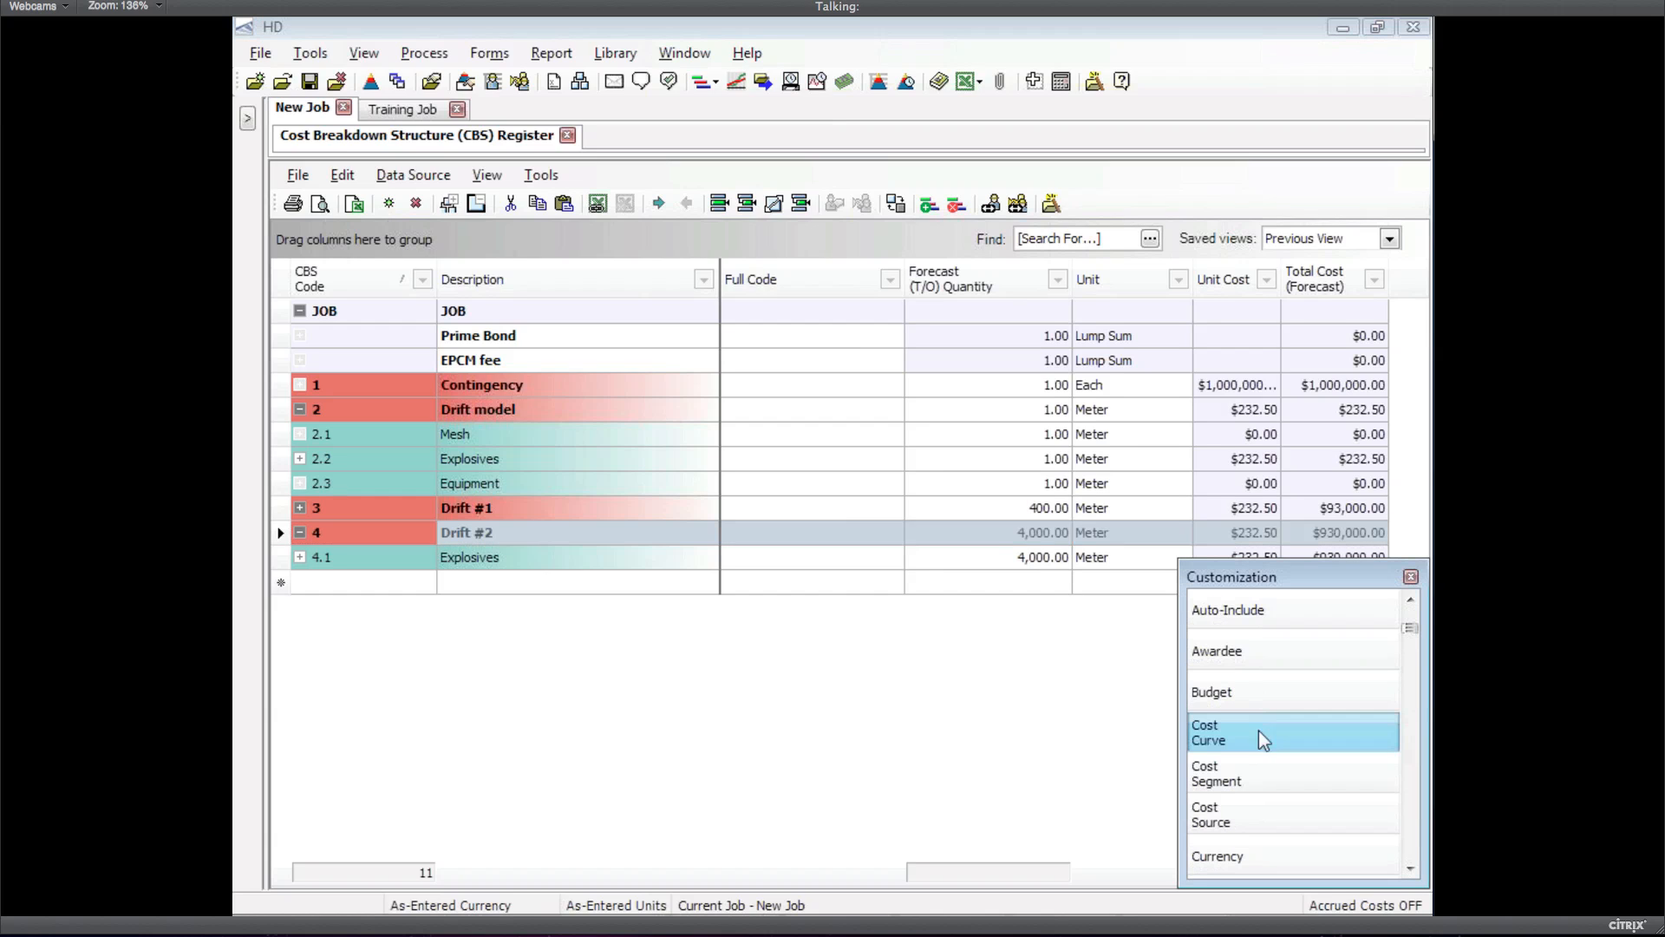
drag(1257, 730, 852, 432)
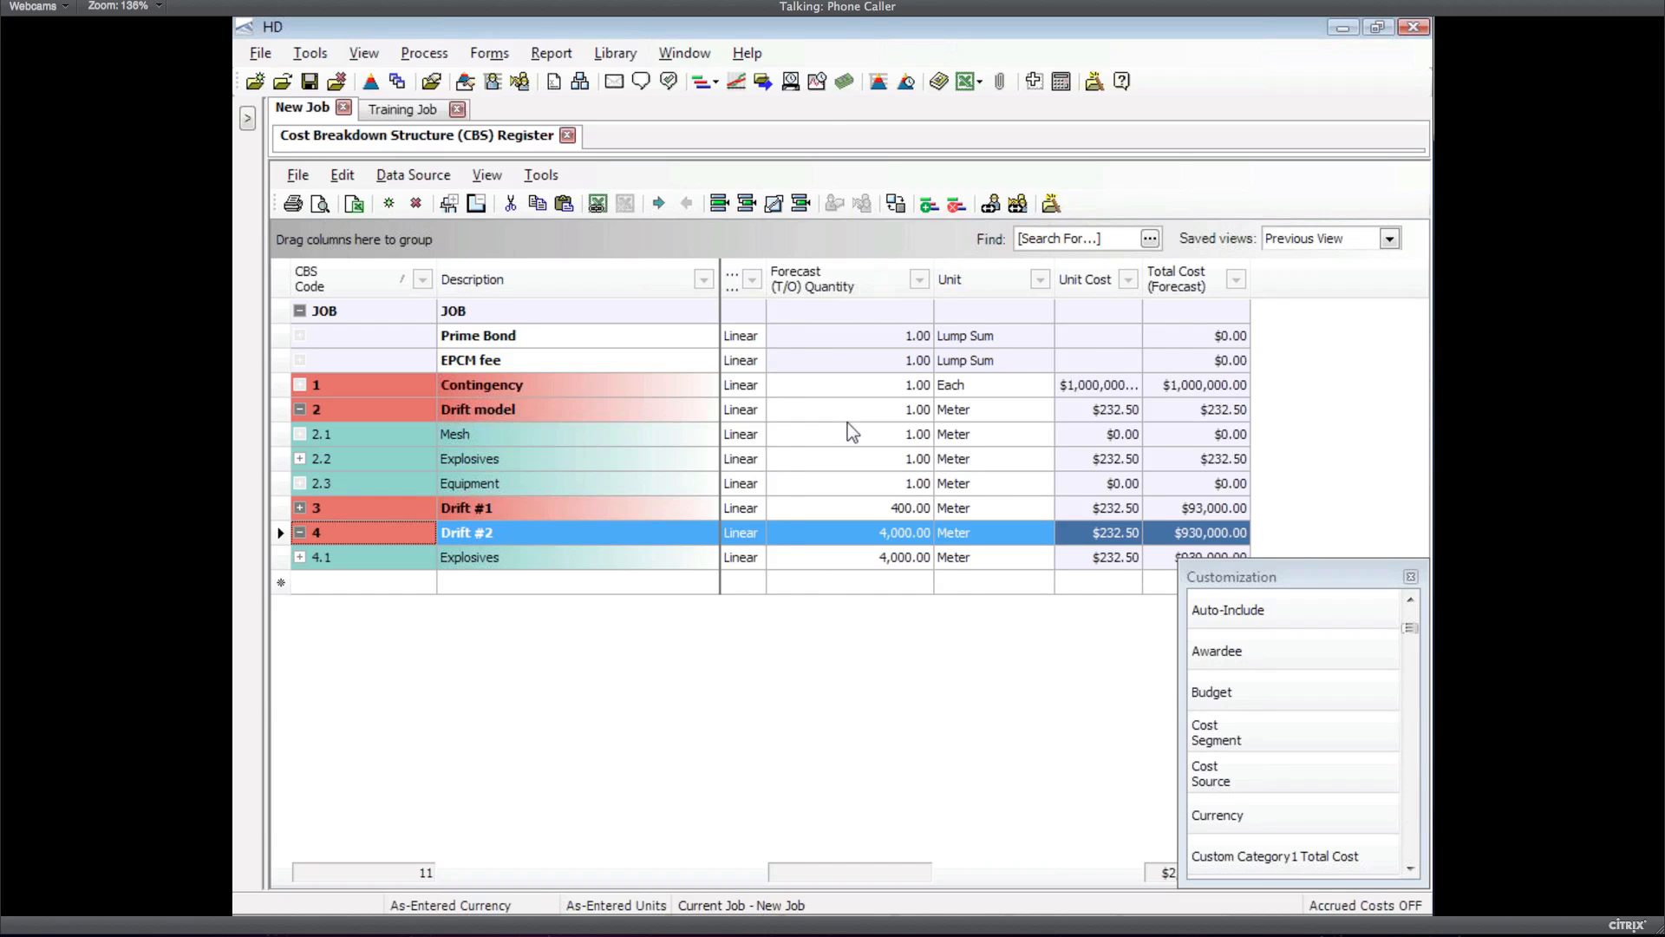
drag(766, 279, 789, 279)
click(1411, 577)
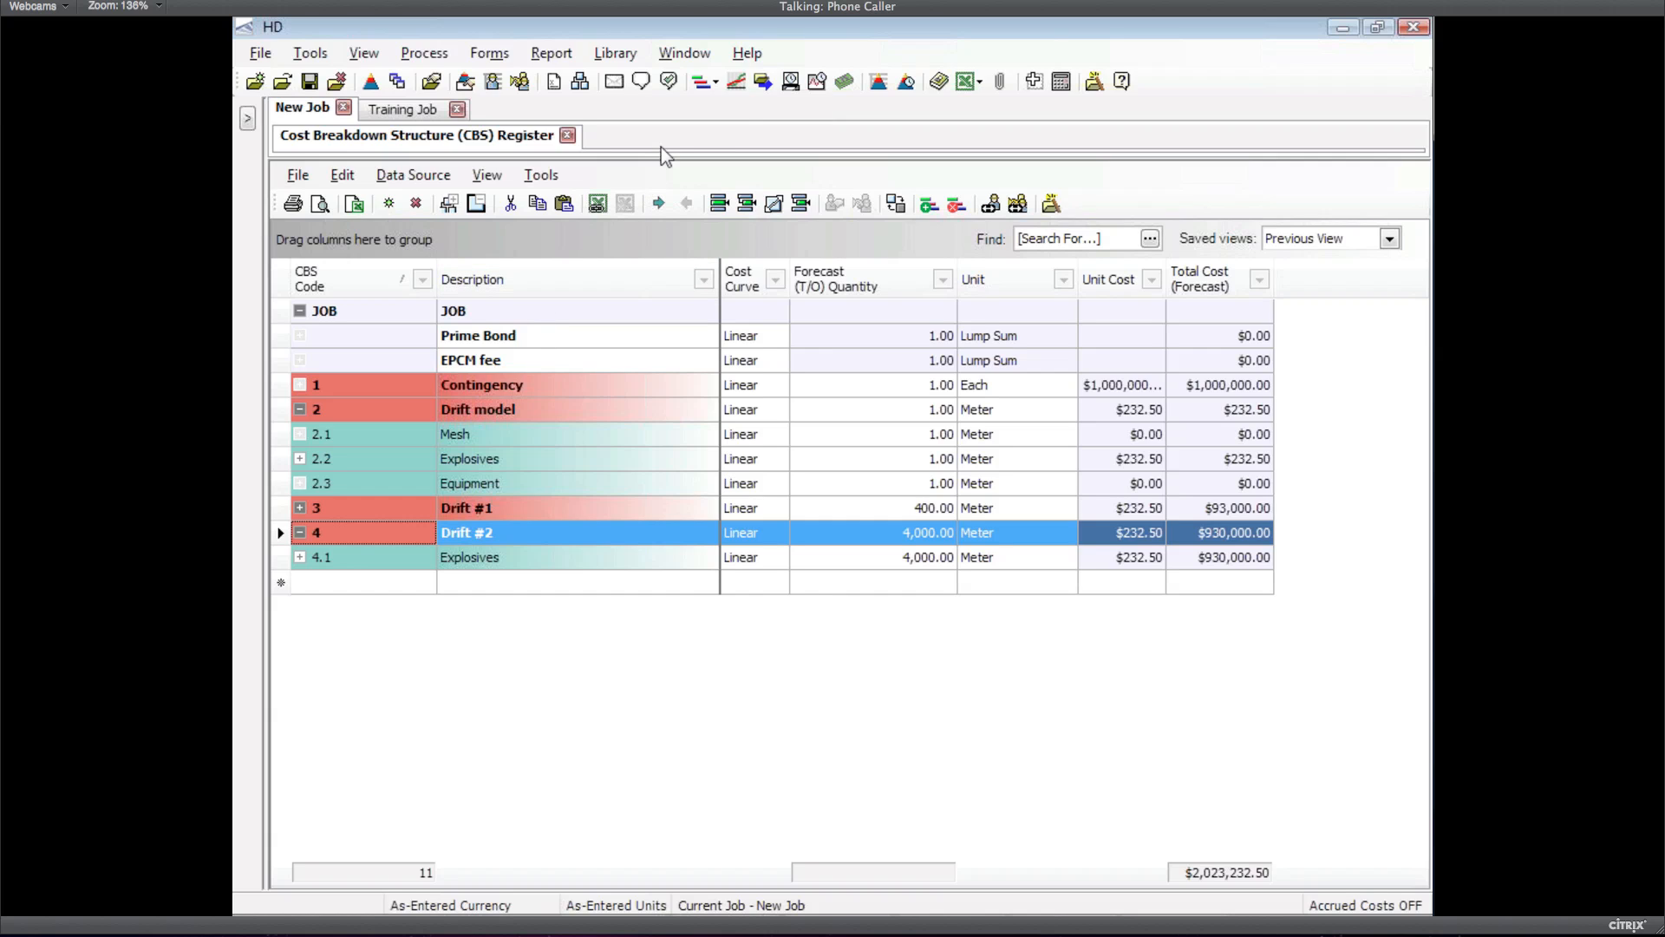
click(734, 86)
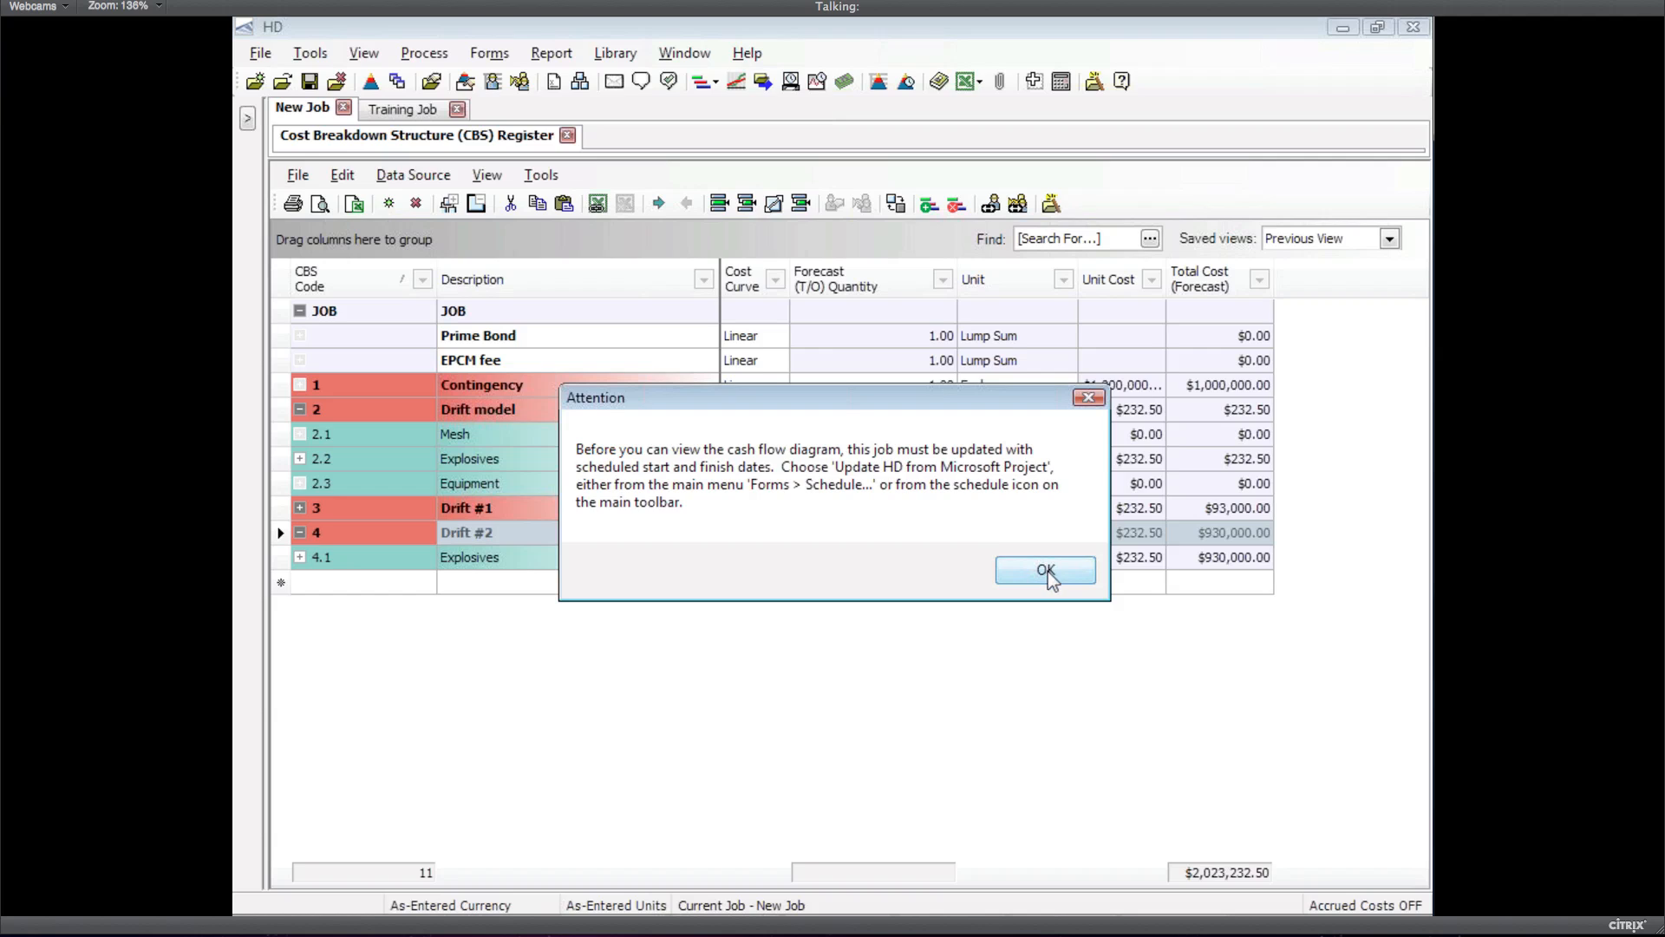
Dismiss the missing-dates warning and open the job's schedule in Microsoft Project
click(1047, 572)
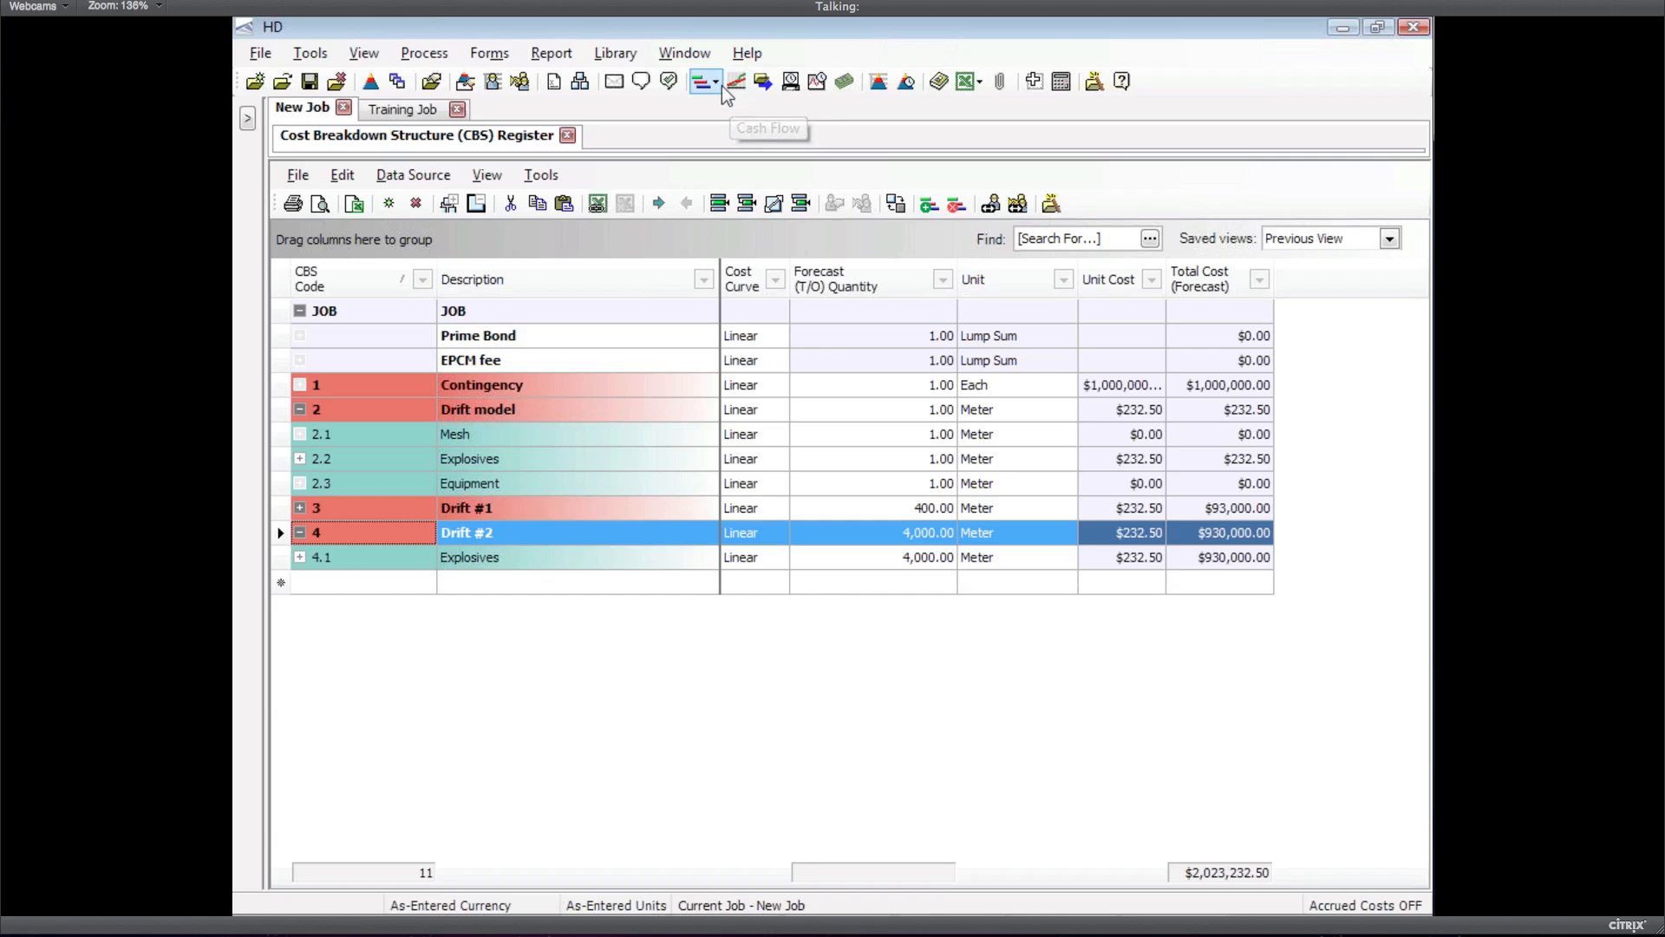
click(721, 86)
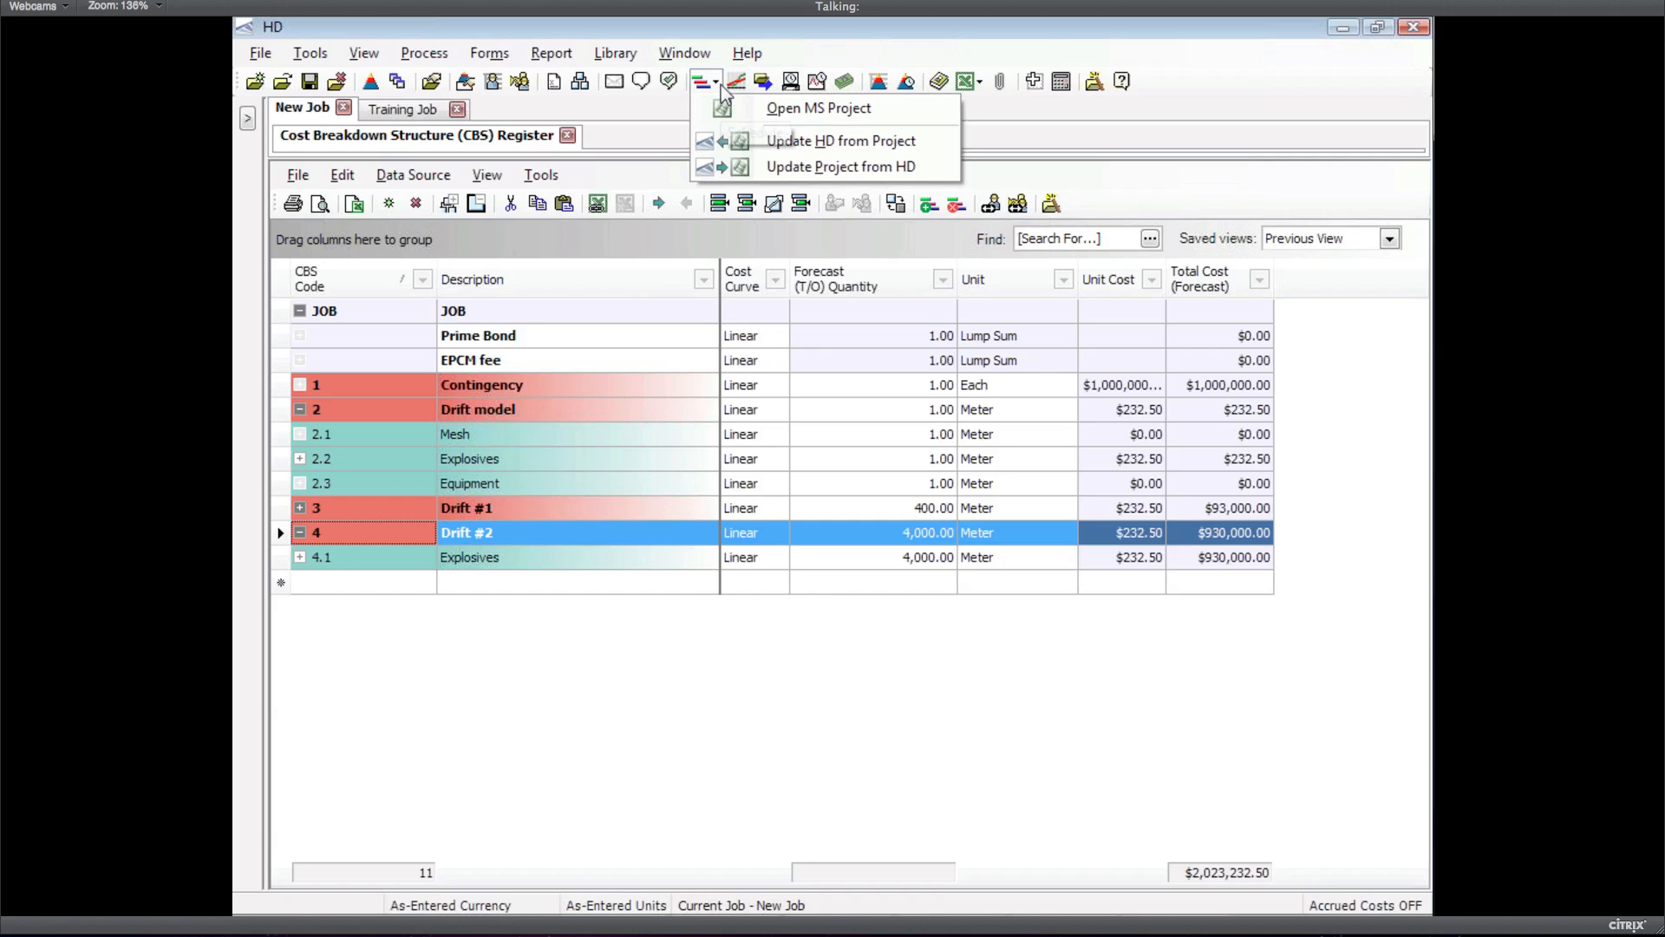
click(810, 111)
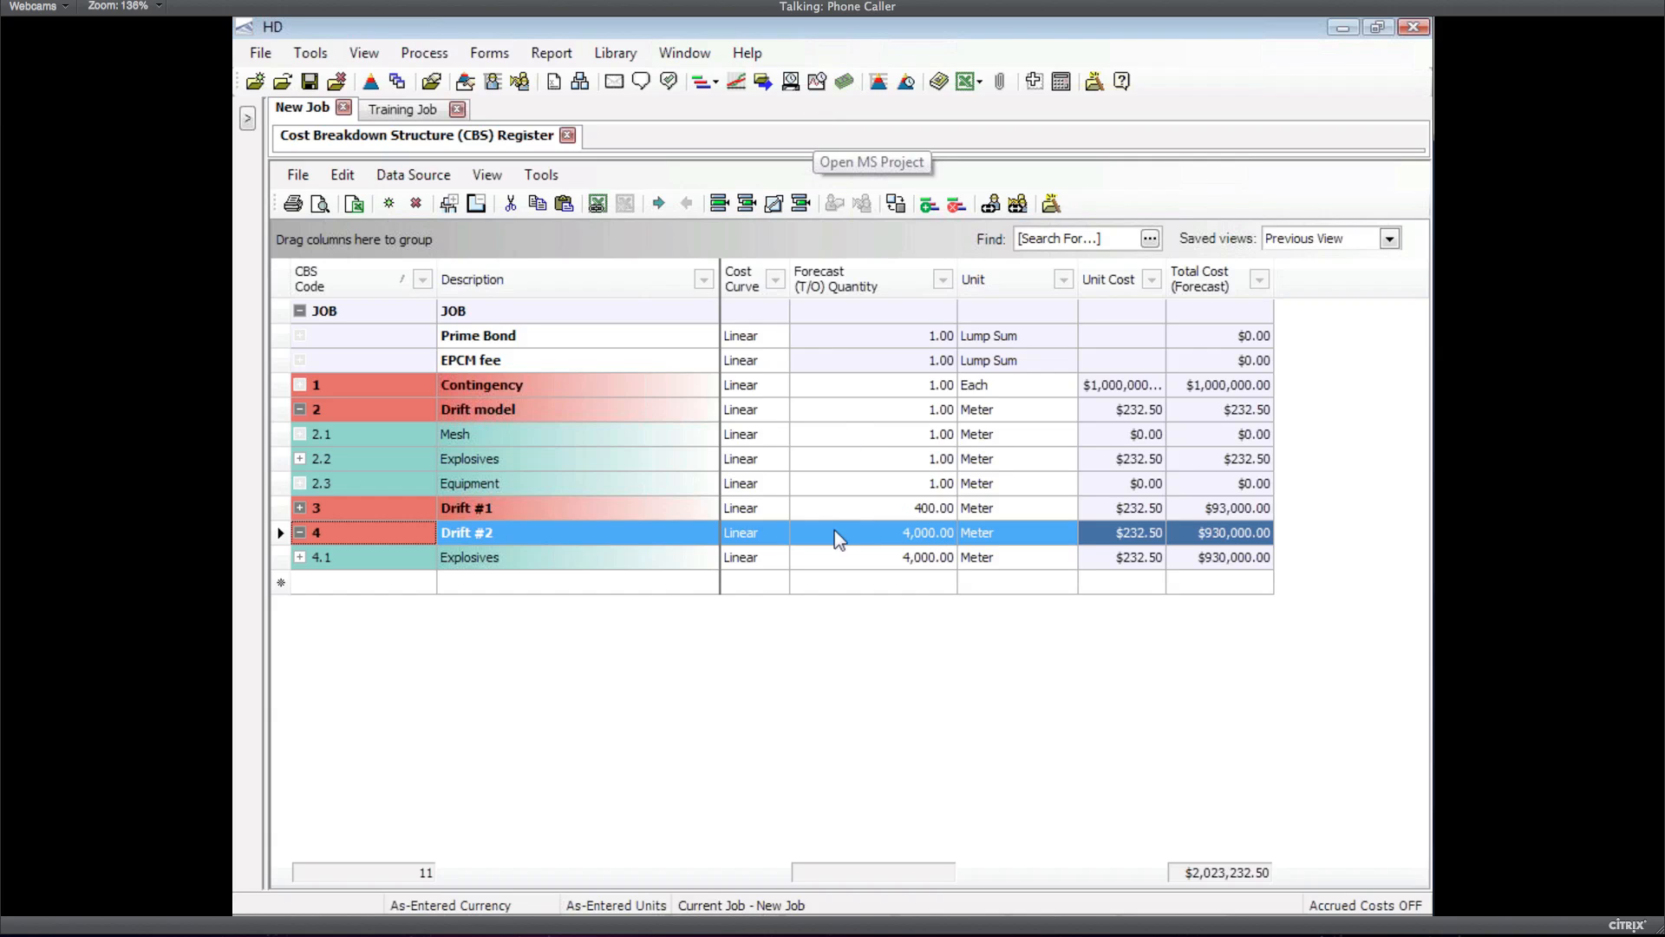
mouse_move(821, 913)
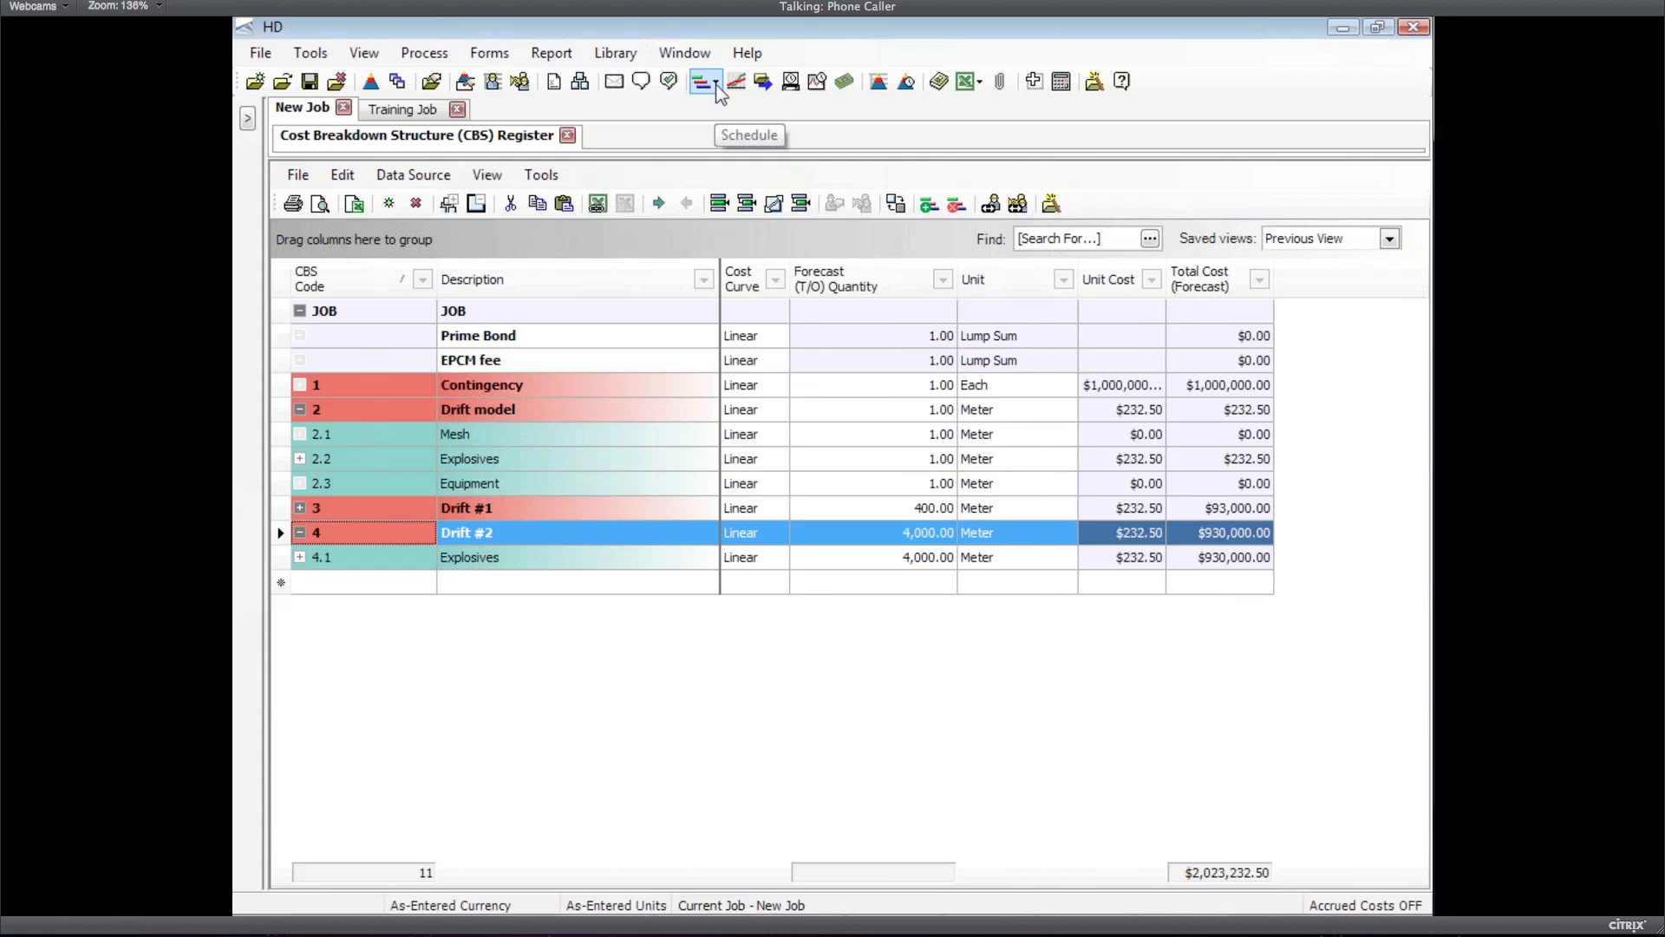
Update HD's schedule dates from Project and open the Cash Flow chart
click(717, 86)
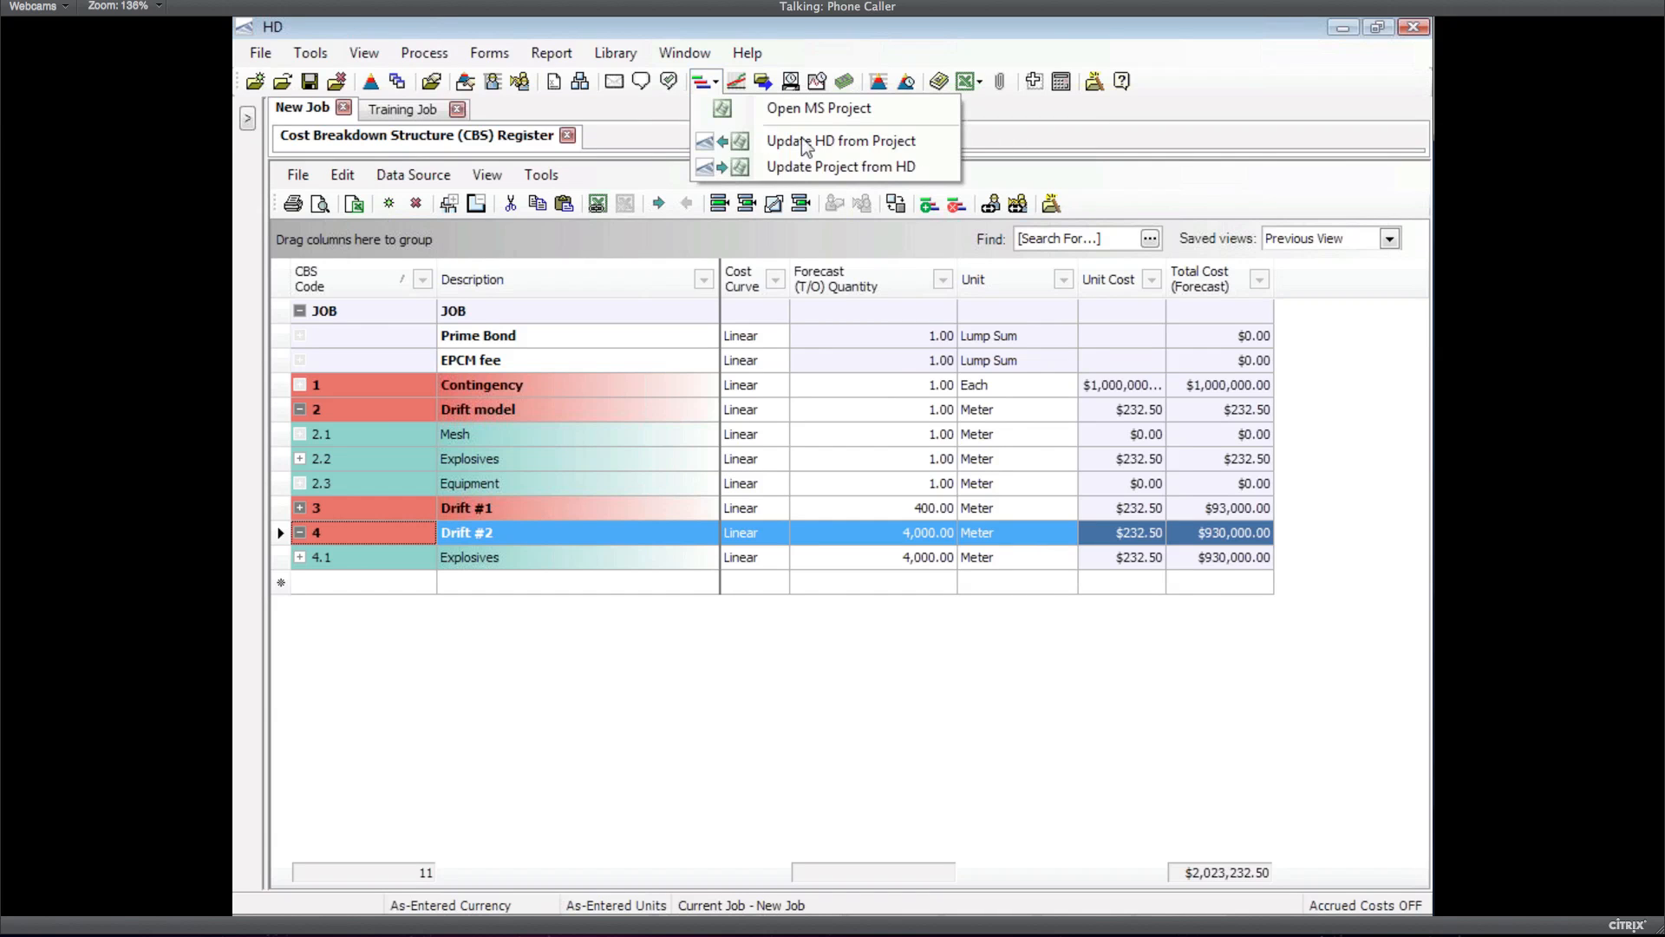
click(831, 144)
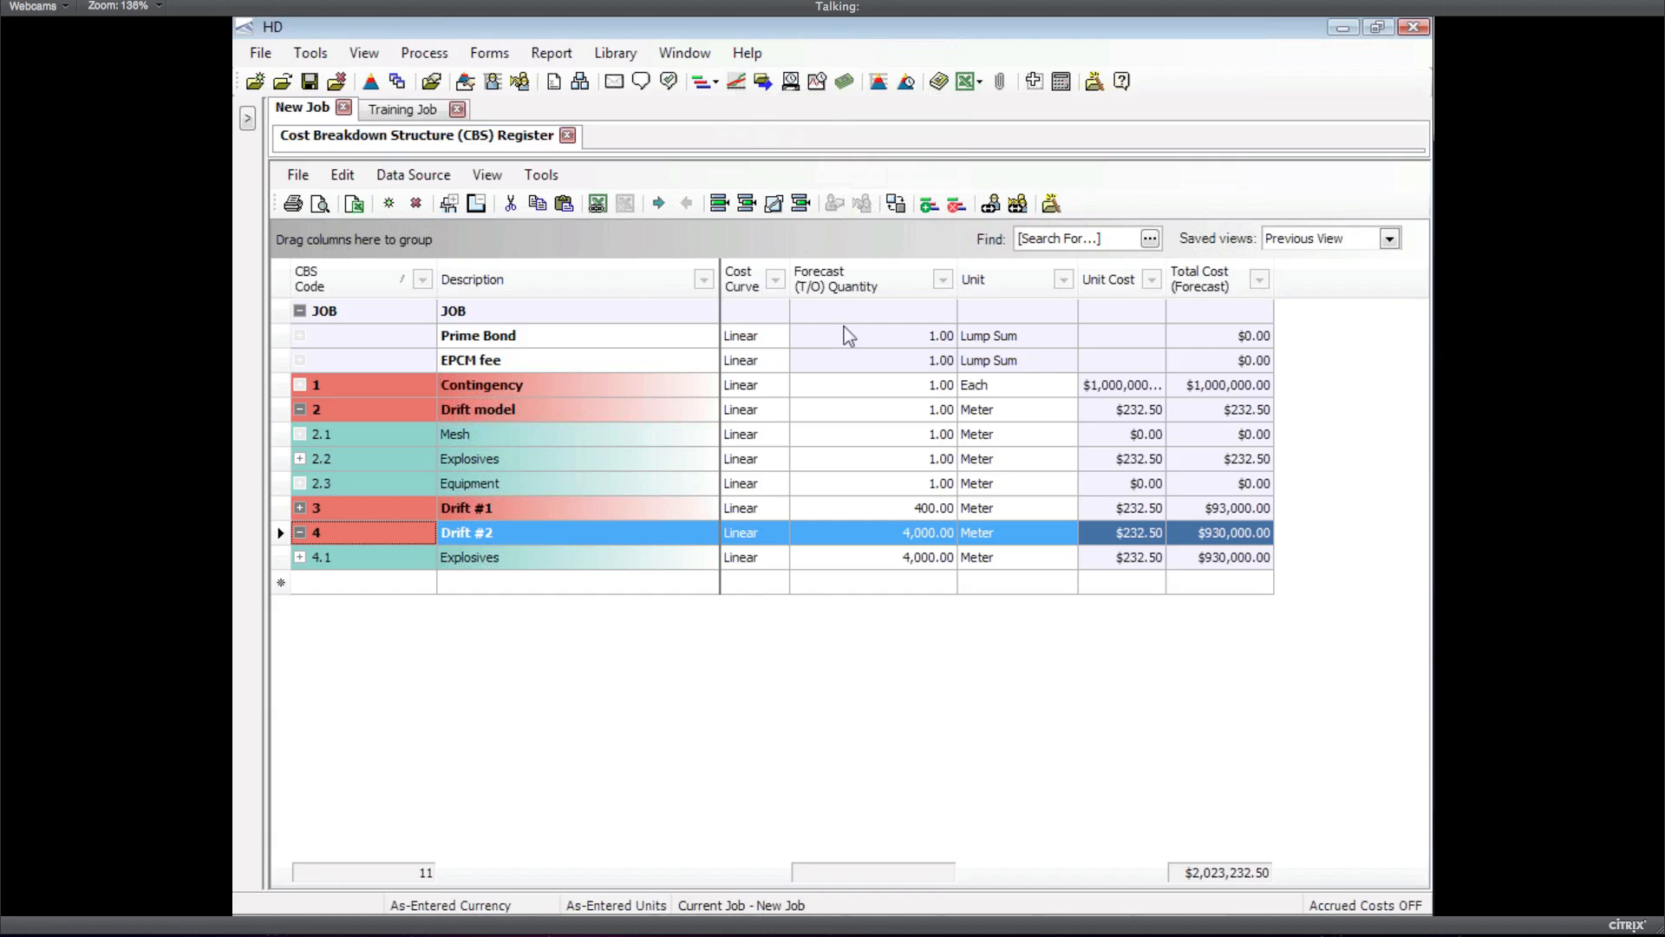
click(739, 83)
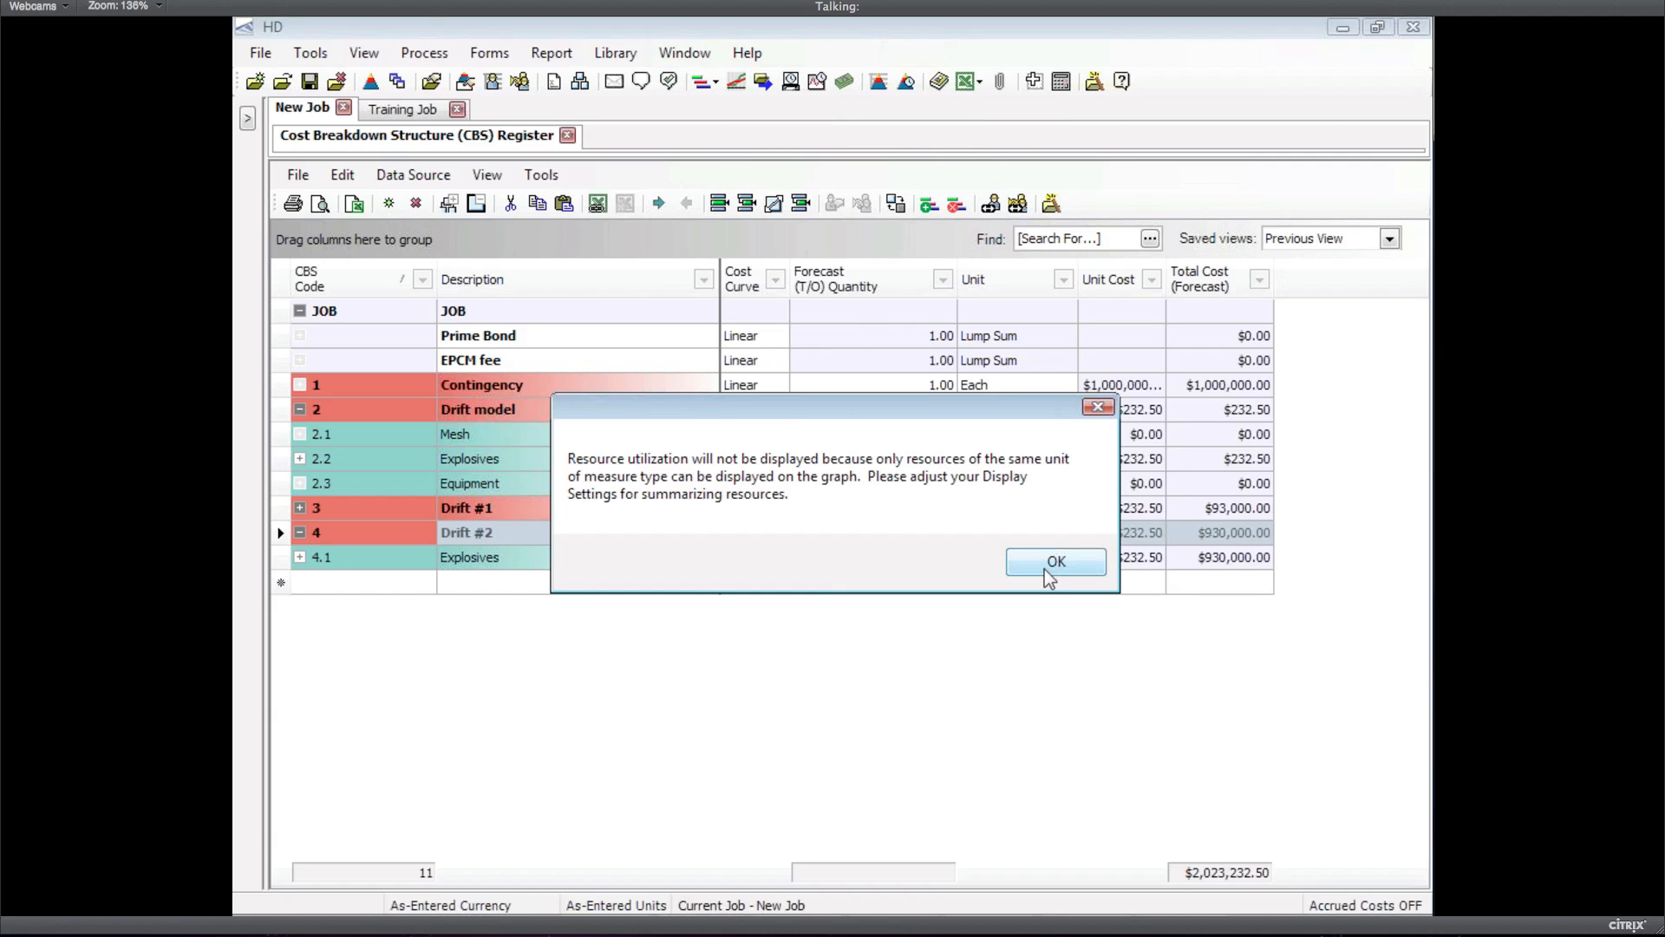
click(1044, 569)
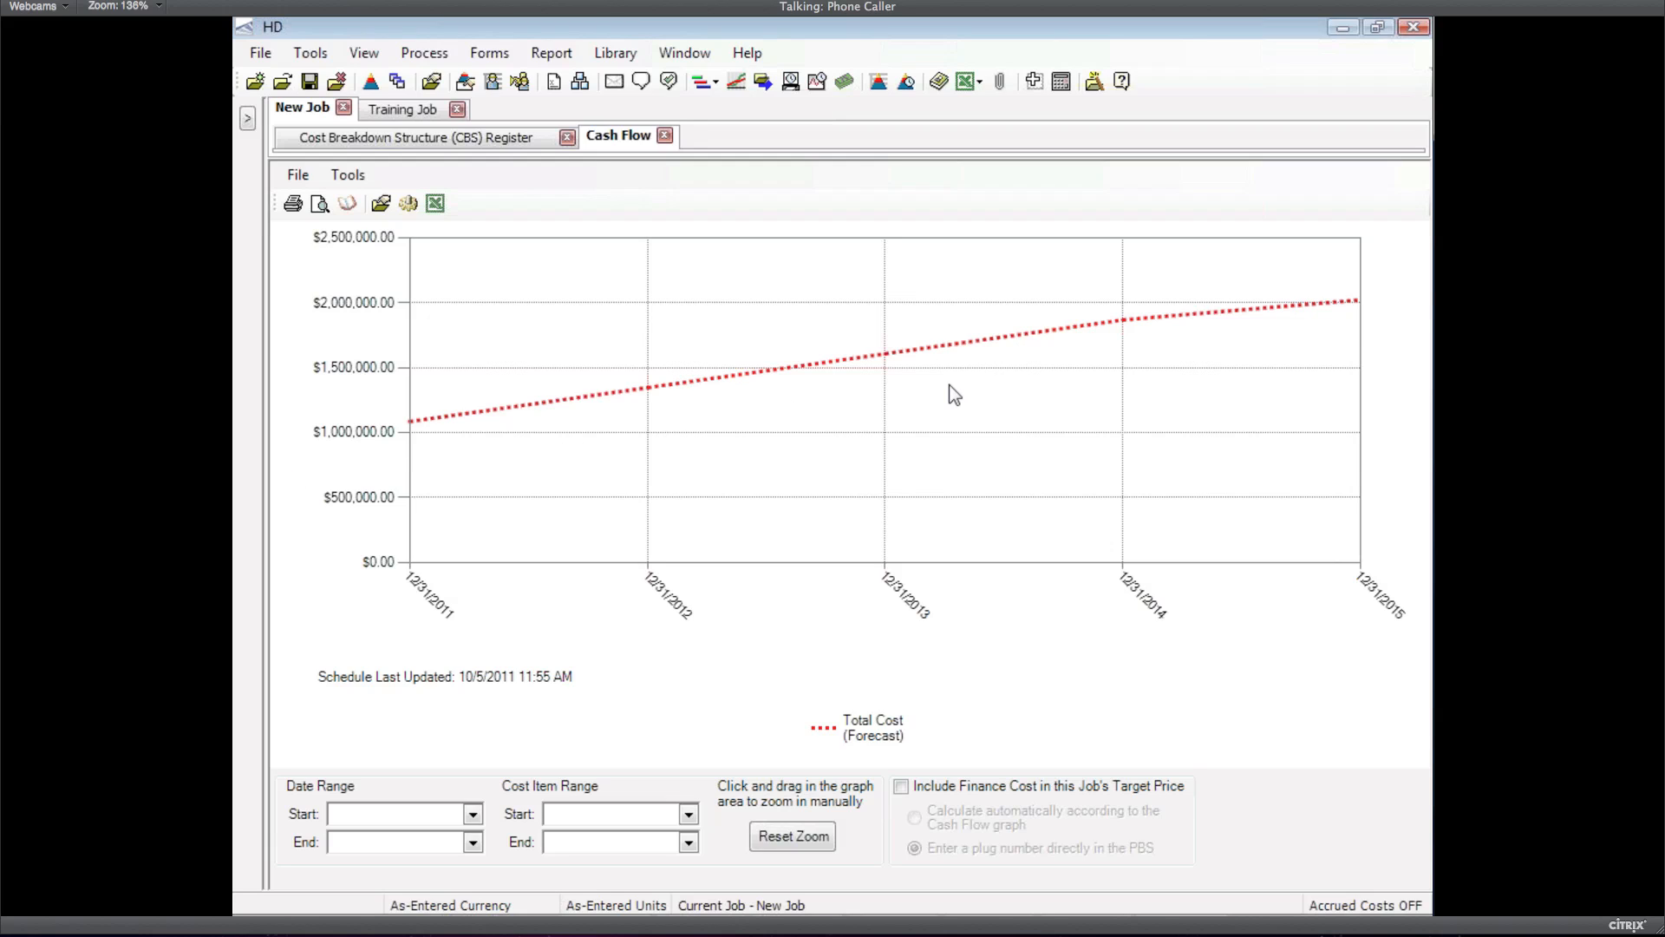
Set Contingency's cost curve to Bell Shaped and review the reshaped Cash Flow chart
click(523, 139)
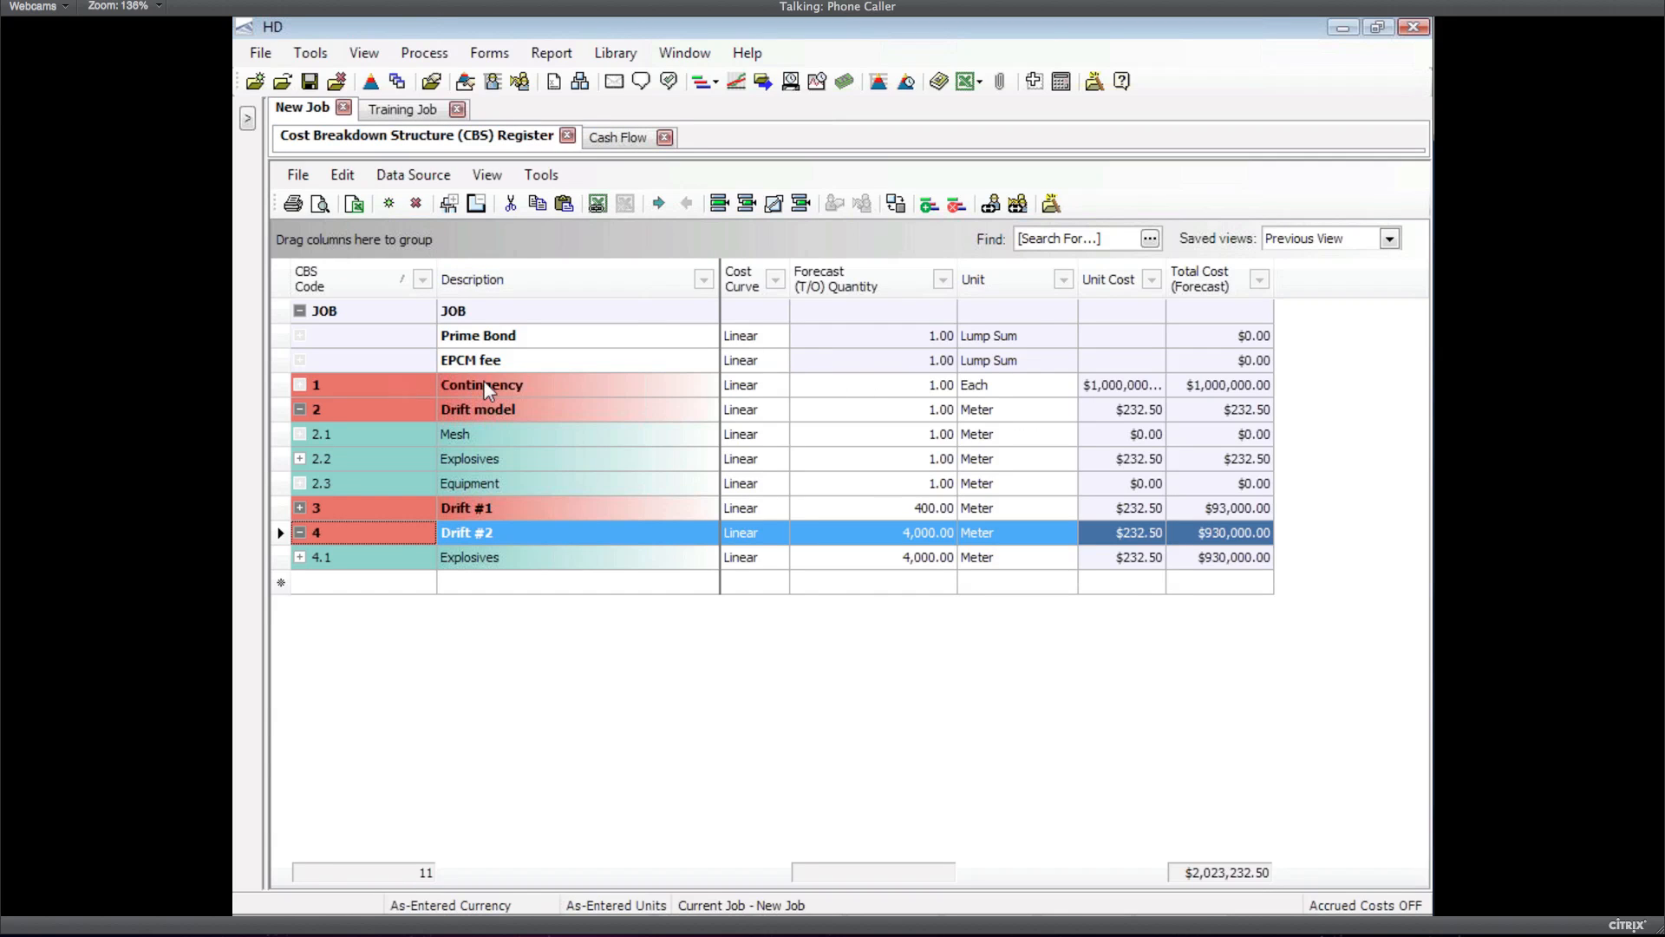
click(762, 383)
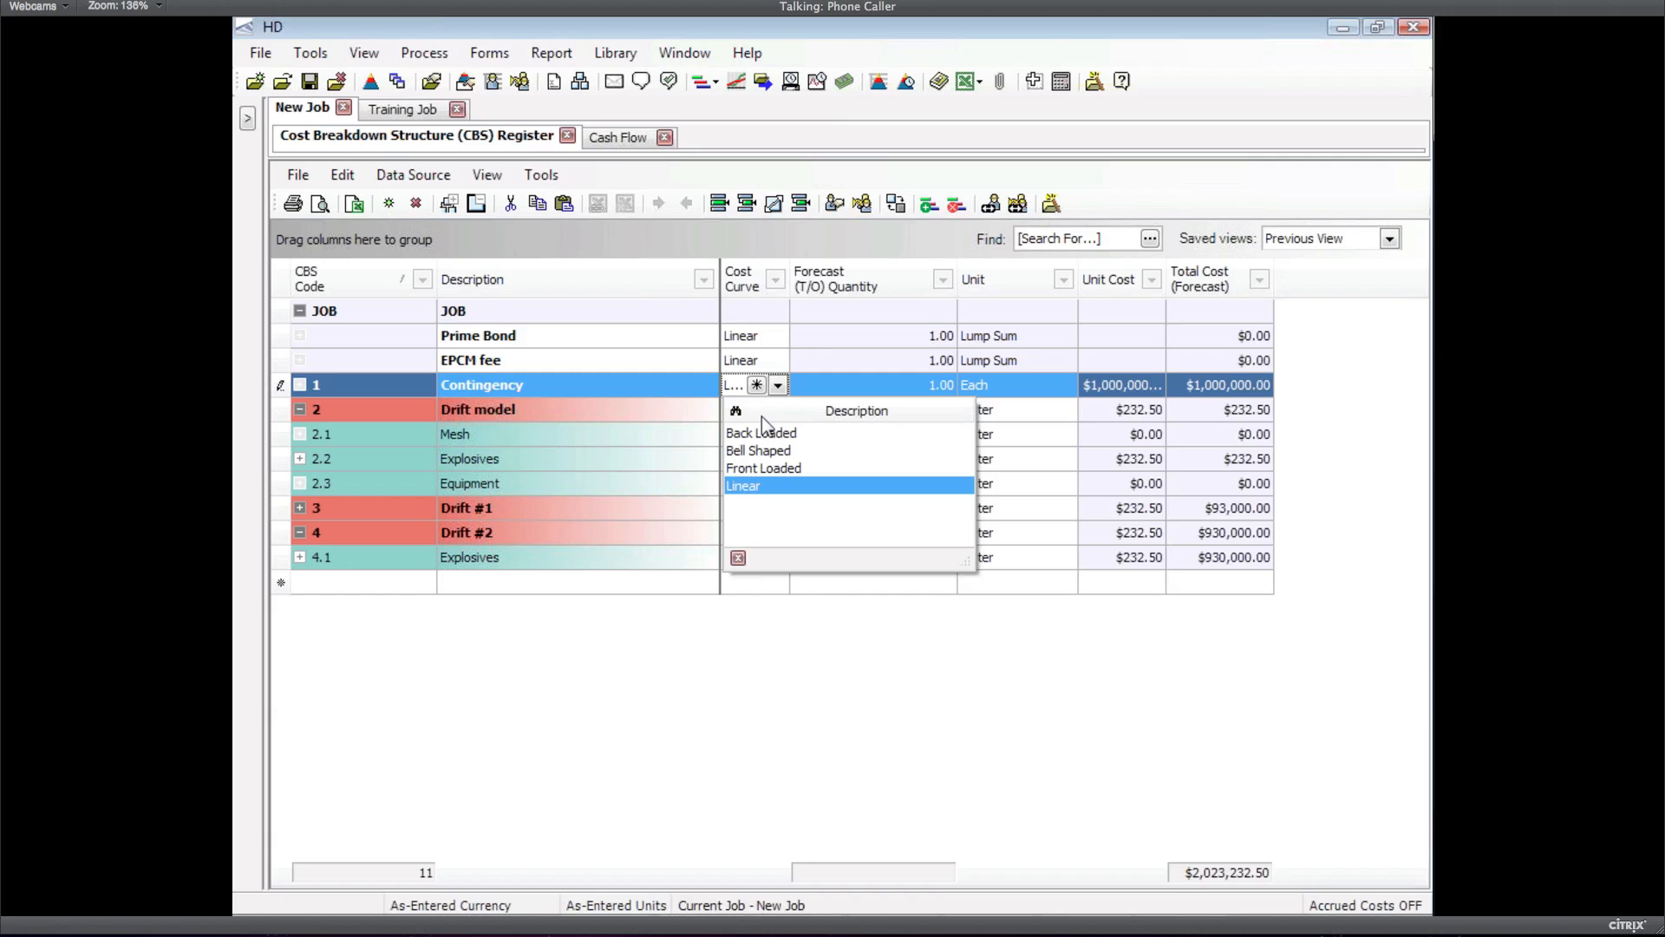
click(760, 450)
click(632, 138)
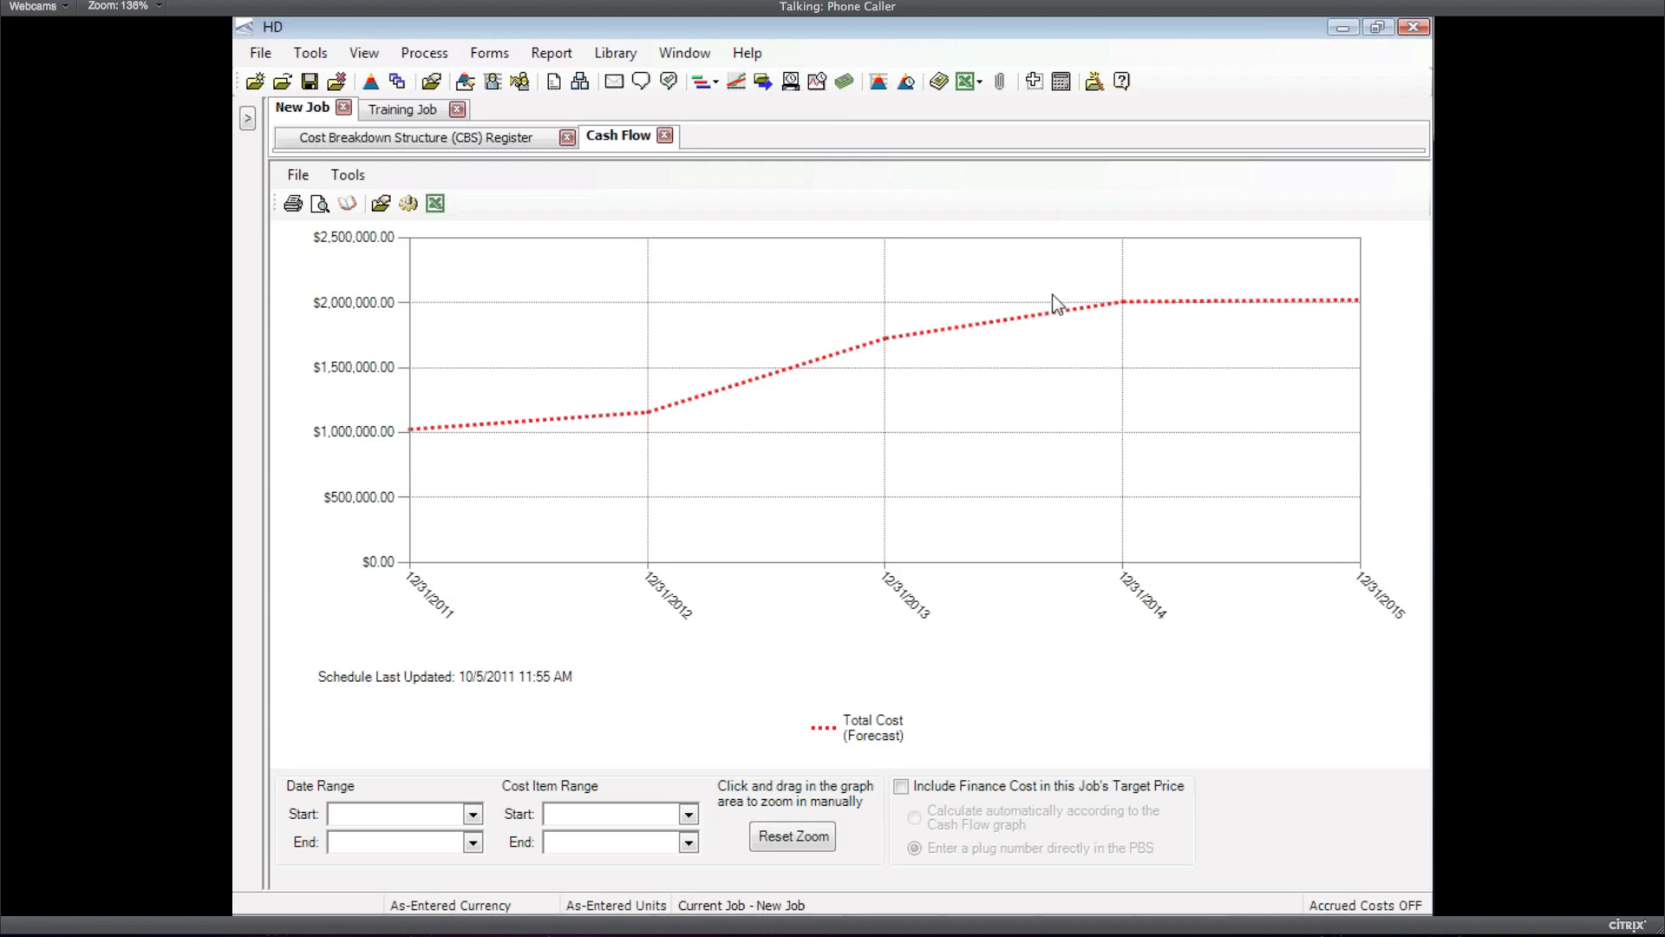
mouse_move(937, 333)
click(401, 137)
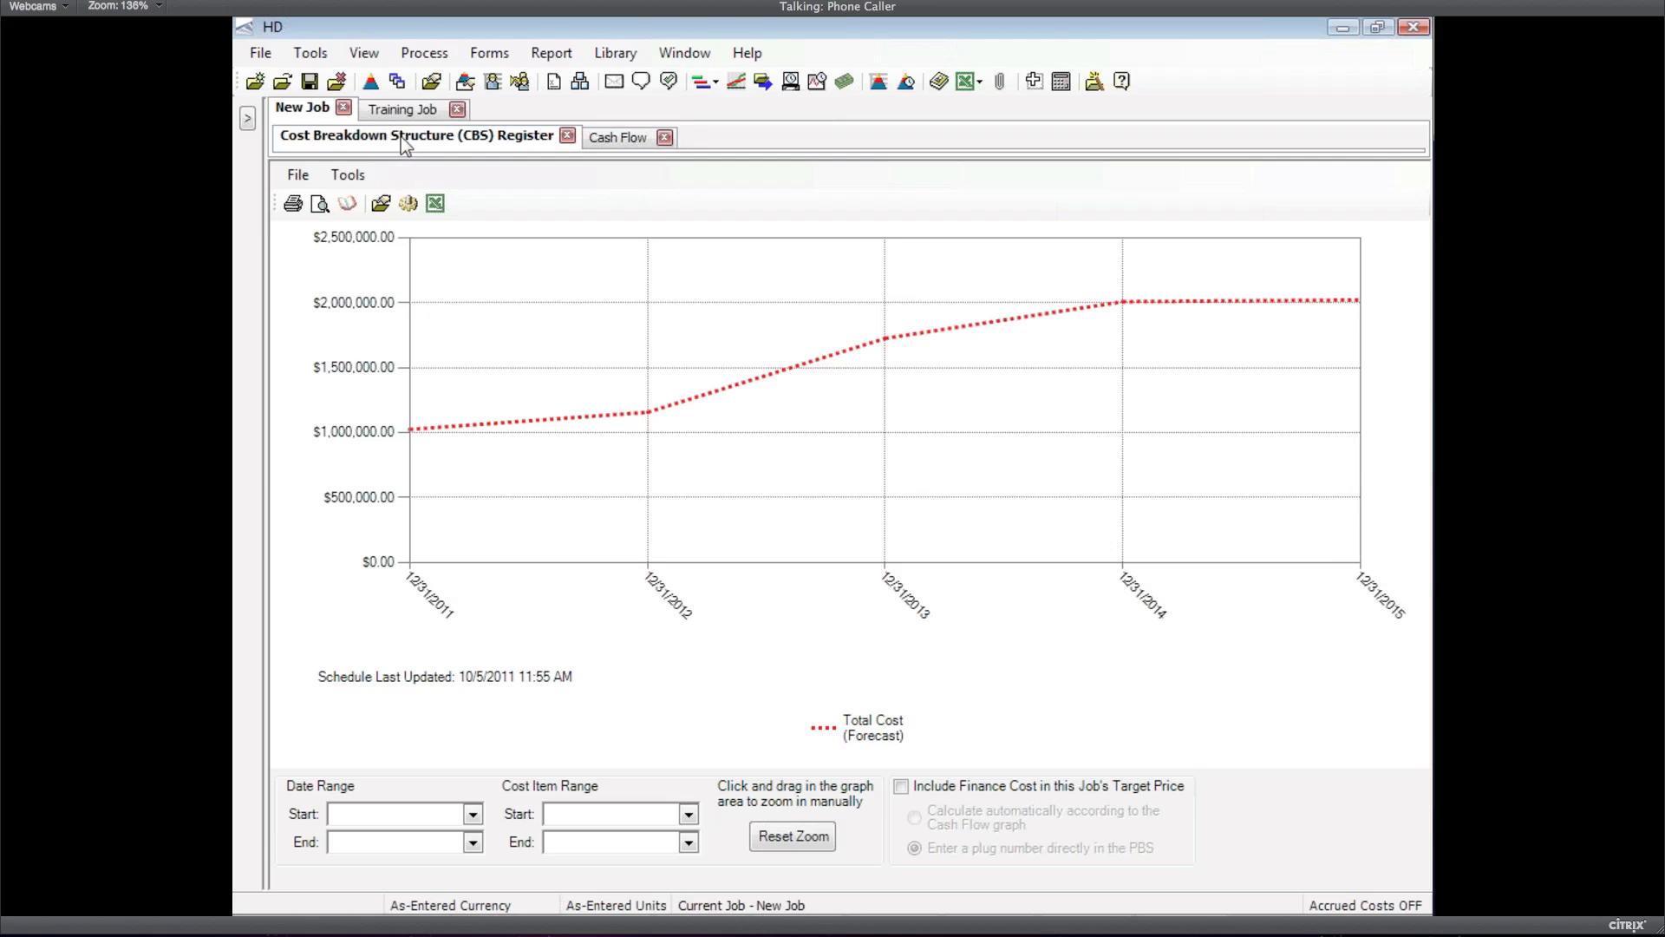
Create a new custom cost curve from Contingency's Cost Curve dropdown
click(777, 385)
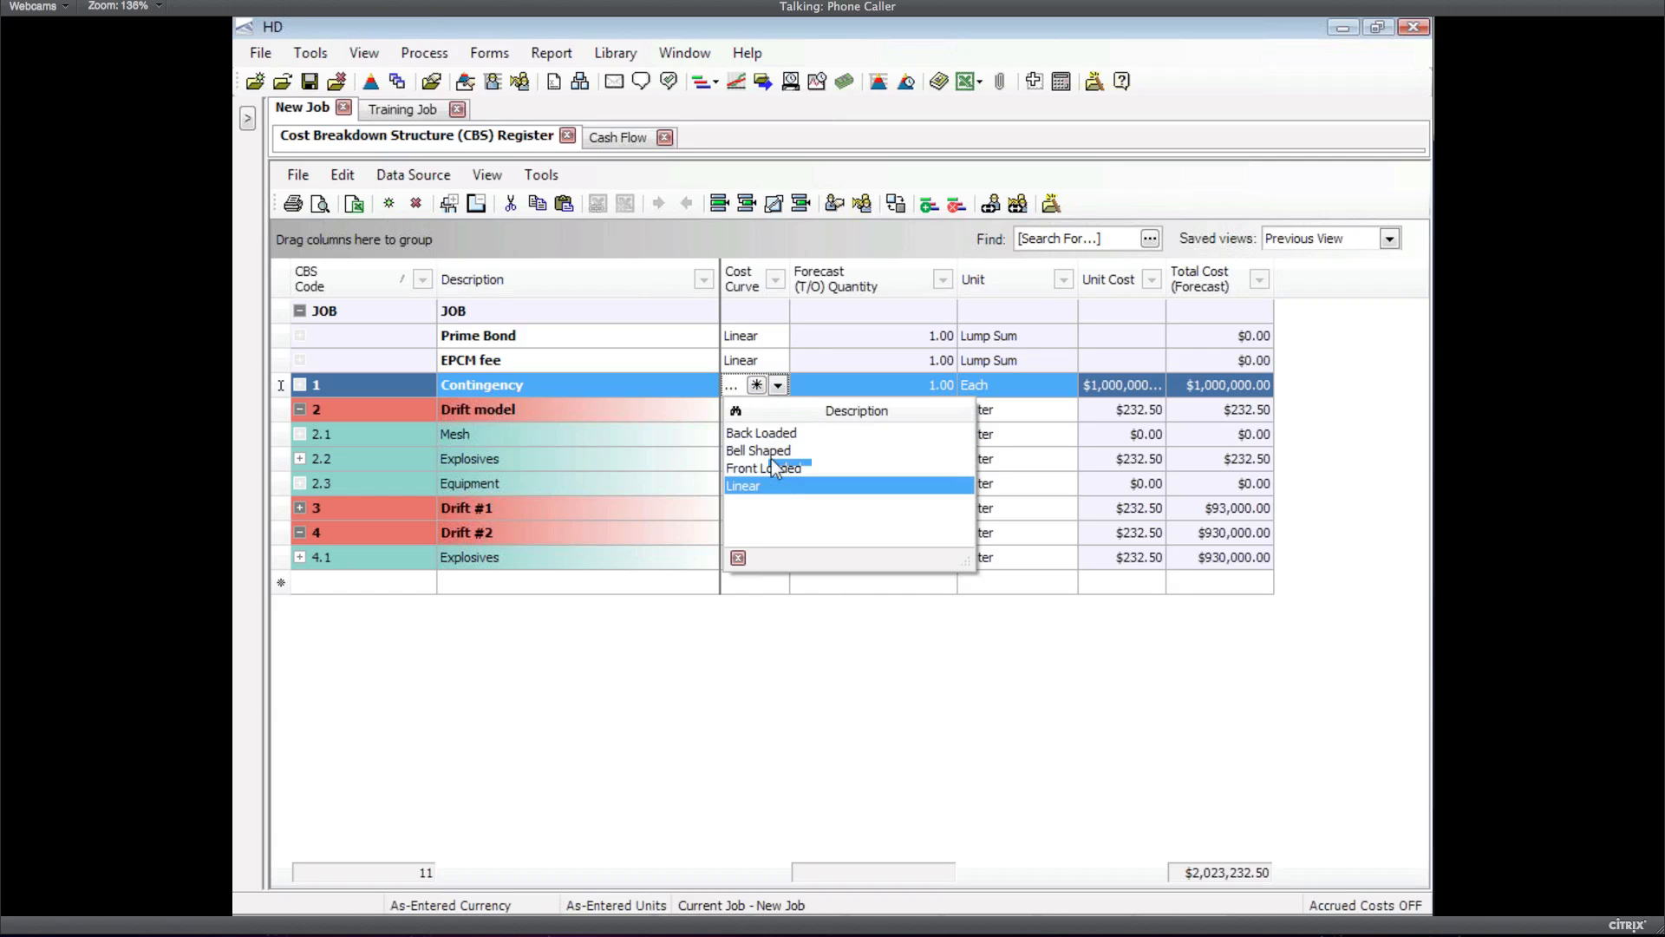
click(757, 385)
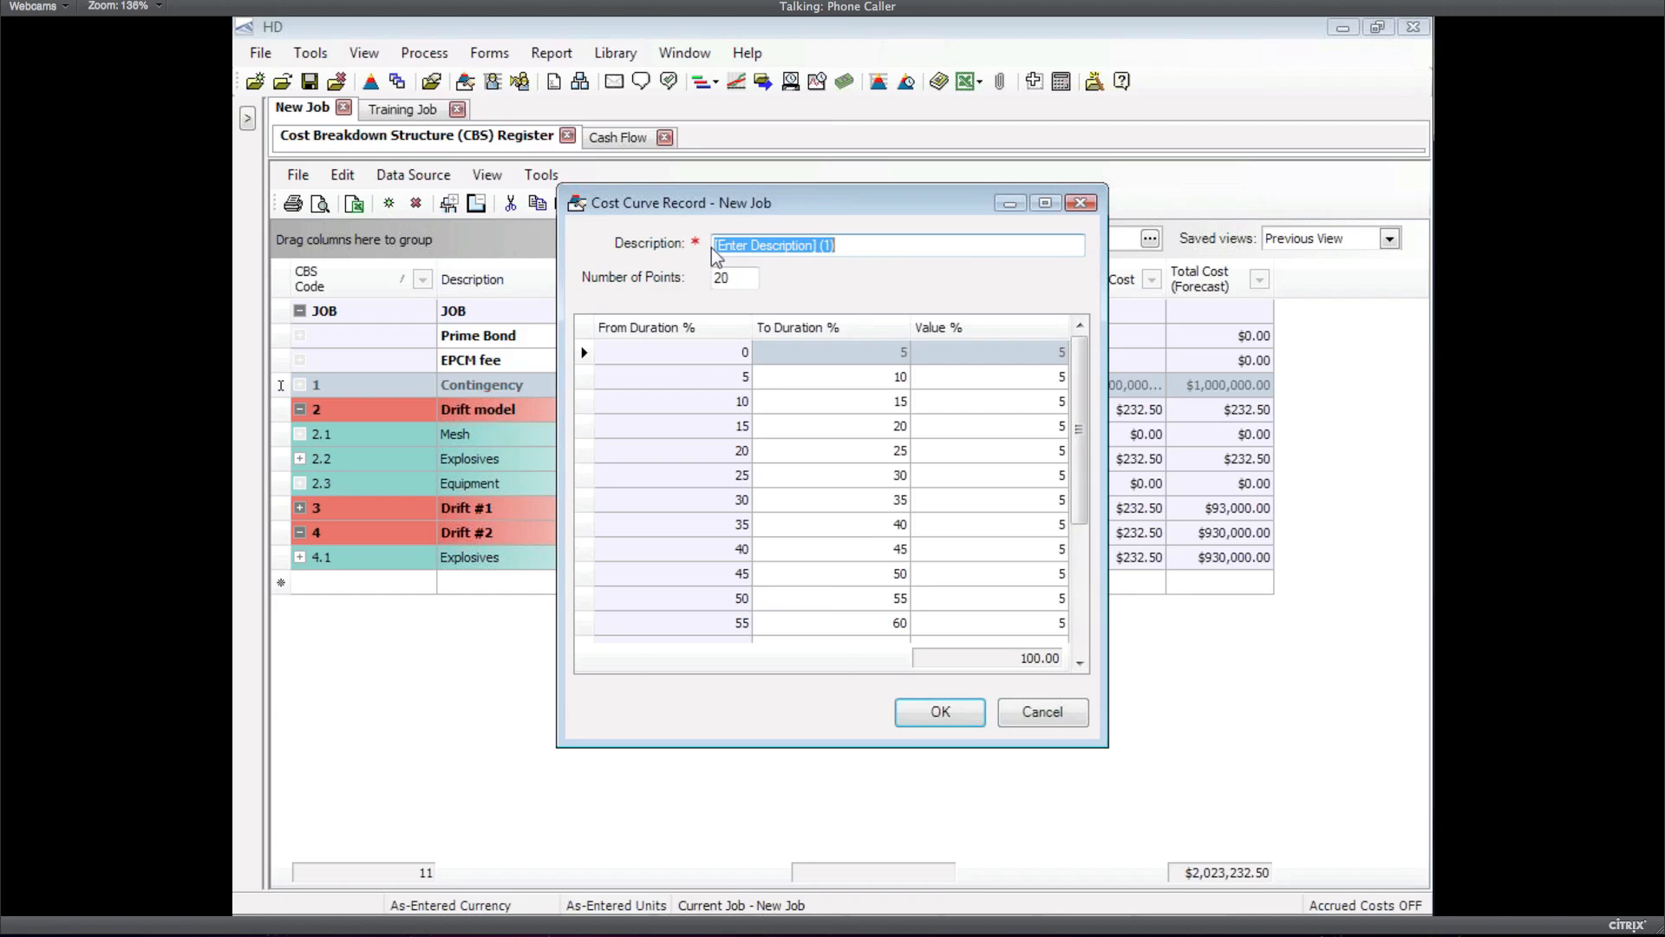
Name the new curve 'joanie's curve' and give it 5 points
text(joani)
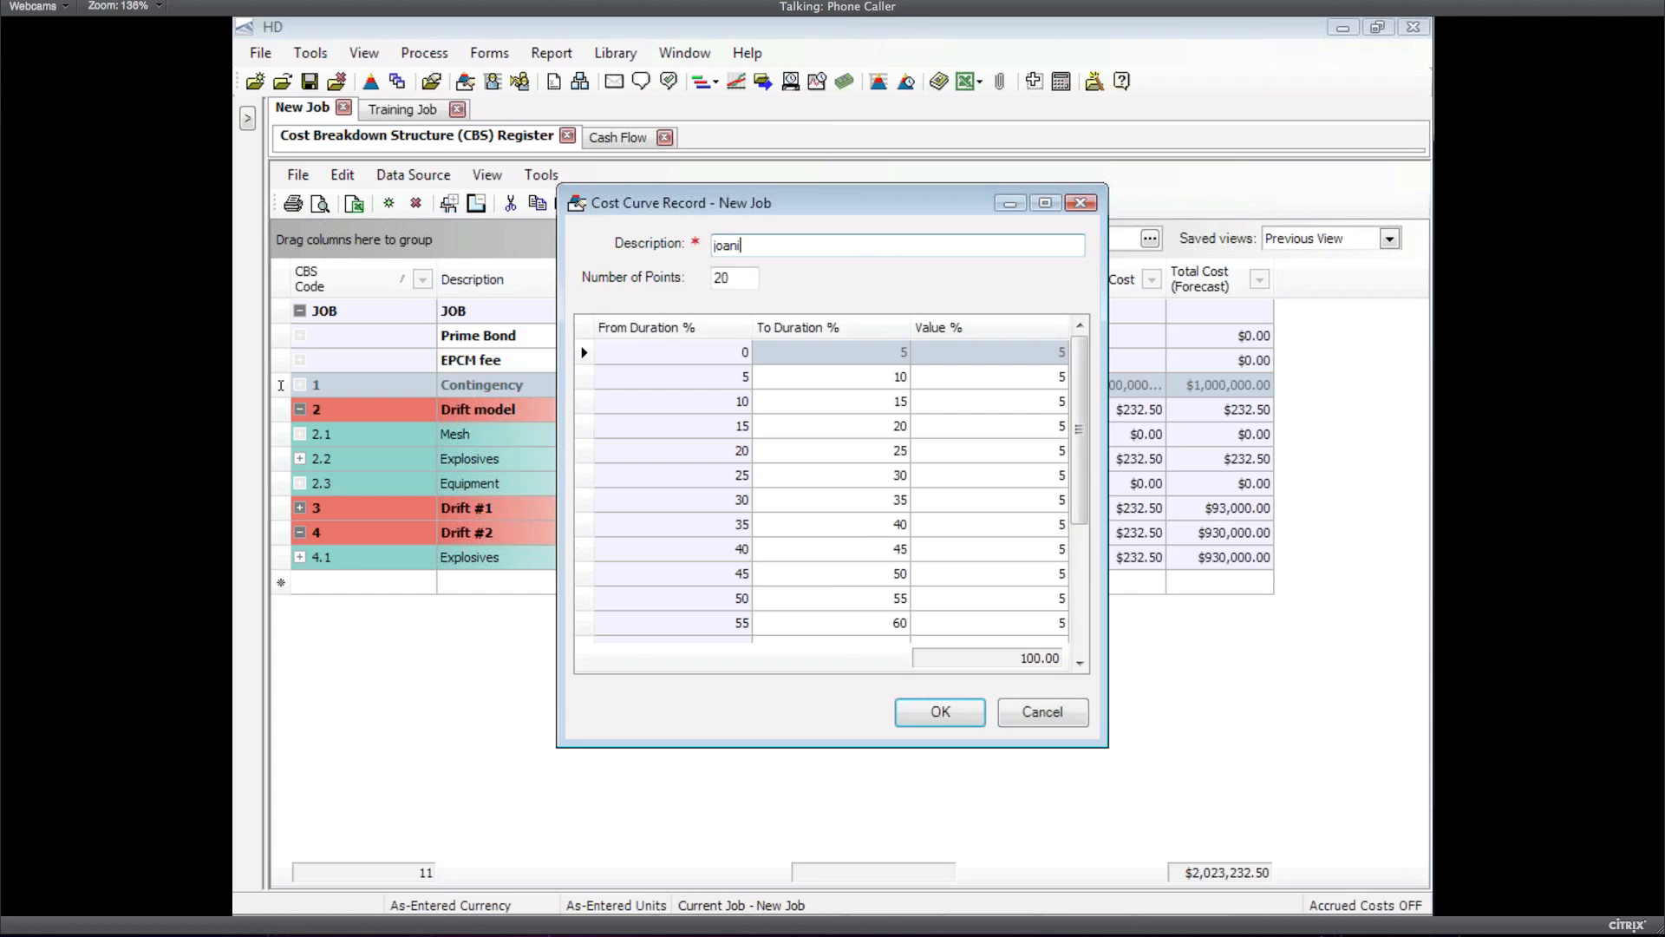
text('s curve)
click(745, 246)
text(e)
key(Tab)
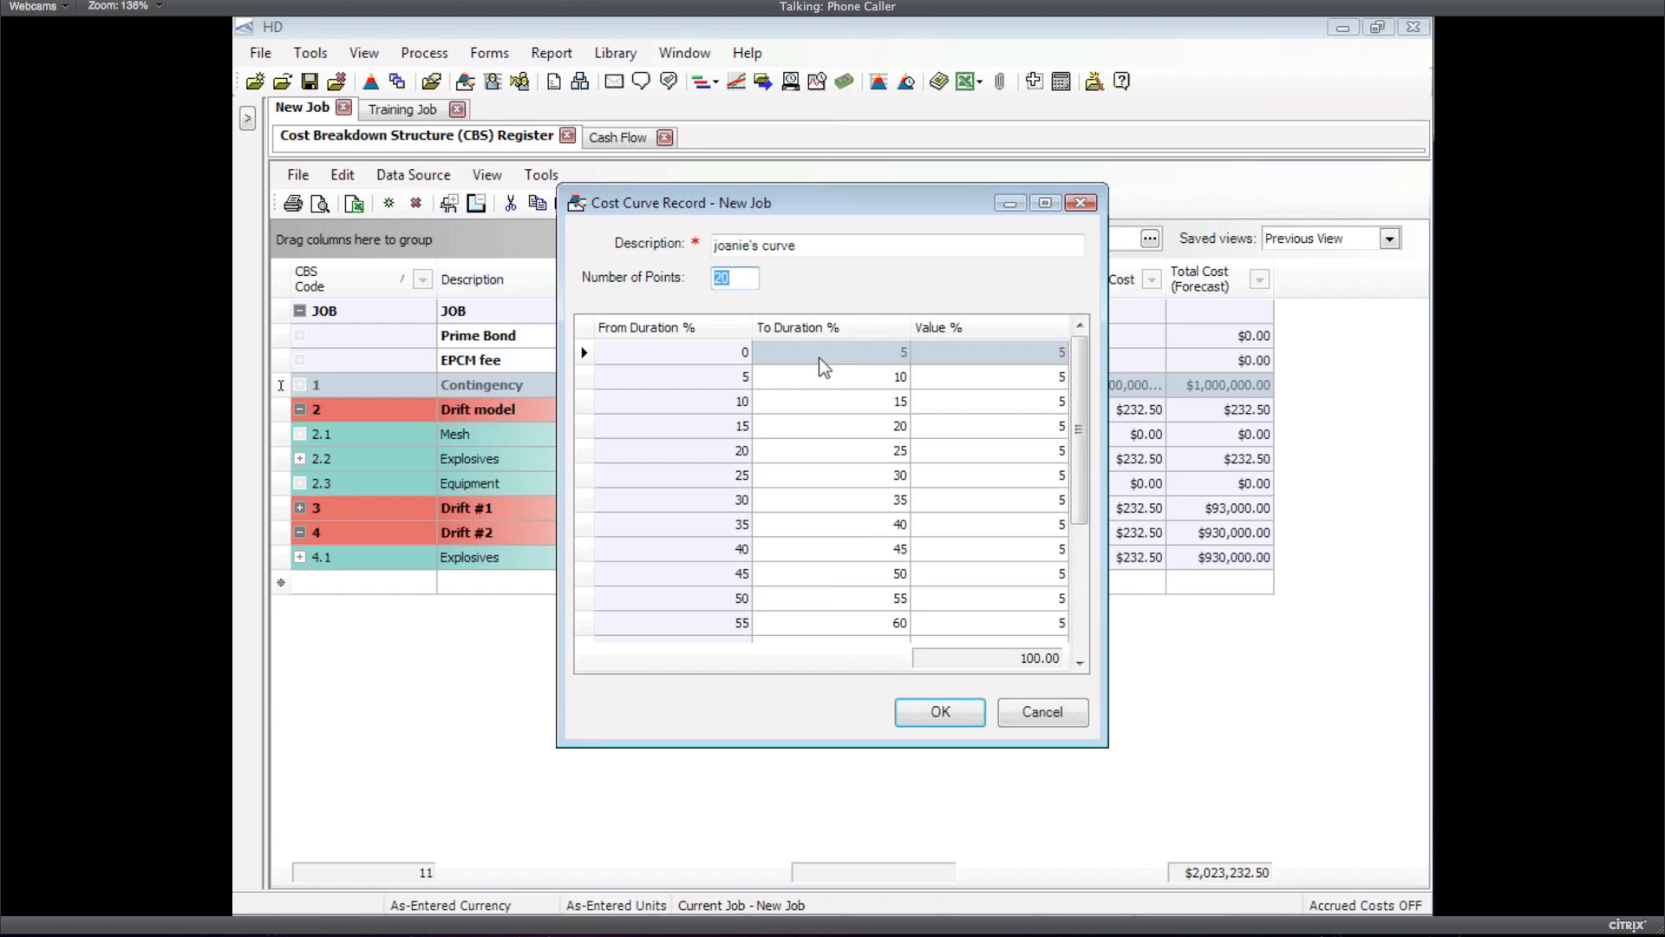
text(5)
key(Tab)
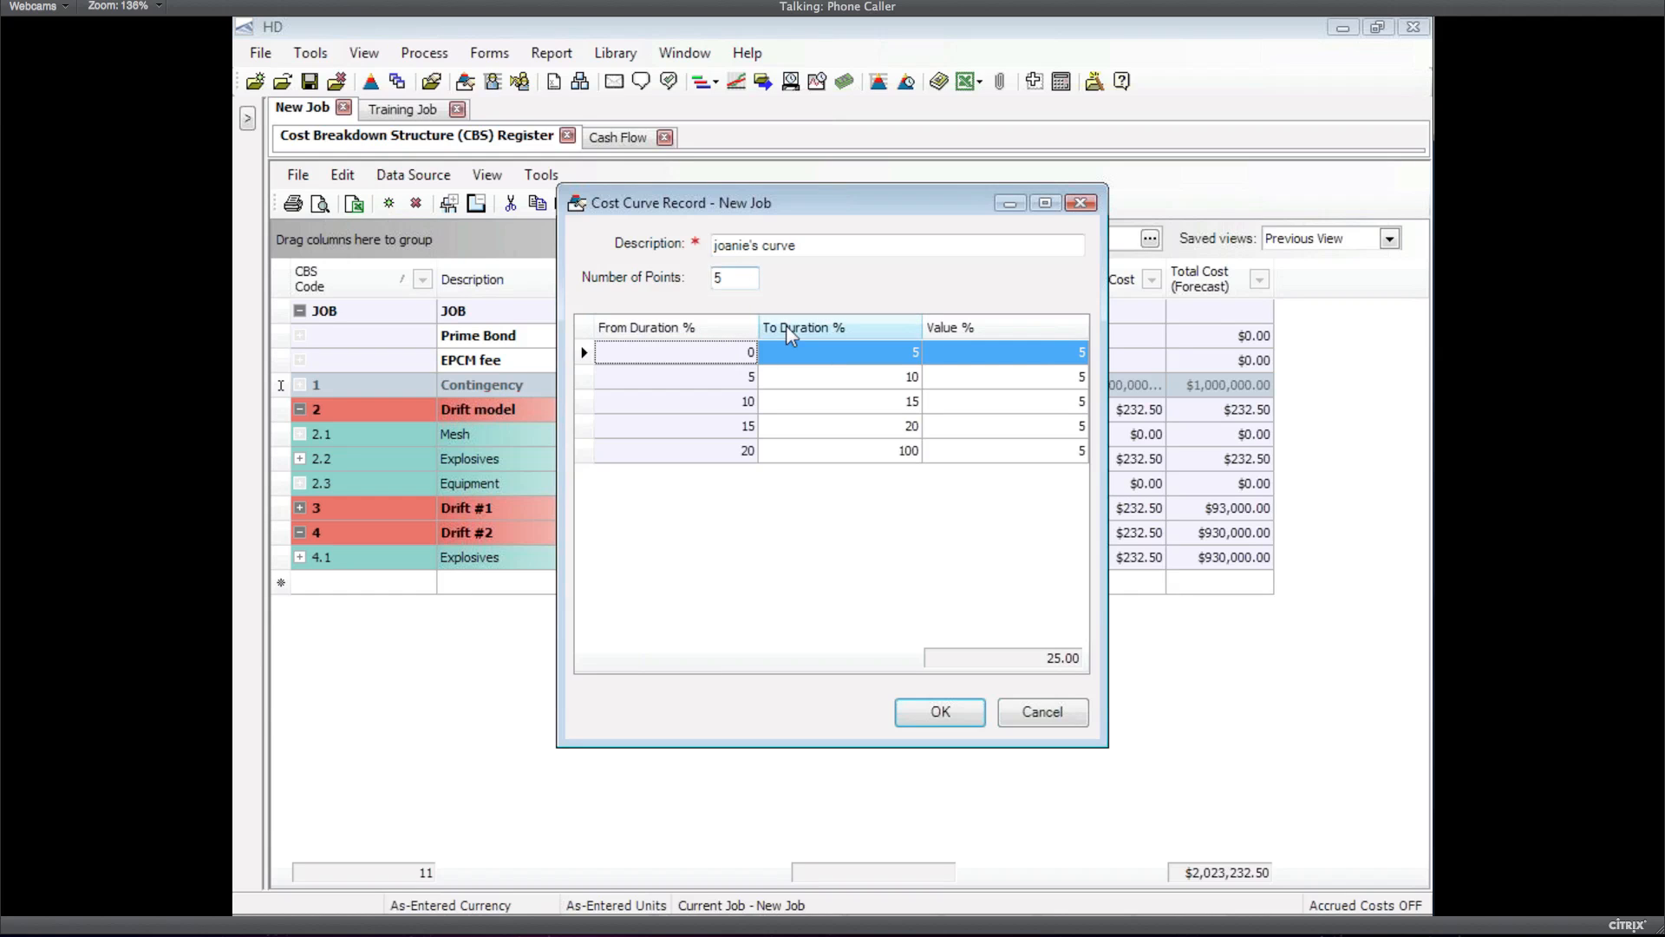
Enter 40 and 40 as the first two Value % entries
click(1036, 354)
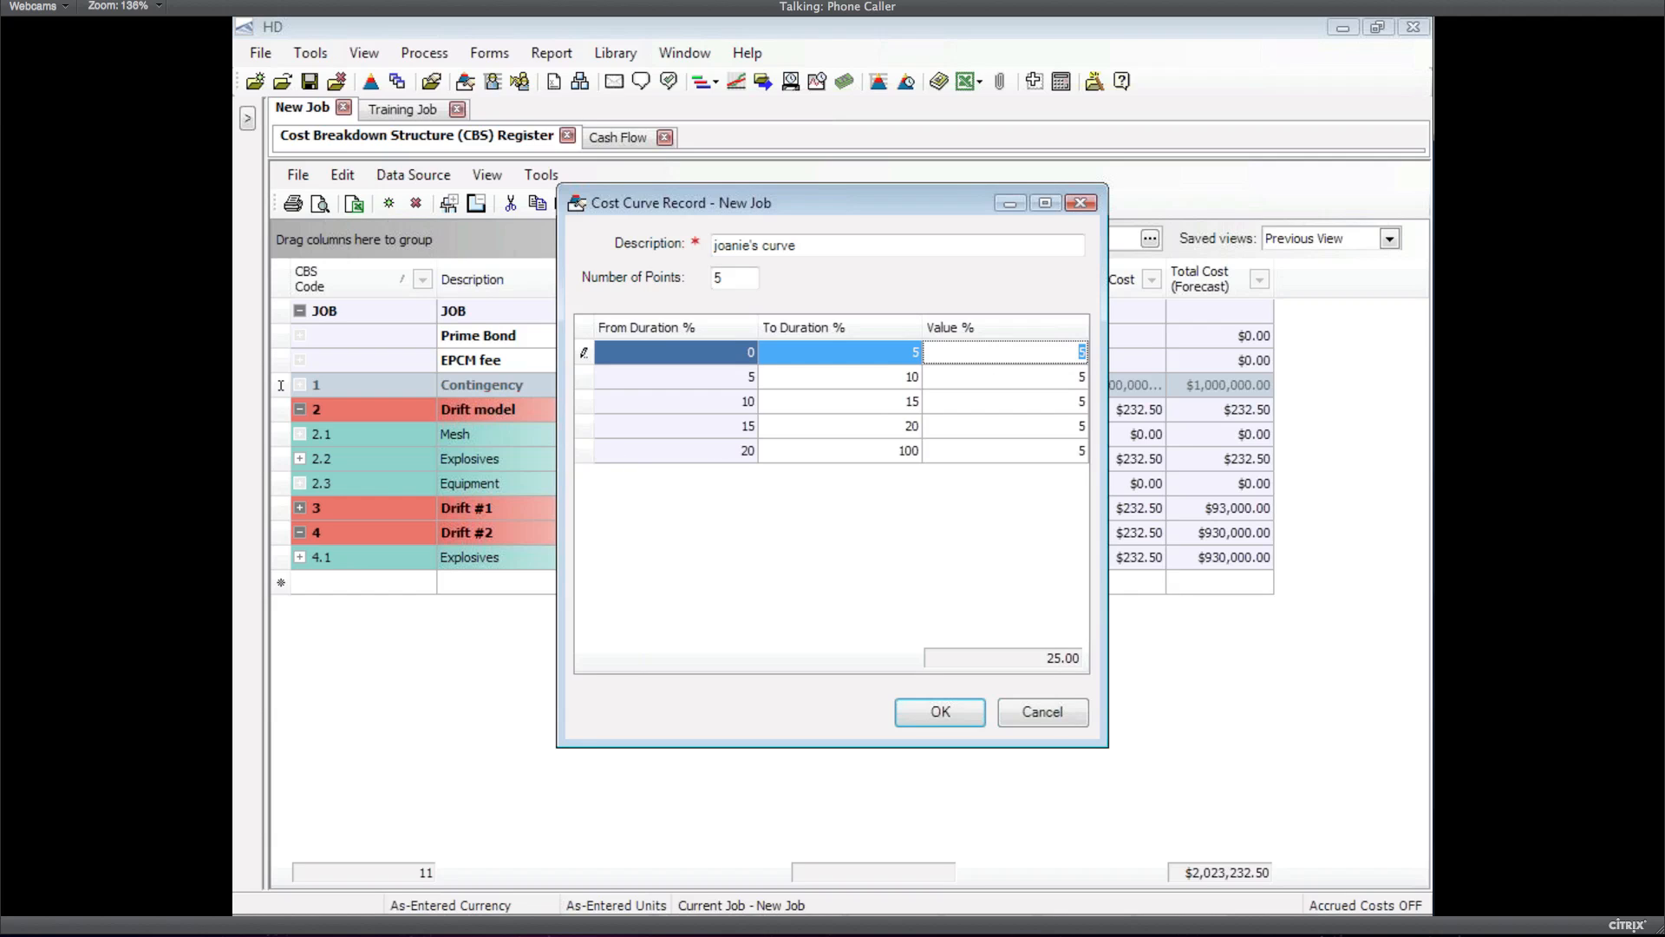
text(80)
key(Down)
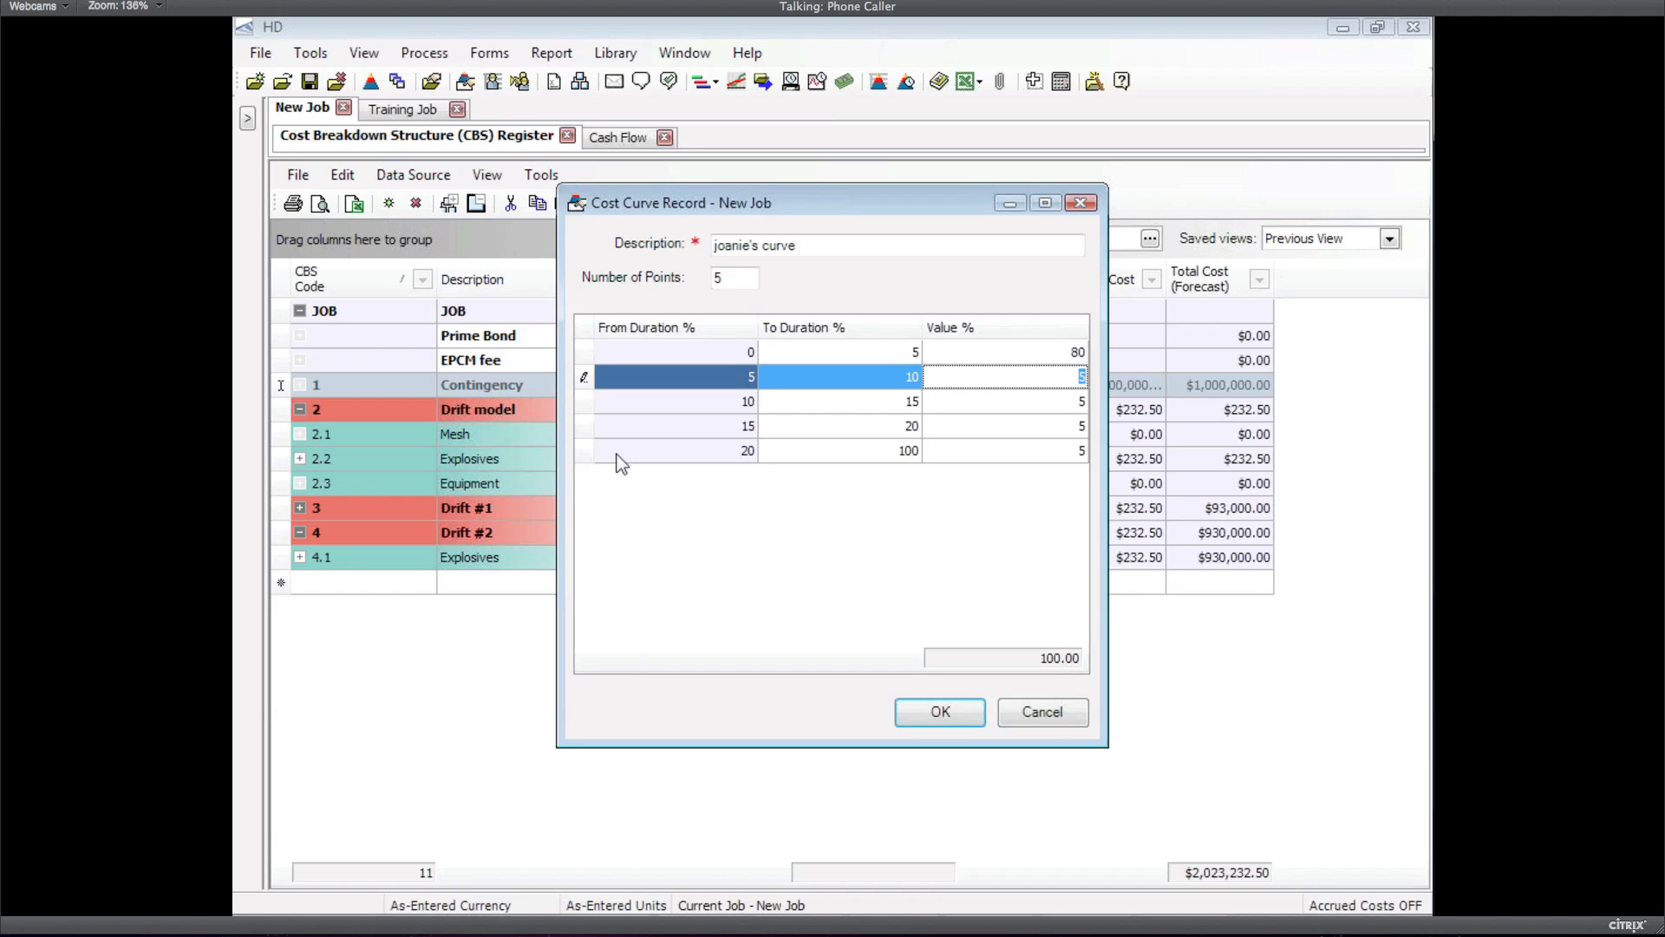
key(Up)
text(40)
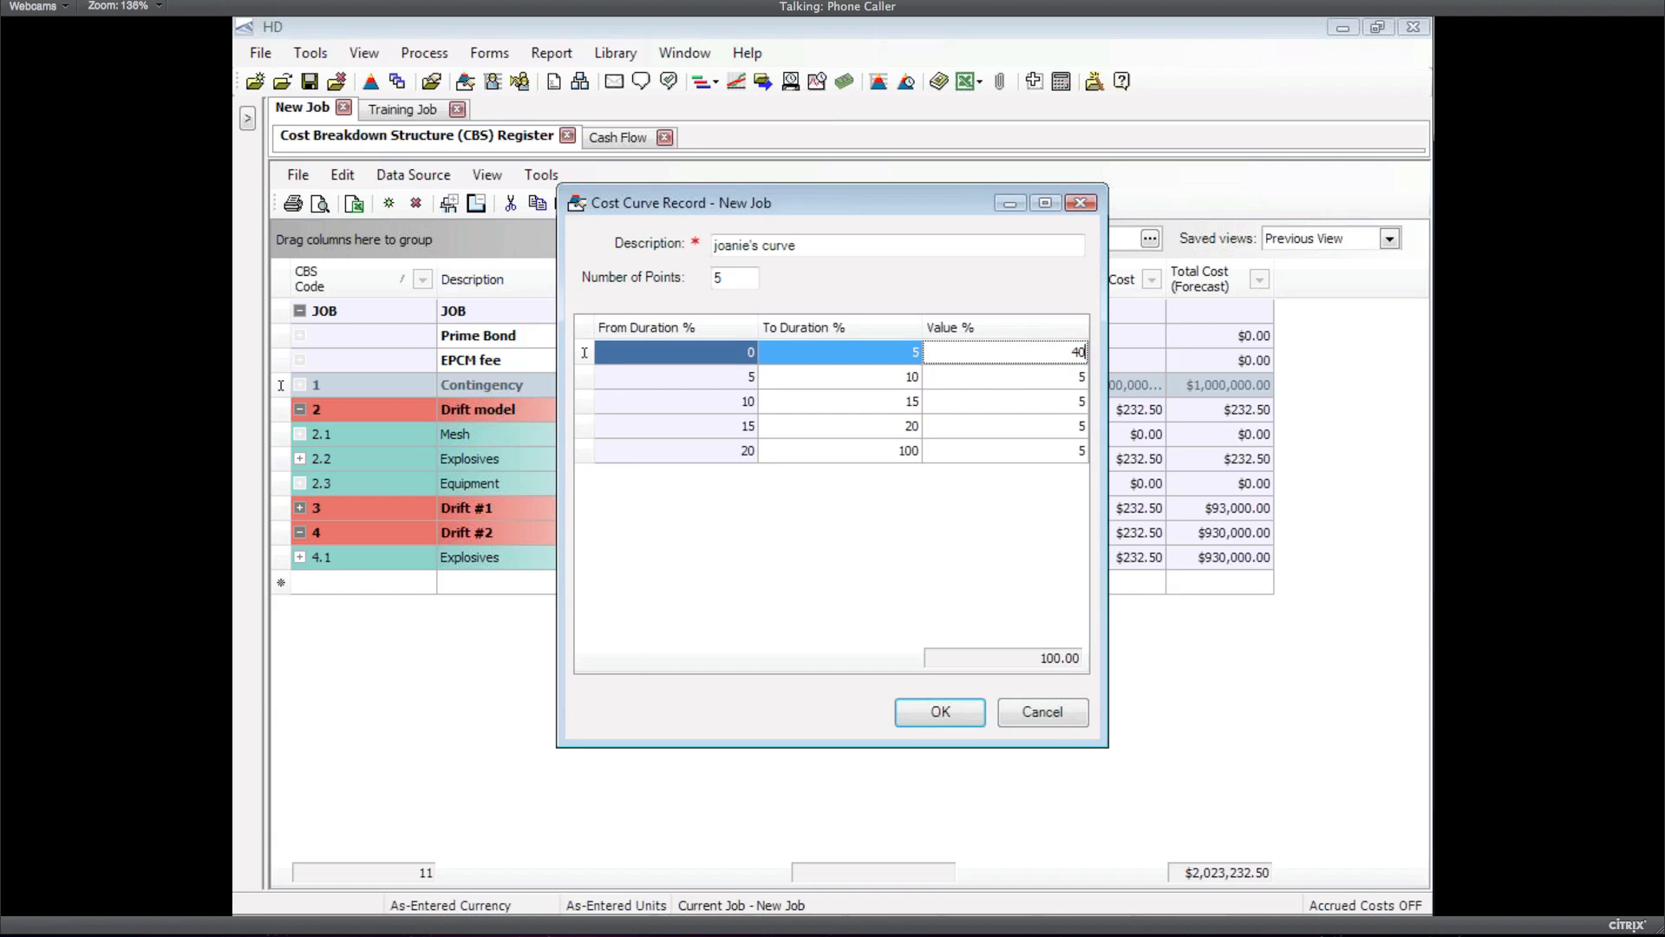
key(Down)
text(40)
key(Down)
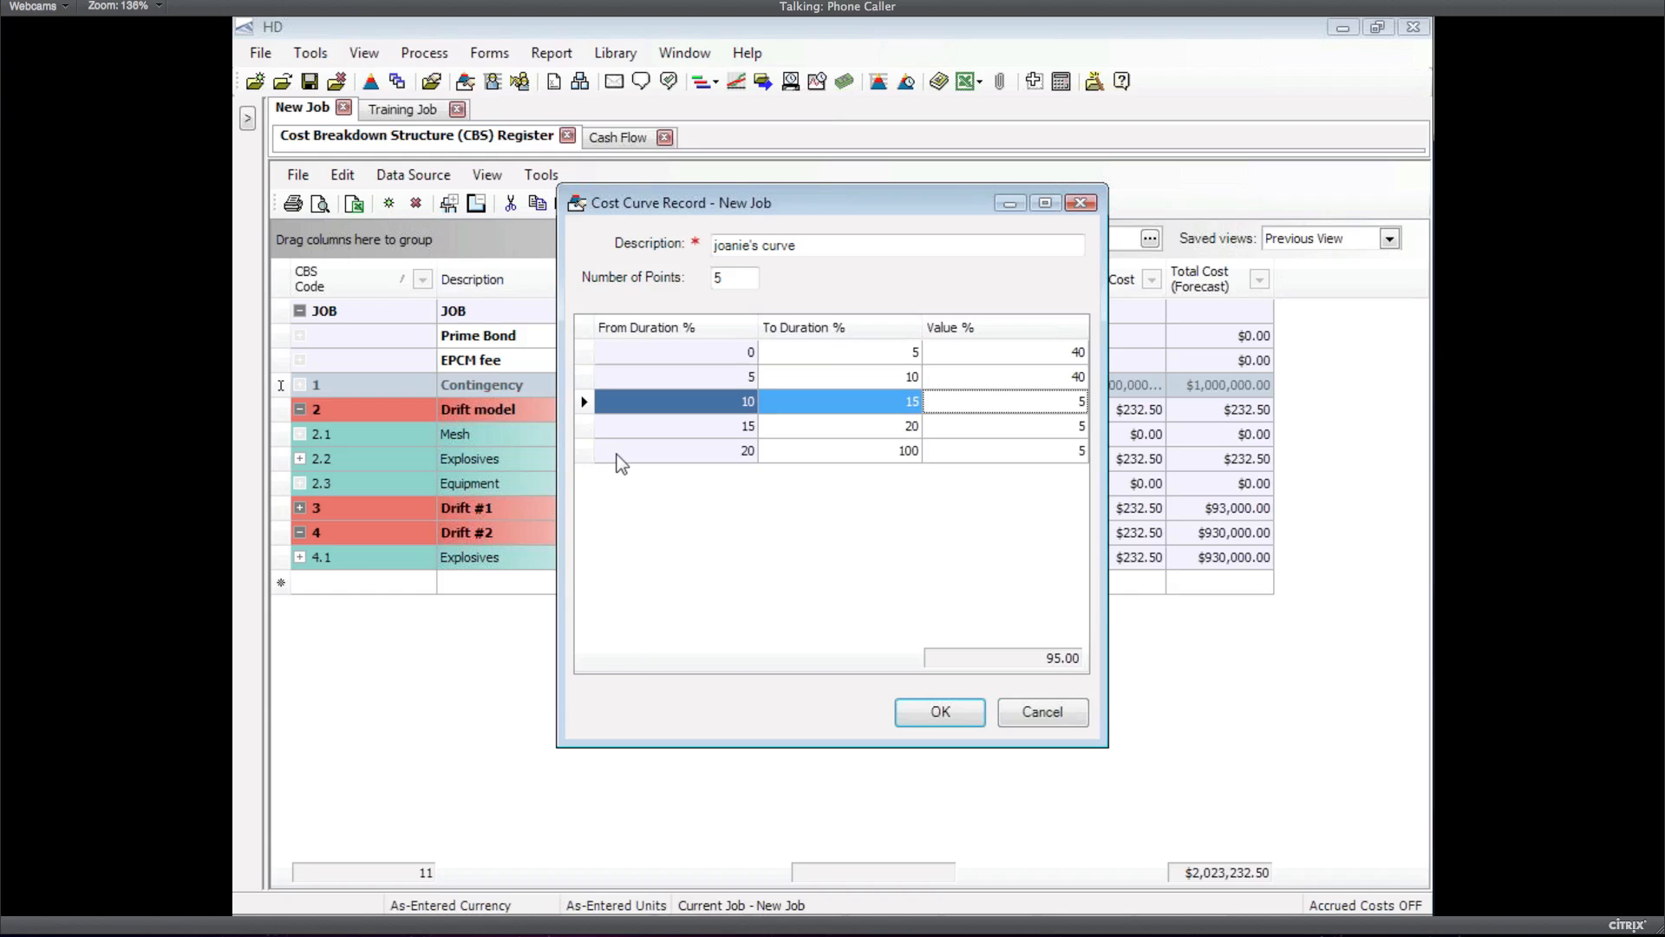
Enter 10, 5 and 5 for the remaining rows to total 100, and apply it to Contingency
text(10)
key(Down)
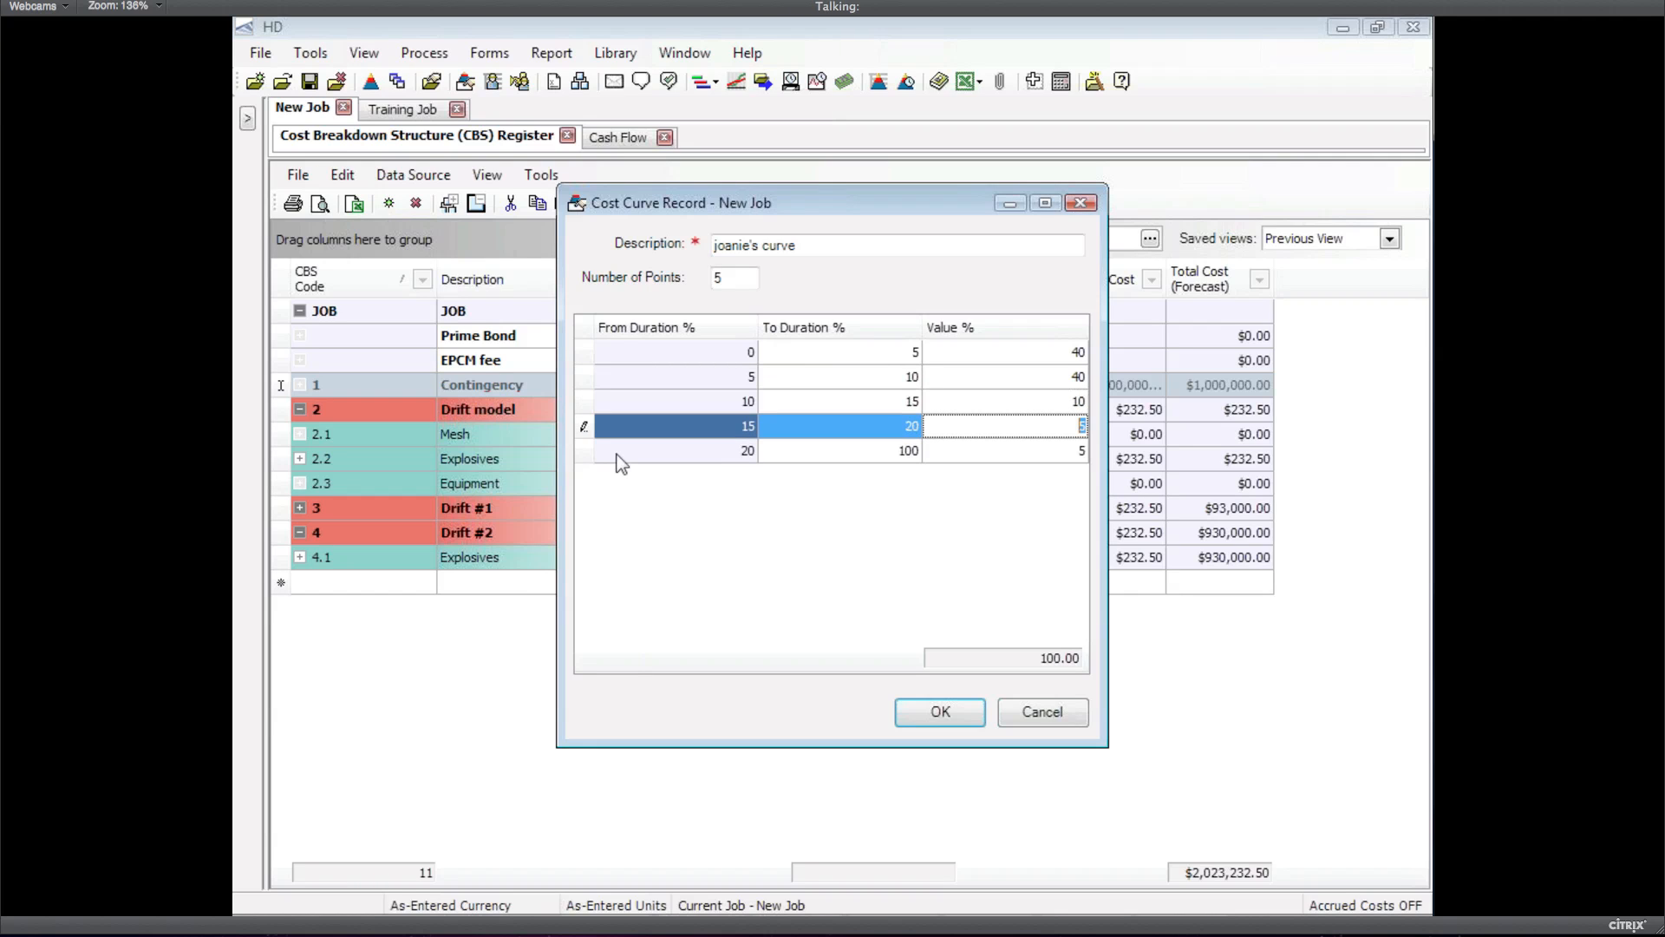
key(Down)
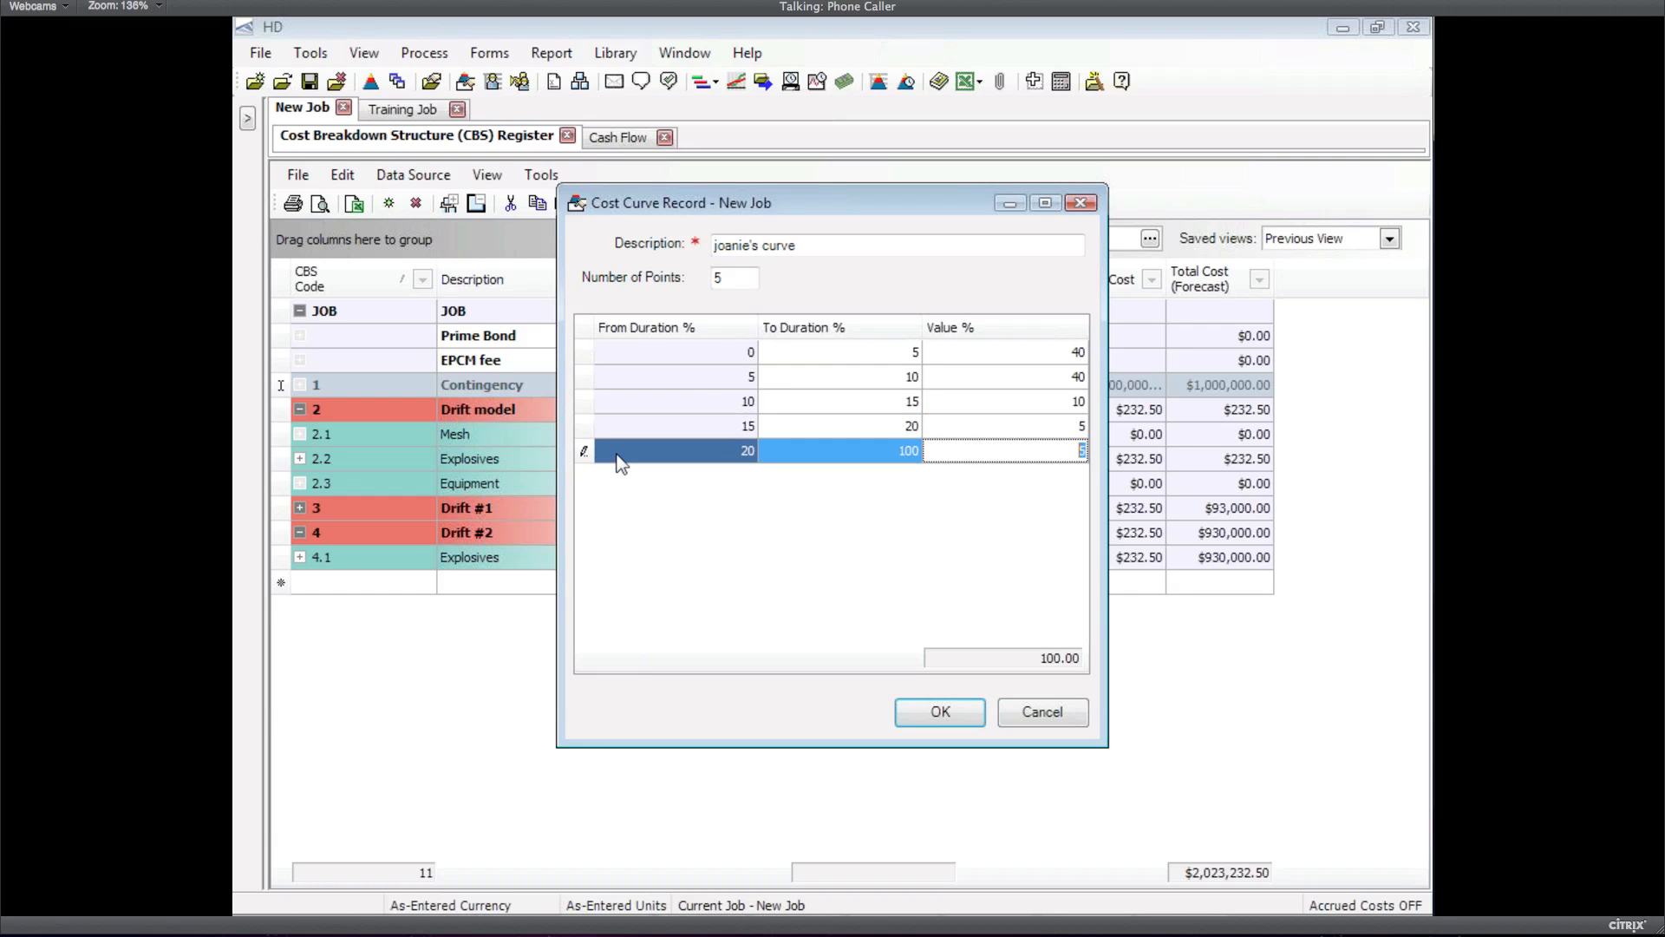
text(0)
key(Up)
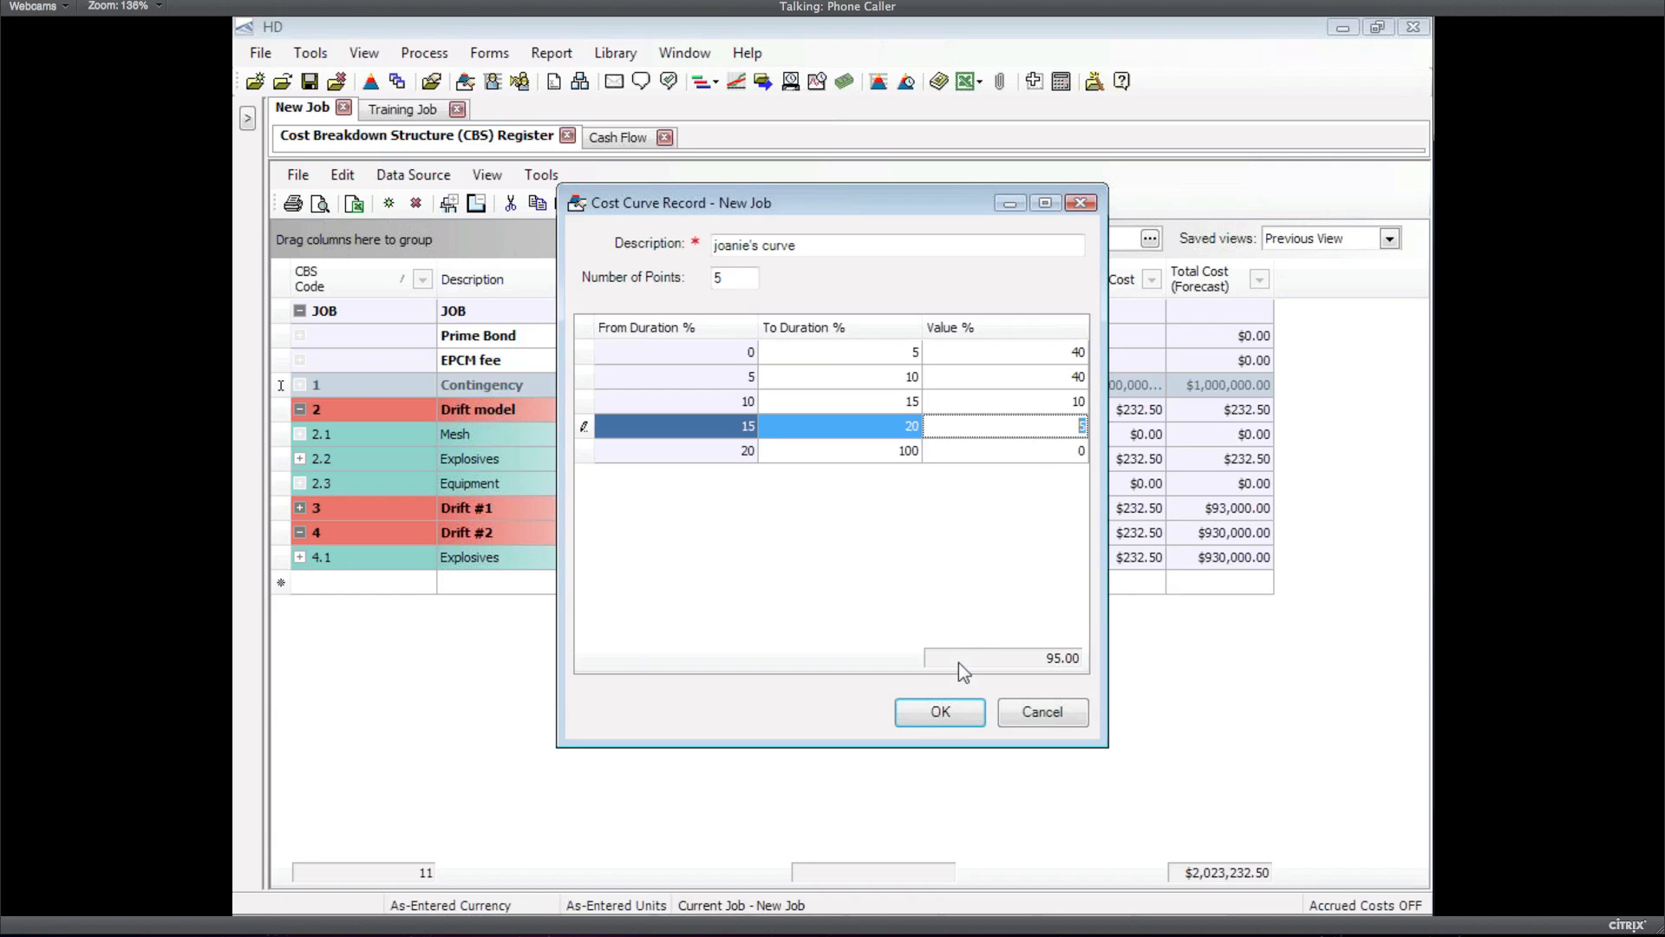
click(1058, 454)
text(5)
key(Up)
click(955, 708)
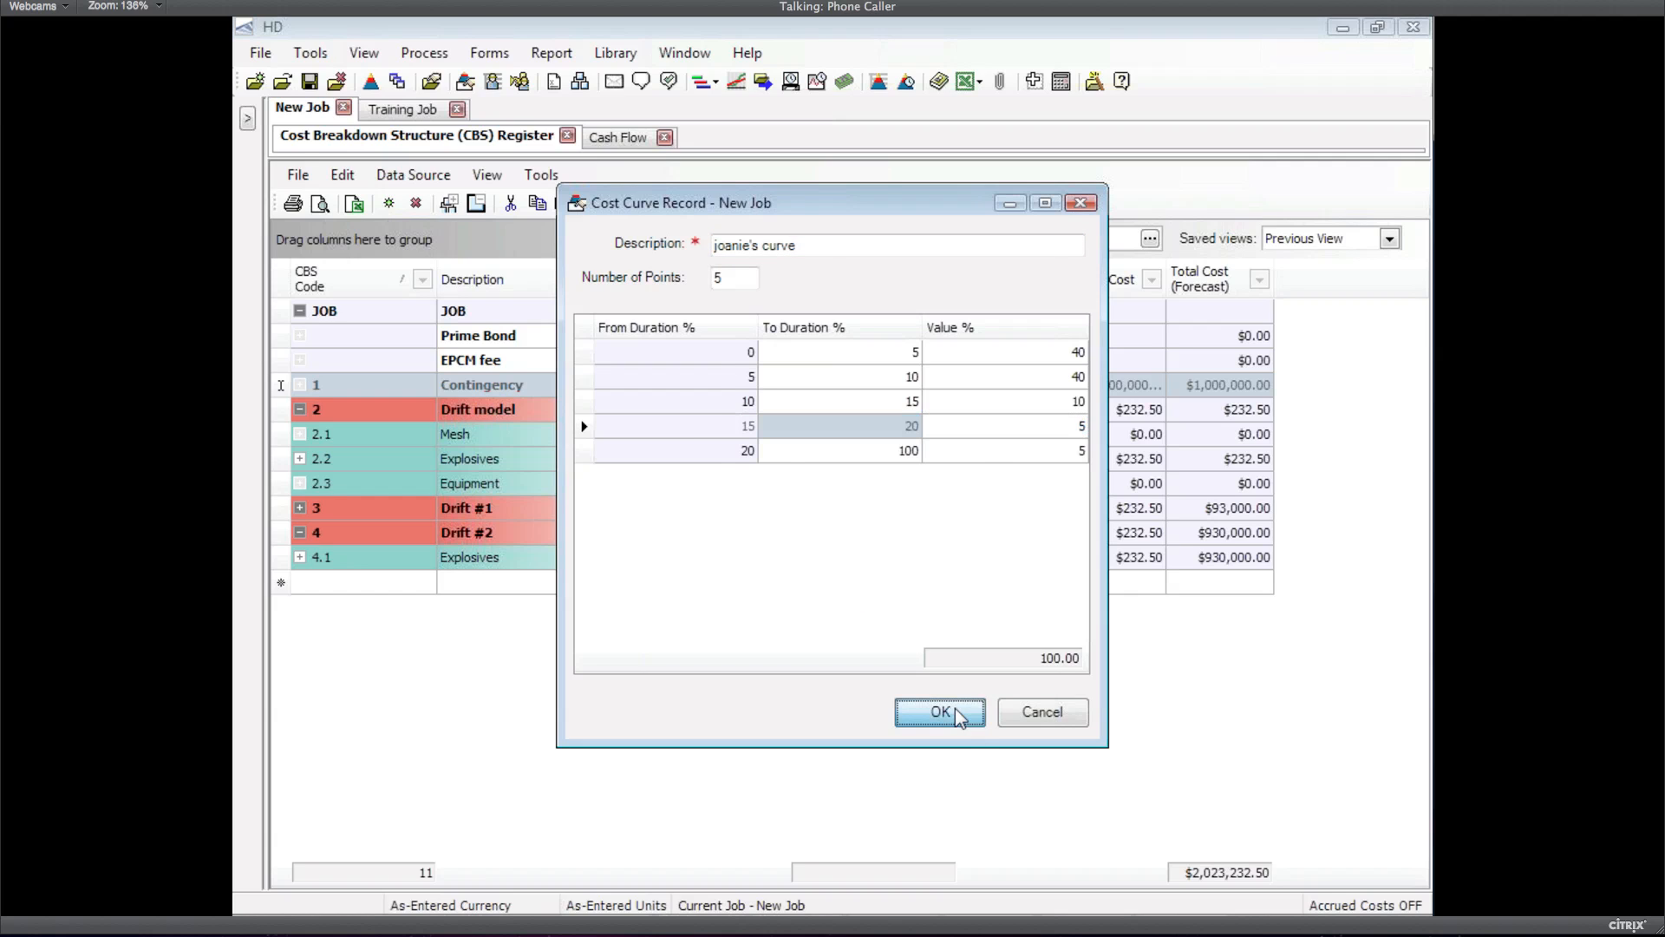
click(622, 142)
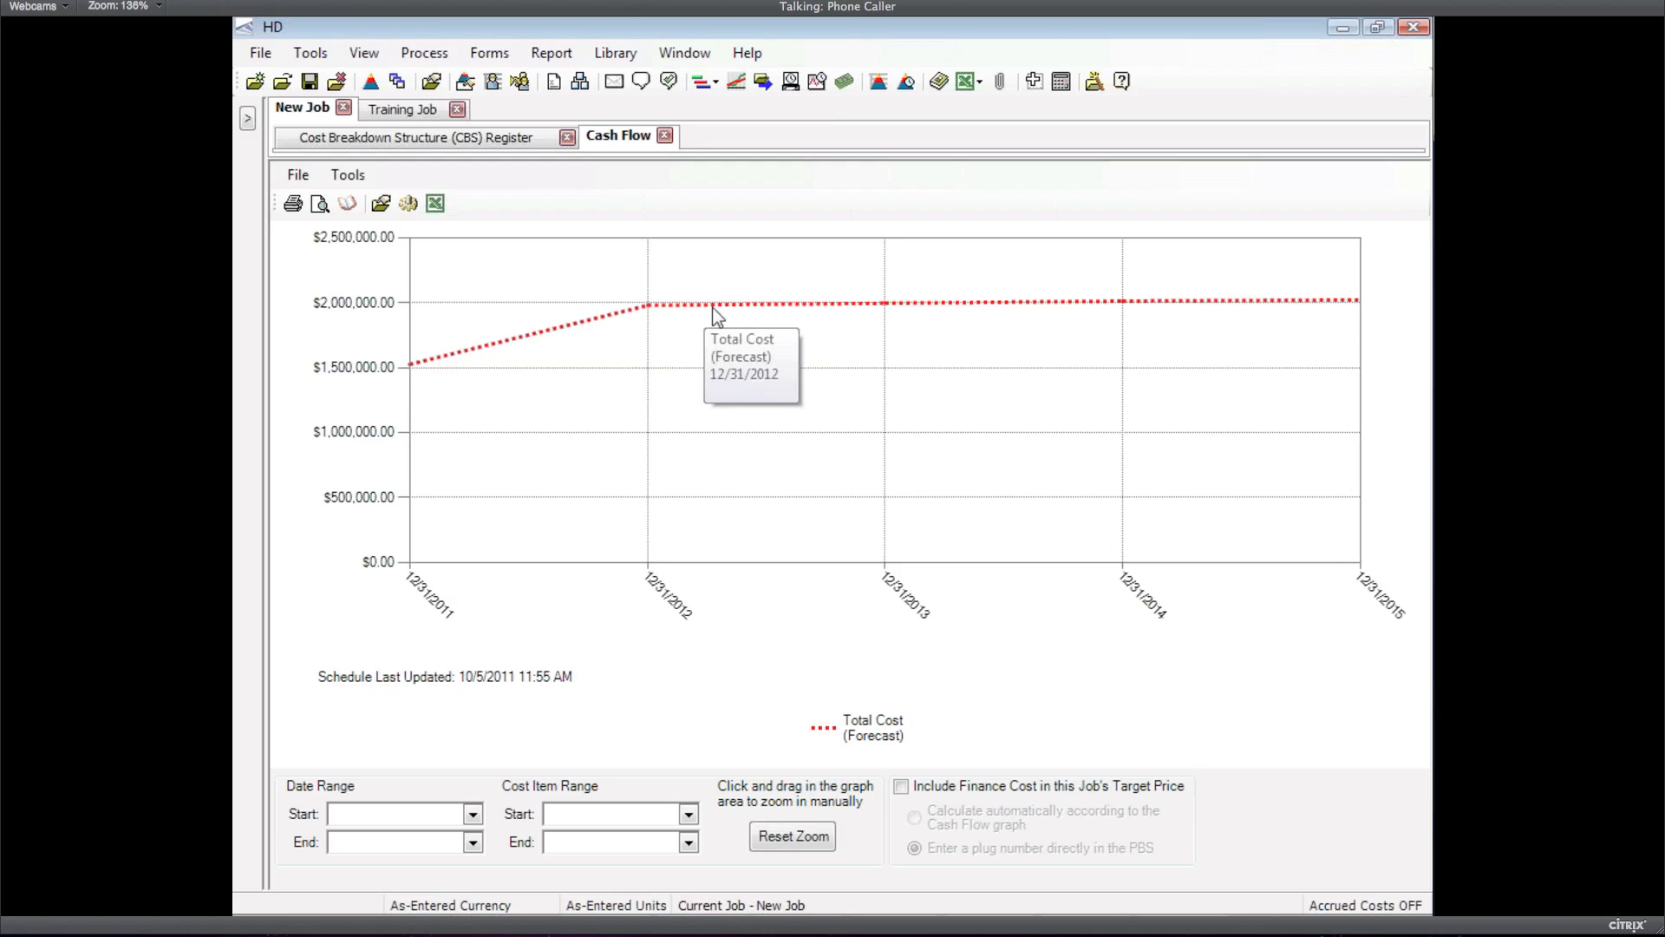
Read the Cash Flow totals, levelling near $2,000,000 from 12/31/2012 through 12/31/2015
mouse_move(1311, 299)
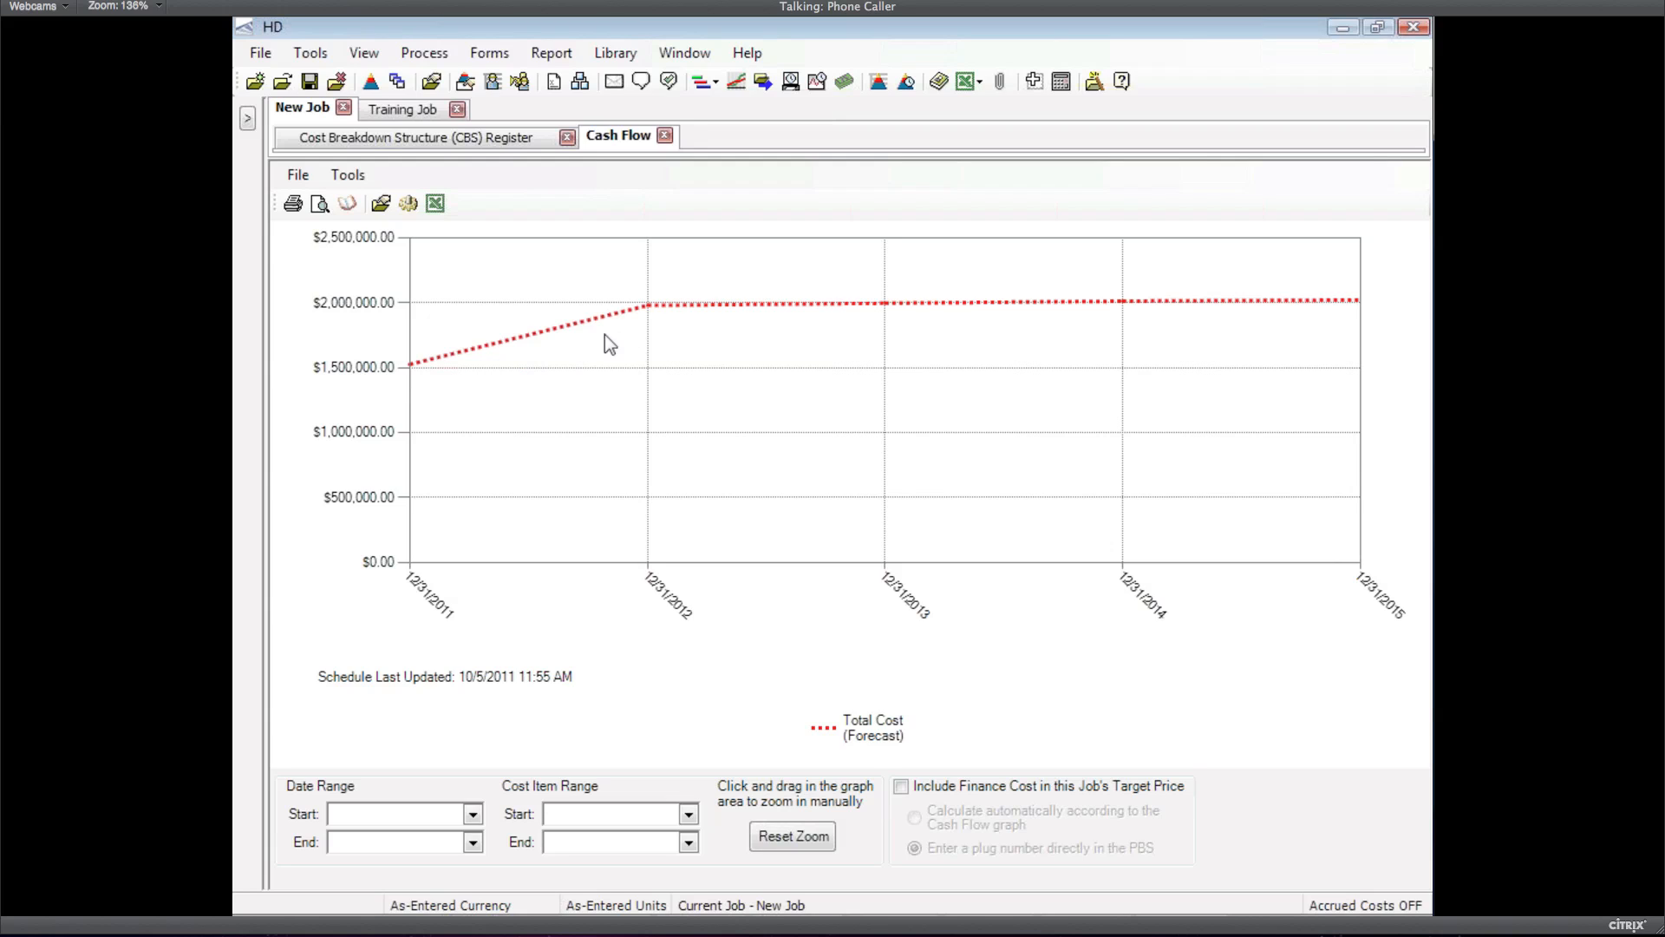
Expand Explosives 2.2 in the CBS Register and assign joanie's curve to Detonators
click(493, 143)
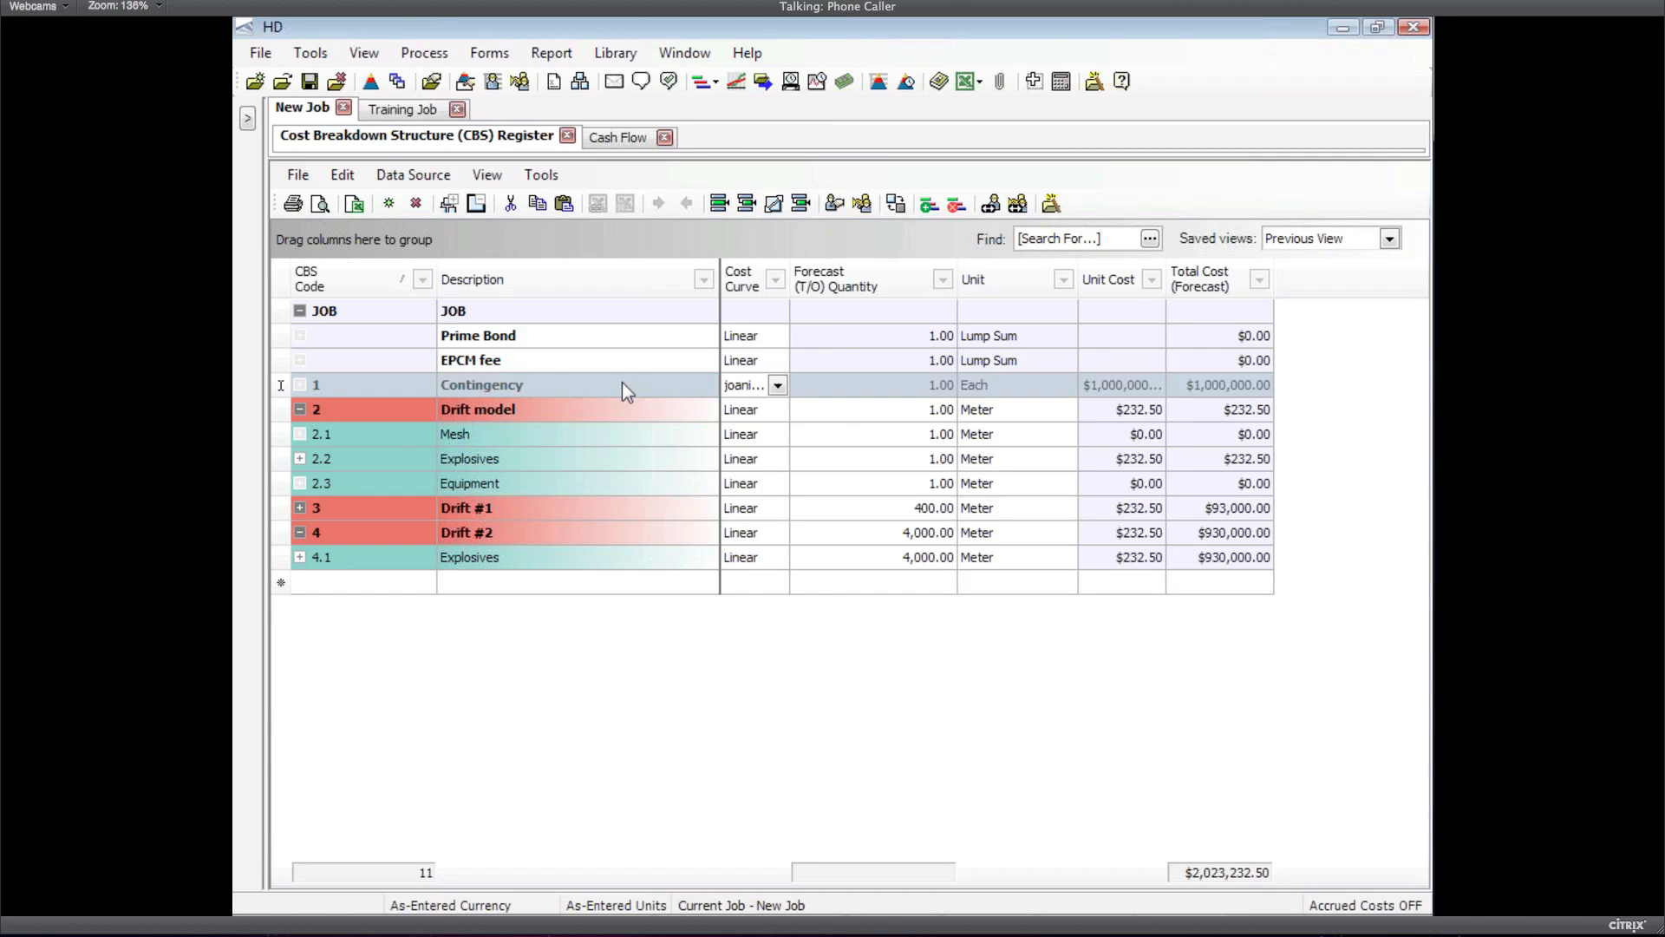
click(277, 458)
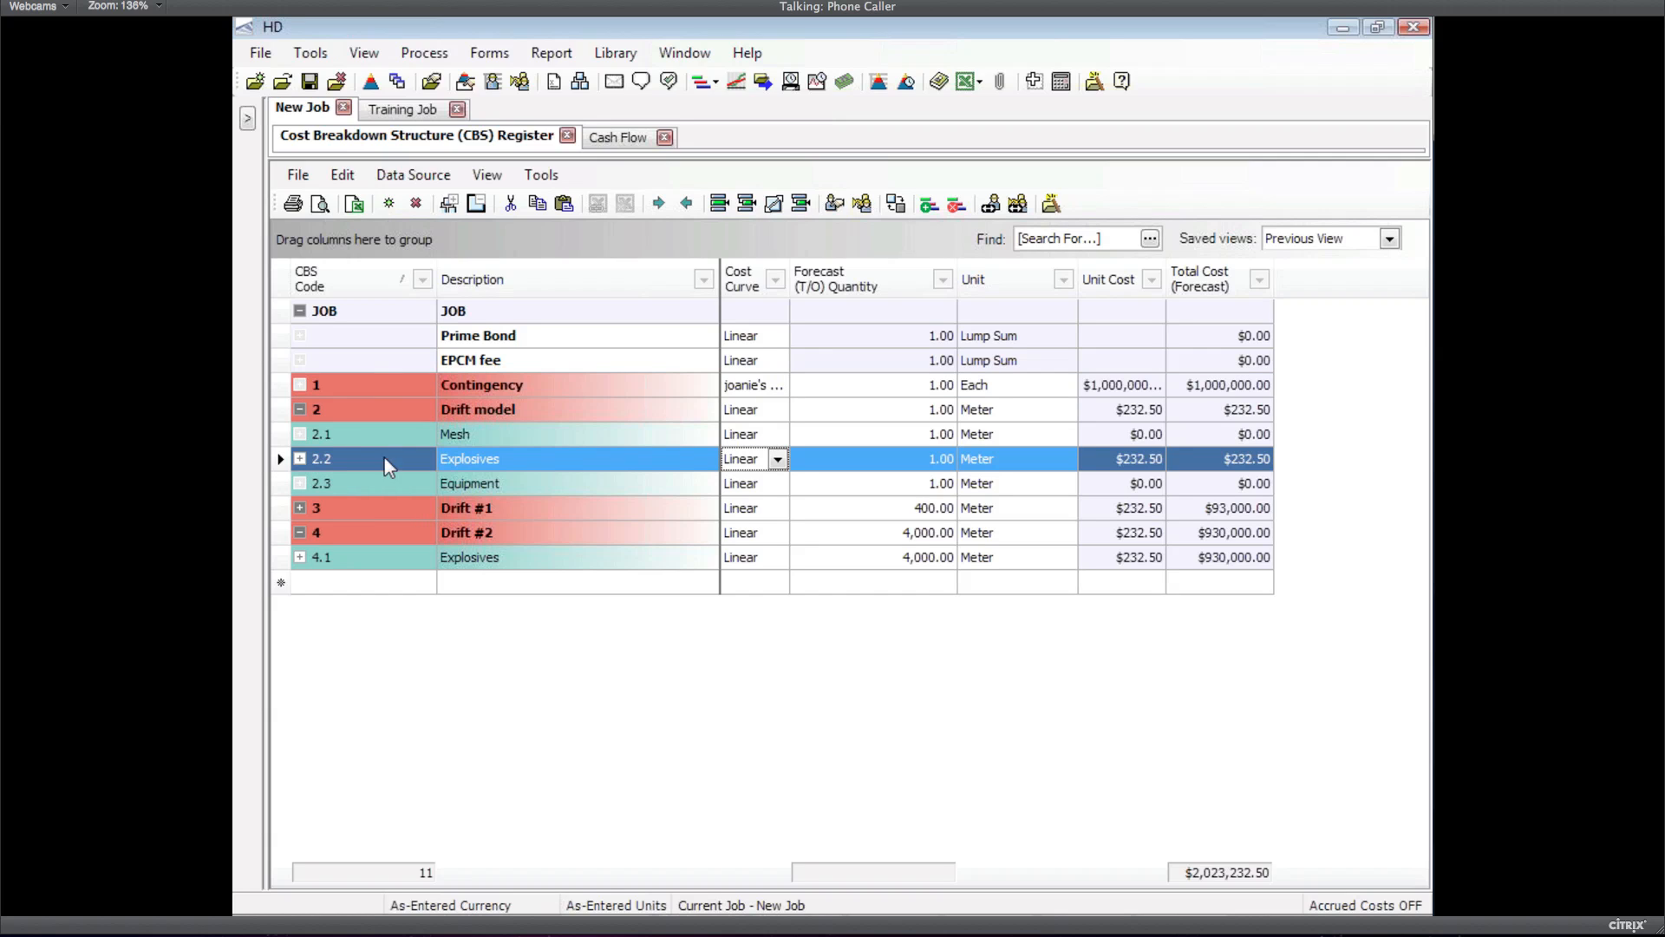
click(299, 460)
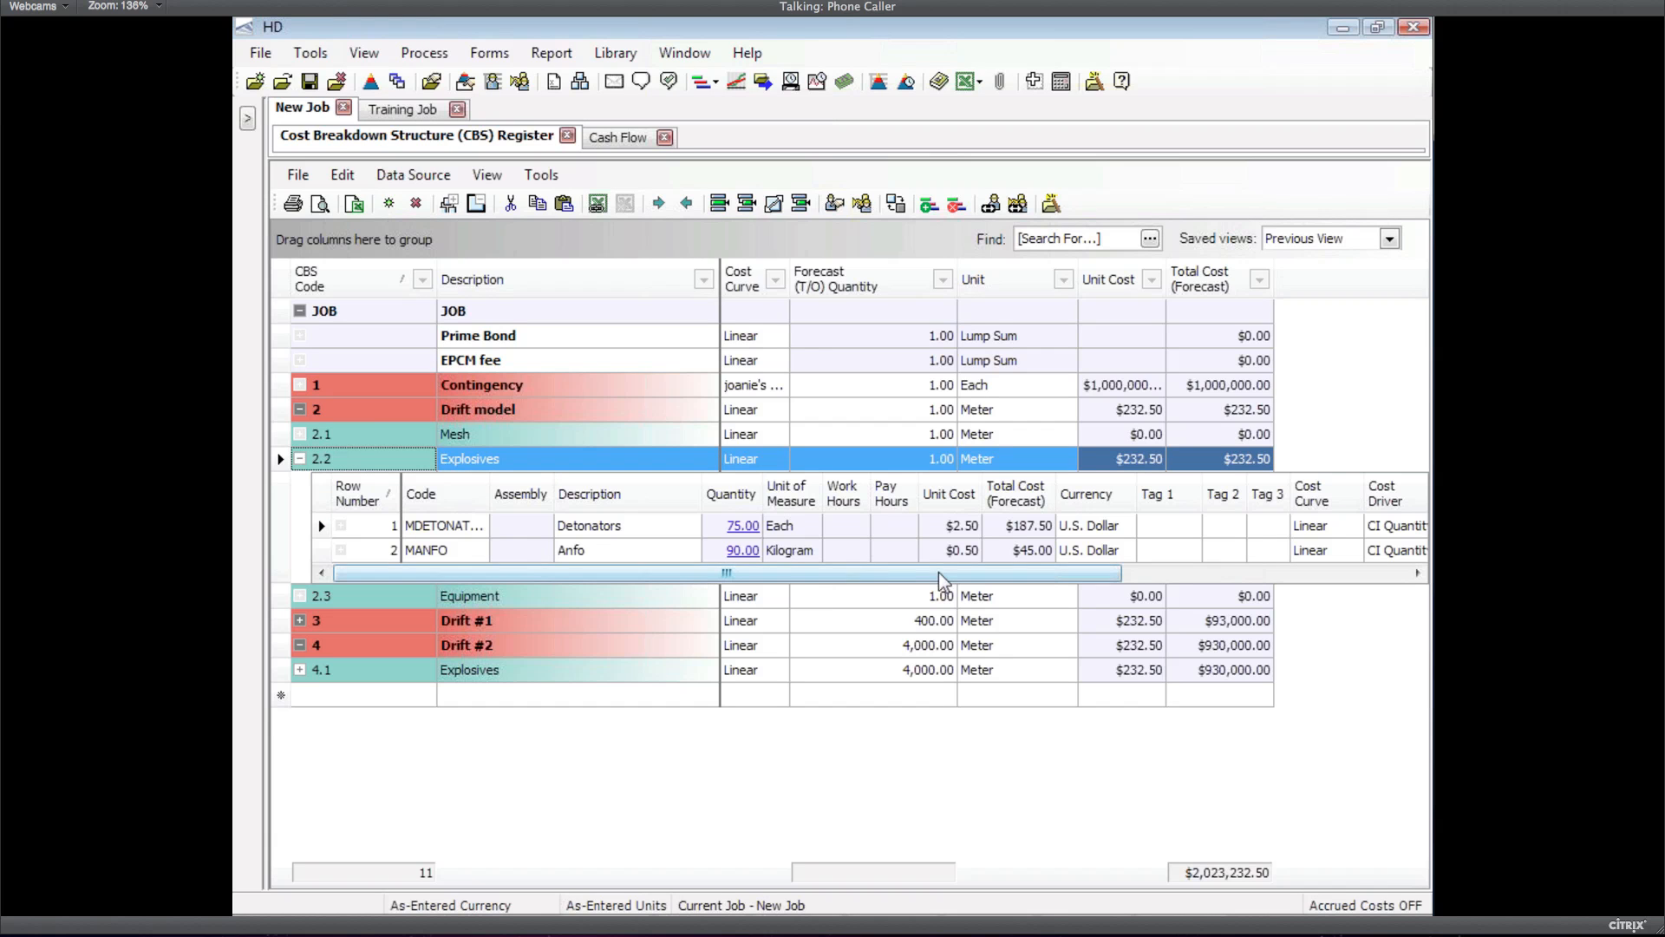
mouse_move(719, 543)
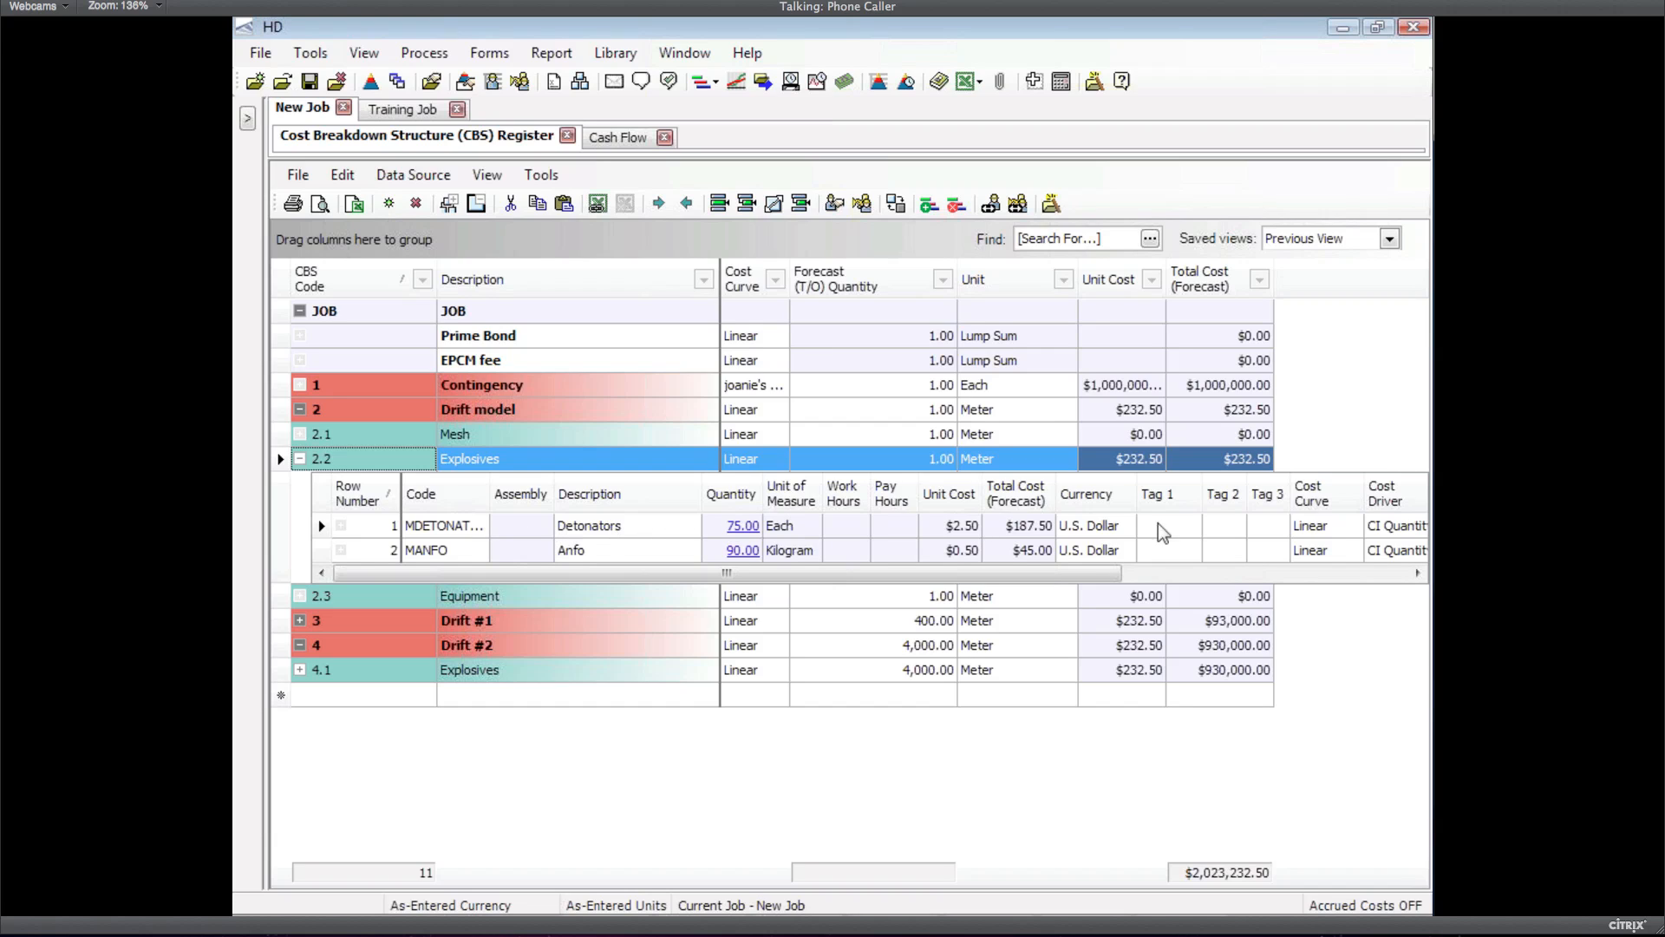
click(1322, 531)
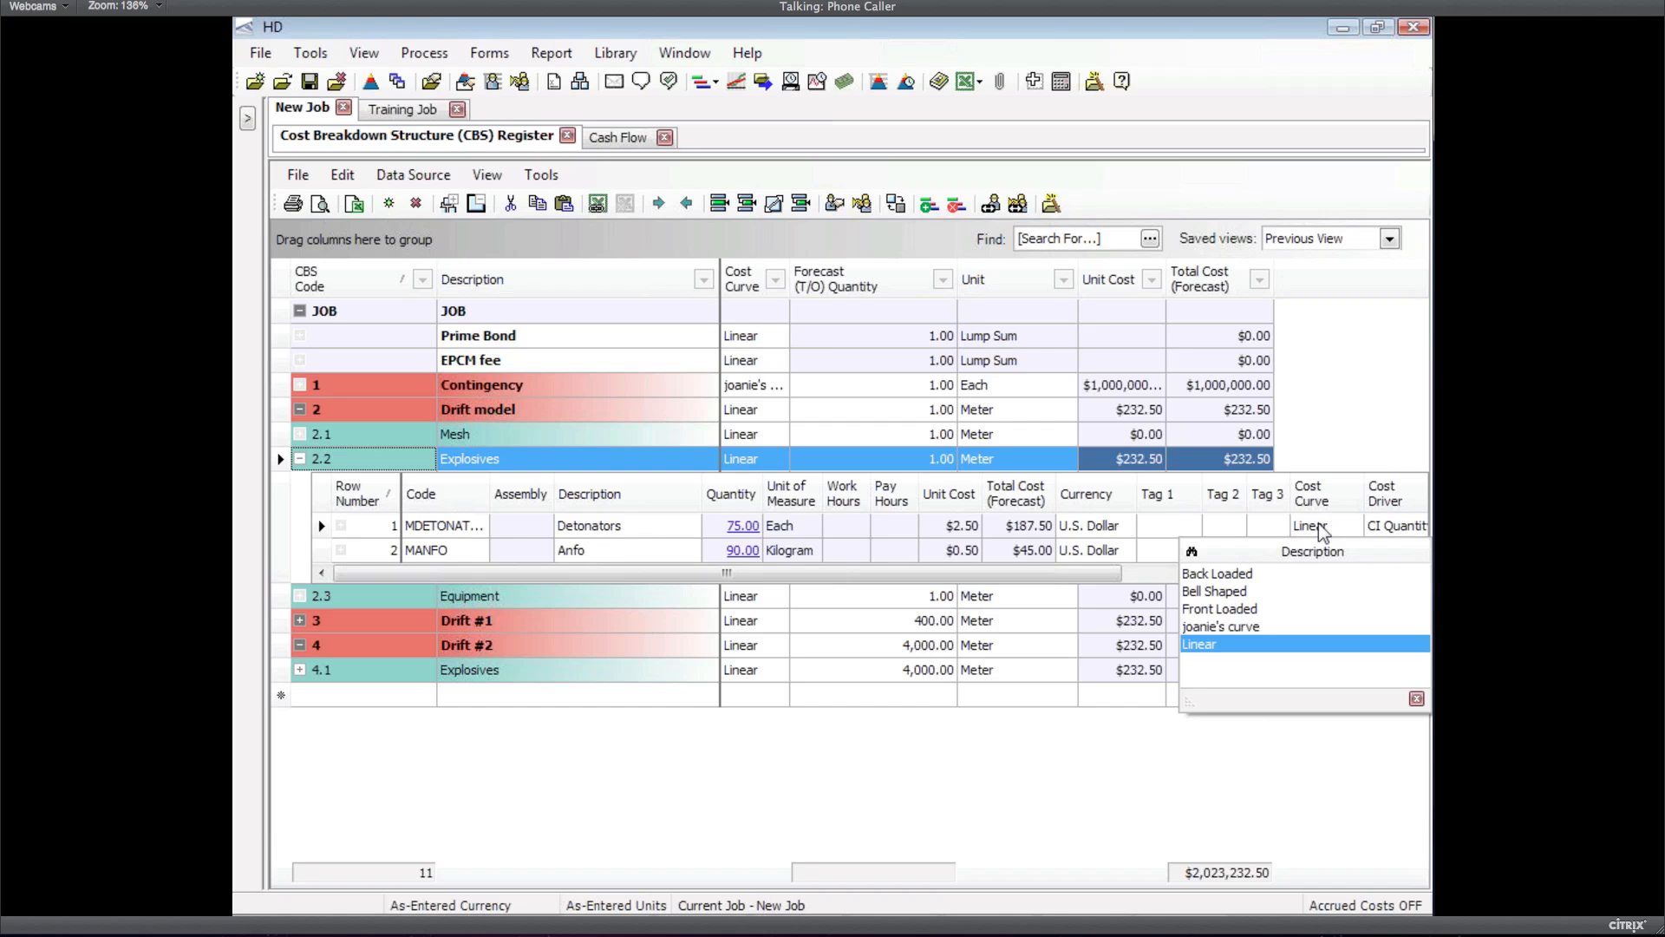
click(1220, 627)
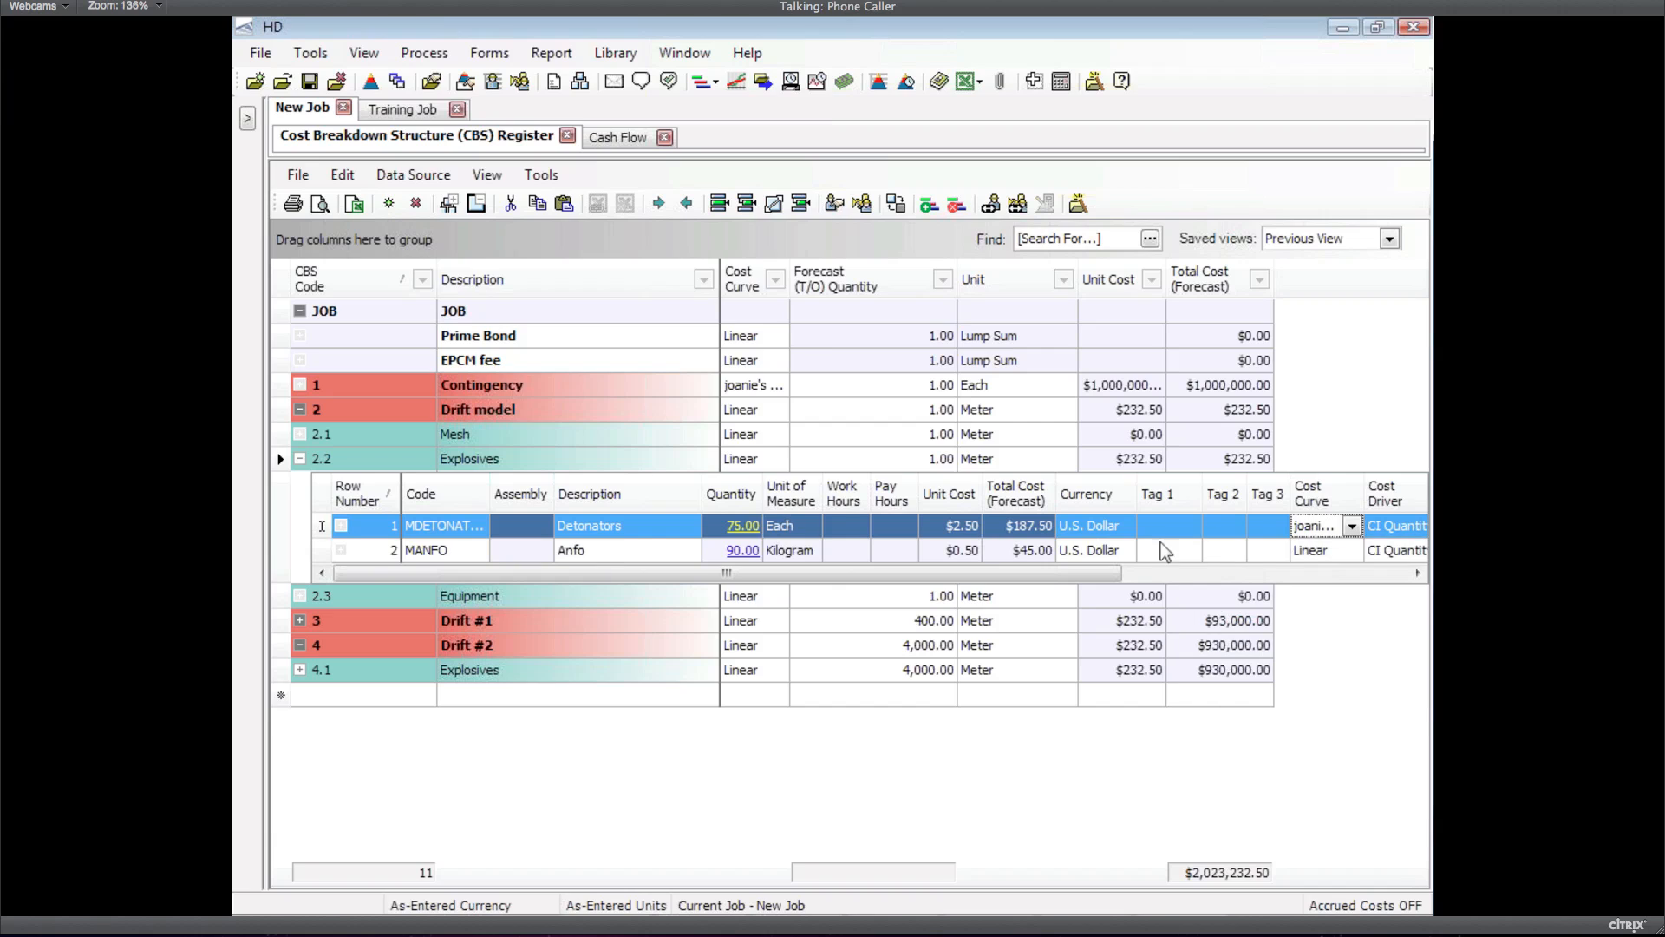
Assign joanie's curve to the Anfo resource as well
click(1308, 552)
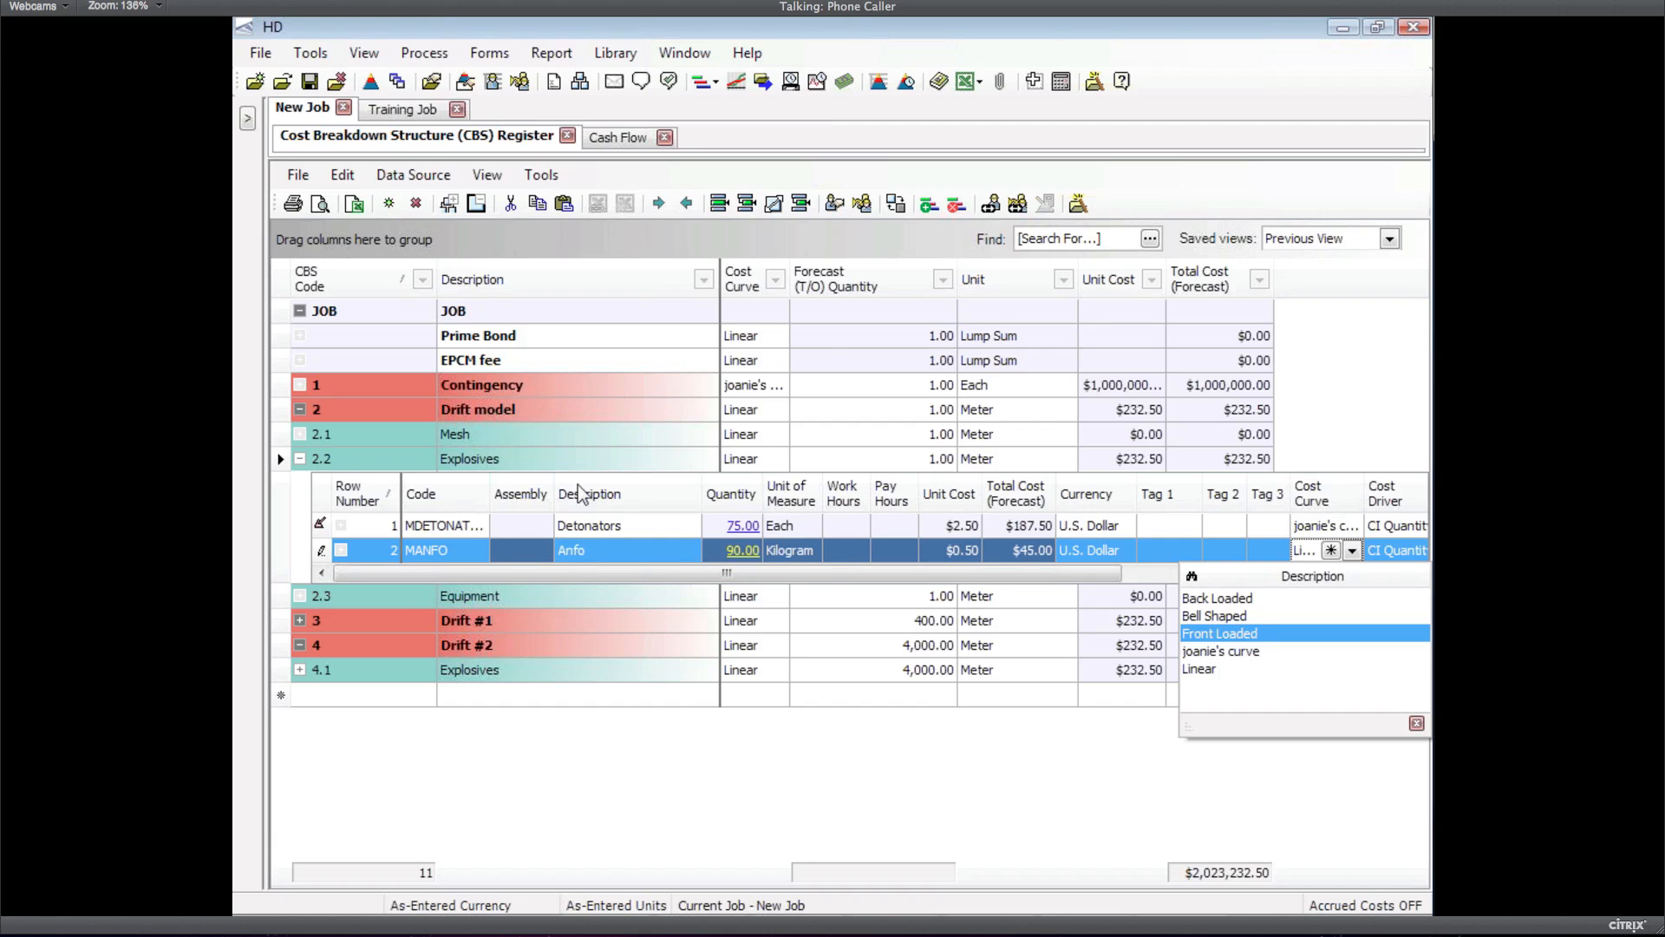
click(509, 55)
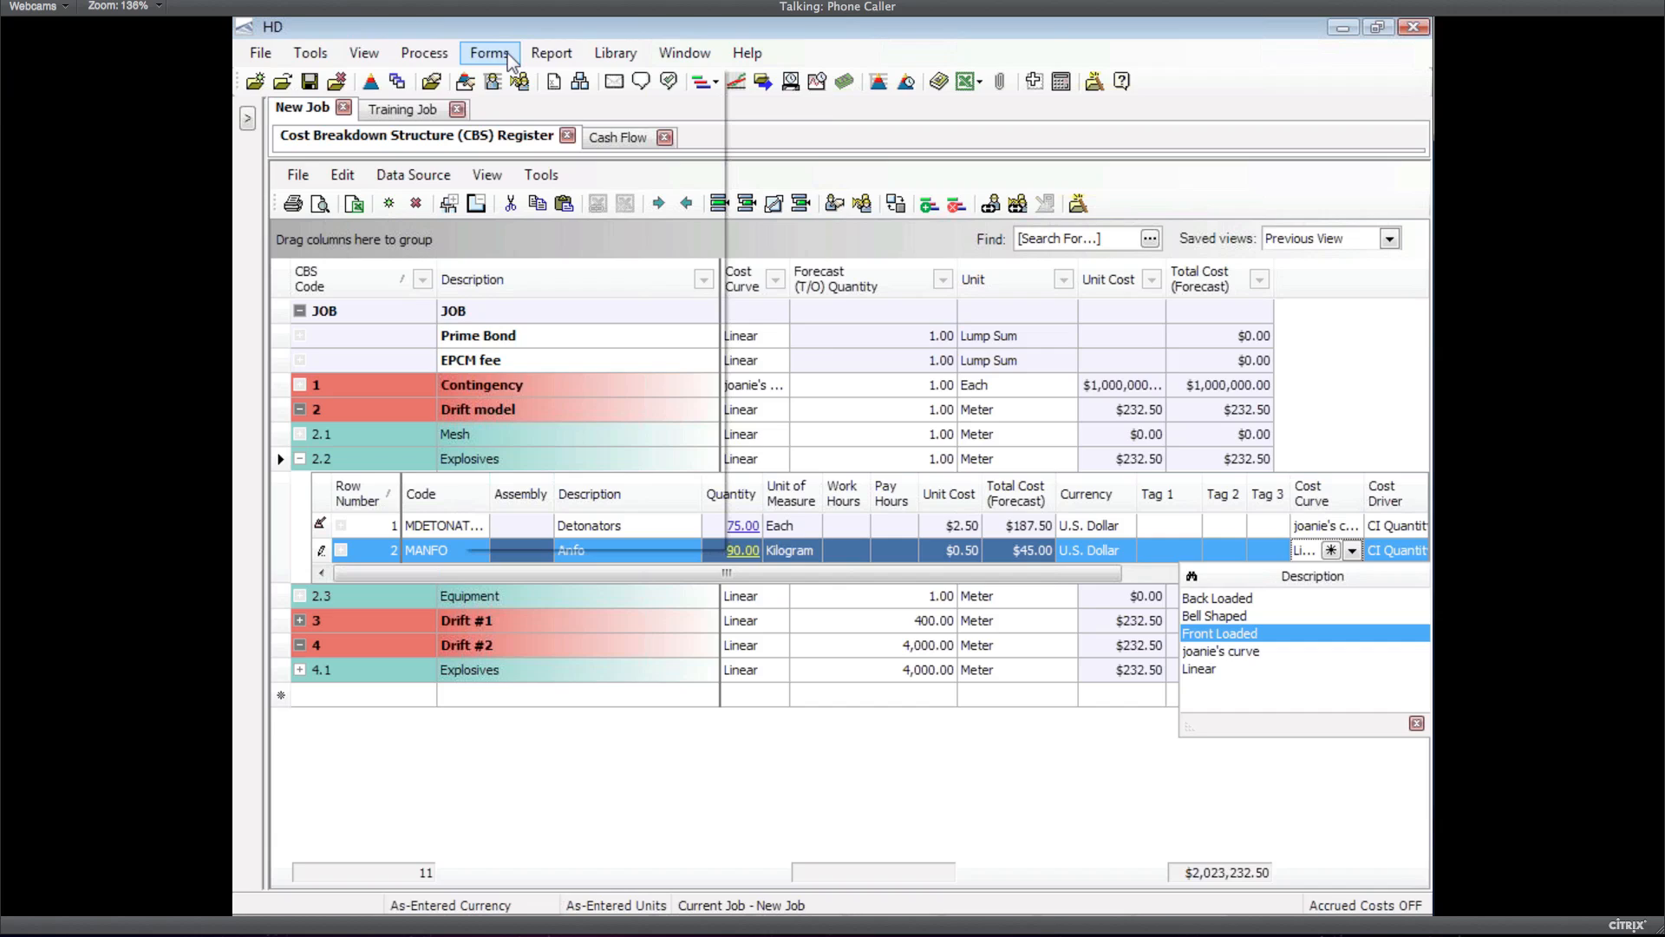
click(575, 550)
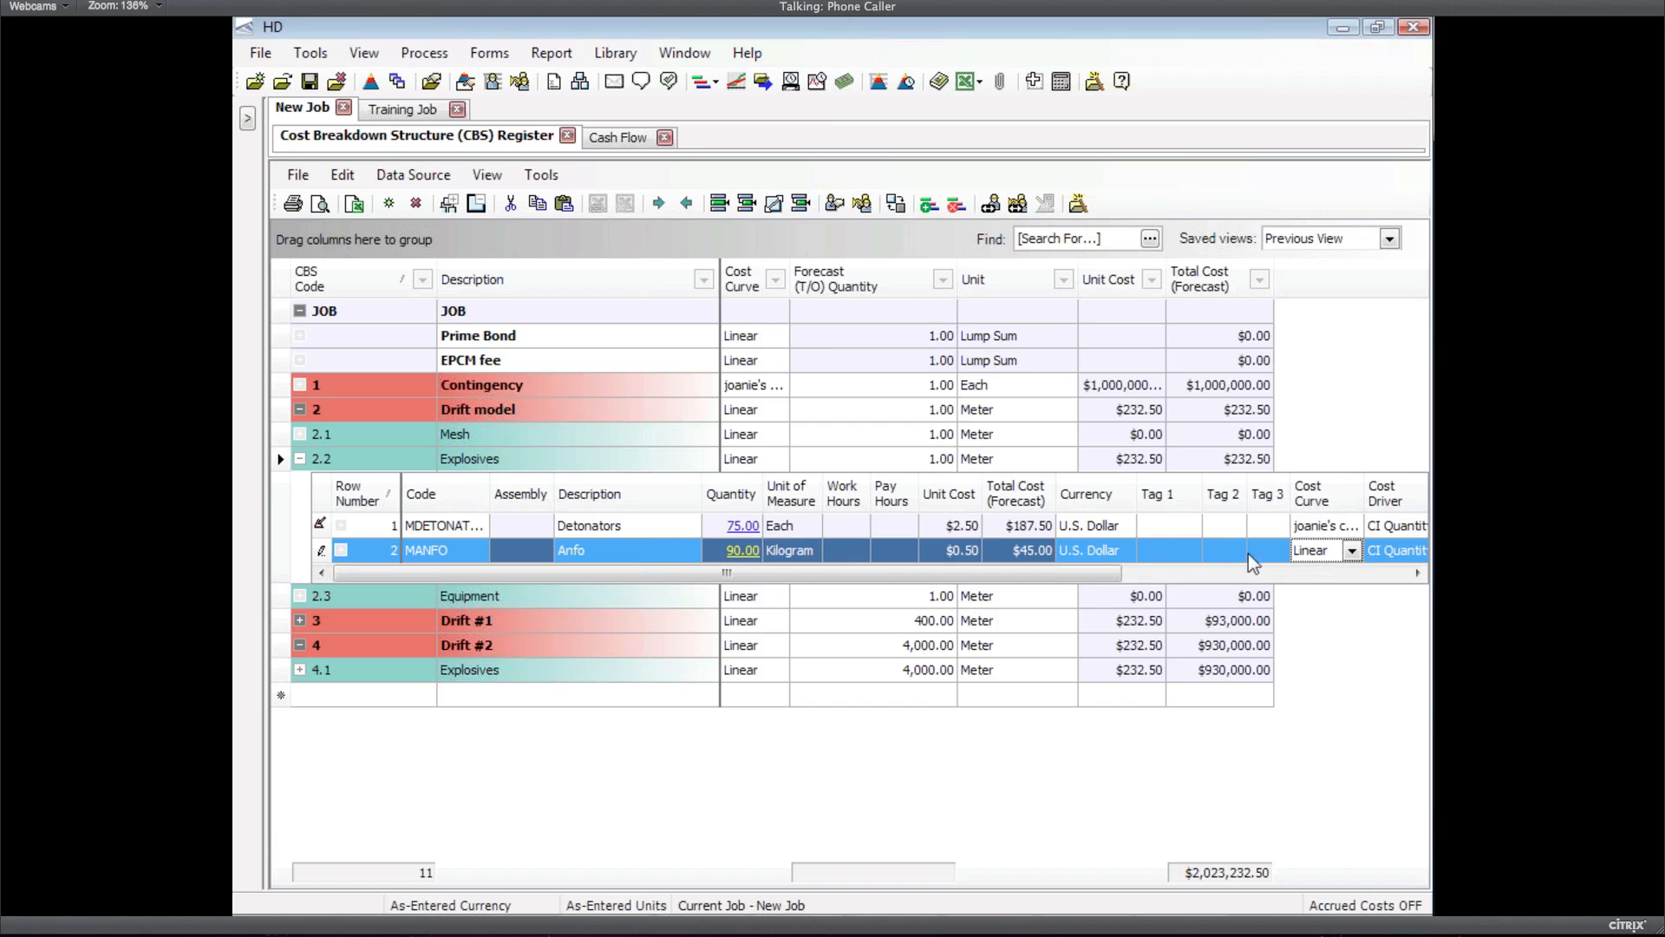
click(1352, 552)
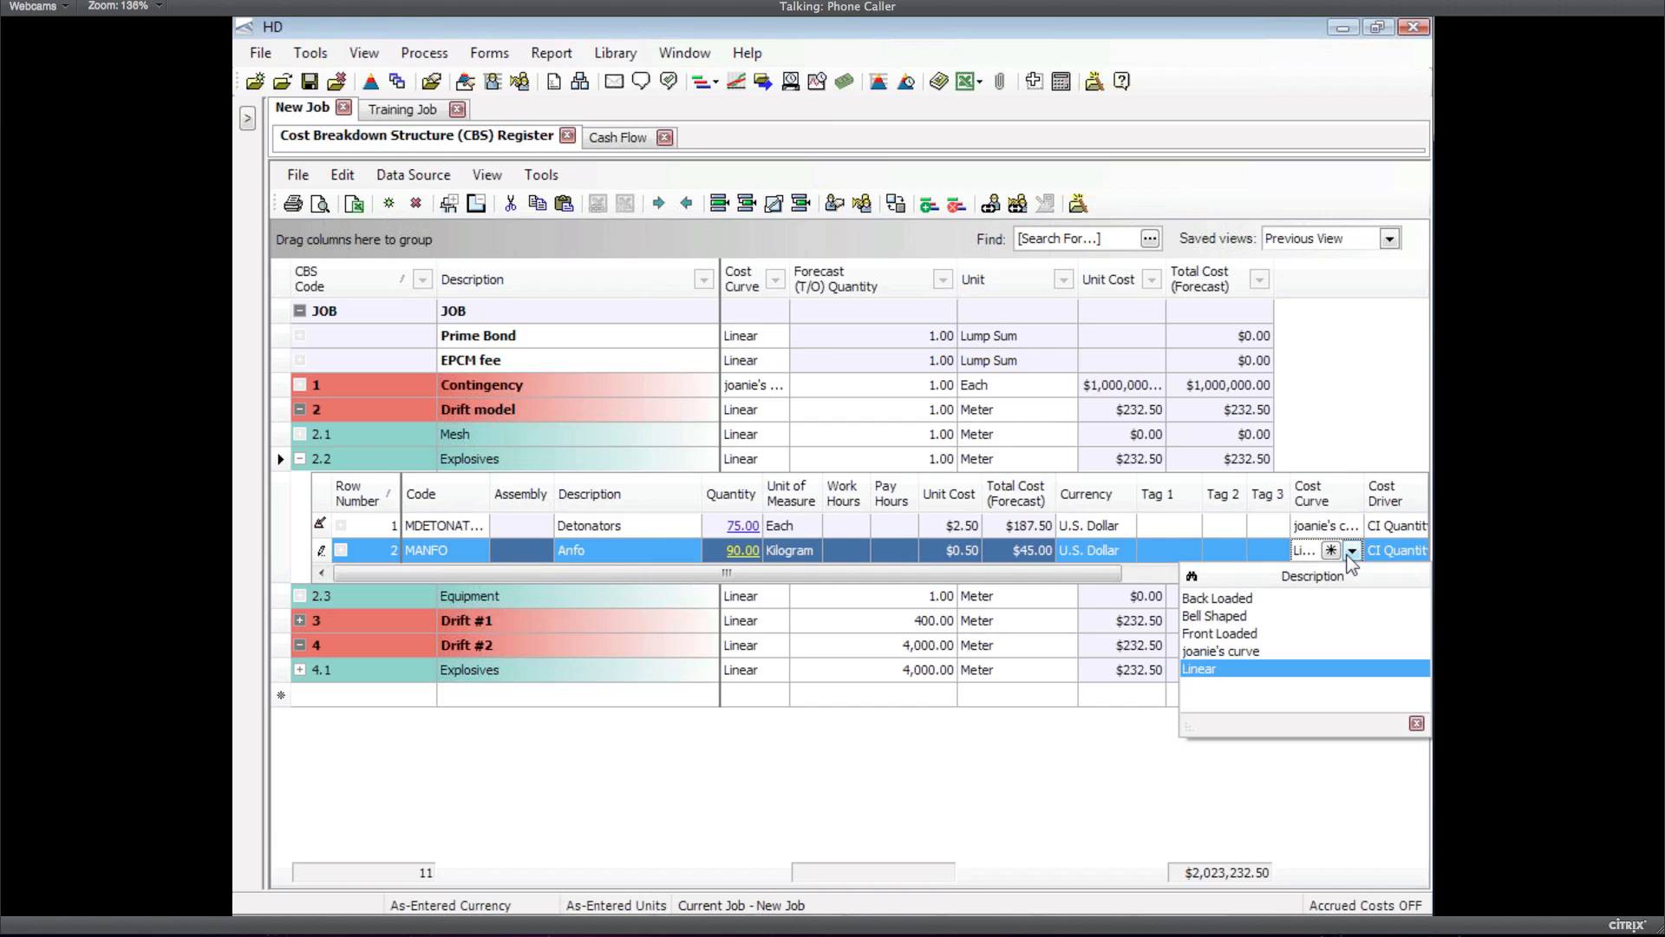
click(1236, 650)
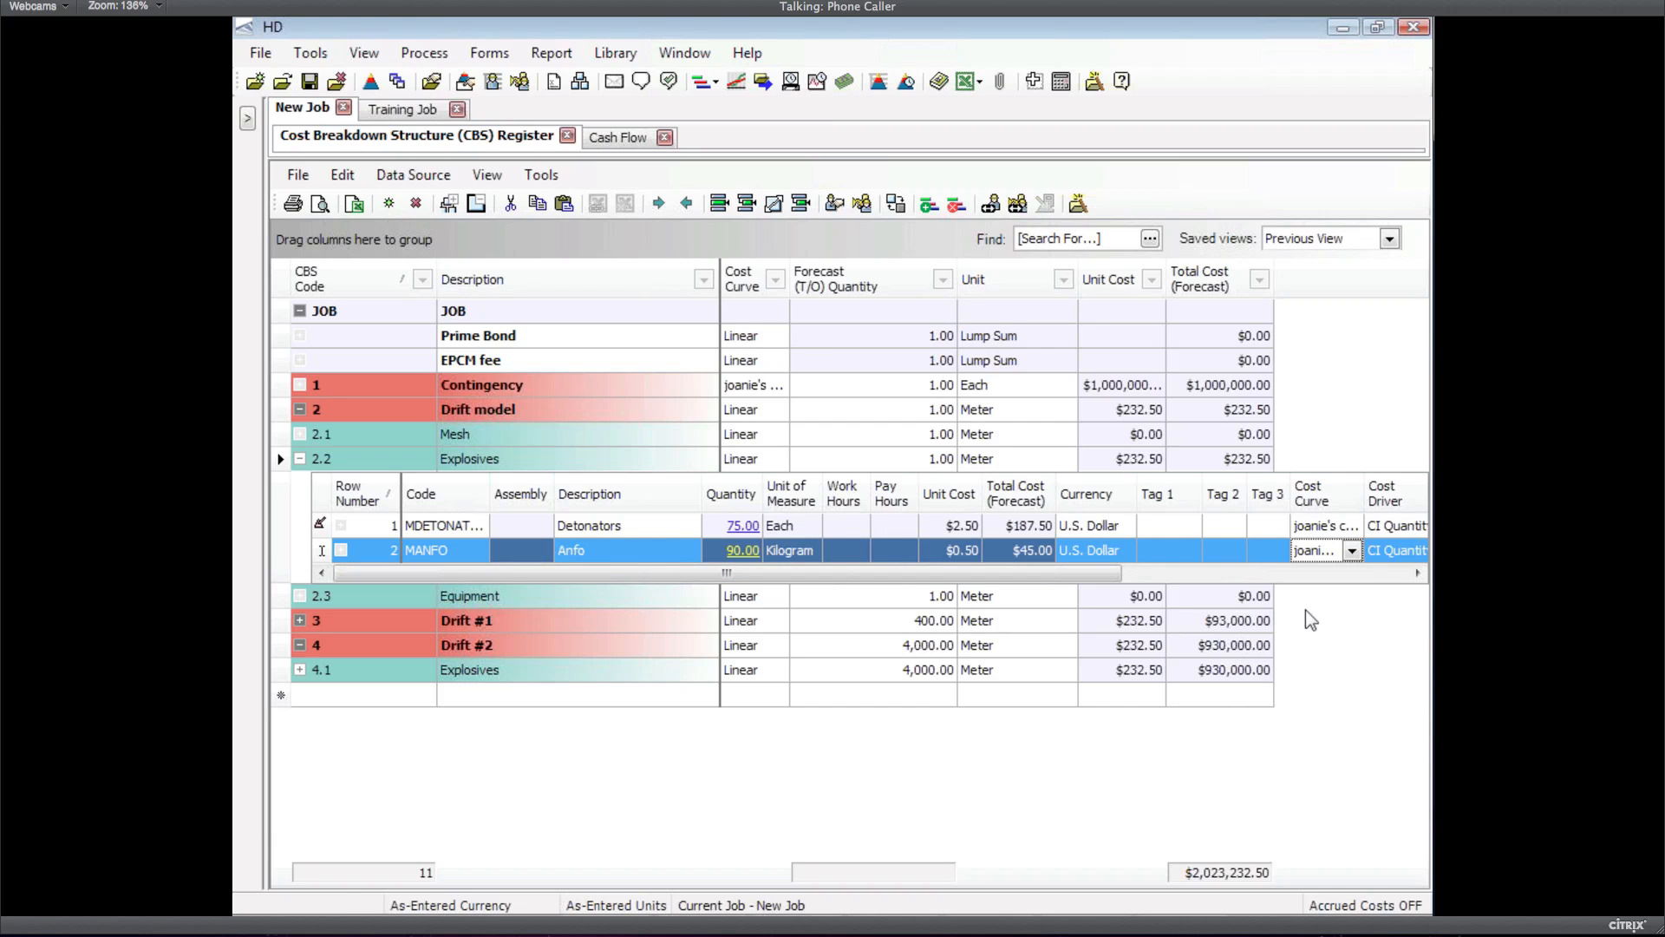
key(Up)
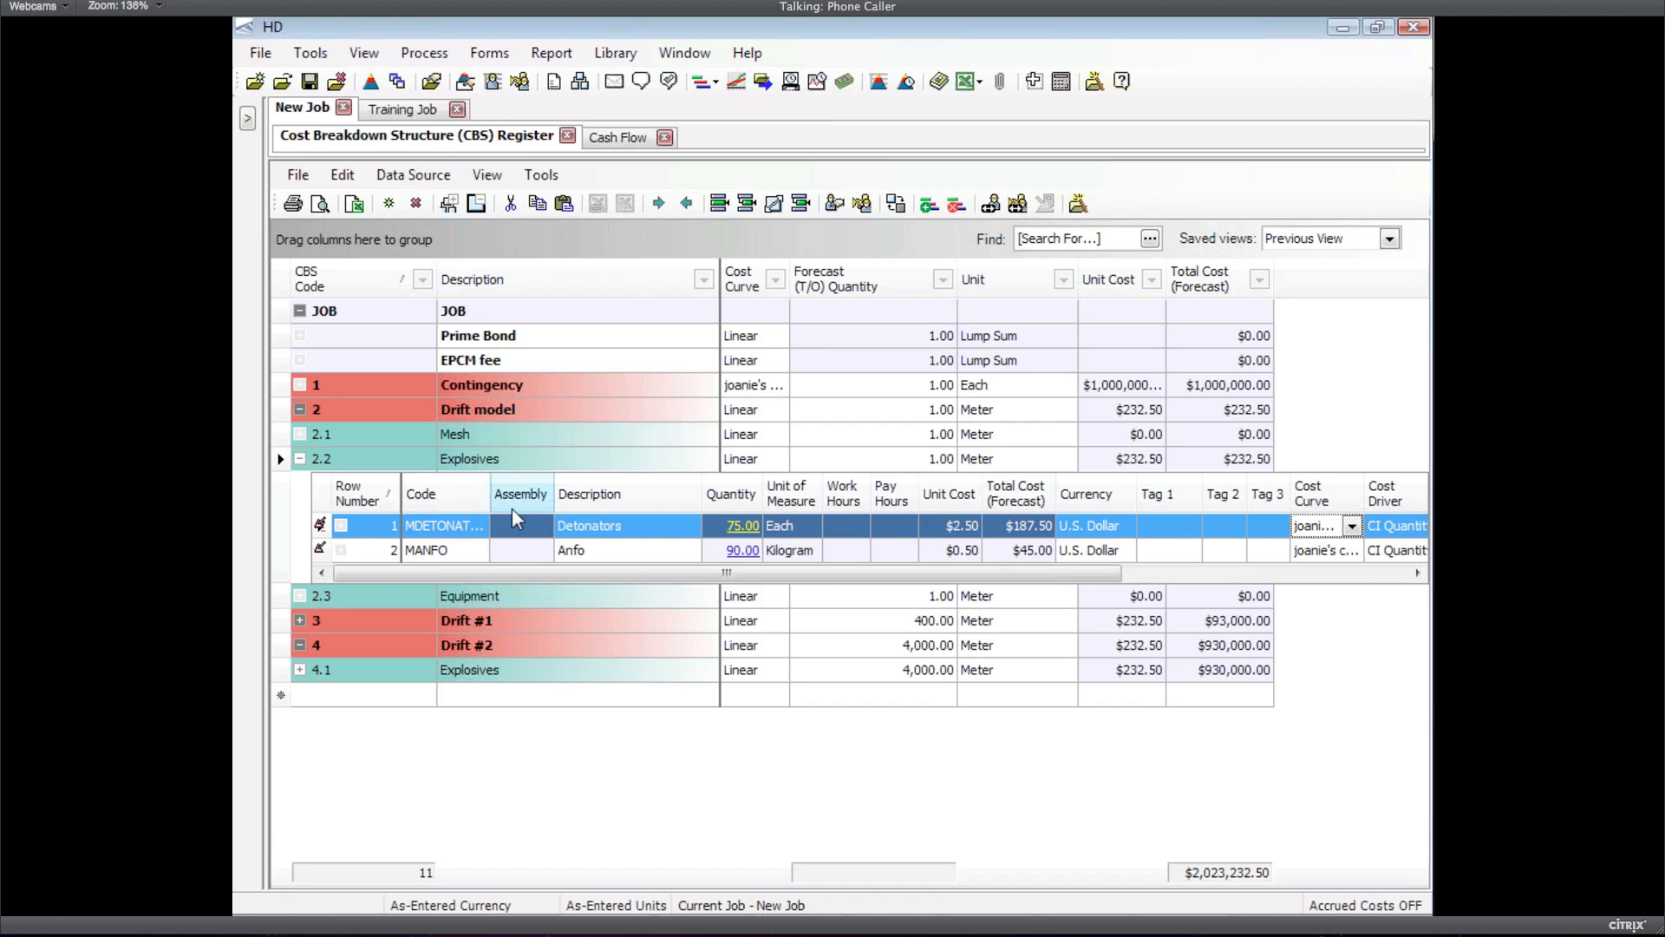
click(282, 464)
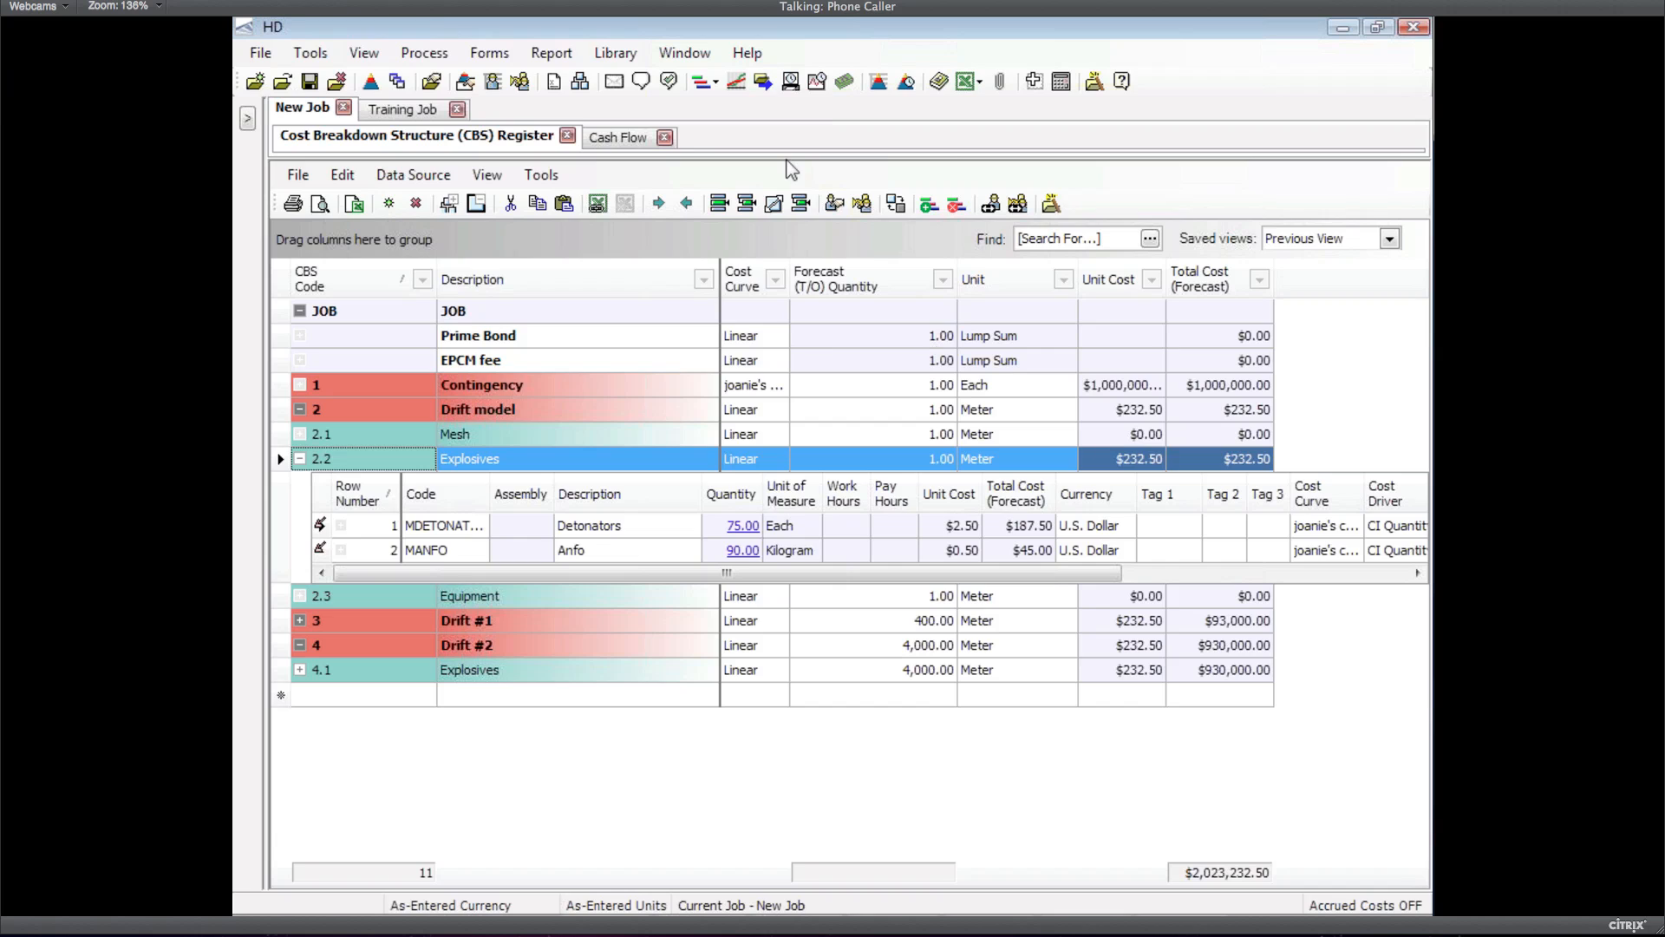
click(493, 54)
Show the Foundation Setup Data Register's Cost Curves list, including joanie's curve
click(494, 55)
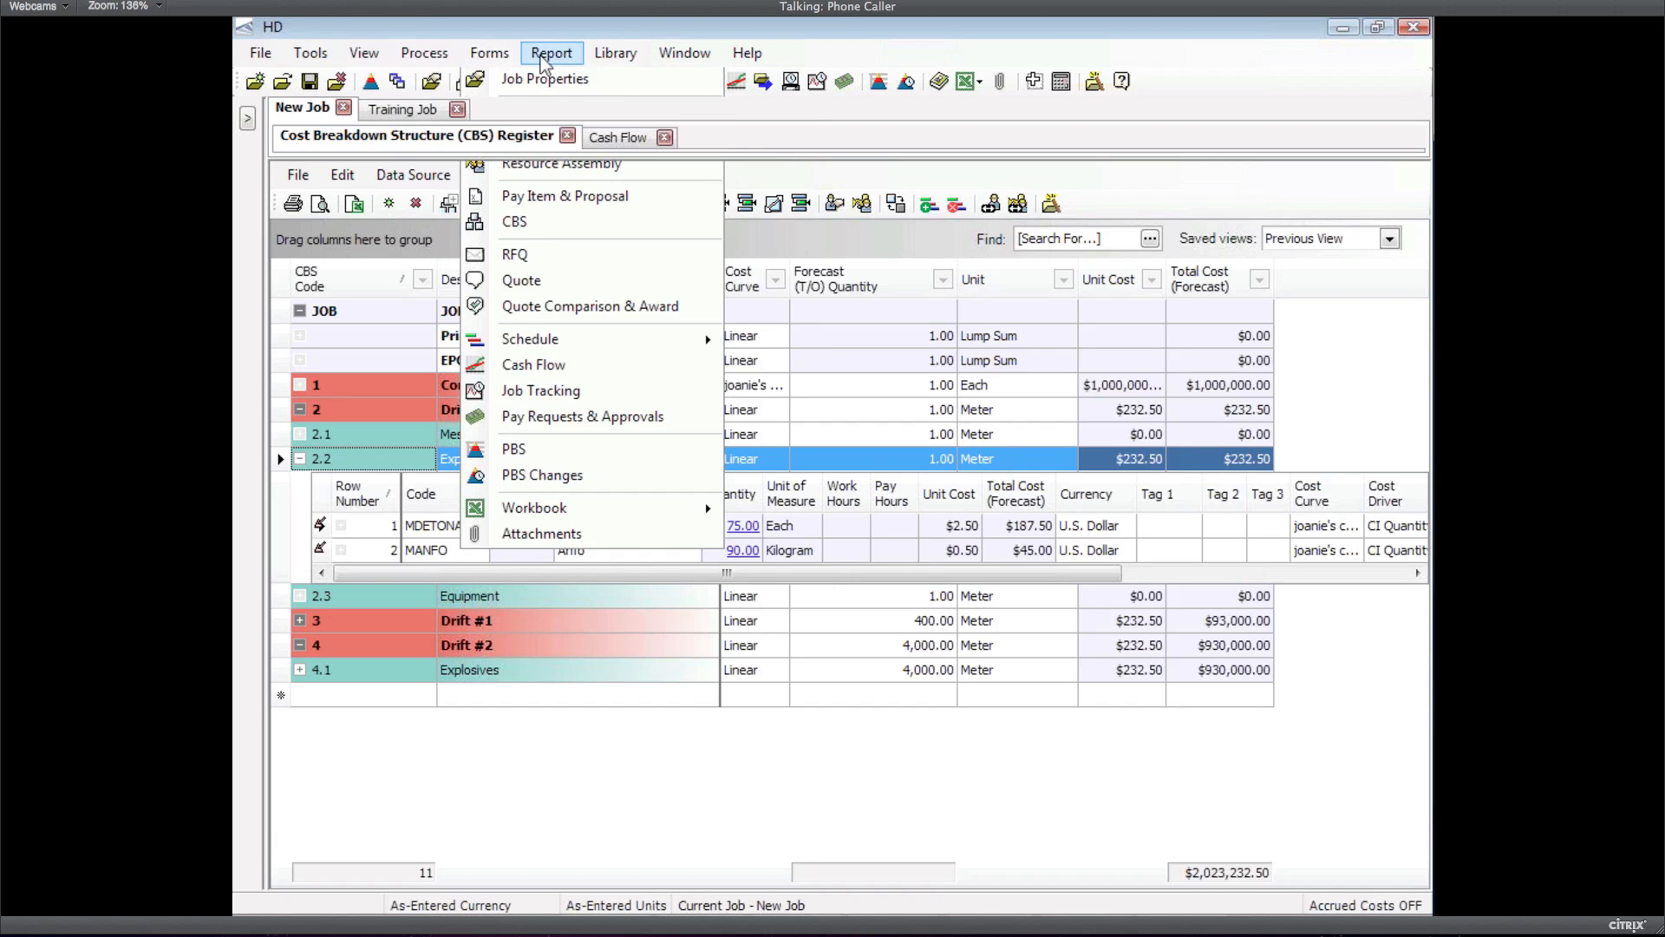
click(608, 55)
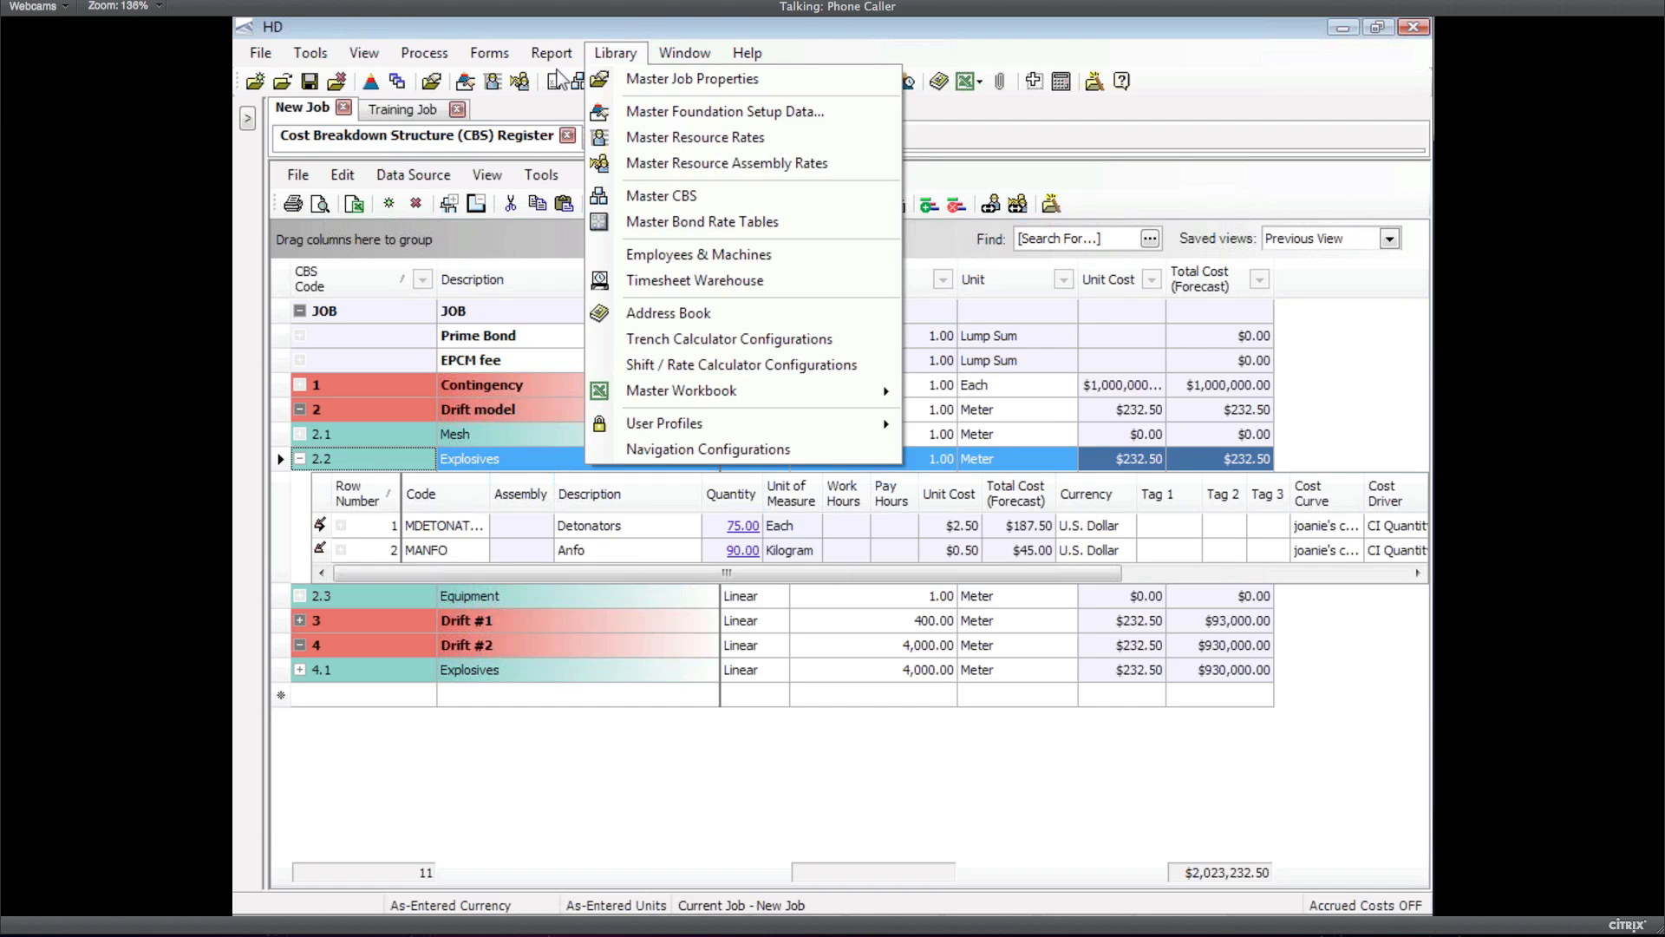
mouse_move(488, 59)
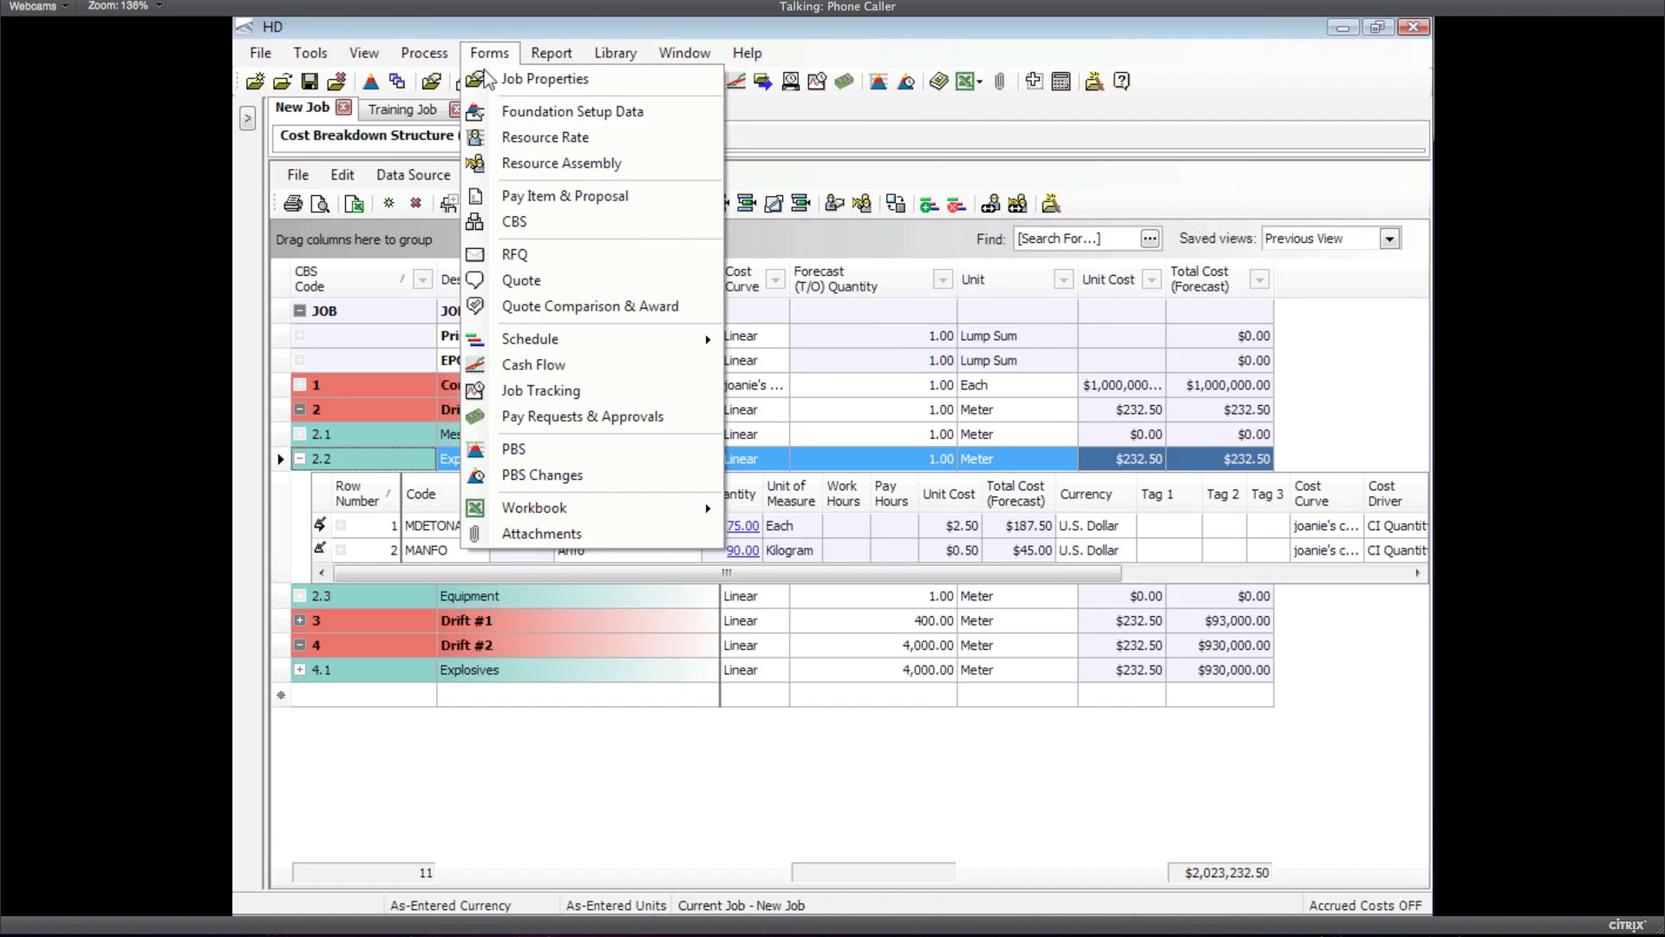
click(570, 113)
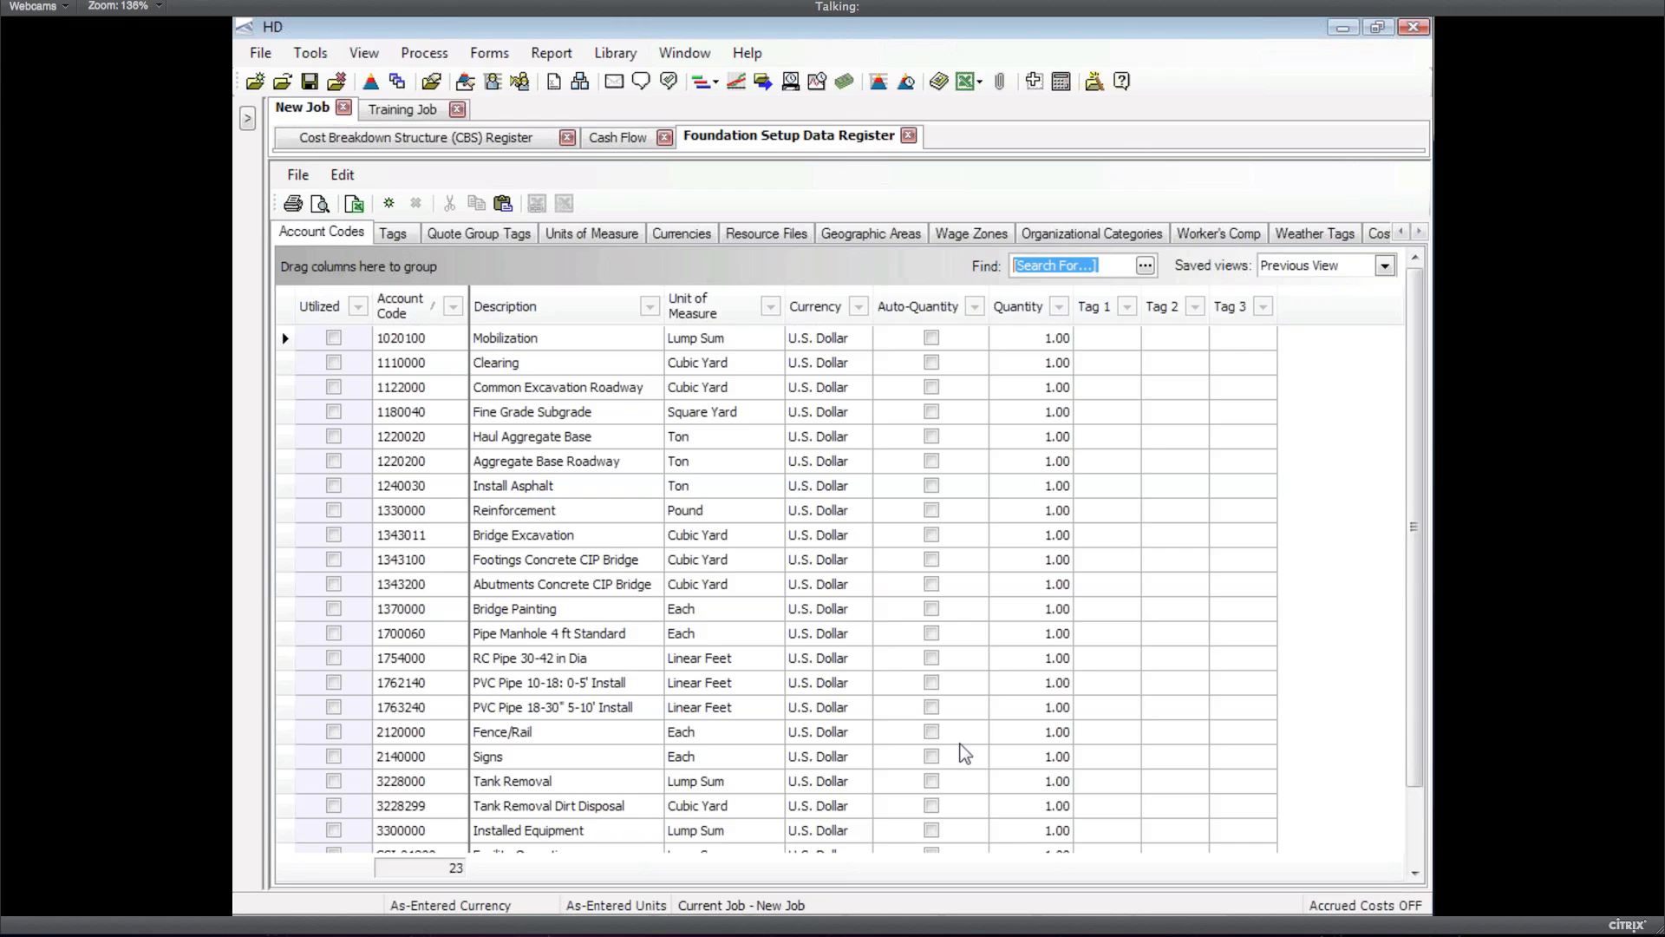
click(1328, 231)
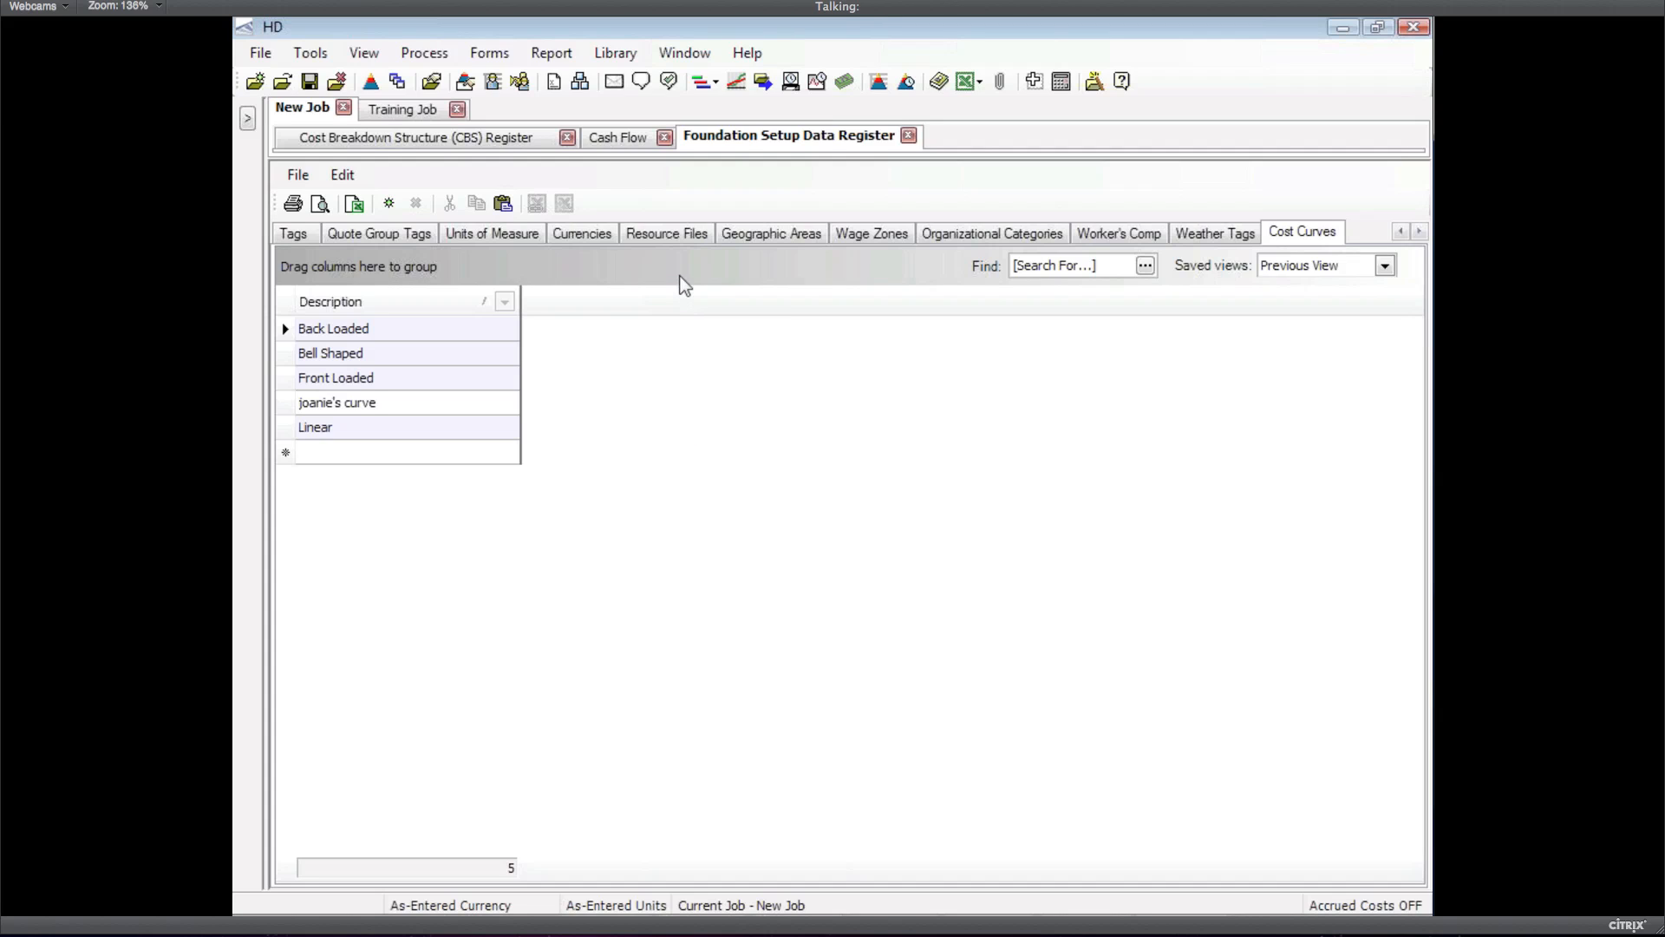
Close Foundation Setup Data, collapse Explosives 2.2, and switch to the PowerPoint slide show
click(908, 137)
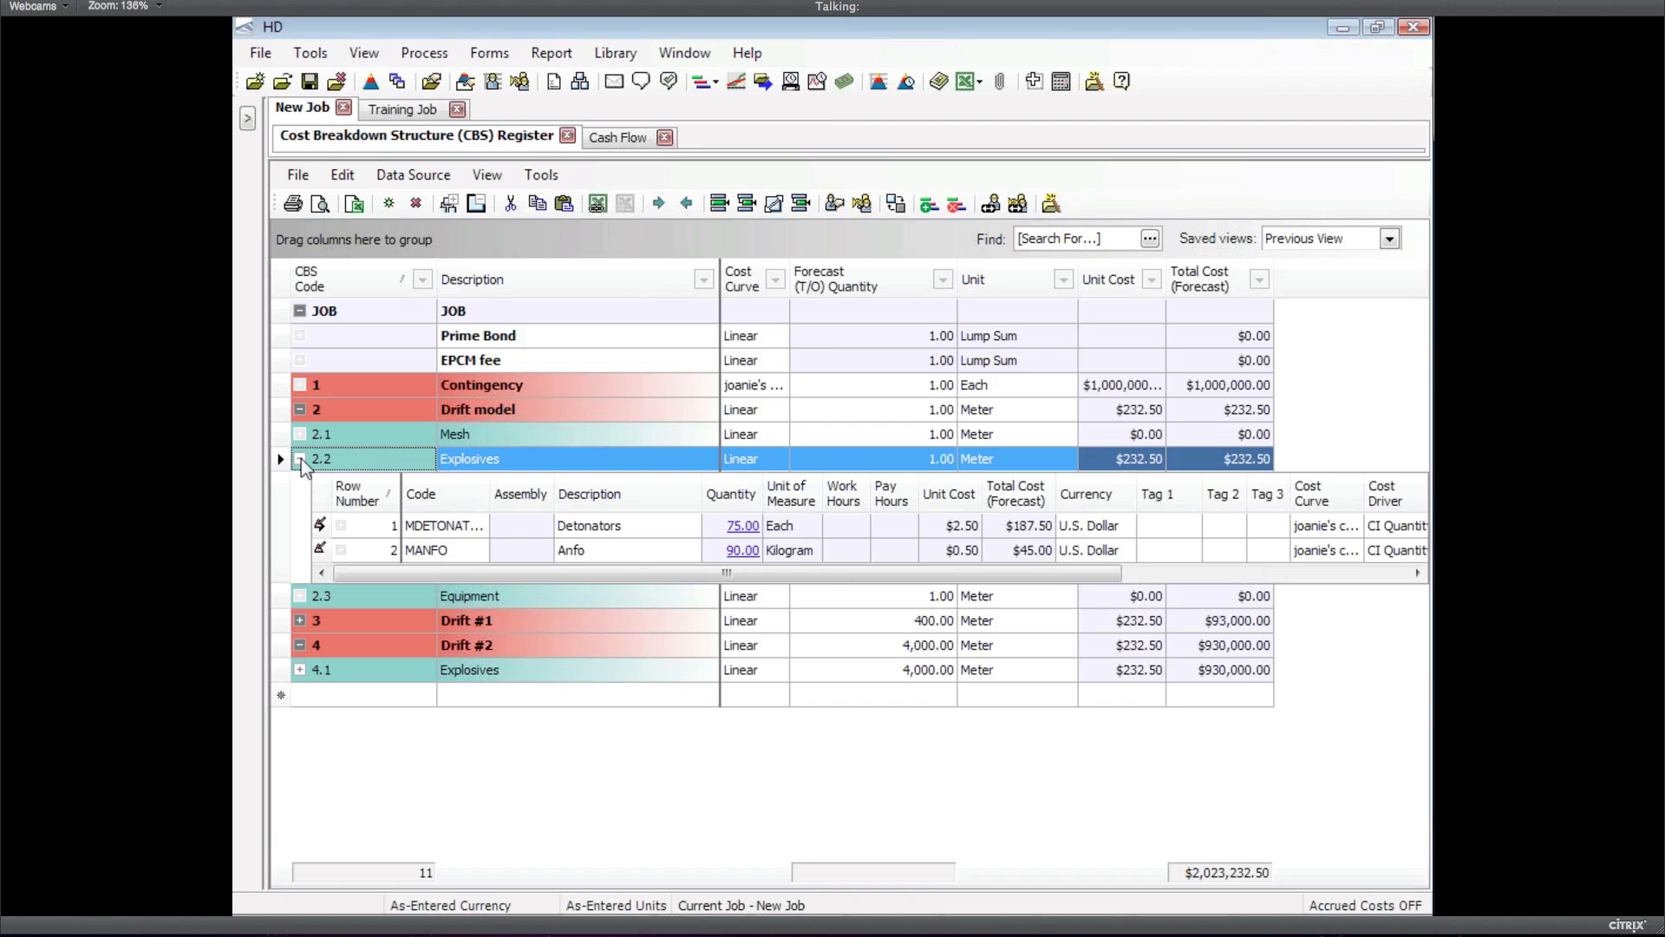
click(300, 458)
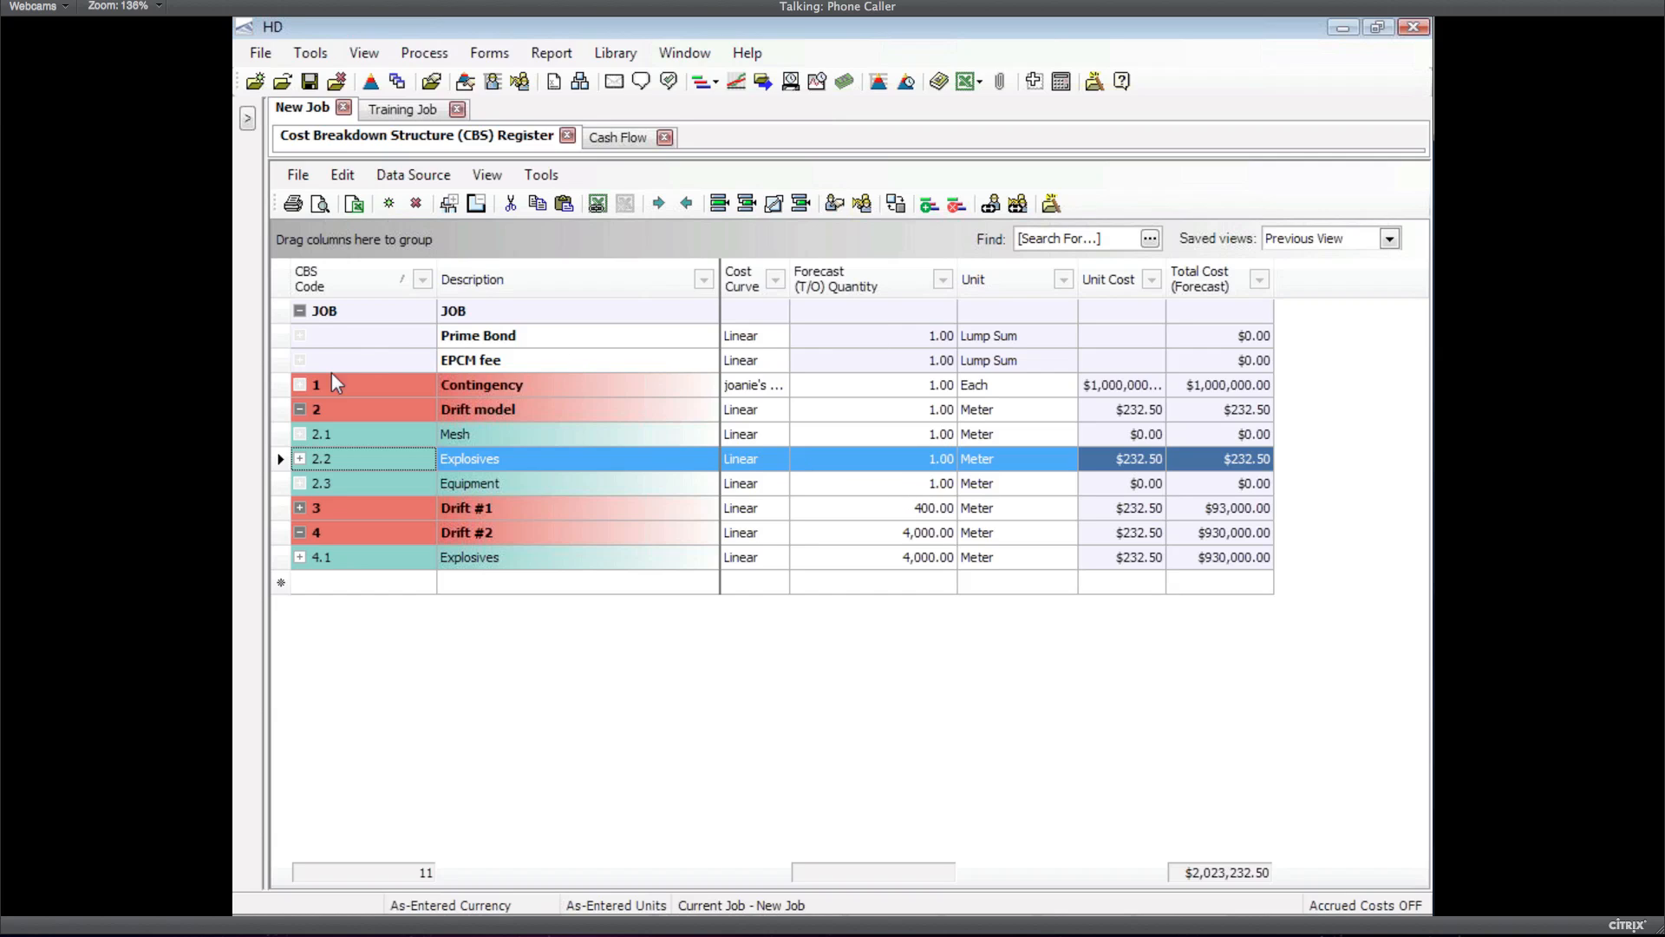
click(277, 361)
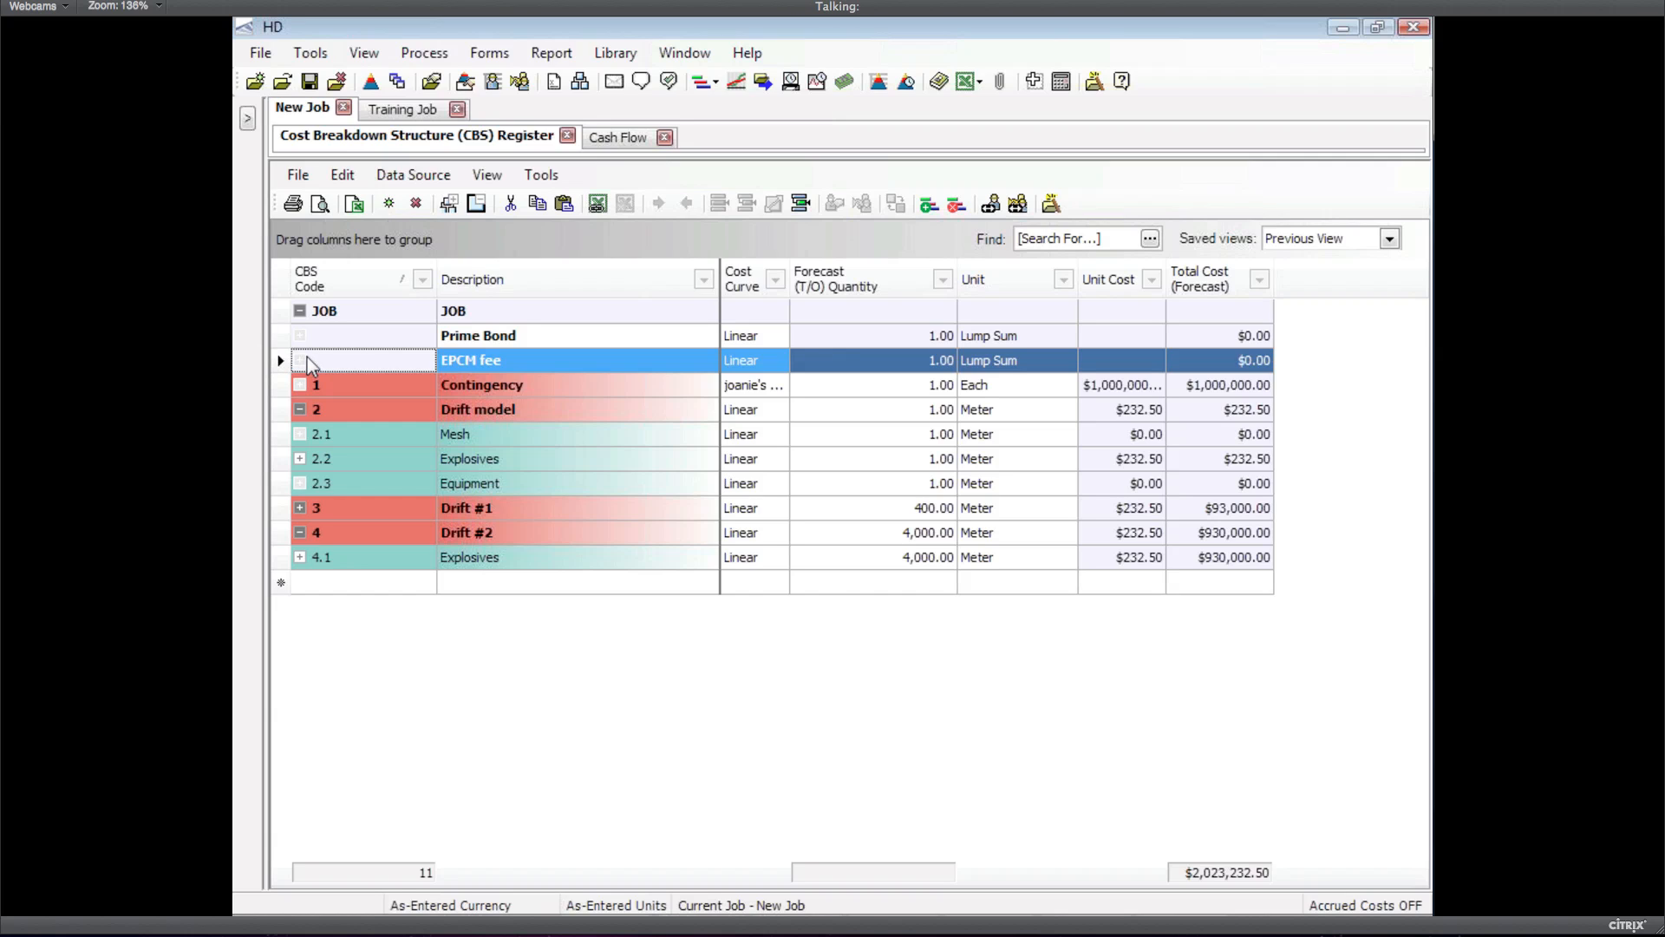
key(alt+Tab)
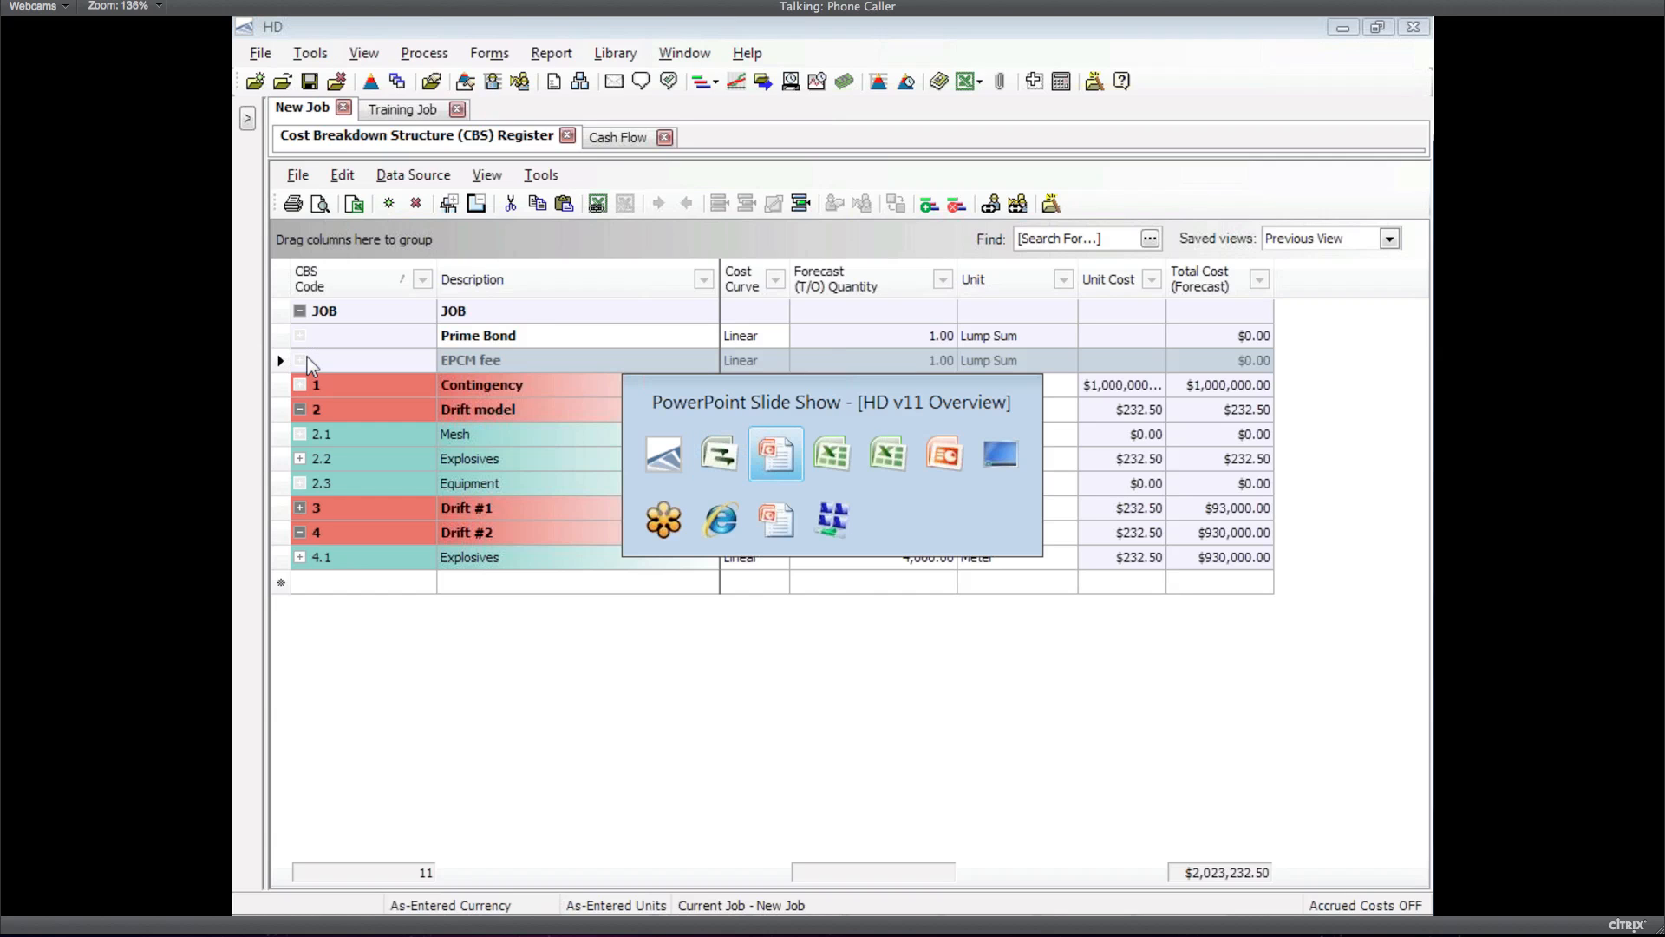
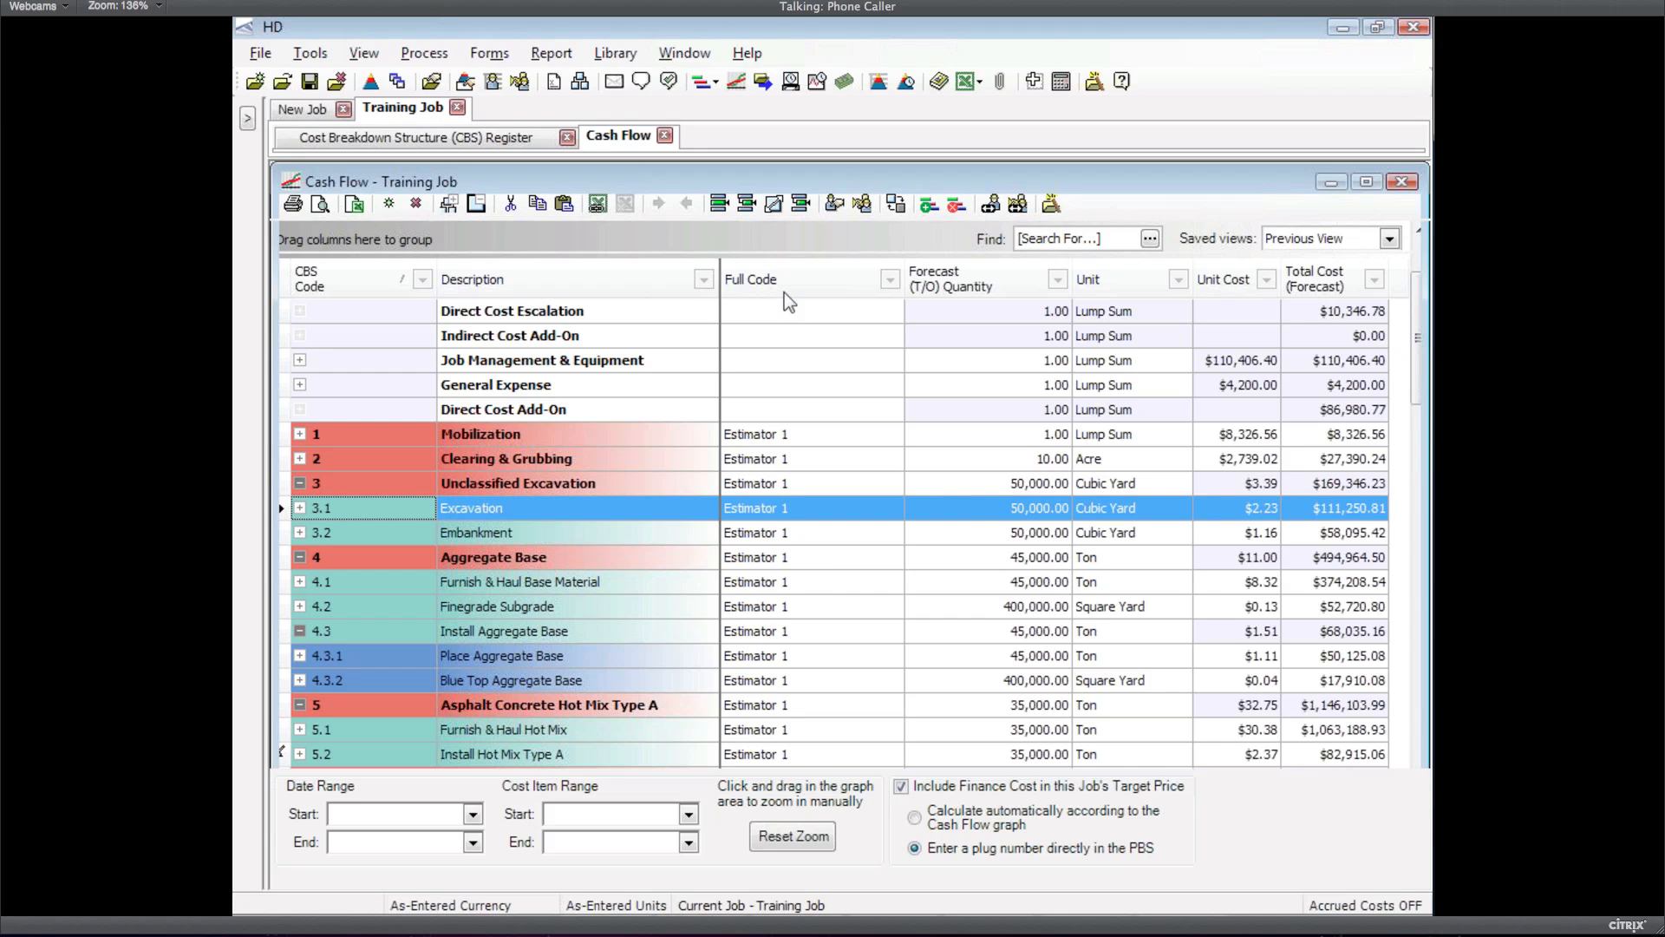
Review the Training Job's properties, then bring up the Cash Flow Display Settings (Year, Total Cost Forecast)
click(489, 55)
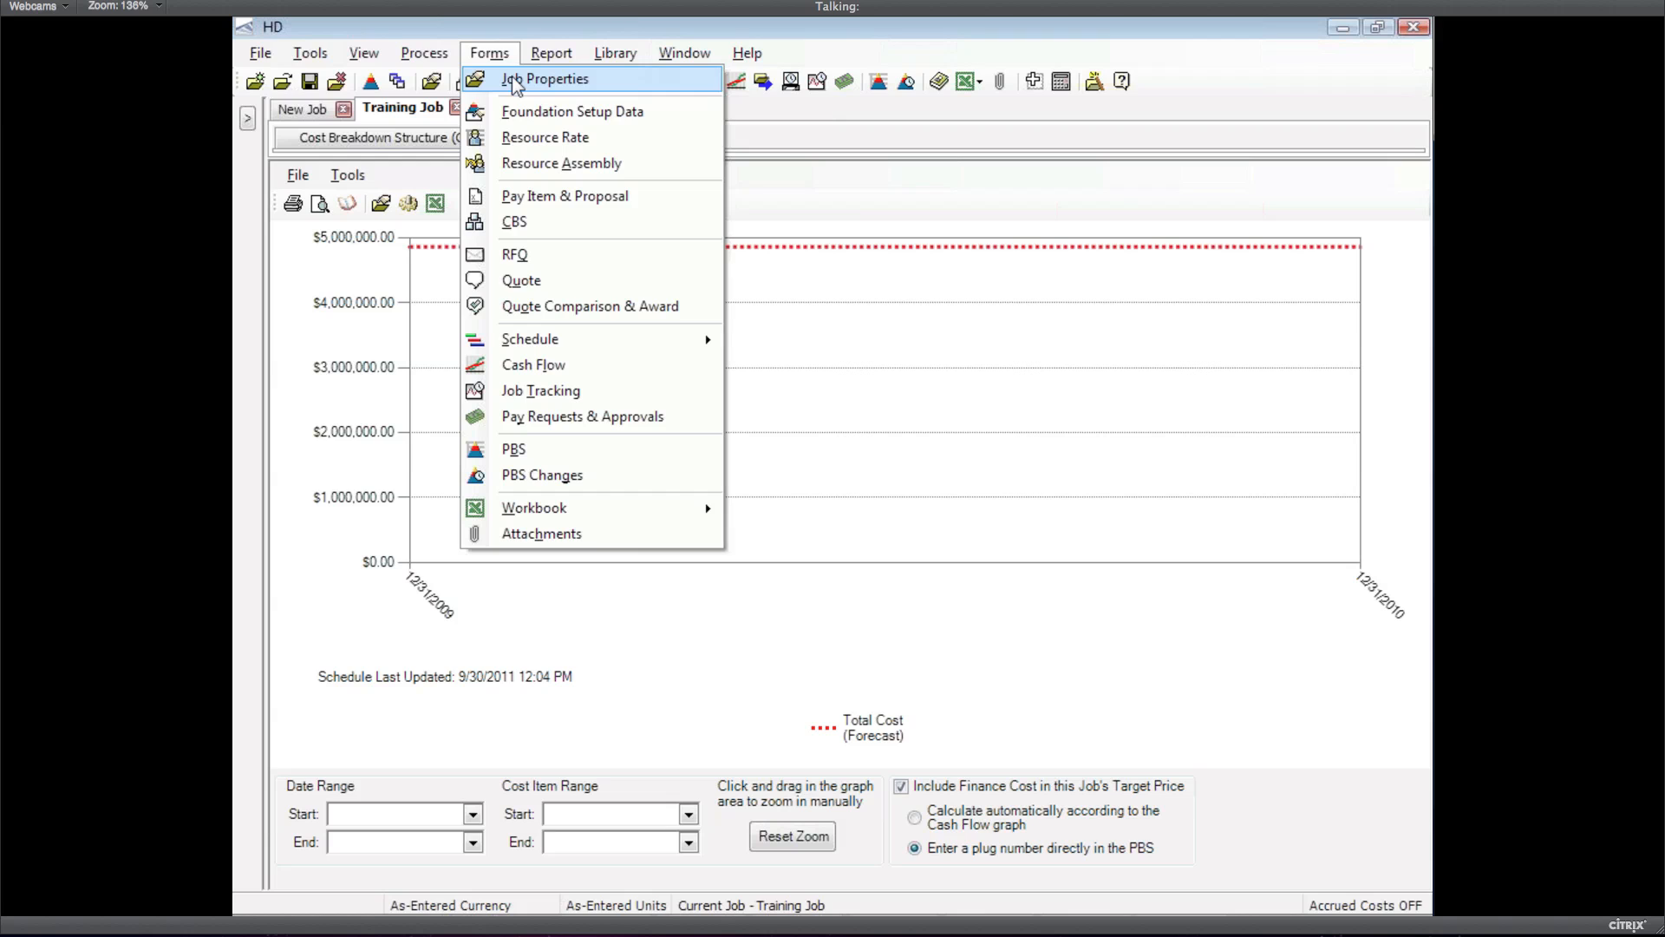
click(514, 80)
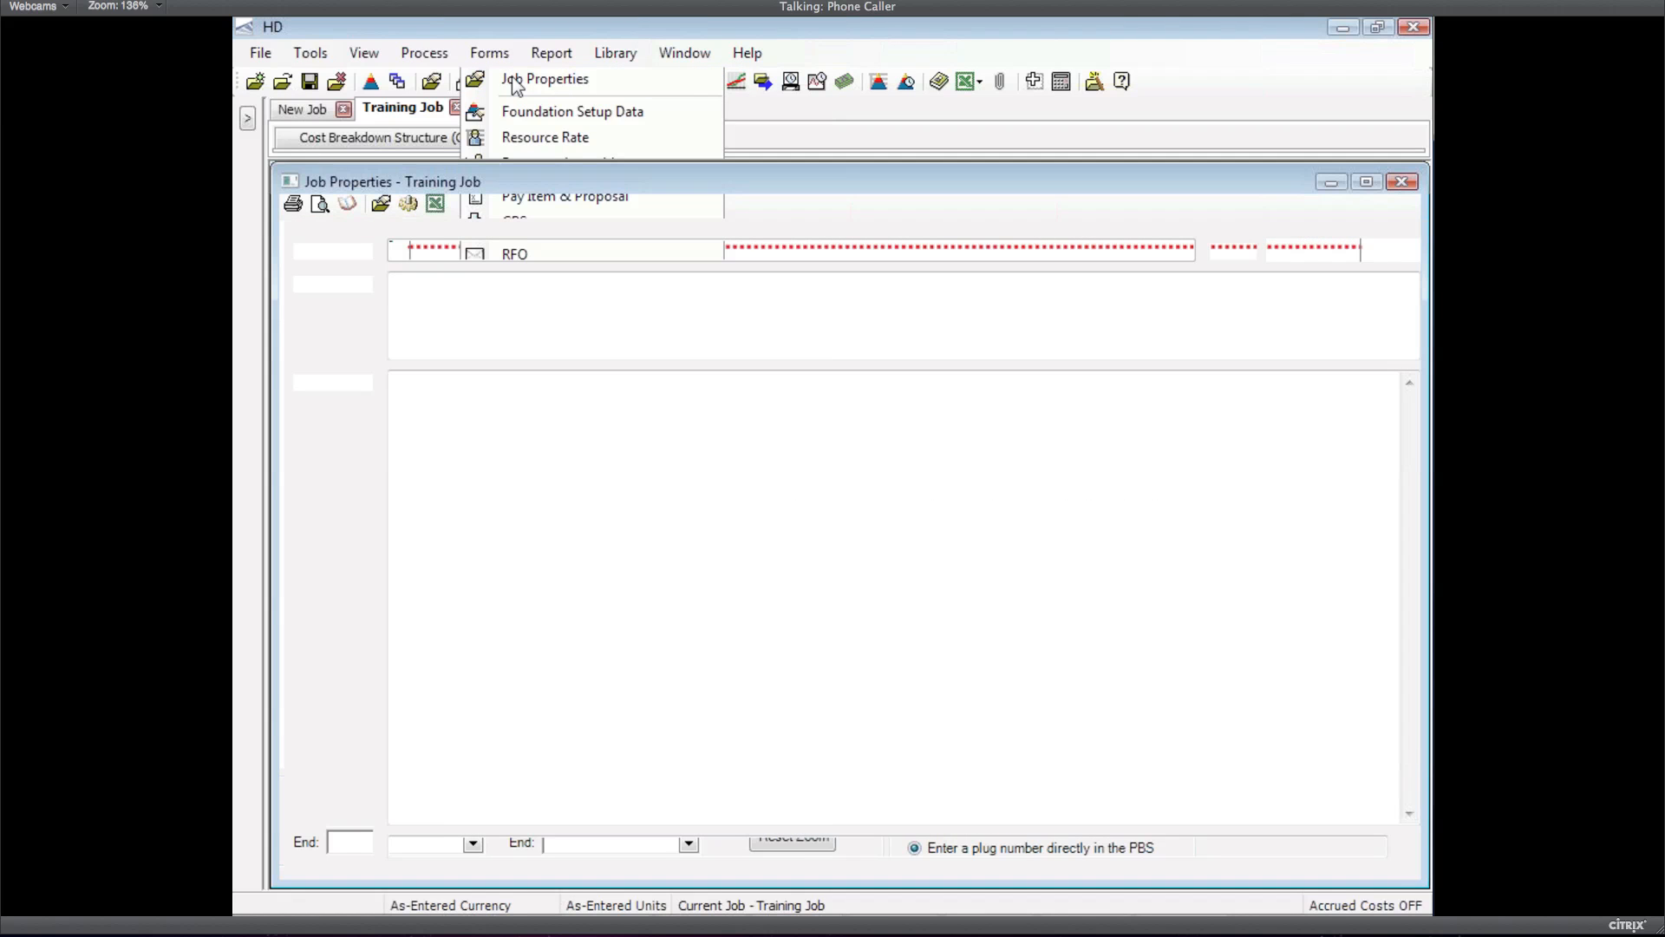
click(1361, 866)
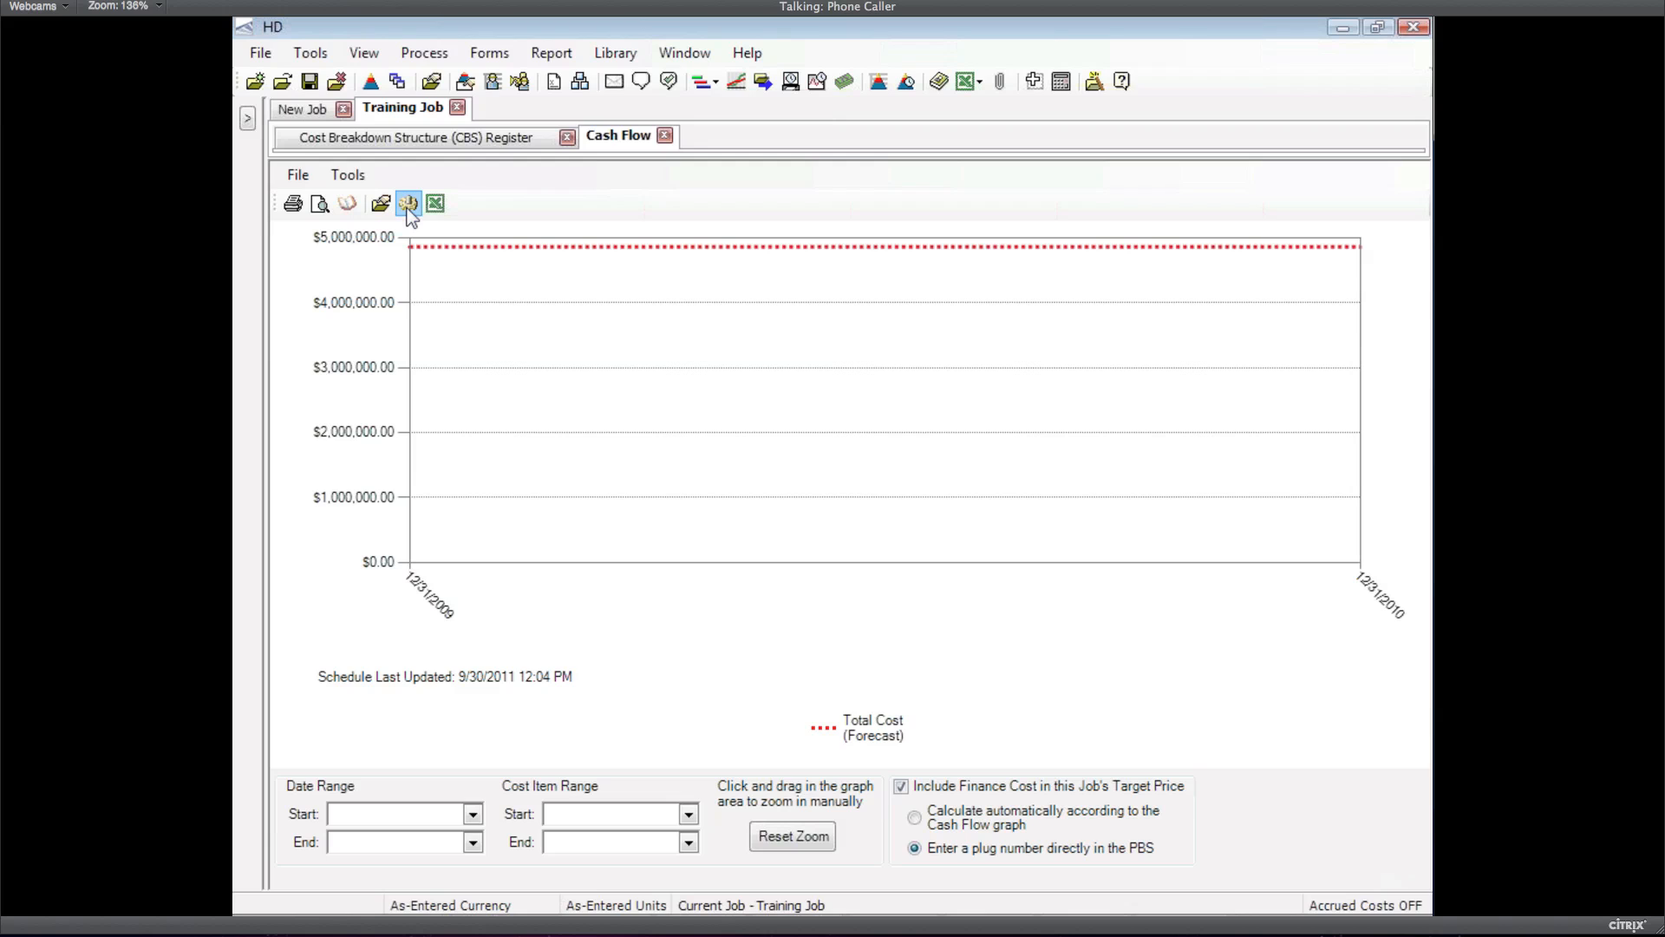
click(408, 206)
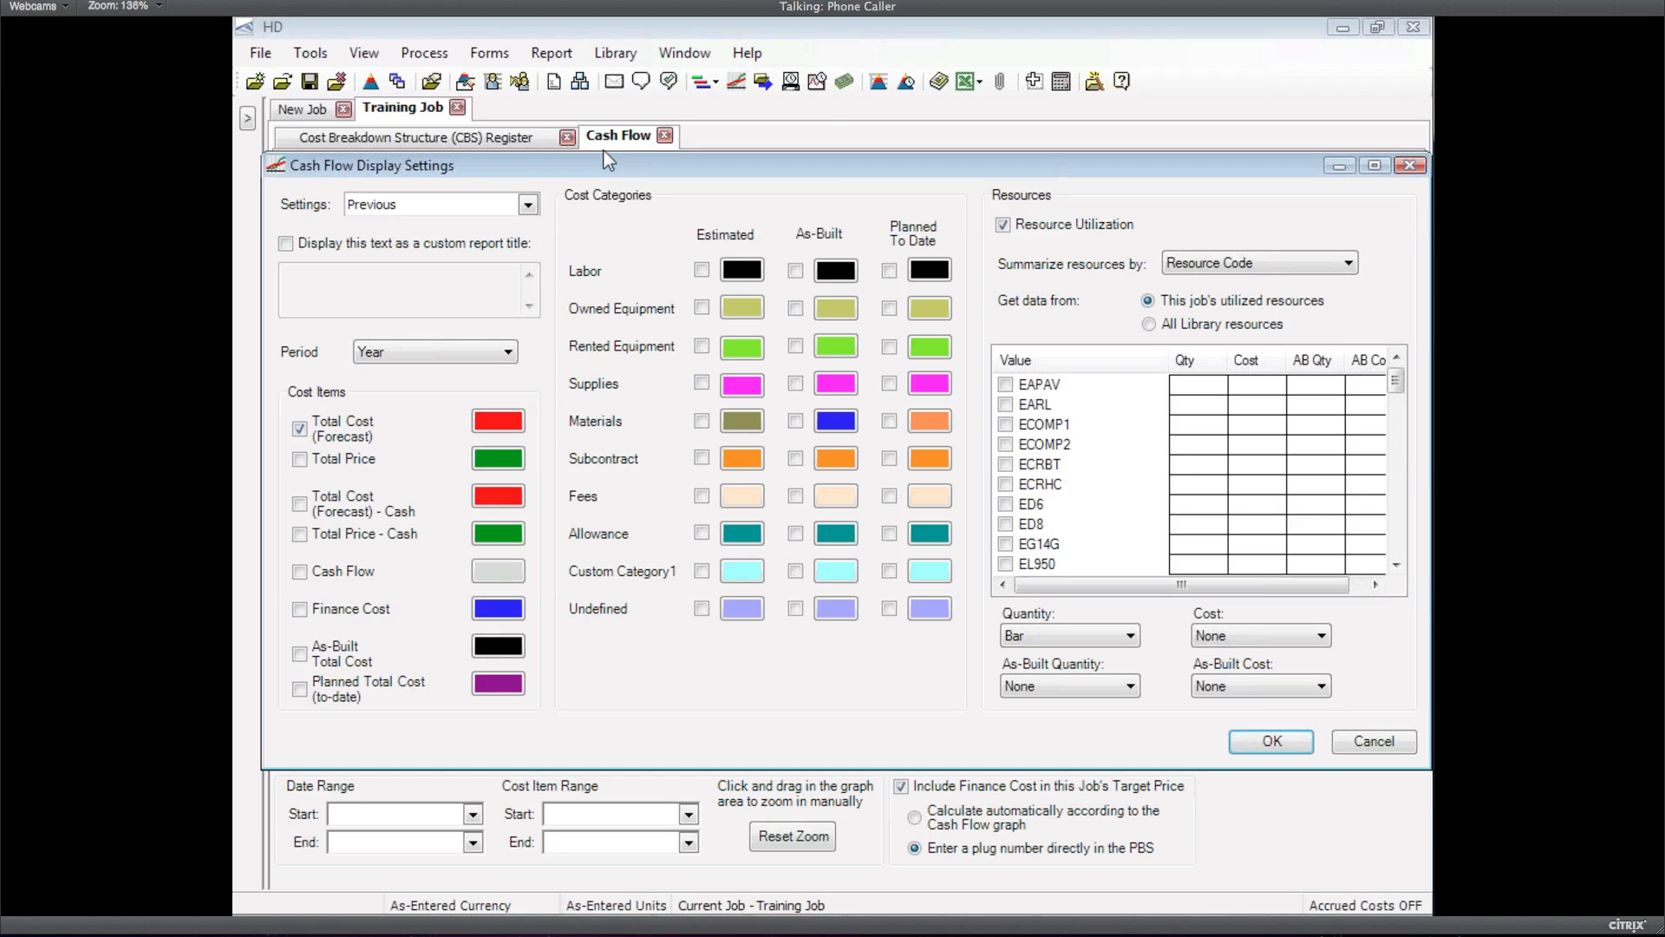
Change the cash flow graph period from Year to Month and reopen its display settings
click(485, 352)
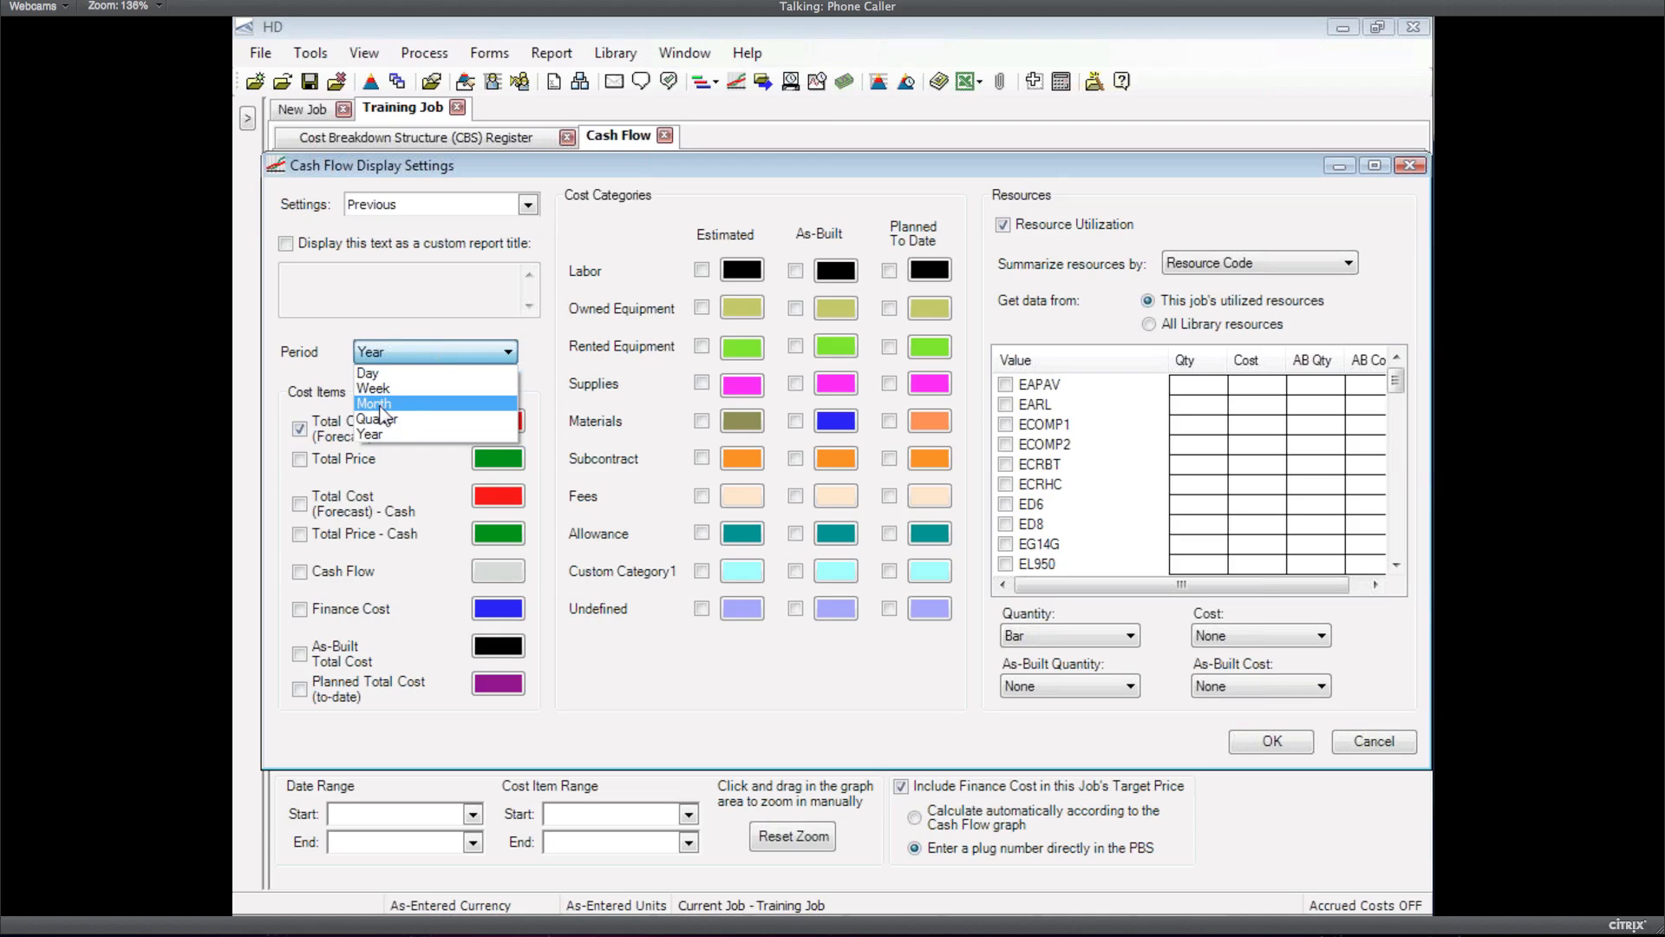
click(380, 404)
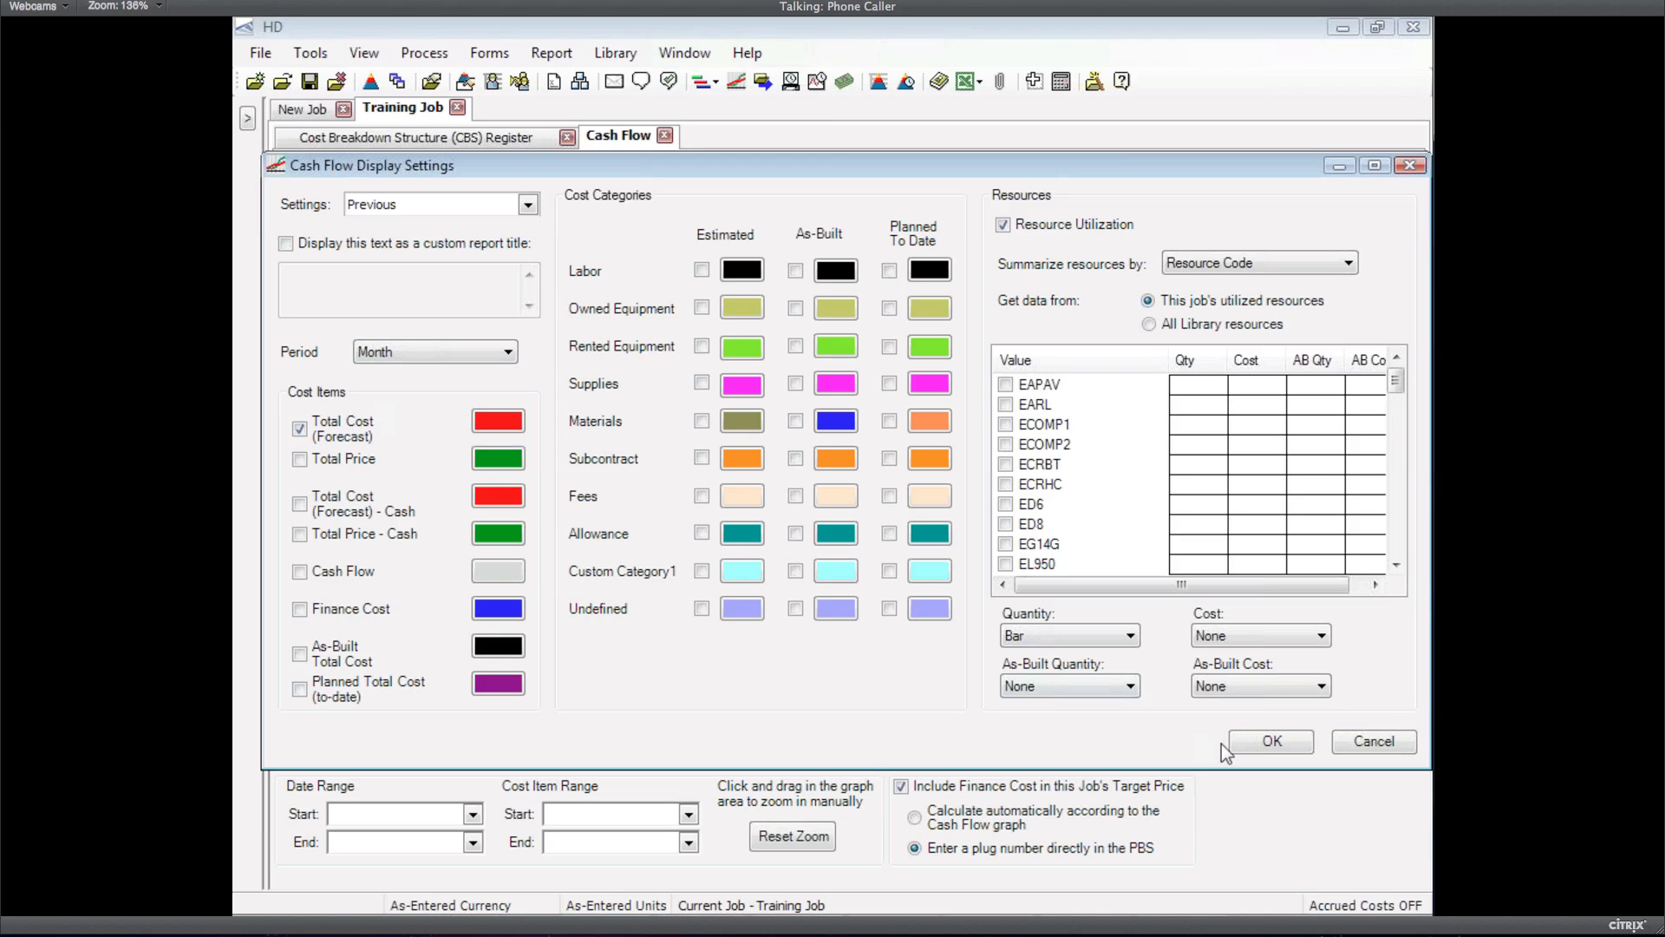
click(1272, 742)
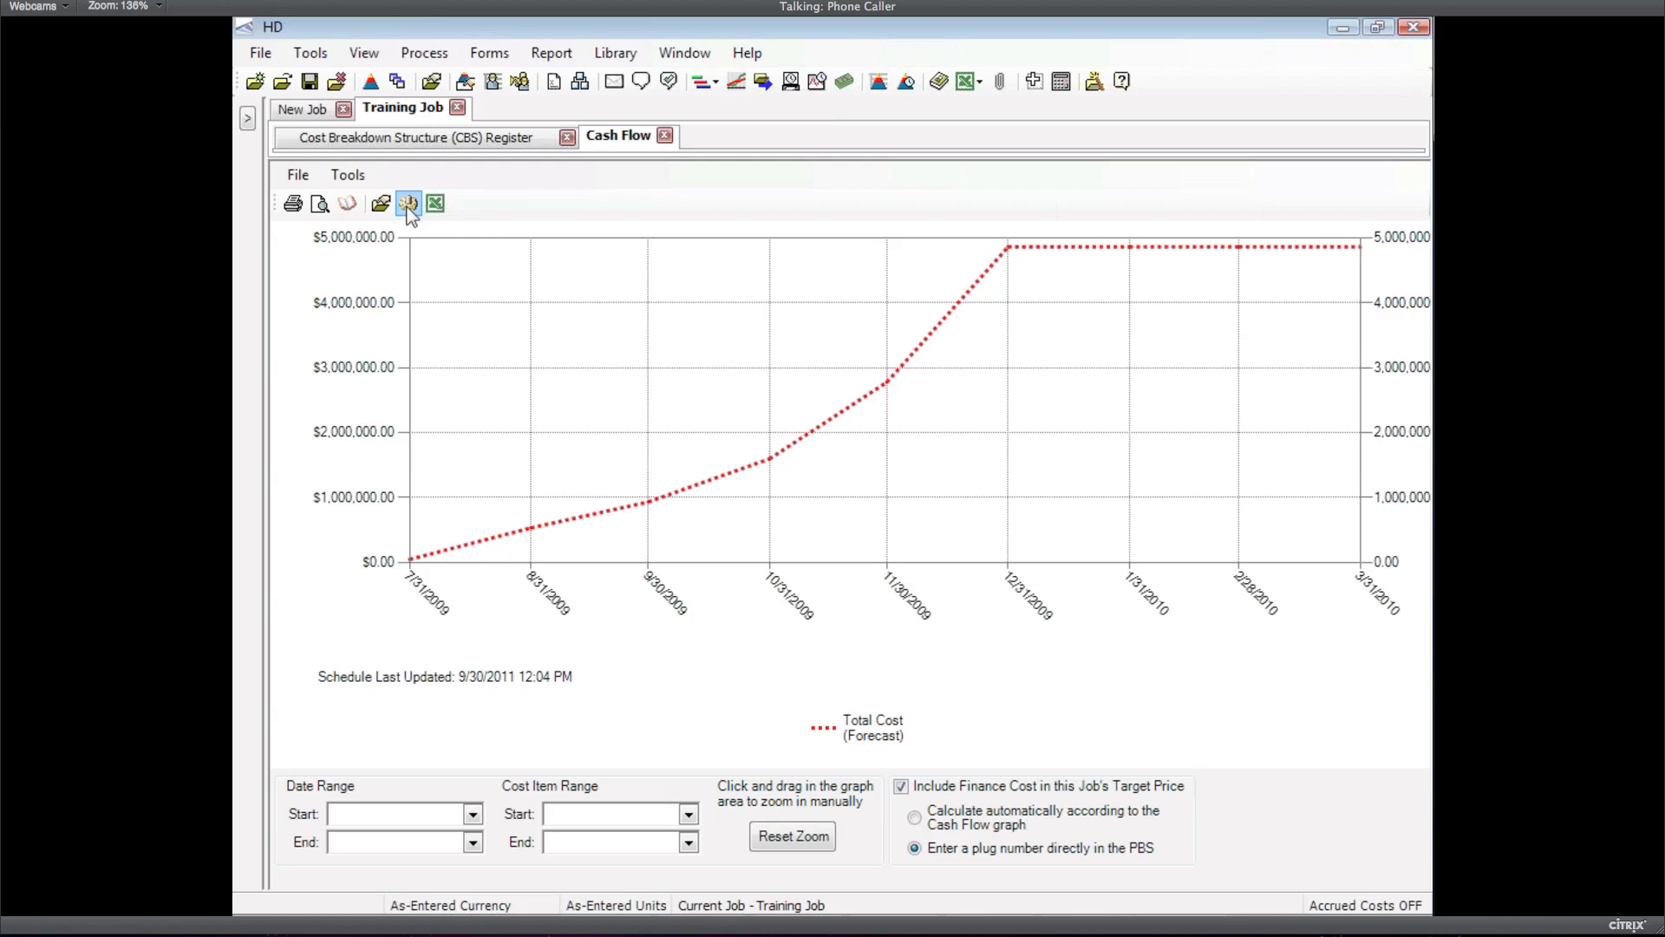
click(407, 204)
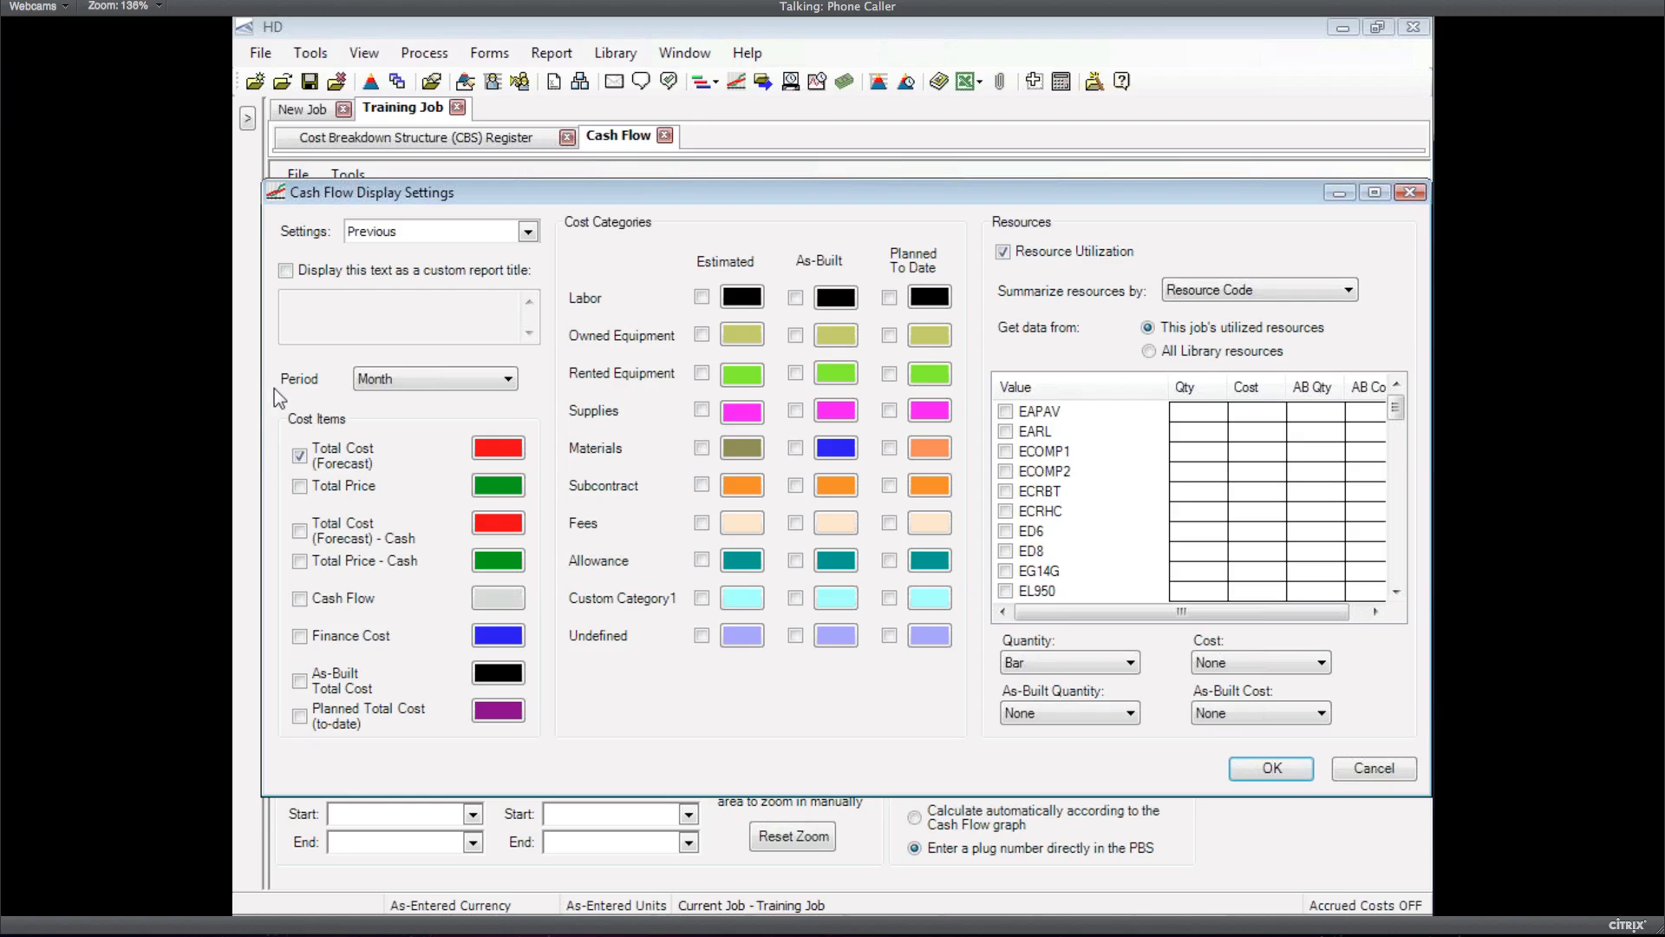
Check the Period choices but keep Month as the graph period
click(382, 387)
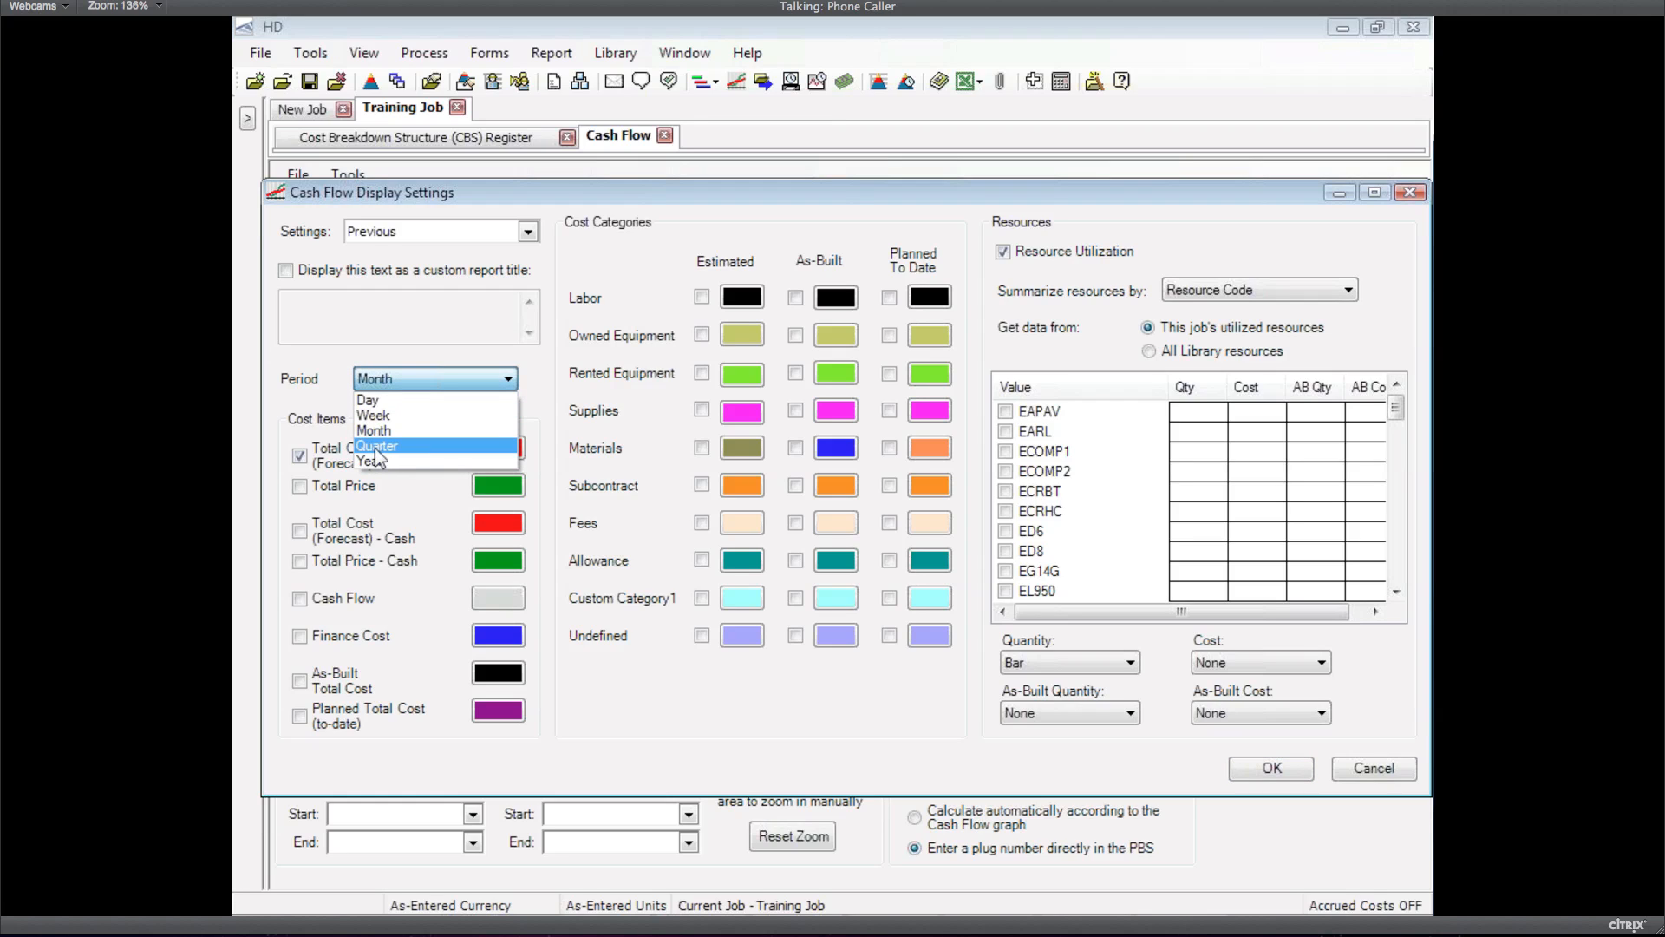
click(512, 378)
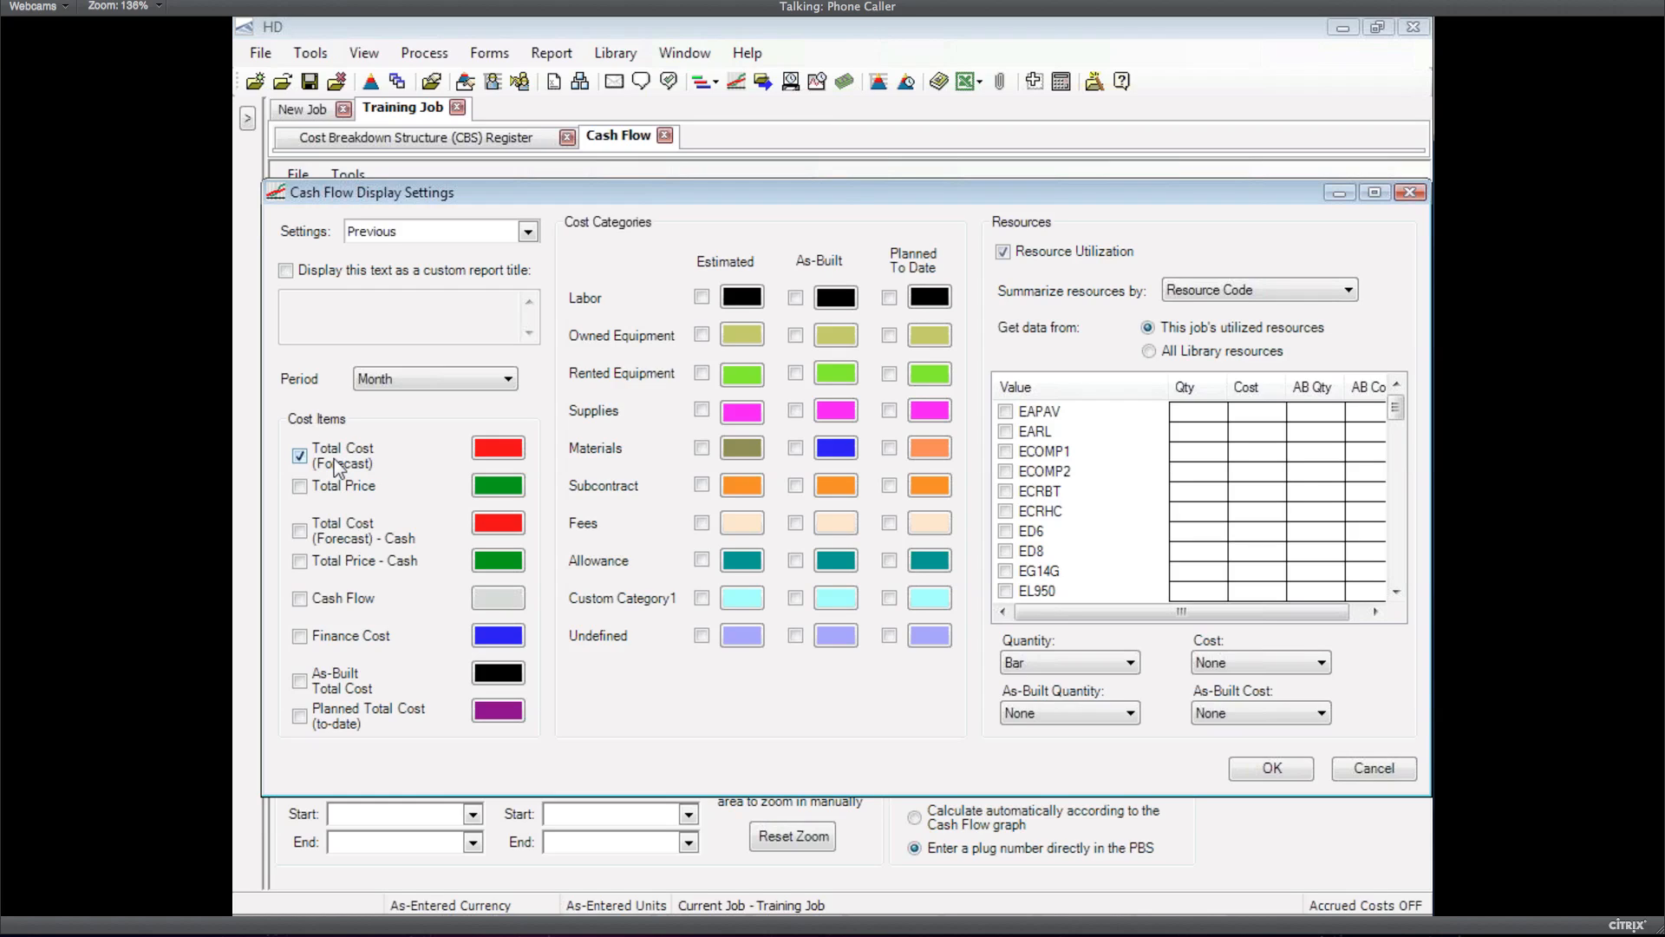
Change the CBS Register's Total Cost (Forecast) column caption to 'Cost' and reopen the cash flow settings
click(1376, 767)
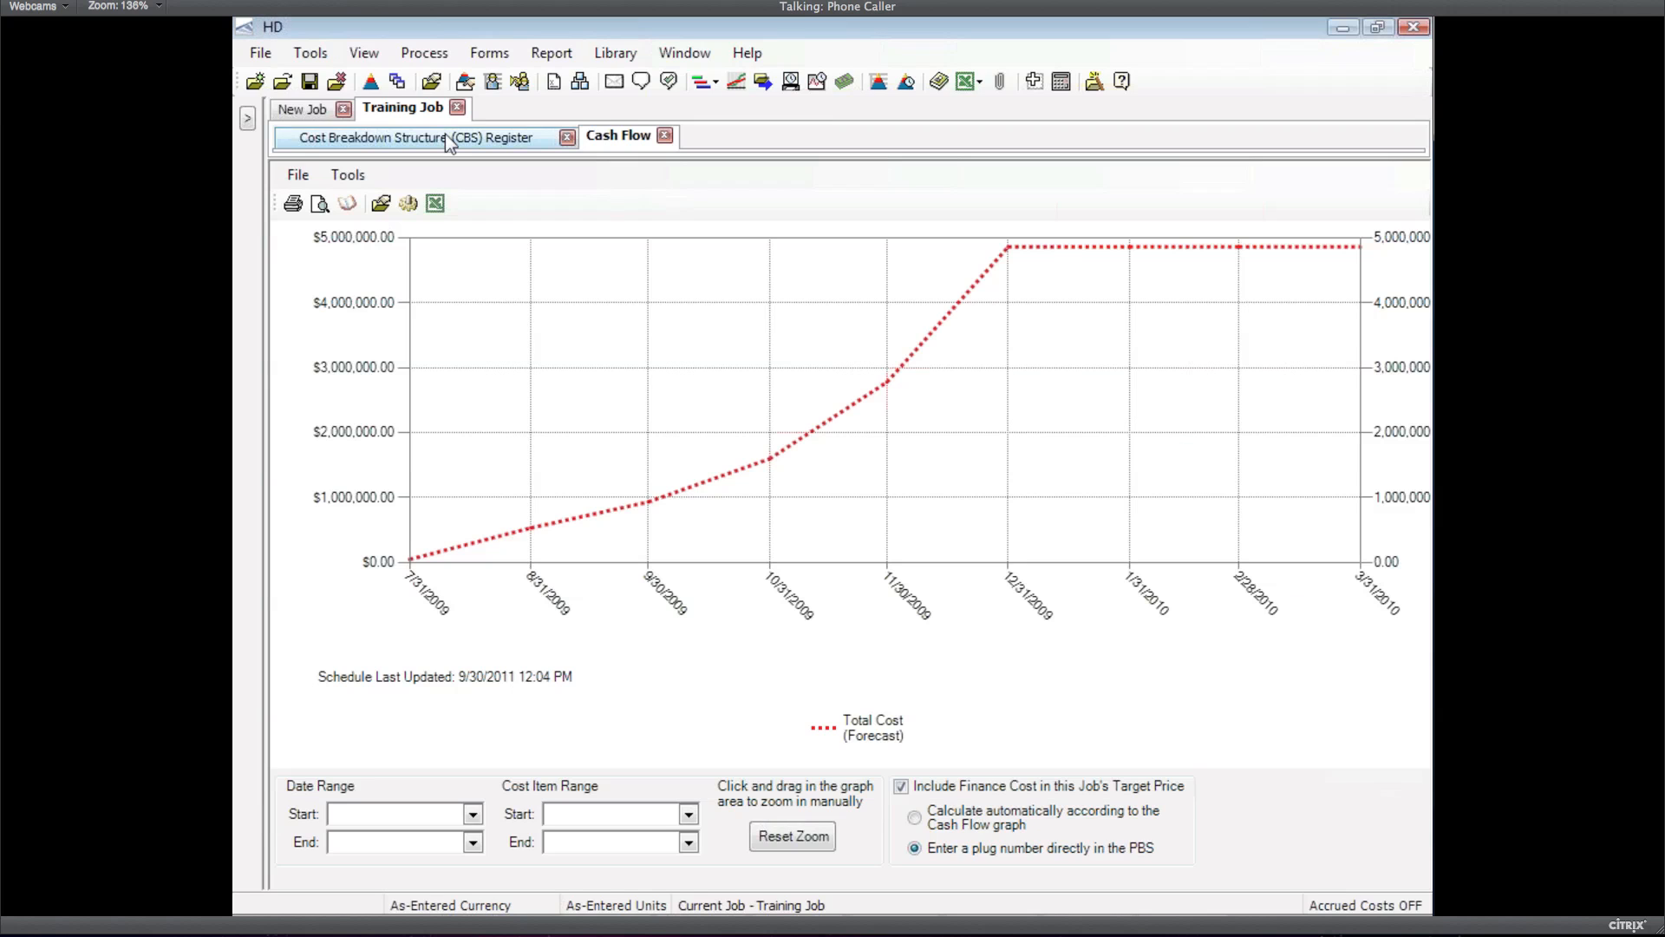
click(447, 137)
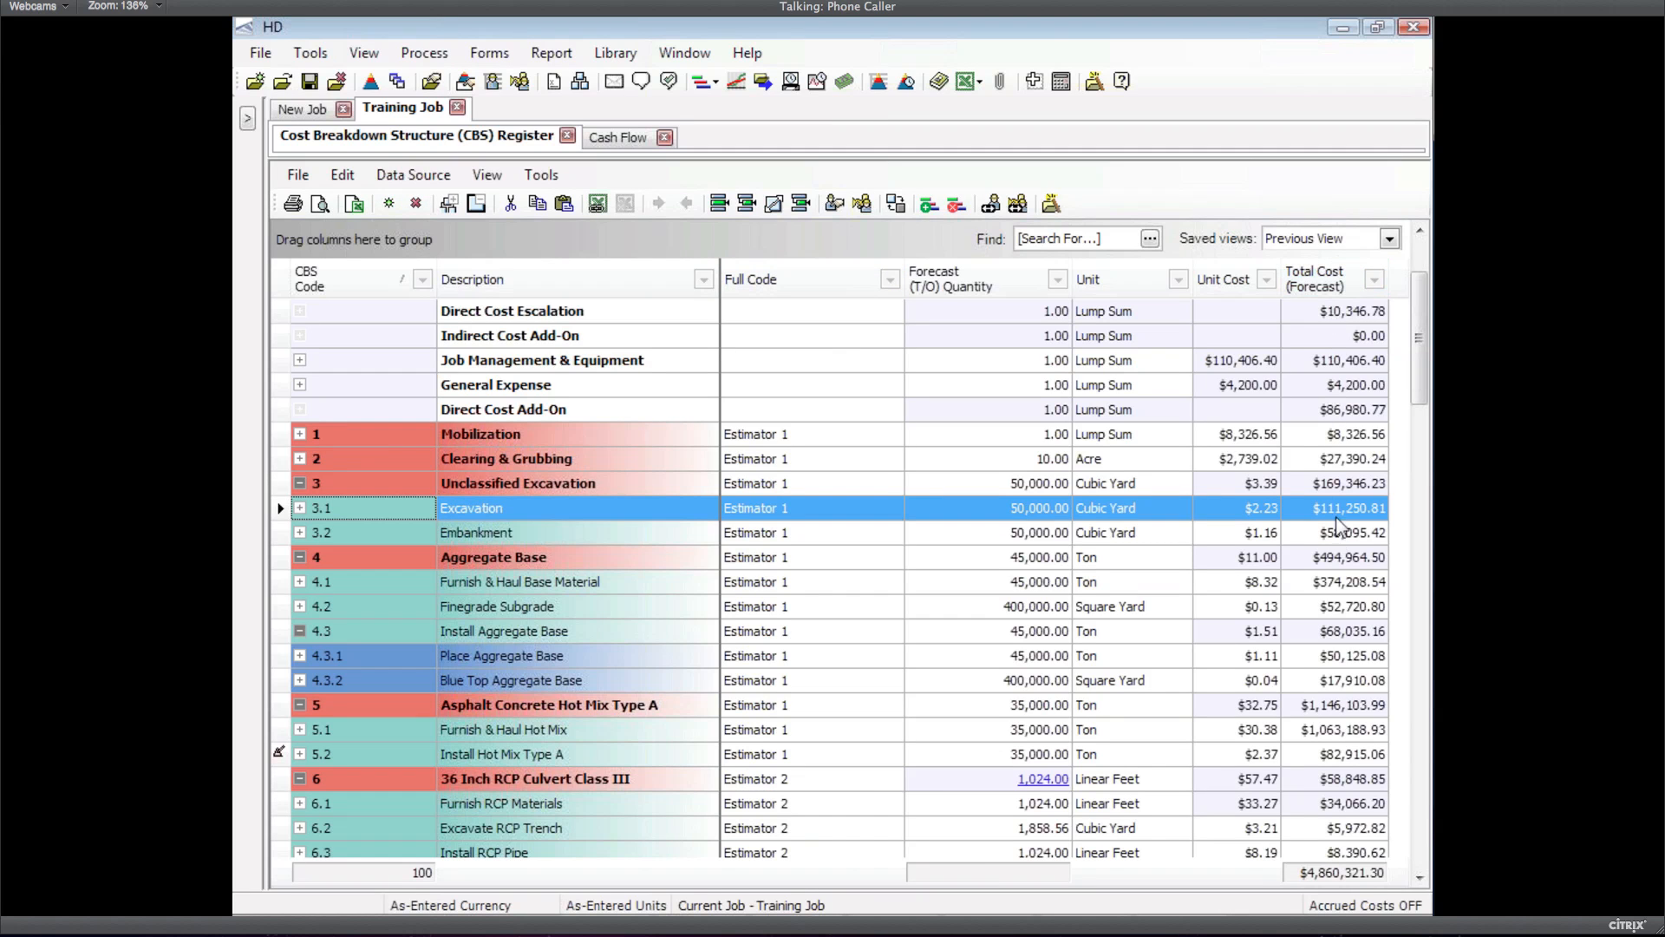
right_click(1322, 279)
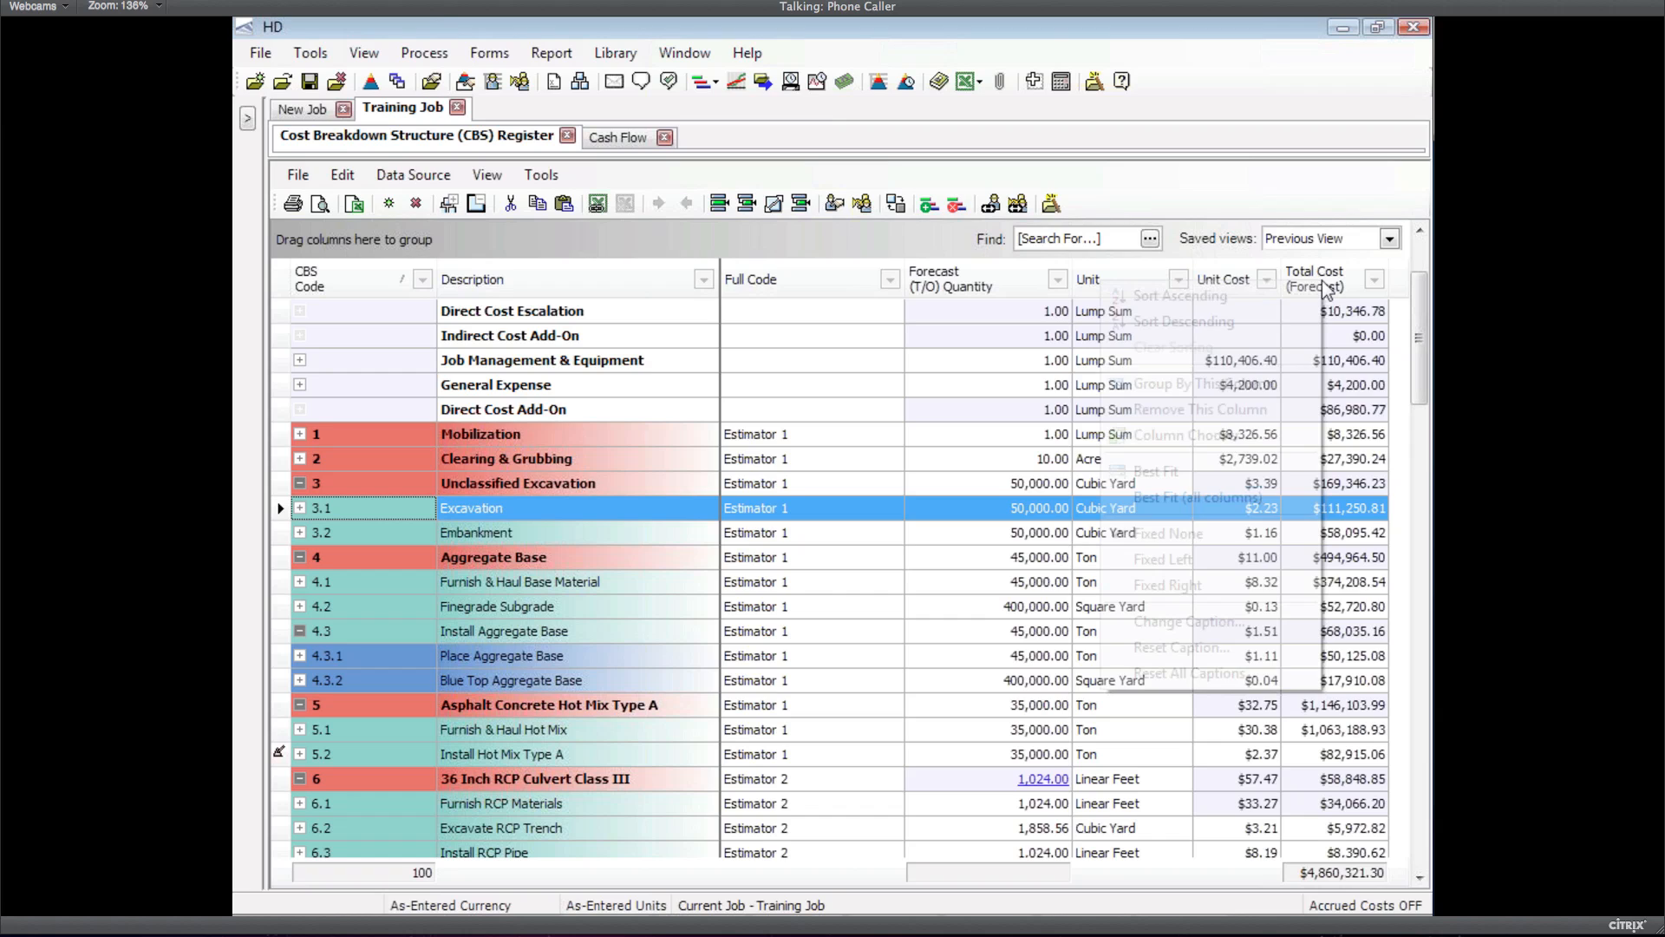
click(1244, 618)
text(Cost)
click(611, 327)
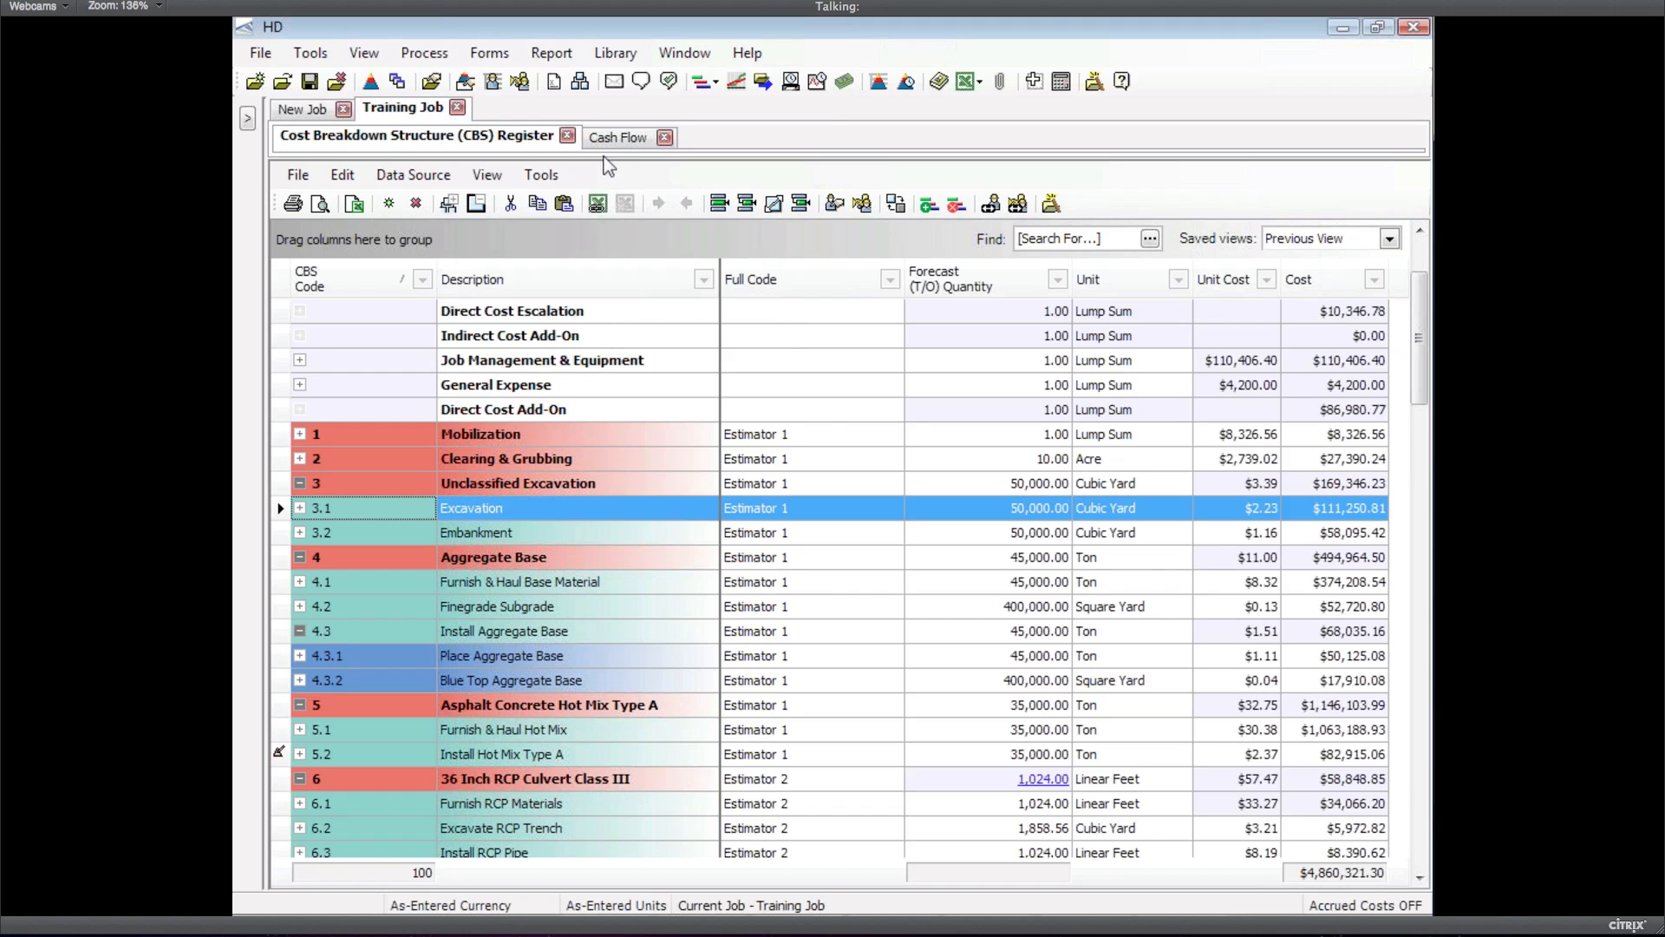
click(604, 143)
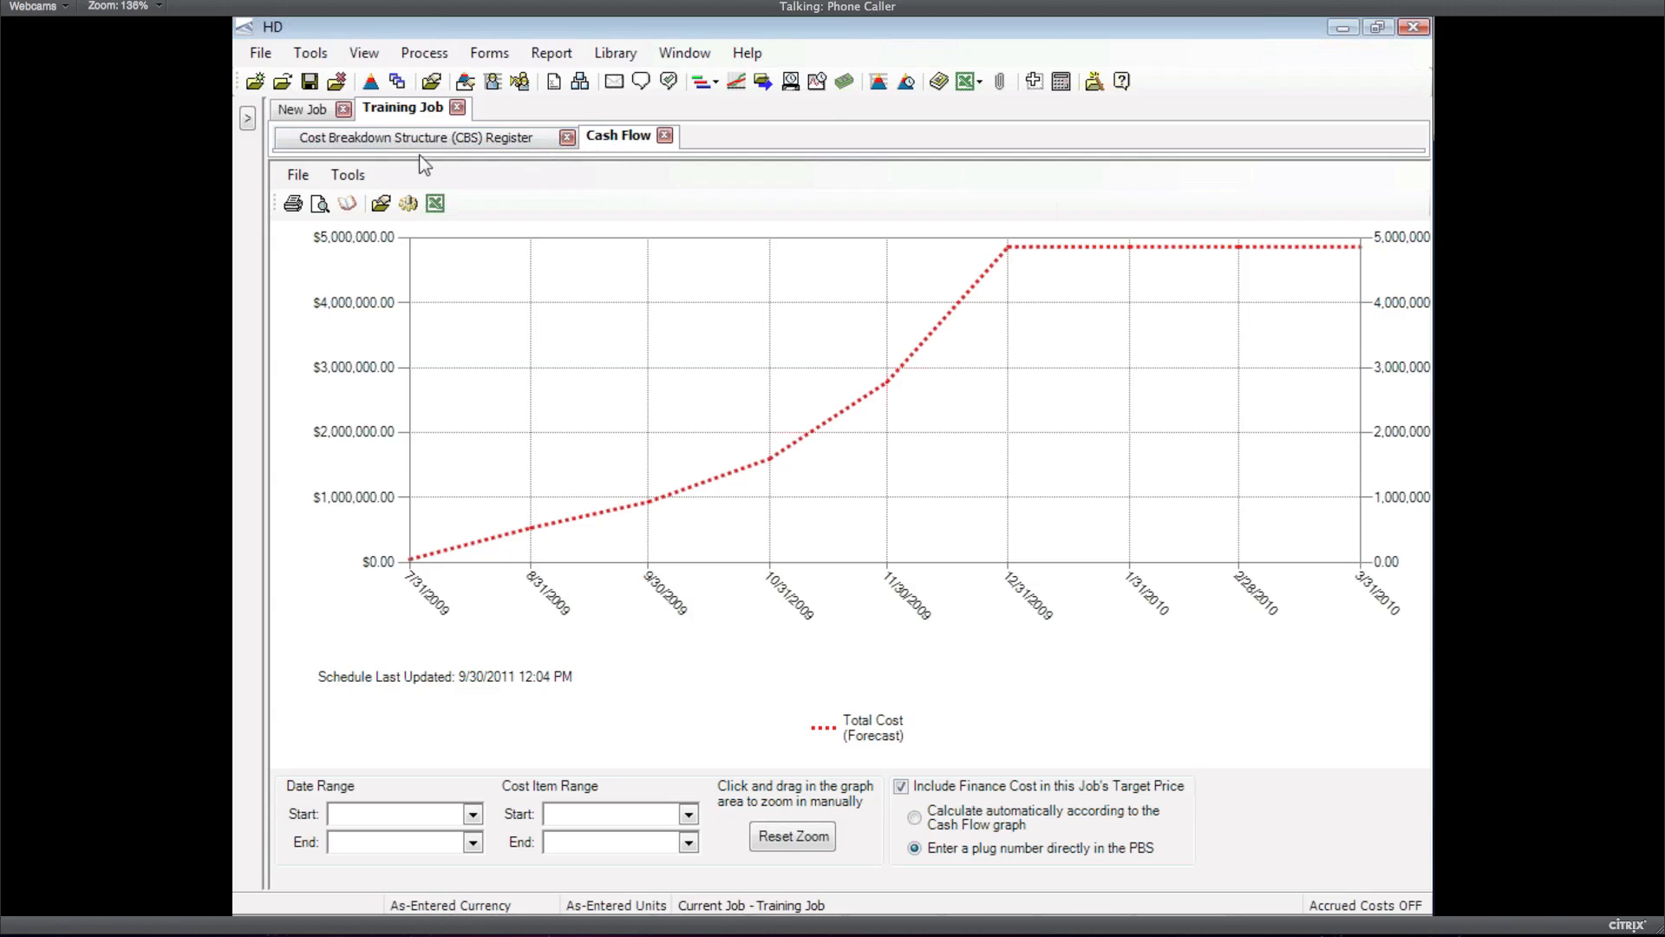
click(404, 204)
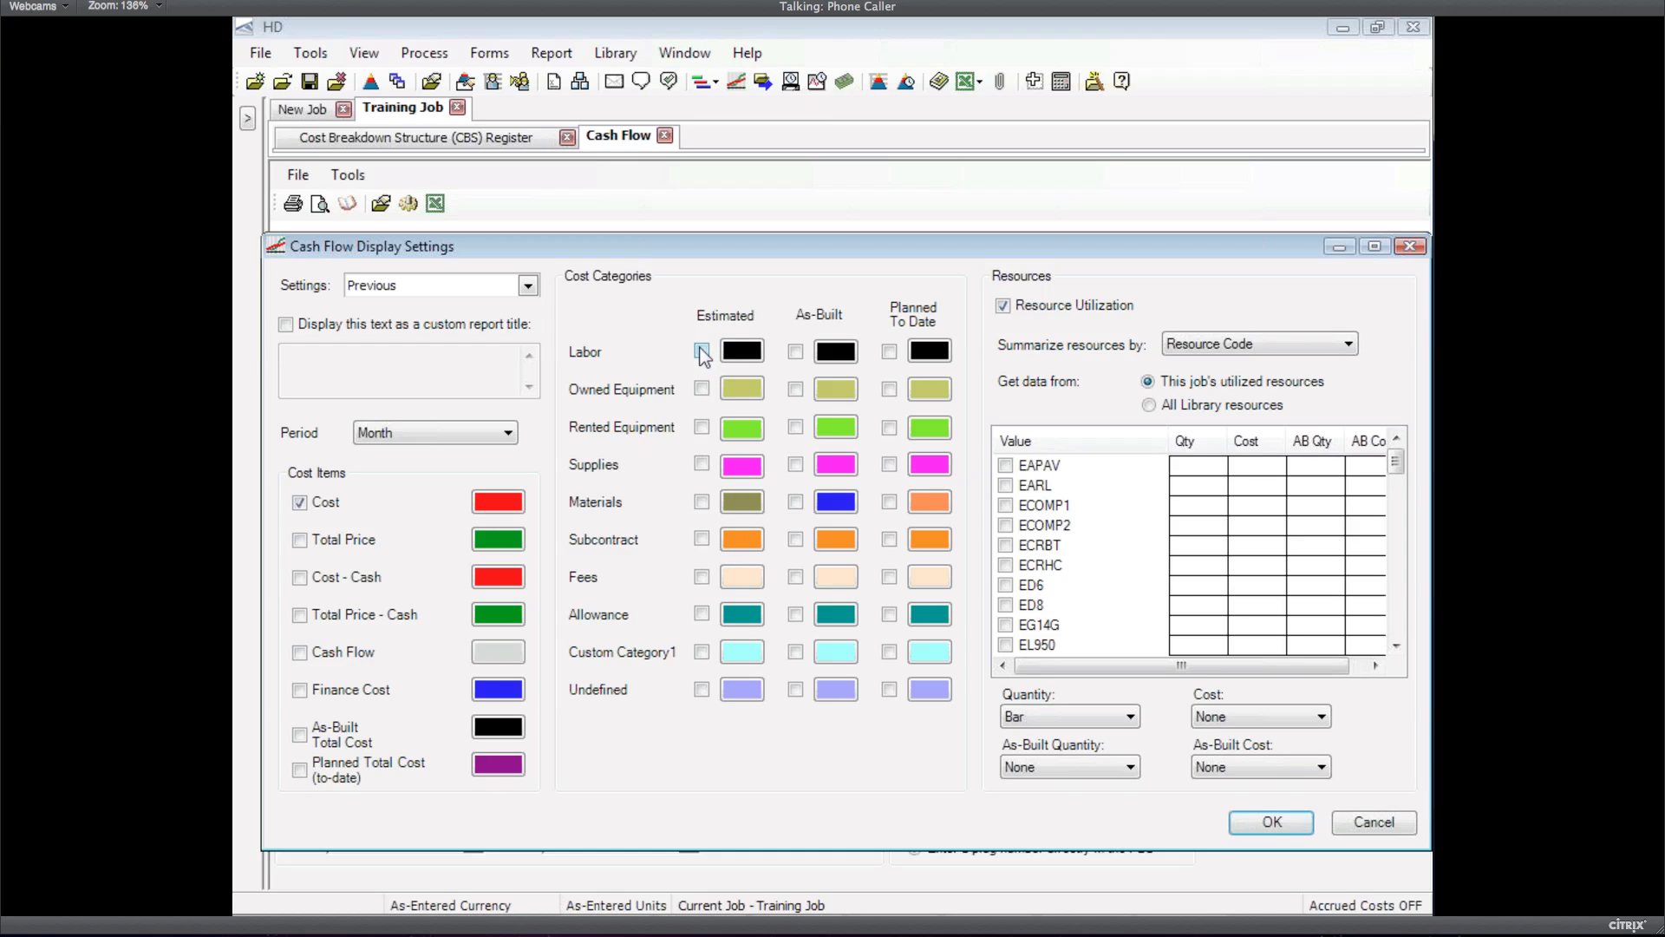
Replace the Cost line with estimated Labor and estimated Owned Equipment cost on the cash flow graph
click(335, 501)
click(1004, 309)
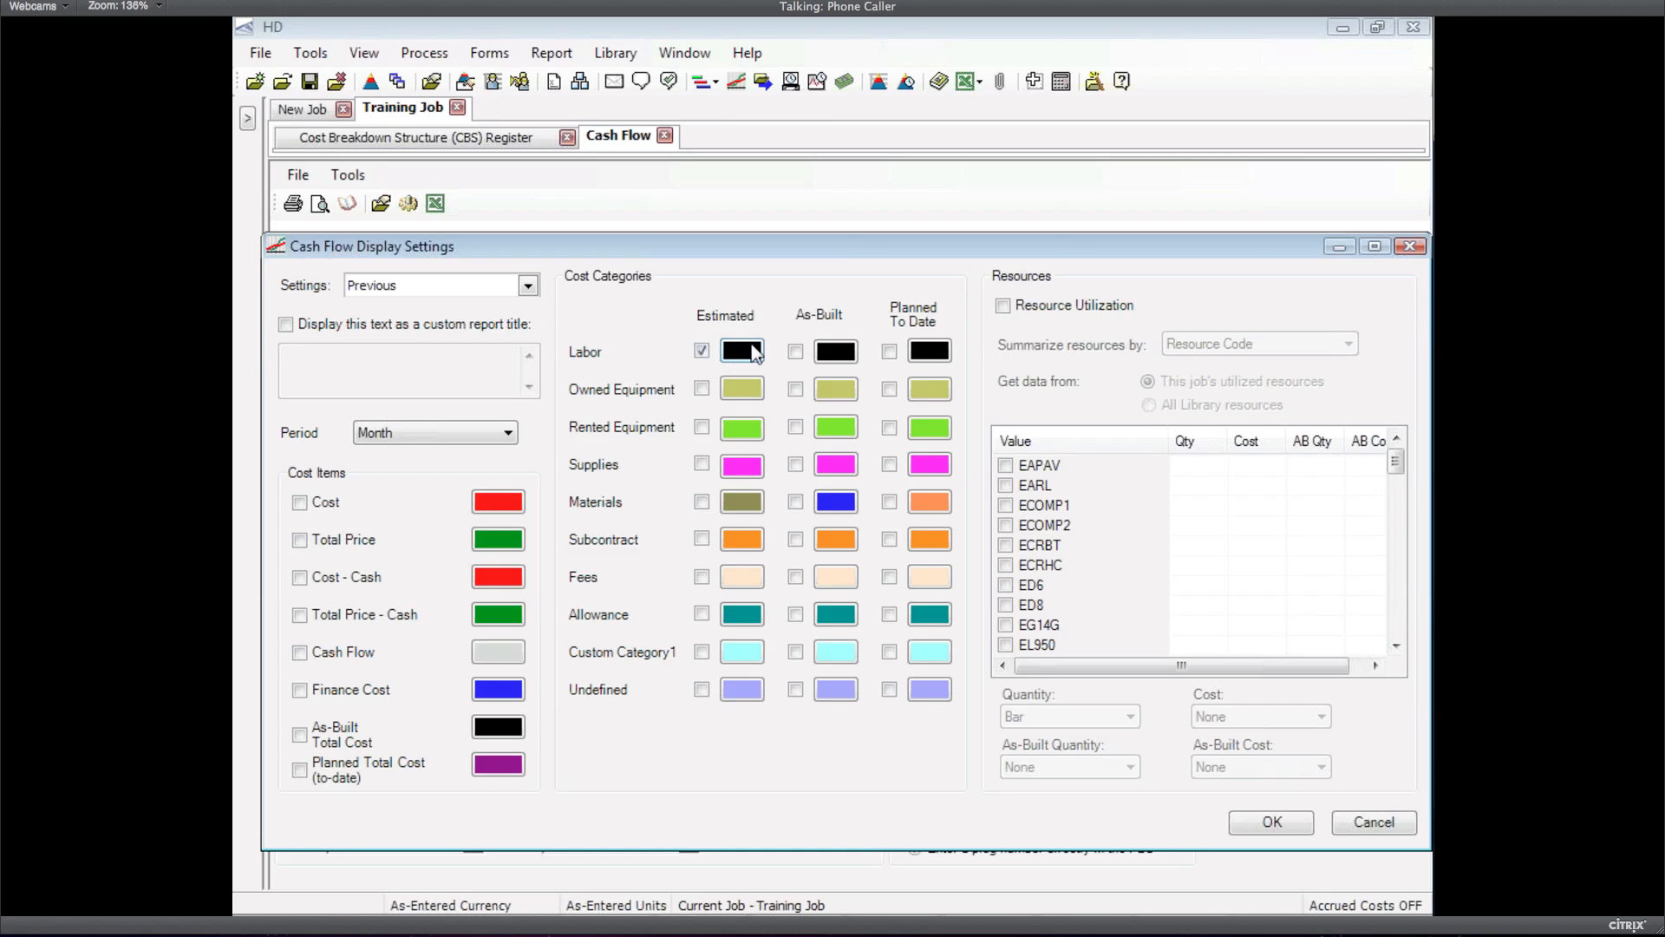
click(702, 389)
click(1273, 824)
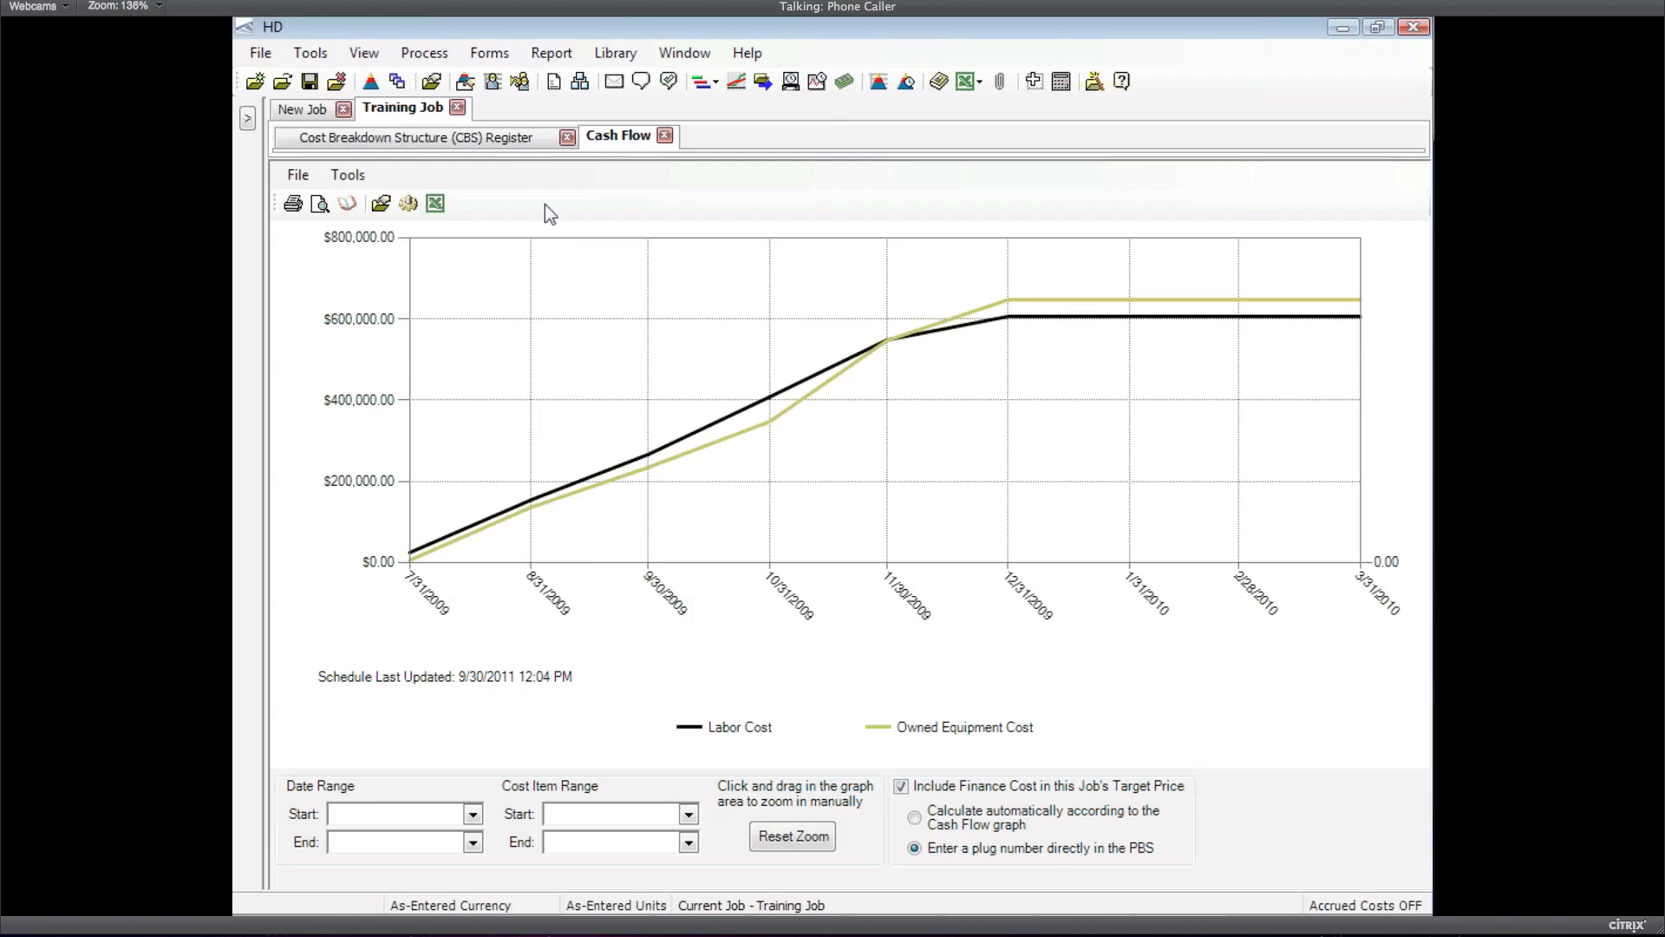
click(510, 143)
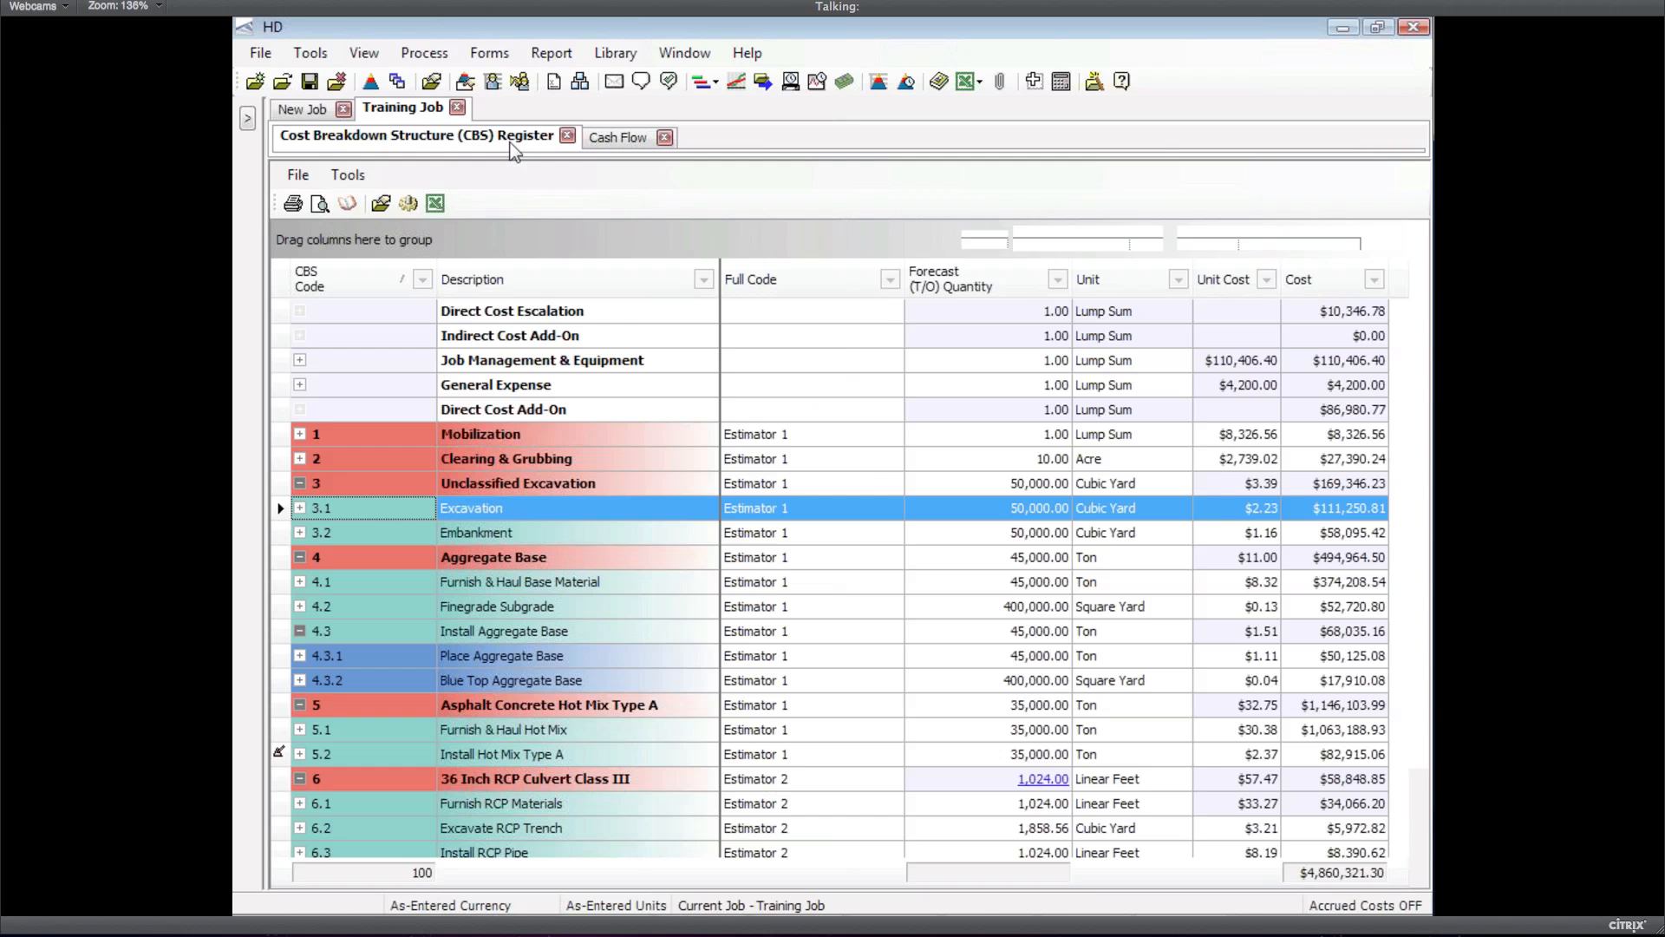
From the Cash Flow tab, reopen the display settings showing estimated Labor and Owned Equipment
click(605, 139)
click(413, 204)
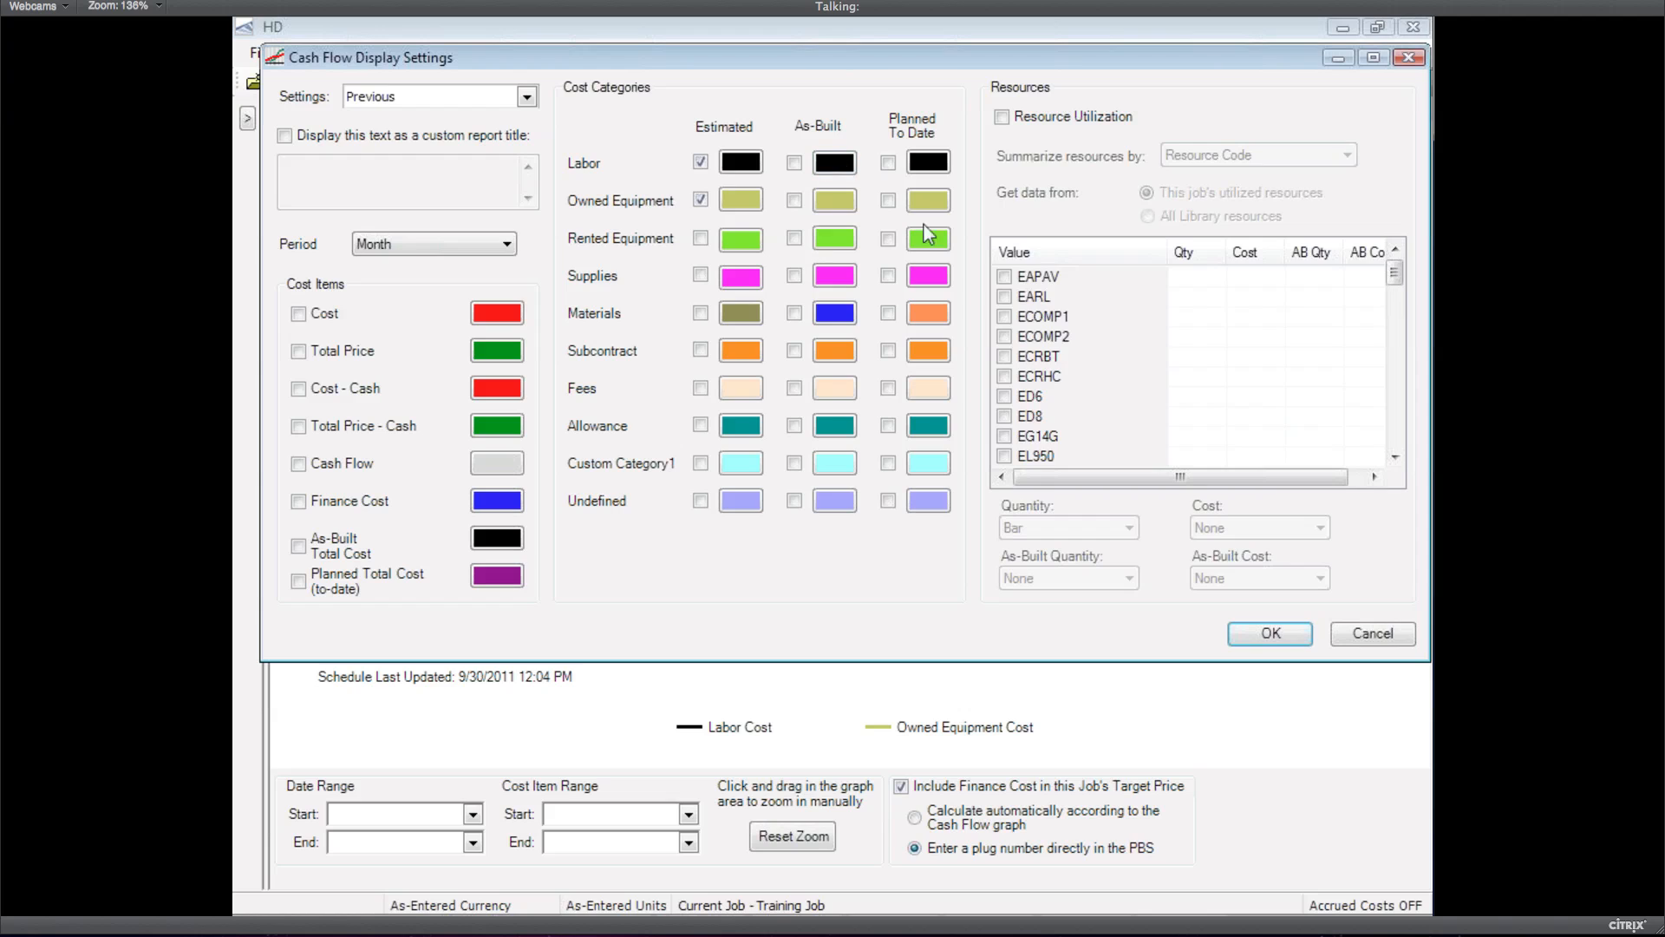
click(1002, 116)
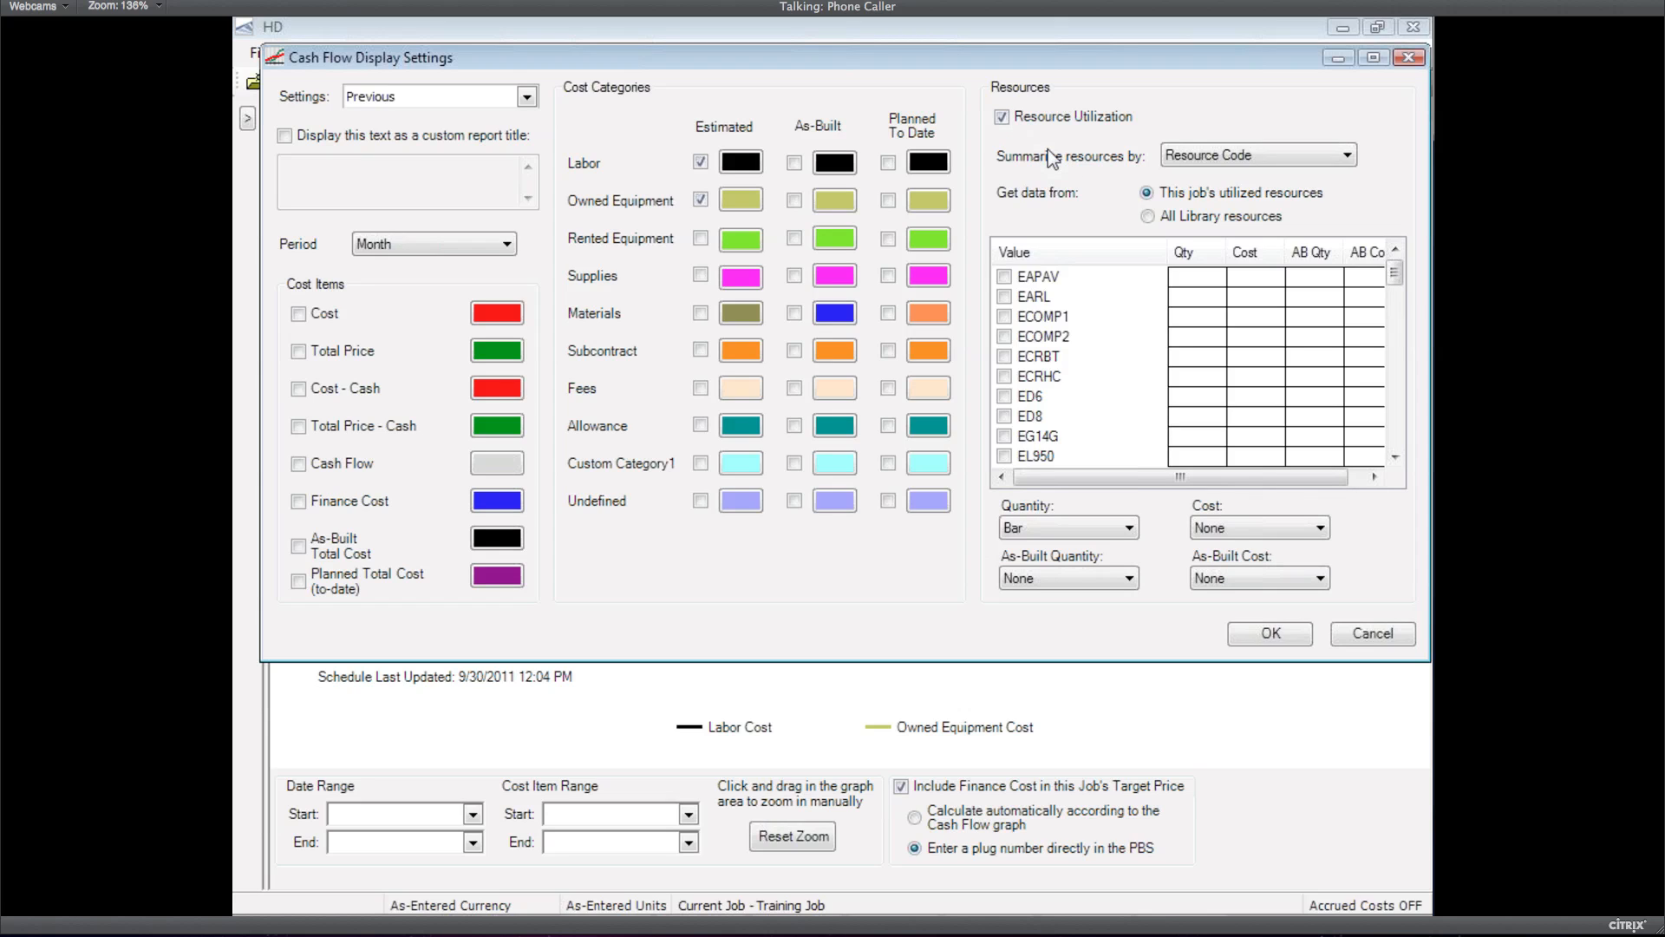
click(1182, 156)
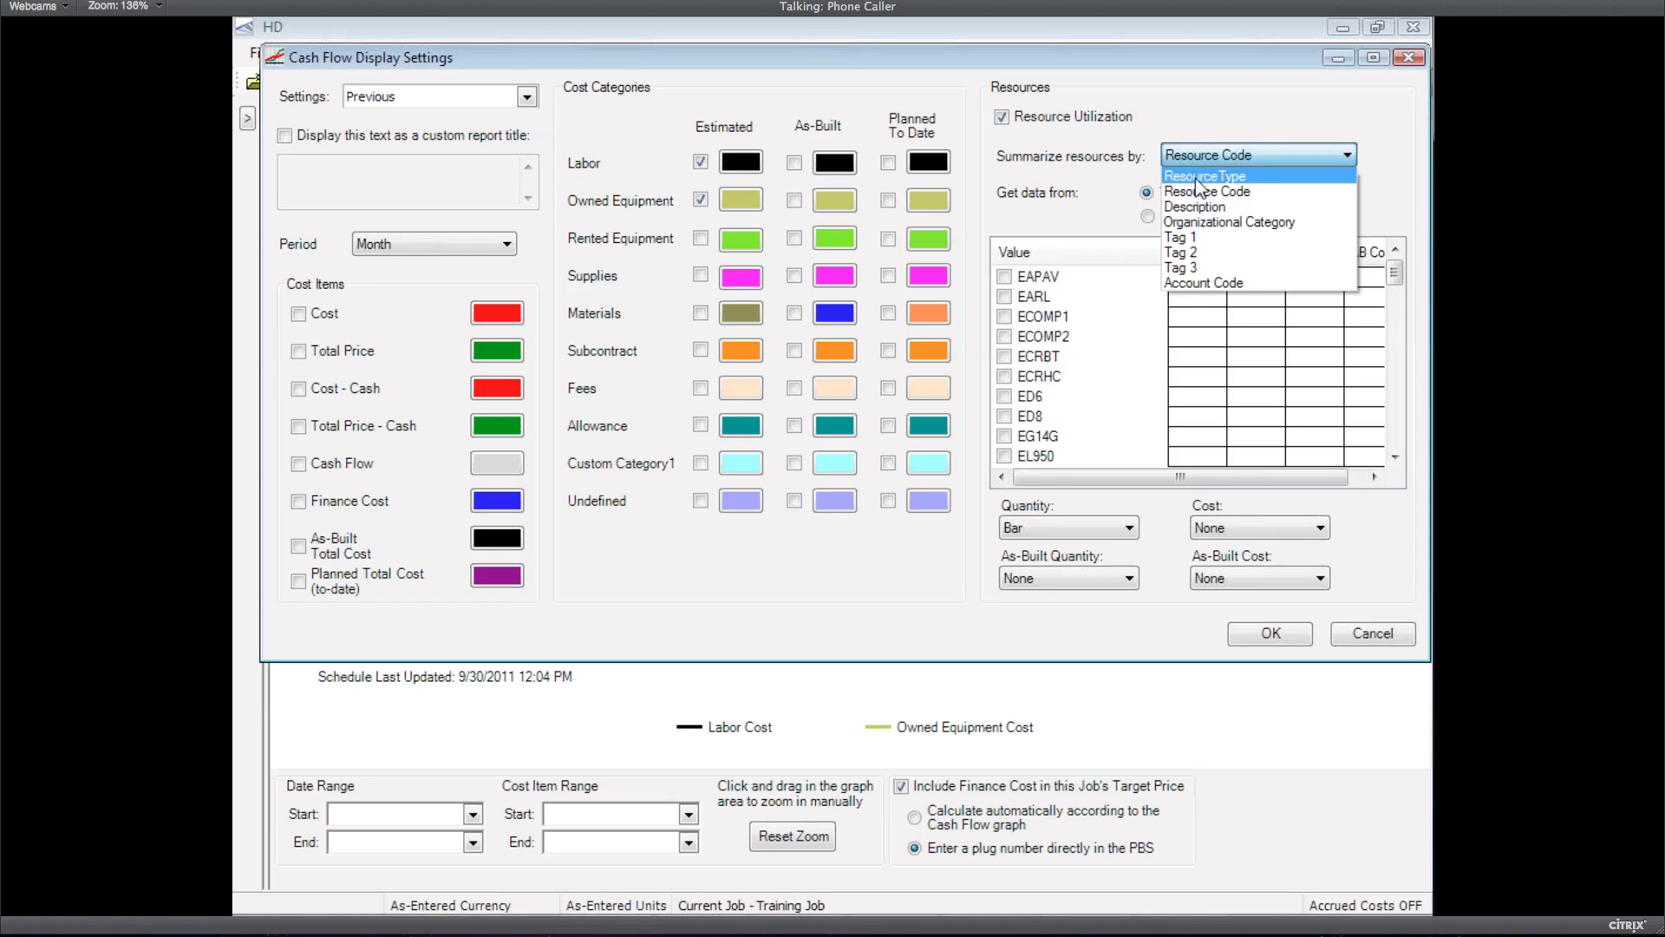
click(1196, 179)
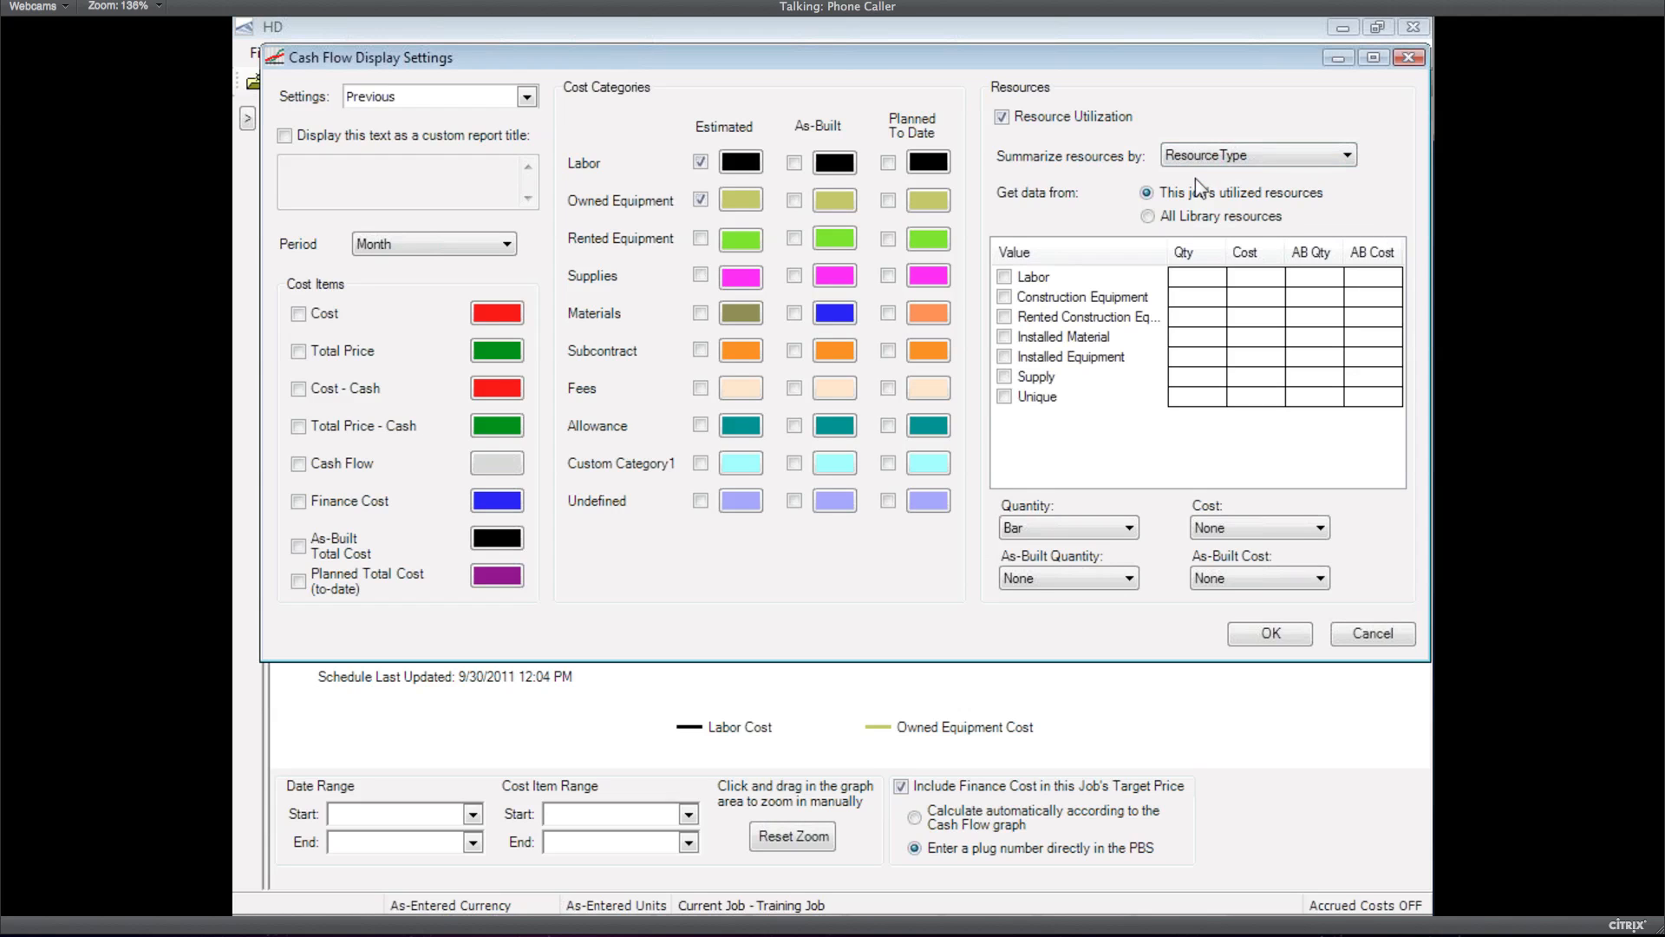
click(1005, 278)
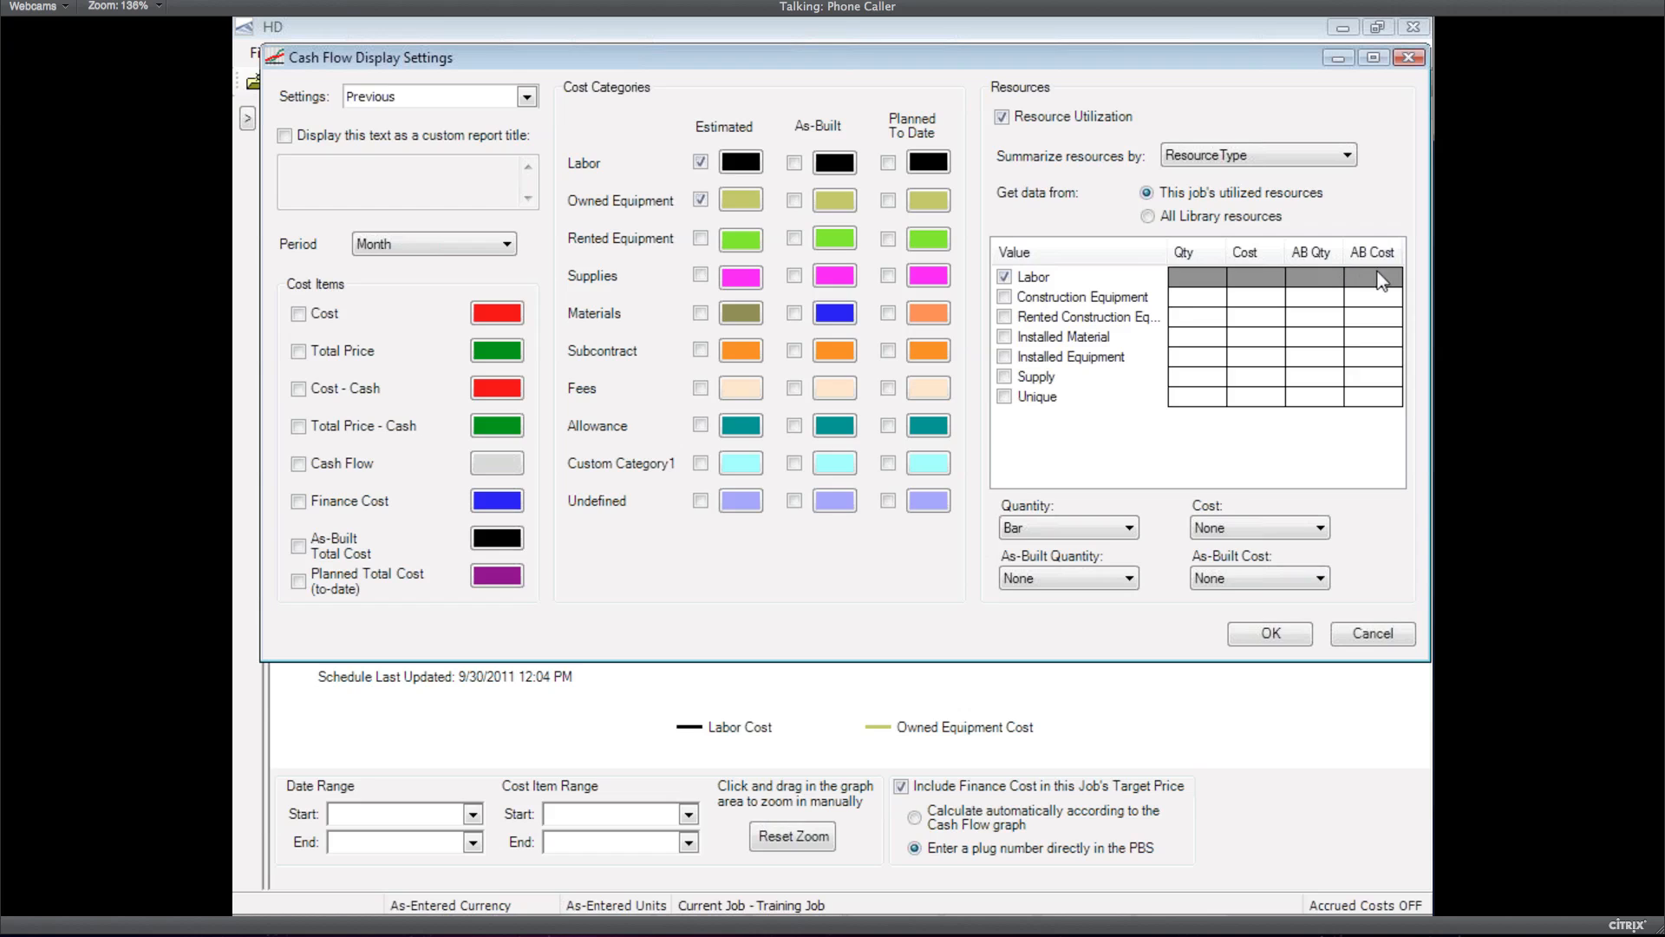
click(1312, 276)
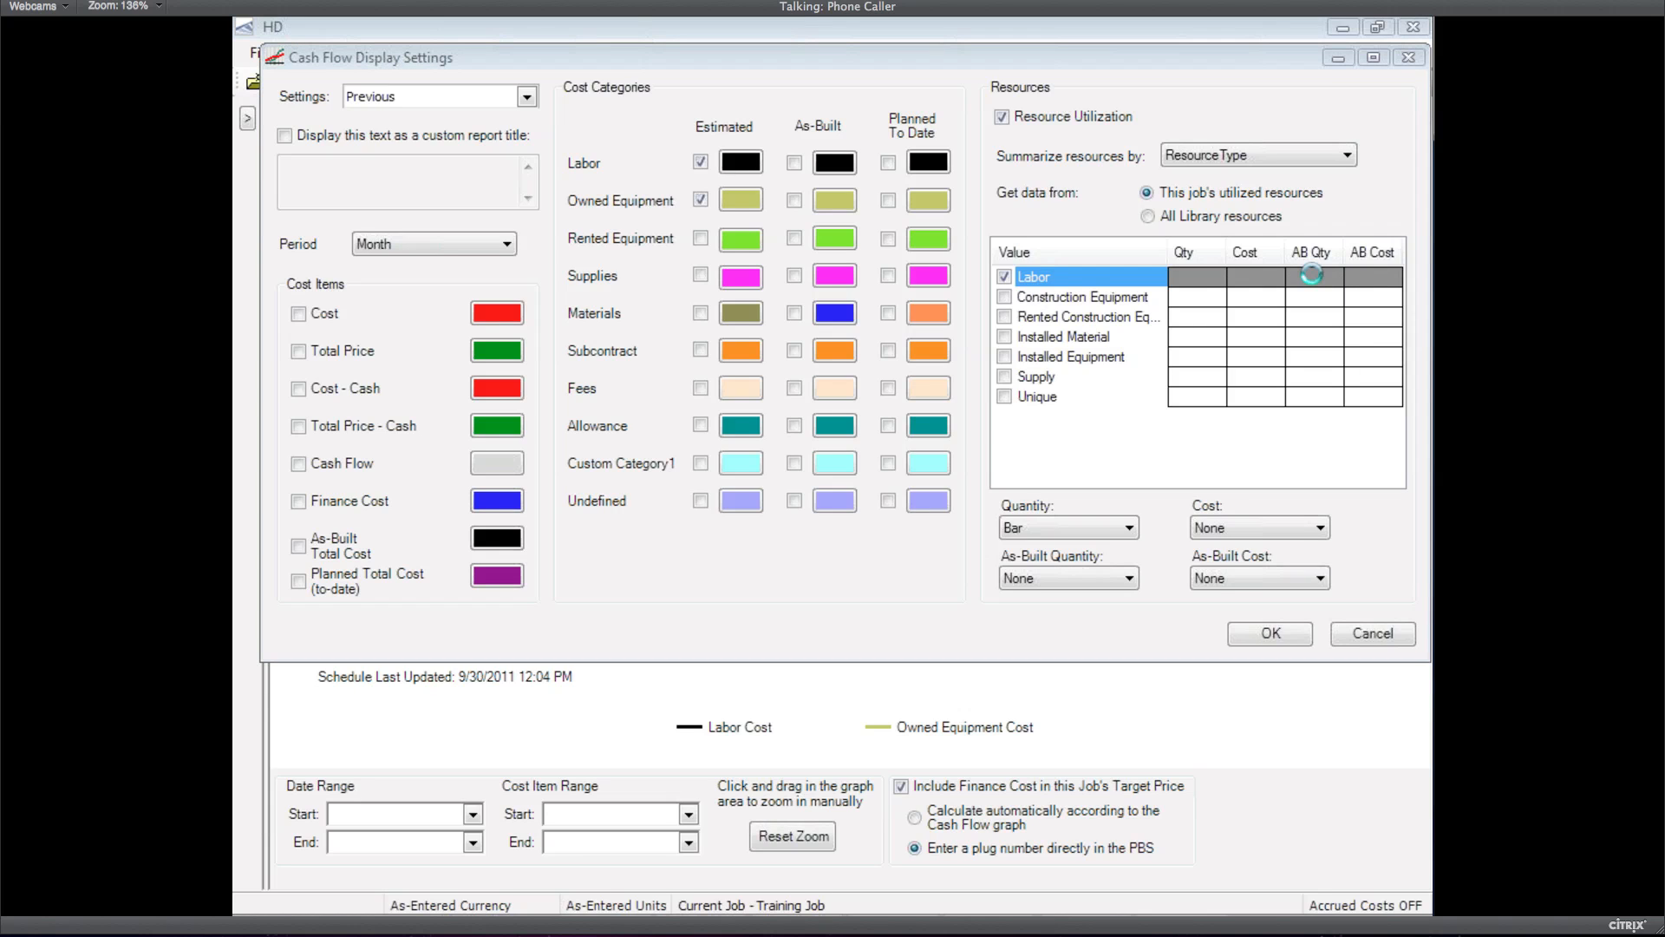
click(1076, 207)
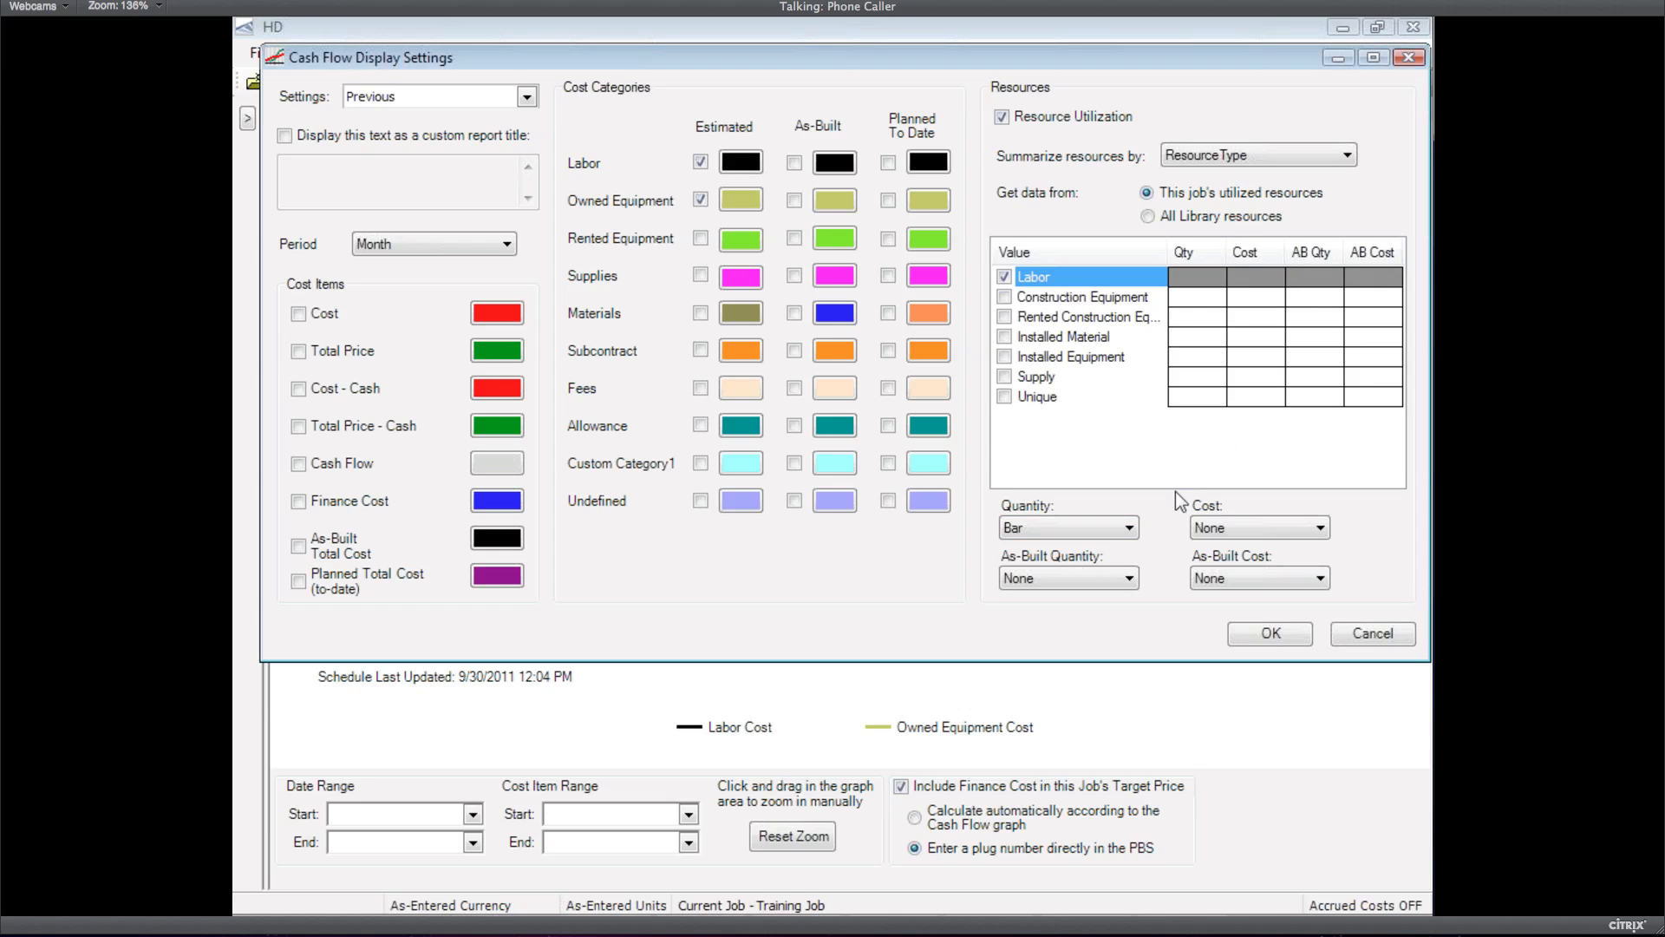
click(1128, 580)
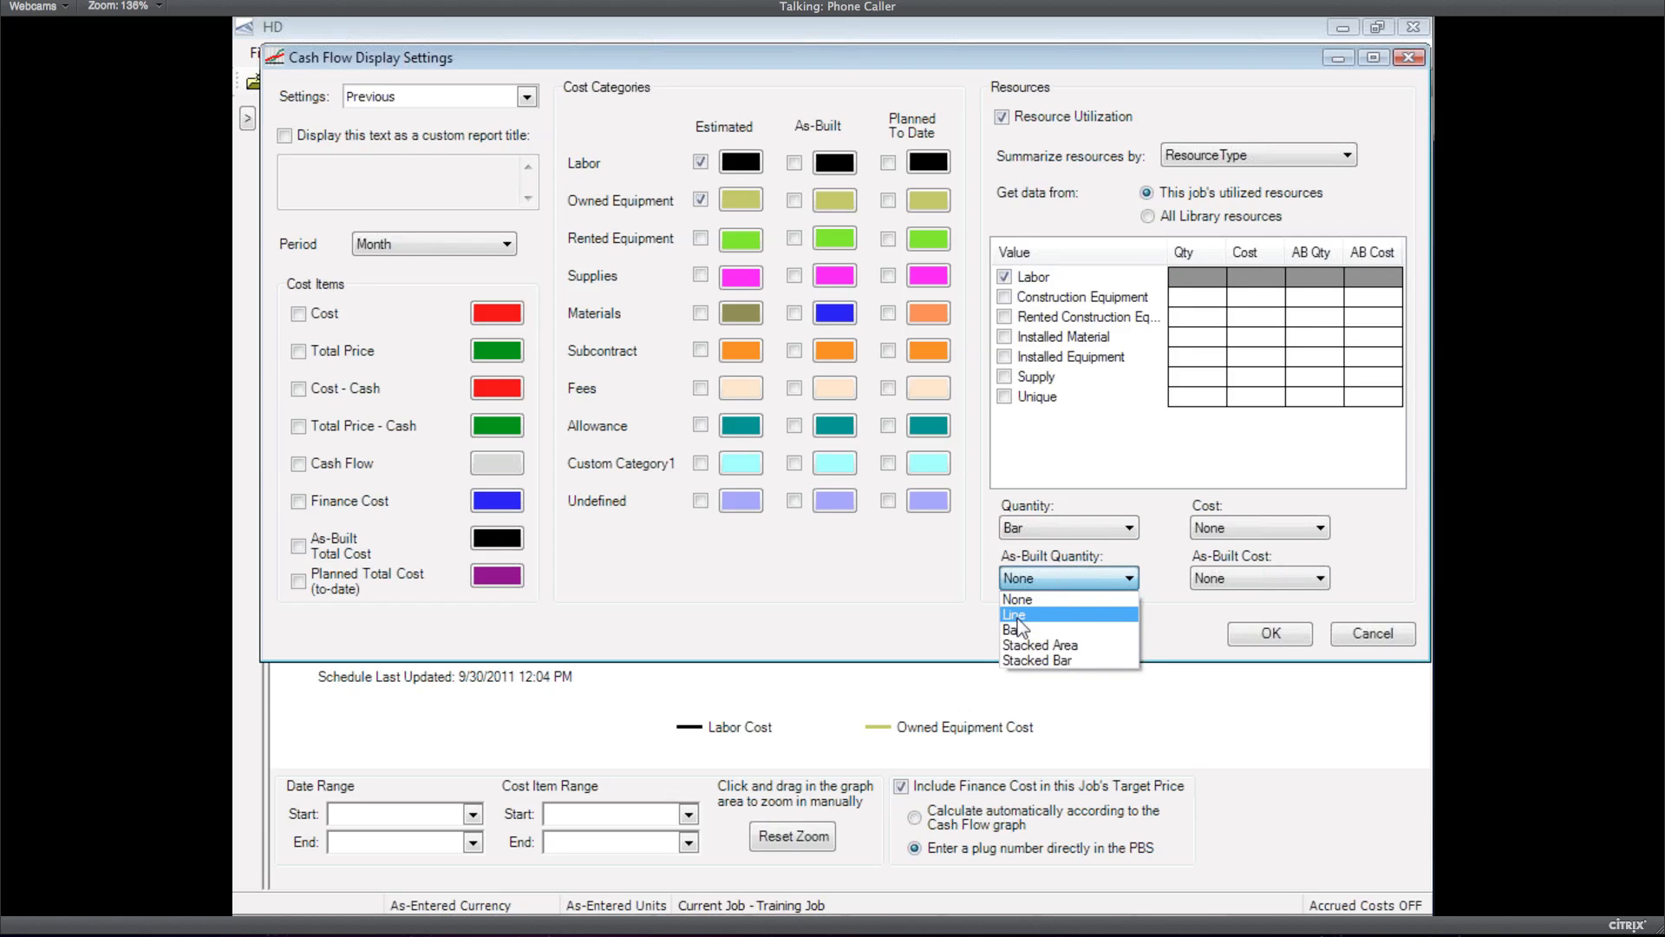
click(1020, 532)
click(1020, 532)
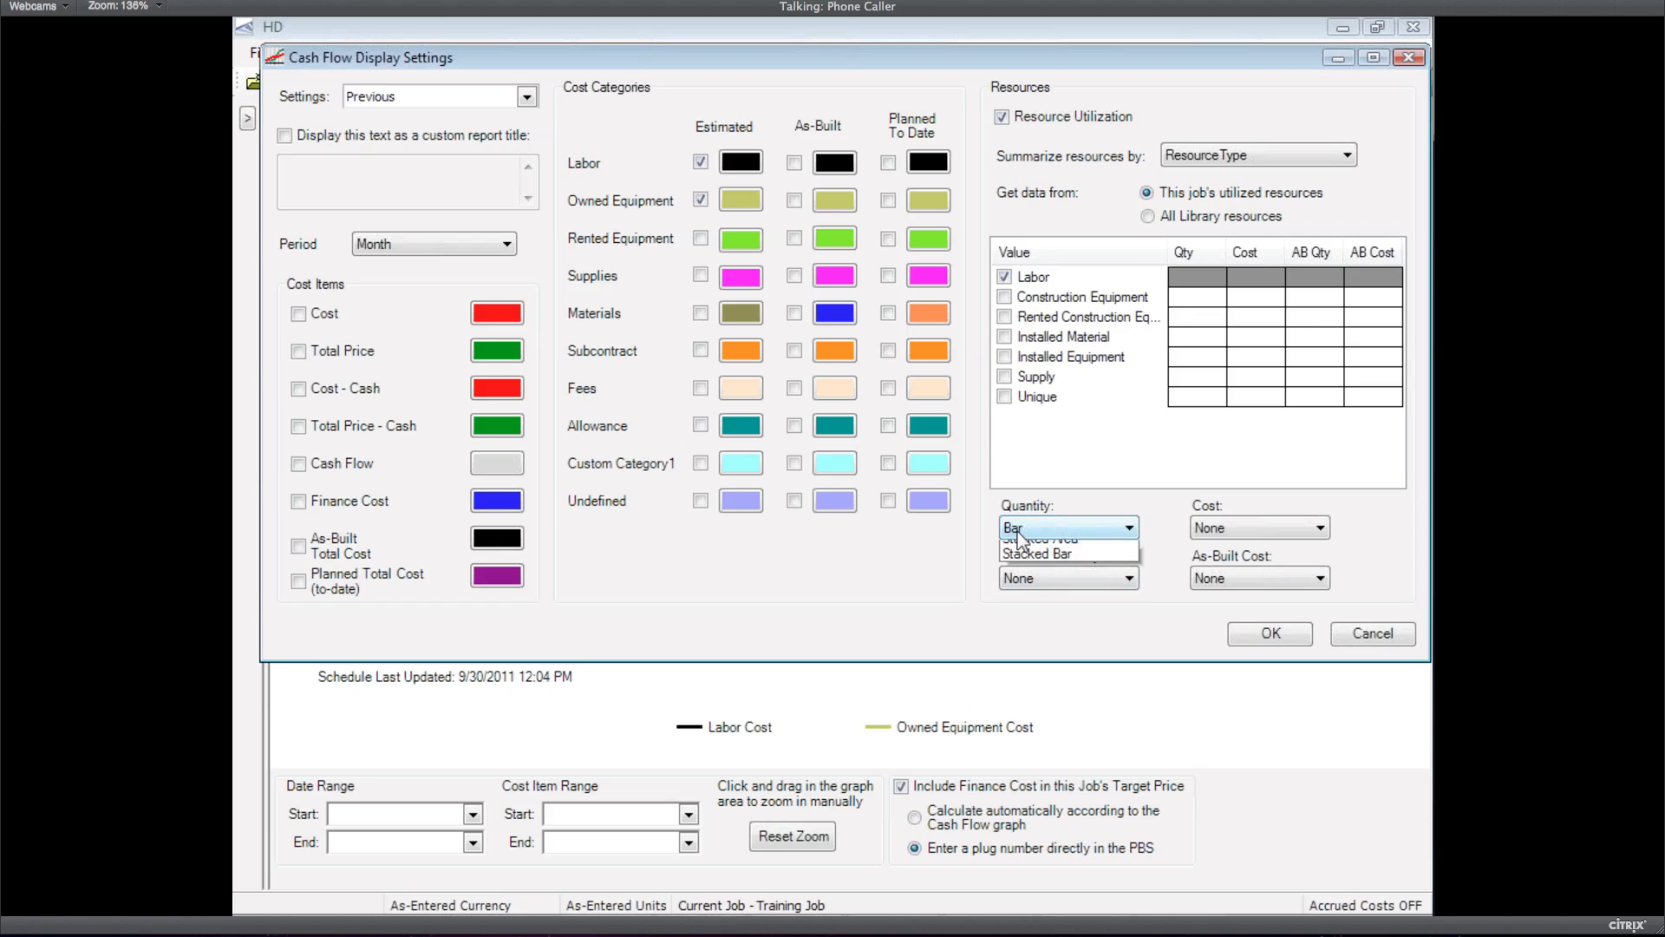
click(1035, 609)
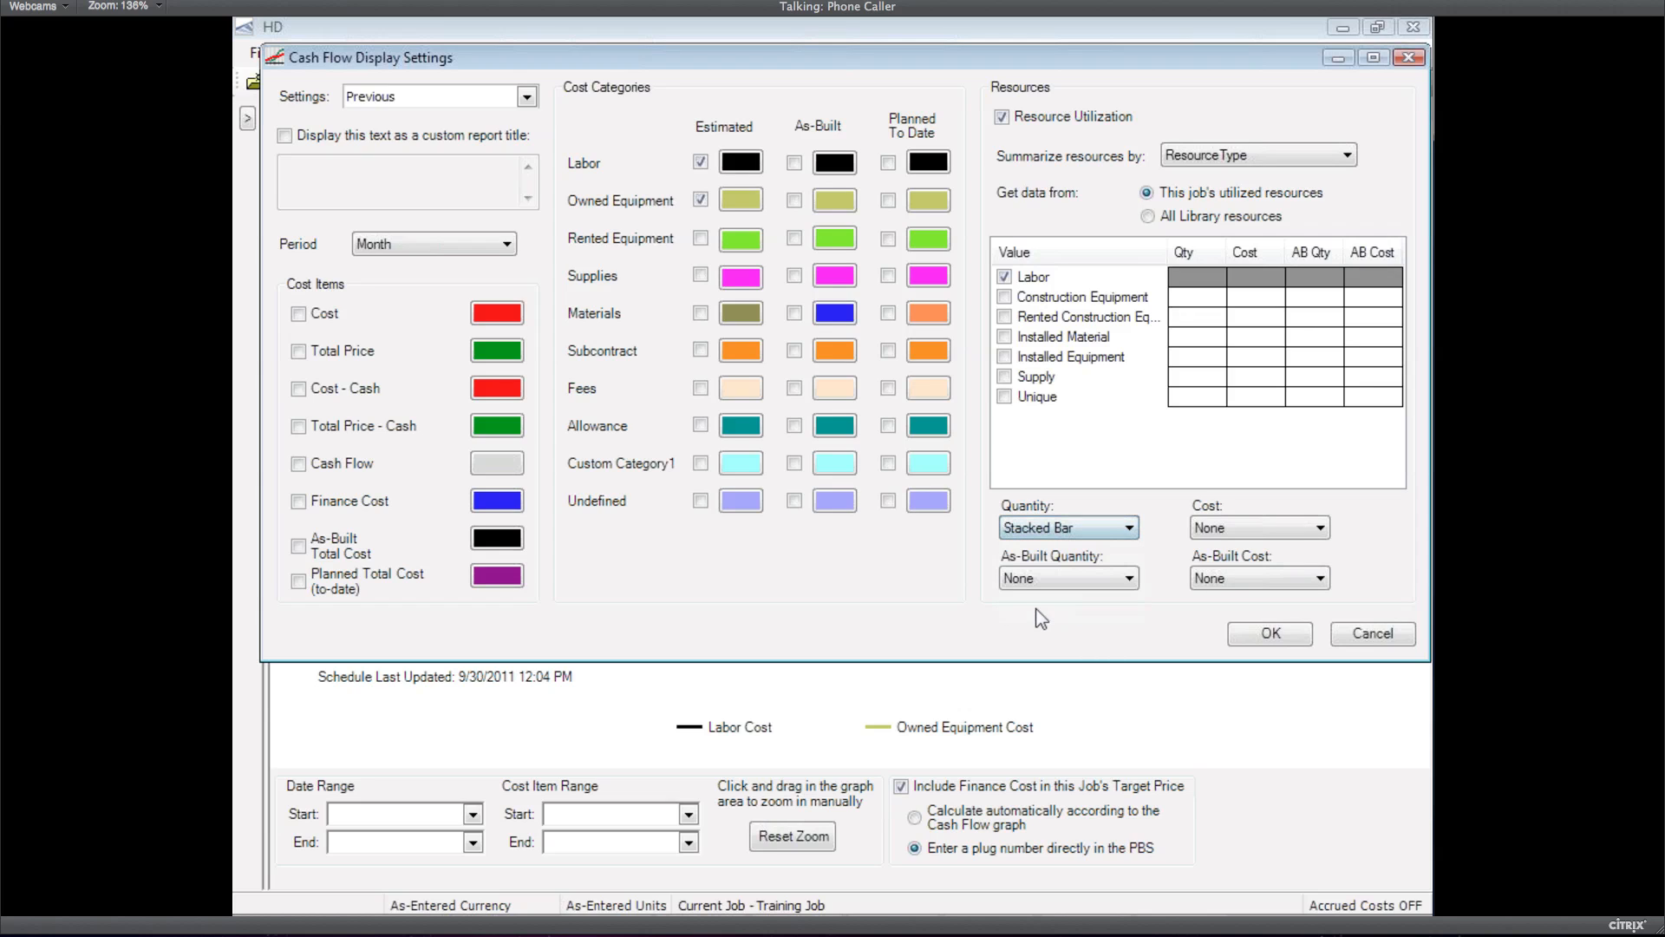
click(1050, 577)
click(1042, 656)
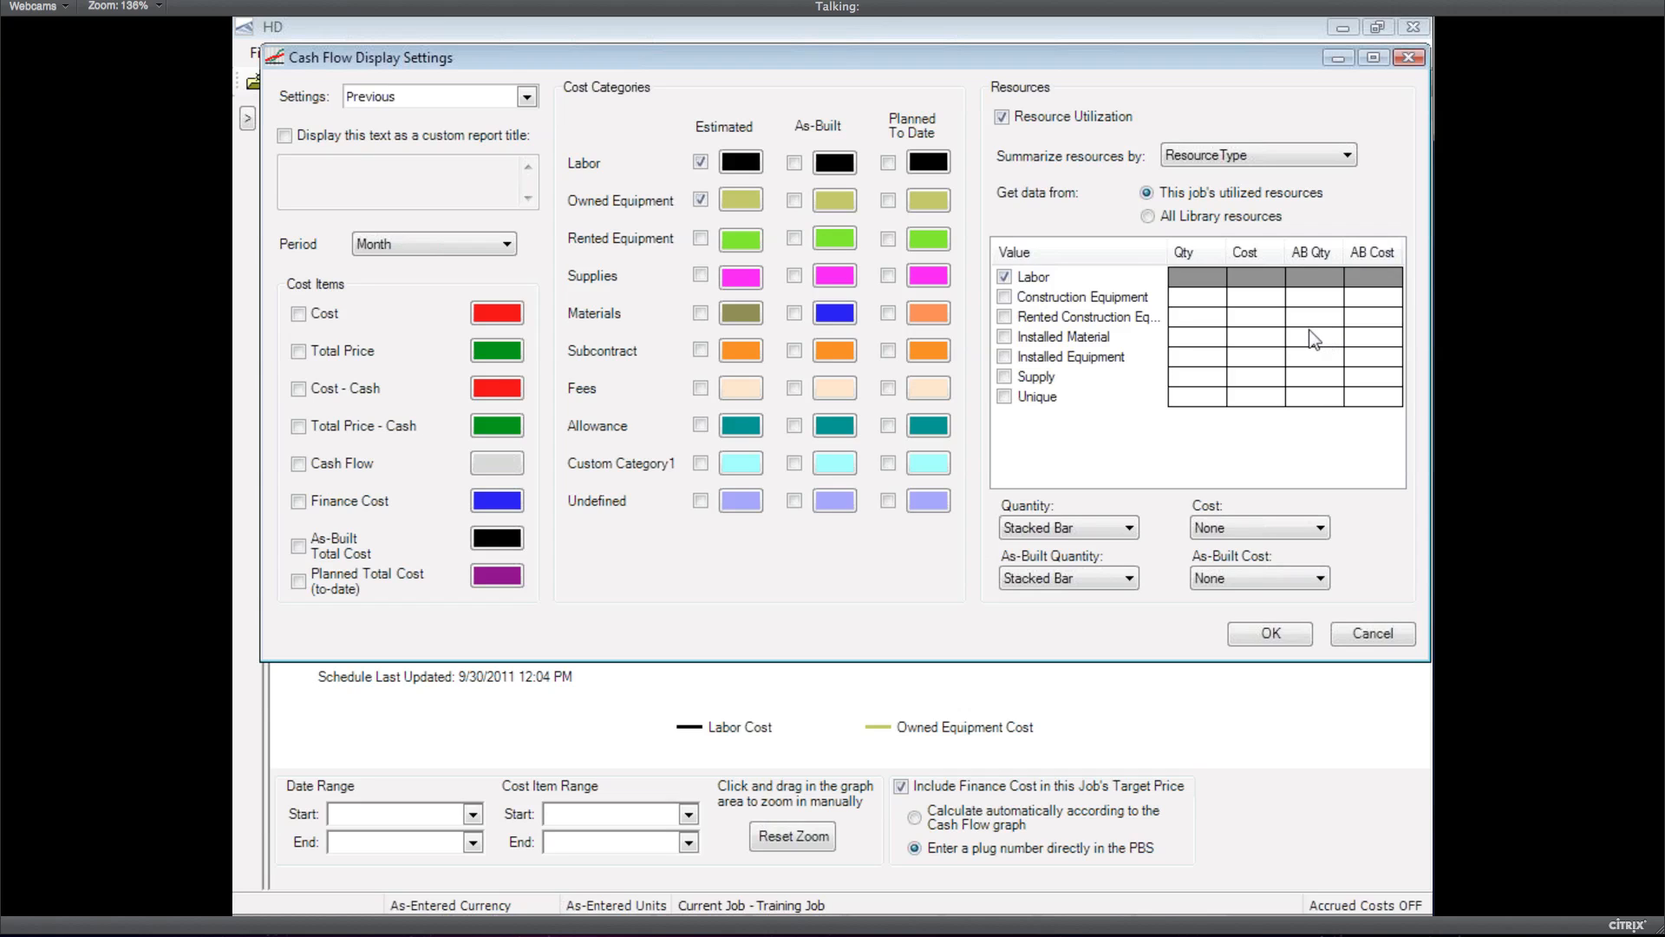
Apply the display settings and look through the job folder list without opening a job
click(1370, 636)
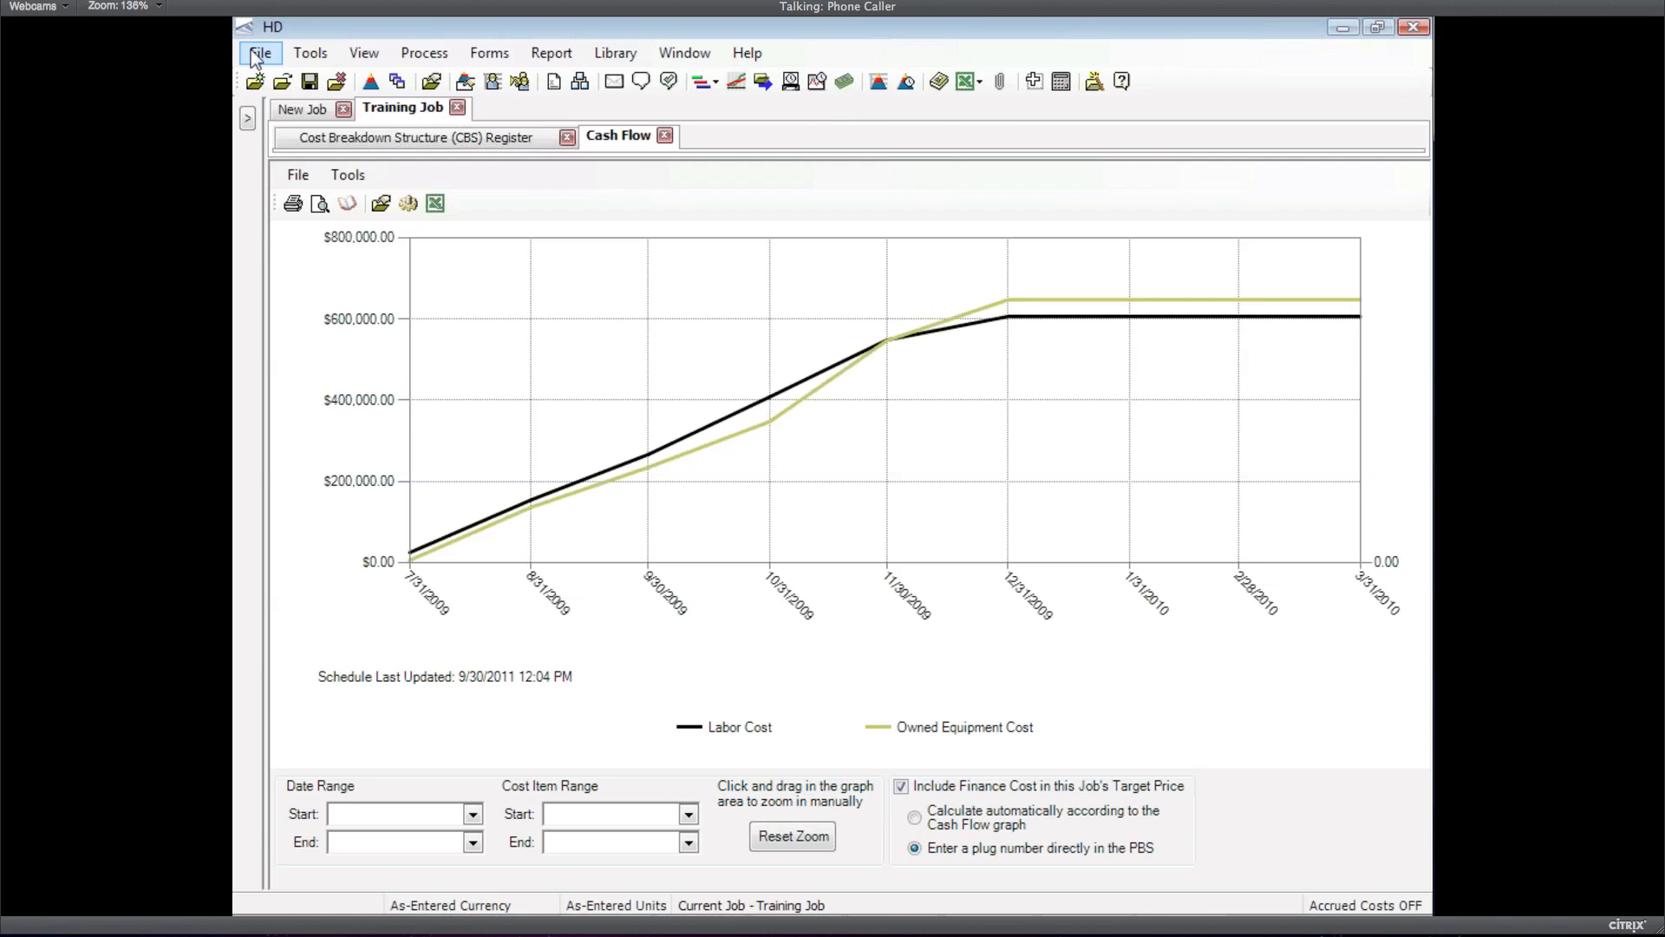
click(258, 55)
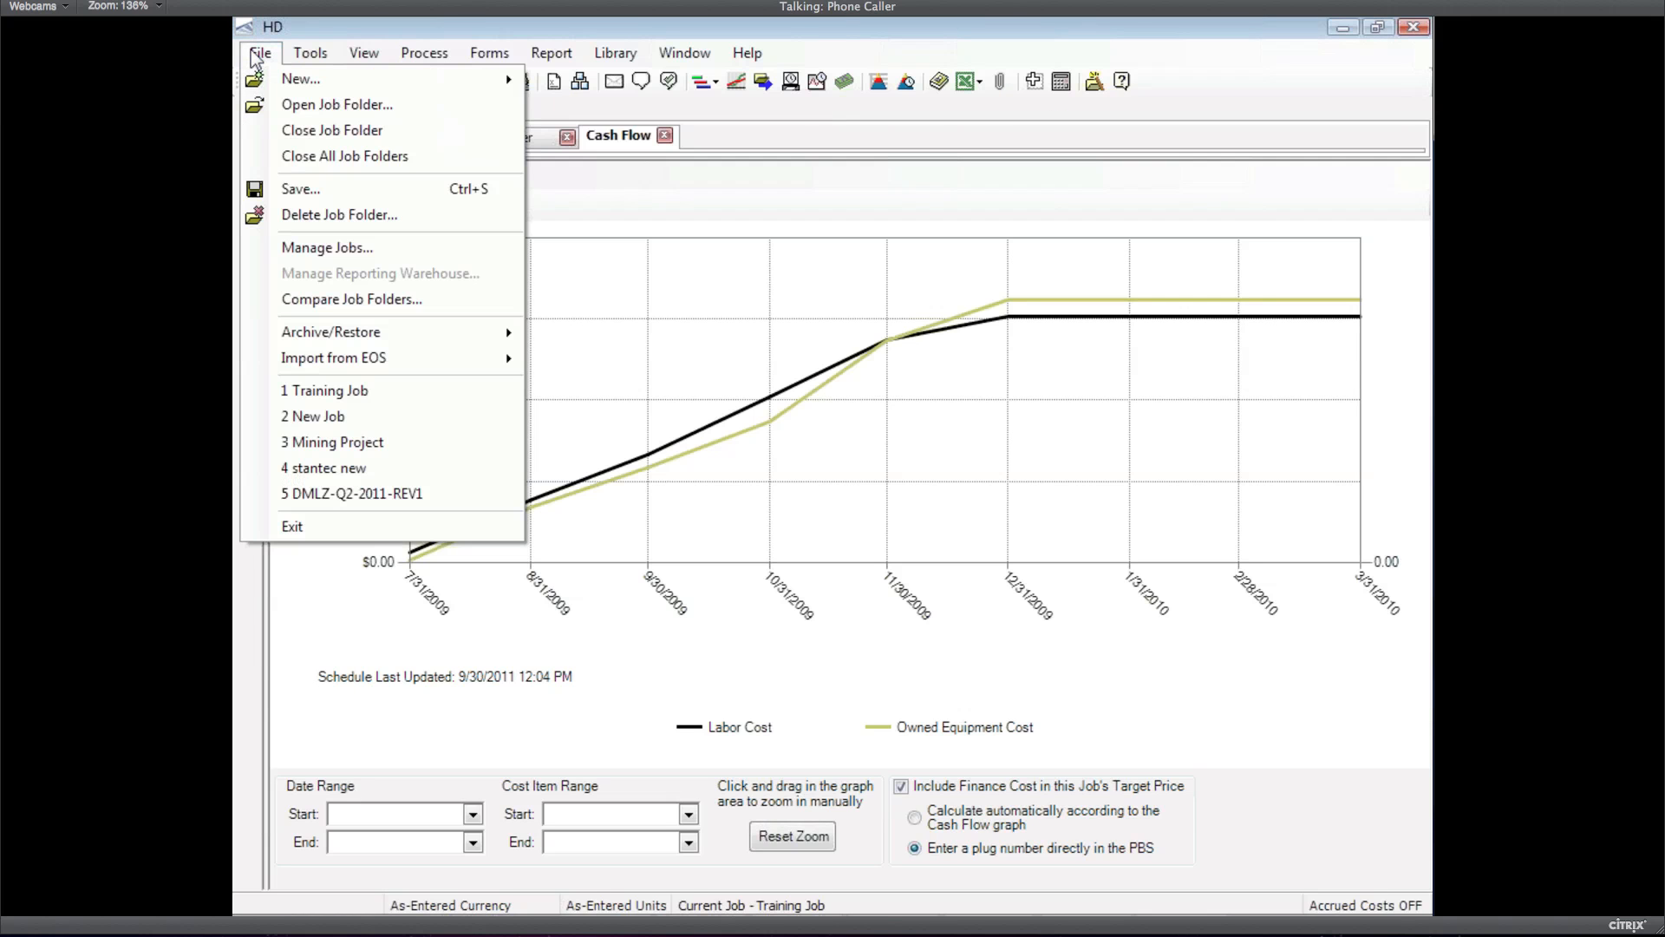
click(304, 104)
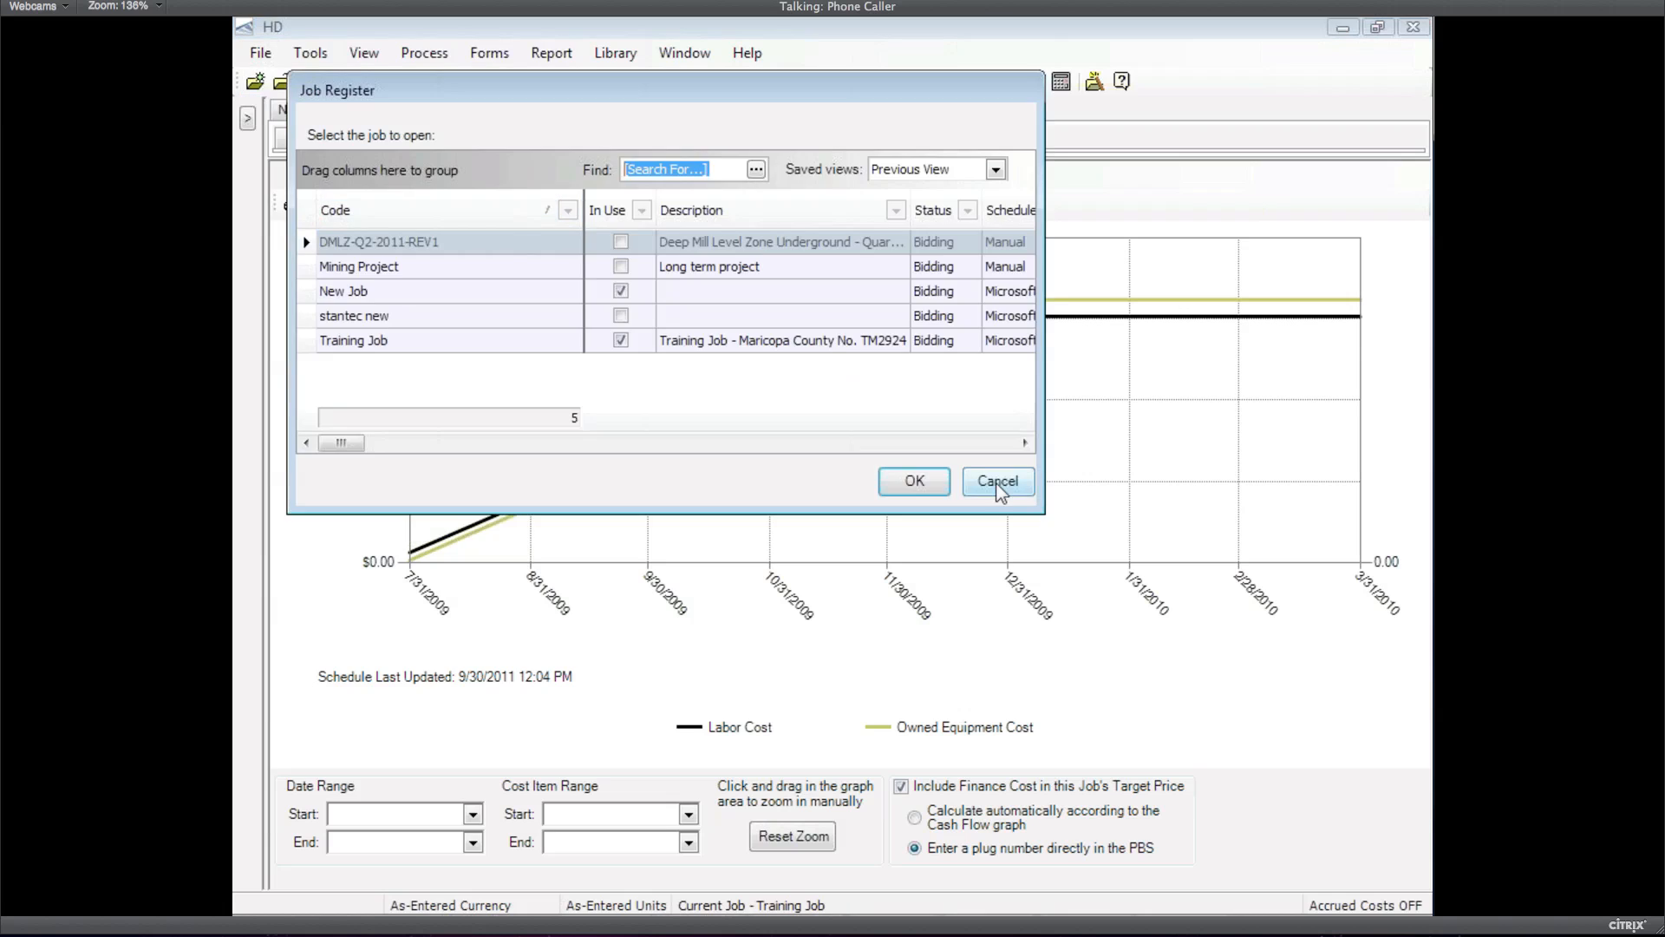
click(998, 482)
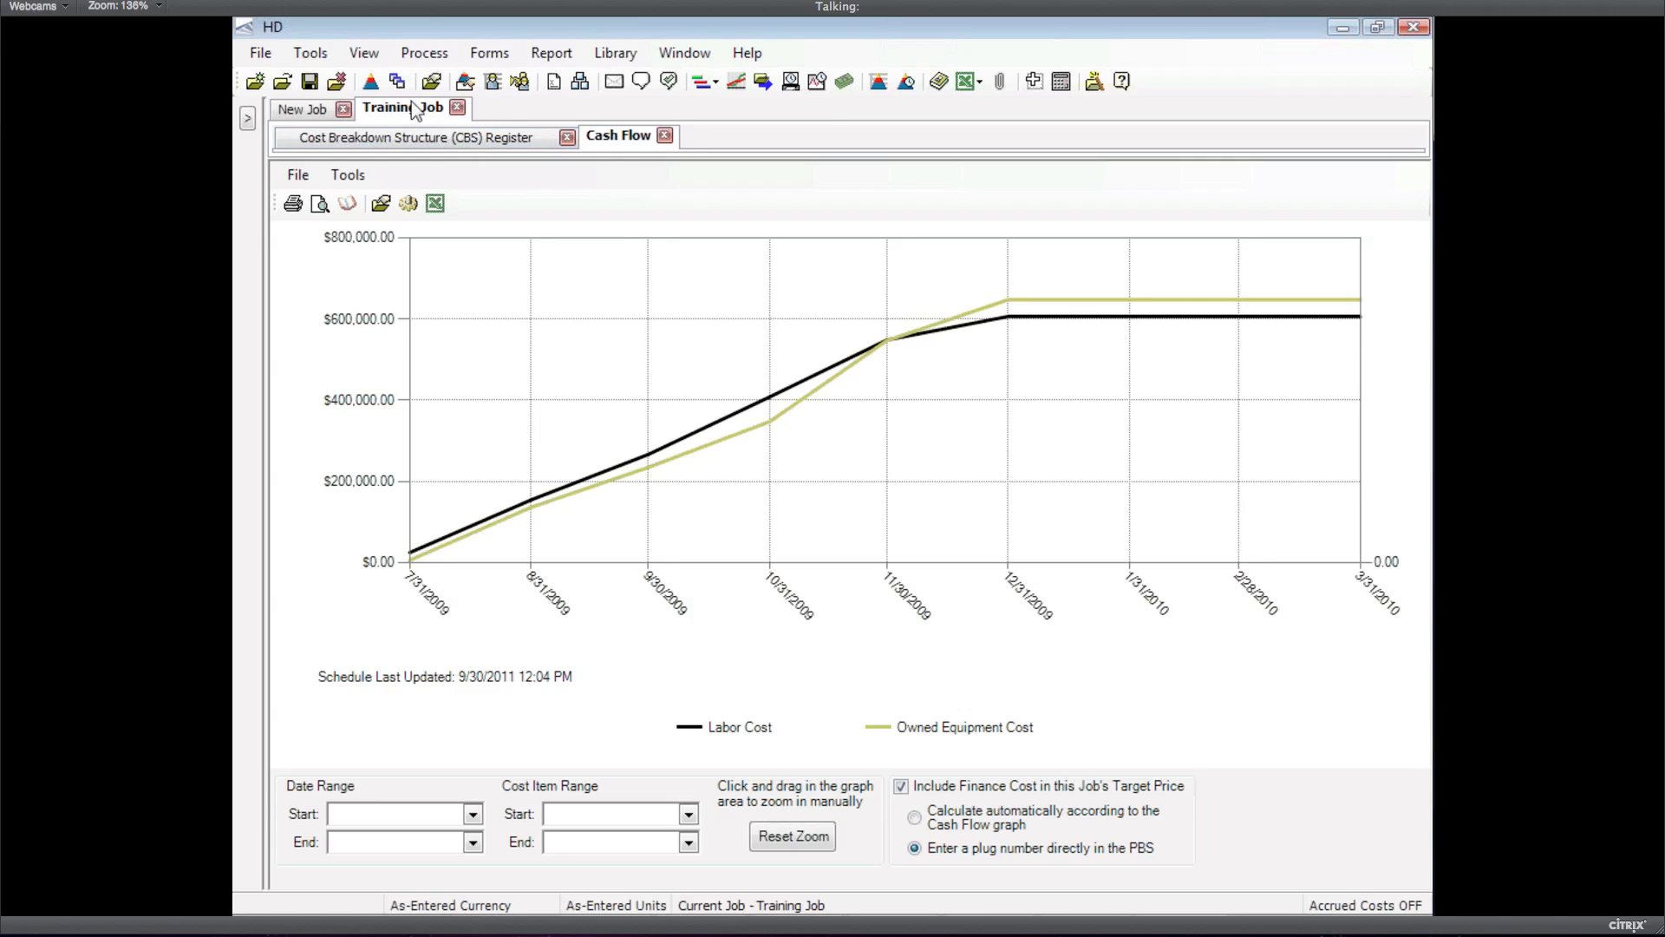
In the Job Tracking Register, expand Mobilization and select its 8/1/2009 Direct Entry record
click(491, 54)
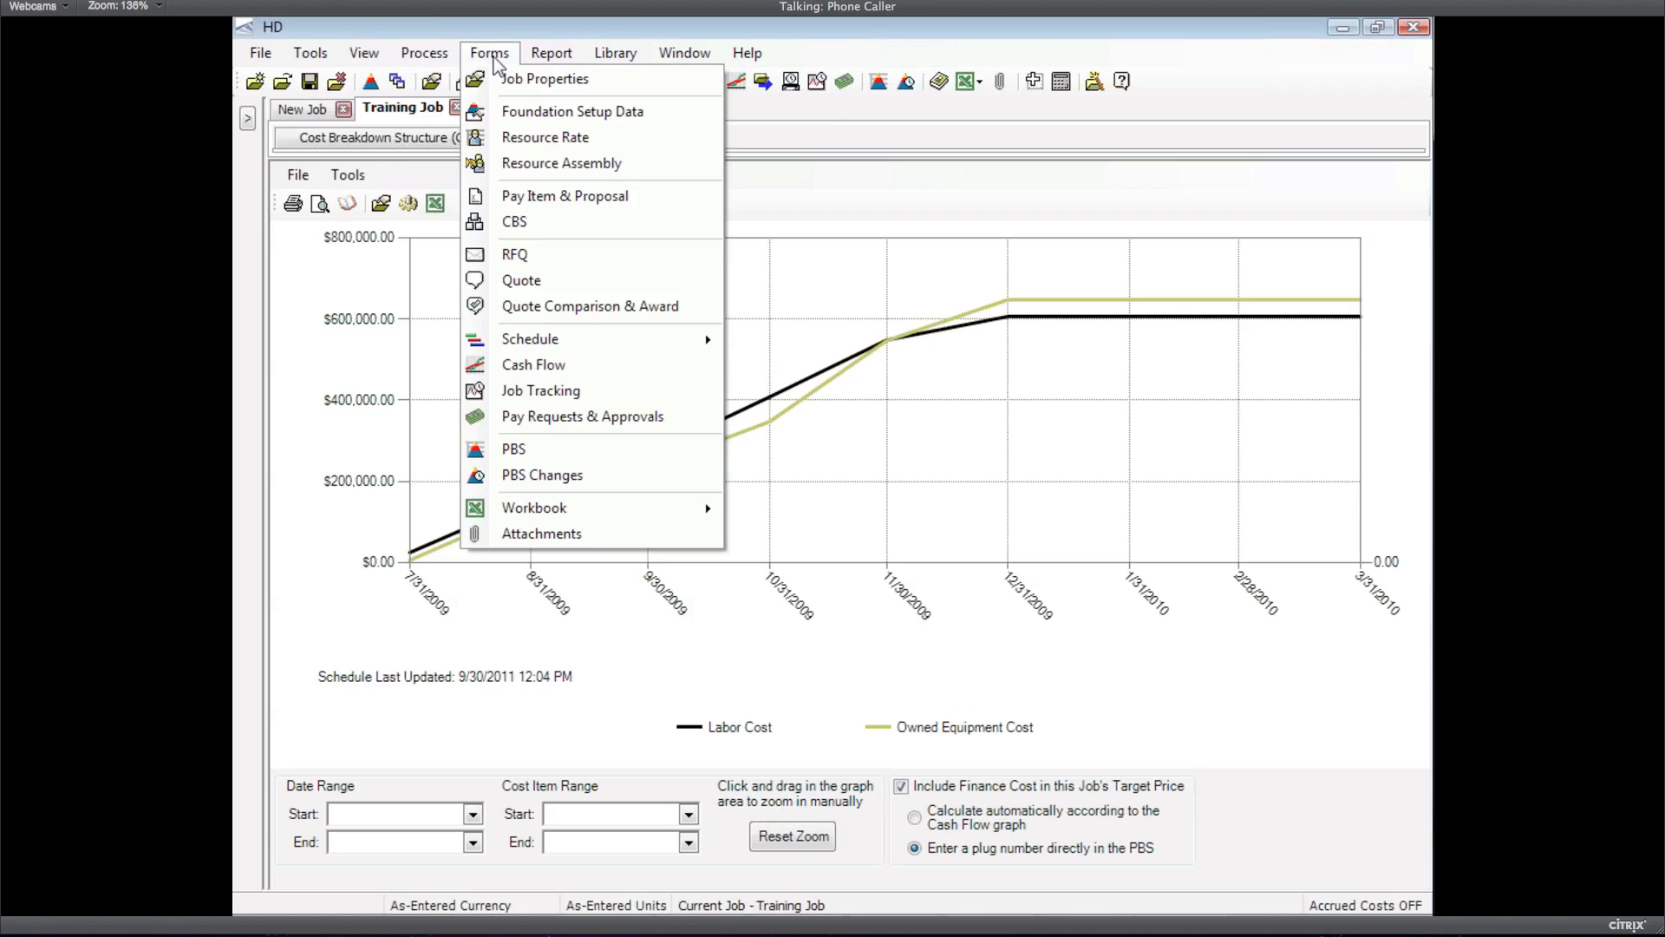
click(535, 364)
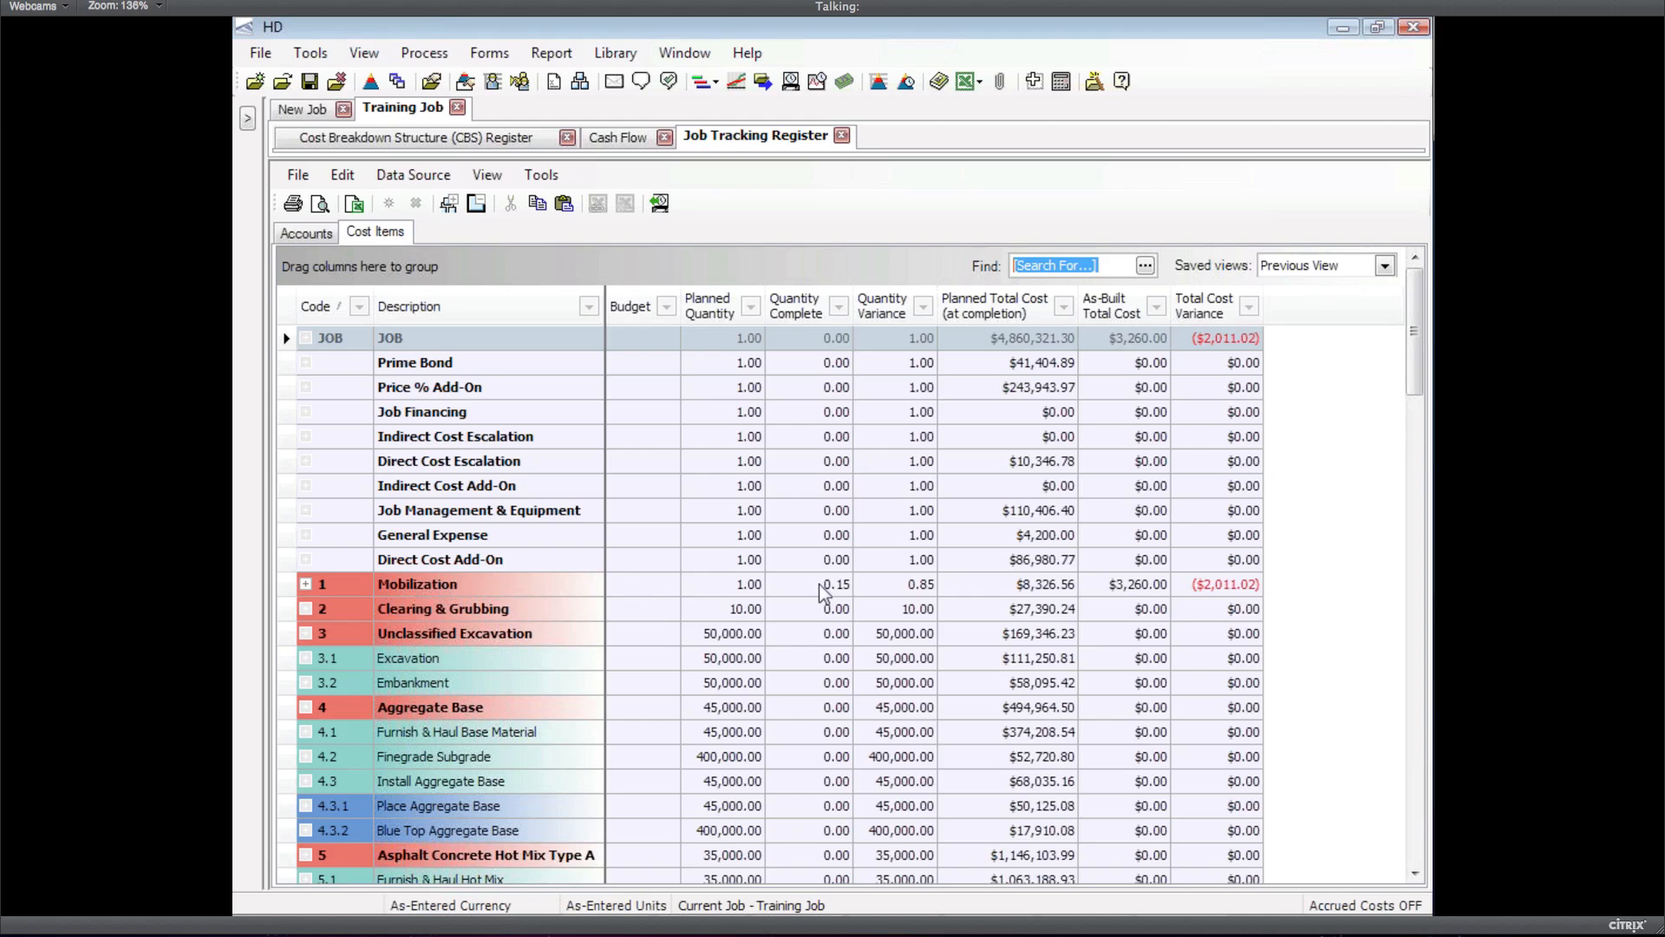
click(306, 592)
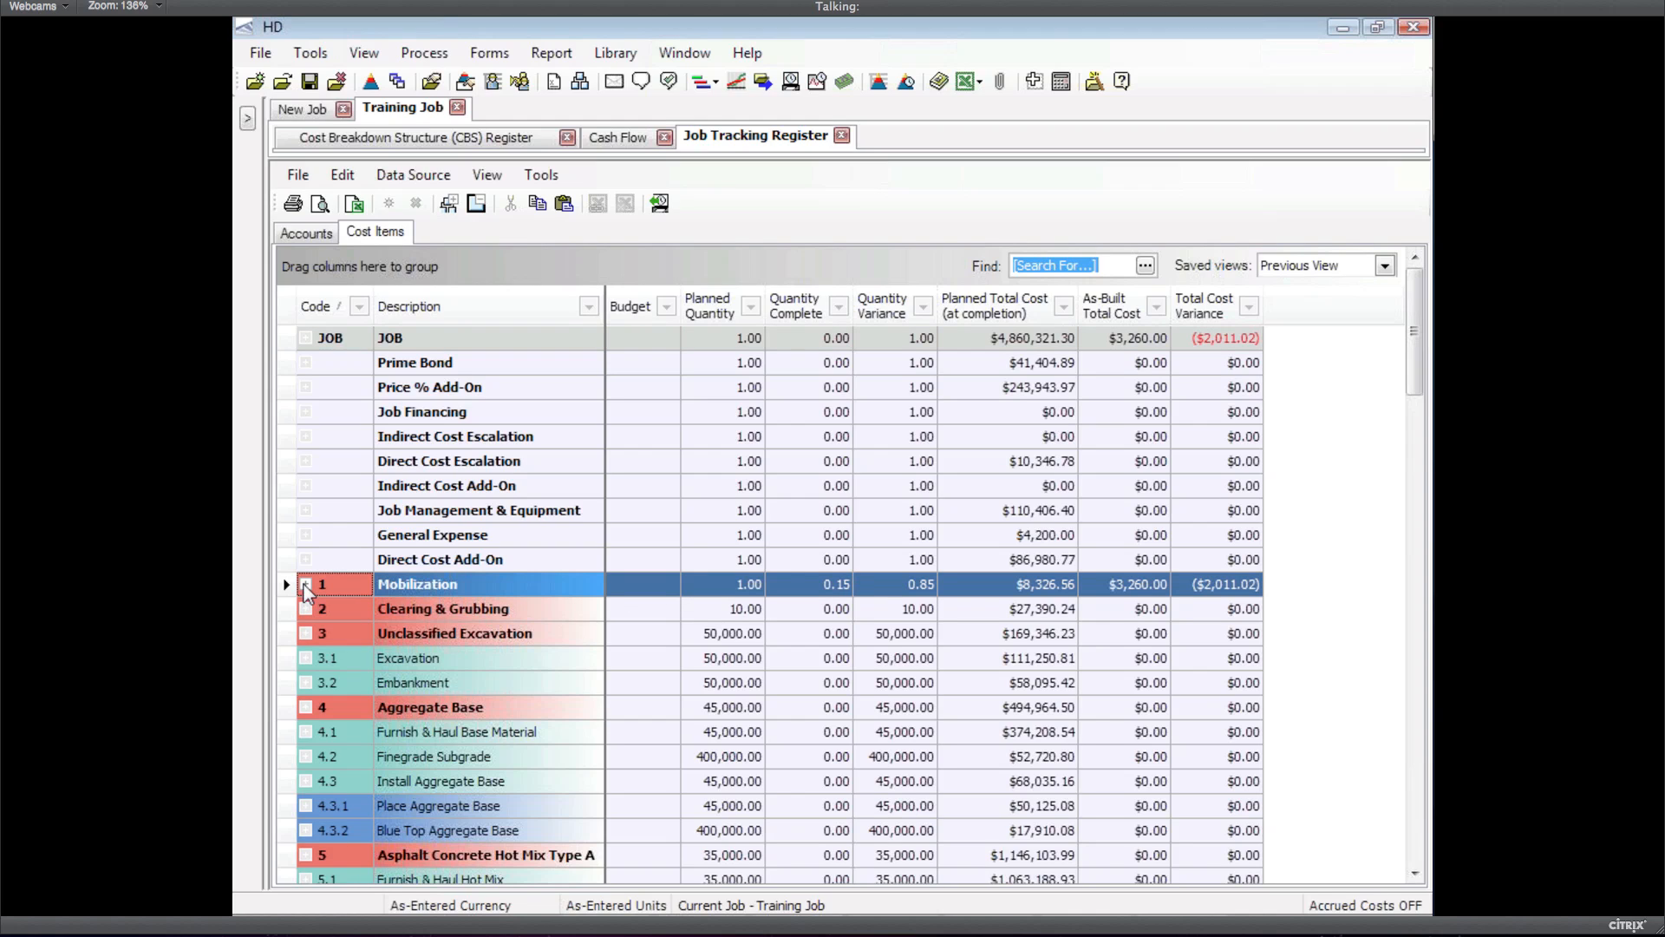
click(306, 586)
click(418, 650)
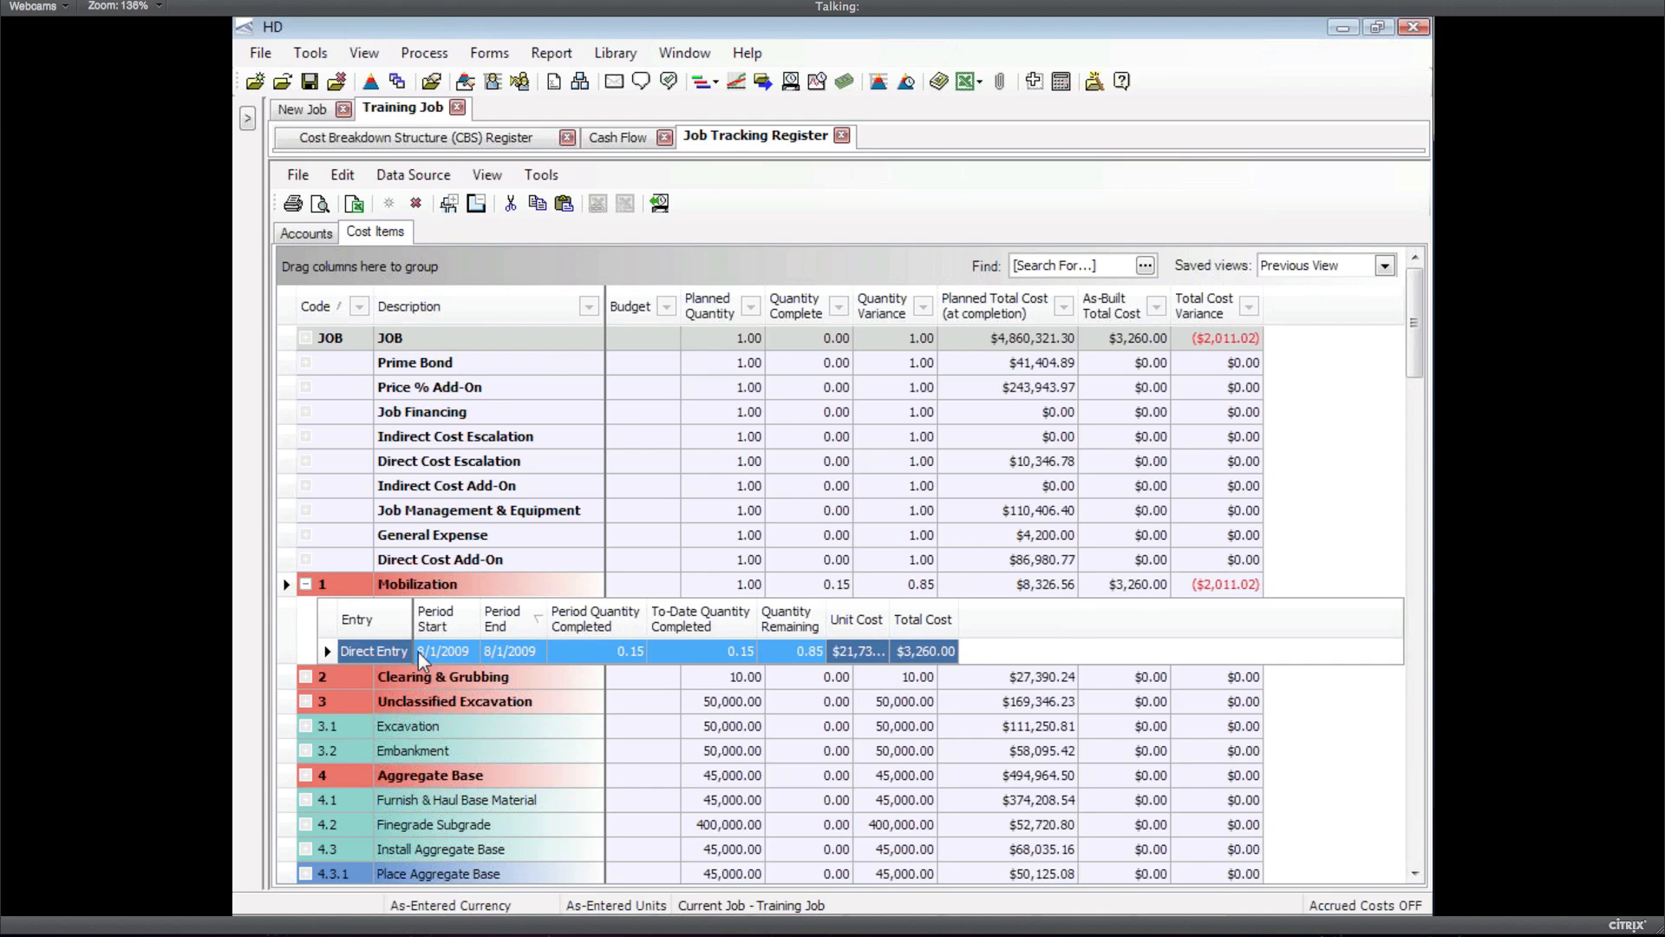
Add a Mobilization expense of $30,000 Labor and $30,000 Owned Equipment, bringing as-built cost to $63,260.00
double_click(418, 650)
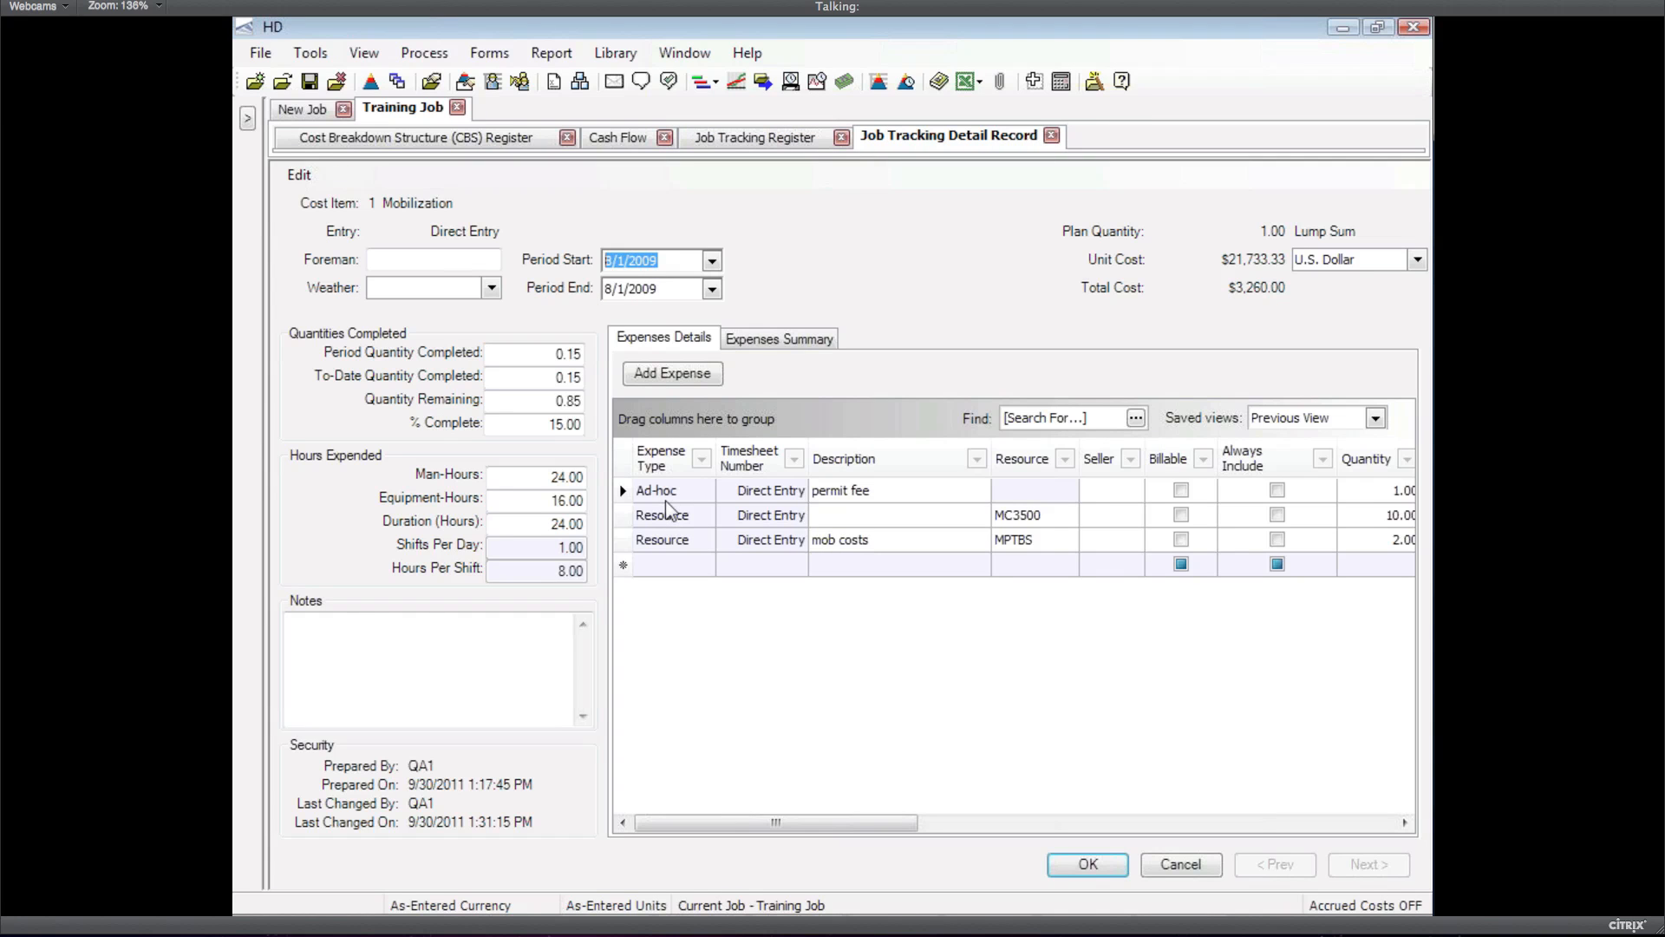
click(685, 376)
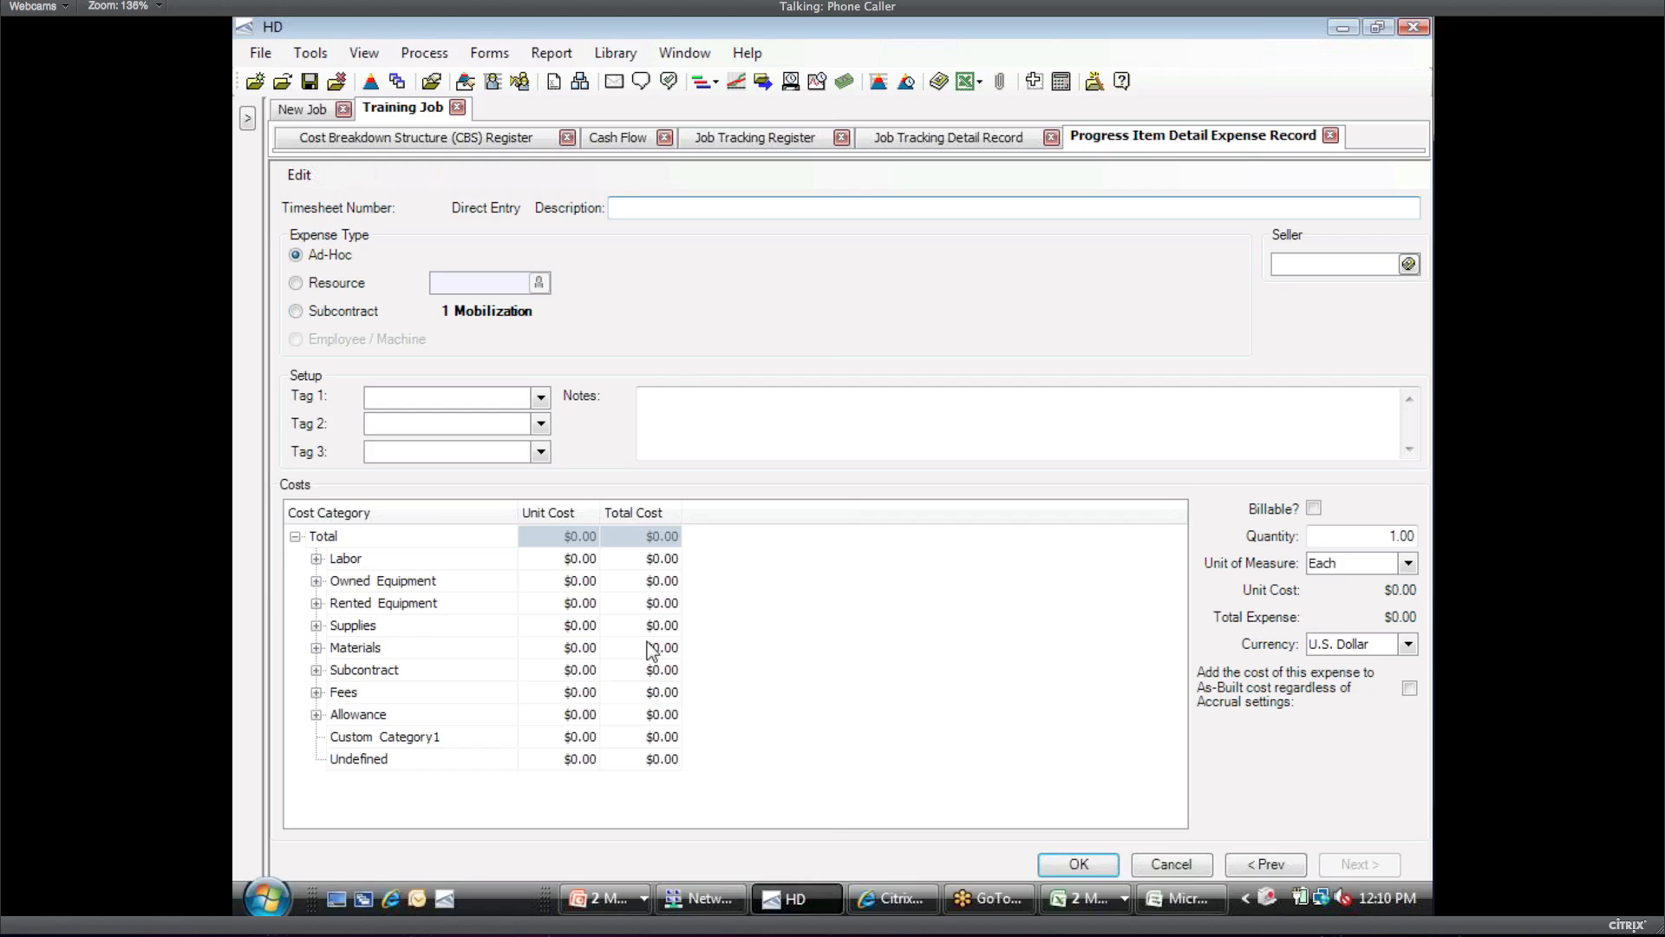
click(662, 557)
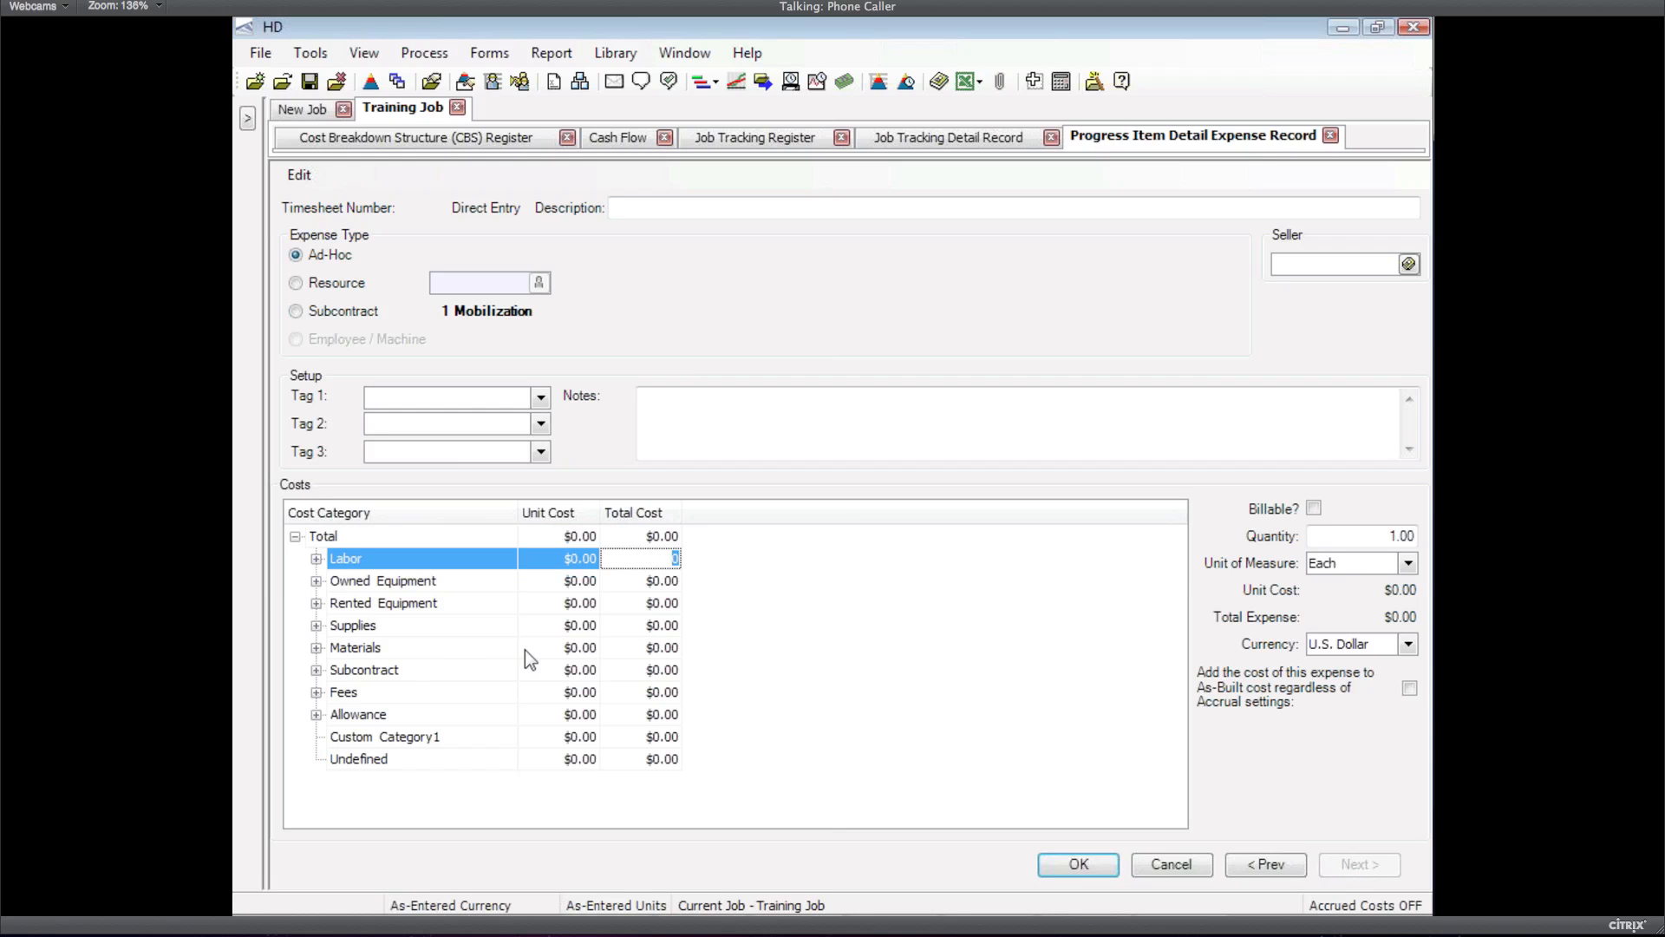
text(30000)
key(Down)
key(Down)
key(Up)
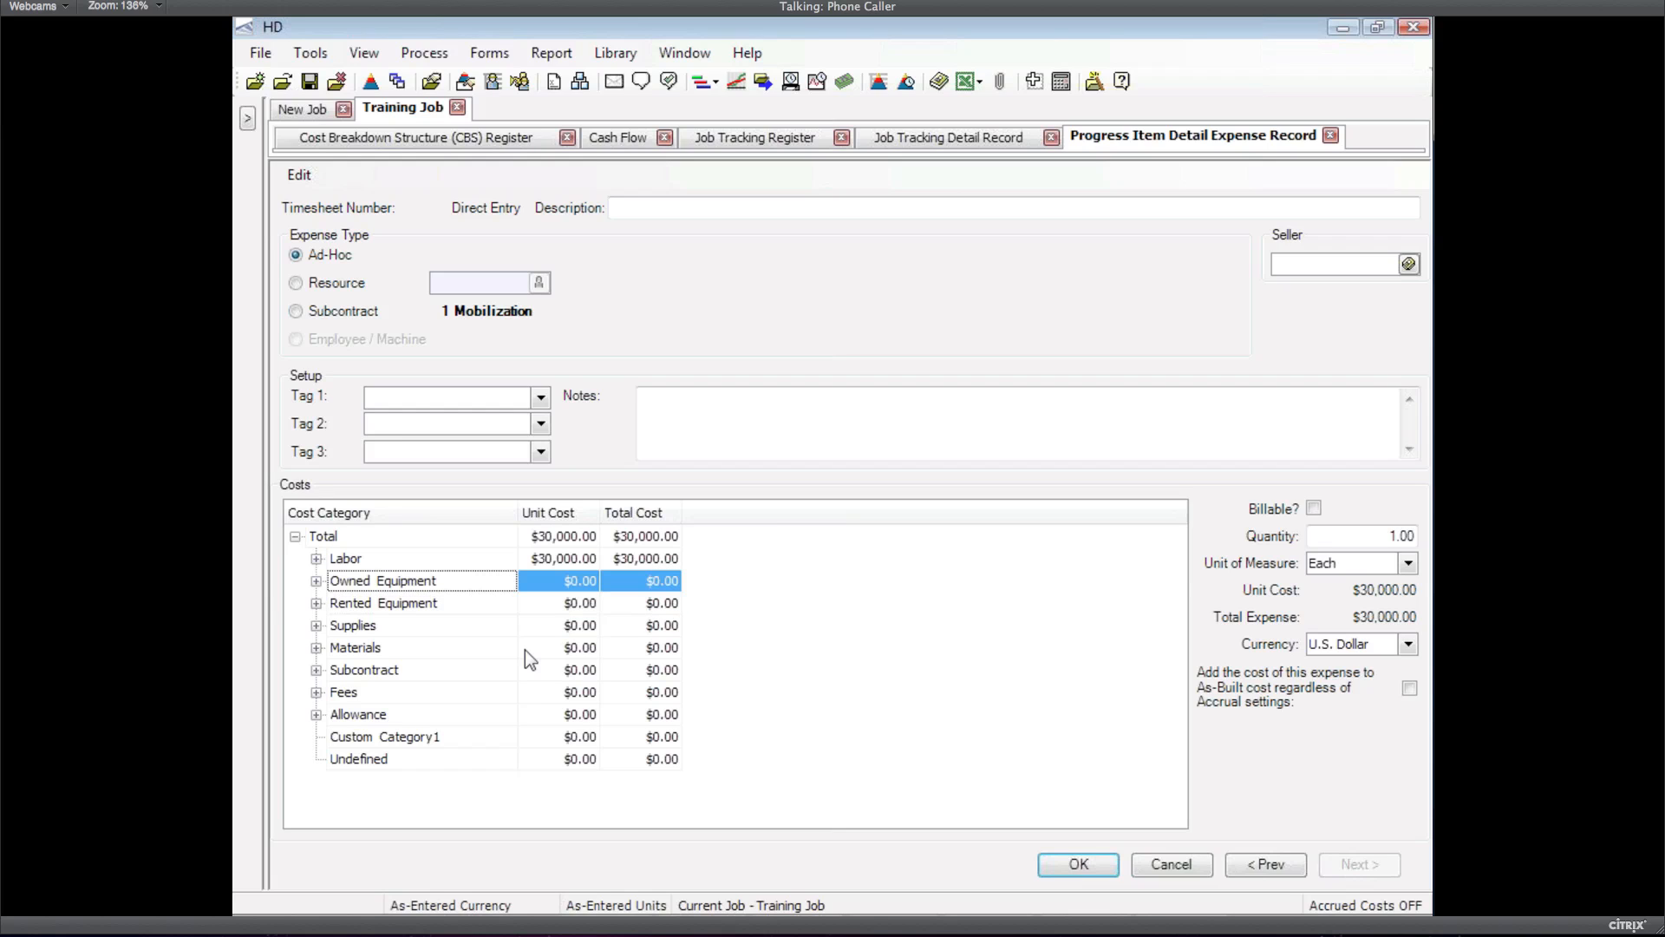
click(638, 581)
text(30000)
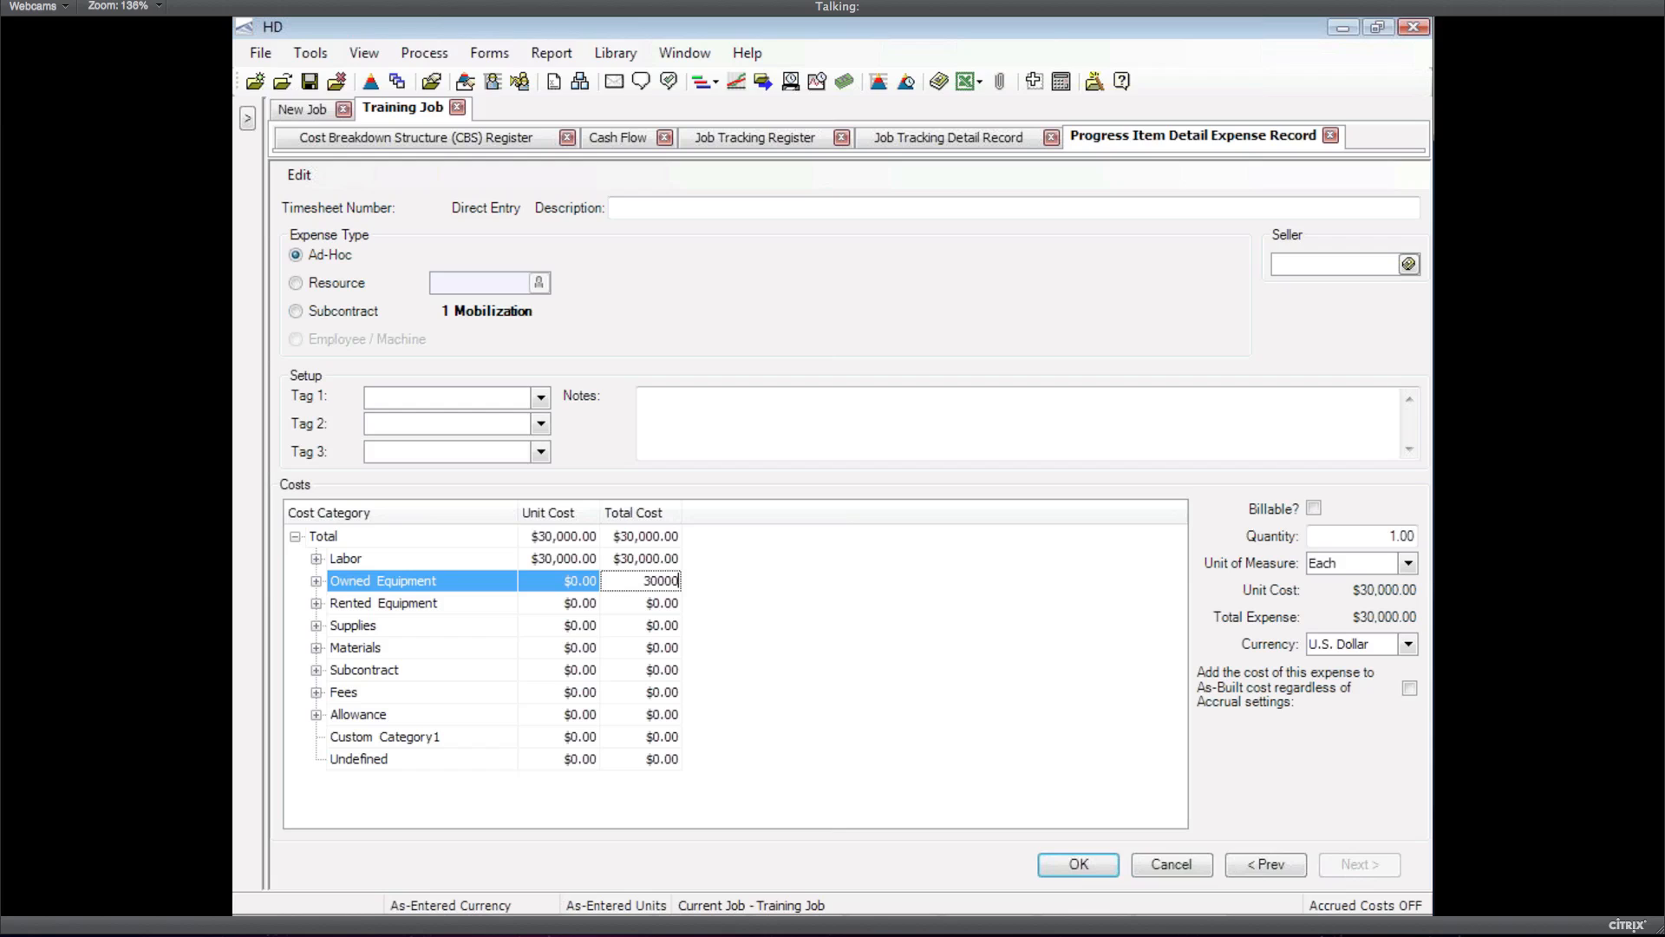
key(Down)
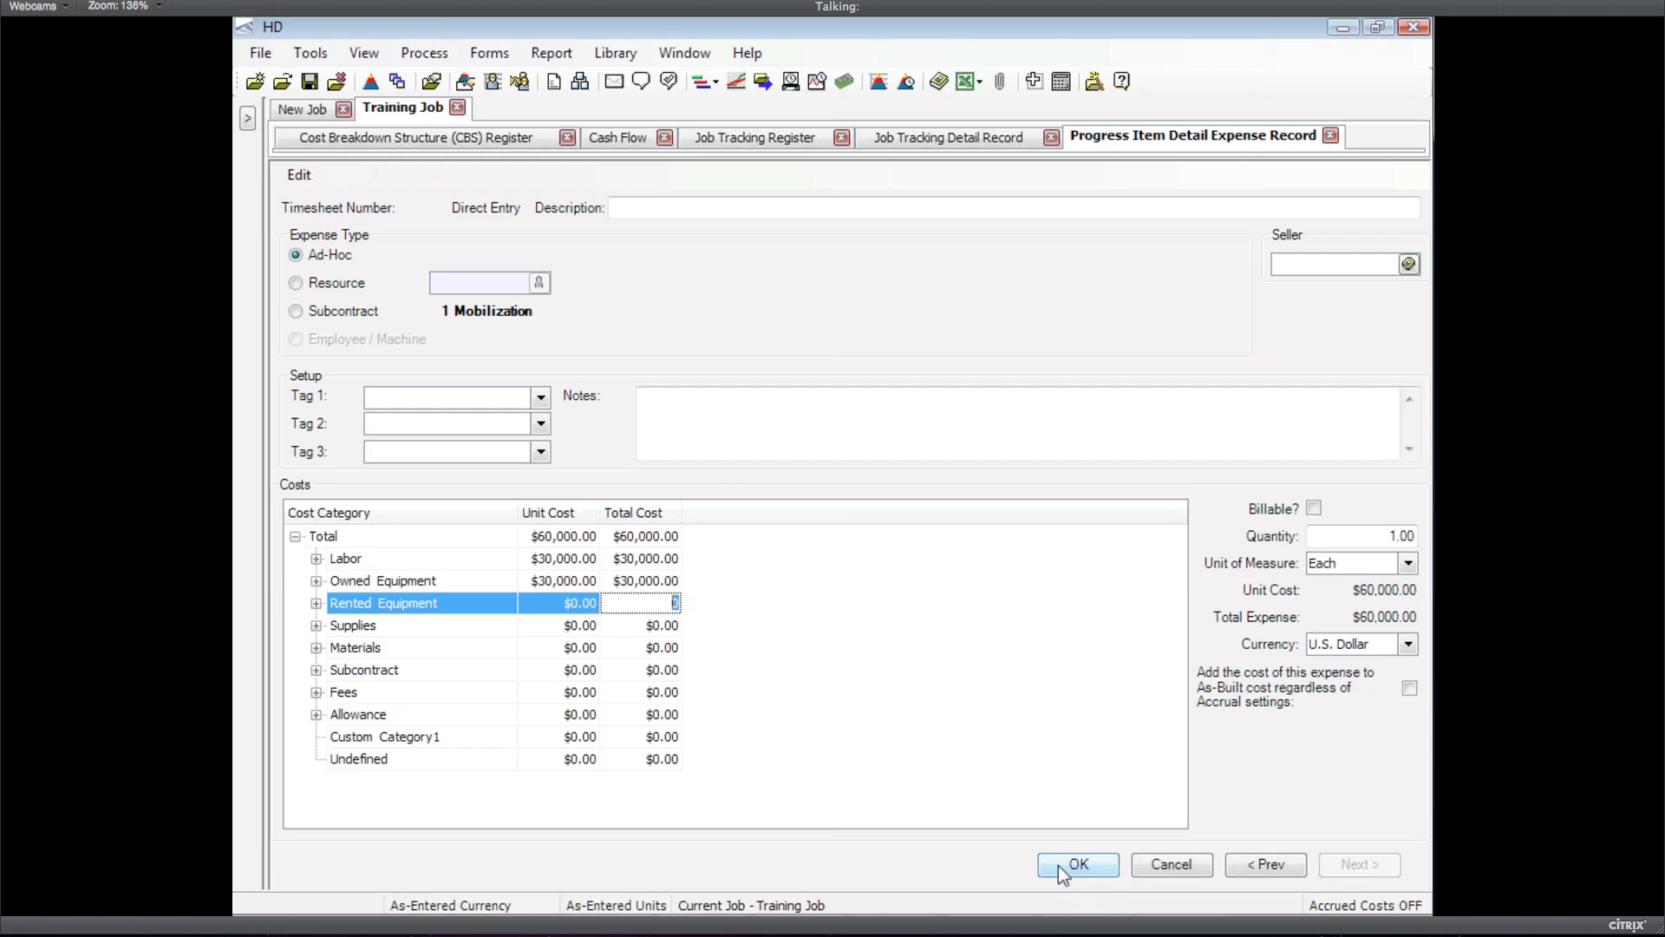
click(1076, 866)
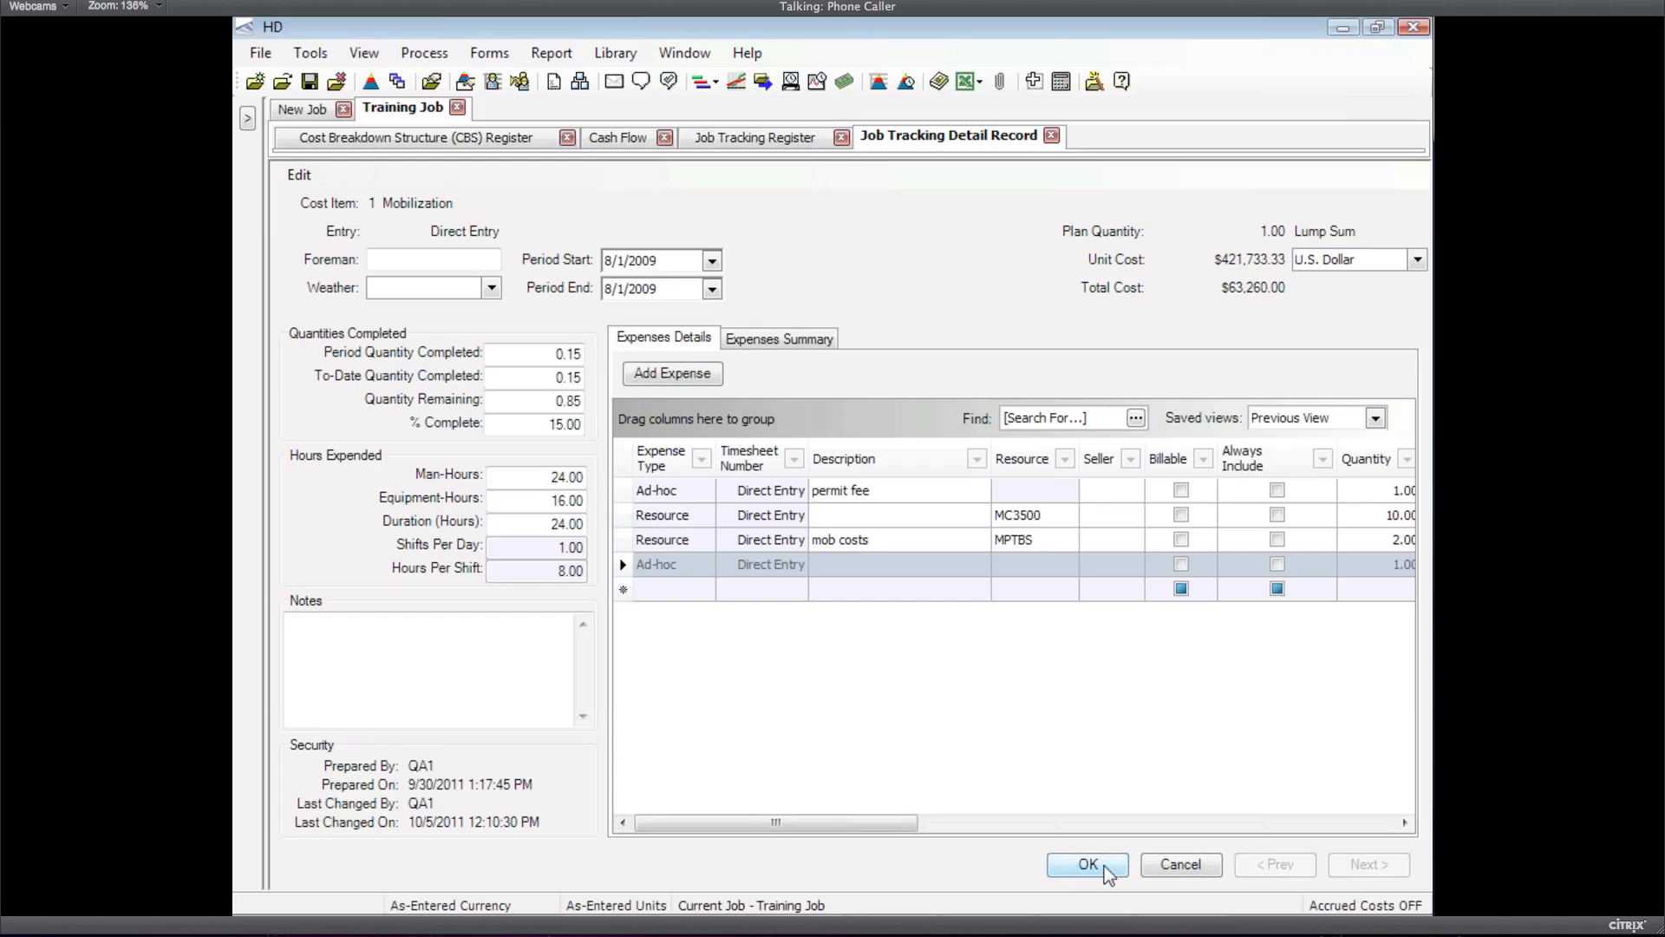
click(1089, 865)
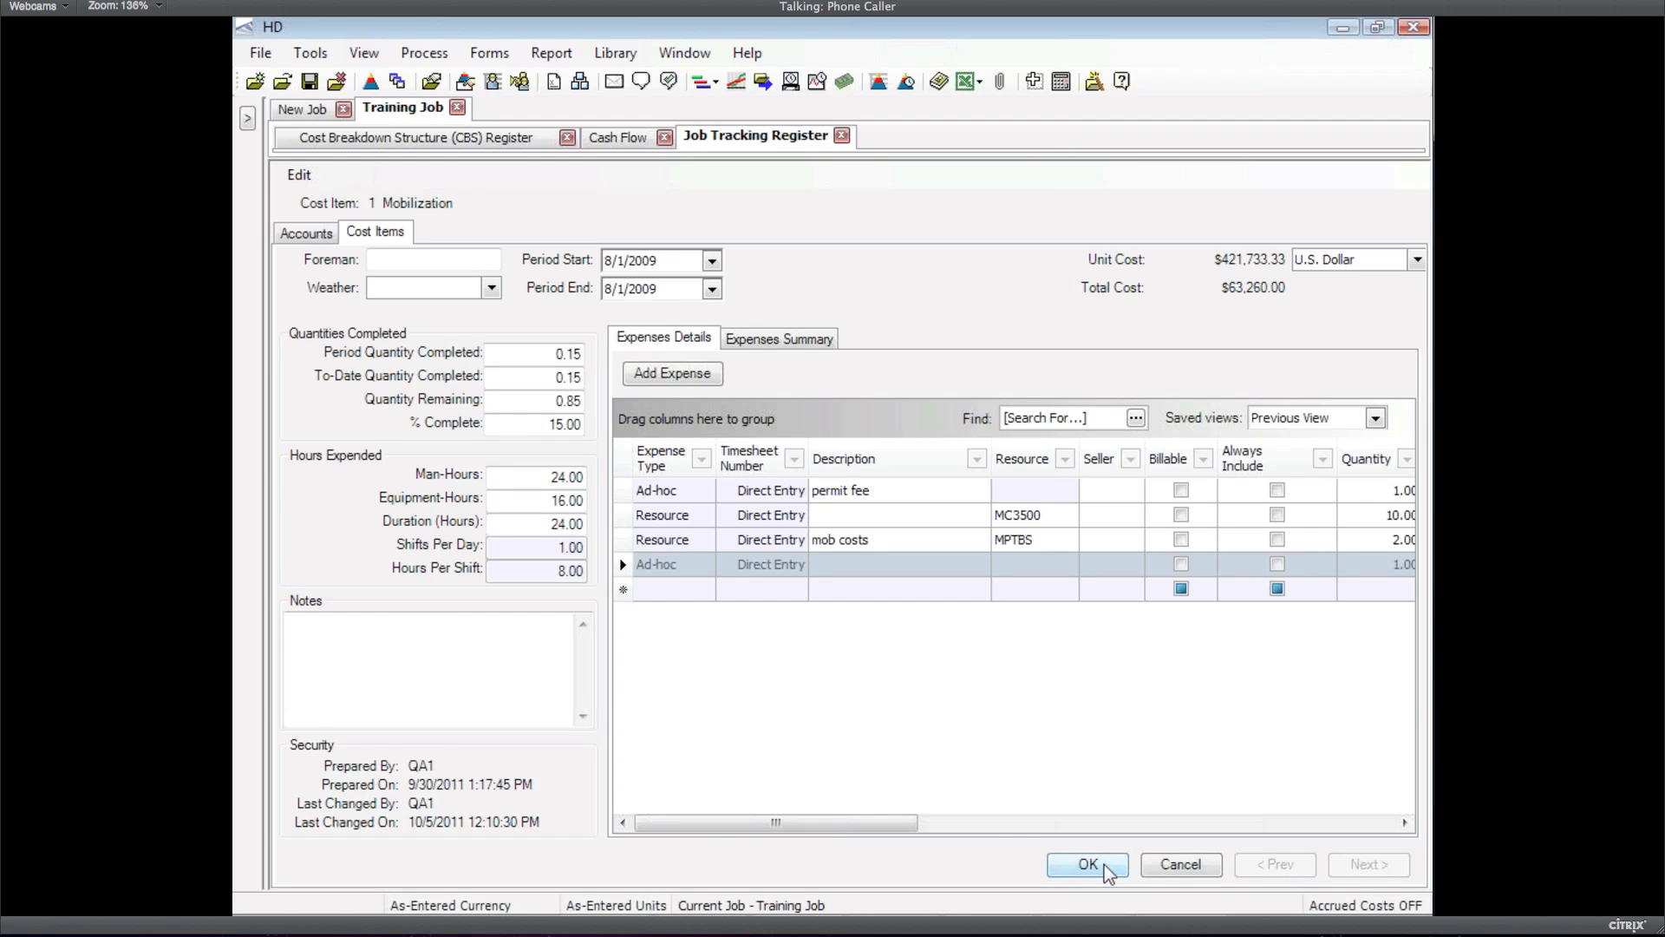
click(305, 585)
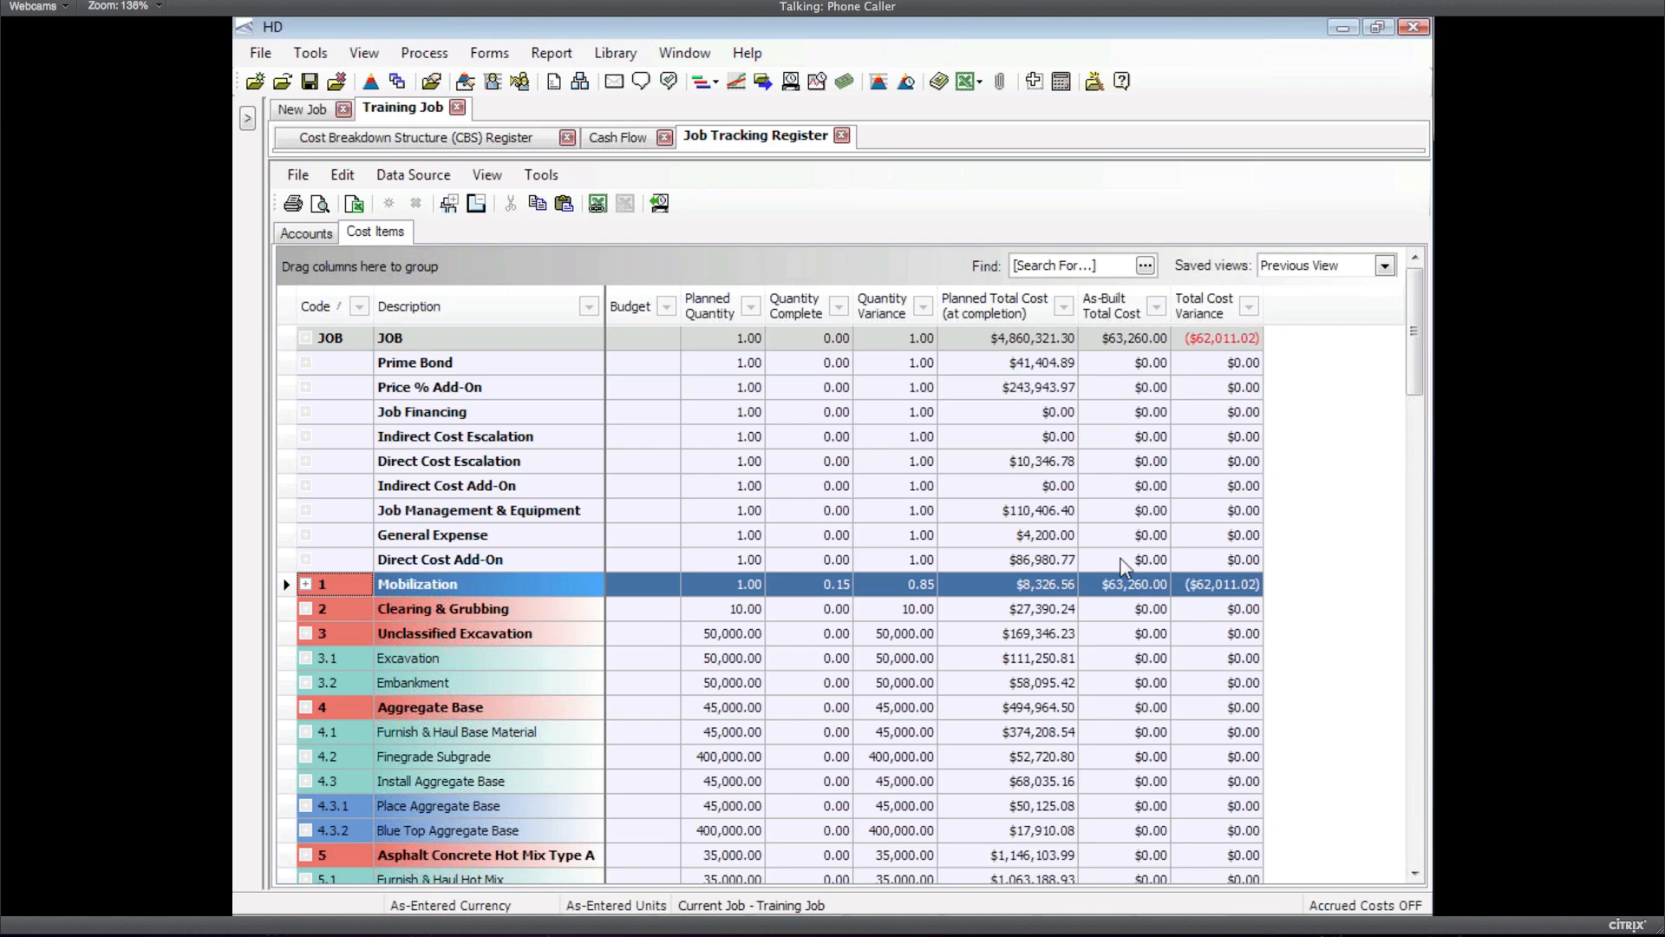
Plot As-Built Labor in grey and As-Built Owned Equipment in pale beige on the cash flow graph
click(632, 139)
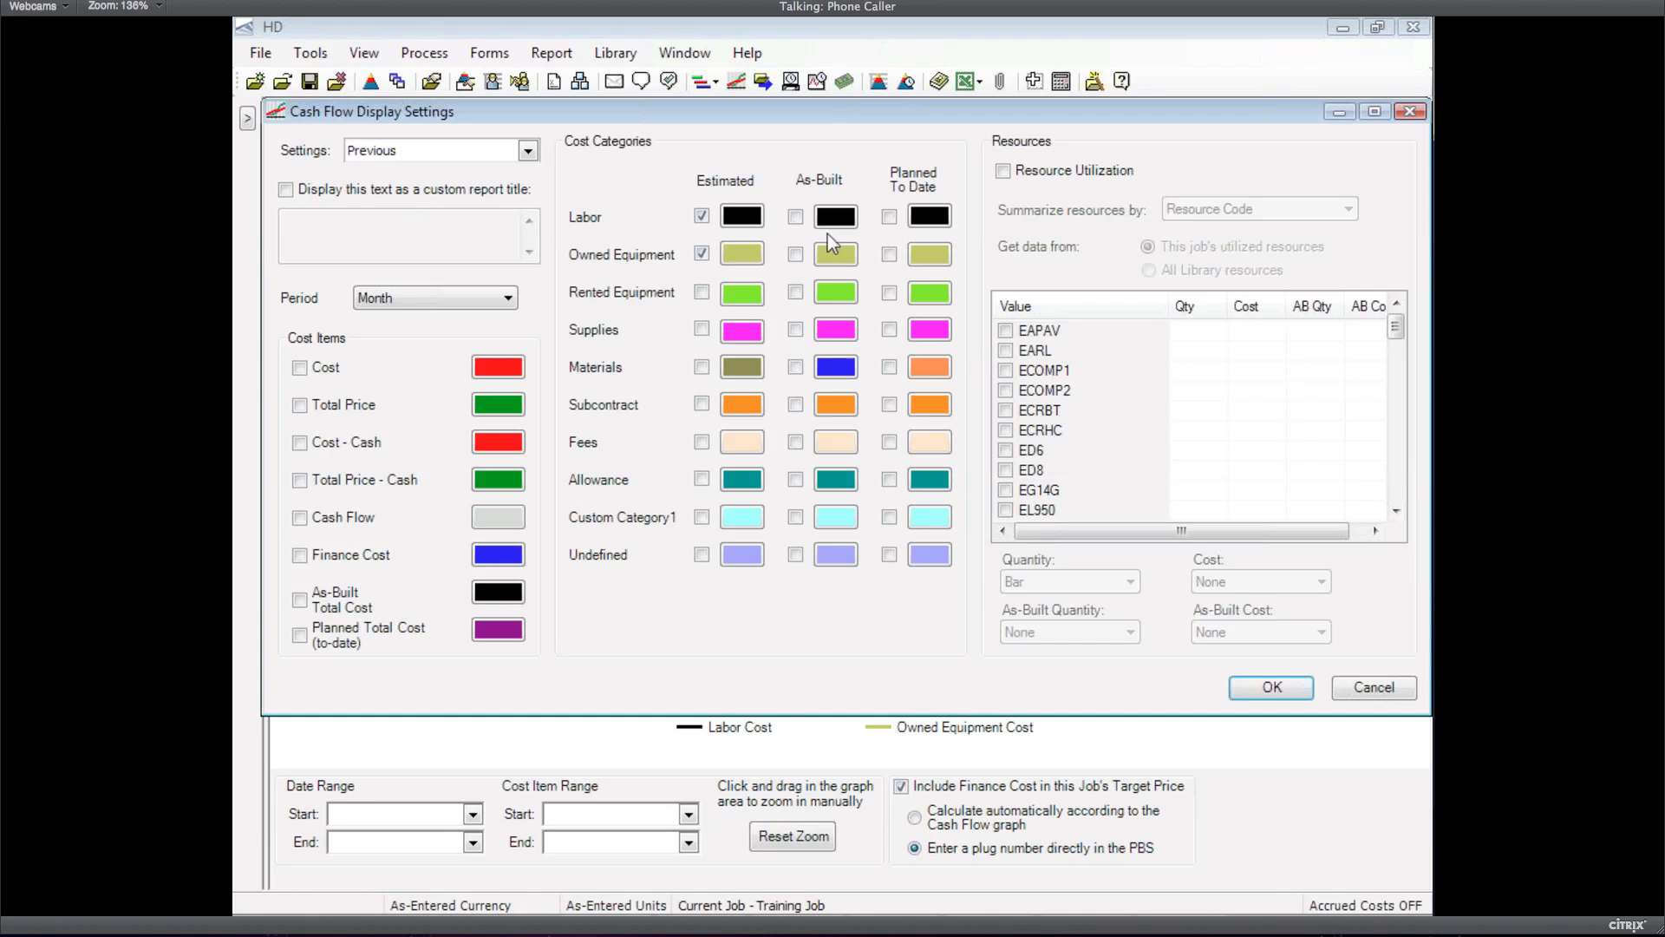
click(796, 257)
click(834, 217)
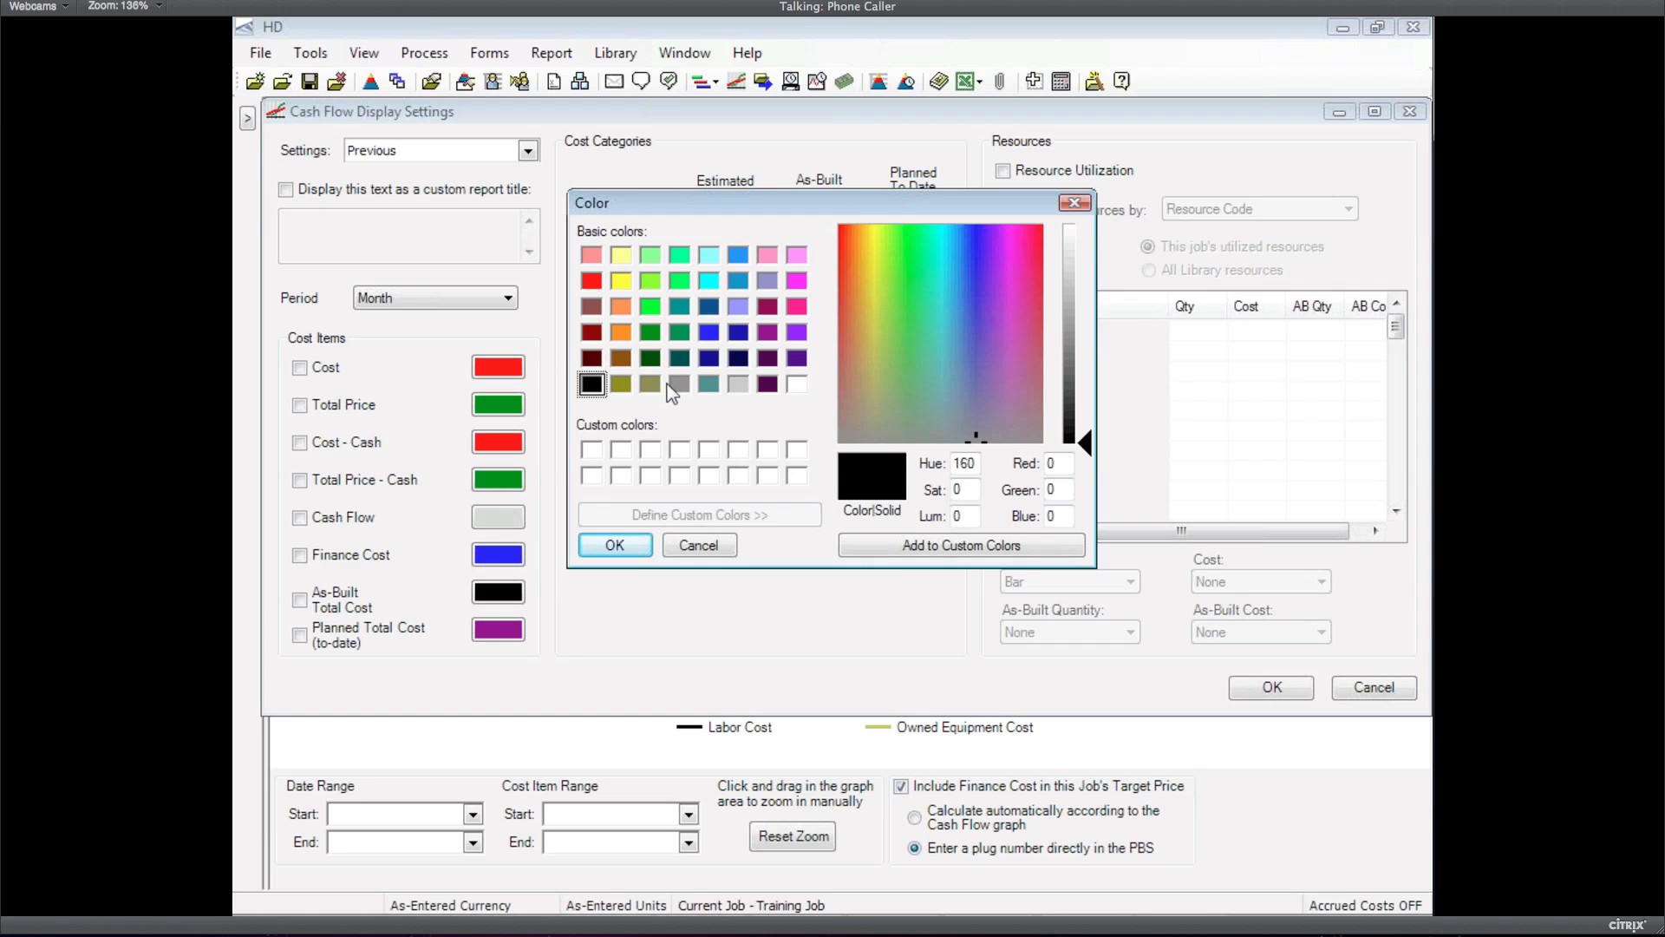
click(679, 384)
click(638, 545)
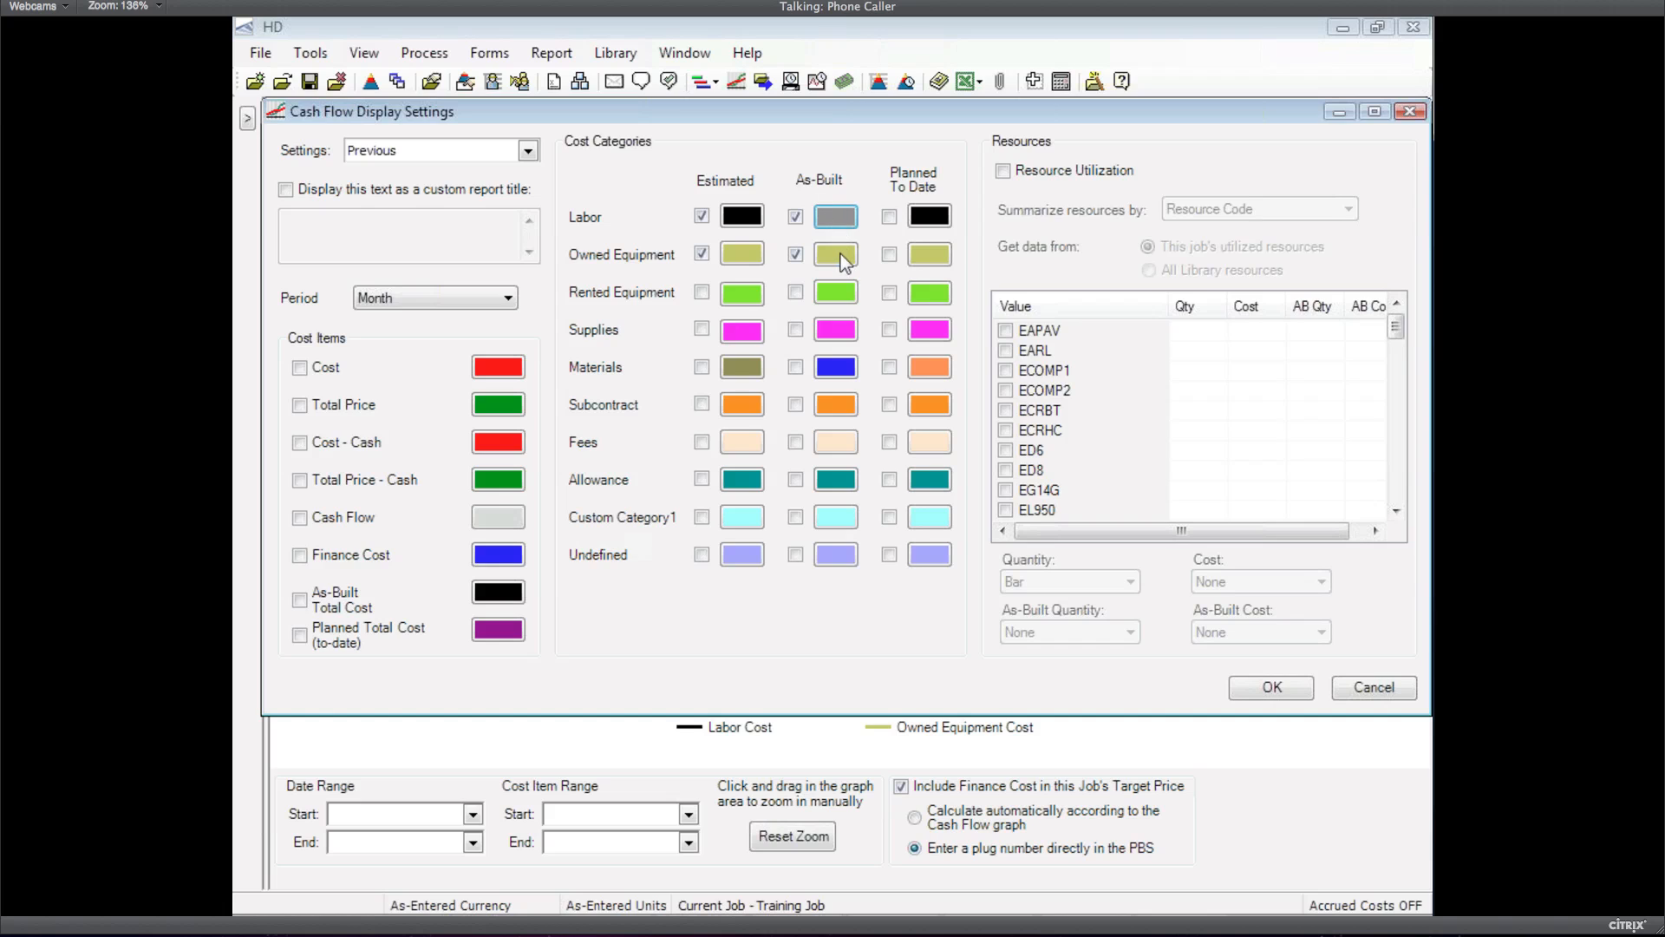
click(837, 255)
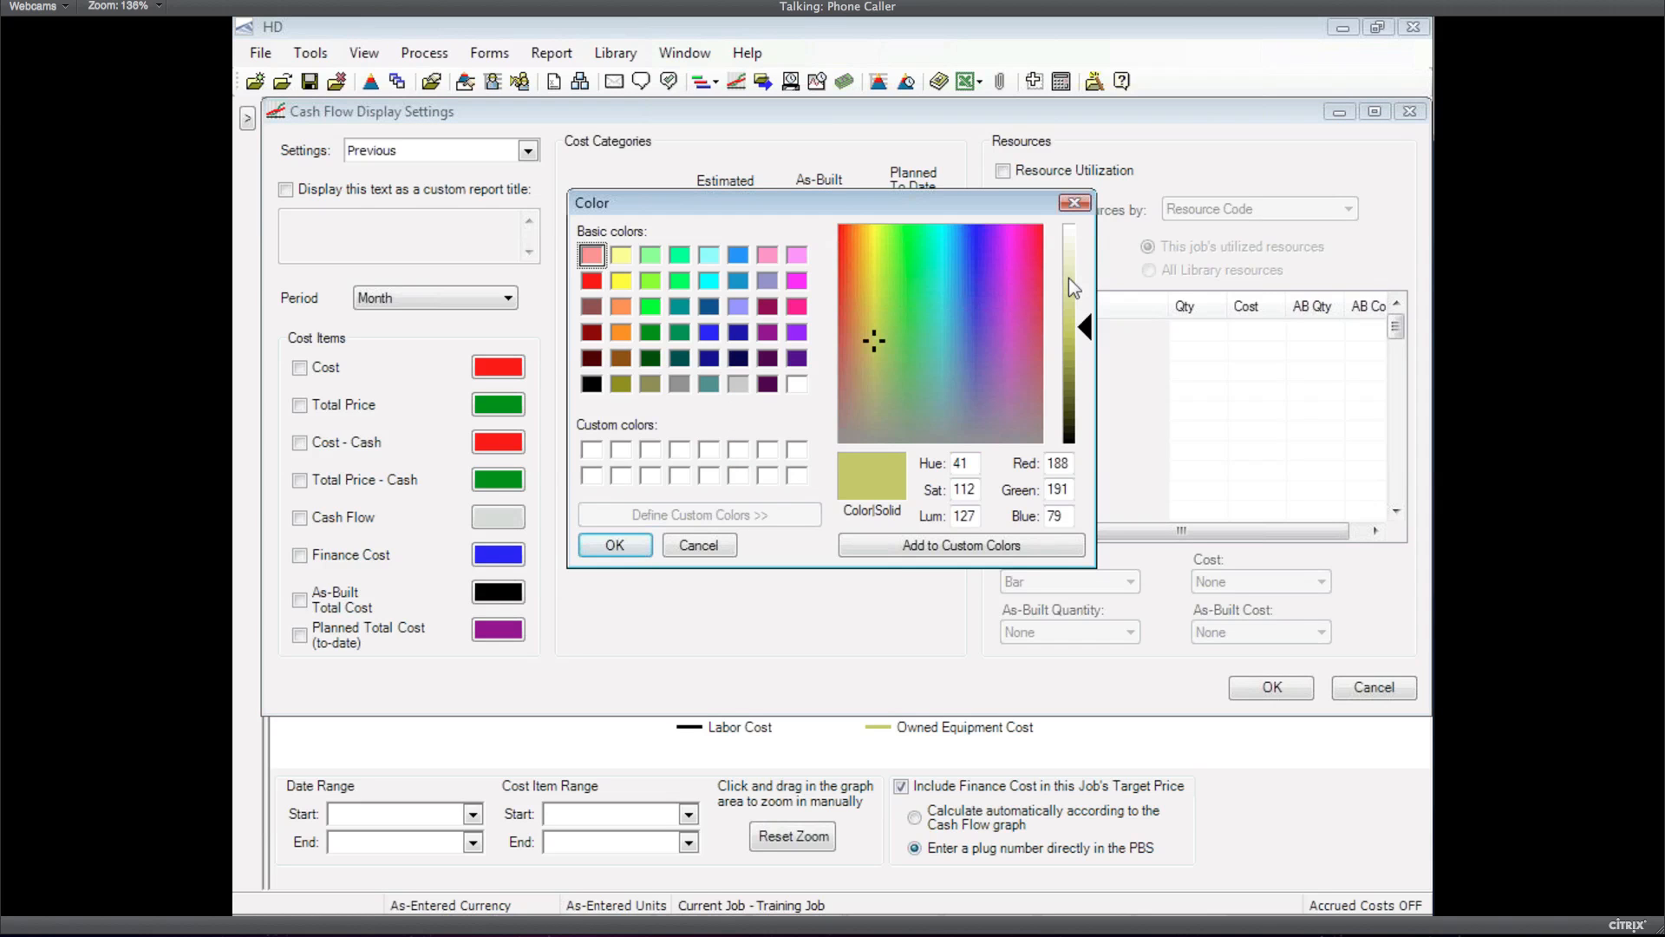
click(1068, 277)
click(611, 546)
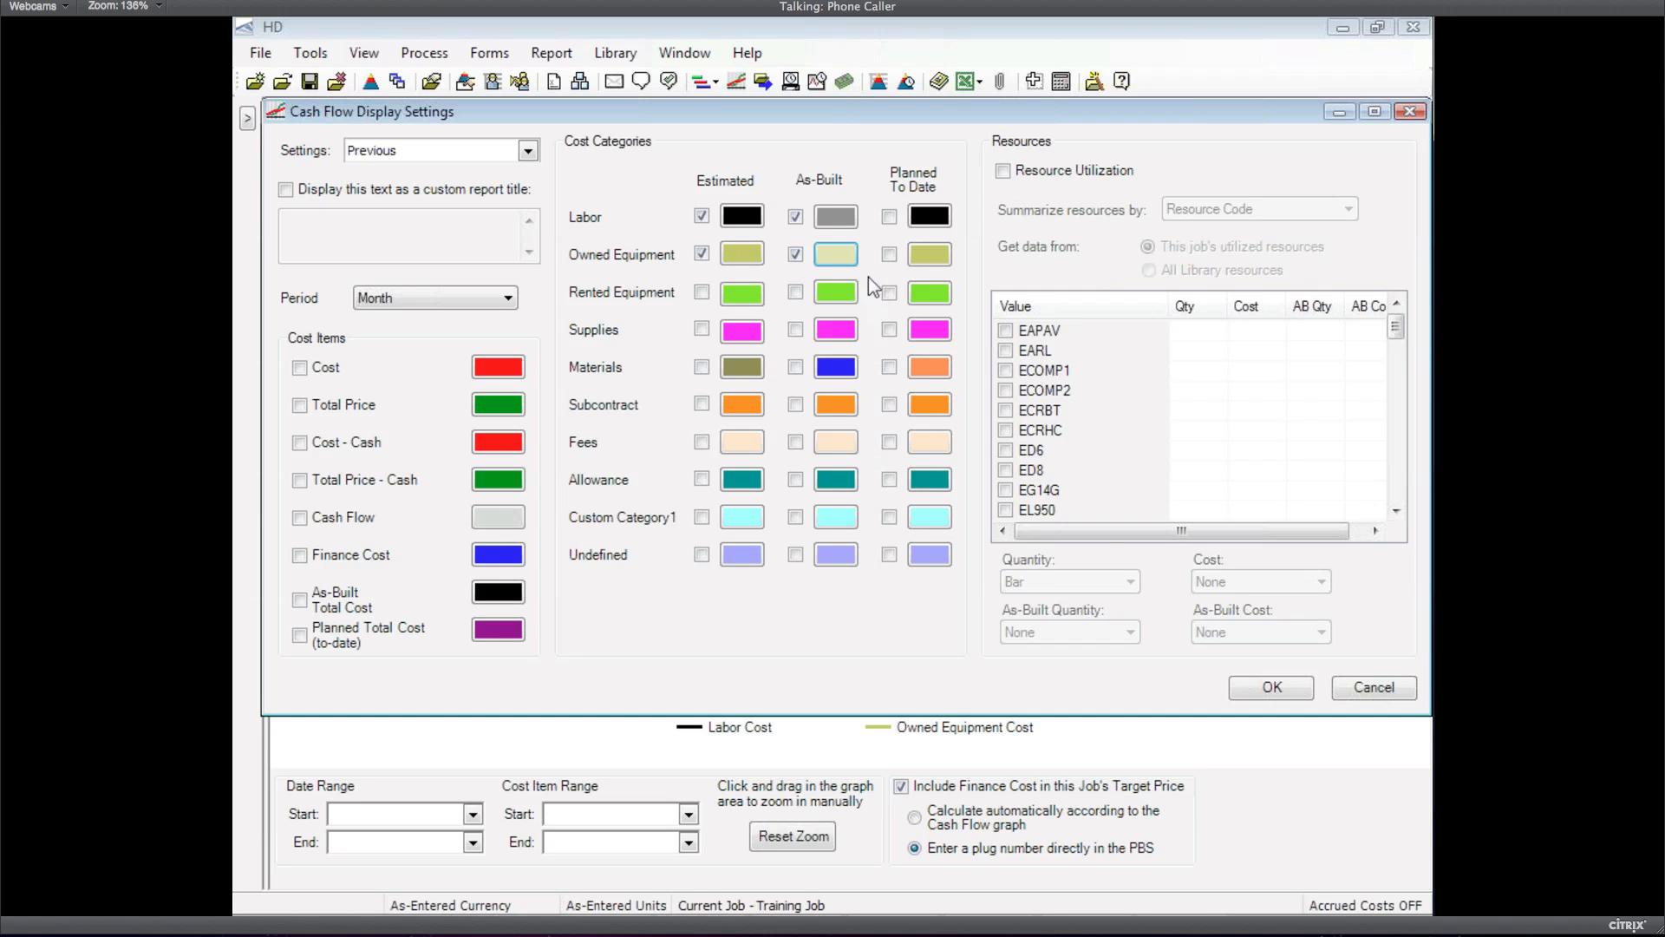
click(1272, 687)
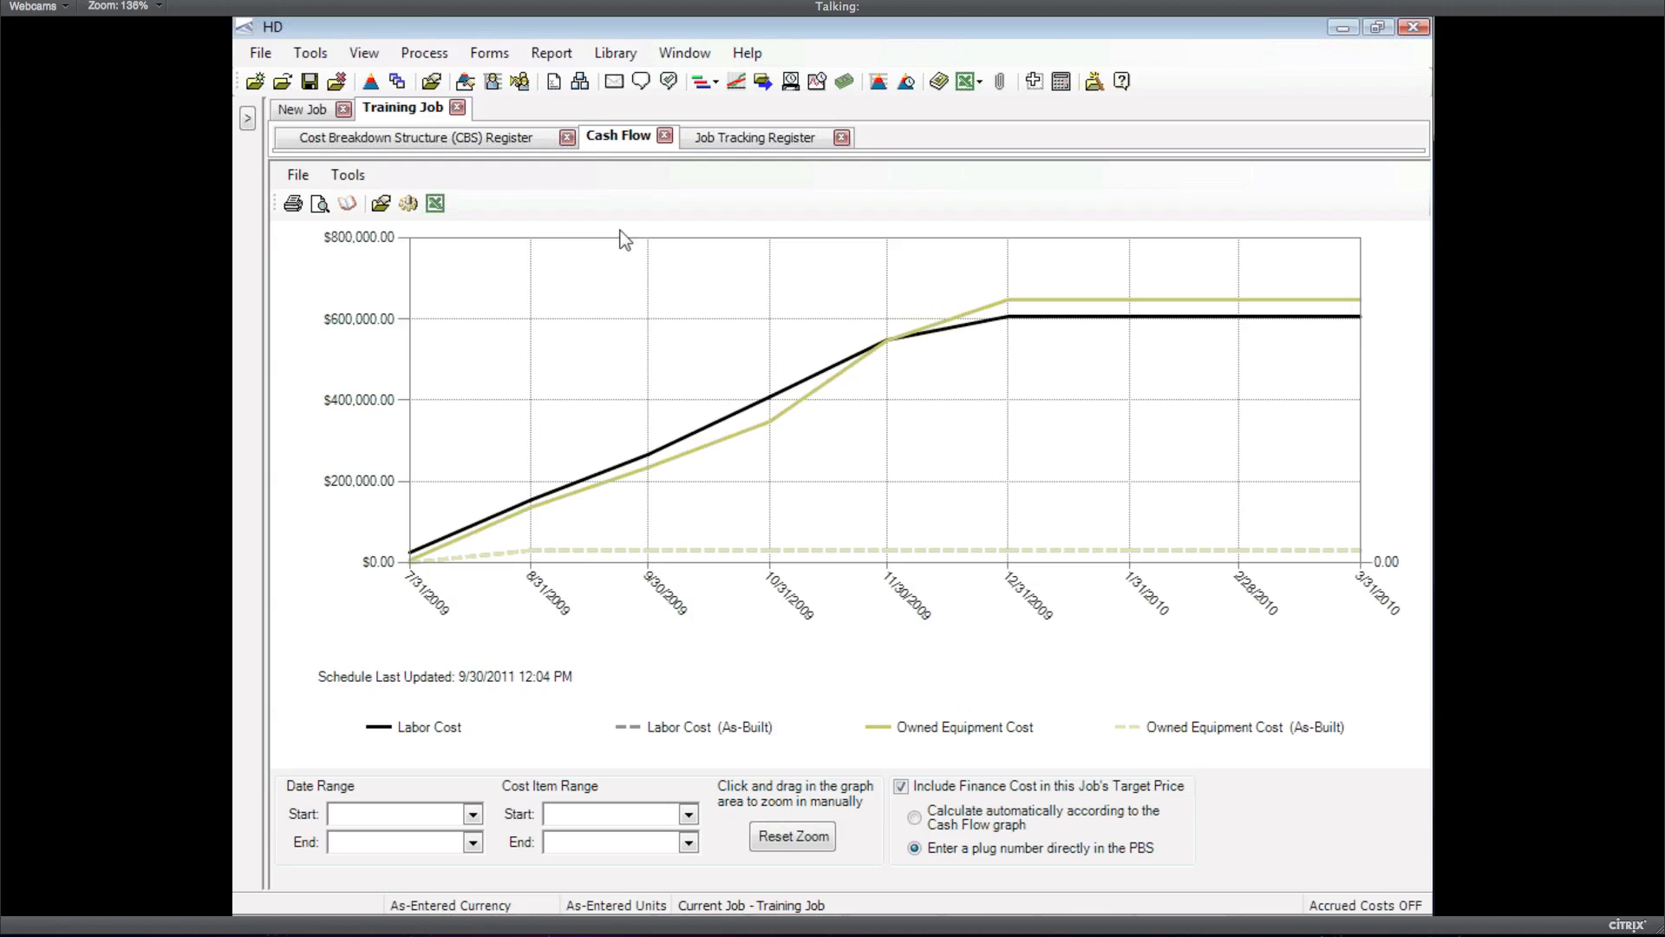
Adjust the As-Built and estimated Owned Equipment line colours in the cash flow display settings
click(406, 204)
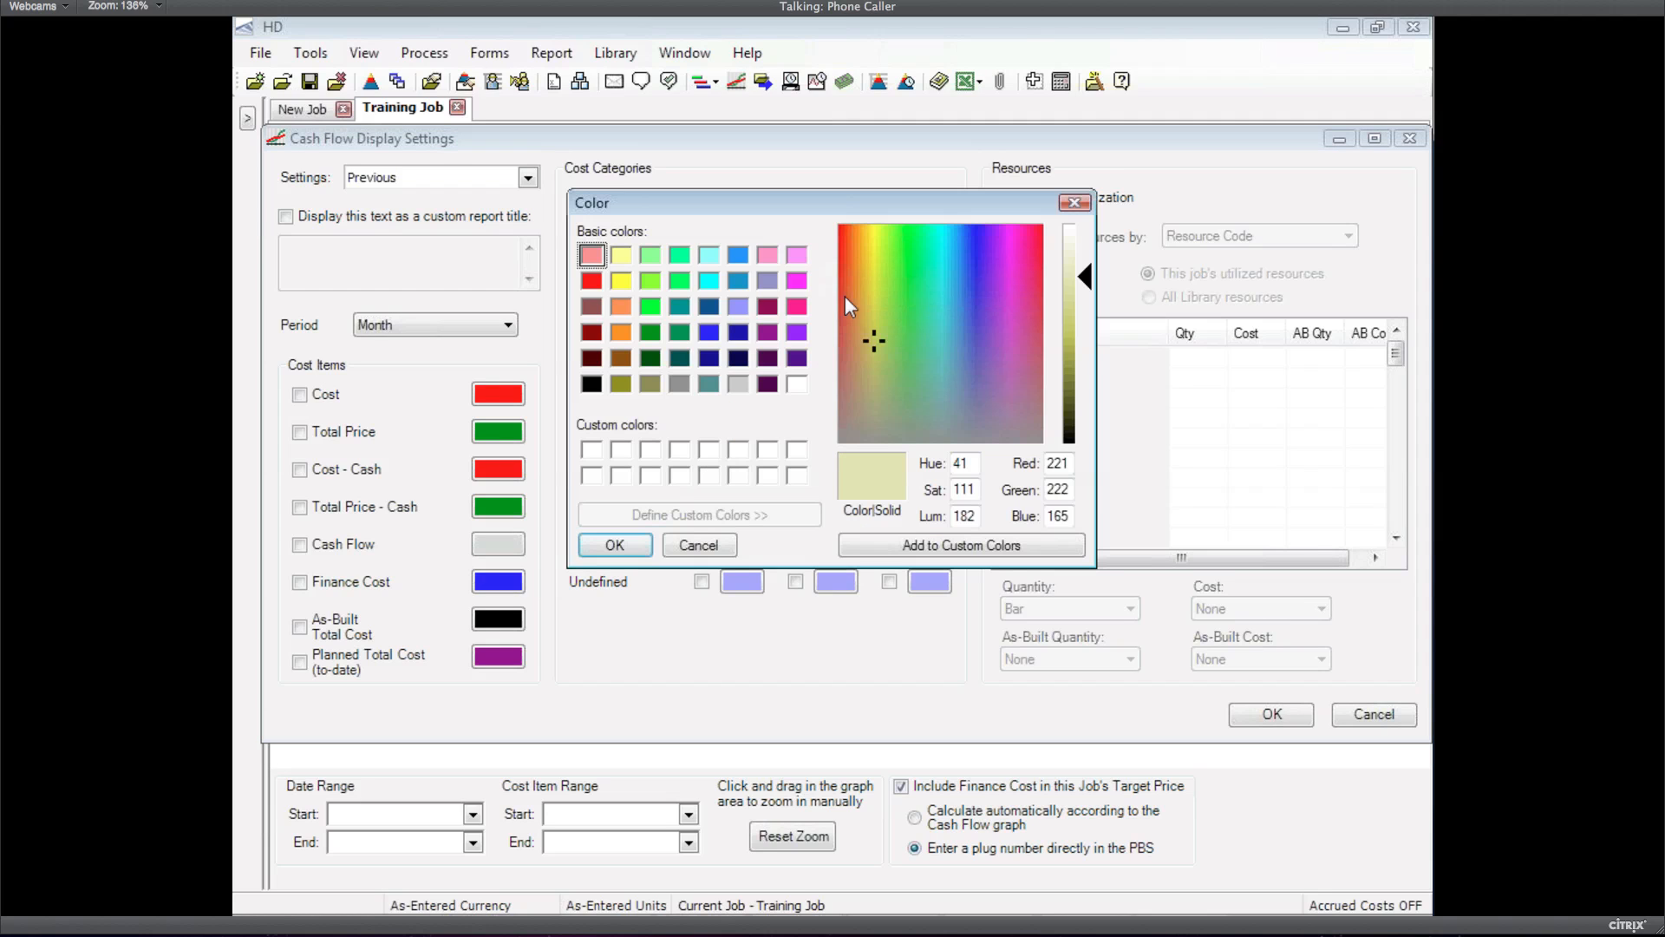
click(1069, 298)
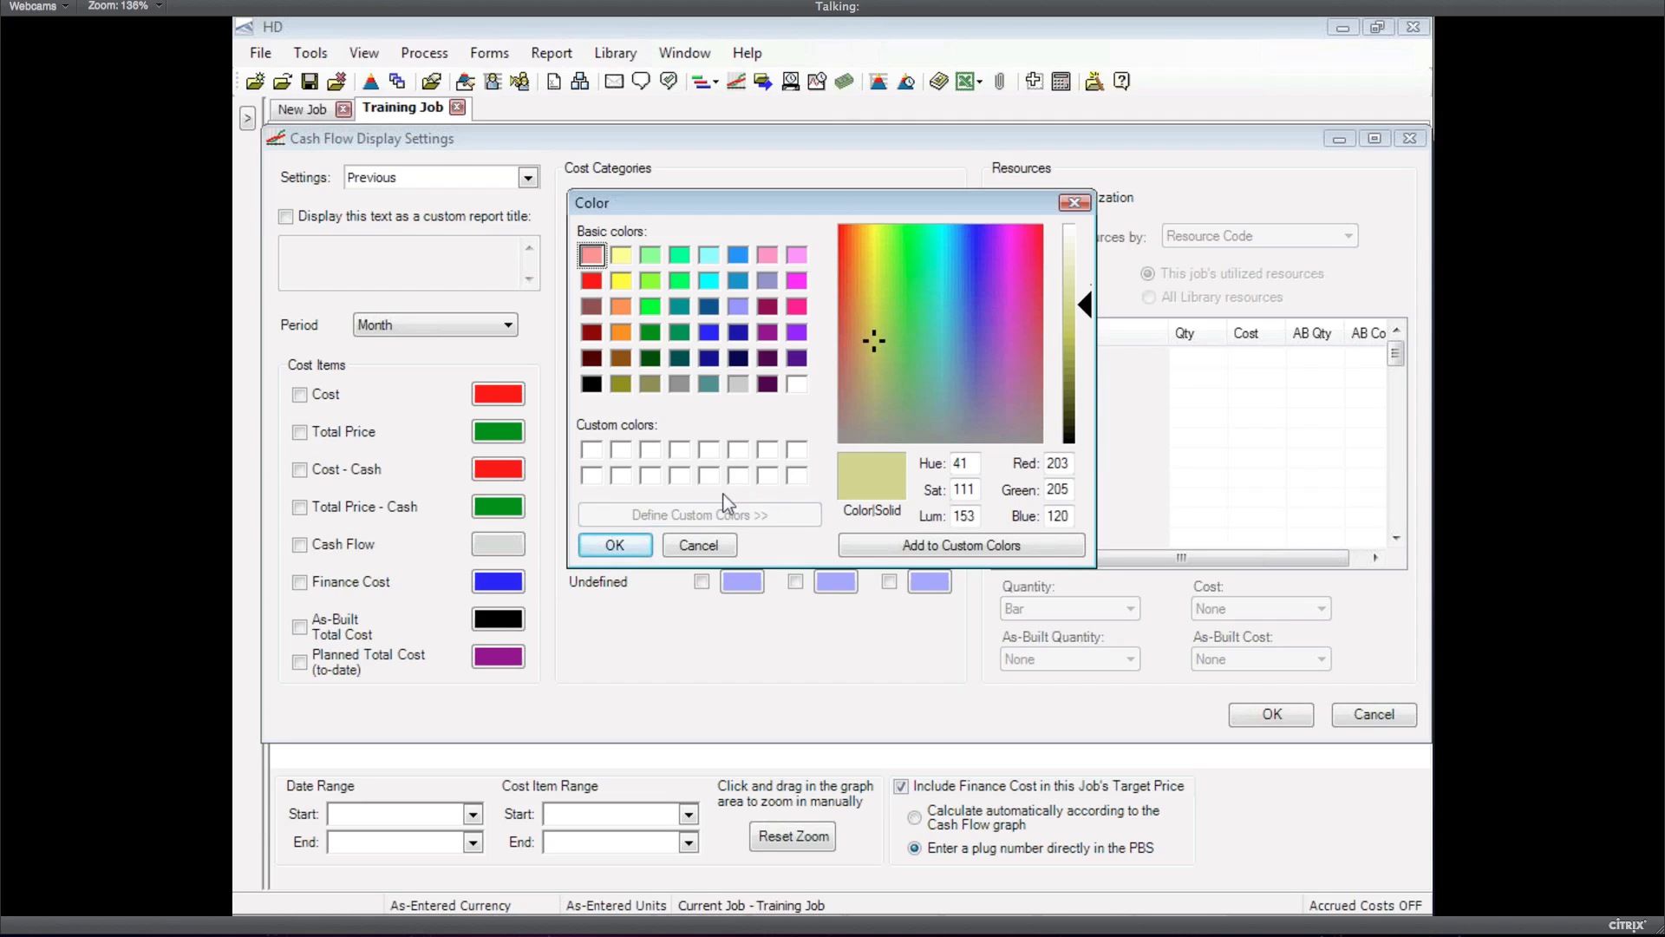
click(615, 545)
click(736, 279)
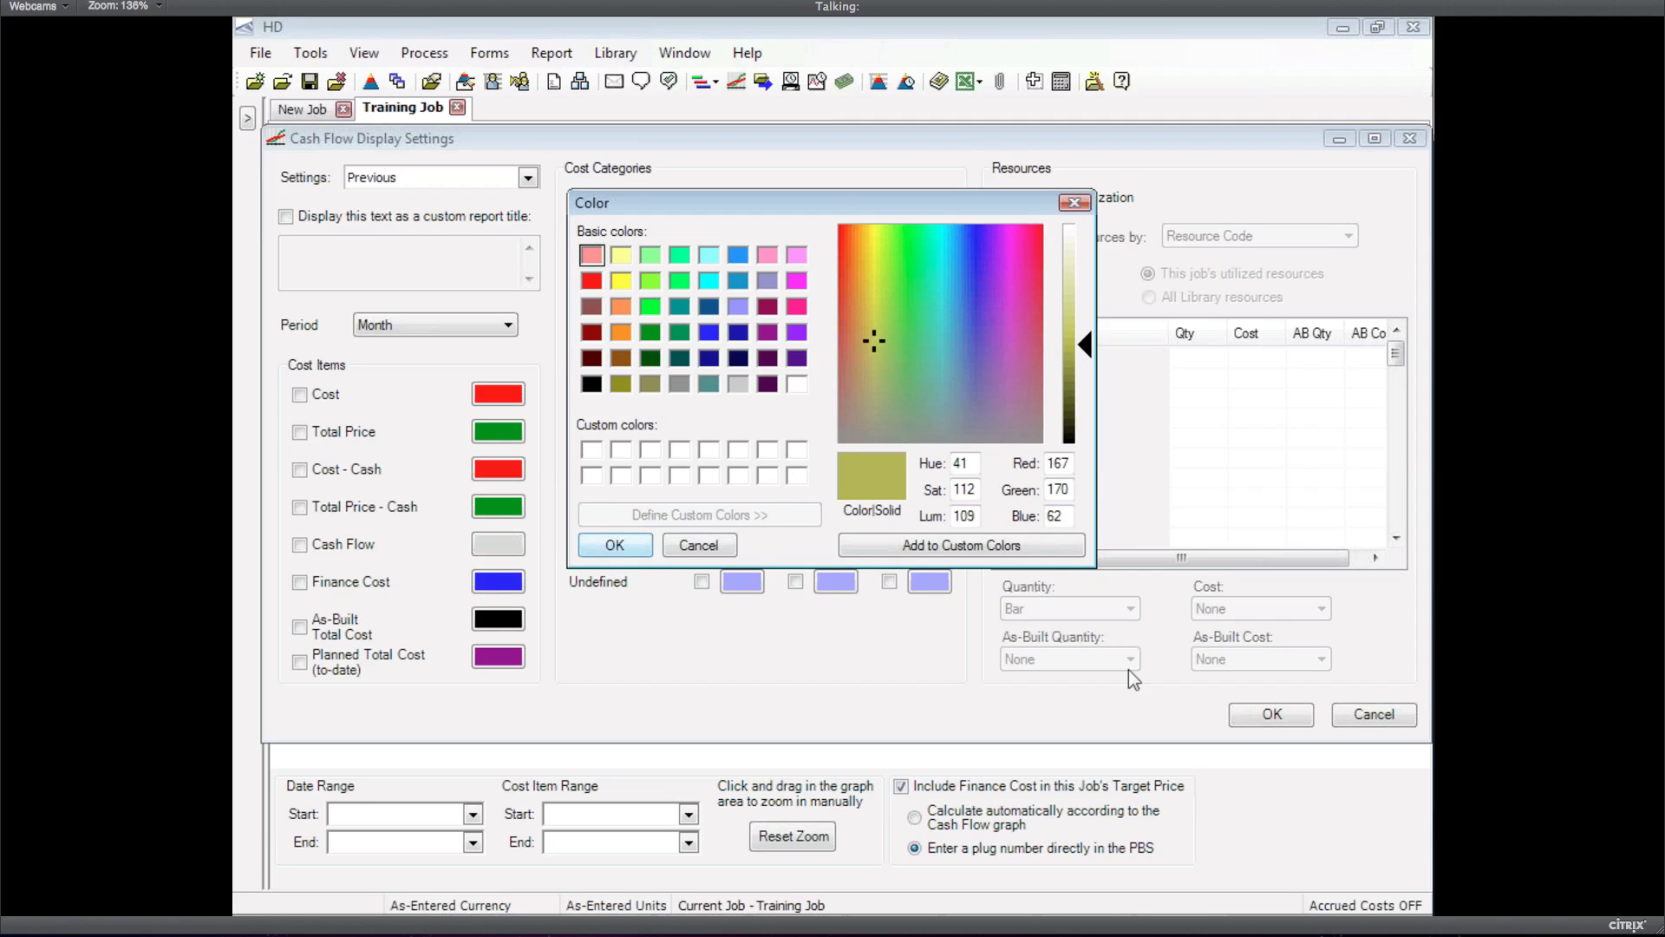
click(1268, 715)
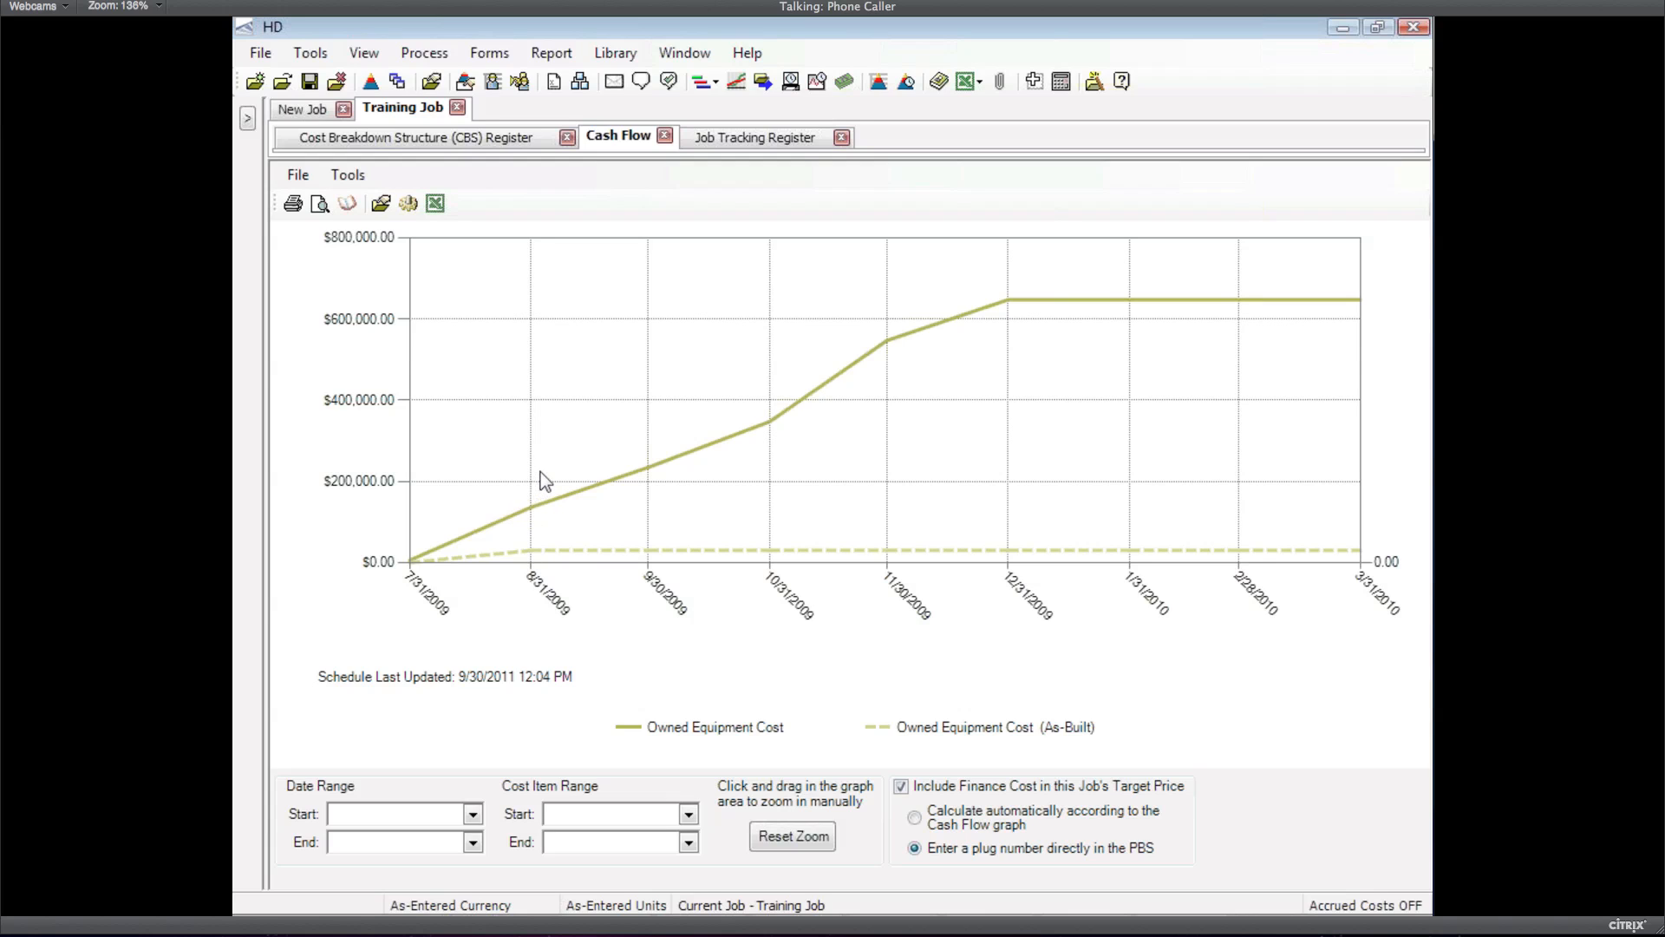
Zoom the cash flow graph to 7/31–8/31/2009 below $200,000
drag(539, 475, 406, 583)
mouse_move(445, 547)
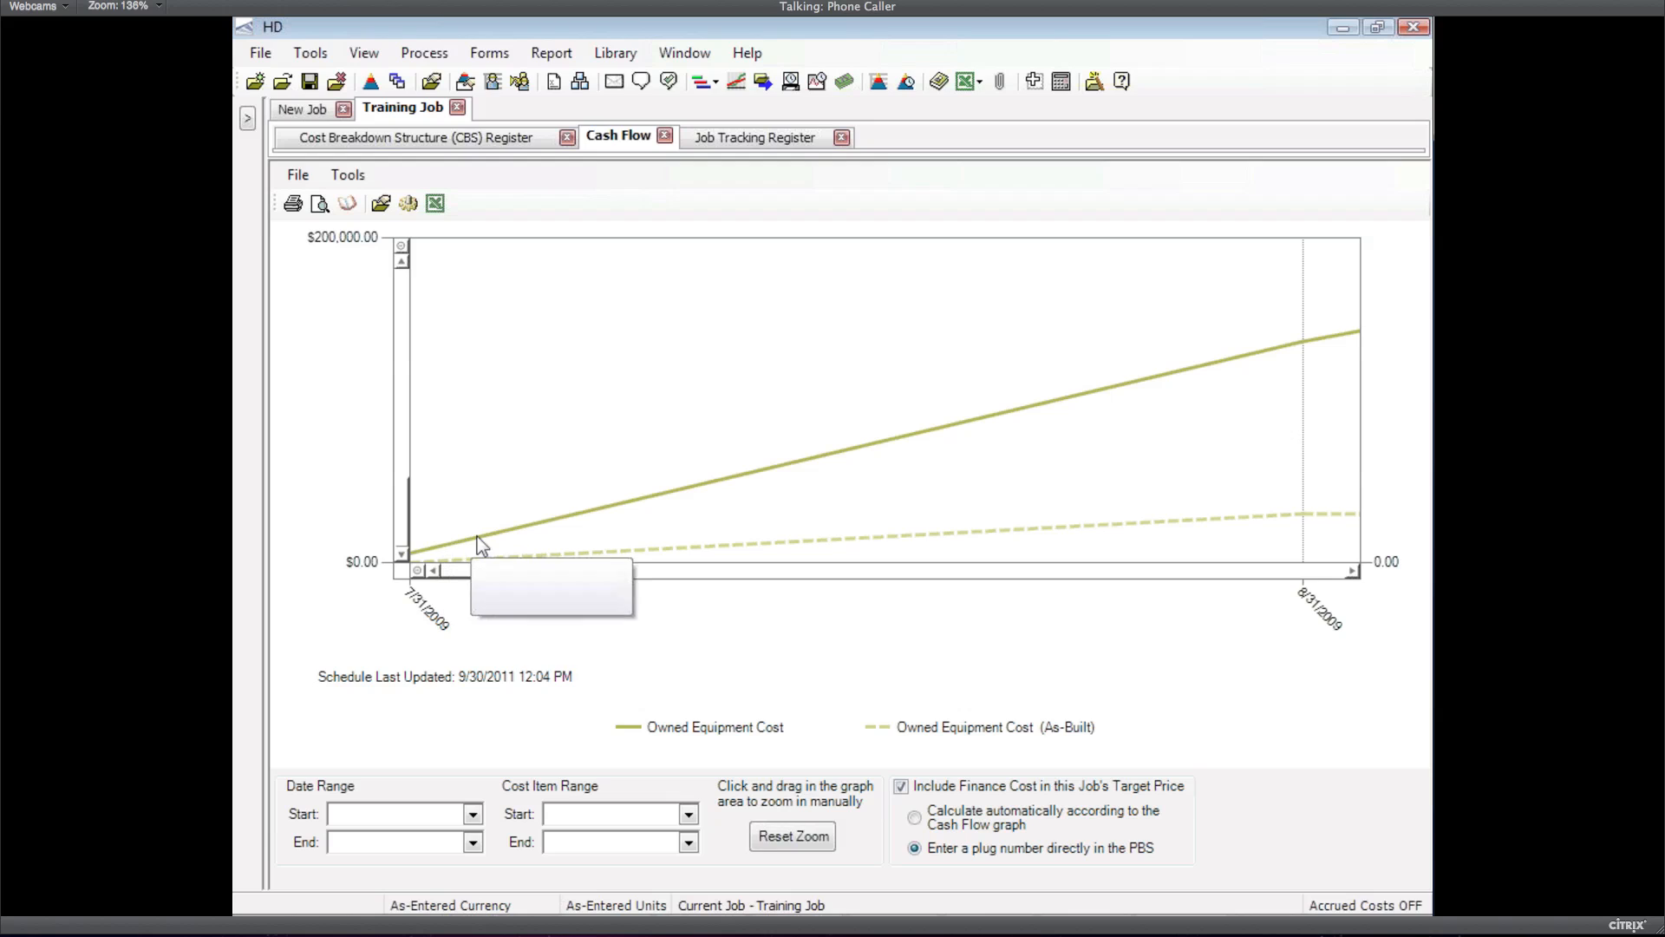
mouse_move(559, 524)
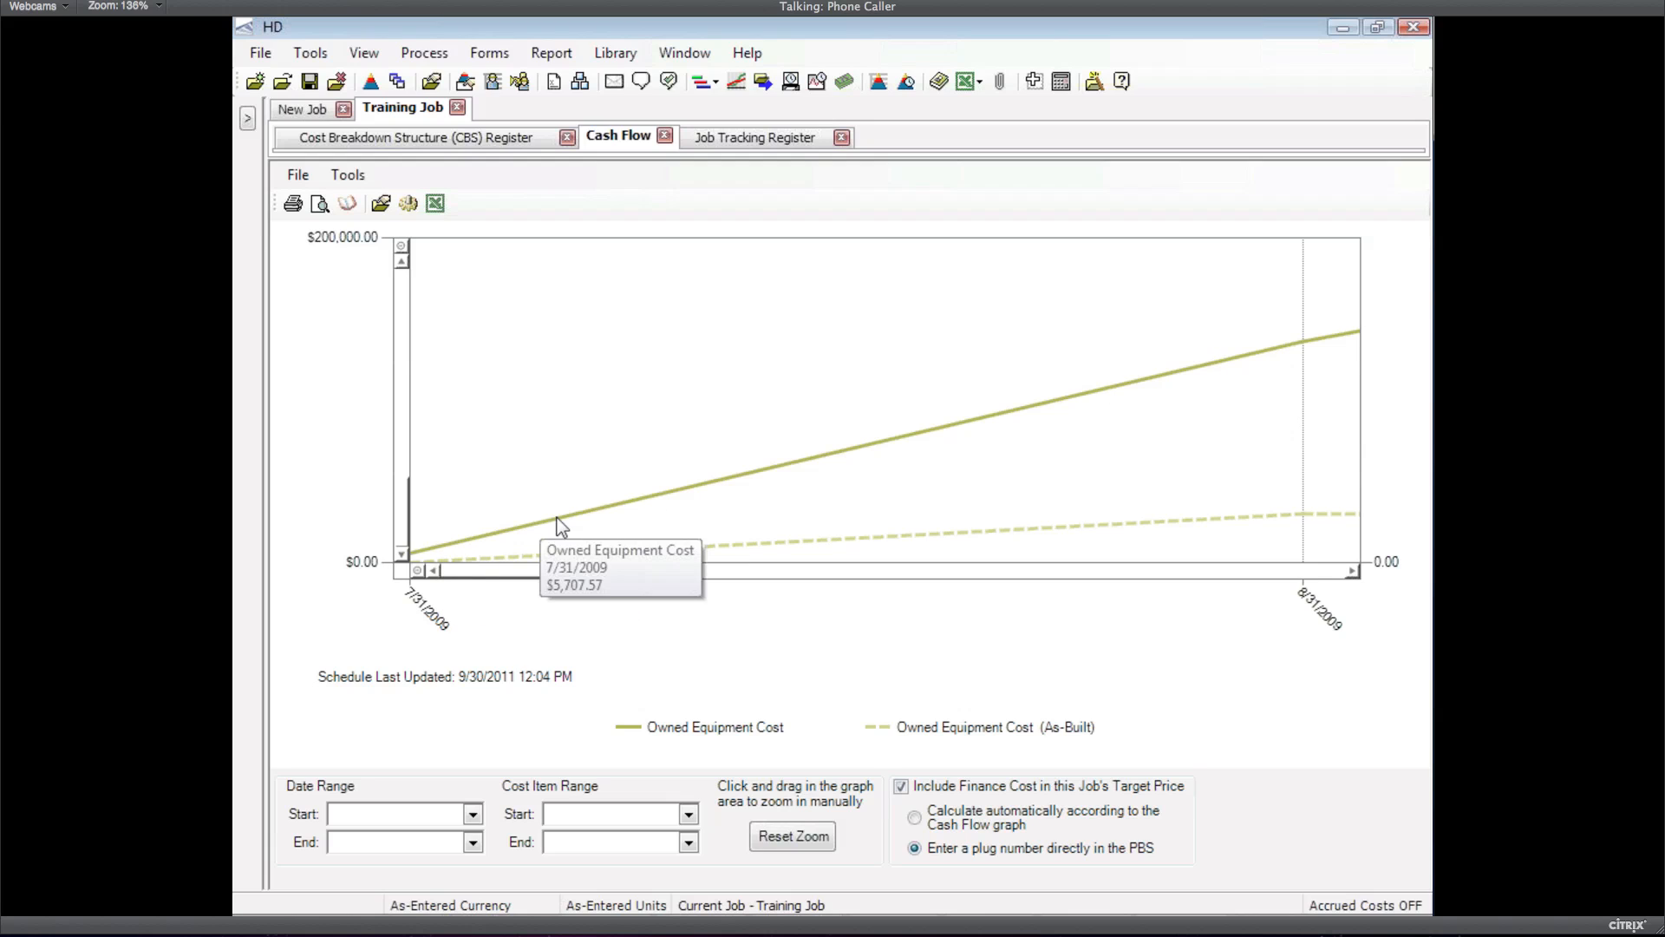
mouse_move(1360, 337)
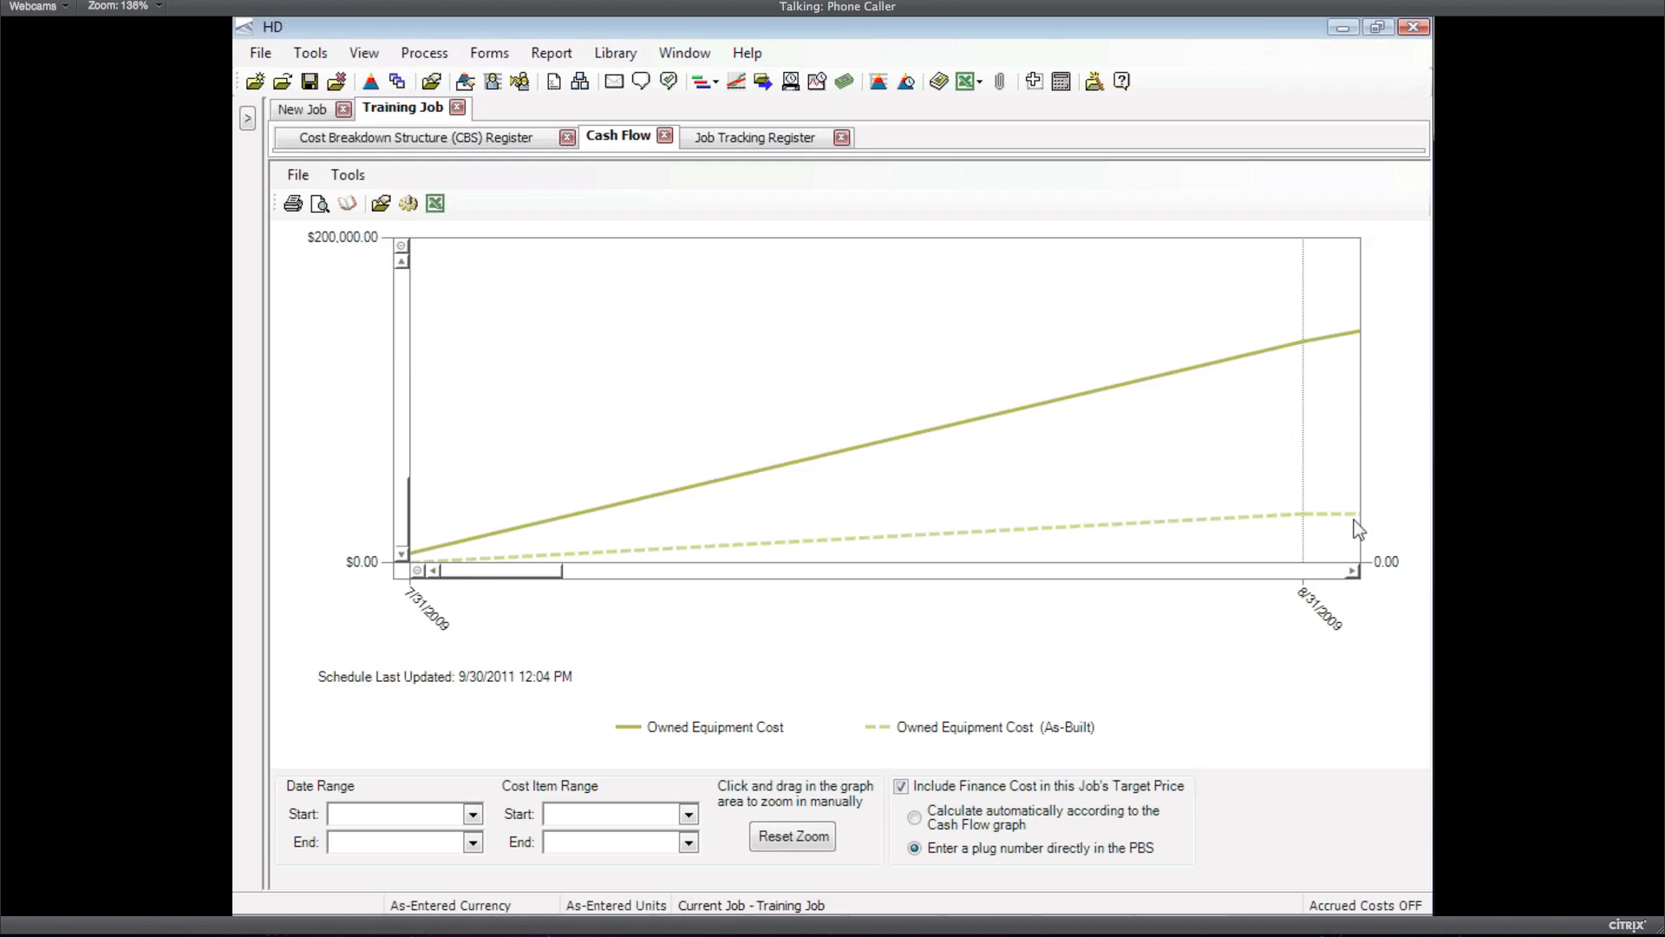
mouse_move(1370, 520)
click(746, 136)
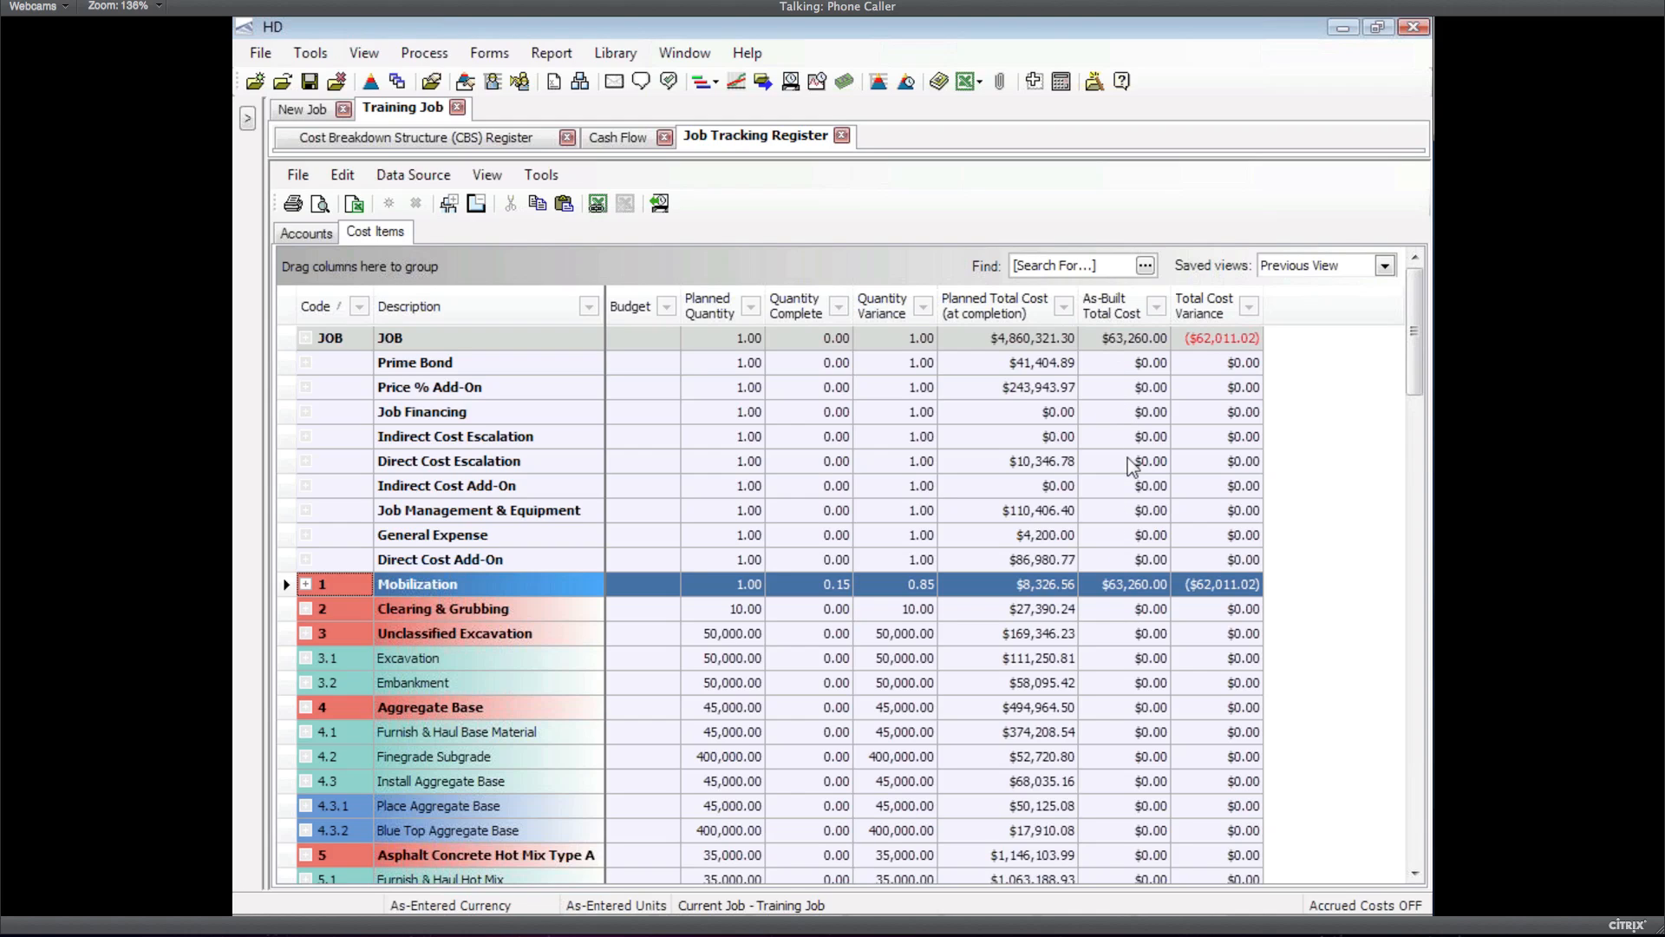
click(638, 137)
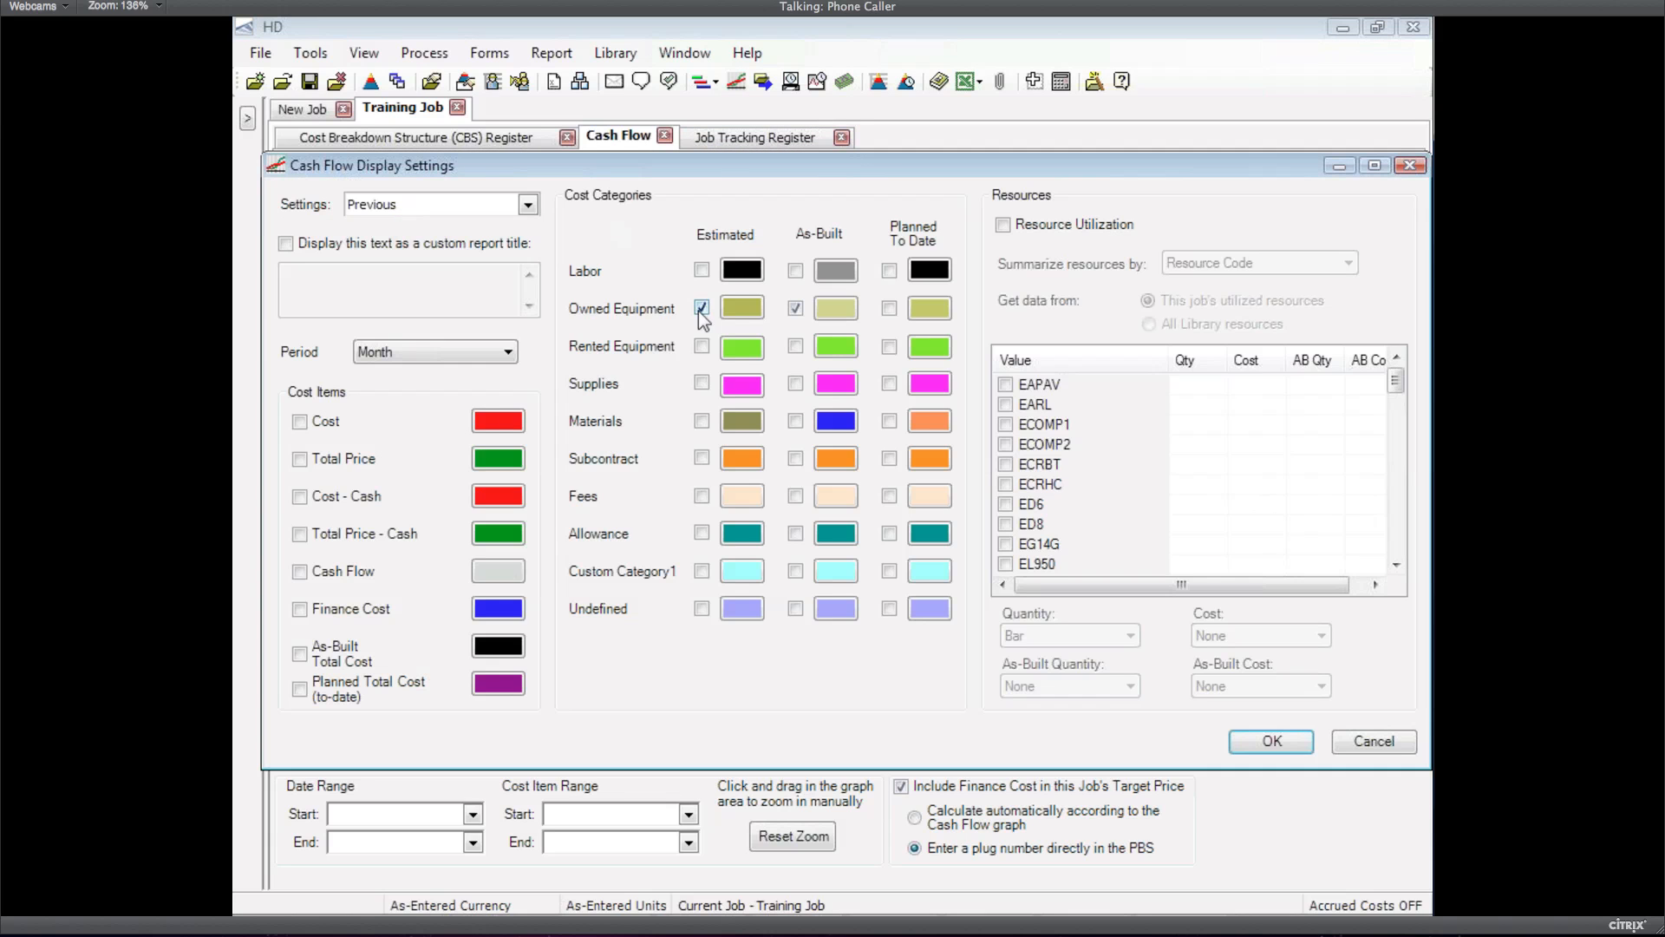
Replace the estimated Owned Equipment line with Planned To Date, coloured dark olive, and apply
click(701, 310)
click(889, 308)
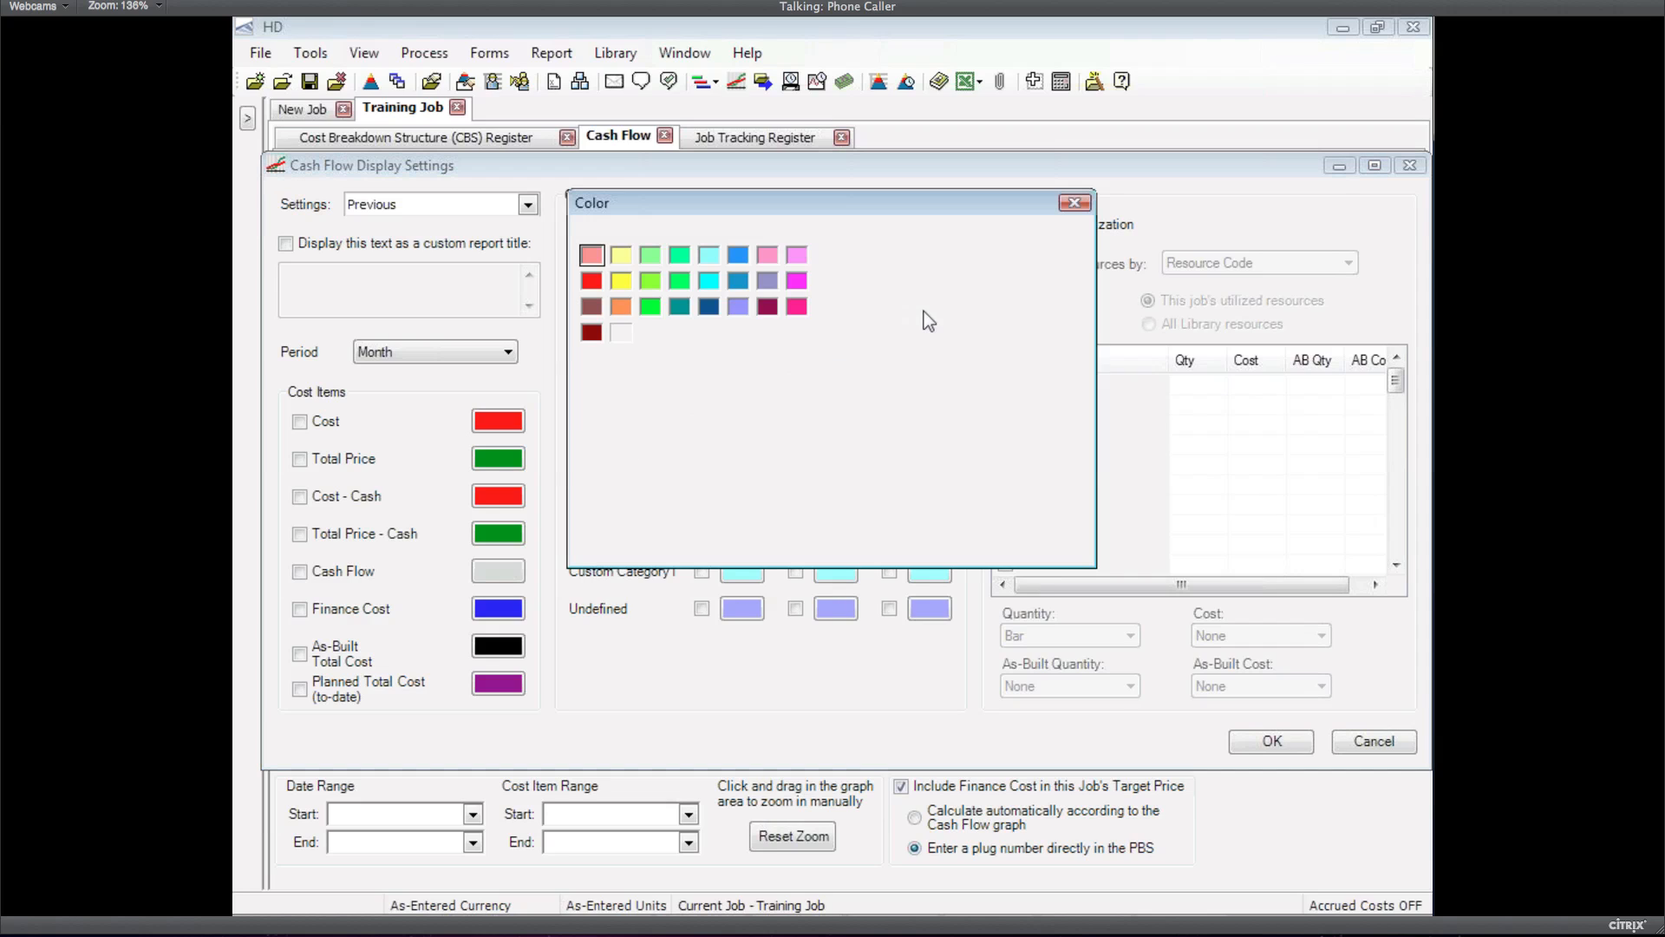
click(1076, 382)
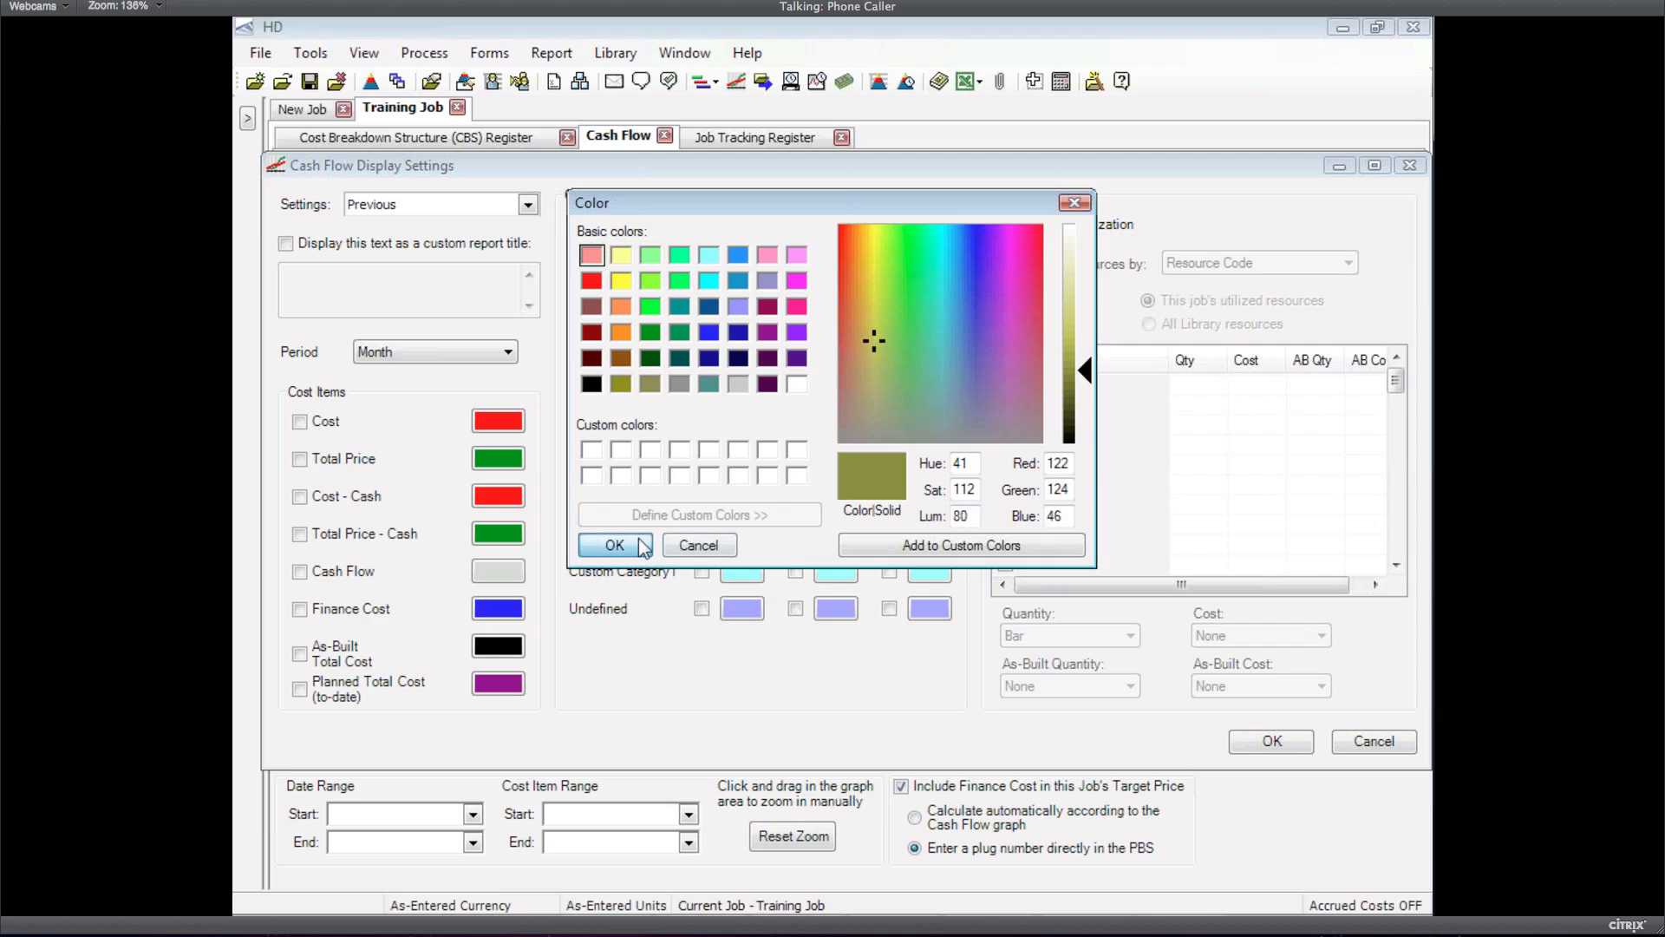
click(639, 540)
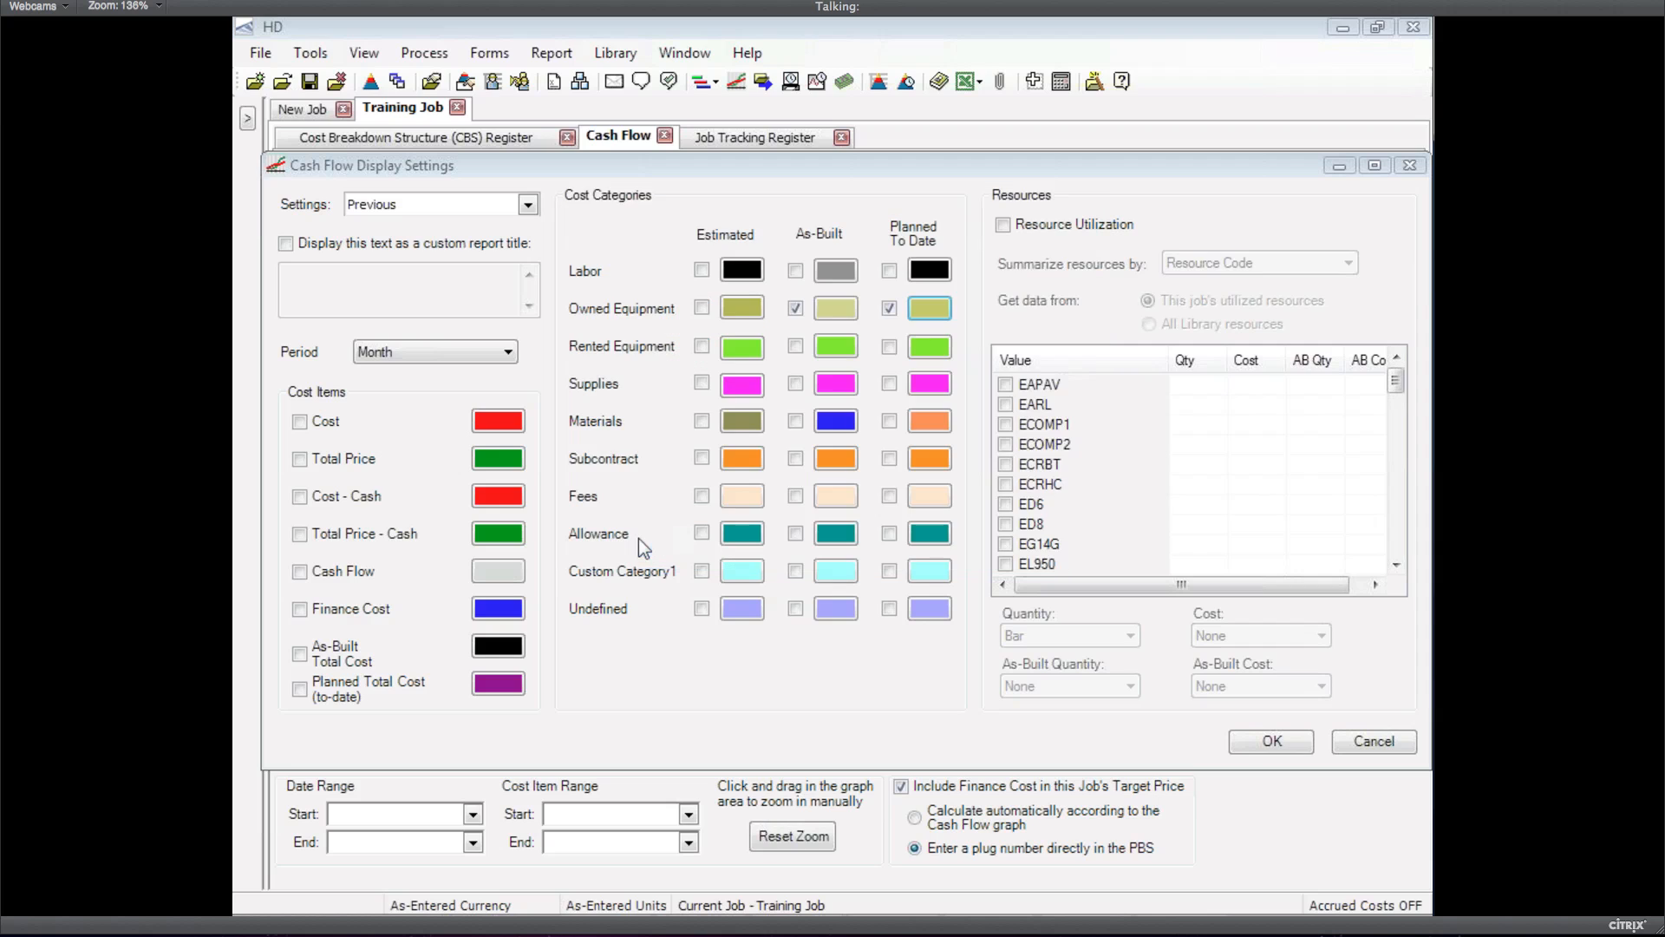
click(1245, 738)
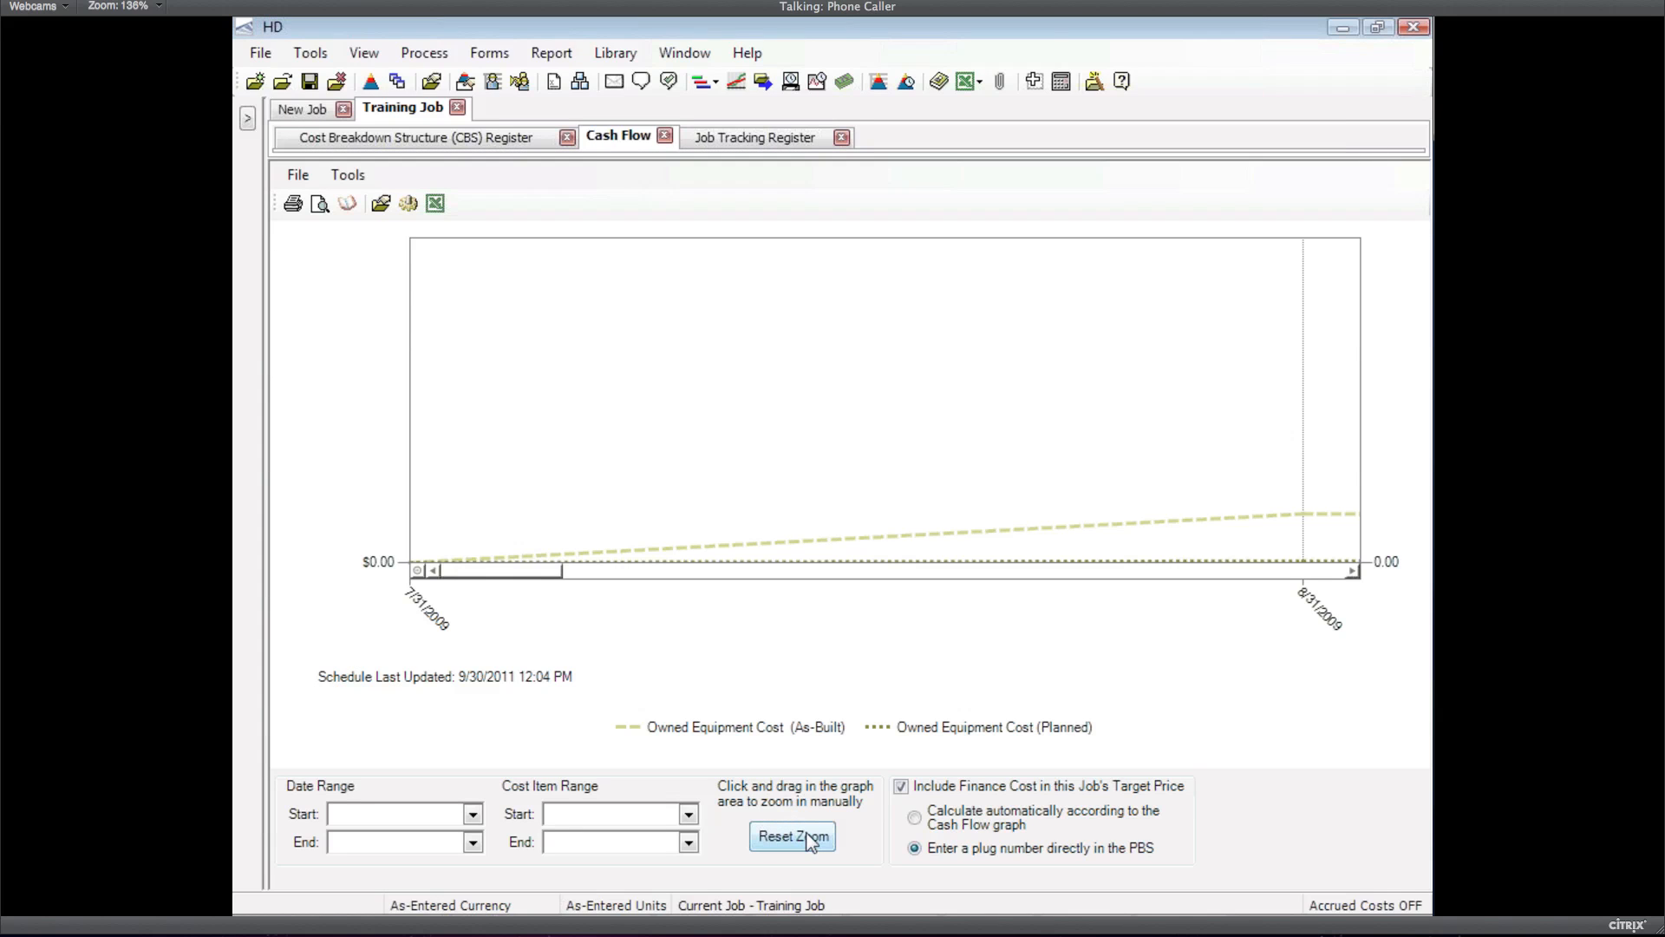
Reset the graph zoom to the full date range and return to the Job Tracking Register
click(810, 838)
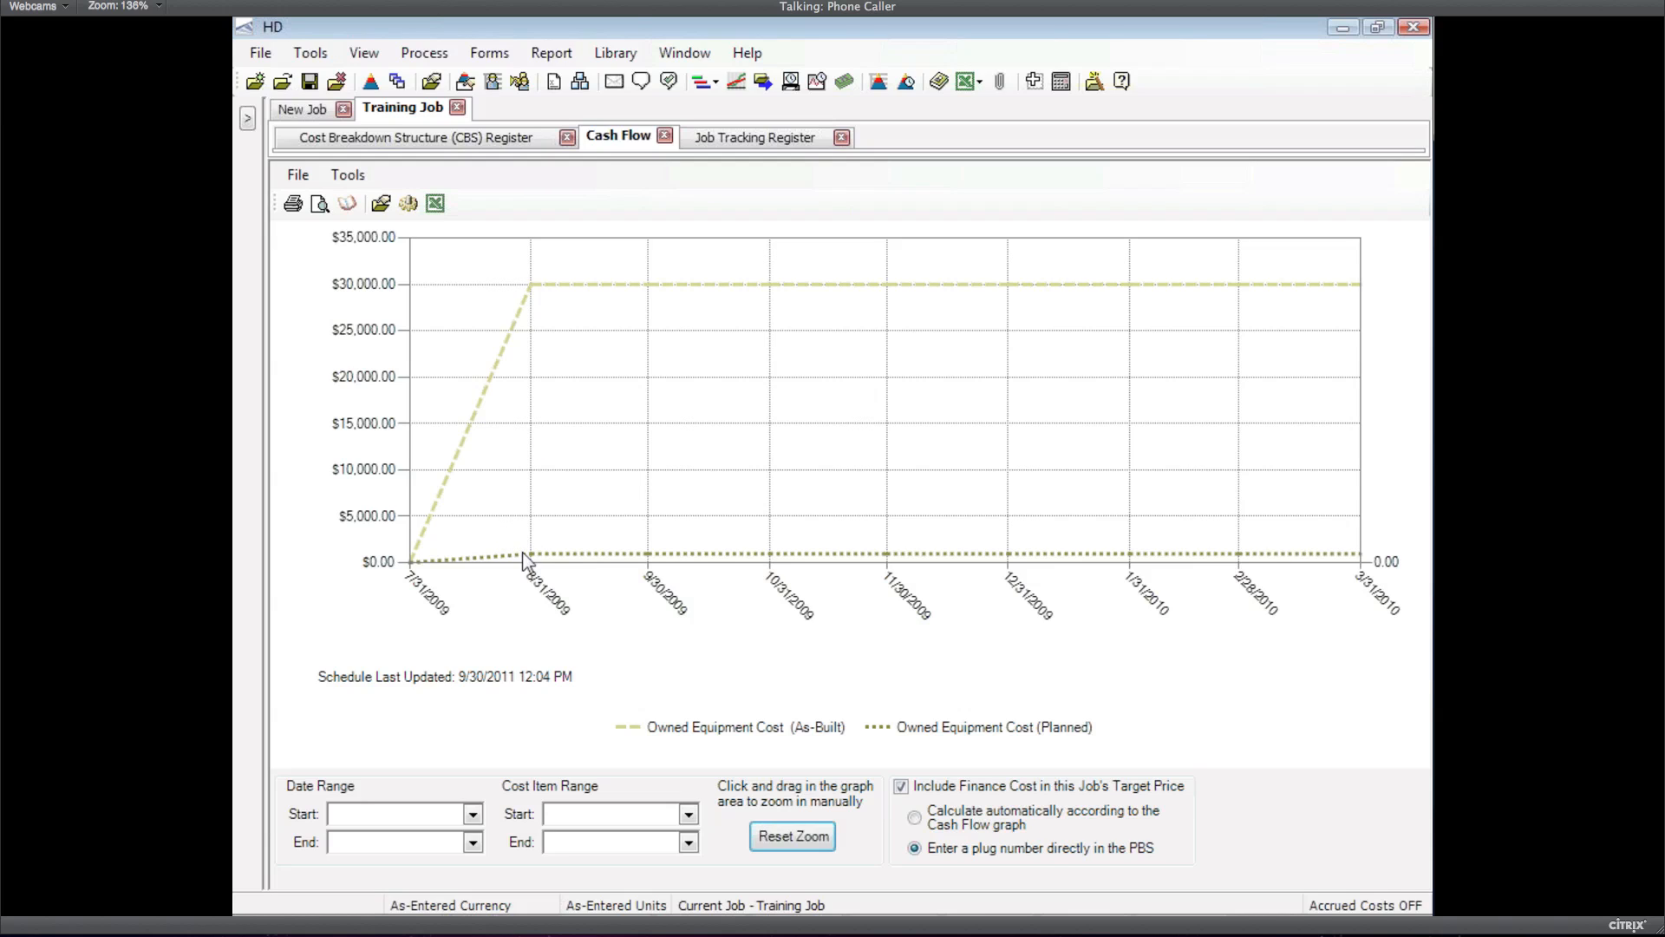
click(727, 142)
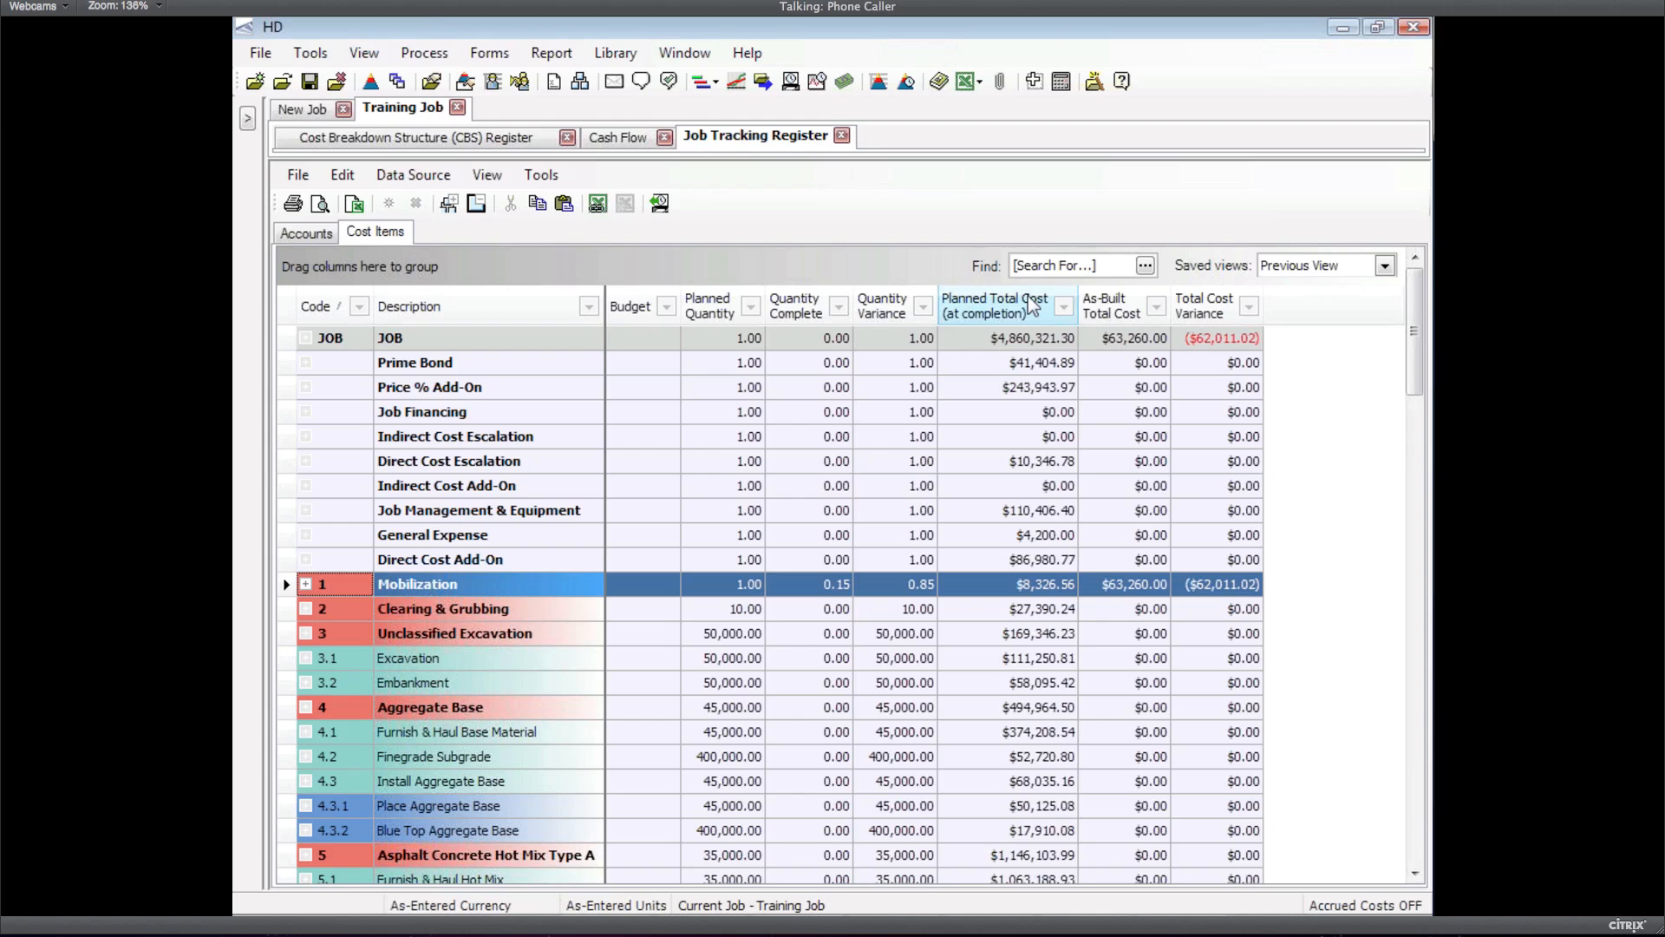
Drag Percent Complete from the Column Chooser into the register header beside Budget
right_click(625, 311)
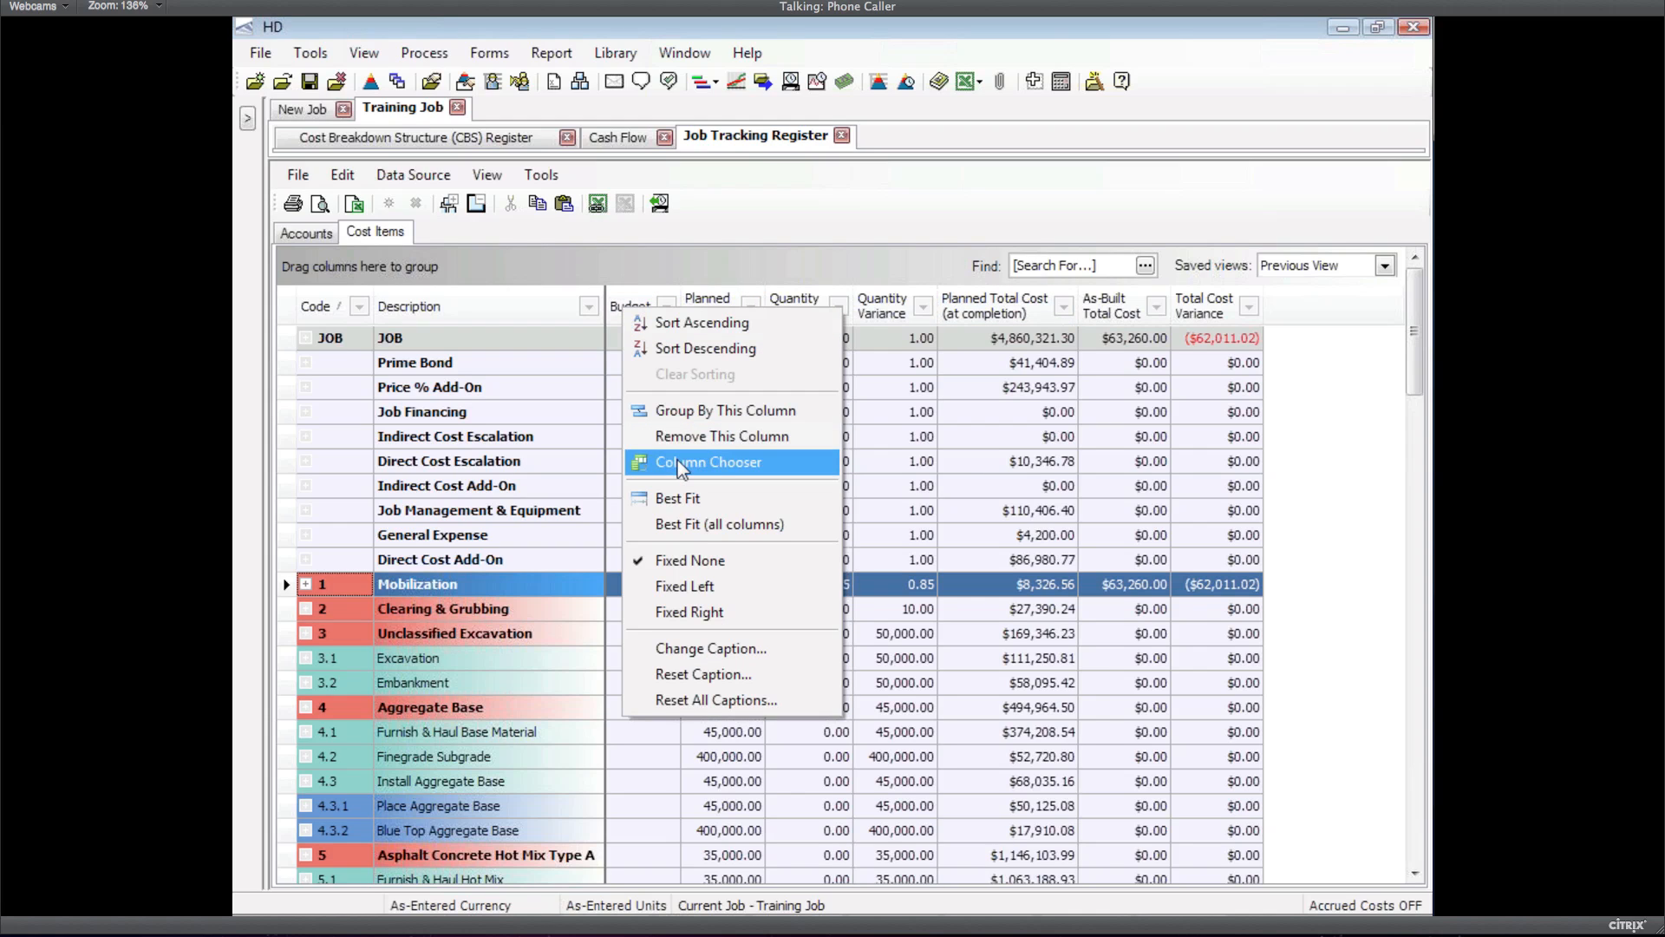
click(681, 464)
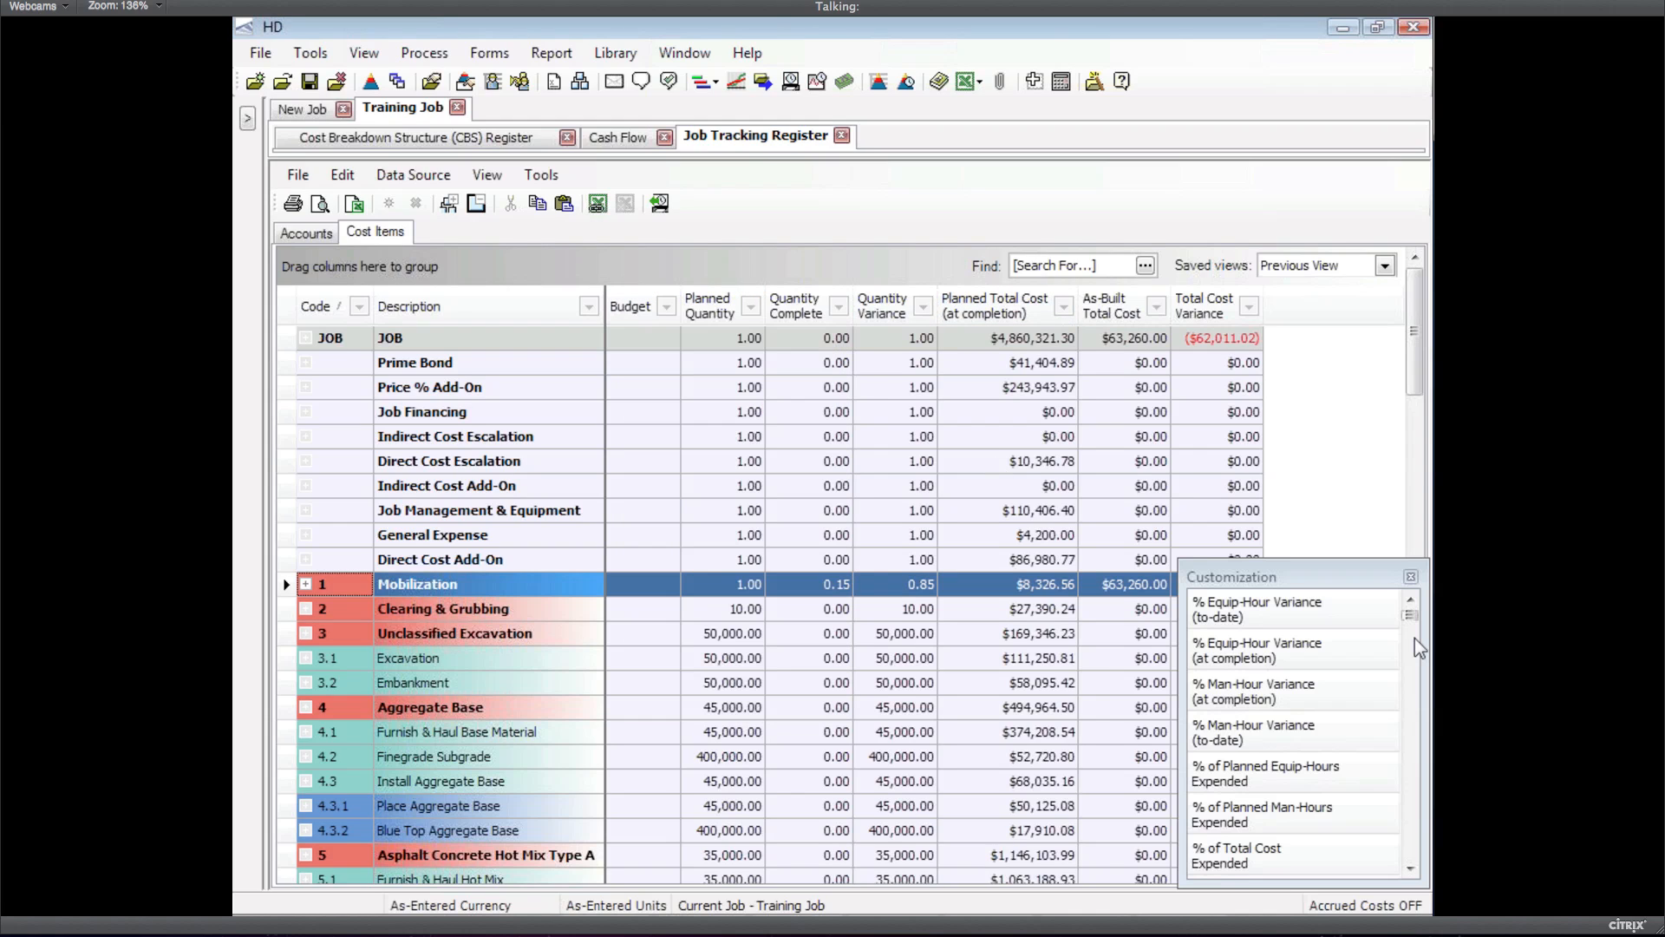
drag(1419, 649, 1411, 757)
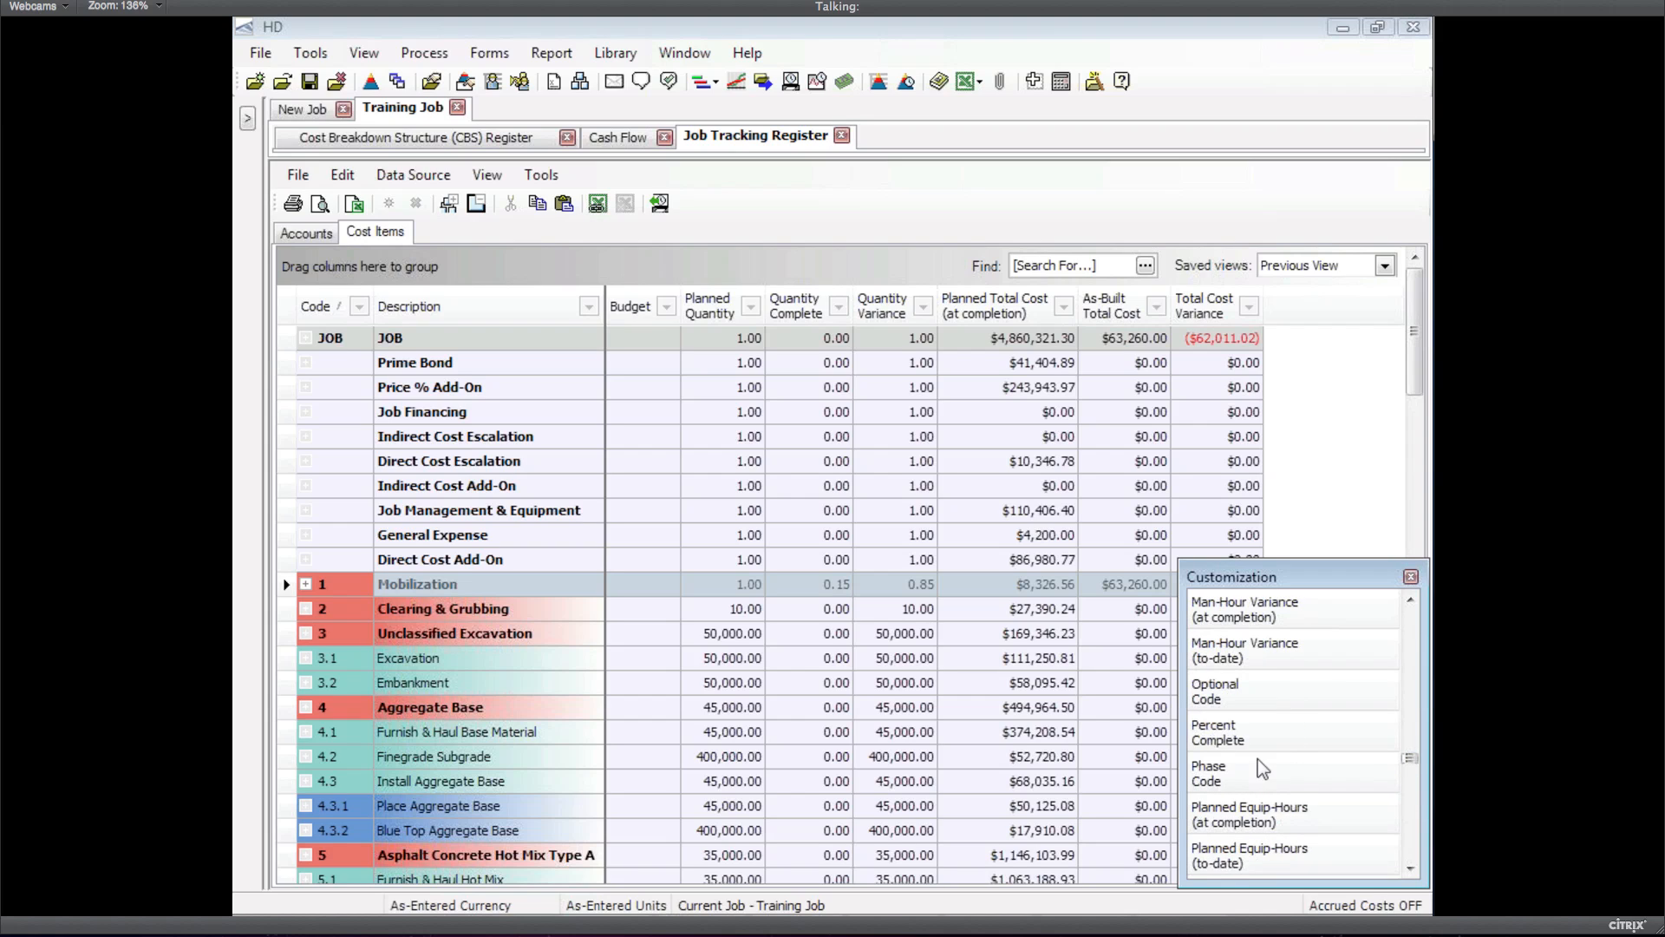
drag(1249, 733, 654, 321)
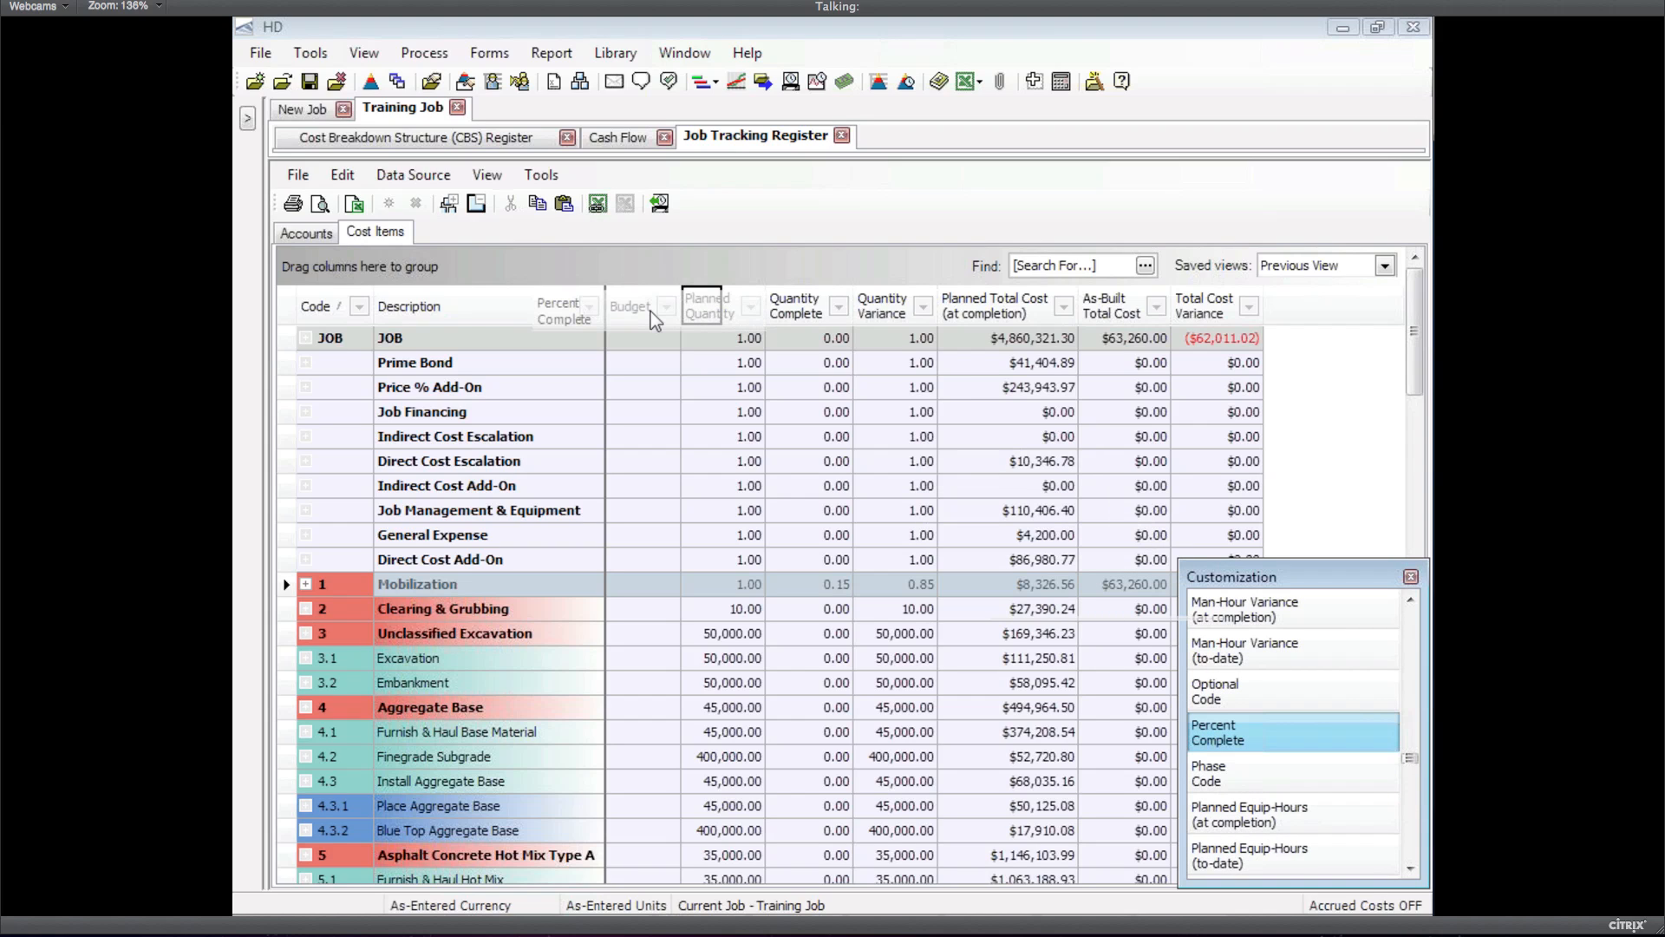
click(1411, 576)
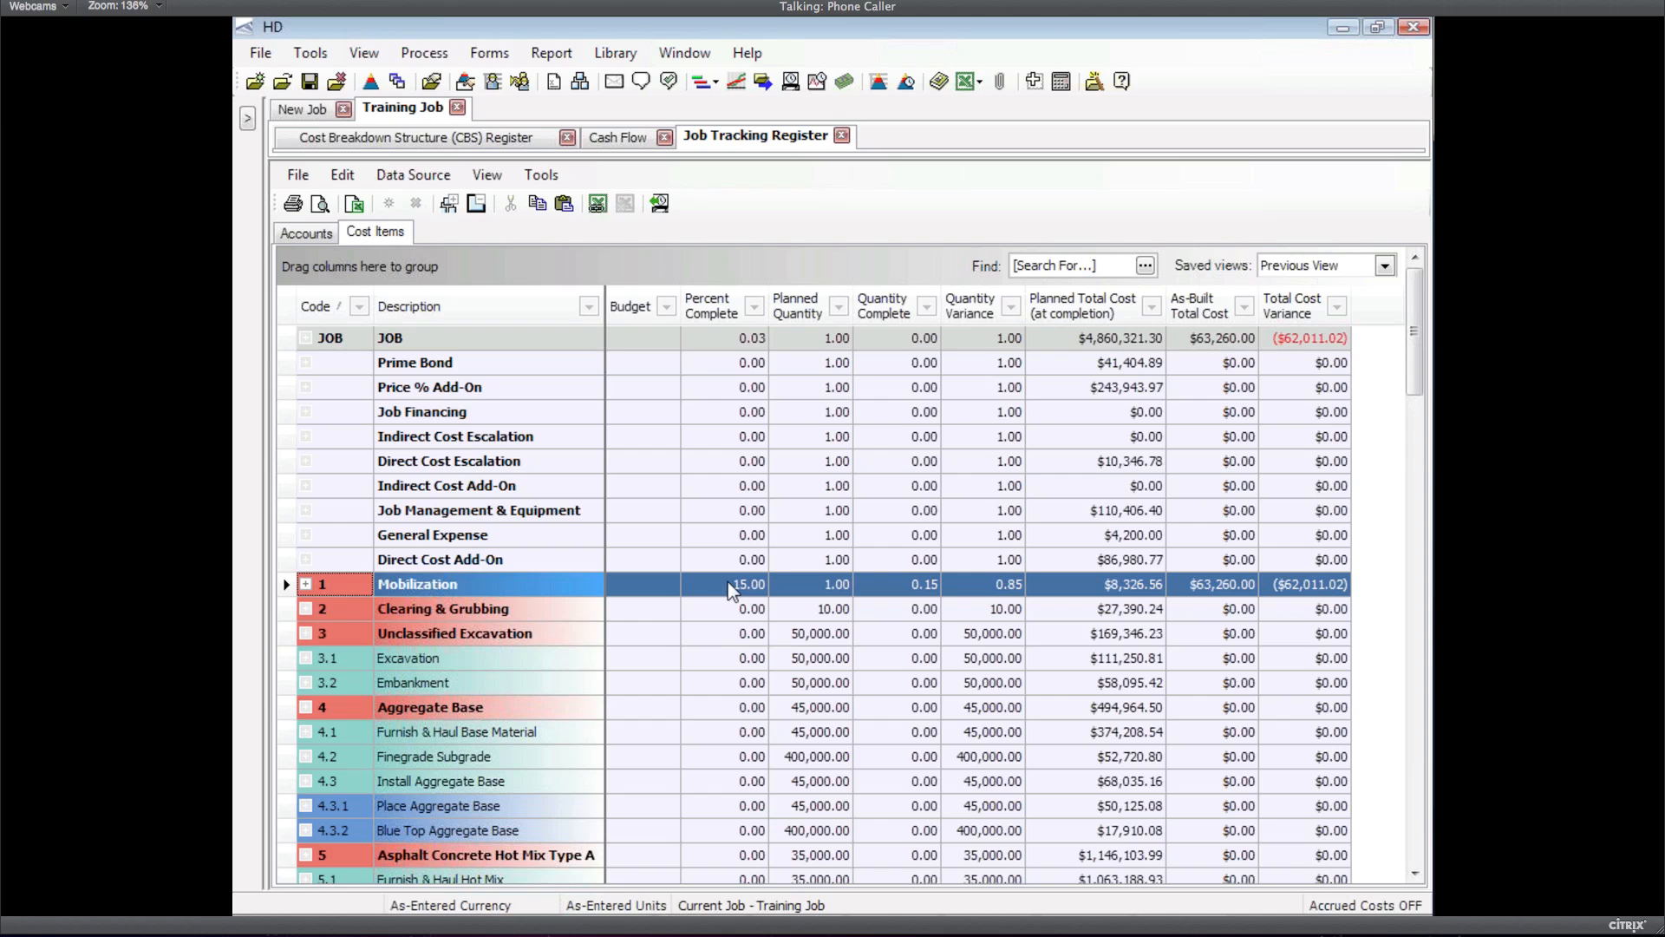
Return to the Cash Flow graph and read the 8/31/2009 as-built and planned values
click(619, 140)
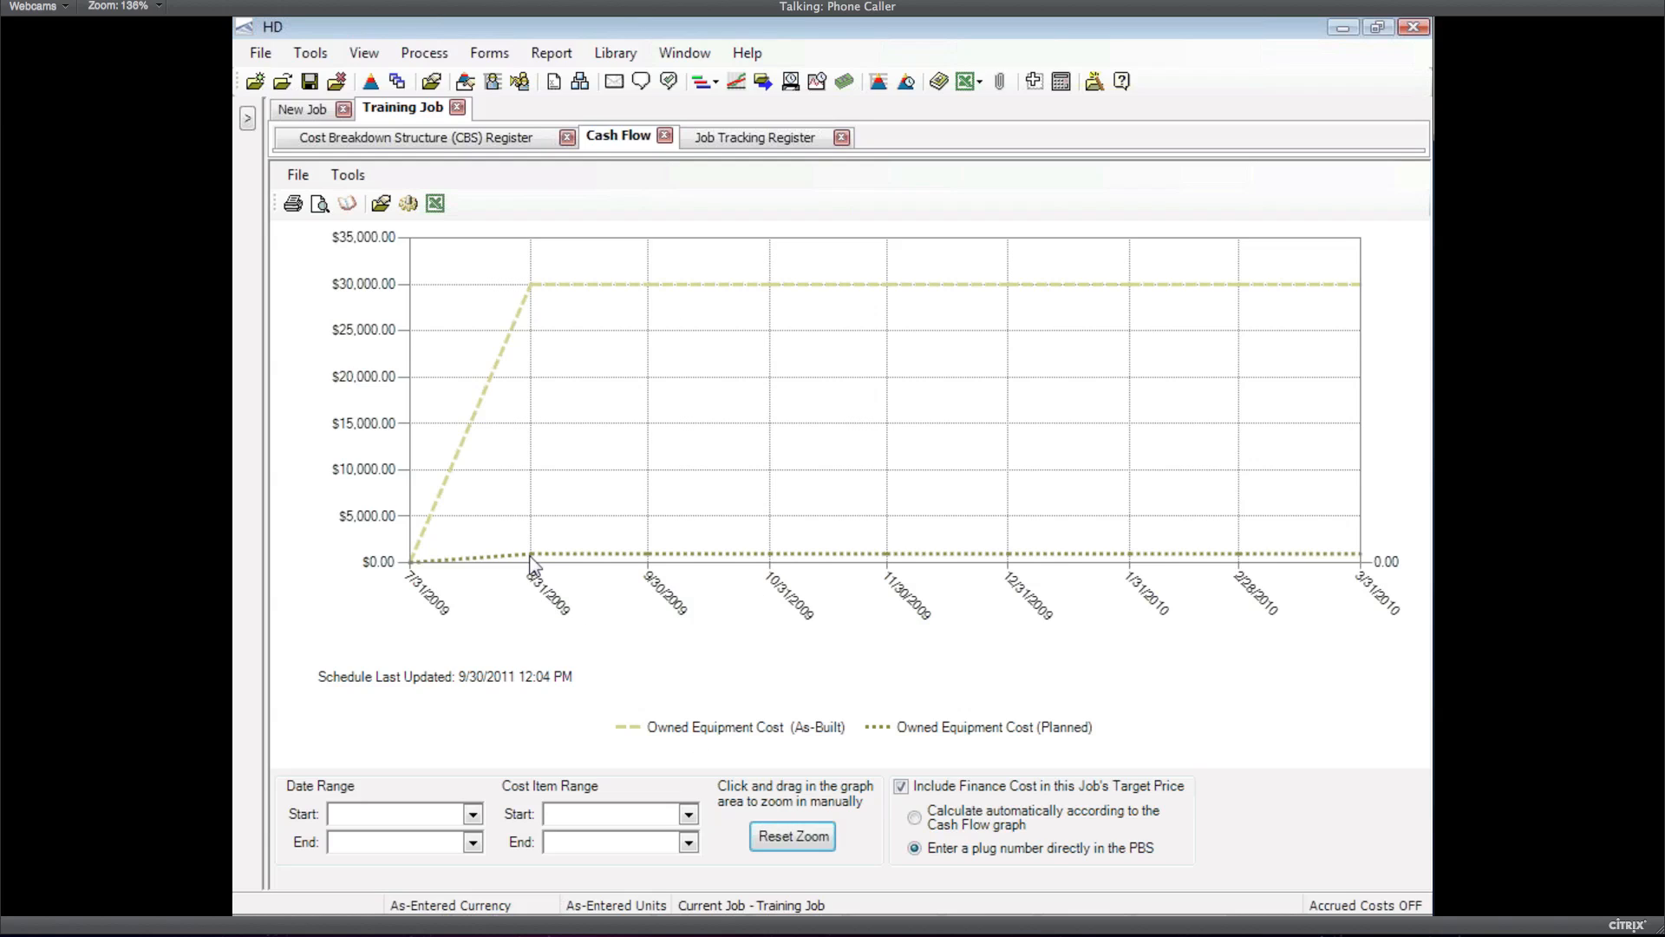
mouse_move(531, 559)
mouse_move(534, 289)
Turn on Resource Utilization summarized by Description and re-enable Estimated Owned Equipment
click(408, 205)
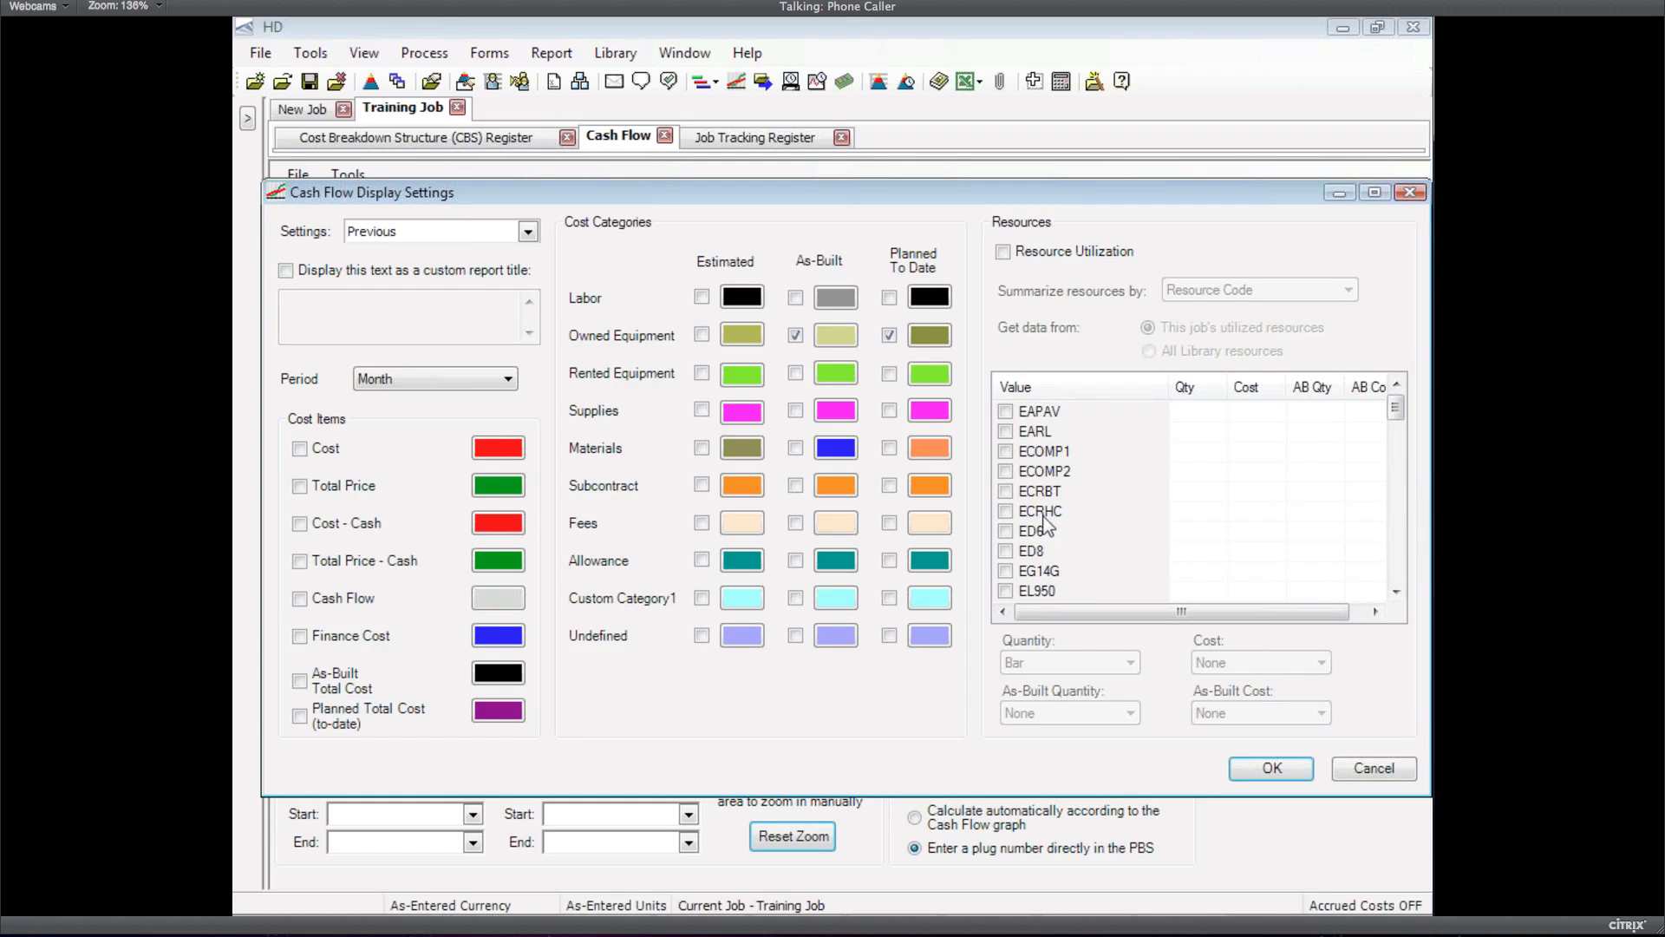
click(1001, 253)
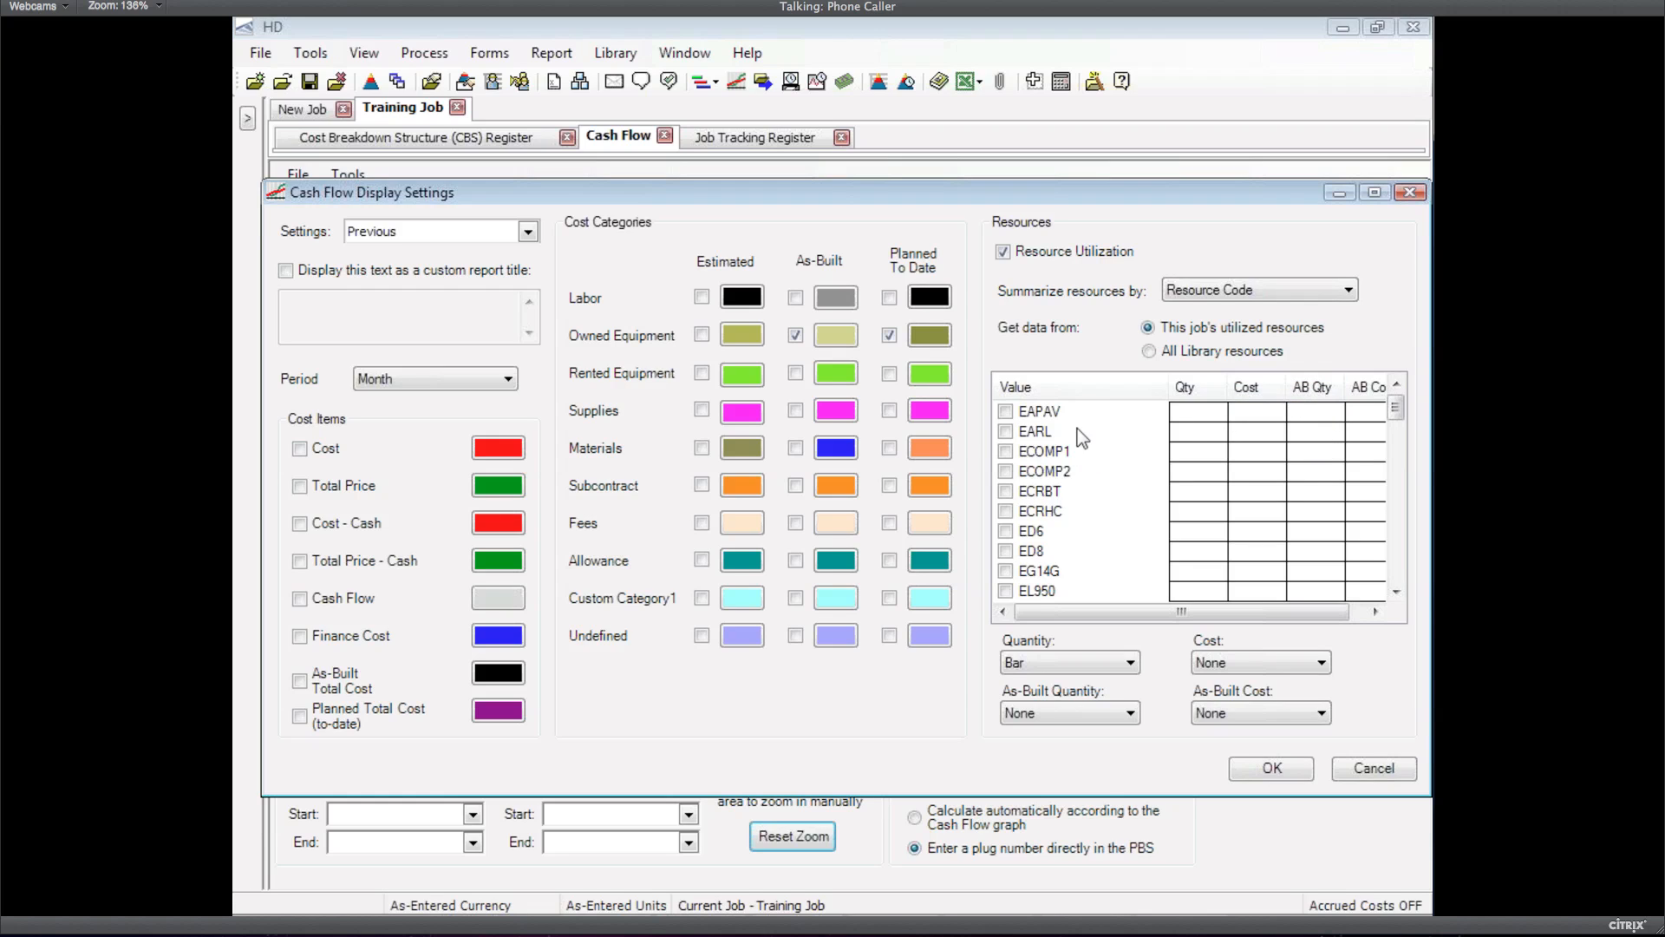
click(1192, 295)
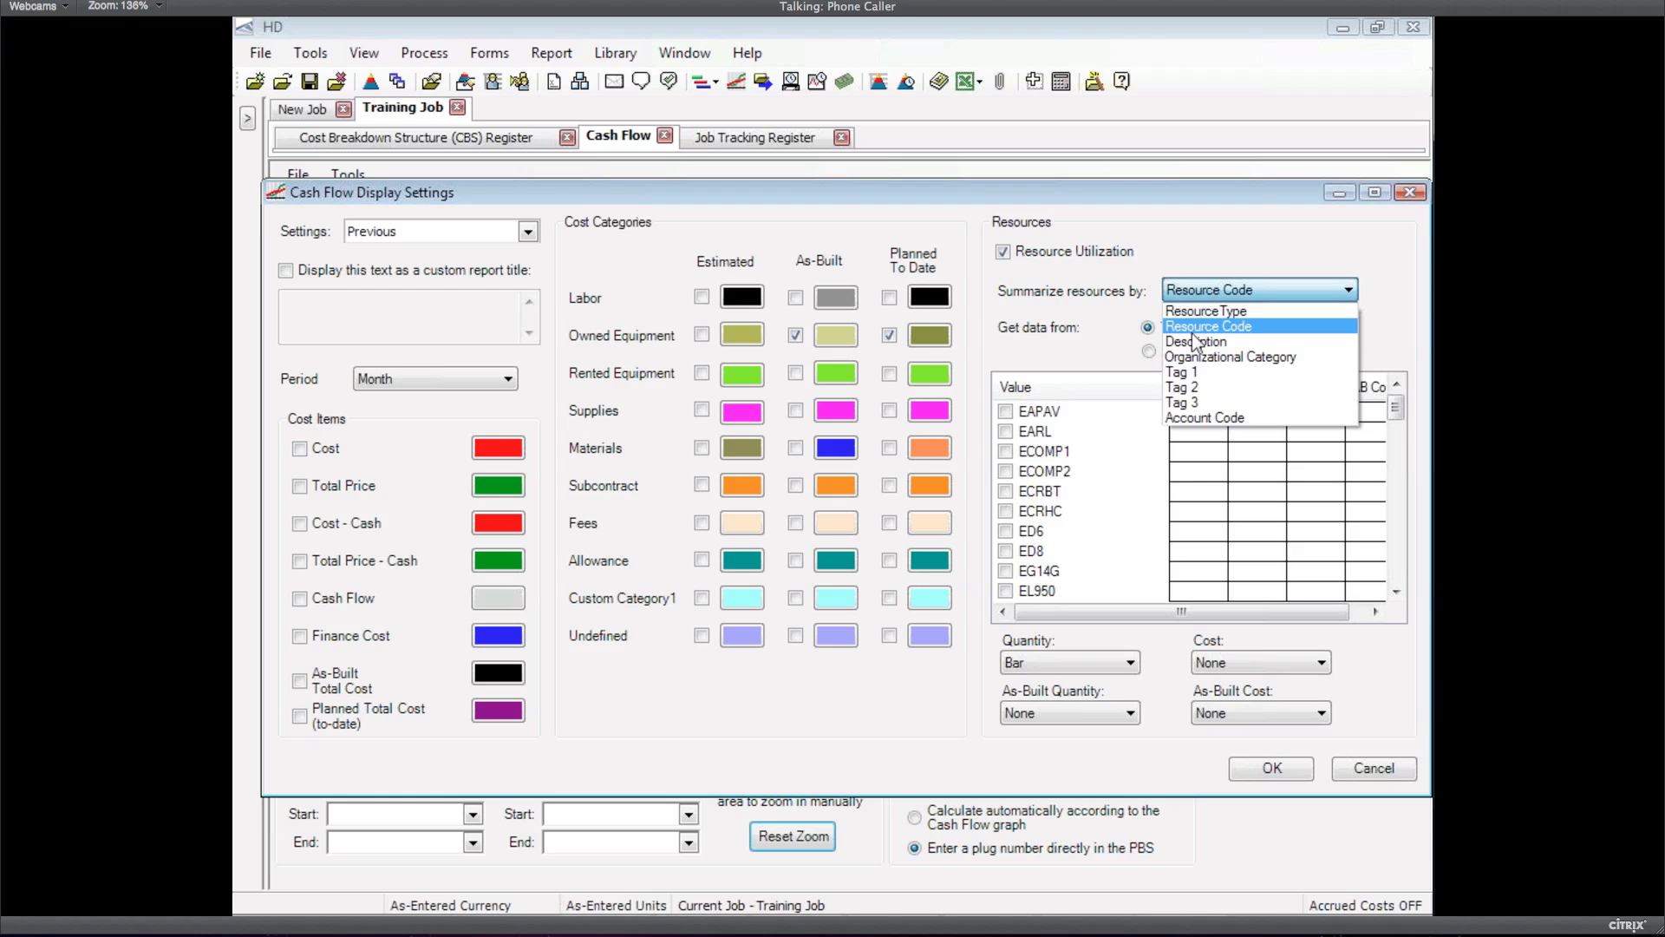
click(1195, 341)
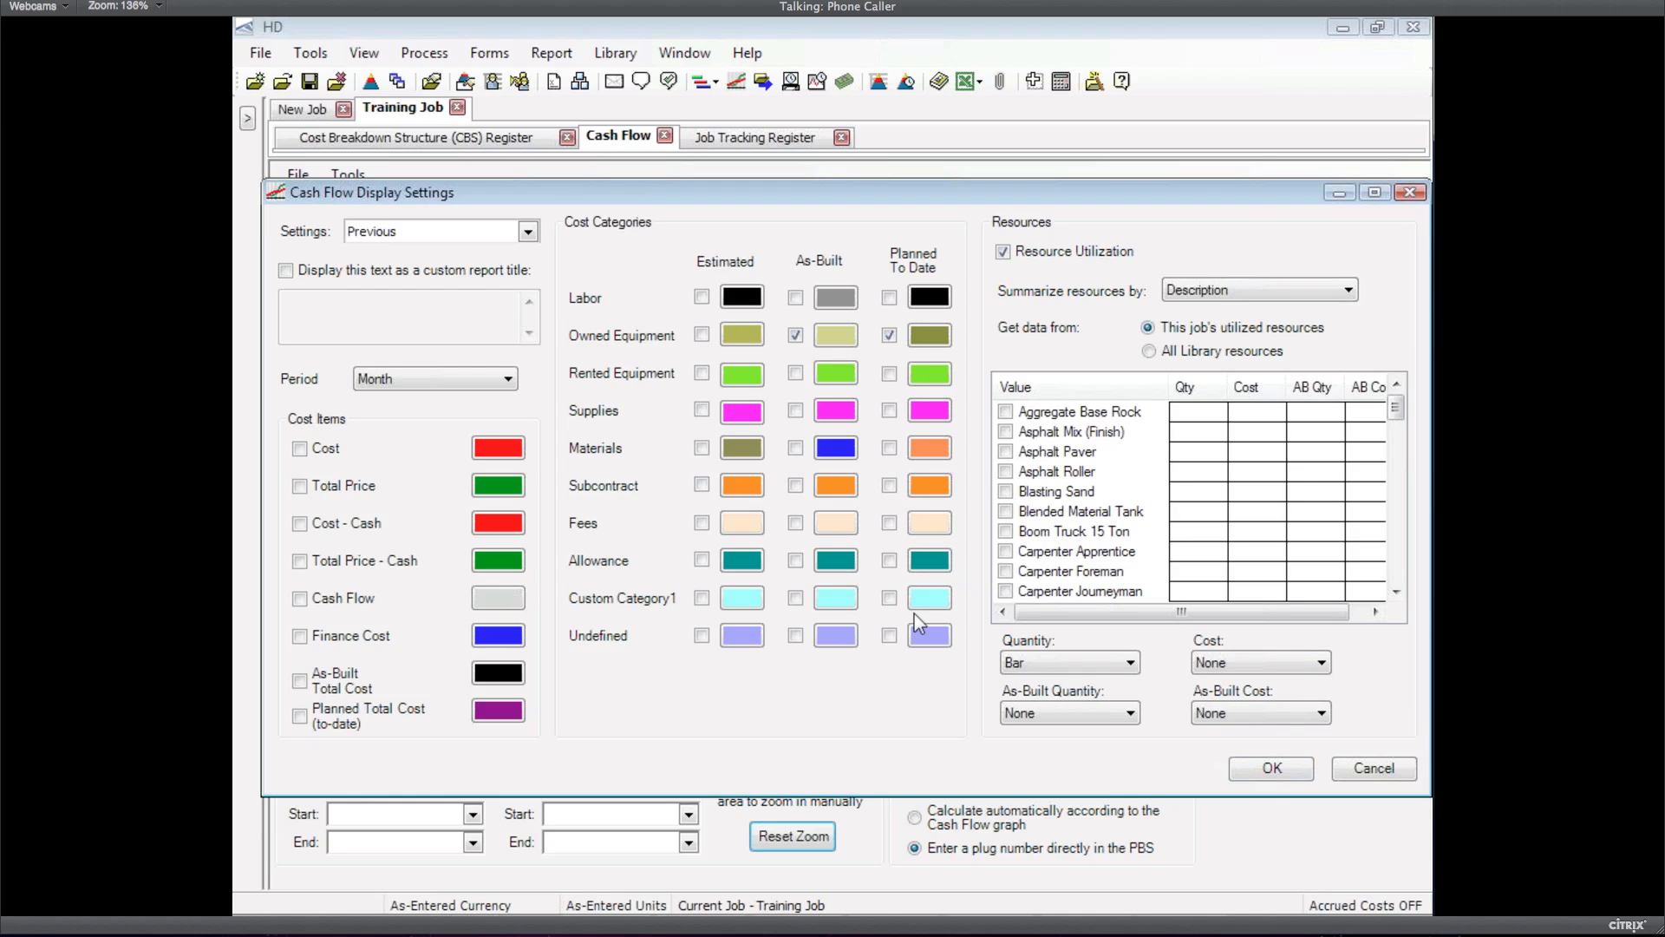
click(702, 335)
click(1278, 772)
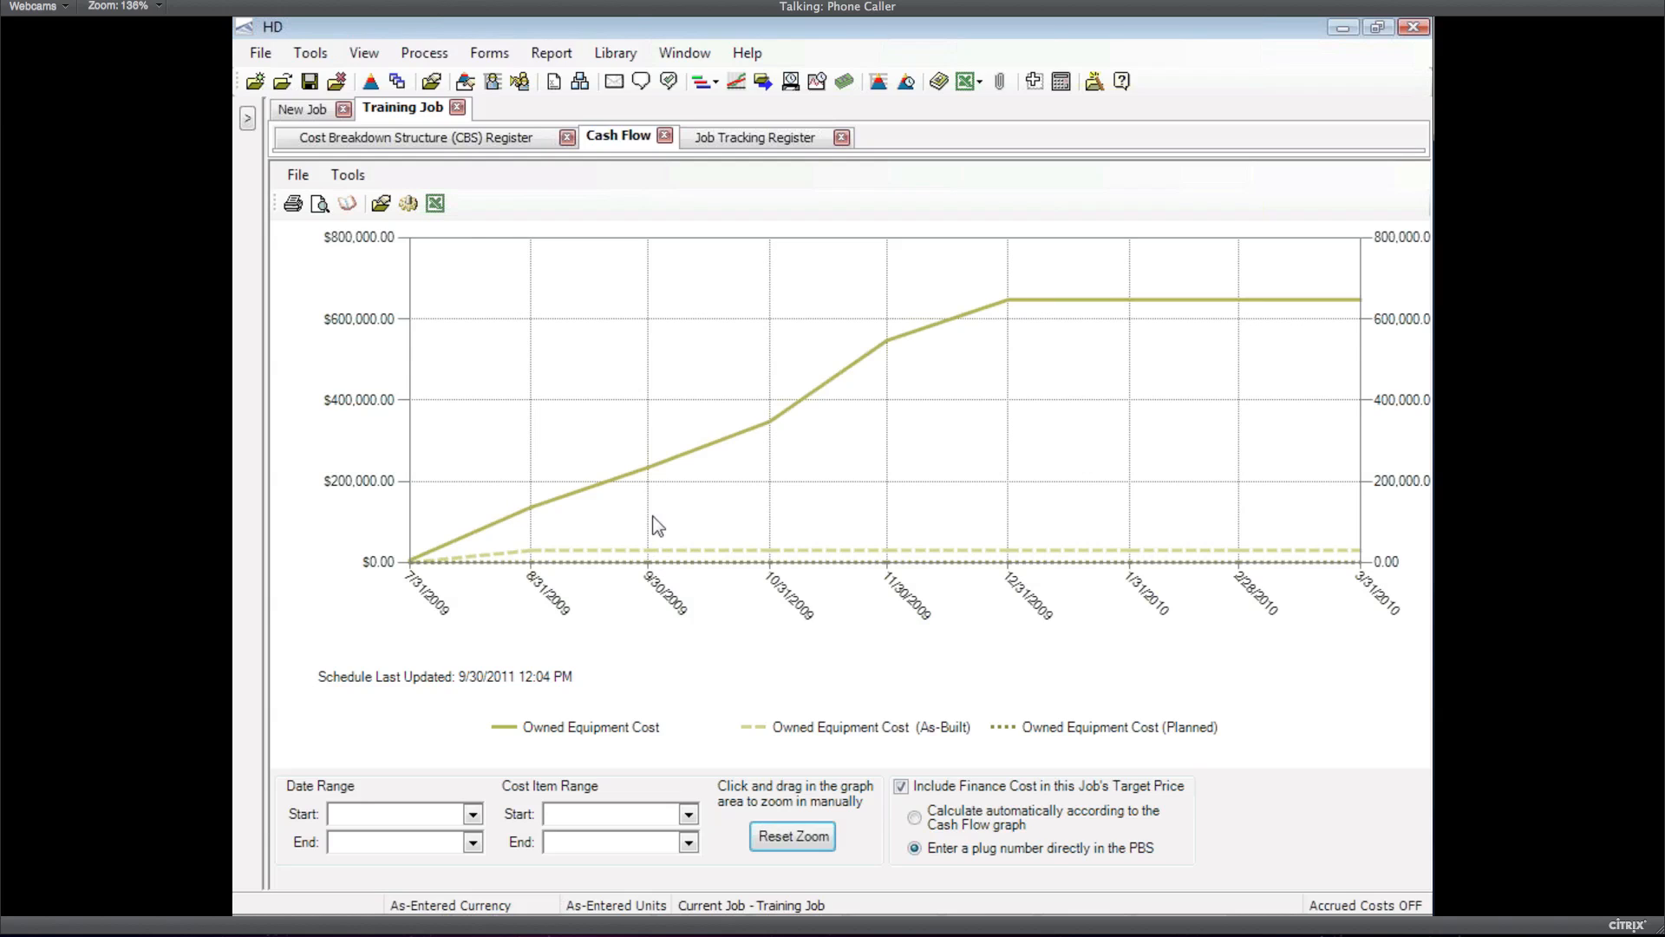
Export the cash flow data to Excel and switch to the Book1 workbook
click(437, 205)
click(1087, 905)
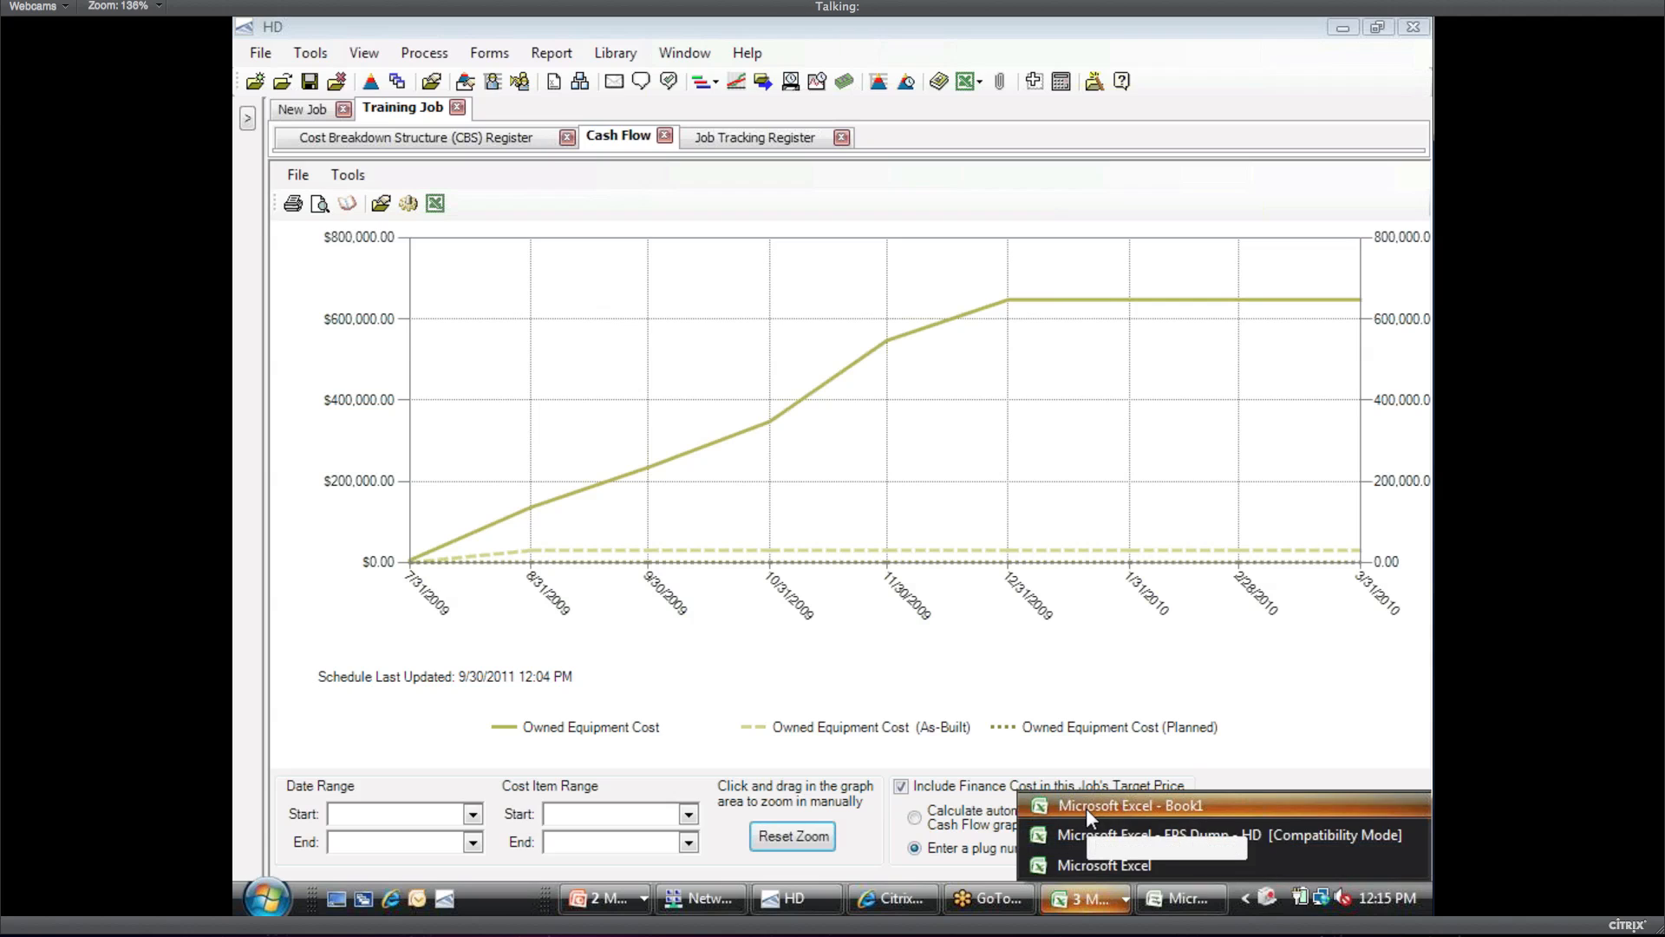
click(1086, 807)
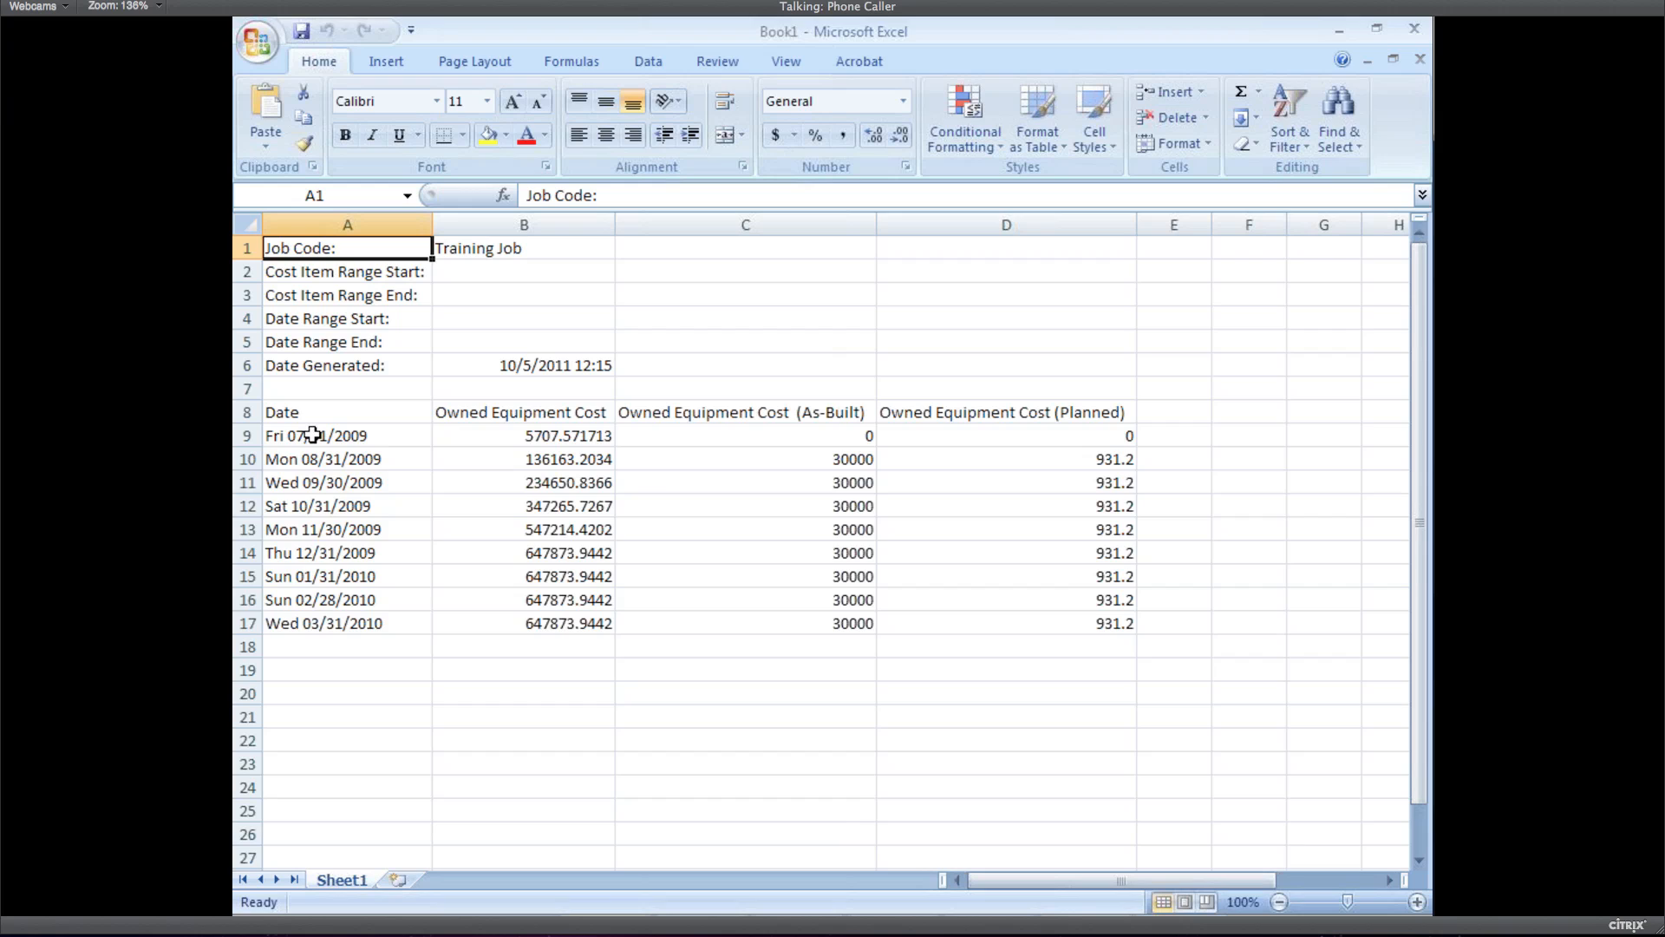
Review the exported dates from 07/31/2009 and the as-built costs in column C, starting at 30000
click(312, 435)
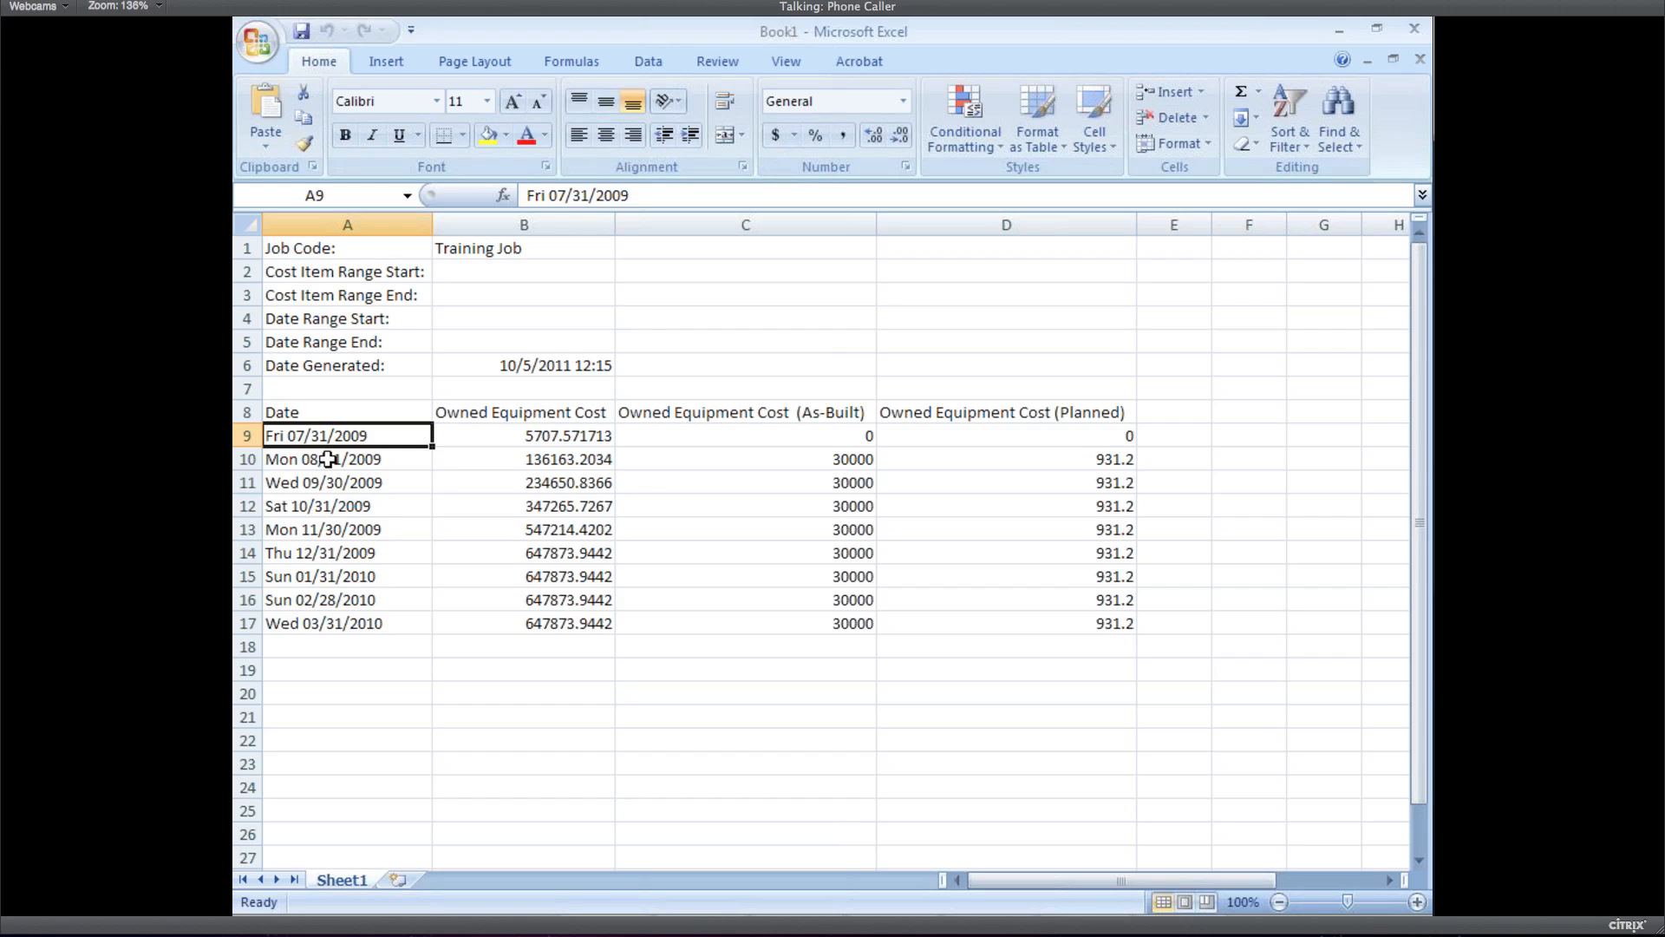
click(327, 459)
click(332, 484)
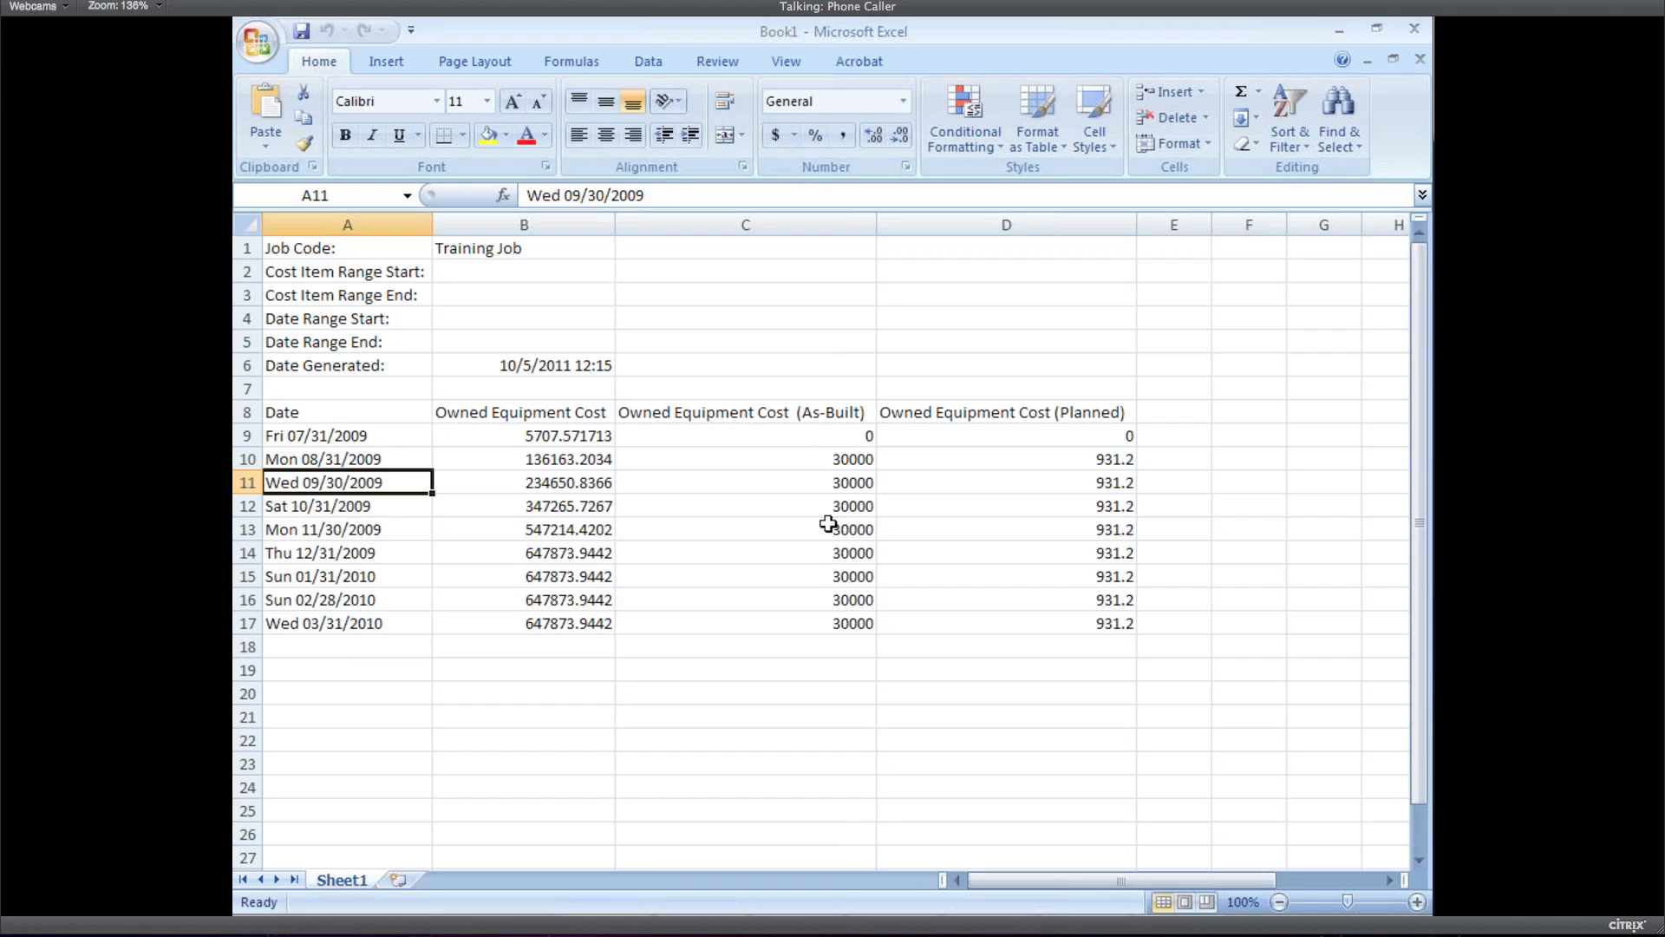
click(830, 461)
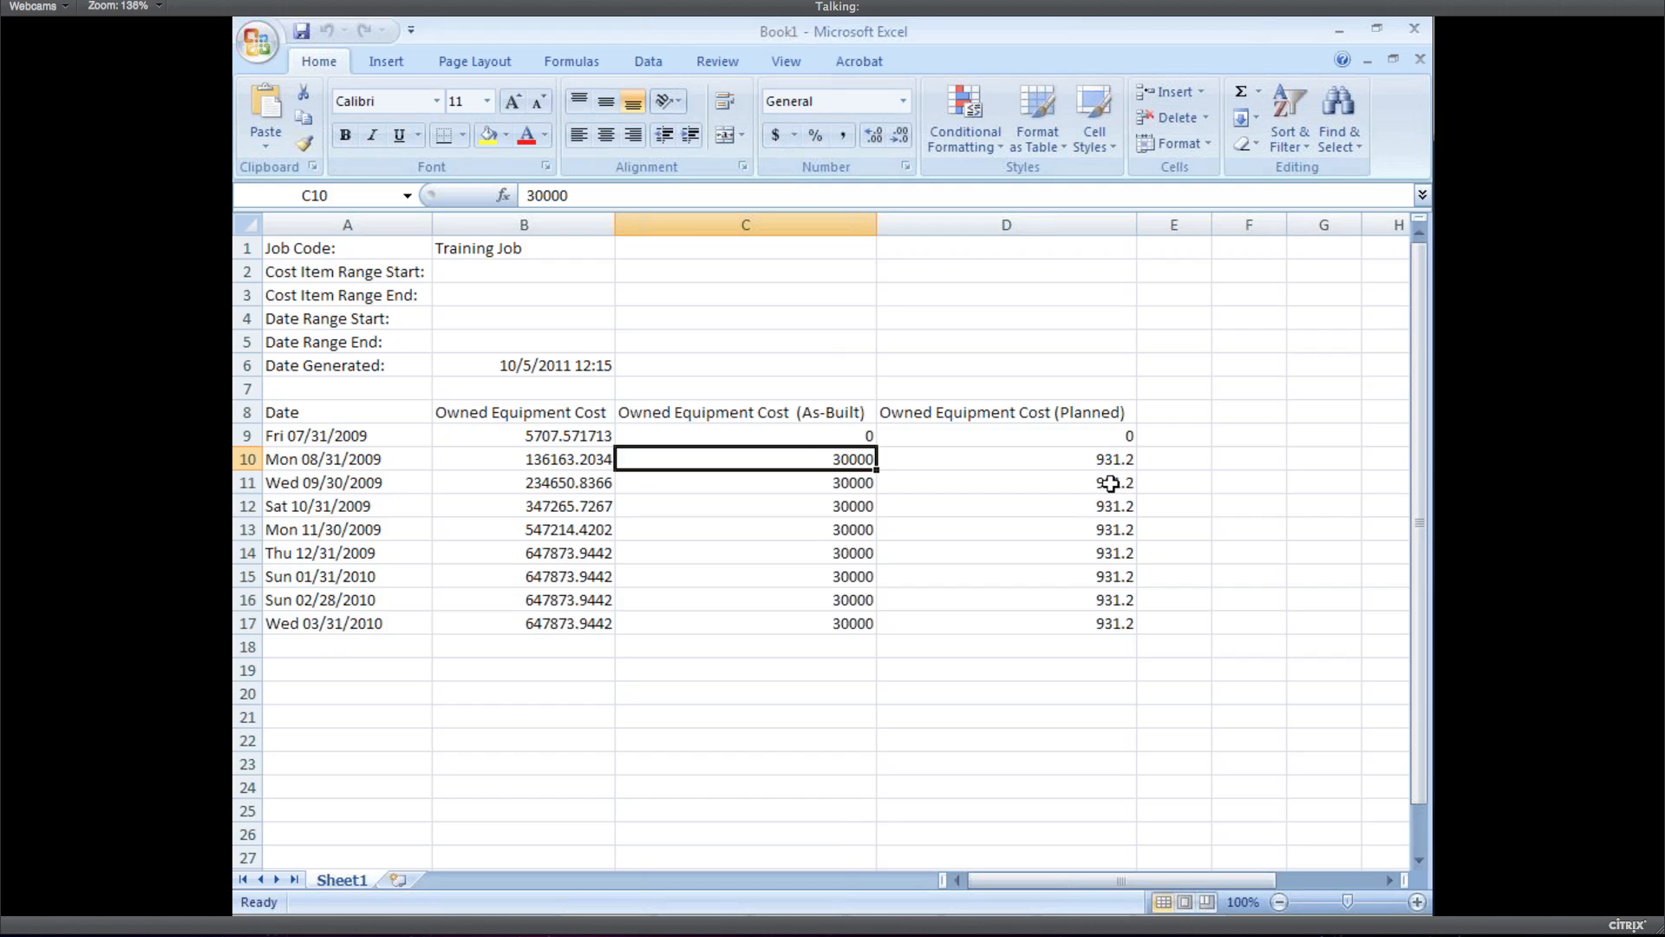
click(817, 483)
click(824, 503)
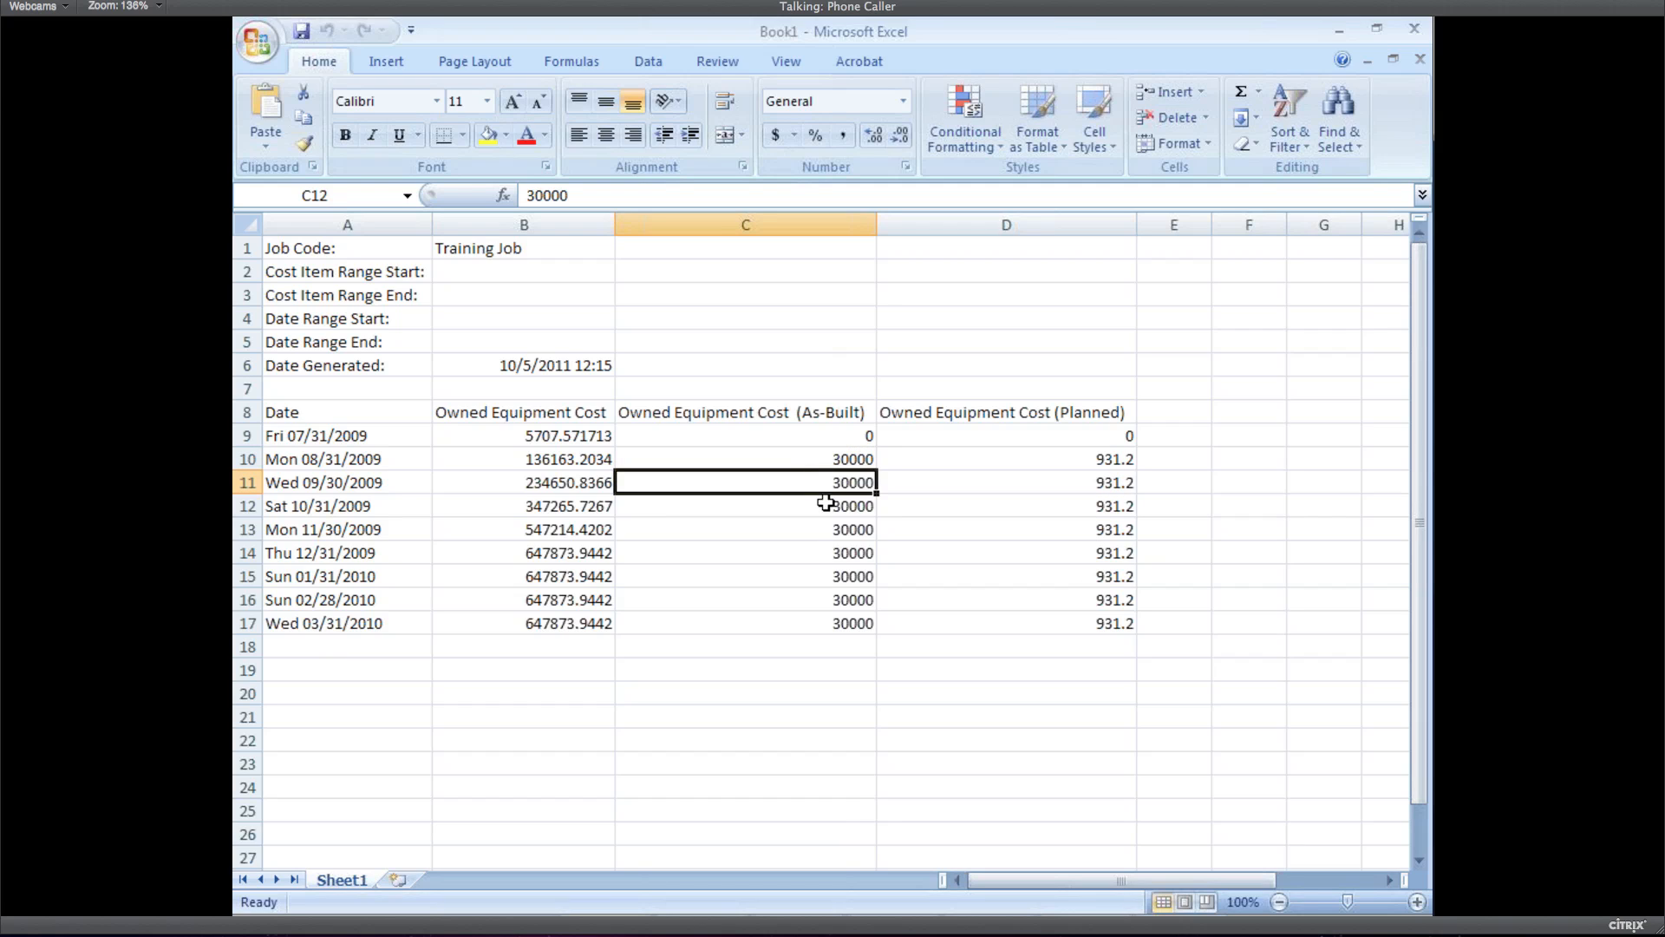
click(848, 533)
click(853, 555)
Check the planned Owned Equipment costs down column D
click(1087, 479)
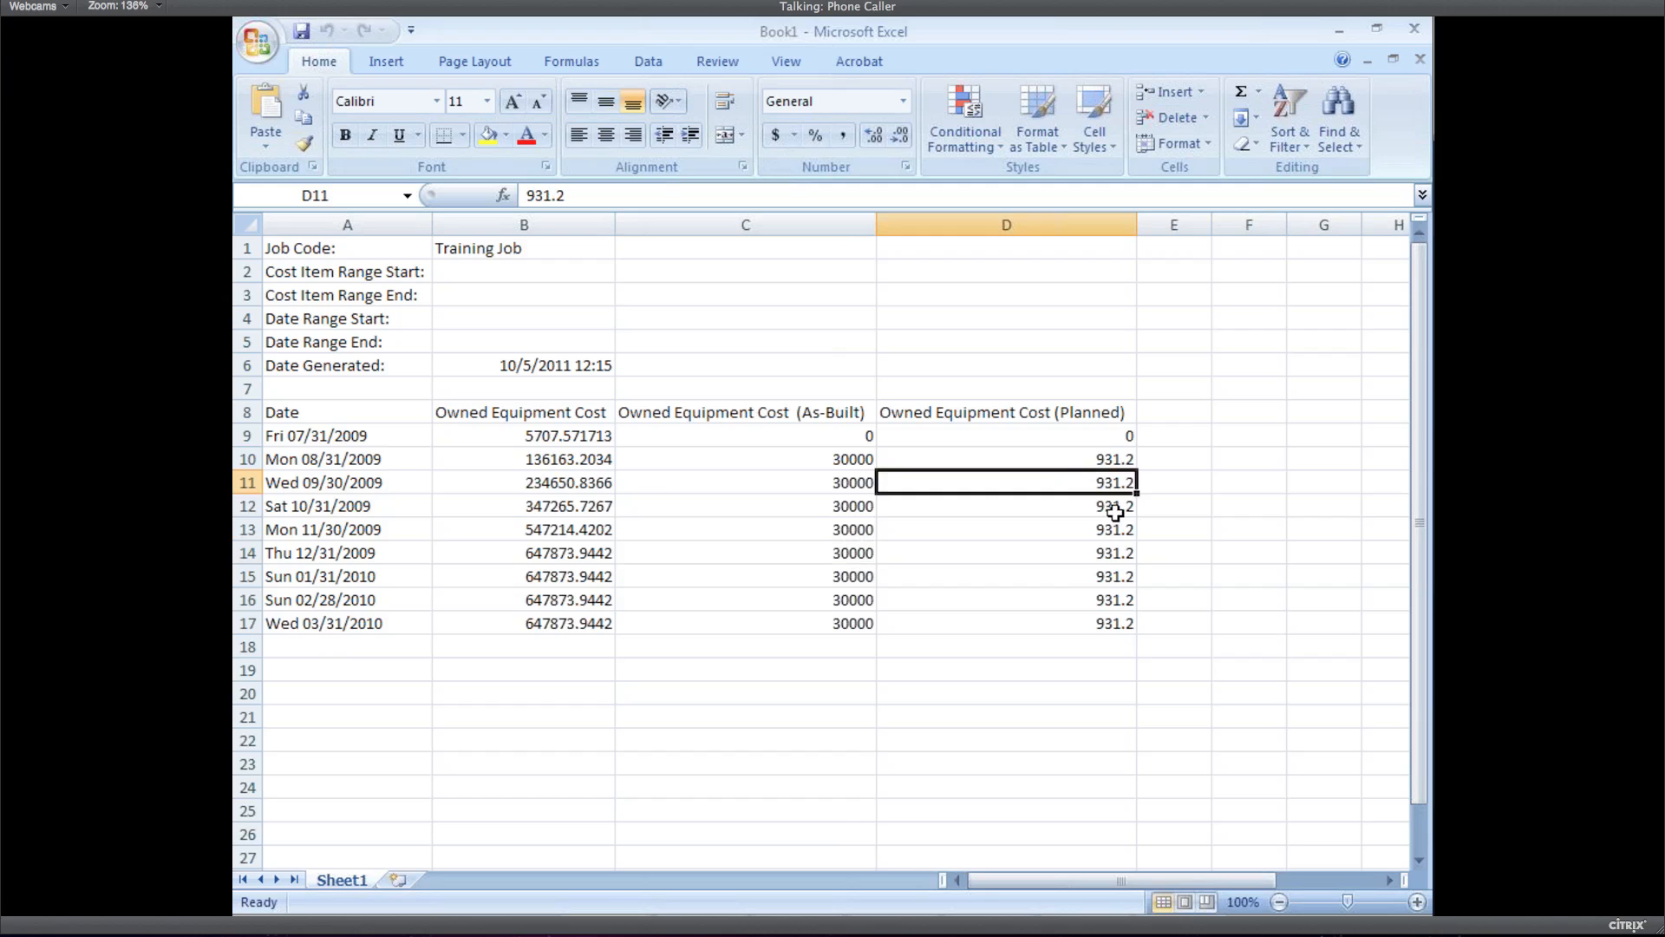
click(1115, 513)
click(1119, 531)
click(1125, 572)
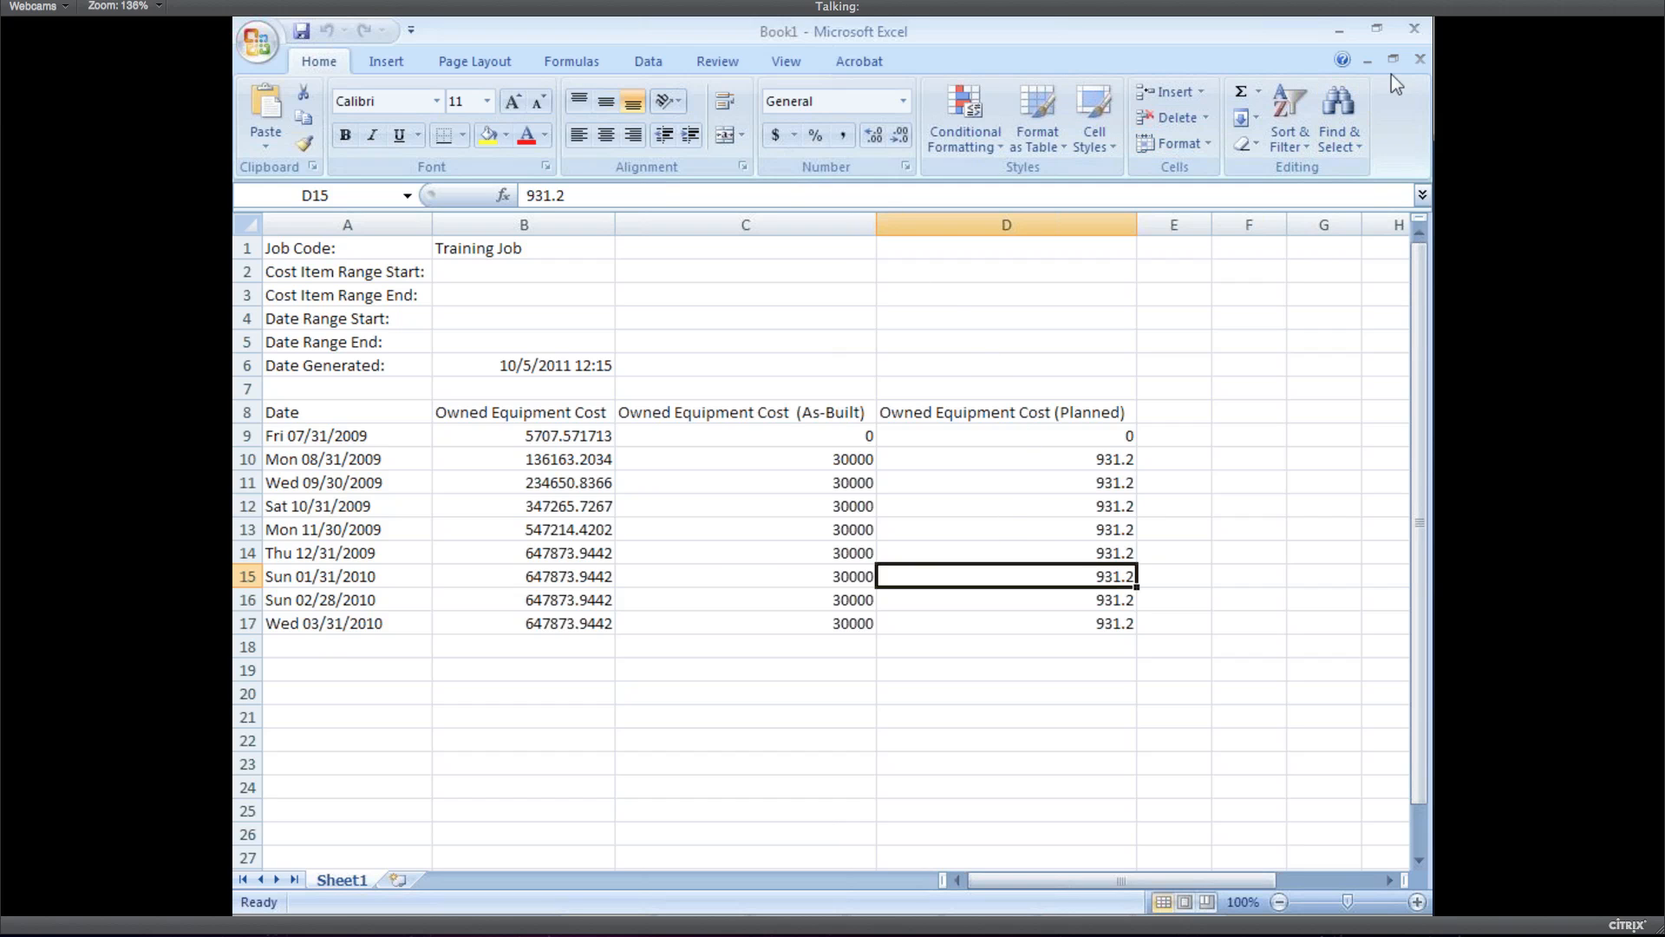
Close Excel and advance the slide show to item 7, loading equipment costs from InfoMine
click(1413, 29)
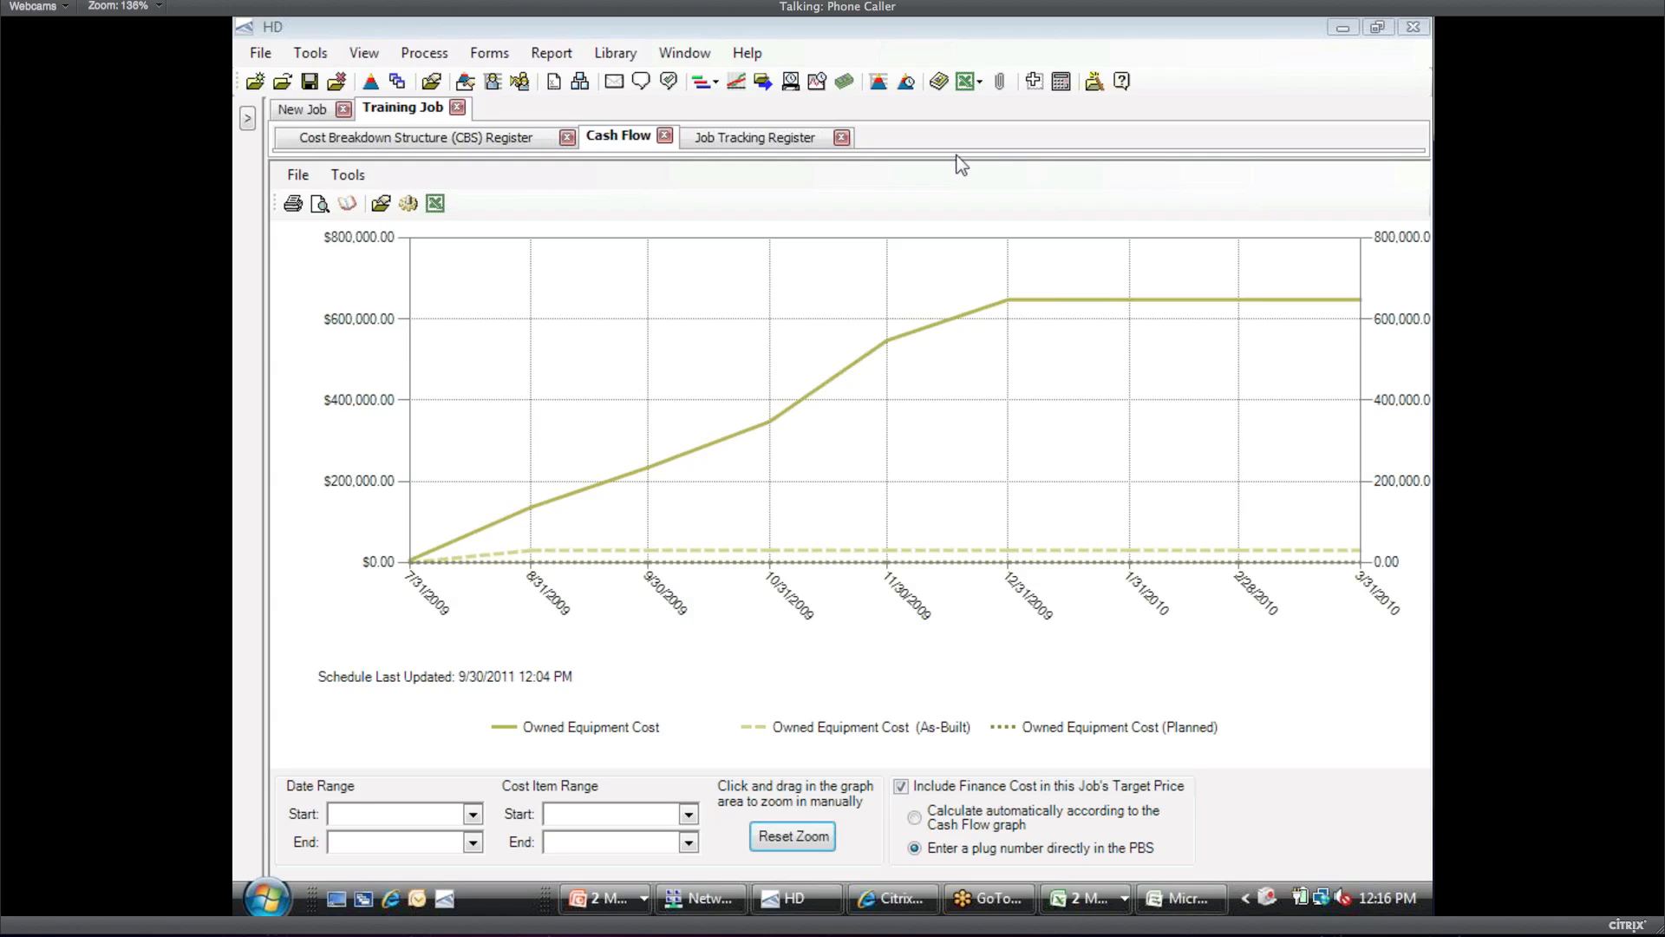
key(alt+Tab)
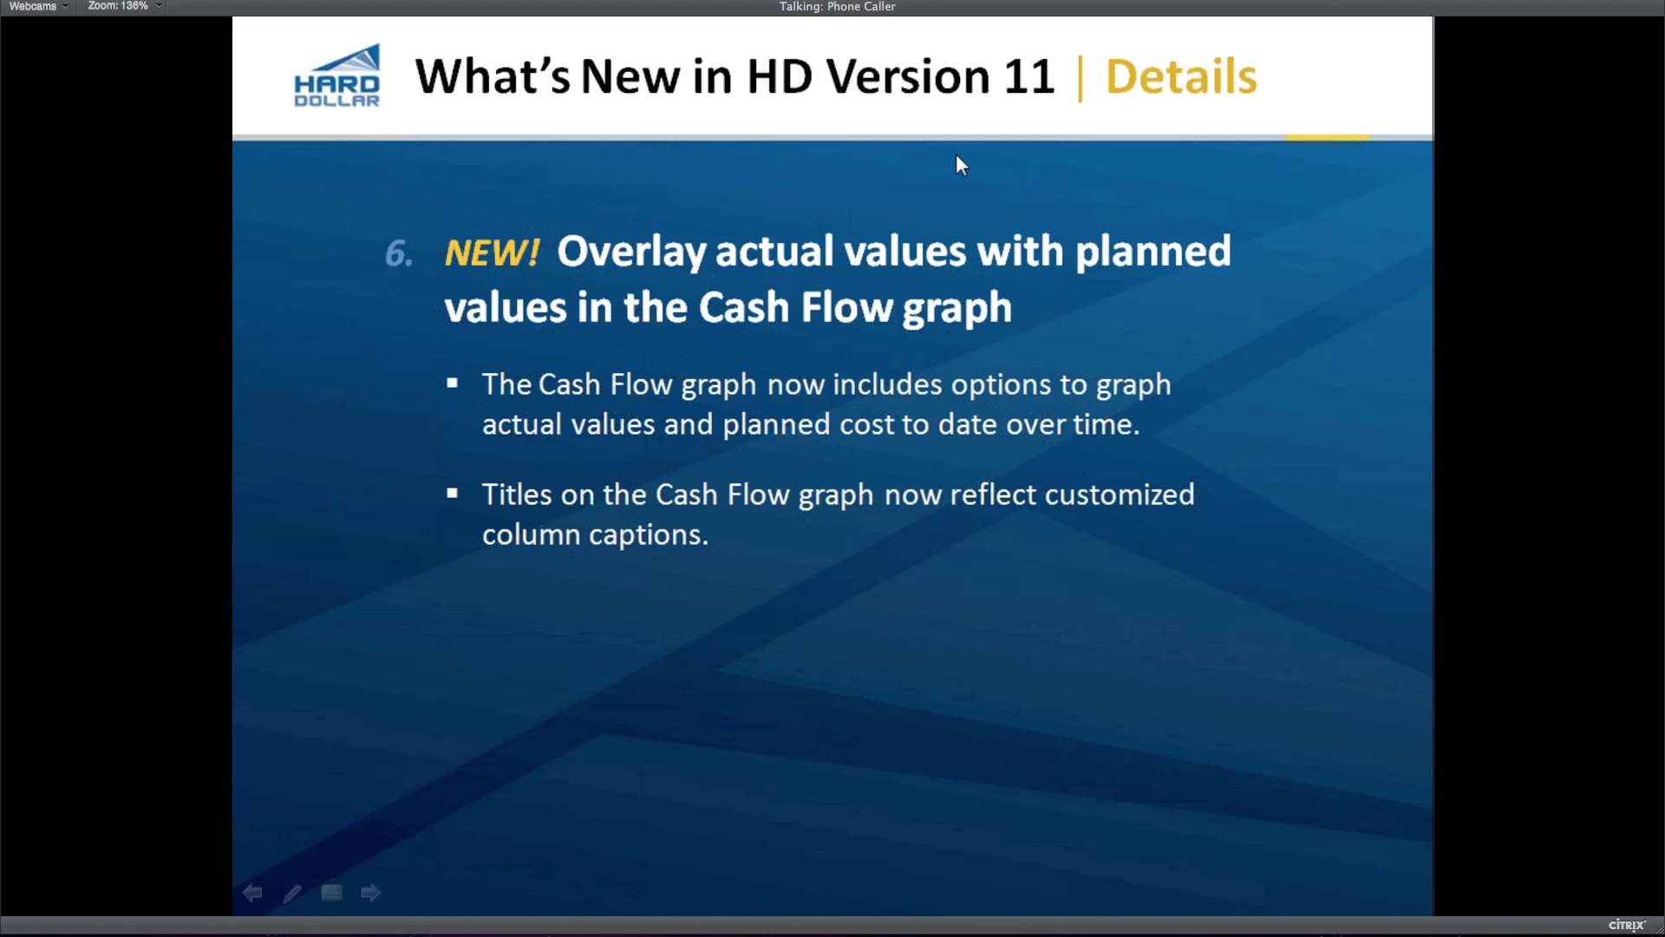
key(Right)
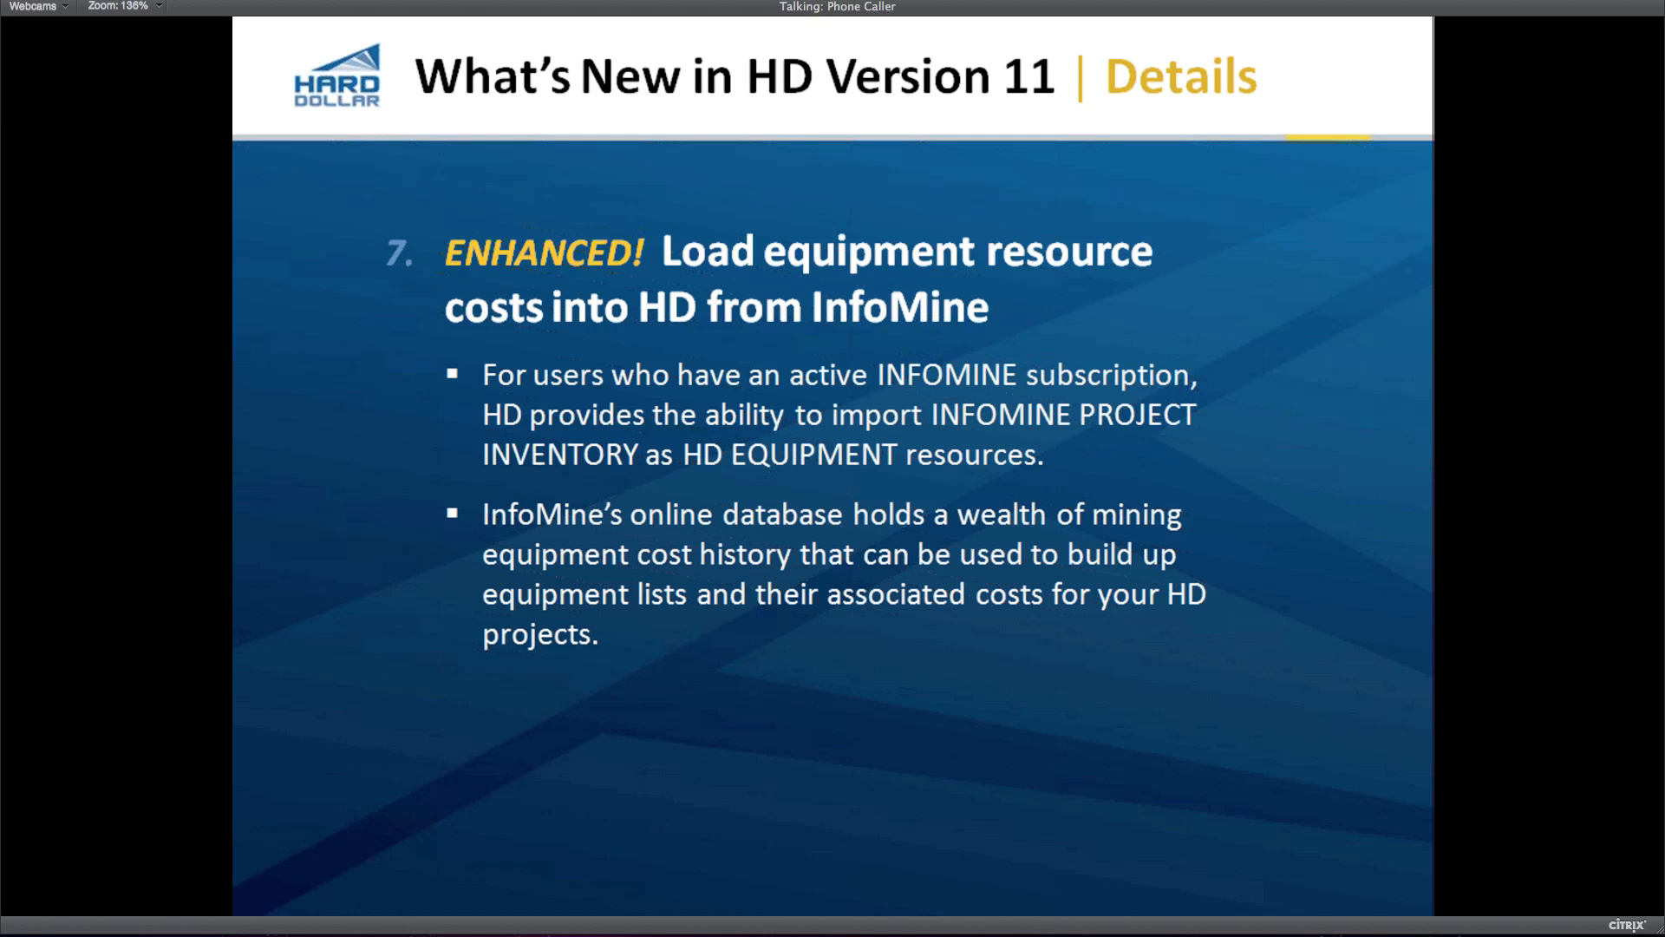
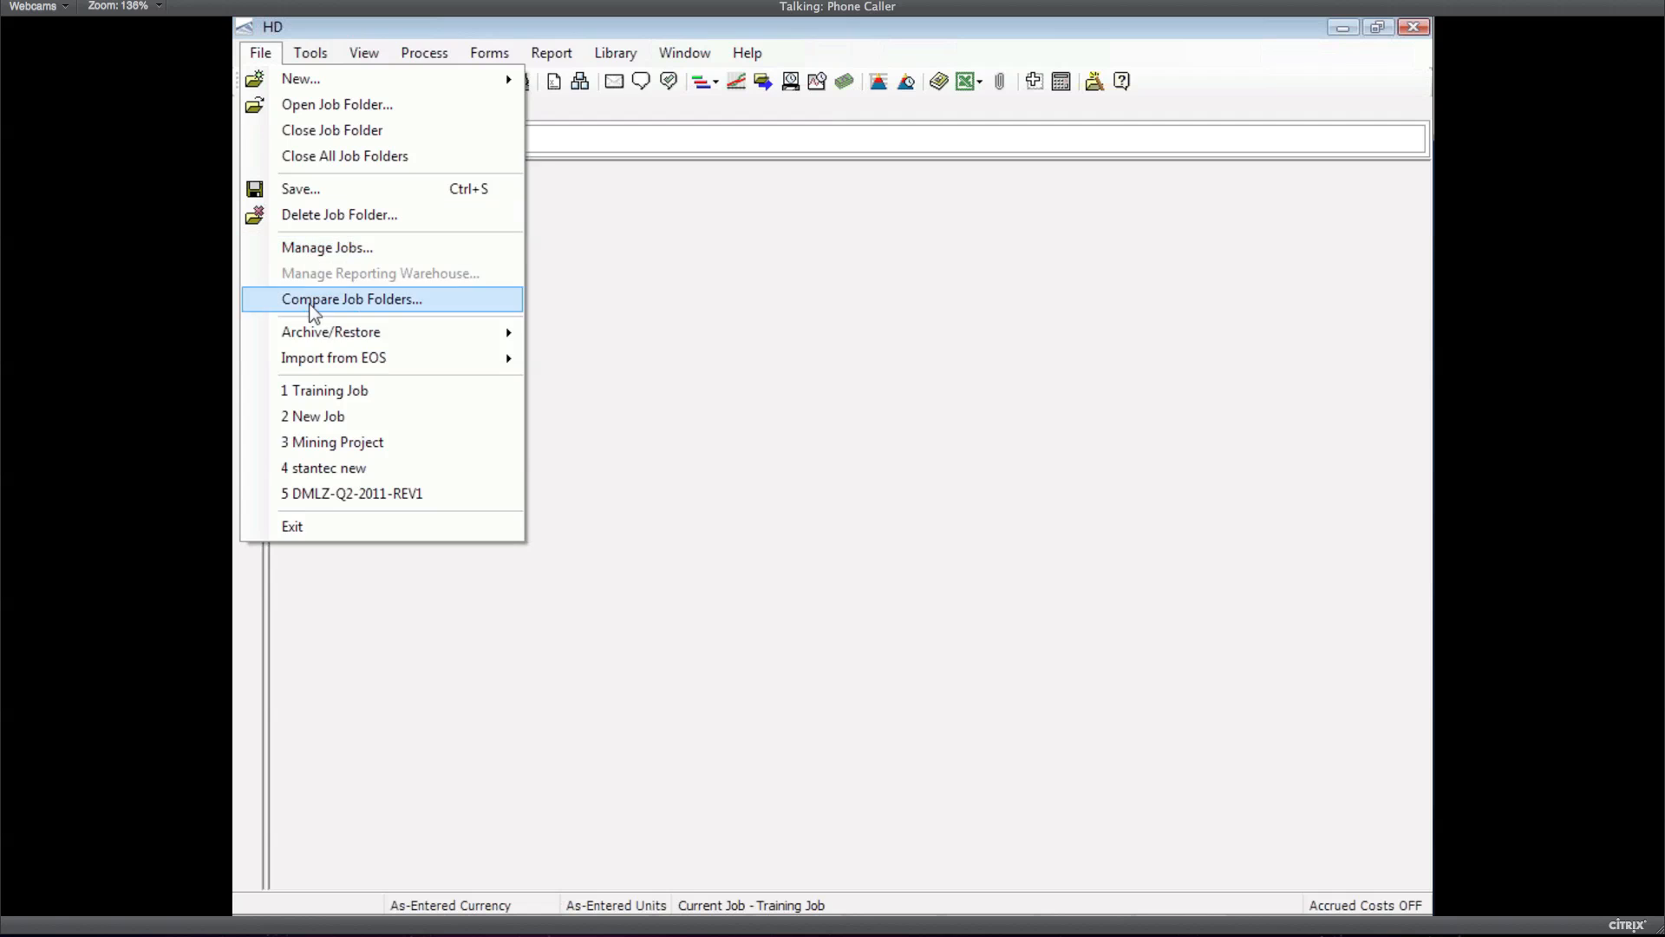
Open the 3 Mining Project job's Resource Rate Register and launch the InfoMine cost calculator sign-in
click(318, 443)
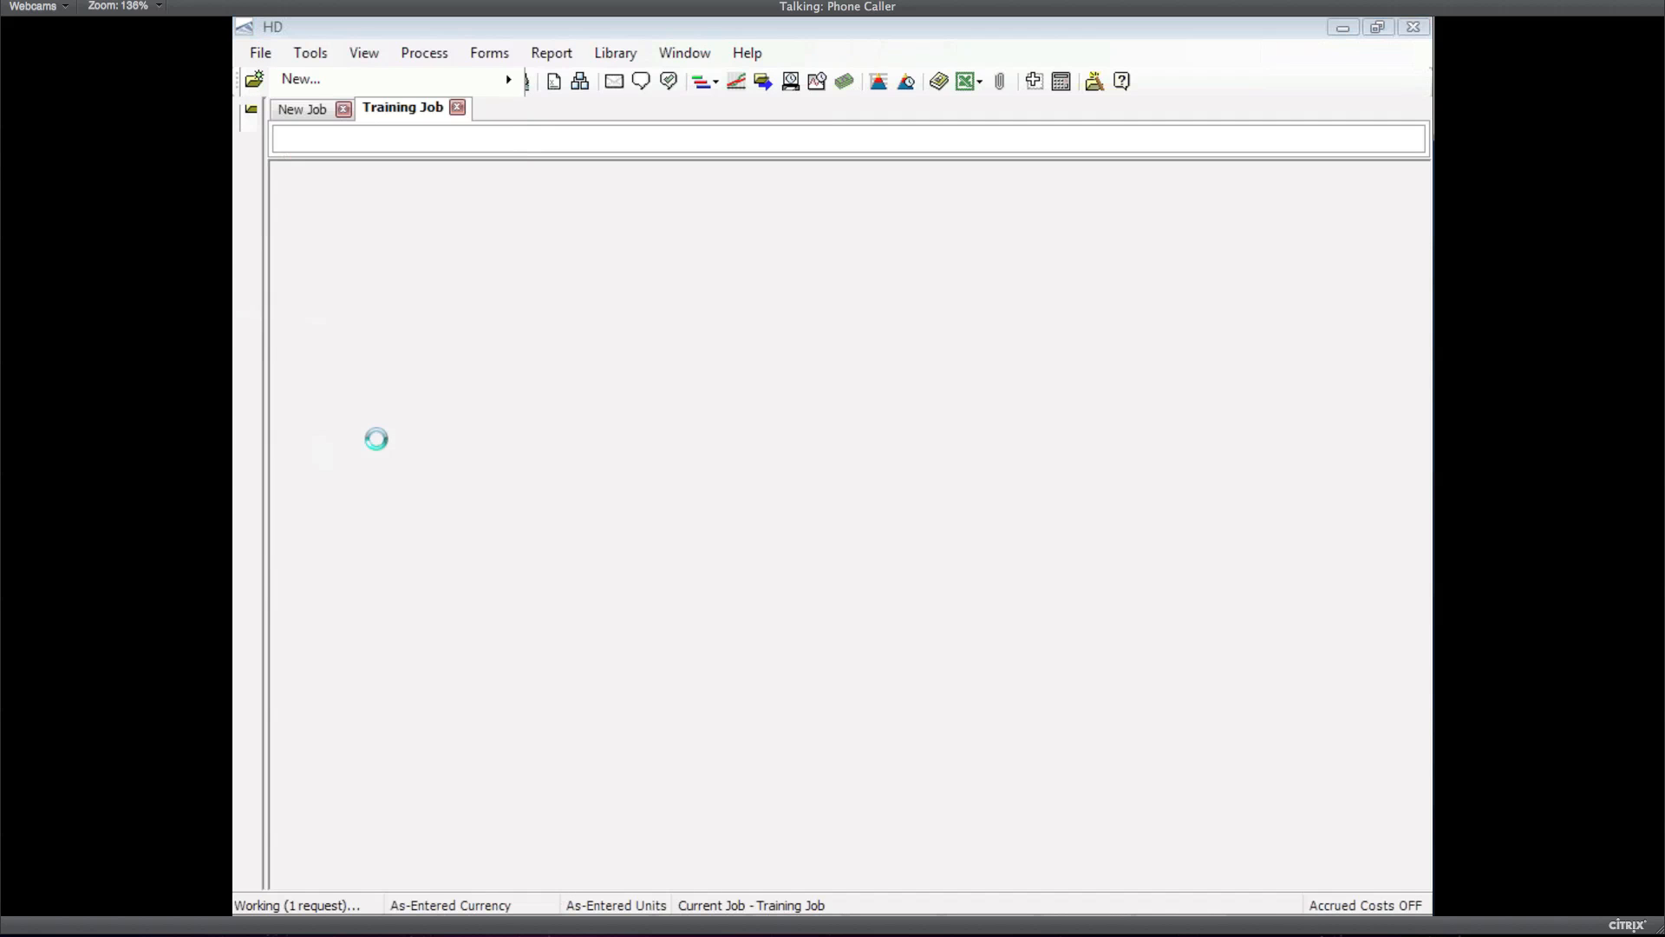
click(491, 54)
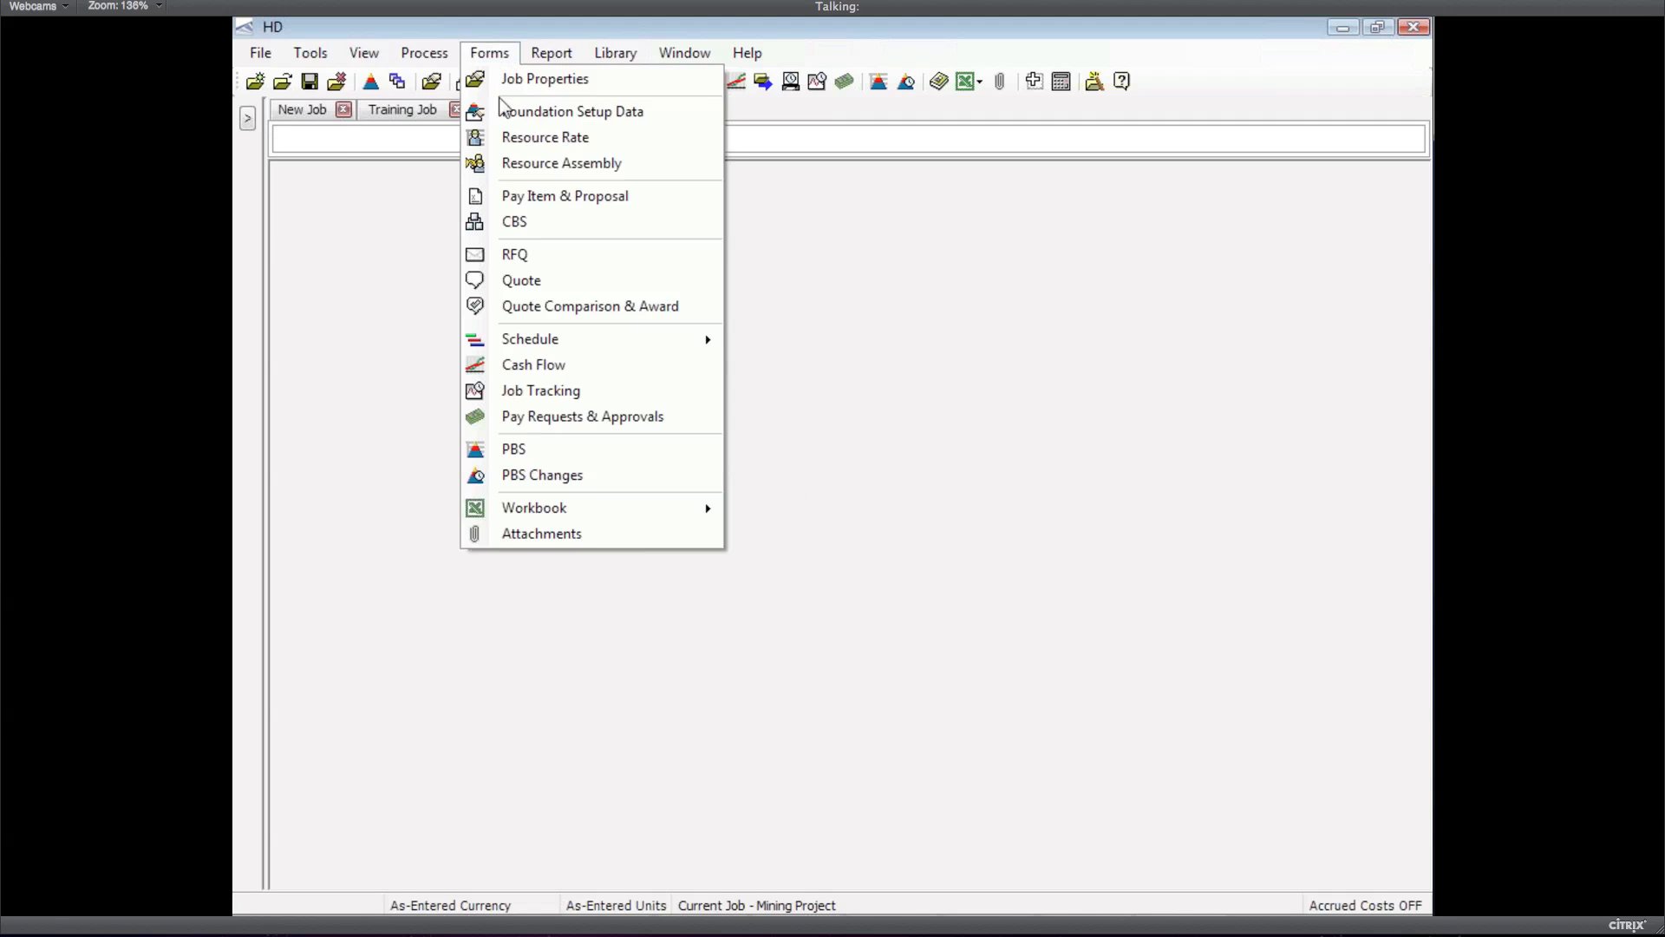
click(529, 137)
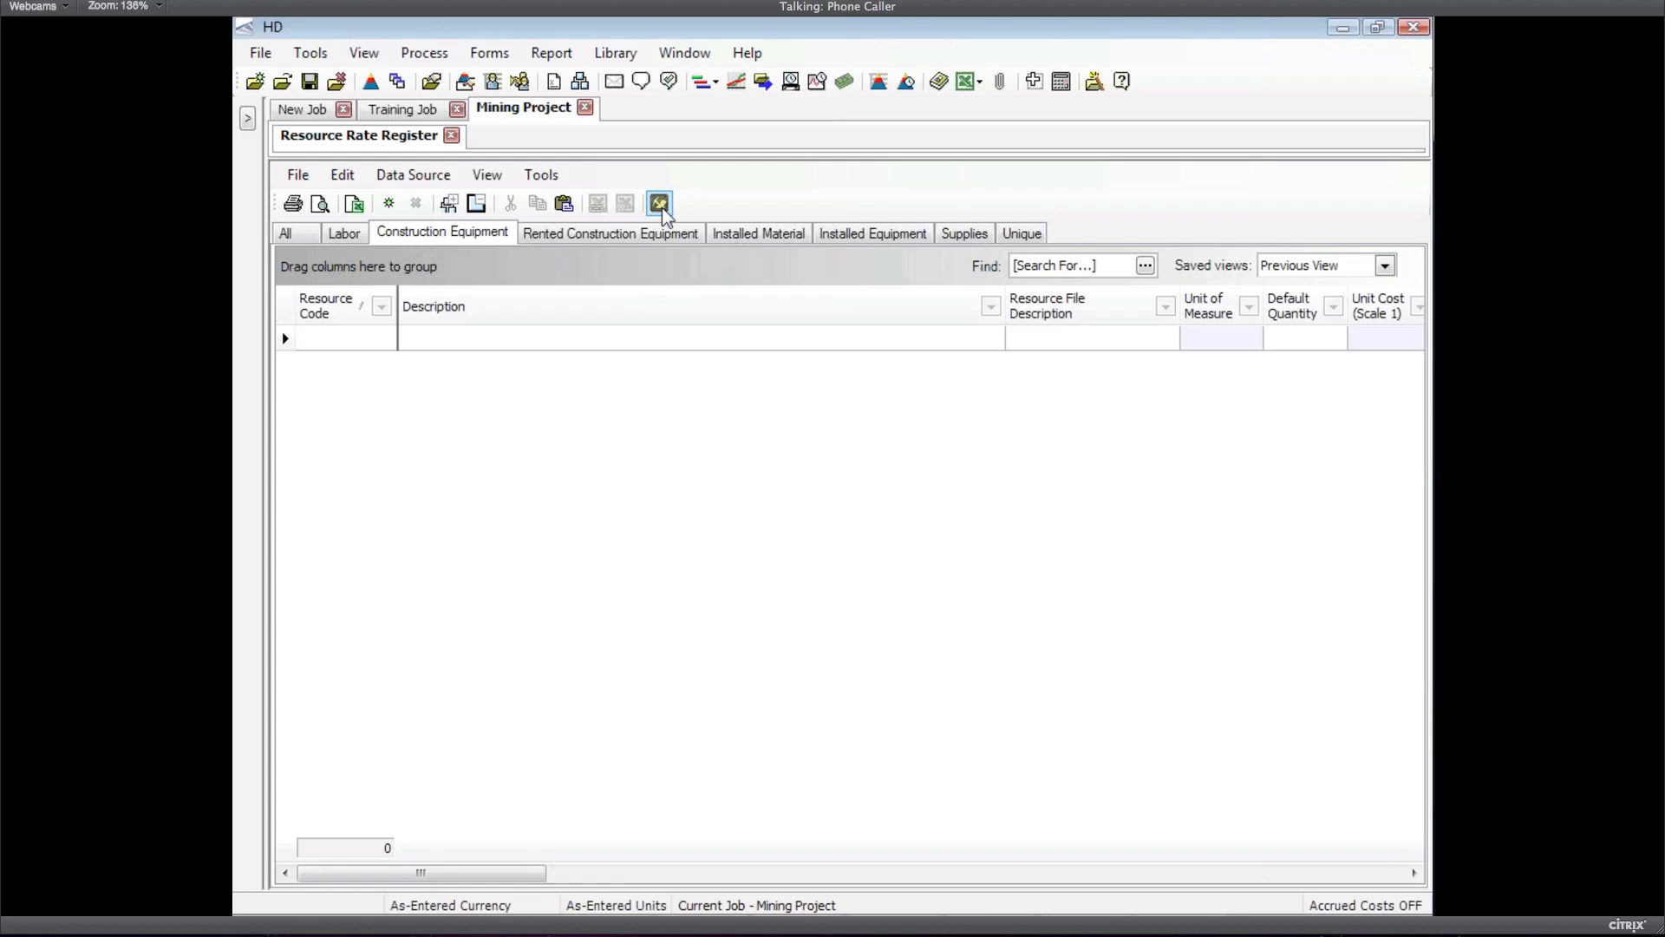
click(661, 207)
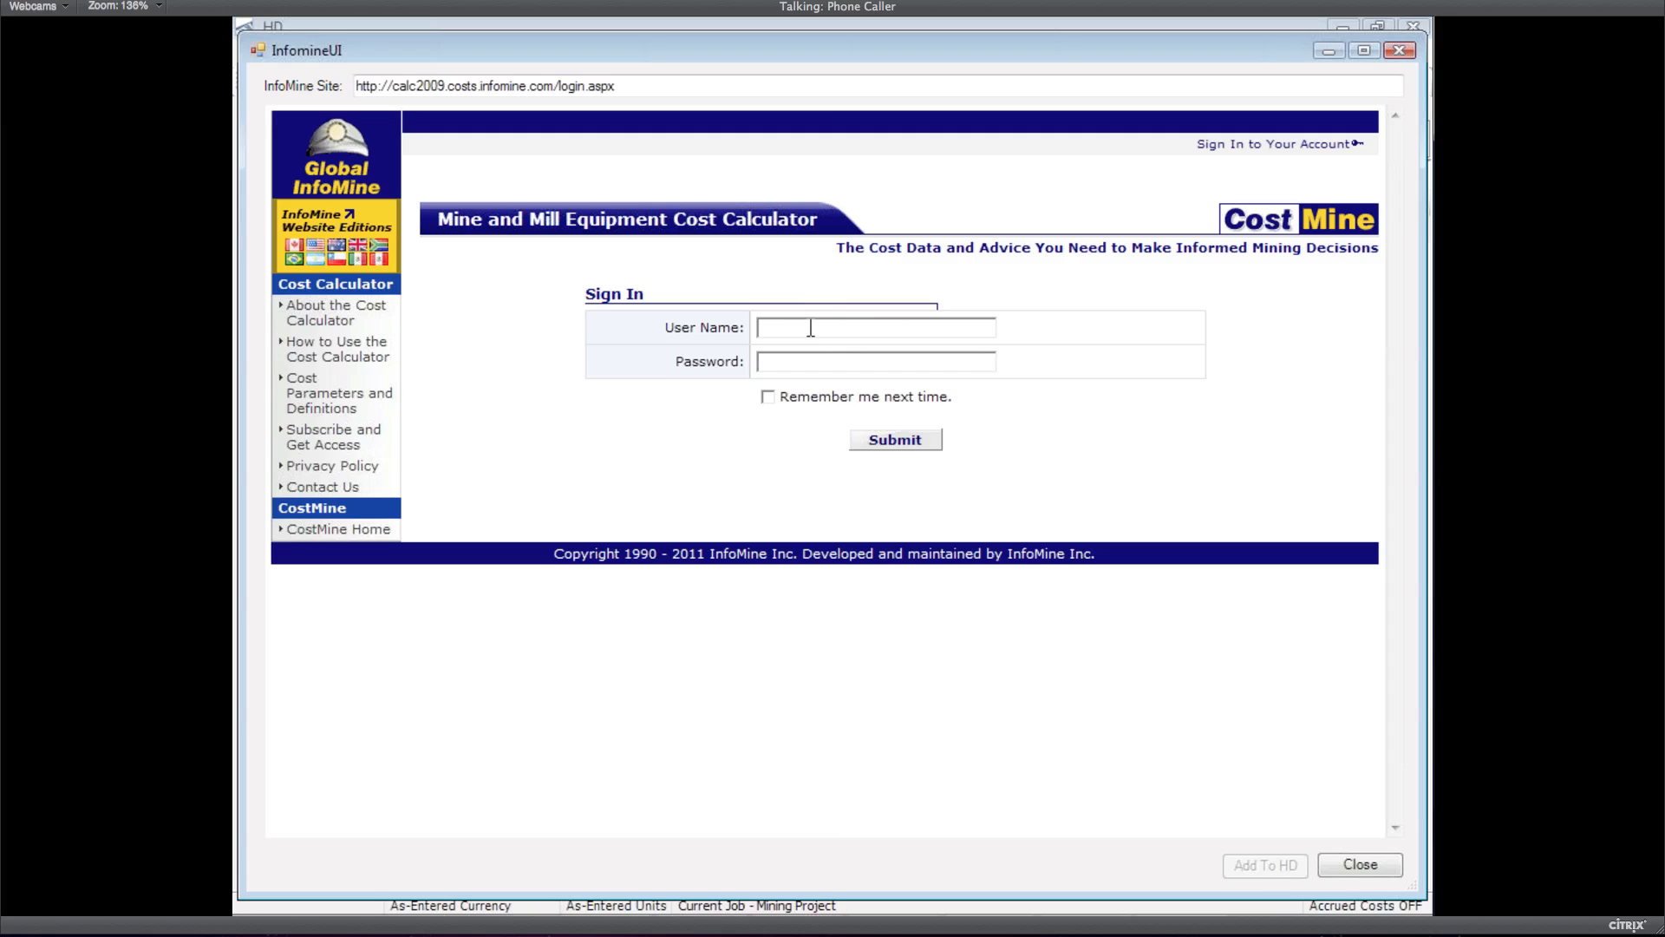
Enter the account user name and password, tick Remember me, and submit
click(811, 328)
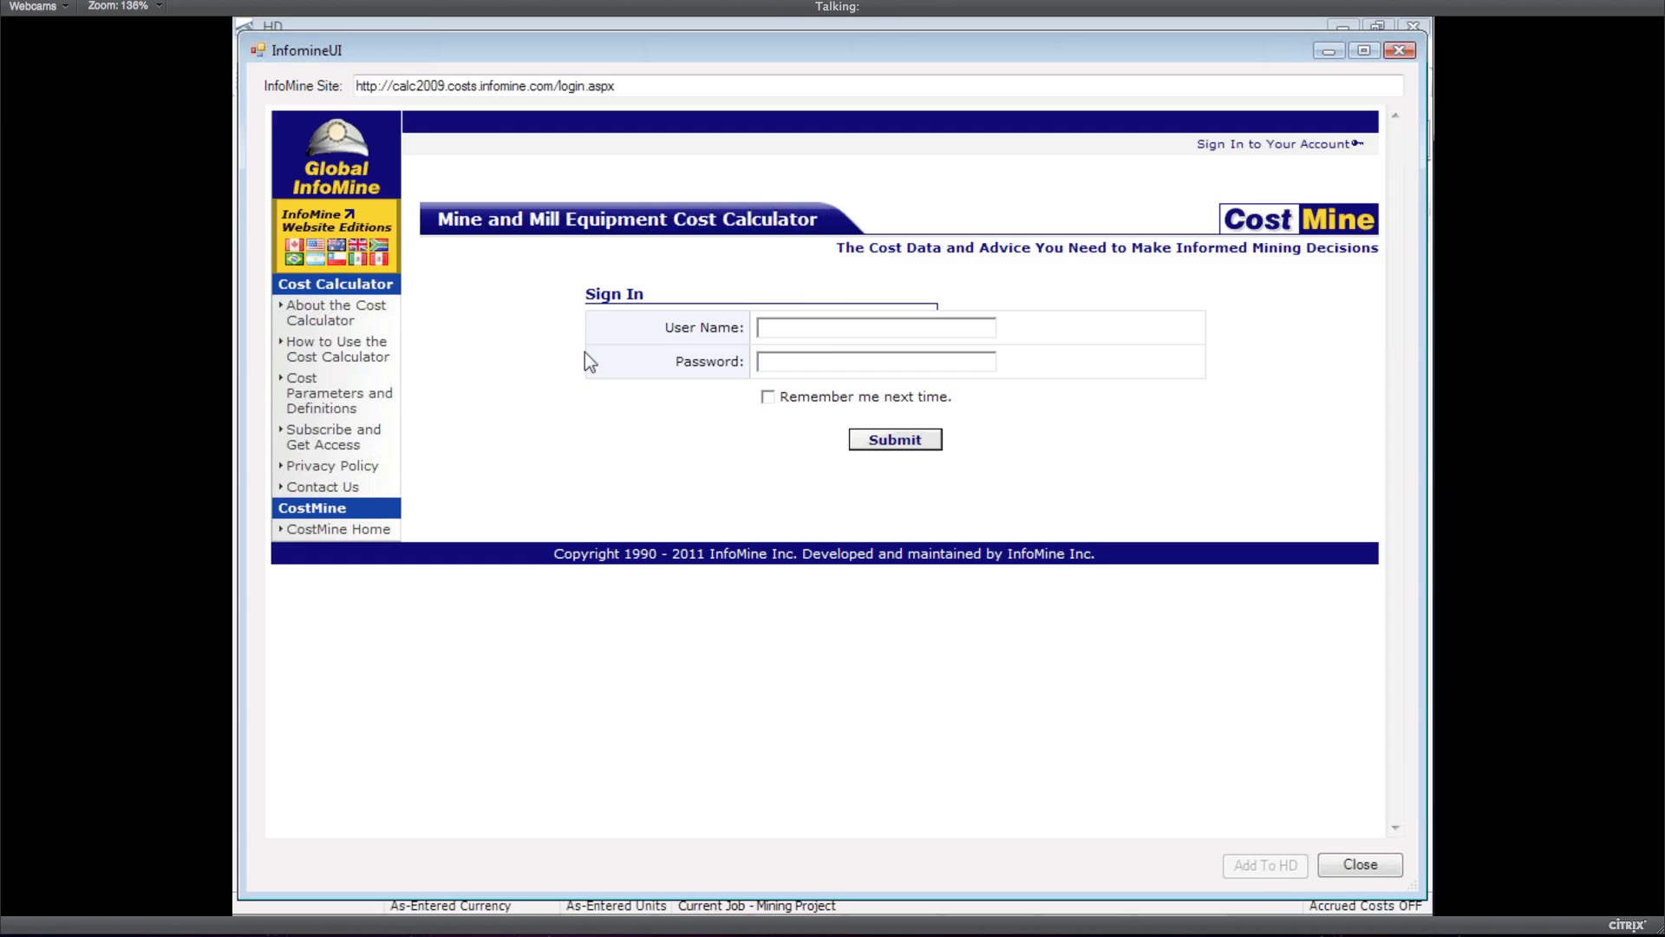
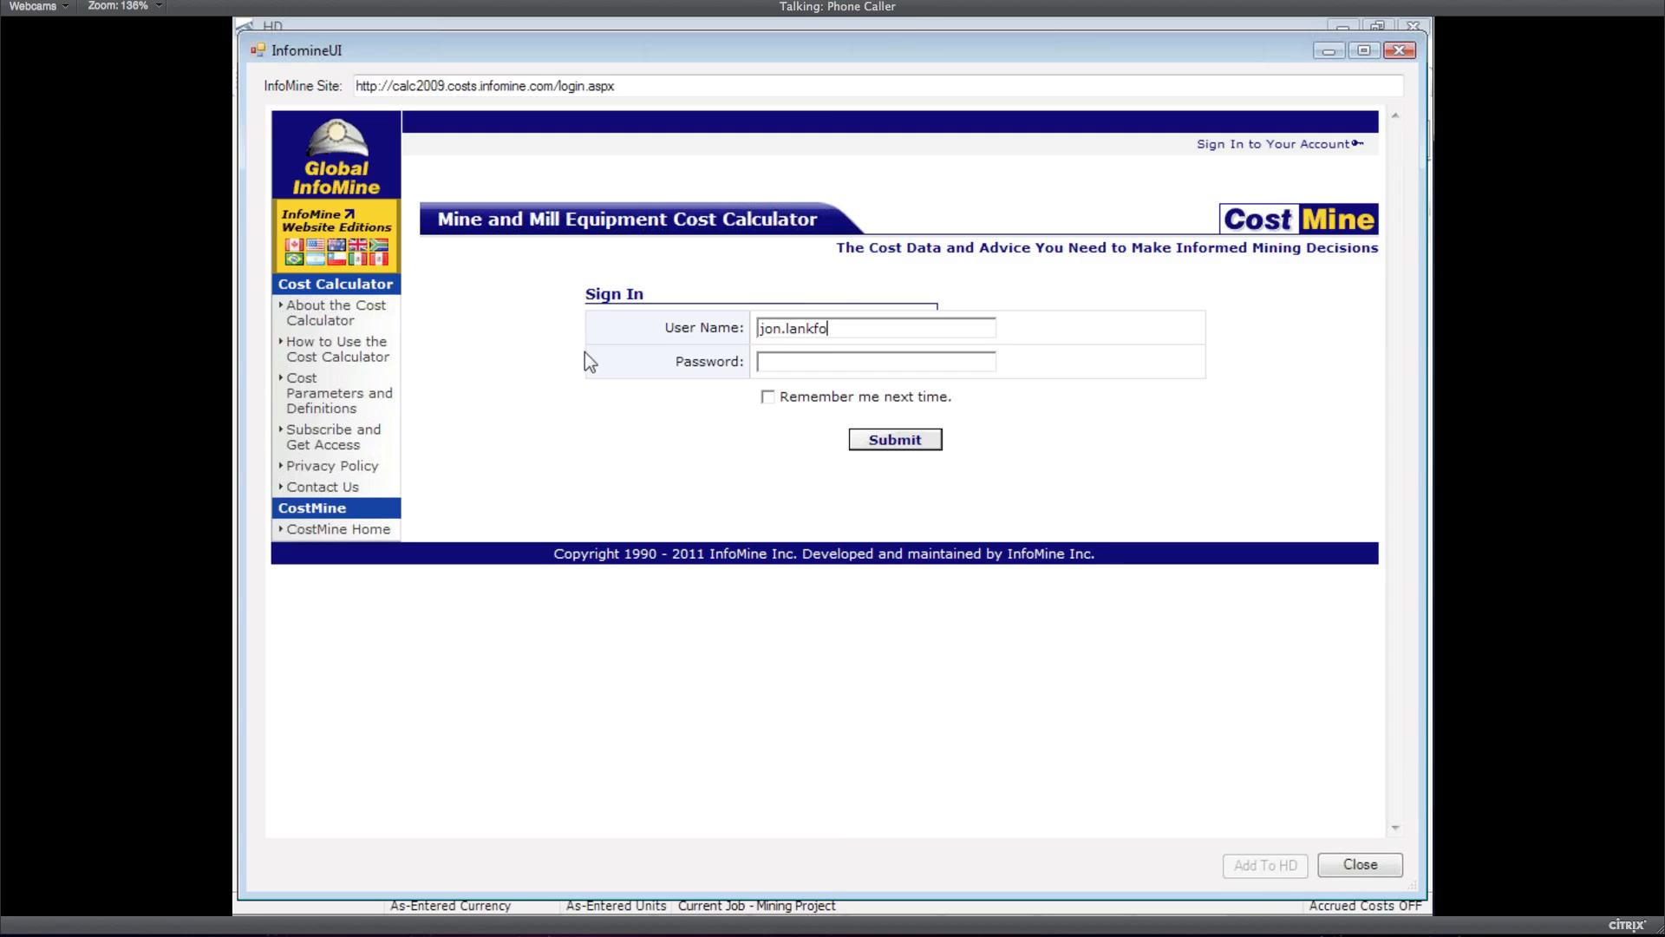
text(•••••••)
text(•)
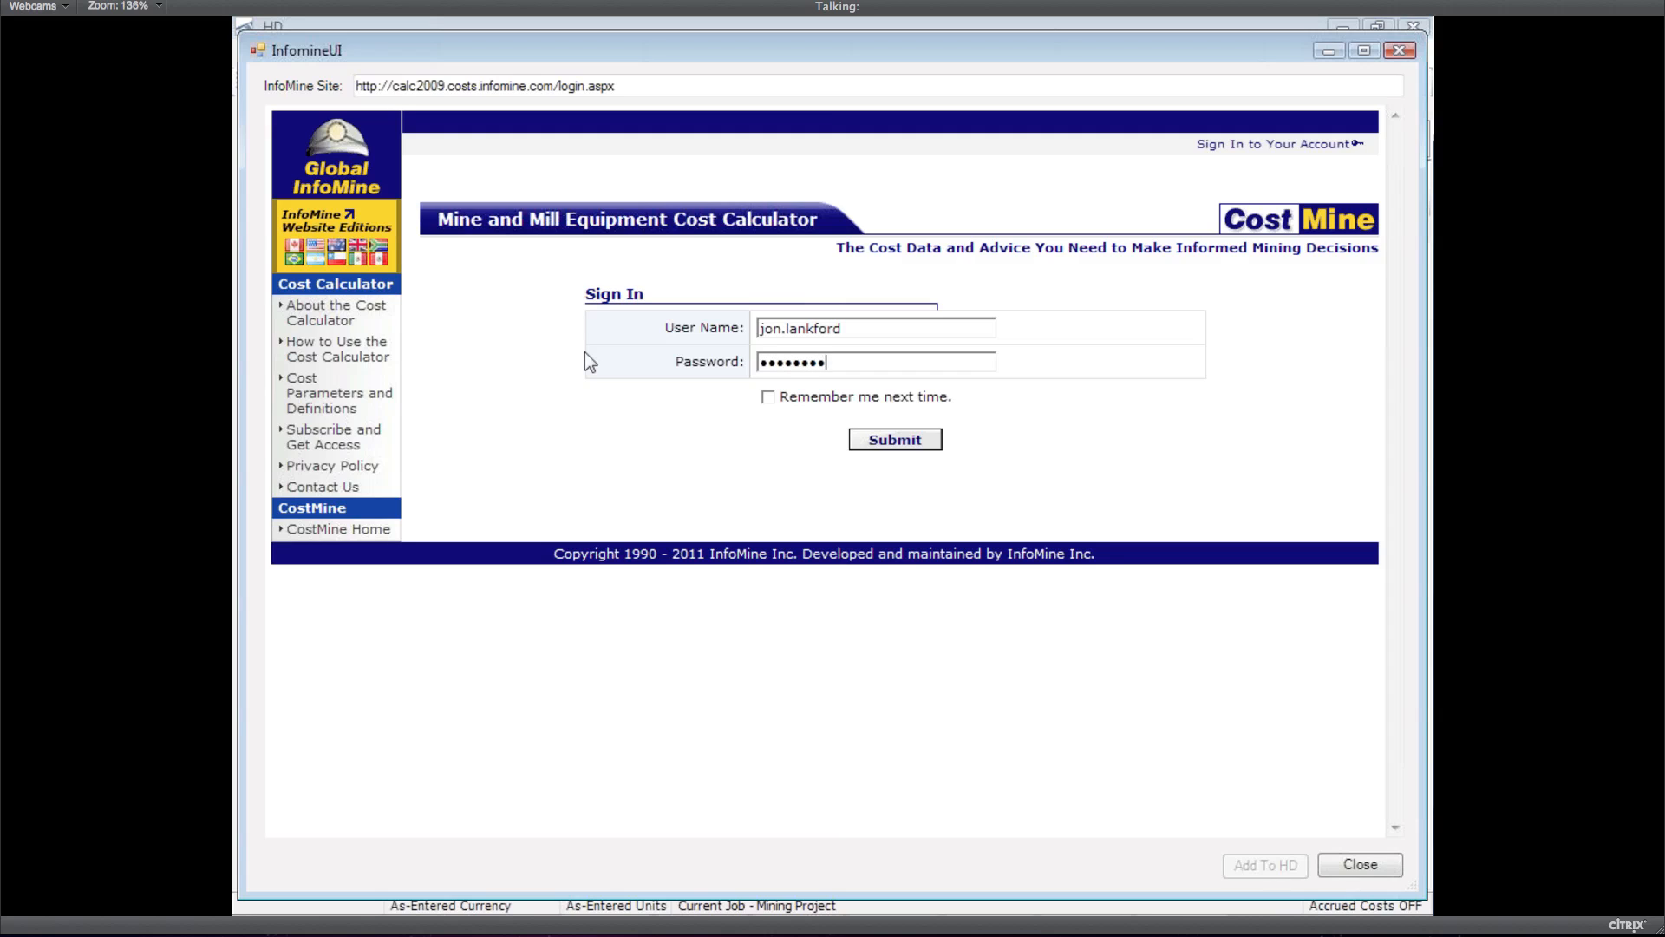
click(768, 397)
click(895, 440)
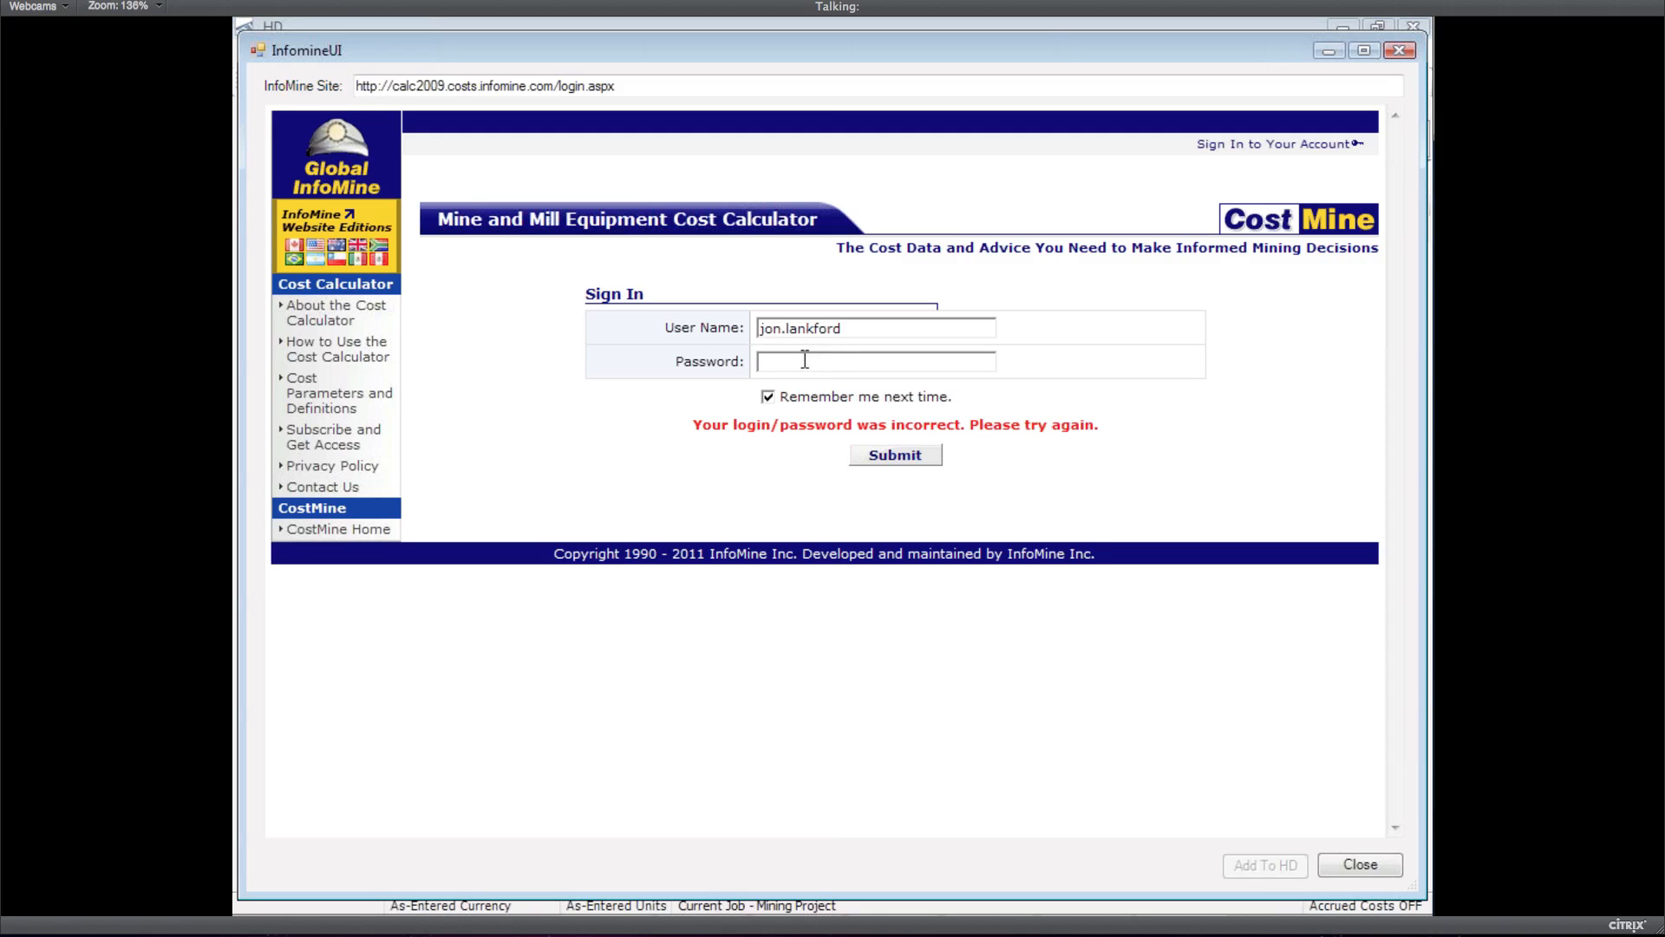
Re-enter the password, correct the user name to the full e-mail address, and resubmit
click(805, 362)
text(••••••••)
click(911, 458)
click(850, 328)
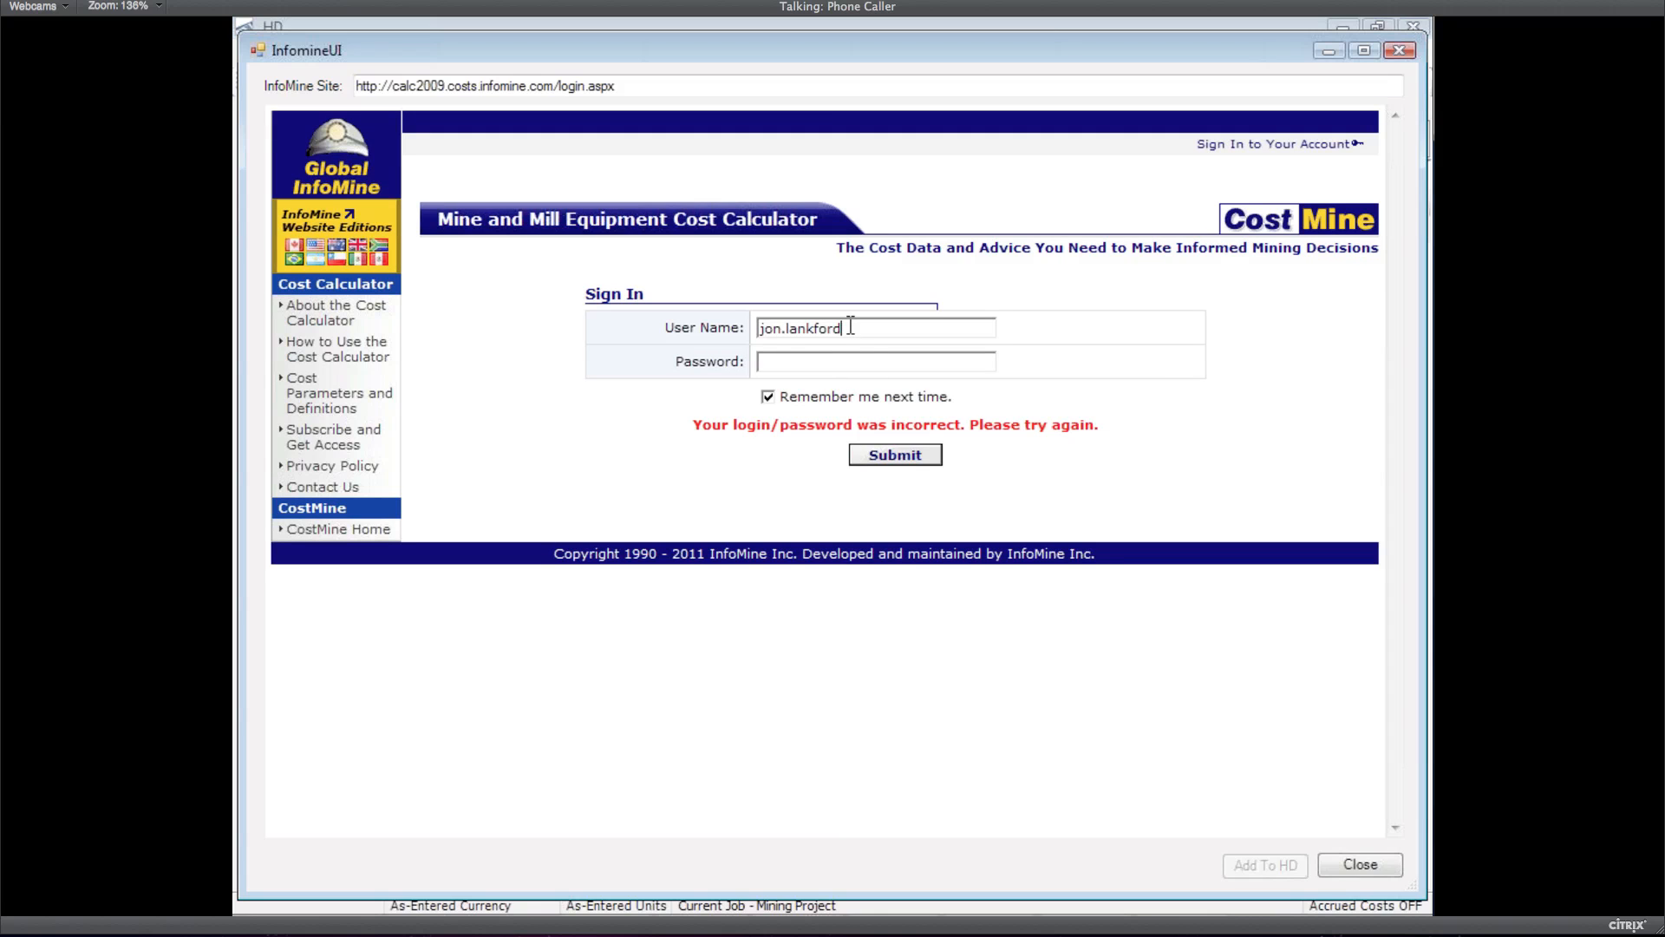
text(@harddollar.com)
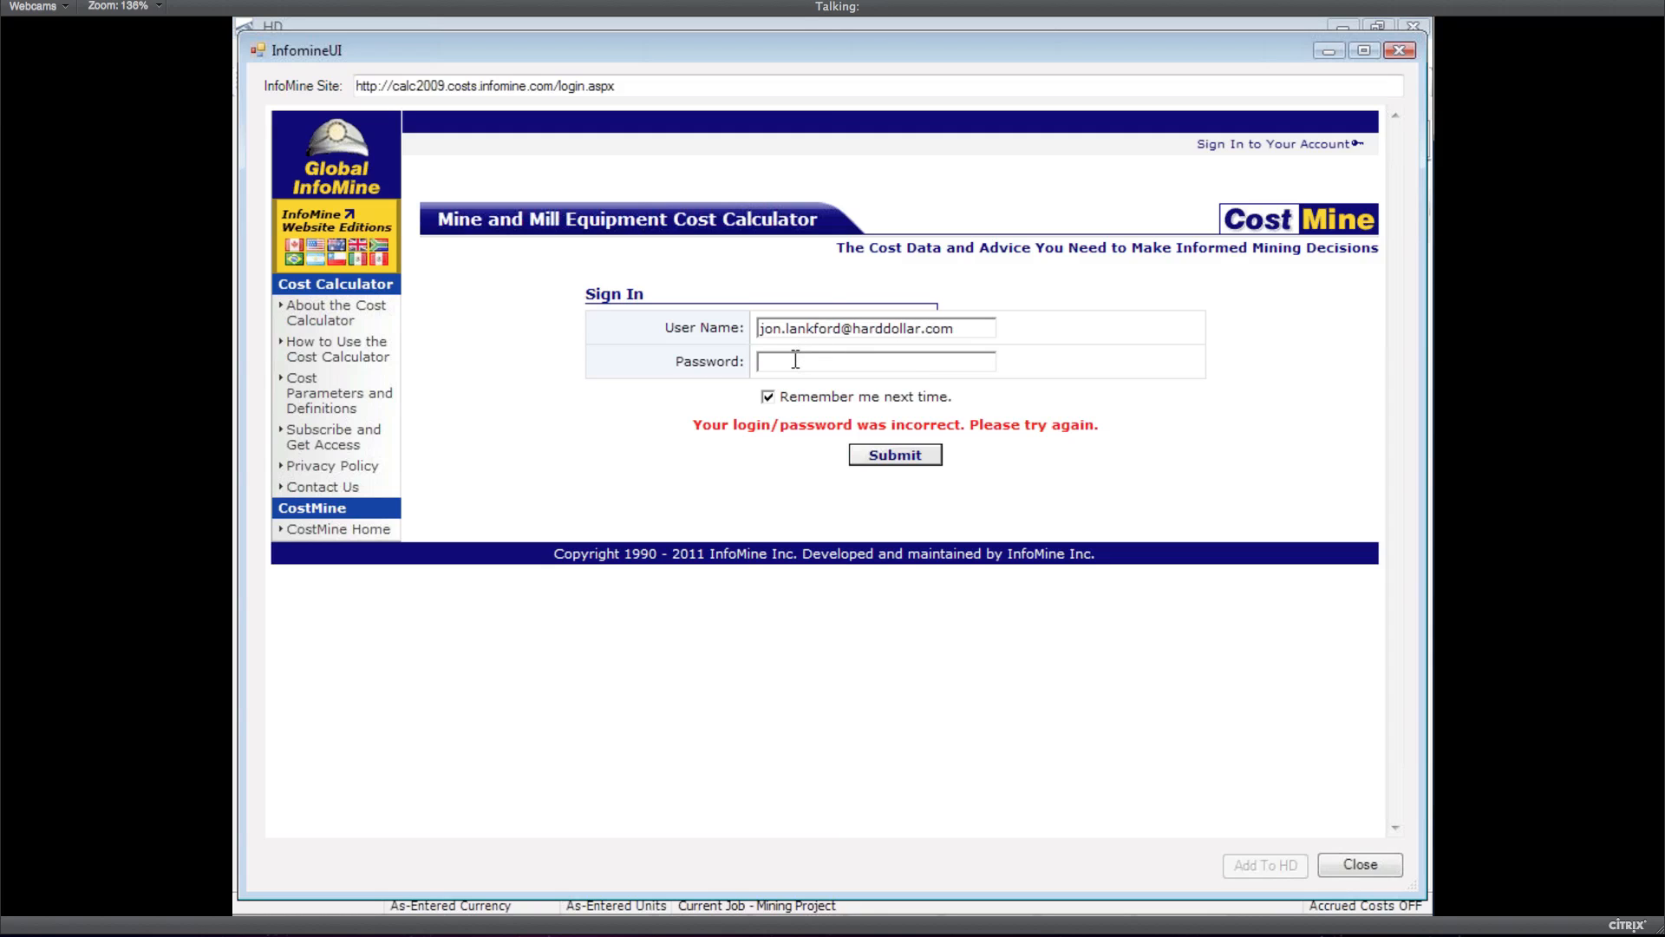
text(********)
click(919, 460)
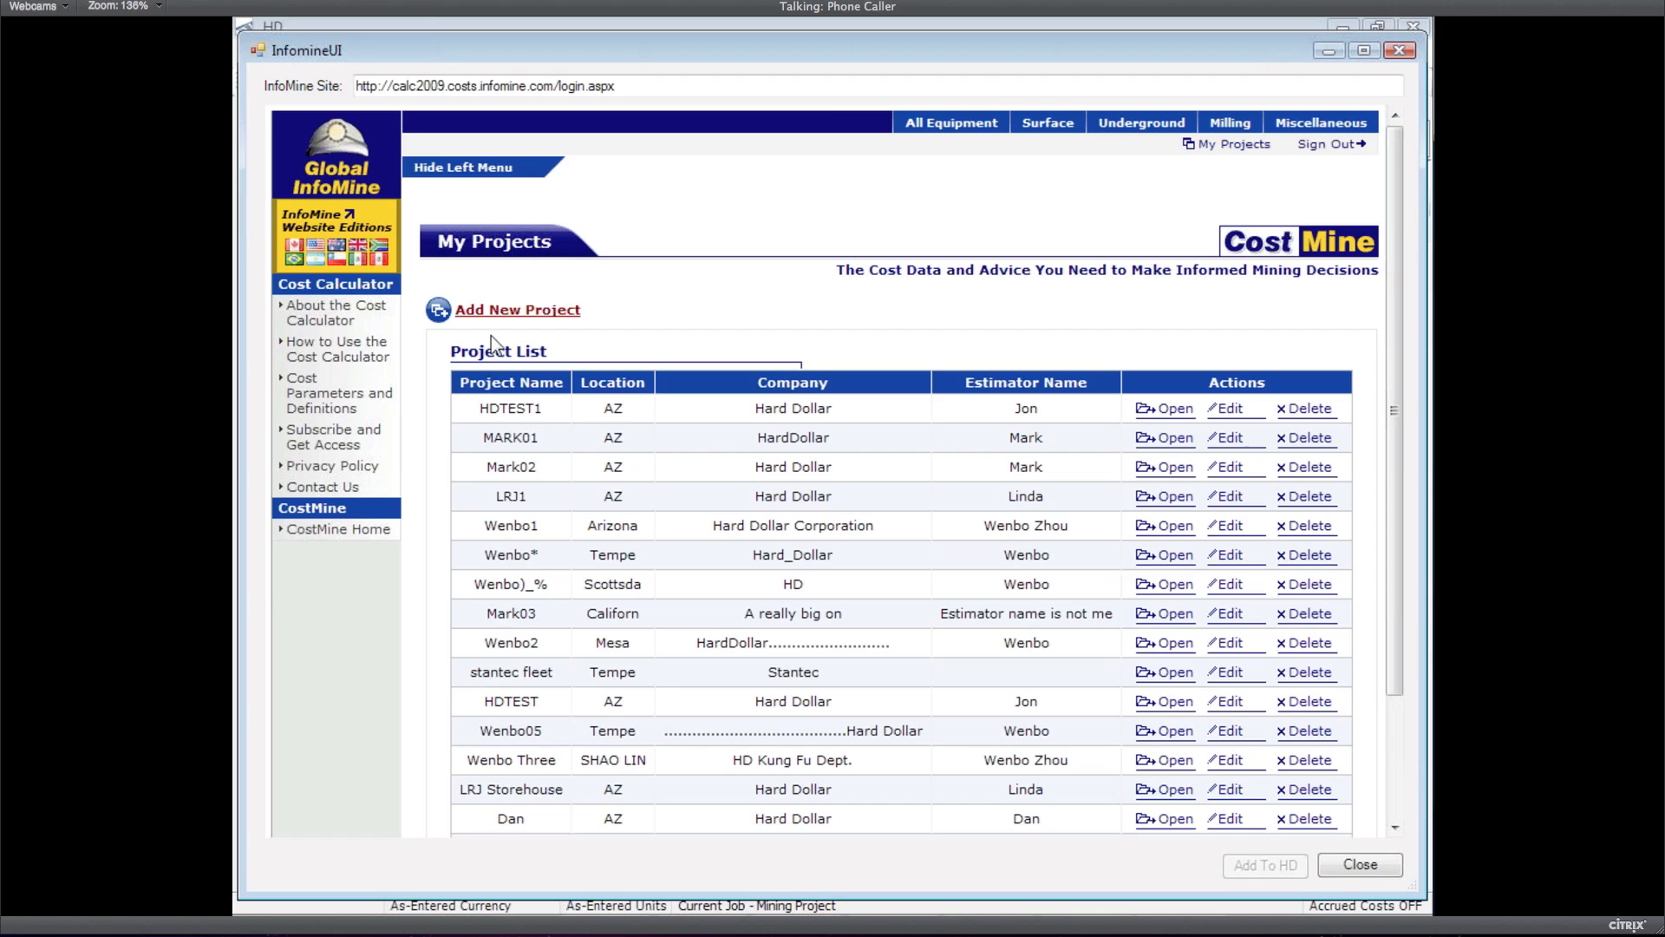
Create and open project Jeffrey's fleet with location Tempe, company HDC, estimator JN
click(493, 313)
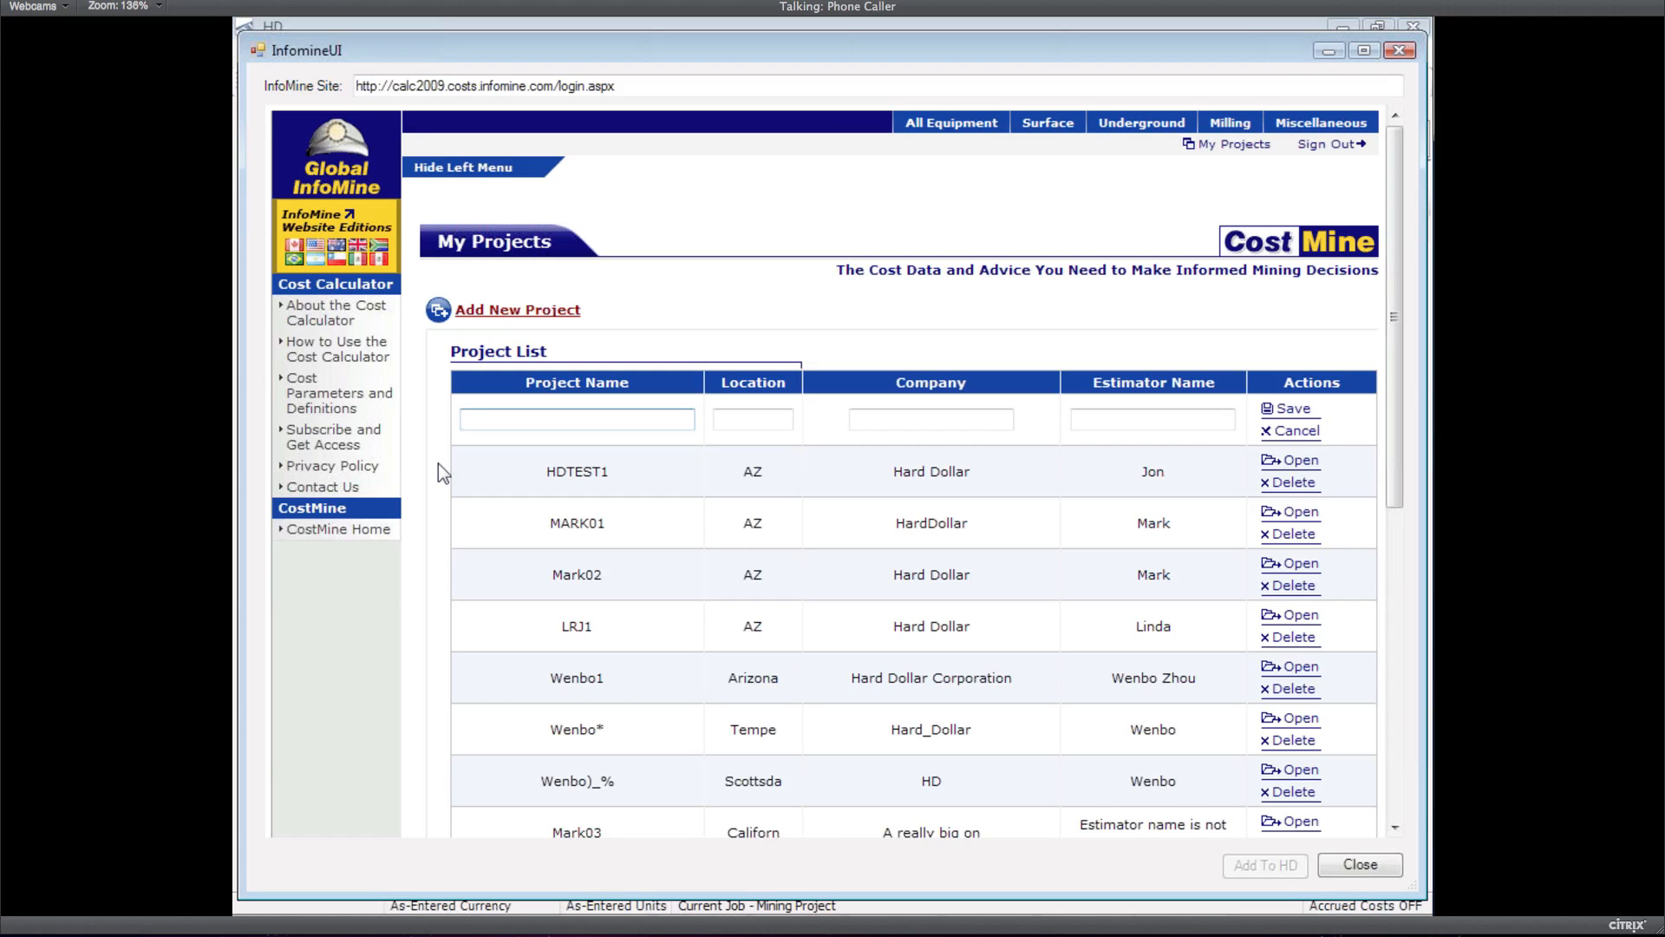
text(rey's fleet)
key(Tab)
text(Tempe)
key(Tab)
text(HDC)
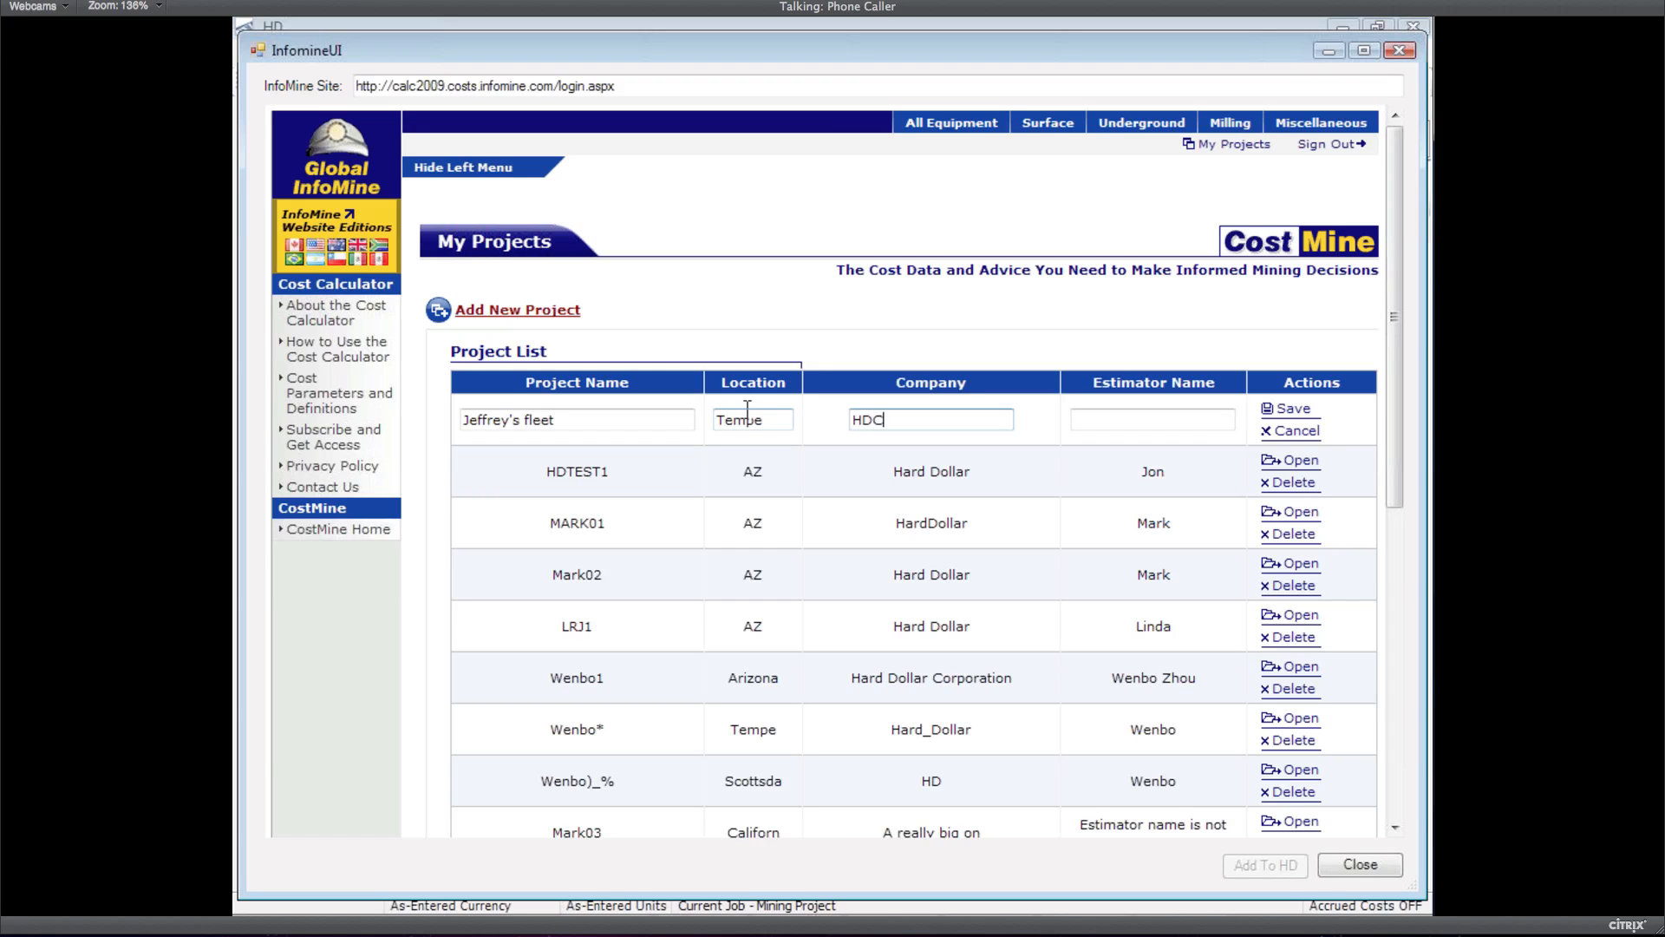
click(1139, 411)
text(JN)
click(1292, 410)
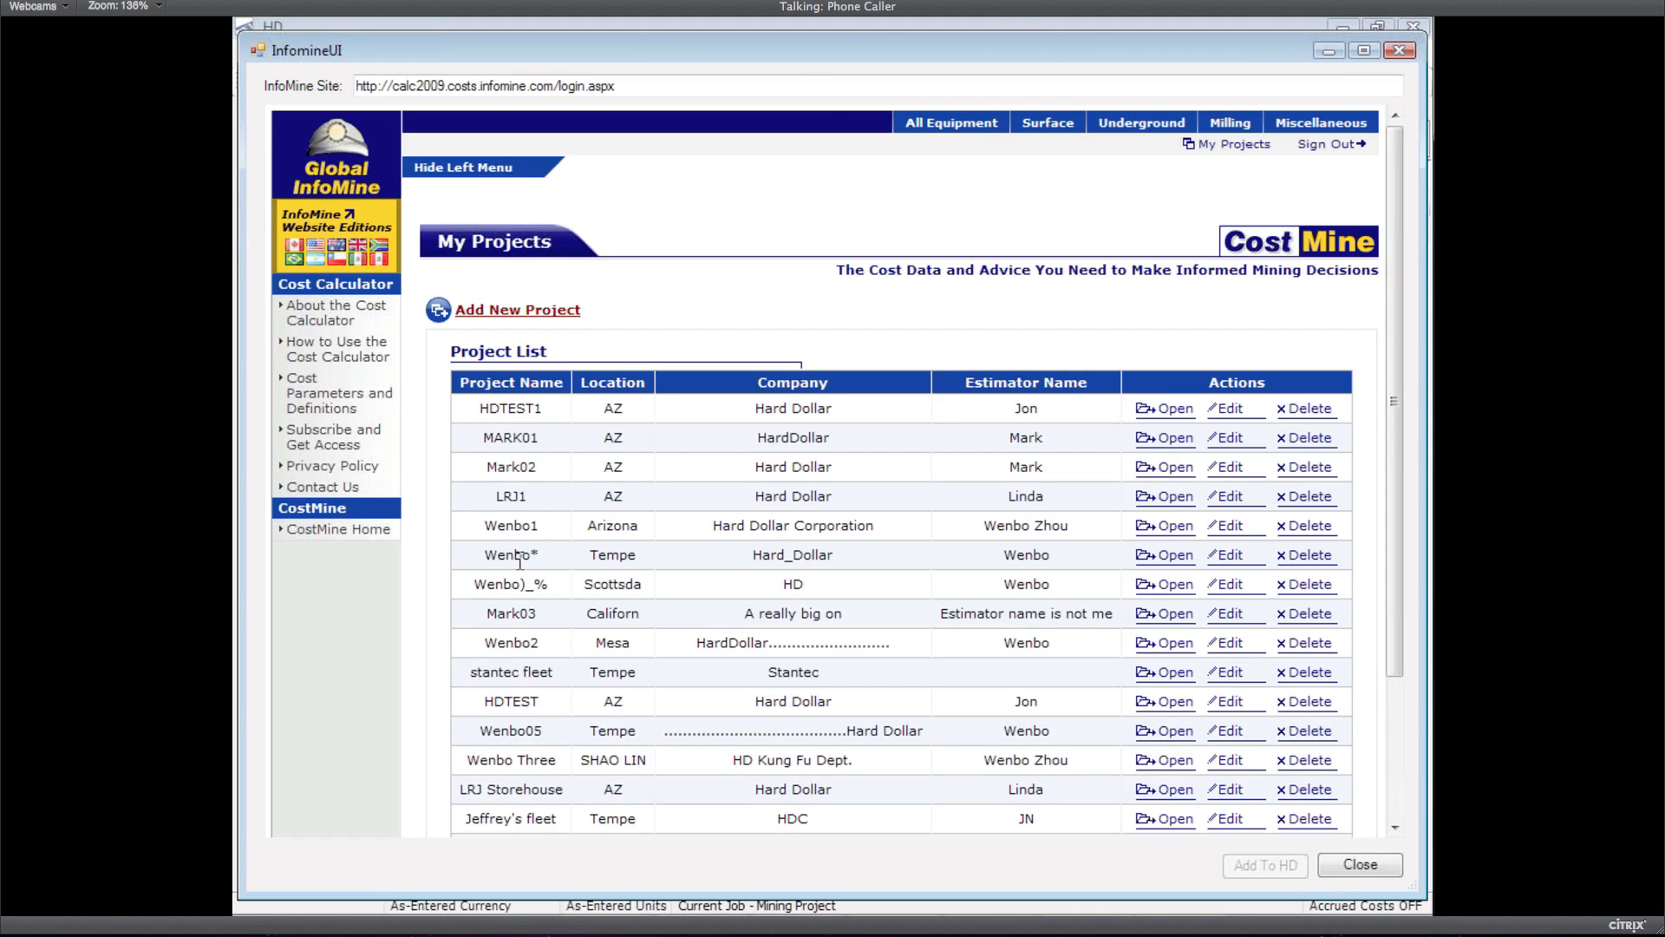
click(1172, 818)
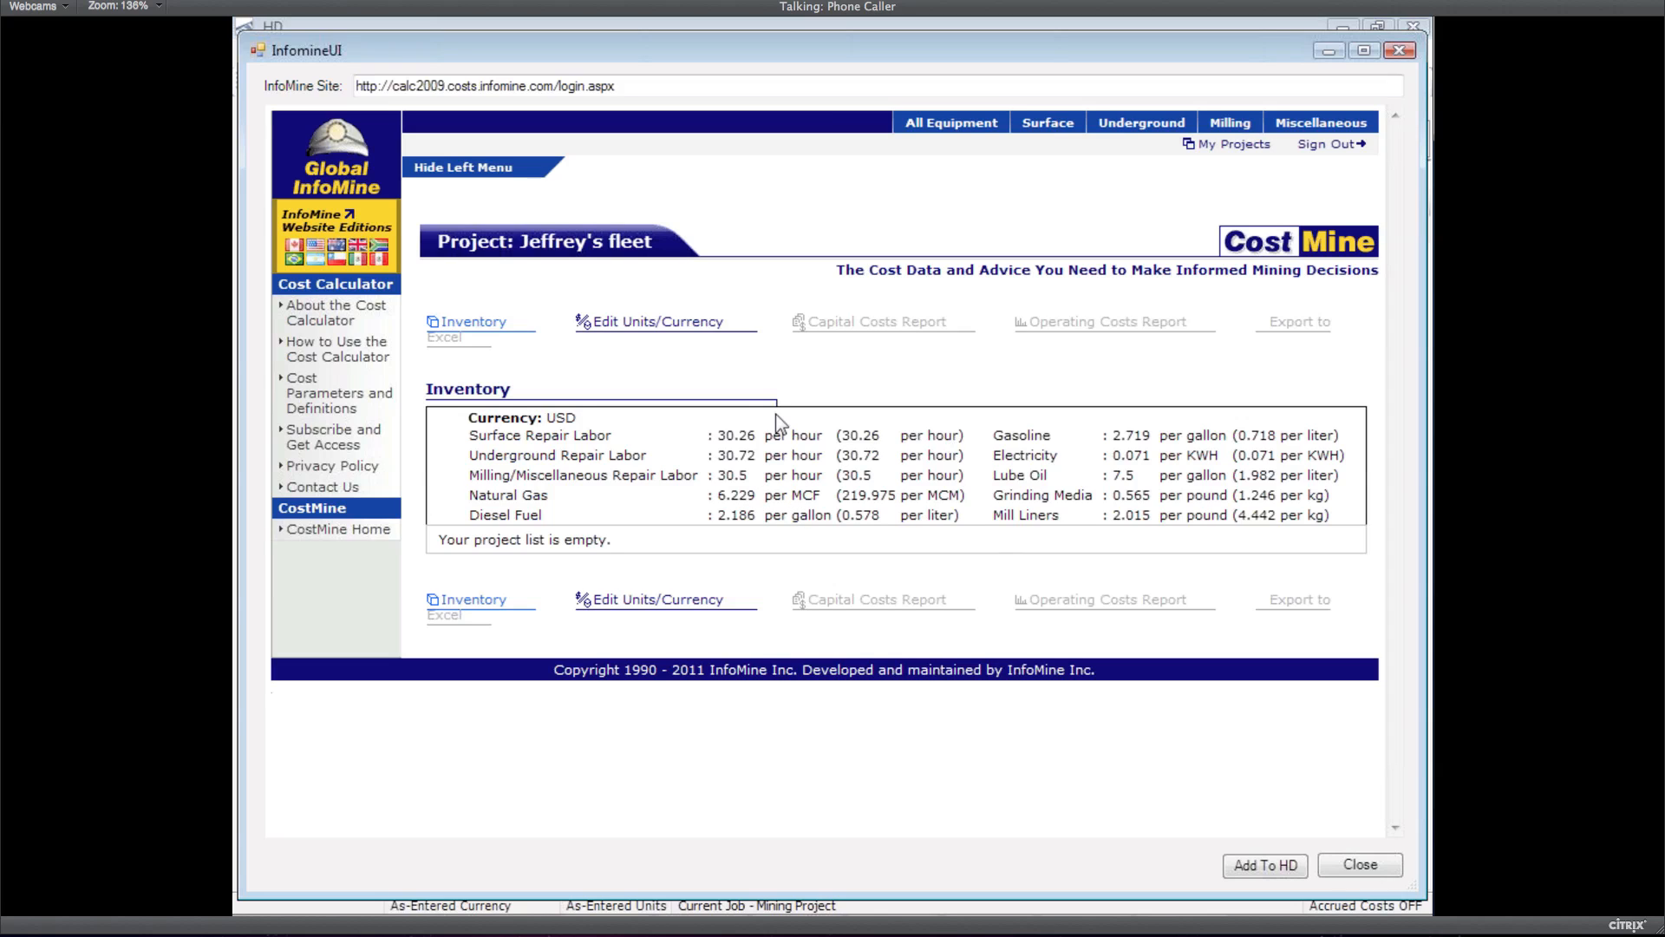
Show costs for Underground Load-Haul-Dump and Coal Scoop Tractors from the project inventory
click(469, 322)
click(1122, 132)
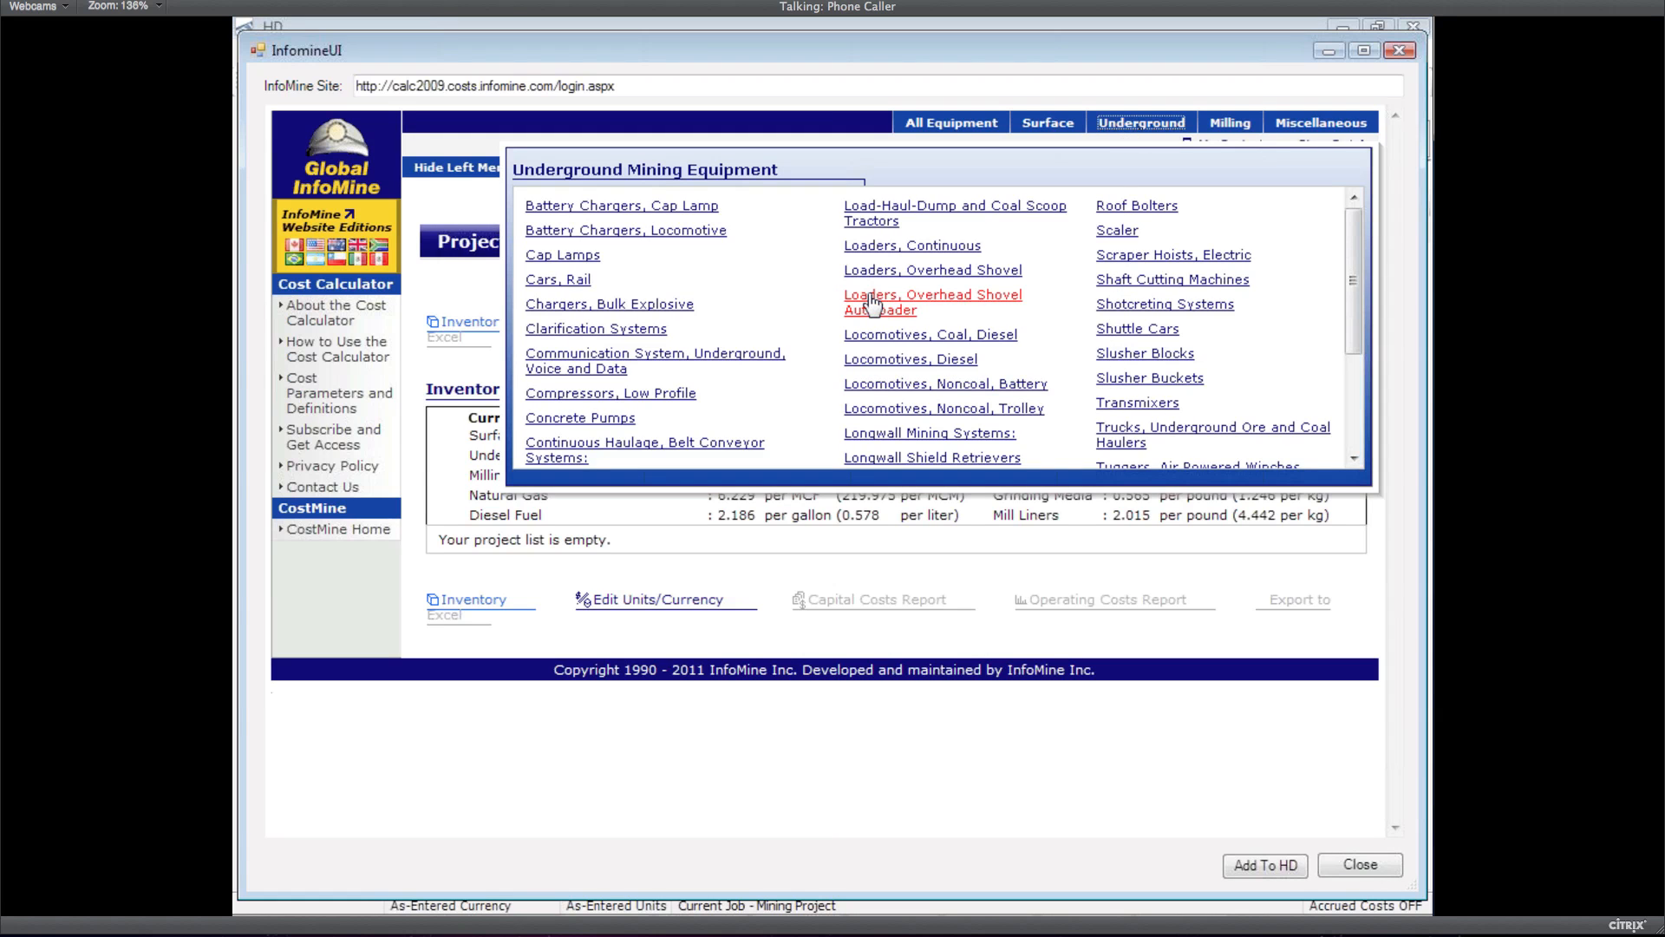
click(873, 221)
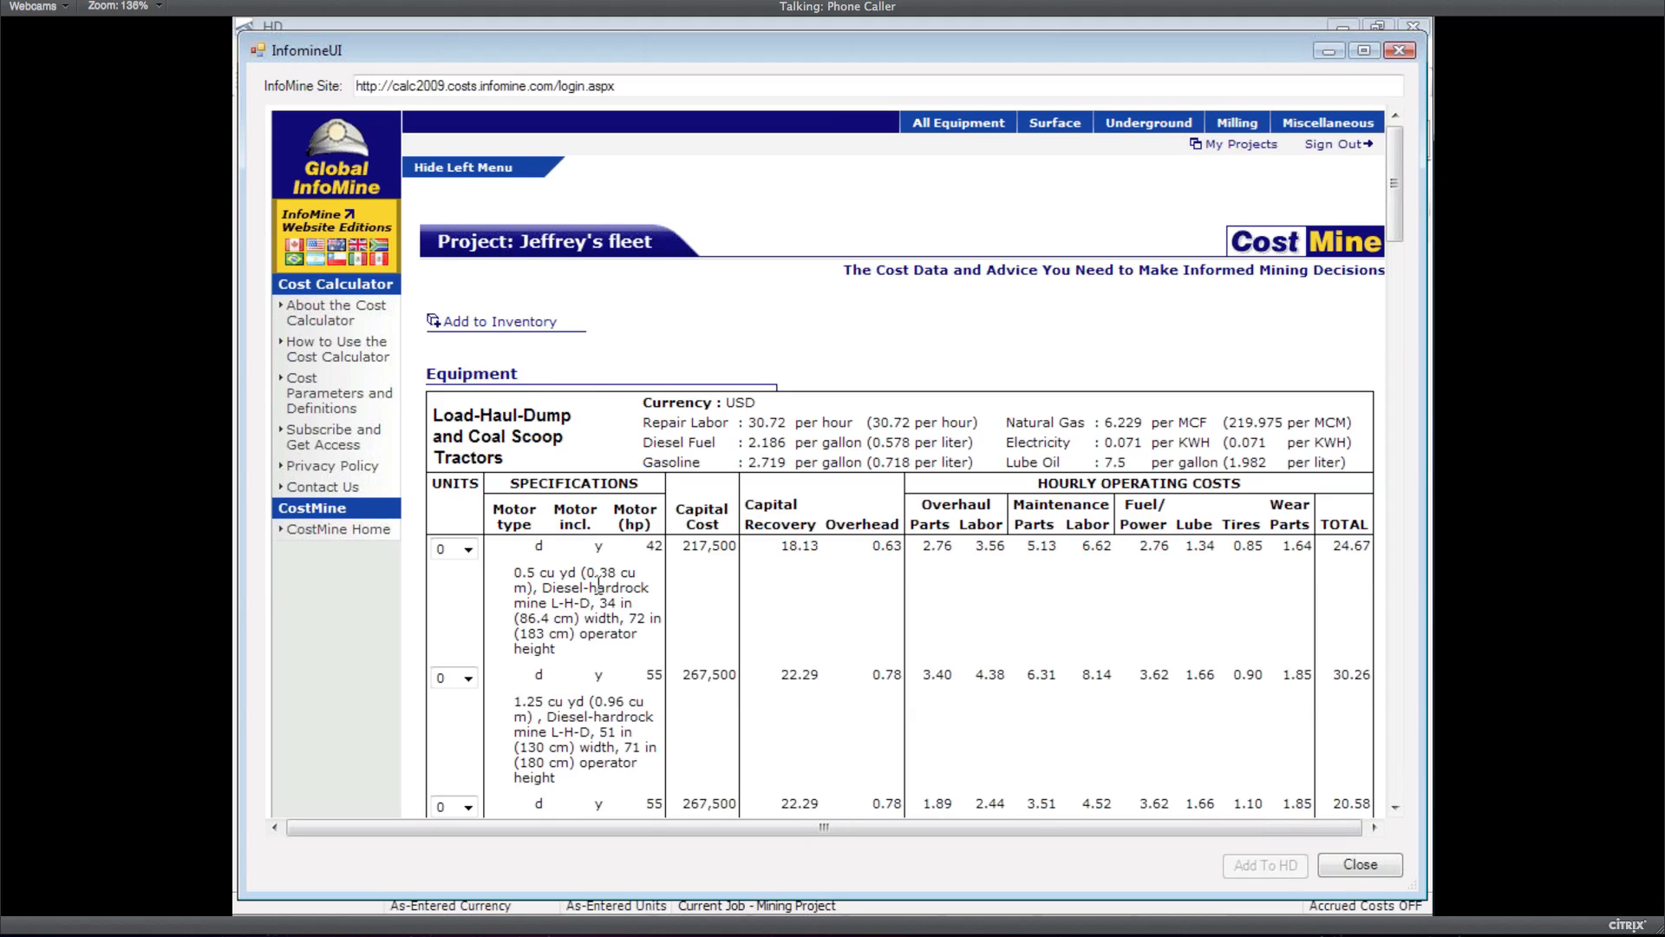
Add 3 of the 0.5 cu yd and 2 of the 1.25 cu yd tractors to inventory
click(468, 550)
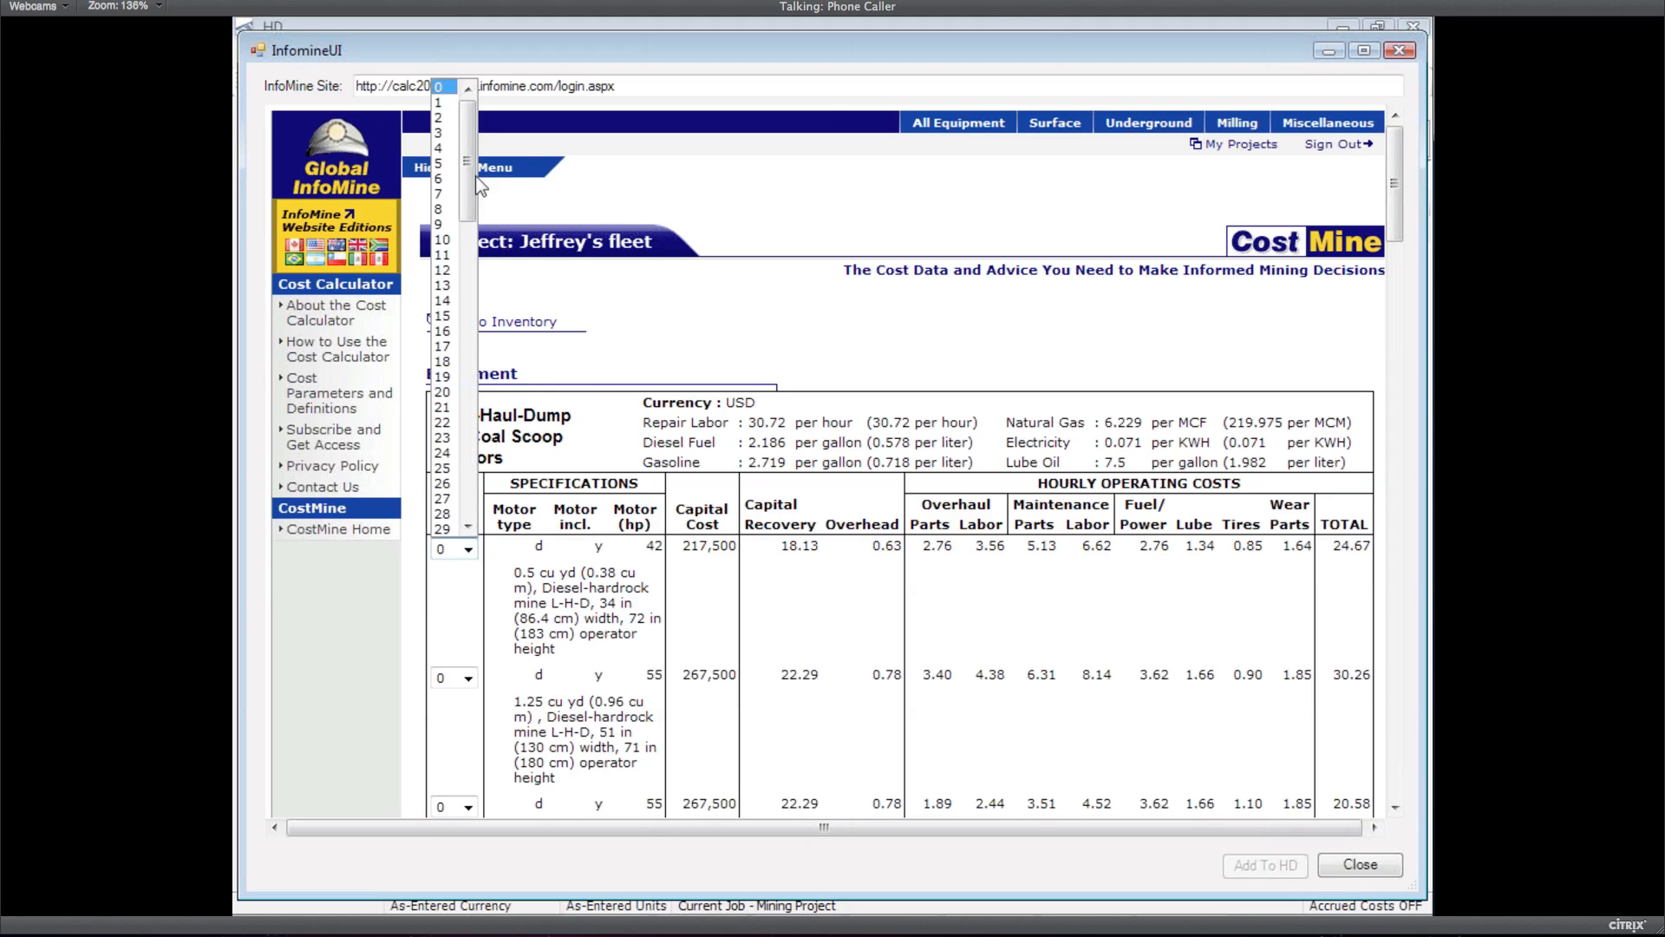
click(444, 132)
click(469, 681)
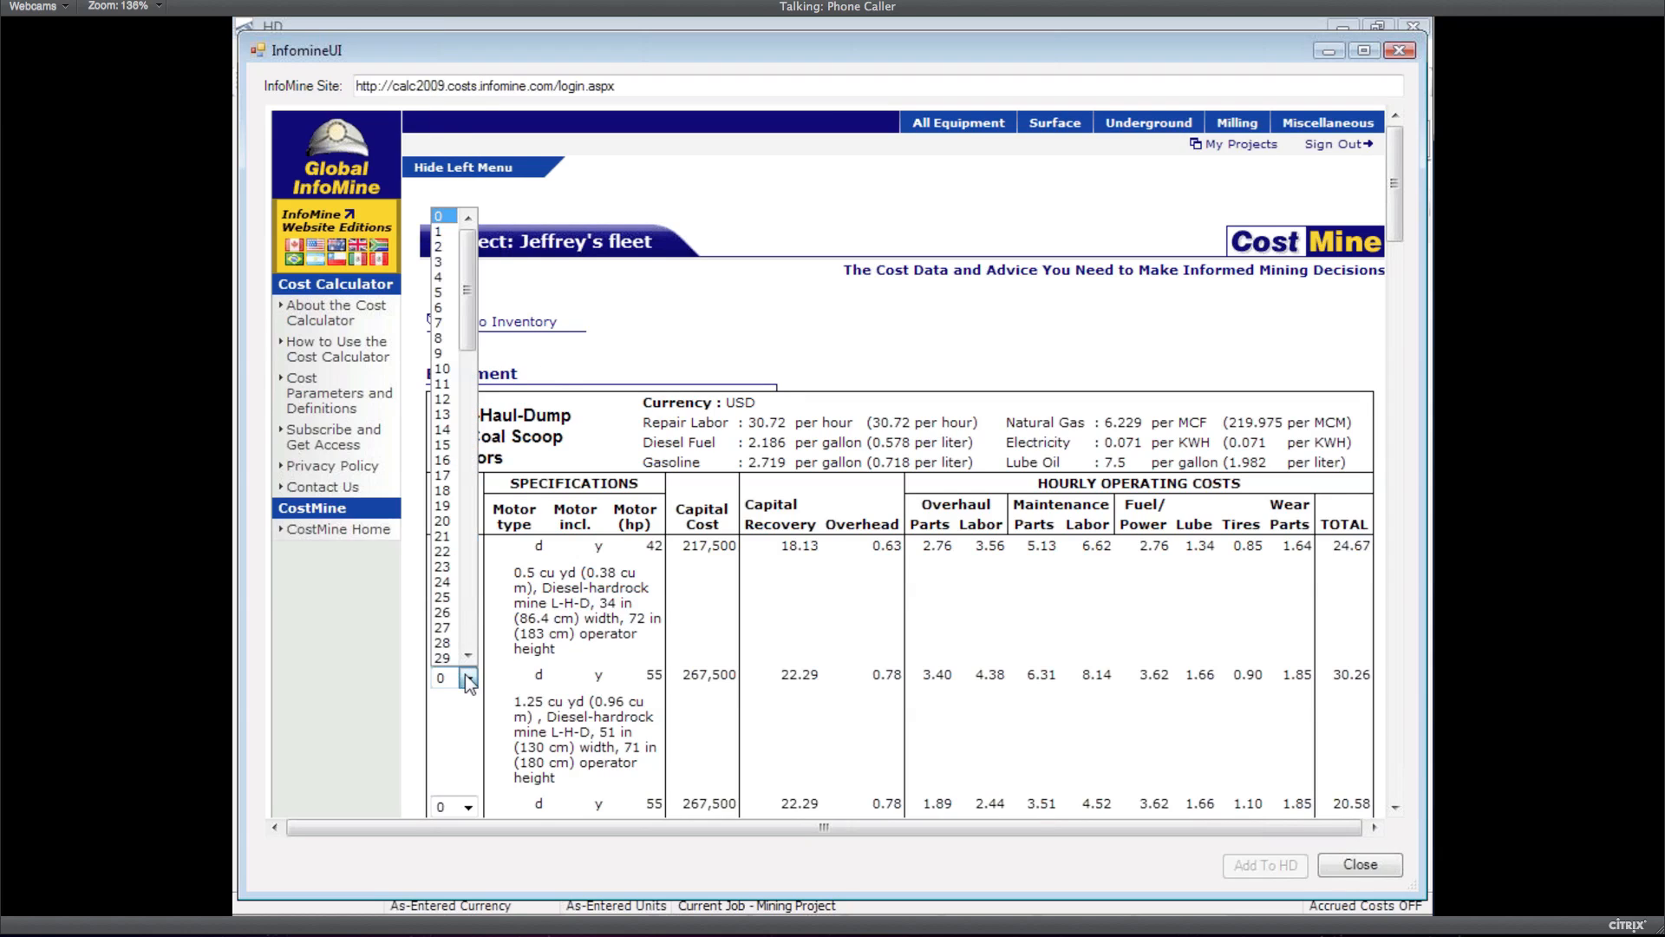
click(442, 252)
click(556, 673)
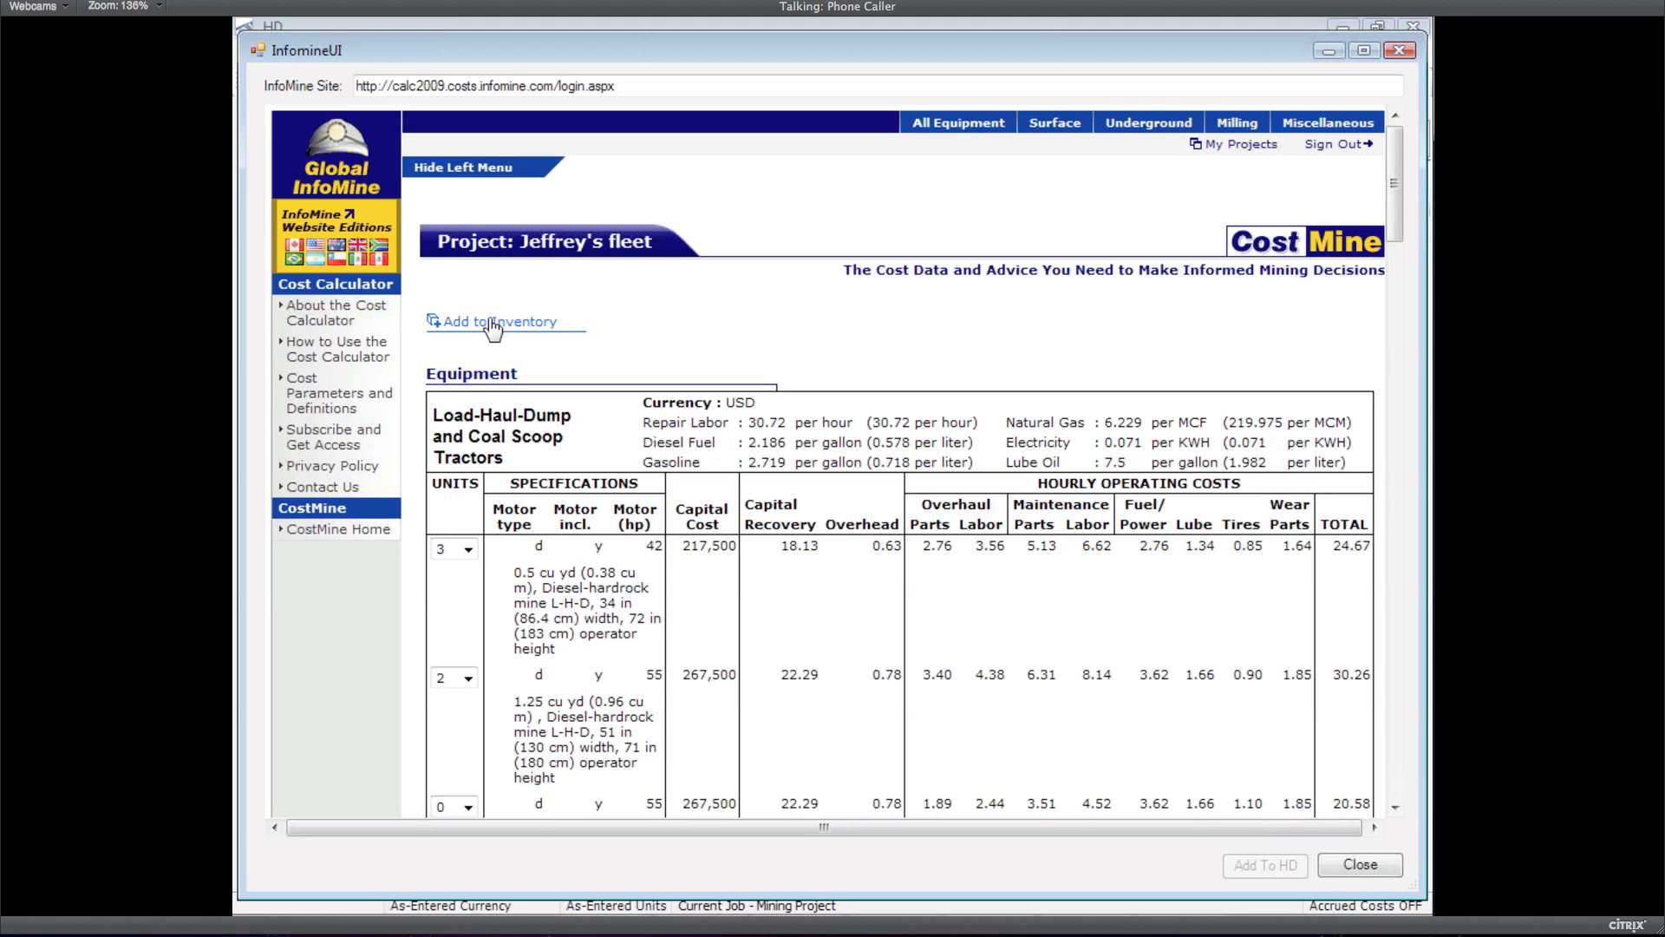
click(493, 323)
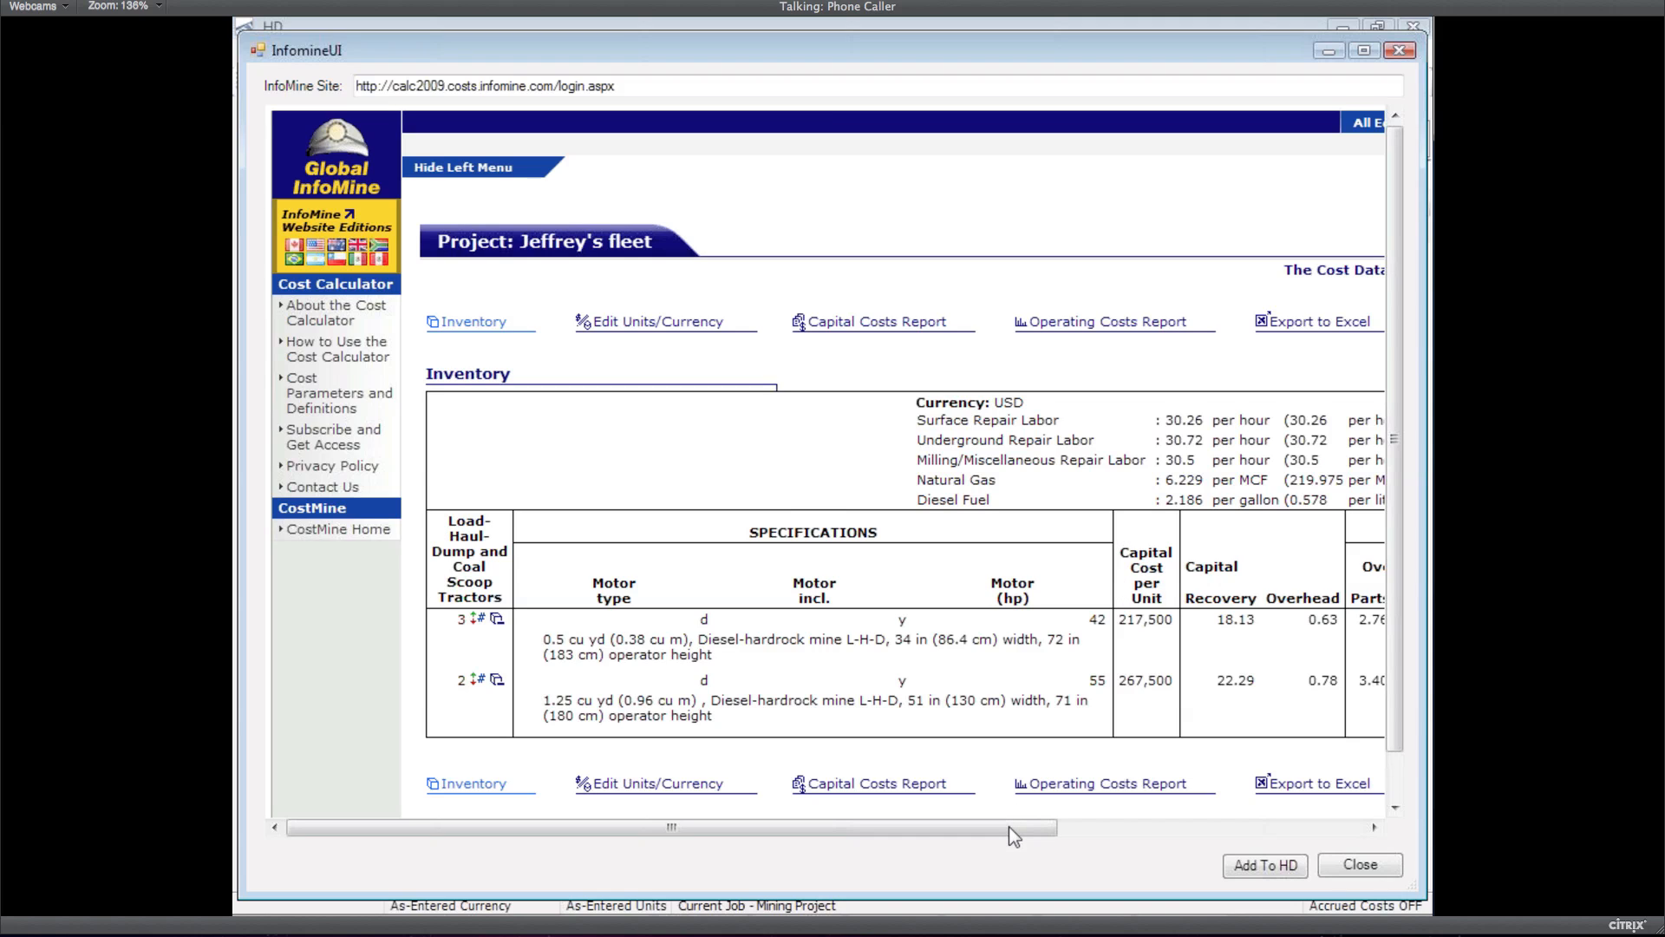
drag(1008, 826, 1150, 827)
Add 3 of the 178 lb surface Compactor to the inventory and review the list
click(1320, 123)
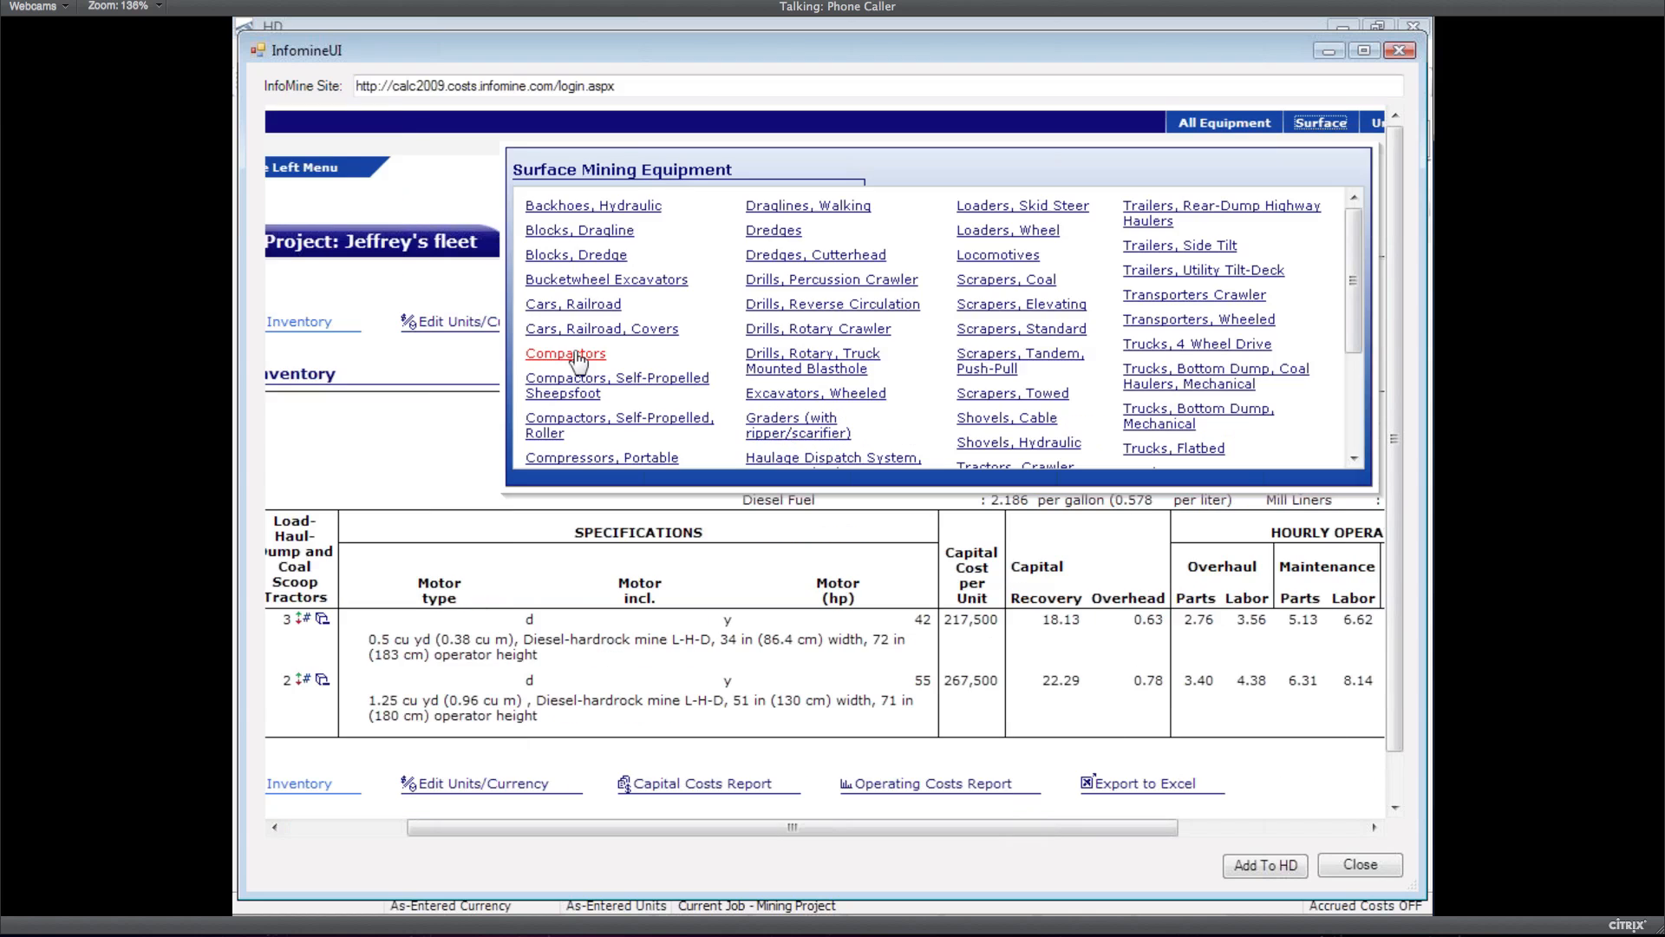
click(577, 355)
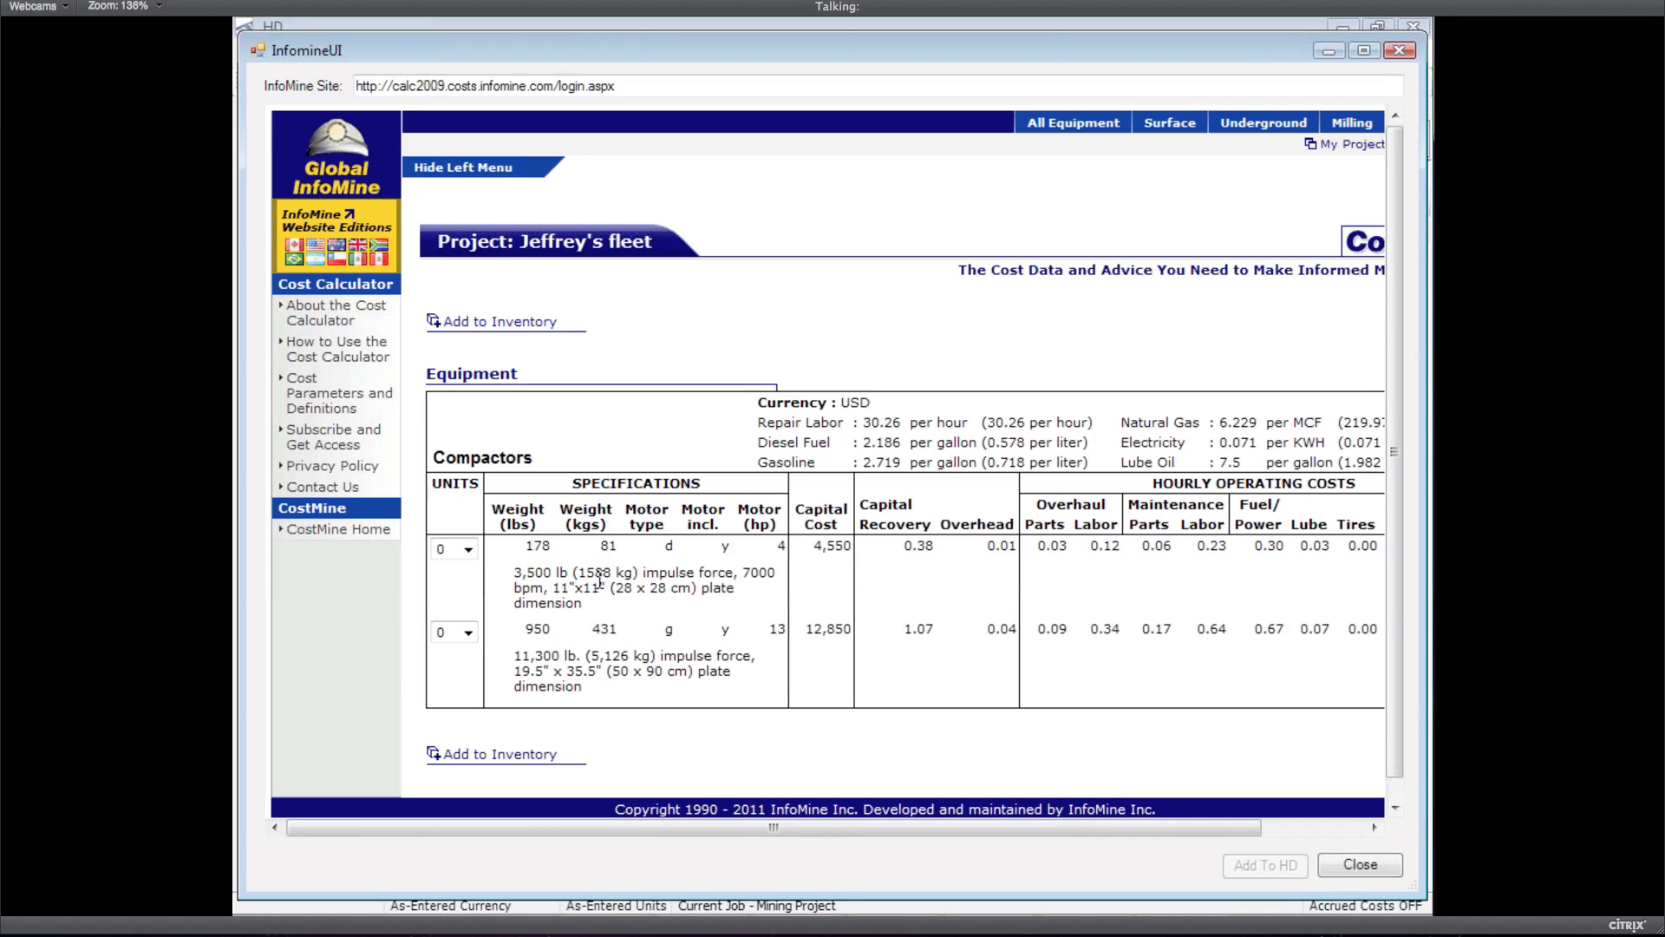
click(468, 549)
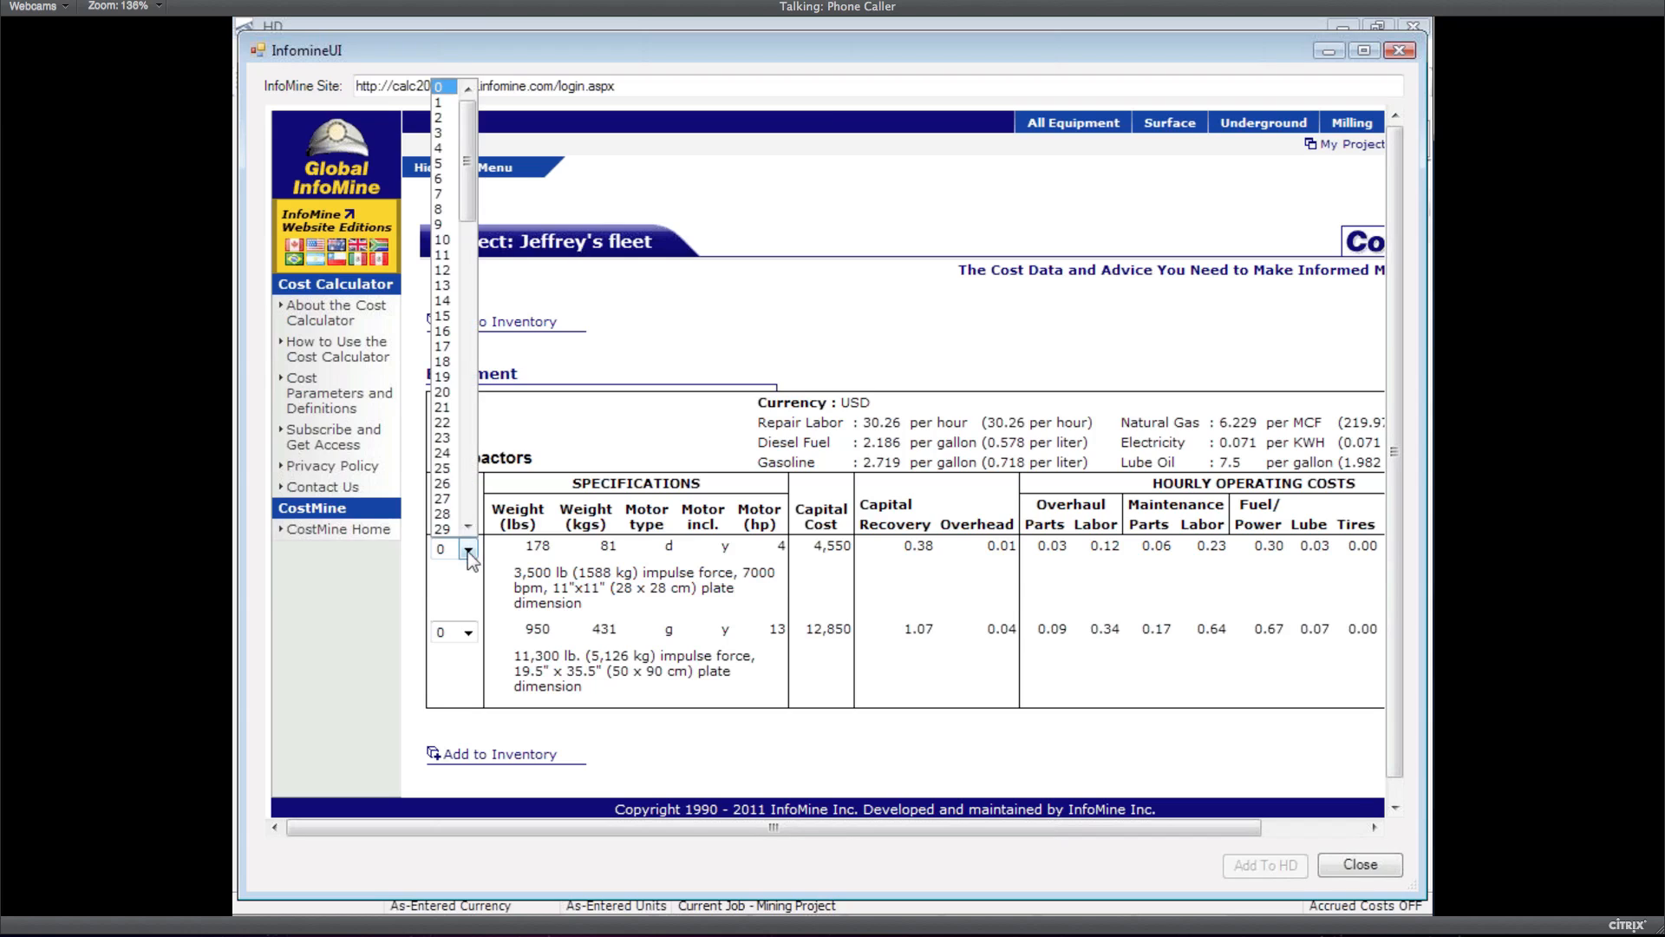
click(441, 132)
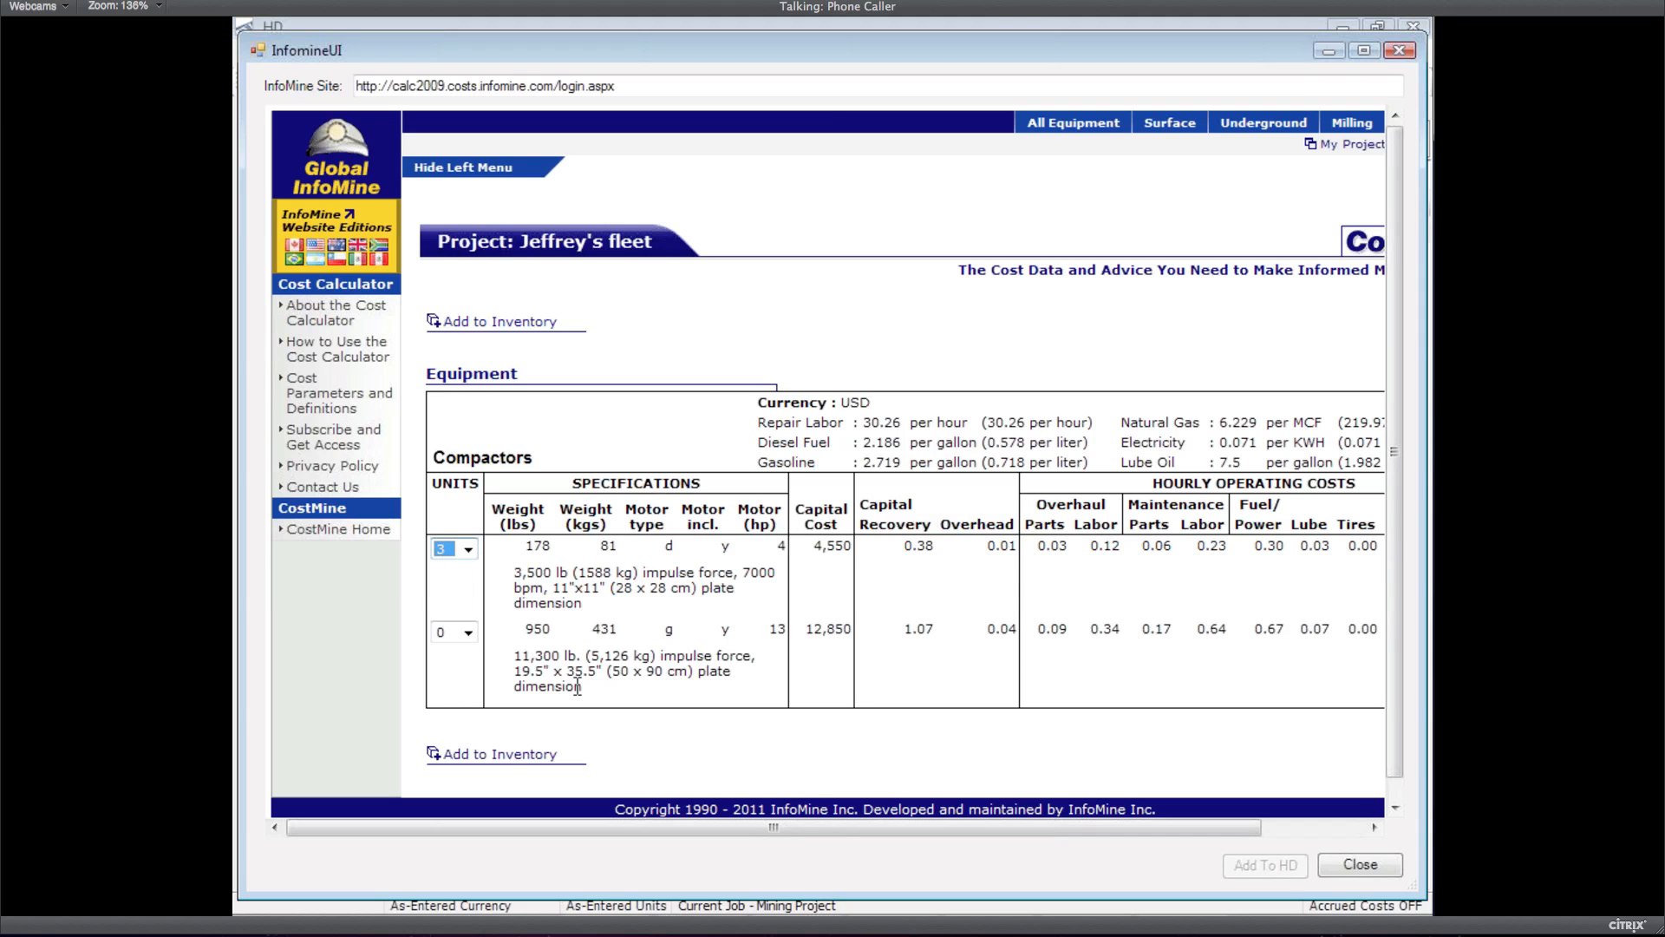
click(583, 761)
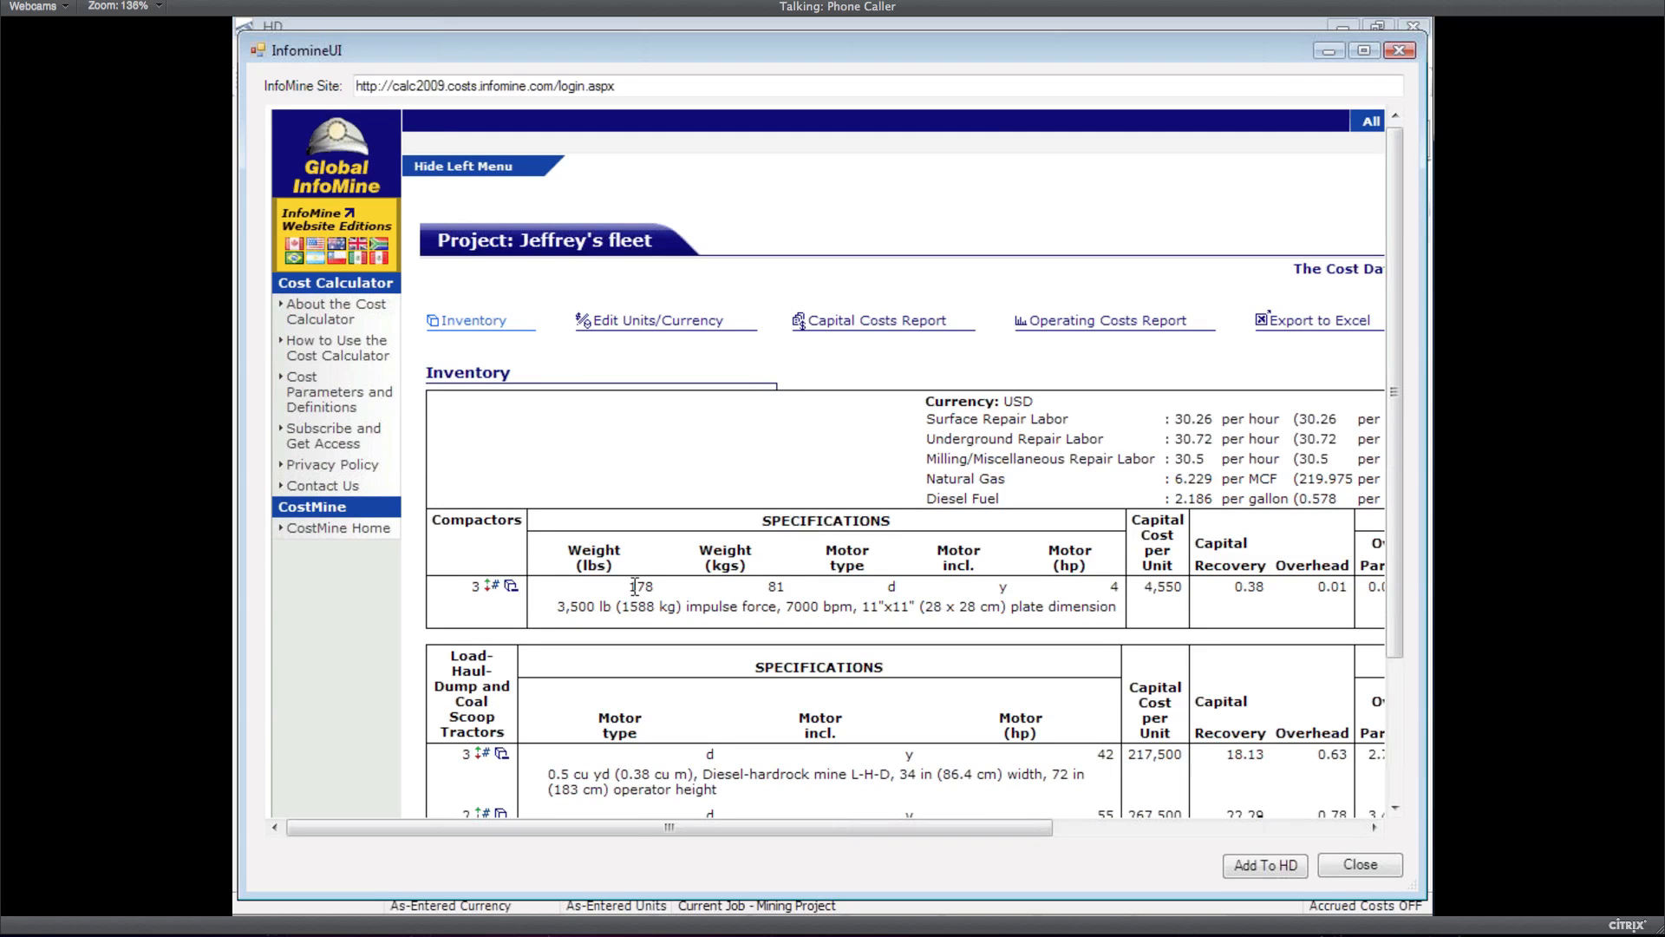
scroll(477, 704, down, 1)
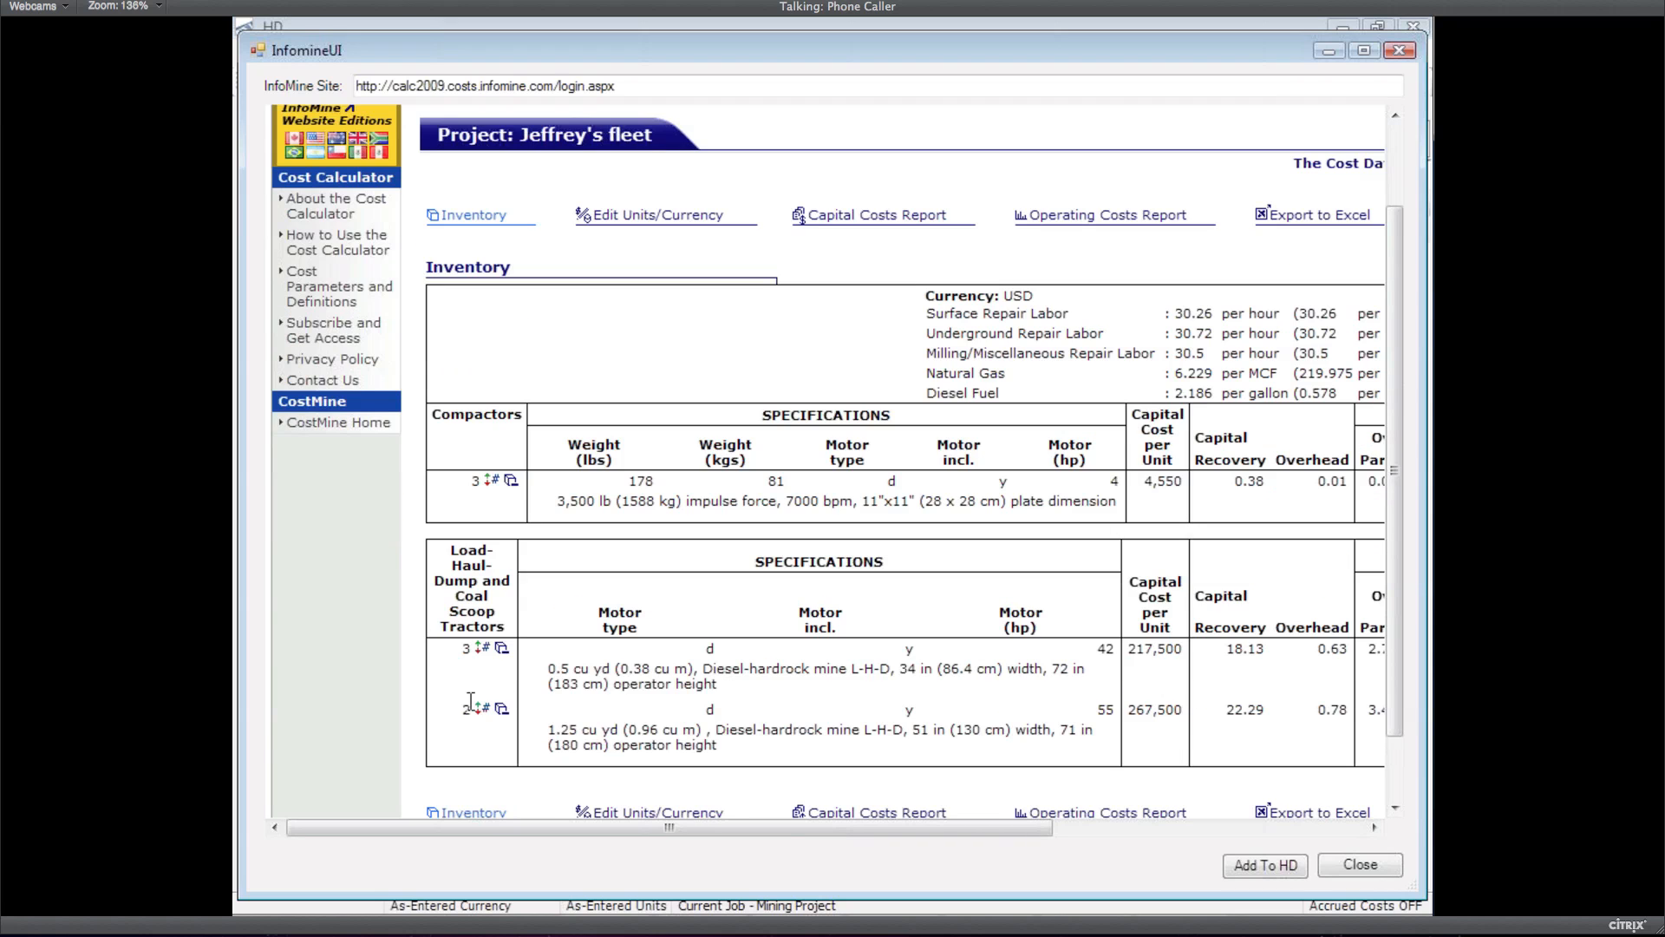
Import the tractors into HD with resource code prefix INFOMINE, leaving Compactors unchecked
click(1249, 869)
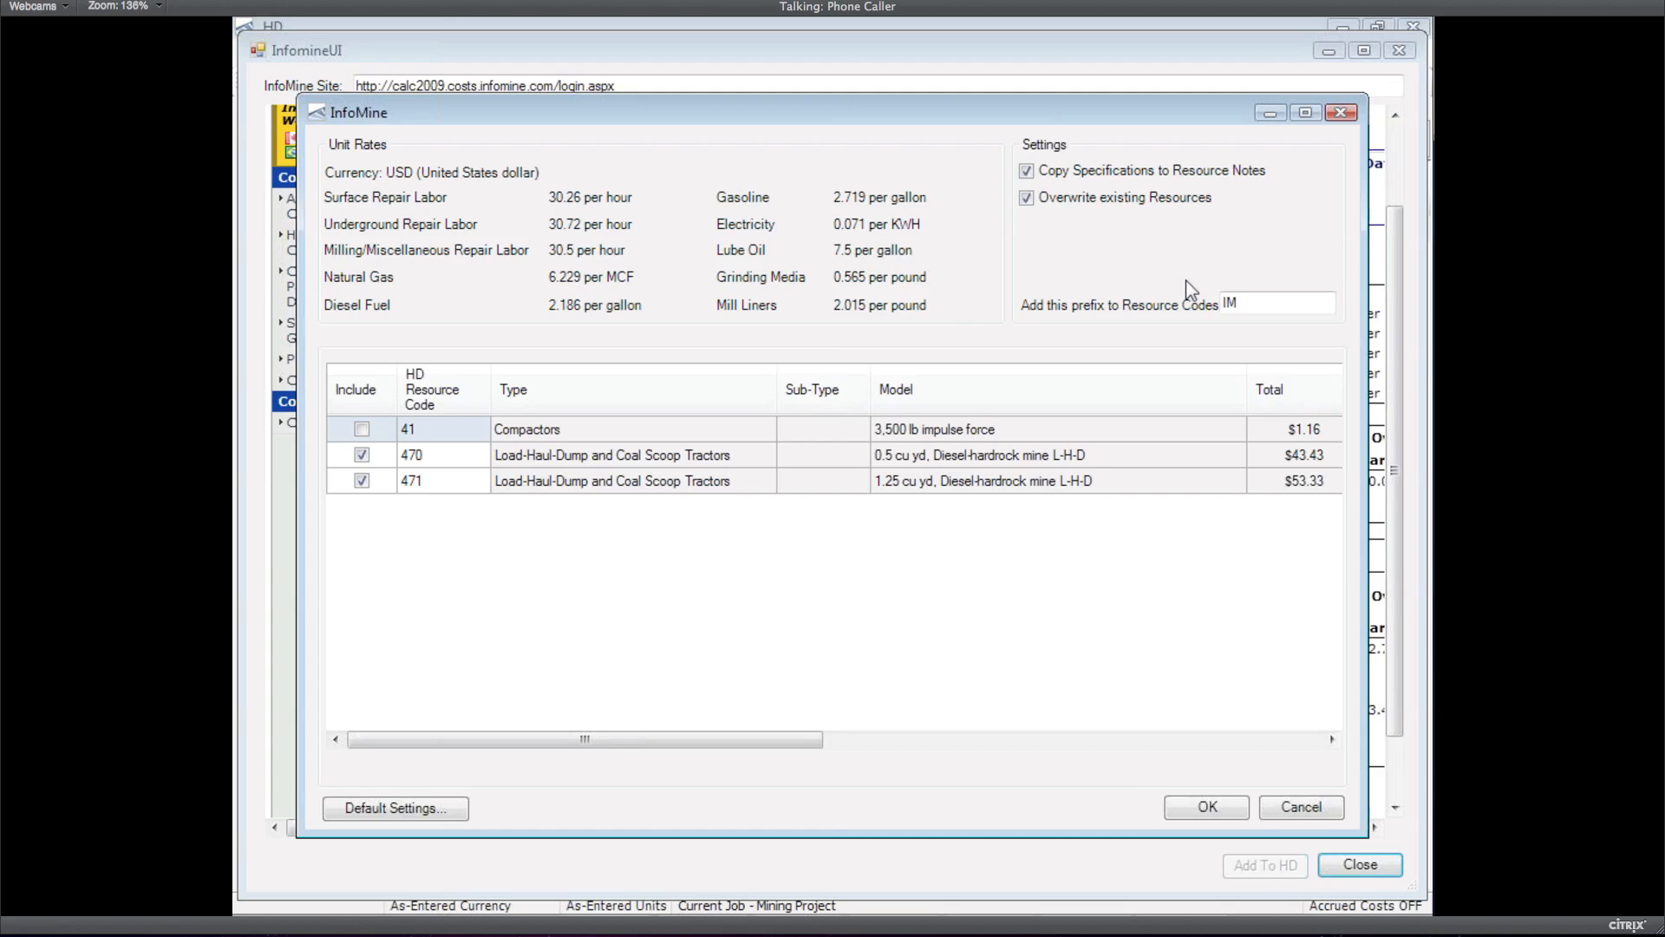
click(1242, 305)
key(BackSpace)
text(NFOMINE)
drag(1091, 127, 1169, 794)
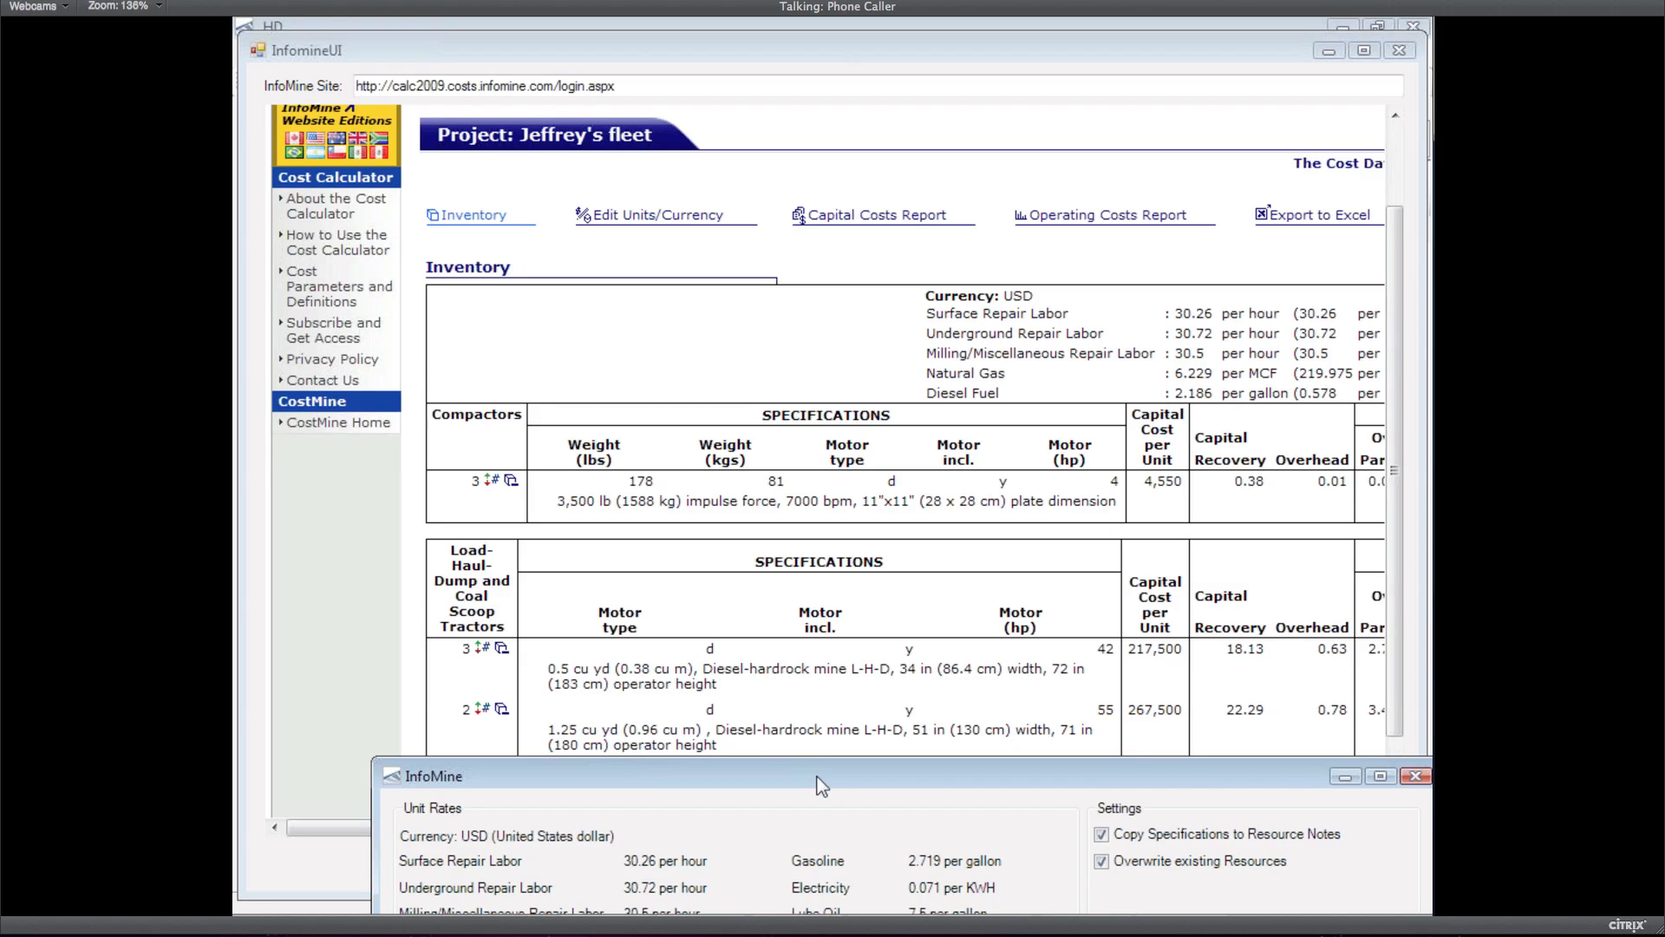
drag(817, 776, 773, 244)
drag(1064, 252, 1058, 141)
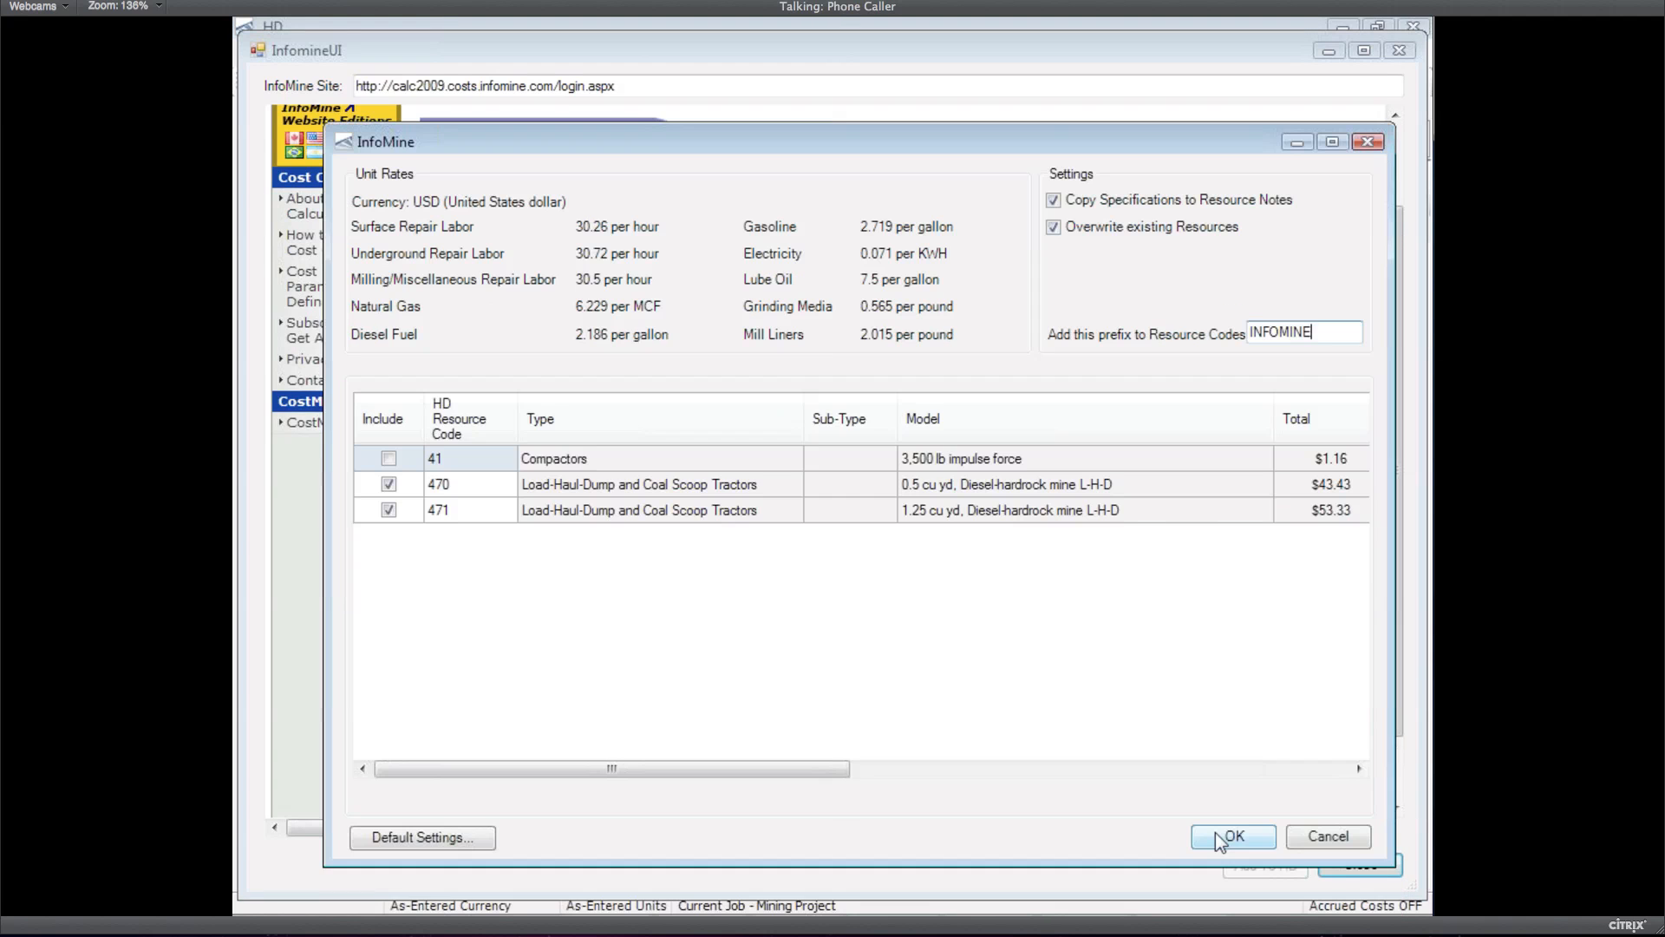
key(Return)
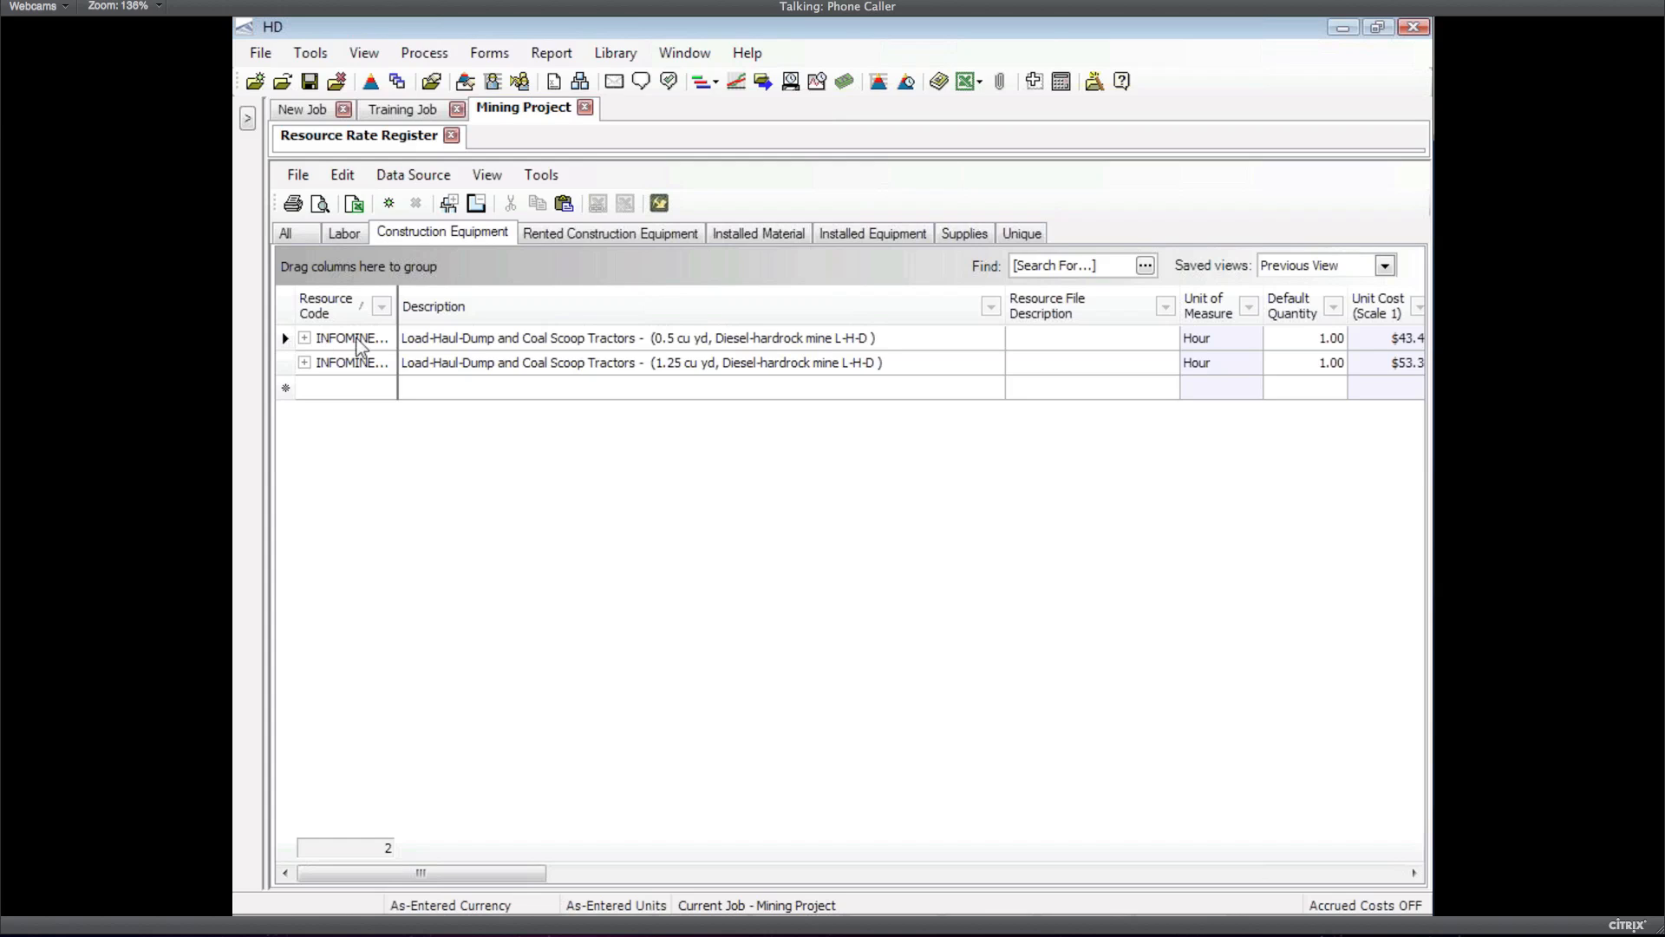
Widen the Resource Code column to show INFOMINE470 and INFOMINE471, then select INFOMINE470
drag(395, 315, 476, 315)
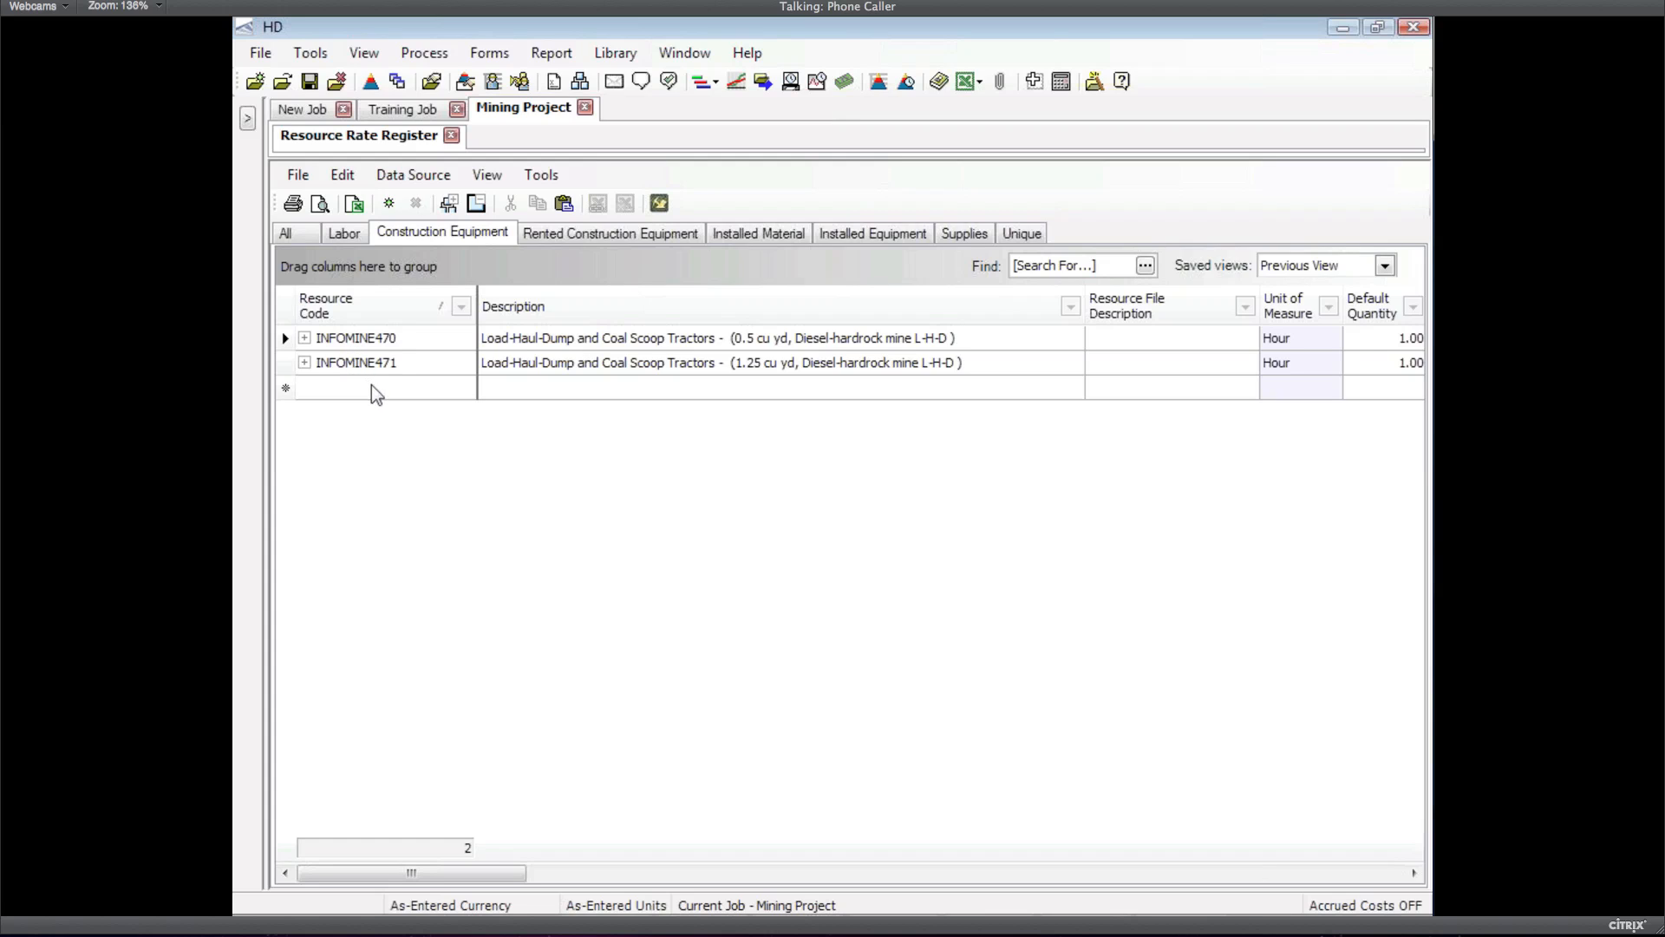
click(286, 340)
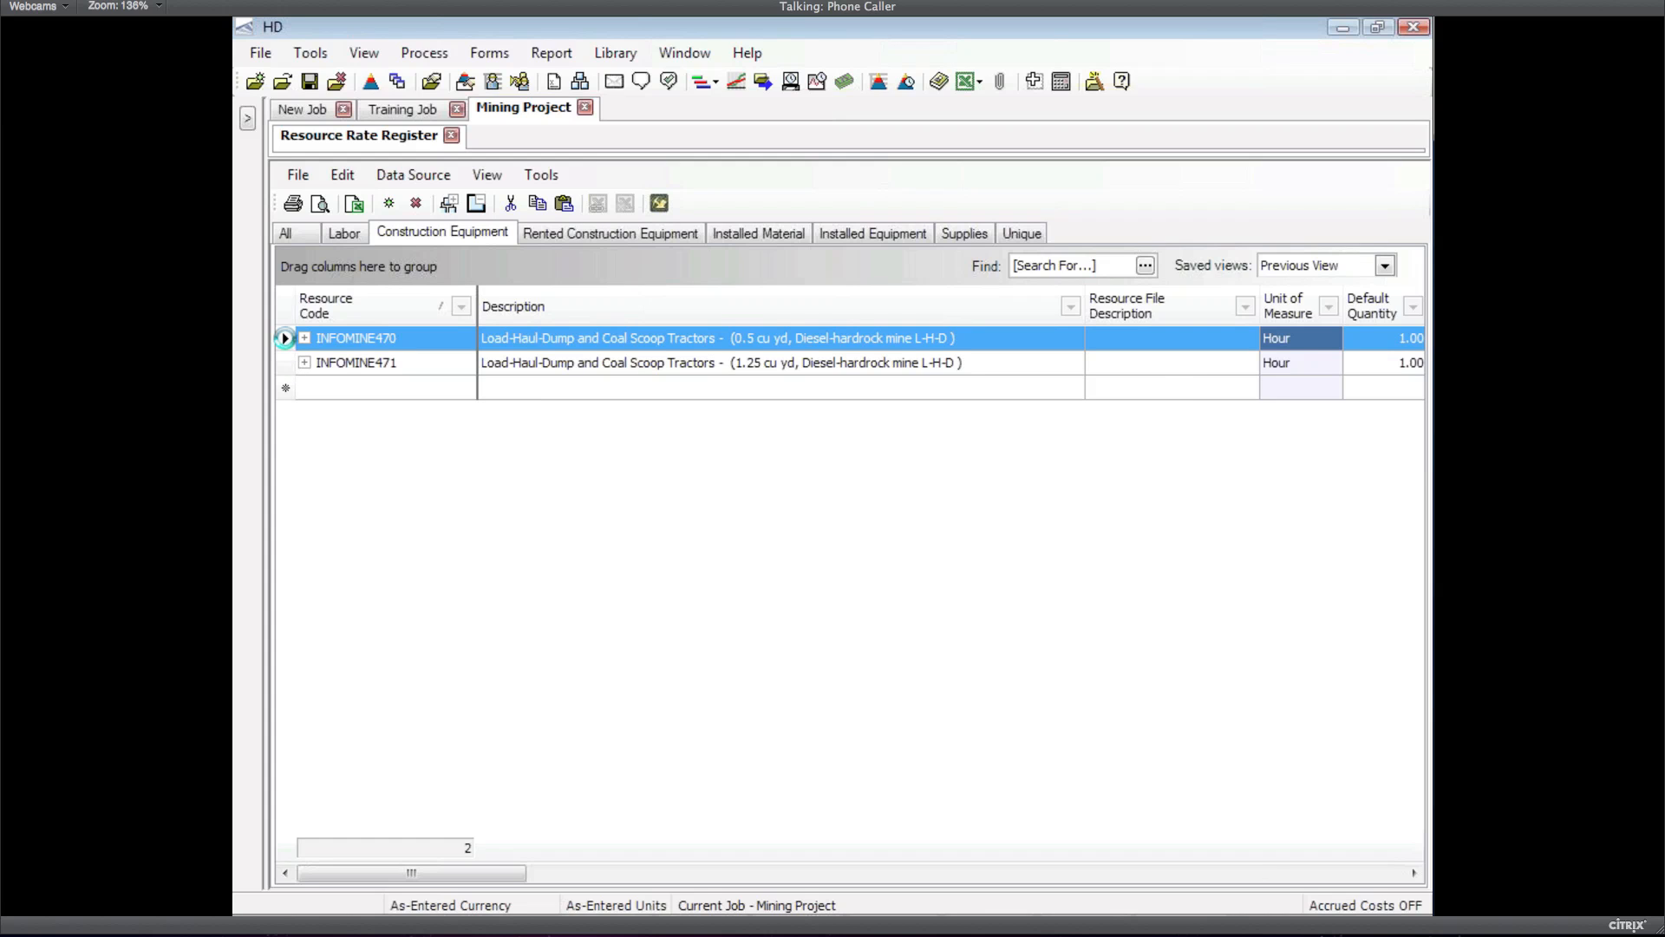
Set INFOMINE470's OE Repair Labor charge to 5, dropping its rate from $43.43 to $41.81
double_click(285, 338)
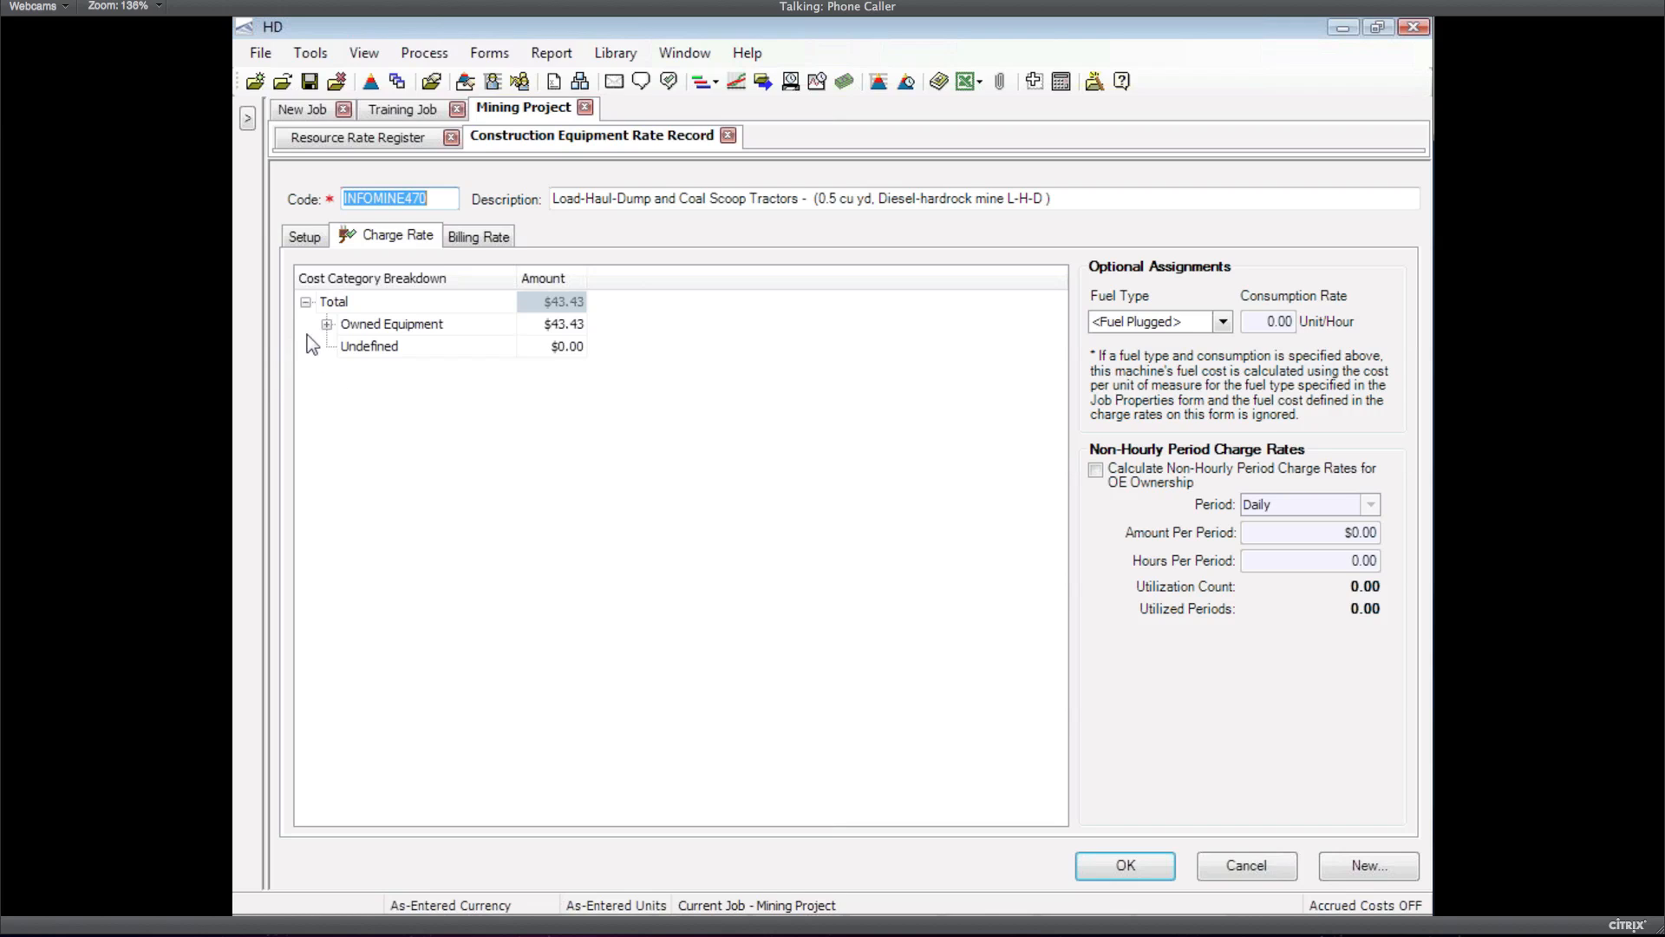
click(327, 325)
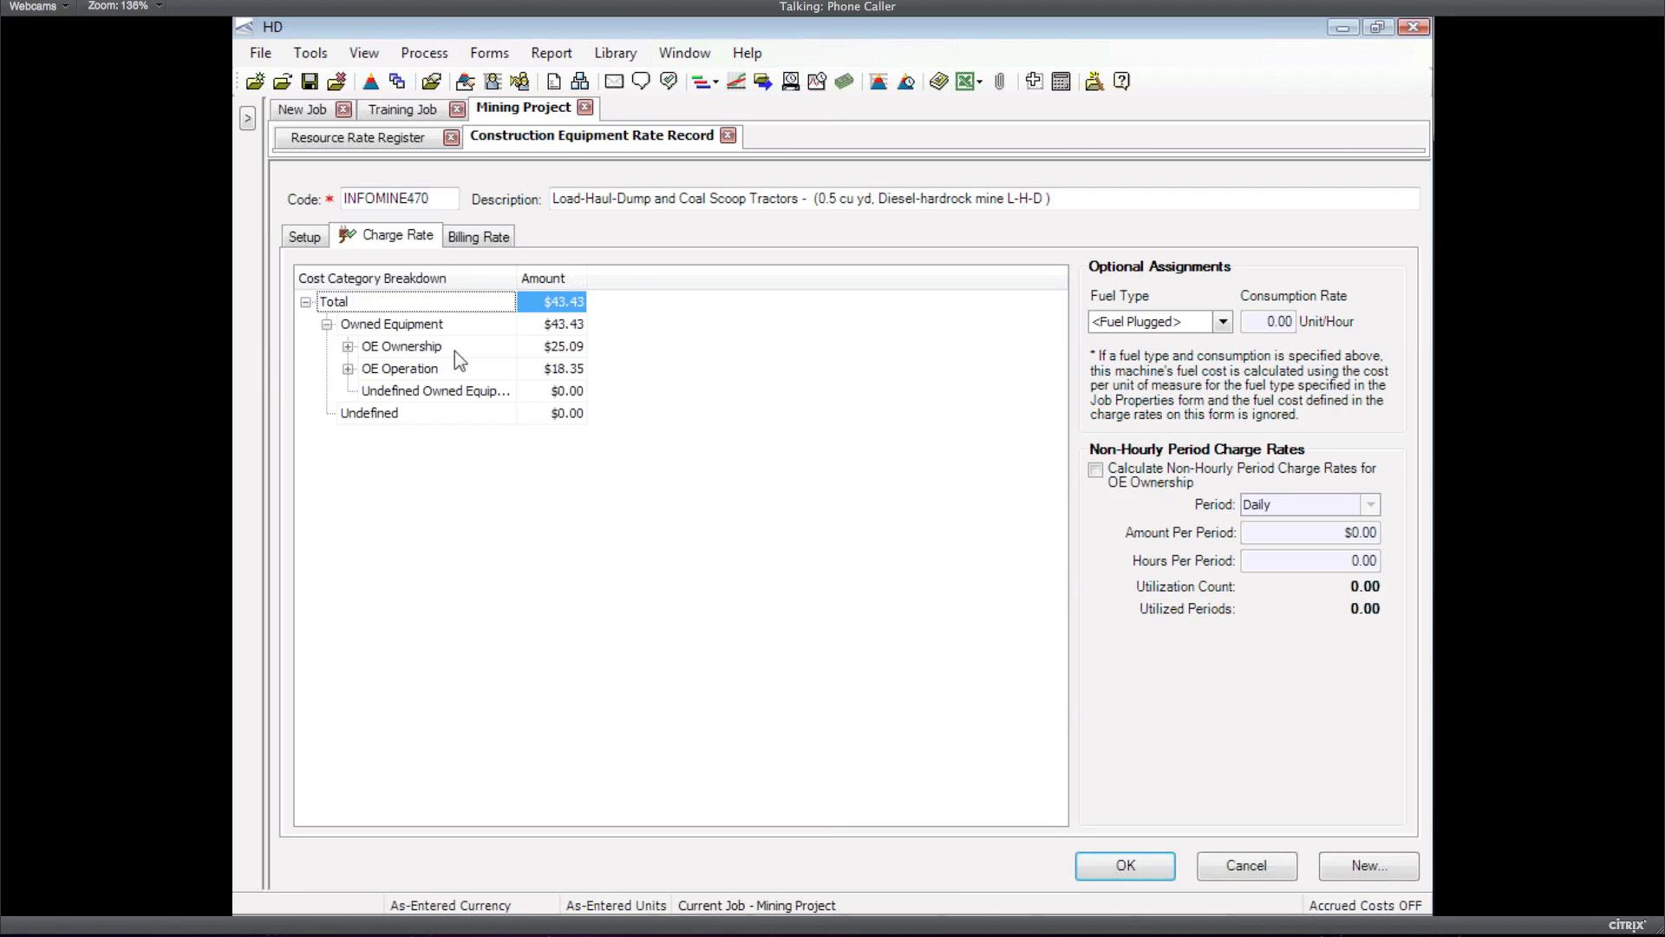
click(347, 347)
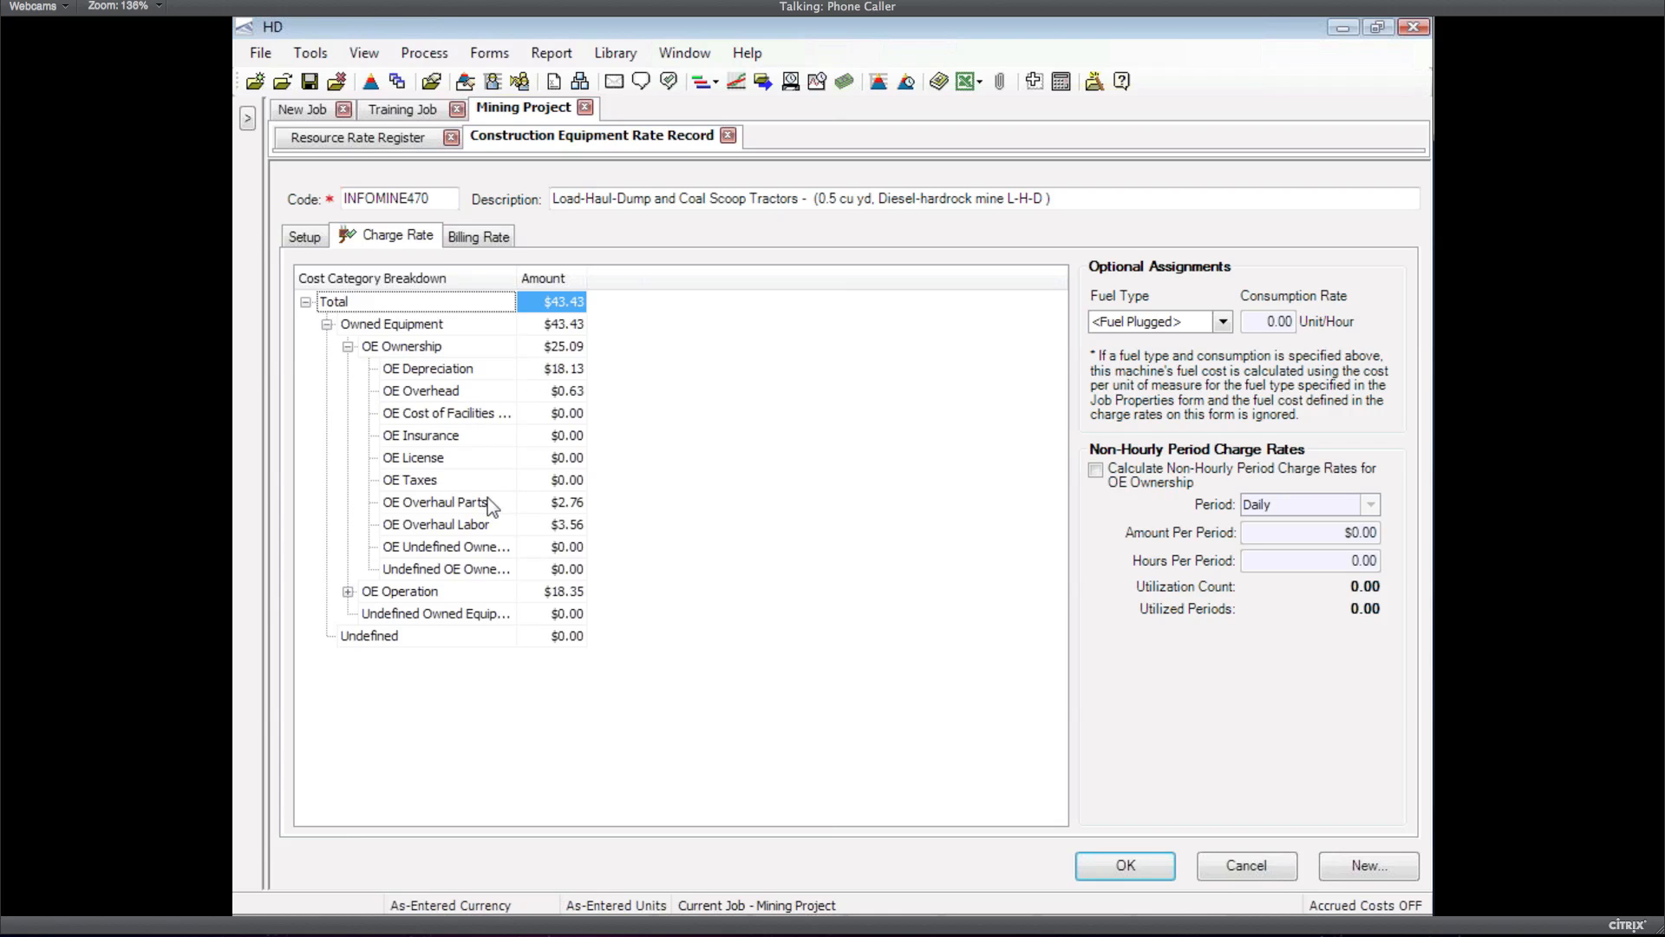
click(348, 591)
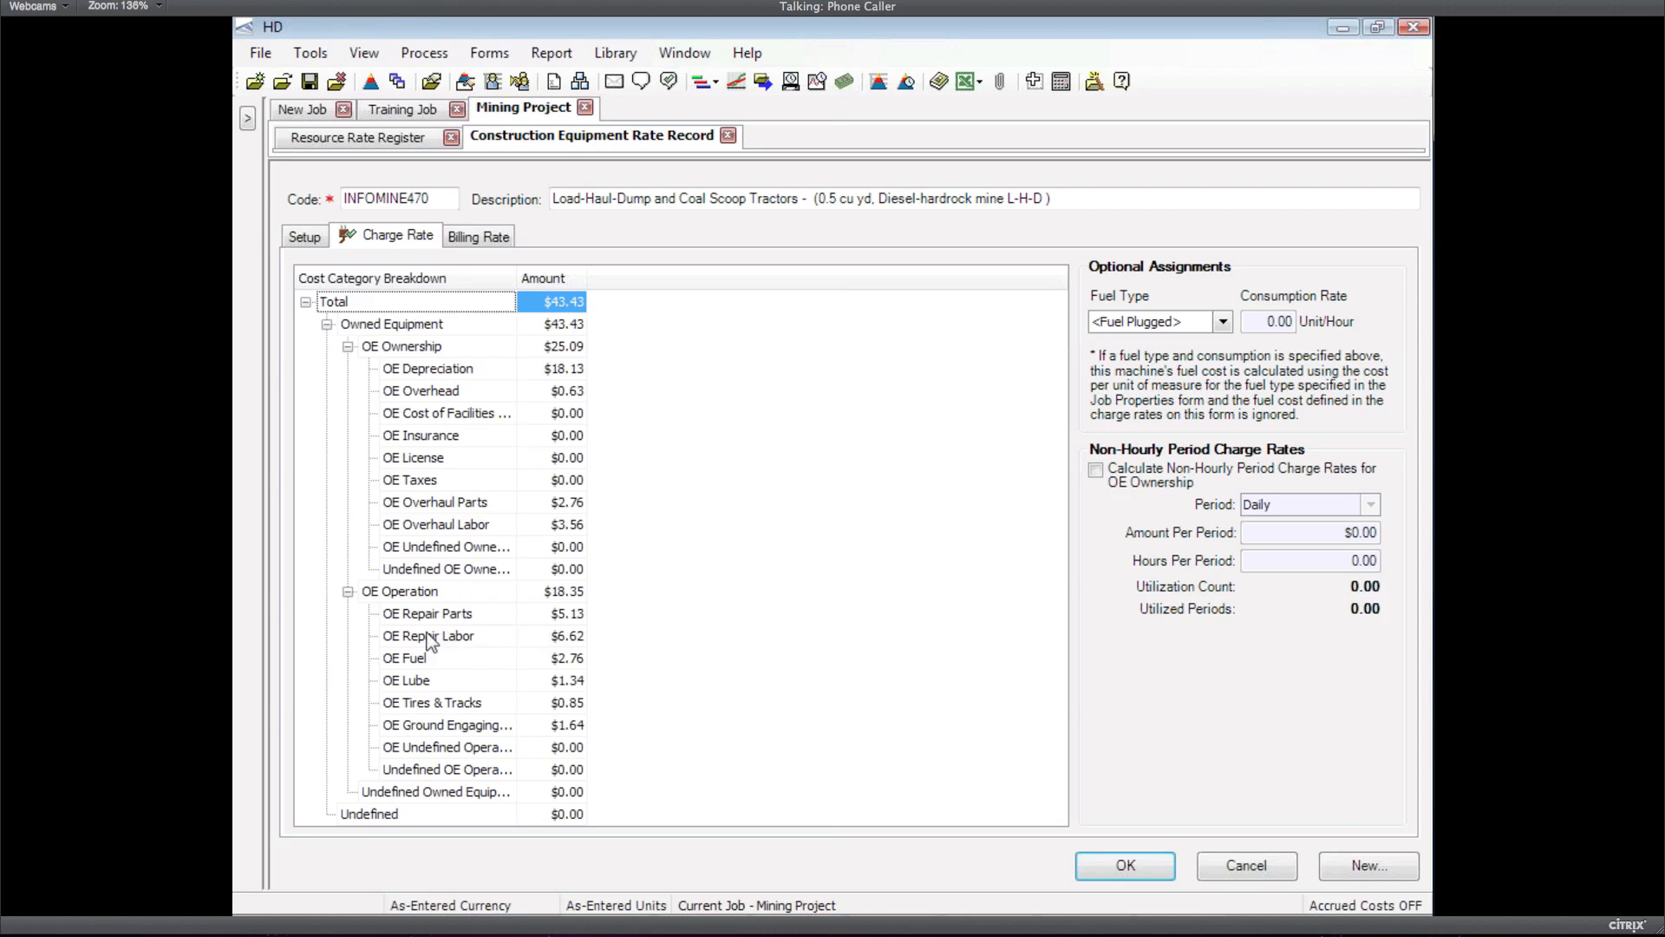
click(501, 643)
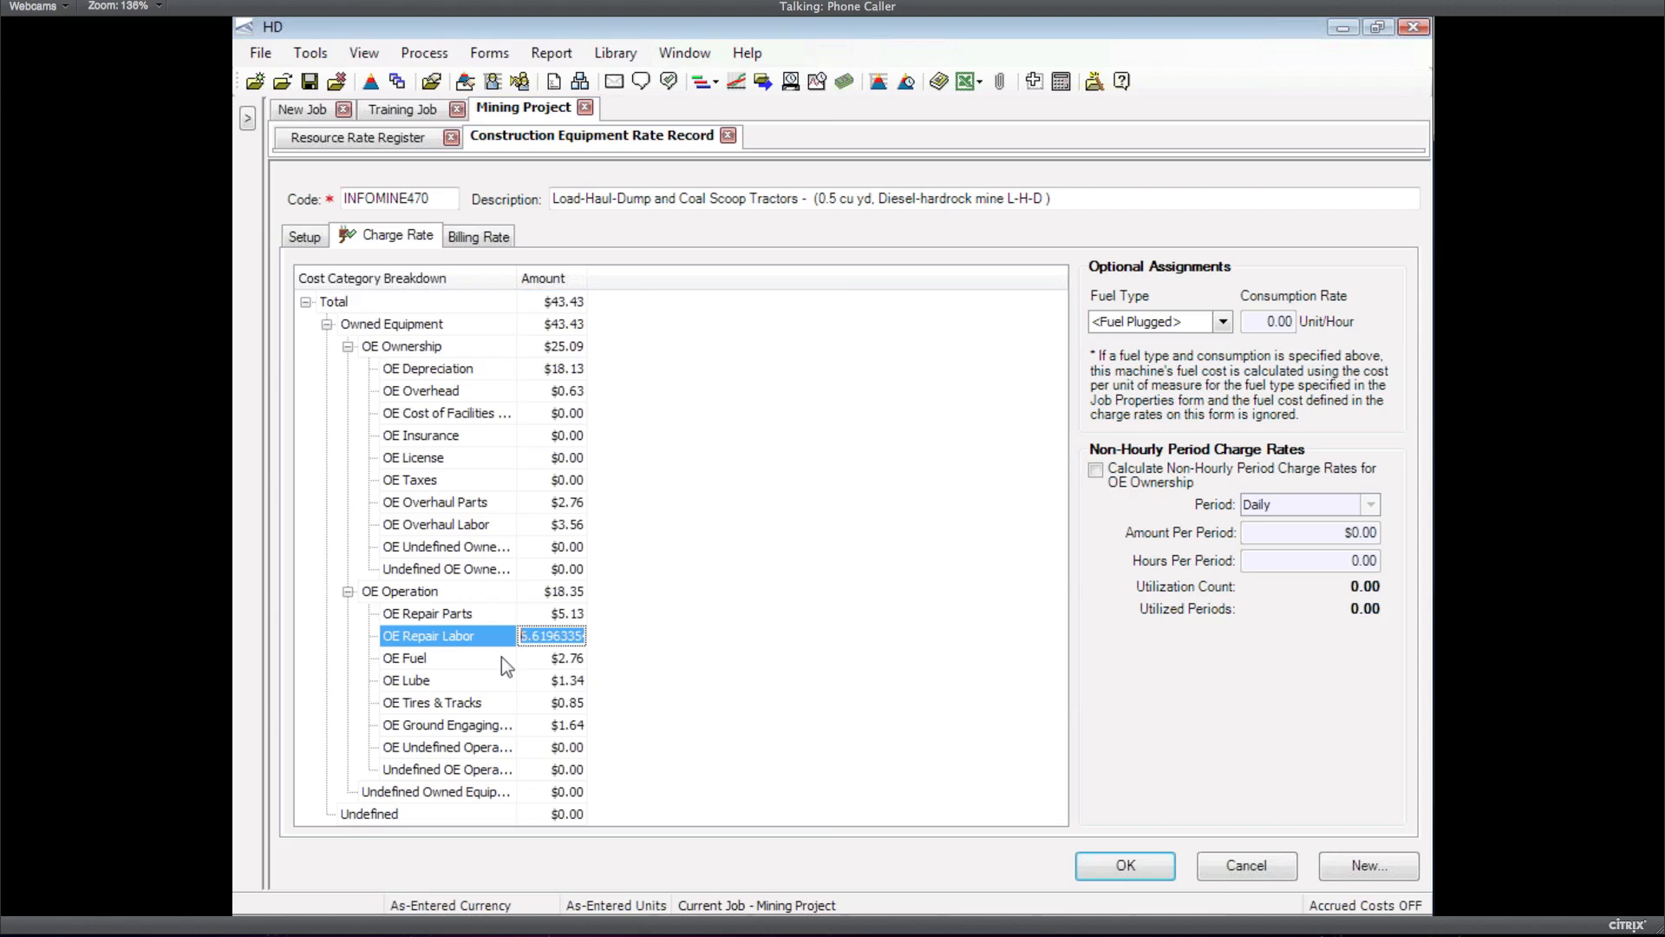
click(502, 659)
key(Up)
text(5)
key(Up)
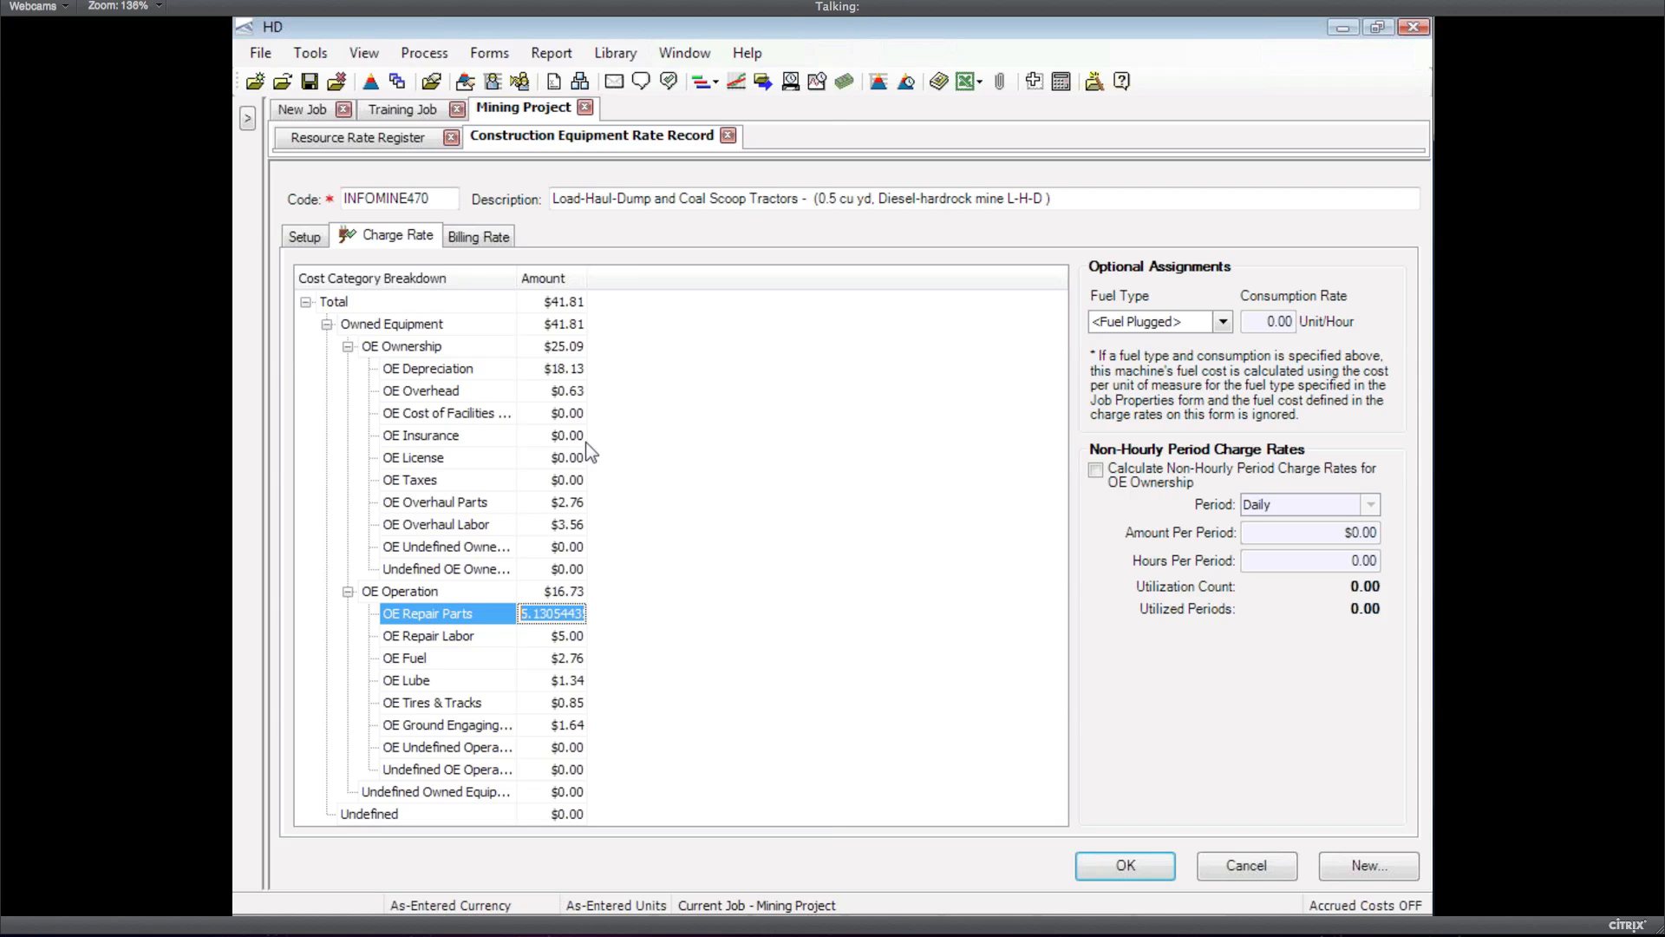
click(1132, 862)
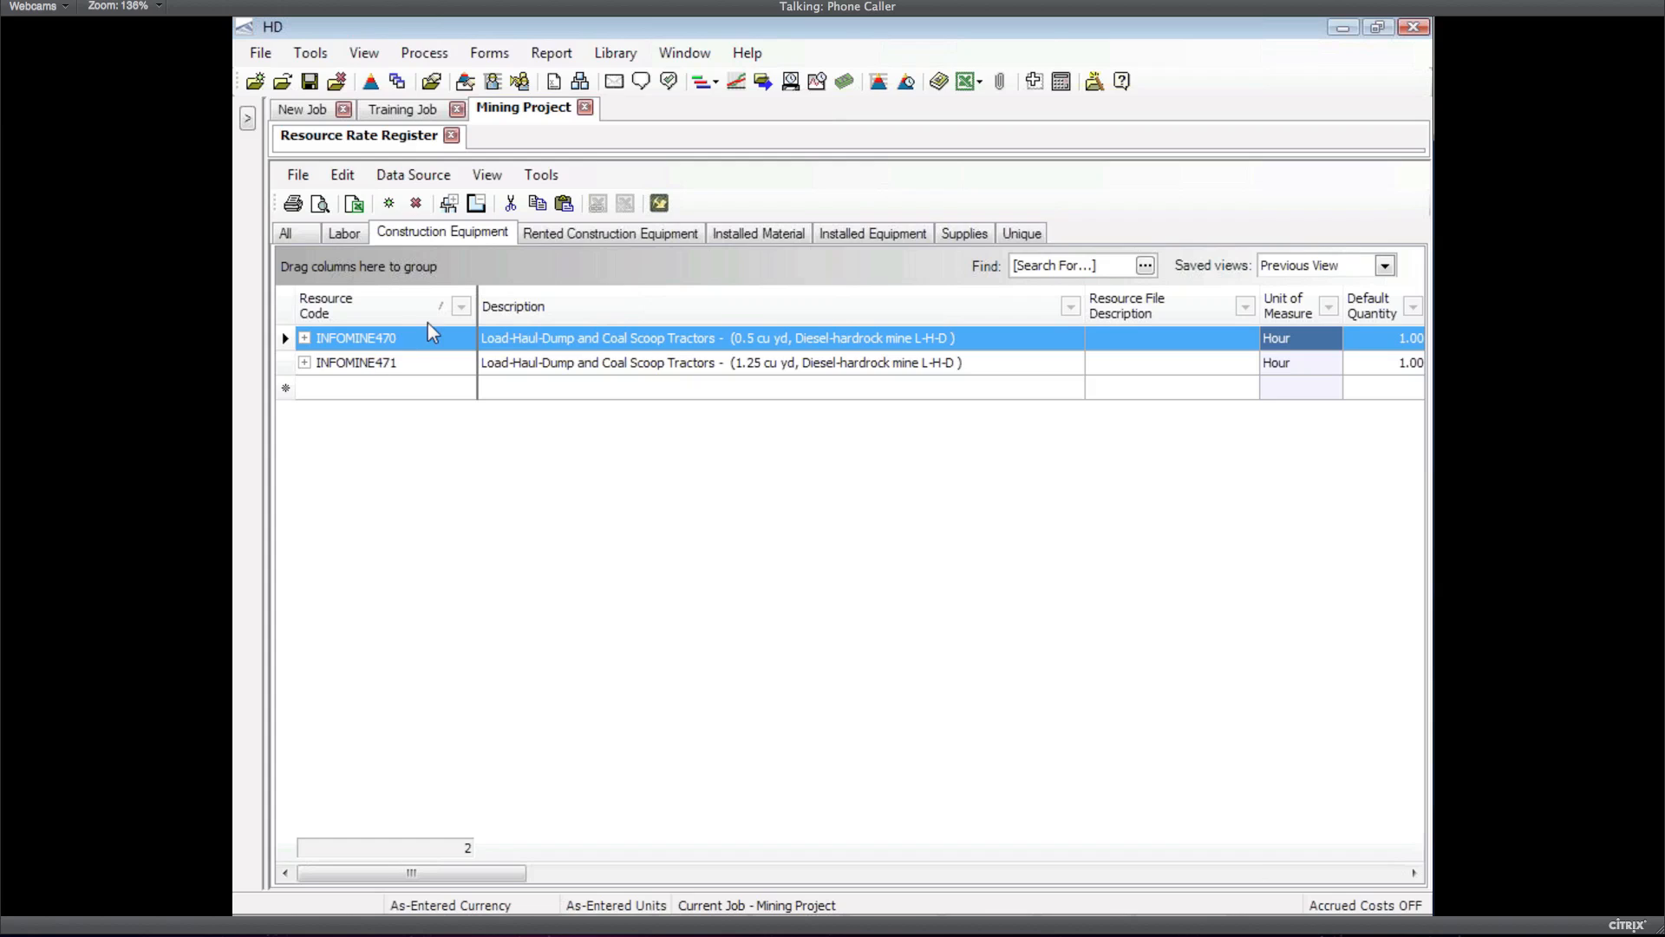
click(659, 205)
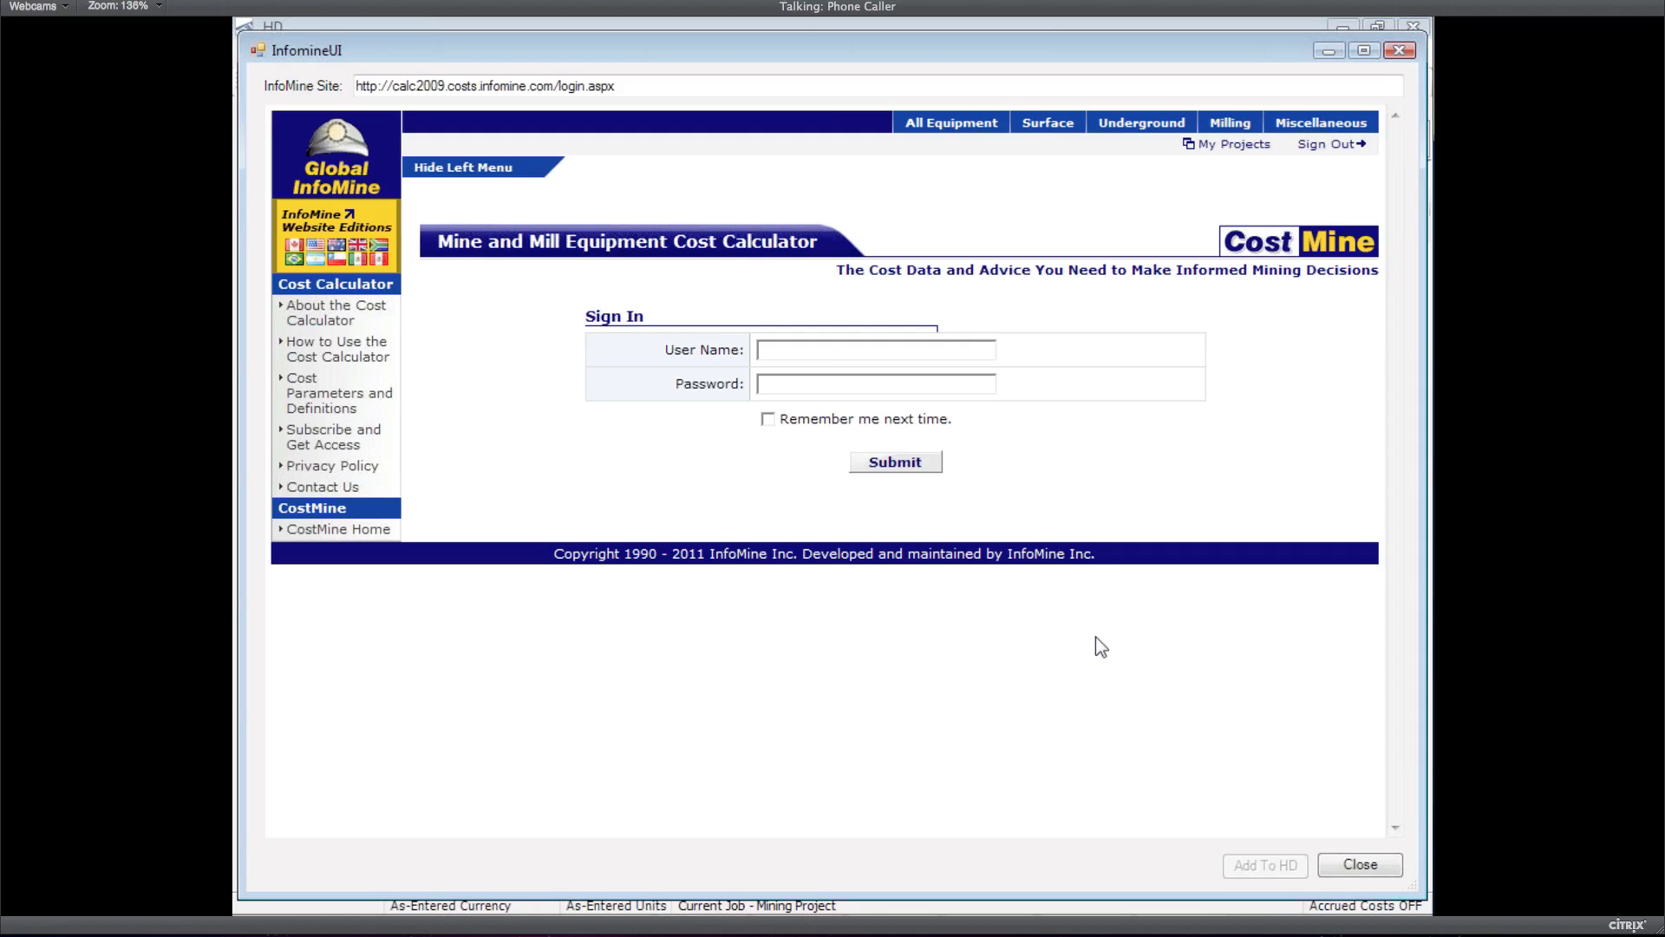
mouse_move(1214, 914)
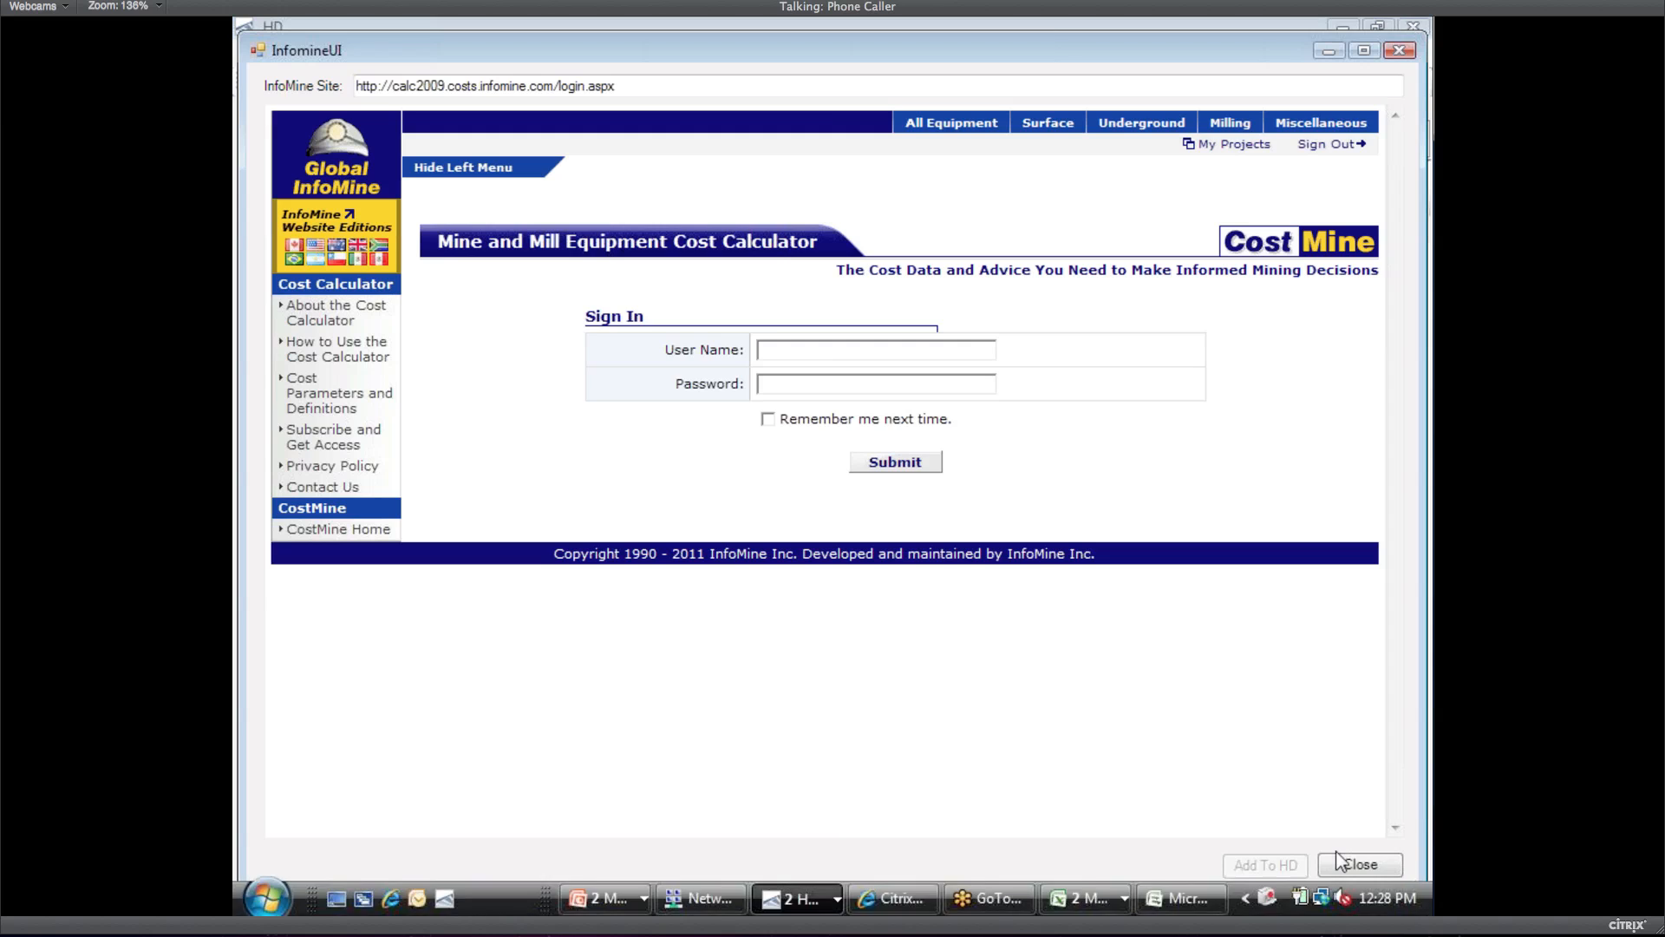
click(1360, 865)
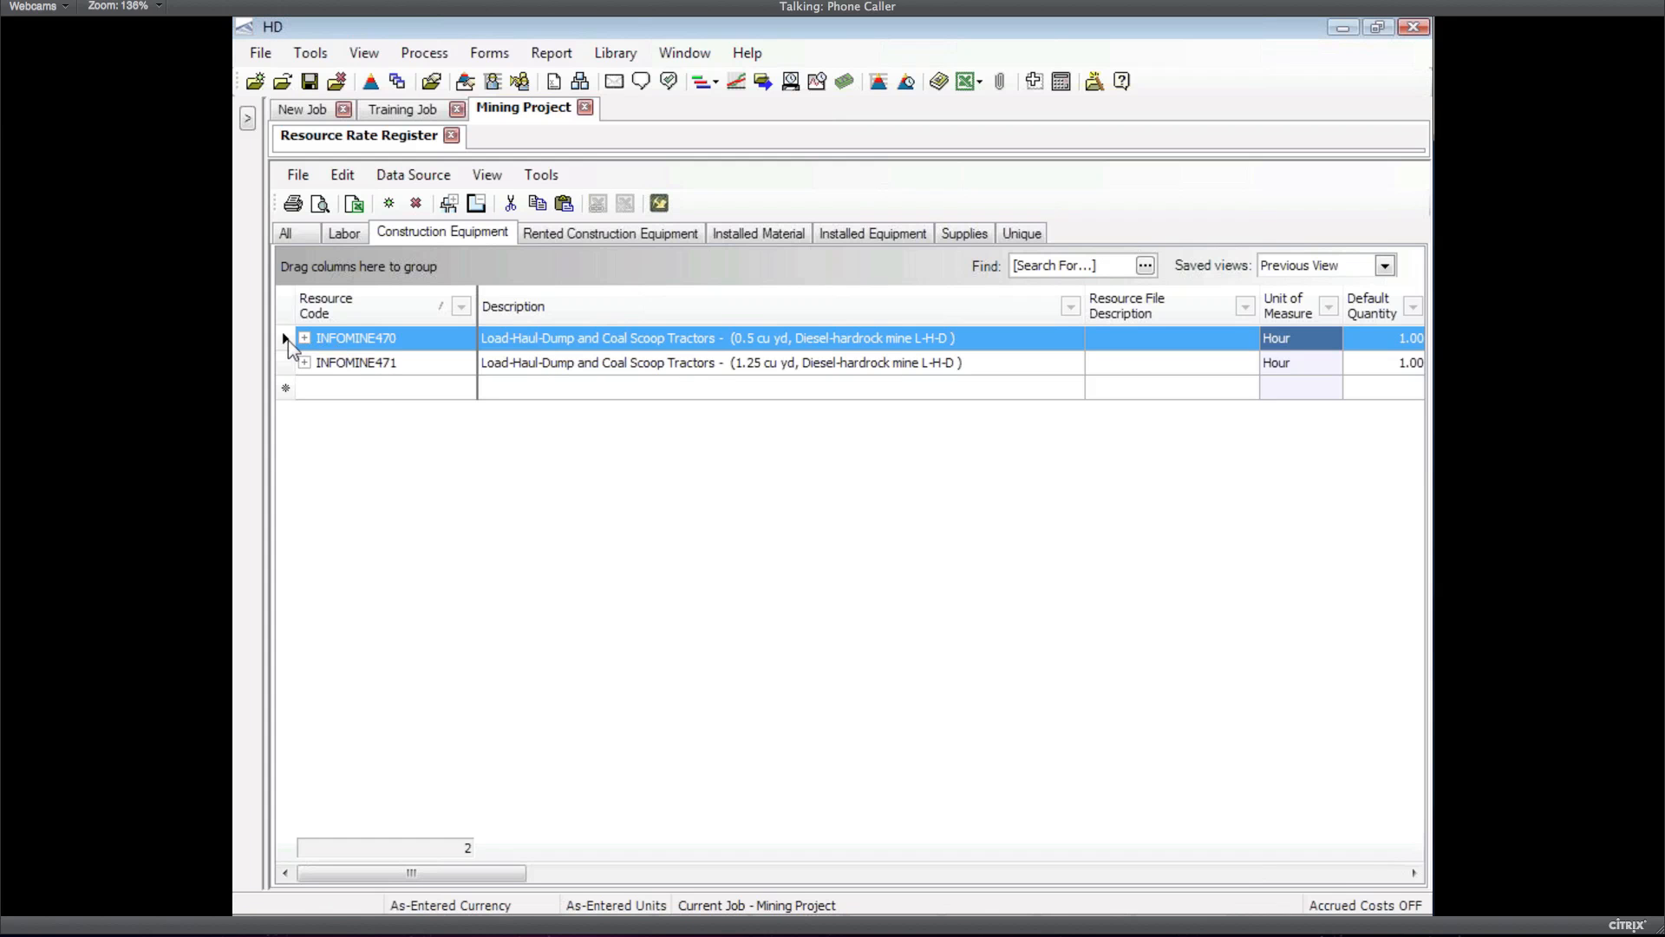
Check INFOMINE470's setup notes (217500 capital cost, 42 hp motor) without changes, then return to the slides
double_click(397, 340)
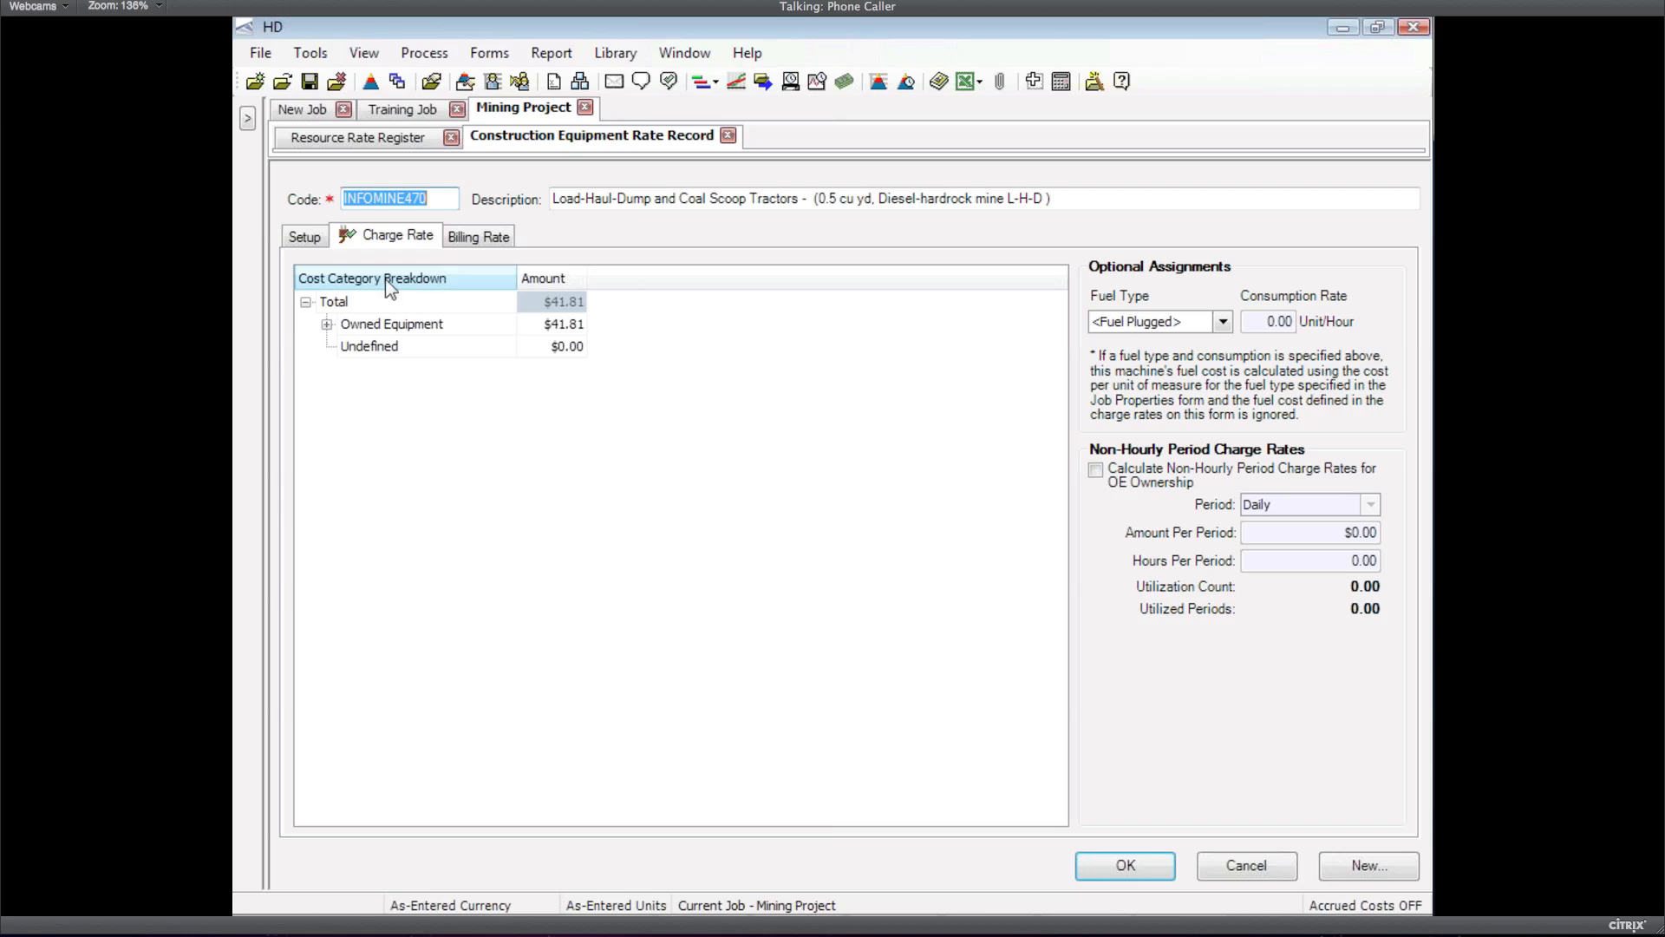
click(311, 242)
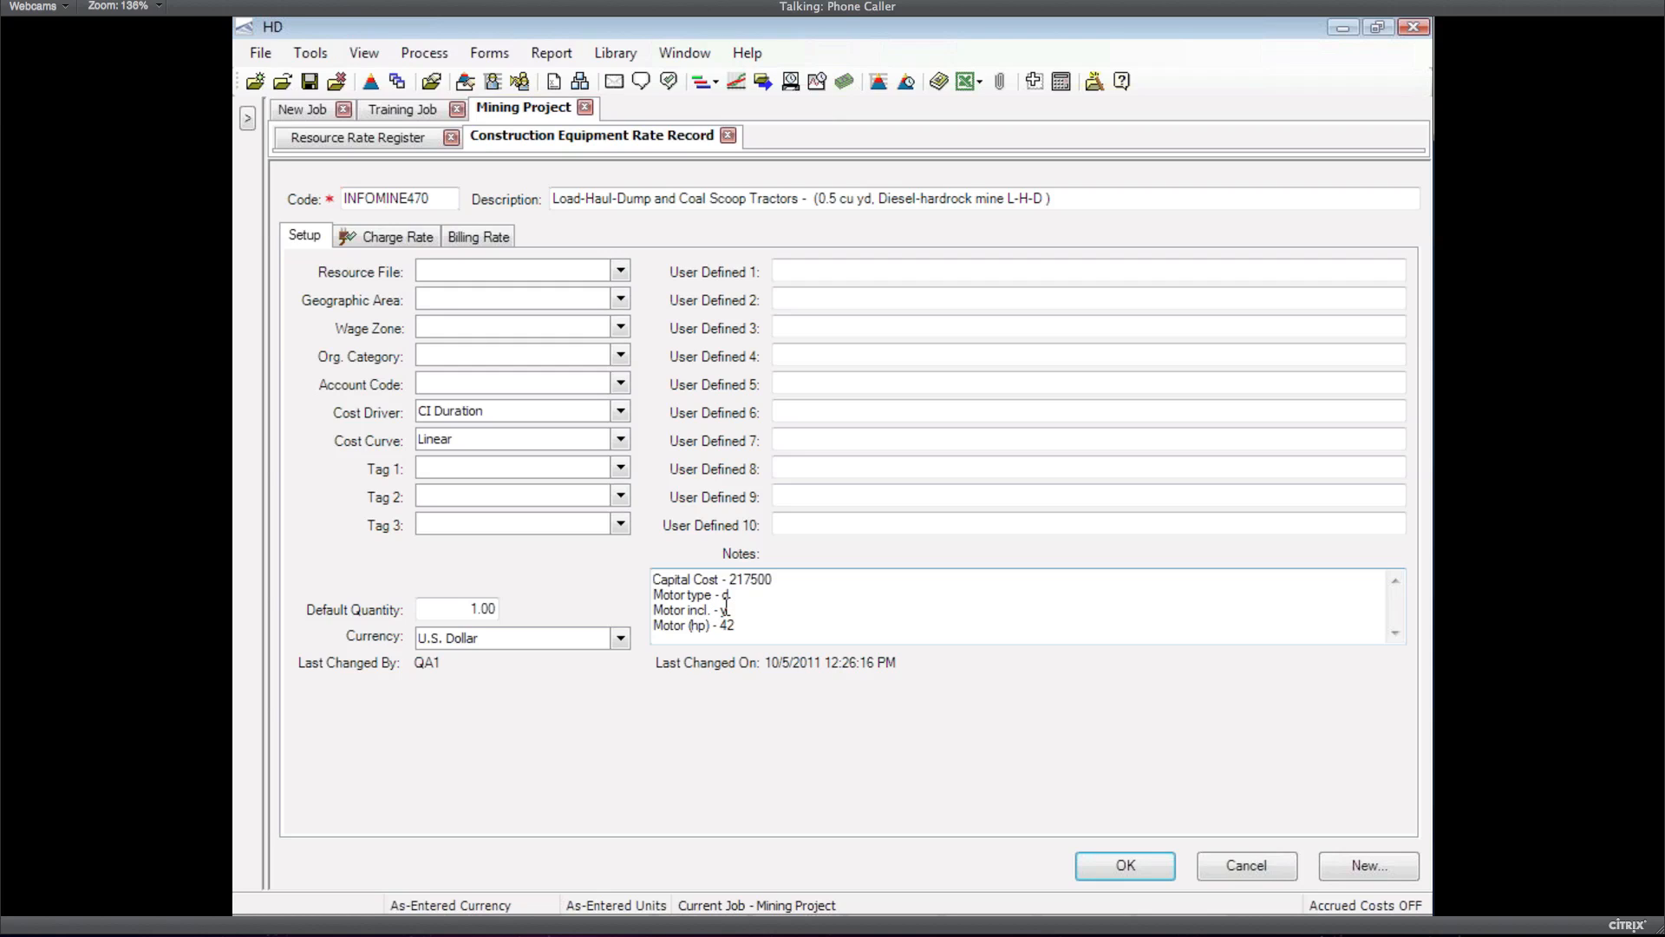
click(1221, 866)
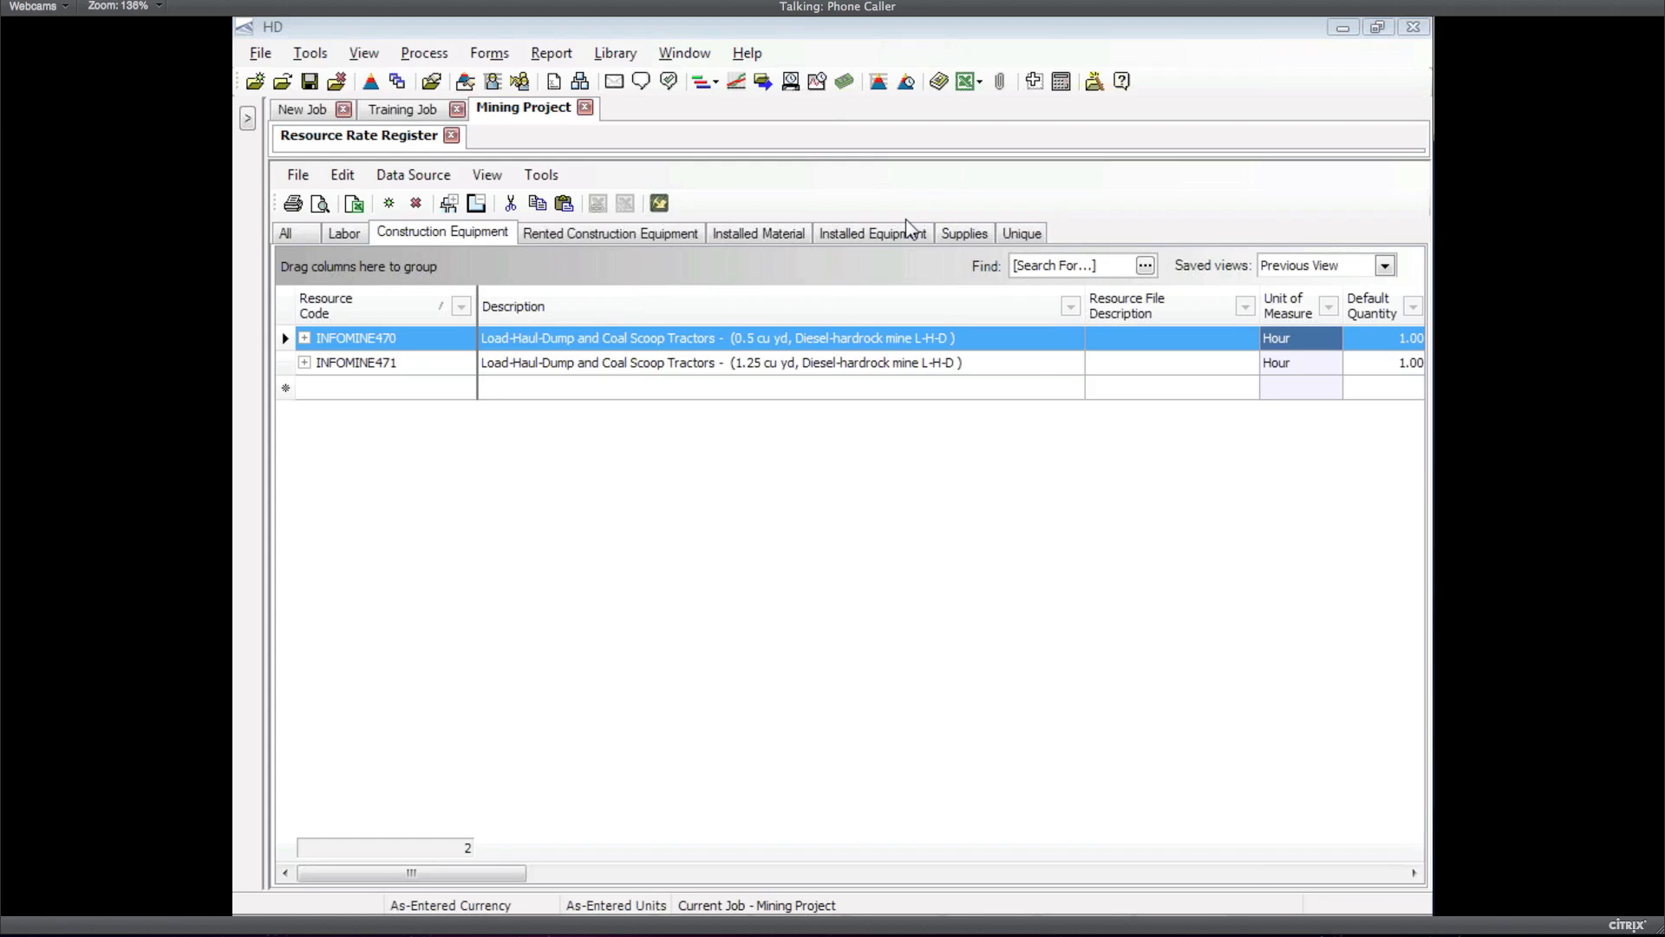
key(alt+Tab)
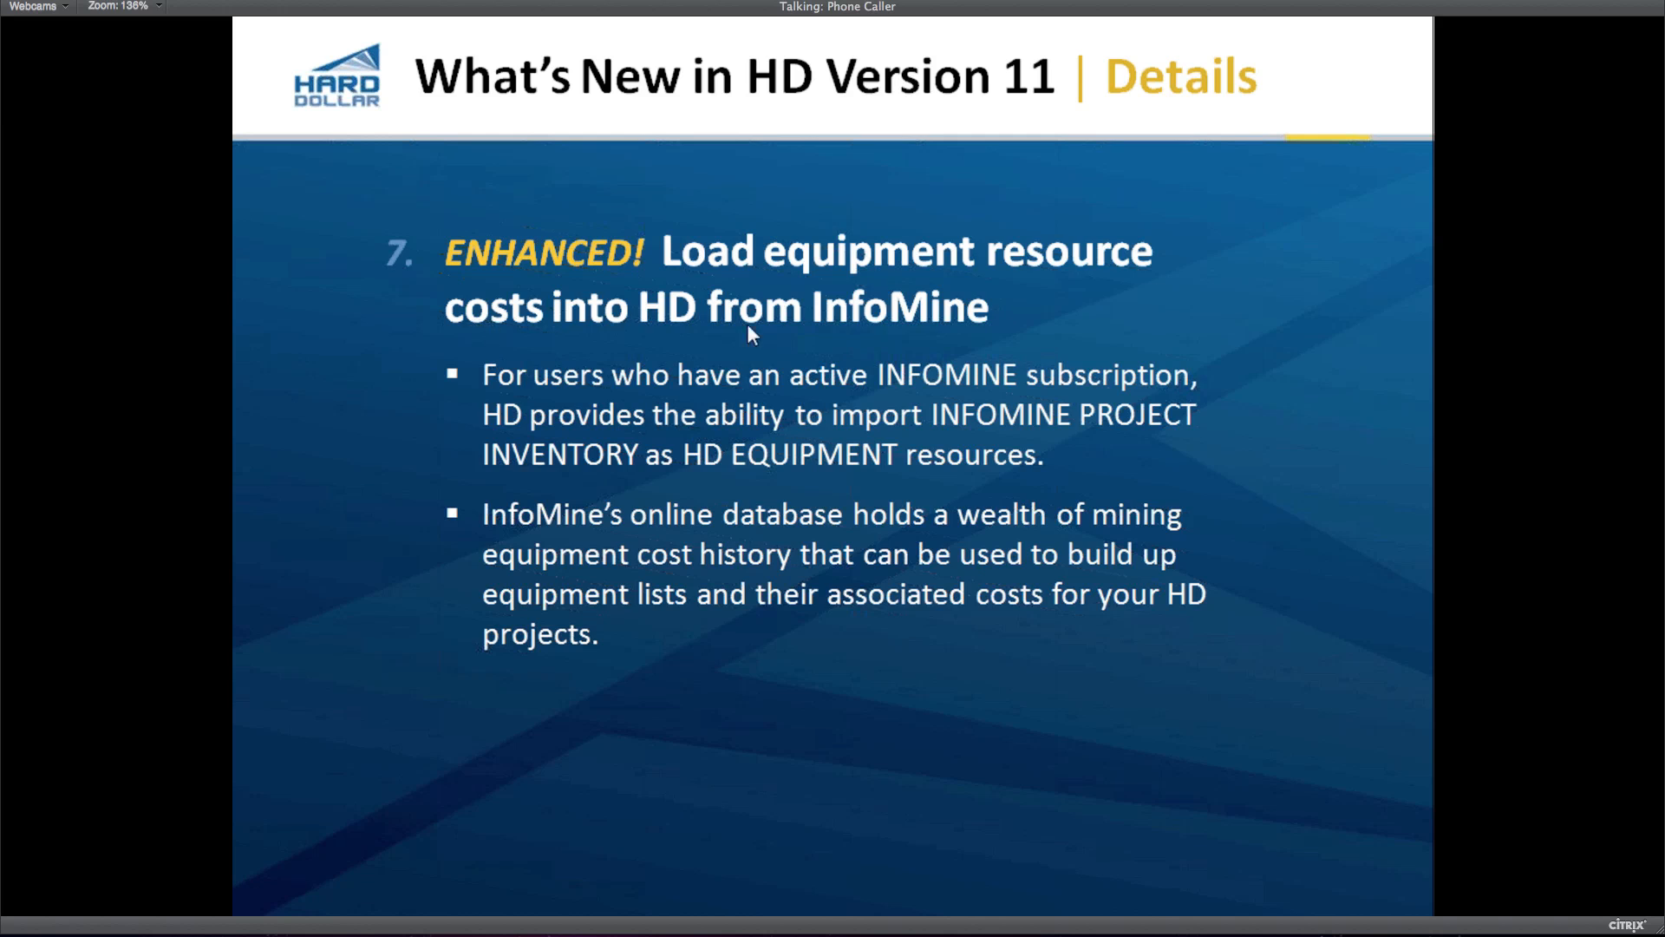
Advance the slide show to slide 8, Control the Master CBS, then return to HD
click(747, 324)
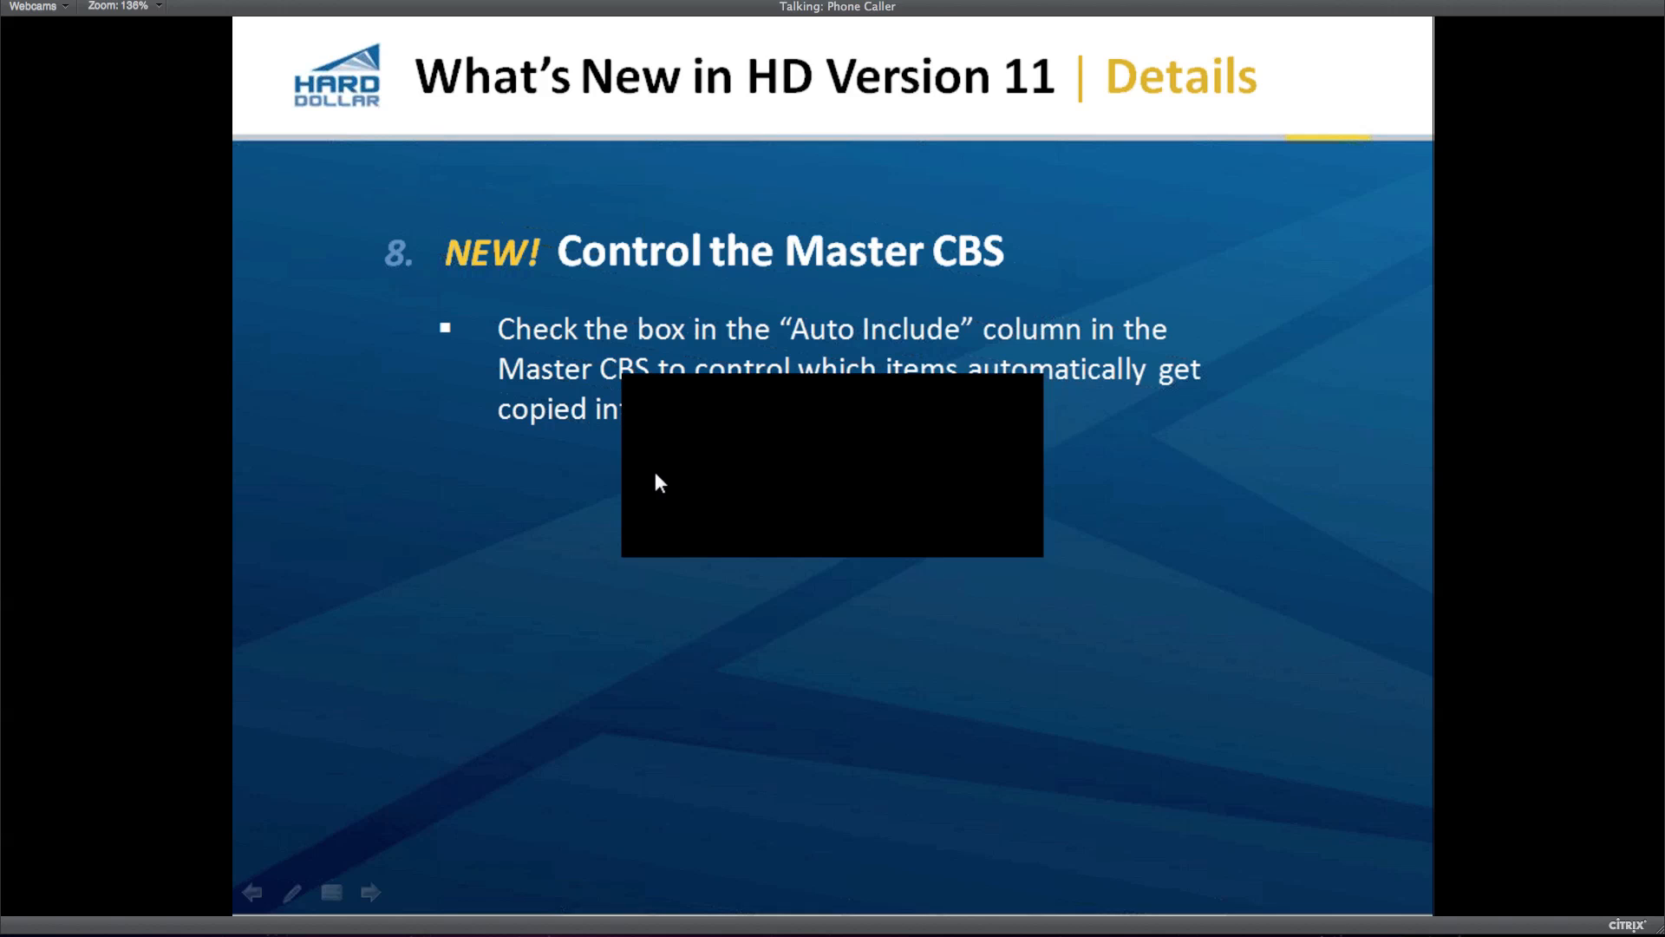
key(alt+Tab)
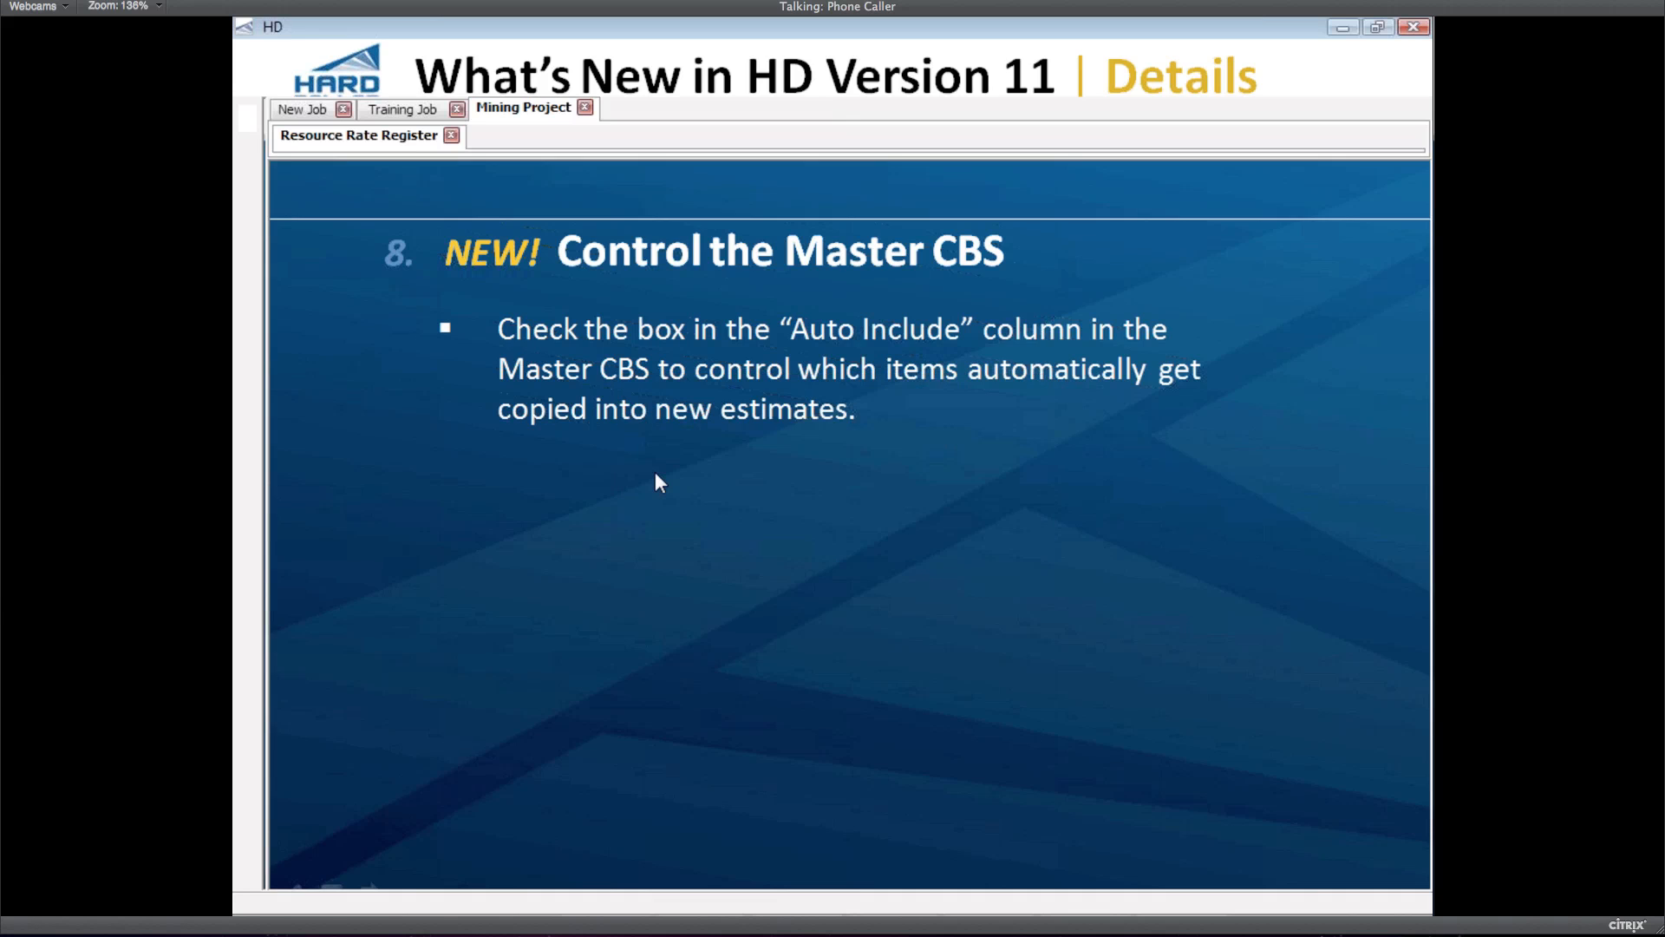
click(614, 53)
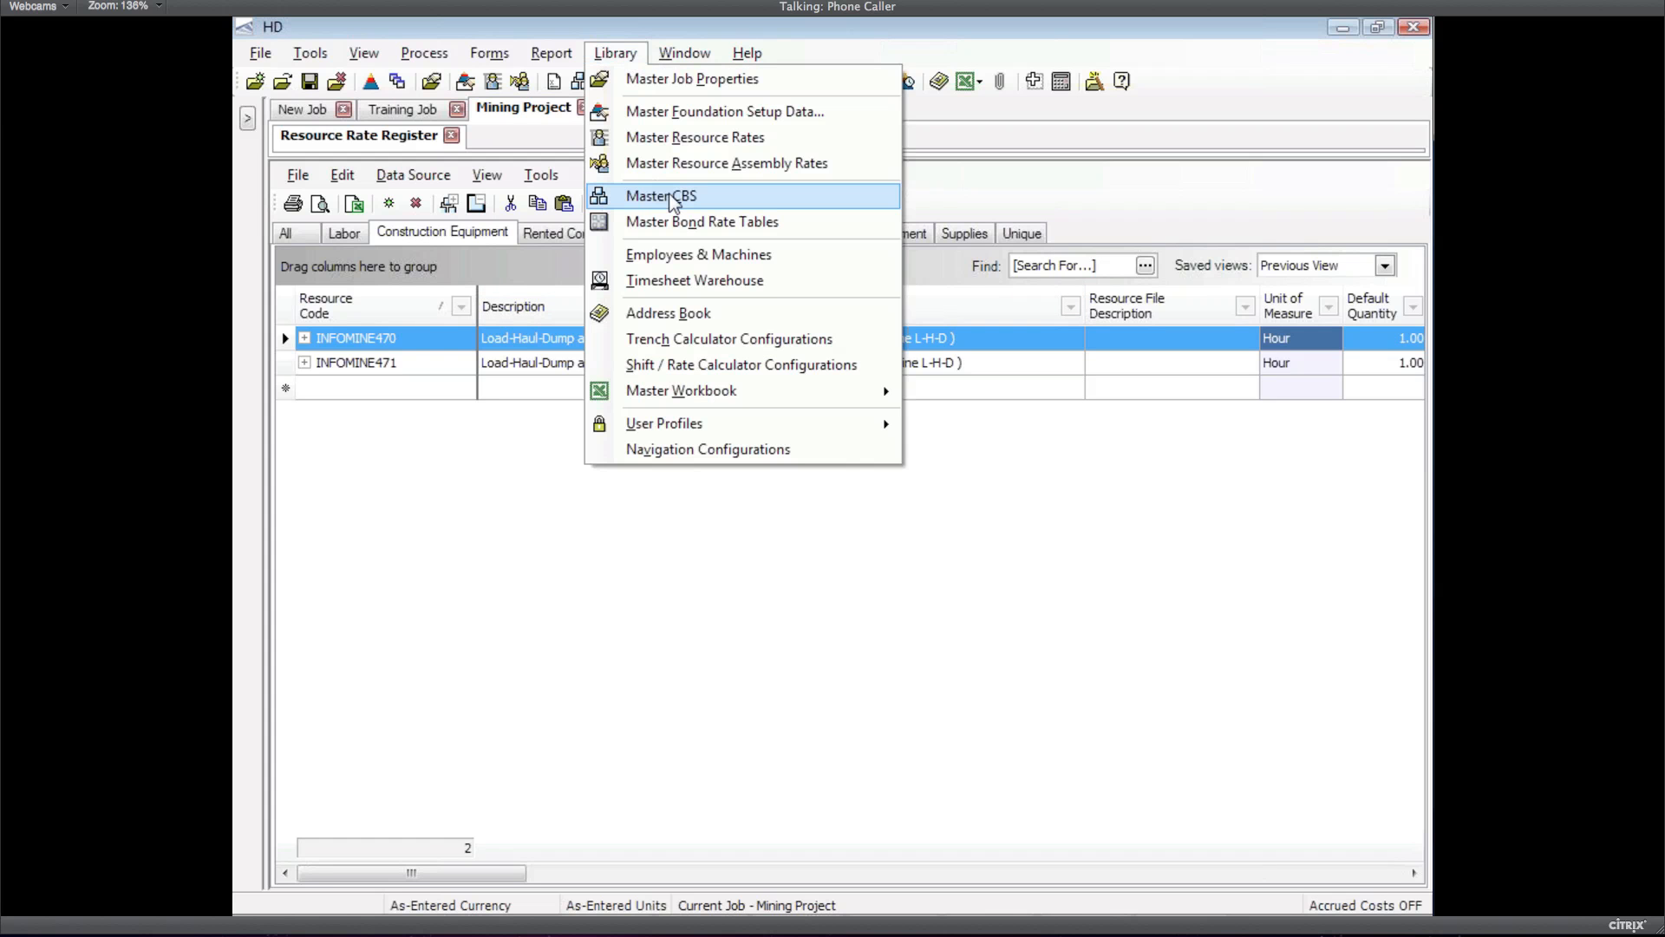
Open the Library's master CBS Register and select the Price % Add-On item
click(671, 197)
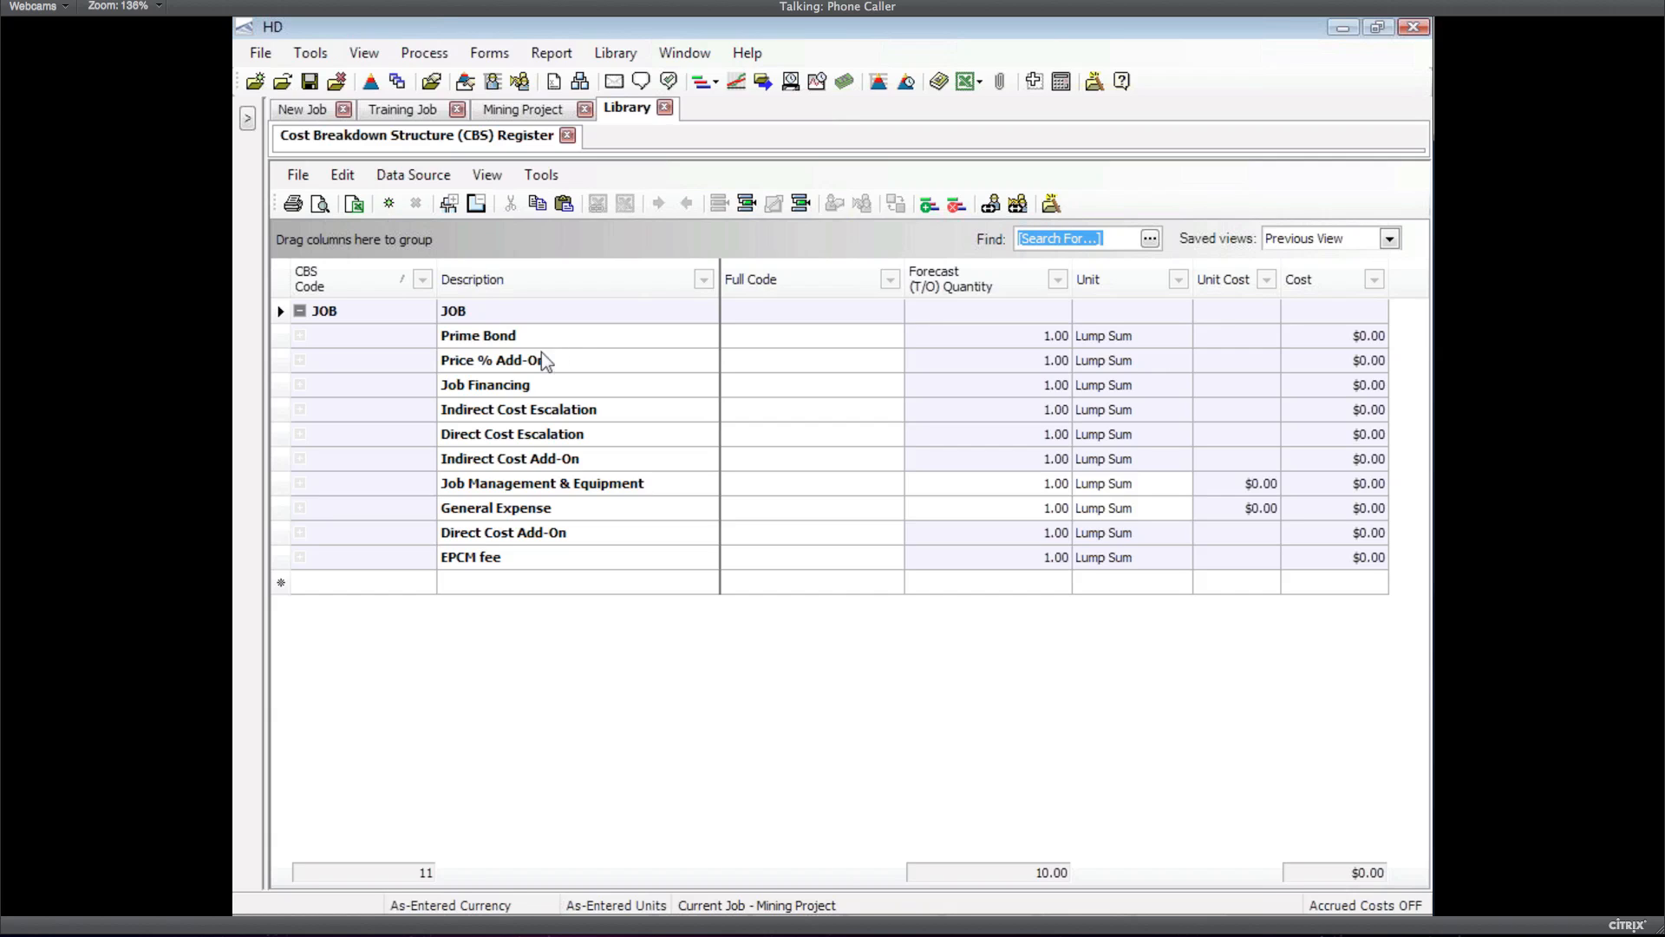
click(490, 363)
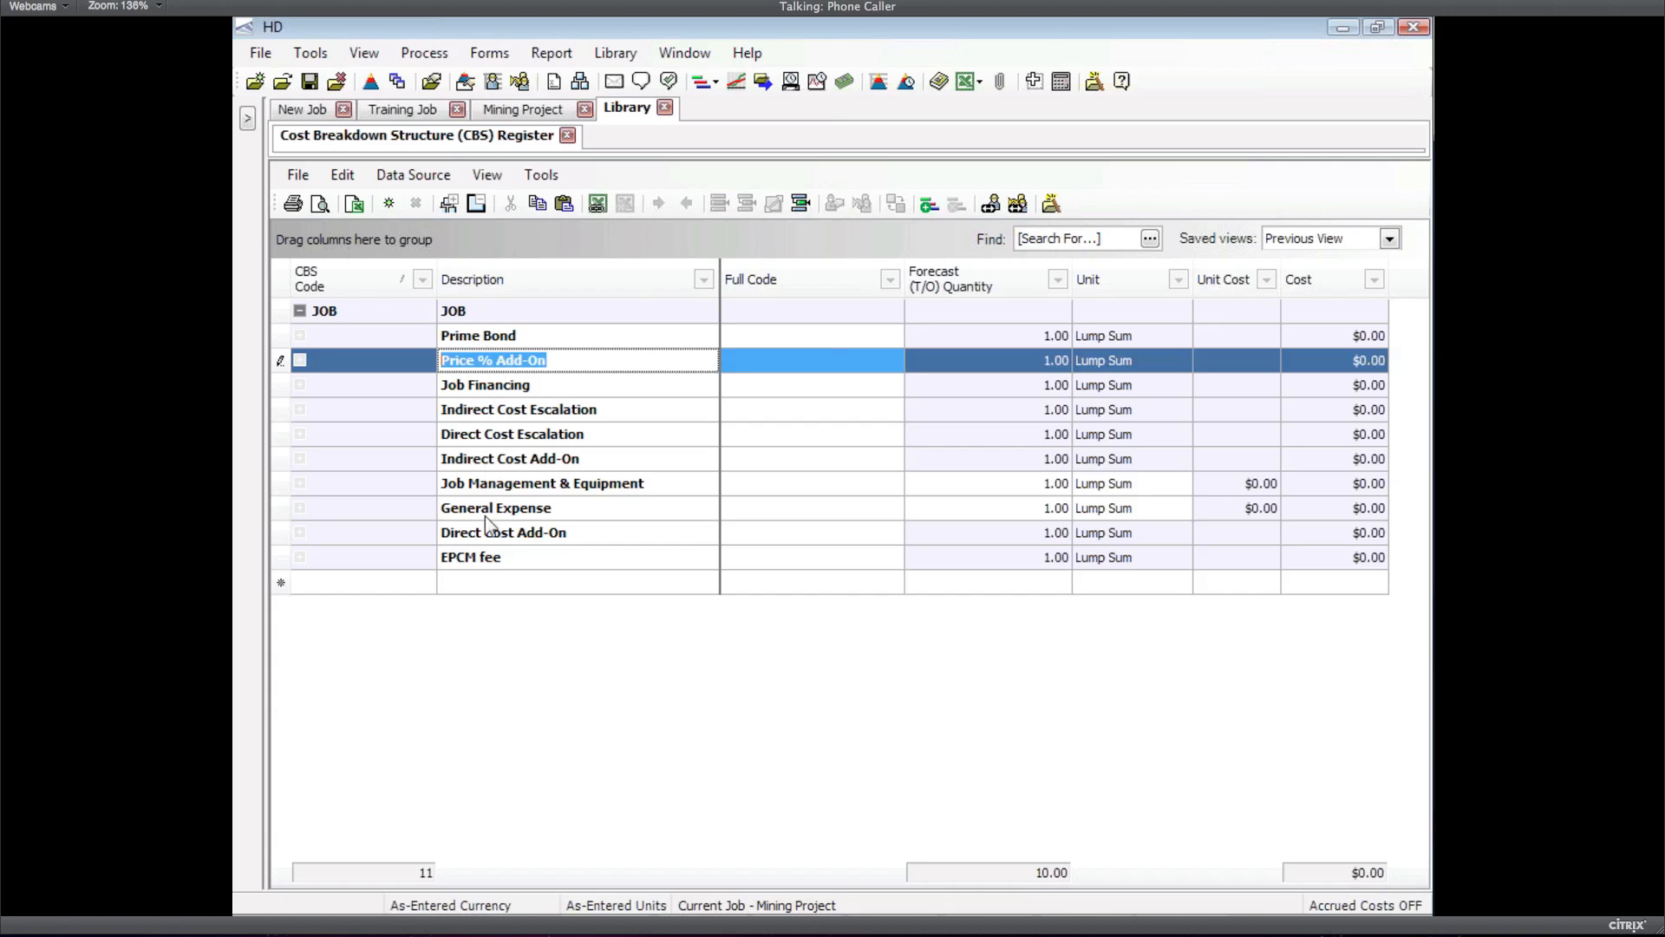
click(347, 177)
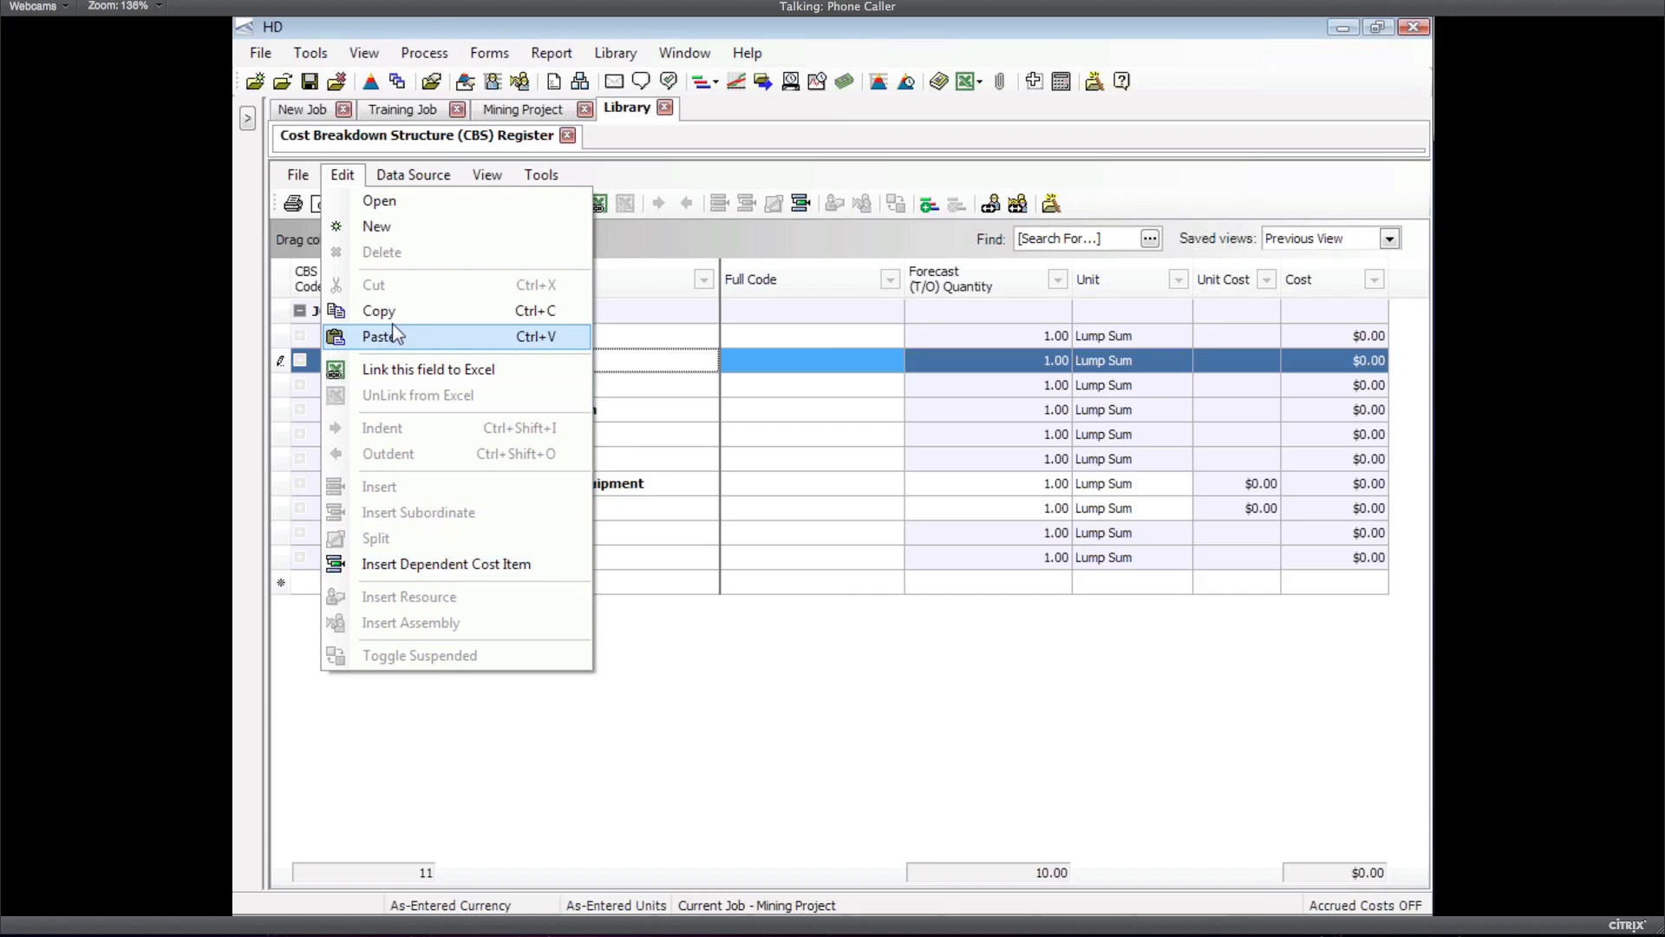
click(347, 180)
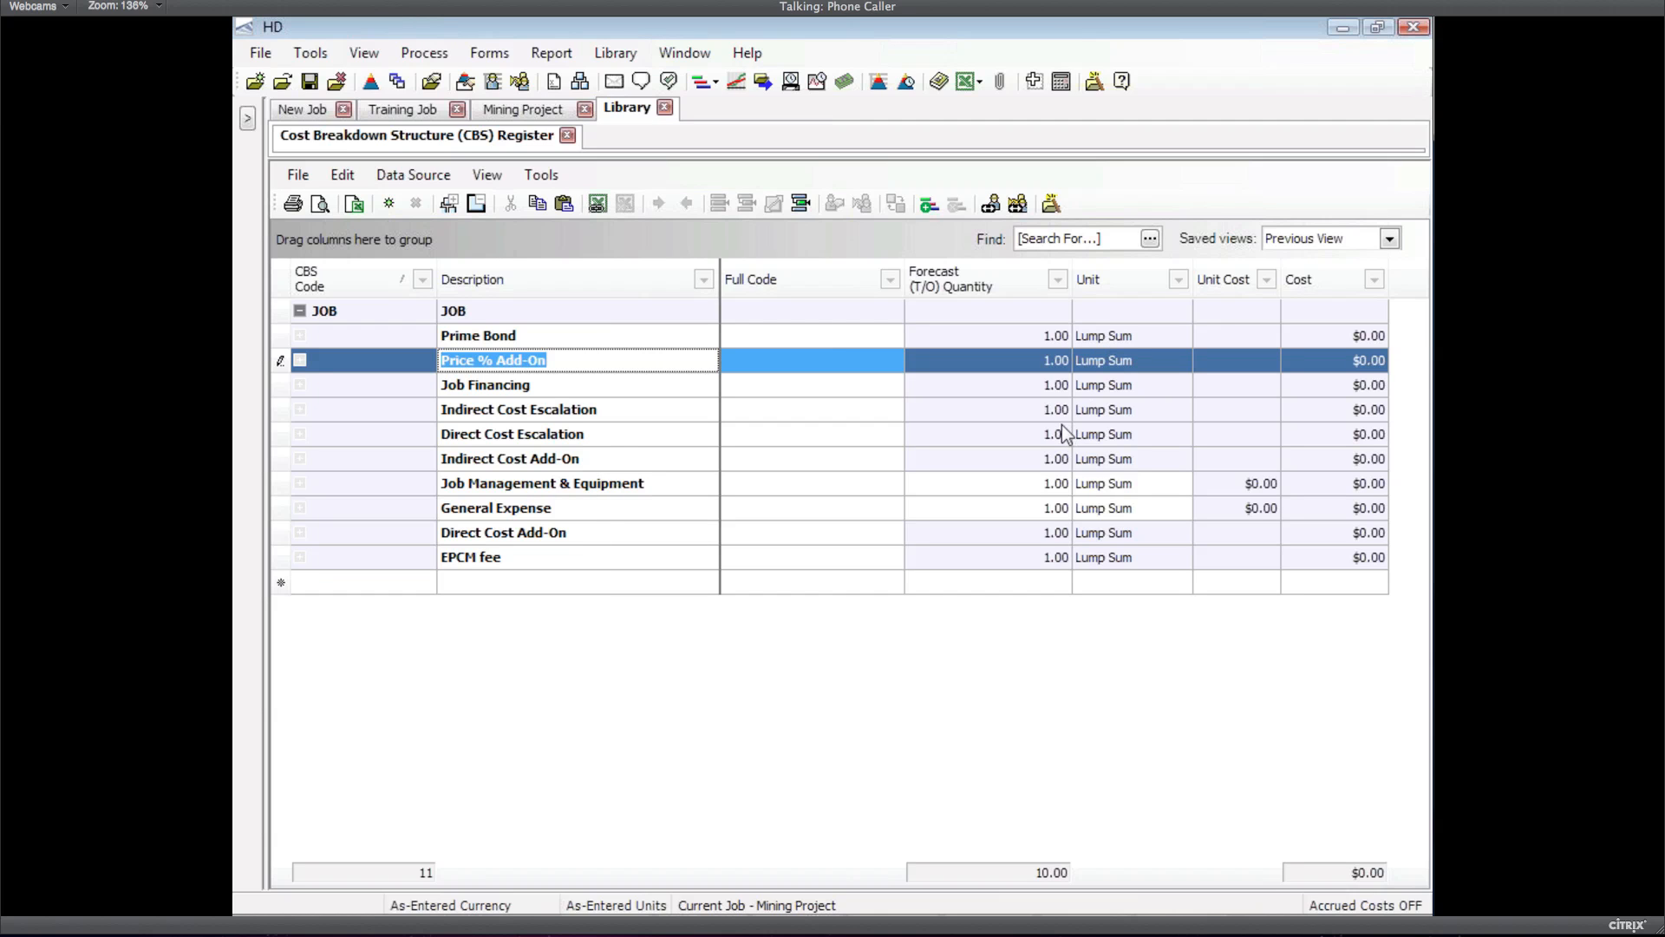
Add a best-fitted Auto-Include column beside Description in the master CBS grid
right_click(808, 274)
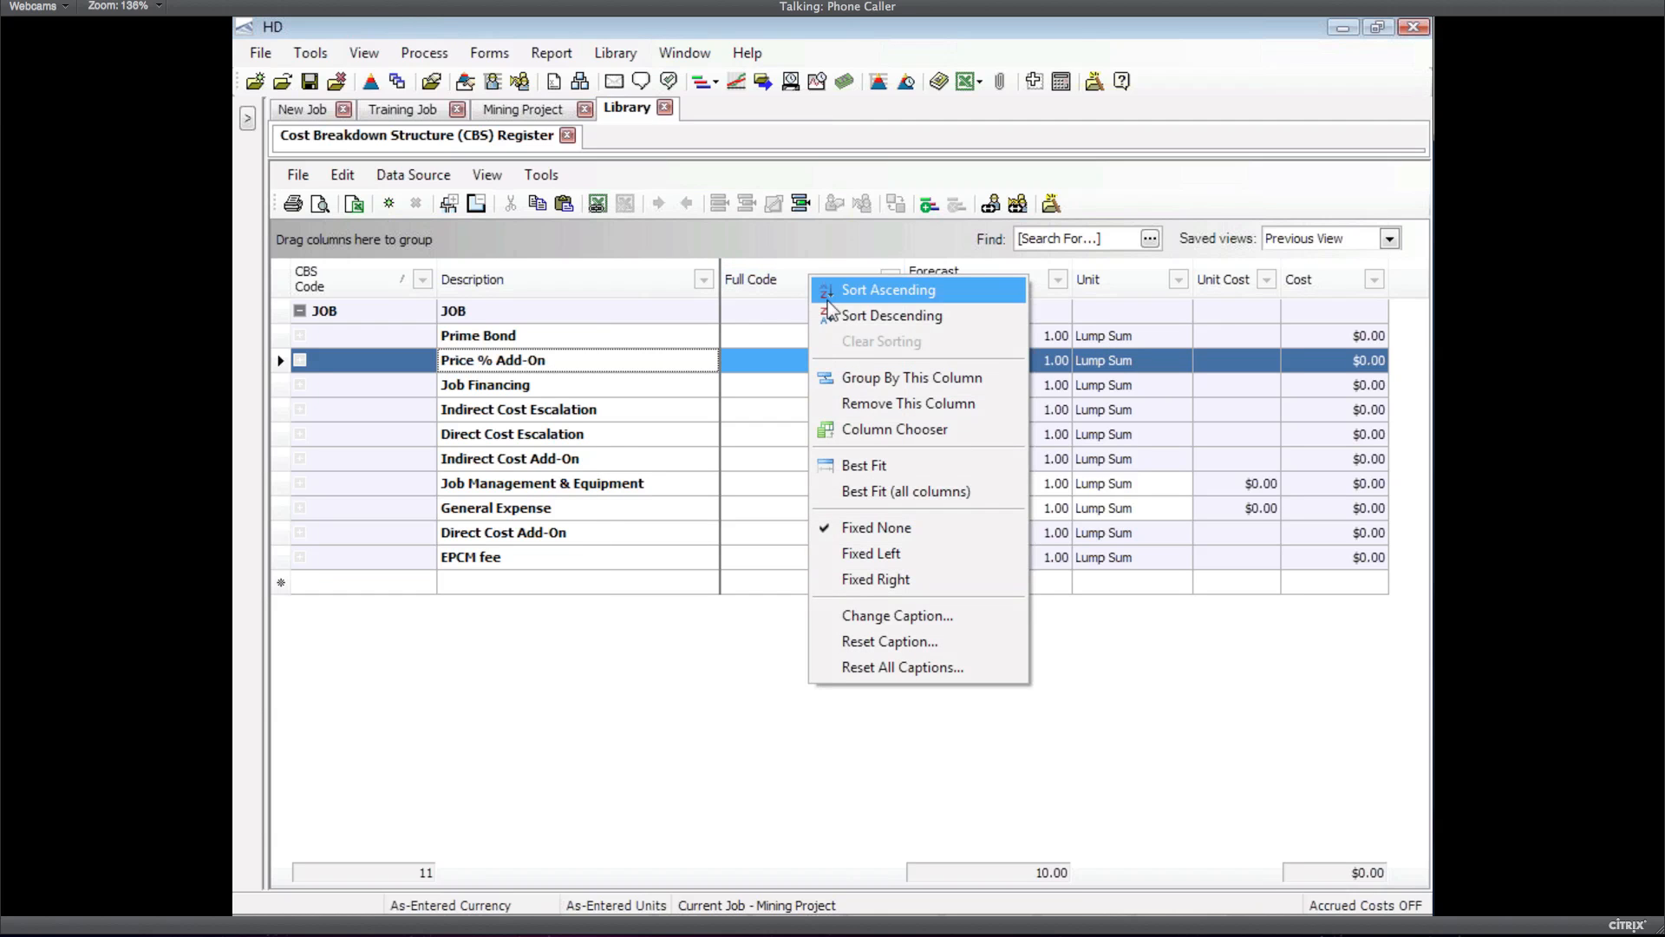
click(881, 432)
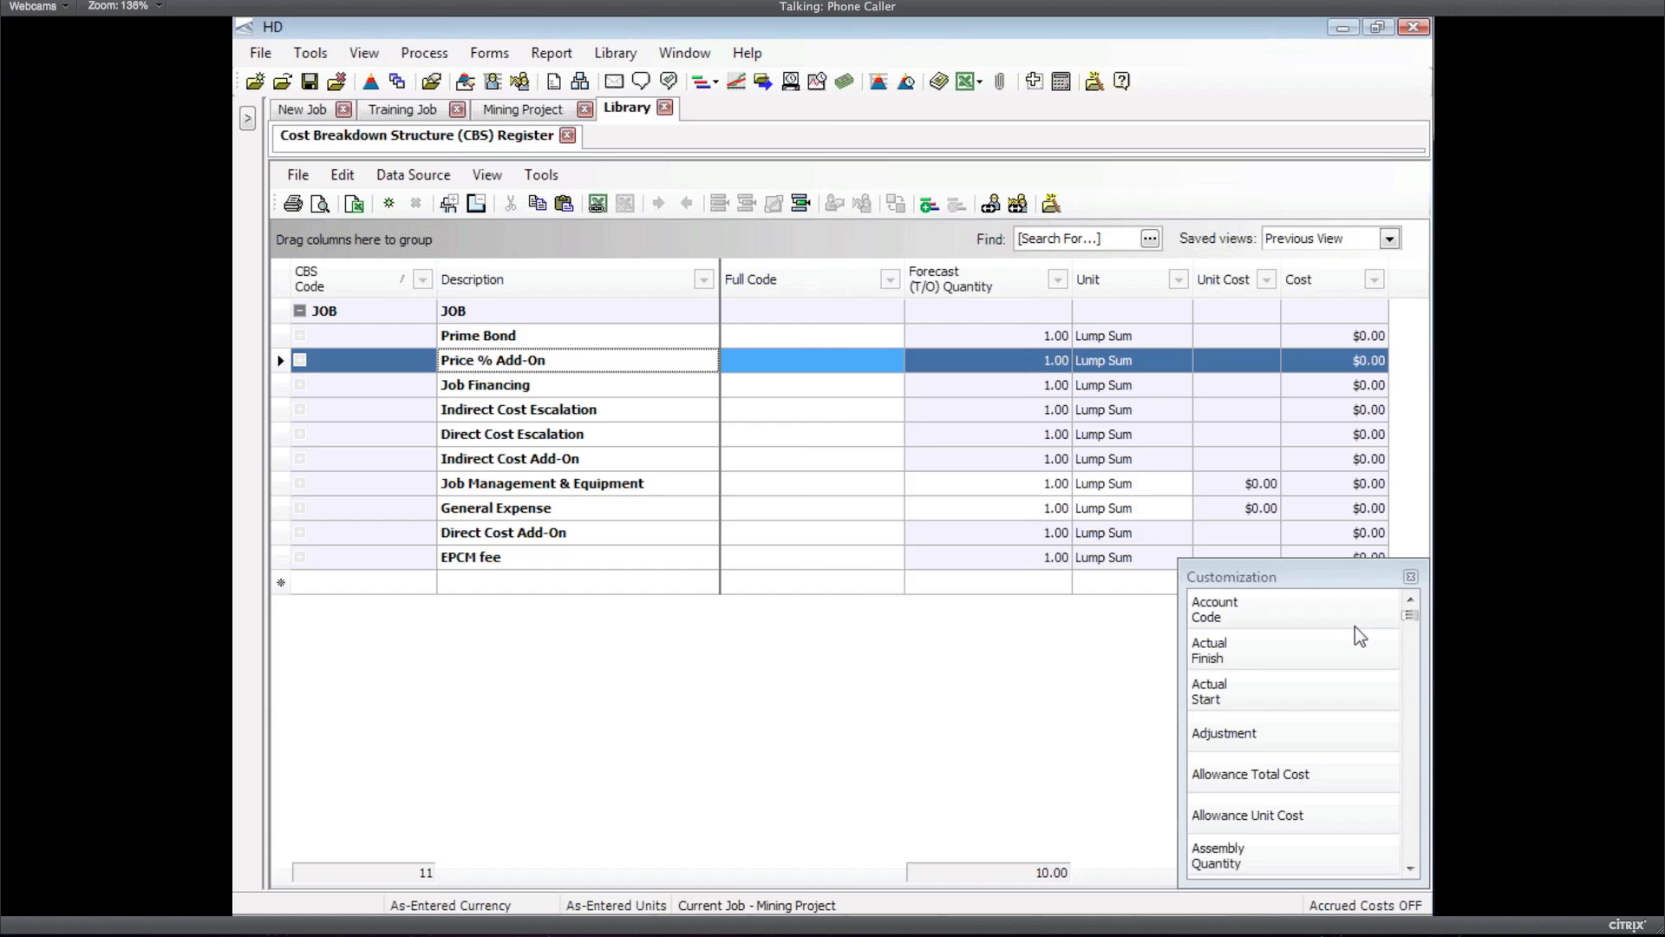
click(1409, 789)
drag(1231, 610, 775, 278)
double_click(803, 288)
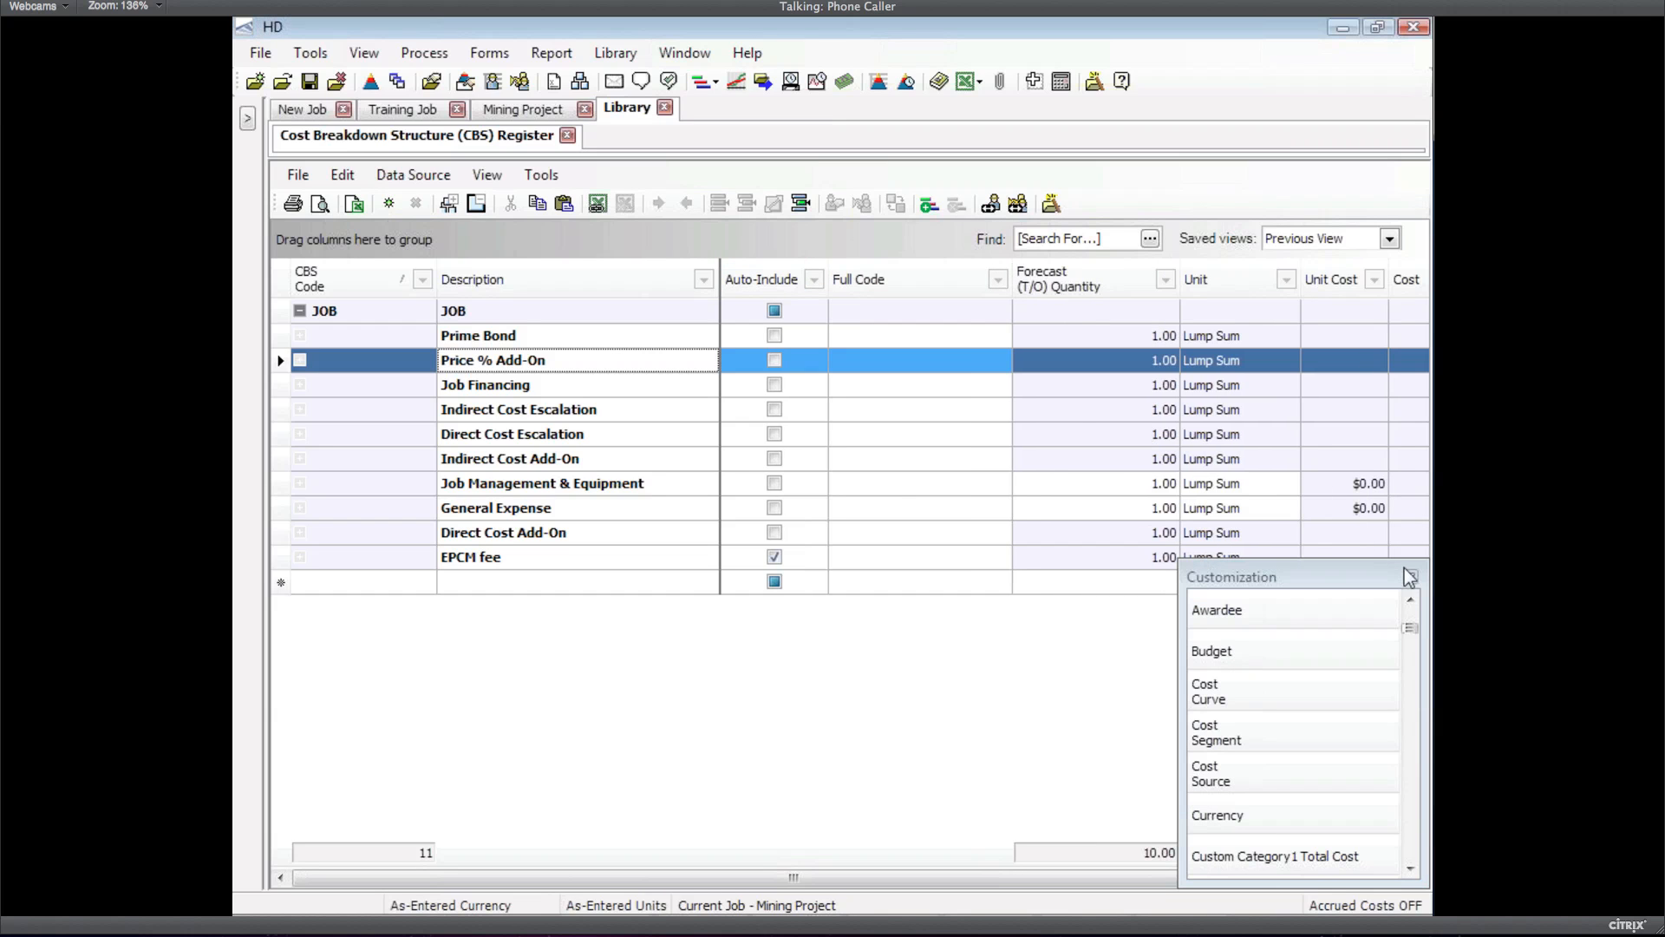
click(1412, 577)
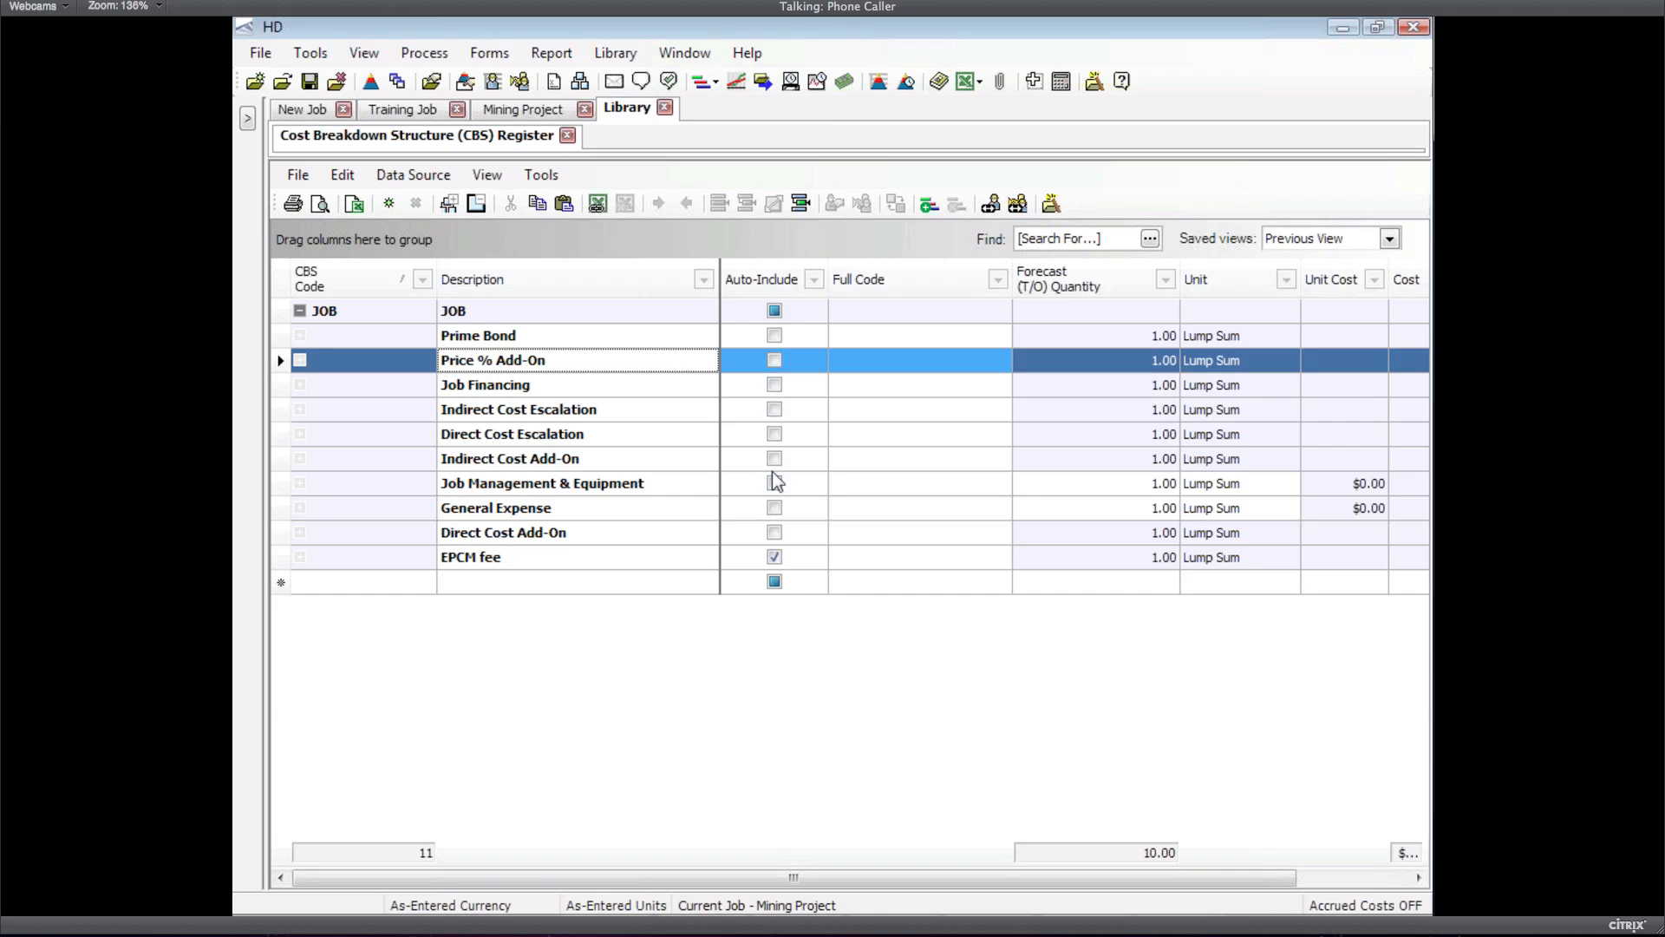
Create a folder-only new job with the code 'new job2'
click(262, 54)
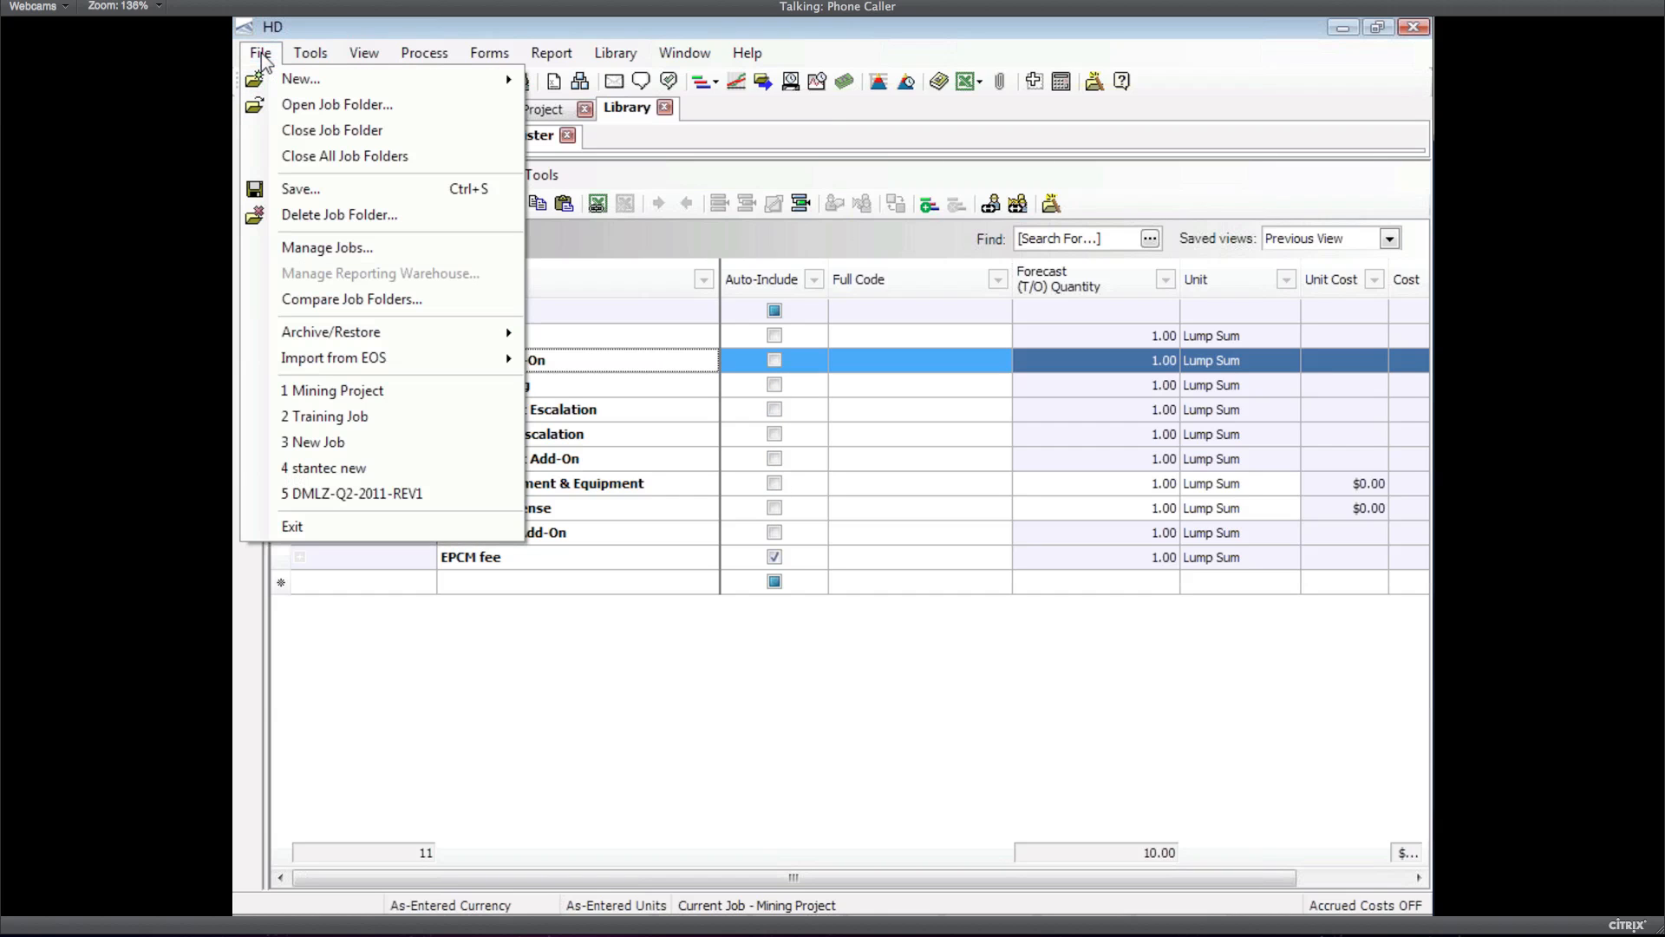
mouse_move(288, 82)
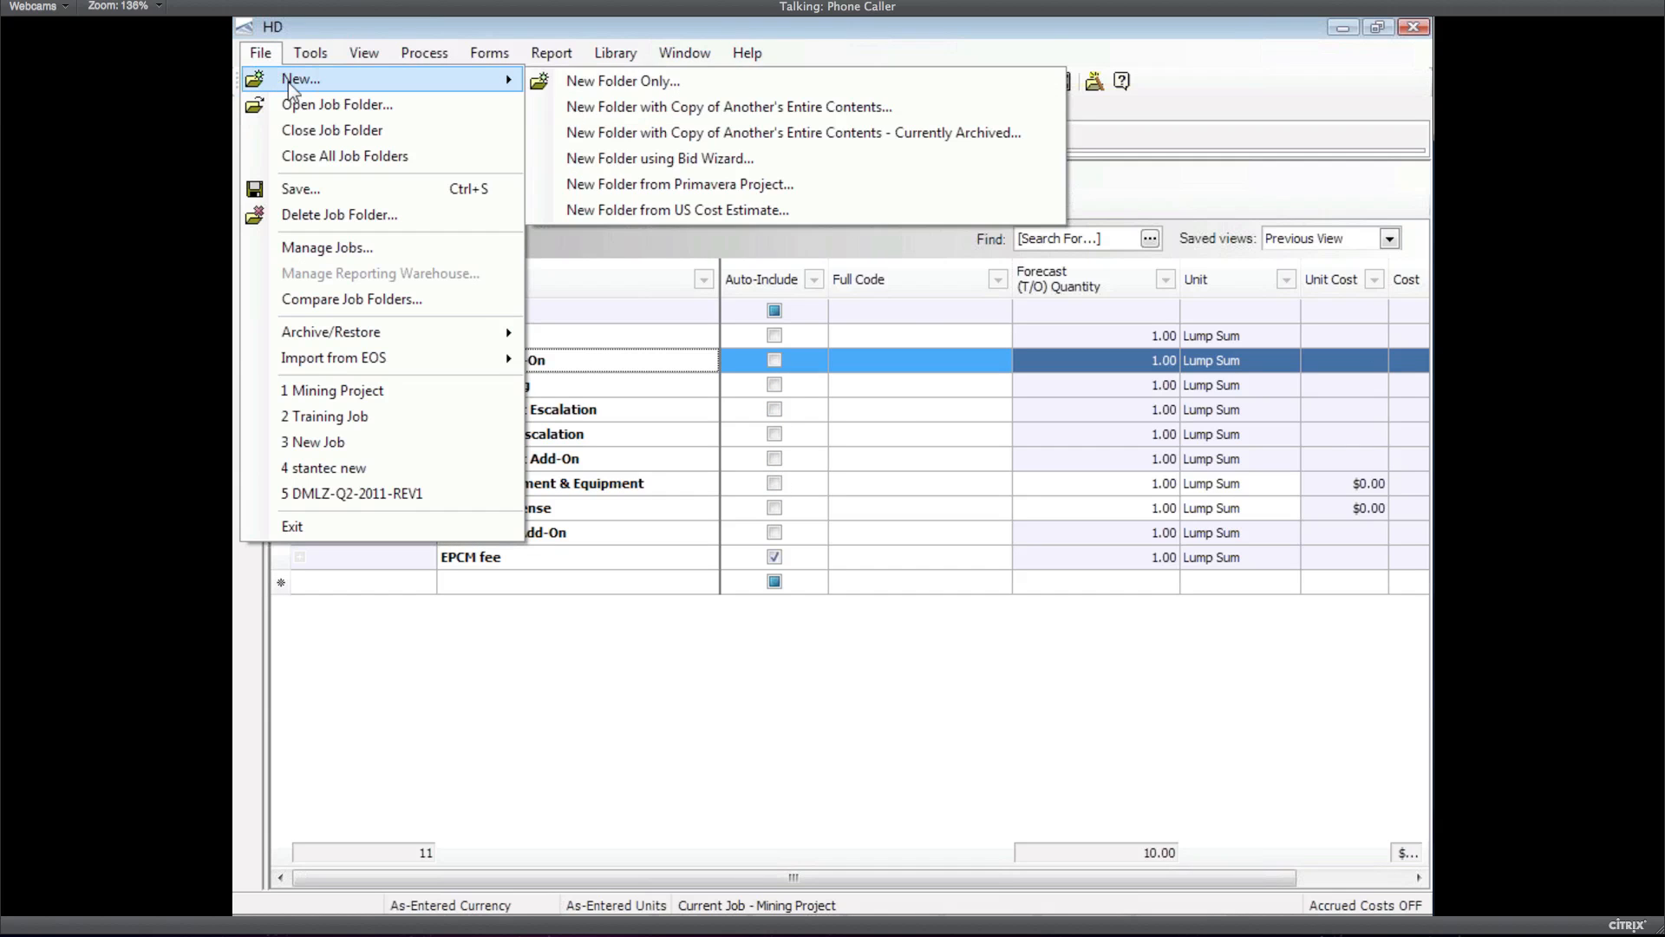
click(625, 130)
text(new job)
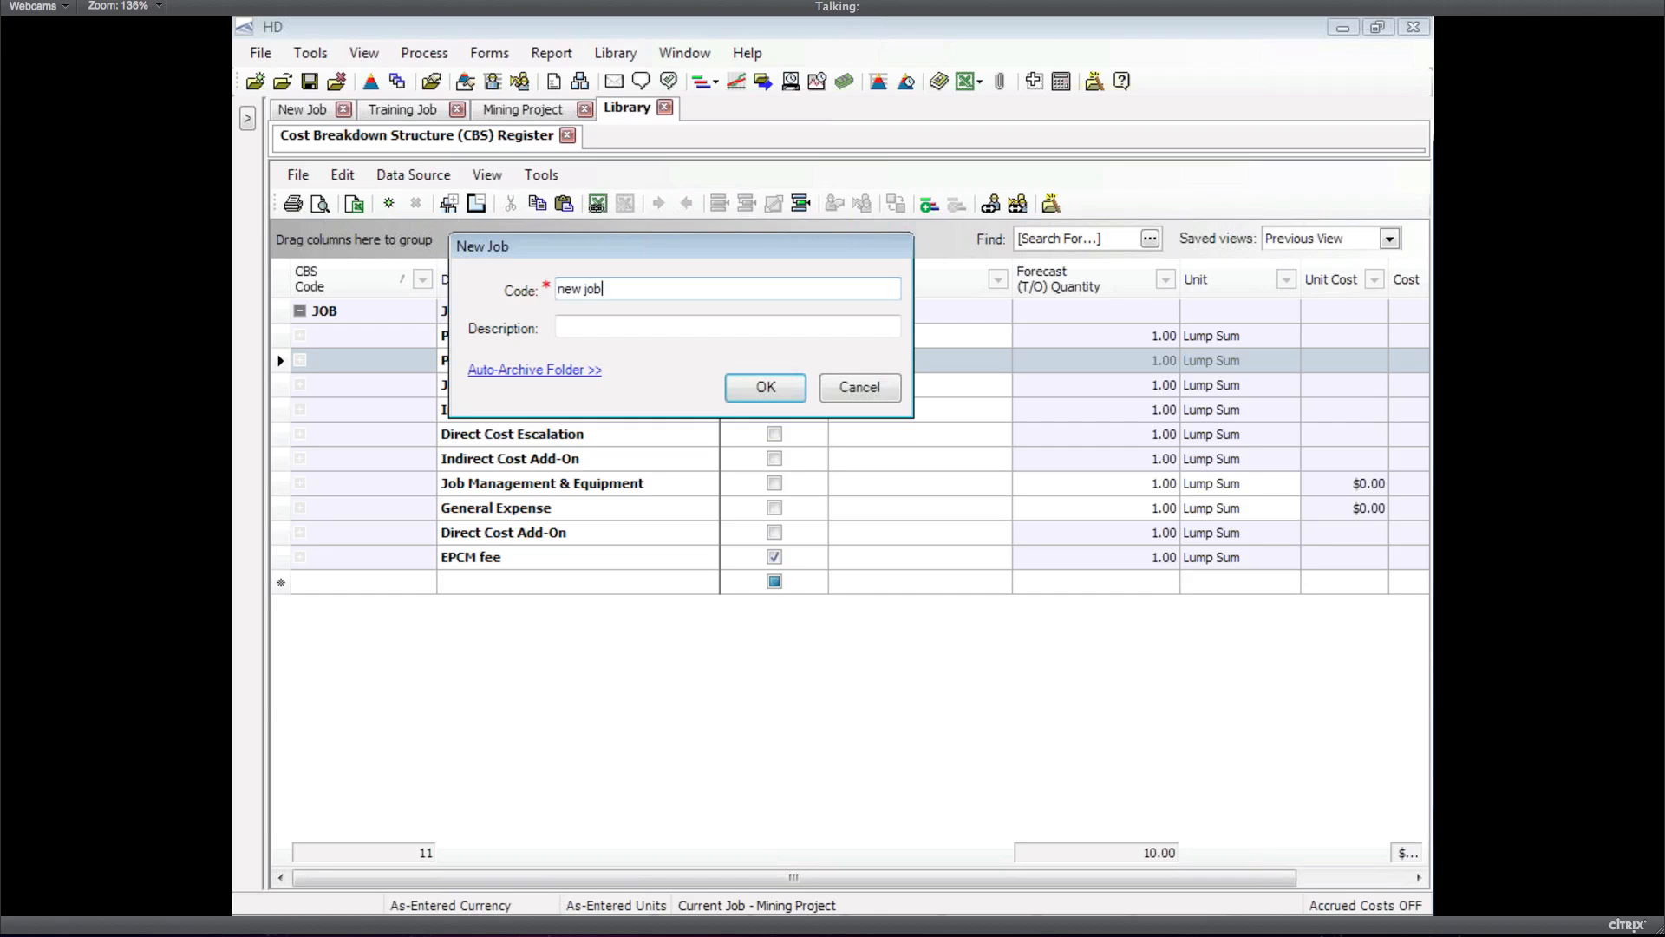
text(2)
key(Tab)
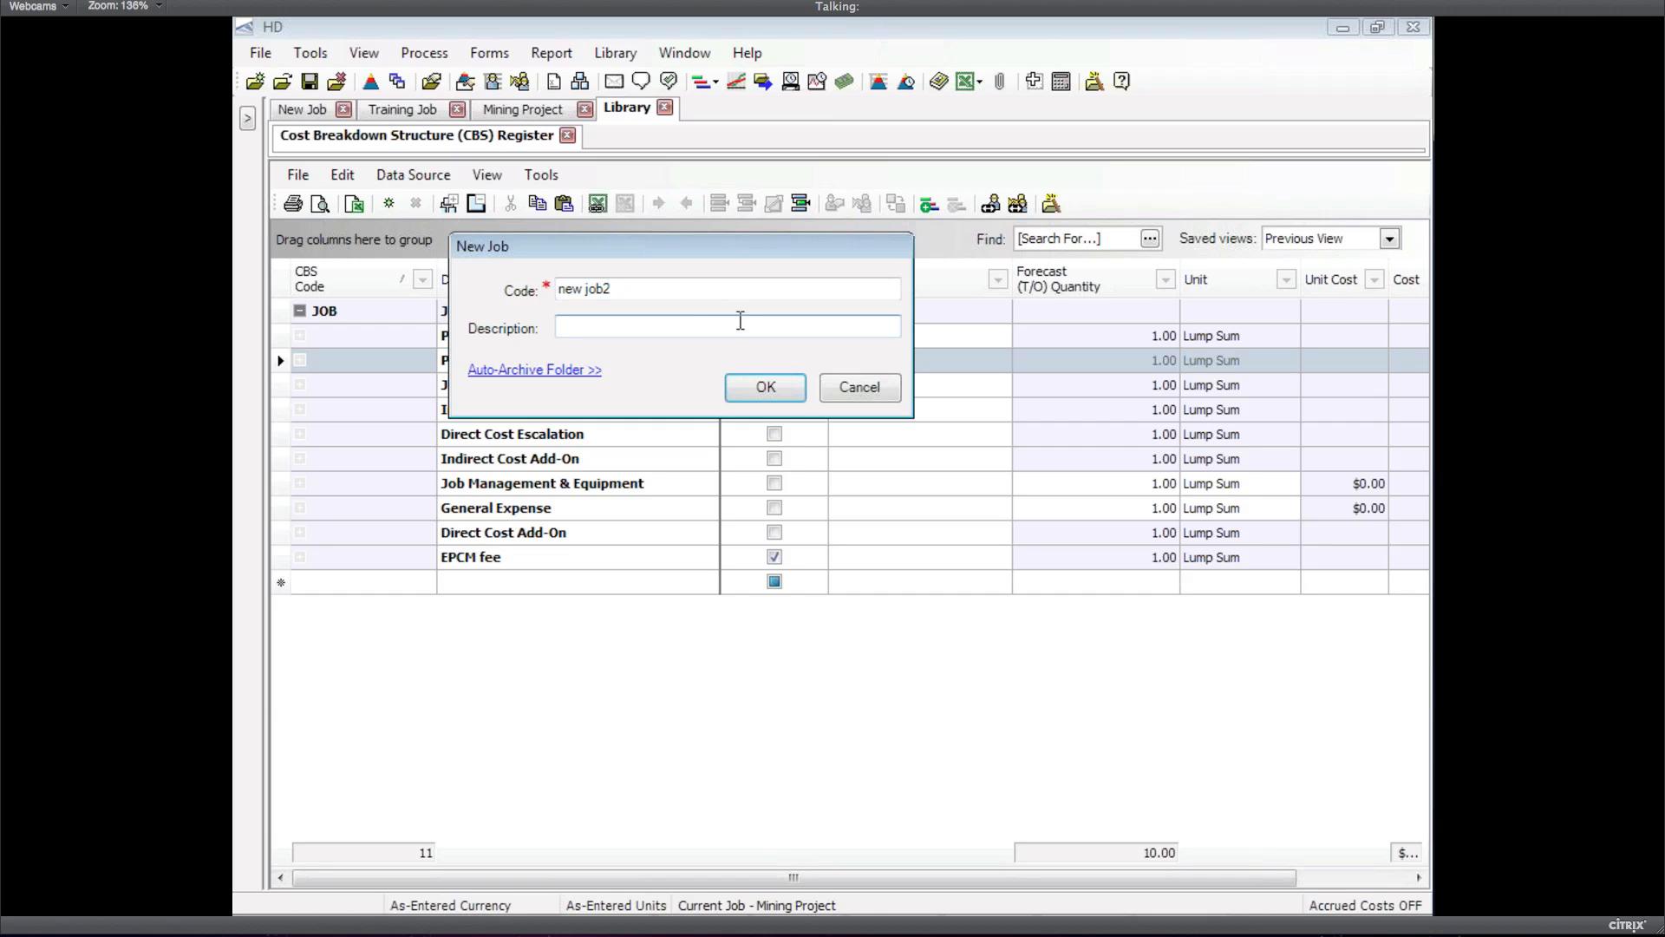
click(754, 391)
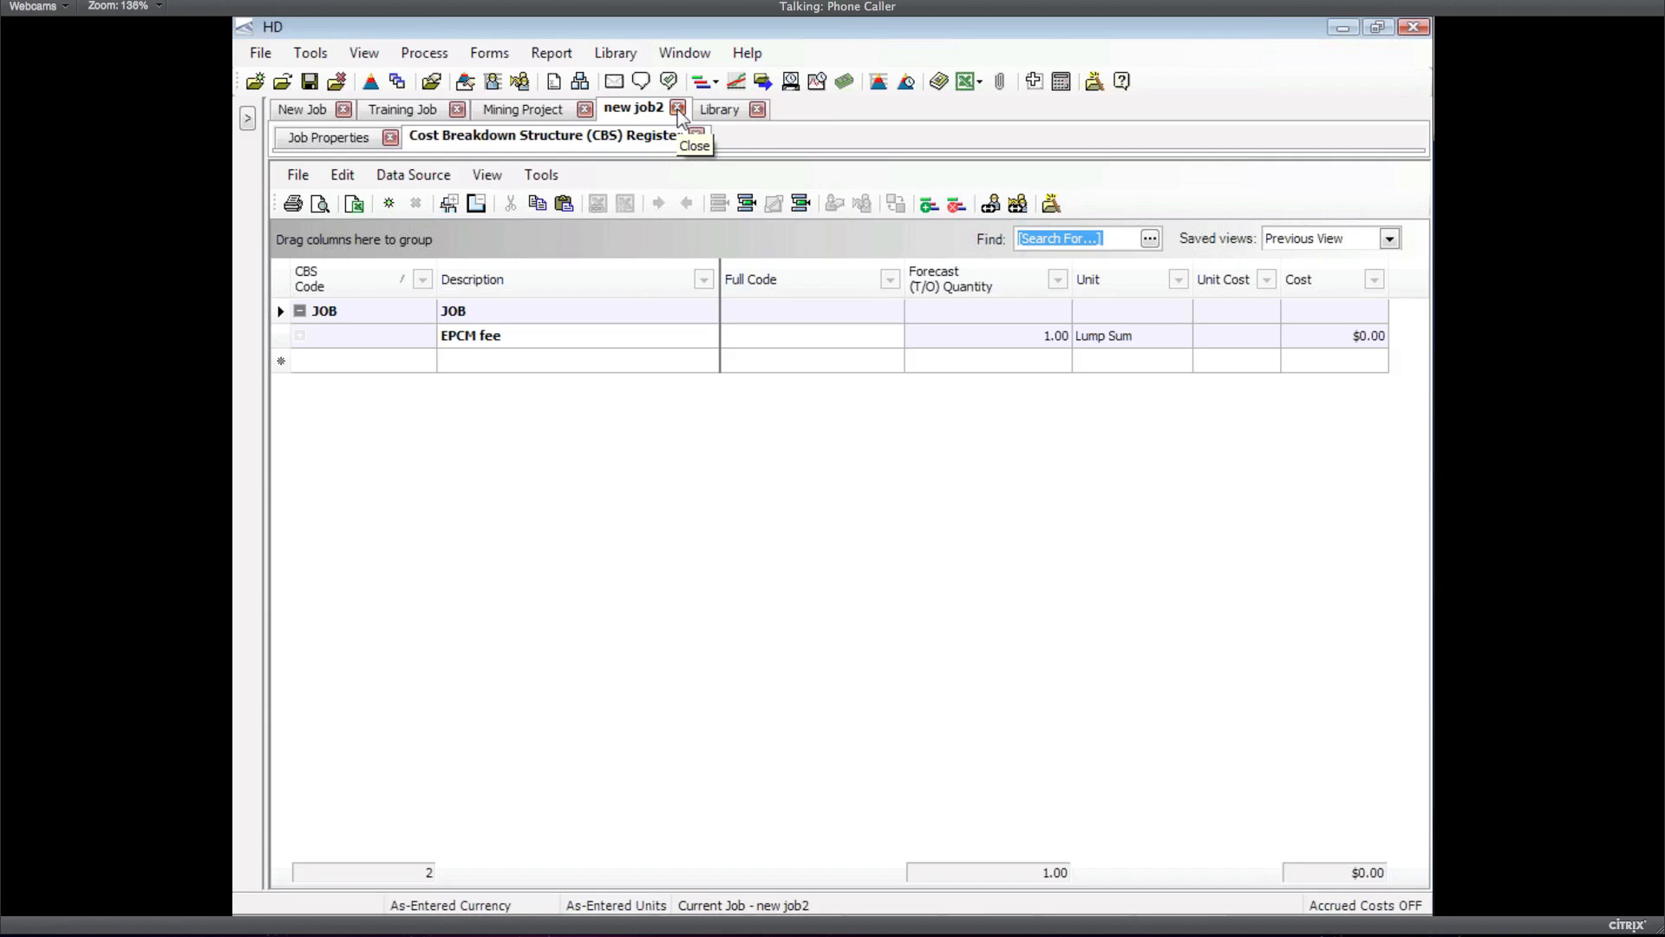
key(alt)
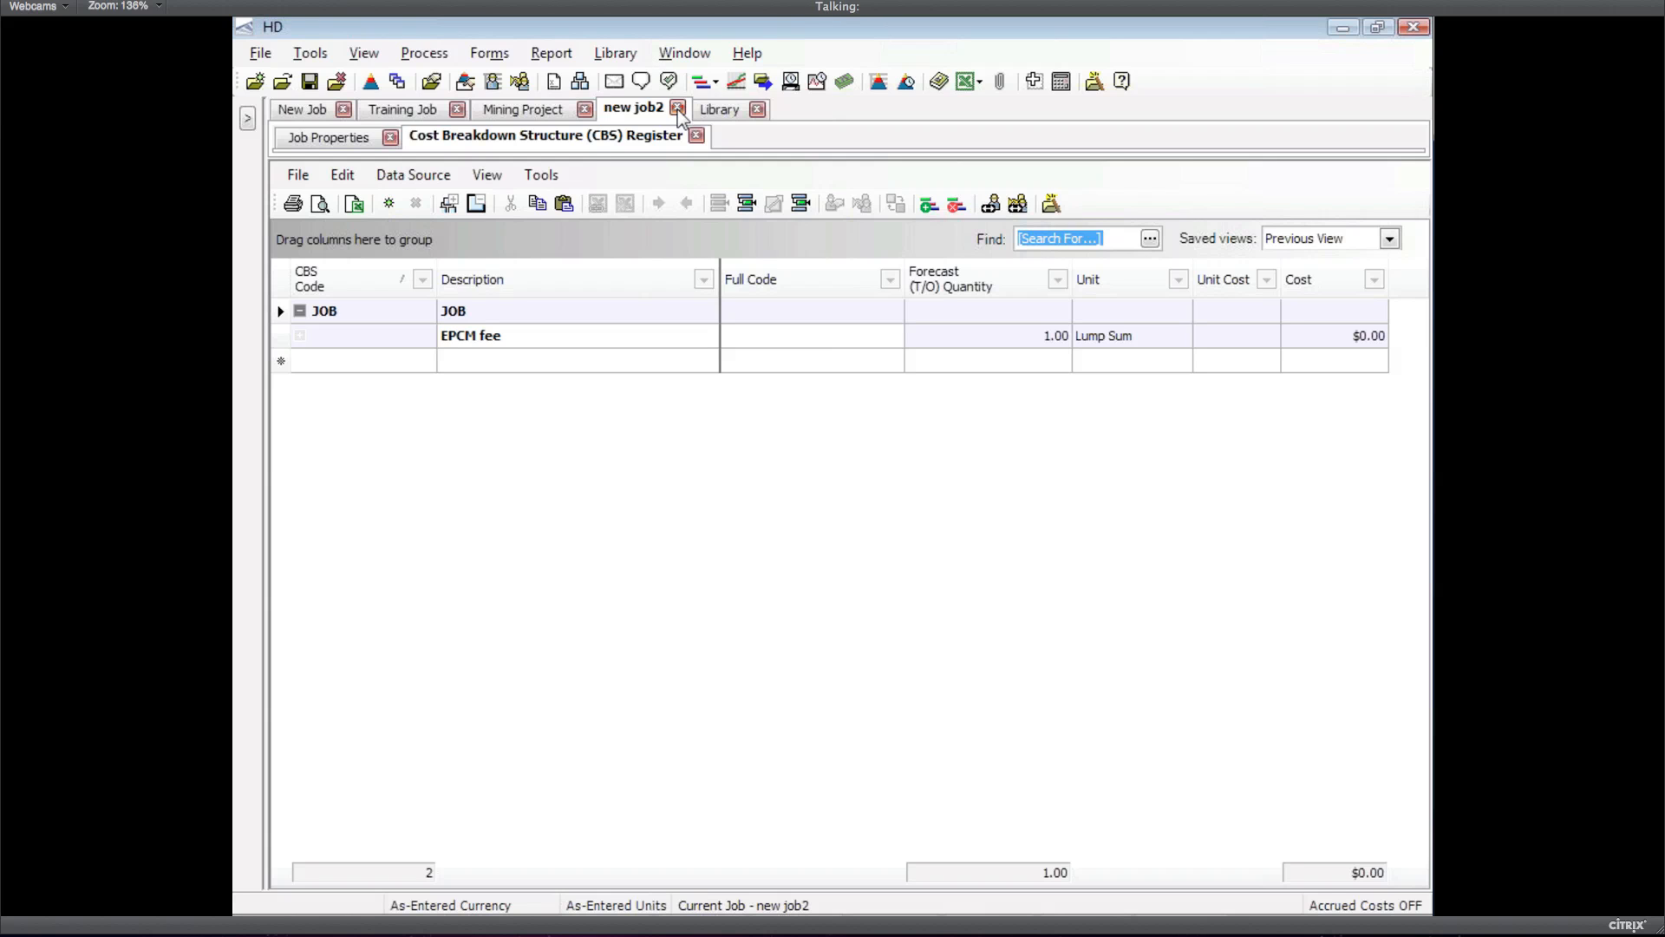
key(alt+Tab)
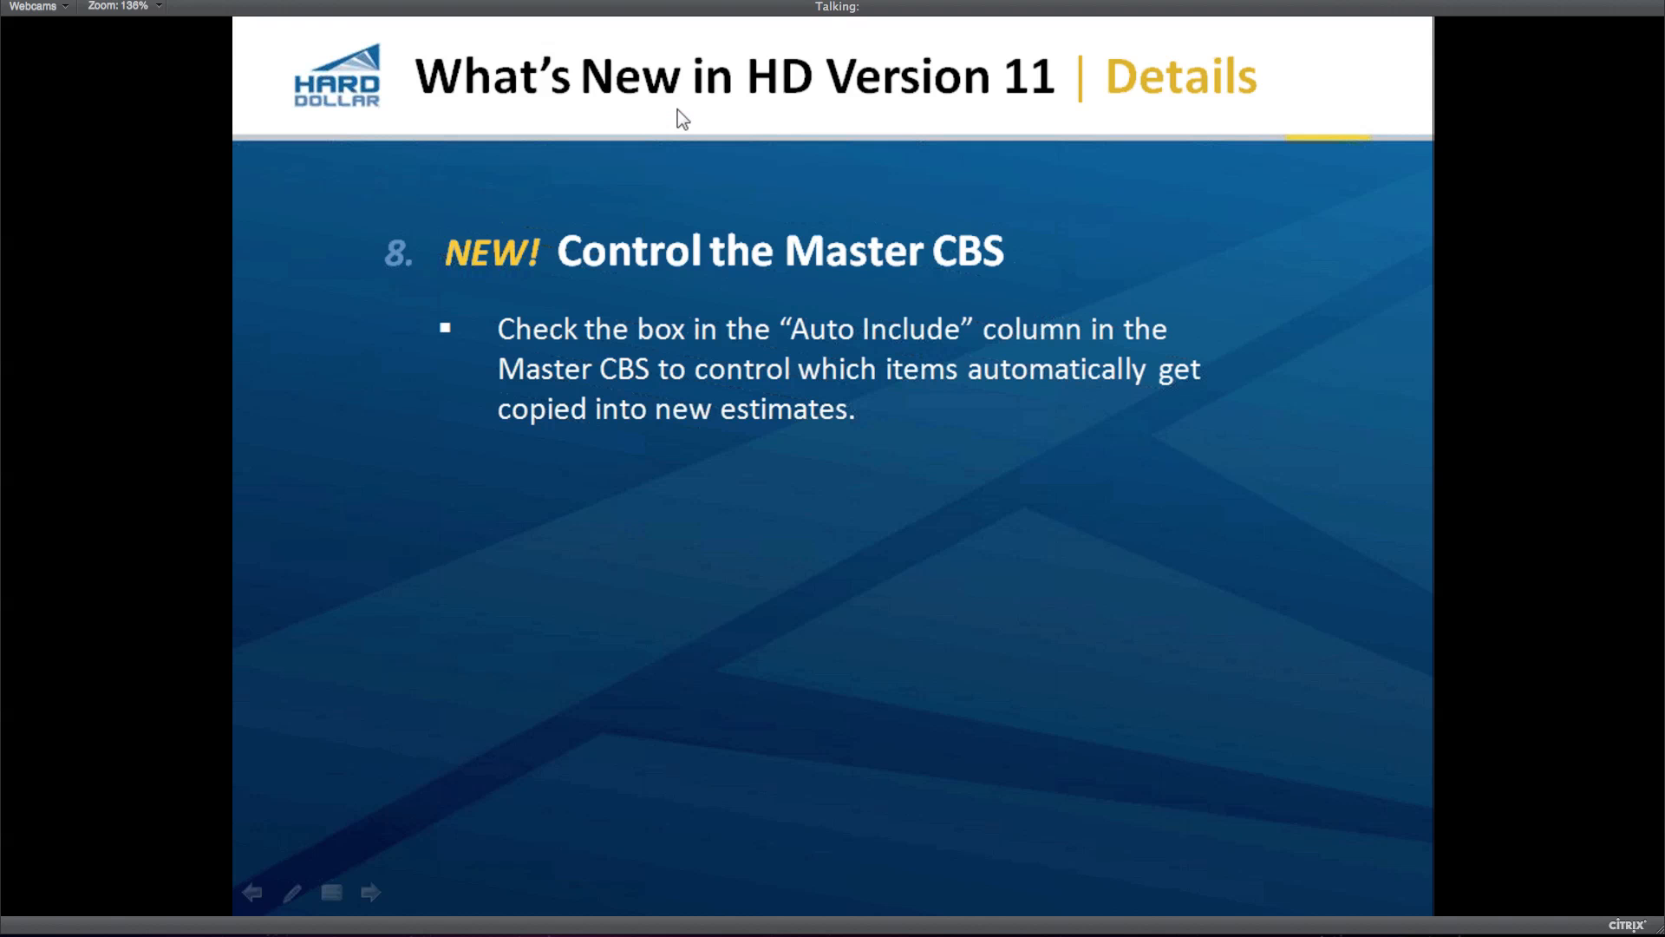
click(873, 517)
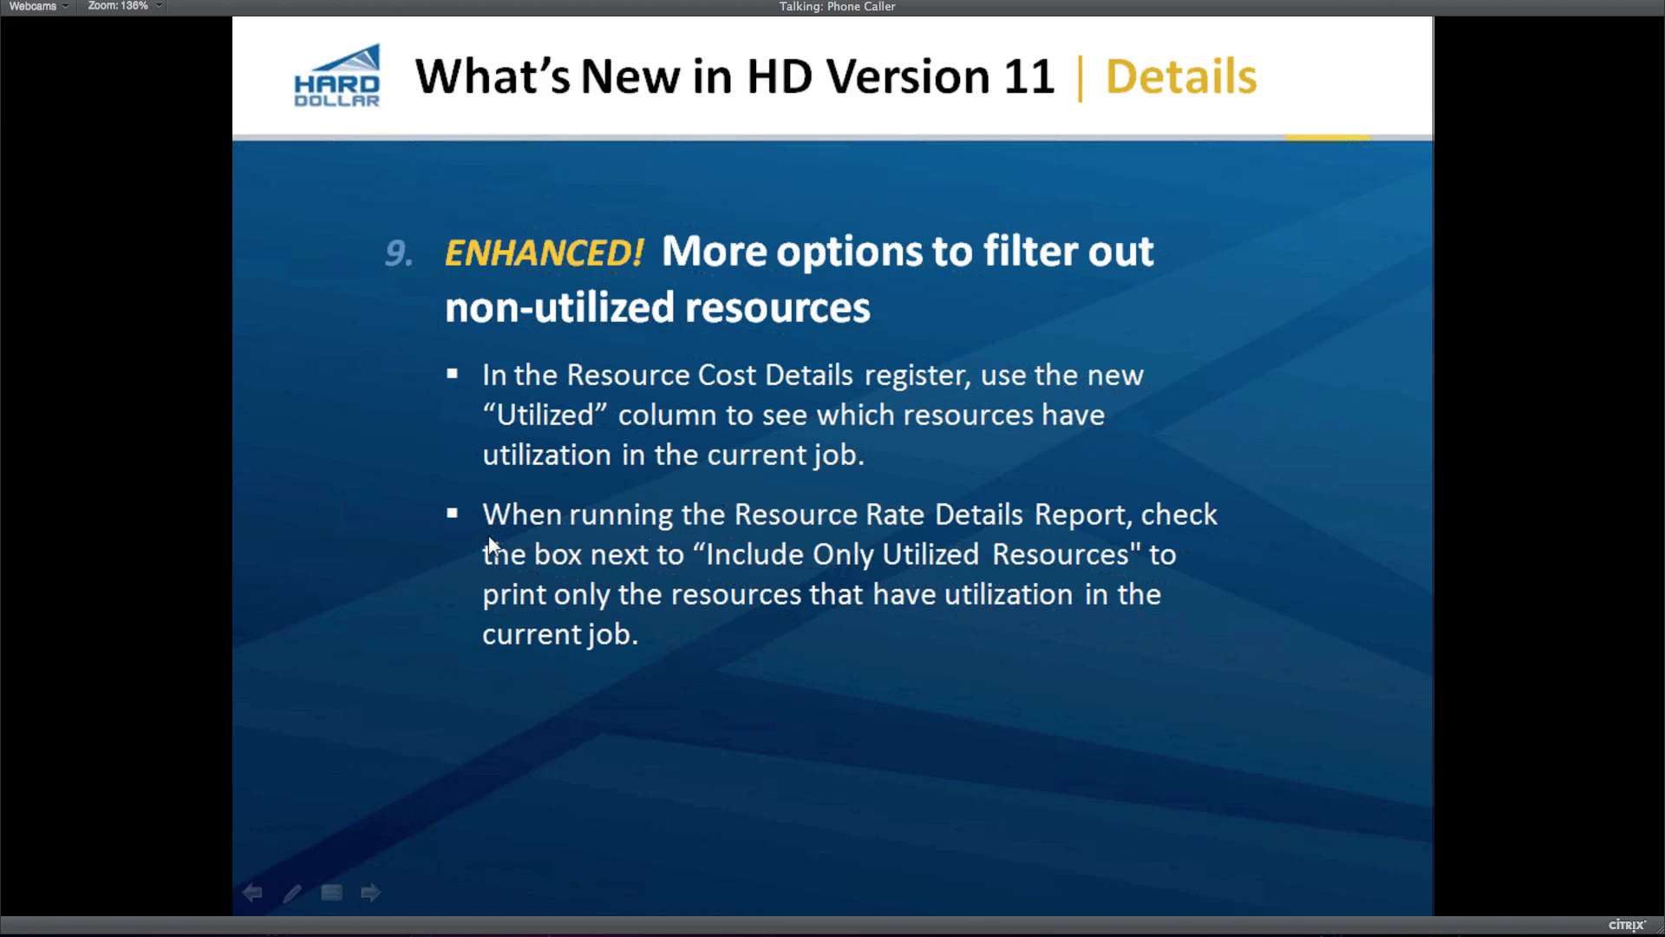
key(alt+Tab)
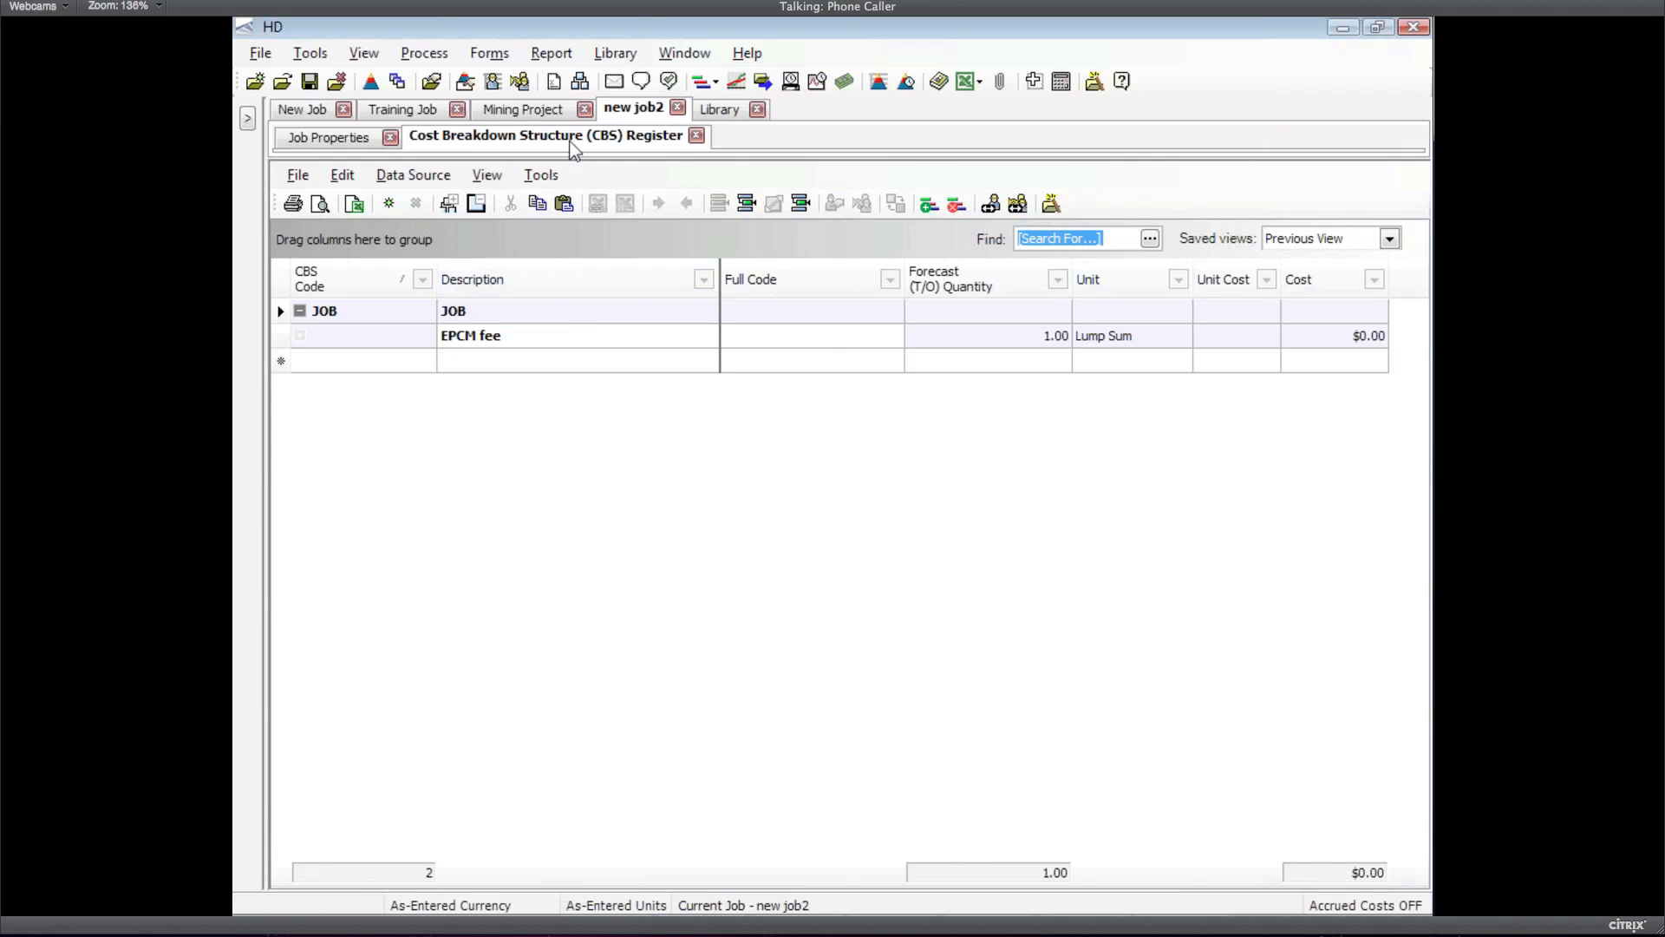
Close new job2 and switch to Training Job, opening its CBS Register
click(697, 137)
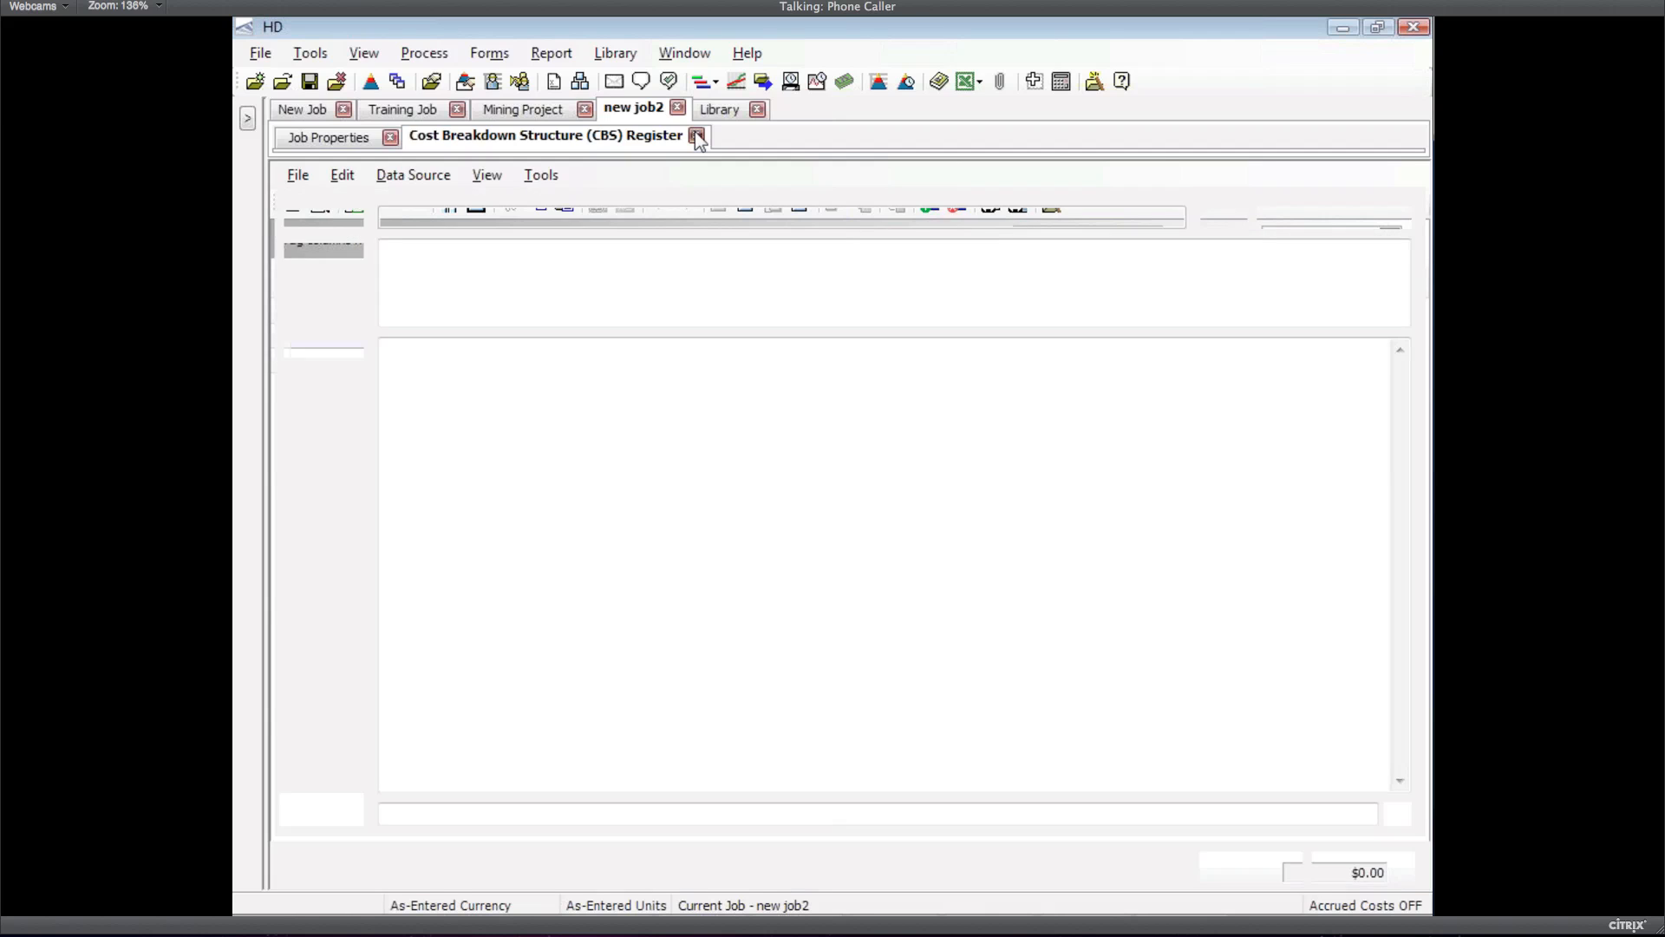
click(677, 108)
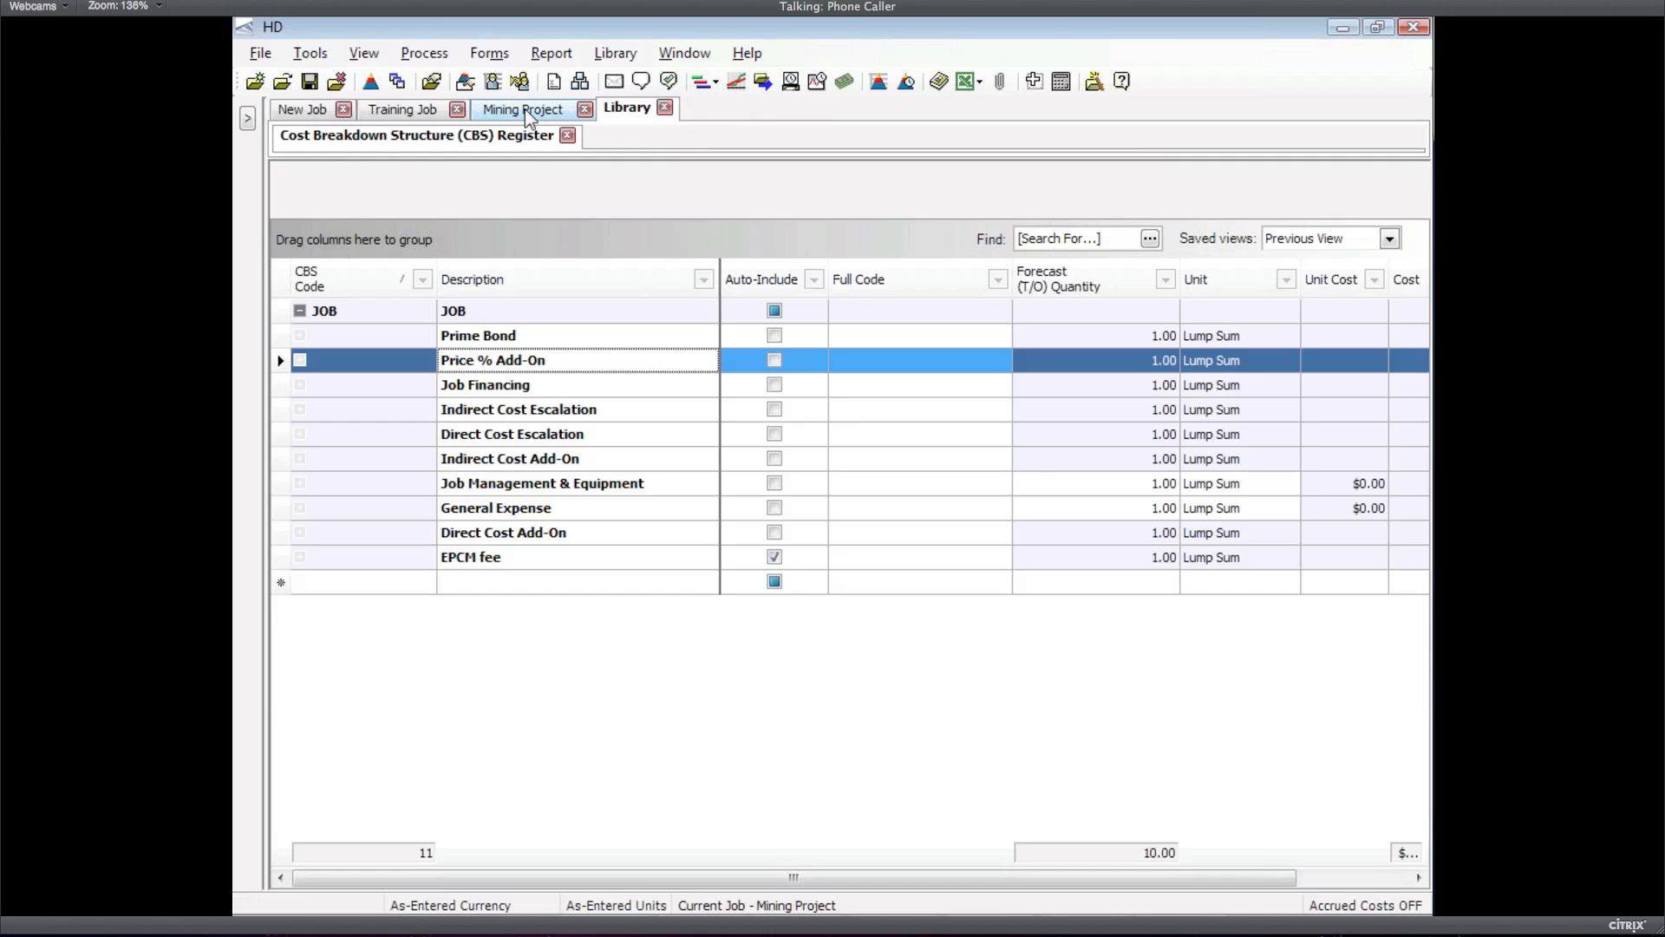
click(397, 111)
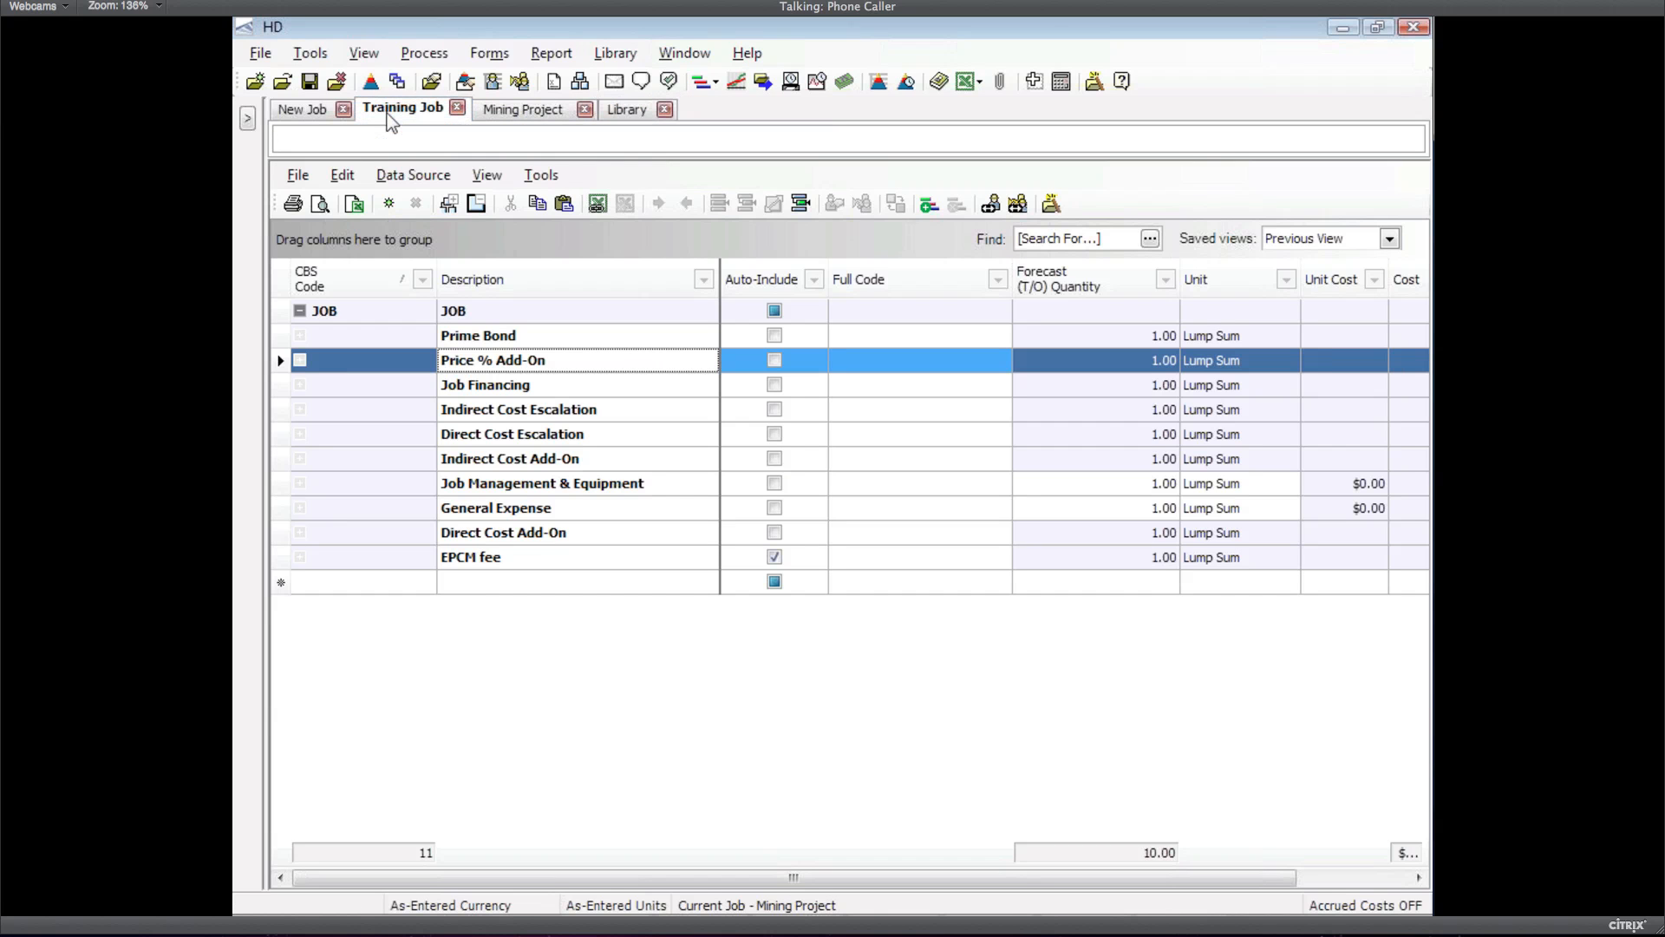
click(579, 80)
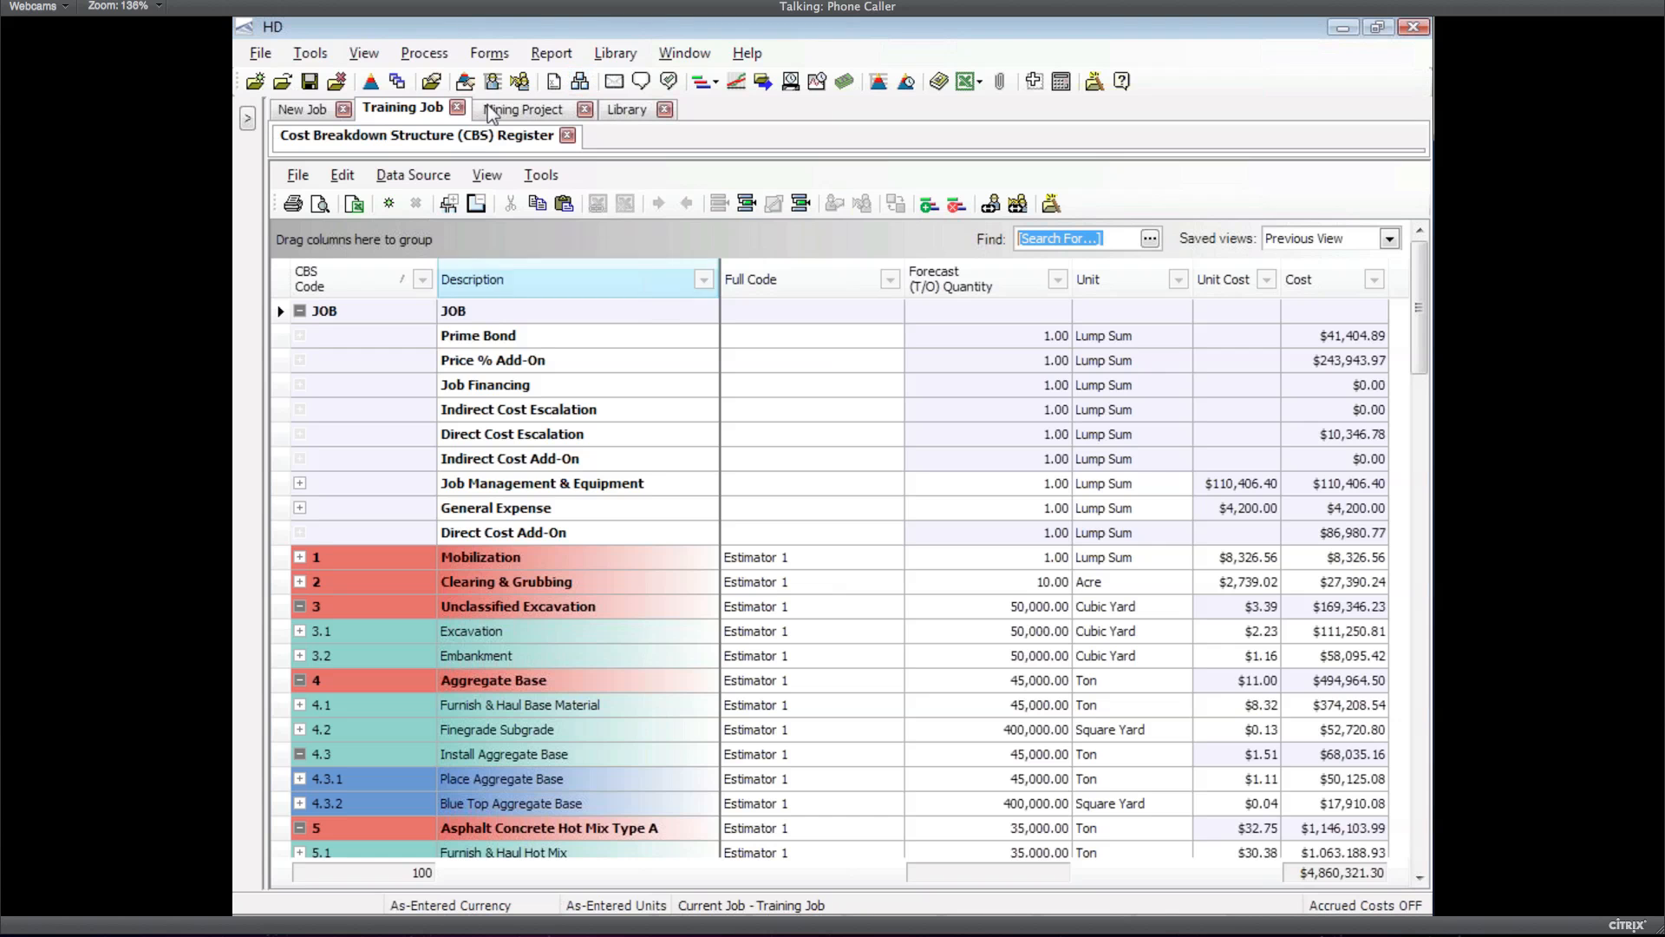
Show Training Job's Resource Rate Register for Construction Equipment with a narrower Description column
click(489, 53)
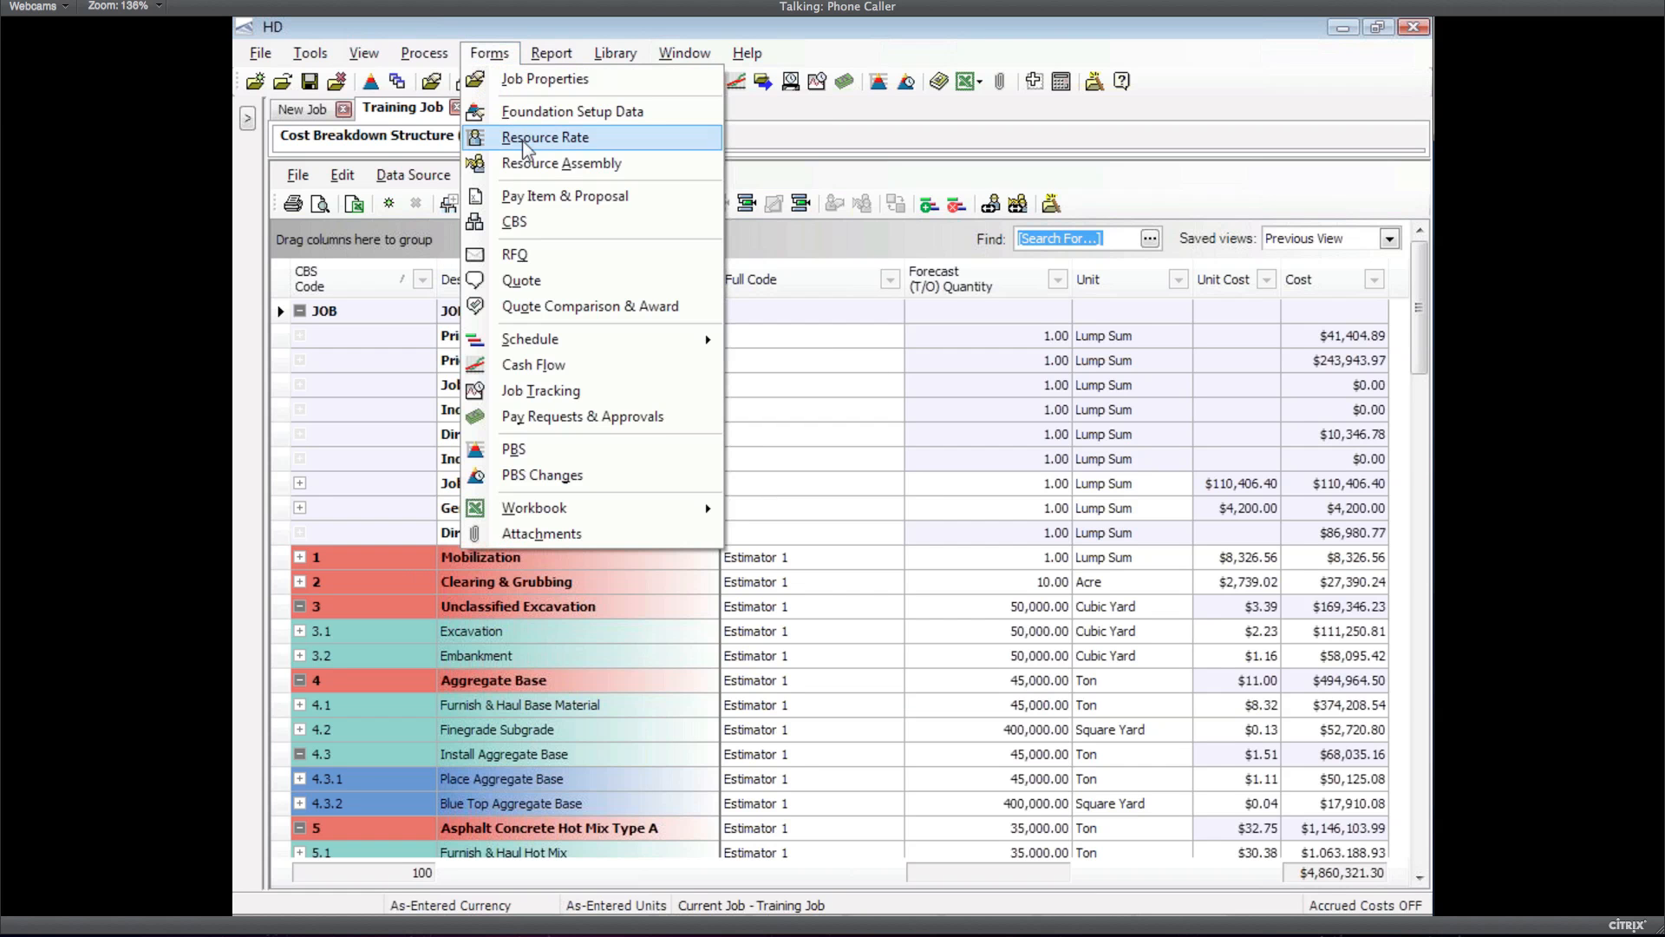
click(529, 137)
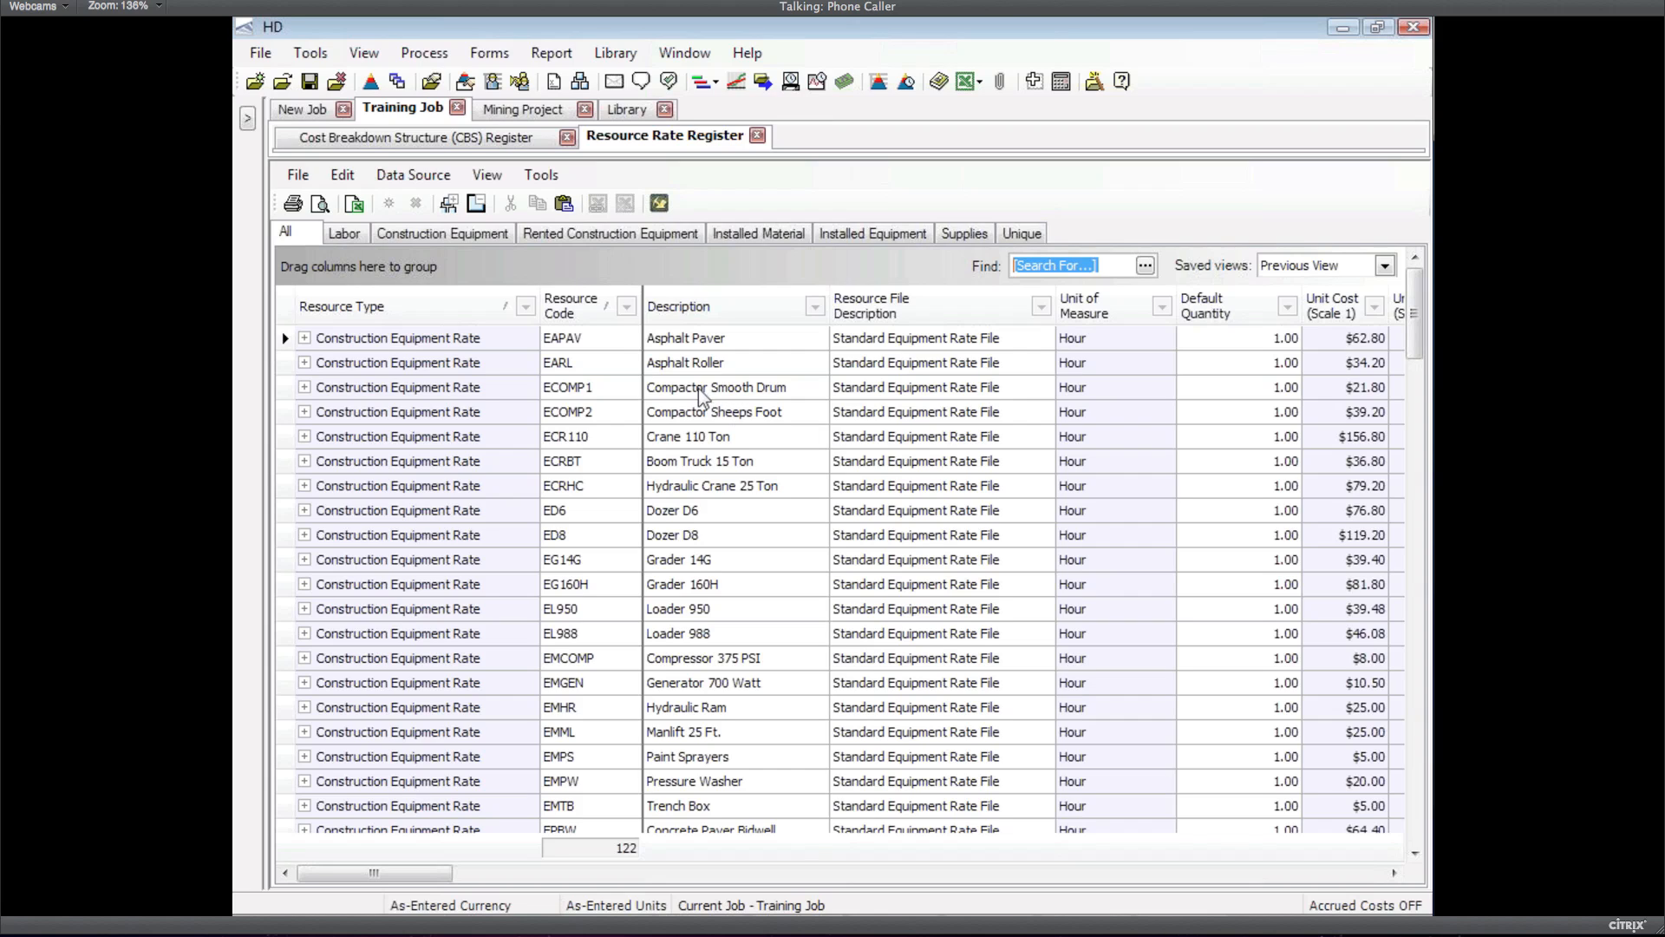
click(401, 234)
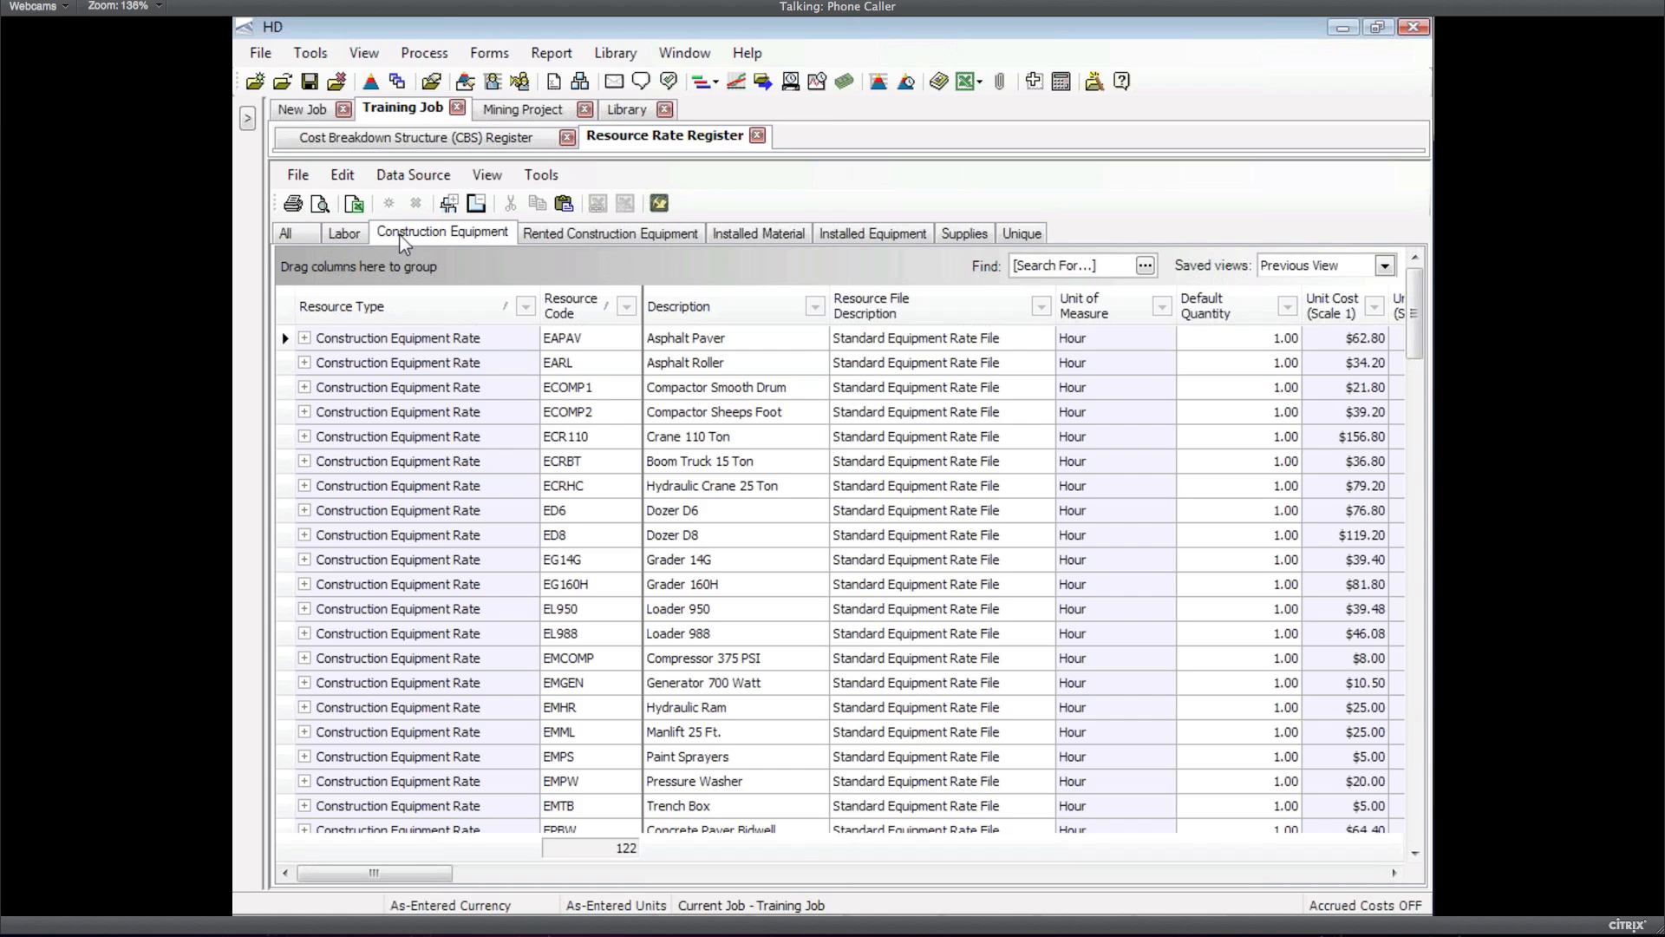
drag(1007, 311, 674, 313)
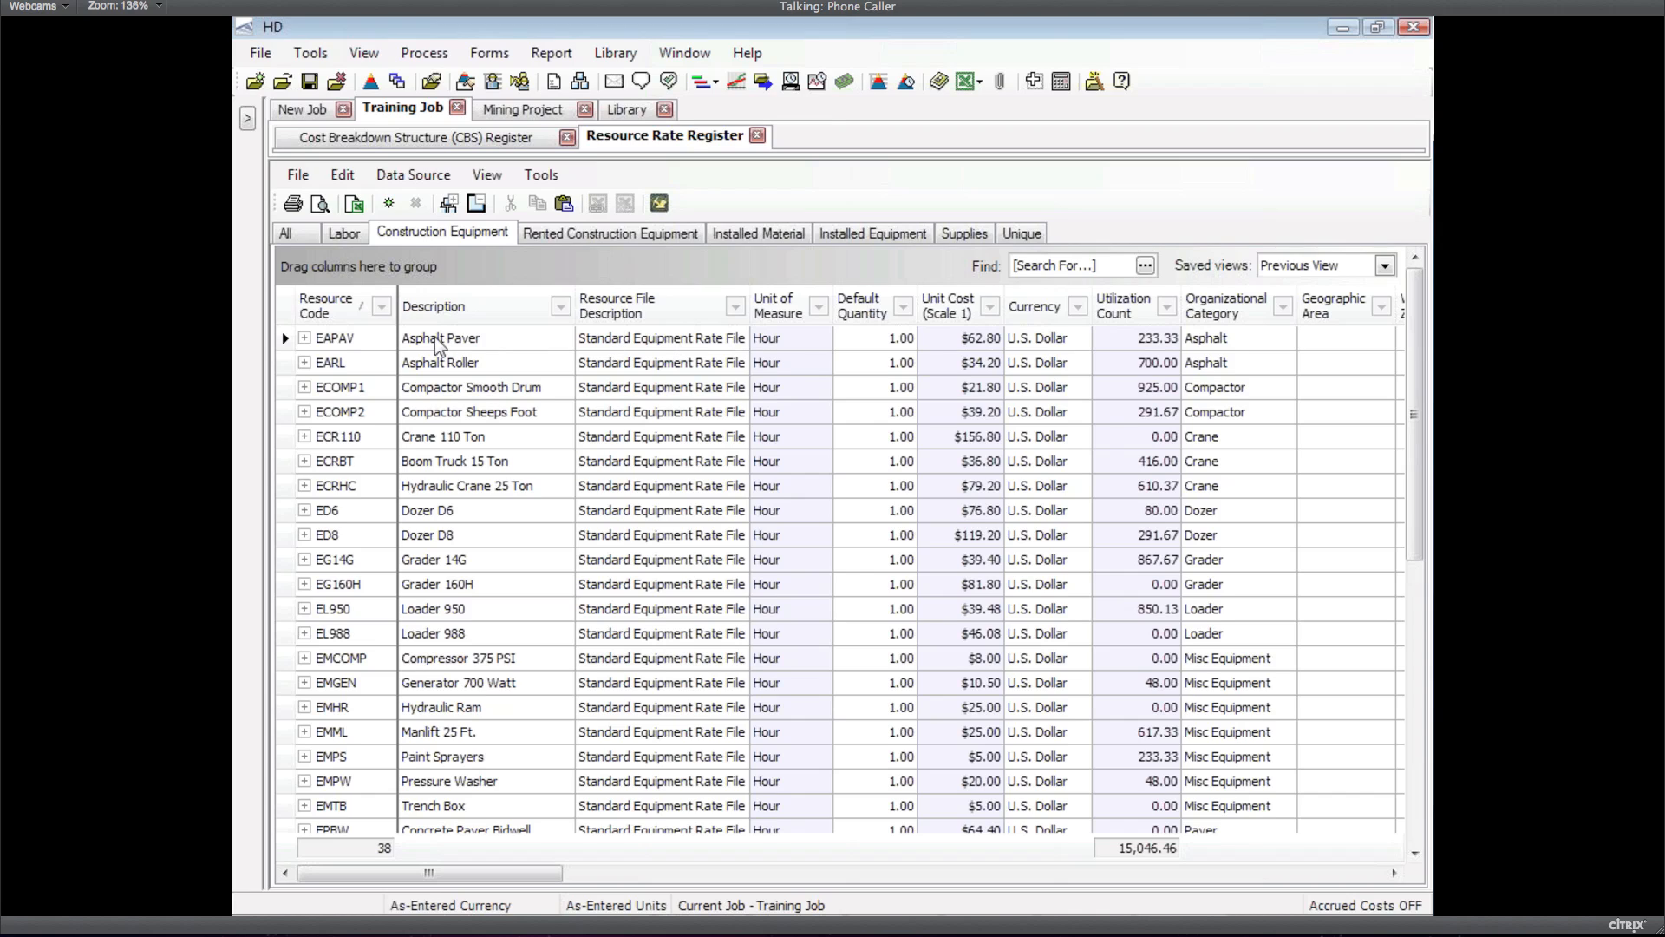
click(484, 176)
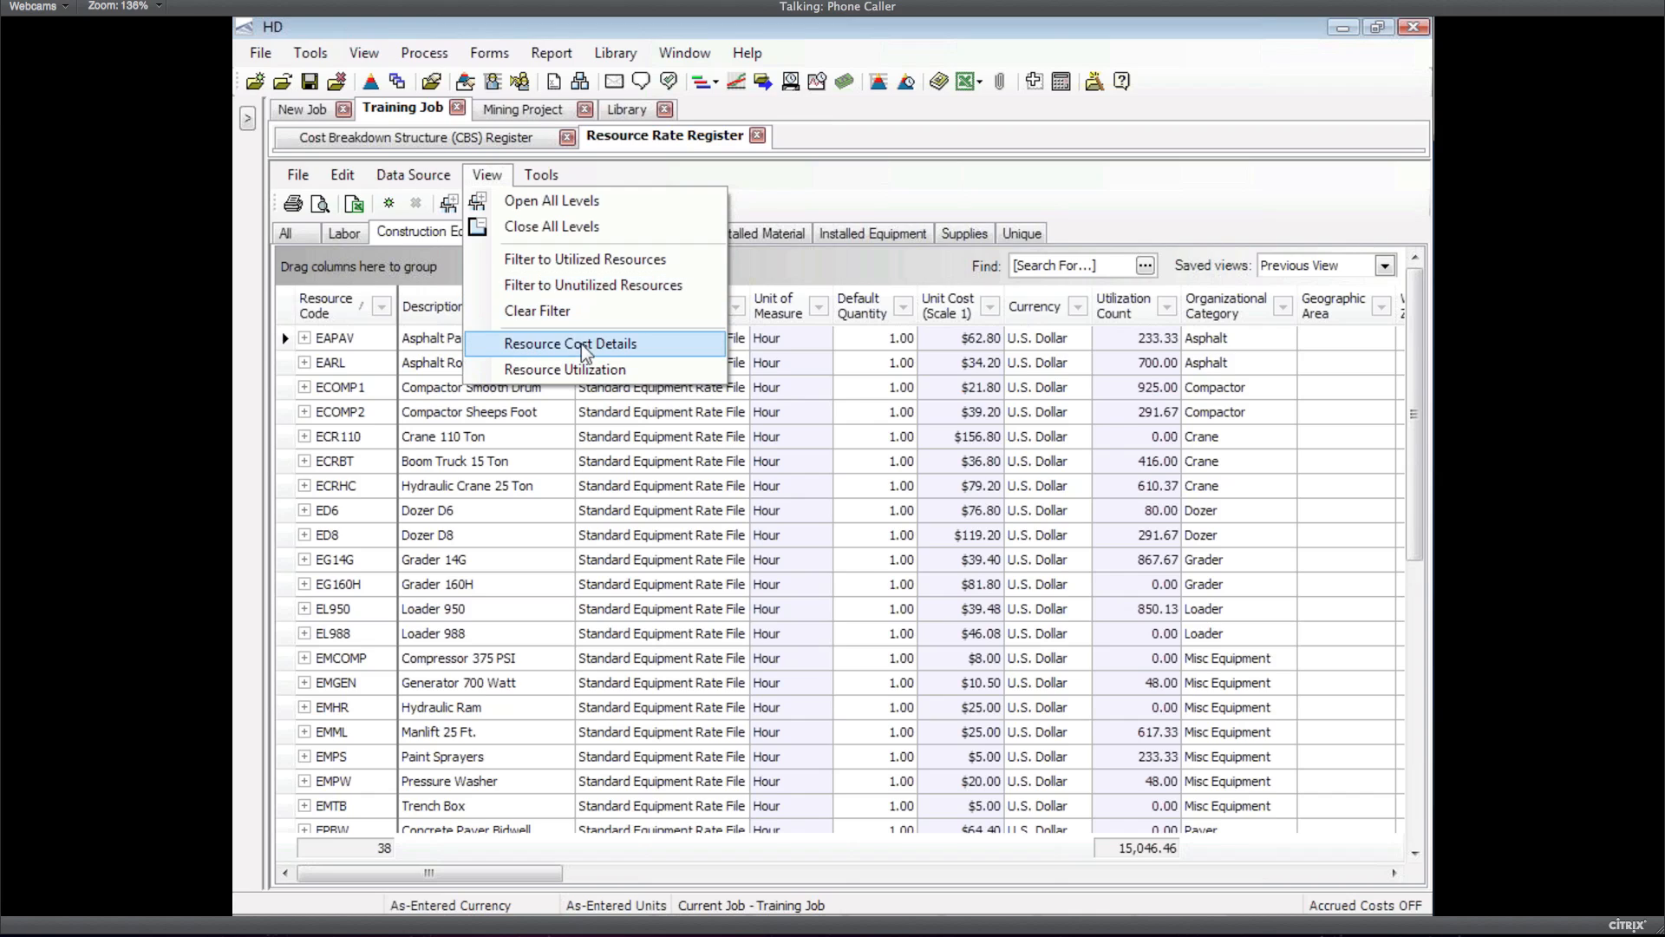
Open the Resource Cost Details Register and page through its resources and cost columns
click(573, 347)
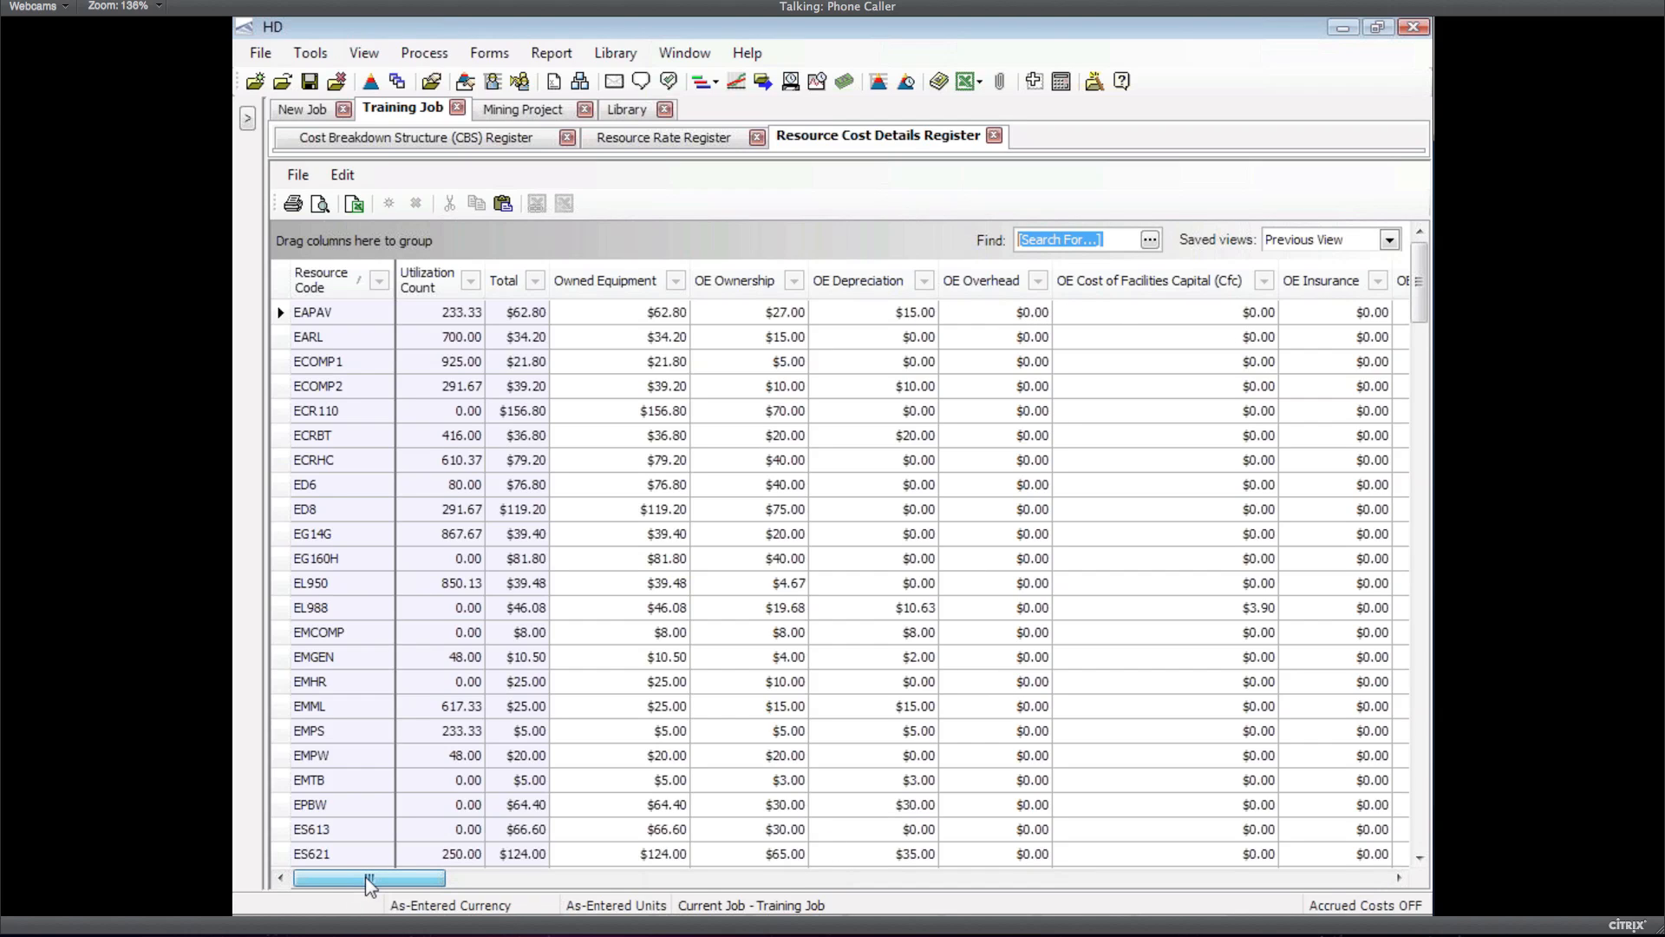
drag(366, 876, 286, 879)
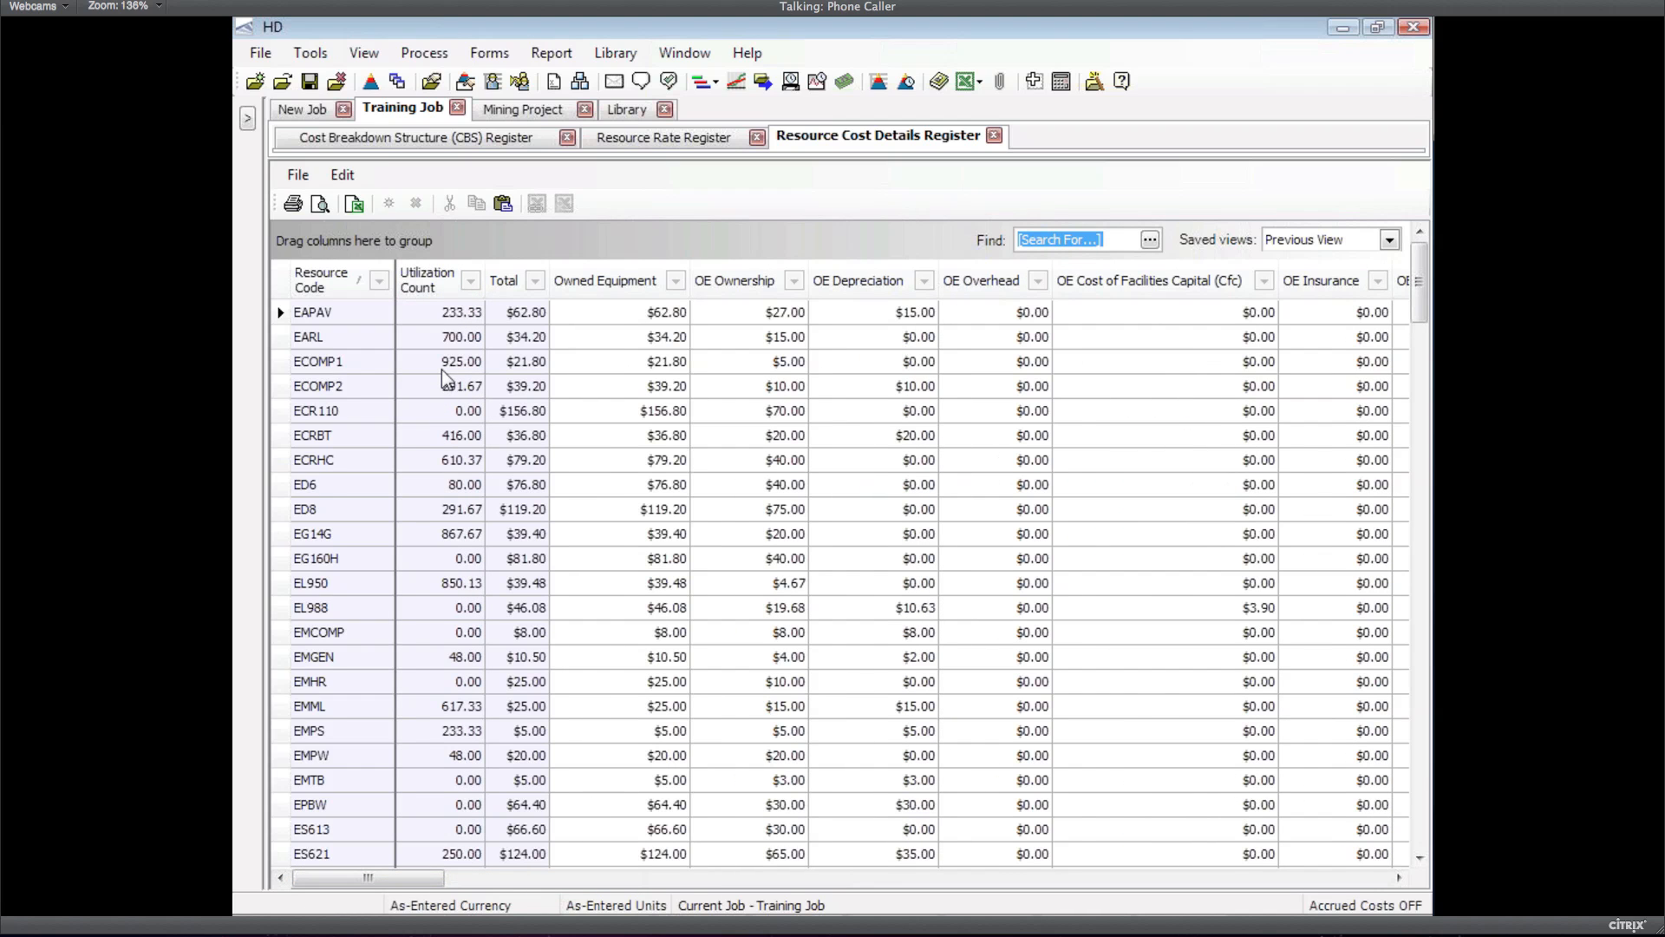
click(471, 280)
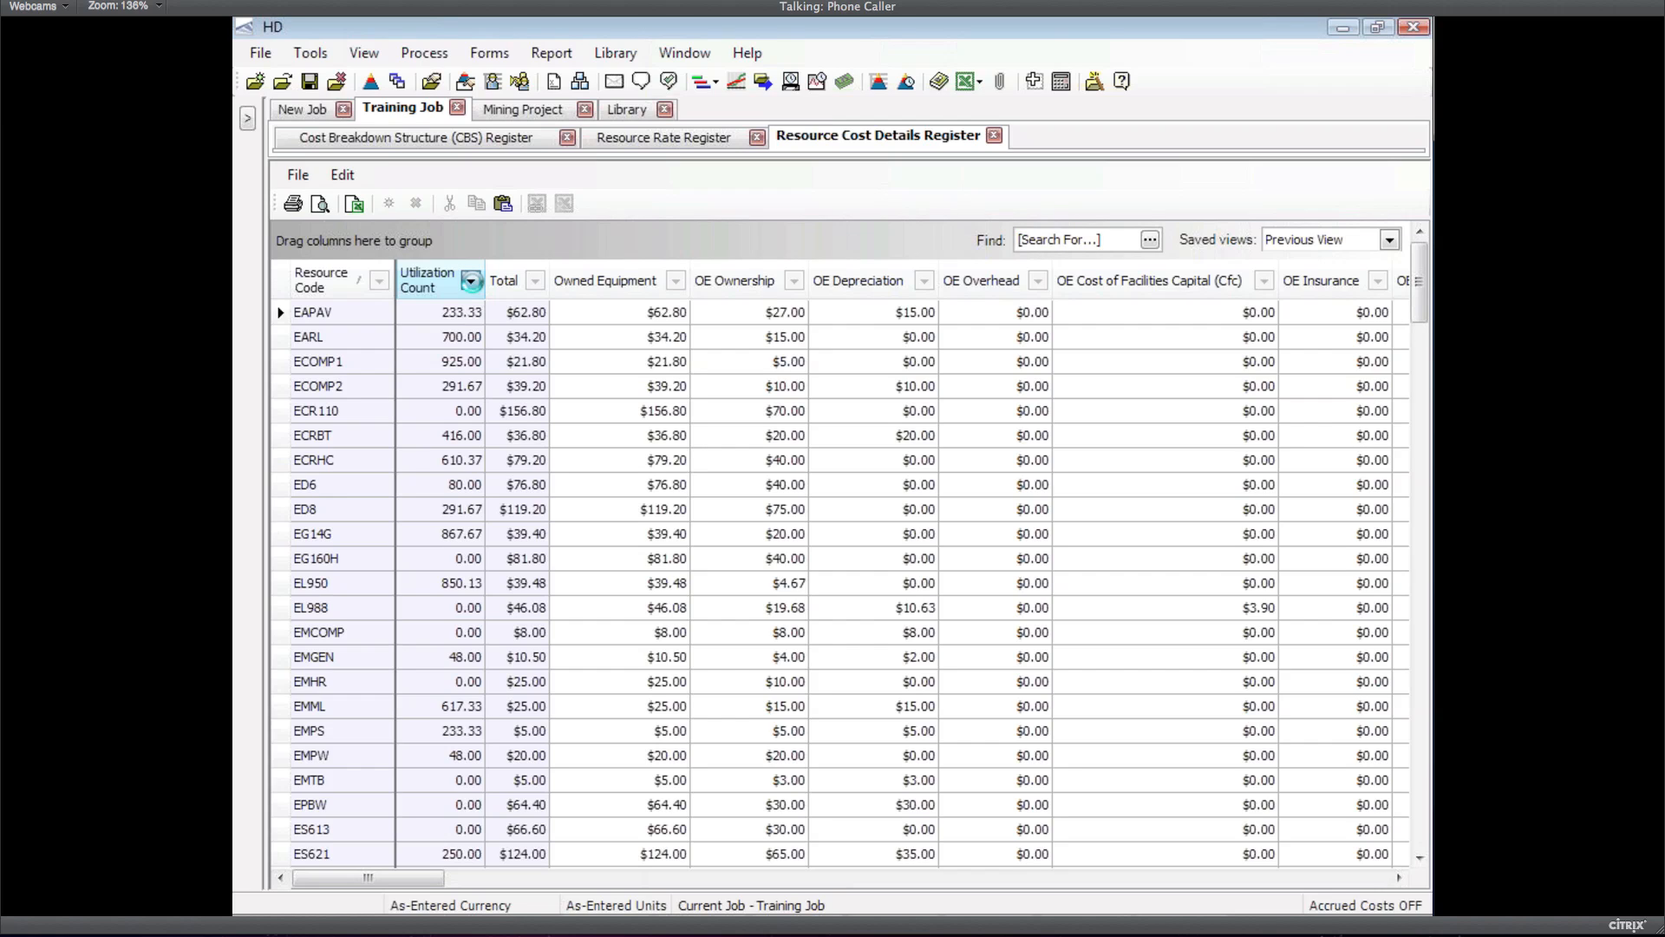
click(1418, 729)
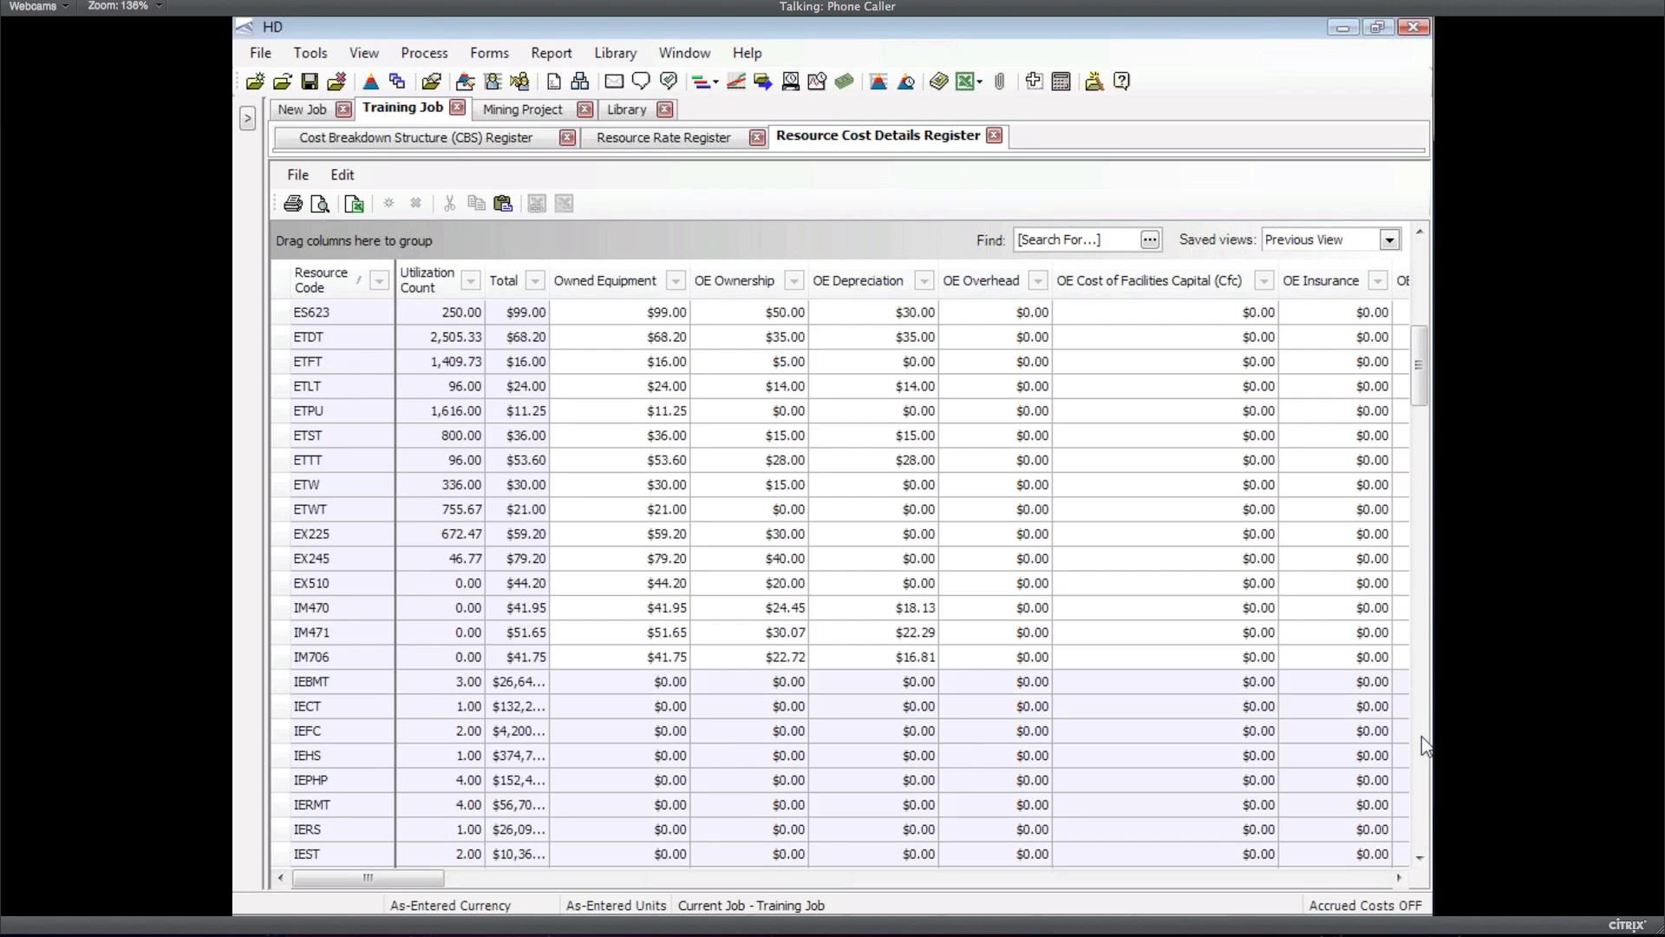
click(1420, 737)
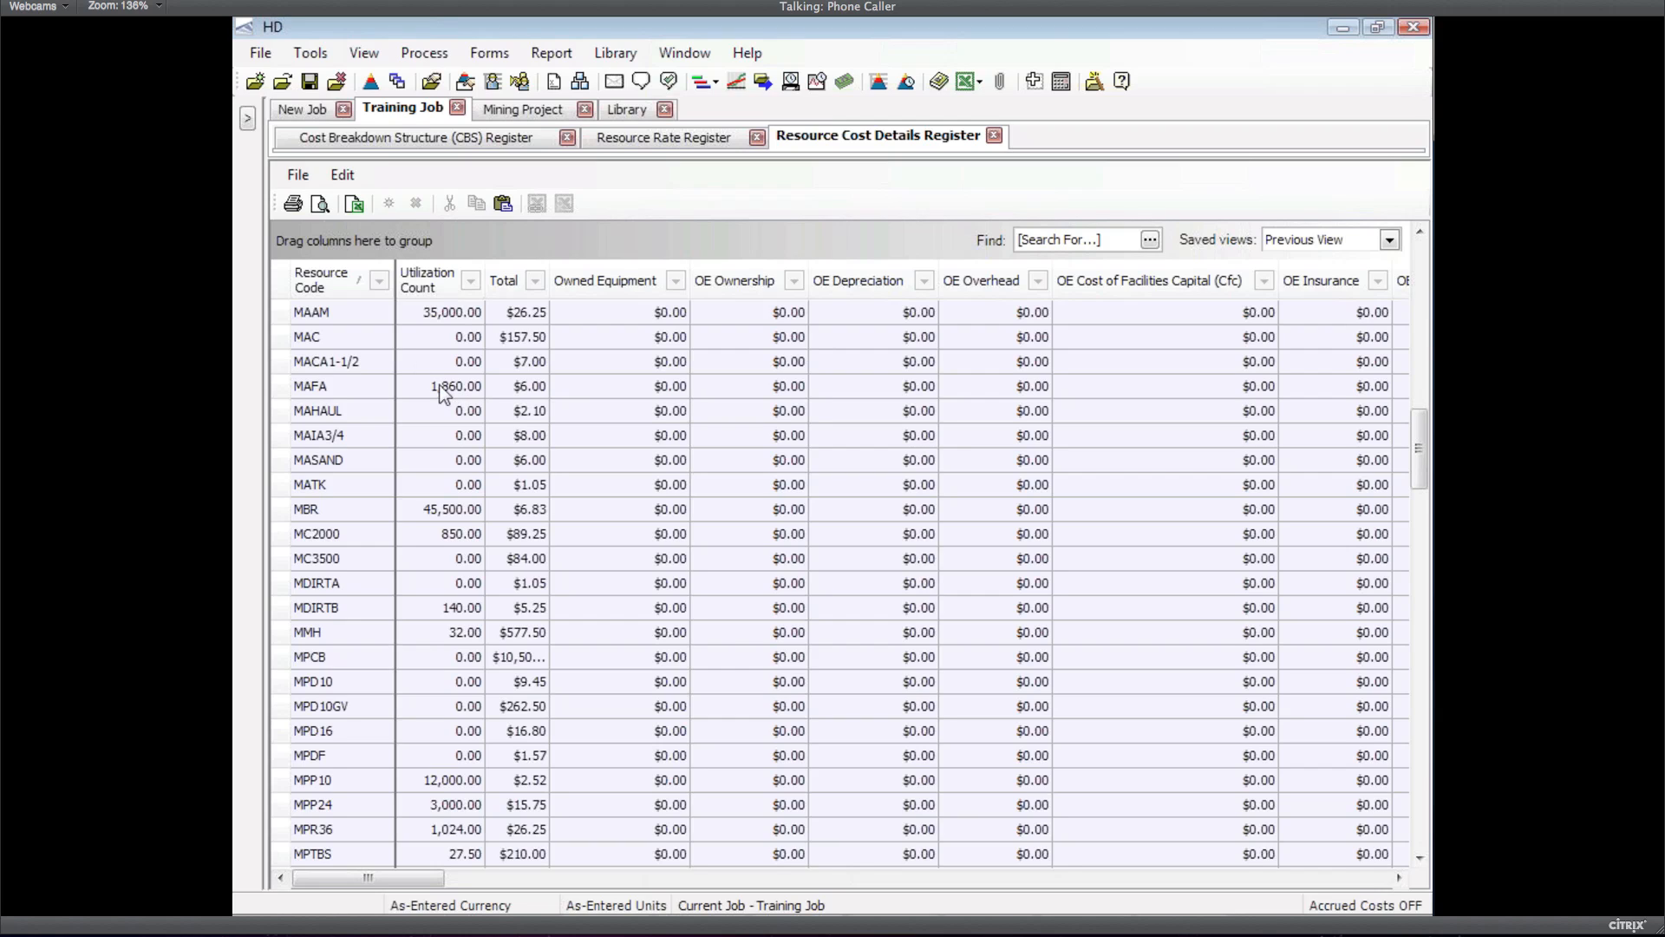
Filter Utilization Count to (Non blanks) so only utilized resources remain
click(468, 281)
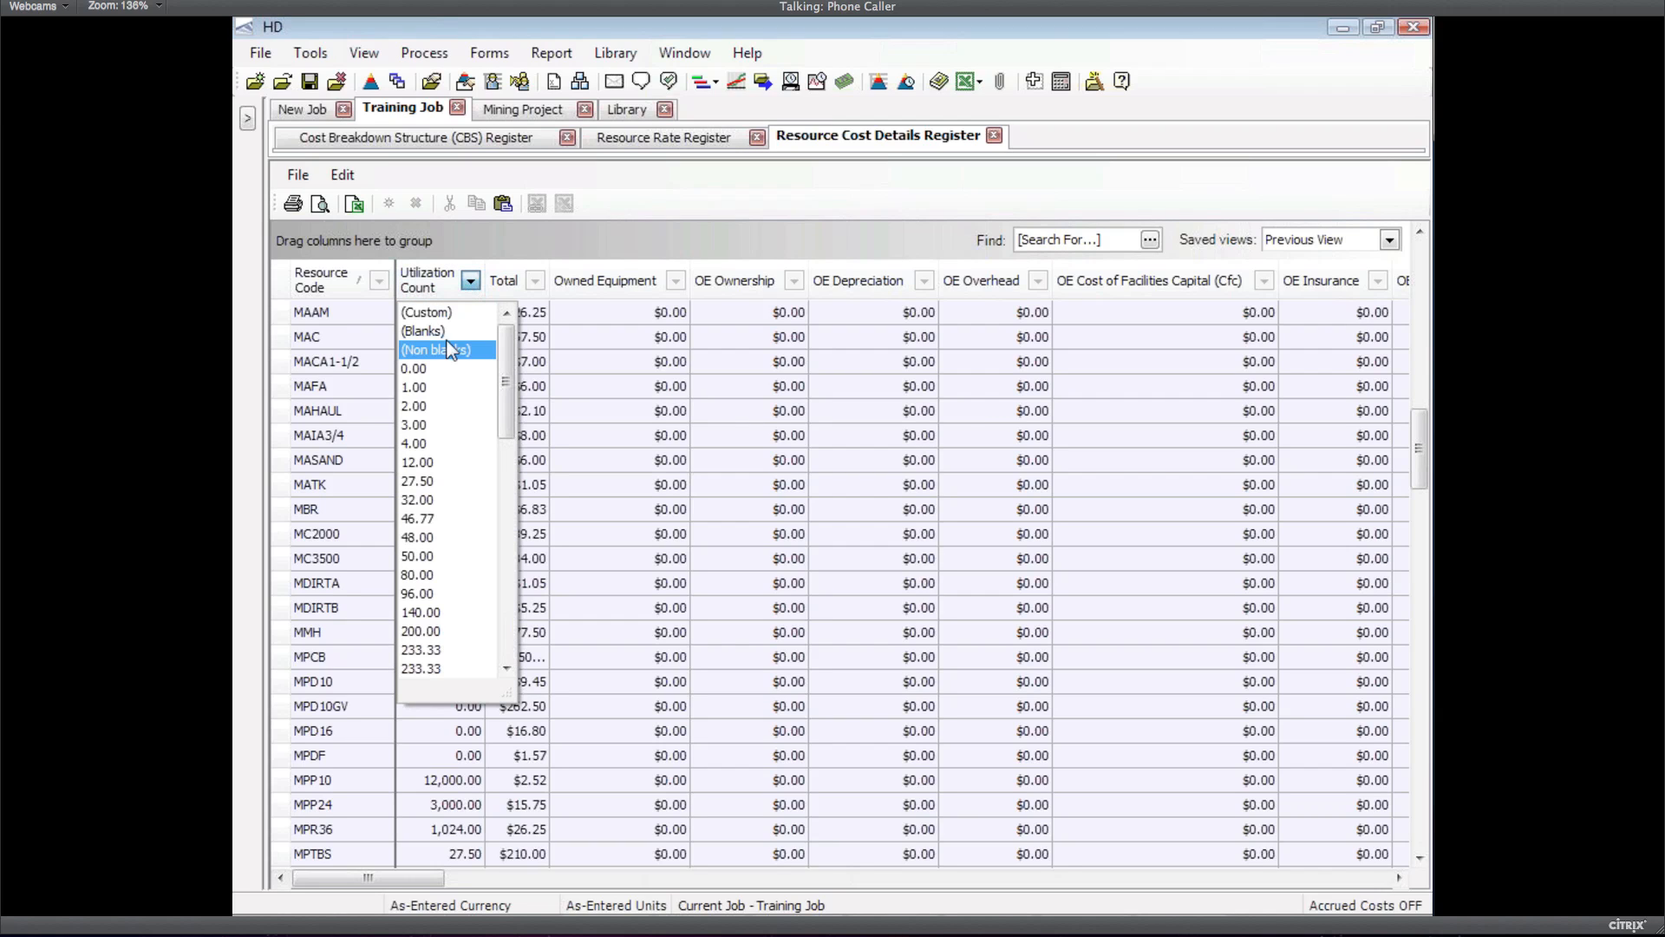
click(449, 350)
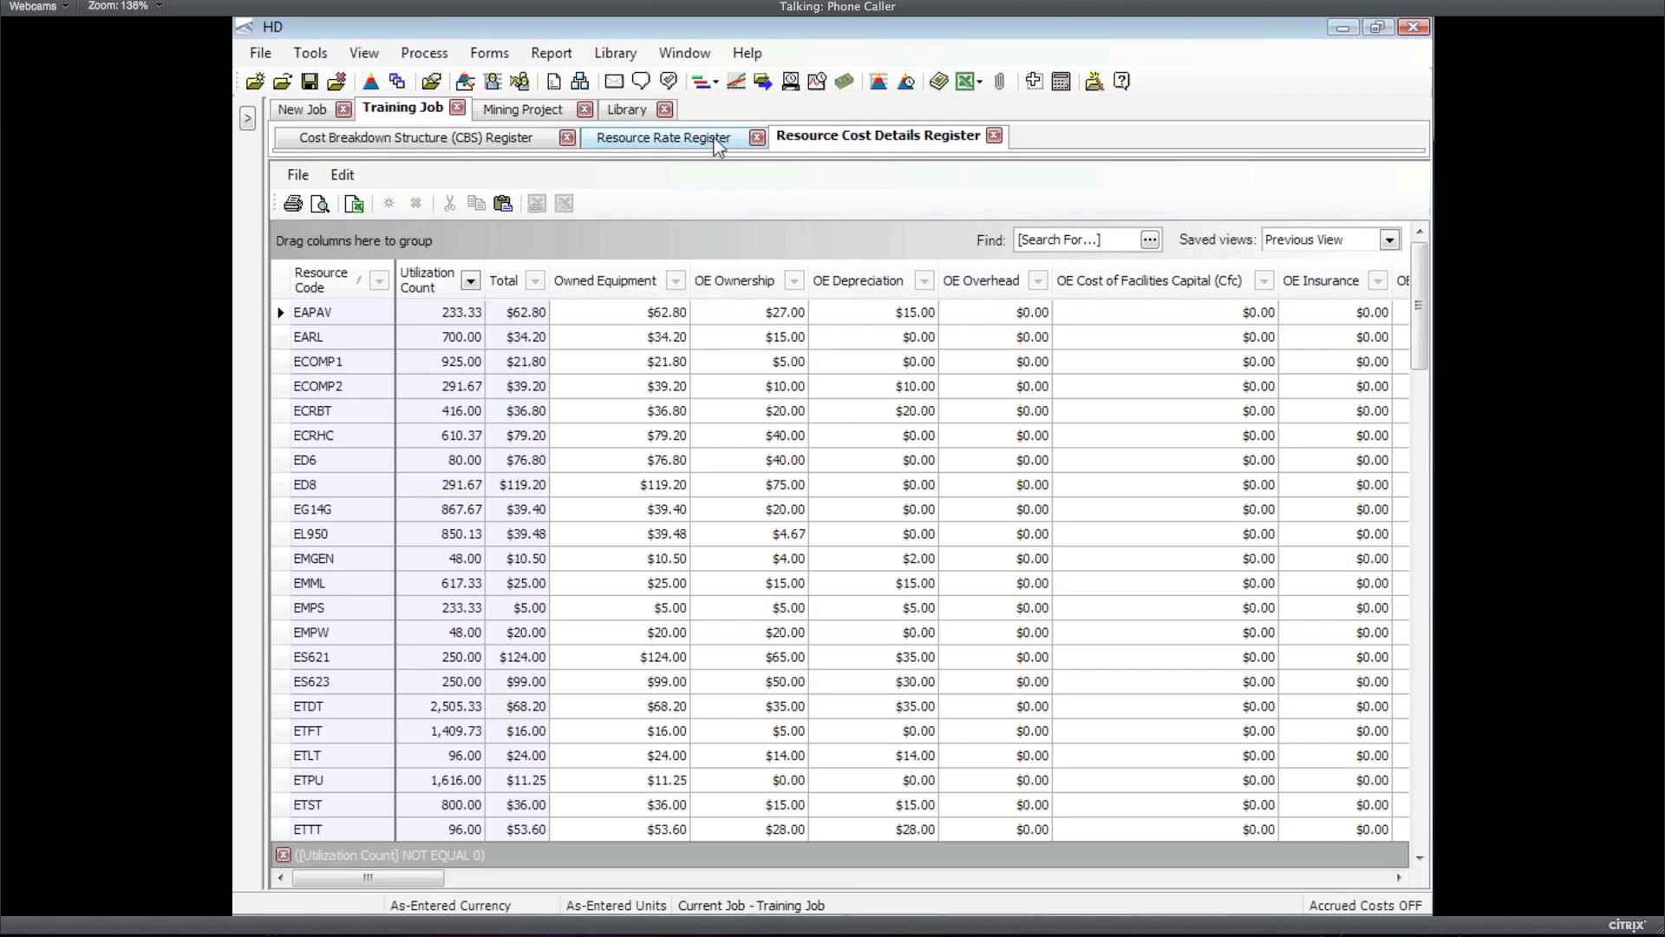
click(565, 63)
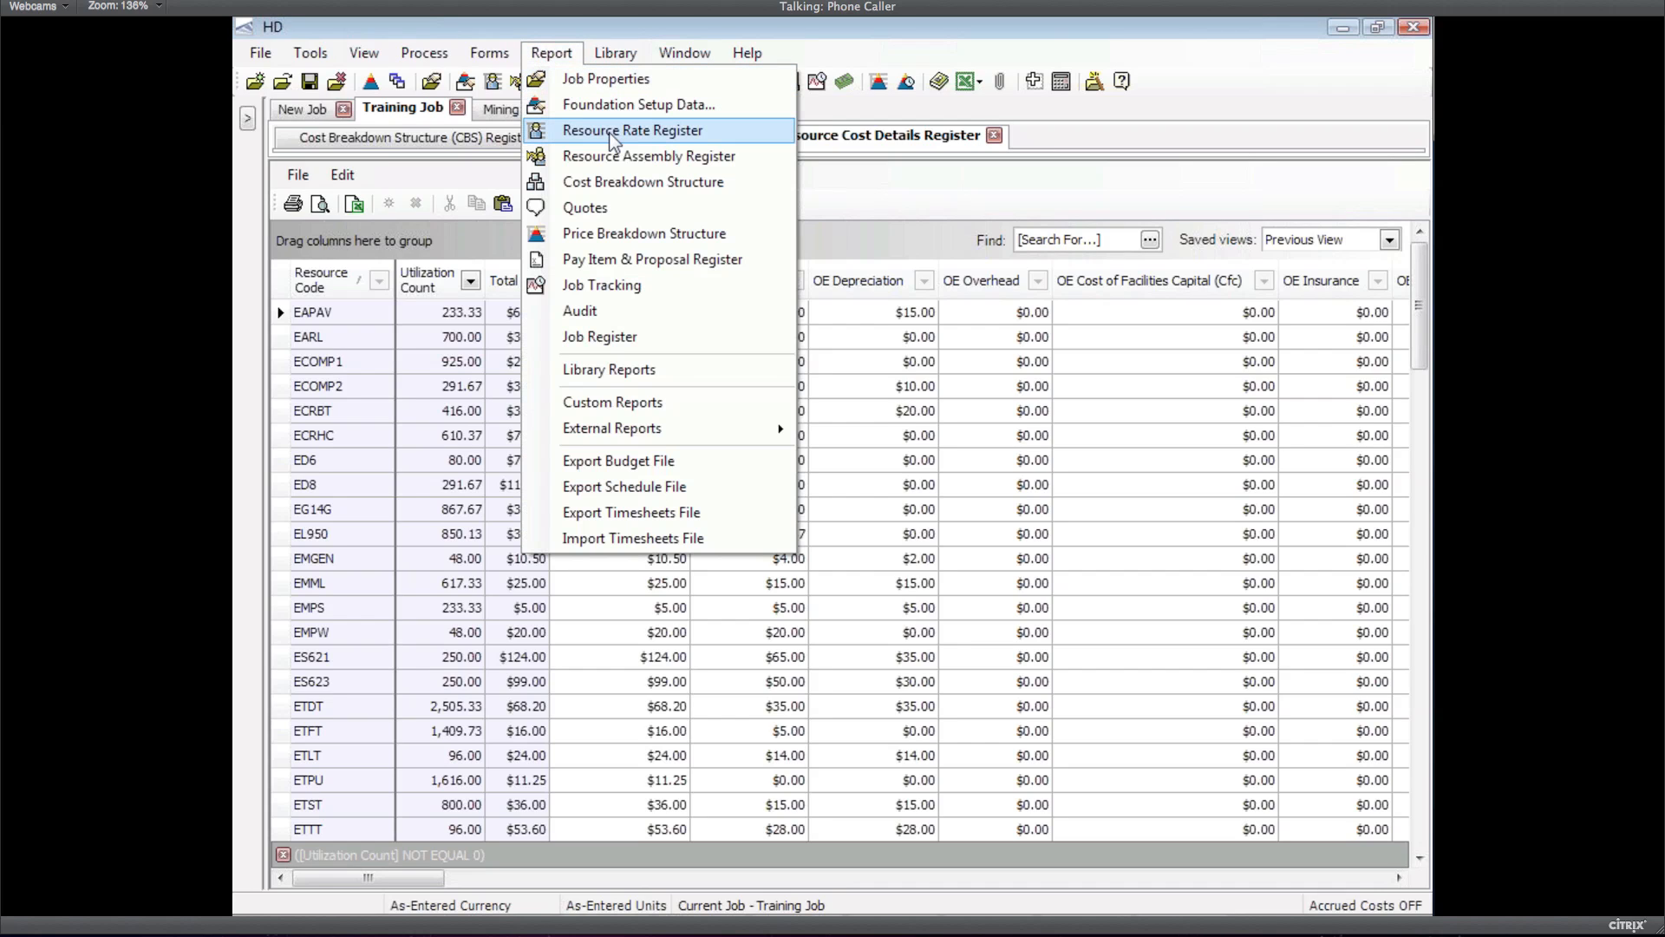
click(614, 139)
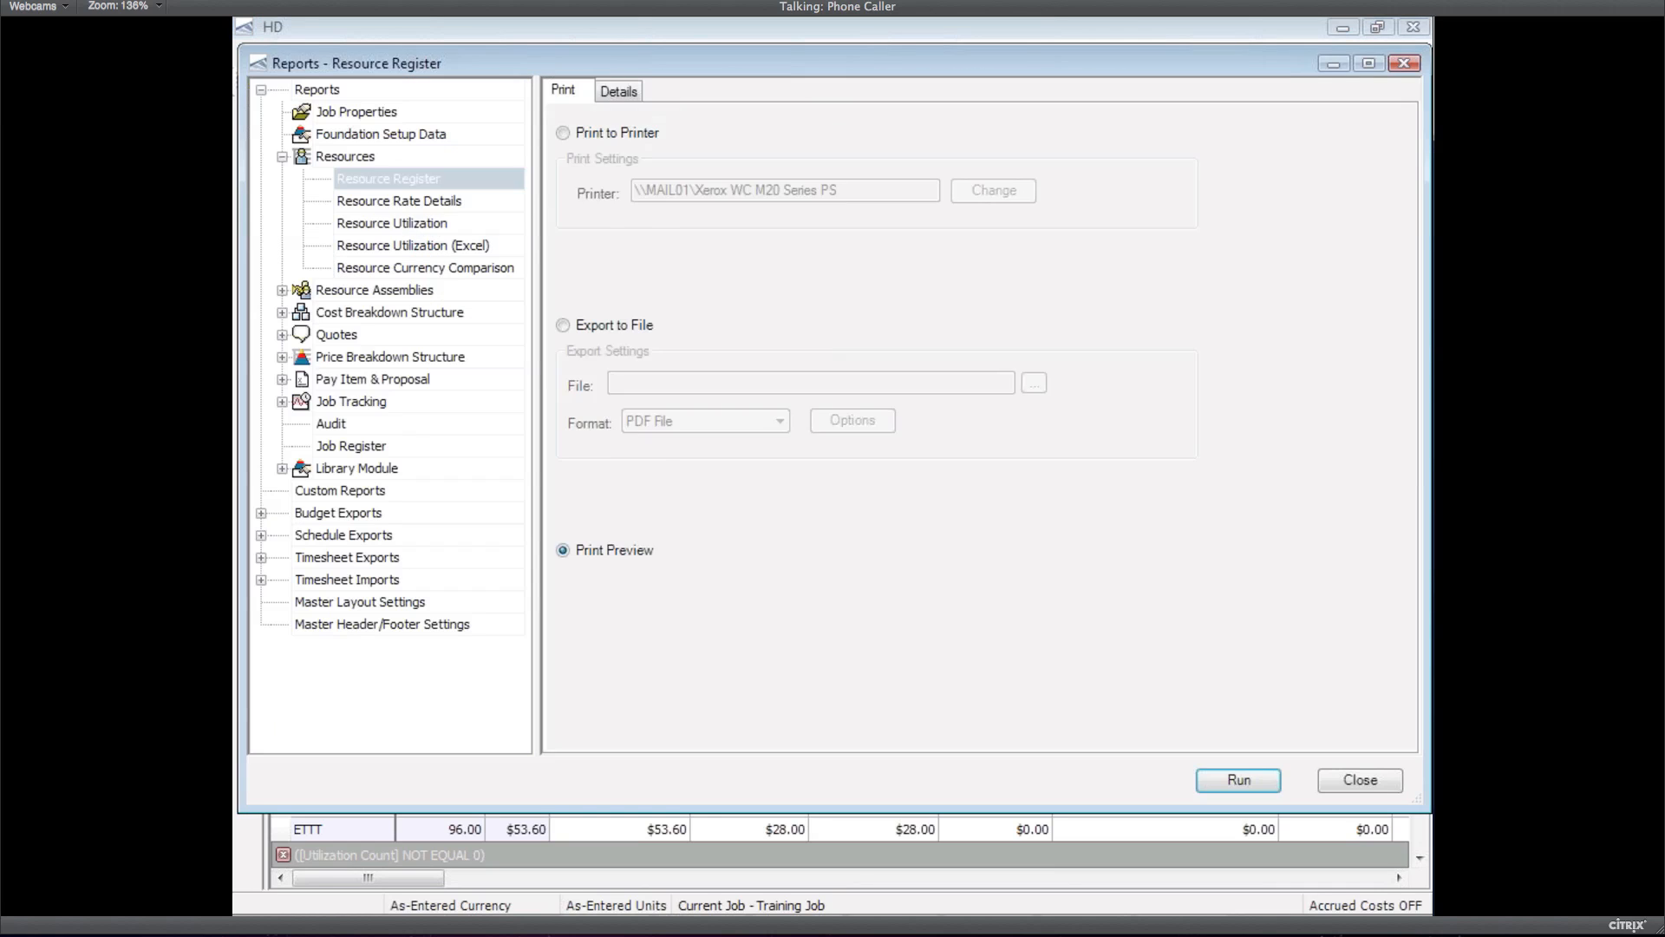
click(373, 225)
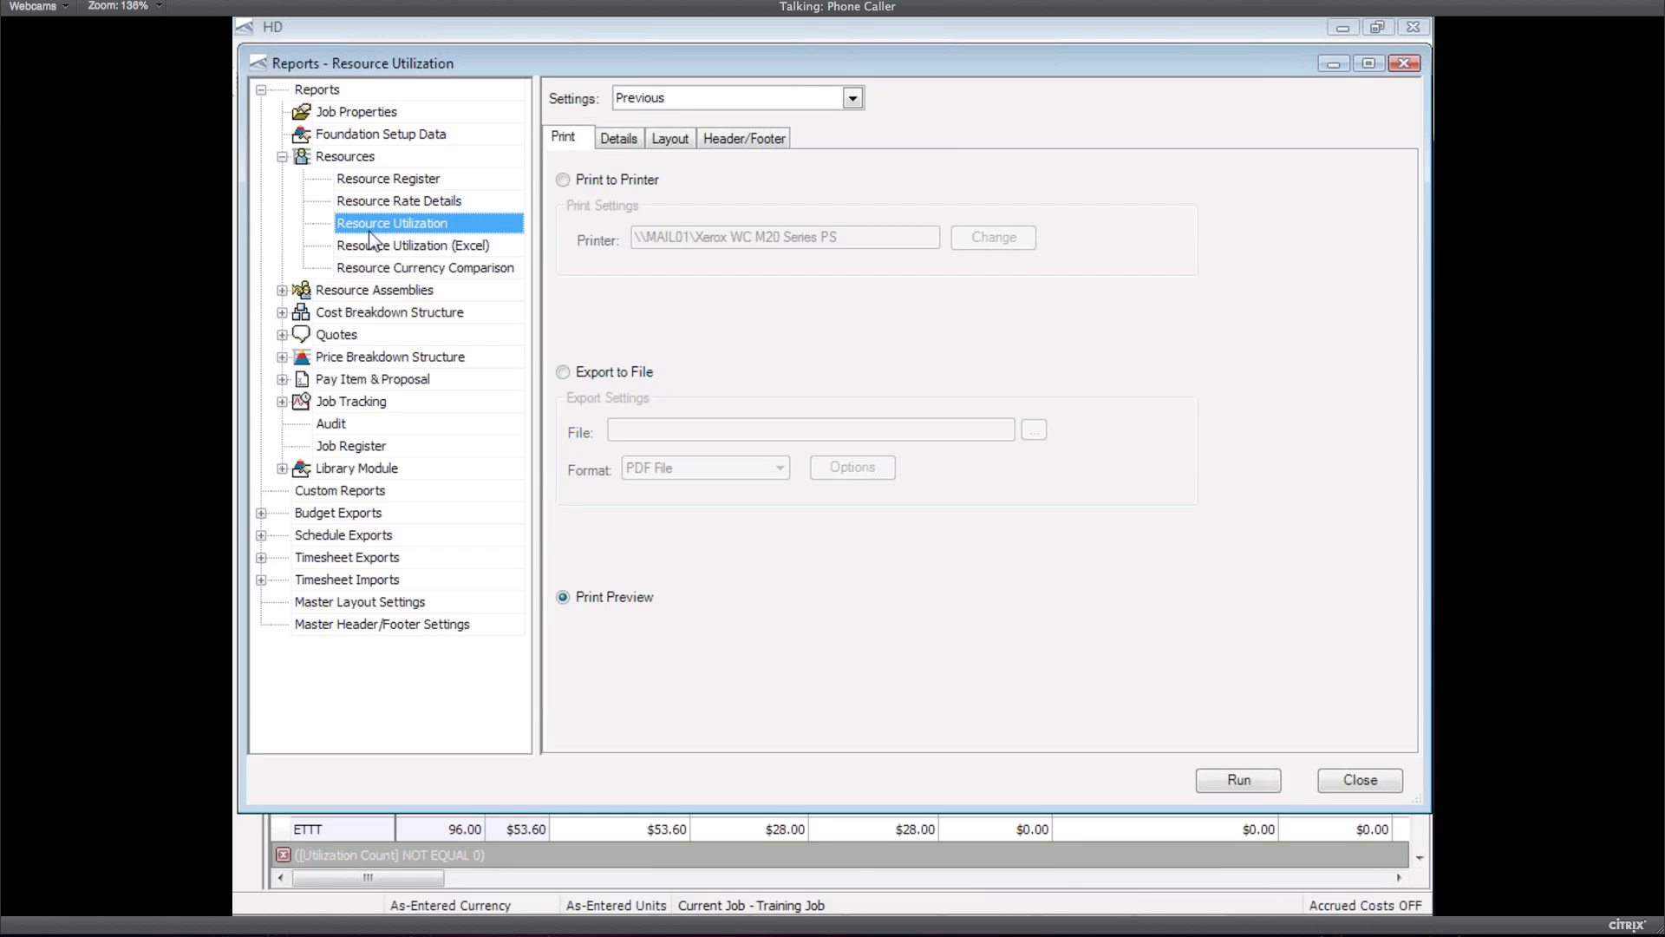
click(630, 144)
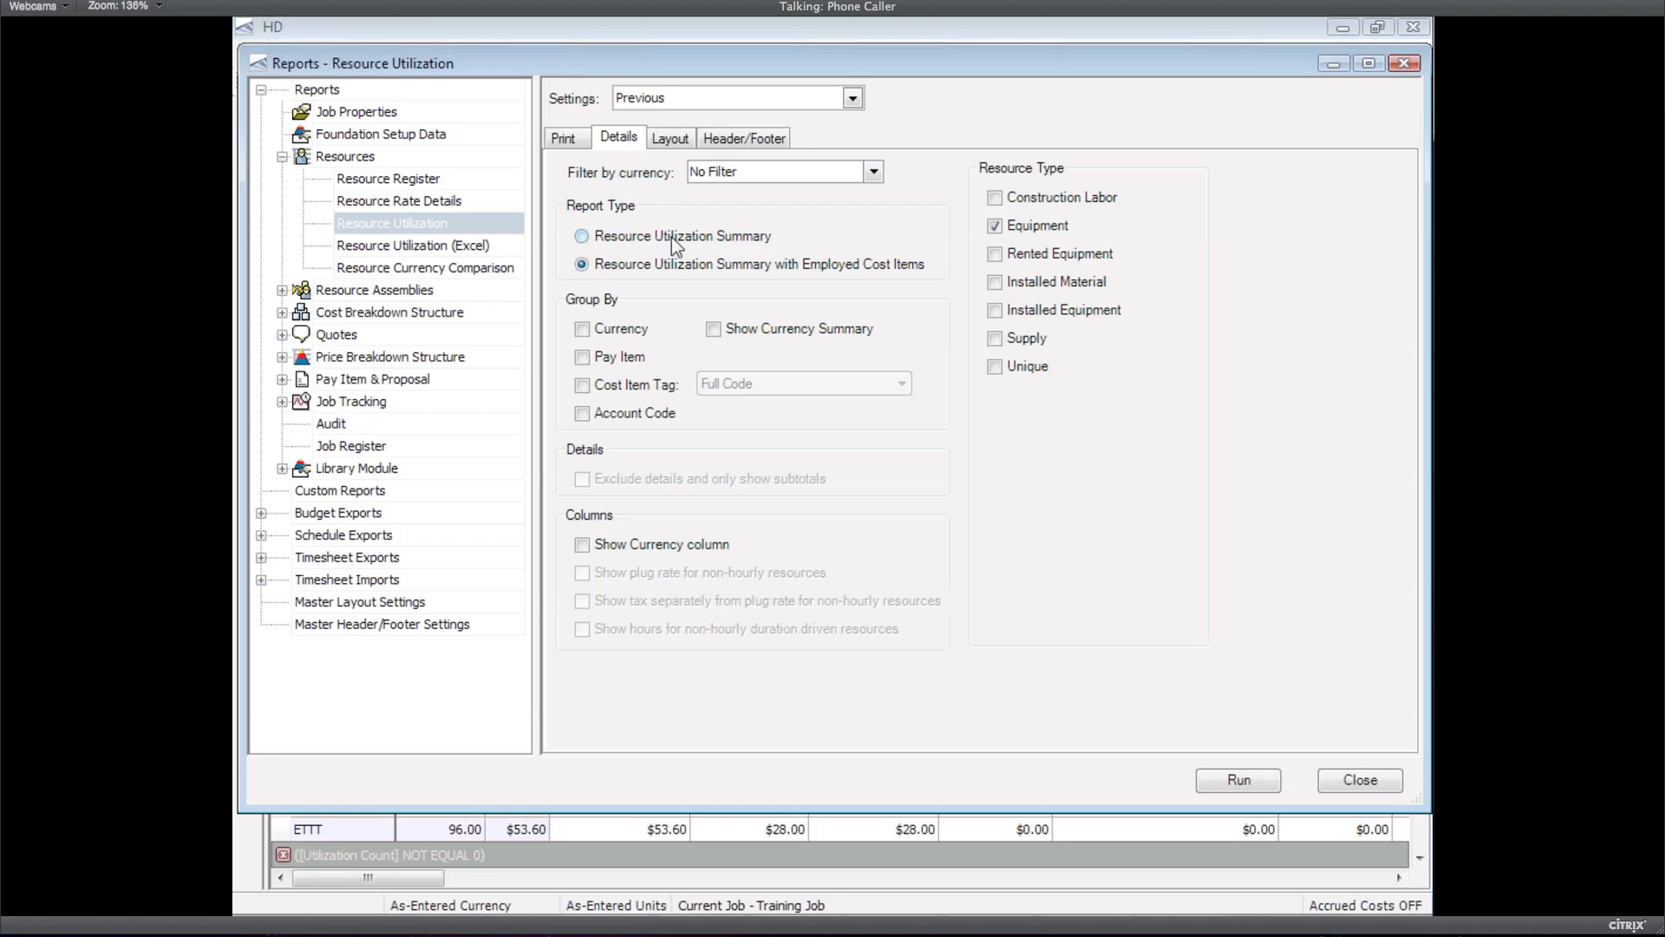
click(425, 247)
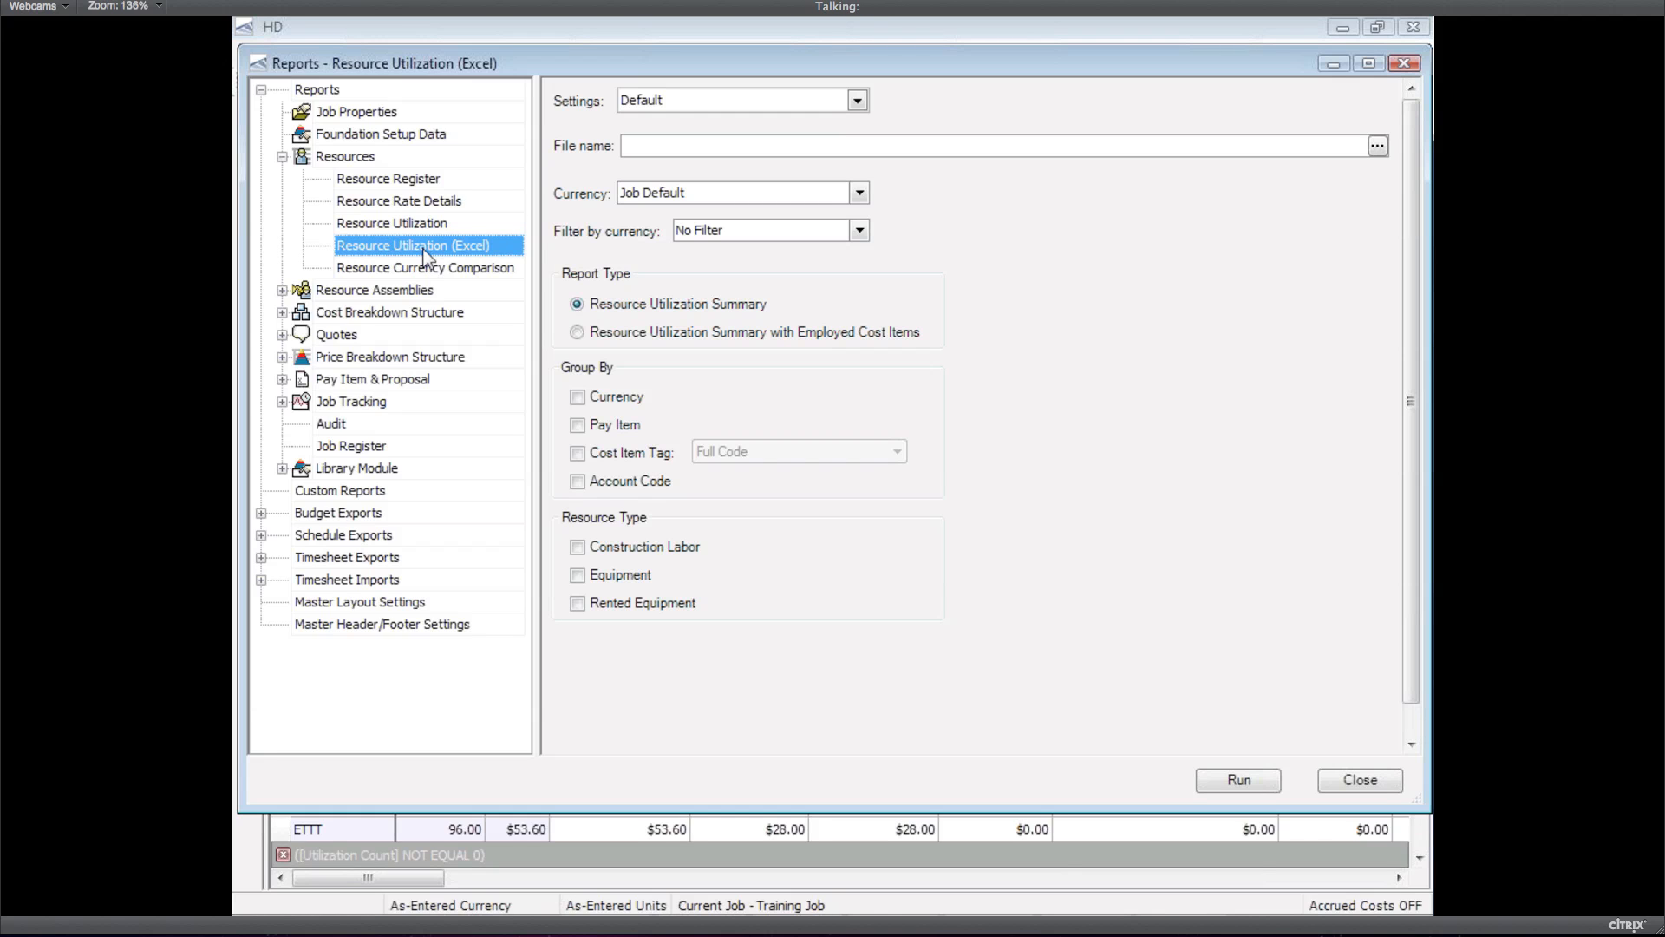
click(409, 225)
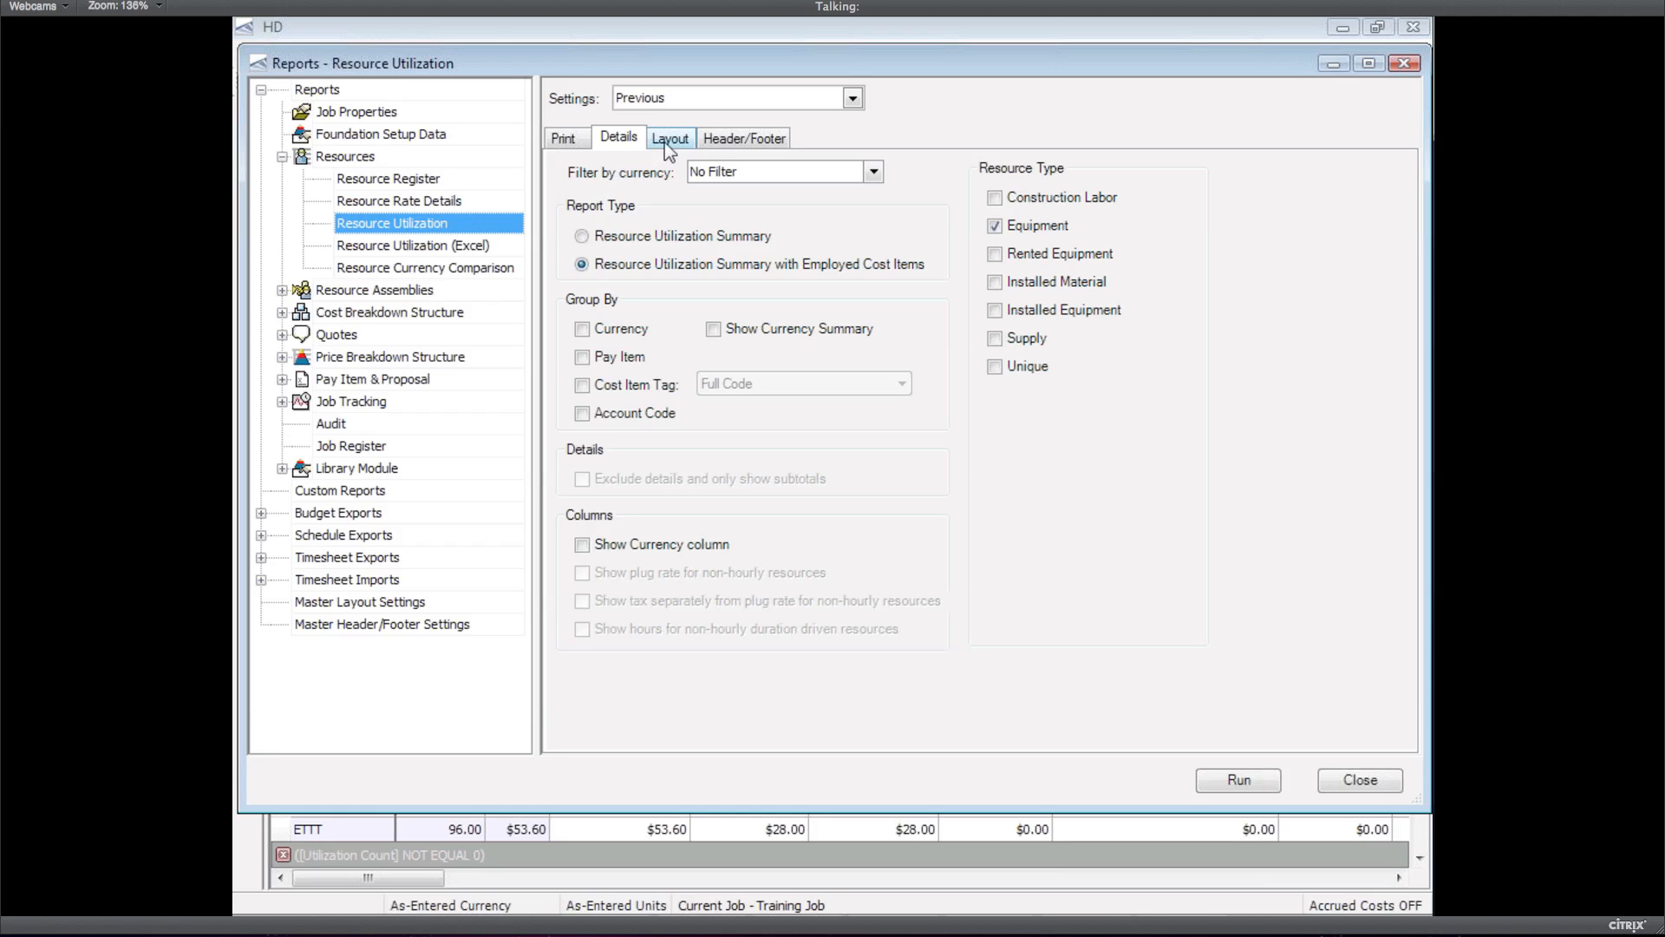
click(428, 203)
click(628, 143)
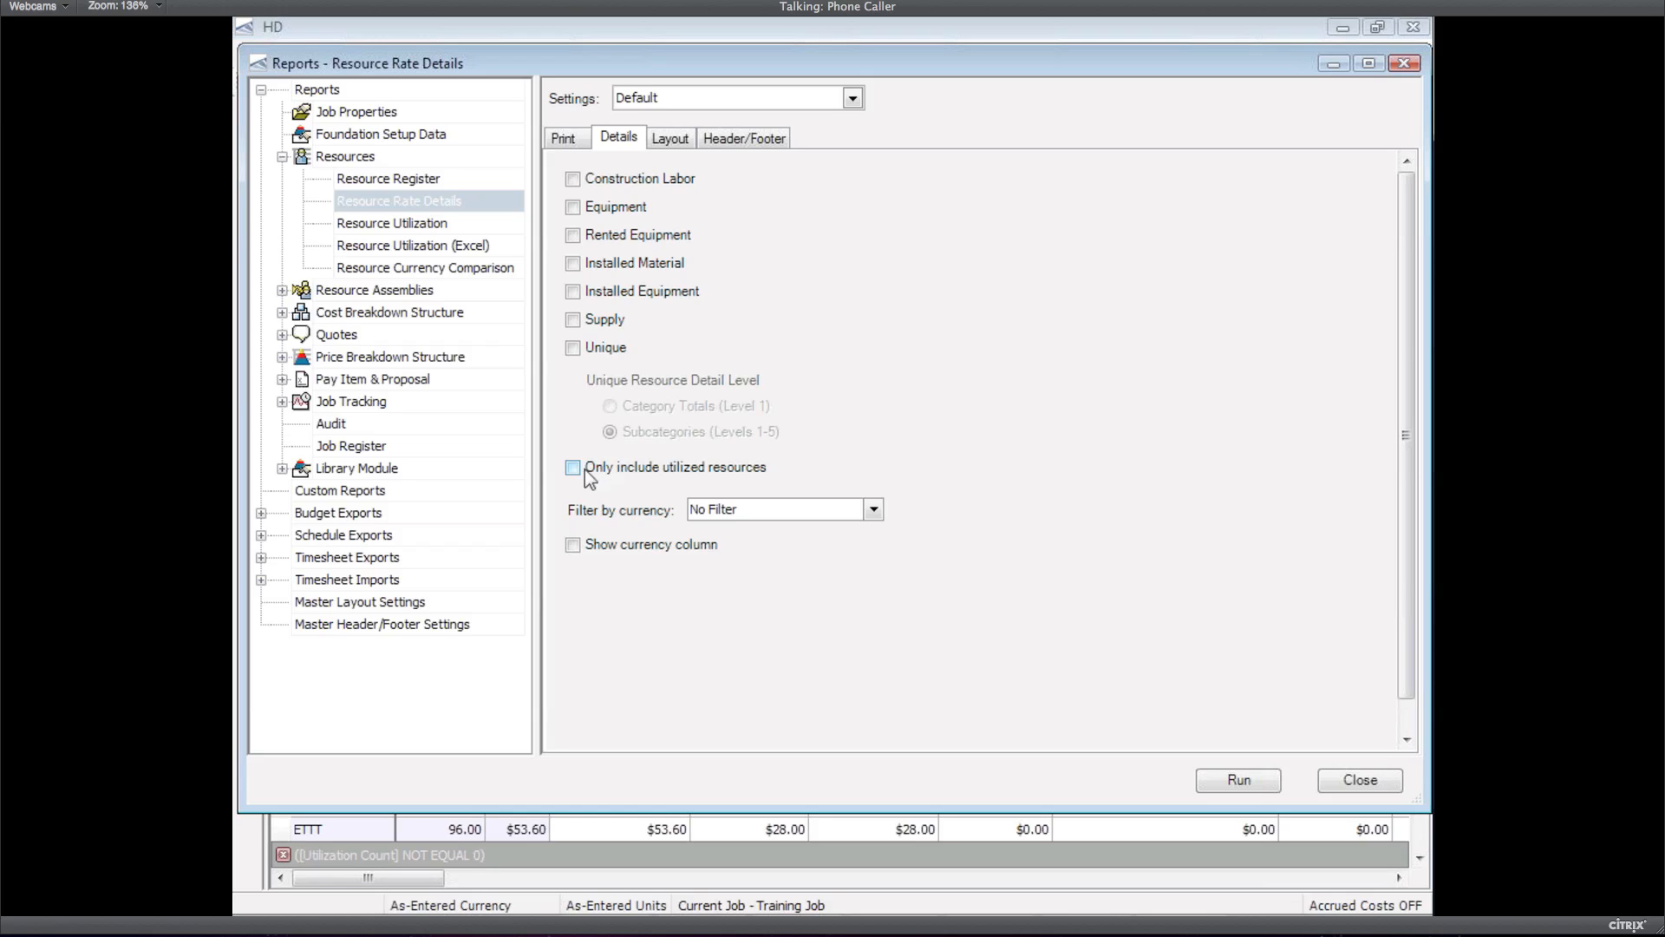
click(573, 469)
click(1347, 782)
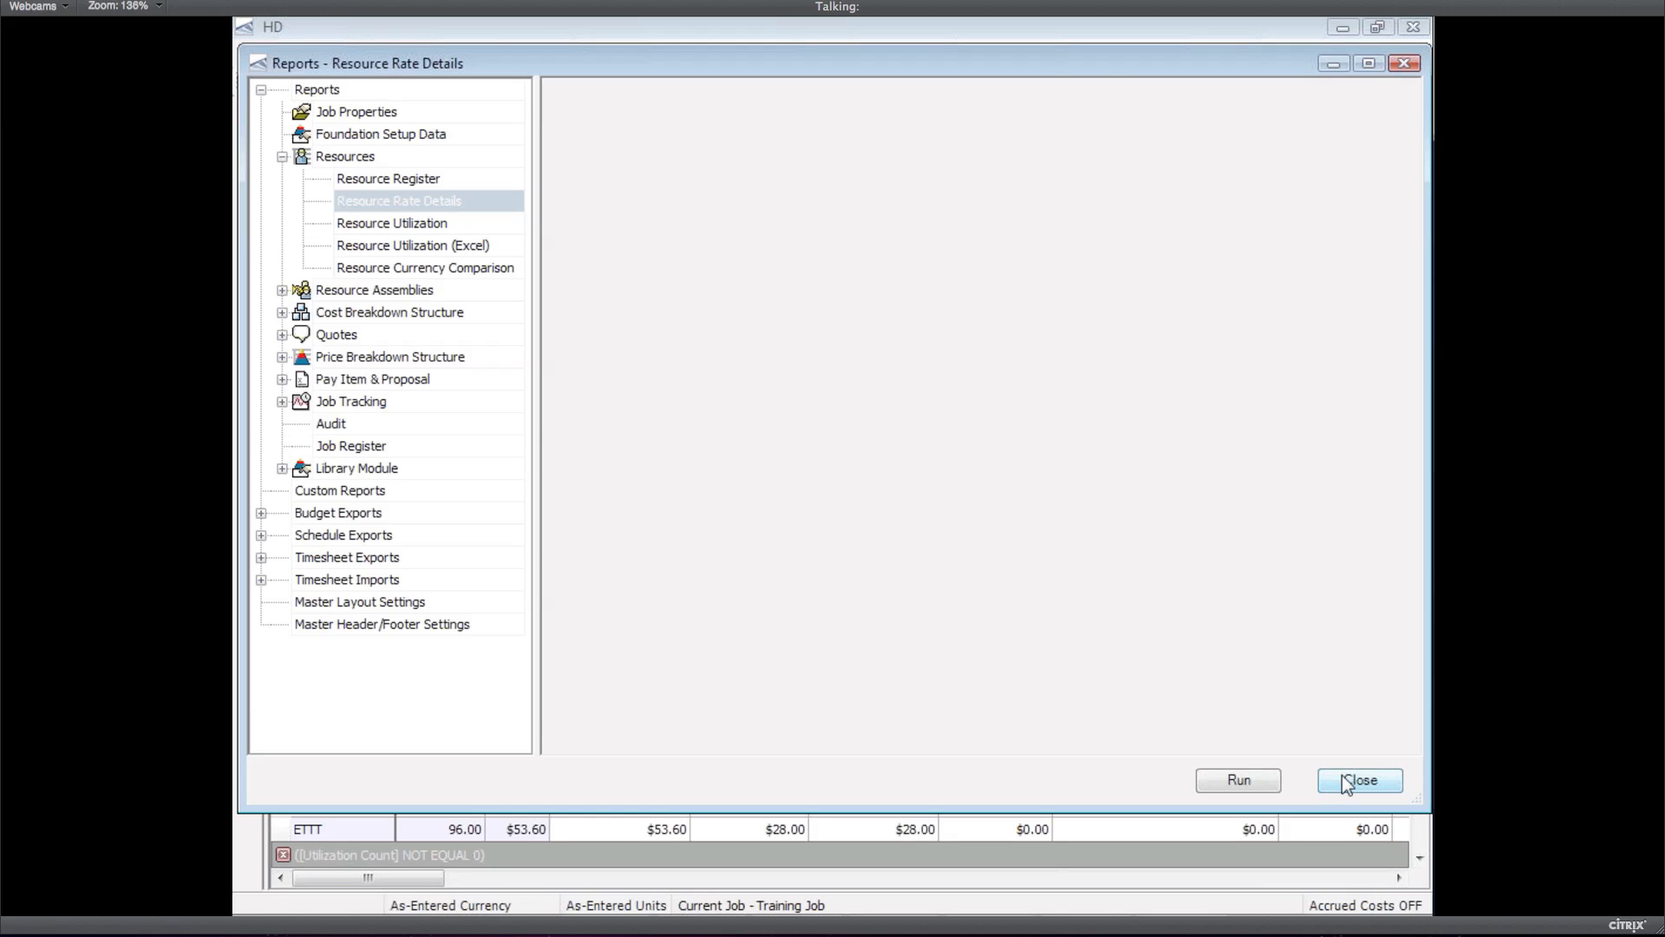
key(alt+Tab)
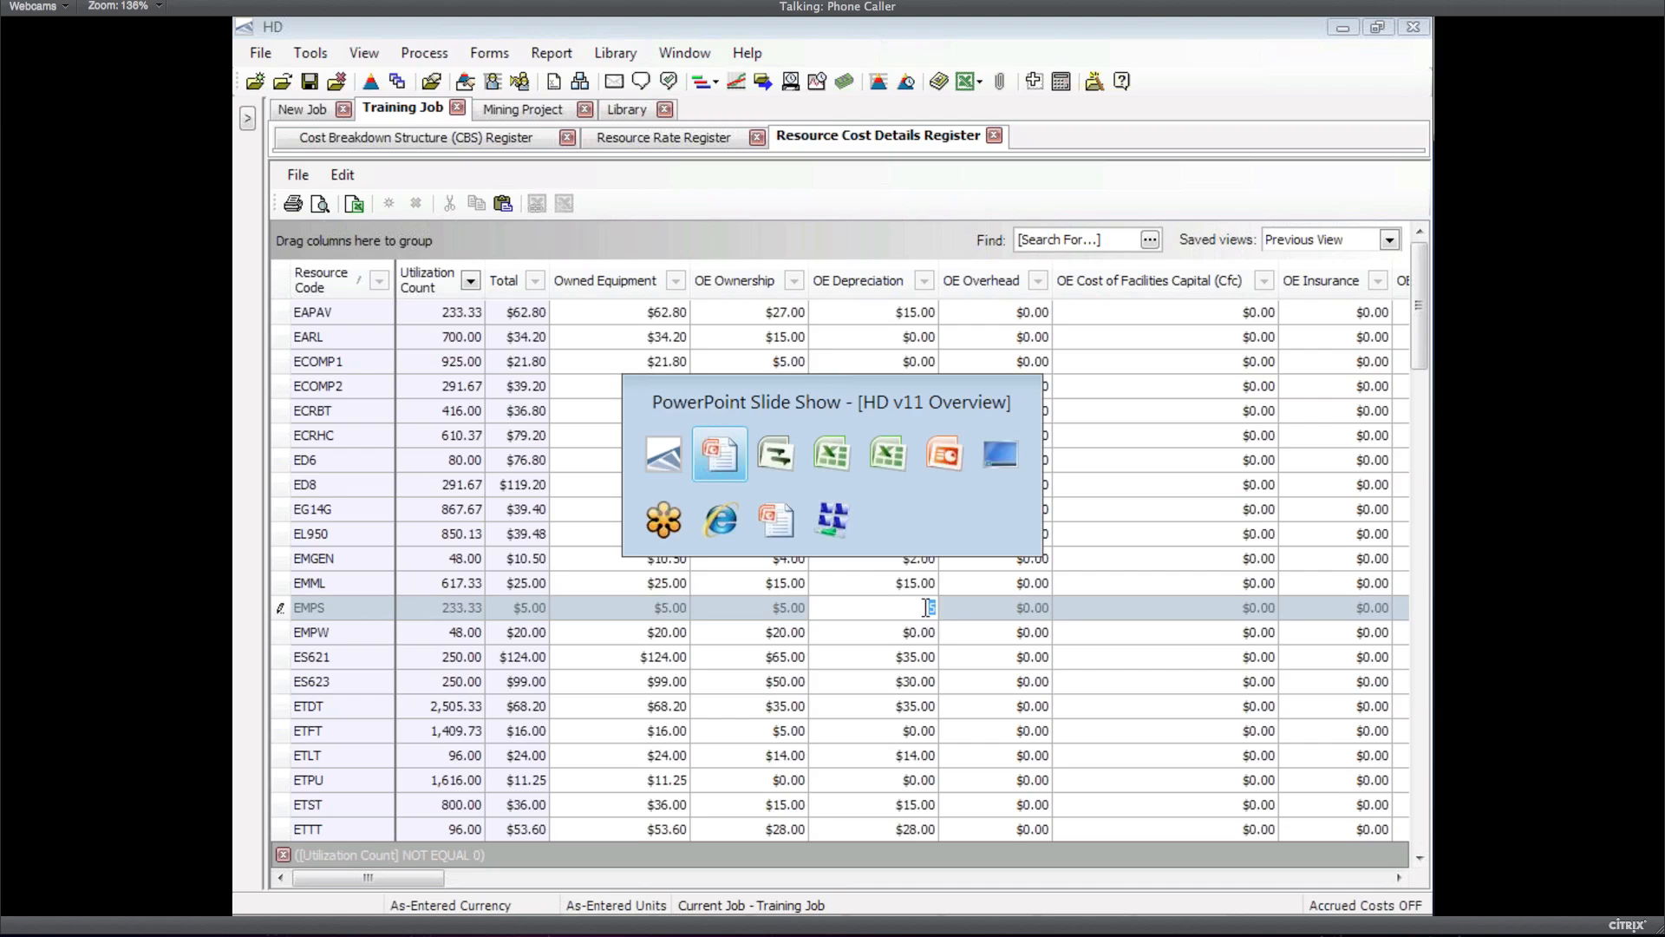
key(Right)
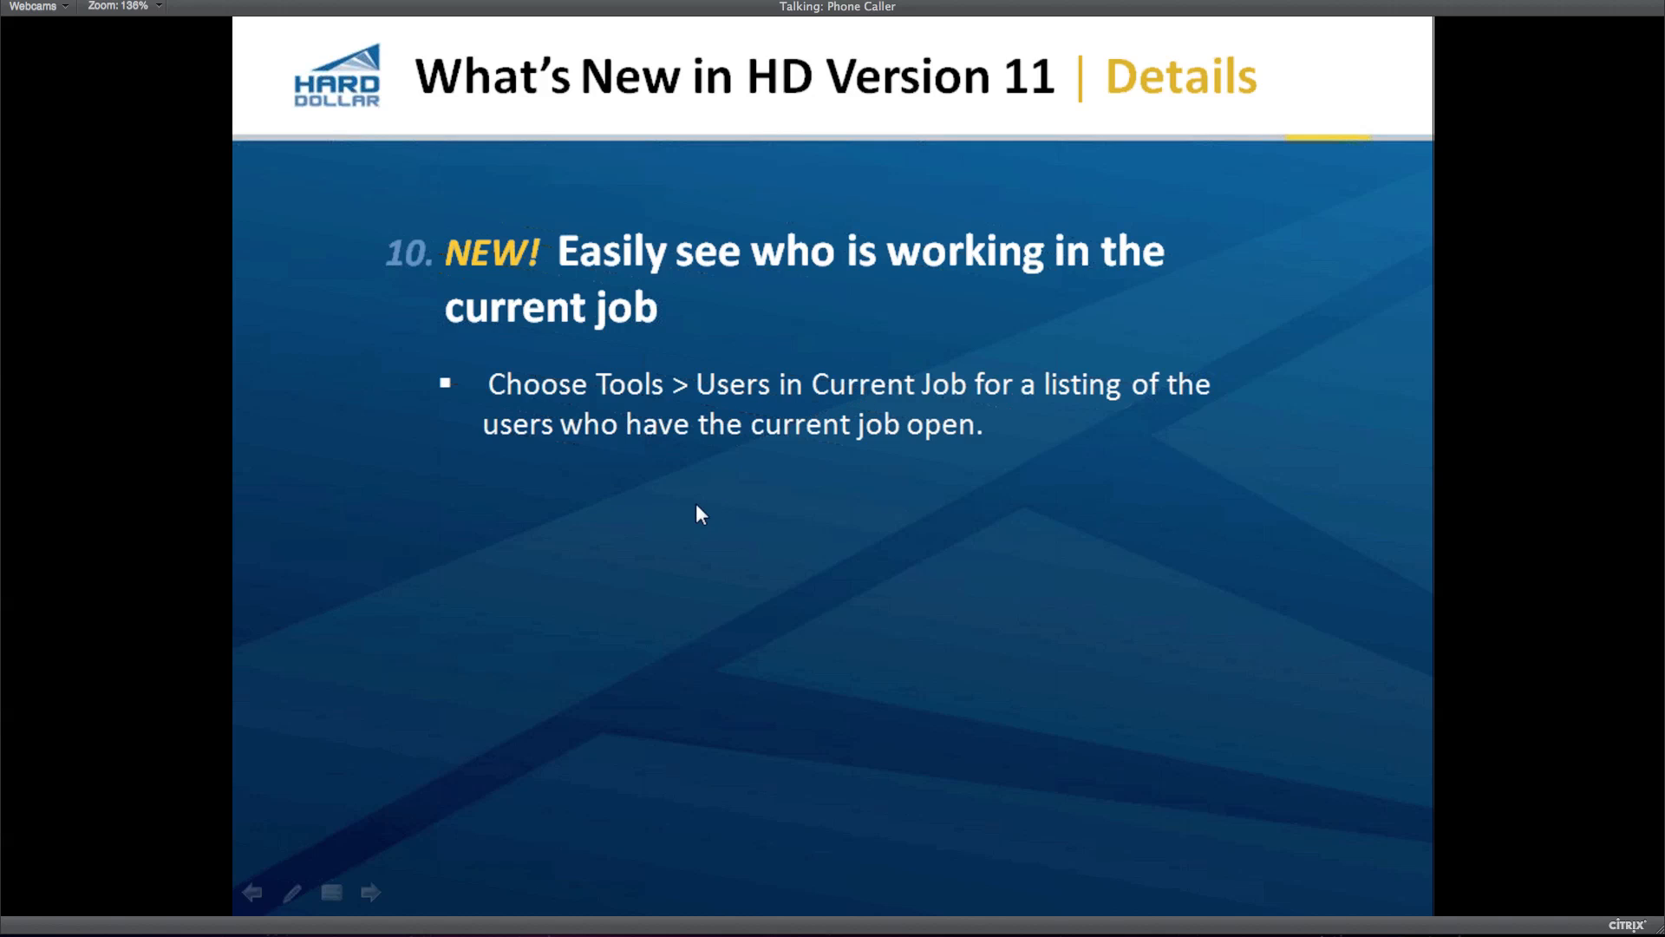
key(alt+Tab)
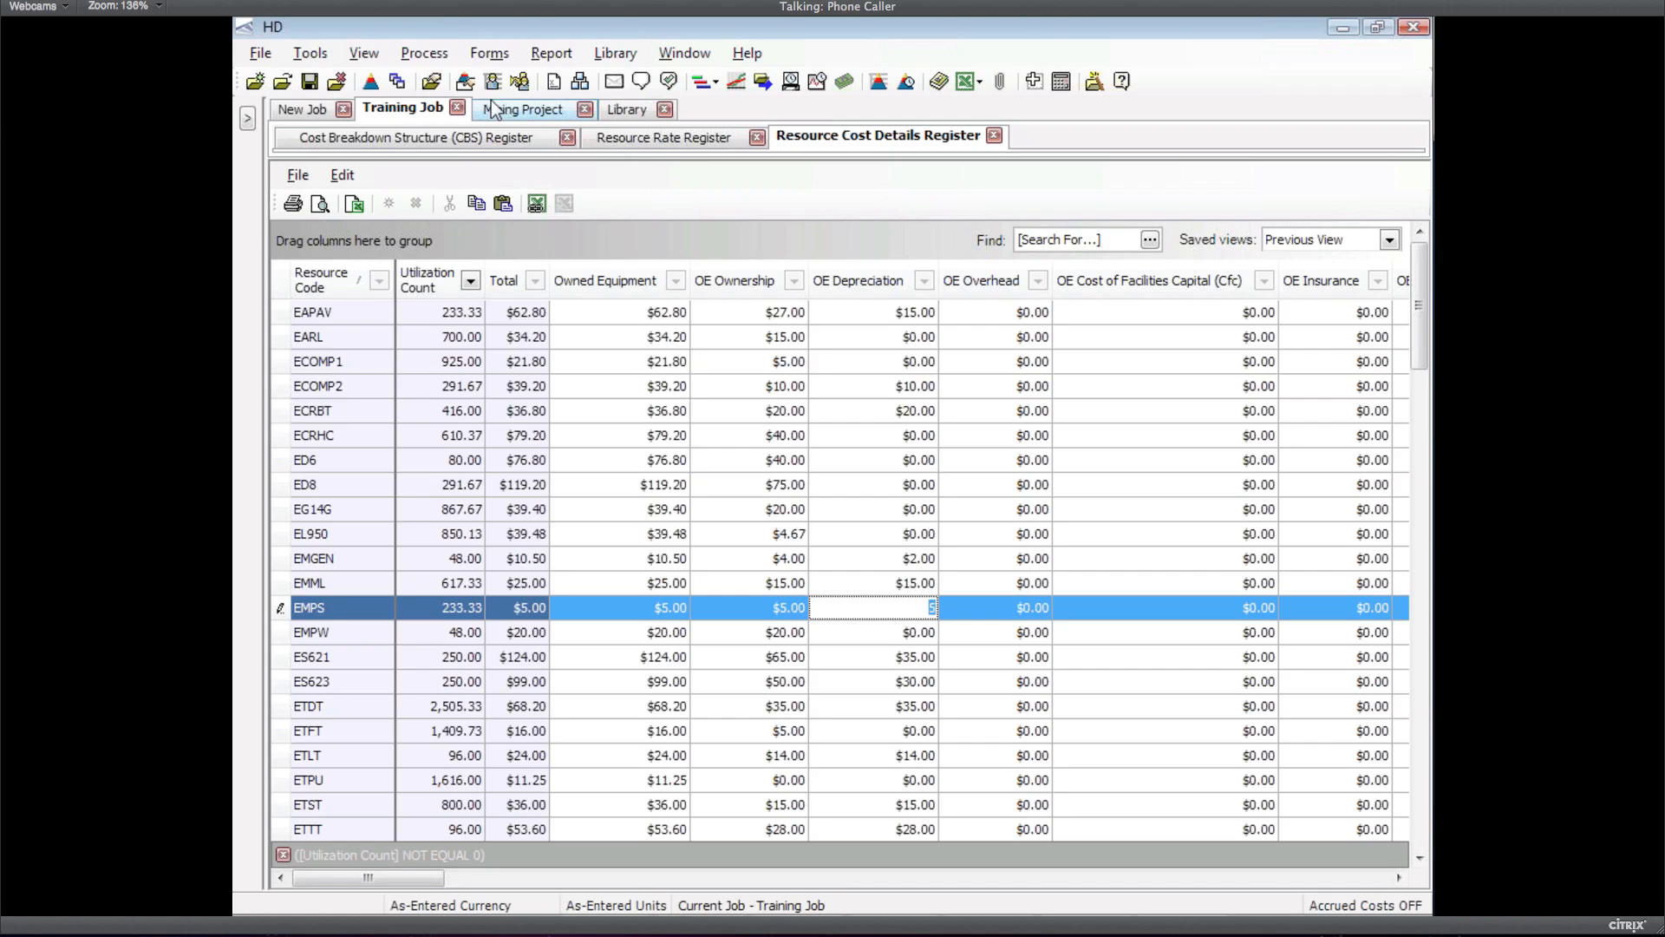
Check the empty Users In Current Job list, then advance the slide show to slide 11
click(306, 55)
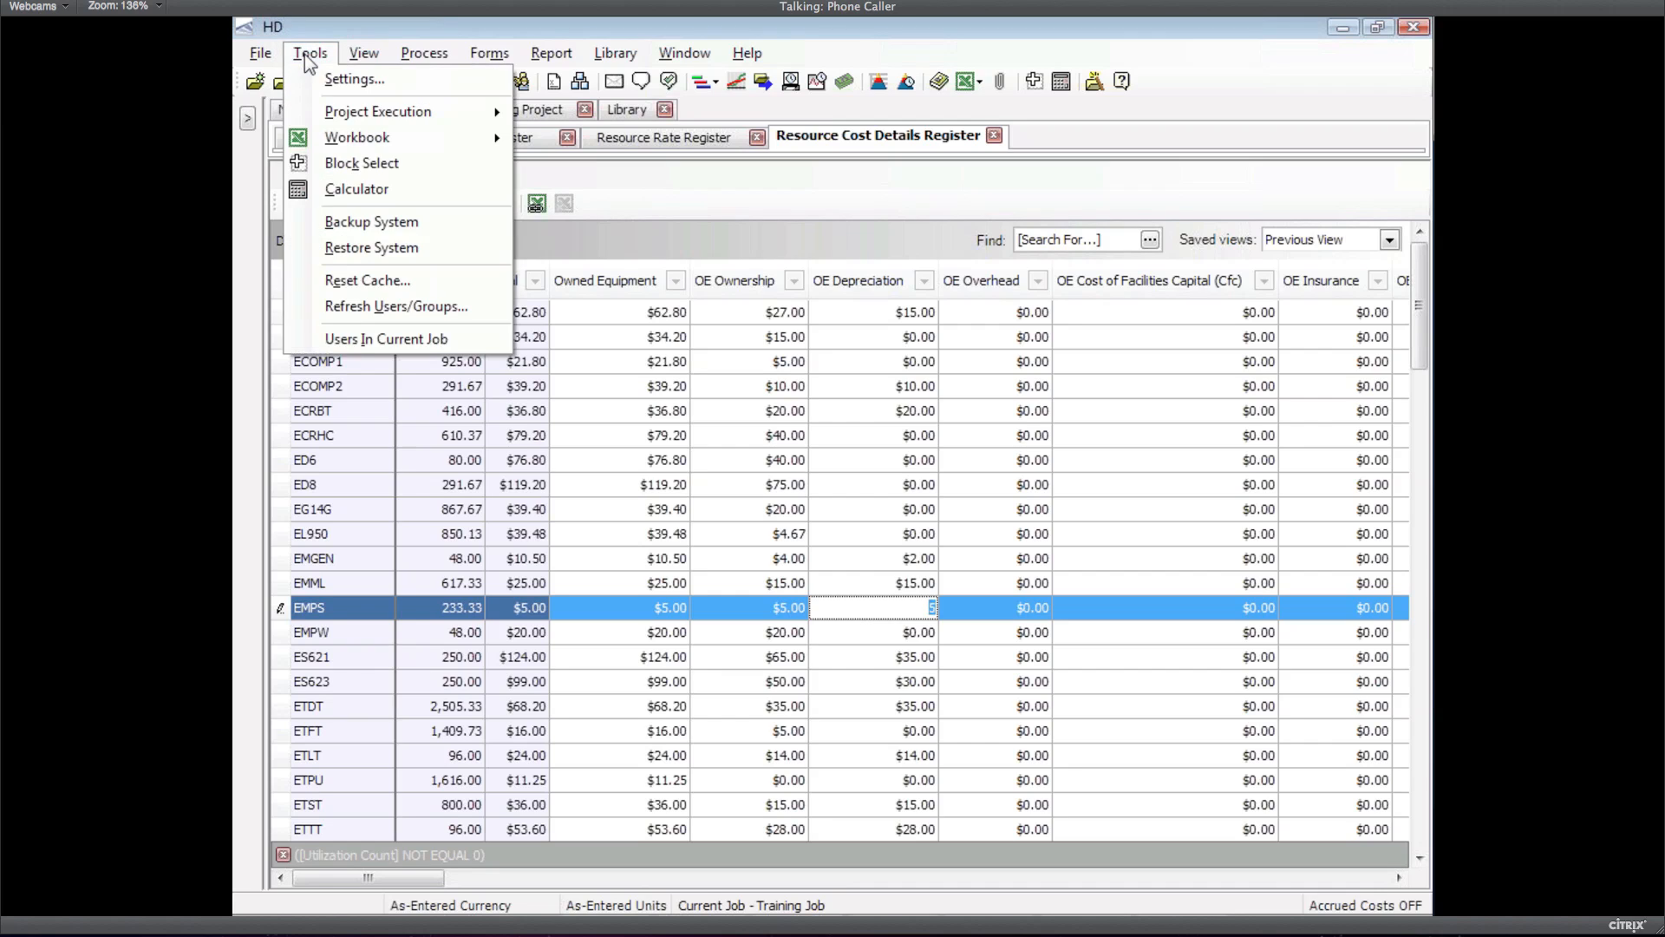
click(382, 340)
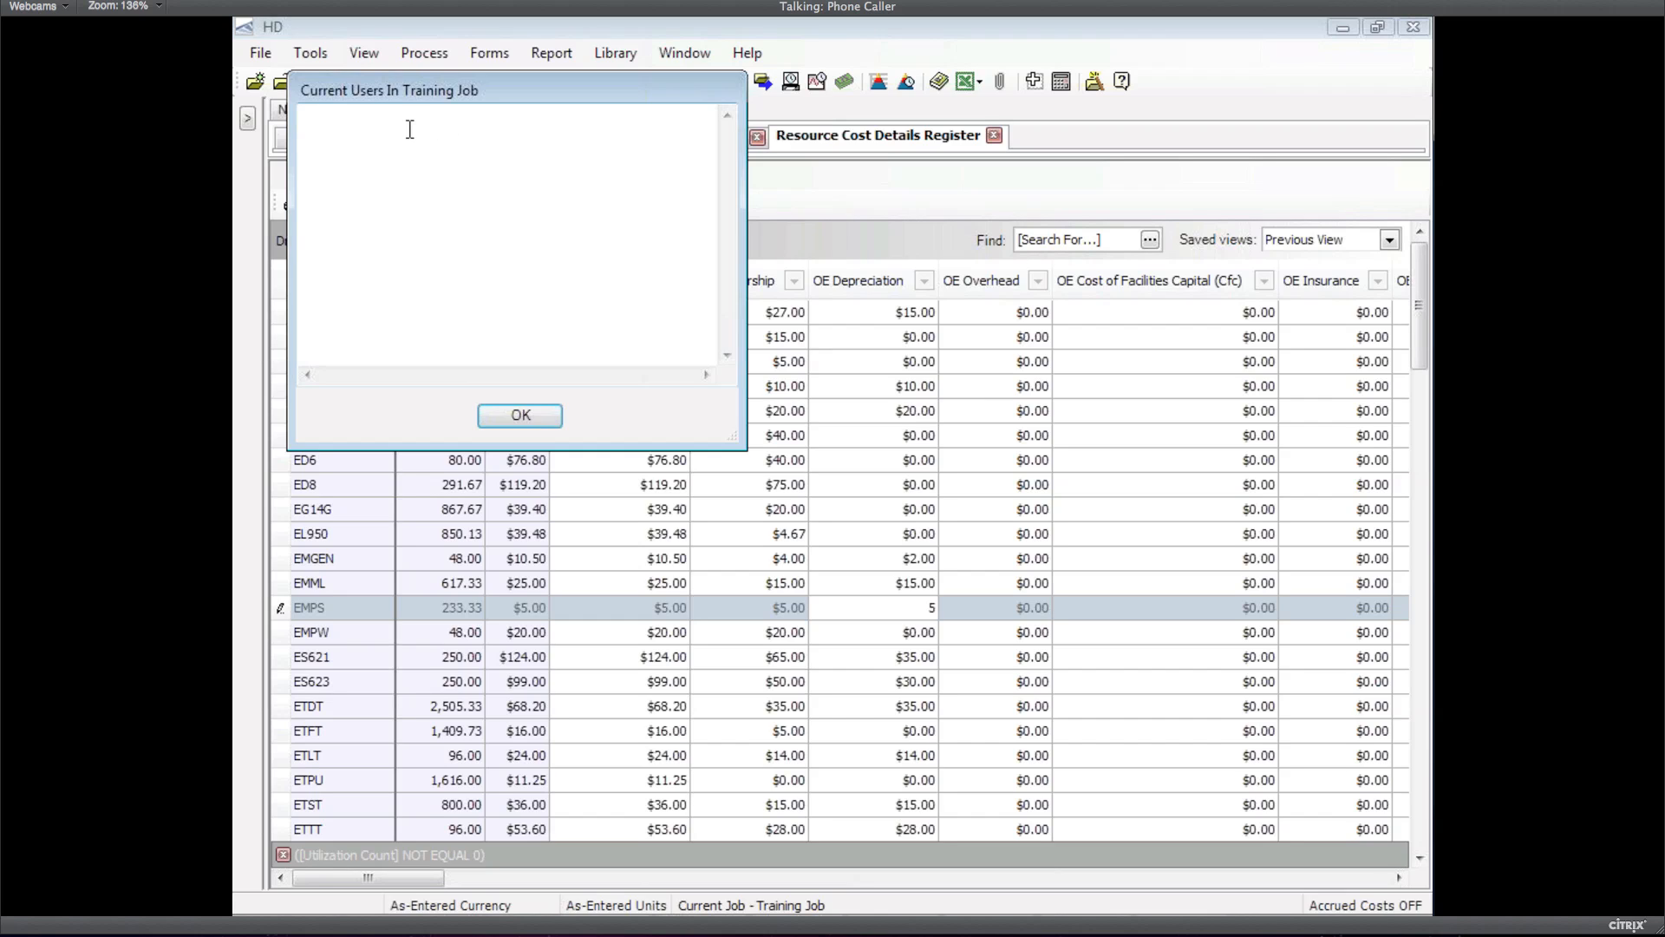
click(518, 418)
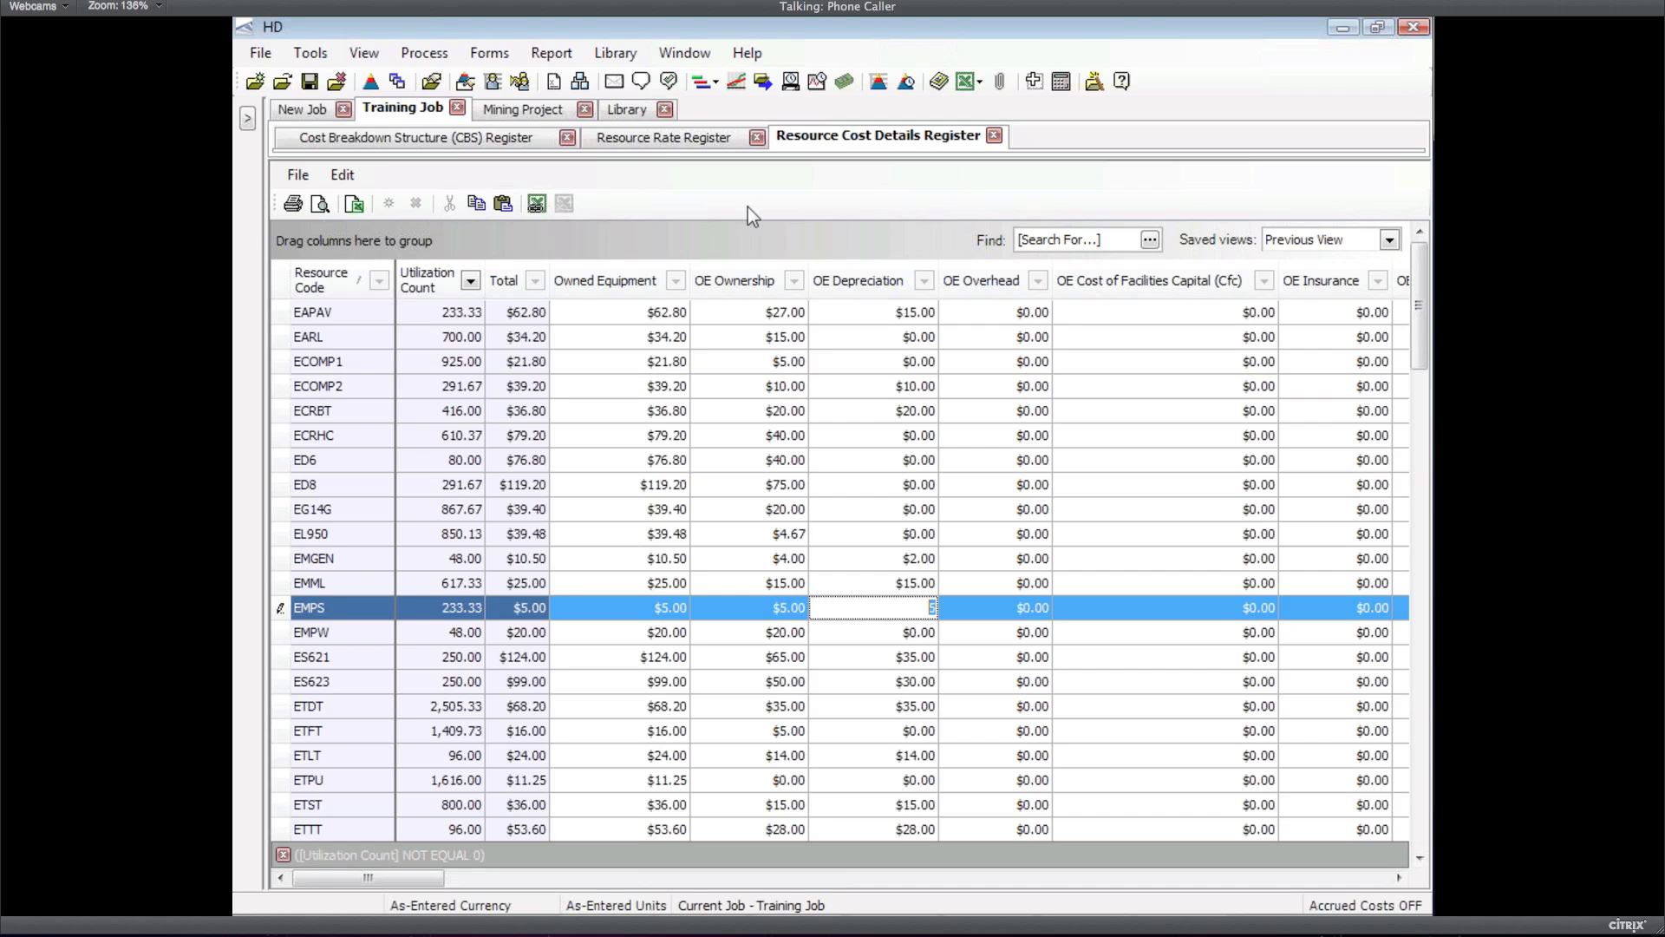
key(alt+Tab)
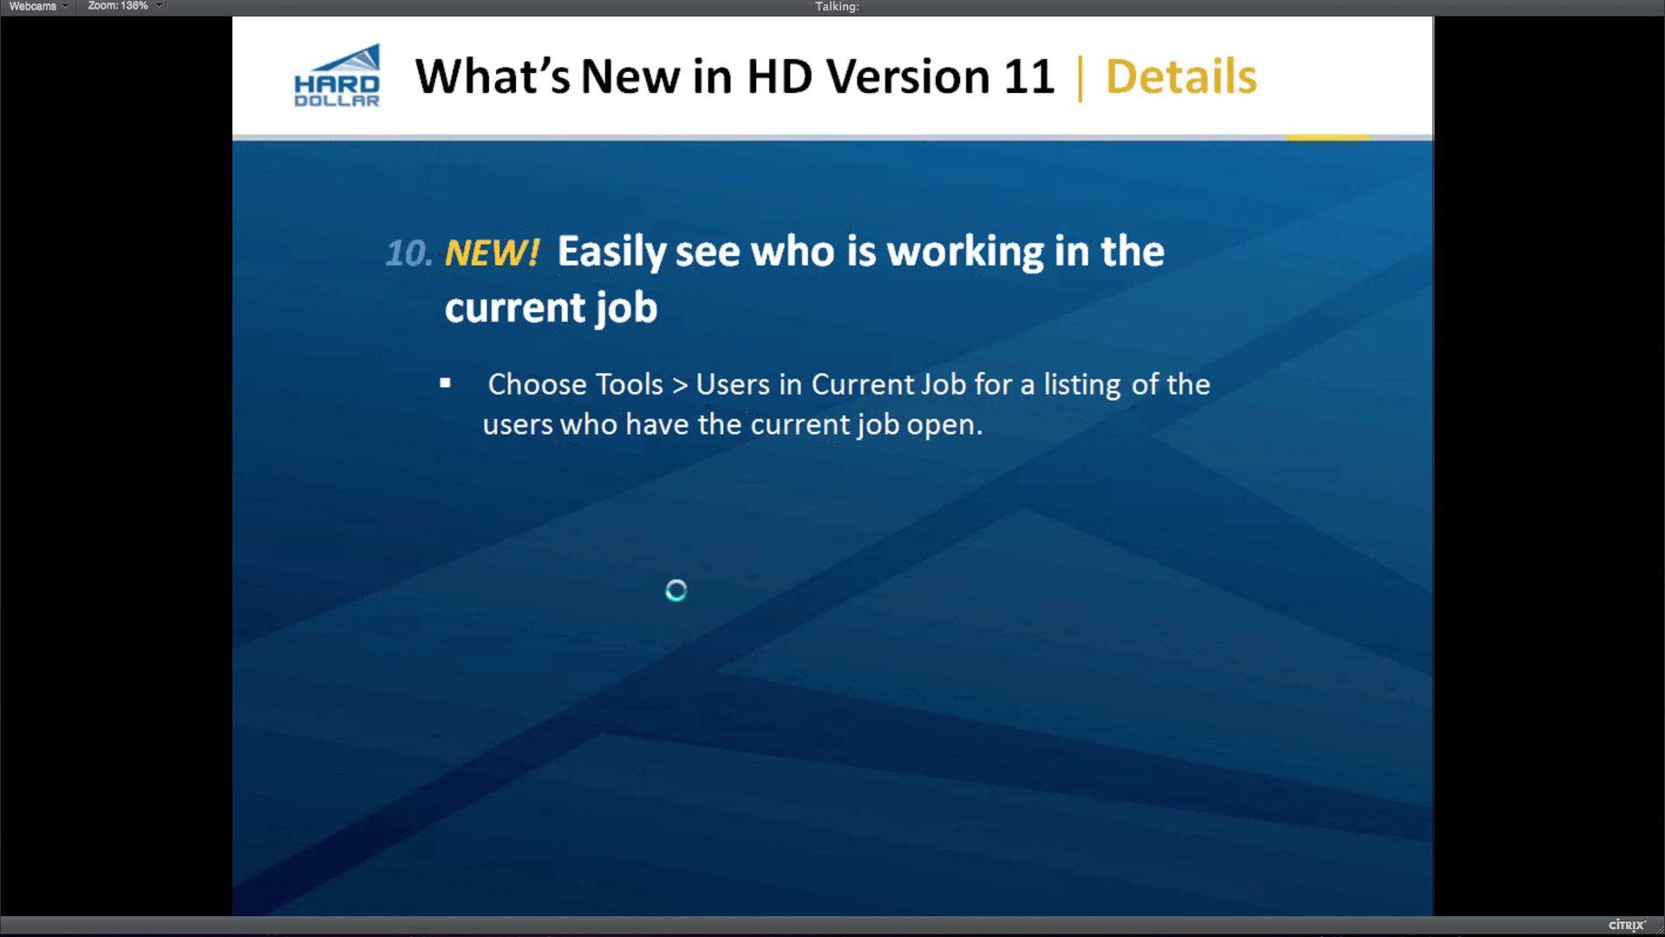
click(695, 595)
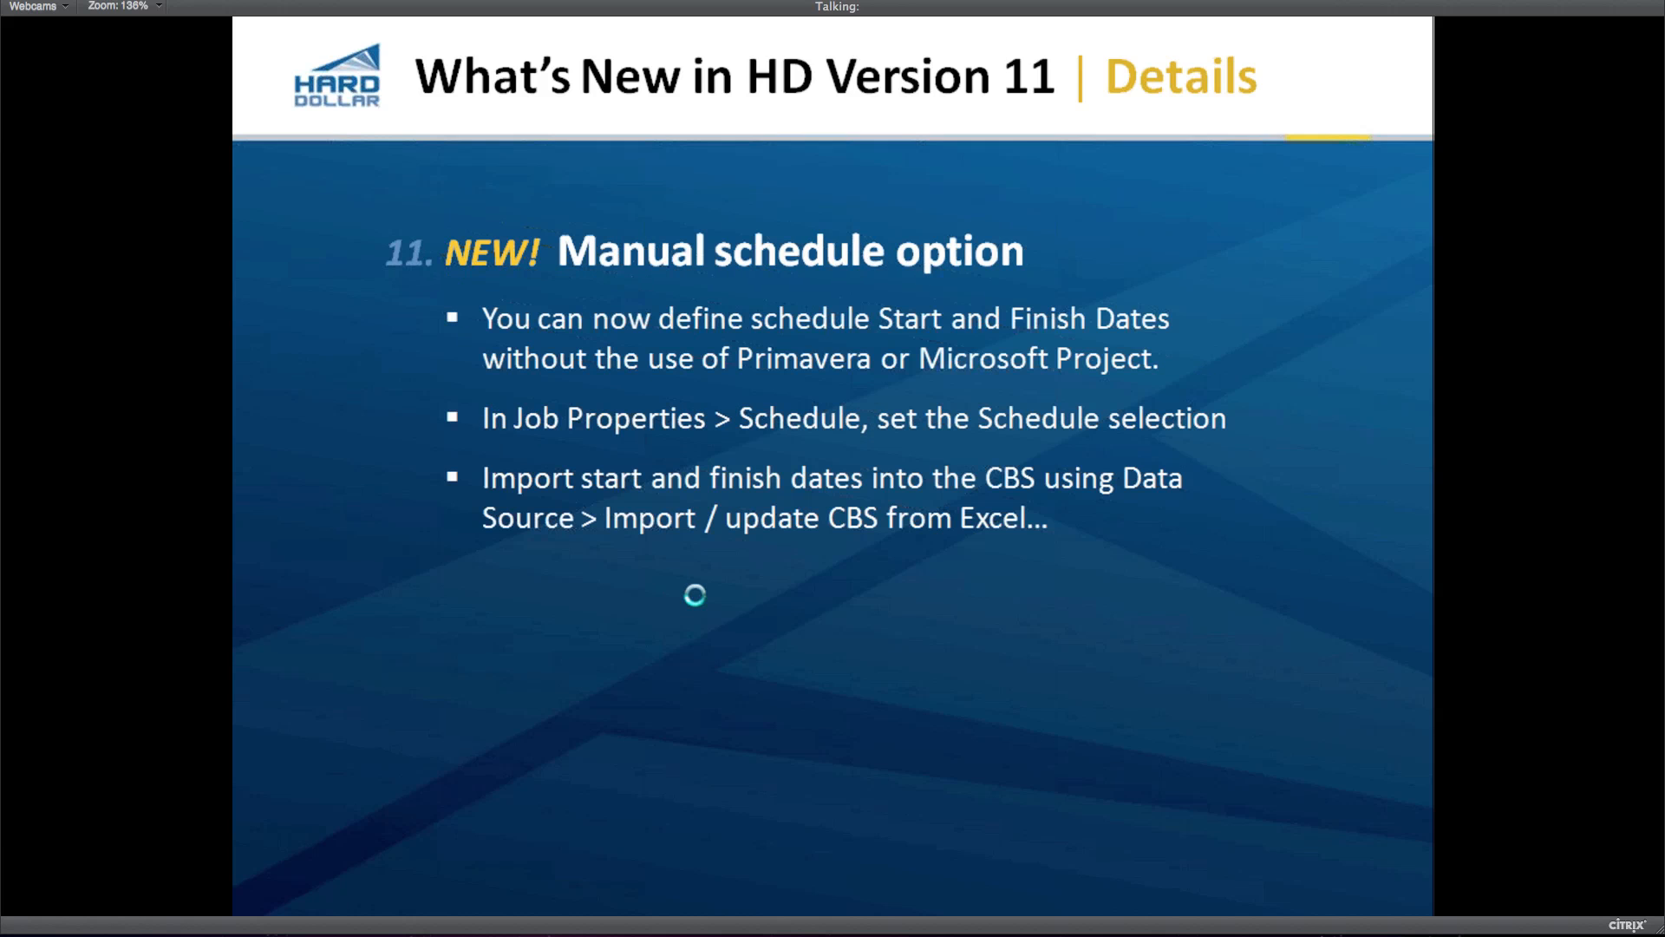
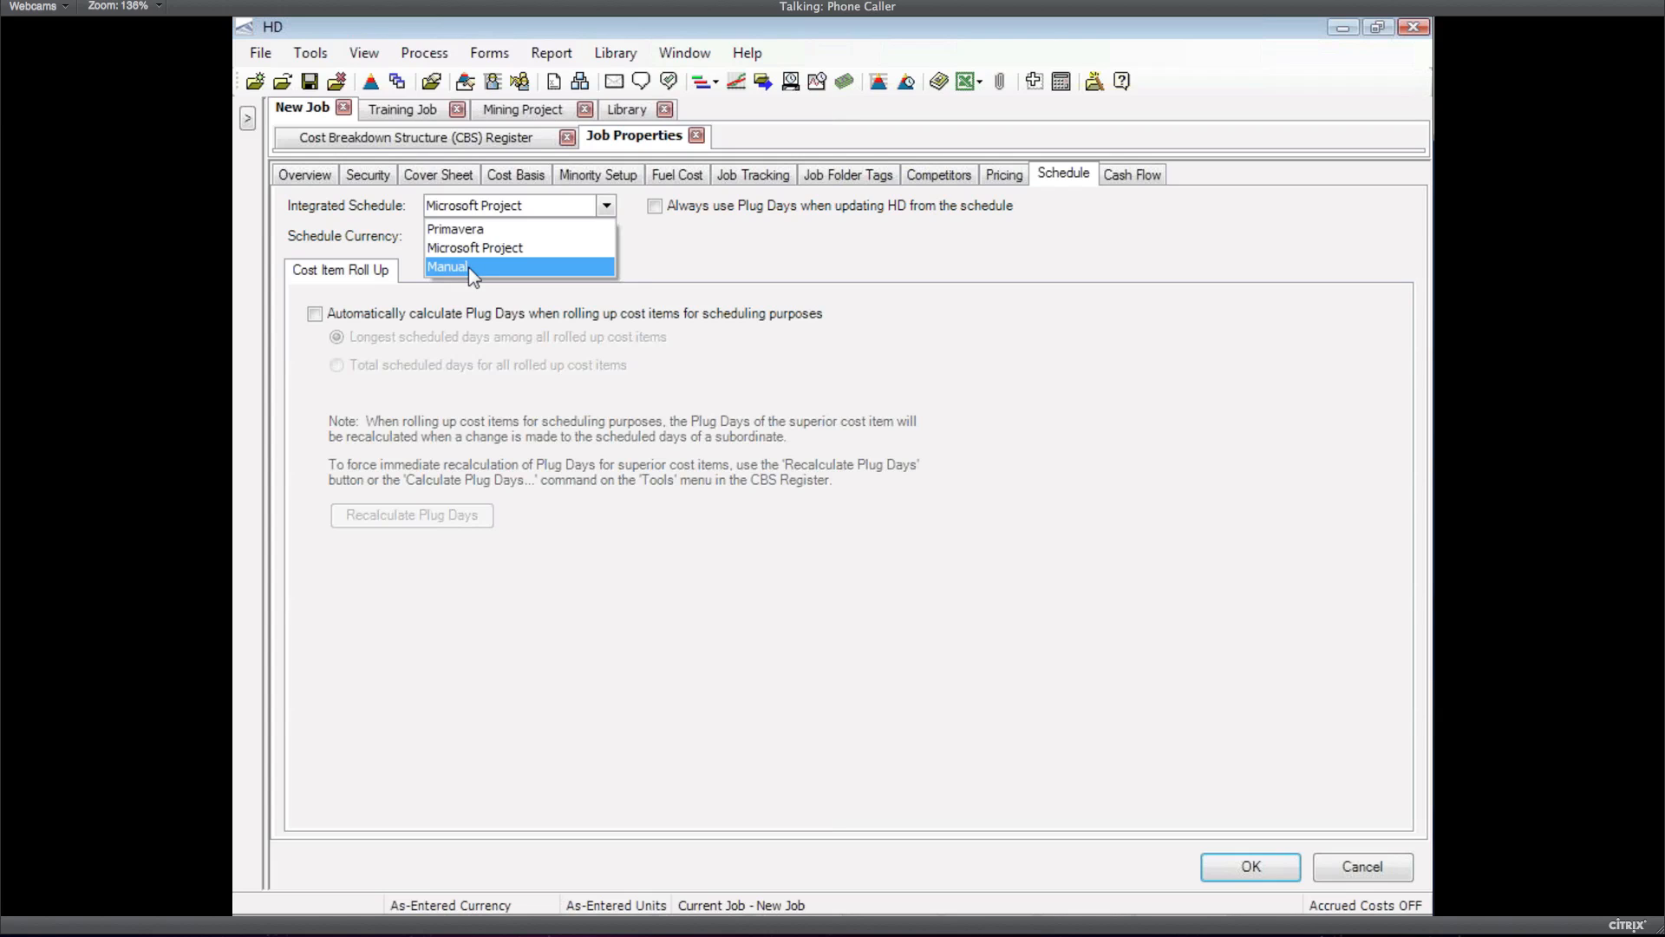
Set New Job's integrated schedule to Manual, save the project, and close Job Properties
click(468, 267)
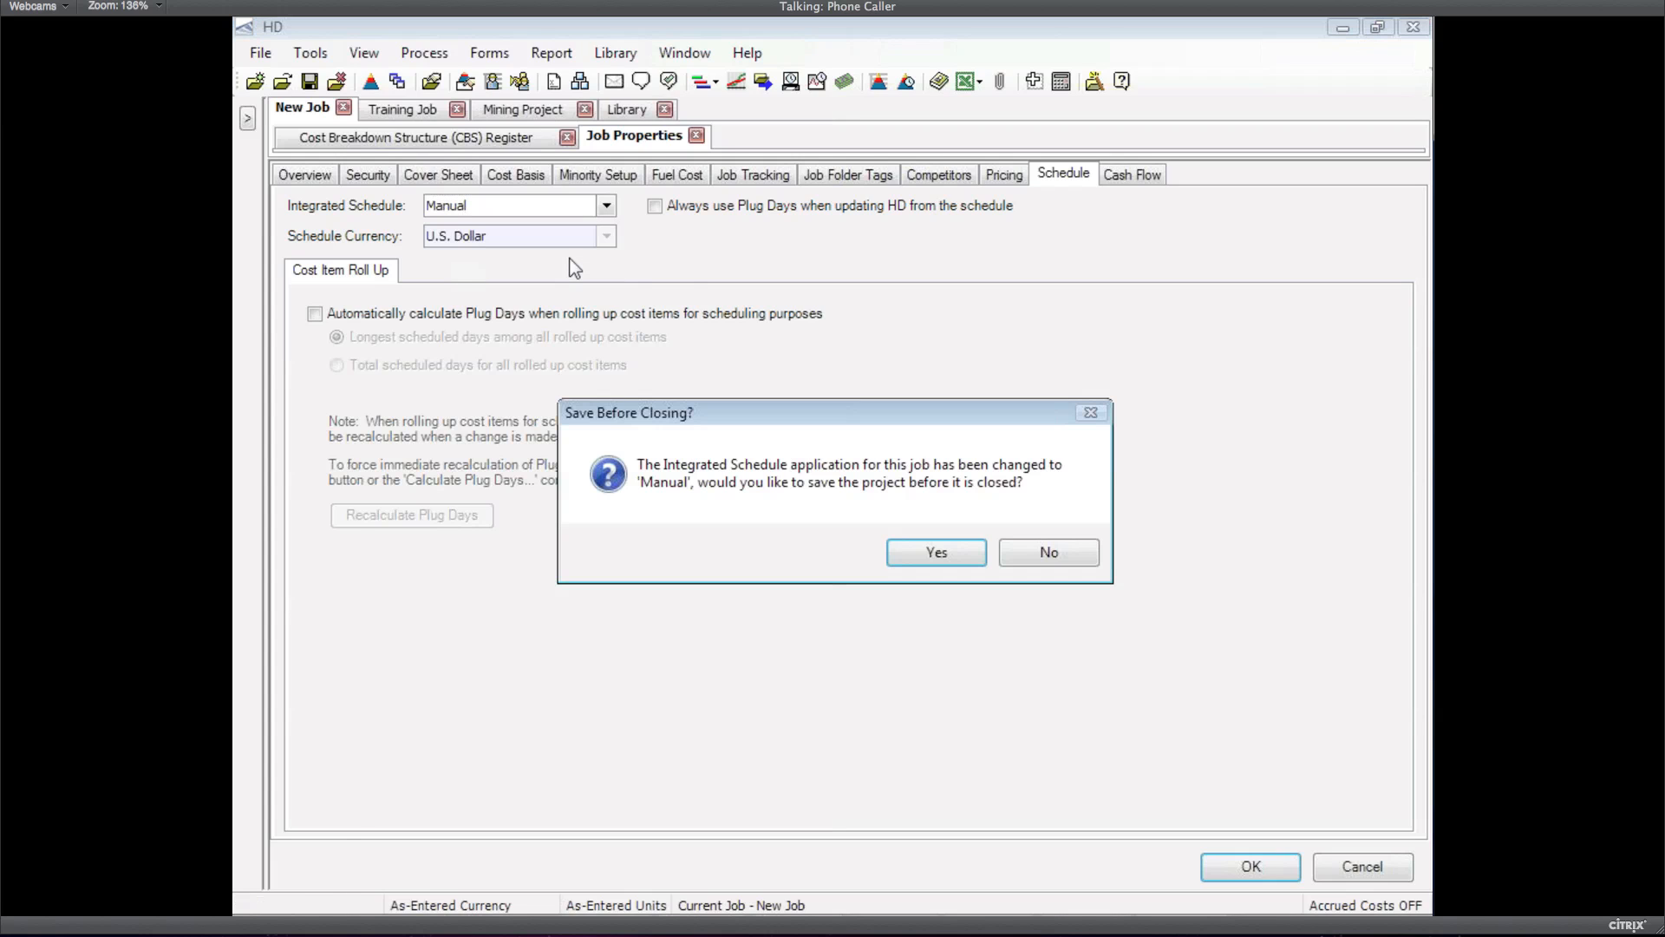
click(936, 553)
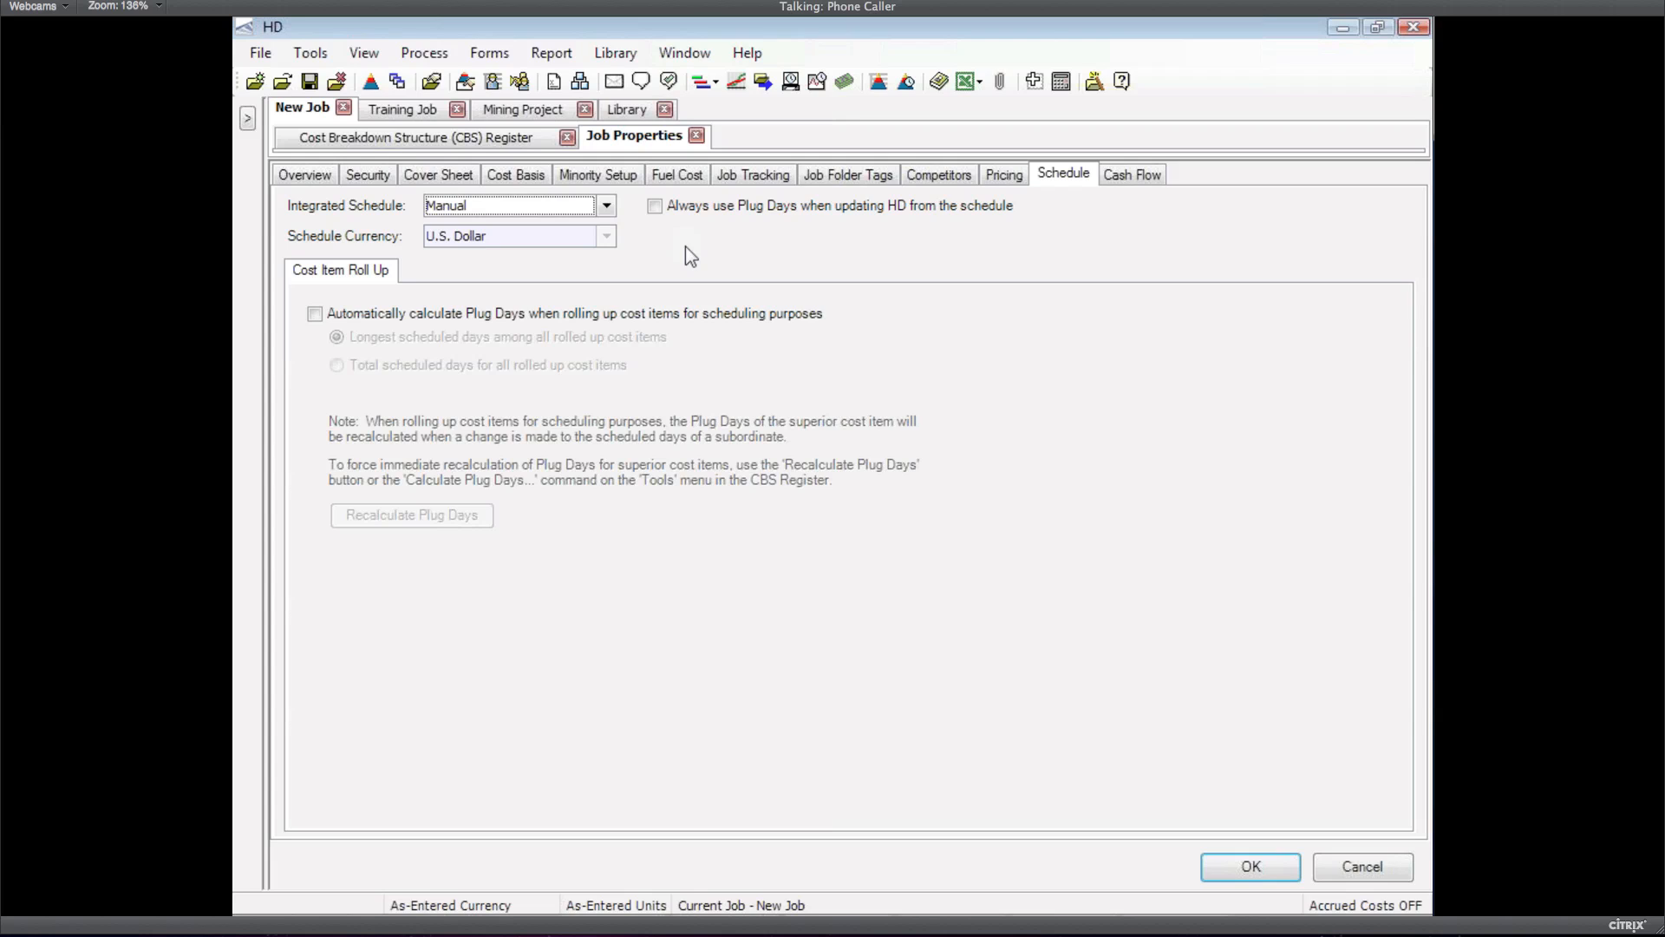
click(606, 208)
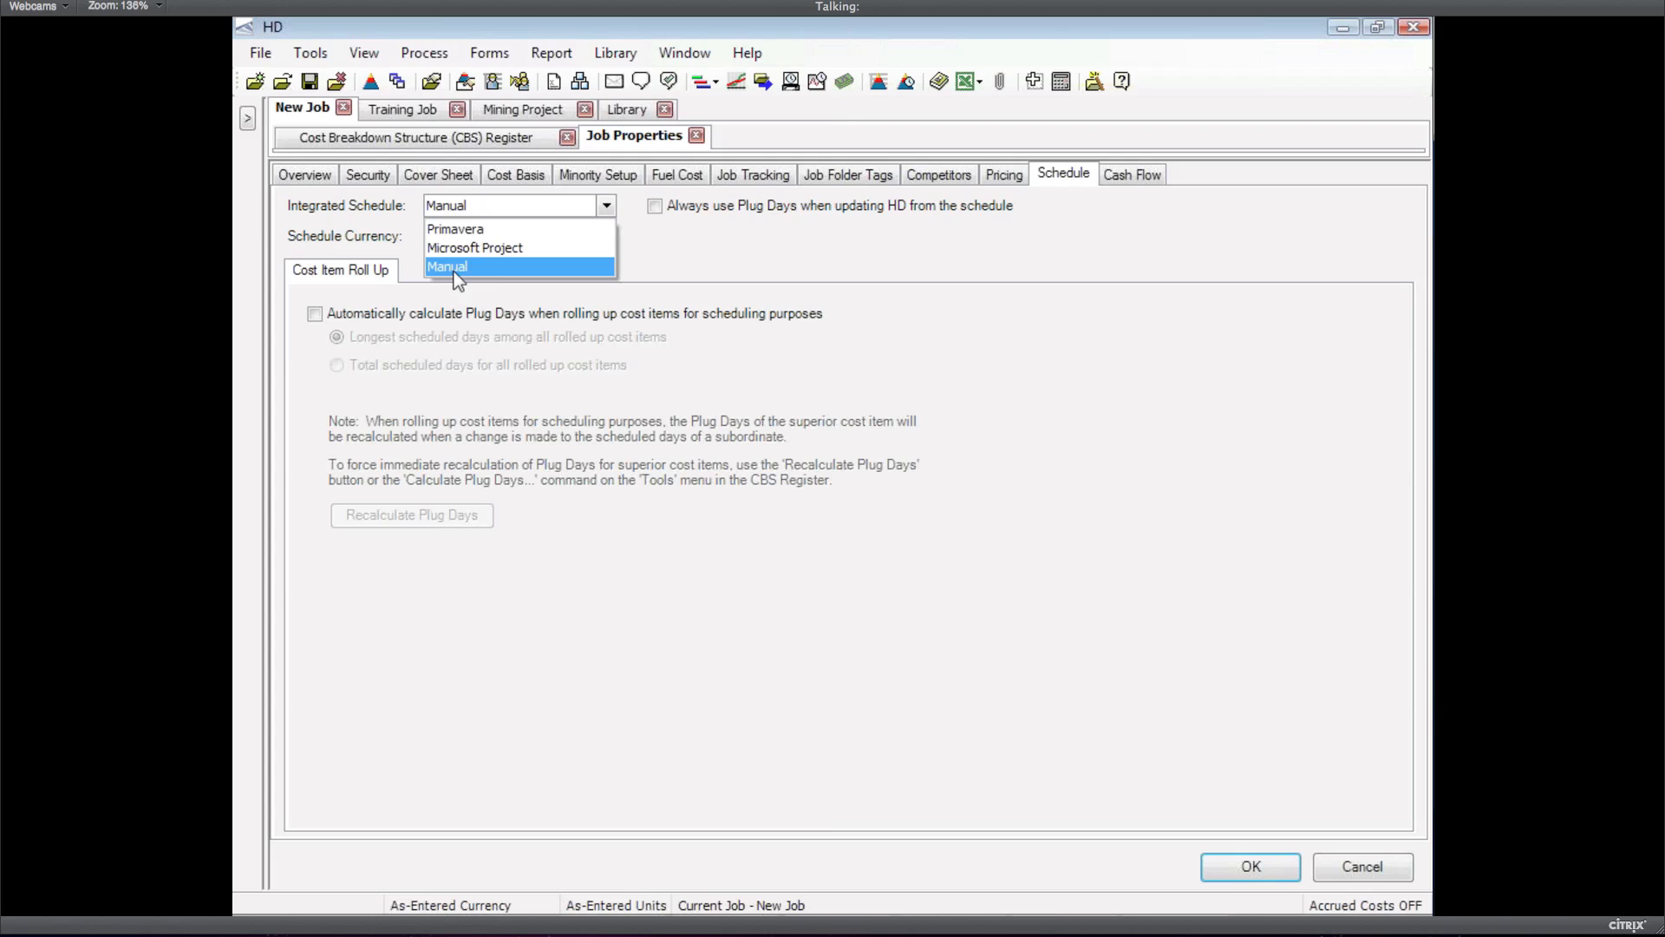
click(456, 272)
click(1250, 866)
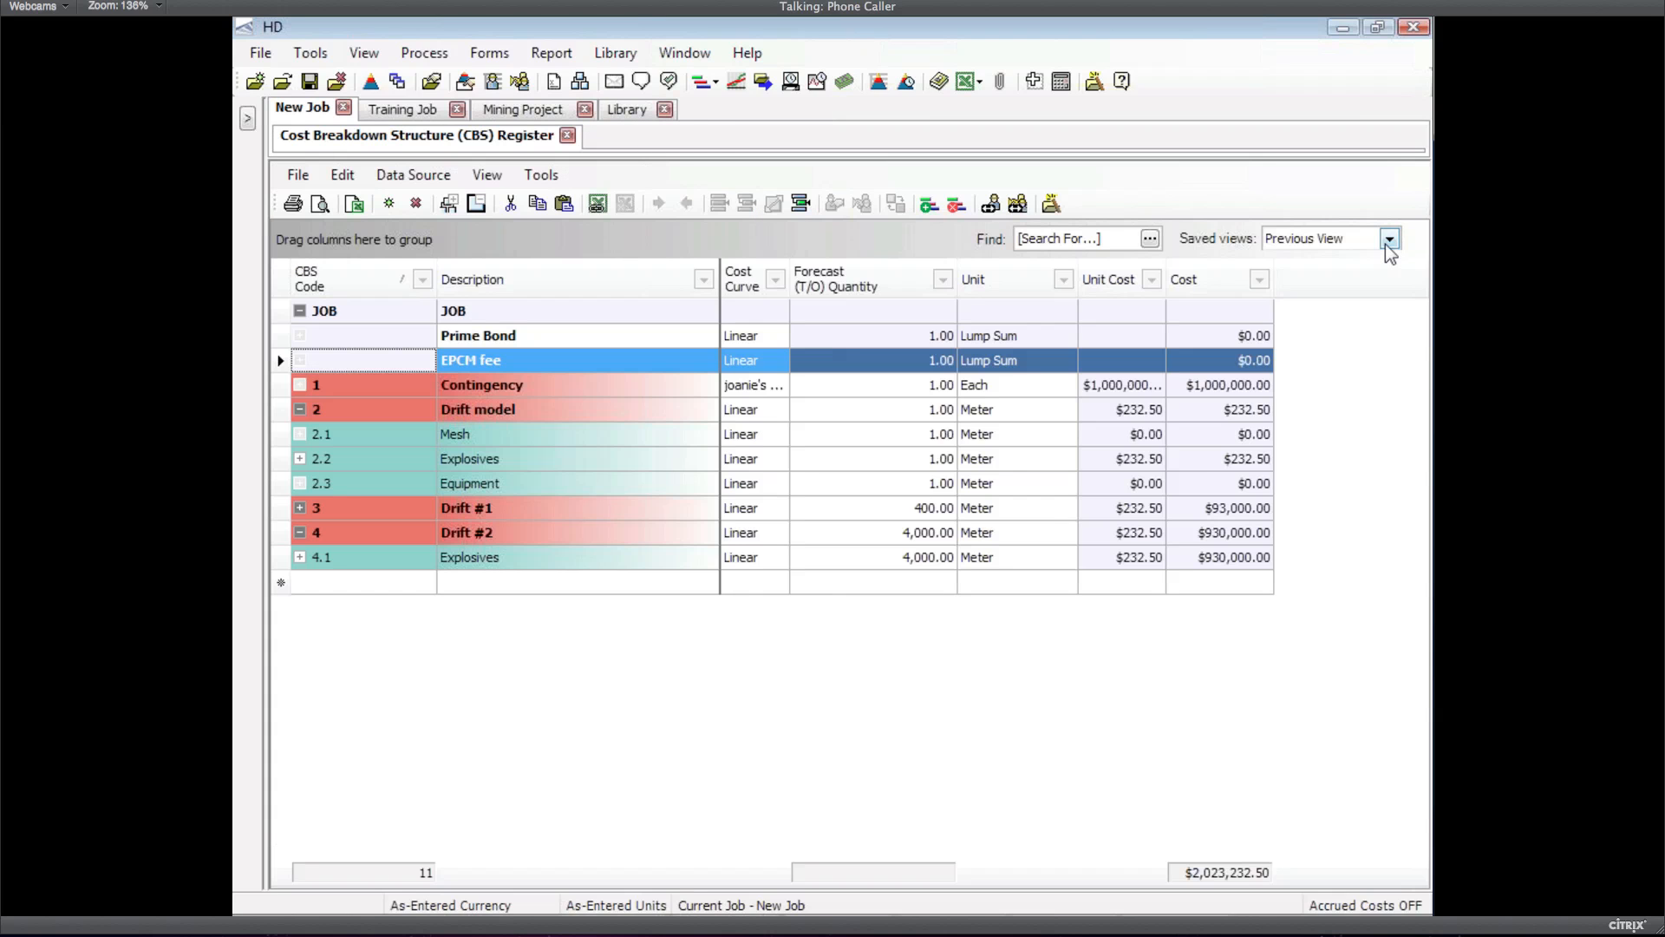
Switch the CBS Register to the _Manual schedule saved view
click(1386, 243)
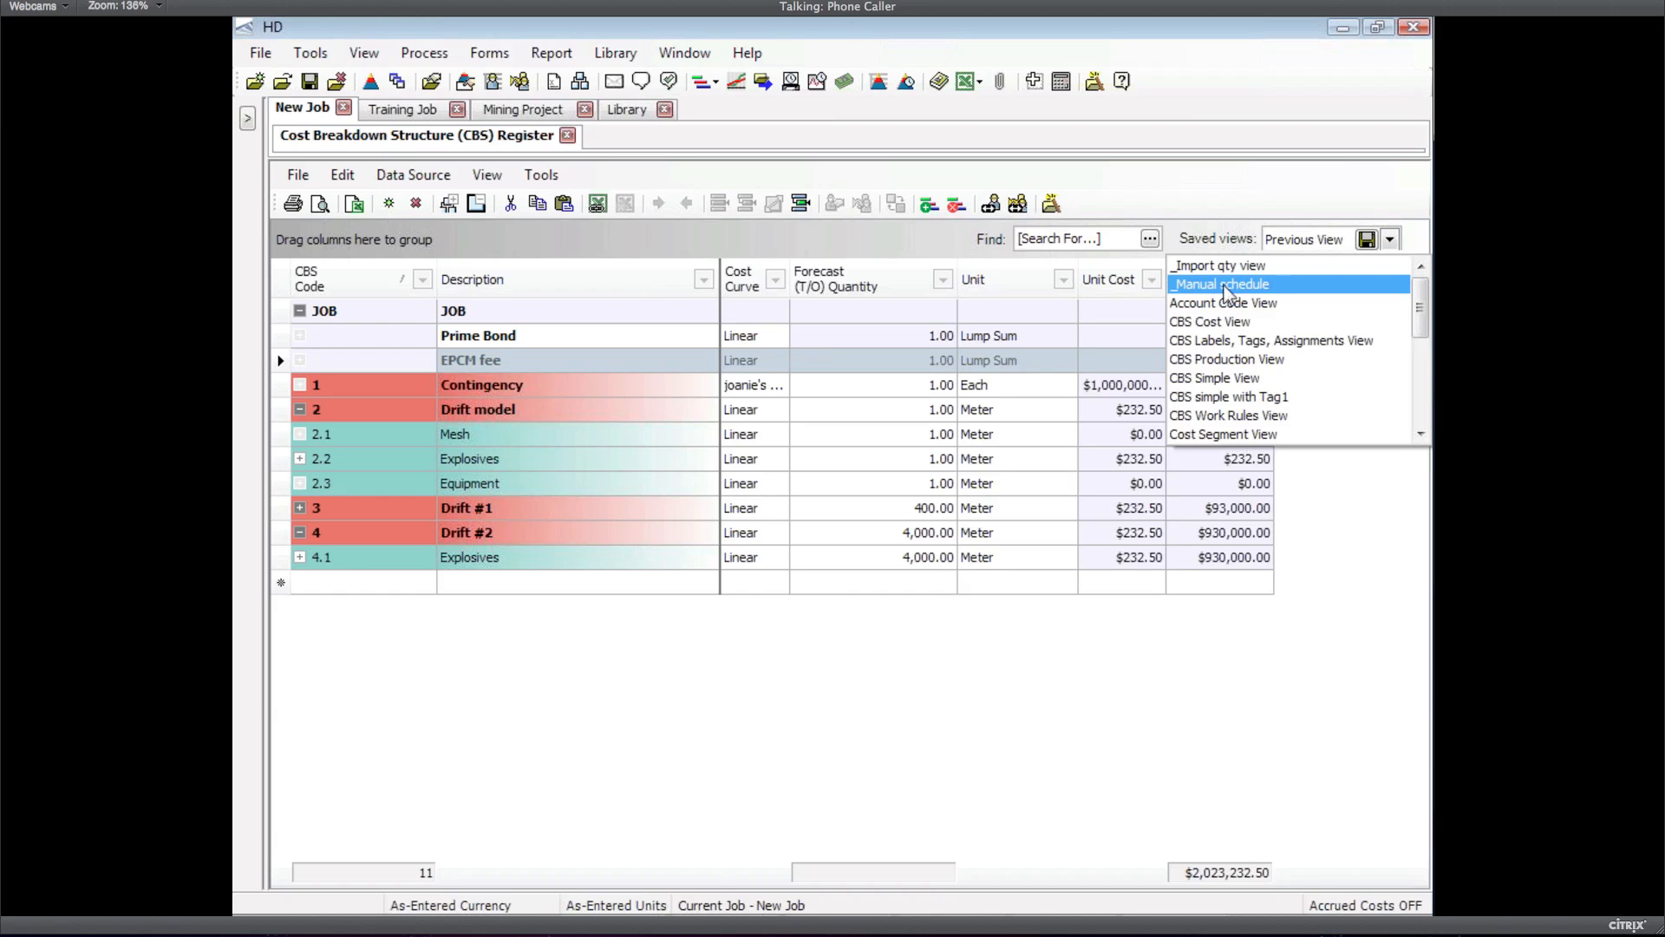
click(1225, 286)
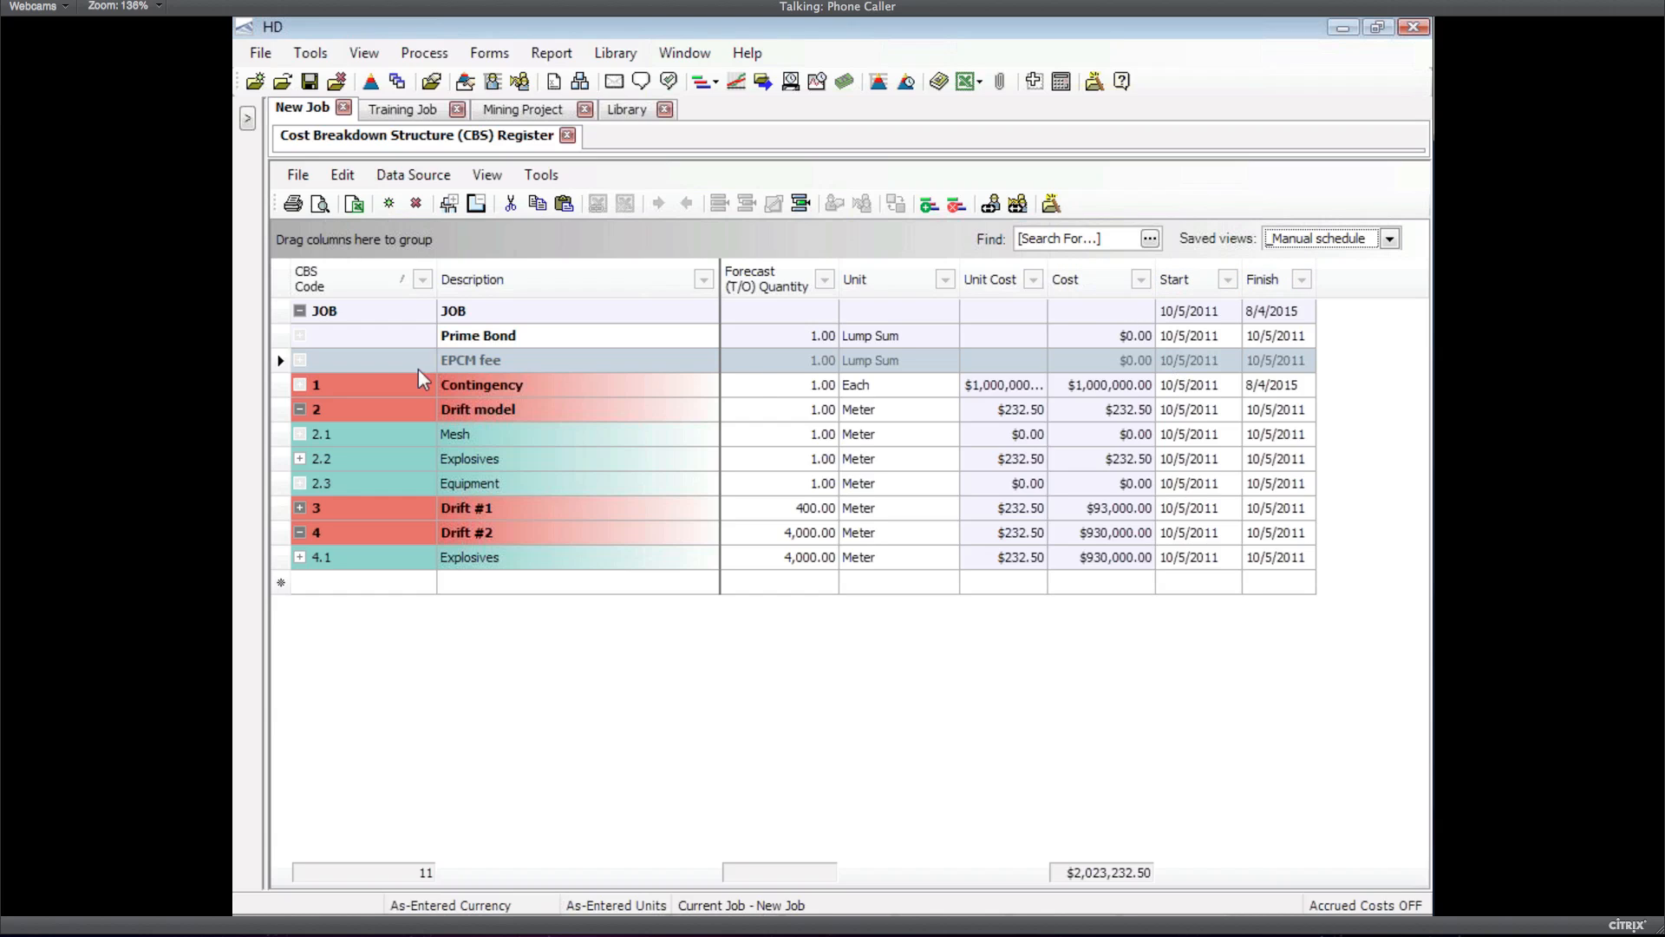
Try giving Drift #1 a start of 11/1/2011 and dismiss the invalid-data error
click(285, 385)
click(284, 406)
click(288, 509)
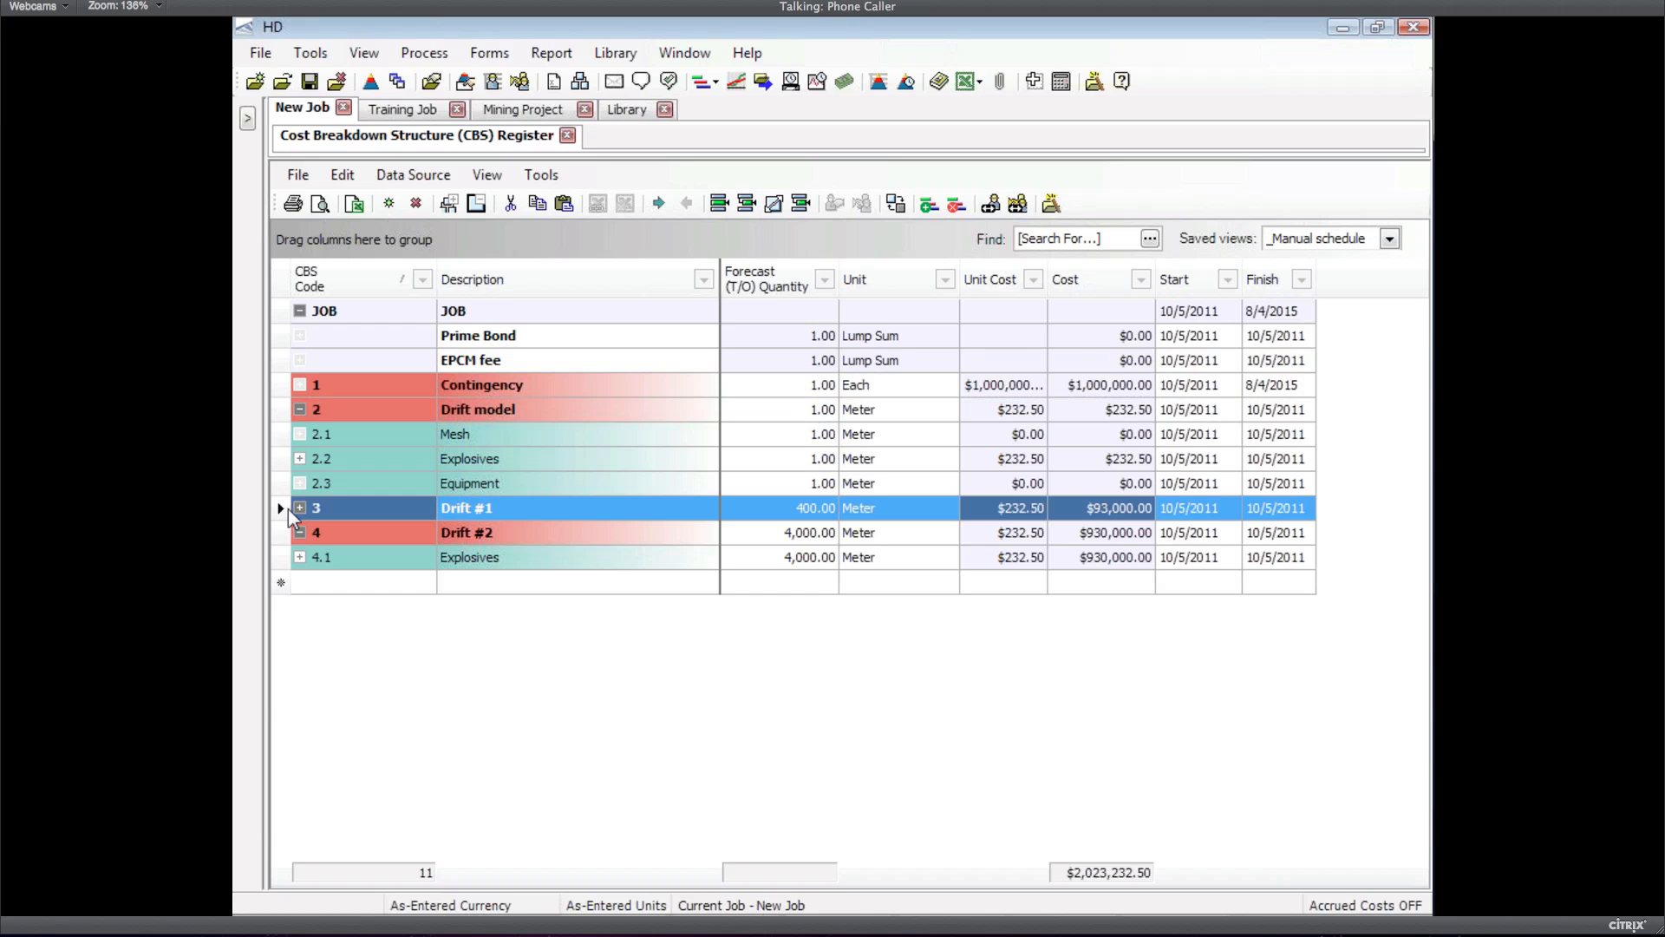
click(1186, 510)
click(1231, 509)
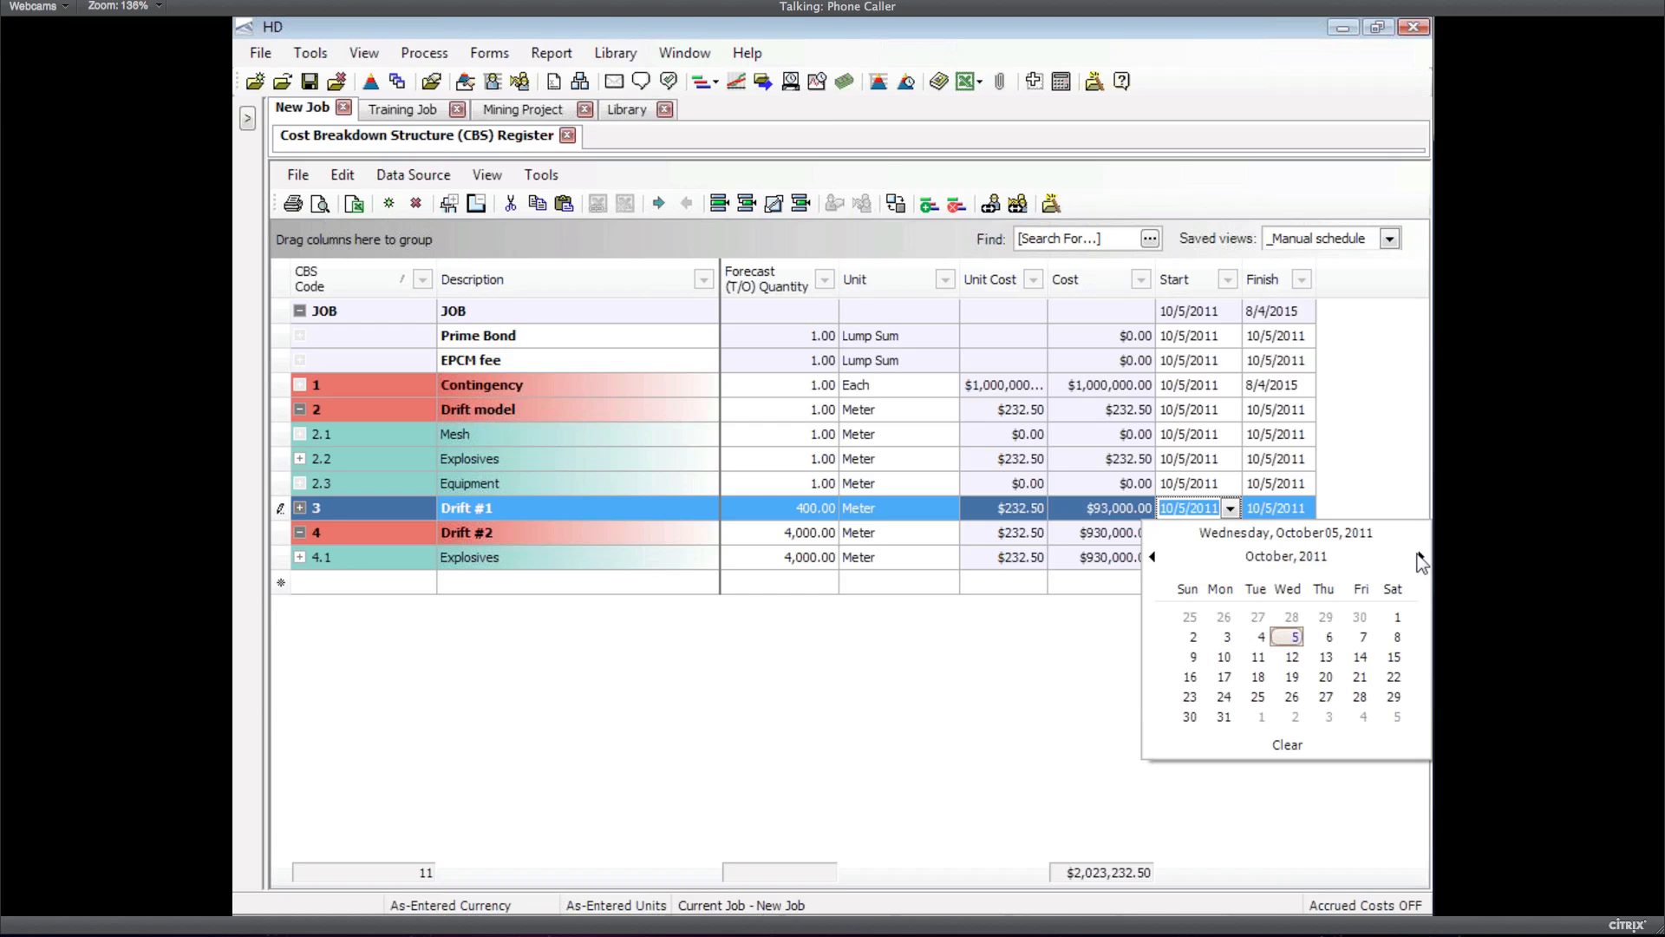
click(1421, 557)
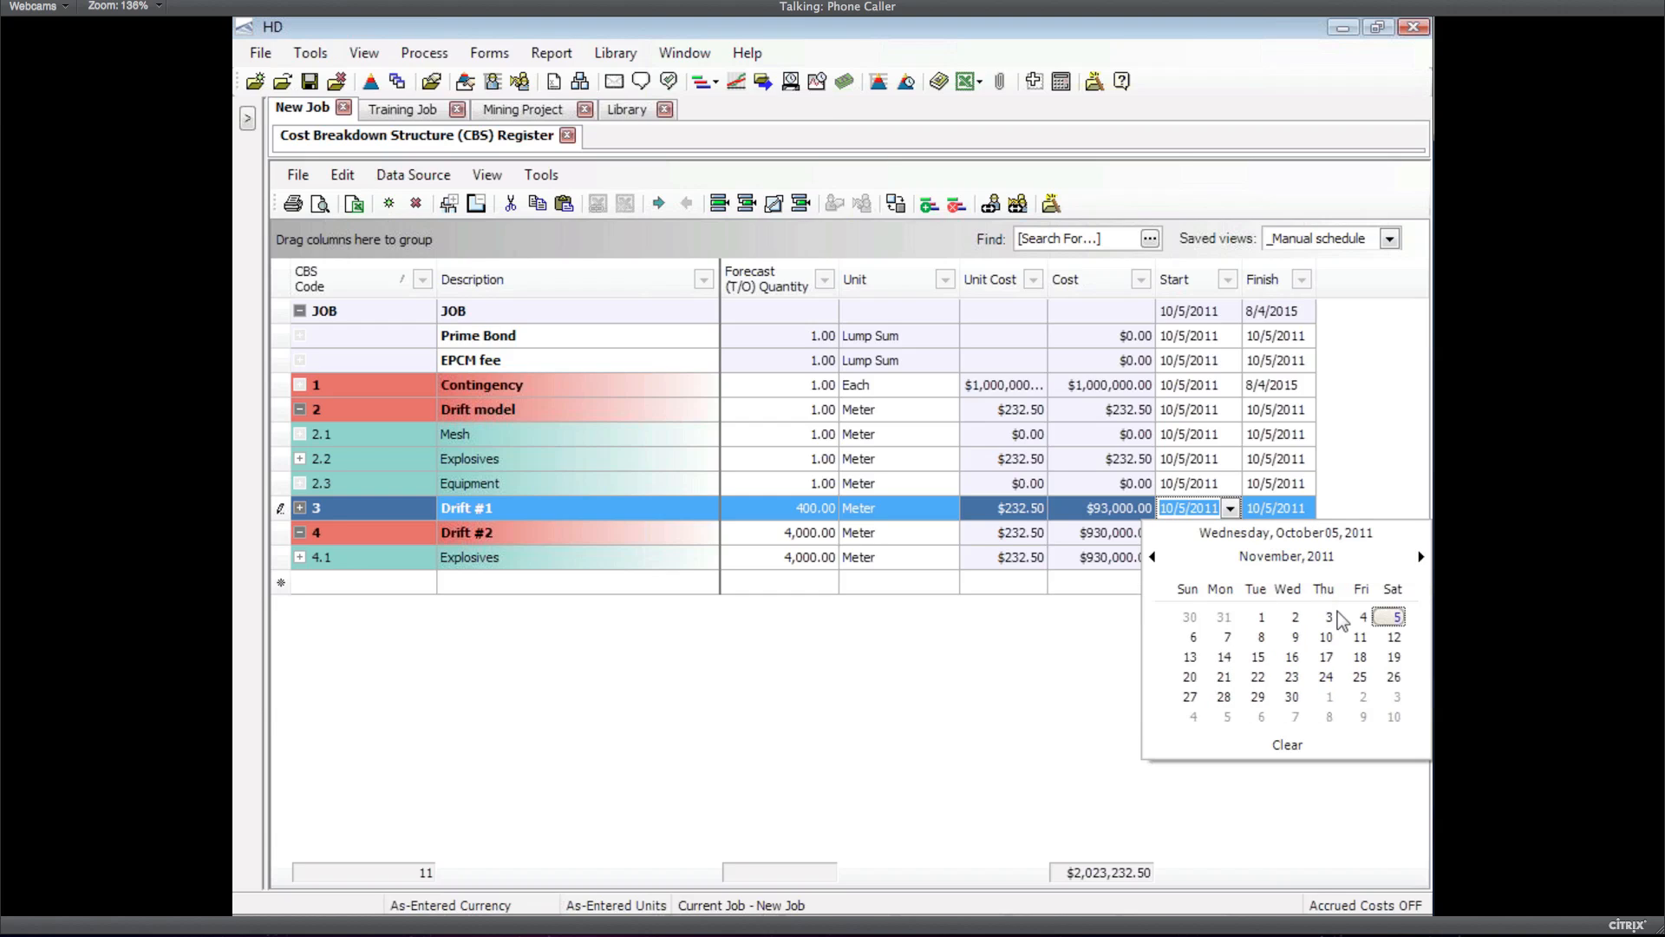
click(1262, 617)
click(1226, 574)
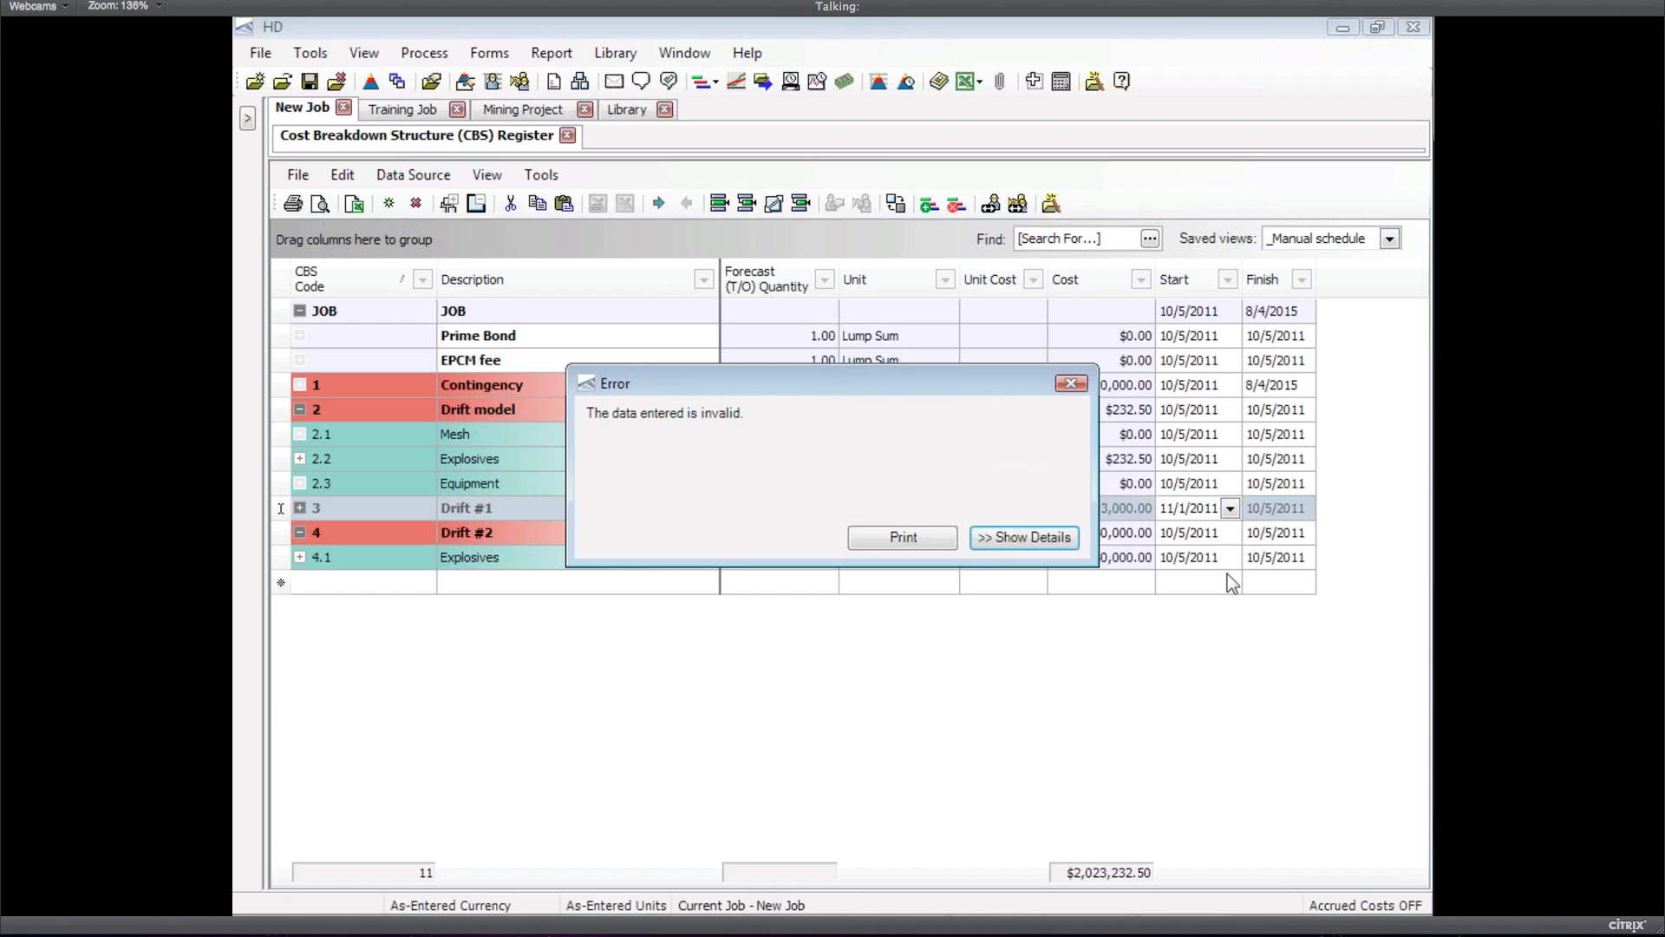
click(1071, 384)
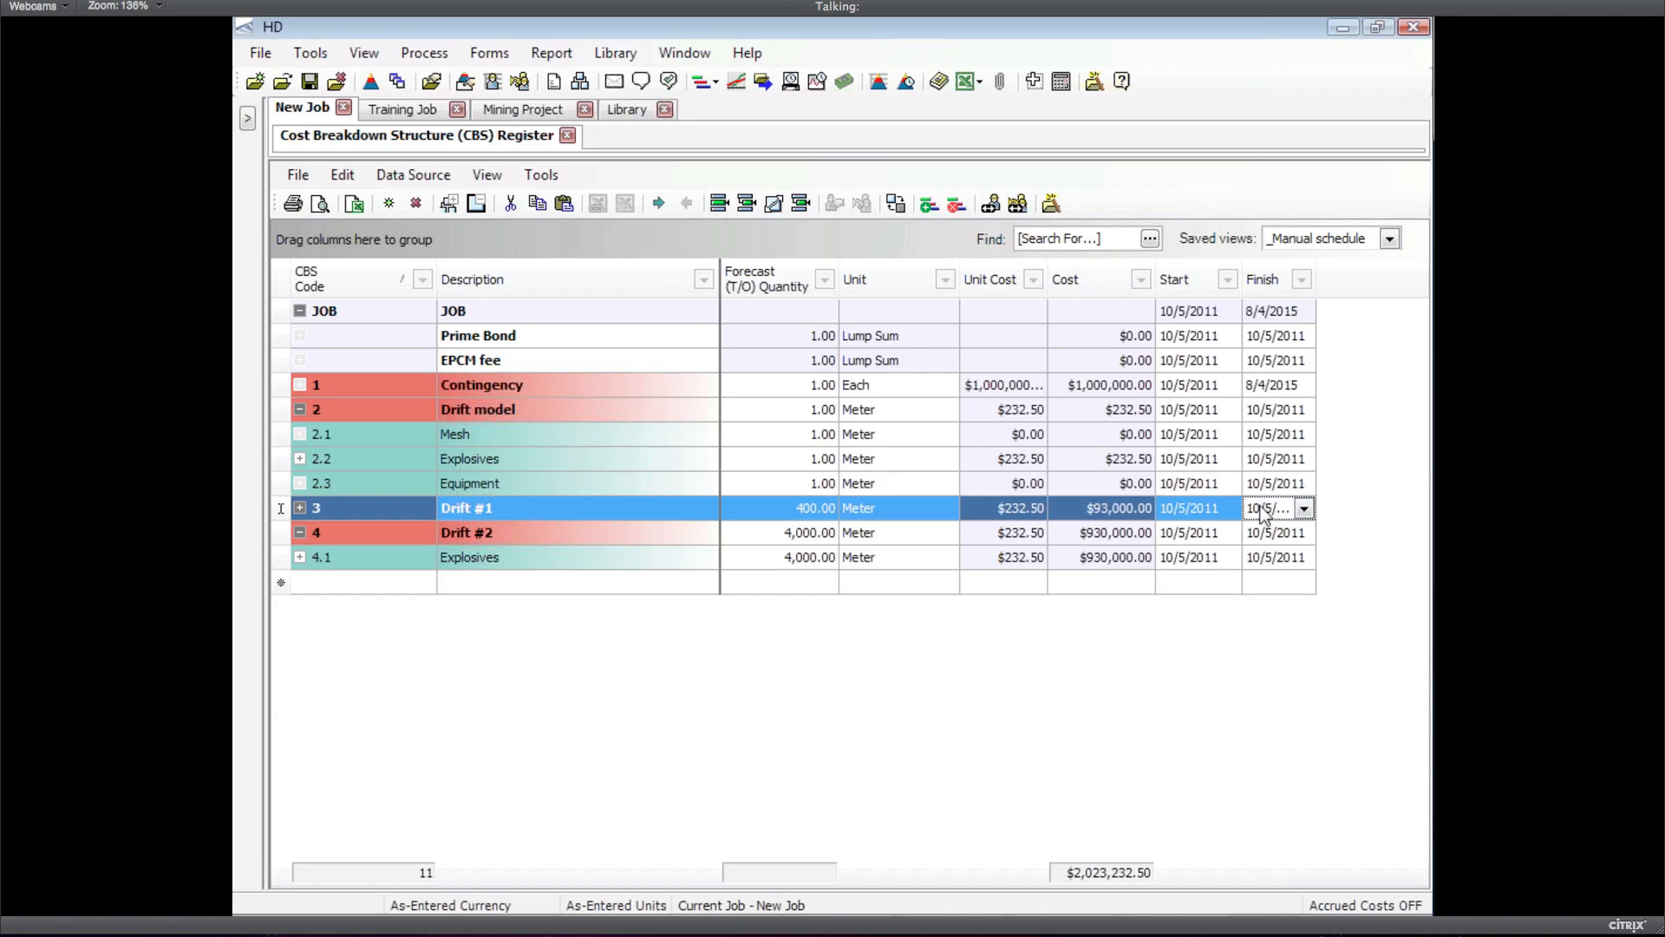
Set Drift #1's finish date to 12/30/2011
click(1304, 510)
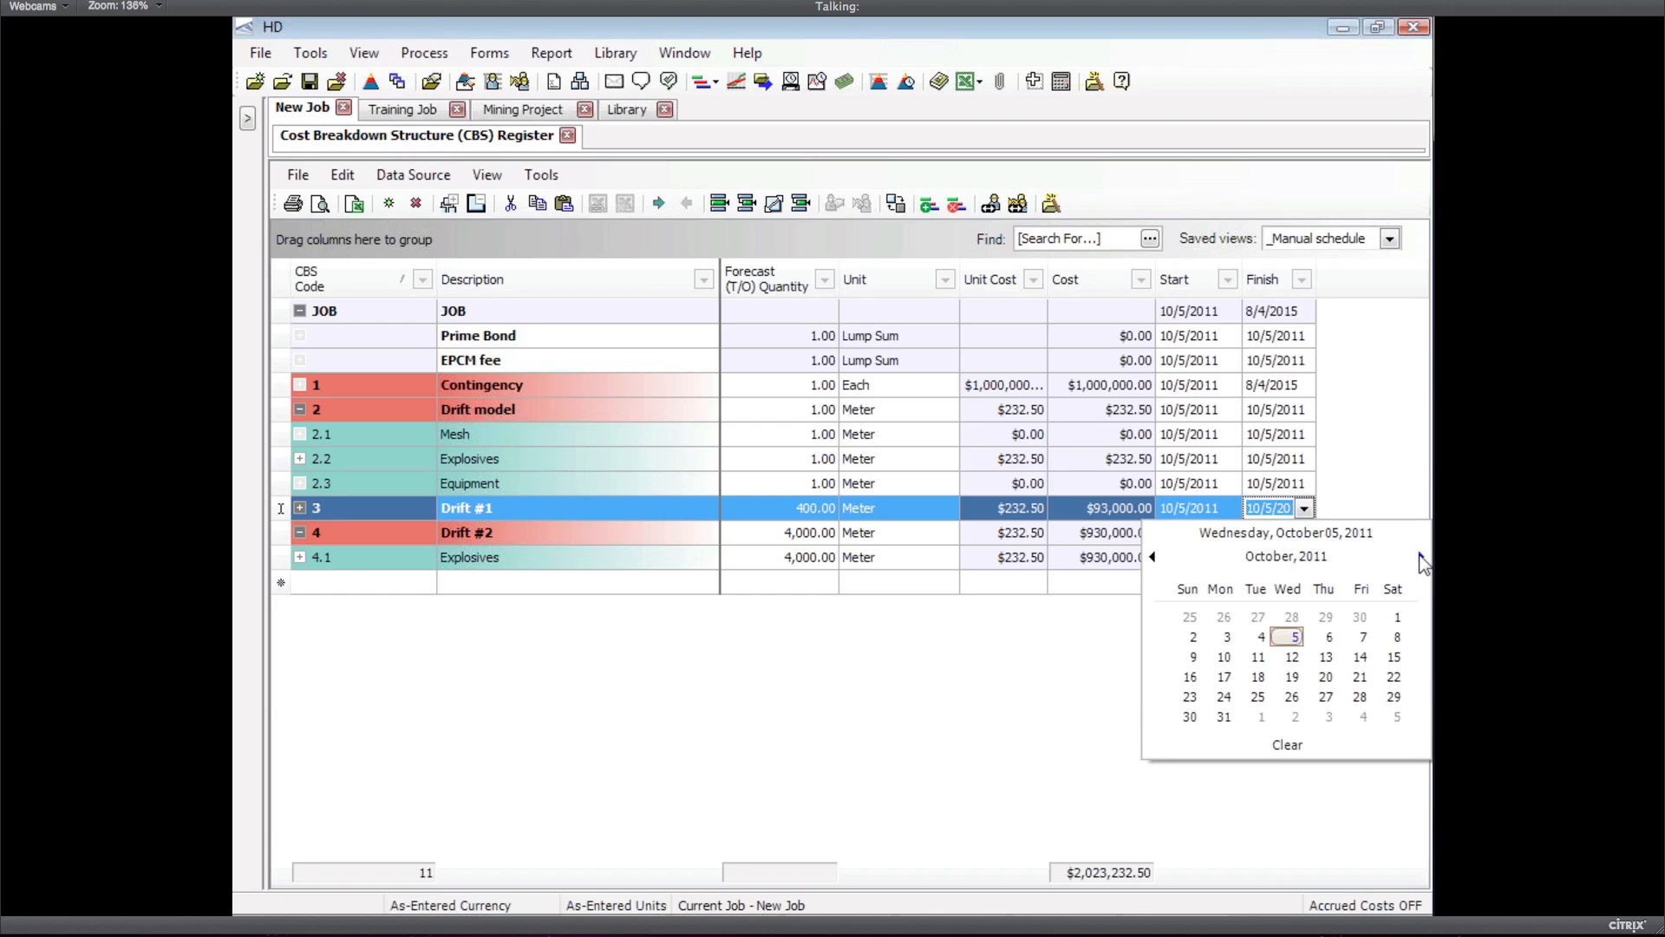
click(1420, 556)
click(1420, 556)
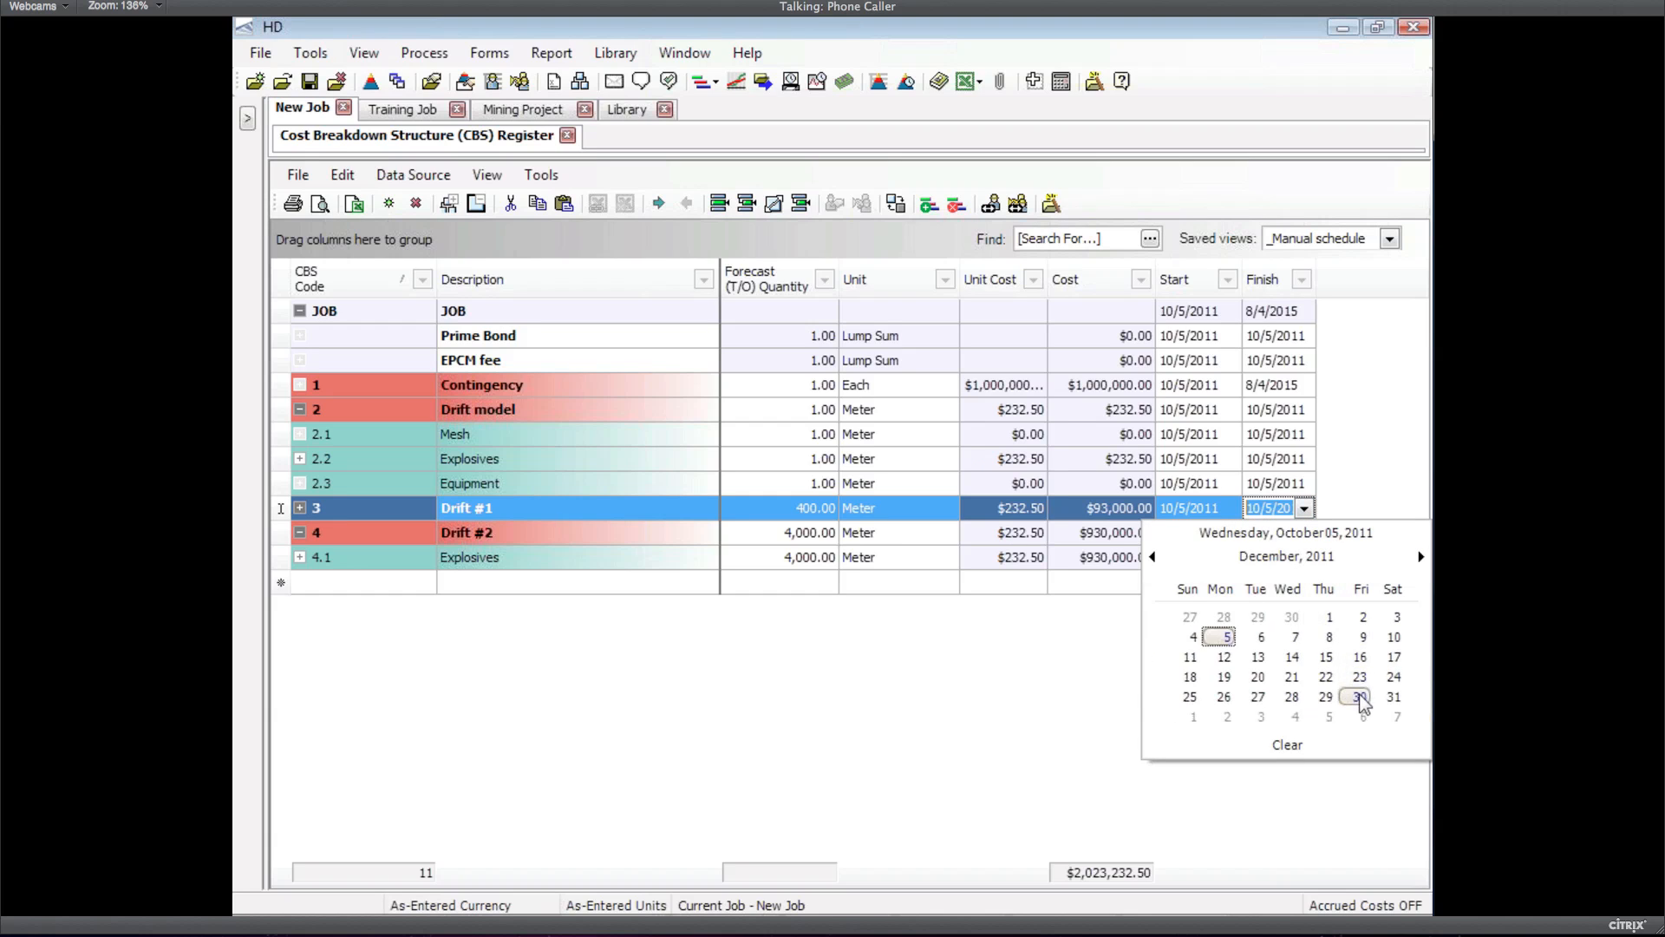
click(1358, 698)
Retry Drift #1's 11/1/2011 start, view the error details, and close it, keeping 10/5/2011
click(1227, 512)
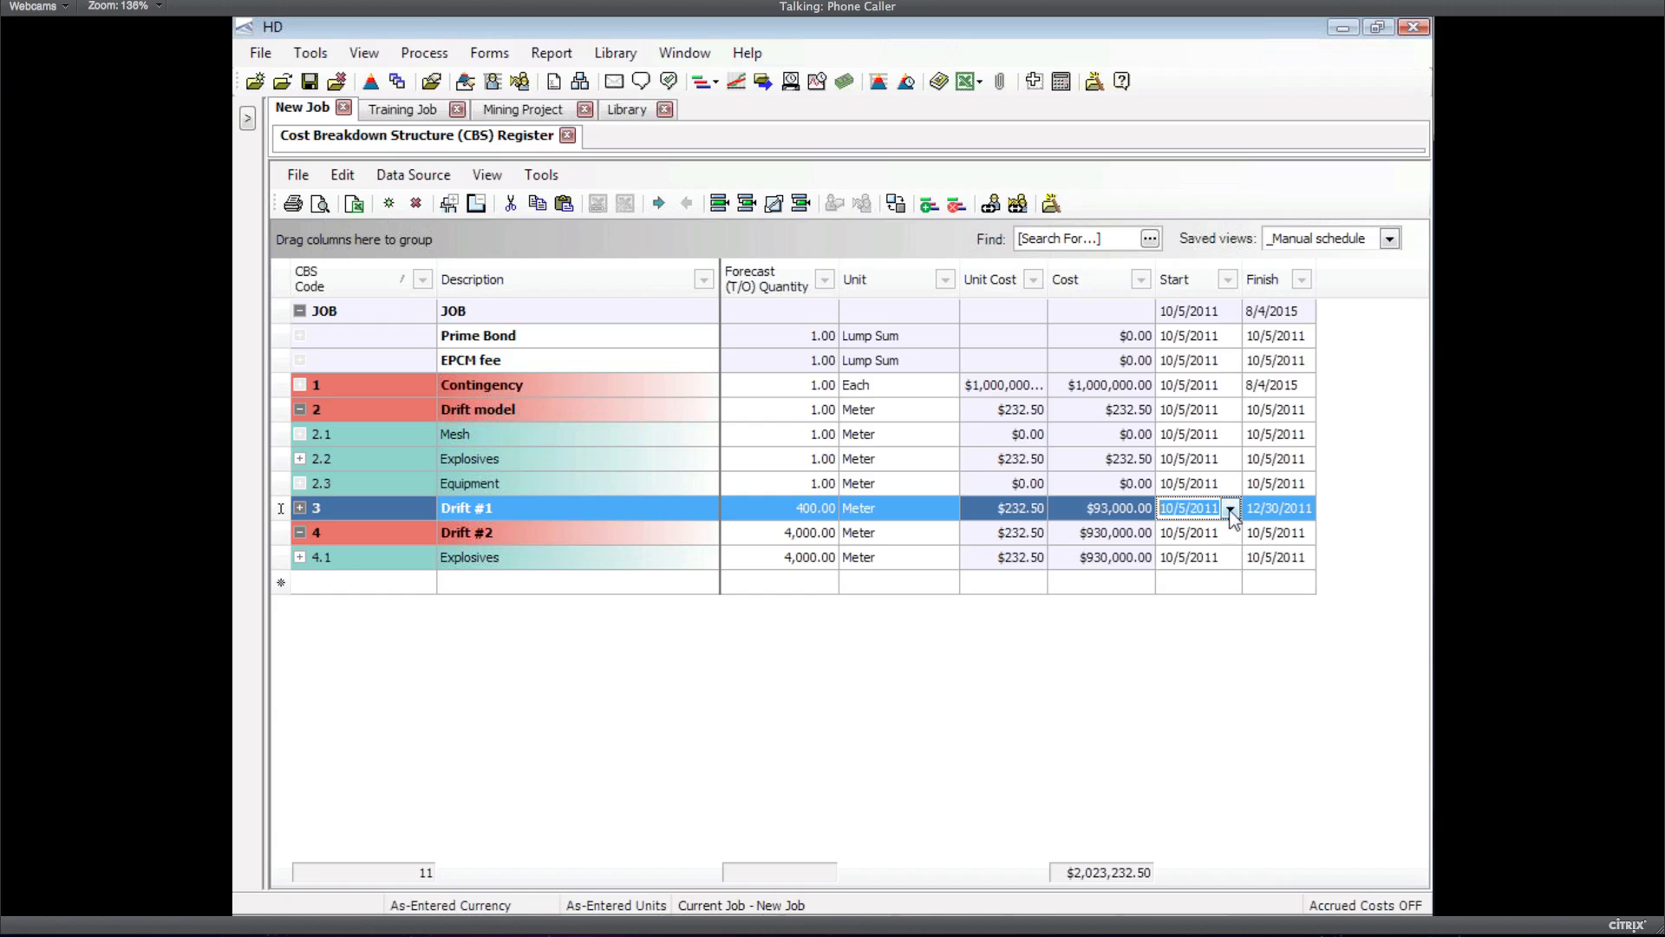
click(1230, 510)
click(1420, 556)
click(1261, 617)
click(1179, 536)
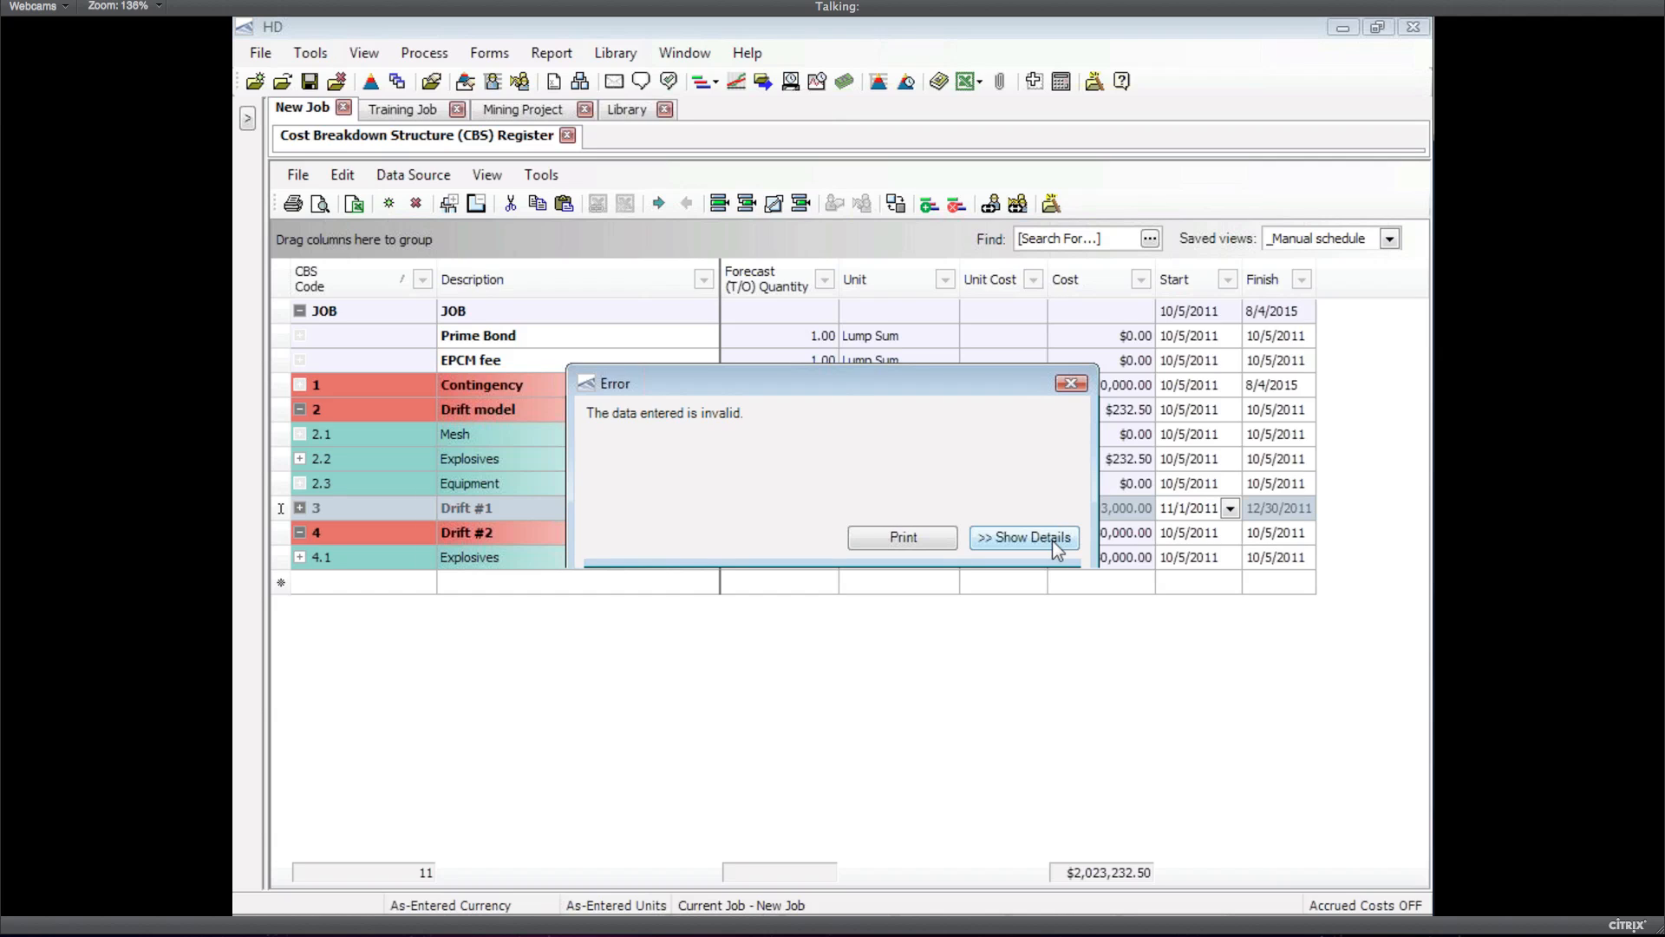
click(1054, 539)
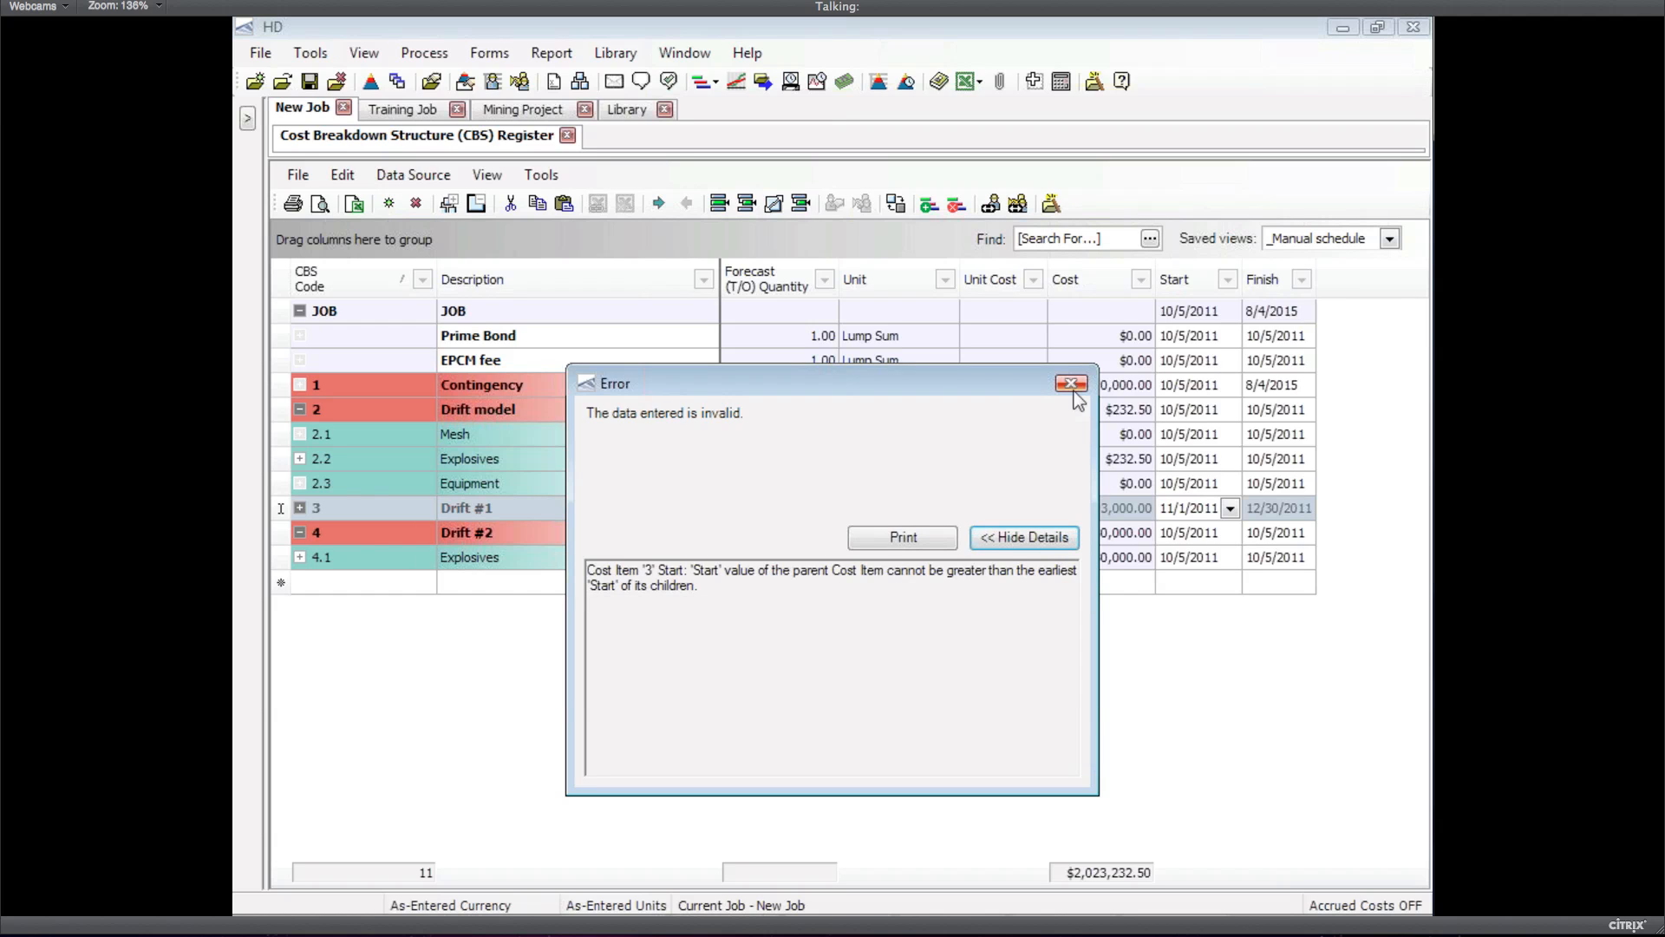
click(1074, 388)
key(Up)
key(Up)
key(Up)
key(Up)
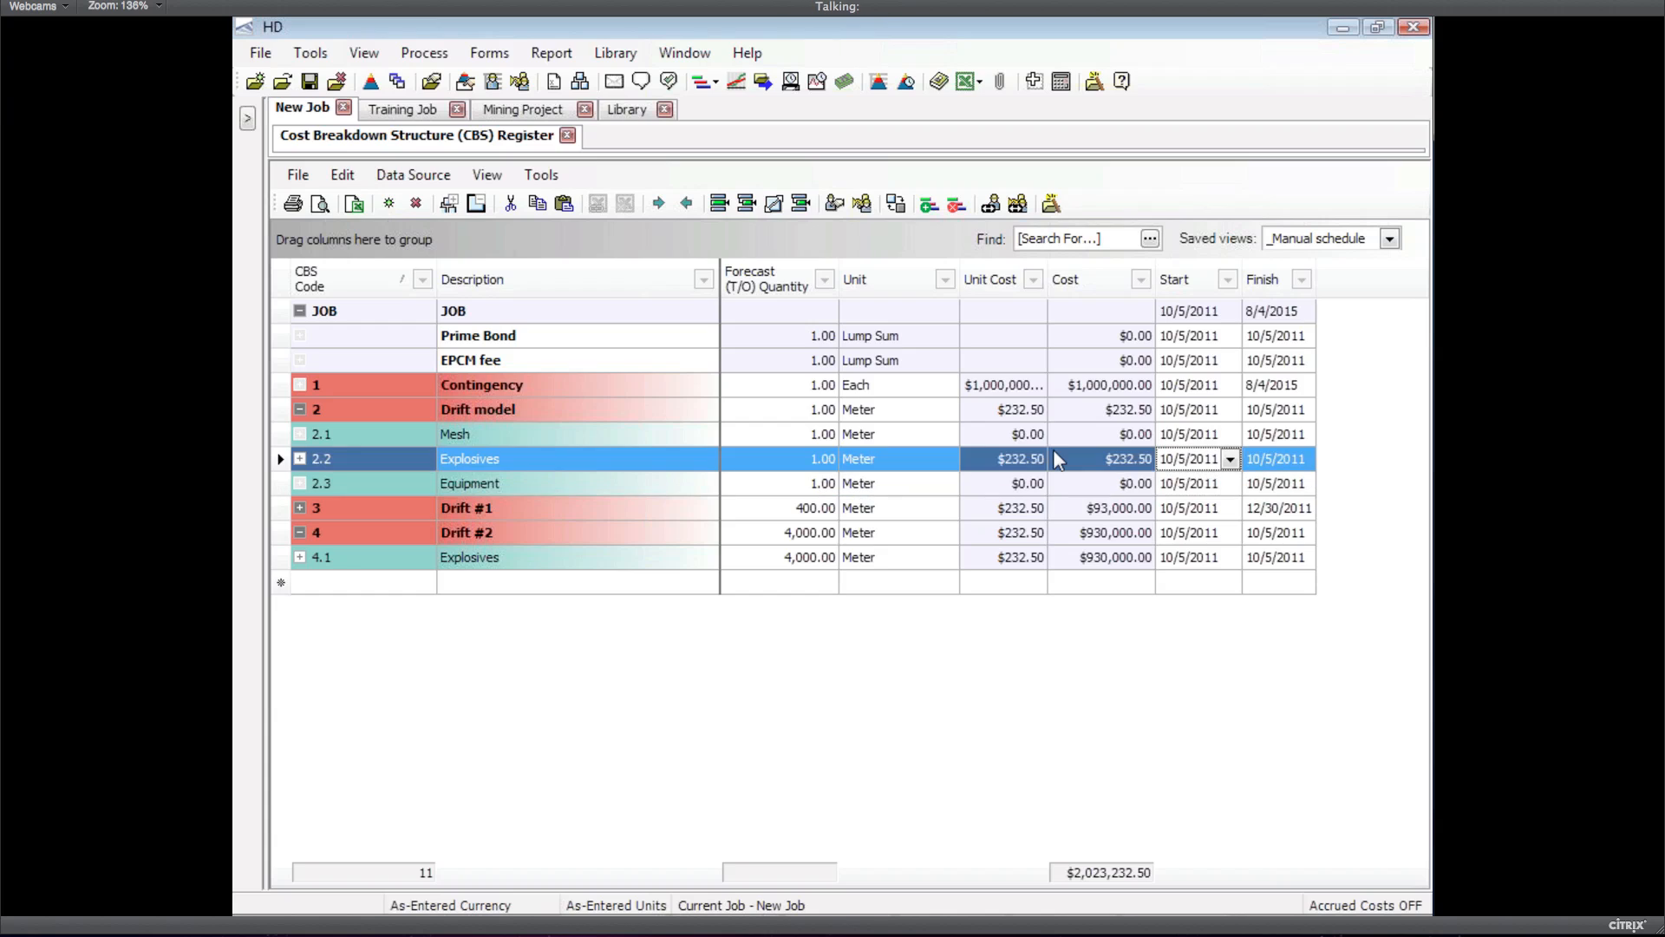
Set the Drift model's start date to 10/1/2011, moving the JOB start back to match
key(Delete)
key(Down)
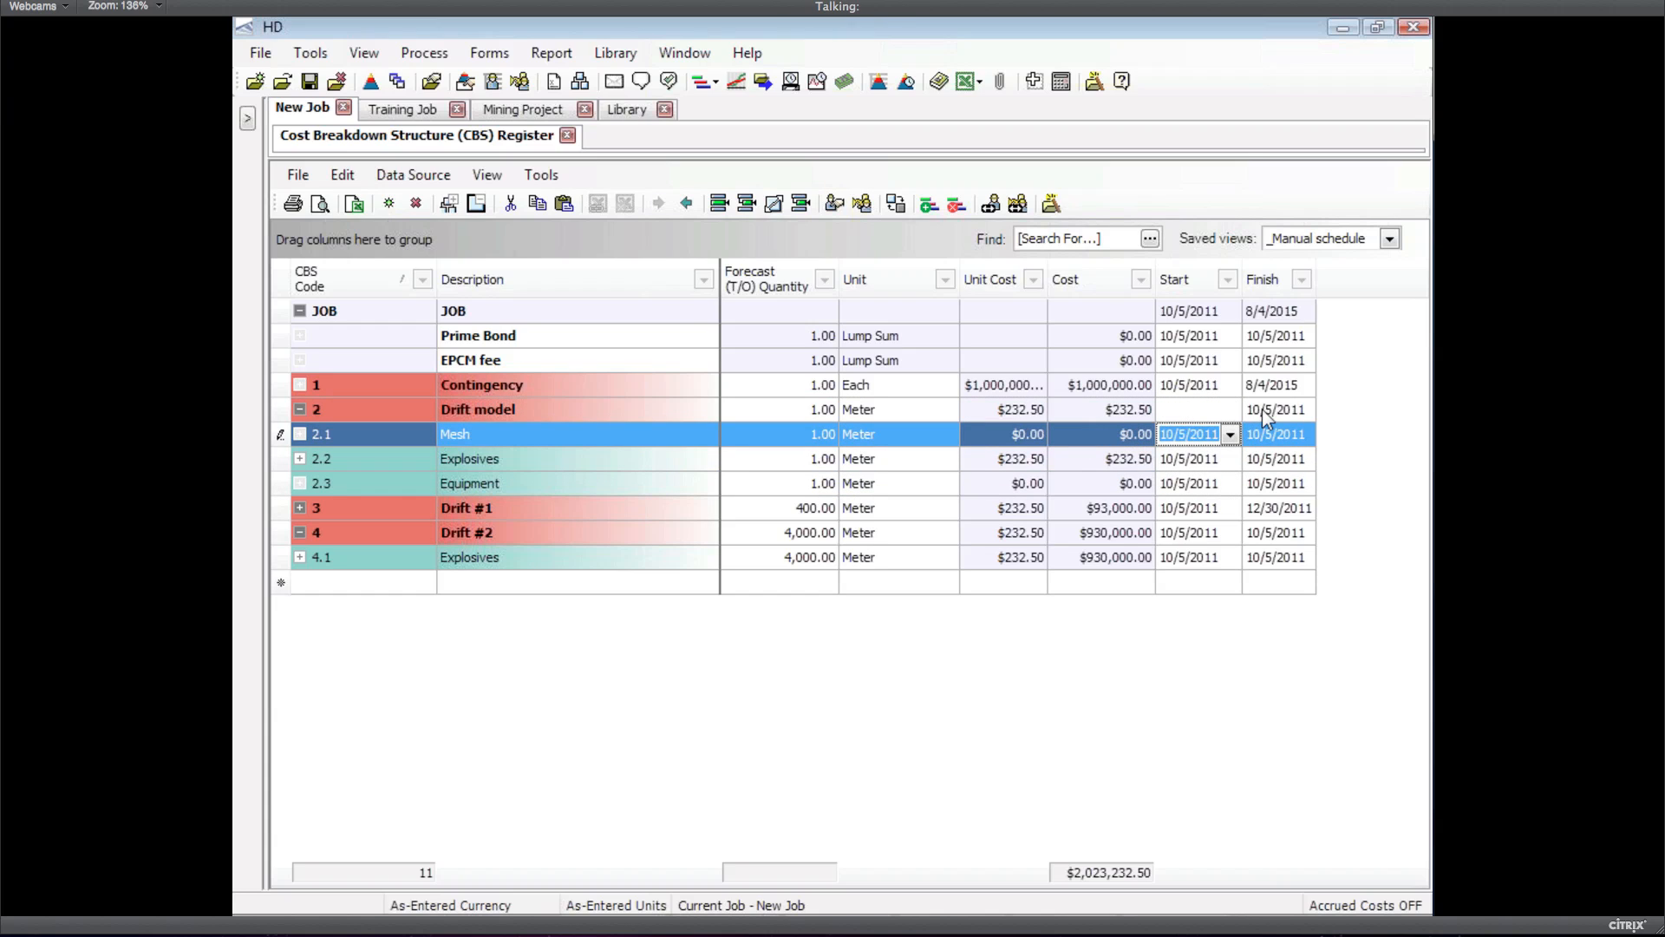
key(Up)
key(Up)
key(Delete)
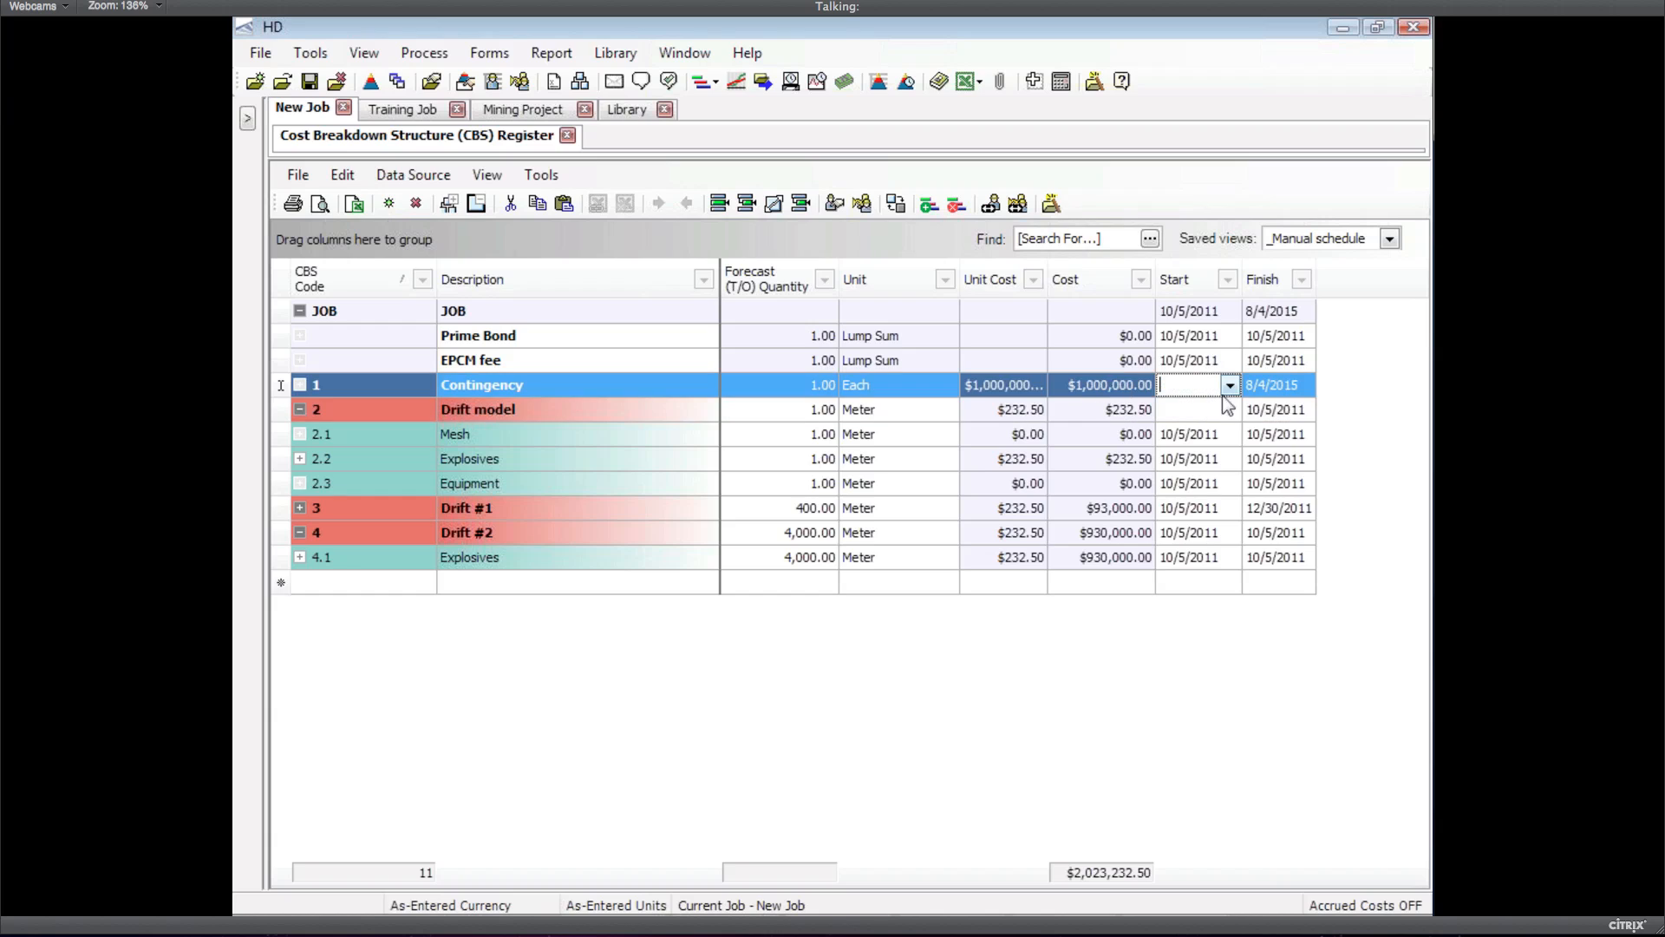
key(Down)
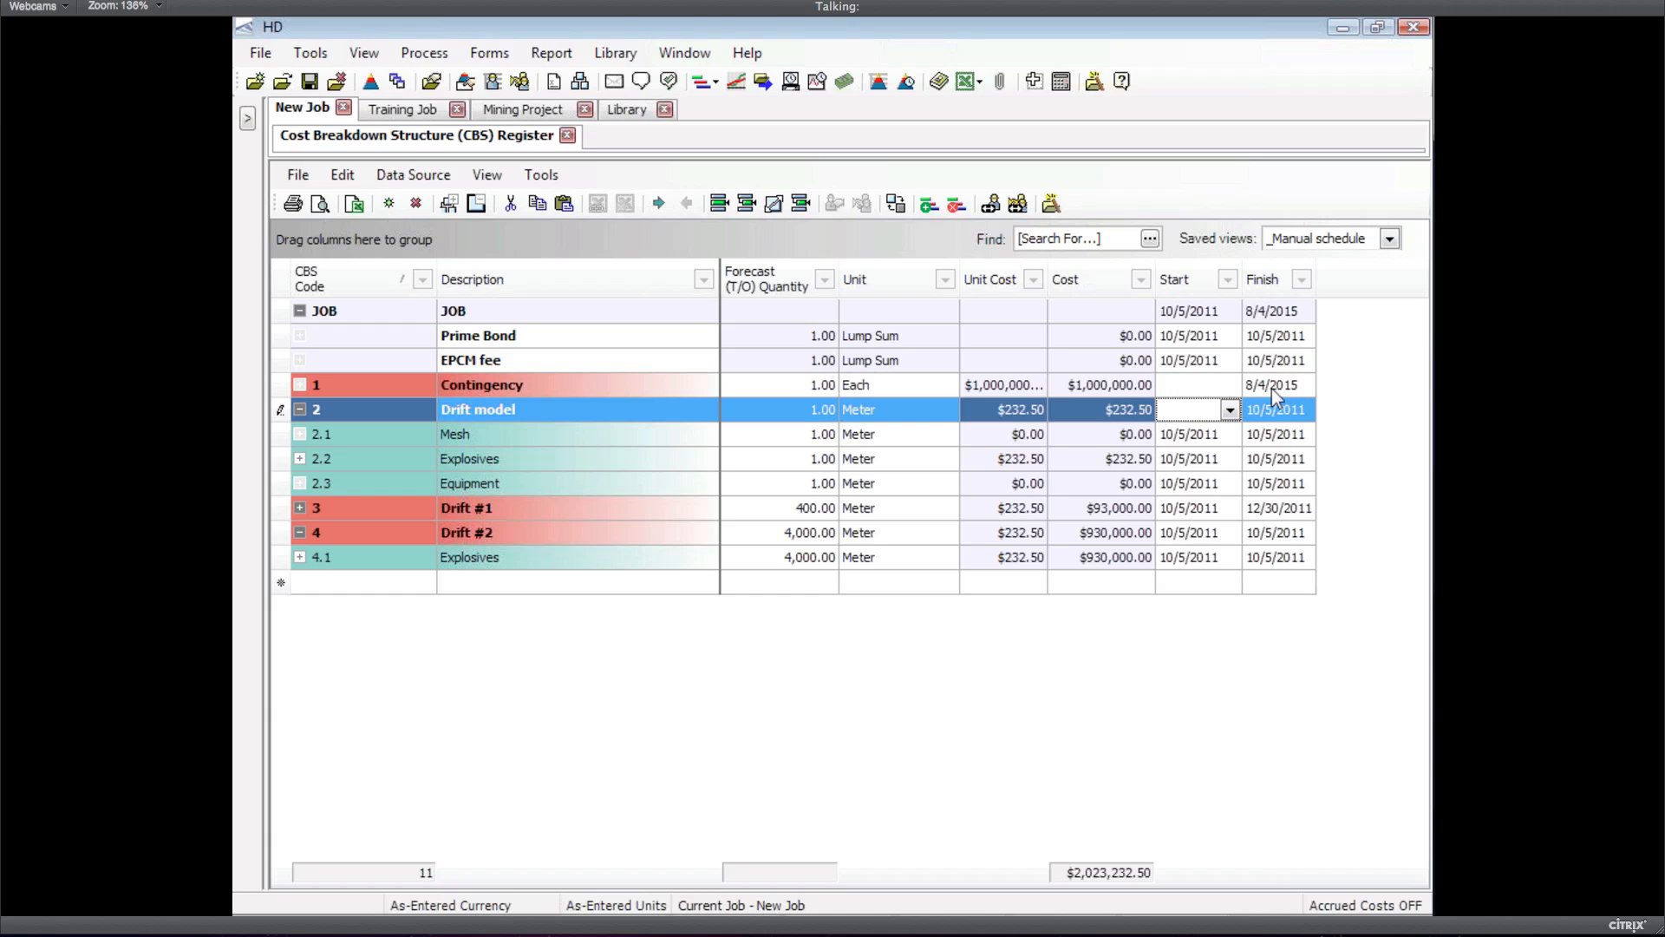
click(1271, 387)
key(Delete)
key(Down)
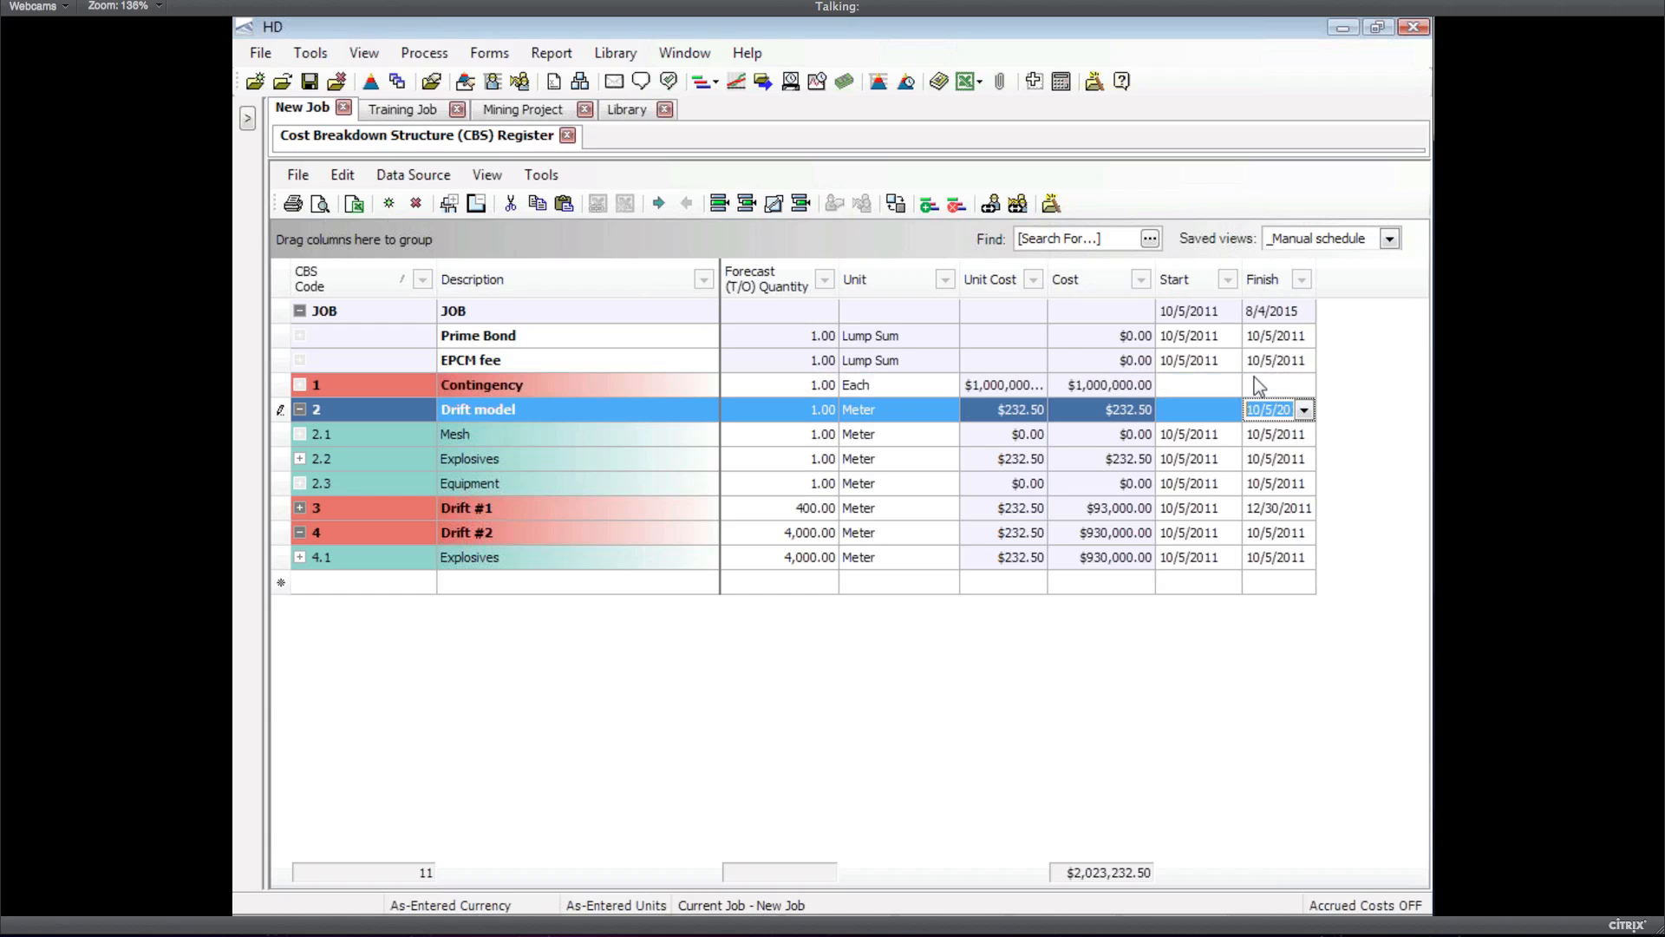
click(1185, 408)
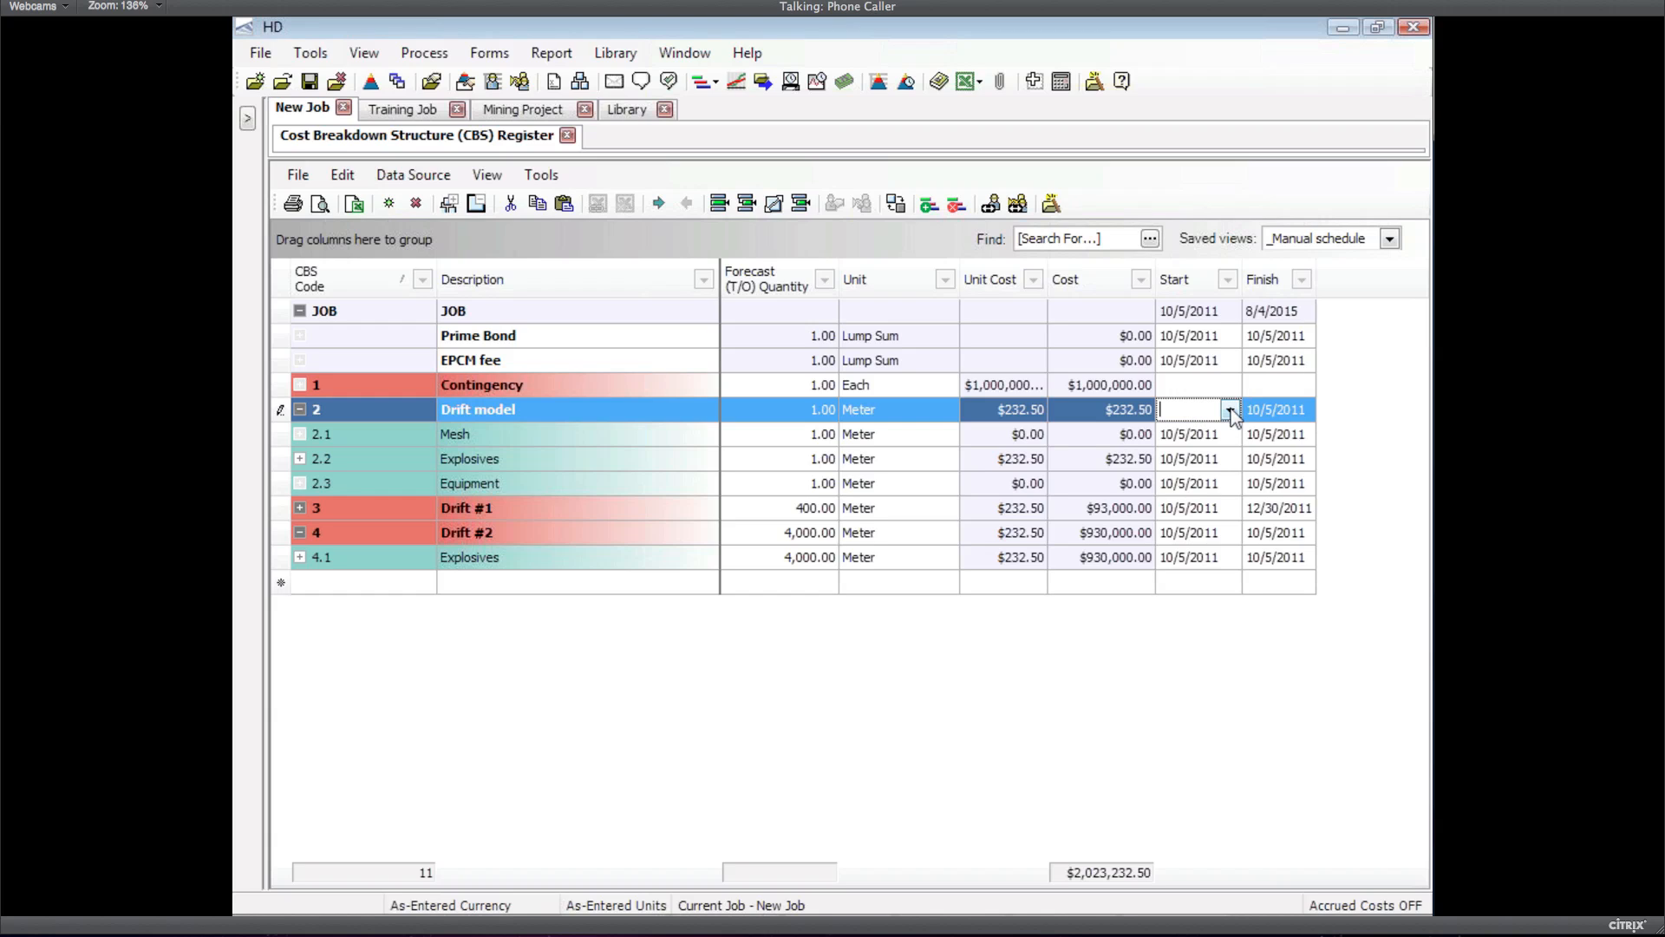
click(1231, 411)
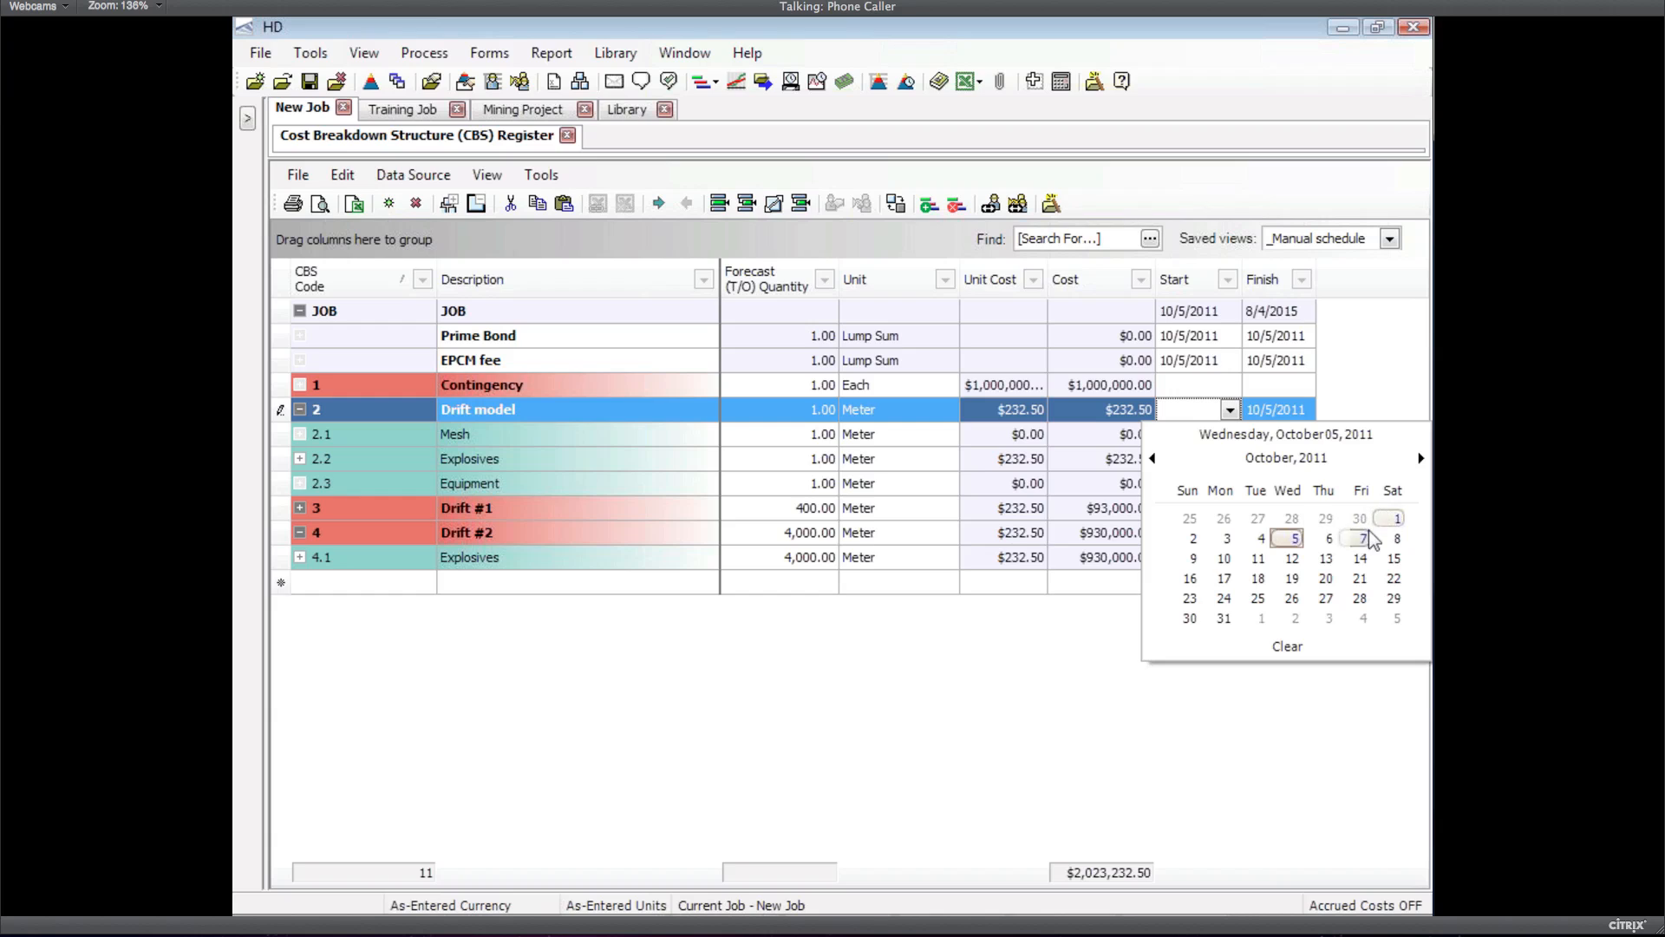
click(1397, 520)
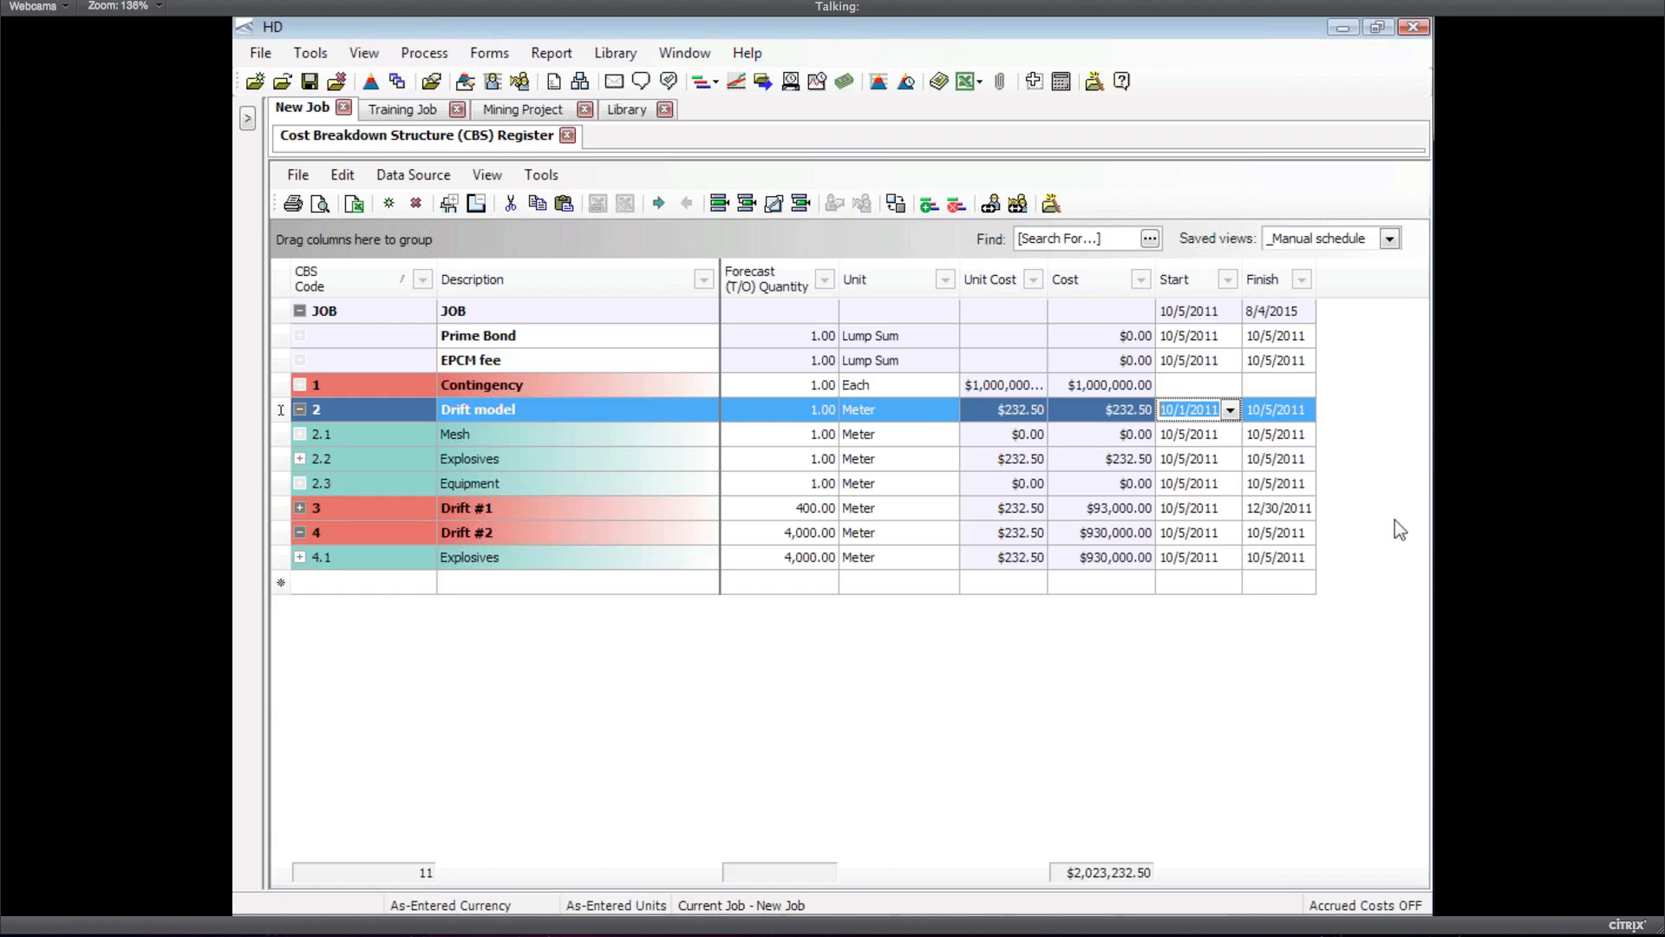
click(1209, 433)
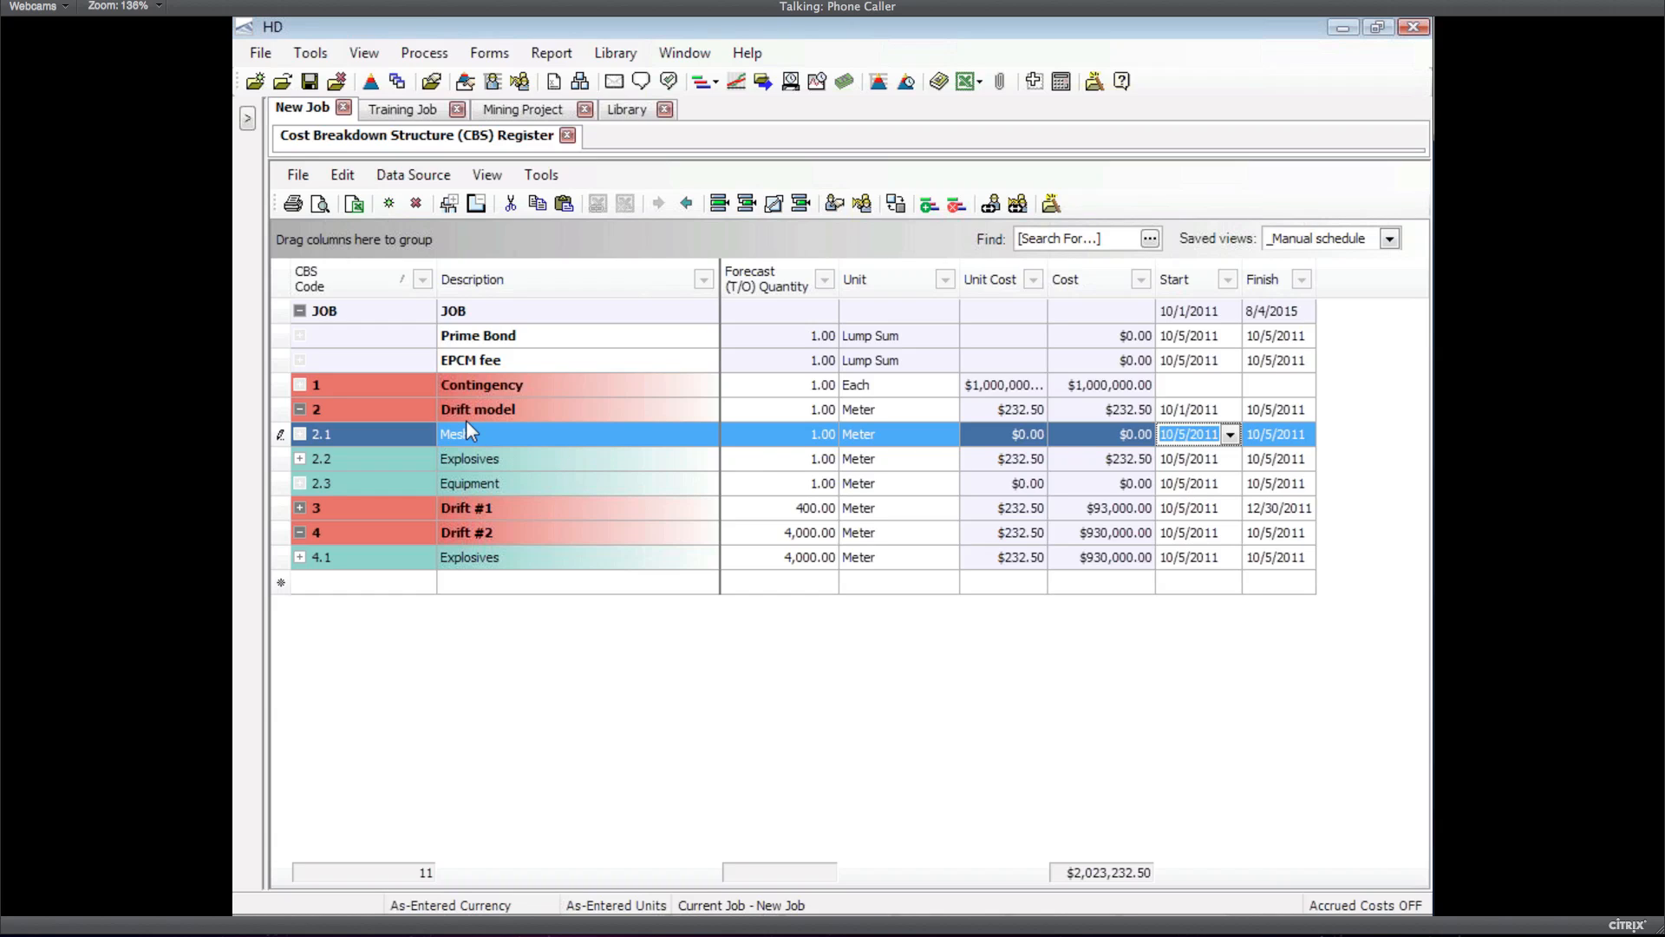
Change Drift #2's finish date from 10/5/2011 to 12/10/2011
click(284, 411)
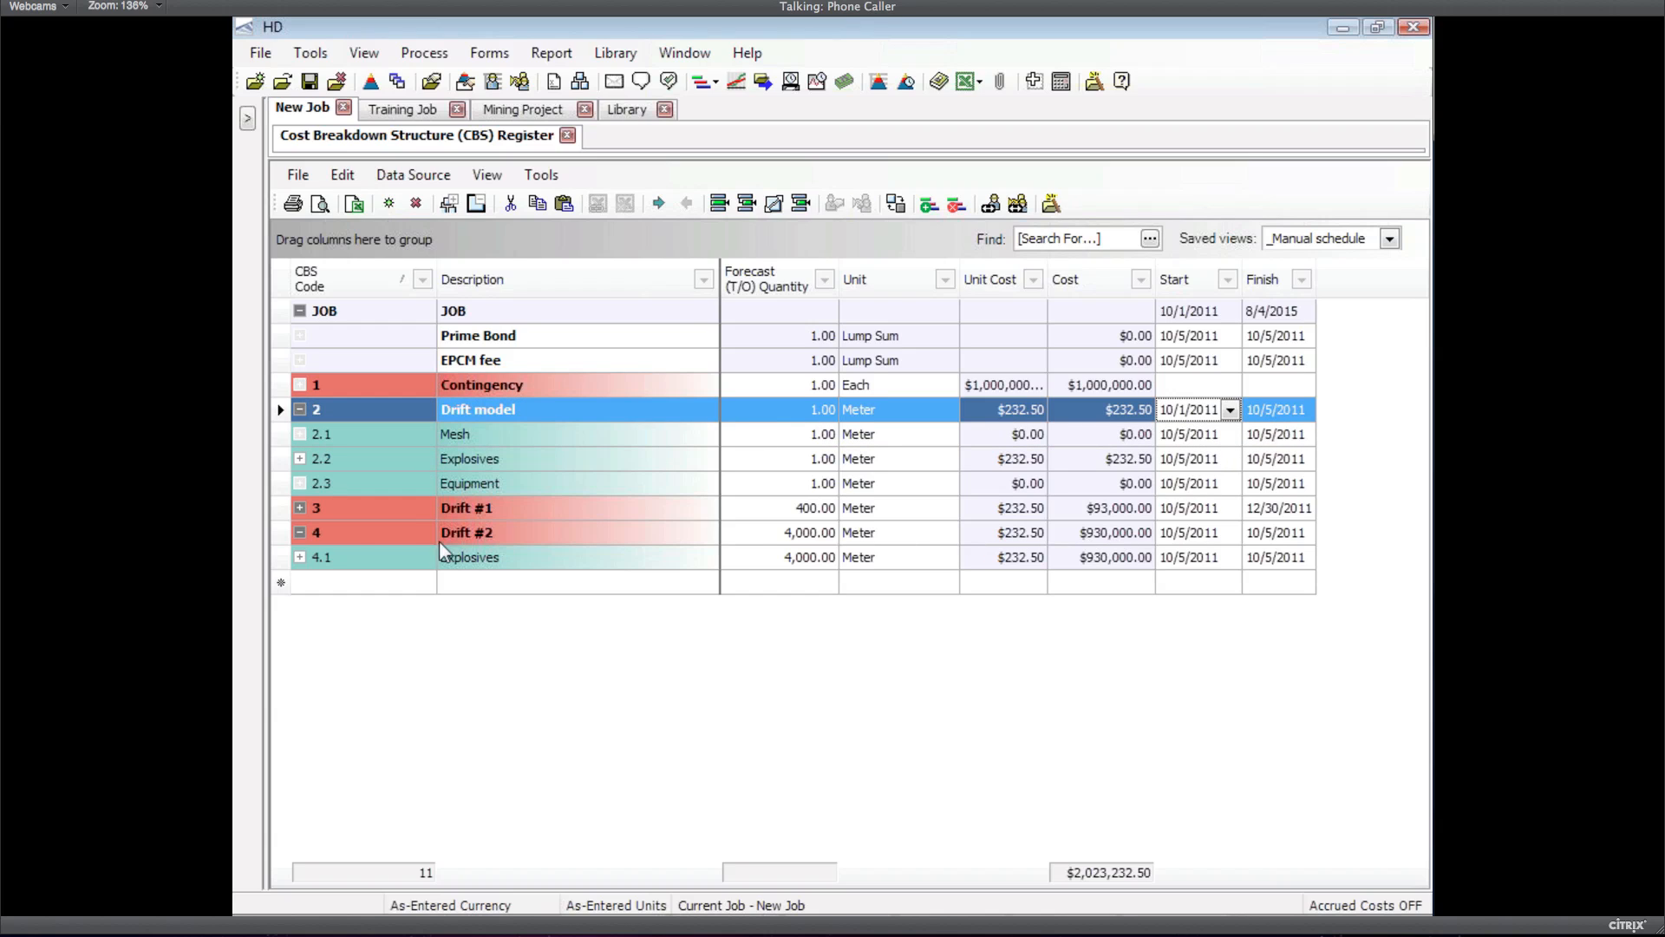
click(365, 541)
click(1275, 531)
click(1305, 533)
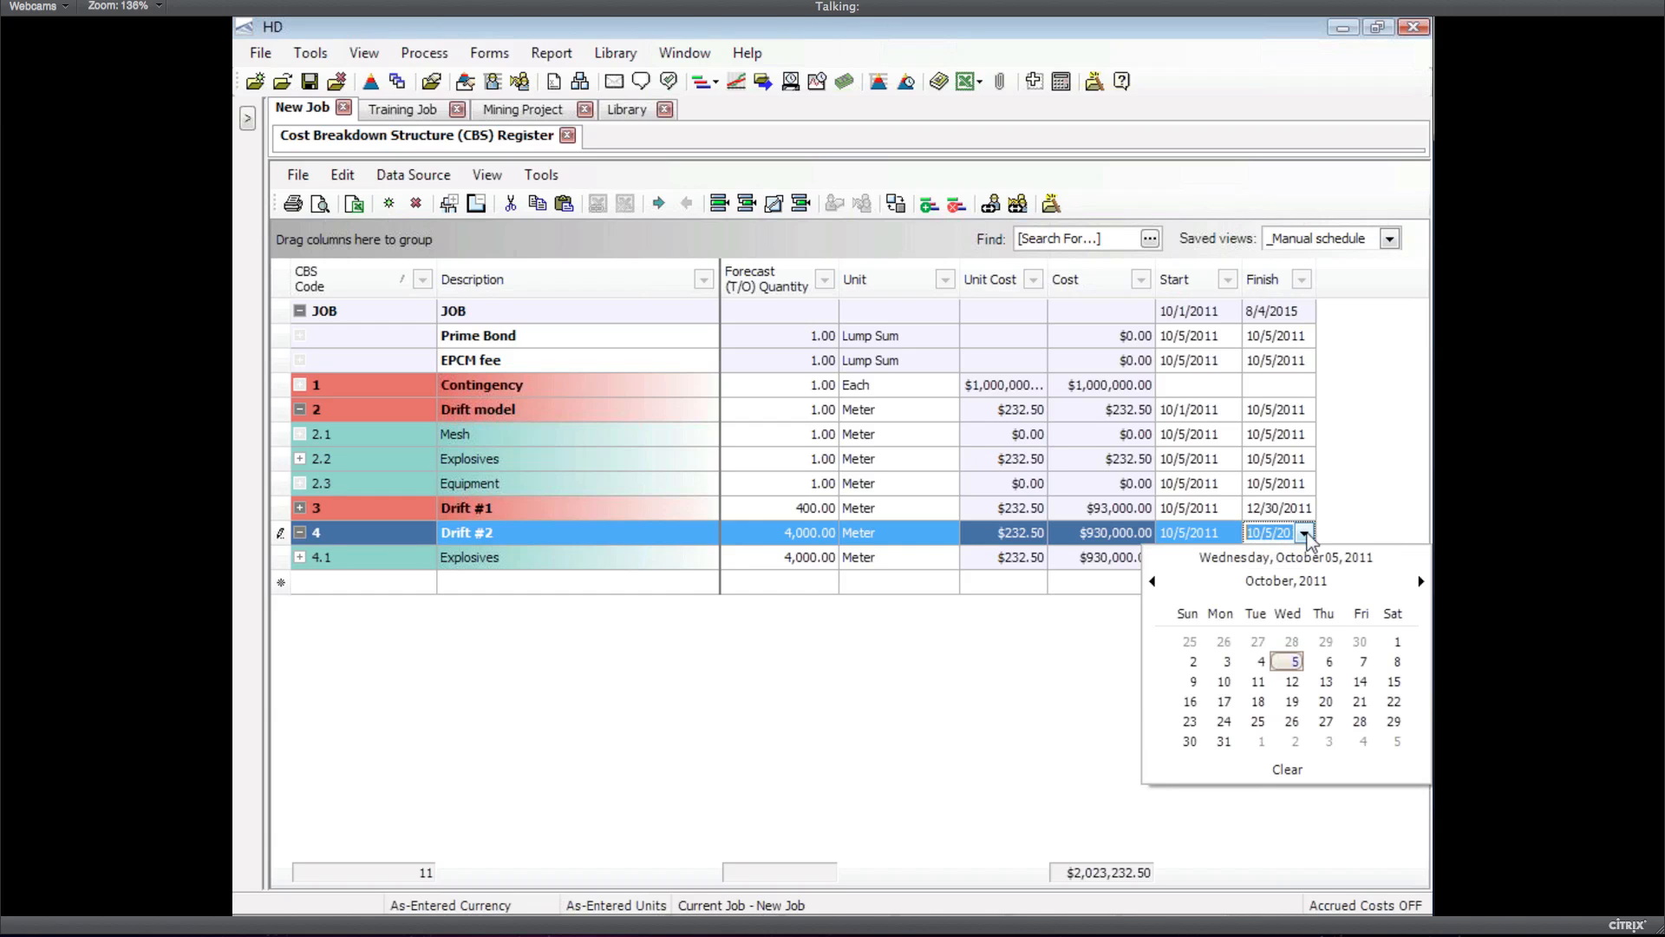
click(1421, 582)
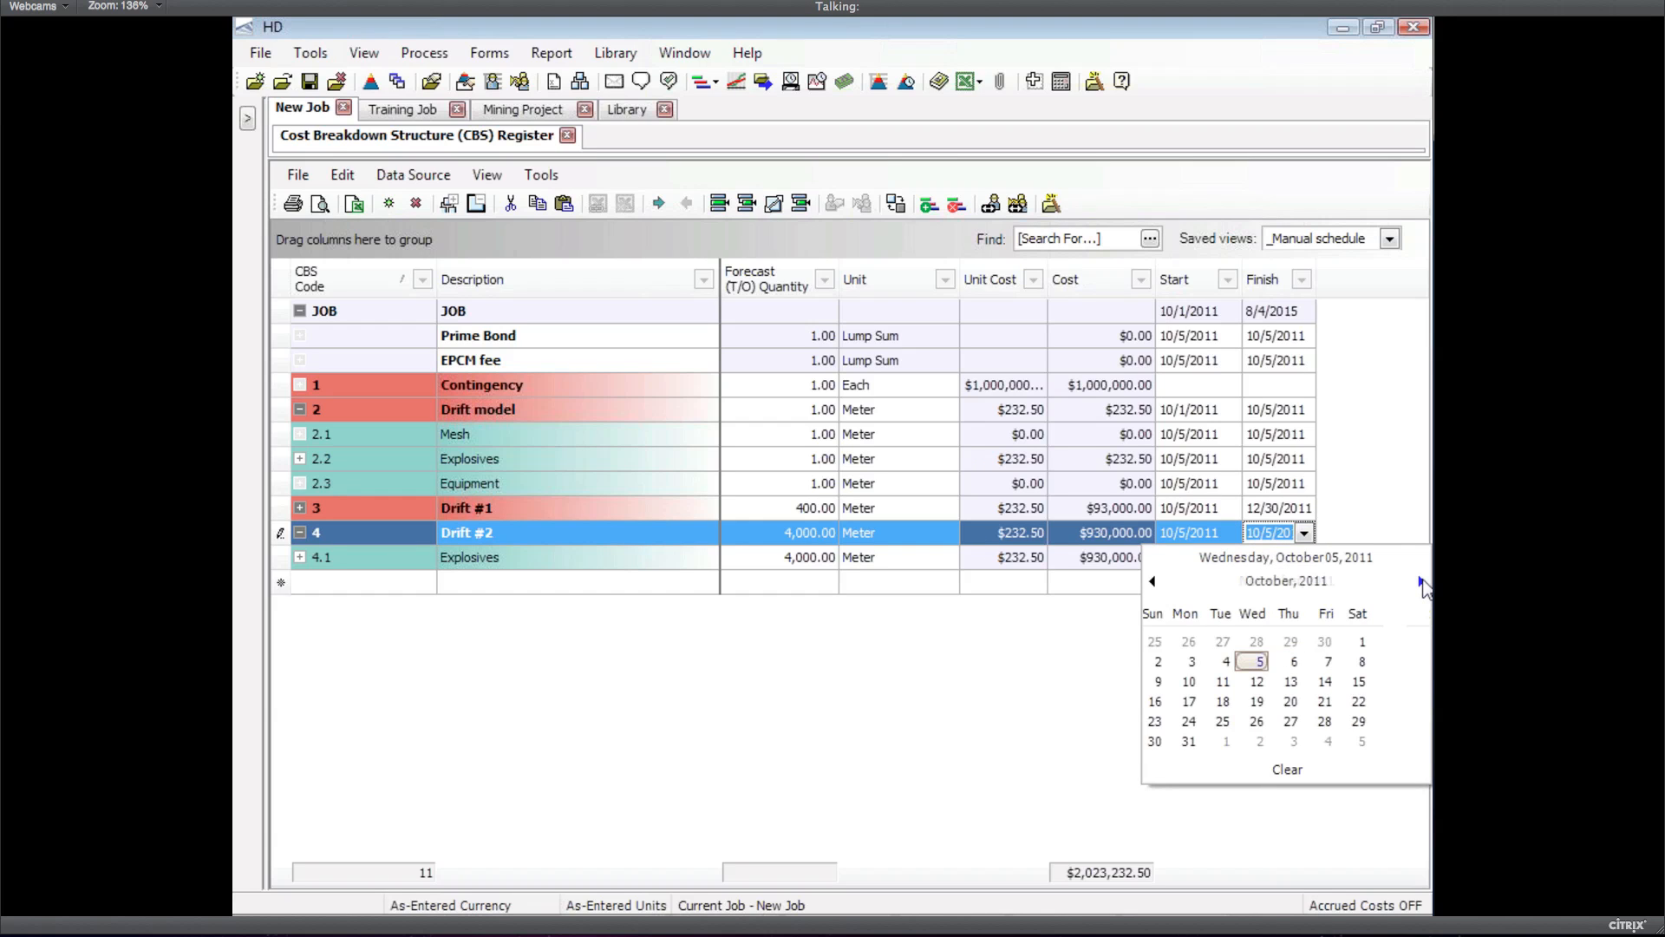
click(1421, 582)
click(1393, 662)
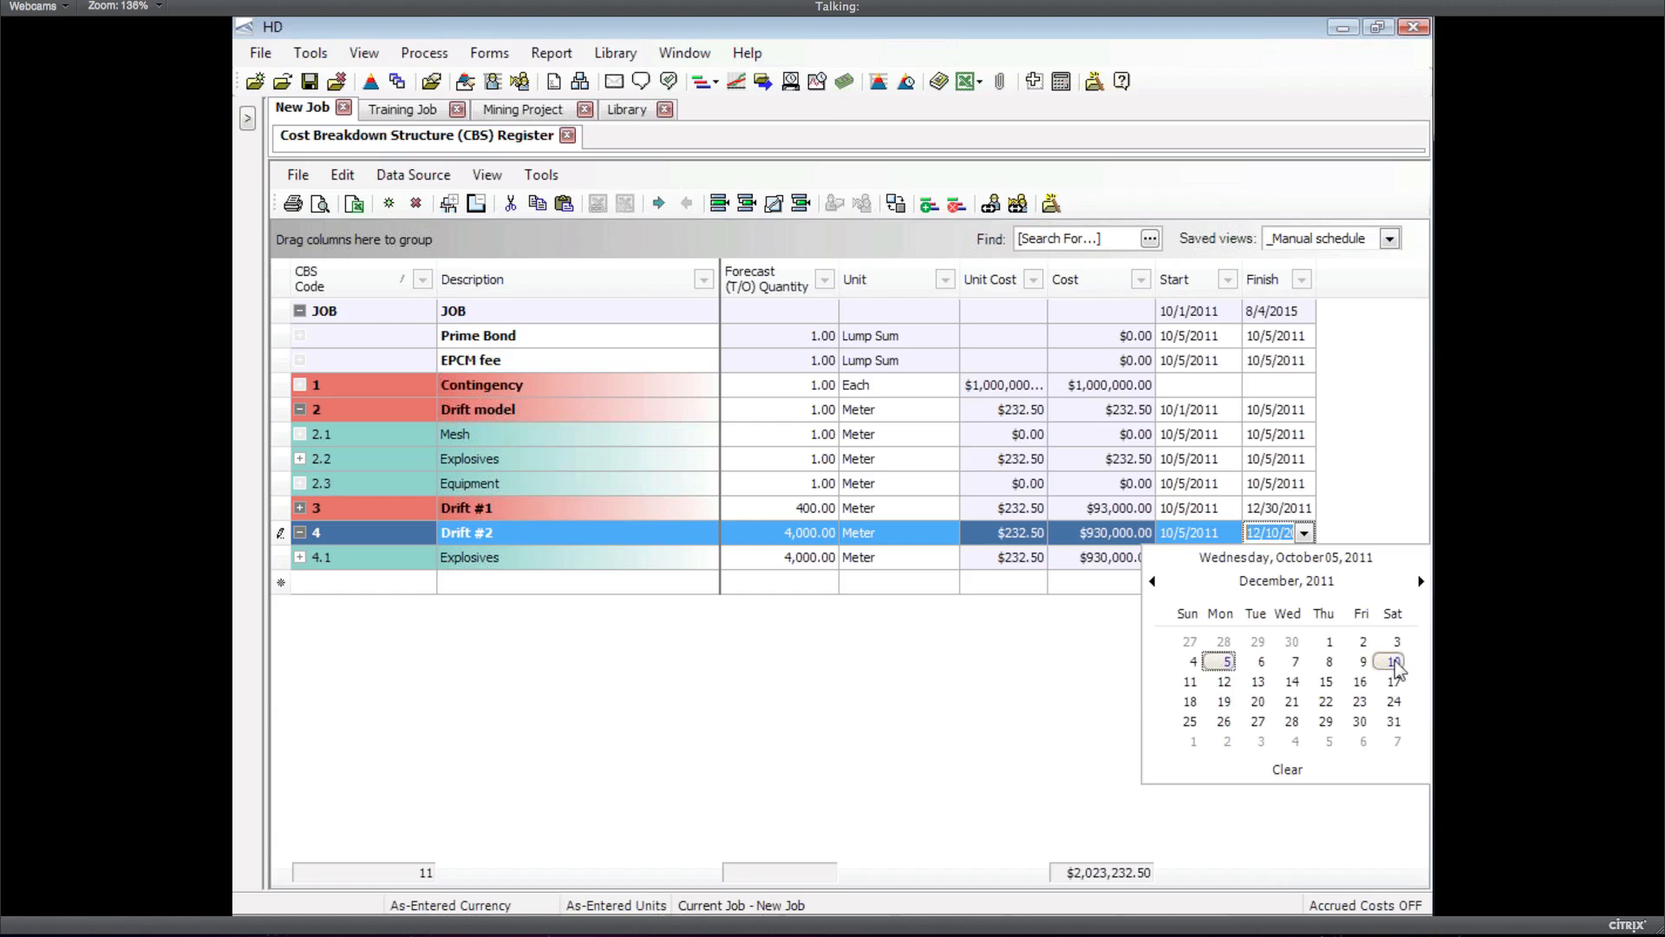
click(1260, 558)
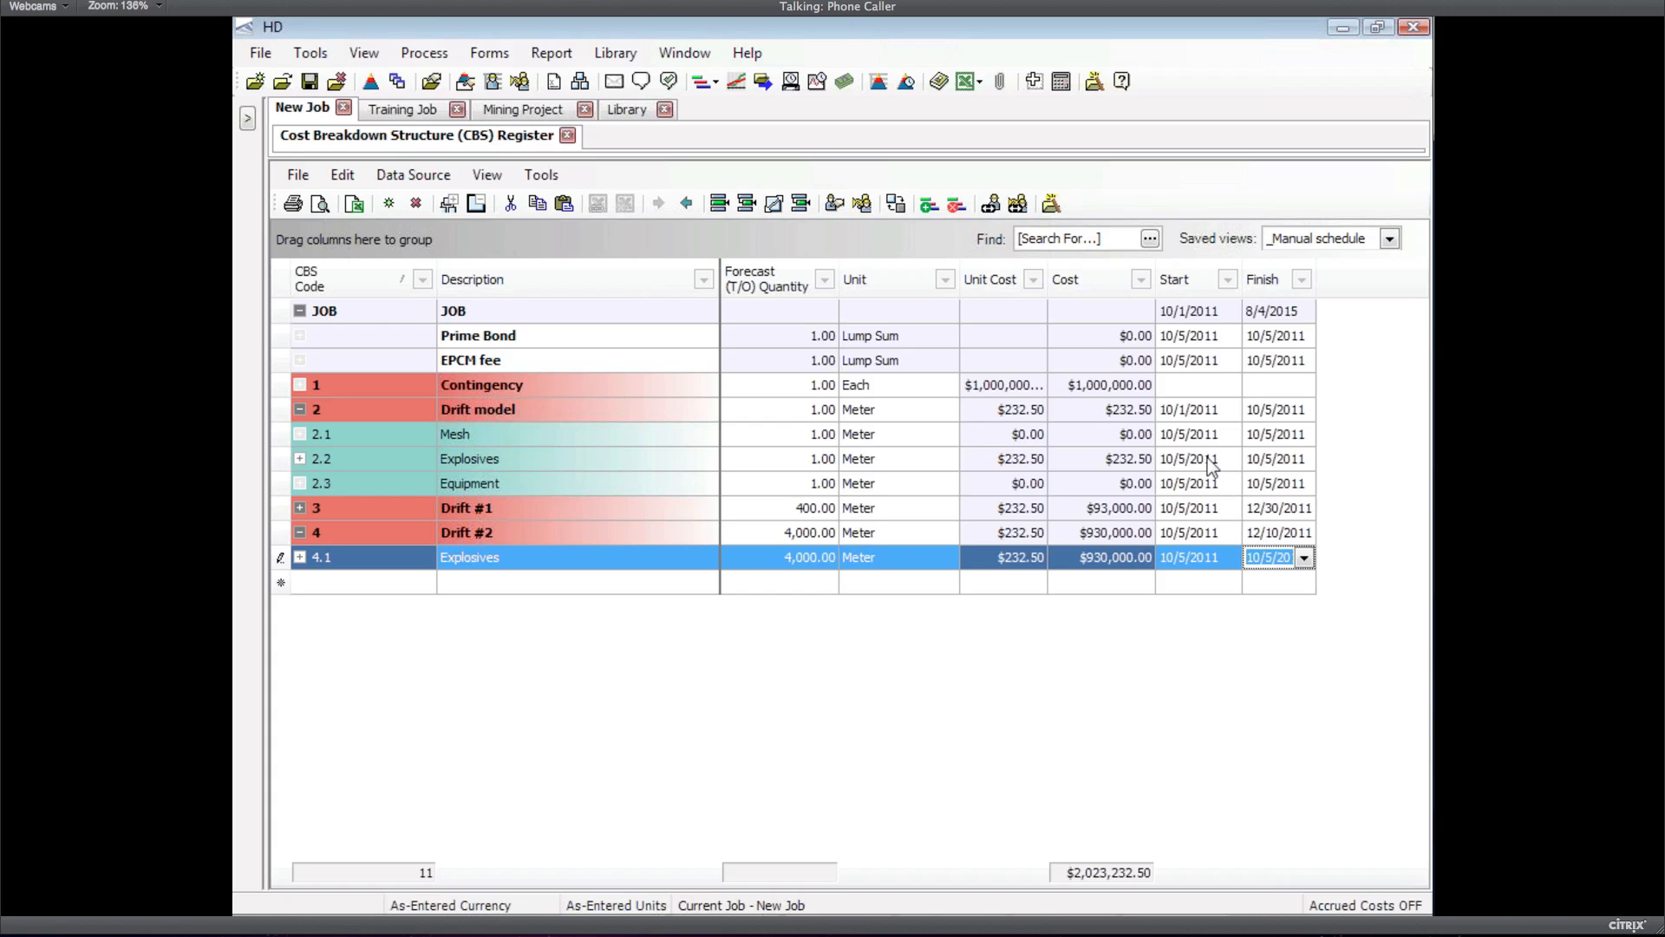
Add the Cost Curve column after Finish using the Column Chooser
right_click(1337, 275)
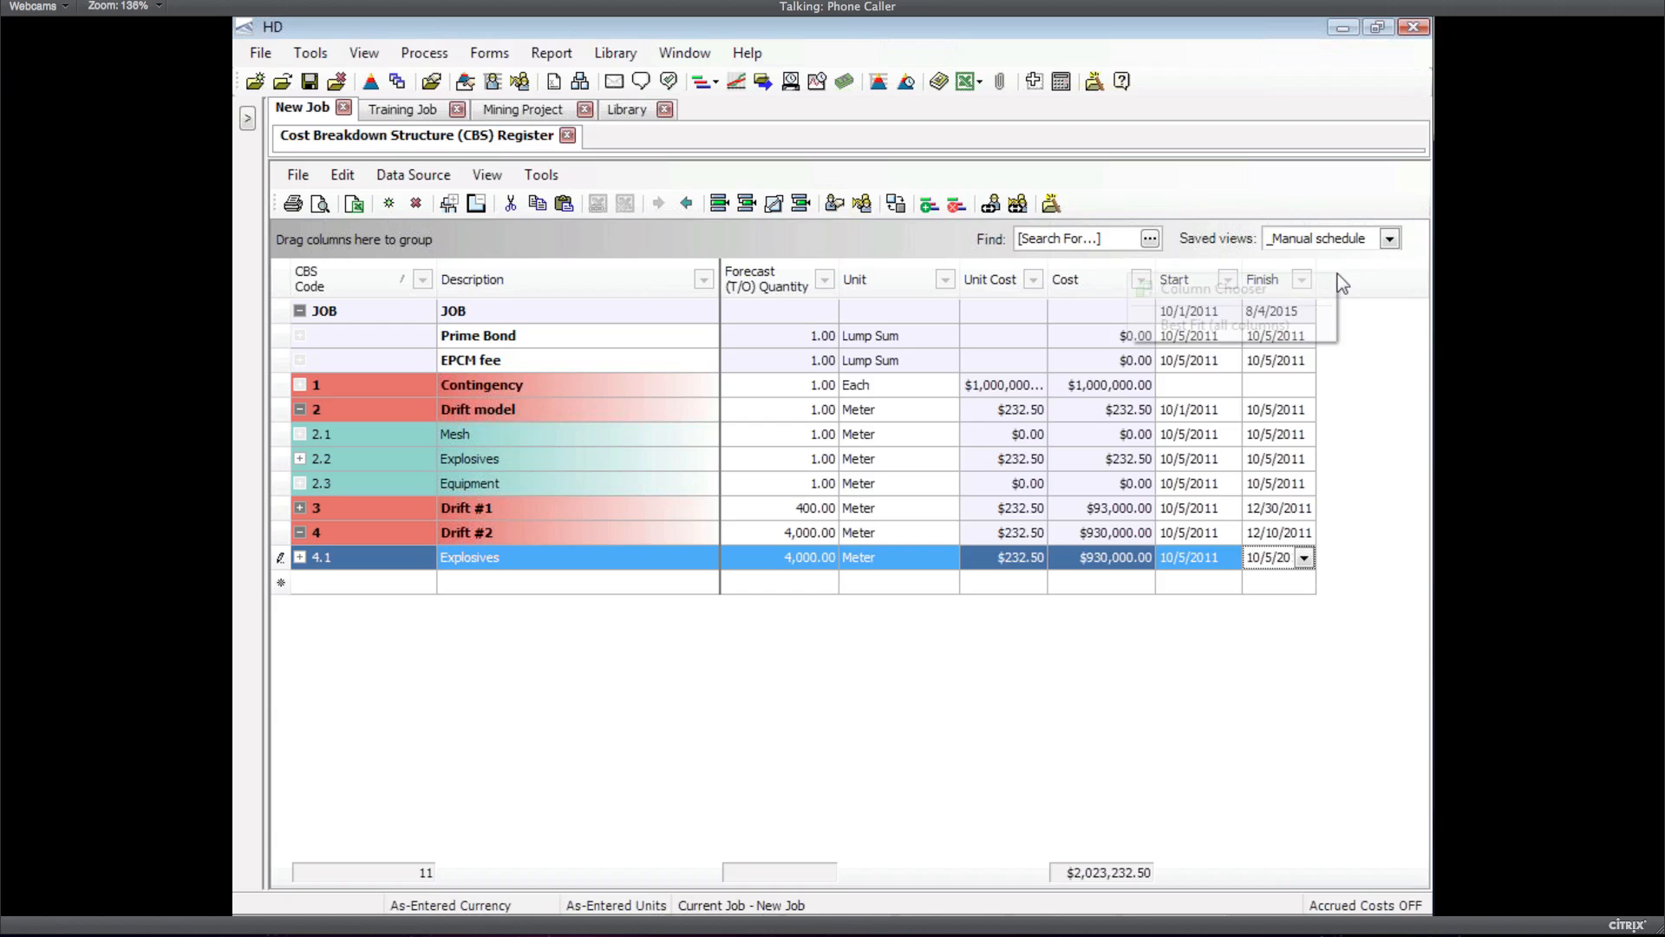
click(1231, 318)
click(1412, 616)
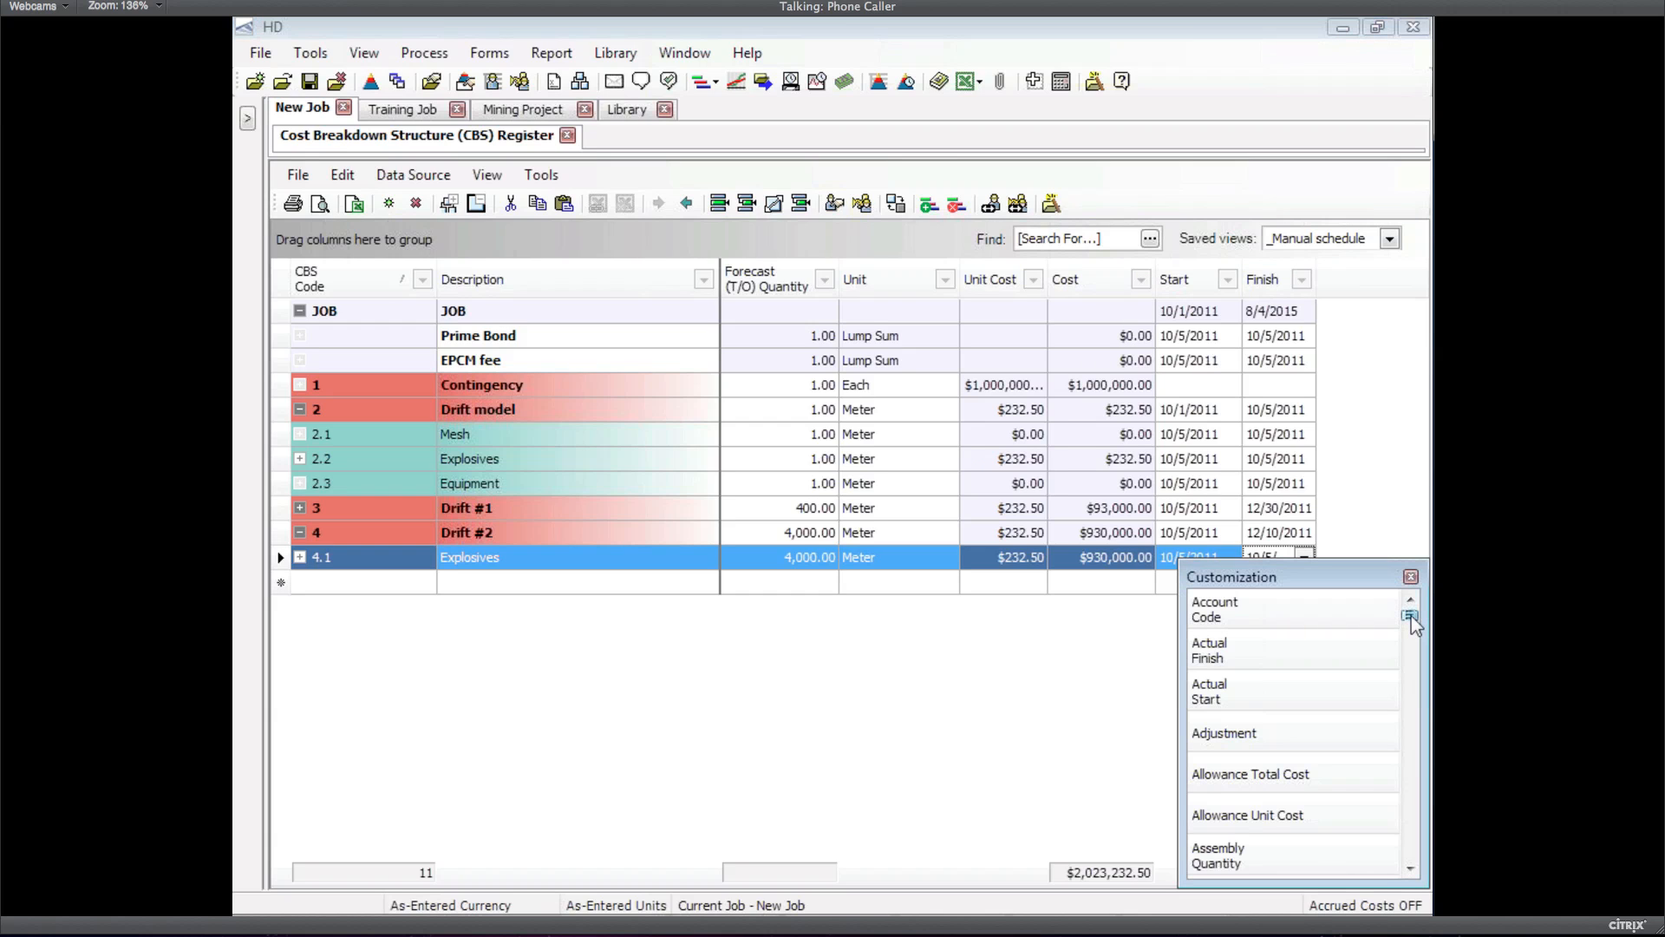
drag(1412, 616, 1410, 634)
drag(1277, 629, 1349, 281)
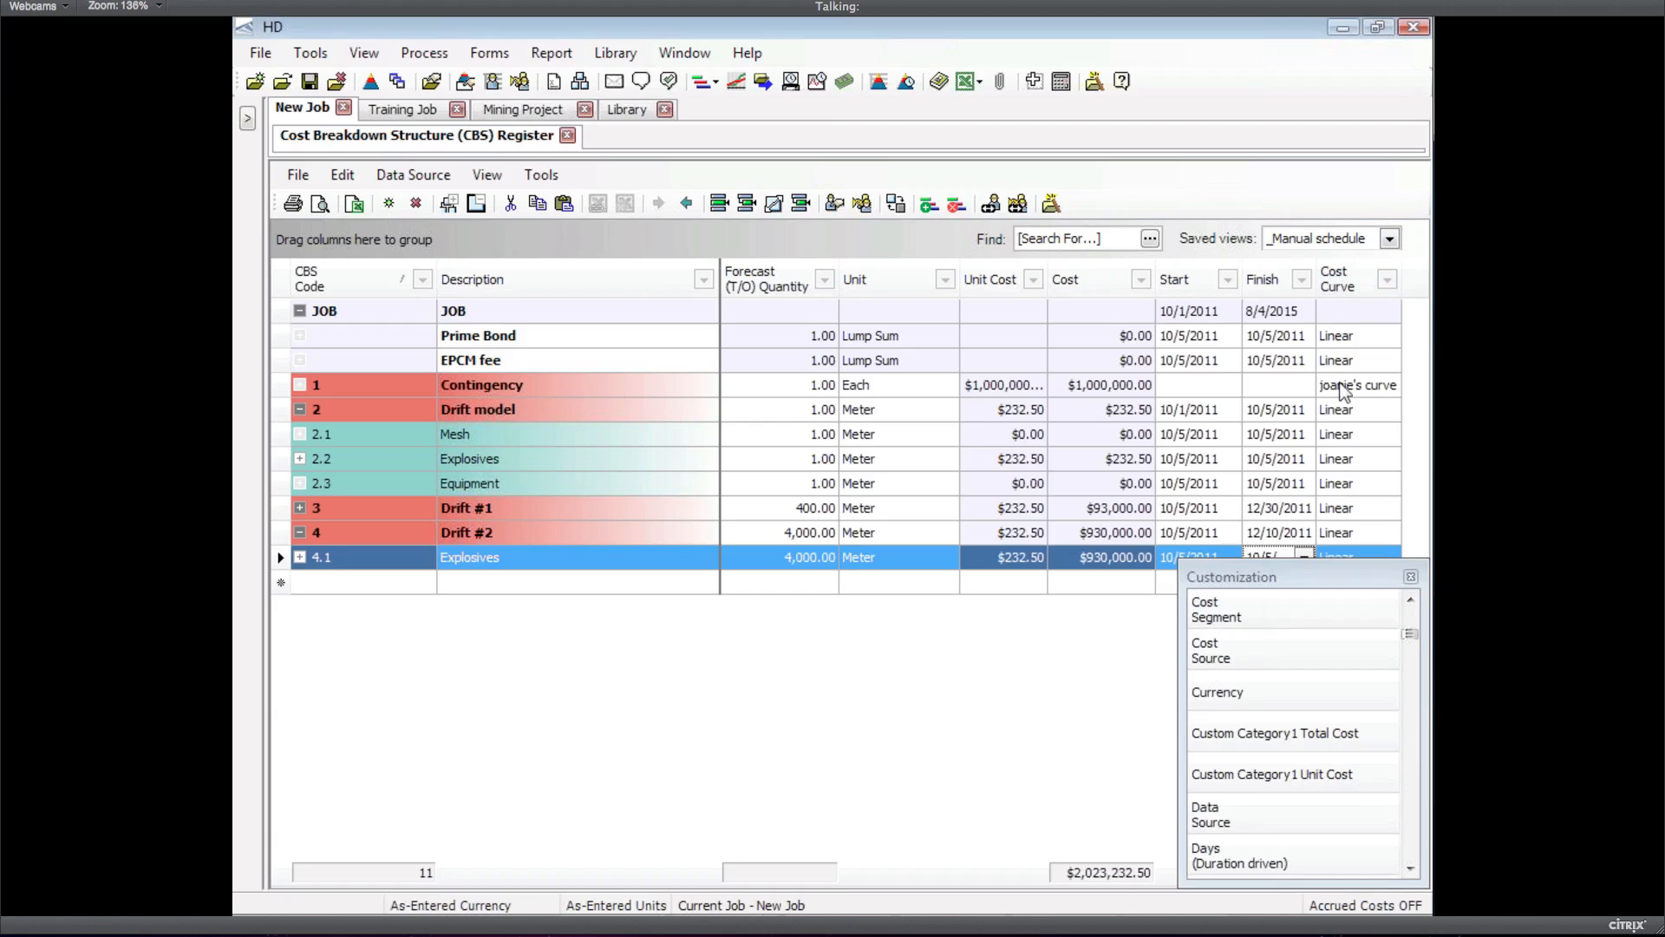
click(1411, 578)
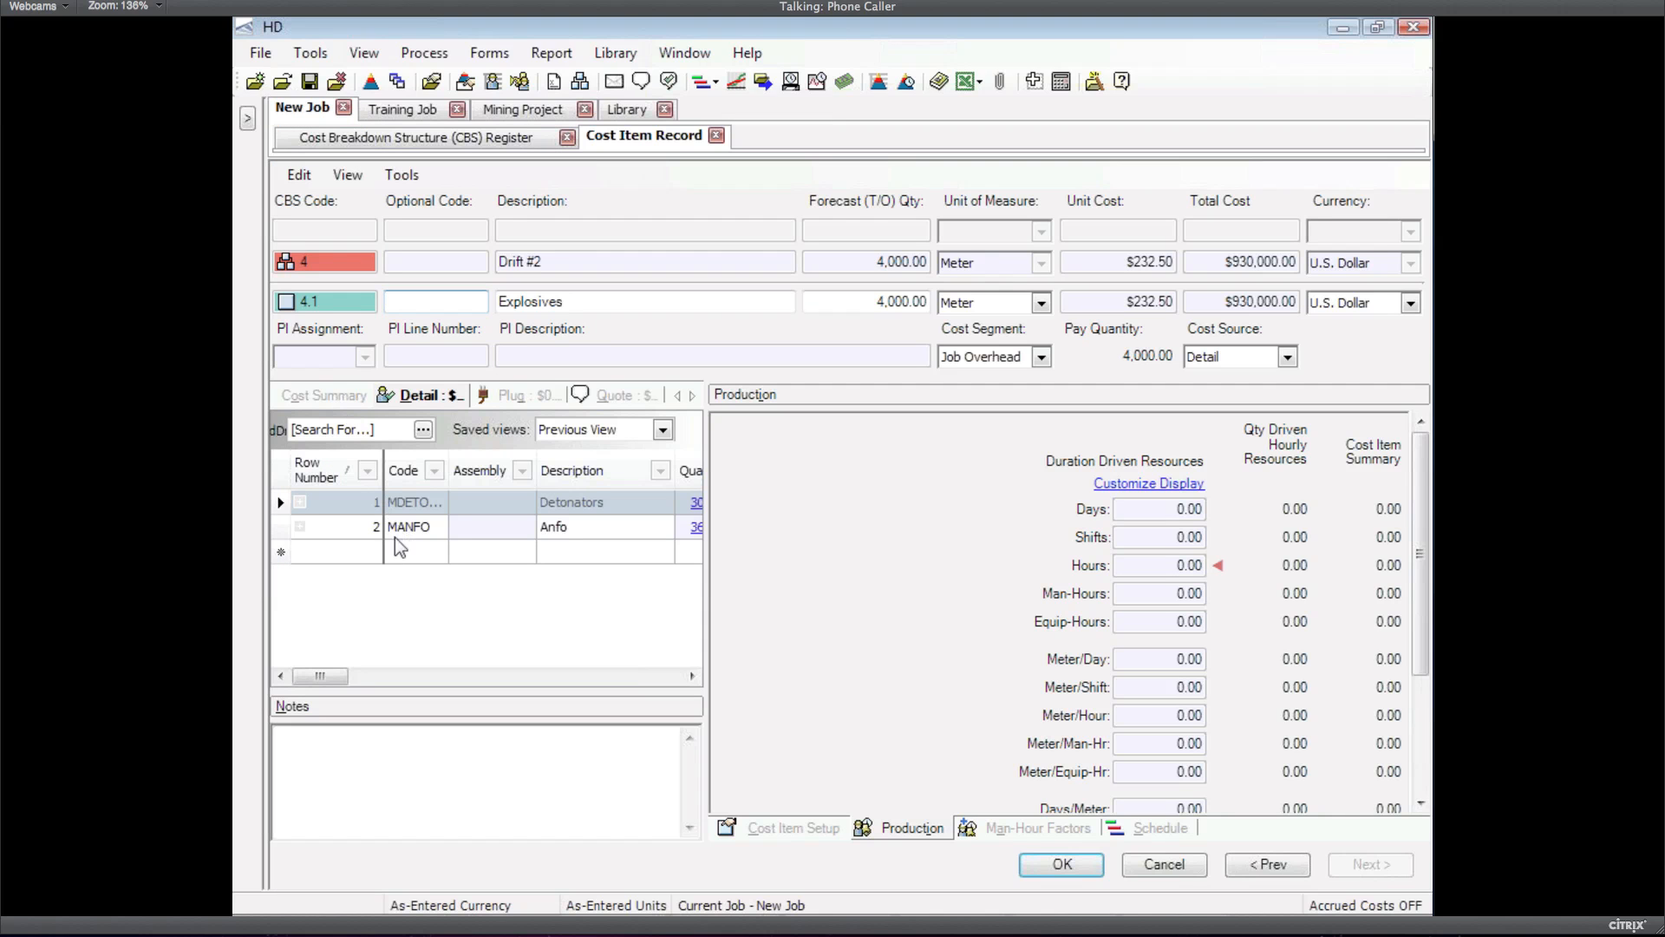
Add the LL2 Laborer resource to the Explosives detail through the Code lookup
click(429, 552)
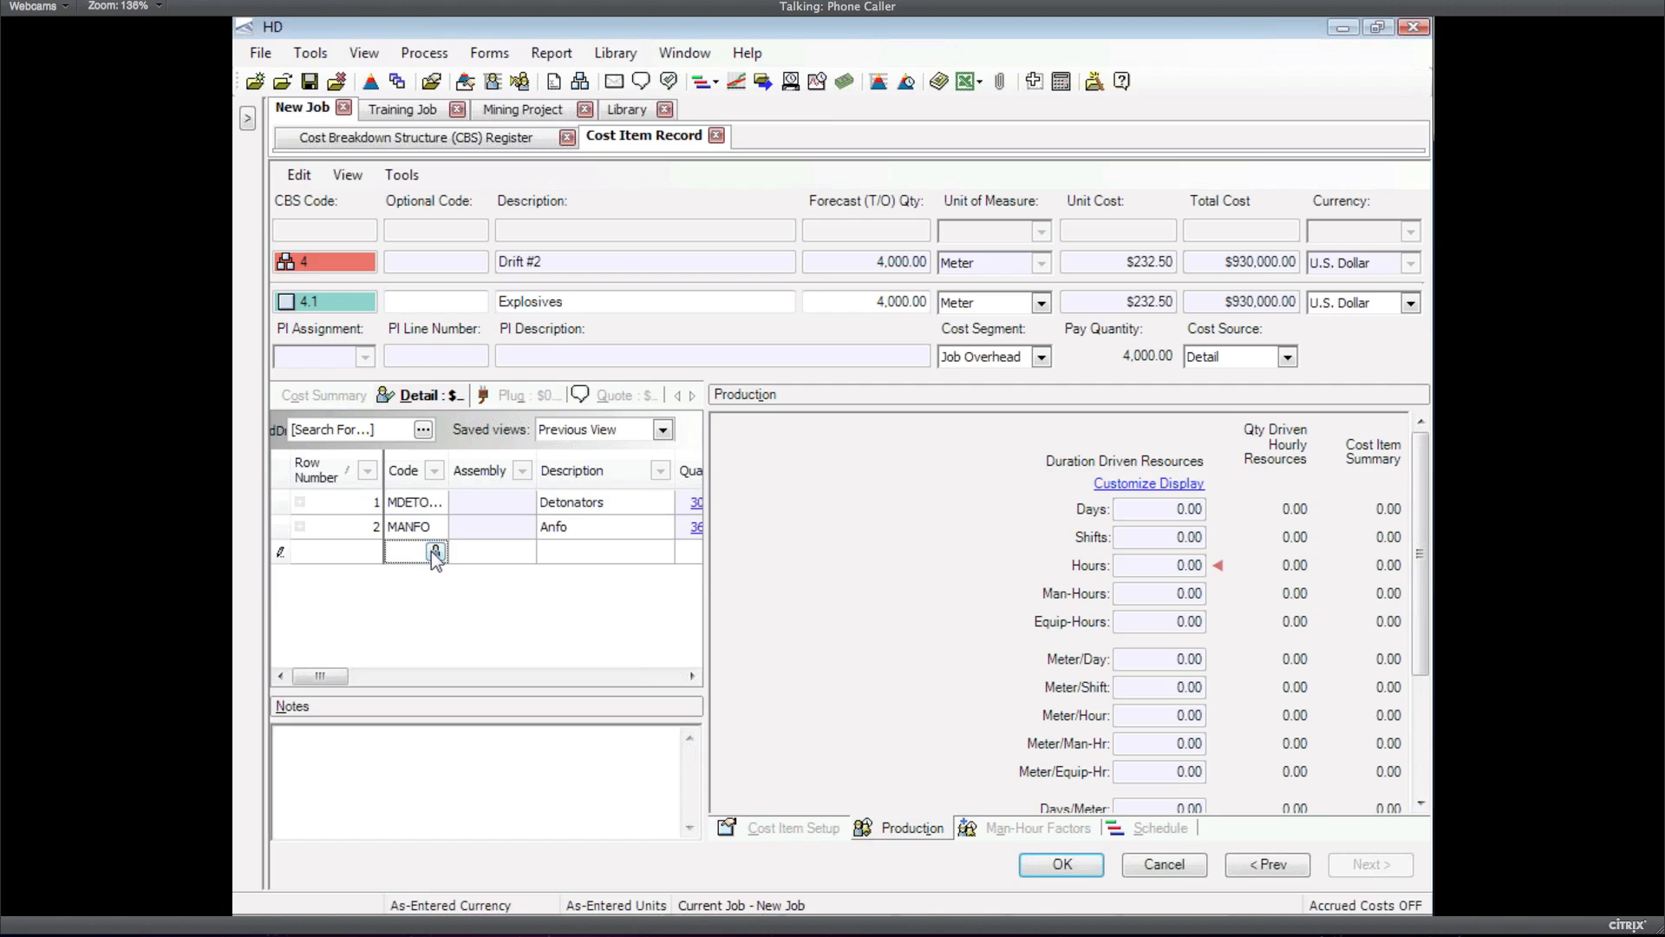
click(432, 550)
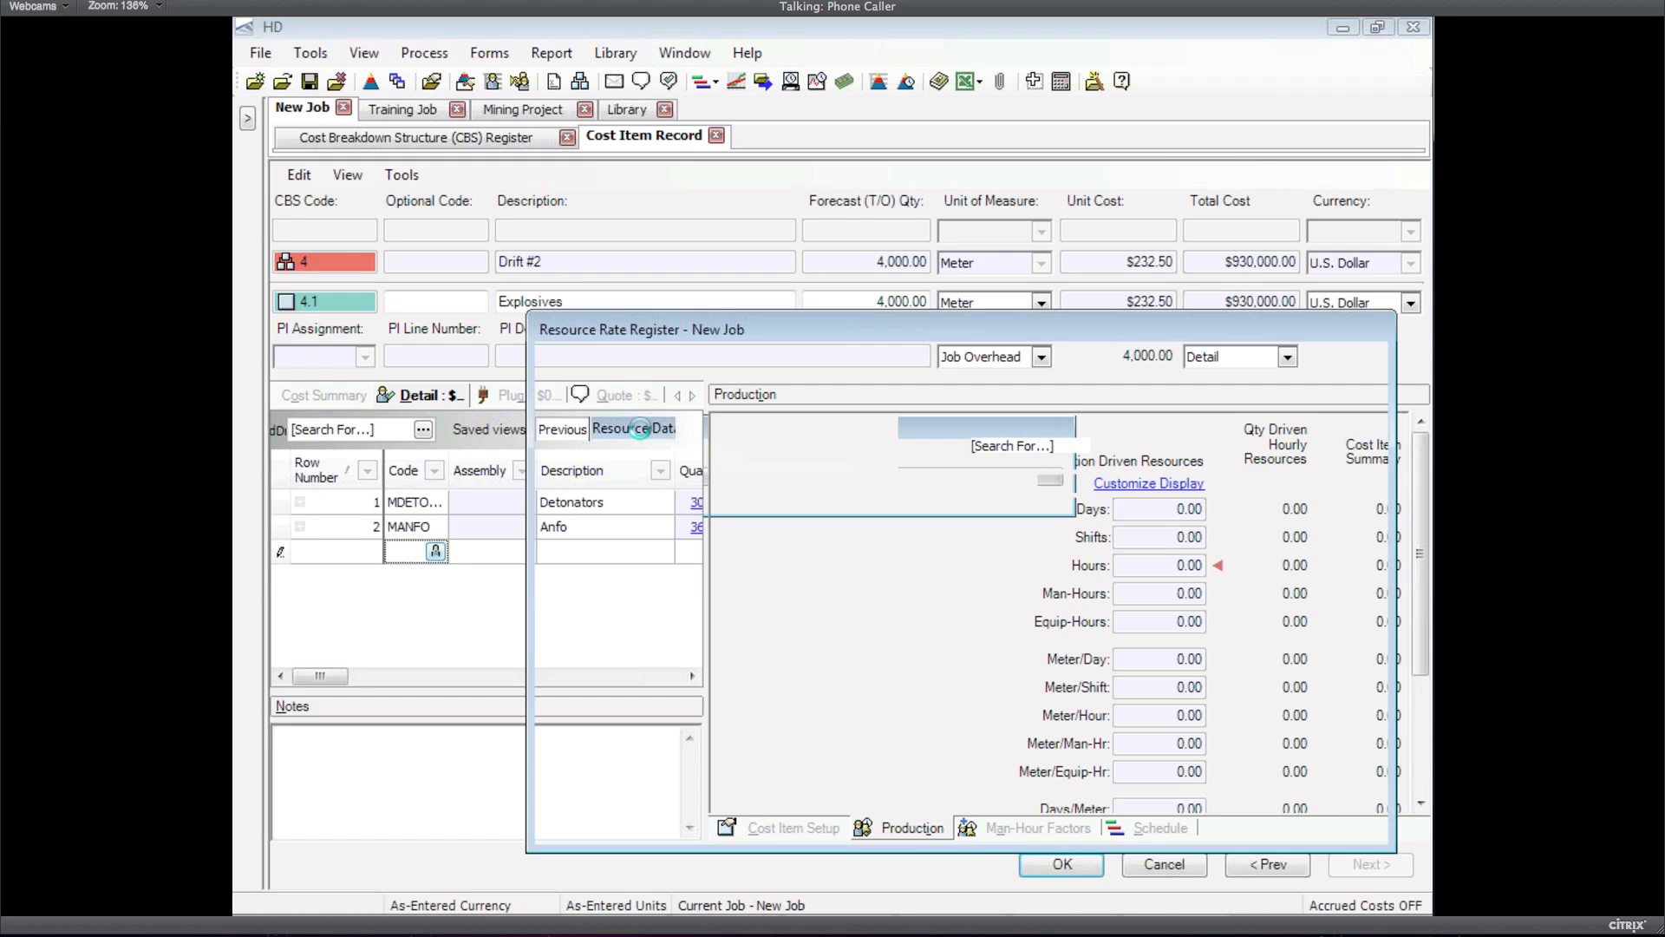
click(608, 412)
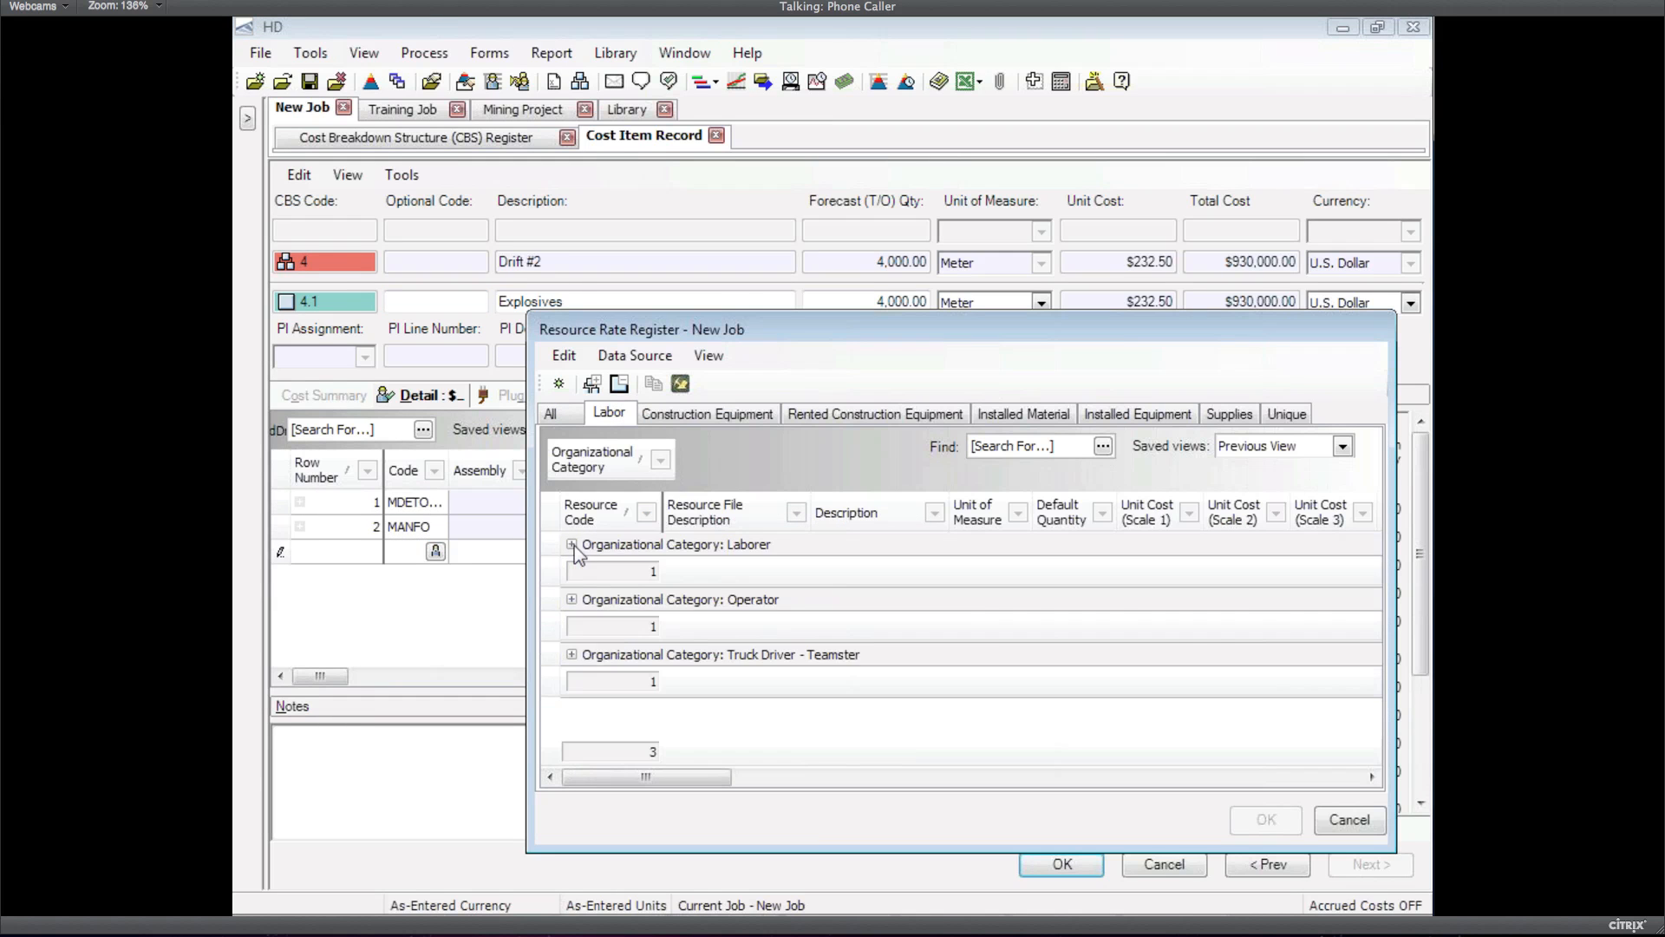
click(571, 544)
click(887, 576)
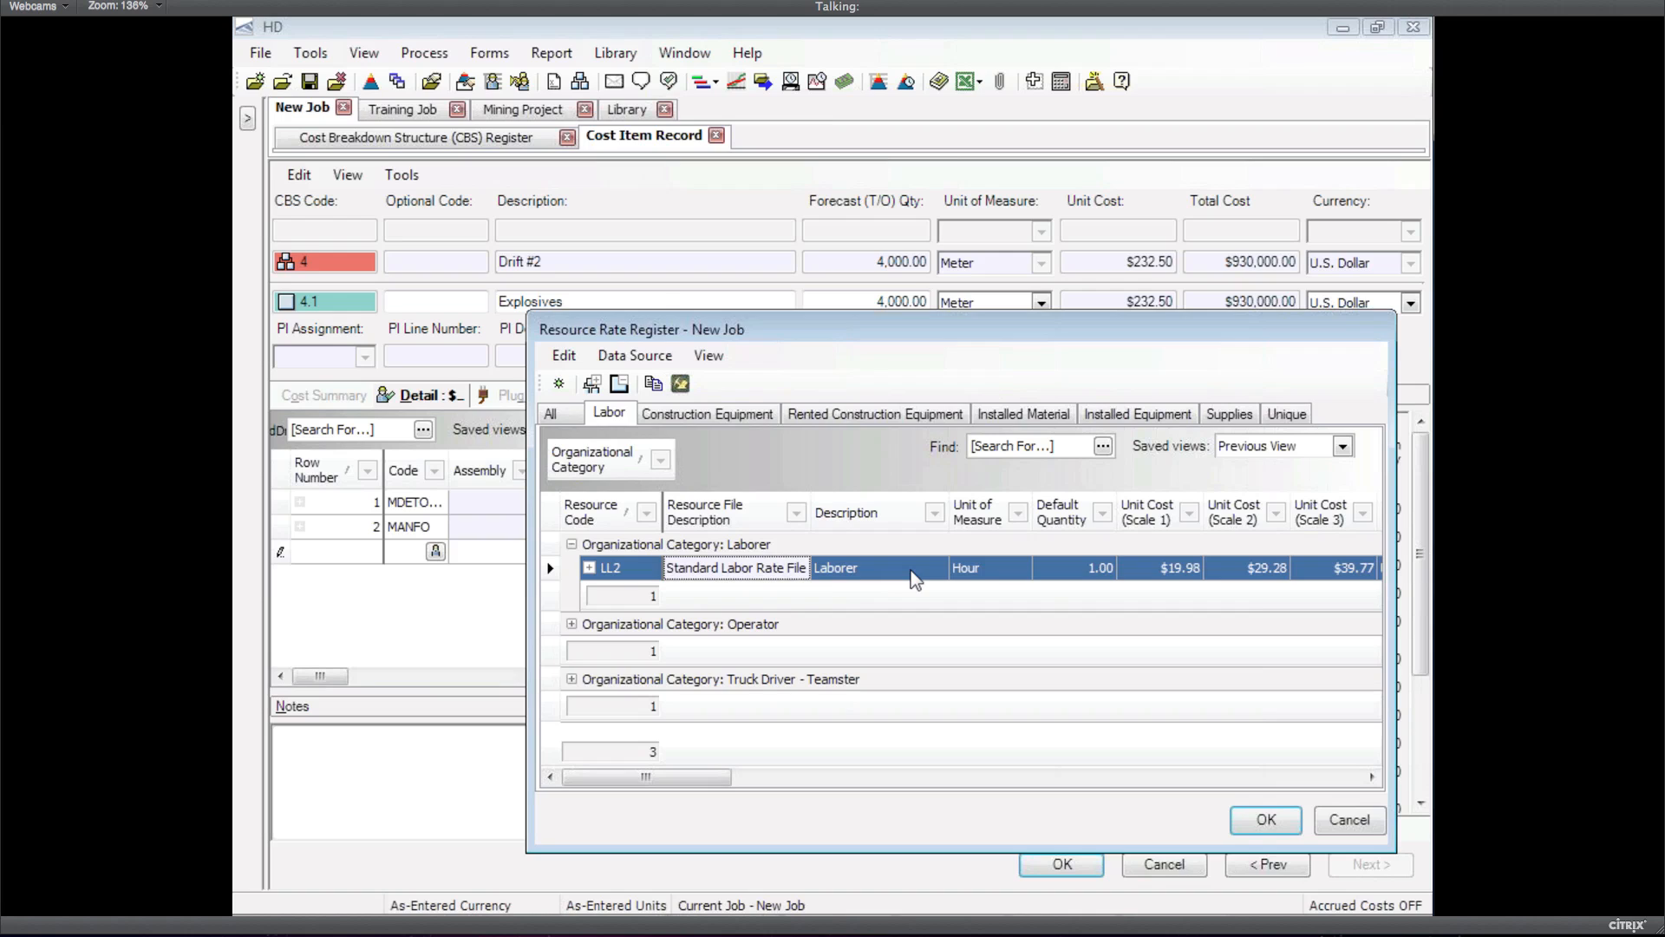
double_click(912, 579)
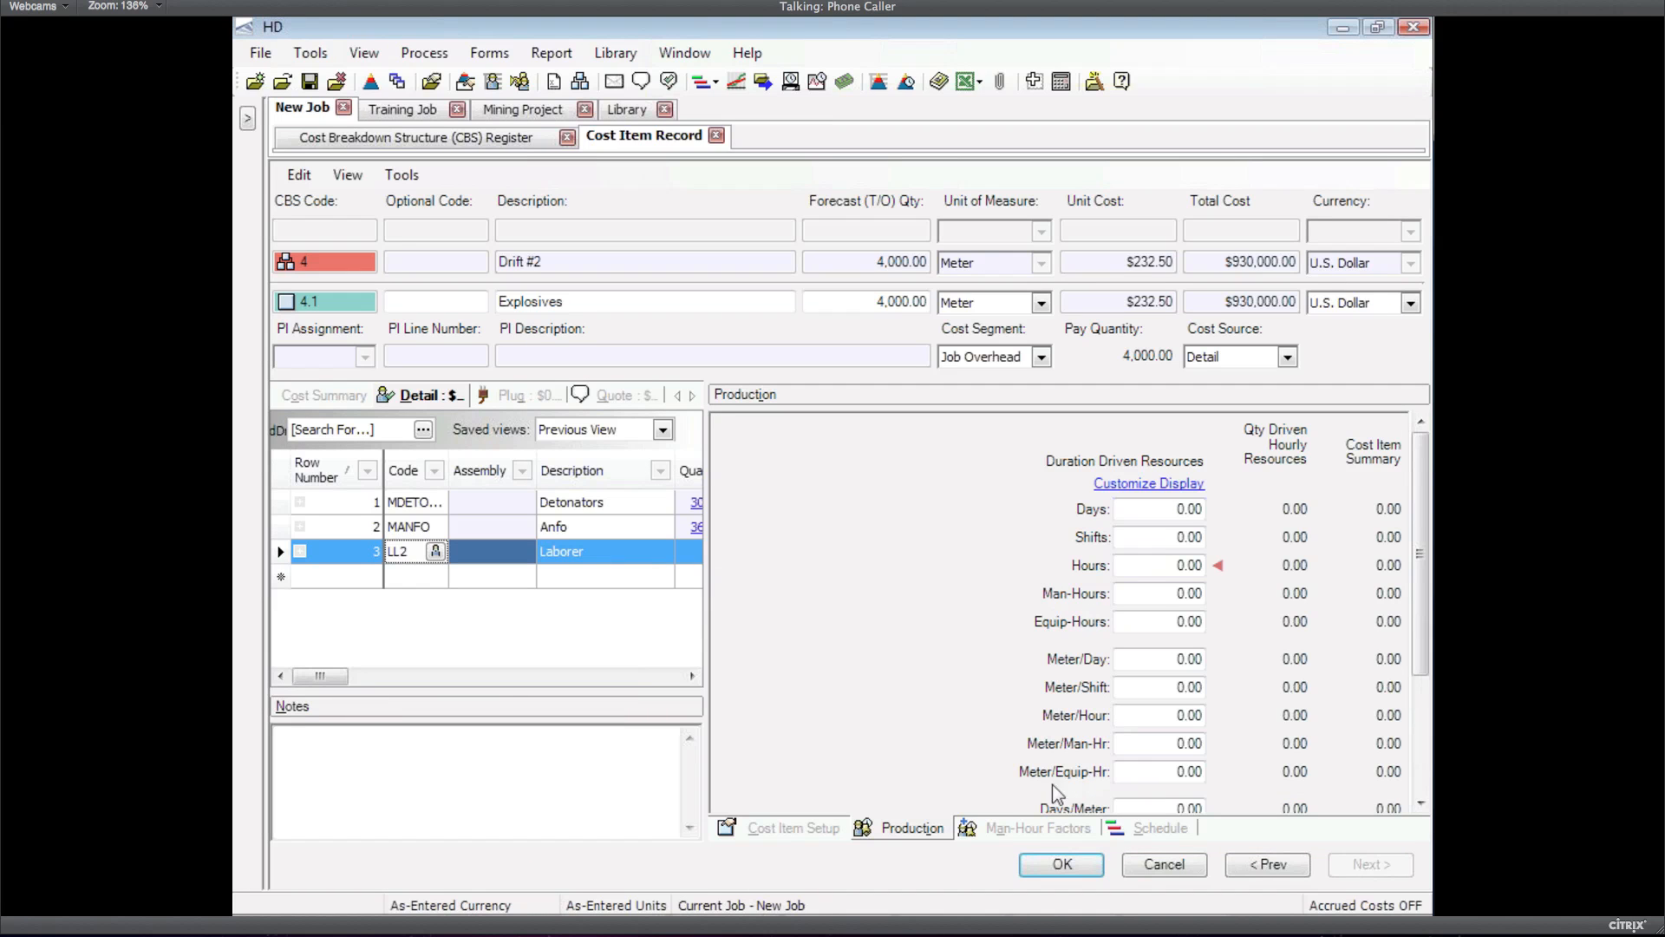
Enter 10 for Meter/Day and Meter/Shift, giving a 400-day duration
click(1159, 660)
text(10)
key(Tab)
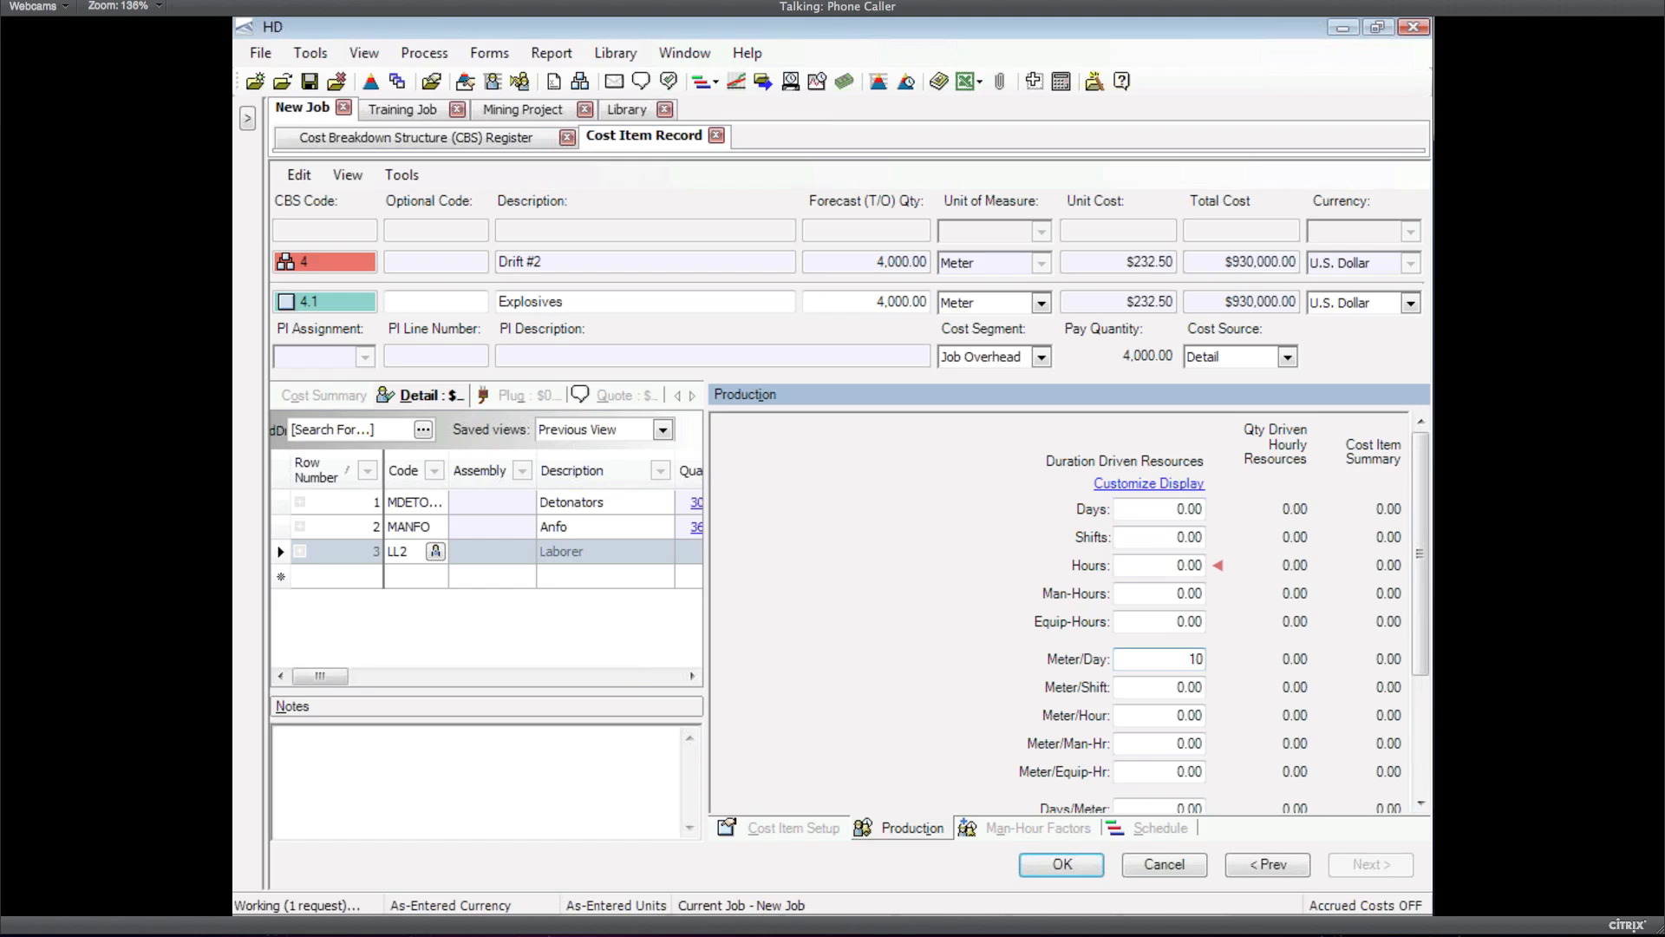
text(10)
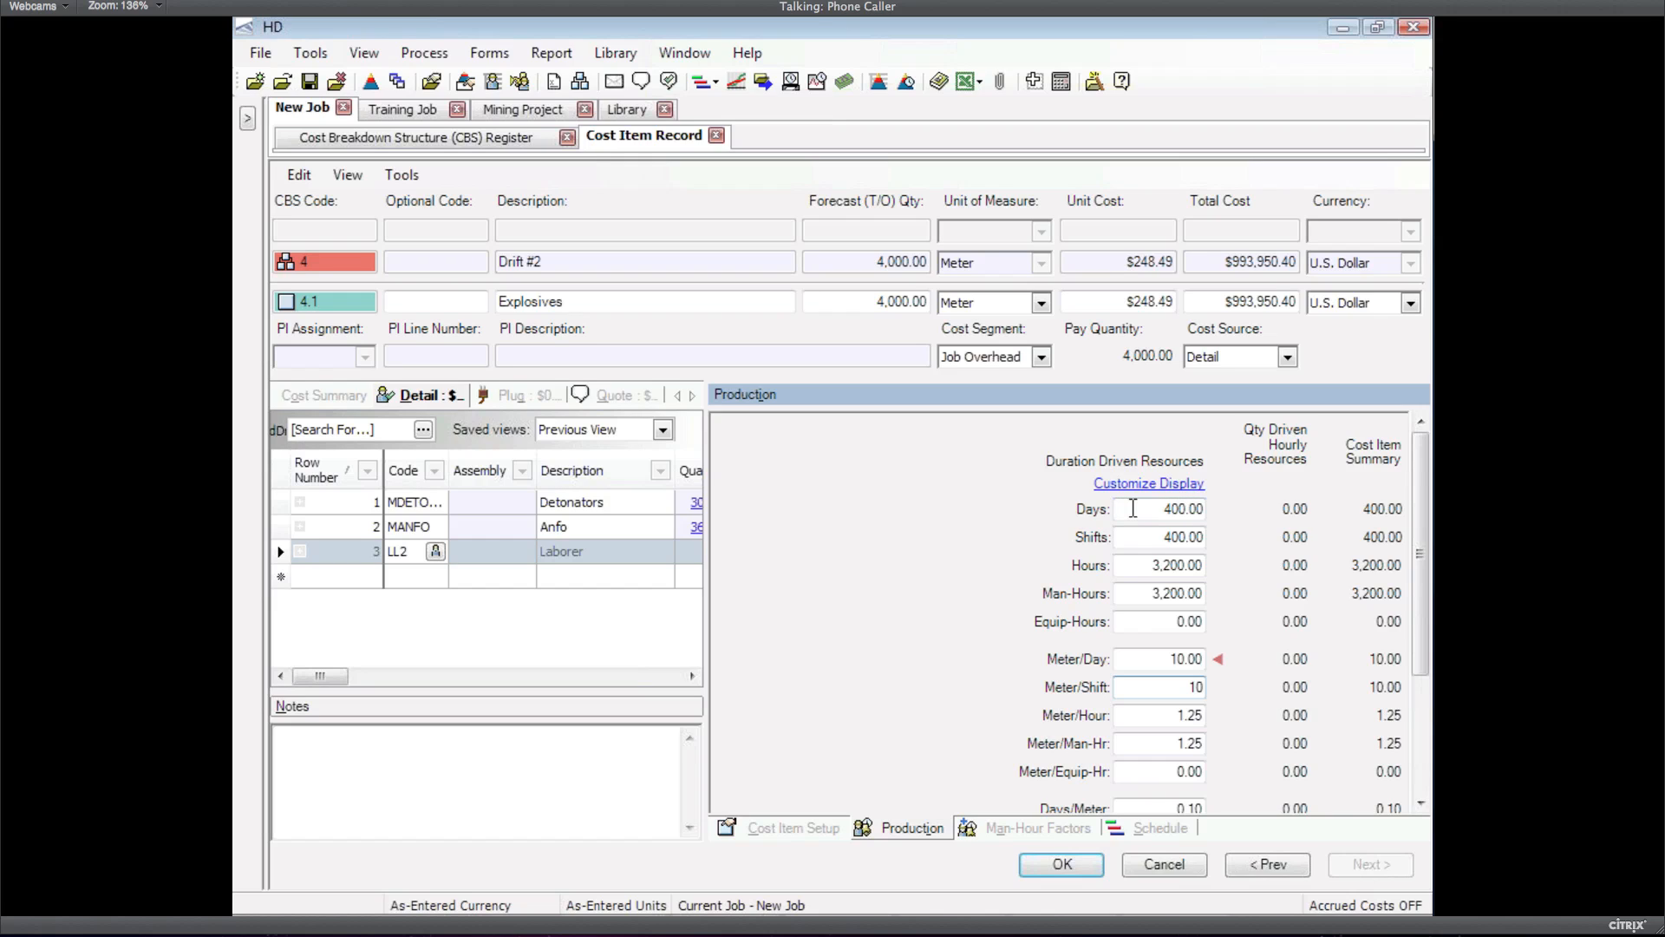
click(1056, 866)
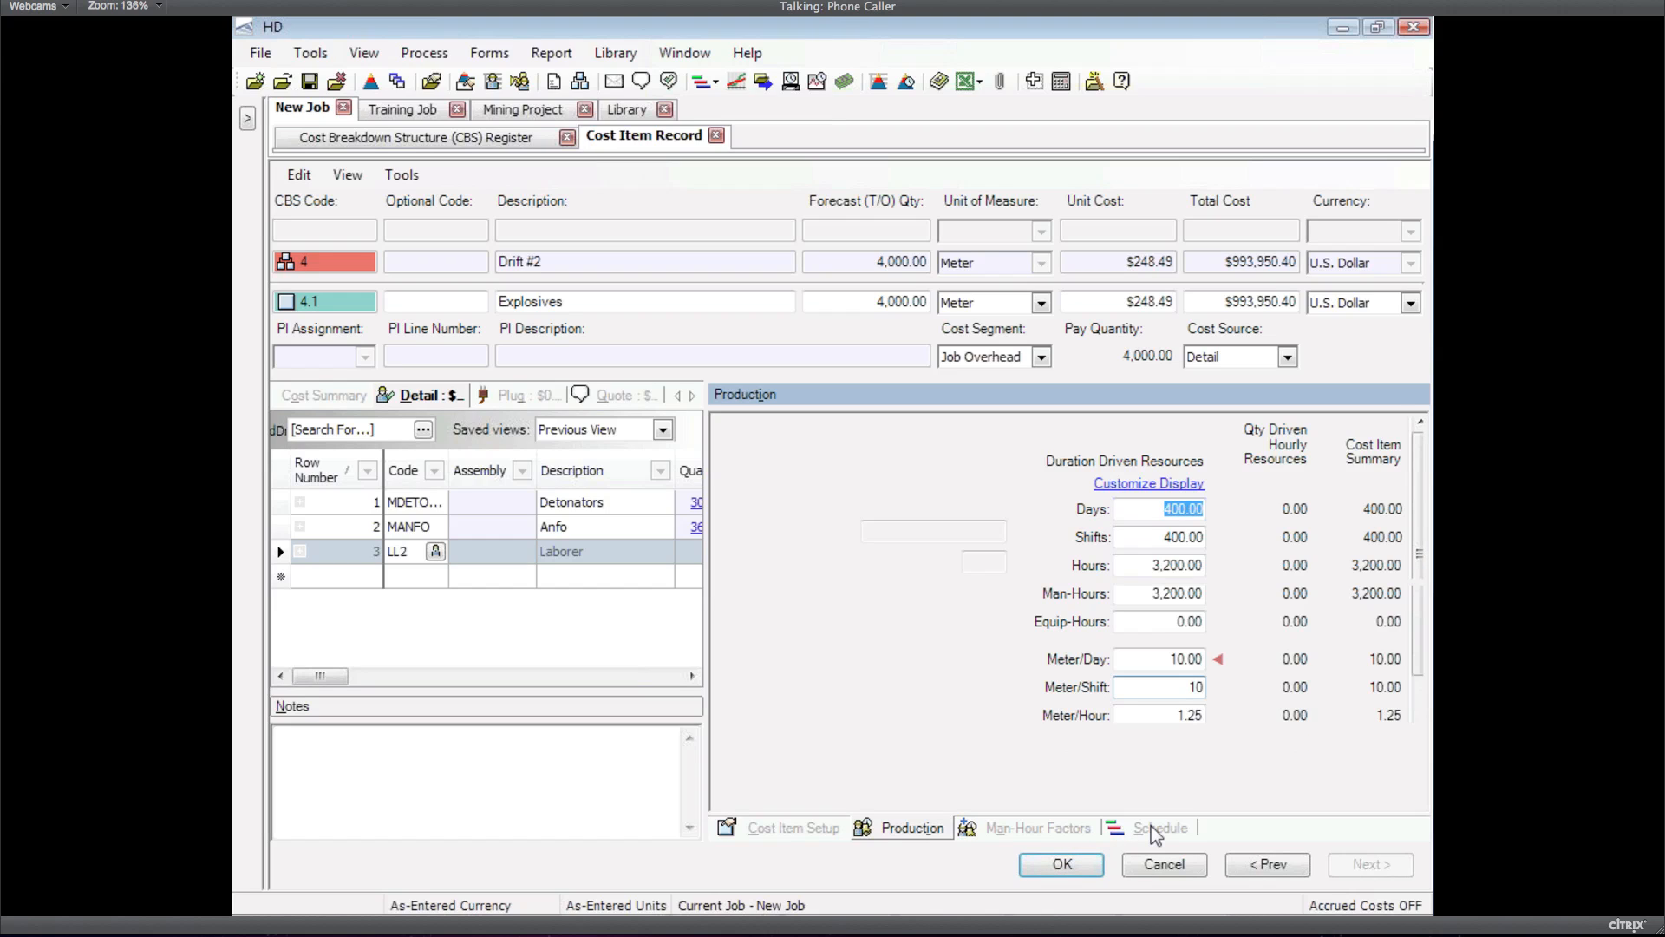
Set the Explosives finish date to 11/5/2012 on the Schedule tab and save the cost item
click(1154, 831)
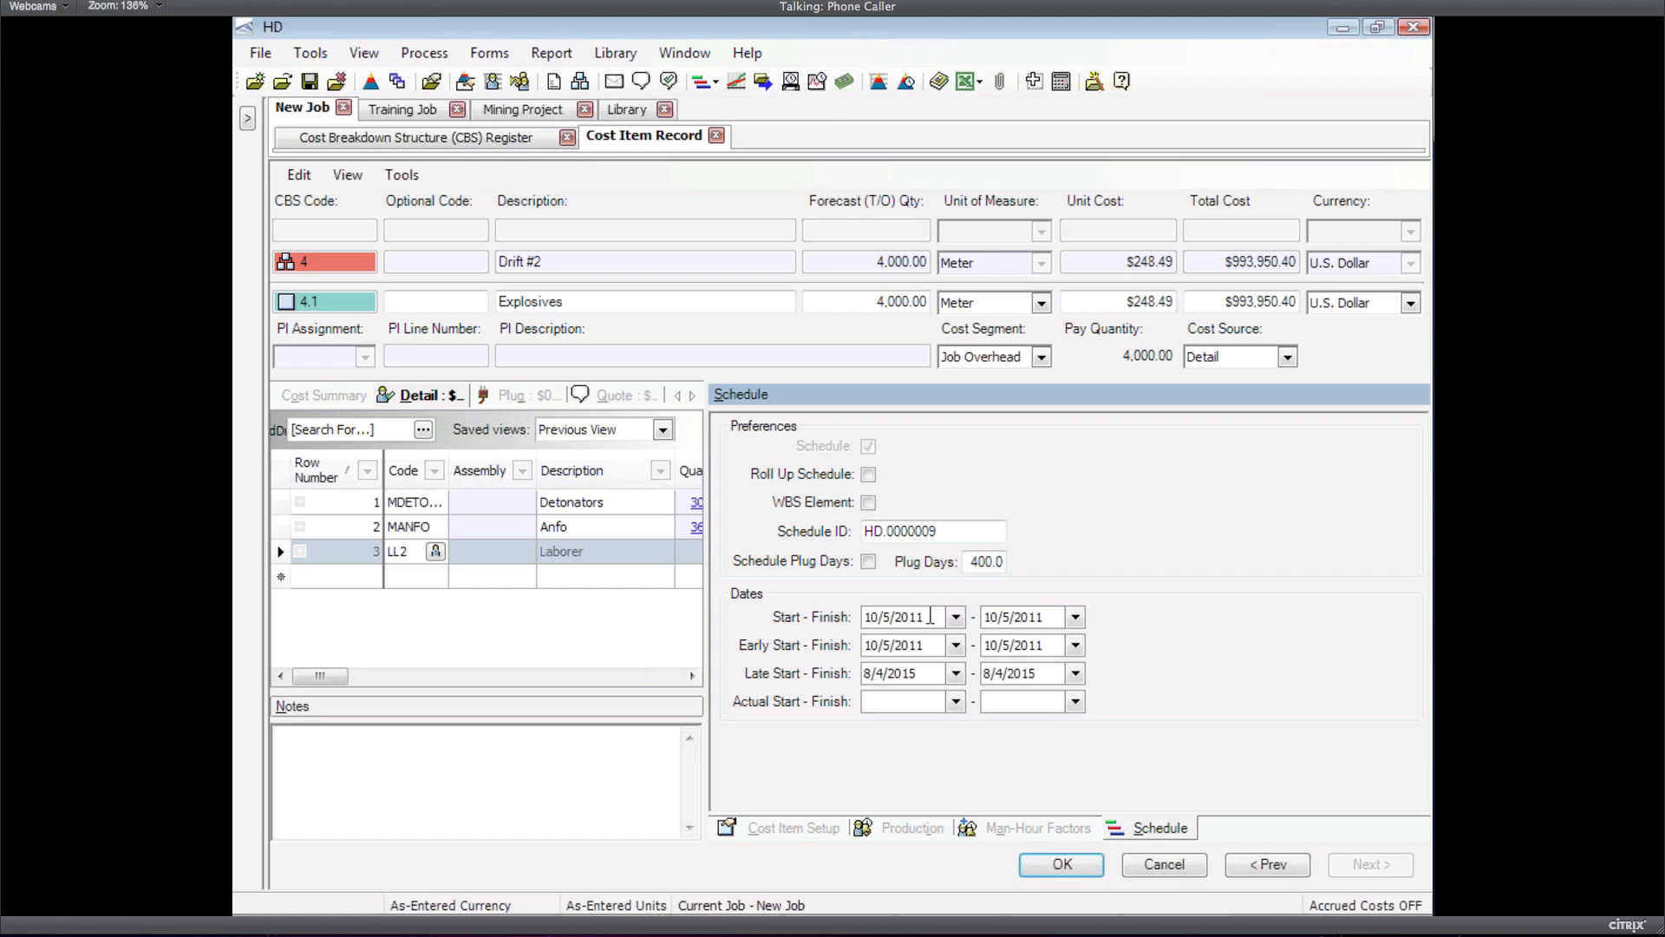
click(1074, 618)
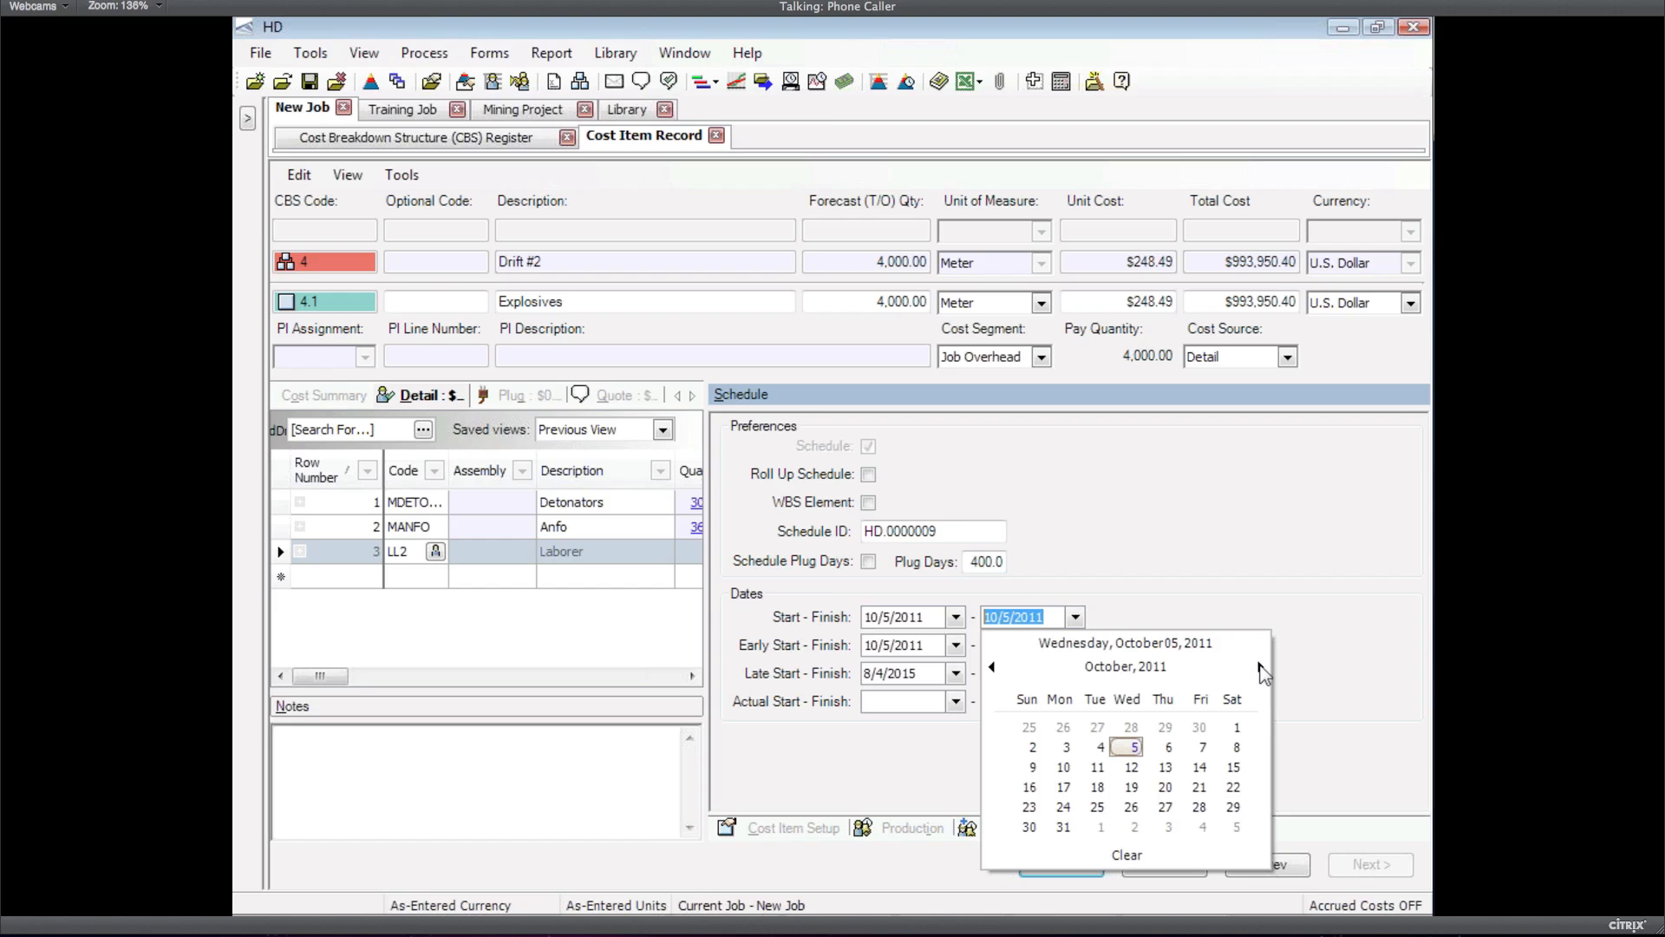
click(1260, 668)
click(1261, 668)
click(1260, 668)
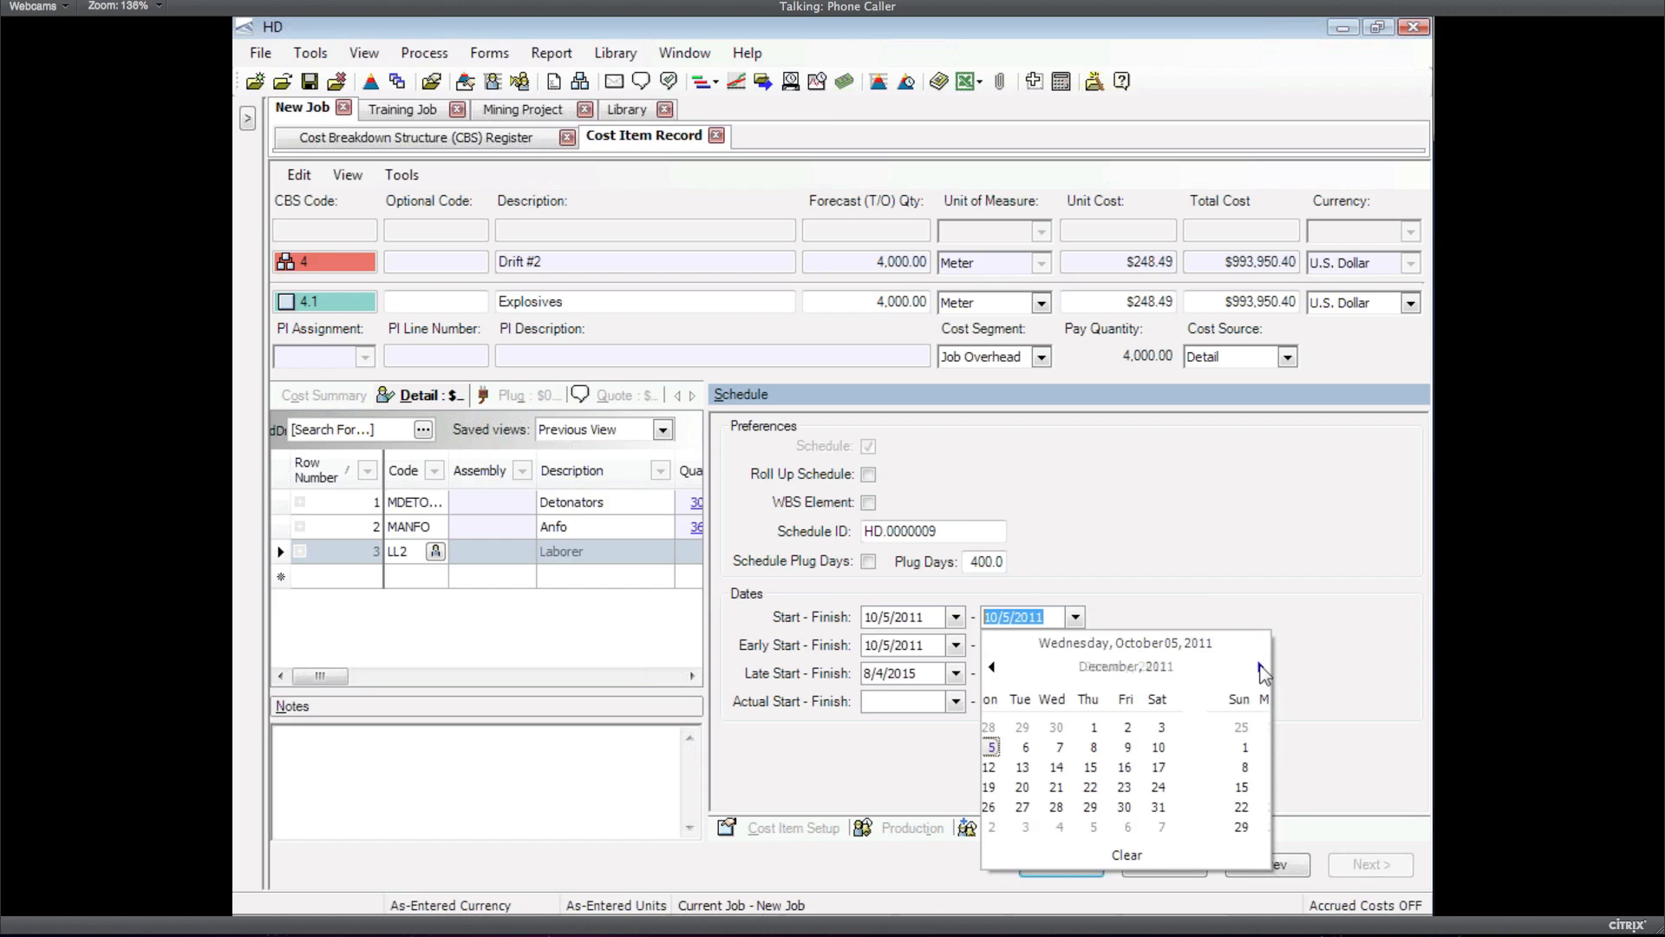
click(1261, 668)
click(1260, 667)
click(1261, 667)
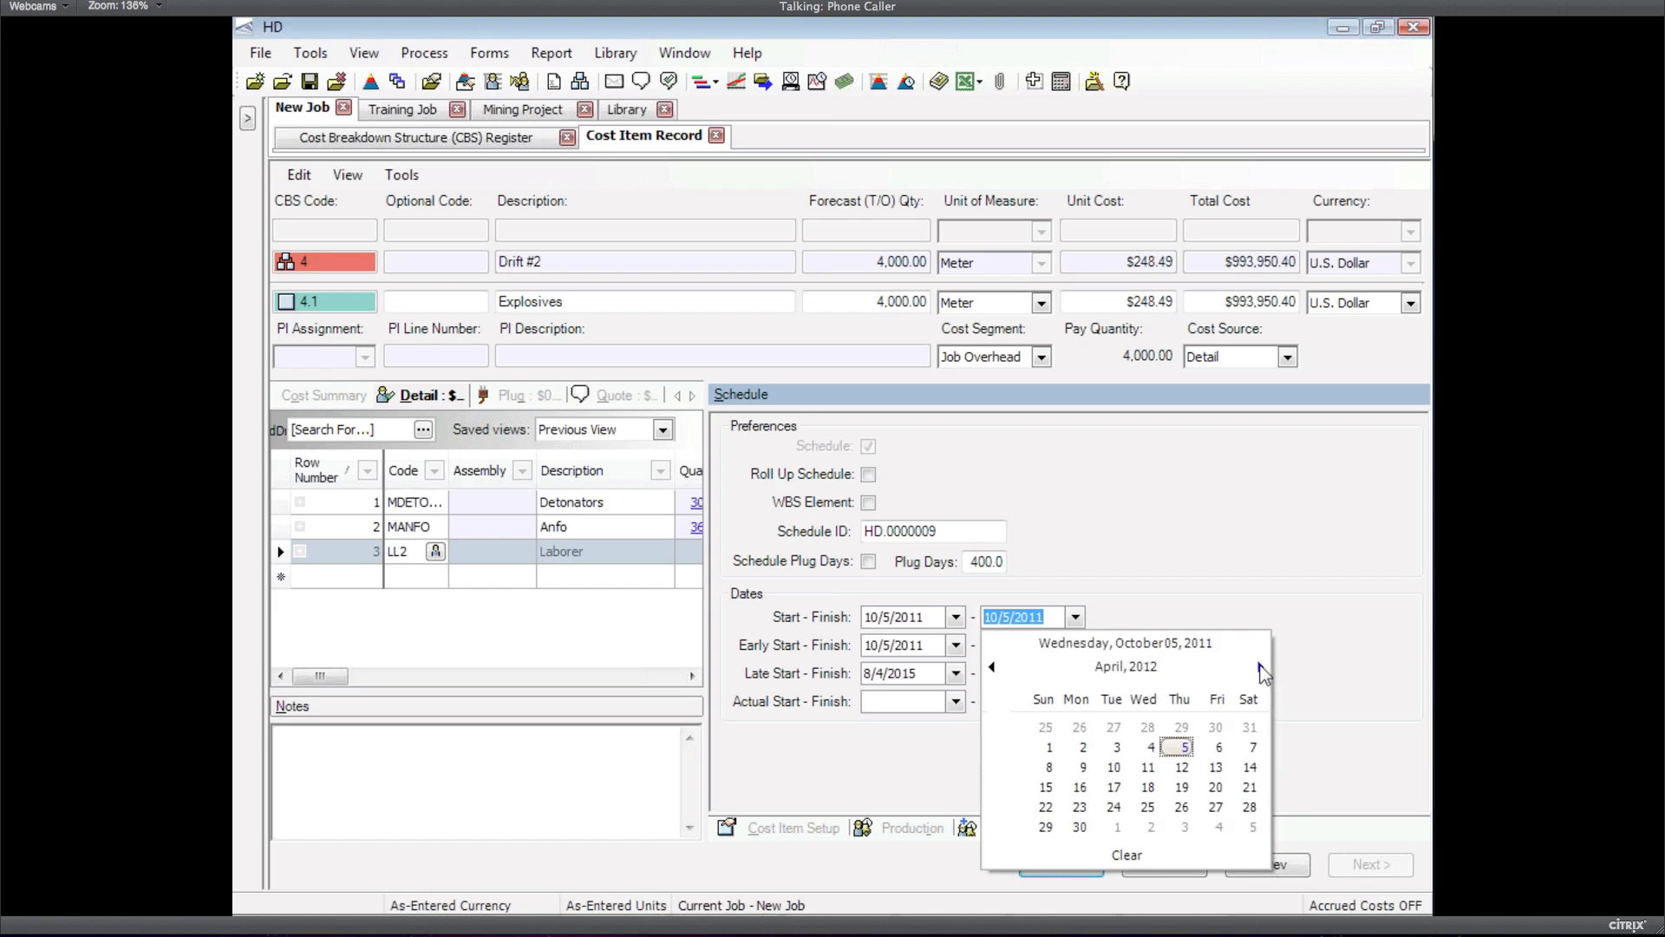
click(1261, 668)
click(1260, 668)
click(1261, 668)
click(1261, 668)
click(1261, 668)
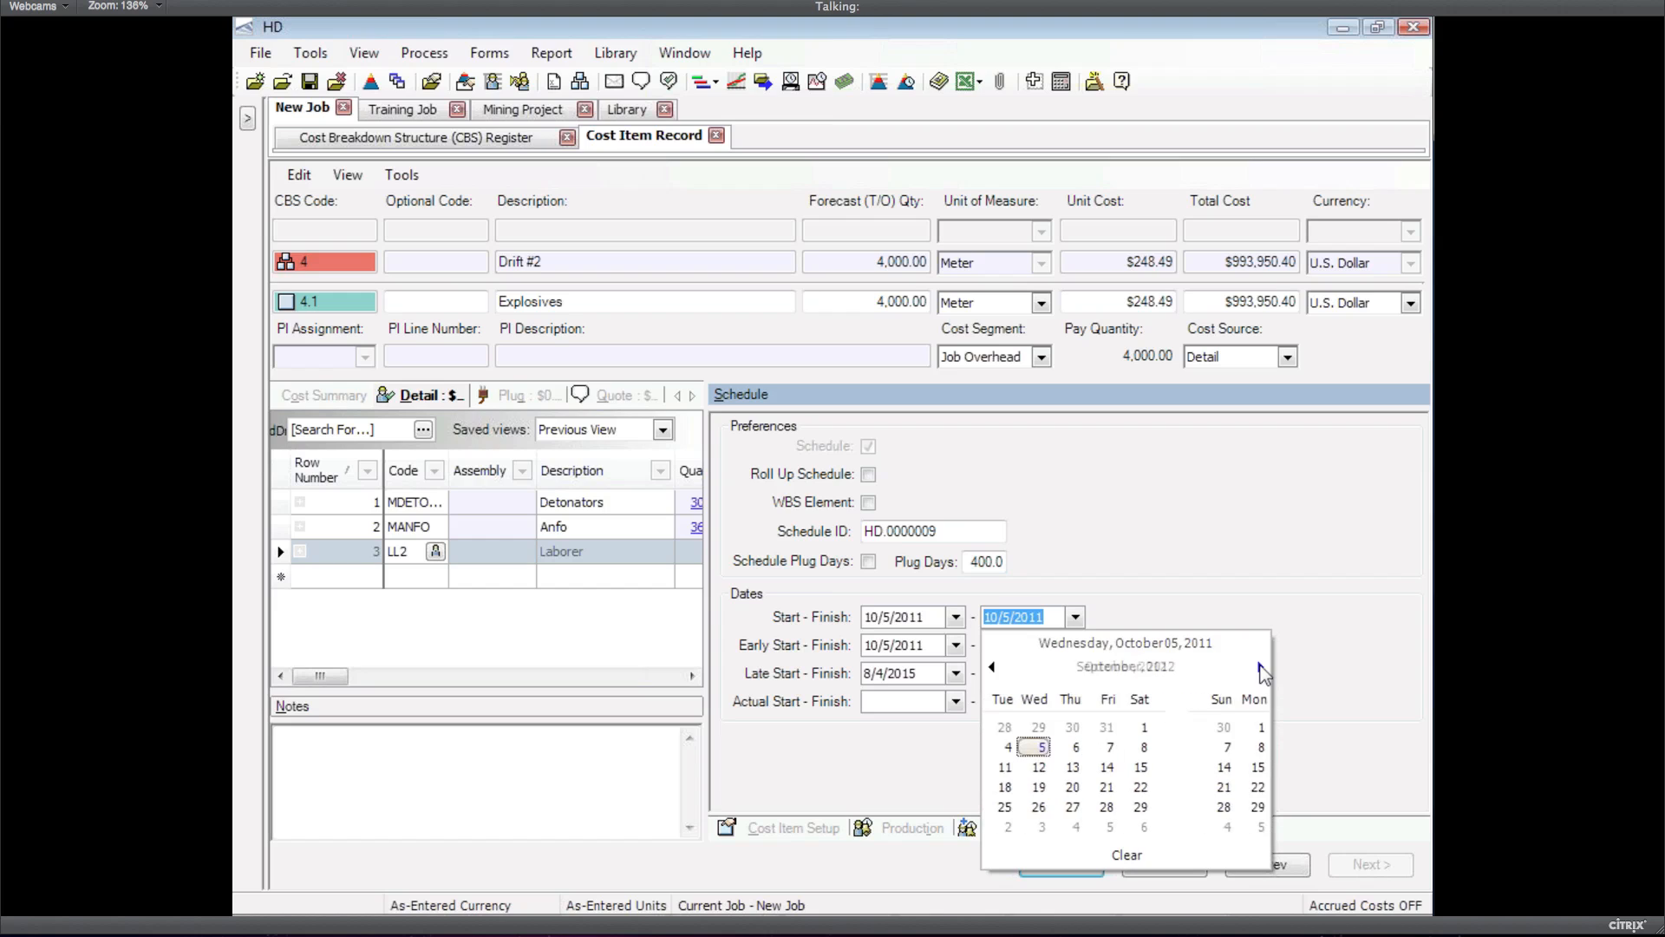
click(1261, 668)
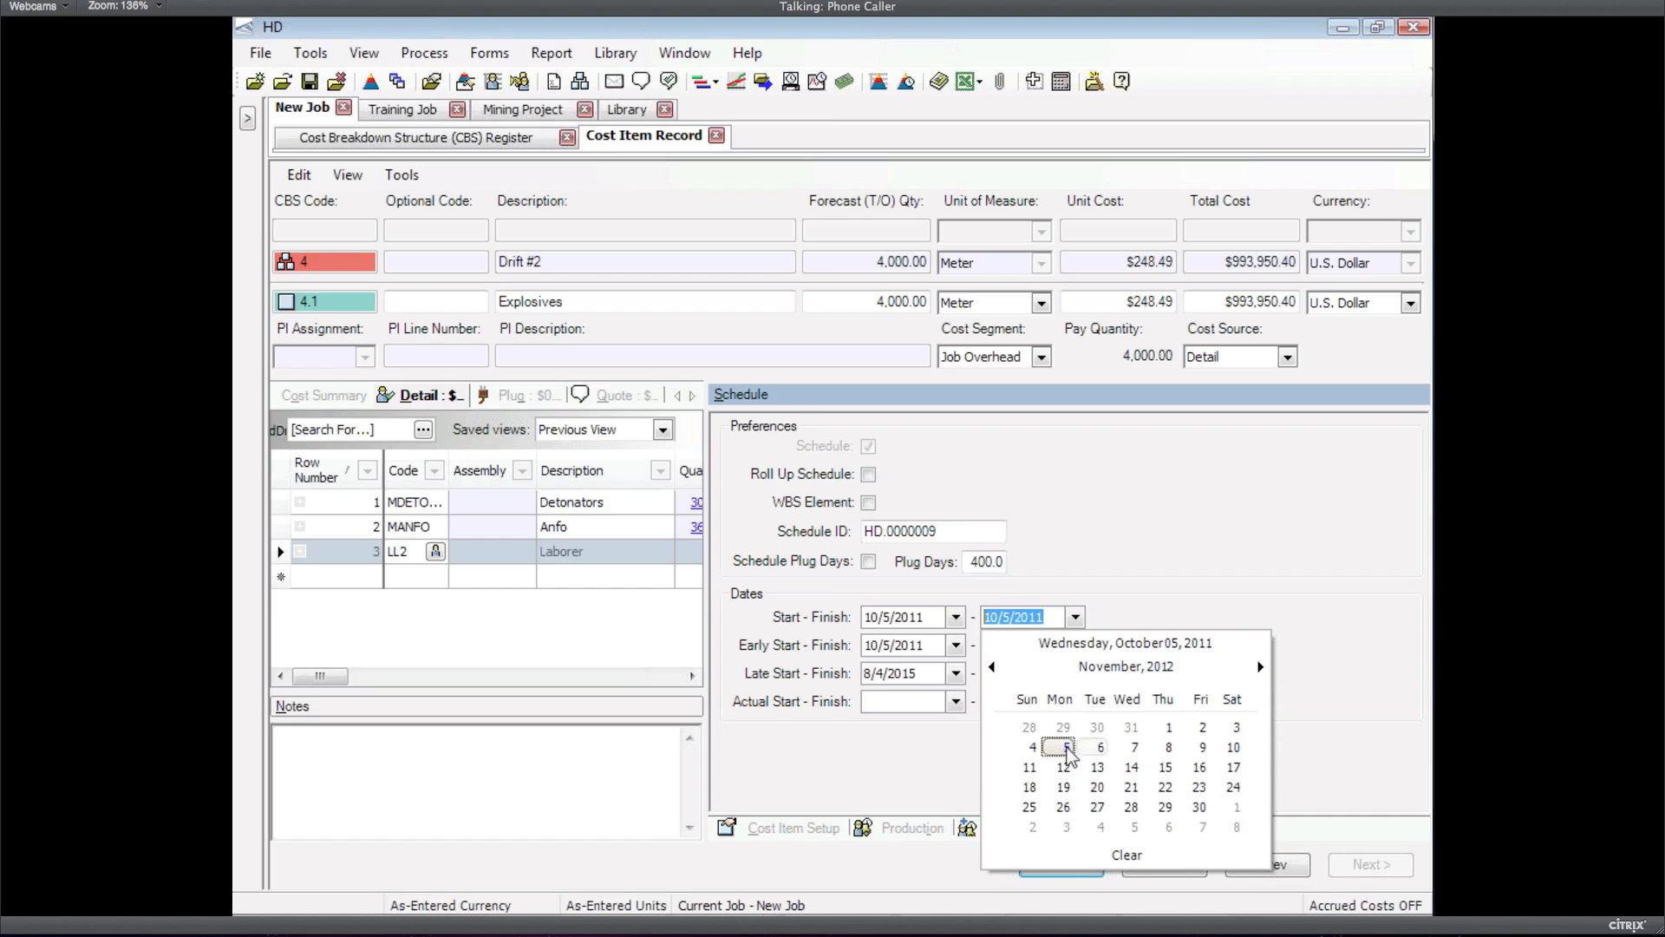
click(1063, 747)
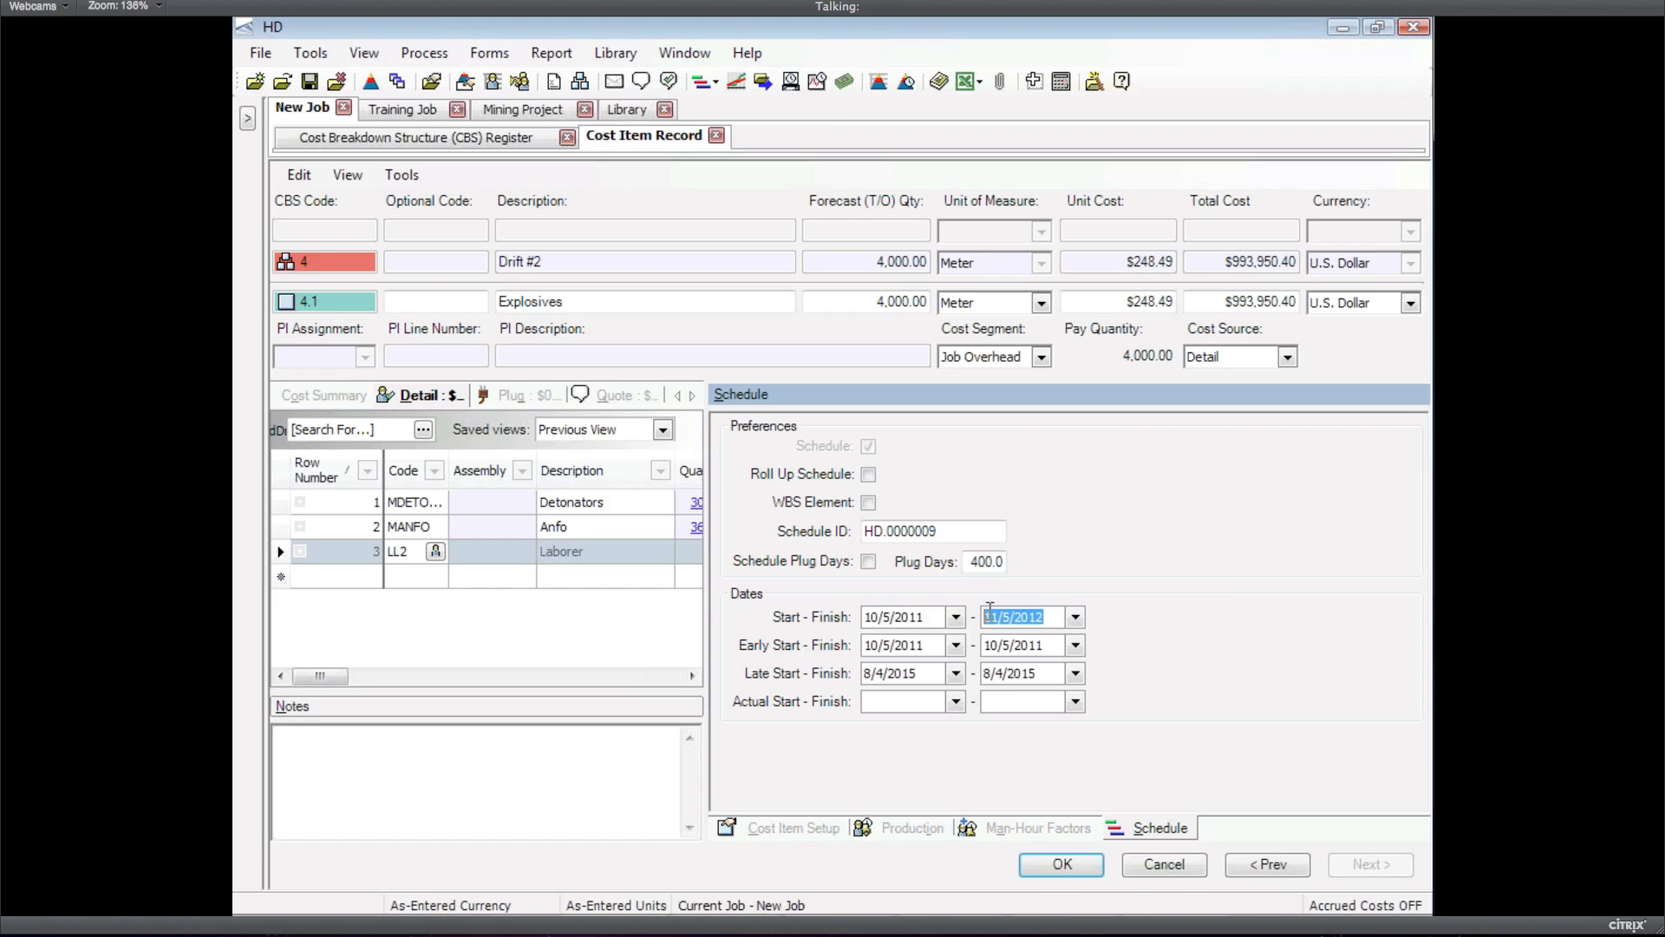
click(1061, 866)
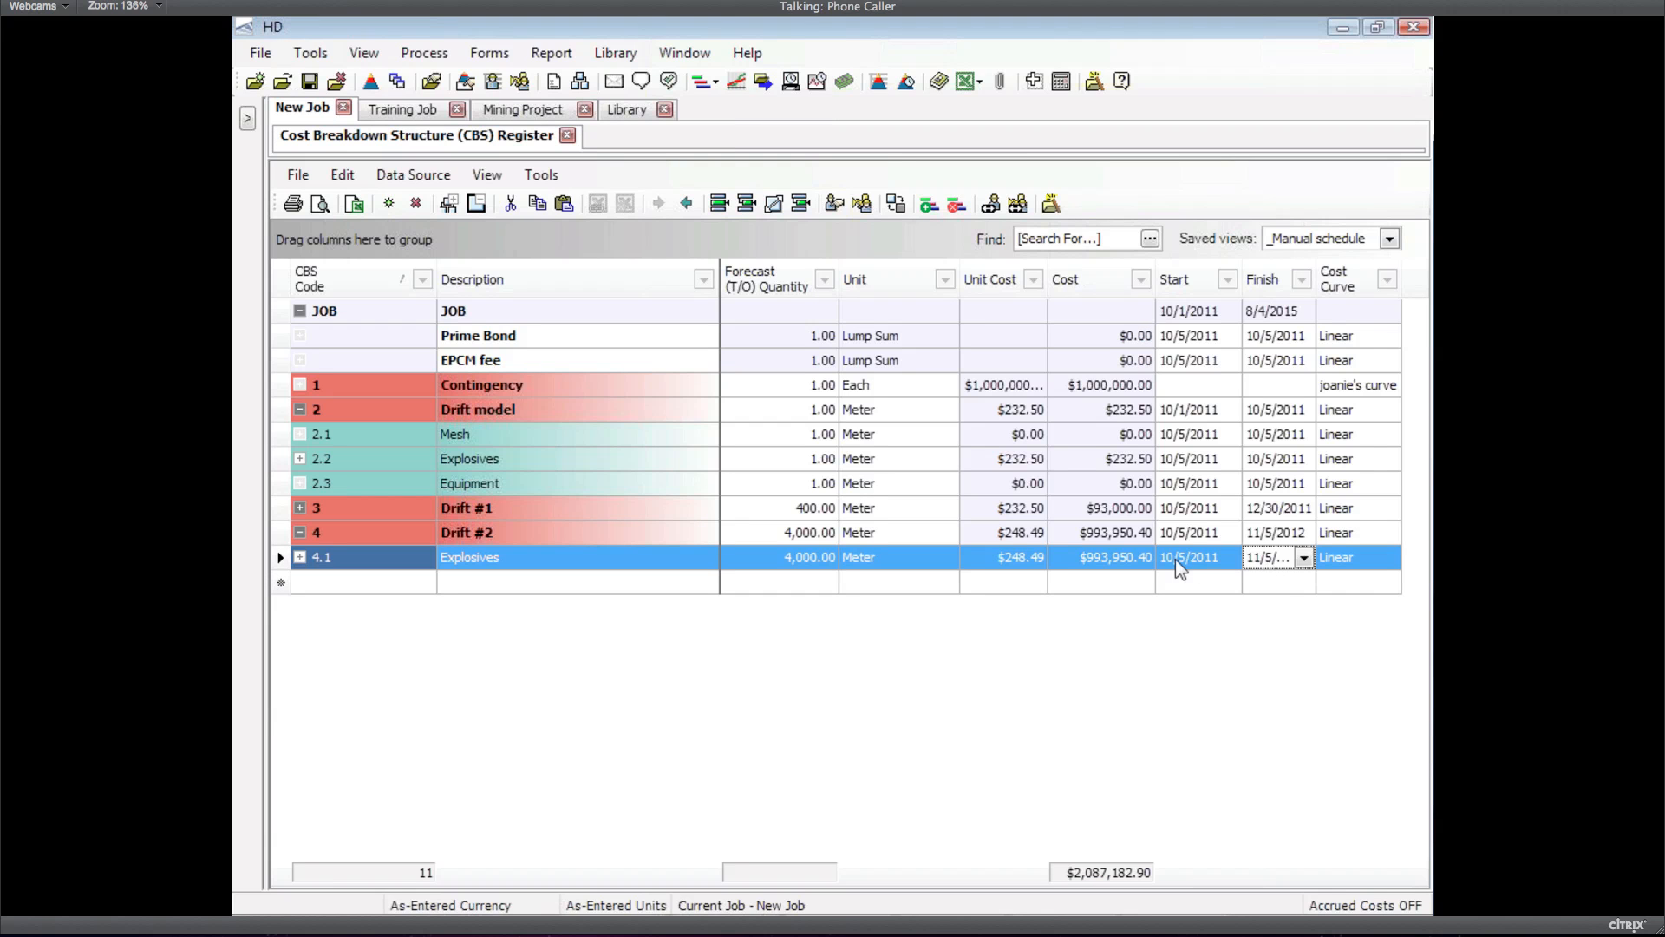
Auto-fit the Finish column so the 11/5/2012 date displays in full
double_click(1315, 294)
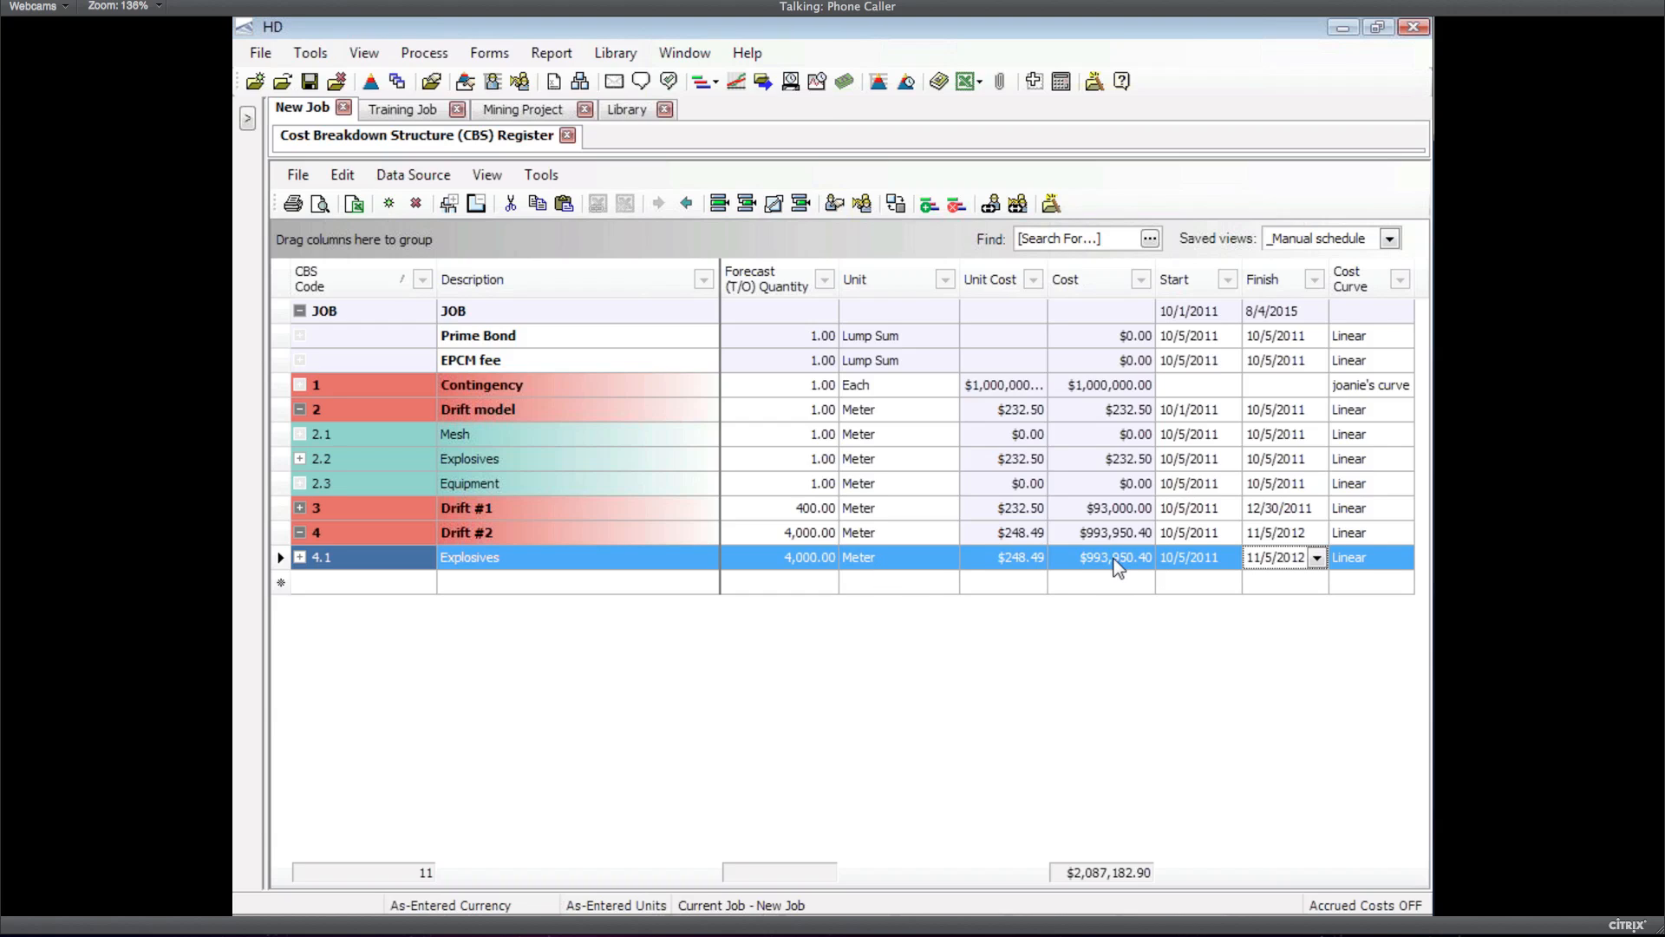
Review the cost curve choices for 4.1 Explosives, keep Linear, and show the Forms list
click(1367, 560)
click(1400, 559)
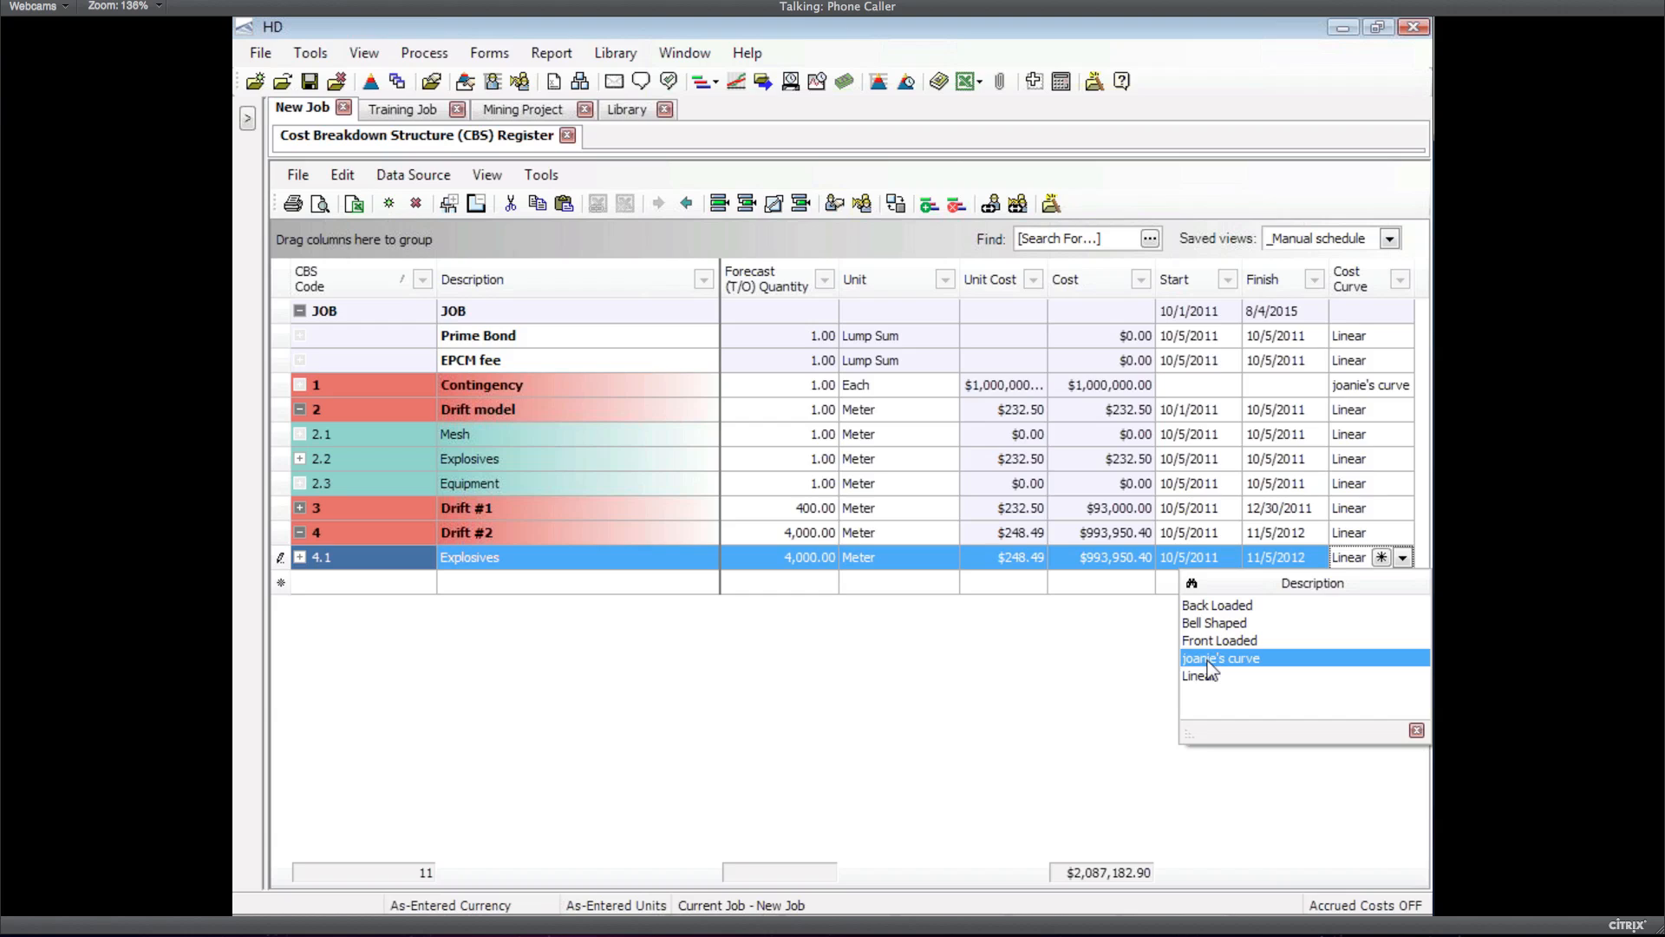
click(509, 54)
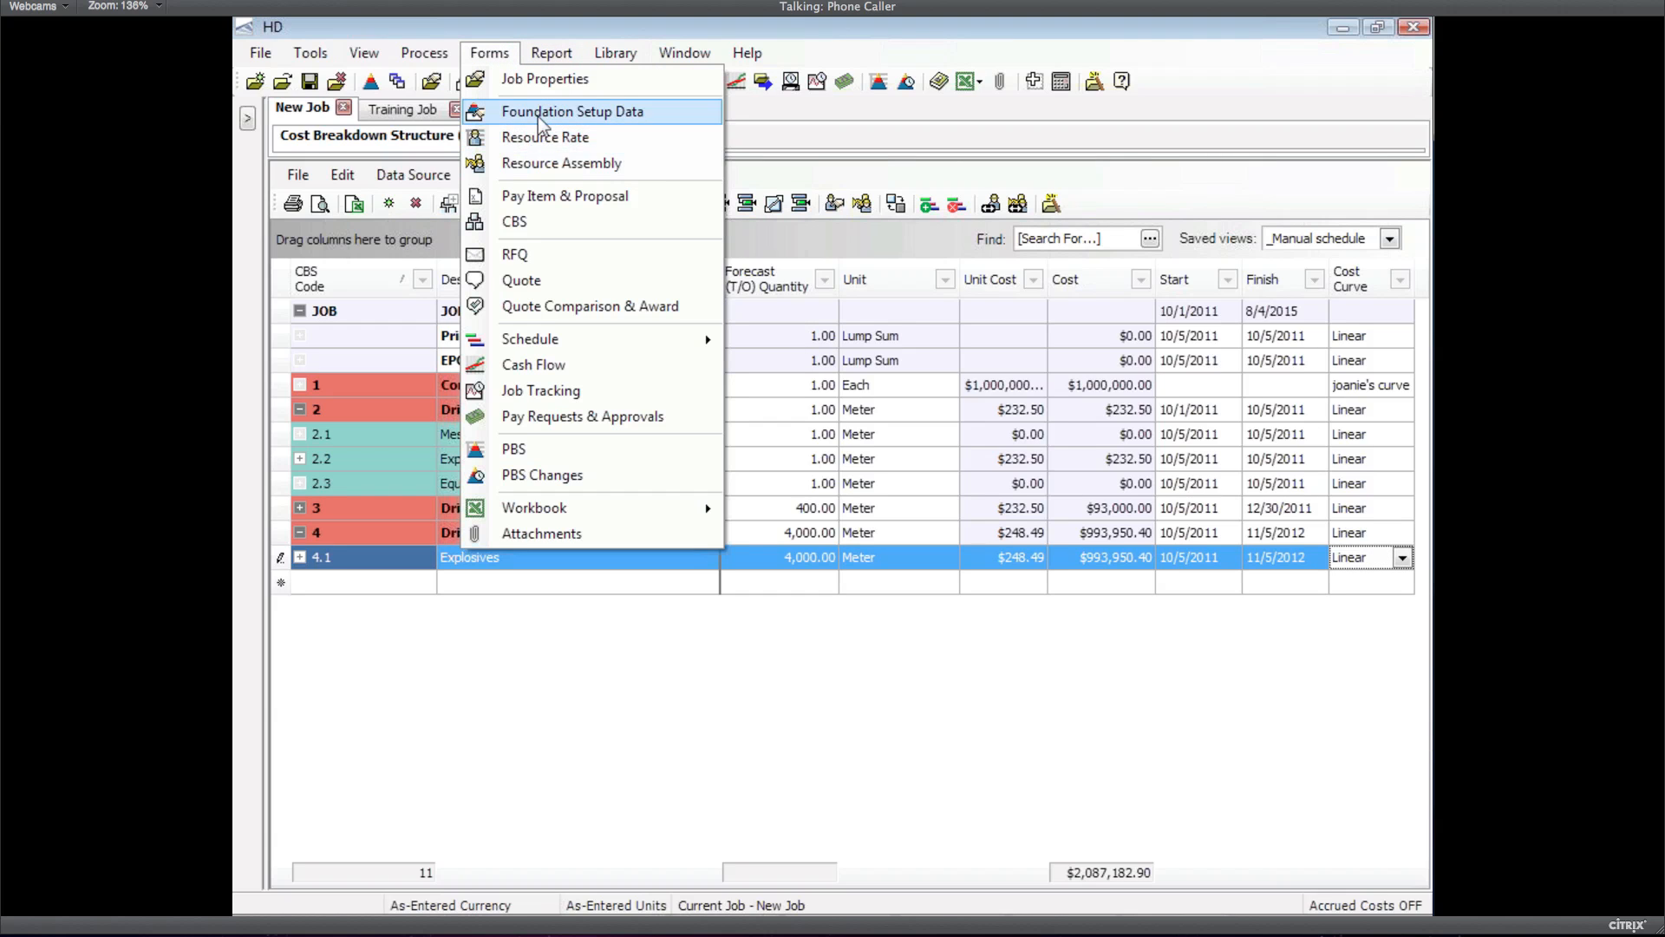
Bring up the custom cost curve from Foundation Setup Data, showing its five points: 40, 40, 10, 5, 5%
click(536, 113)
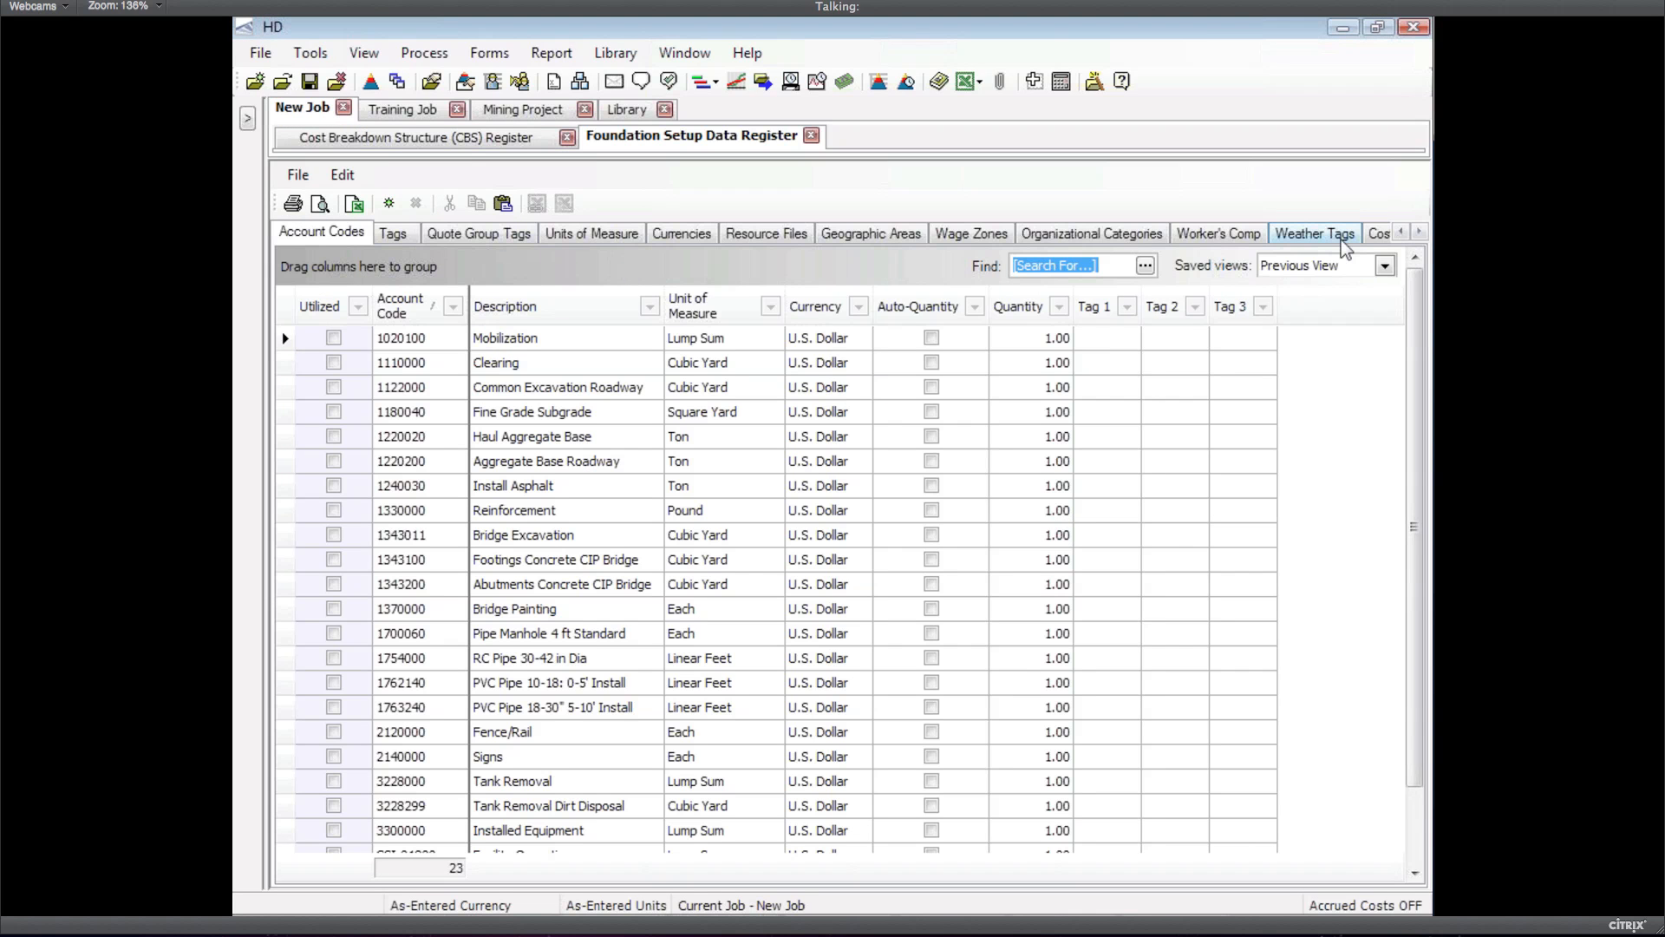
click(1378, 234)
click(283, 401)
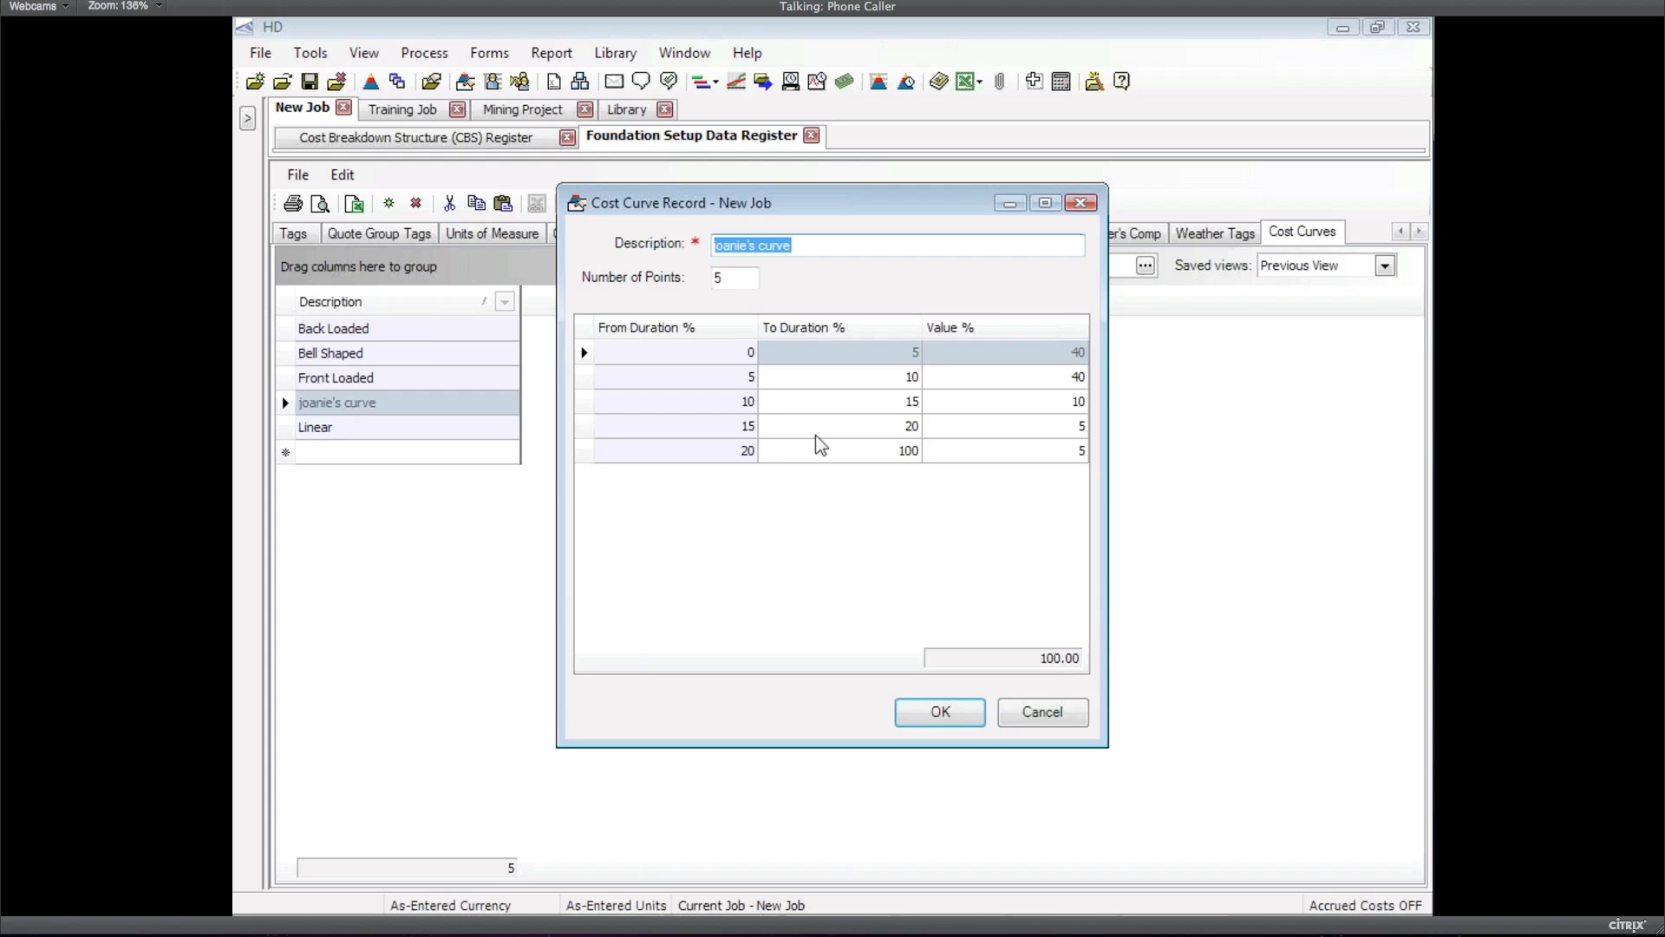
Cancel the custom cost curve record unchanged and go back to the CBS Register
click(1031, 721)
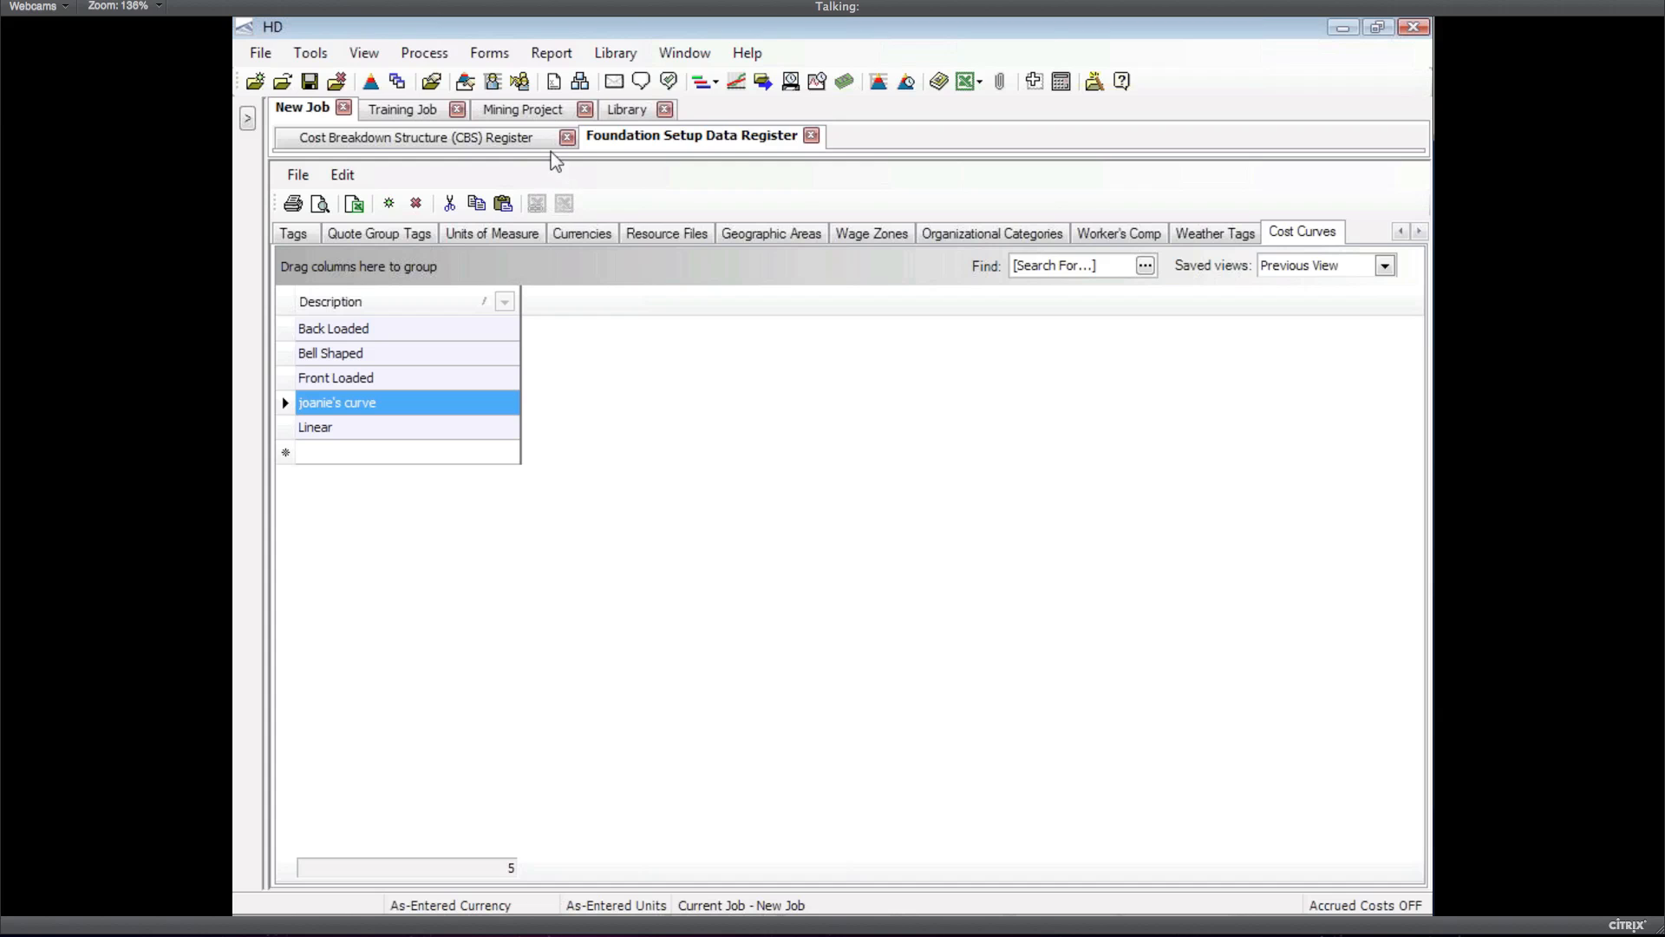
click(532, 139)
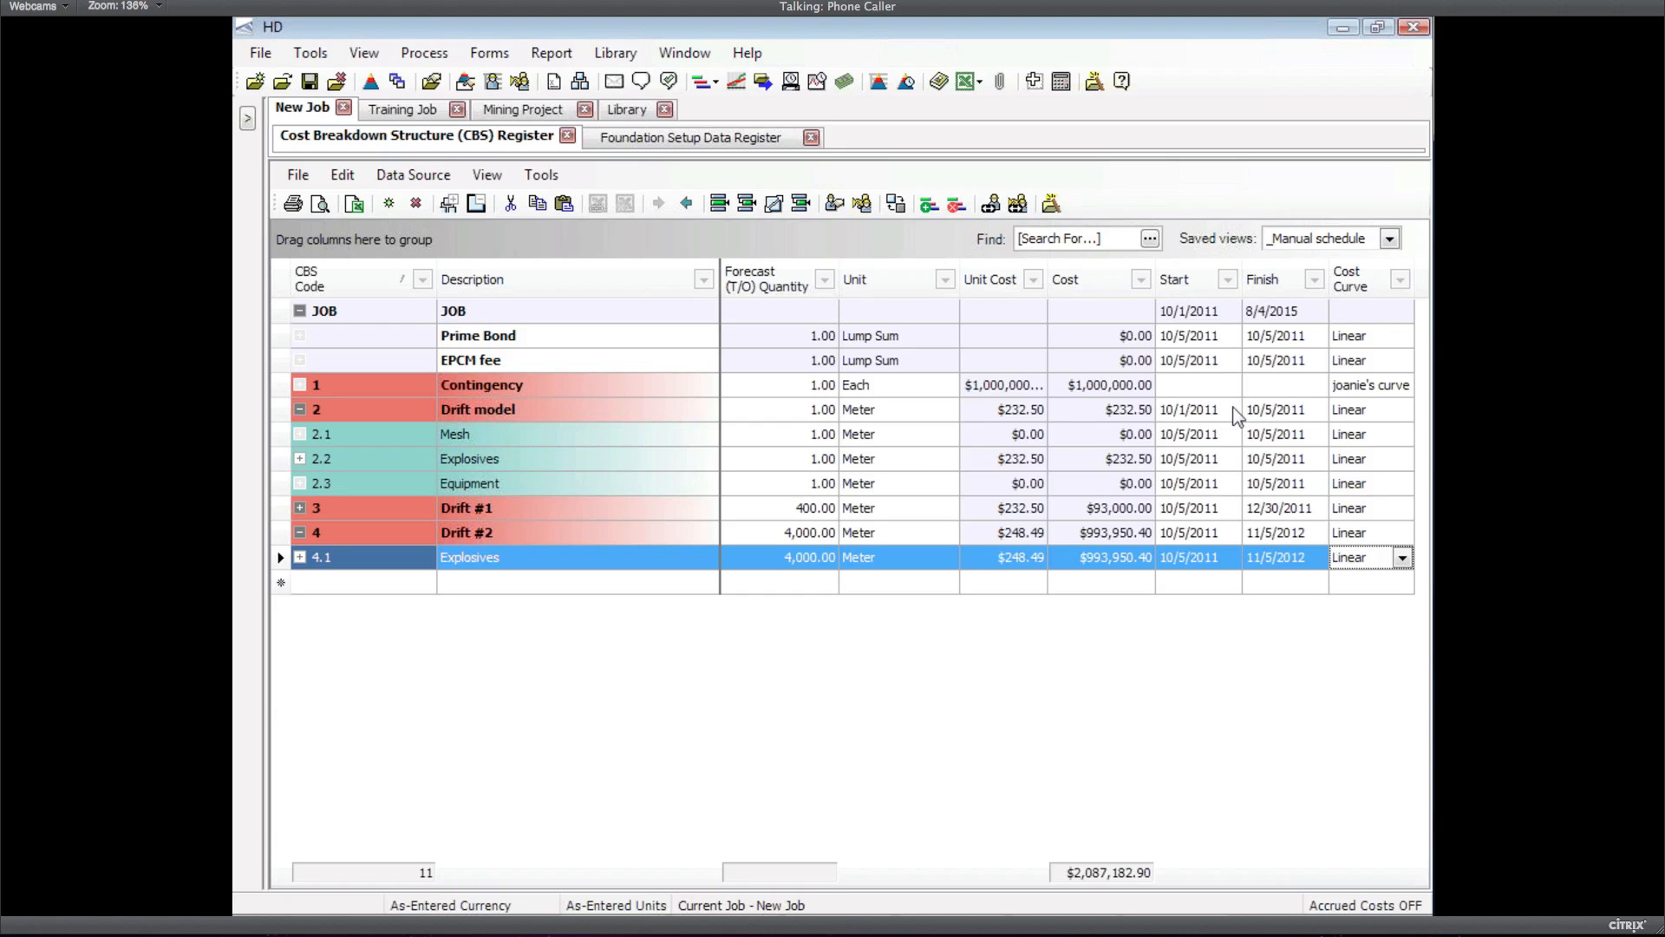
Dismiss the data source import options without importing, then switch to the HD v11 Overview slide show
click(412, 175)
mouse_move(555, 201)
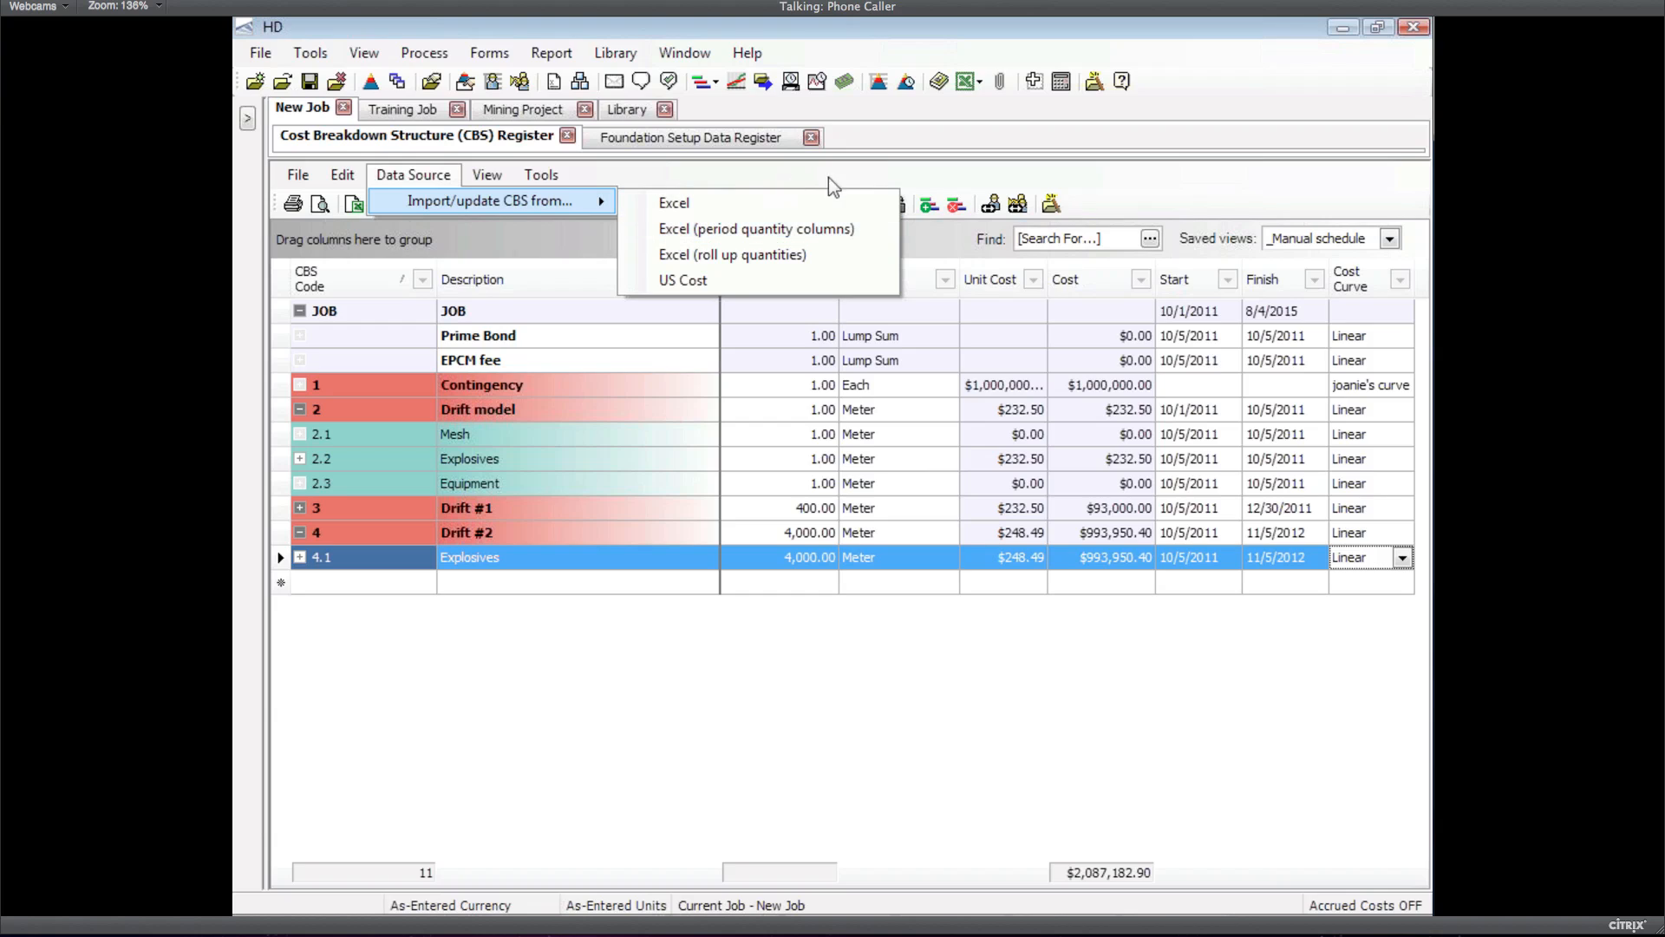
click(884, 137)
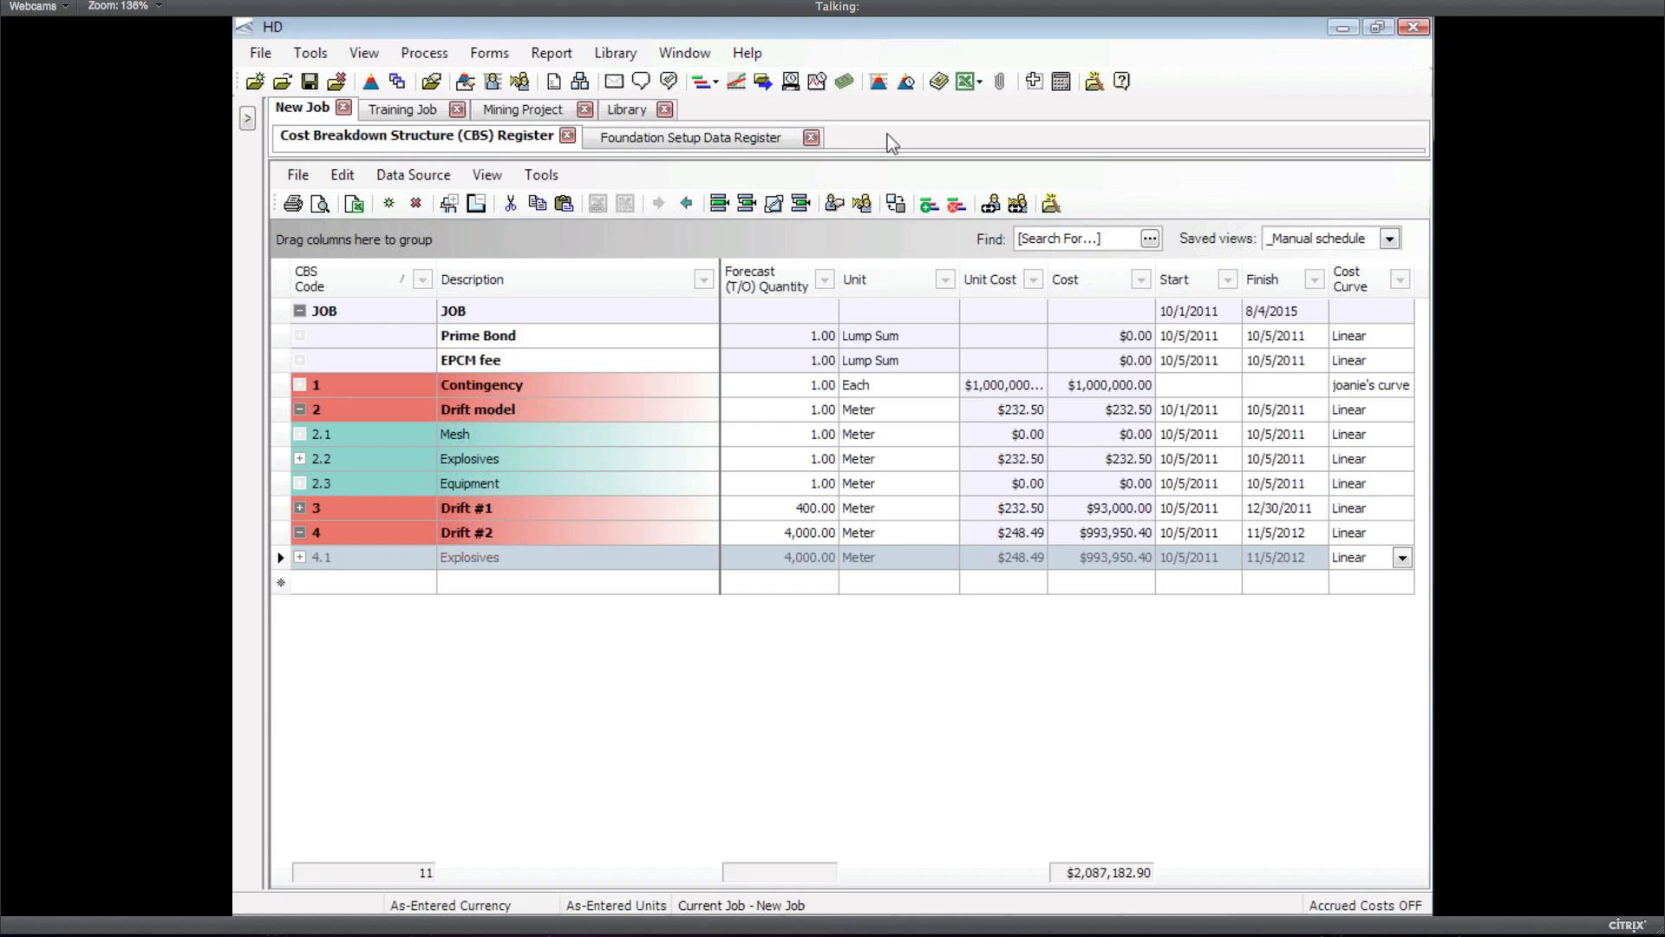
key(alt+Tab)
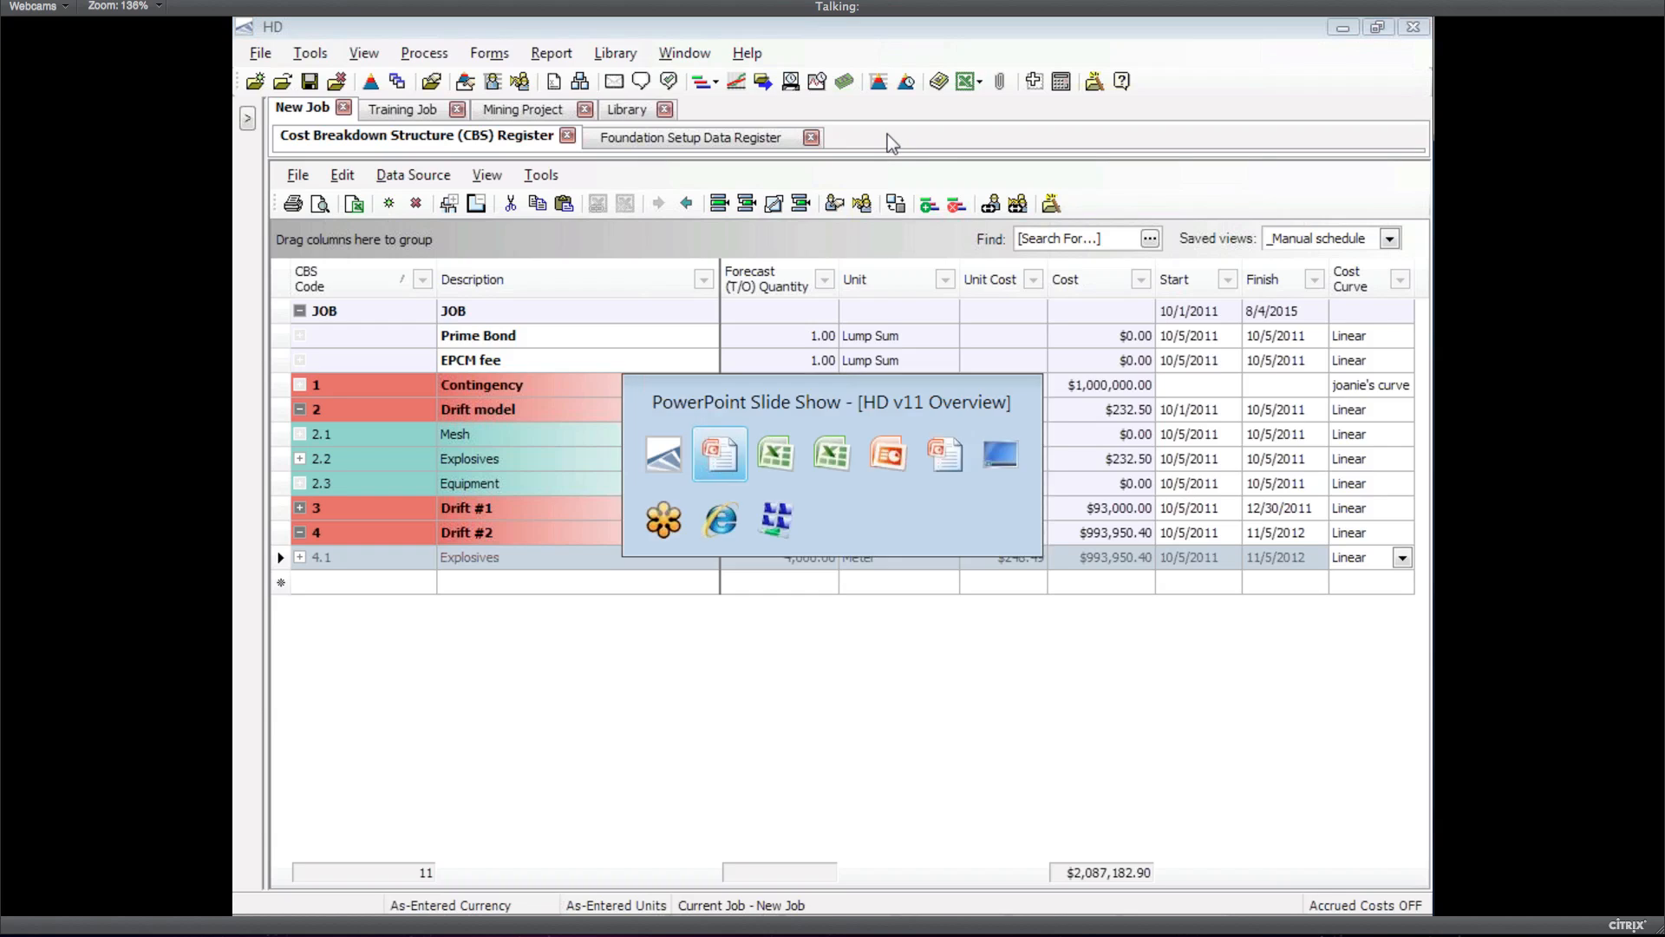